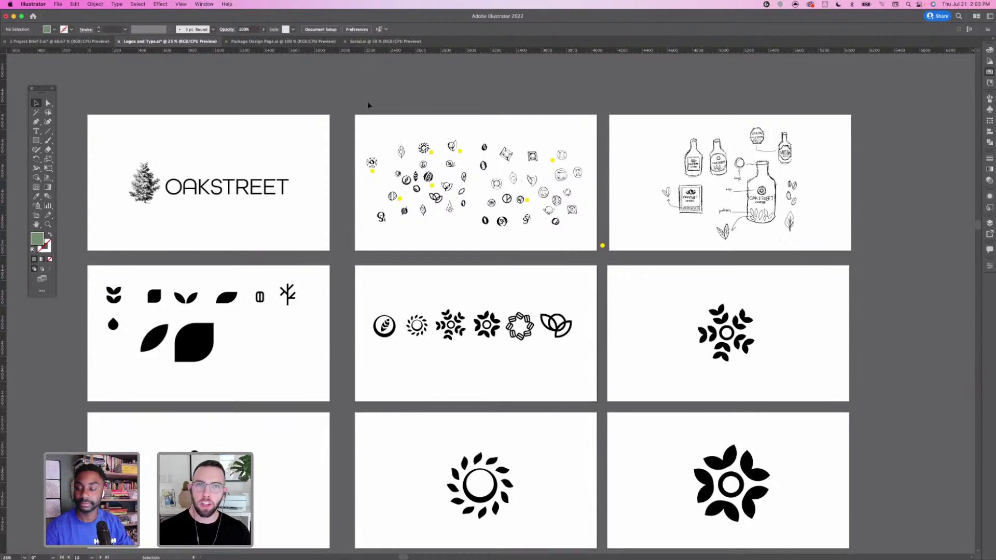
Review the original Oakstreet logo, the hand-drawn logo sketches and the bottle packaging sketches on the upper artboards
{"action": "left_click", "coordinate": [498, 151]}
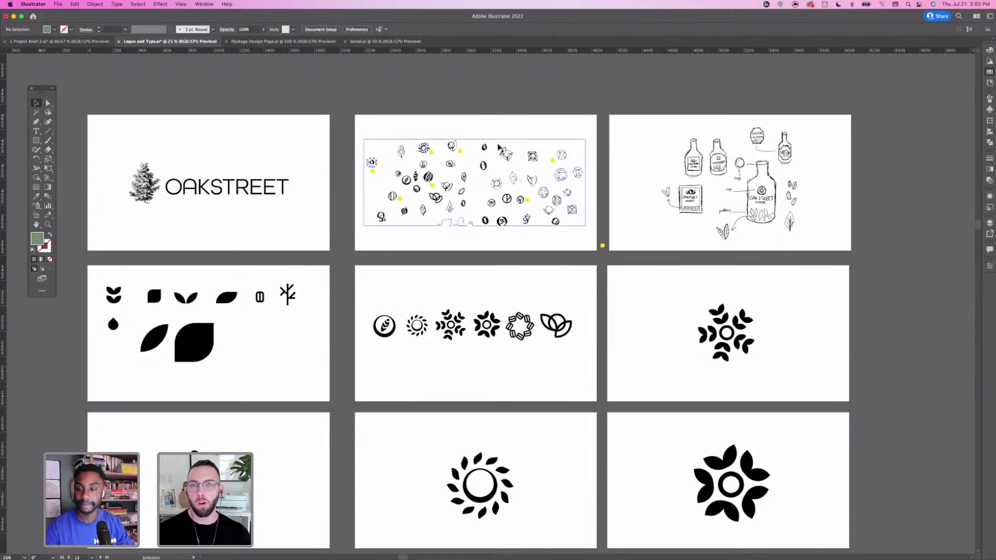
{"action": "left_click", "coordinate": [483, 138]}
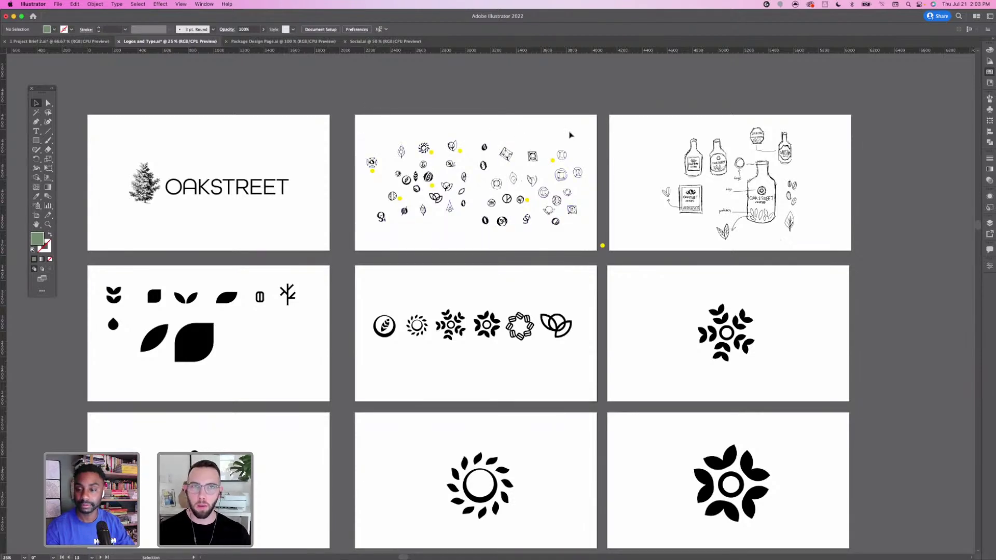
{"action": "left_click_drag", "start_coordinate": [622, 157], "coordinate": [603, 154]}
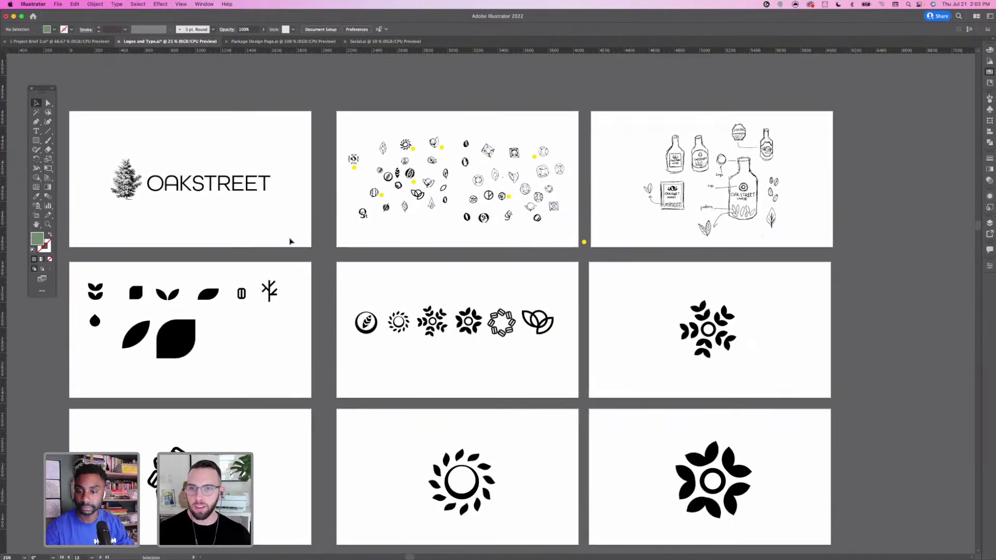
{"action": "left_click_drag", "start_coordinate": [291, 238], "coordinate": [308, 246]}
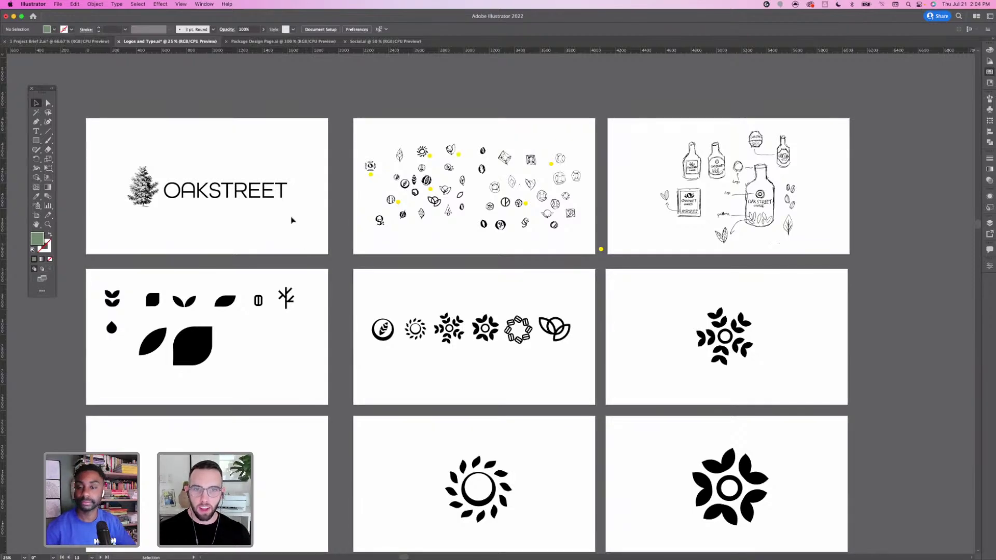
{"action": "key", "text": "super+equal"}
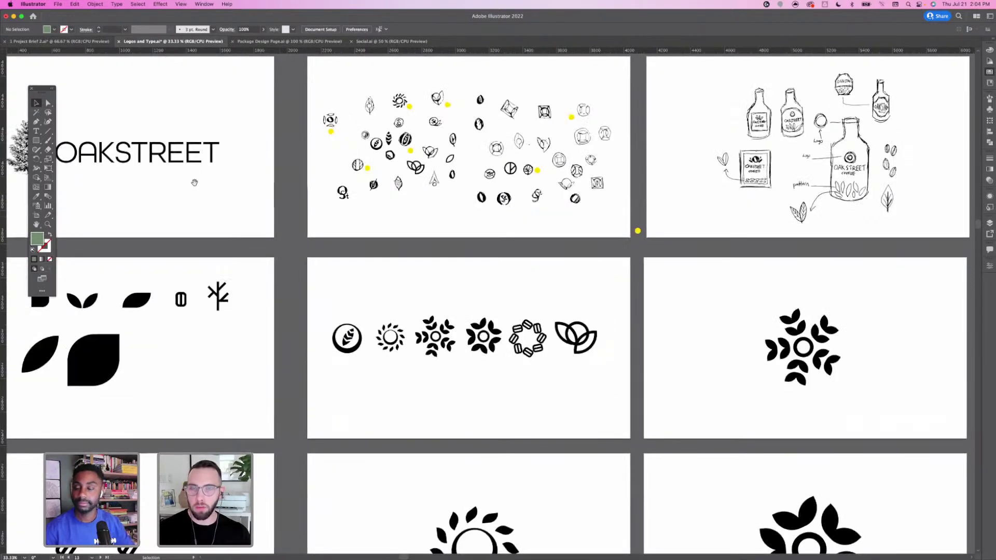
{"action": "mouse_move", "coordinate": [198, 189]}
{"action": "left_mouse_down"}
{"action": "mouse_move", "coordinate": [296, 233]}
{"action": "mouse_move", "coordinate": [280, 235]}
{"action": "left_mouse_up"}
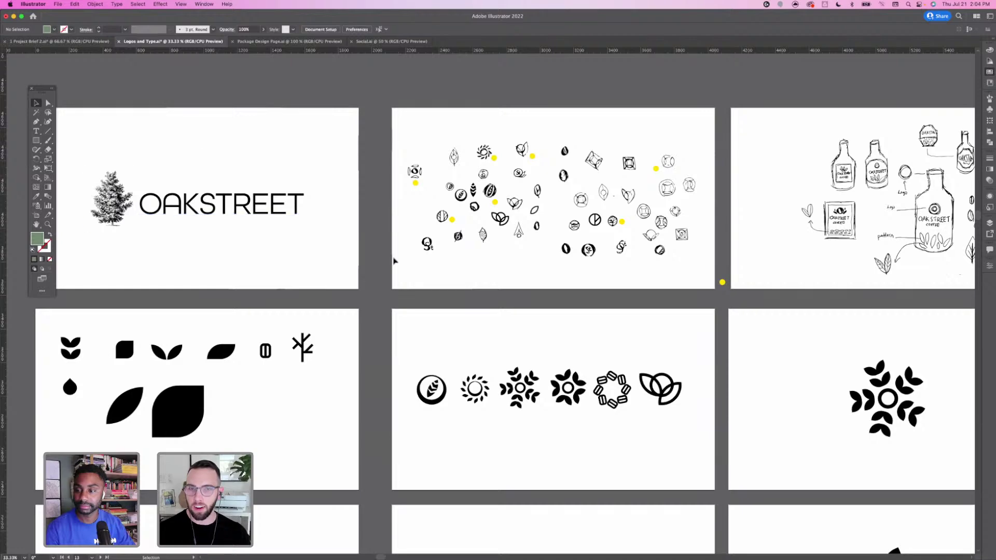
{"action": "left_click_drag", "start_coordinate": [590, 275], "coordinate": [385, 283]}
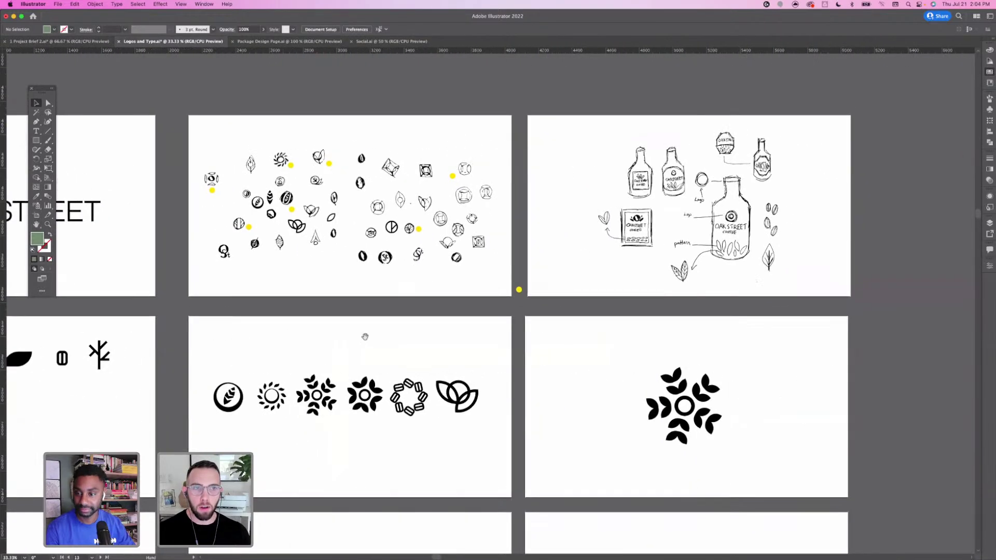
{"action": "left_click_drag", "start_coordinate": [364, 338], "coordinate": [379, 280]}
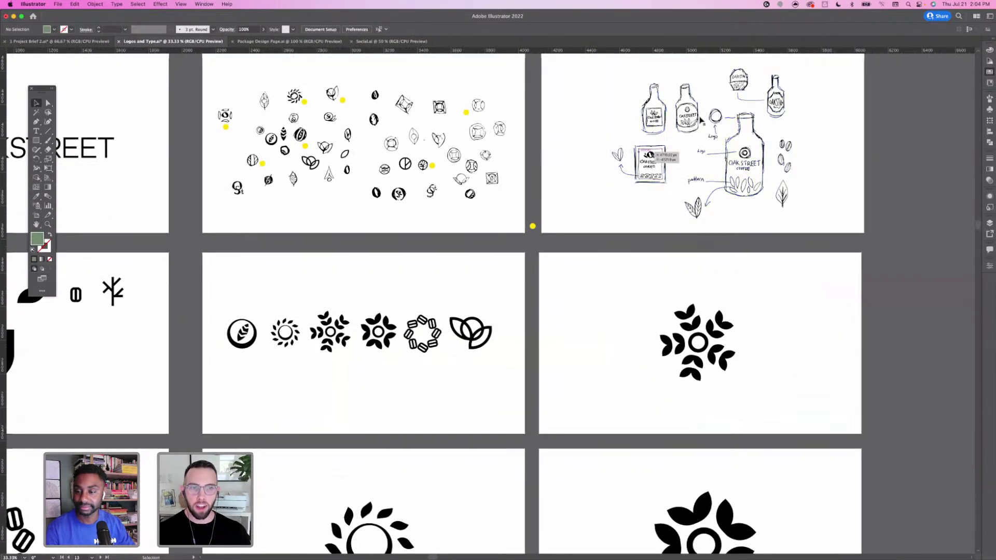
Examine the leaf and bean shapes, the vector icon concepts and the OakStreet wordmark typeface options
{"action": "left_click_drag", "start_coordinate": [212, 326], "coordinate": [310, 274]}
{"action": "left_click_drag", "start_coordinate": [231, 291], "coordinate": [327, 278]}
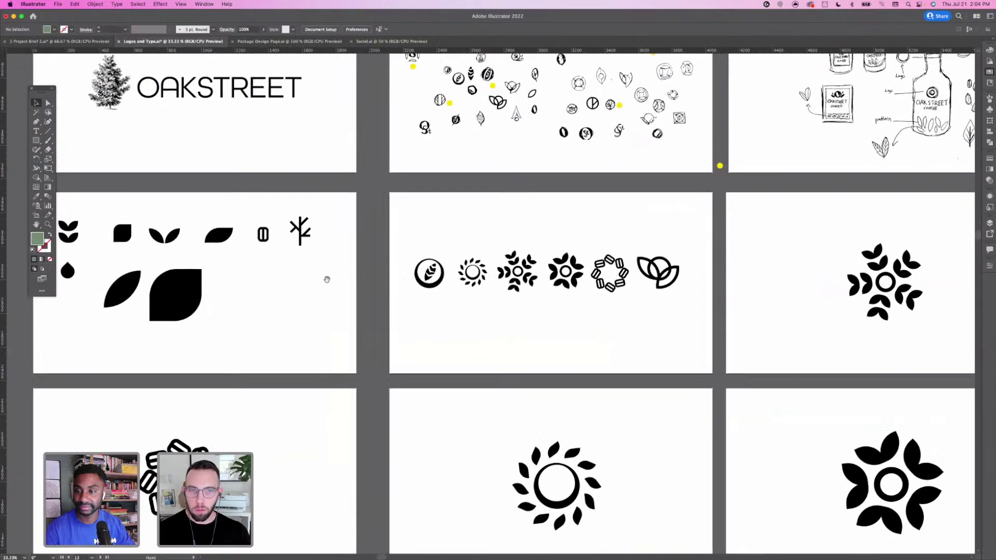
{"action": "left_click_drag", "start_coordinate": [260, 295], "coordinate": [289, 278]}
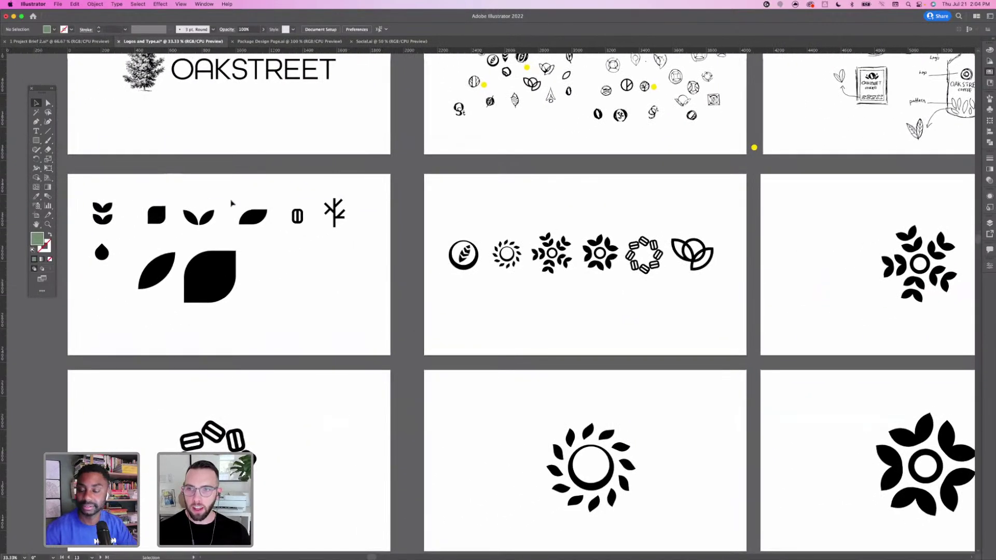
{"action": "left_click_drag", "start_coordinate": [368, 227], "coordinate": [253, 223]}
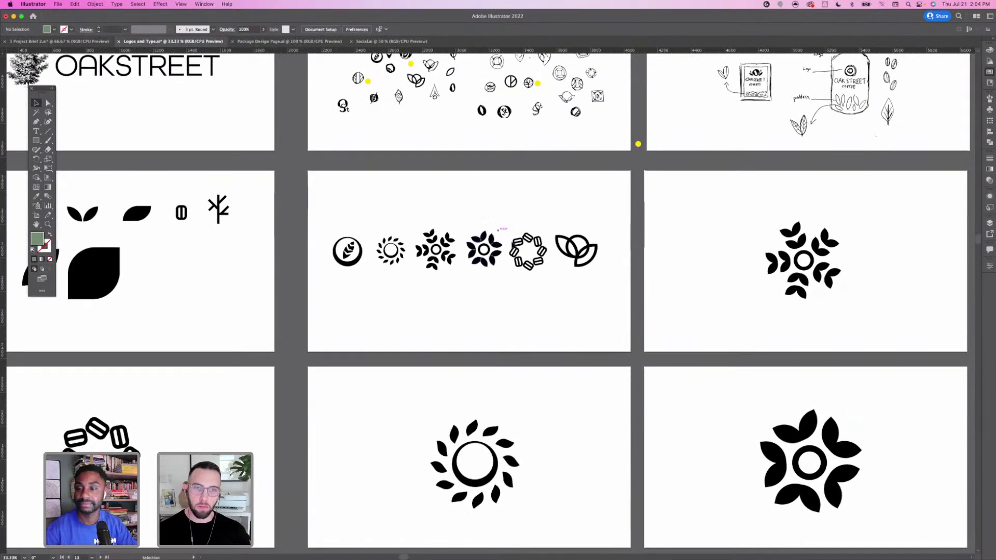
{"action": "left_click_drag", "start_coordinate": [400, 184], "coordinate": [470, 82]}
{"action": "left_click_drag", "start_coordinate": [470, 402], "coordinate": [482, 355]}
{"action": "scroll", "coordinate": [481, 355], "scroll_direction": "down", "scroll_amount": 6}
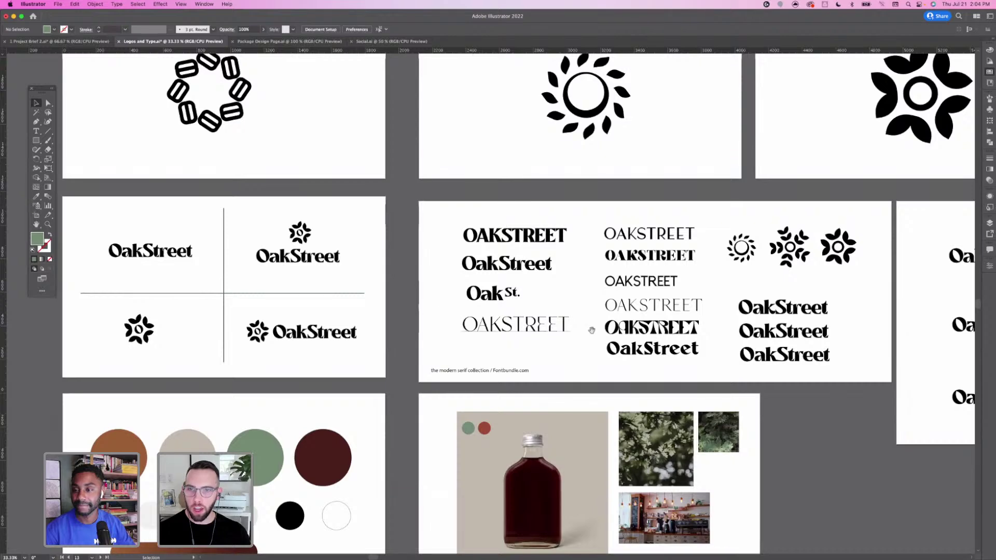
{"action": "scroll", "coordinate": [560, 321], "scroll_direction": "down", "scroll_amount": 2}
{"action": "scroll", "coordinate": [560, 321], "scroll_direction": "right", "scroll_amount": 8}
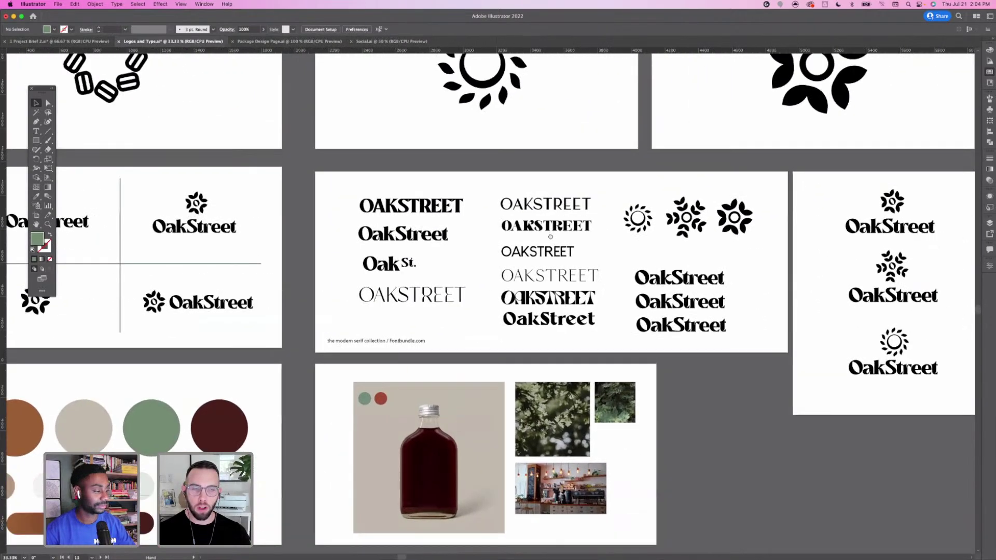
{"action": "scroll", "coordinate": [459, 284], "scroll_direction": "left", "scroll_amount": 6}
{"action": "scroll", "coordinate": [459, 284], "scroll_direction": "down", "scroll_amount": 2}
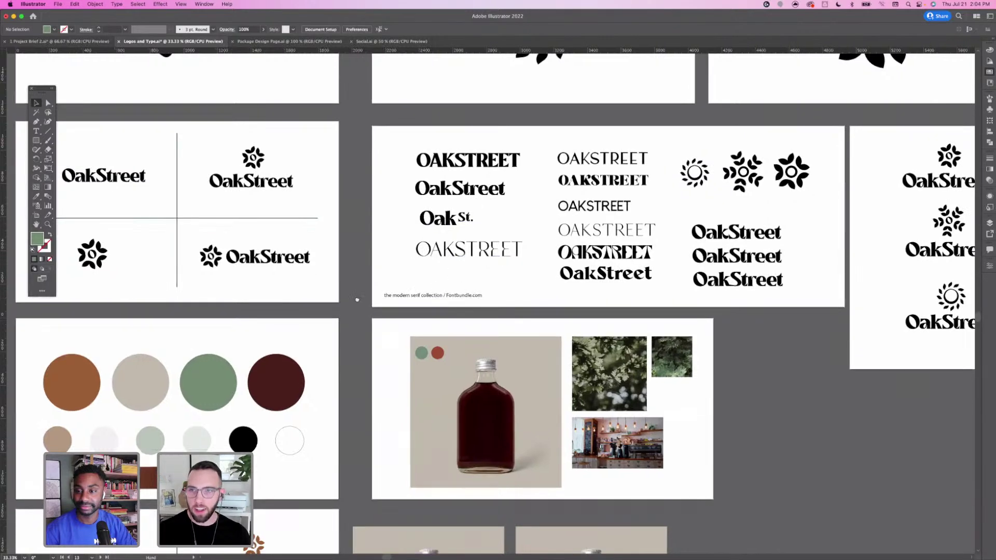
Examine the brand colour palette, the mood board photos and the brown, green and maroon OakStreet logo variations
{"action": "scroll", "coordinate": [387, 387], "scroll_direction": "left", "scroll_amount": 2}
{"action": "scroll", "coordinate": [387, 388], "scroll_direction": "down", "scroll_amount": 2}
{"action": "scroll", "coordinate": [387, 388], "scroll_direction": "down", "scroll_amount": 6}
{"action": "scroll", "coordinate": [387, 388], "scroll_direction": "left", "scroll_amount": 2}
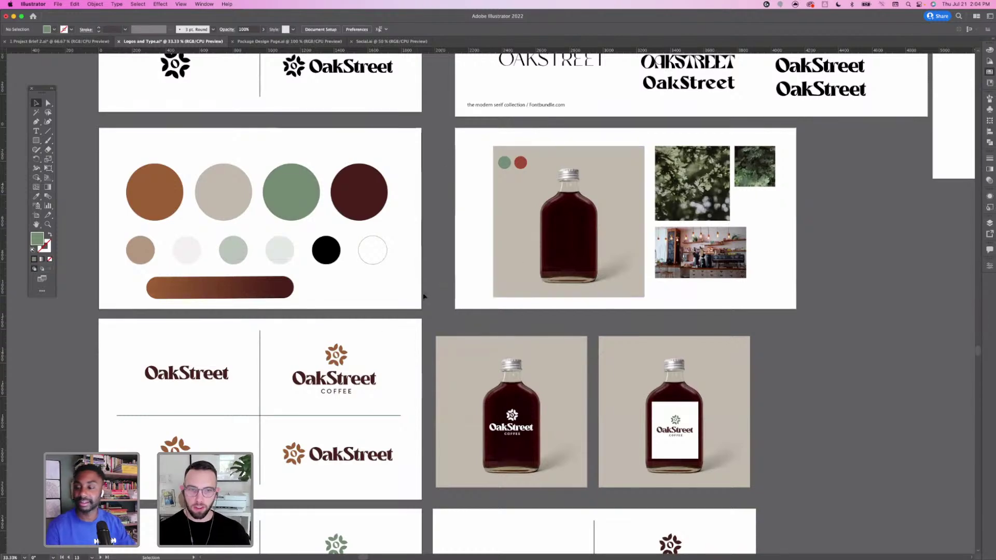
{"action": "scroll", "coordinate": [389, 262], "scroll_direction": "down", "scroll_amount": 3}
{"action": "scroll", "coordinate": [388, 263], "scroll_direction": "left", "scroll_amount": 2}
{"action": "scroll", "coordinate": [394, 183], "scroll_direction": "down", "scroll_amount": 3}
{"action": "scroll", "coordinate": [394, 183], "scroll_direction": "right", "scroll_amount": 1}
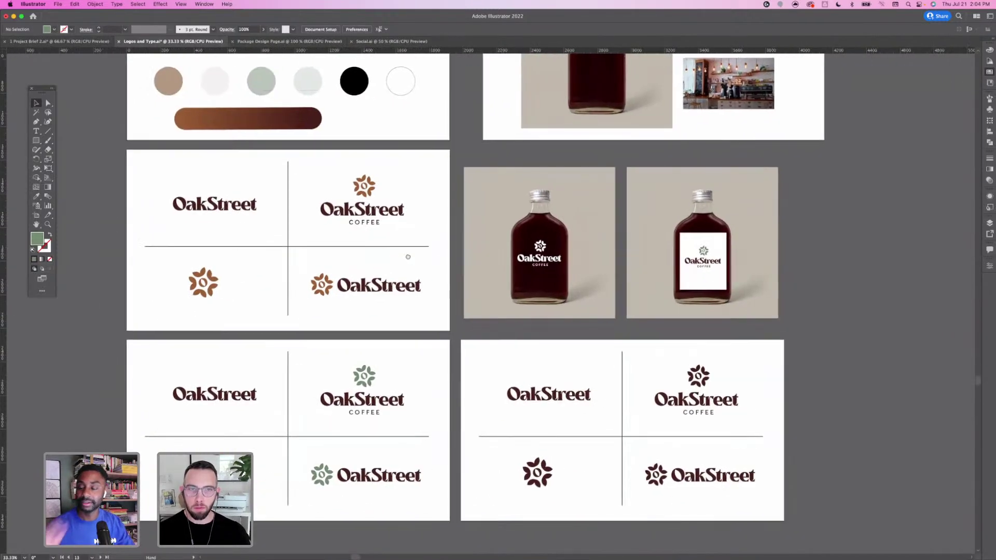
{"action": "scroll", "coordinate": [784, 216], "scroll_direction": "up", "scroll_amount": 1}
{"action": "scroll", "coordinate": [784, 216], "scroll_direction": "right", "scroll_amount": 2}
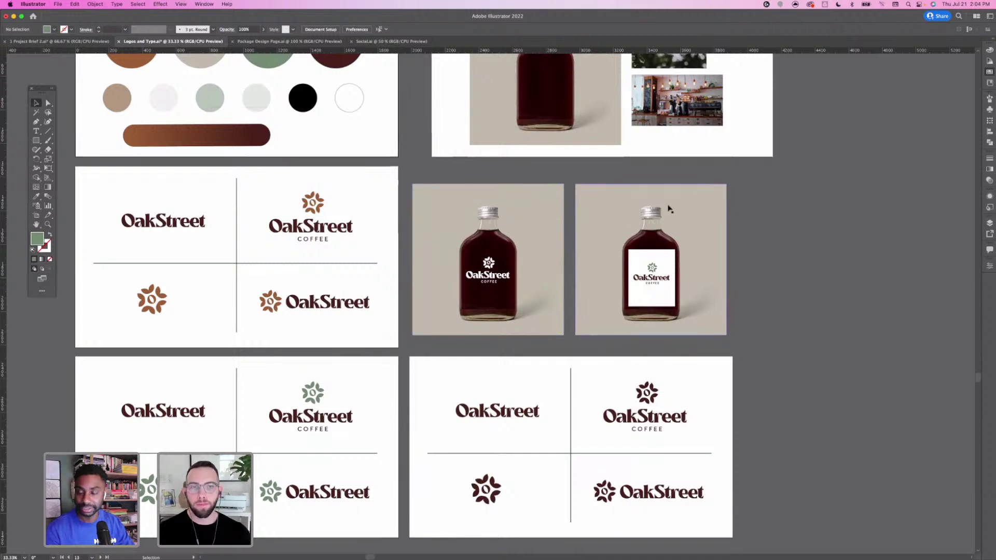
Inspect the two OakStreet Coffee bottle mockups beside the coloured logo variations at a larger scale
{"action": "scroll", "coordinate": [772, 186], "scroll_direction": "up", "scroll_amount": 1}
{"action": "scroll", "coordinate": [772, 187], "scroll_direction": "right", "scroll_amount": 1}
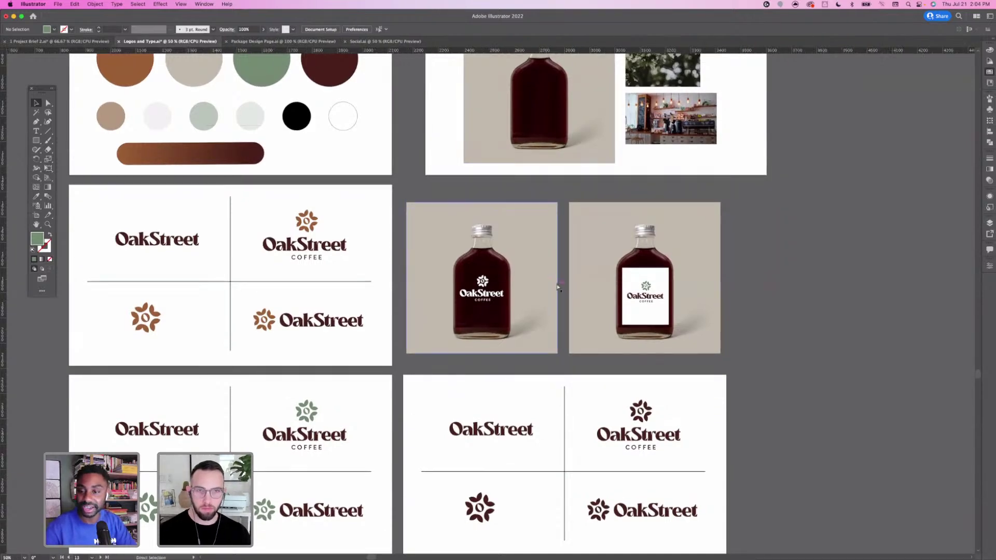
{"action": "key", "text": "super+equal"}
{"action": "scroll", "coordinate": [629, 257], "scroll_direction": "right", "scroll_amount": 5}
{"action": "scroll", "coordinate": [629, 258], "scroll_direction": "up", "scroll_amount": 1}
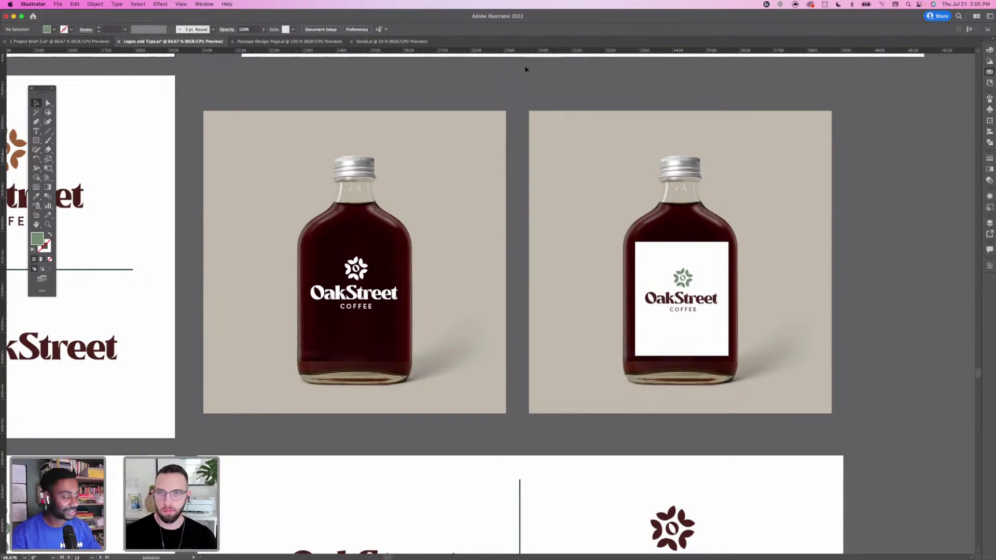
{"action": "scroll", "coordinate": [427, 98], "scroll_direction": "right", "scroll_amount": 1}
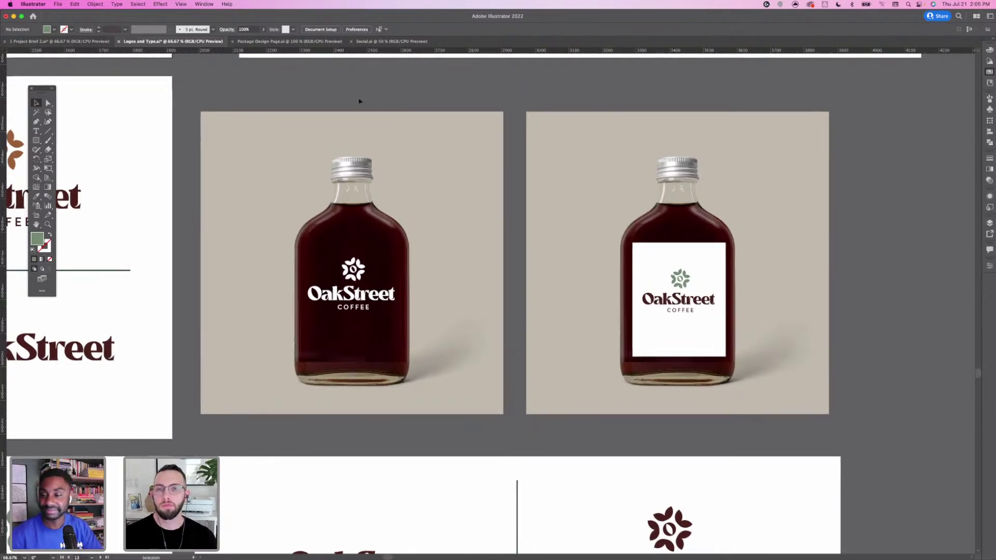
{"action": "left_click_drag", "start_coordinate": [463, 97], "coordinate": [463, 96]}
{"action": "scroll", "coordinate": [463, 96], "scroll_direction": "right", "scroll_amount": 4}
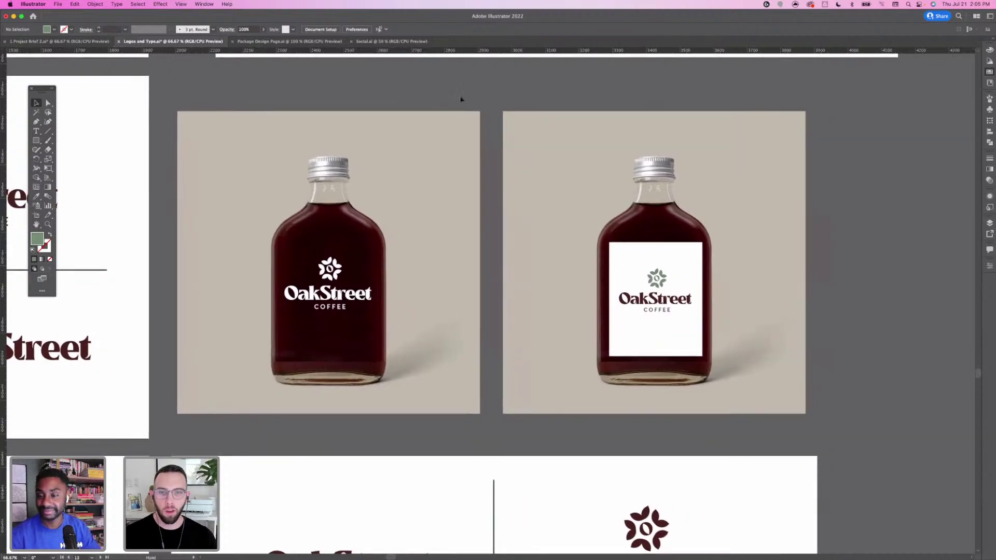
{"action": "scroll", "coordinate": [305, 117], "scroll_direction": "up", "scroll_amount": 3}
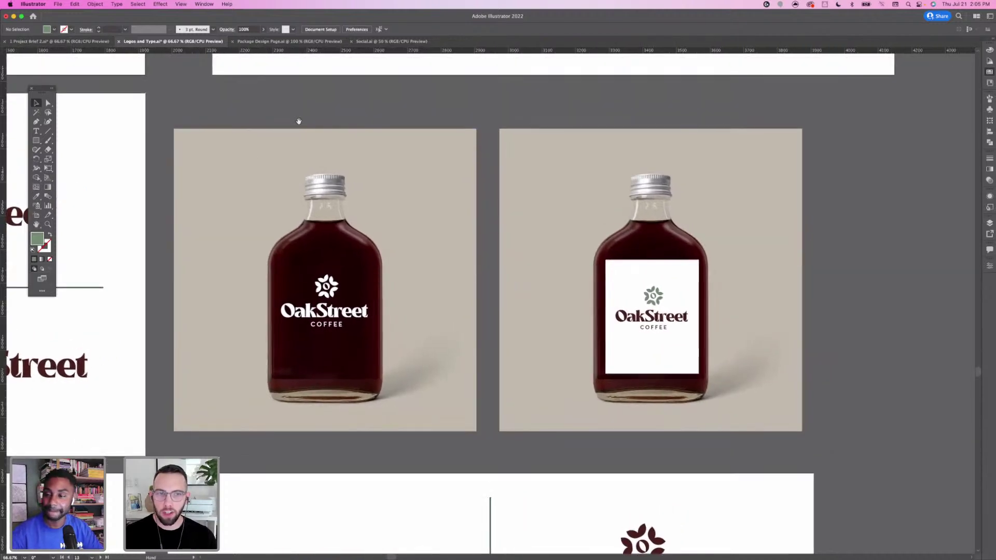
Compare the white logo placed directly on the bottle with the white-label version up close
{"action": "key", "text": "super+equal"}
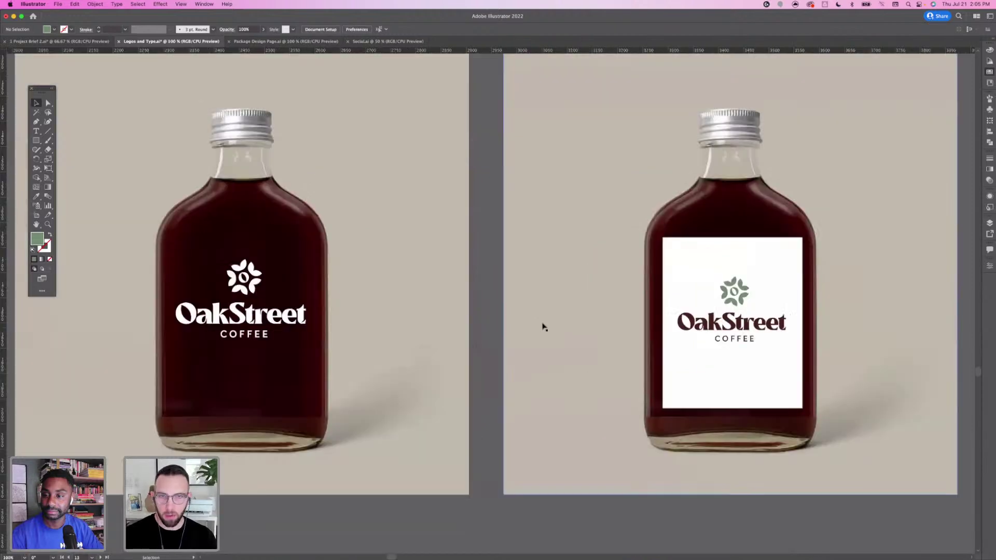
{"action": "scroll", "coordinate": [452, 274], "scroll_direction": "left", "scroll_amount": 3}
{"action": "scroll", "coordinate": [476, 261], "scroll_direction": "up", "scroll_amount": 2}
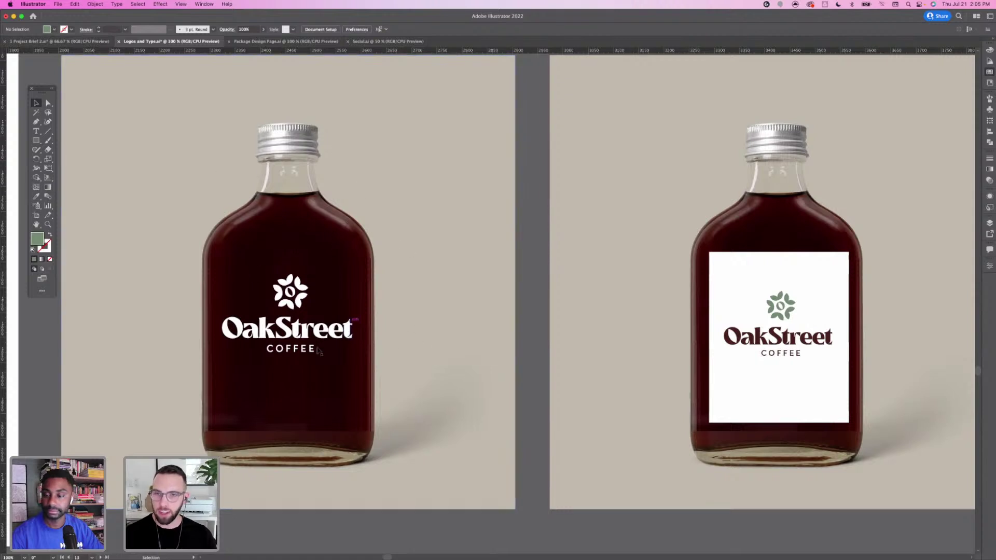
{"action": "left_click_drag", "start_coordinate": [295, 357], "coordinate": [368, 348]}
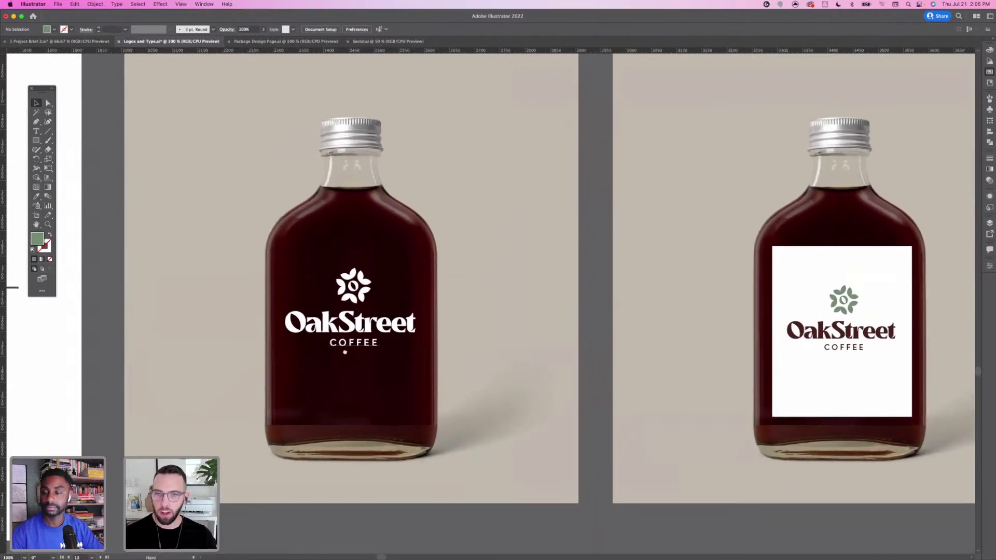
{"action": "left_click_drag", "start_coordinate": [617, 312], "coordinate": [445, 307]}
{"action": "scroll", "coordinate": [446, 307], "scroll_direction": "right", "scroll_amount": 1}
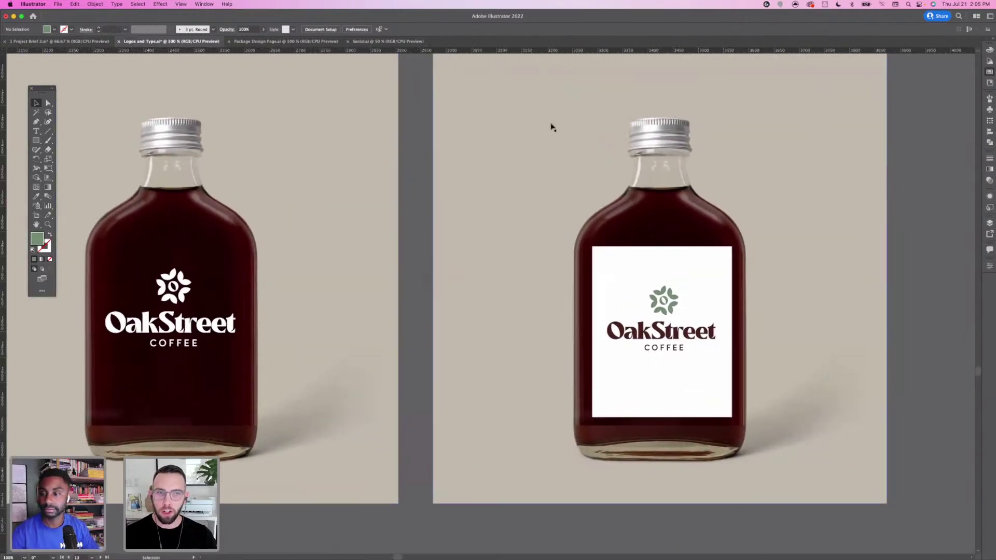
{"action": "scroll", "coordinate": [681, 249], "scroll_direction": "right", "scroll_amount": 2}
{"action": "scroll", "coordinate": [681, 249], "scroll_direction": "right", "scroll_amount": 2}
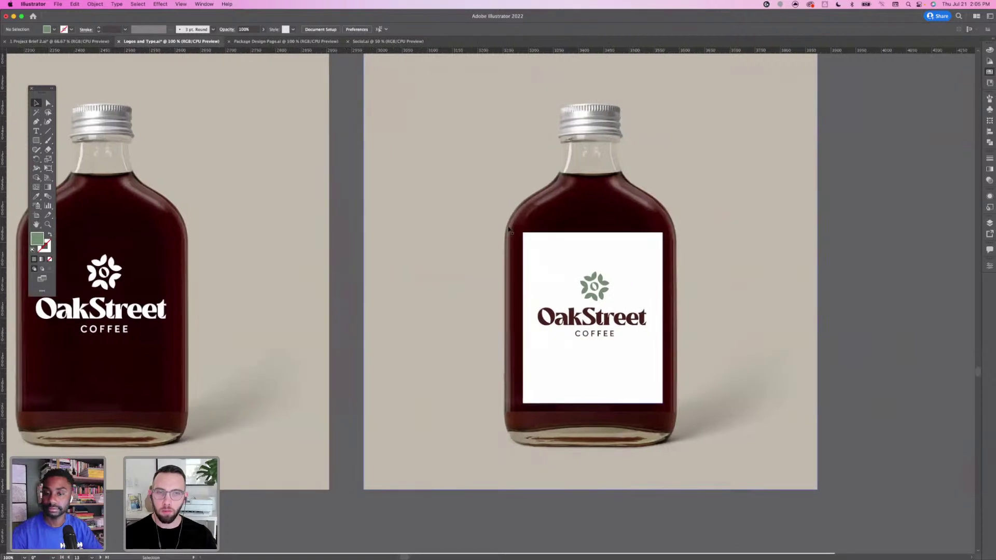
{"action": "scroll", "coordinate": [784, 252], "scroll_direction": "left", "scroll_amount": 2}
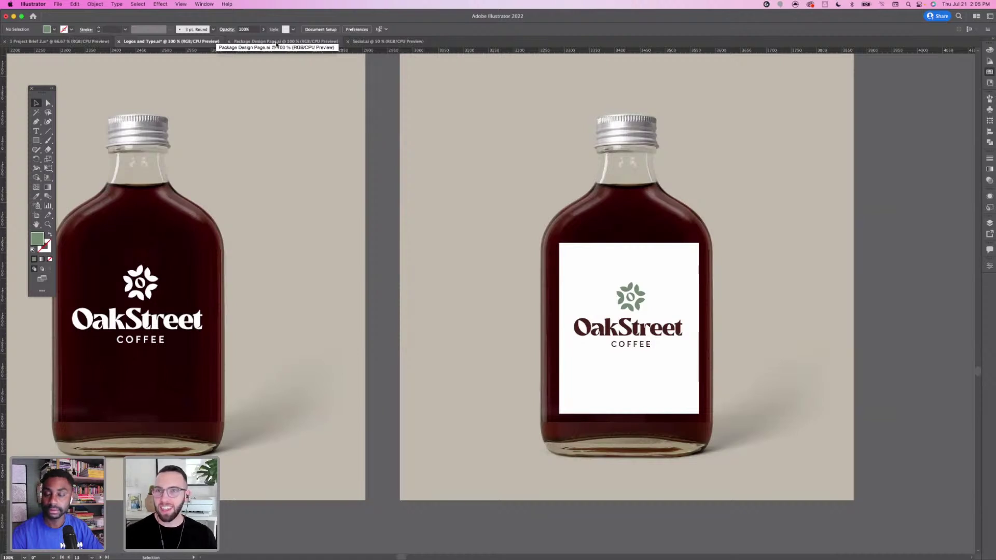
Switch to the Package Design Page document and examine its two bottle mockups, the Oakstreet logo and the brand attribute words
{"action": "left_click", "coordinate": [277, 45]}
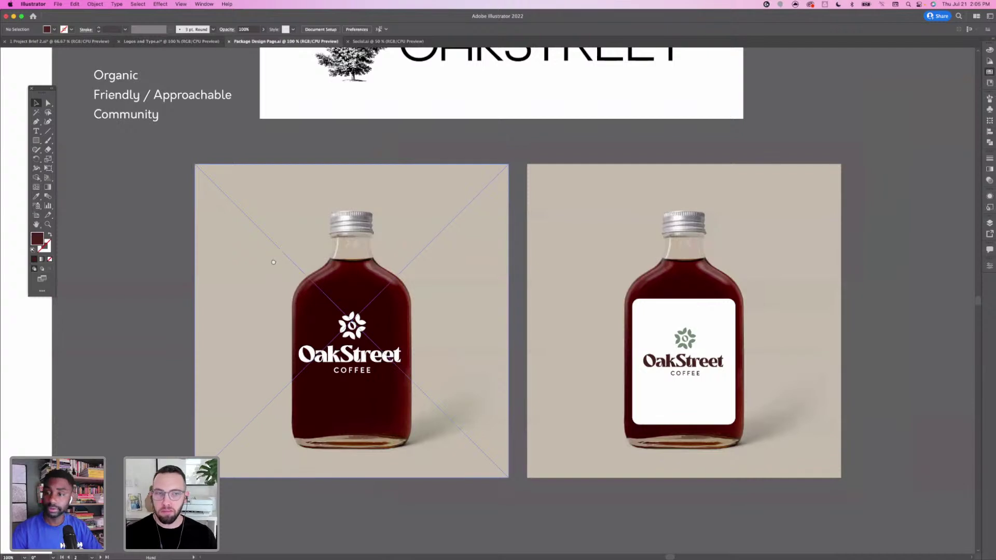
{"action": "scroll", "coordinate": [280, 265], "scroll_direction": "left", "scroll_amount": 2}
{"action": "scroll", "coordinate": [251, 216], "scroll_direction": "left", "scroll_amount": 2}
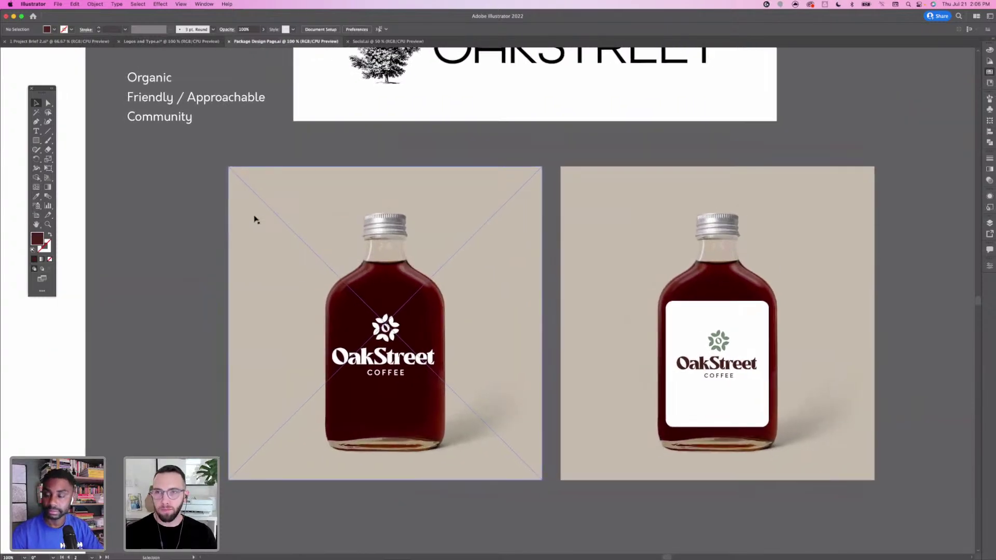
{"action": "left_click_drag", "start_coordinate": [231, 214], "coordinate": [242, 263]}
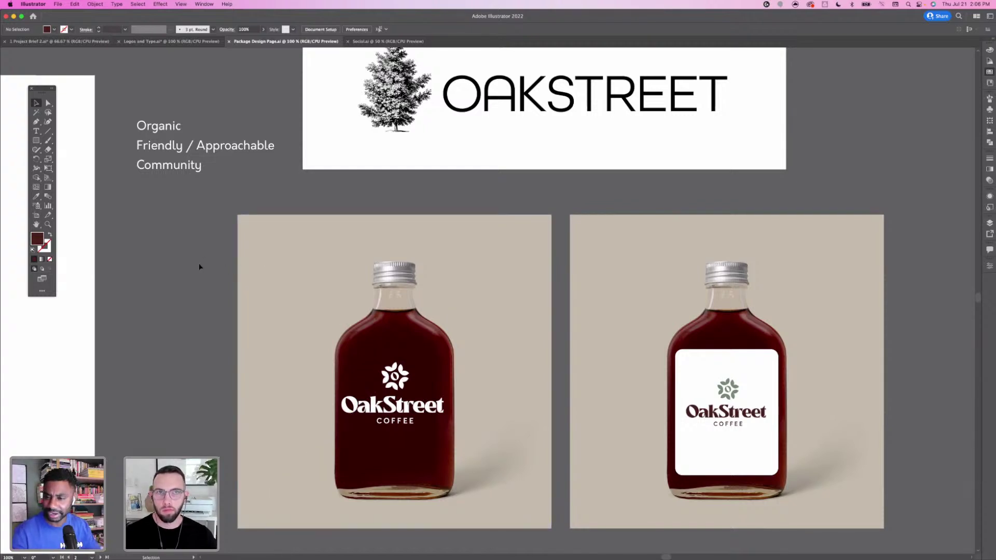
{"action": "key", "text": "space"}
{"action": "left_click_drag", "start_coordinate": [211, 263], "coordinate": [195, 244]}
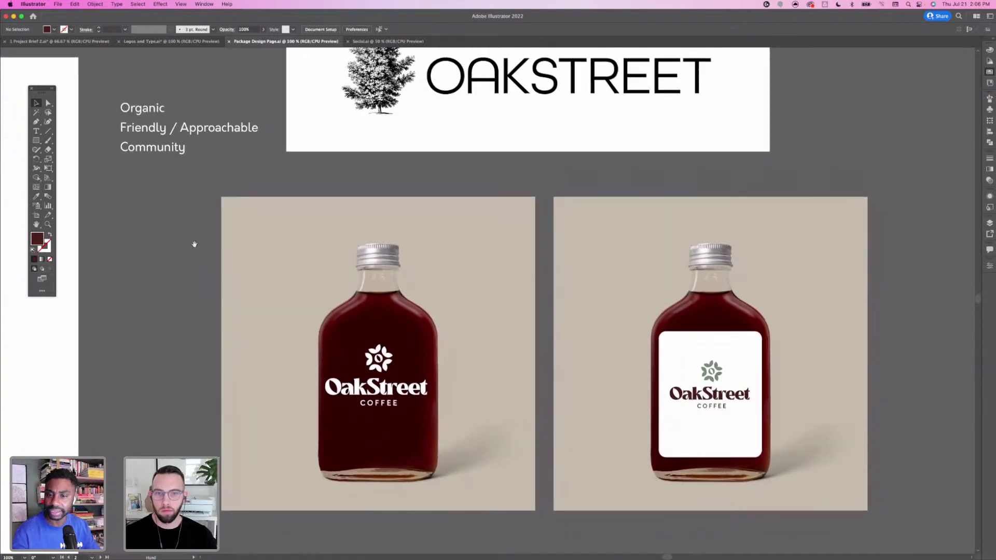
{"action": "scroll", "coordinate": [245, 271], "scroll_direction": "down", "scroll_amount": 1}
{"action": "scroll", "coordinate": [244, 271], "scroll_direction": "right", "scroll_amount": 1}
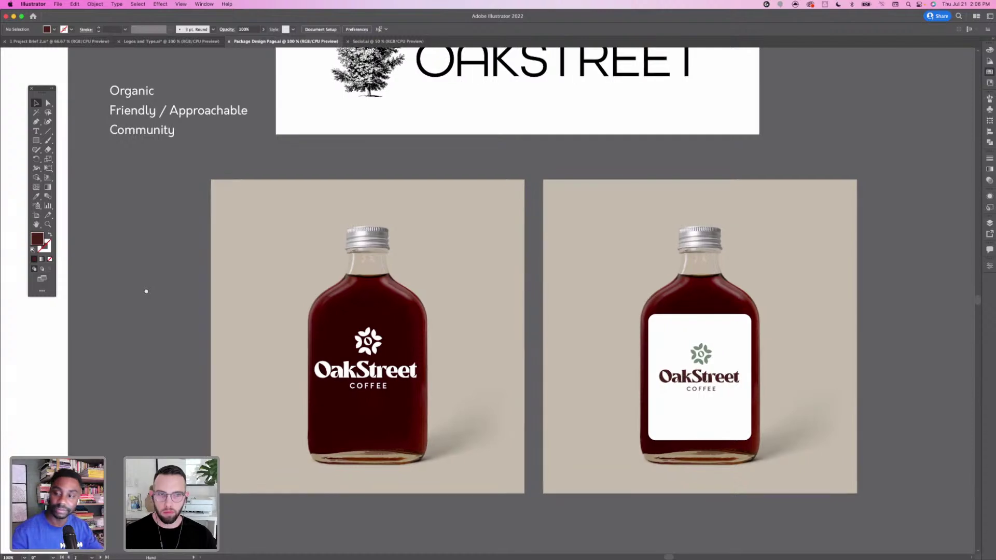
{"action": "left_click_drag", "start_coordinate": [135, 274], "coordinate": [117, 239]}
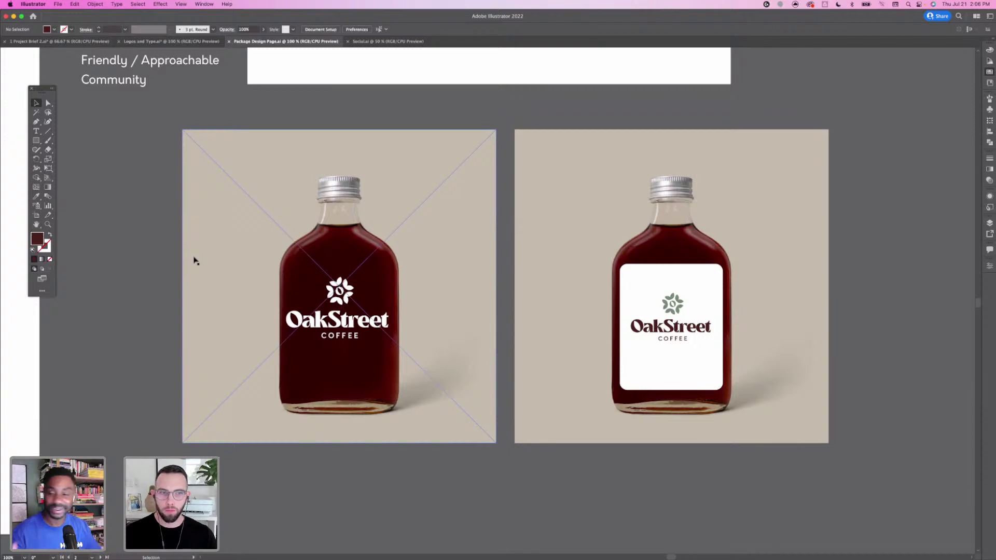
{"action": "key", "text": "space"}
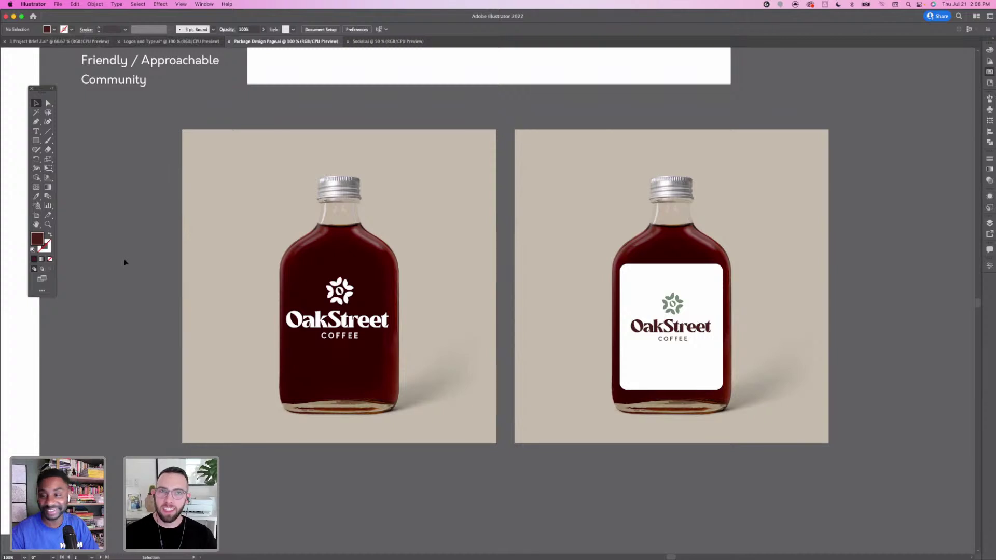
{"action": "left_click_drag", "start_coordinate": [124, 262], "coordinate": [171, 270]}
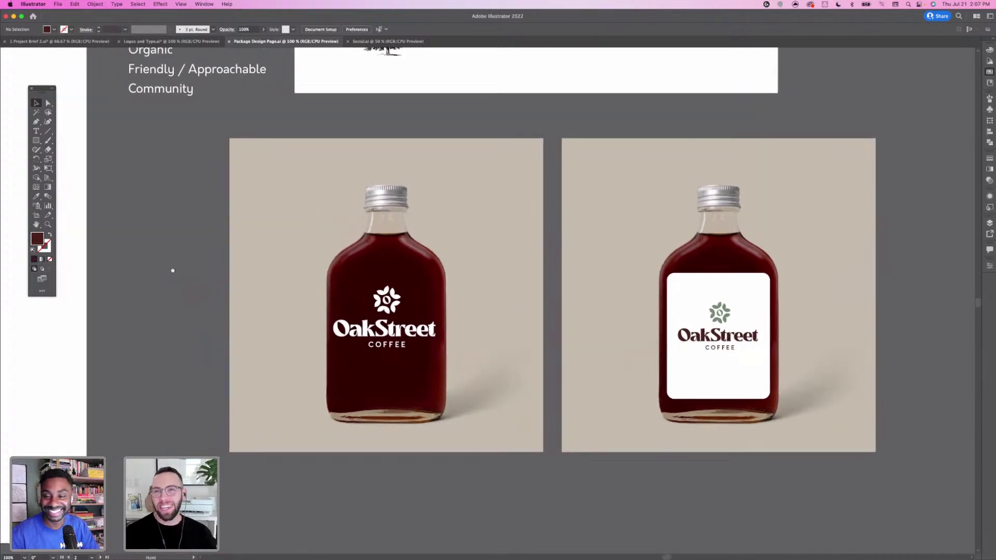
{"action": "left_click_drag", "start_coordinate": [307, 175], "coordinate": [279, 197]}
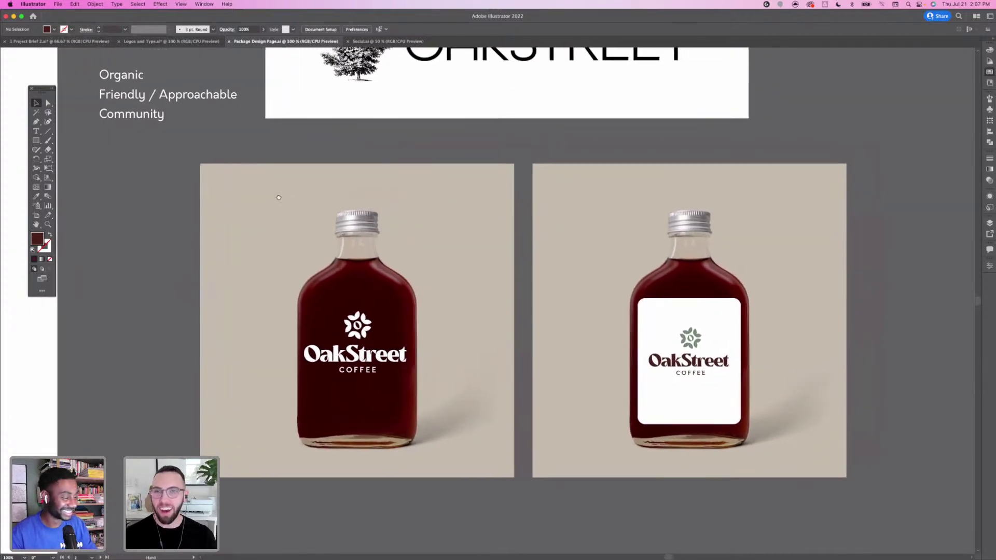
{"action": "scroll", "coordinate": [173, 243], "scroll_direction": "down", "scroll_amount": 2}
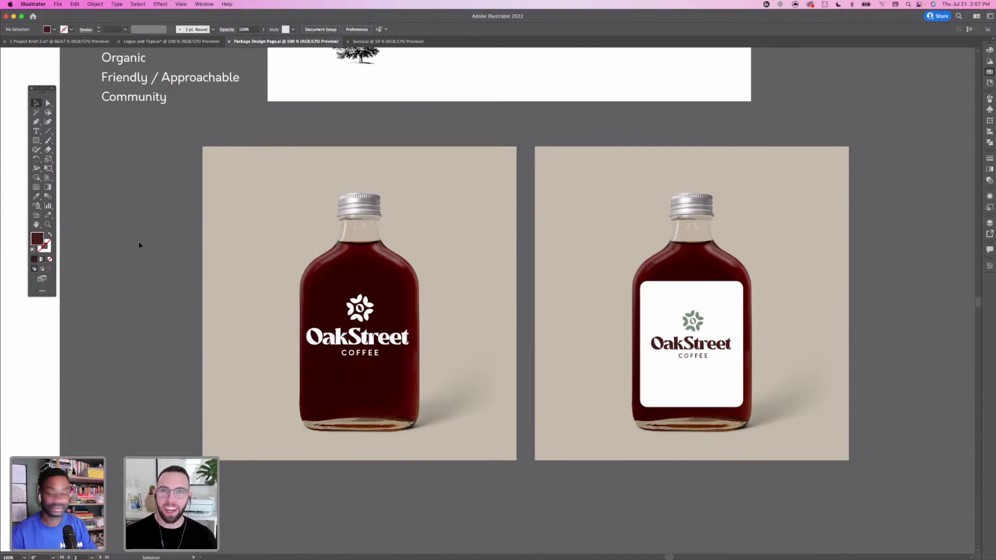
{"action": "left_click_drag", "start_coordinate": [139, 279], "coordinate": [212, 254]}
{"action": "scroll", "coordinate": [213, 254], "scroll_direction": "right", "scroll_amount": 3}
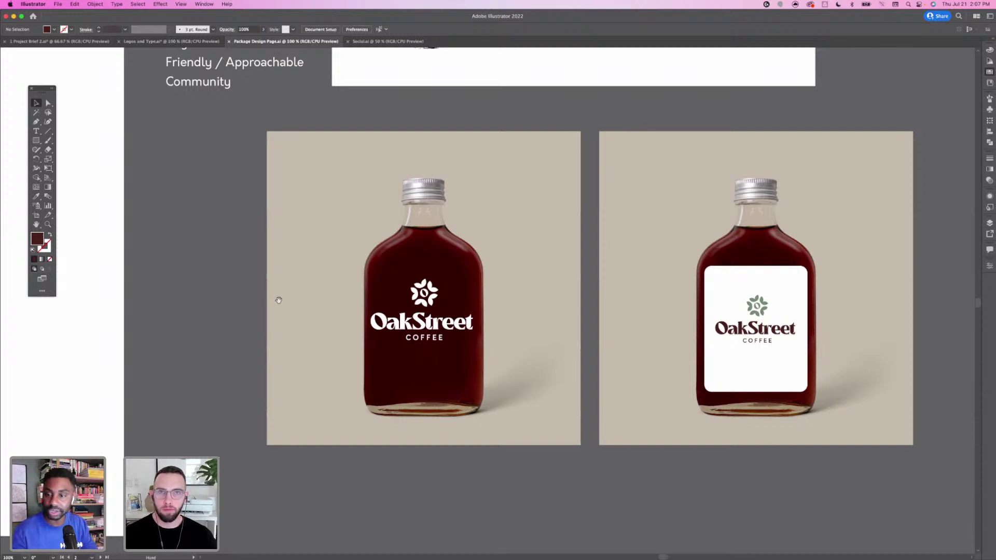
{"action": "left_click_drag", "start_coordinate": [270, 289], "coordinate": [232, 298]}
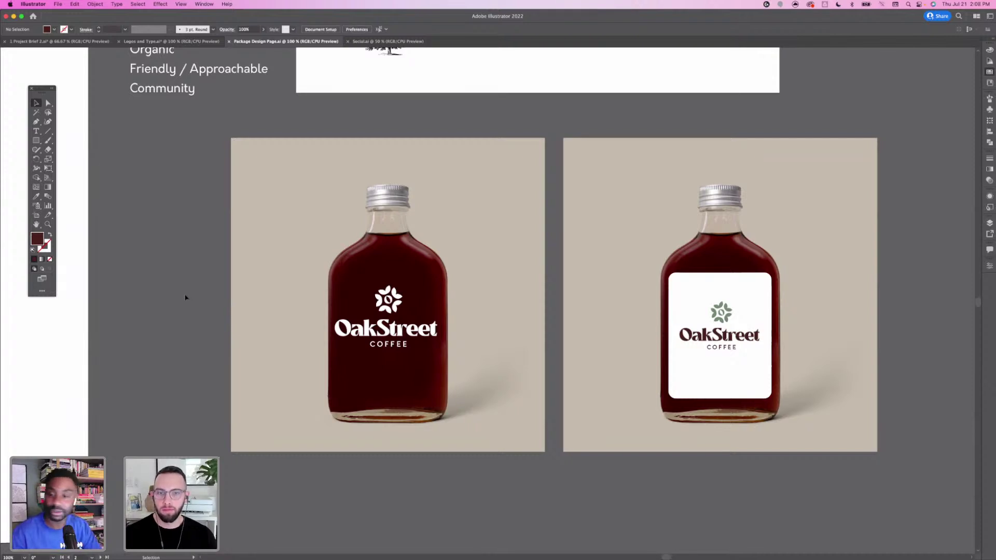
Move the white-label bottle mockup farther to the right, away from the mockup with the logo directly on the glass
{"action": "scroll", "coordinate": [183, 296], "scroll_direction": "right", "scroll_amount": 5}
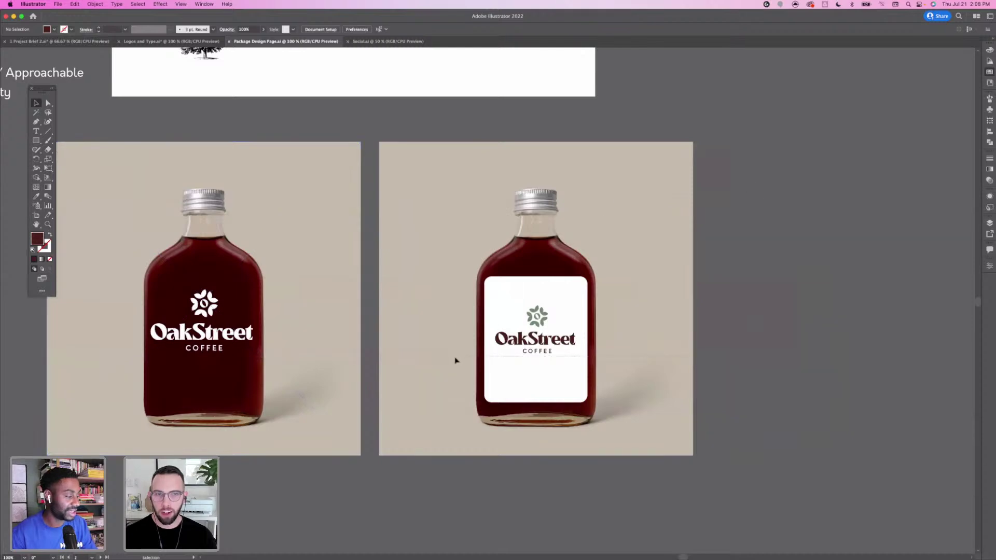
{"action": "left_click_drag", "start_coordinate": [456, 360], "coordinate": [579, 316]}
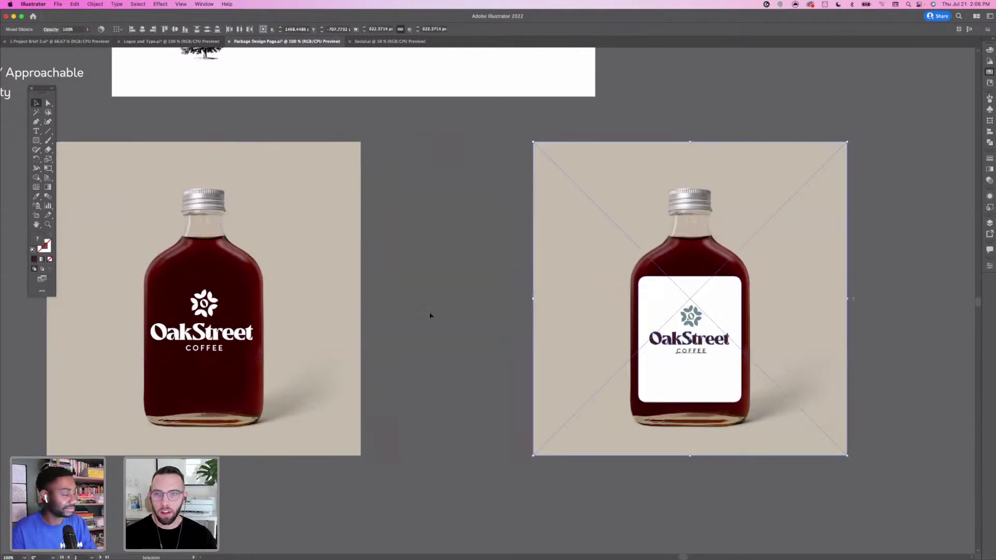
{"action": "key", "text": "super+shift+a"}
Examine the front and back label copy, including the nutrition facts, ingredients, roaster address and barcode
{"action": "left_click_drag", "start_coordinate": [325, 269], "coordinate": [523, 256]}
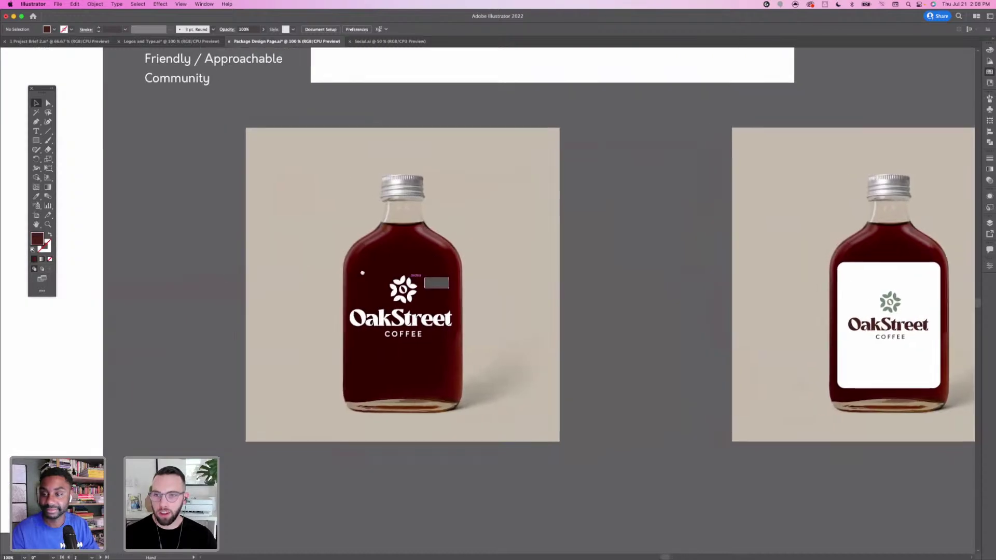
{"action": "left_click_drag", "start_coordinate": [363, 273], "coordinate": [500, 279]}
{"action": "mouse_move", "coordinate": [266, 273]}
{"action": "left_mouse_down"}
{"action": "mouse_move", "coordinate": [389, 291]}
{"action": "mouse_move", "coordinate": [453, 249]}
{"action": "mouse_move", "coordinate": [452, 269]}
{"action": "mouse_move", "coordinate": [472, 272]}
{"action": "mouse_move", "coordinate": [450, 269]}
{"action": "left_mouse_up"}
{"action": "key", "text": "super+minus"}
{"action": "key", "text": "super+minus"}
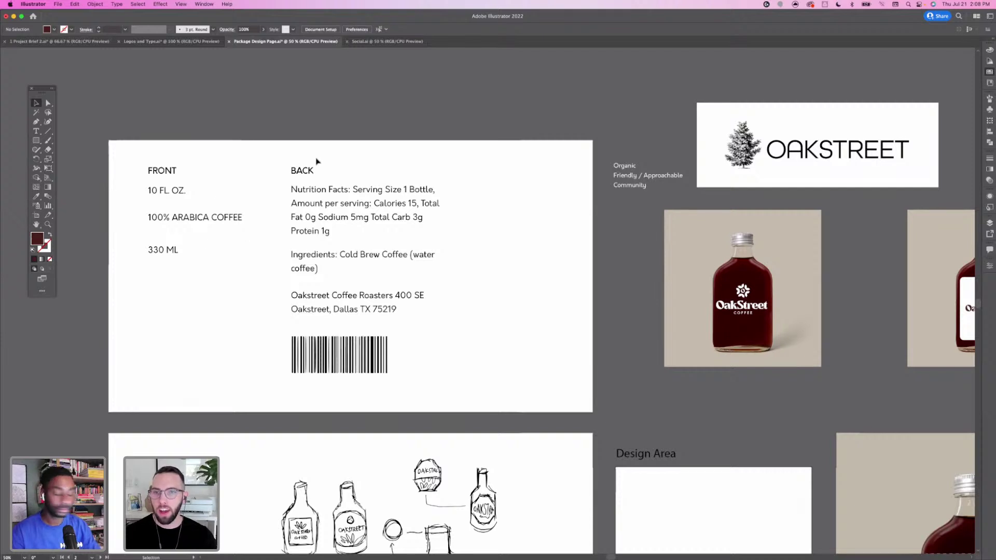
{"action": "scroll", "coordinate": [477, 195], "scroll_direction": "down", "scroll_amount": 2}
{"action": "scroll", "coordinate": [477, 194], "scroll_direction": "right", "scroll_amount": 3}
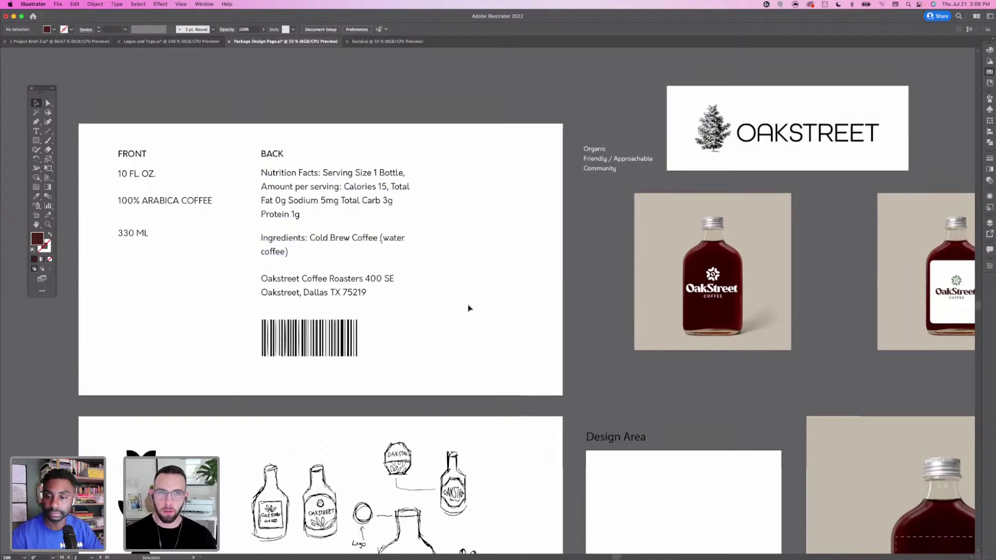
{"action": "left_click_drag", "start_coordinate": [332, 324], "coordinate": [398, 312]}
{"action": "scroll", "coordinate": [363, 298], "scroll_direction": "down", "scroll_amount": 6}
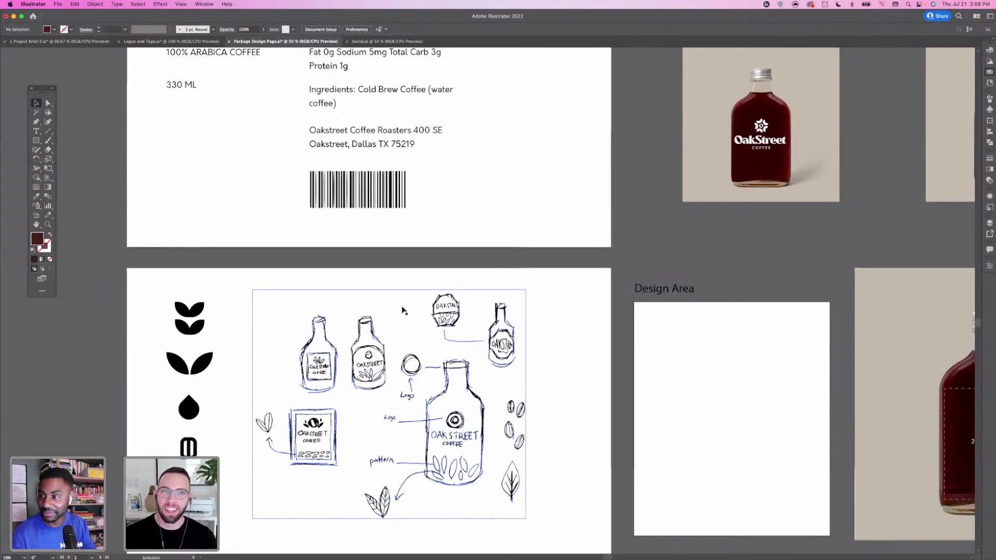
{"action": "key", "text": "space"}
{"action": "left_click_drag", "start_coordinate": [508, 216], "coordinate": [491, 270]}
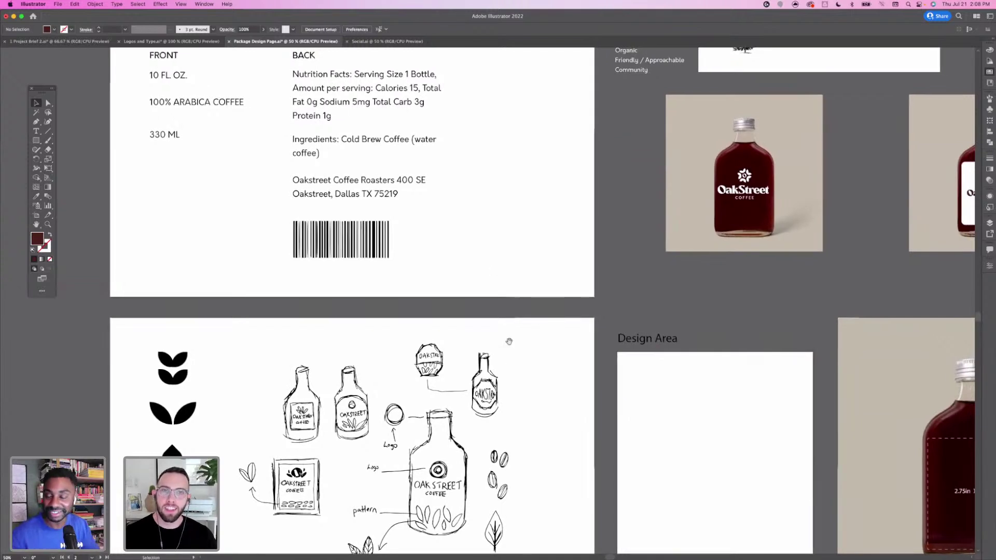
{"action": "key", "text": "space"}
{"action": "mouse_move", "coordinate": [513, 368]}
{"action": "left_mouse_down"}
{"action": "mouse_move", "coordinate": [514, 344]}
{"action": "mouse_move", "coordinate": [515, 379]}
{"action": "left_mouse_up"}
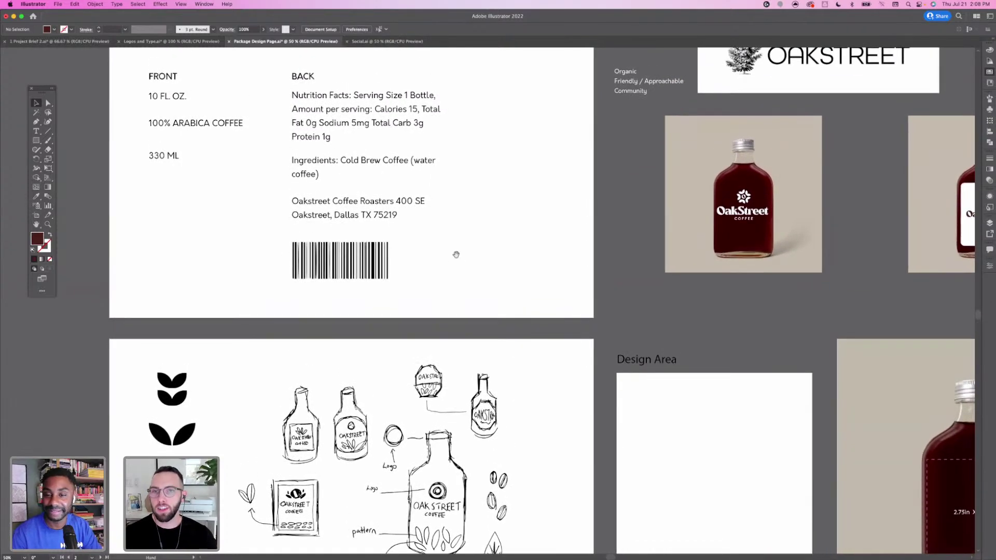
{"action": "left_click_drag", "start_coordinate": [456, 251], "coordinate": [470, 300]}
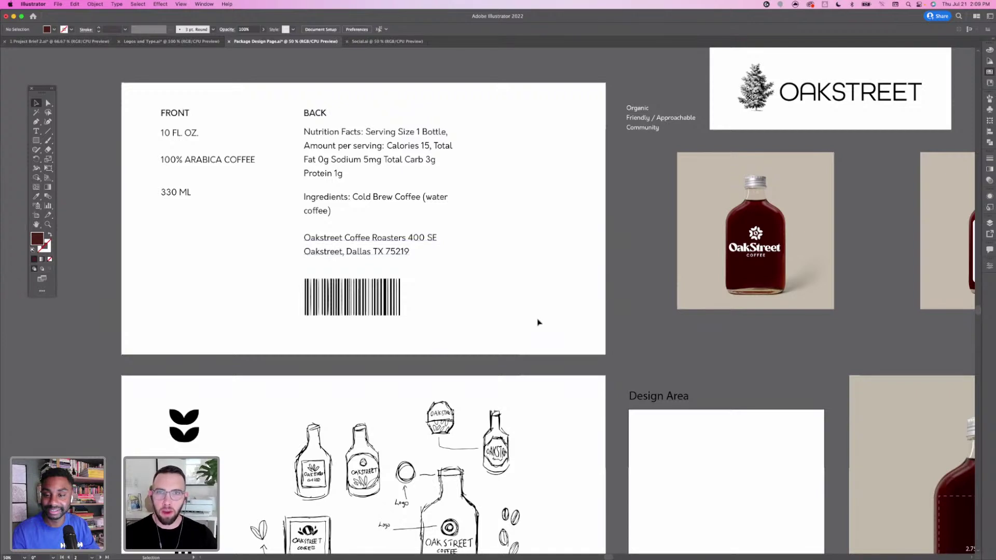
{"action": "left_click_drag", "start_coordinate": [538, 322], "coordinate": [522, 326]}
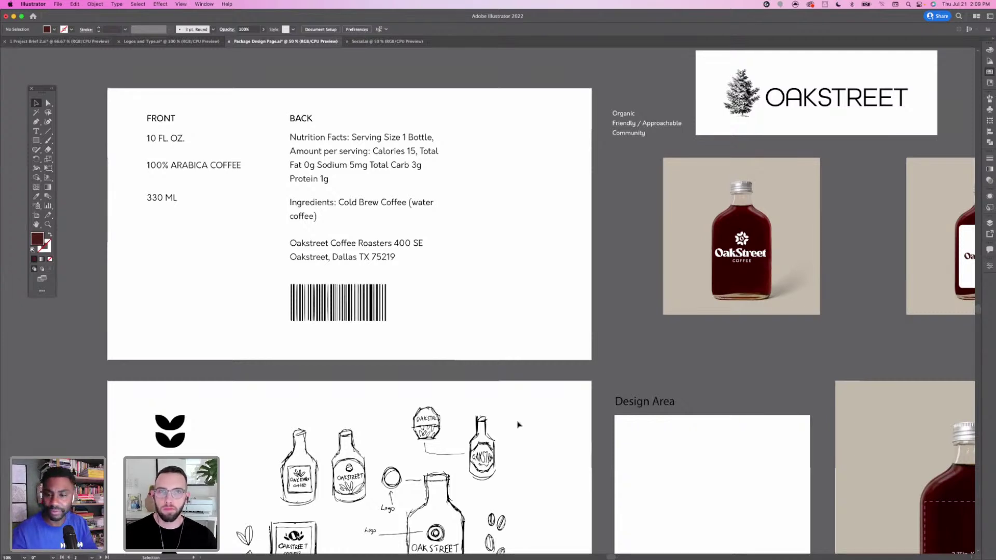
Examine the bottle label sketches, the leaf and coffee bean icons and the colour swatches beneath the label copy
{"action": "key", "text": "space"}
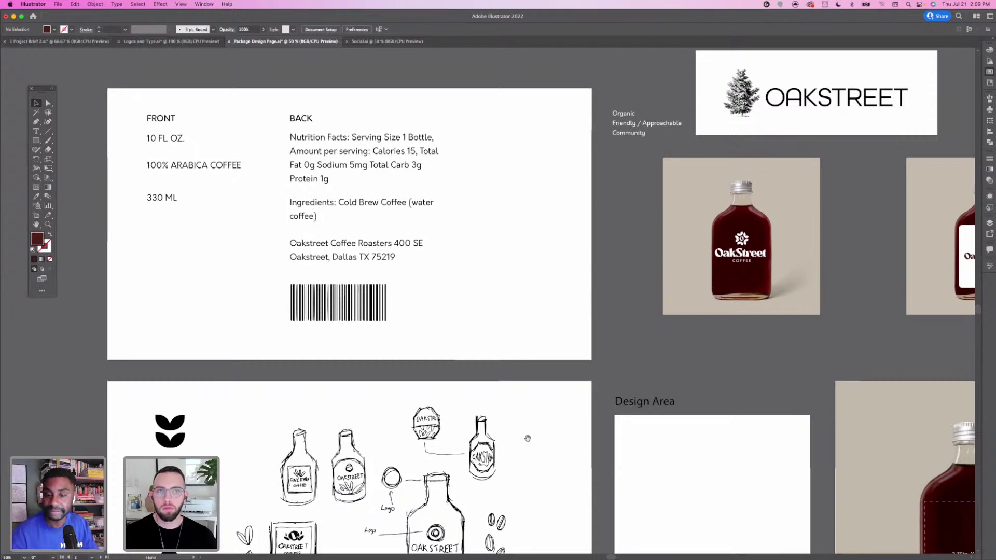
{"action": "left_click_drag", "start_coordinate": [527, 434], "coordinate": [523, 403]}
{"action": "scroll", "coordinate": [527, 460], "scroll_direction": "down", "scroll_amount": 1}
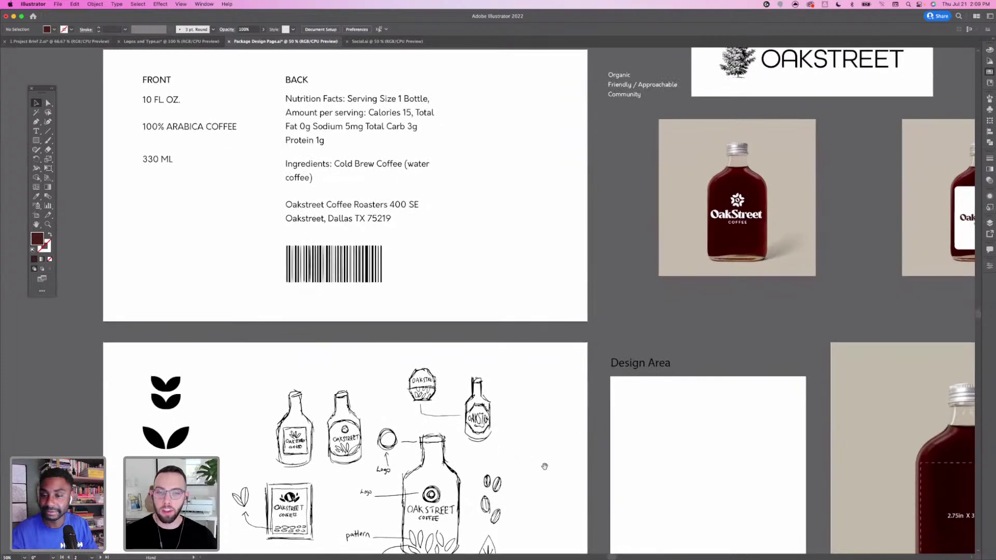
{"action": "scroll", "coordinate": [544, 478], "scroll_direction": "down", "scroll_amount": 2}
{"action": "scroll", "coordinate": [544, 478], "scroll_direction": "down", "scroll_amount": 5}
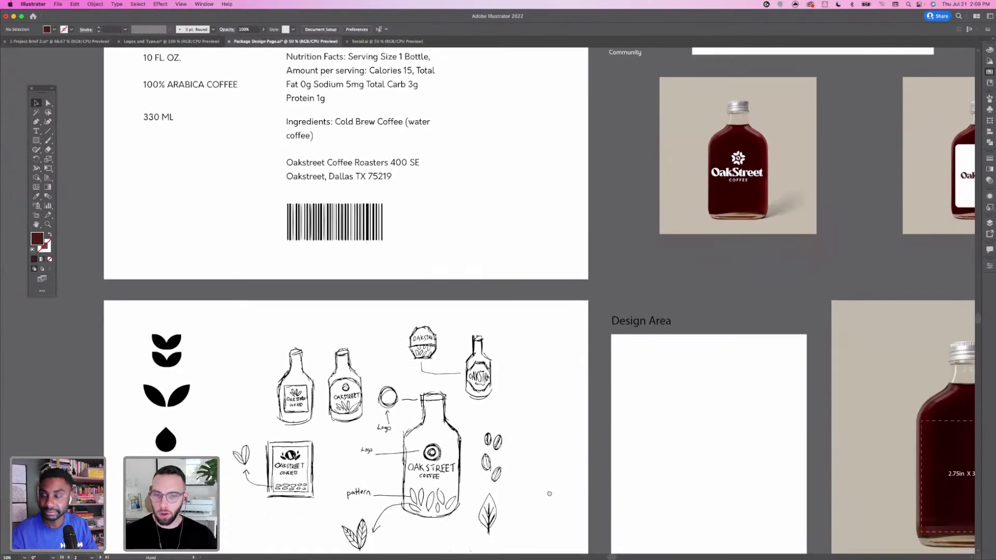
{"action": "scroll", "coordinate": [520, 414], "scroll_direction": "down", "scroll_amount": 4}
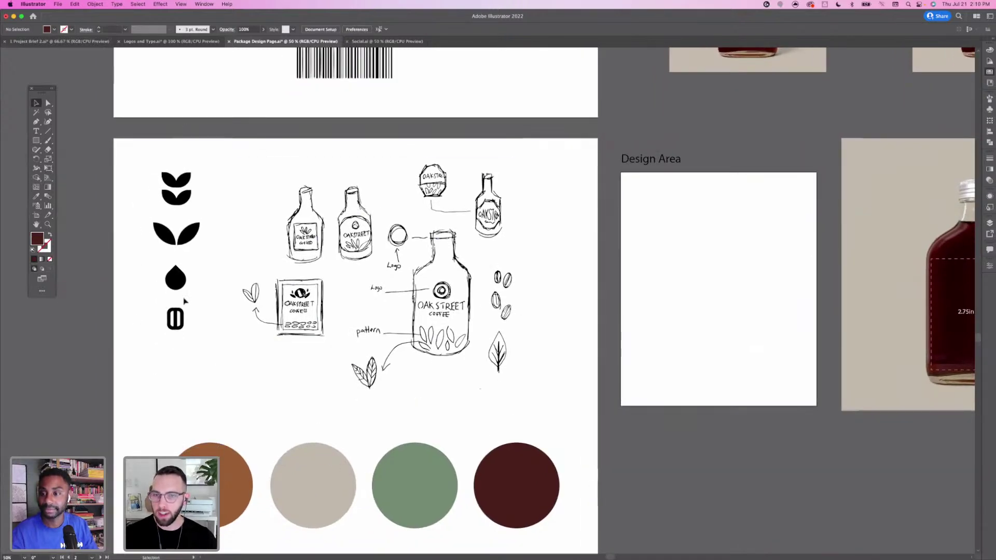
{"action": "scroll", "coordinate": [555, 251], "scroll_direction": "right", "scroll_amount": 2}
{"action": "scroll", "coordinate": [555, 251], "scroll_direction": "up", "scroll_amount": 2}
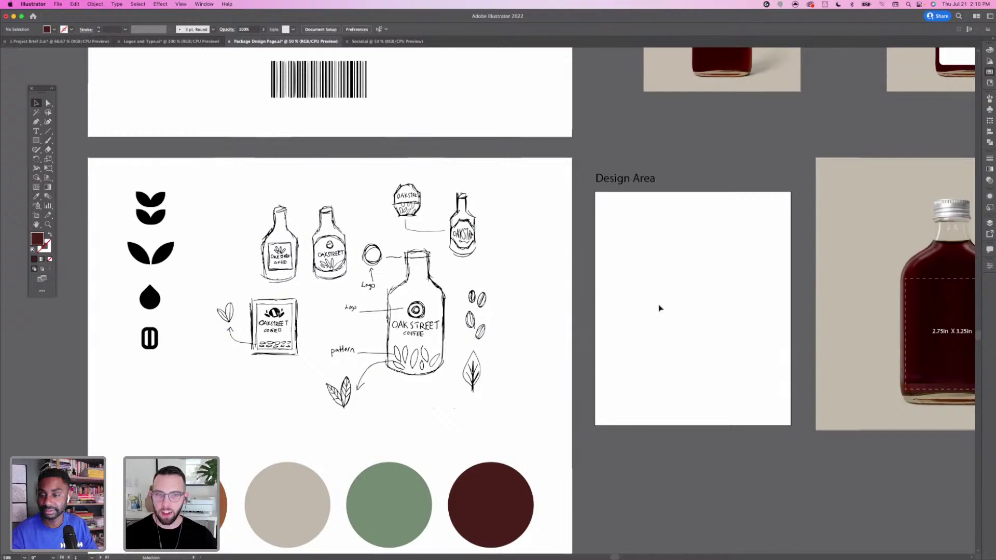
Inspect the bottle mockup with the white OakStreet logo directly on the glass at a larger scale
{"action": "left_click_drag", "start_coordinate": [713, 181], "coordinate": [452, 368]}
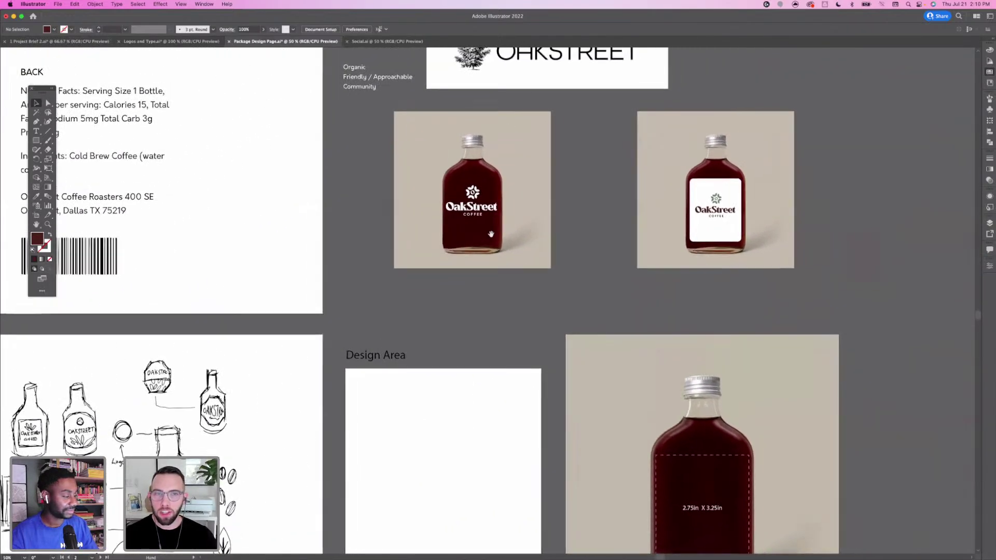
{"action": "left_click", "coordinate": [480, 231]}
{"action": "key", "text": "super+equal"}
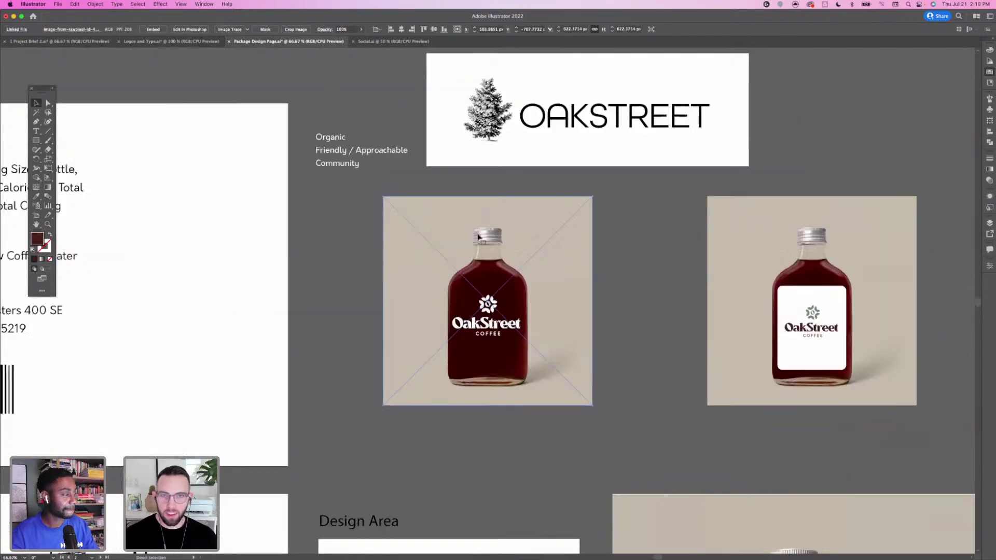
{"action": "key", "text": "super+equal"}
{"action": "left_click_drag", "start_coordinate": [549, 352], "coordinate": [476, 302]}
{"action": "left_click", "coordinate": [690, 266]}
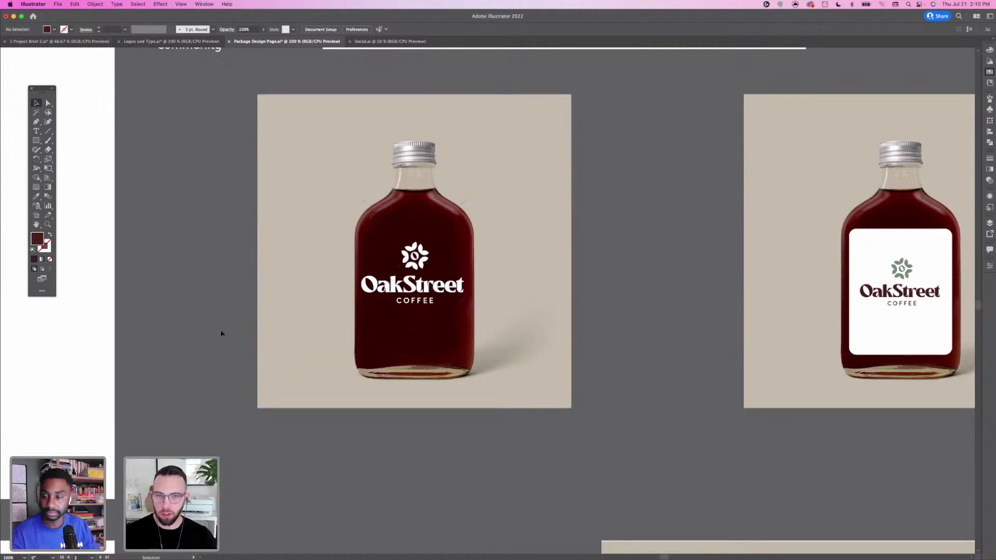
{"action": "left_click_drag", "start_coordinate": [189, 345], "coordinate": [190, 345]}
{"action": "left_click_drag", "start_coordinate": [215, 348], "coordinate": [218, 348]}
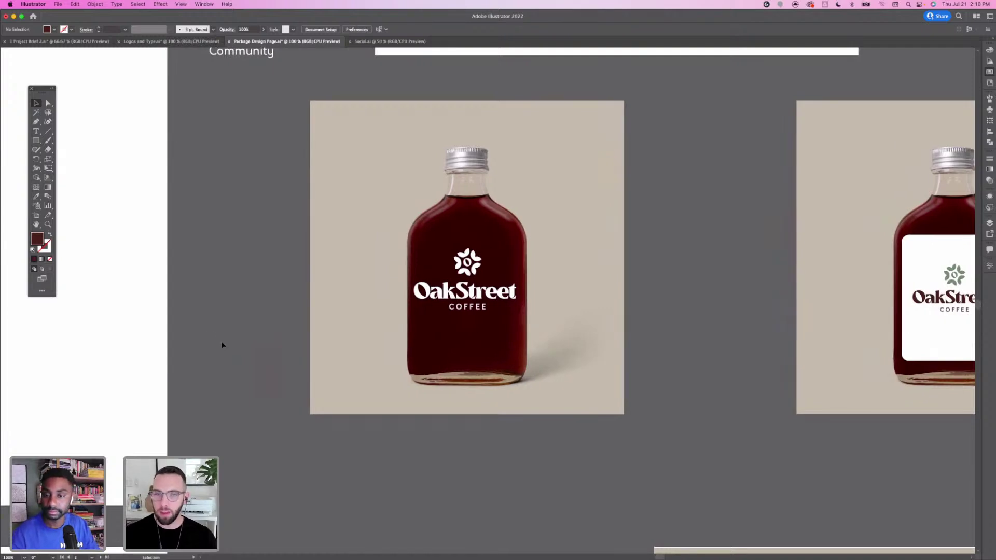
{"action": "scroll", "coordinate": [218, 204], "scroll_direction": "up", "scroll_amount": 4}
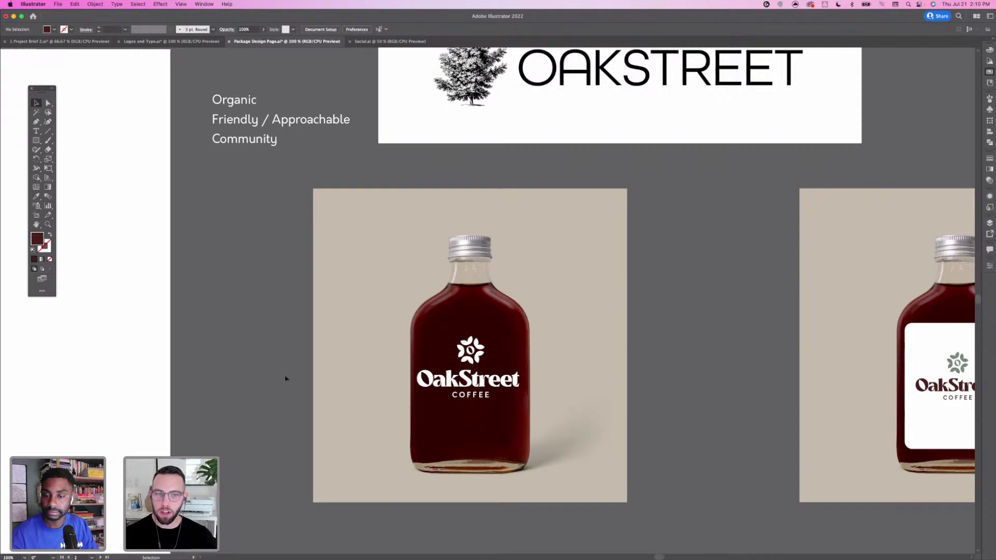
{"action": "scroll", "coordinate": [308, 401], "scroll_direction": "down", "scroll_amount": 5}
{"action": "scroll", "coordinate": [308, 402], "scroll_direction": "left", "scroll_amount": 4}
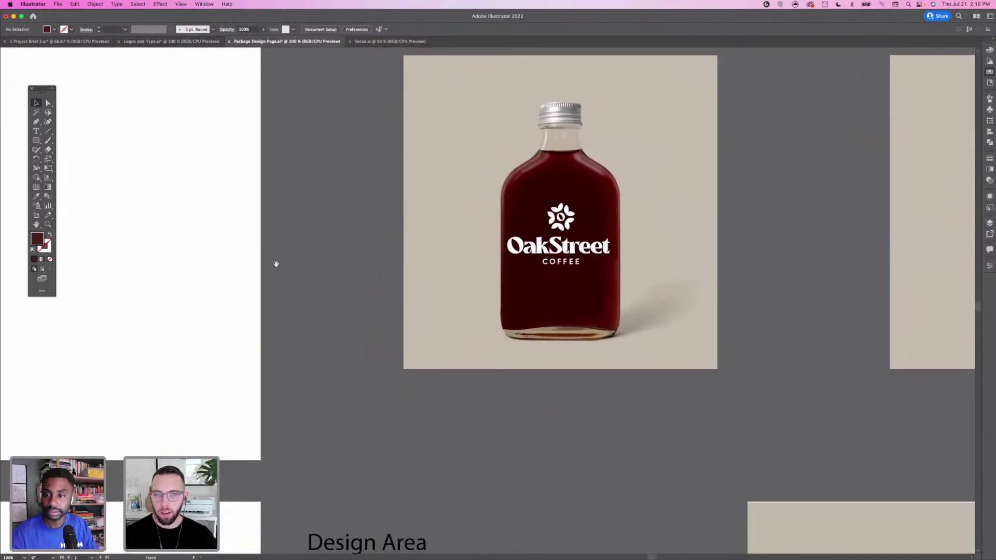
{"action": "scroll", "coordinate": [317, 282], "scroll_direction": "up", "scroll_amount": 2}
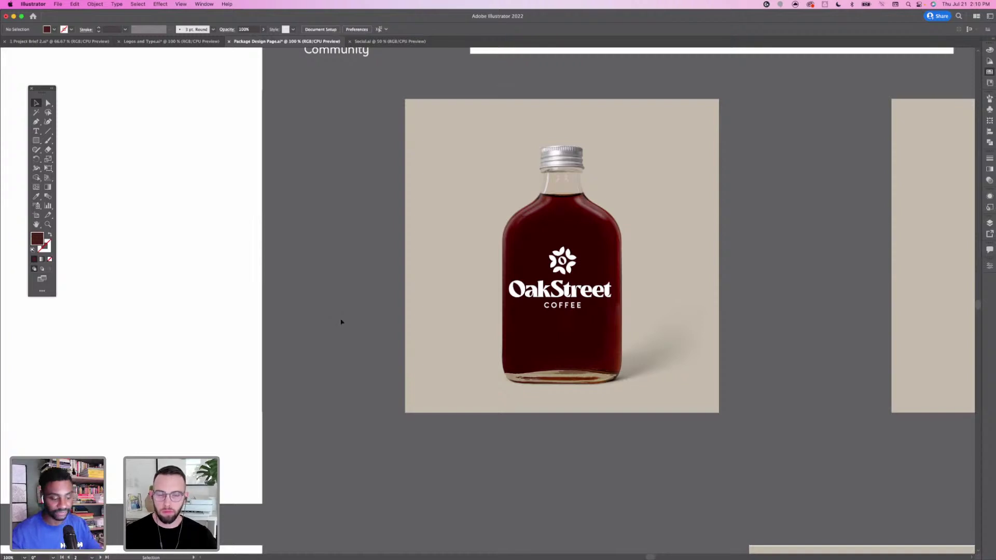
{"action": "left_click_drag", "start_coordinate": [785, 331], "coordinate": [728, 333]}
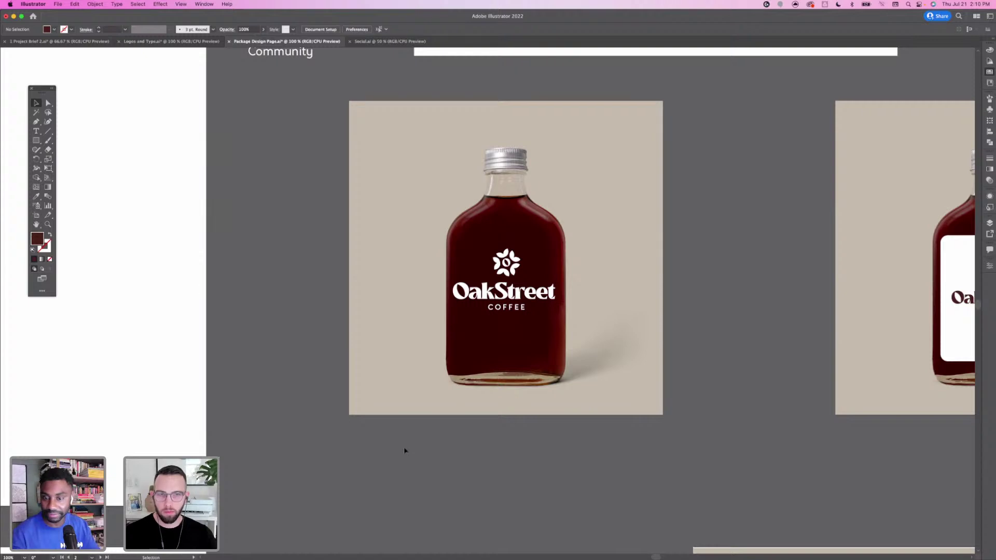
{"action": "left_click_drag", "start_coordinate": [710, 404], "coordinate": [665, 406]}
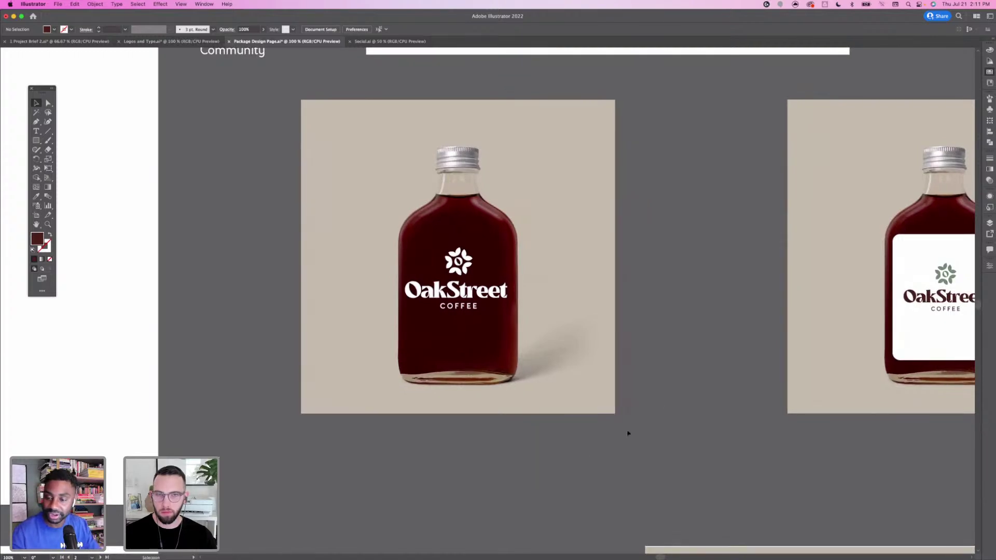
{"action": "left_click_drag", "start_coordinate": [312, 441], "coordinate": [384, 429]}
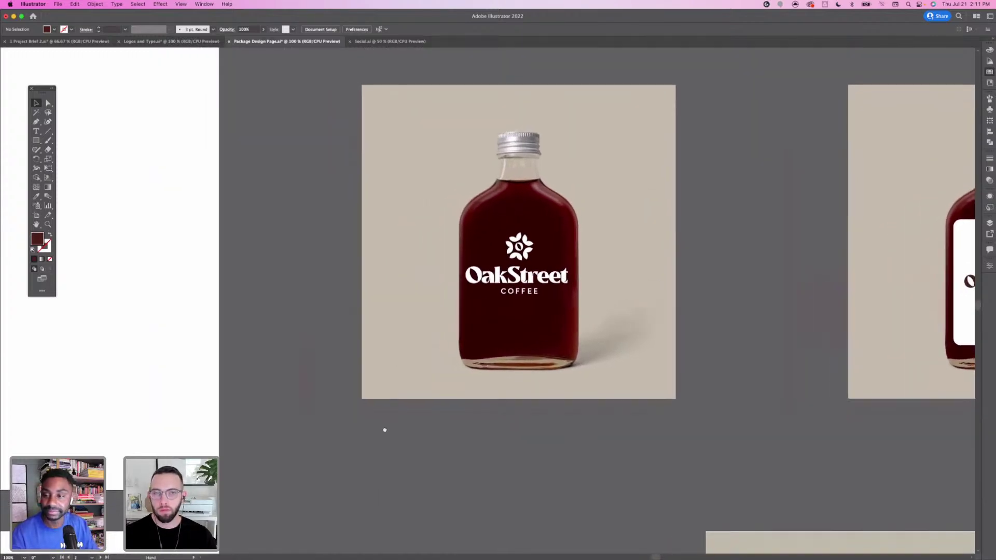
{"action": "left_click_drag", "start_coordinate": [314, 421], "coordinate": [283, 376]}
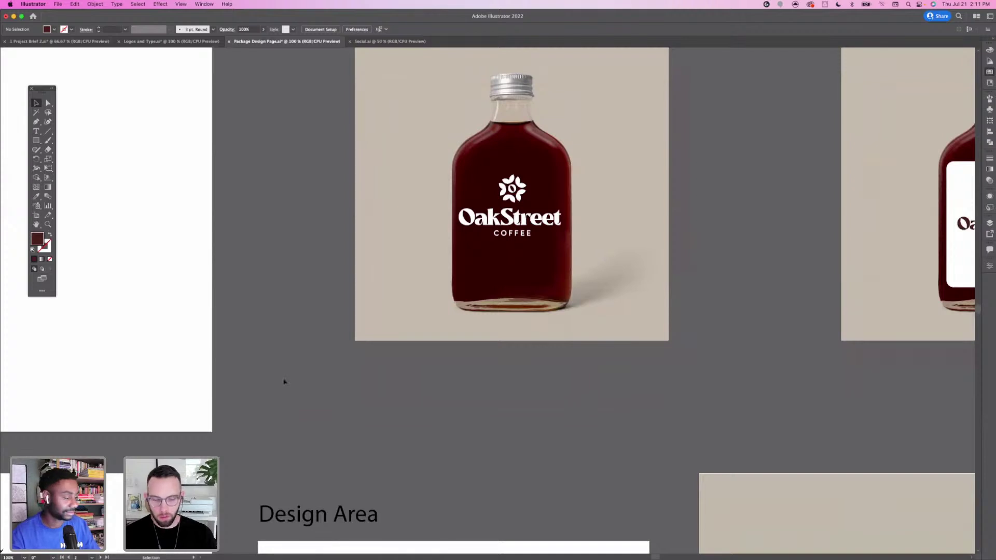
Examine the blank Design Area and the bottle with the dashed label outline, and return to the two bottle mockups
{"action": "key", "text": "super+minus"}
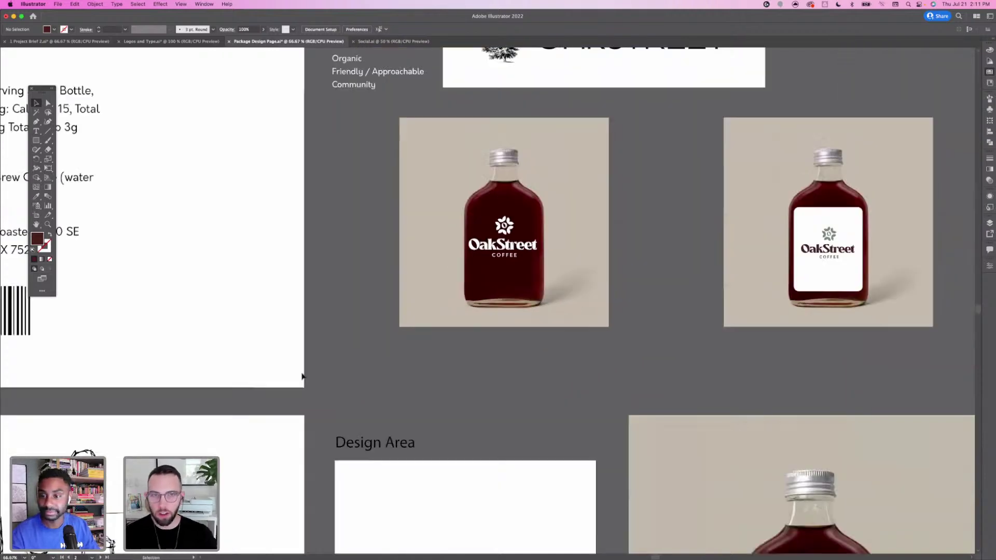
{"action": "left_click_drag", "start_coordinate": [477, 354], "coordinate": [403, 203]}
{"action": "left_click_drag", "start_coordinate": [454, 305], "coordinate": [444, 178]}
{"action": "left_click_drag", "start_coordinate": [462, 238], "coordinate": [489, 233]}
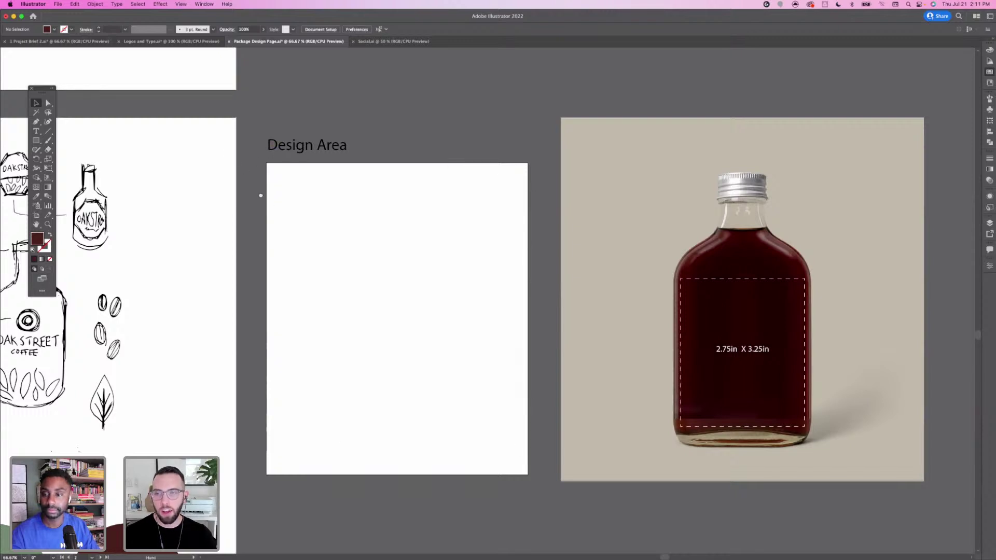
{"action": "scroll", "coordinate": [261, 195], "scroll_direction": "up", "scroll_amount": 6}
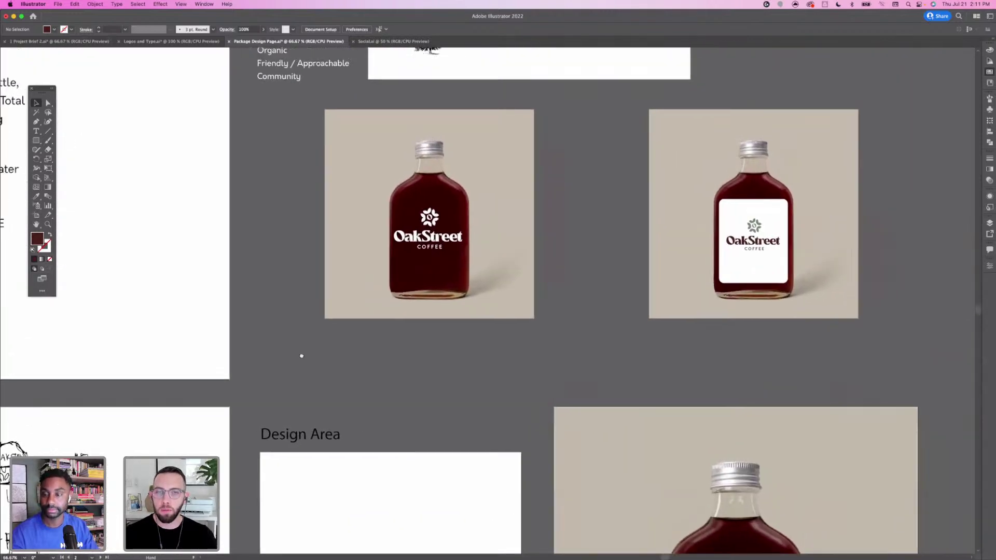
{"action": "left_click_drag", "start_coordinate": [301, 355], "coordinate": [295, 380]}
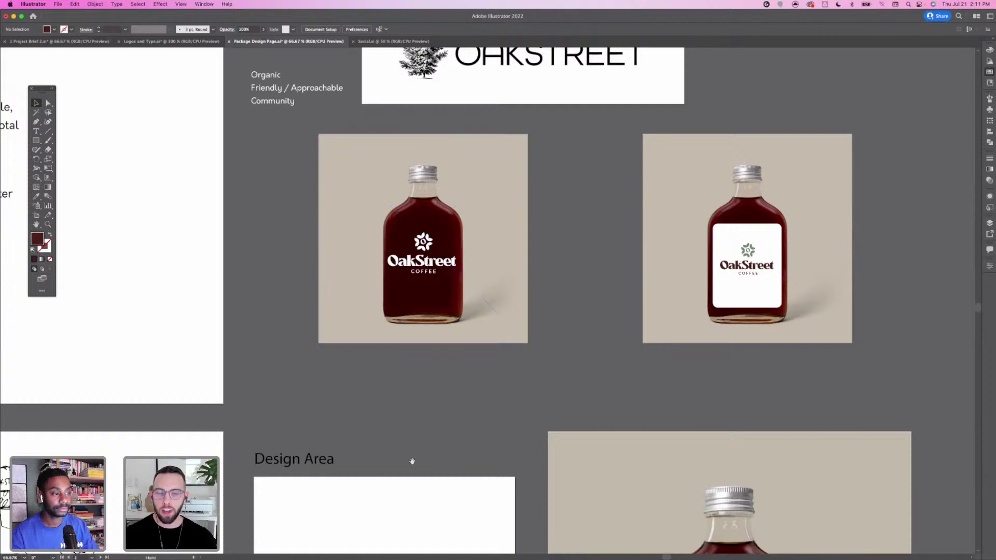
Examine the blank Design Area, the 2.75in X 3.25in bottle, the nearby sketches and a close-up of the white-logo bottle mockup
{"action": "scroll", "coordinate": [411, 462], "scroll_direction": "down", "scroll_amount": 2}
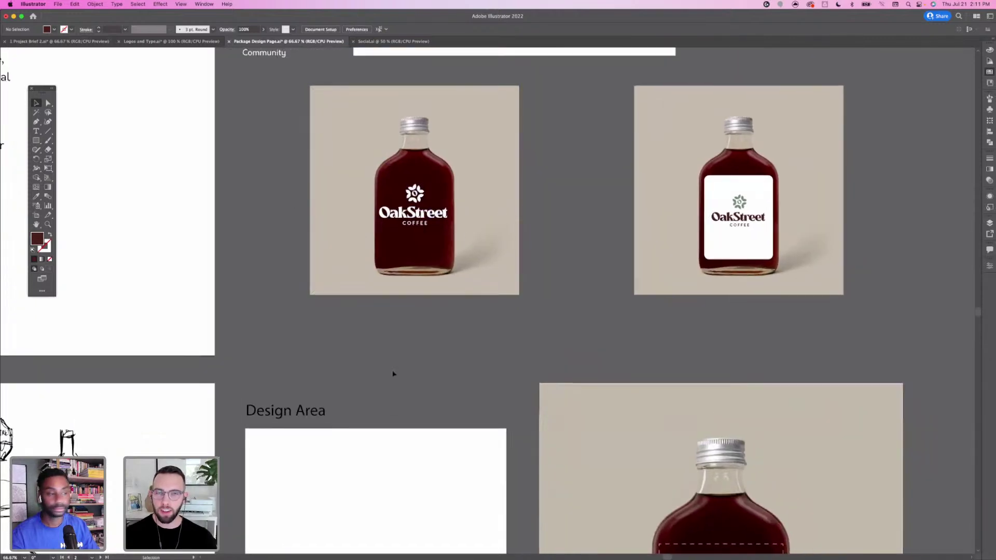
{"action": "scroll", "coordinate": [394, 373], "scroll_direction": "down", "scroll_amount": 10}
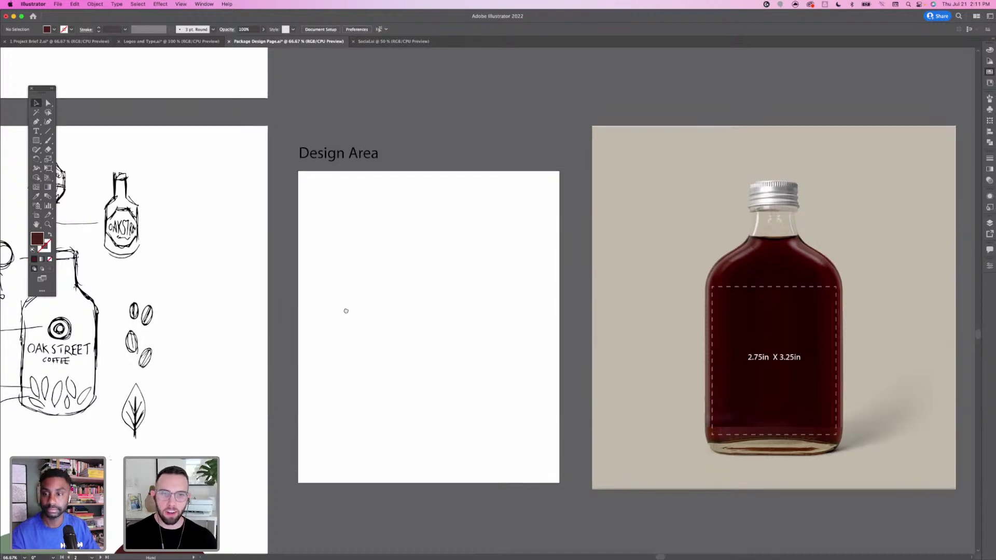
{"action": "scroll", "coordinate": [344, 312], "scroll_direction": "up", "scroll_amount": 2}
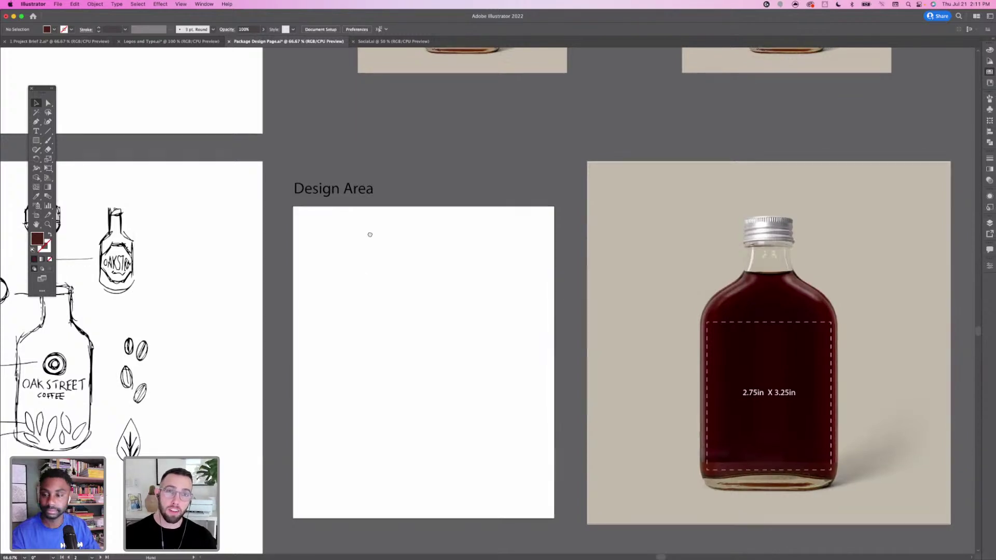
{"action": "scroll", "coordinate": [368, 234], "scroll_direction": "up", "scroll_amount": 3}
{"action": "left_click_drag", "start_coordinate": [287, 380], "coordinate": [356, 313]}
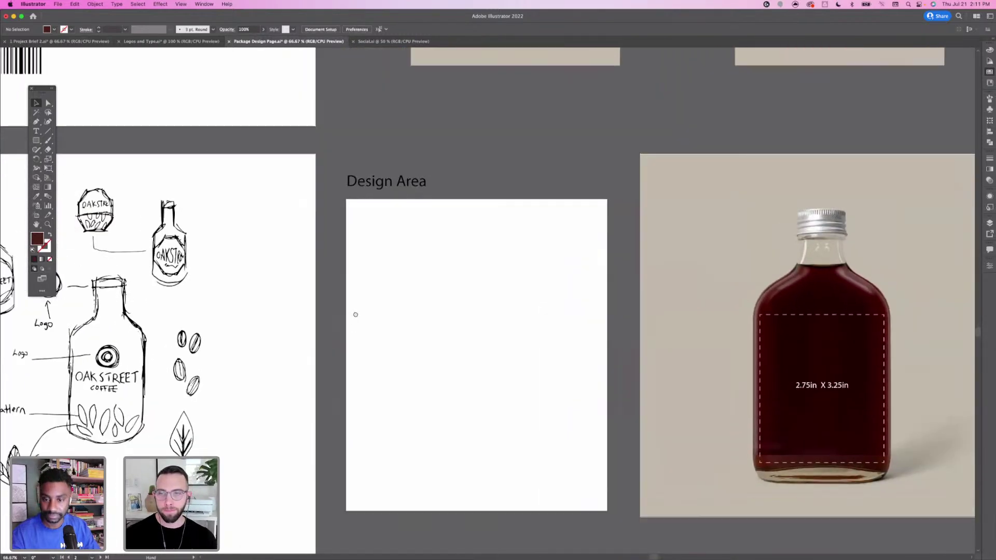
{"action": "scroll", "coordinate": [446, 285], "scroll_direction": "up", "scroll_amount": 5}
{"action": "scroll", "coordinate": [474, 292], "scroll_direction": "down", "scroll_amount": 3}
{"action": "scroll", "coordinate": [474, 292], "scroll_direction": "left", "scroll_amount": 4}
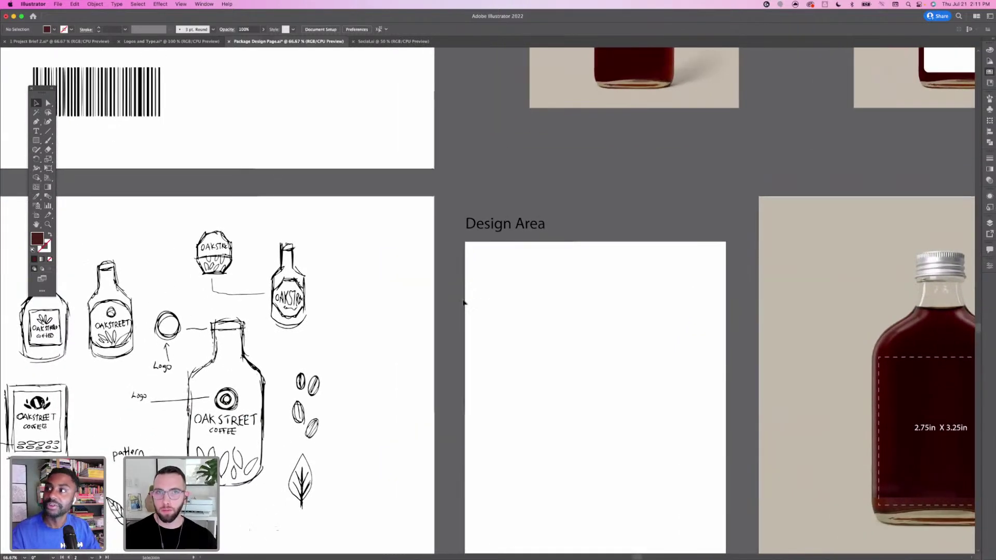
{"action": "scroll", "coordinate": [542, 278], "scroll_direction": "up", "scroll_amount": 5}
{"action": "scroll", "coordinate": [542, 278], "scroll_direction": "right", "scroll_amount": 4}
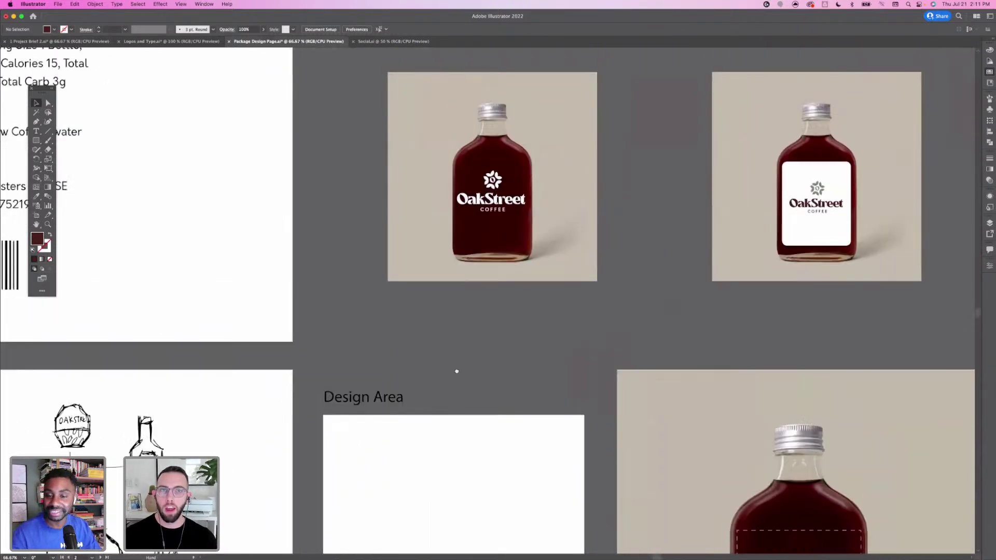
{"action": "scroll", "coordinate": [457, 371], "scroll_direction": "up", "scroll_amount": 1}
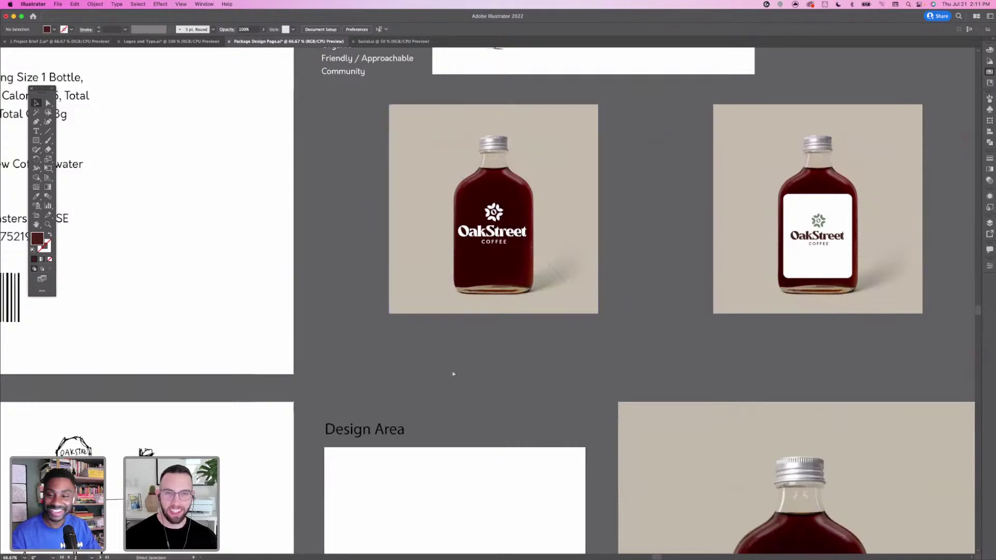
{"action": "key", "text": "super+1"}
{"action": "left_click_drag", "start_coordinate": [537, 215], "coordinate": [469, 365]}
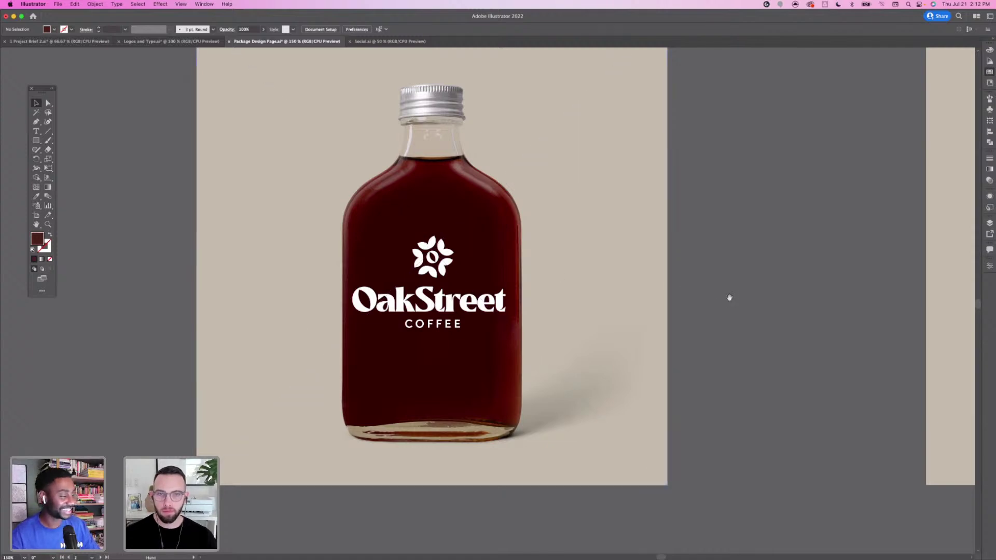
{"action": "key", "text": "super+minus"}
{"action": "key", "text": "super+minus"}
{"action": "key", "text": "super+minus"}
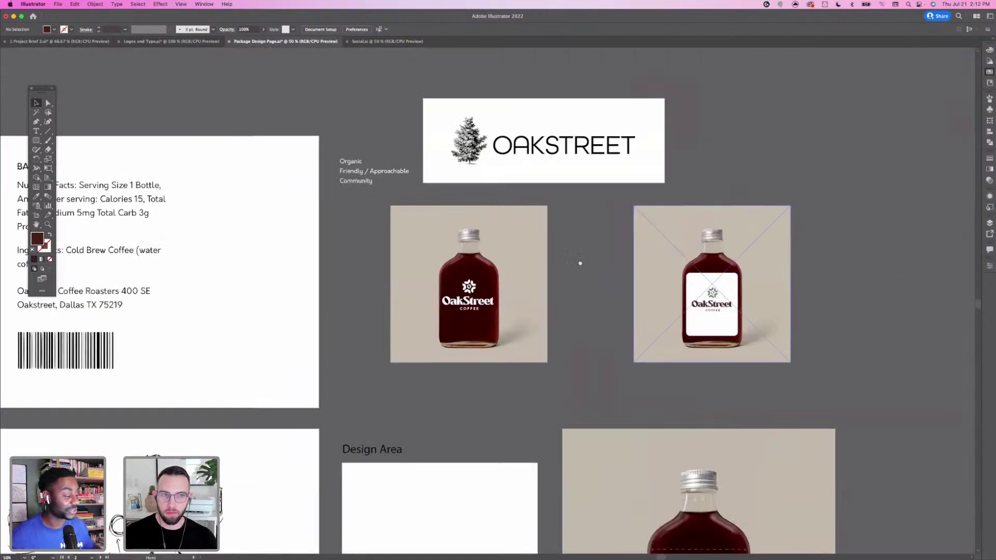
Move the white-label bottle mockup out of its row to the space beside the OAKSTREET tree logo
{"action": "scroll", "coordinate": [580, 262], "scroll_direction": "right", "scroll_amount": 3}
{"action": "scroll", "coordinate": [580, 262], "scroll_direction": "up", "scroll_amount": 1}
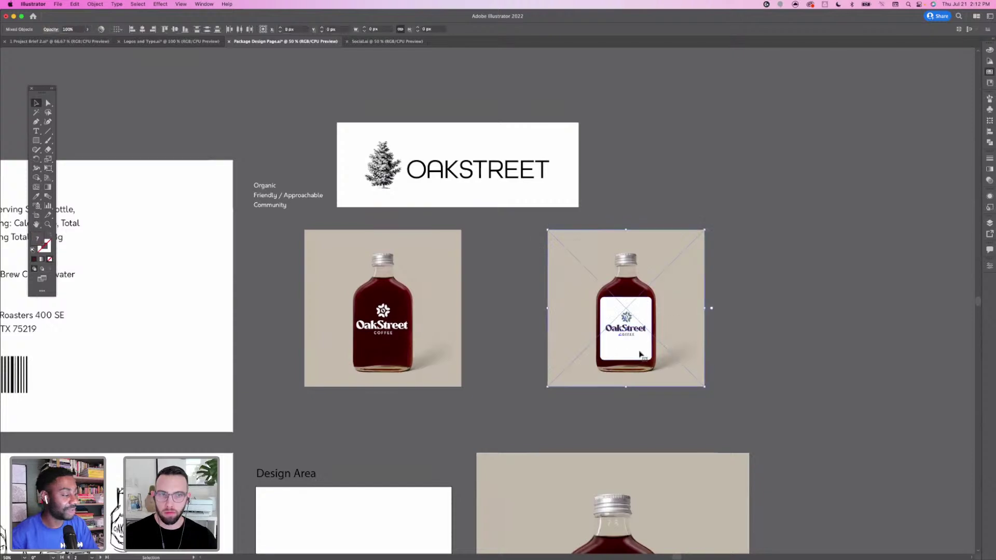
{"action": "left_click", "coordinate": [653, 330]}
{"action": "left_click_drag", "start_coordinate": [653, 330], "coordinate": [727, 151]}
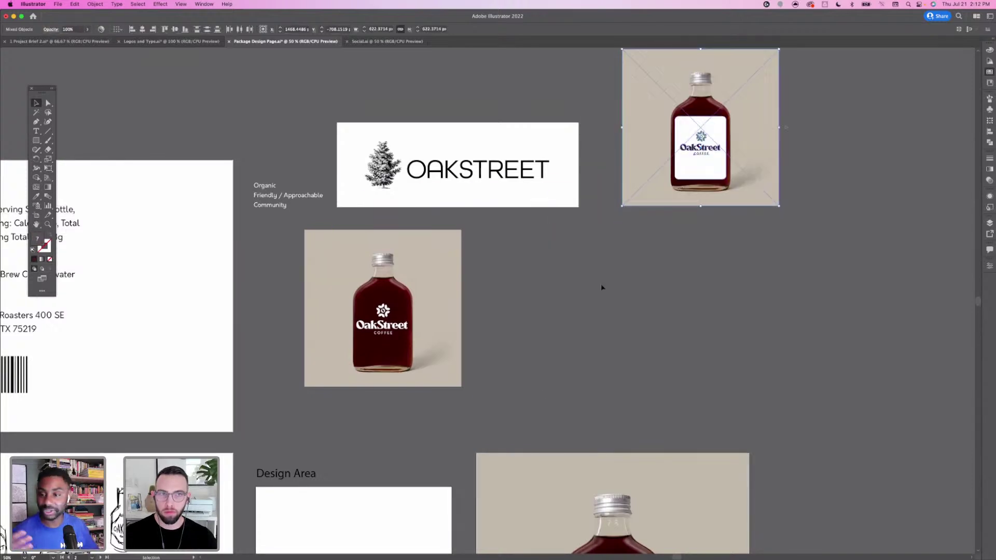
{"action": "left_click", "coordinate": [600, 285]}
Duplicate the white-logo bottle mockup and place the copy directly to its right with a narrow gap
{"action": "left_click_drag", "start_coordinate": [303, 285], "coordinate": [322, 279]}
{"action": "left_click", "coordinate": [445, 349]}
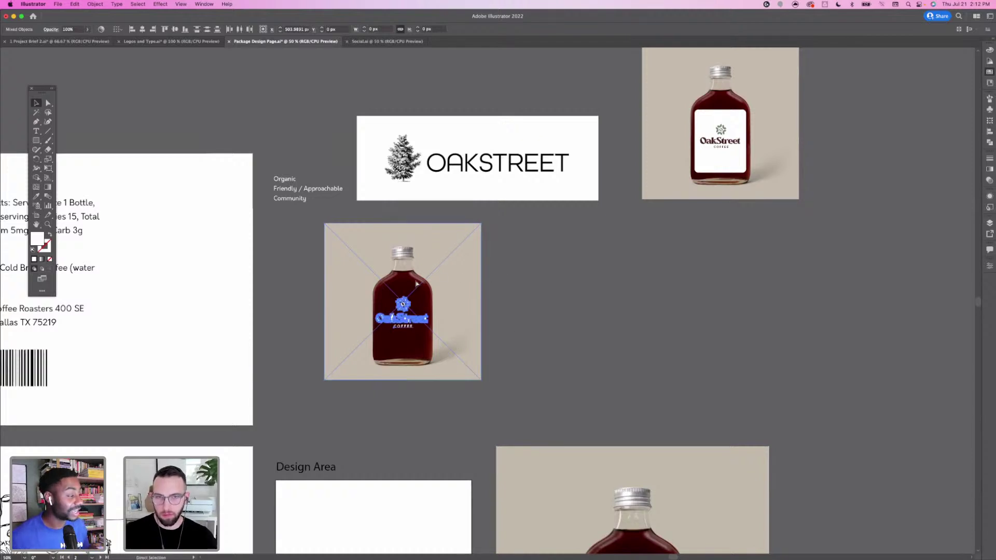
{"action": "left_click_drag", "start_coordinate": [467, 295], "coordinate": [567, 280]}
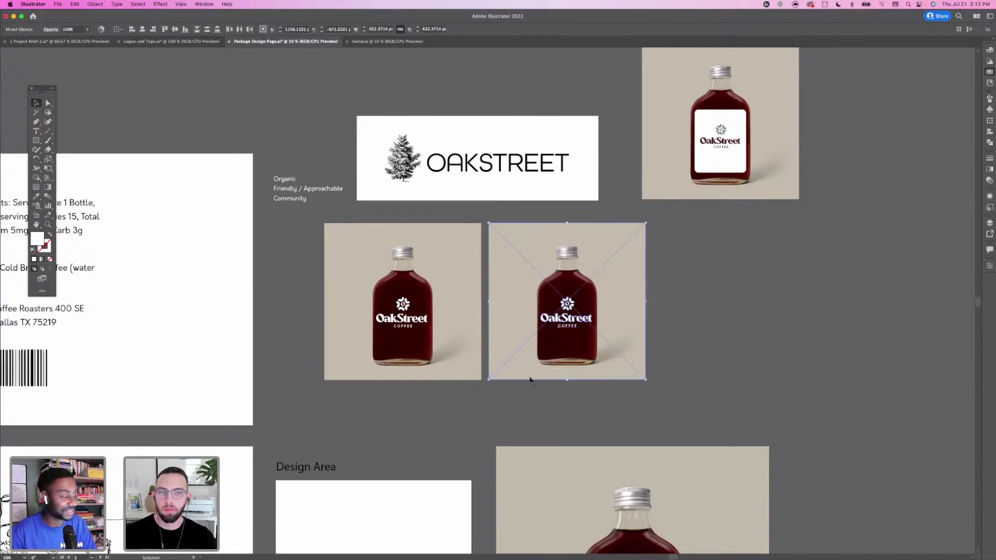
{"action": "left_click", "coordinate": [516, 410]}
Copy the second white-logo bottle mockup and align the new copy to its right, forming an evenly spaced row of three
{"action": "left_click", "coordinate": [587, 309]}
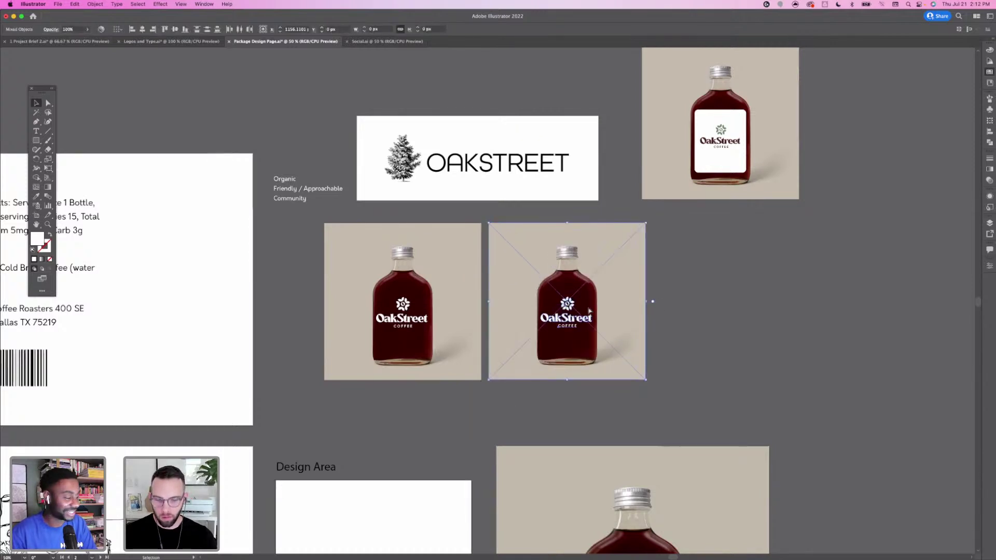
{"action": "key", "text": "super+c"}
{"action": "key", "text": "super+v"}
{"action": "left_click_drag", "start_coordinate": [494, 268], "coordinate": [726, 271]}
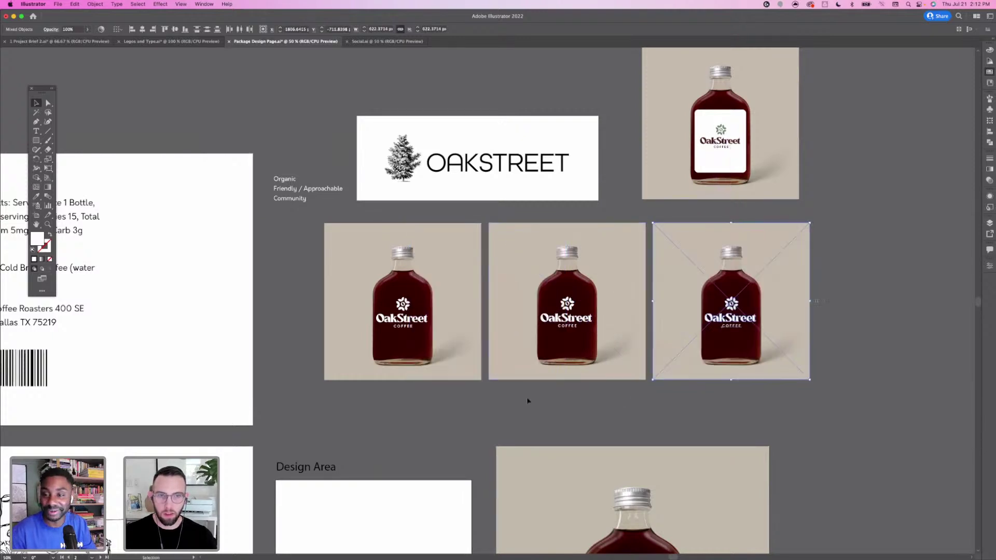
{"action": "left_click", "coordinate": [430, 412]}
Rotate the coffee bean icon beside the label sketches slightly clockwise so that it sits tilted
{"action": "mouse_move", "coordinate": [430, 412]}
{"action": "left_mouse_down"}
{"action": "mouse_move", "coordinate": [480, 386]}
{"action": "mouse_move", "coordinate": [449, 389]}
{"action": "mouse_move", "coordinate": [539, 289]}
{"action": "mouse_move", "coordinate": [665, 199]}
{"action": "left_mouse_up"}
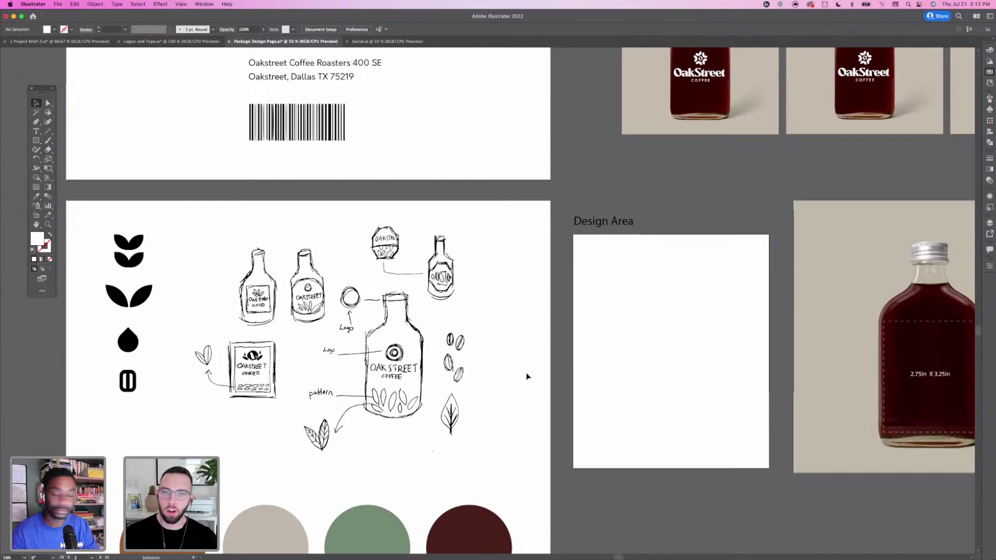
{"action": "key", "text": "space"}
{"action": "left_click_drag", "start_coordinate": [477, 401], "coordinate": [491, 378]}
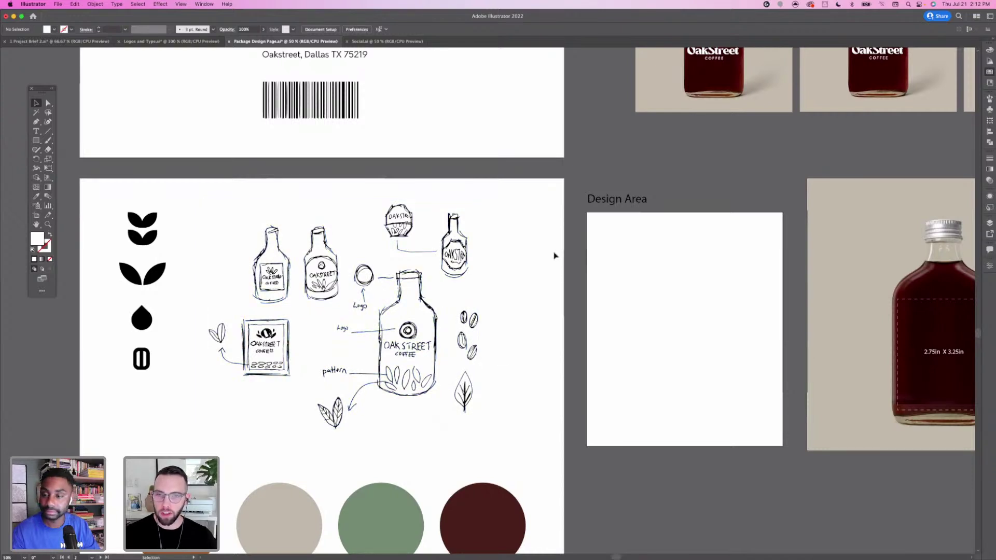
{"action": "left_click_drag", "start_coordinate": [644, 220], "coordinate": [624, 223]}
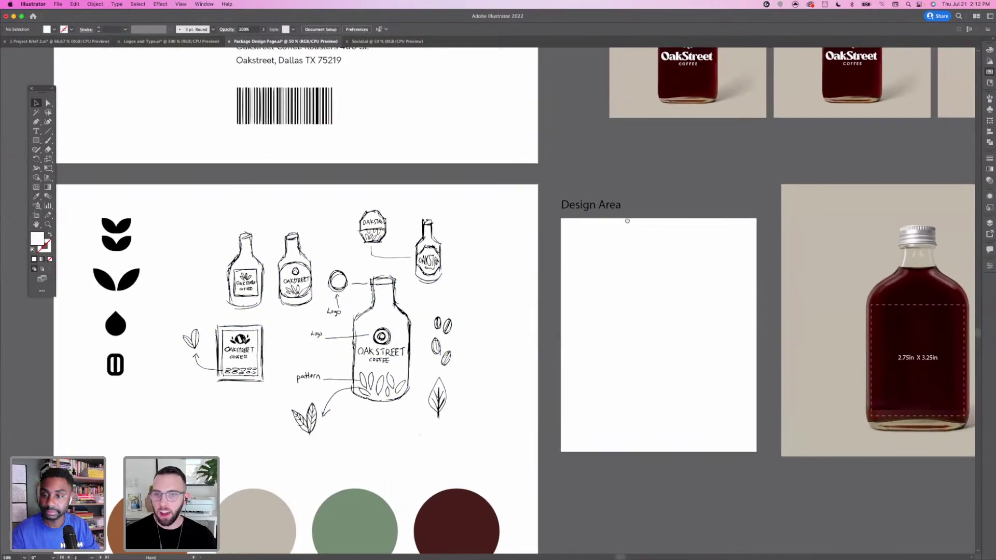
{"action": "scroll", "coordinate": [555, 315], "scroll_direction": "up", "scroll_amount": 3}
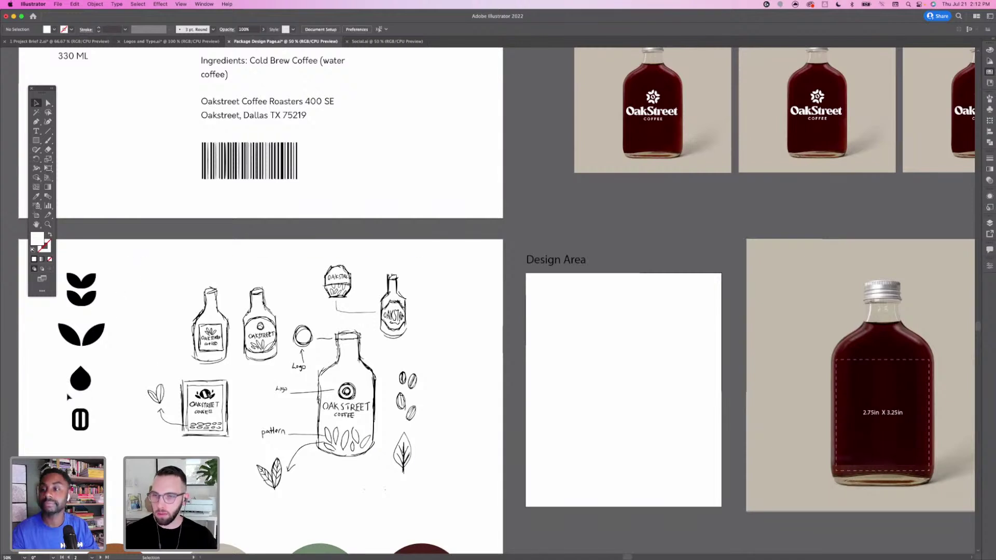
{"action": "left_click", "coordinate": [80, 431]}
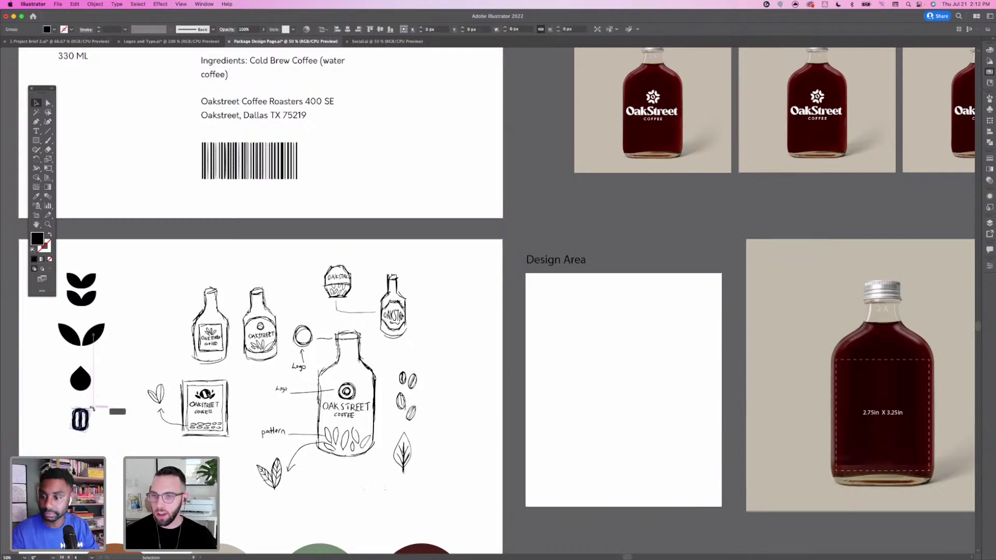
{"action": "left_click_drag", "start_coordinate": [92, 409], "coordinate": [96, 412]}
{"action": "left_click", "coordinate": [104, 435]}
{"action": "left_click_drag", "start_coordinate": [586, 210], "coordinate": [451, 239]}
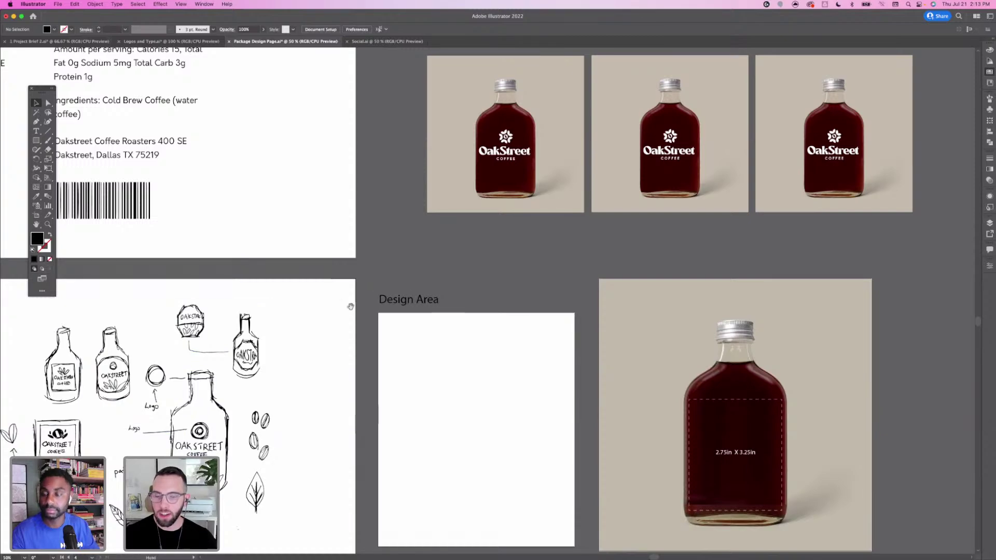
{"action": "mouse_move", "coordinate": [350, 306]}
{"action": "left_mouse_down"}
{"action": "mouse_move", "coordinate": [404, 272]}
{"action": "mouse_move", "coordinate": [446, 265]}
{"action": "mouse_move", "coordinate": [442, 283]}
{"action": "mouse_move", "coordinate": [489, 292]}
{"action": "left_mouse_up"}
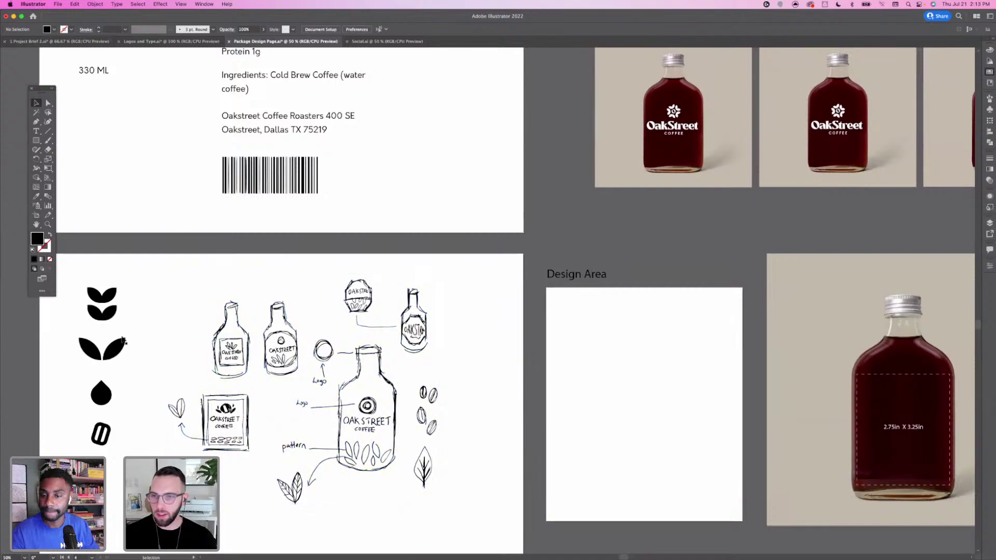
{"action": "double_click", "coordinate": [109, 314]}
{"action": "left_click", "coordinate": [117, 316]}
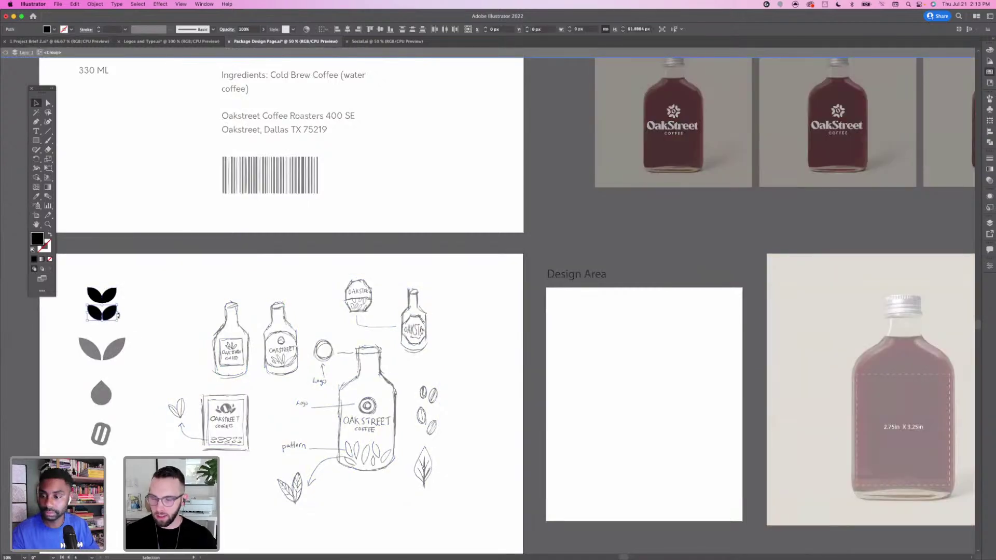
{"action": "double_click", "coordinate": [142, 332]}
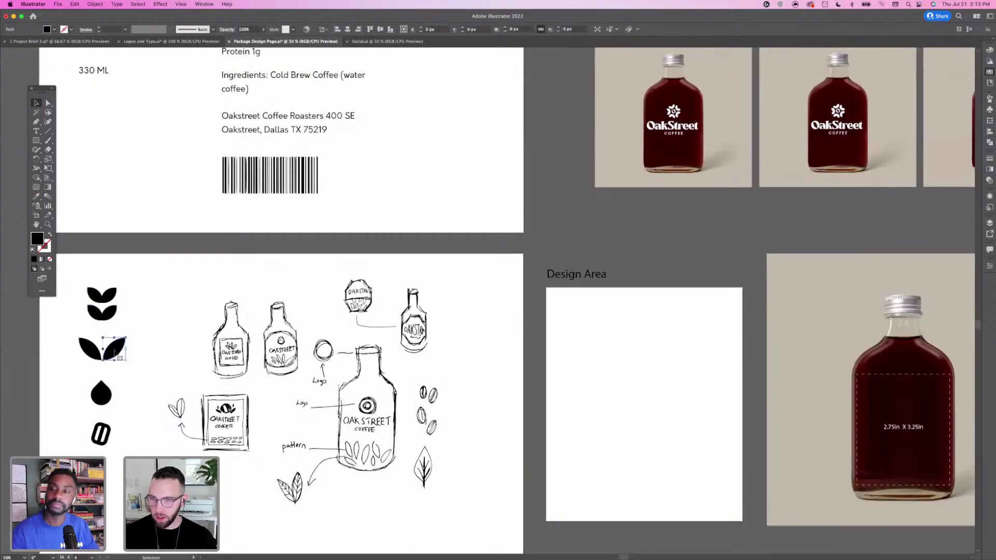
Copy the right leaf of the wide leaf-pair icon and paste it over the first bottle mockup
{"action": "left_click_drag", "start_coordinate": [553, 258], "coordinate": [389, 275]}
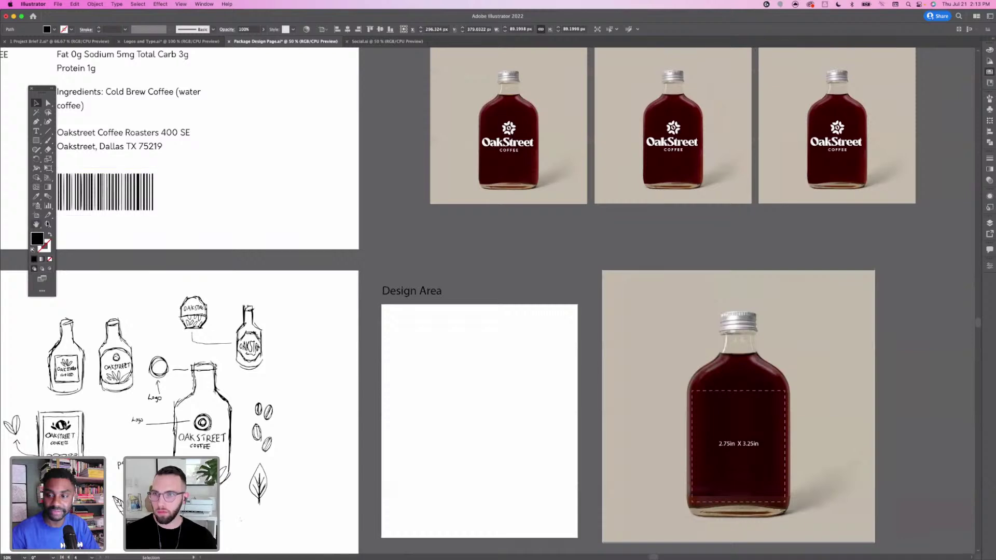
{"action": "left_click", "coordinate": [502, 191]}
{"action": "left_click", "coordinate": [534, 296]}
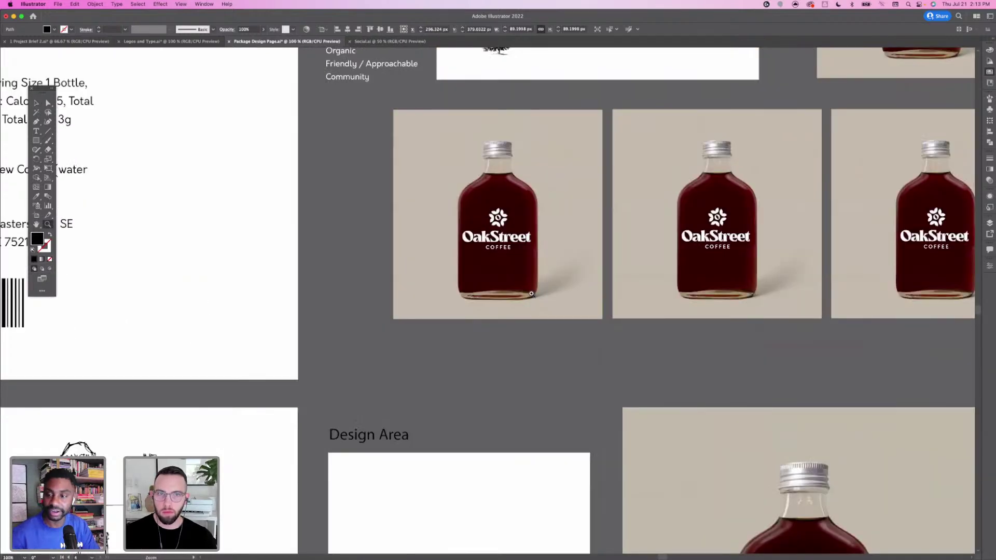
{"action": "left_click", "coordinate": [531, 286]}
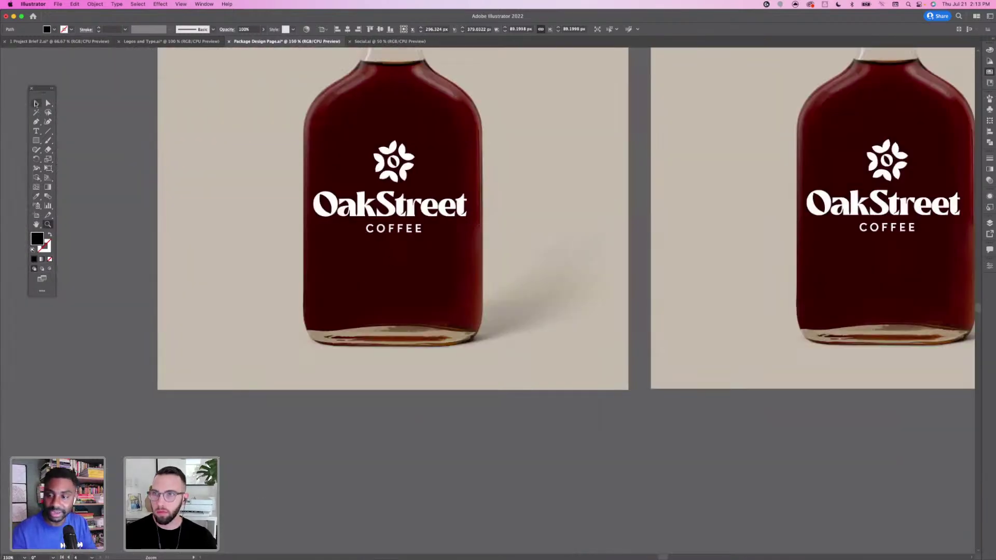
{"action": "key", "text": "v"}
{"action": "key", "text": "super+shift+a"}
{"action": "key", "text": "super+v"}
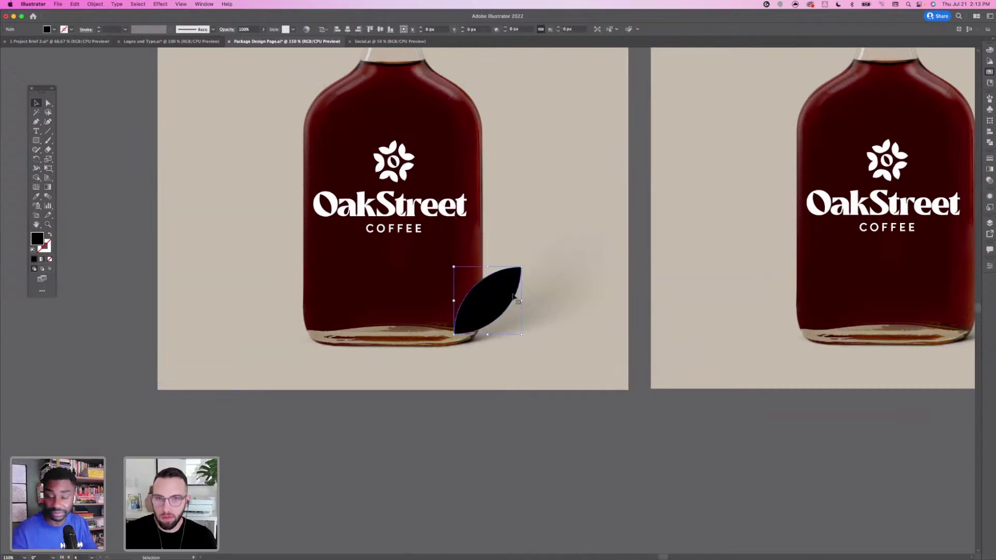
Place the leaf at a smaller size below COFFEE on the bottle and colour it white by sampling the OakStreet wordmark
{"action": "left_click_drag", "start_coordinate": [510, 283], "coordinate": [405, 294]}
{"action": "key", "text": "i"}
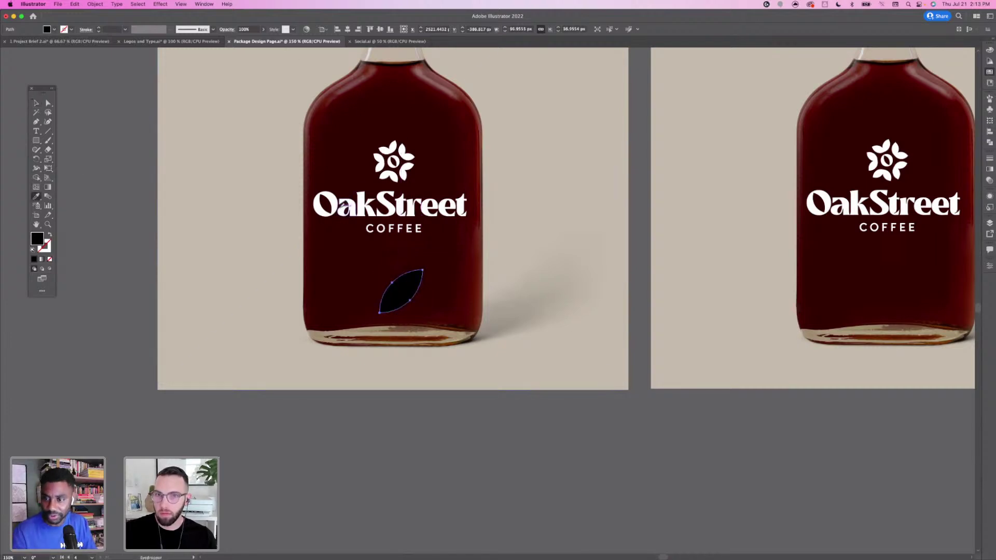
{"action": "left_click", "coordinate": [341, 212]}
{"action": "key", "text": "v"}
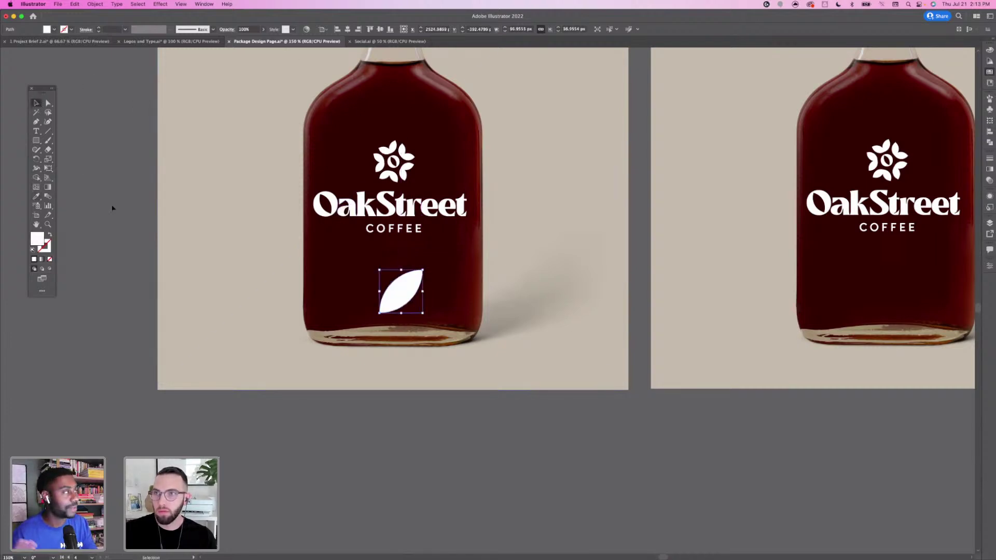
Enlarge the white leaf on the bottle to about 70 px wide
{"action": "left_click", "coordinate": [377, 271]}
{"action": "left_click", "coordinate": [399, 292]}
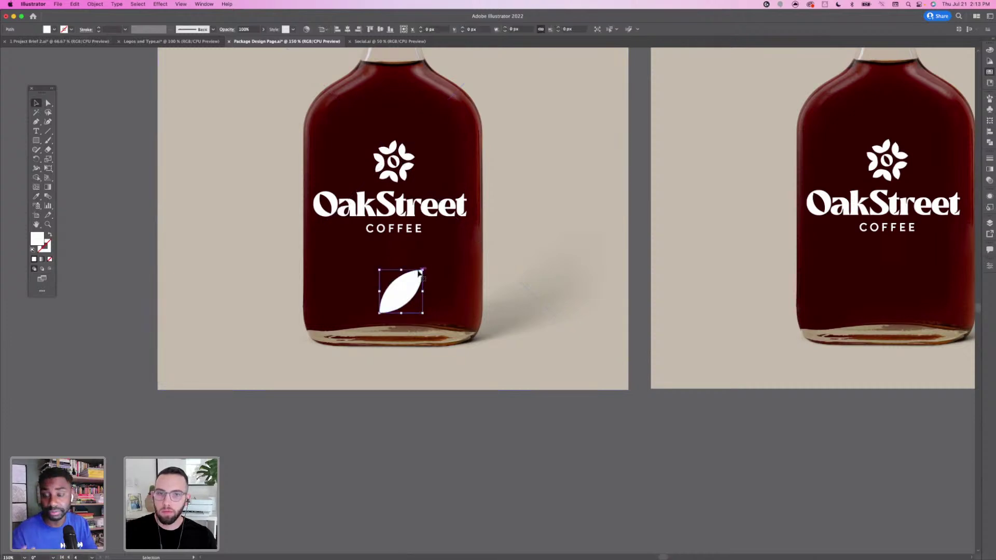
{"action": "mouse_move", "coordinate": [422, 270]}
{"action": "left_mouse_down"}
{"action": "mouse_move", "coordinate": [433, 258]}
{"action": "mouse_move", "coordinate": [413, 285]}
{"action": "left_mouse_up"}
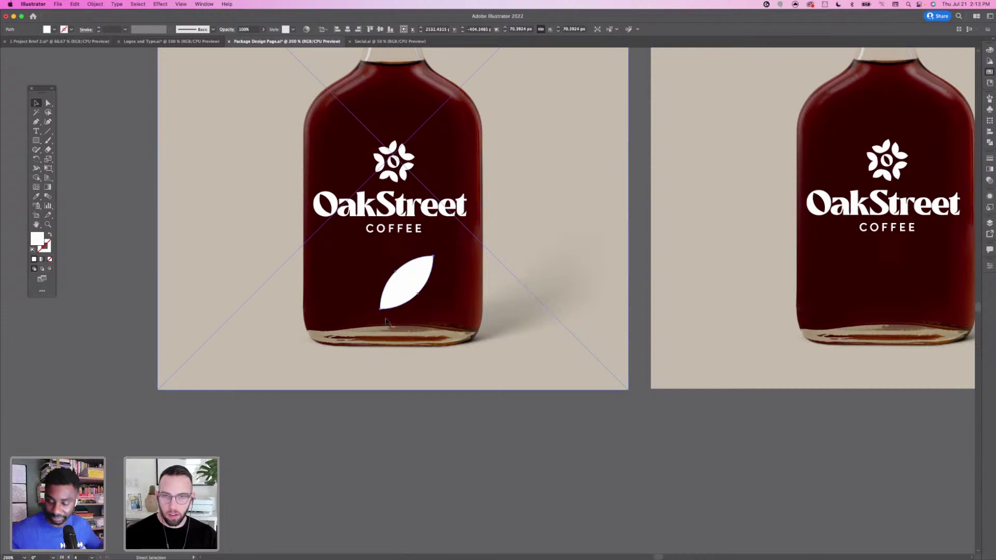
Add a mirrored copy of the leaf, about 43 px wide, to the right of the large leaf on the bottle
{"action": "key", "text": "super+equal"}
{"action": "key", "text": "super+equal"}
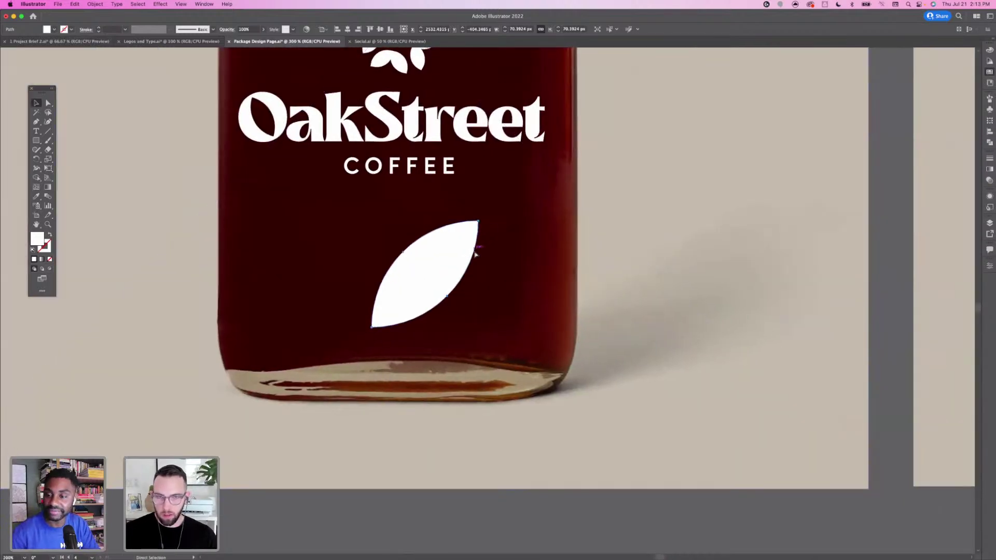
{"action": "left_click_drag", "start_coordinate": [459, 259], "coordinate": [521, 286]}
{"action": "left_click_drag", "start_coordinate": [543, 247], "coordinate": [534, 274]}
Add two small leaves about 23 px wide, one between the larger leaves and a mirrored one above the right leaf
{"action": "key", "text": "super+c"}
{"action": "key", "text": "super+v"}
{"action": "left_click", "coordinate": [481, 311]}
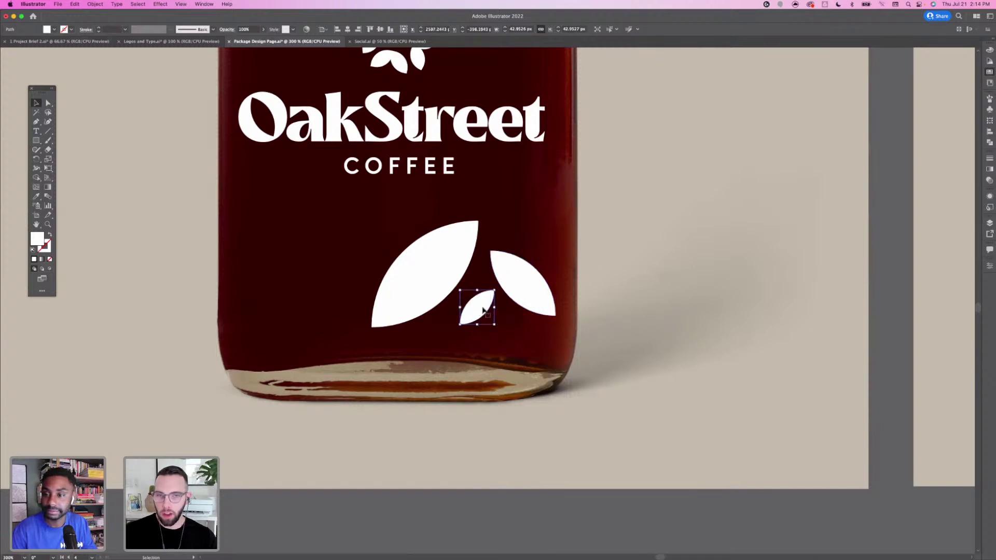
{"action": "left_click_drag", "start_coordinate": [481, 309], "coordinate": [560, 251]}
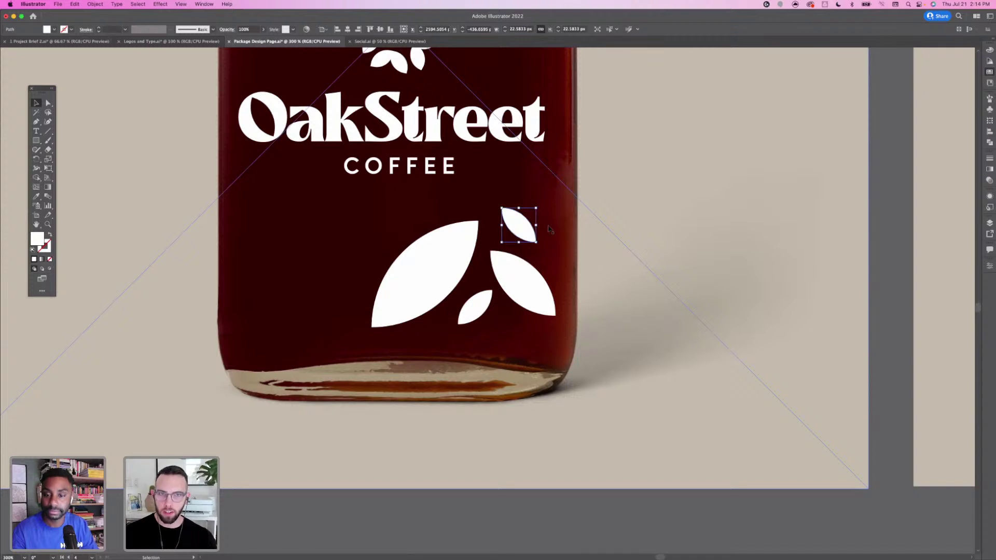
Rotate the small leaf above the right-hand leaf to a flatter angle
{"action": "mouse_move", "coordinate": [540, 209]}
{"action": "left_mouse_down"}
{"action": "mouse_move", "coordinate": [555, 211]}
{"action": "mouse_move", "coordinate": [555, 197]}
{"action": "mouse_move", "coordinate": [529, 223]}
{"action": "left_mouse_up"}
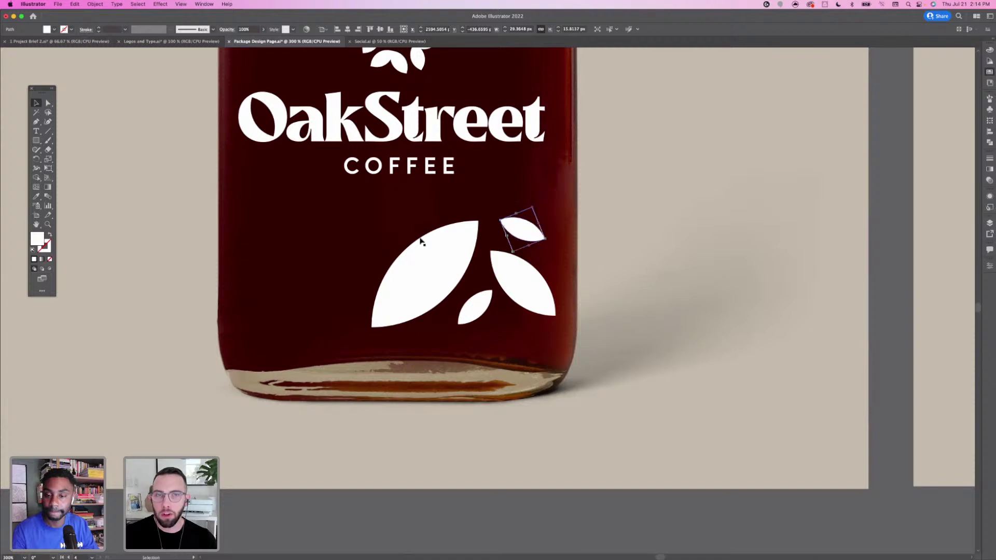
{"action": "left_click", "coordinate": [151, 148]}
{"action": "left_click_drag", "start_coordinate": [141, 123], "coordinate": [155, 215]}
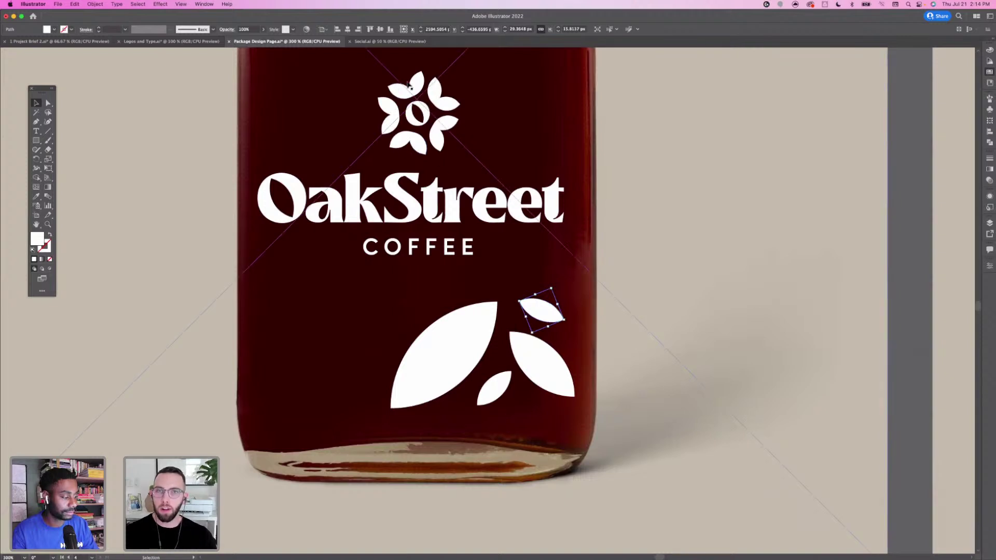
Add a copy of the small flat leaf near the bottle's left edge below the wordmark and rotate it to tilt the opposite way
{"action": "scroll", "coordinate": [573, 285], "scroll_direction": "right", "scroll_amount": 5}
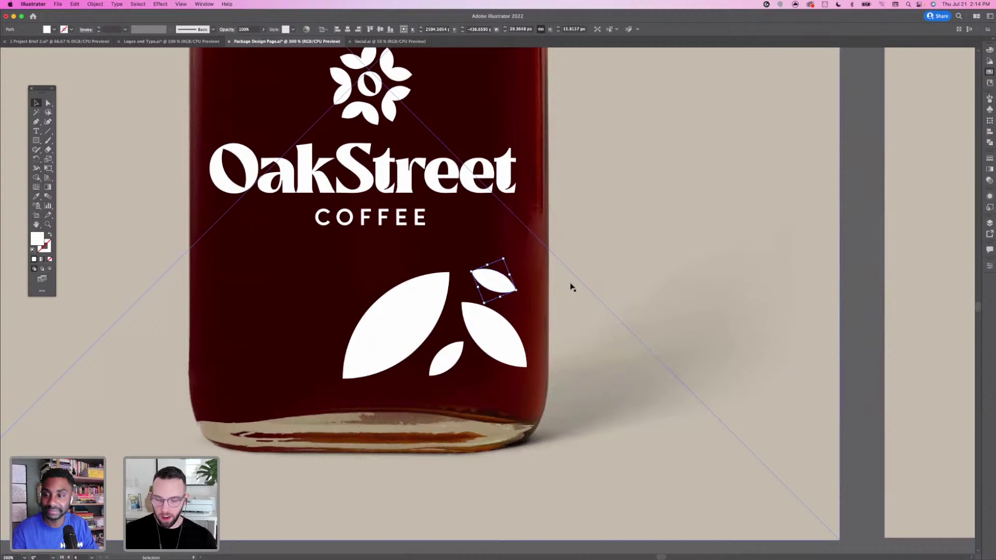
{"action": "left_click_drag", "start_coordinate": [495, 282], "coordinate": [249, 292]}
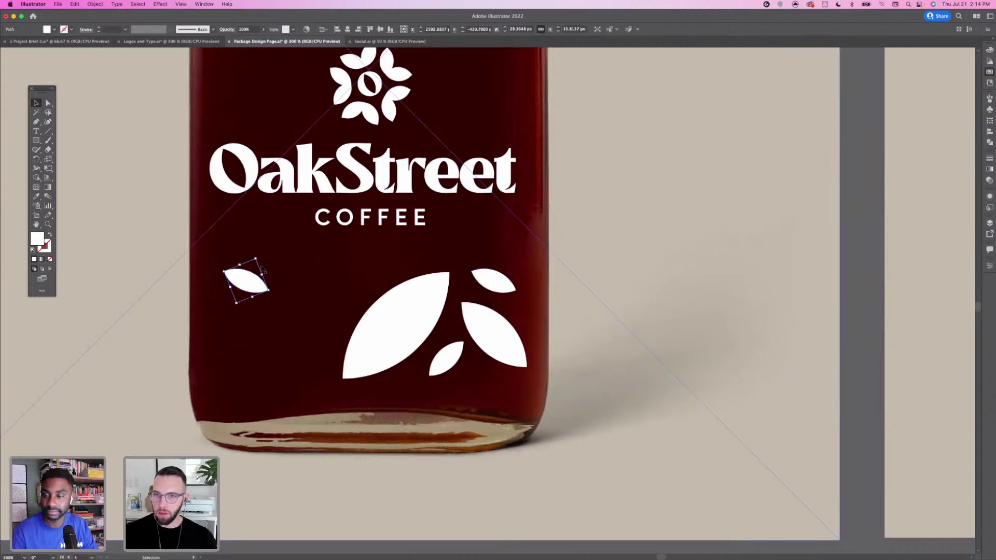
{"action": "left_click_drag", "start_coordinate": [258, 258], "coordinate": [242, 250]}
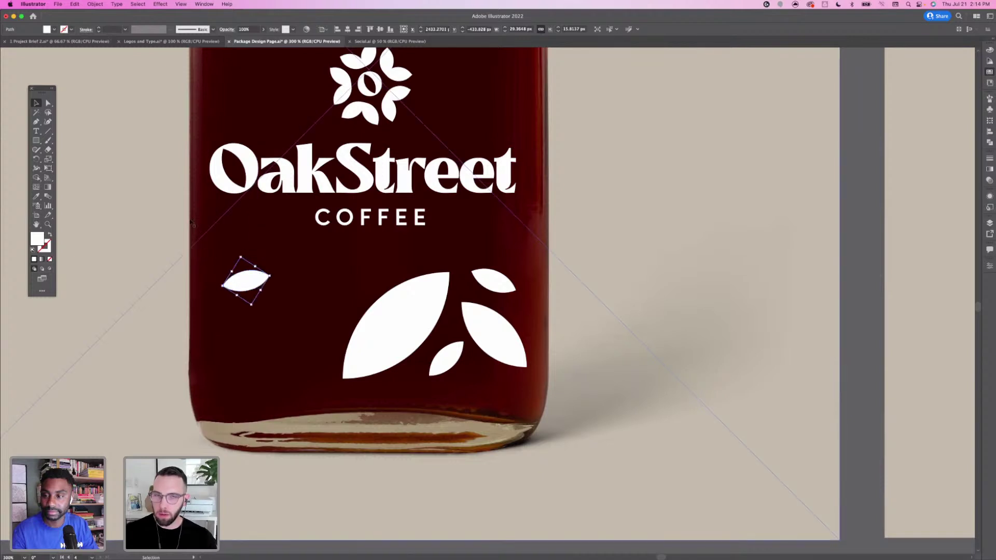
{"action": "scroll", "coordinate": [218, 244], "scroll_direction": "left", "scroll_amount": 3}
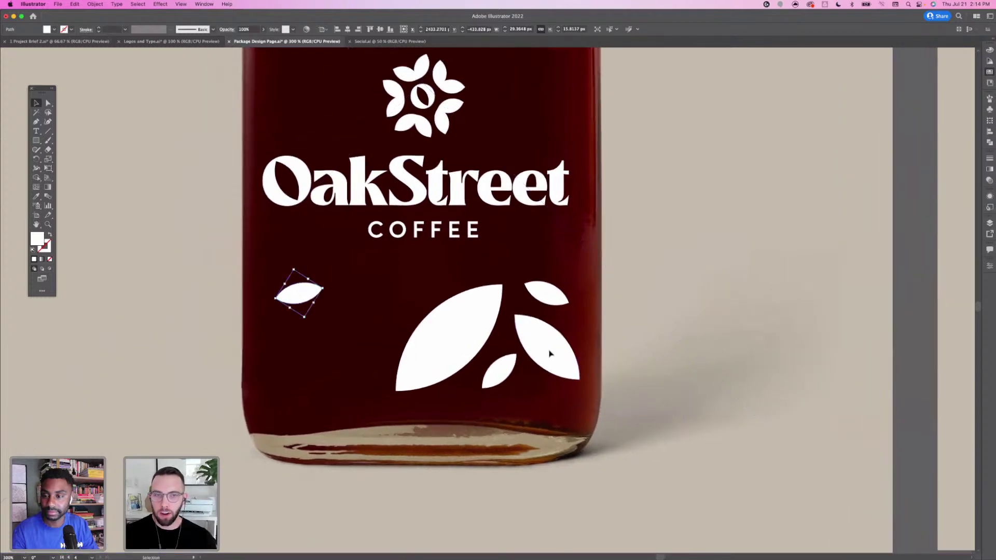
Duplicate the medium right-hand leaf over the large leaf, undo the accidental shift, and lock the bottle image in place
{"action": "left_click", "coordinate": [547, 353]}
{"action": "left_click_drag", "start_coordinate": [547, 352], "coordinate": [488, 307]}
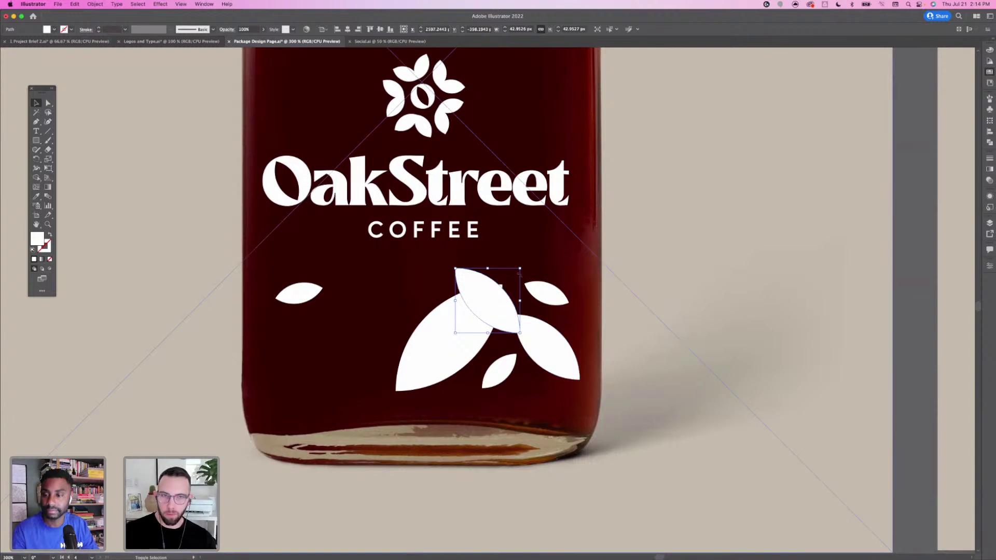
{"action": "left_click_drag", "start_coordinate": [525, 266], "coordinate": [525, 269]}
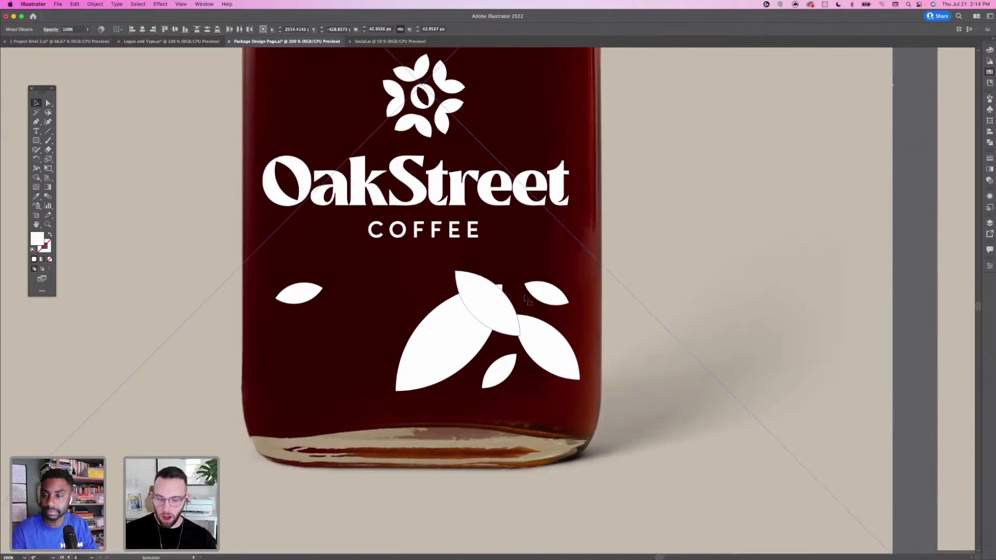
{"action": "key", "text": "super+z"}
{"action": "left_click", "coordinate": [931, 313]}
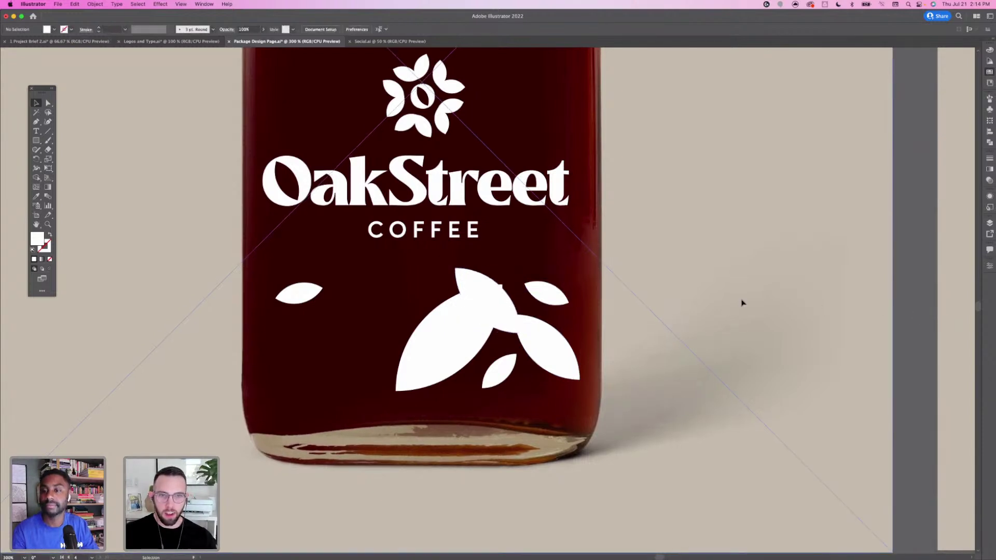
{"action": "left_click", "coordinate": [742, 302]}
{"action": "key", "text": "super+2"}
Turn the duplicated medium leaf to lean the opposite way and place it beneath the small left leaf
{"action": "left_click", "coordinate": [476, 293]}
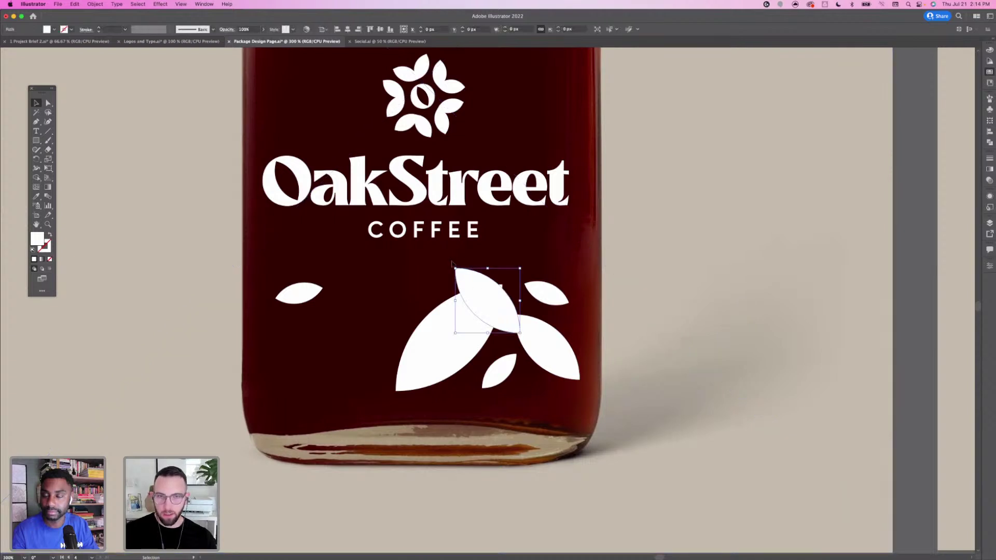
{"action": "left_click_drag", "start_coordinate": [521, 265], "coordinate": [553, 336]}
{"action": "left_click_drag", "start_coordinate": [491, 302], "coordinate": [315, 356]}
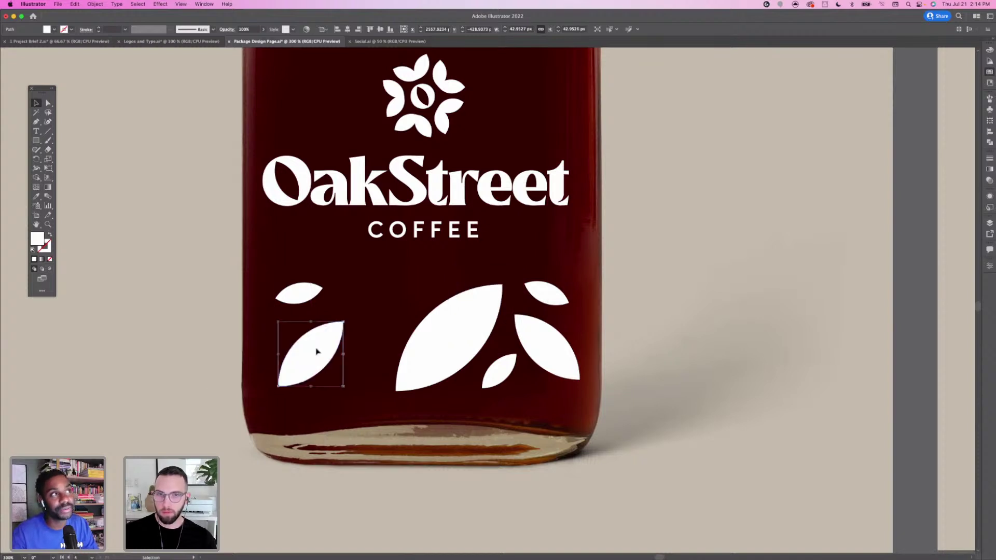
Place an oppositely tilted copy of the small leaf beside the medium left leaf, and tighten the spacing of the left leaves
{"action": "left_click", "coordinate": [495, 372]}
{"action": "key", "text": "super+c"}
{"action": "key", "text": "super+v"}
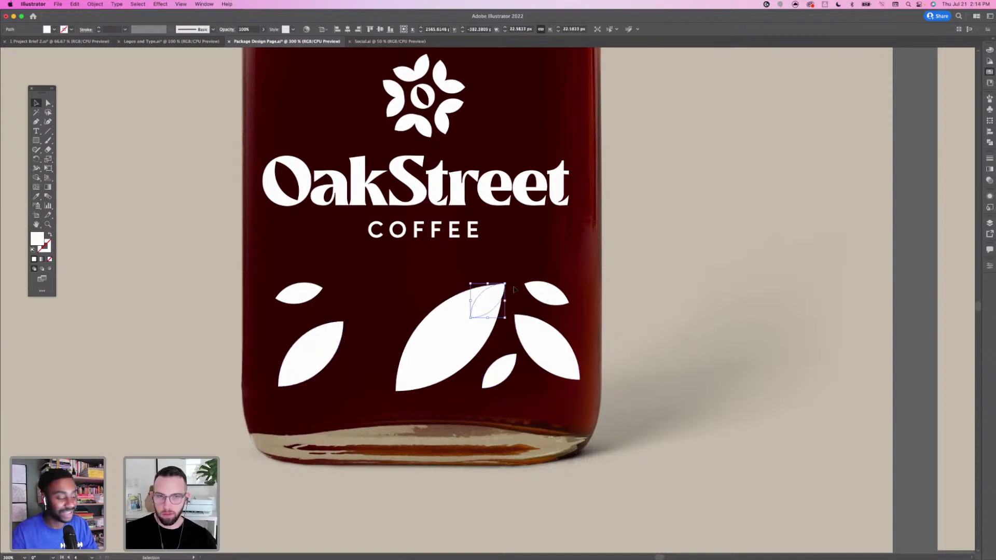
{"action": "left_click_drag", "start_coordinate": [508, 281], "coordinate": [315, 368]}
{"action": "left_click_drag", "start_coordinate": [299, 298], "coordinate": [299, 315]}
Paste another leaf, enlarge and tilt it steeply, and place it between the left leaf group and the large leaf
{"action": "key", "text": "super+v"}
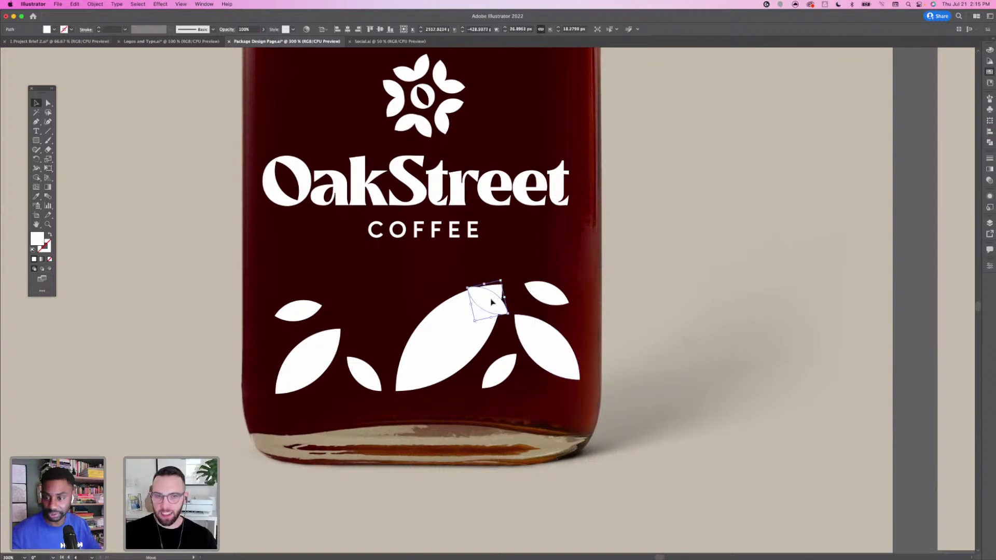
{"action": "left_click_drag", "start_coordinate": [490, 299], "coordinate": [369, 311]}
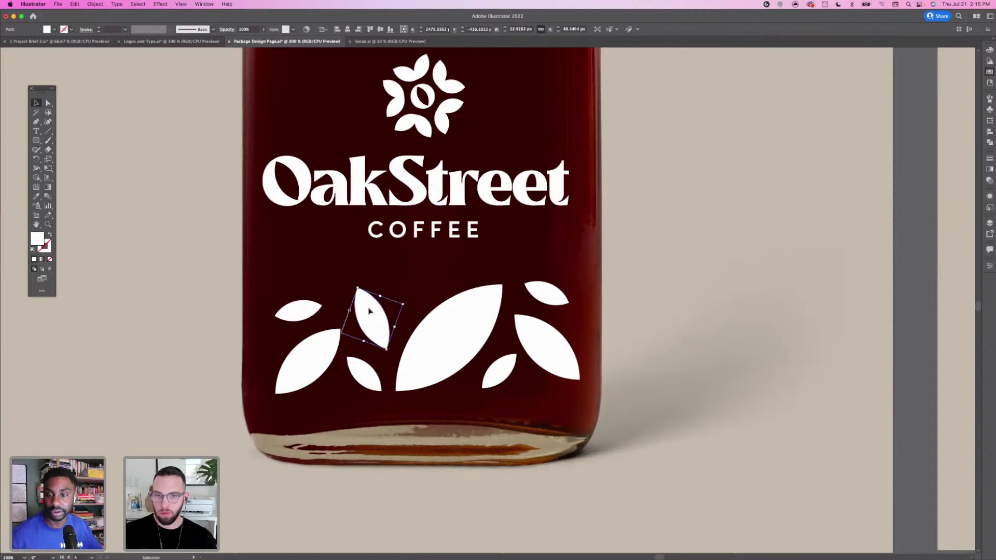
{"action": "left_click", "coordinate": [695, 285]}
{"action": "left_click", "coordinate": [373, 325]}
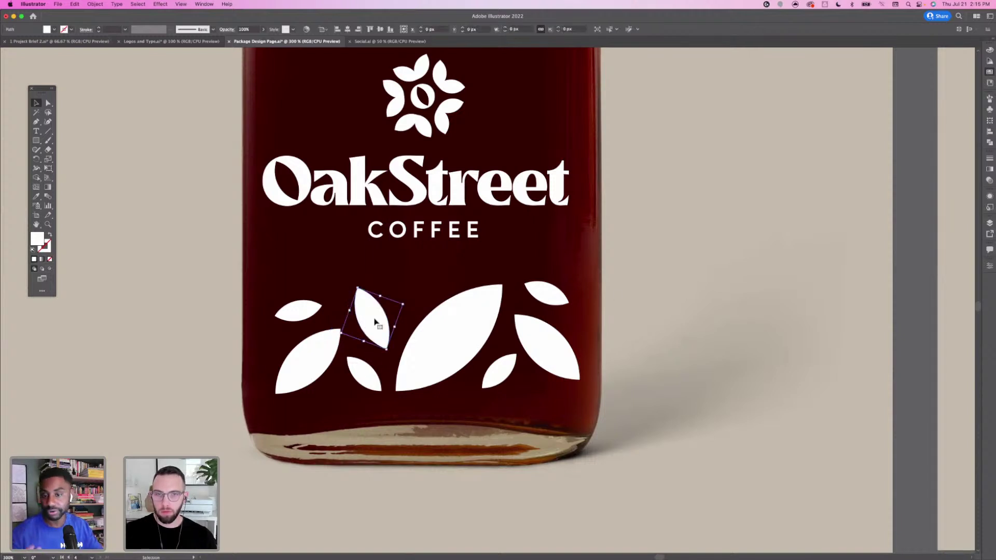
Add a smaller copy of the small lower leaf, about 17 px wide, above the large leaf's left edge
{"action": "left_click", "coordinate": [513, 378]}
{"action": "left_click", "coordinate": [507, 376]}
{"action": "left_click_drag", "start_coordinate": [506, 377], "coordinate": [418, 298]}
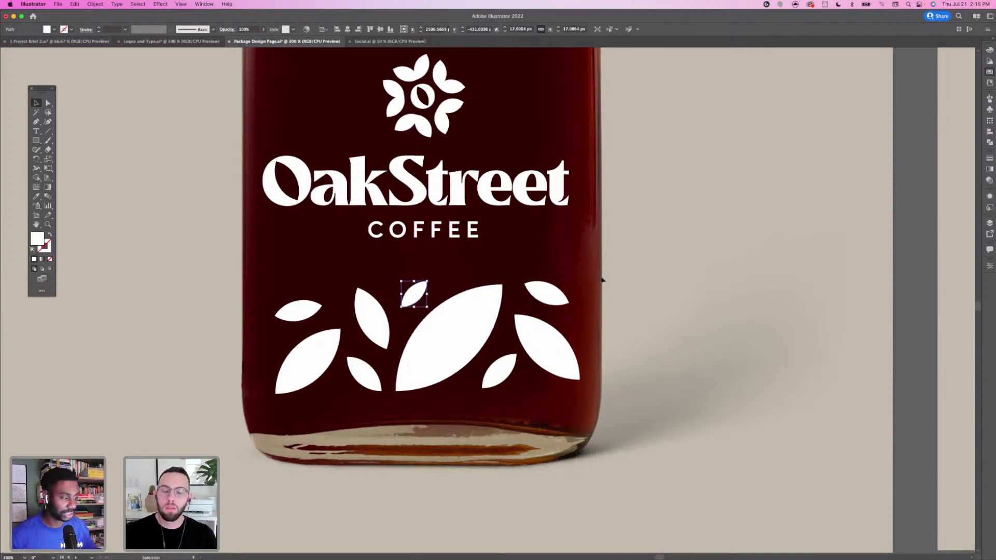
{"action": "left_click", "coordinate": [484, 259]}
{"action": "left_click", "coordinate": [418, 292]}
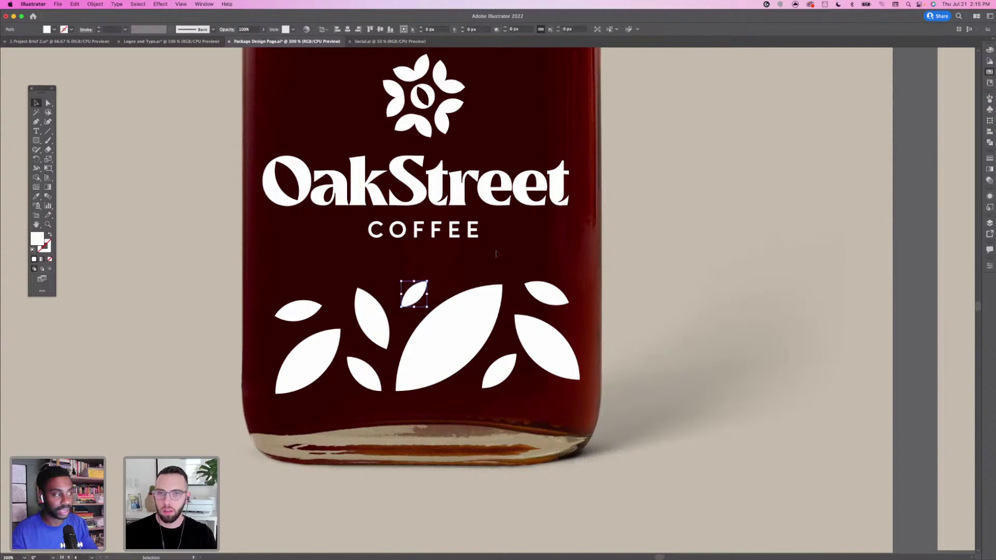
Add a mirrored tiny leaf at the top of the left leaf group and shift the outer left leaf outward to make room
{"action": "key", "text": "a"}
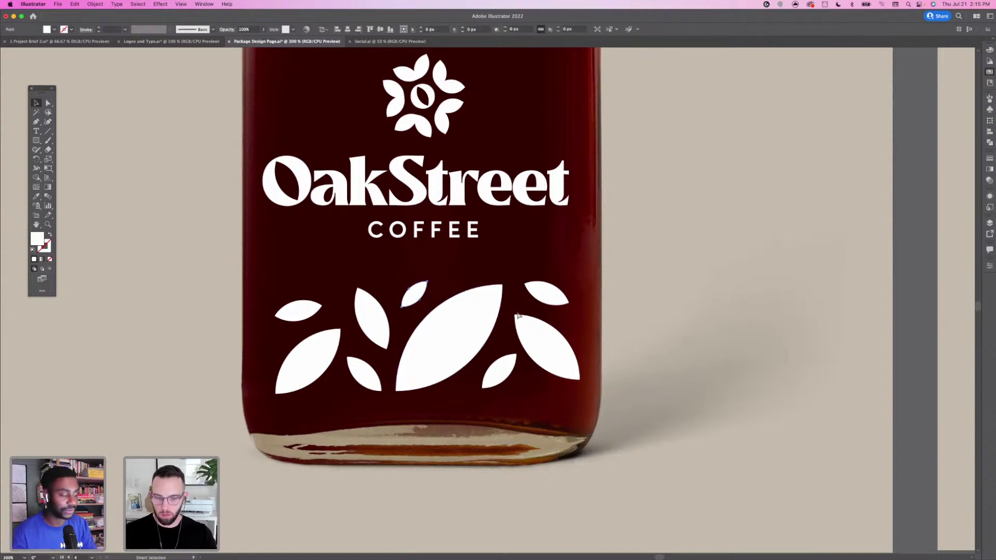
{"action": "key", "text": "super+v"}
{"action": "left_click_drag", "start_coordinate": [504, 287], "coordinate": [278, 323]}
{"action": "left_click_drag", "start_coordinate": [332, 288], "coordinate": [323, 294]}
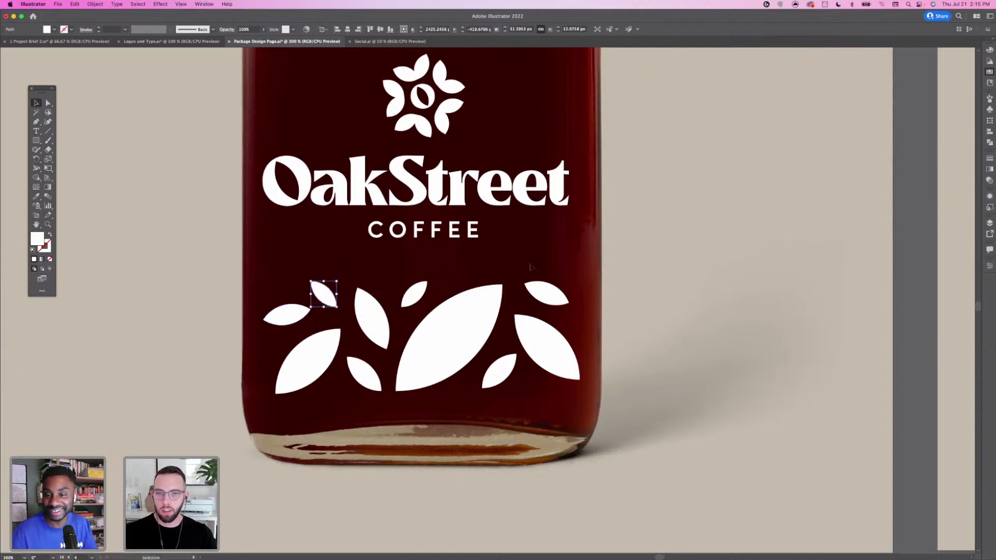
{"action": "left_click", "coordinate": [611, 274]}
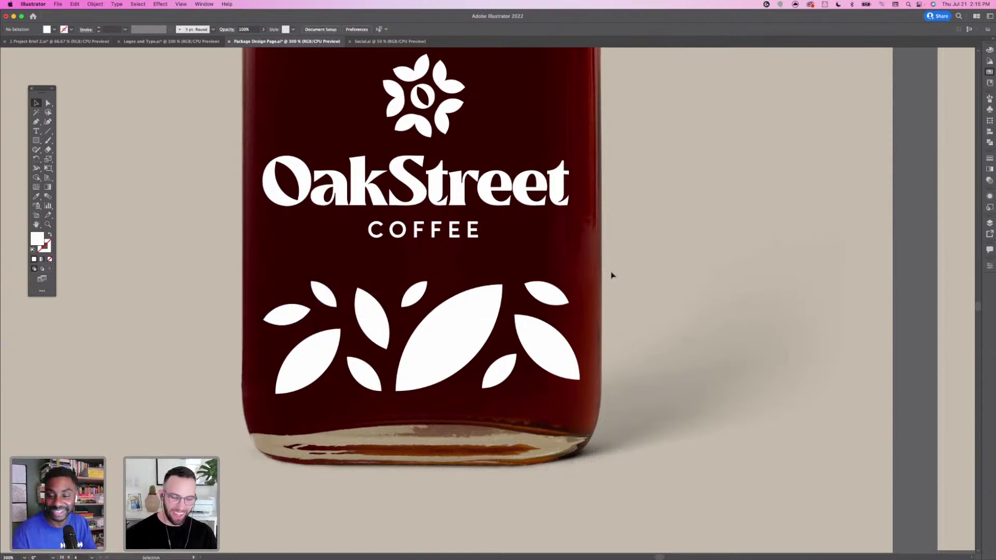
Examine the leaf pattern on the whole bottle and compare it with the plain bottle beside it
{"action": "scroll", "coordinate": [611, 275], "scroll_direction": "down", "scroll_amount": 3}
{"action": "scroll", "coordinate": [539, 296], "scroll_direction": "up", "scroll_amount": 2}
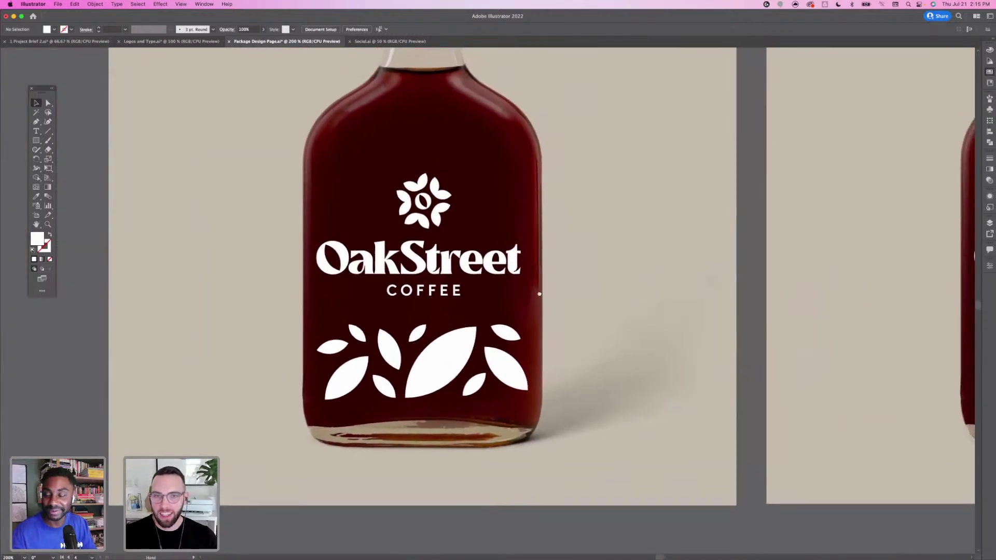
{"action": "scroll", "coordinate": [539, 295], "scroll_direction": "down", "scroll_amount": 3}
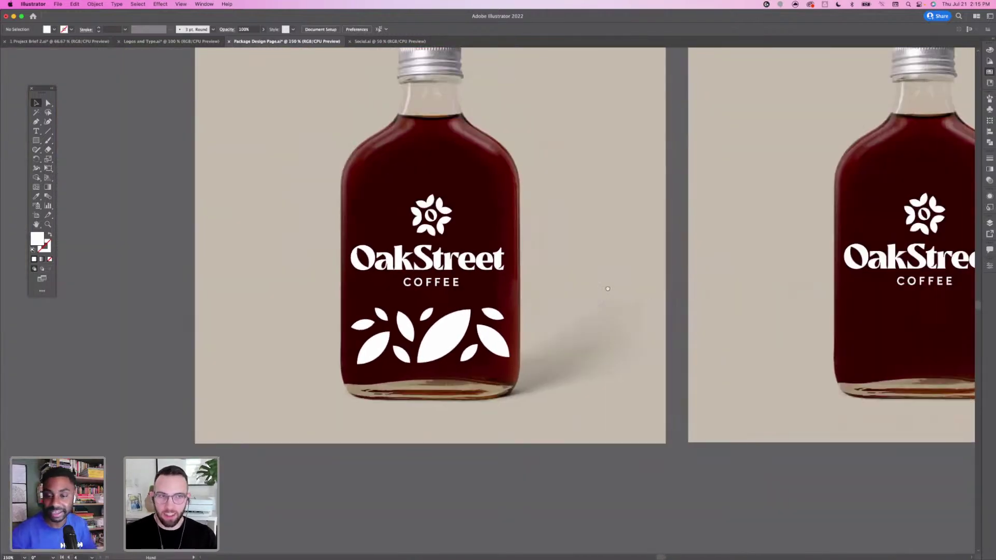
{"action": "scroll", "coordinate": [518, 337], "scroll_direction": "up", "scroll_amount": 2}
{"action": "left_click", "coordinate": [371, 332]}
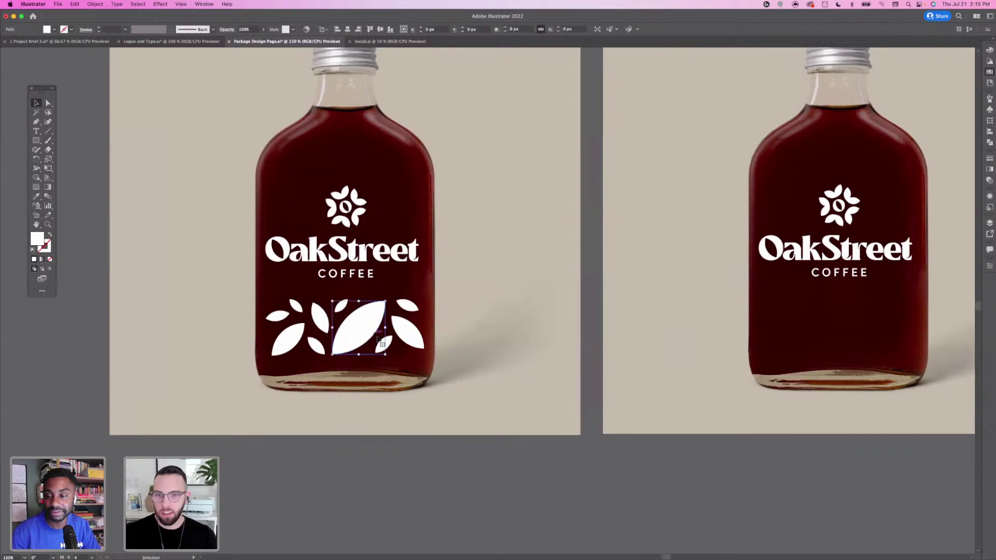
{"action": "left_click", "coordinate": [380, 415]}
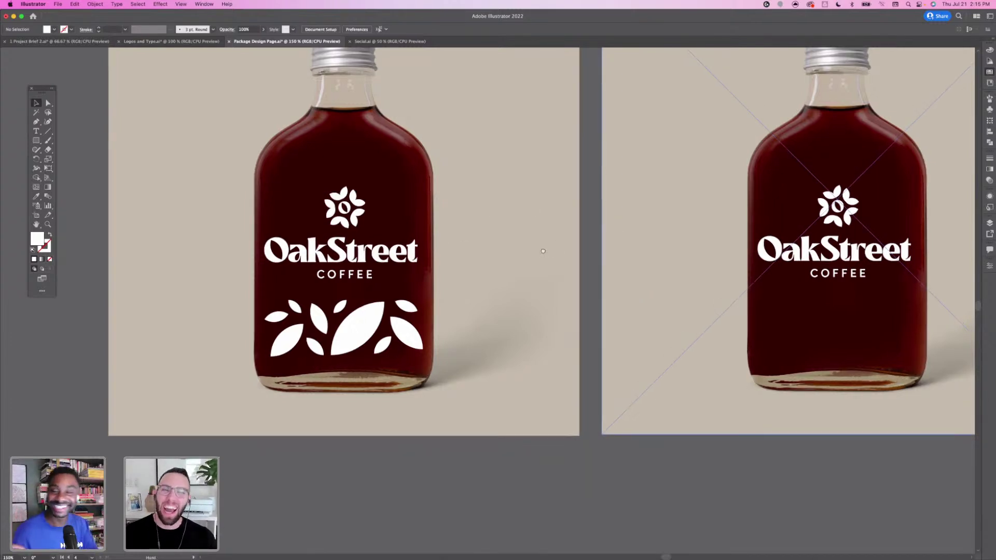
{"action": "left_click_drag", "start_coordinate": [606, 213], "coordinate": [537, 221]}
{"action": "left_click_drag", "start_coordinate": [289, 329], "coordinate": [368, 325]}
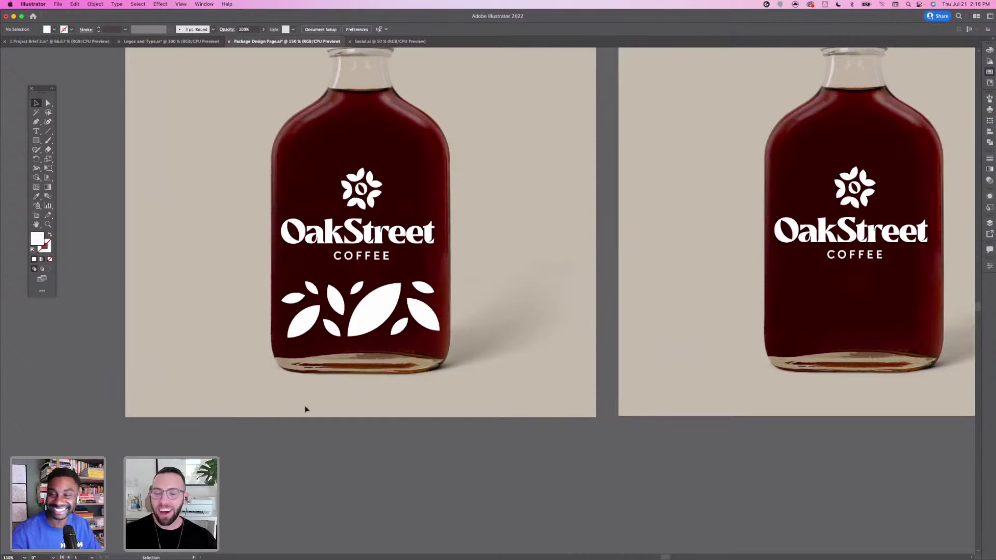
{"action": "left_click_drag", "start_coordinate": [410, 384], "coordinate": [399, 395]}
{"action": "left_click_drag", "start_coordinate": [483, 299], "coordinate": [484, 353]}
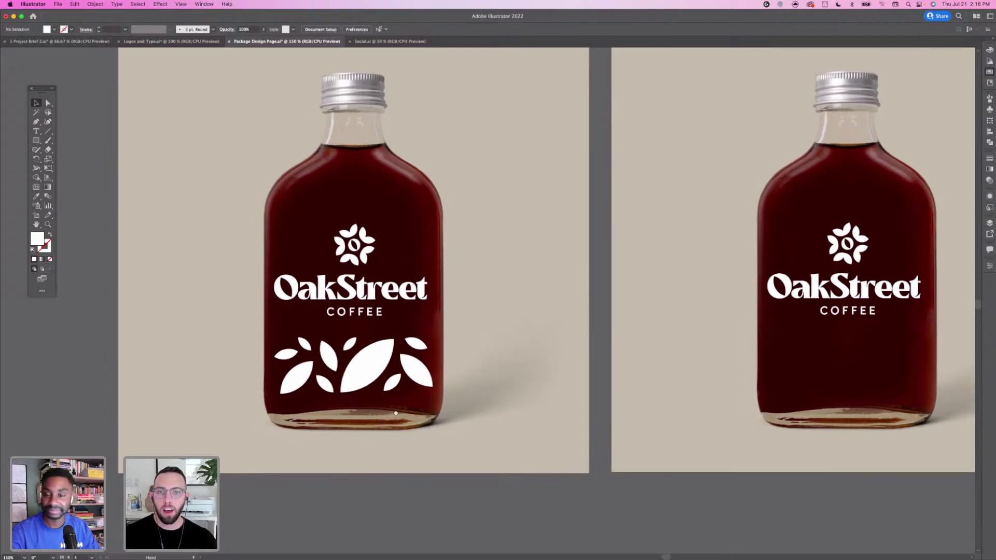
{"action": "left_click_drag", "start_coordinate": [376, 427], "coordinate": [396, 412]}
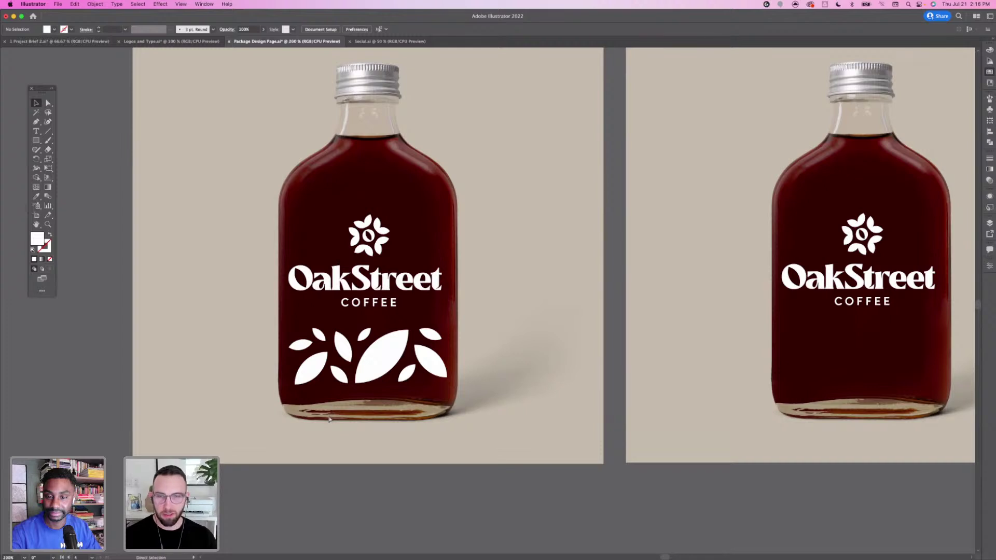
Nudge the two small upper-left leaves and the small upper-right leaf to even out the pattern's spacing
{"action": "scroll", "coordinate": [329, 419], "scroll_direction": "up", "scroll_amount": 3}
{"action": "scroll", "coordinate": [311, 363], "scroll_direction": "up", "scroll_amount": 2}
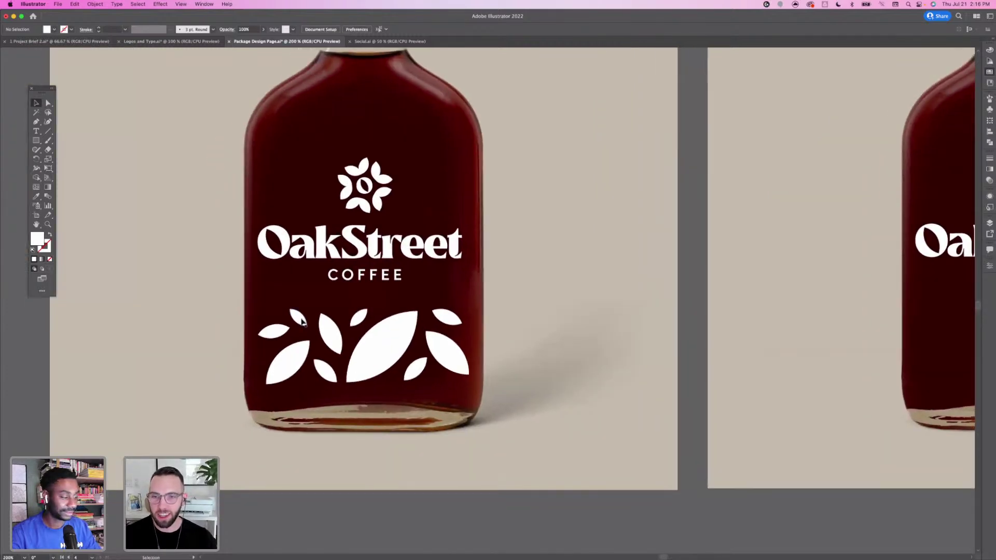
{"action": "left_click_drag", "start_coordinate": [303, 321], "coordinate": [305, 325]}
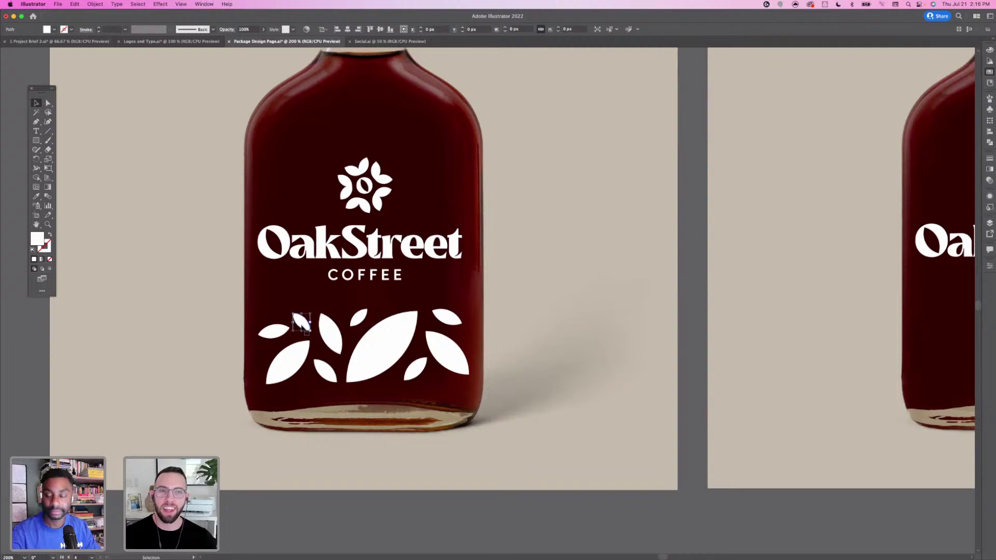
{"action": "left_click_drag", "start_coordinate": [304, 325], "coordinate": [274, 341]}
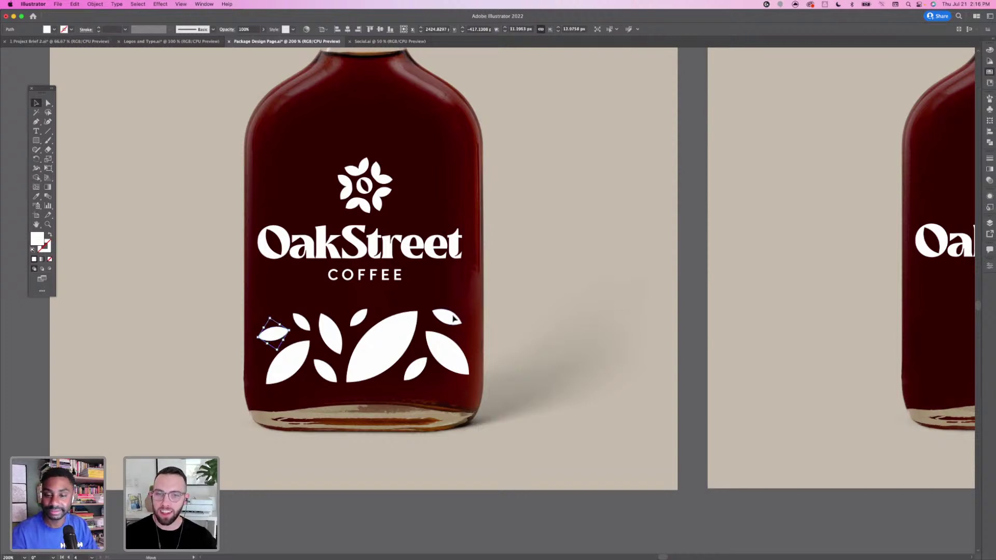
{"action": "left_click_drag", "start_coordinate": [455, 318], "coordinate": [452, 318]}
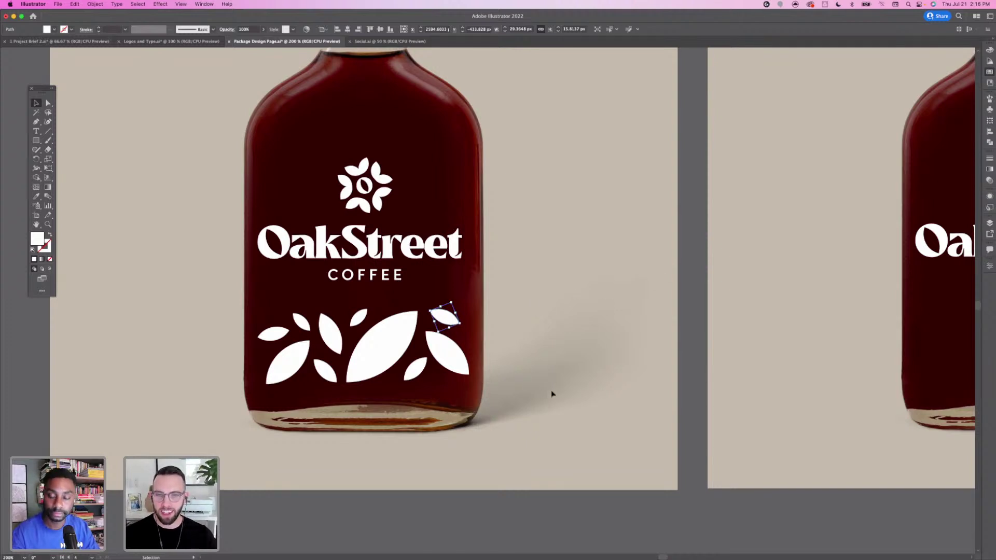
{"action": "scroll", "coordinate": [506, 385], "scroll_direction": "down", "scroll_amount": 3}
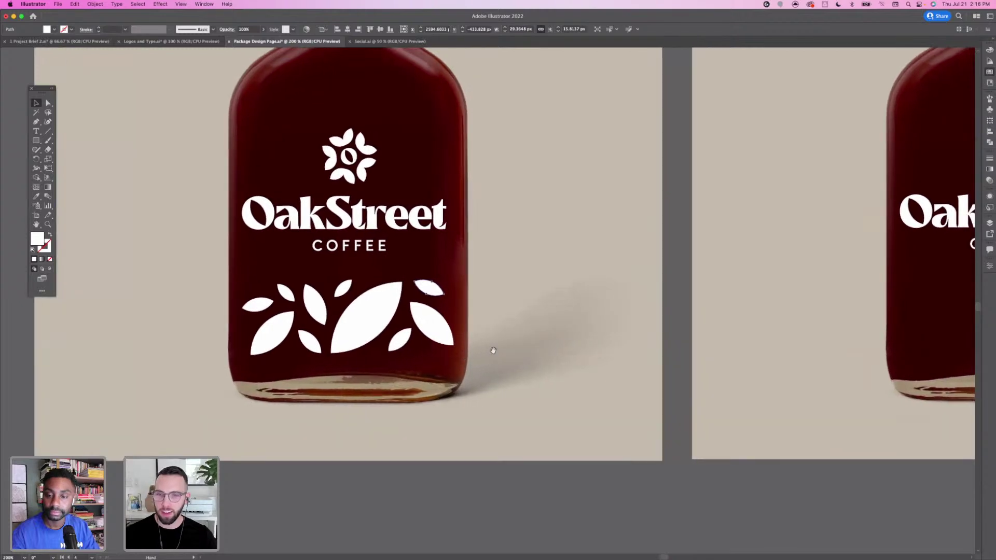
{"action": "left_click_drag", "start_coordinate": [505, 352], "coordinate": [501, 353]}
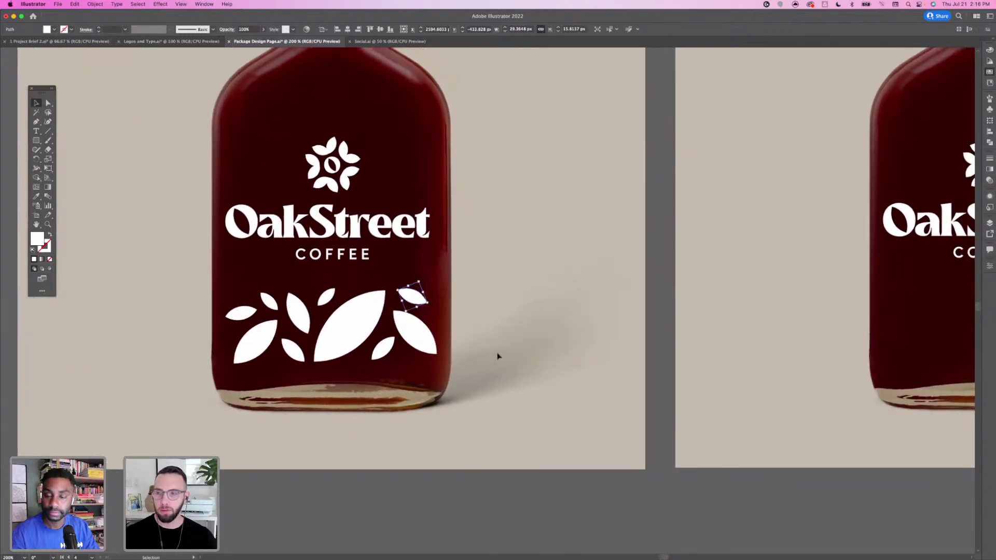
{"action": "left_click_drag", "start_coordinate": [553, 289], "coordinate": [518, 339]}
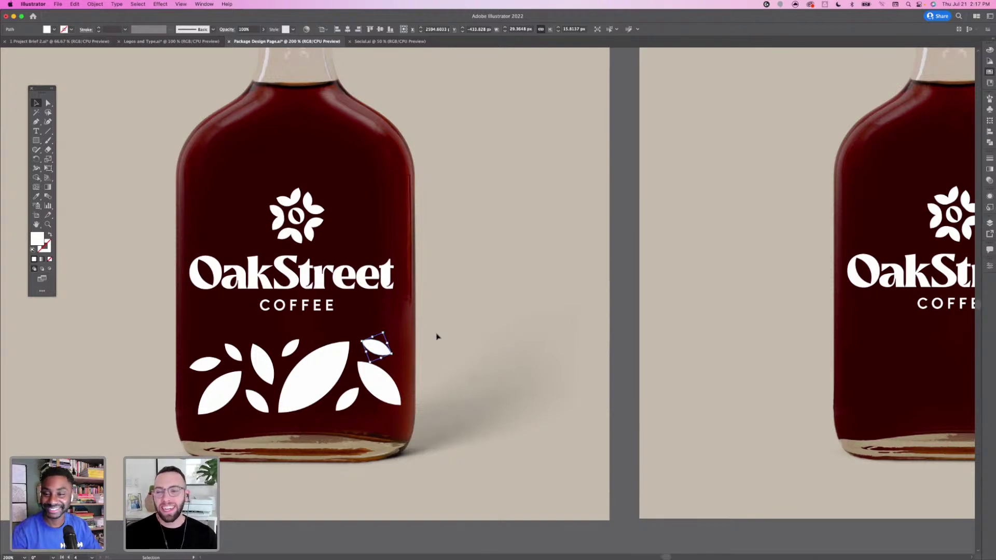
{"action": "left_click_drag", "start_coordinate": [412, 369], "coordinate": [445, 333]}
{"action": "left_click_drag", "start_coordinate": [498, 308], "coordinate": [549, 283]}
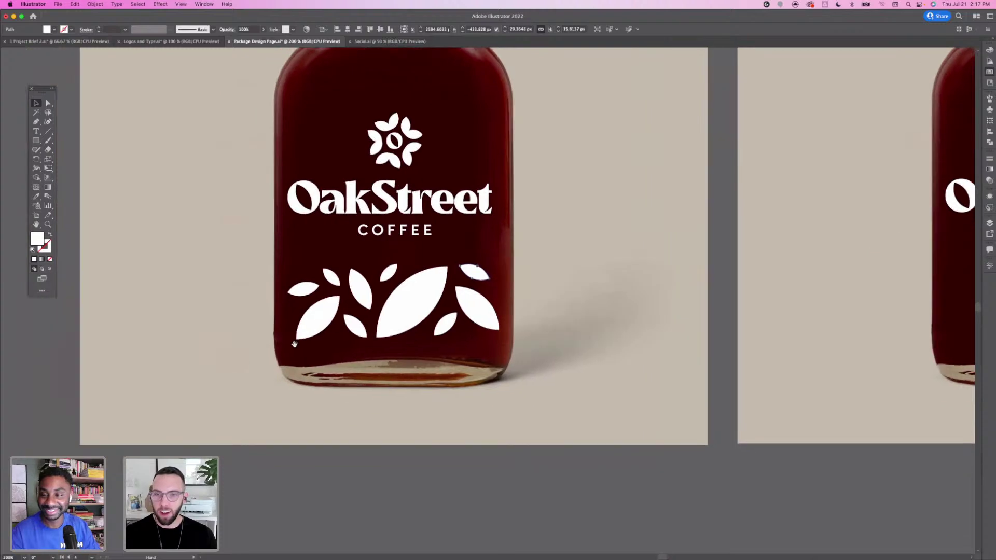
Review the adjusted leaf pattern on the whole bottle next to the plain bottle mockup
{"action": "left_click_drag", "start_coordinate": [274, 344], "coordinate": [269, 356]}
{"action": "left_click", "coordinate": [207, 318]}
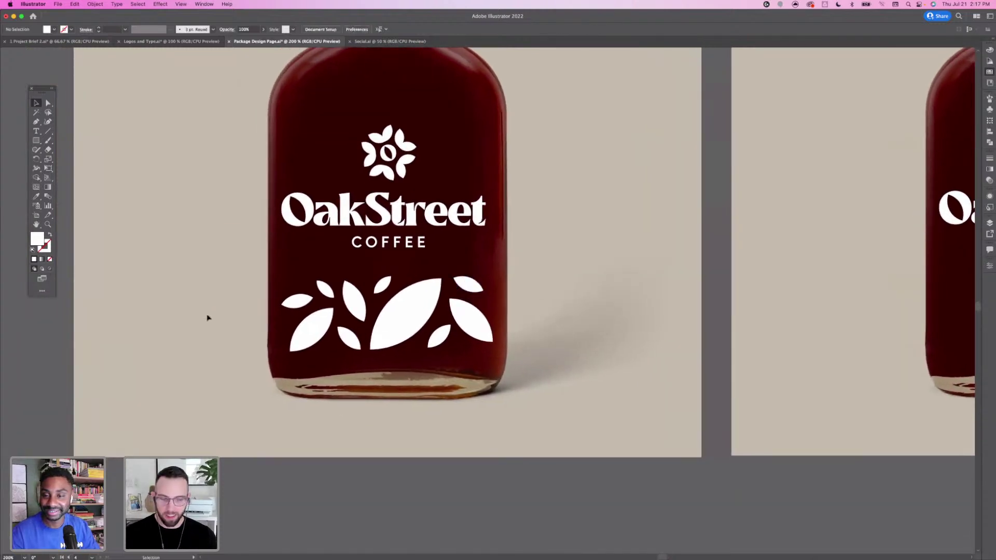
{"action": "key", "text": "a"}
{"action": "key", "text": "super+minus"}
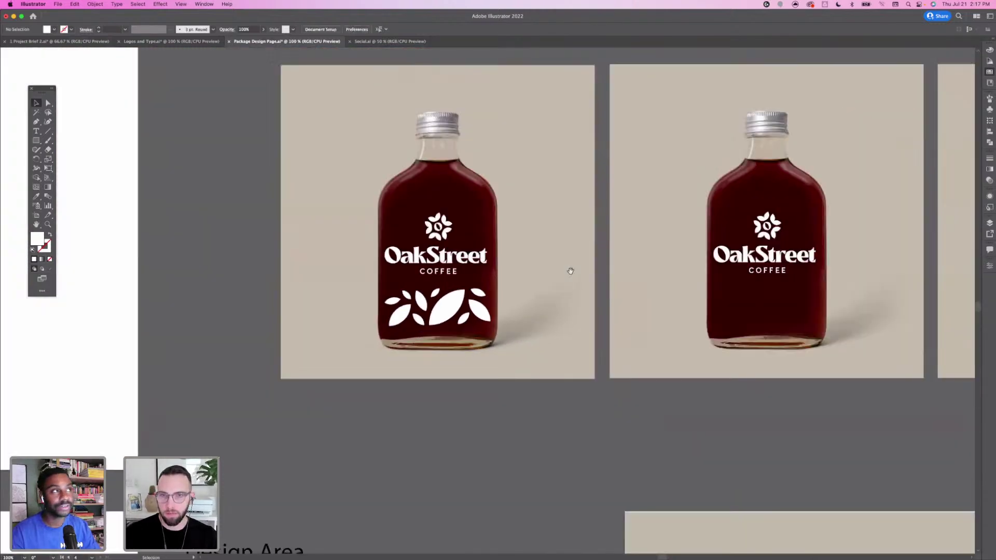
{"action": "left_click_drag", "start_coordinate": [635, 274], "coordinate": [625, 264]}
{"action": "left_click_drag", "start_coordinate": [424, 385], "coordinate": [417, 356]}
Copy the lower leaf pair from the stacked two-pair motif on the sketch artboard
{"action": "scroll", "coordinate": [245, 383], "scroll_direction": "left", "scroll_amount": 10}
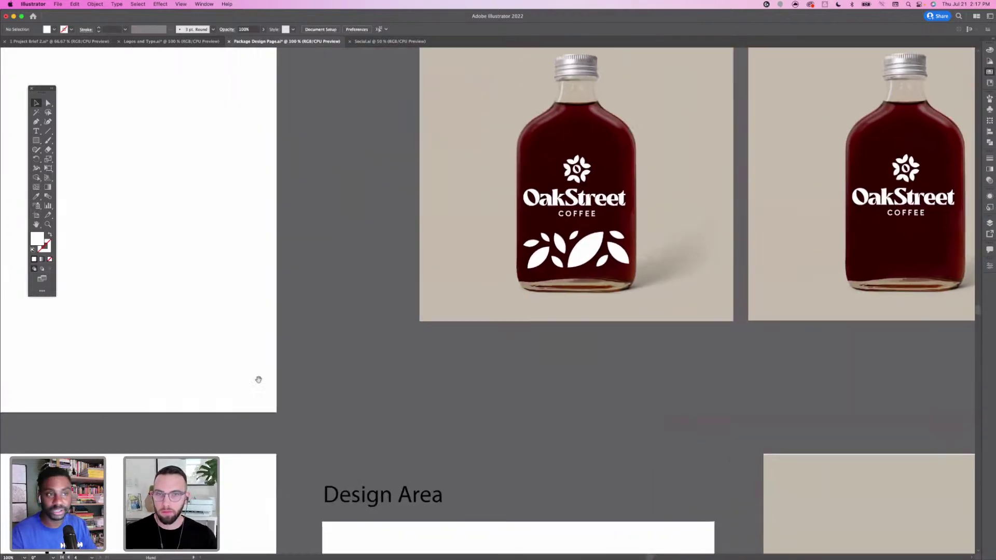
{"action": "scroll", "coordinate": [281, 393], "scroll_direction": "down", "scroll_amount": 10}
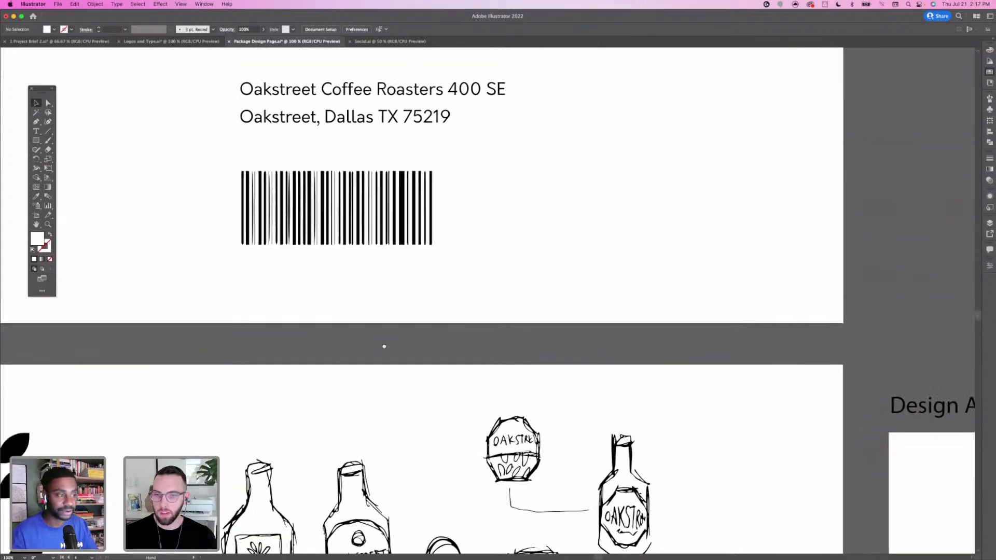
{"action": "mouse_move", "coordinate": [412, 243]}
{"action": "left_mouse_down"}
{"action": "mouse_move", "coordinate": [406, 186]}
{"action": "mouse_move", "coordinate": [431, 187]}
{"action": "left_mouse_up"}
{"action": "scroll", "coordinate": [275, 337], "scroll_direction": "left", "scroll_amount": 10}
{"action": "scroll", "coordinate": [275, 337], "scroll_direction": "up", "scroll_amount": 3}
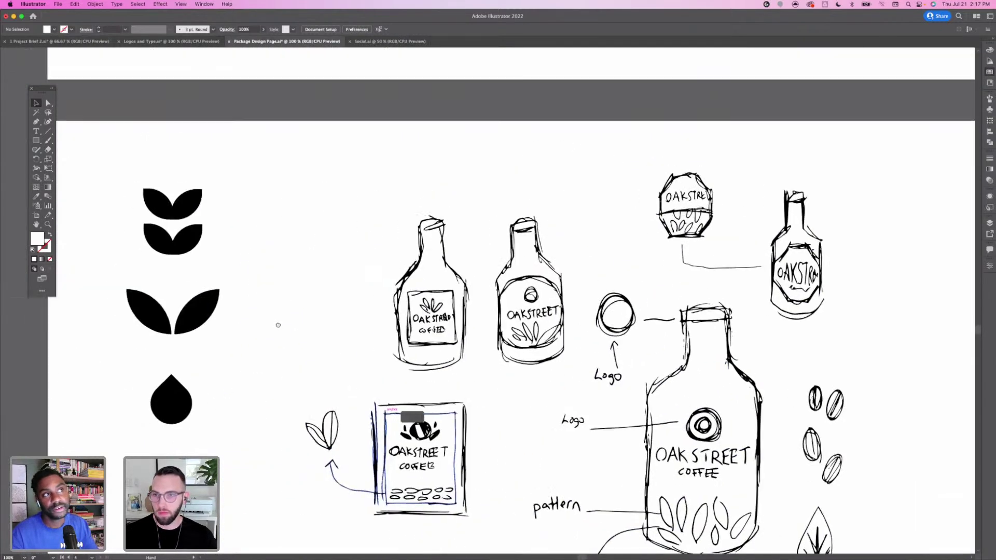
{"action": "left_click", "coordinate": [252, 358]}
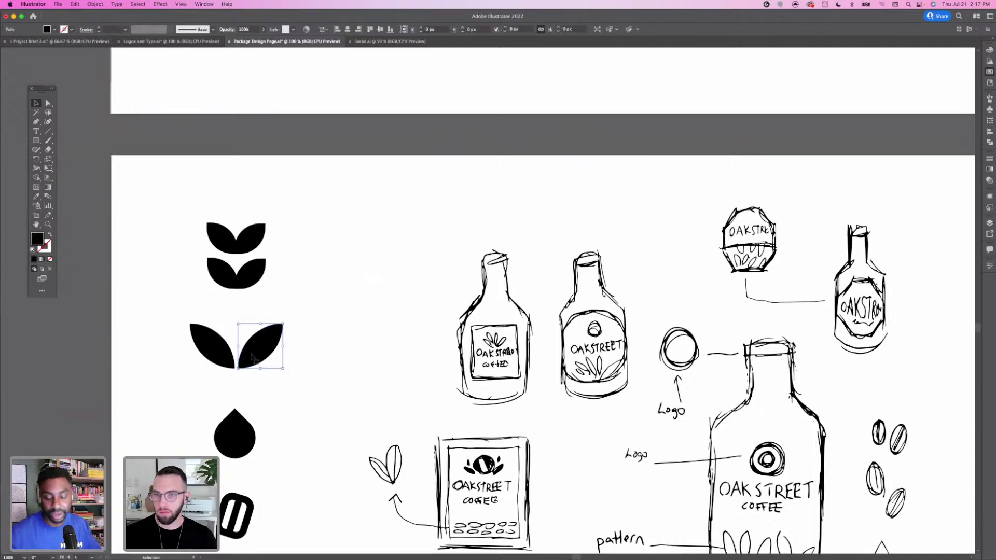
{"action": "left_click", "coordinate": [266, 278]}
{"action": "double_click", "coordinate": [252, 282]}
{"action": "left_click_drag", "start_coordinate": [199, 295], "coordinate": [281, 274]}
{"action": "key", "text": "space"}
Exit the motif's isolation and lock the background image of the second bottle mockup
{"action": "mouse_move", "coordinate": [918, 184]}
{"action": "left_mouse_down"}
{"action": "mouse_move", "coordinate": [586, 251]}
{"action": "mouse_move", "coordinate": [269, 375]}
{"action": "left_mouse_up"}
{"action": "mouse_move", "coordinate": [687, 248]}
{"action": "left_mouse_down"}
{"action": "mouse_move", "coordinate": [347, 378]}
{"action": "mouse_move", "coordinate": [194, 403]}
{"action": "left_mouse_up"}
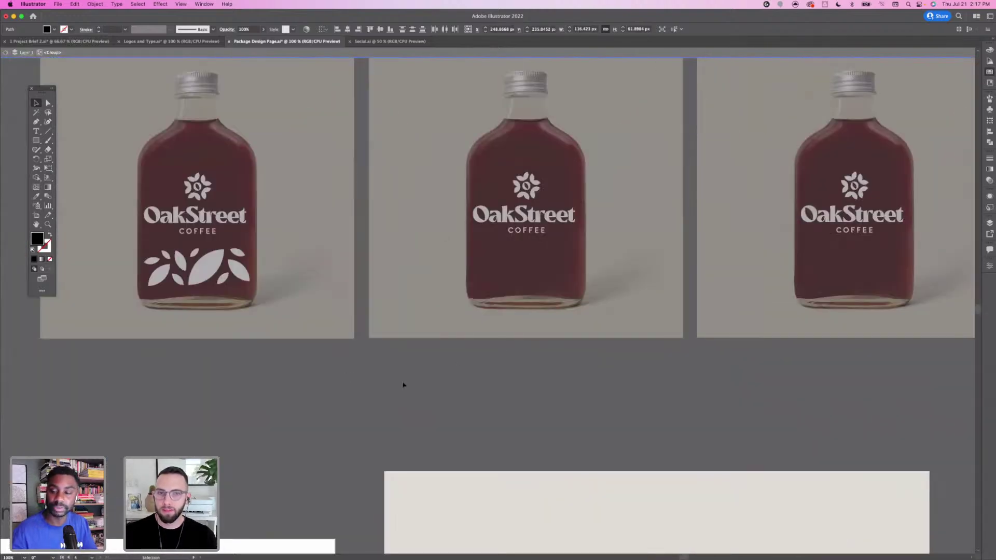
{"action": "key", "text": "Escape"}
{"action": "left_click", "coordinate": [540, 282]}
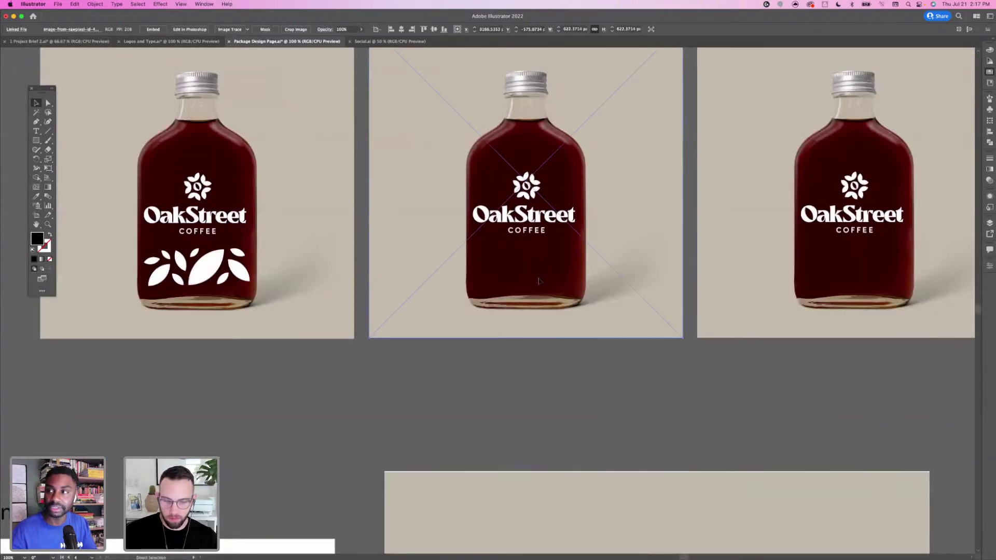
{"action": "key", "text": "super+2"}
Paste the leaf pair onto the second bottle, scaled to about 41 px wide, near the bottle's lower left edge
{"action": "key", "text": "super+equal"}
{"action": "key", "text": "super+equal"}
{"action": "key", "text": "space"}
{"action": "left_click_drag", "start_coordinate": [563, 241], "coordinate": [435, 315]}
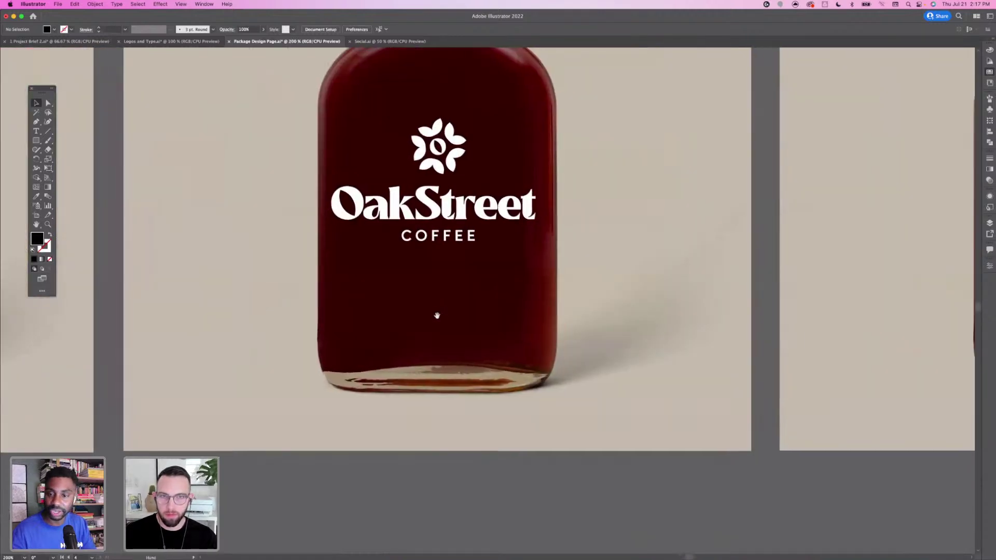
{"action": "key", "text": "super+v"}
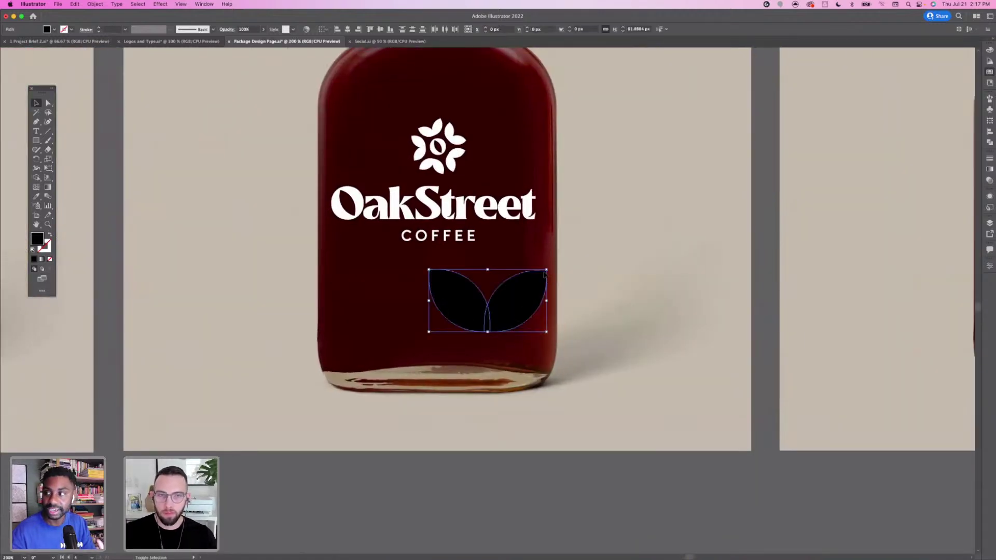
{"action": "left_click_drag", "start_coordinate": [546, 270], "coordinate": [327, 344]}
Recolor the pasted leaf pair white by sampling the OakStreet wordmark
{"action": "left_click", "coordinate": [36, 196]}
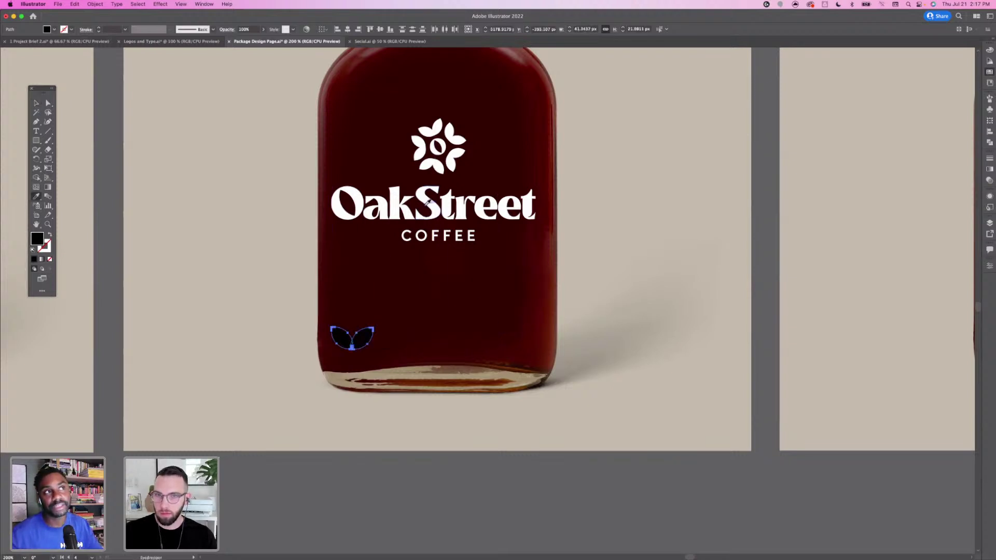
{"action": "left_click", "coordinate": [405, 211]}
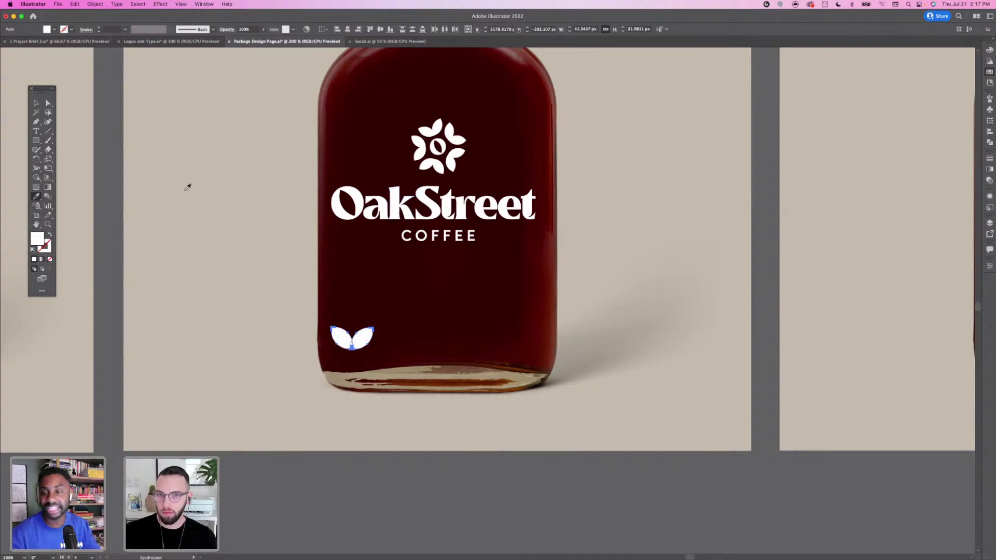
{"action": "left_click", "coordinate": [36, 103]}
Duplicate the leaf pair, flip the copy upside down and place it directly to the right of the original
{"action": "key", "text": "super+equal"}
{"action": "key", "text": "super+equal"}
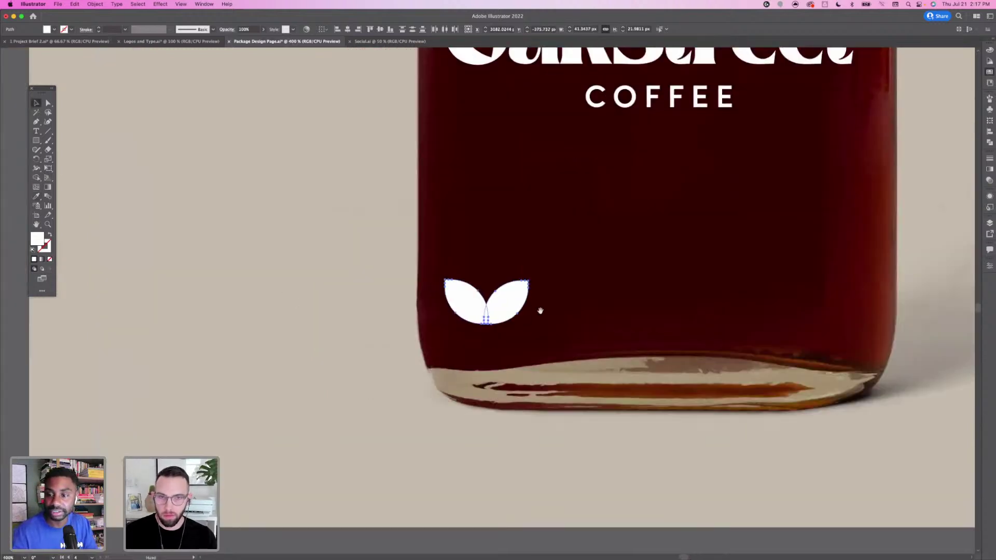
{"action": "left_click_drag", "start_coordinate": [540, 309], "coordinate": [401, 323]}
{"action": "key", "text": "super+c"}
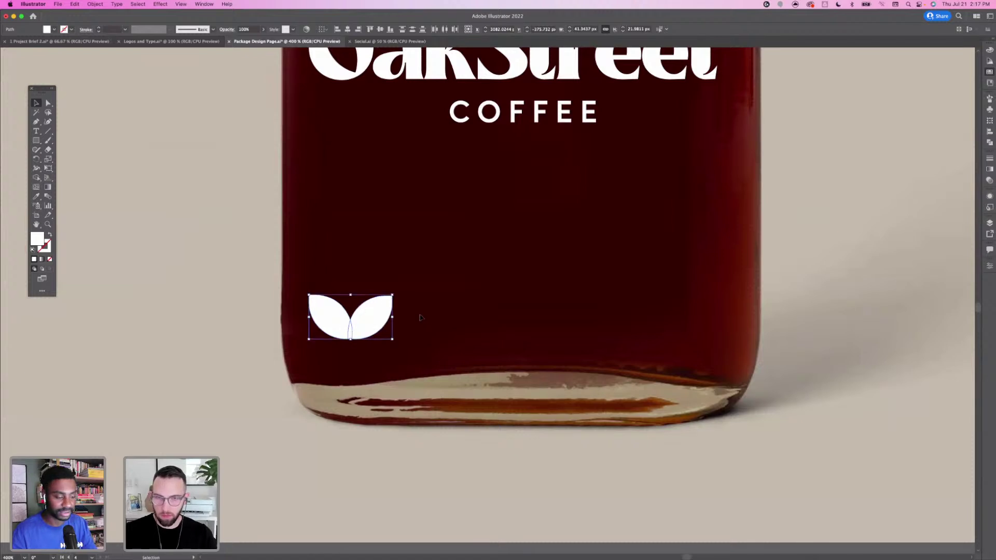
{"action": "key", "text": "super+v"}
{"action": "left_click_drag", "start_coordinate": [533, 279], "coordinate": [421, 316]}
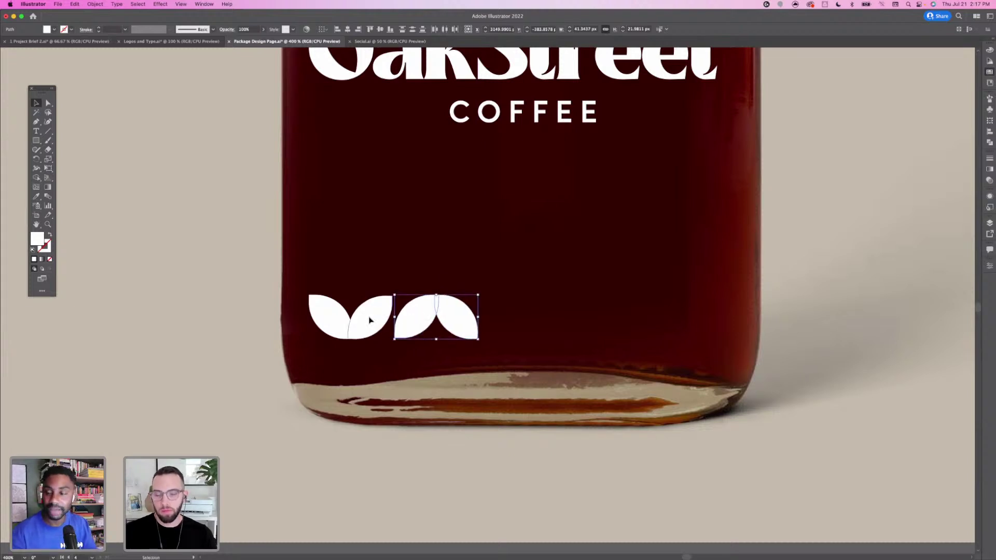
Group the upright and flipped leaf pairs and scale the group down to about 70 px wide
{"action": "left_click", "coordinate": [392, 329], "text": "shift"}
{"action": "left_click", "coordinate": [326, 326], "text": "shift"}
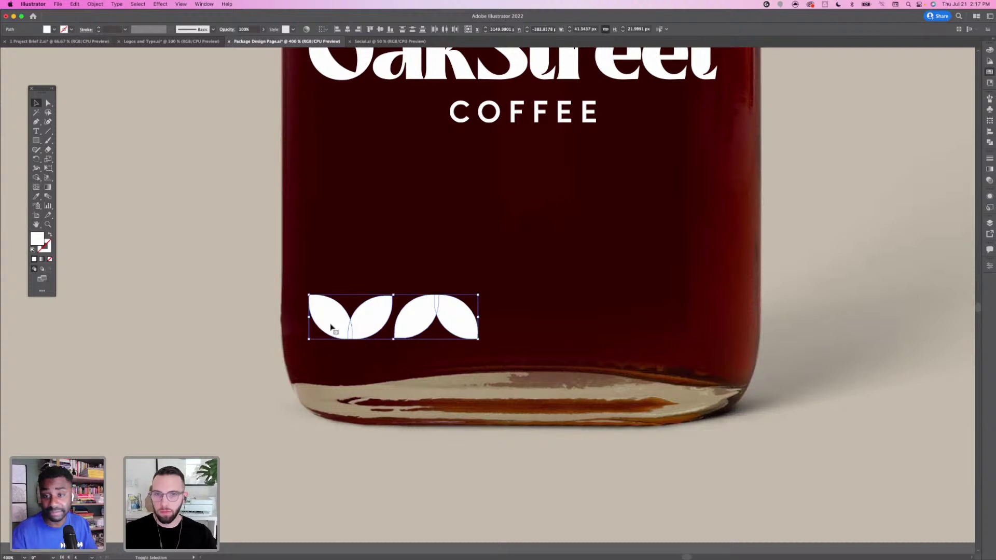
{"action": "key", "text": "super+g"}
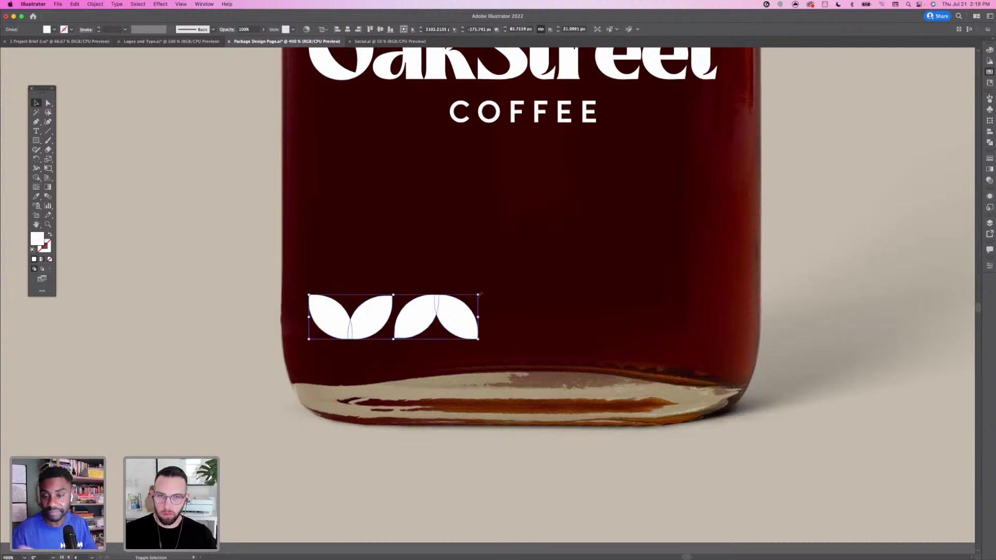
{"action": "left_click_drag", "start_coordinate": [479, 294], "coordinate": [450, 301]}
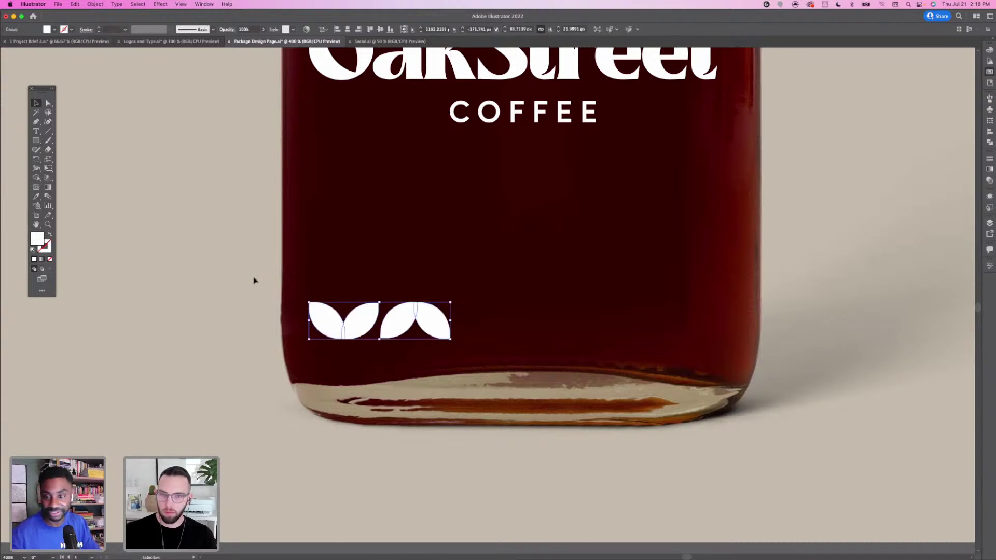
Move the leaf group up slightly, by about 8 px, along the bottle's lower left side
{"action": "key", "text": "a"}
{"action": "left_click", "coordinate": [353, 330]}
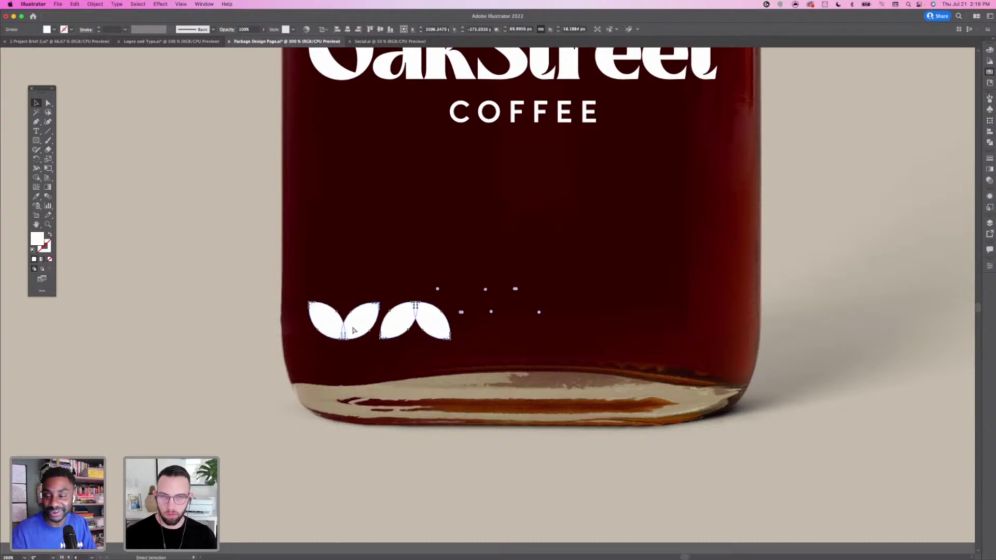
{"action": "key", "text": "super+minus"}
{"action": "key", "text": "super+equal"}
{"action": "left_click_drag", "start_coordinate": [569, 273], "coordinate": [421, 280]}
{"action": "key", "text": "v"}
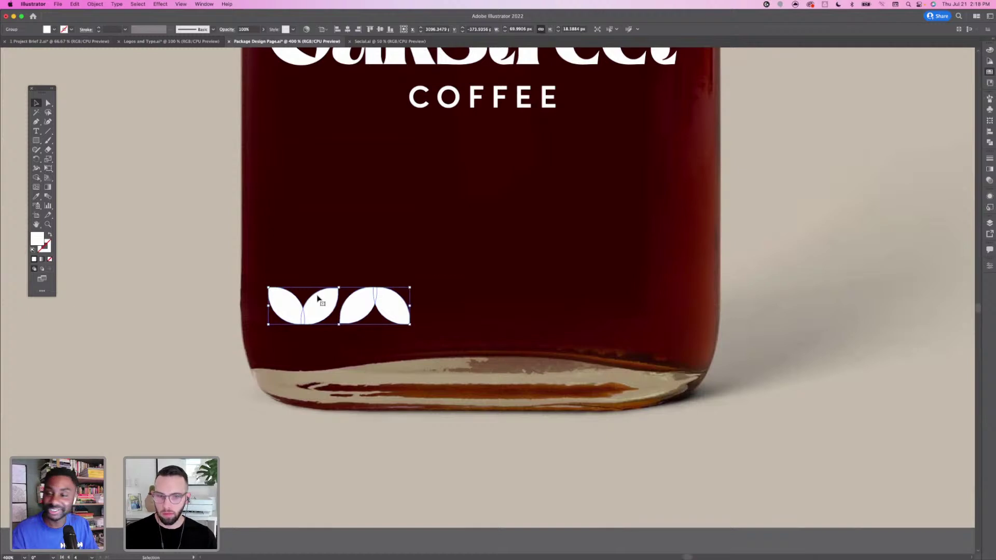
{"action": "key", "text": "super+equal"}
{"action": "left_click_drag", "start_coordinate": [574, 289], "coordinate": [365, 276]}
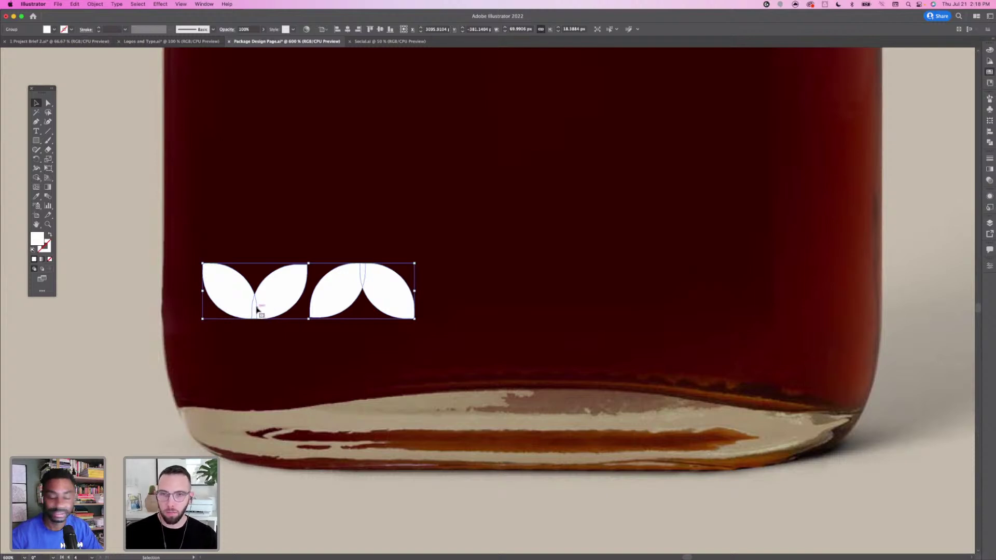
{"action": "left_click", "coordinate": [331, 244]}
{"action": "left_click", "coordinate": [344, 287]}
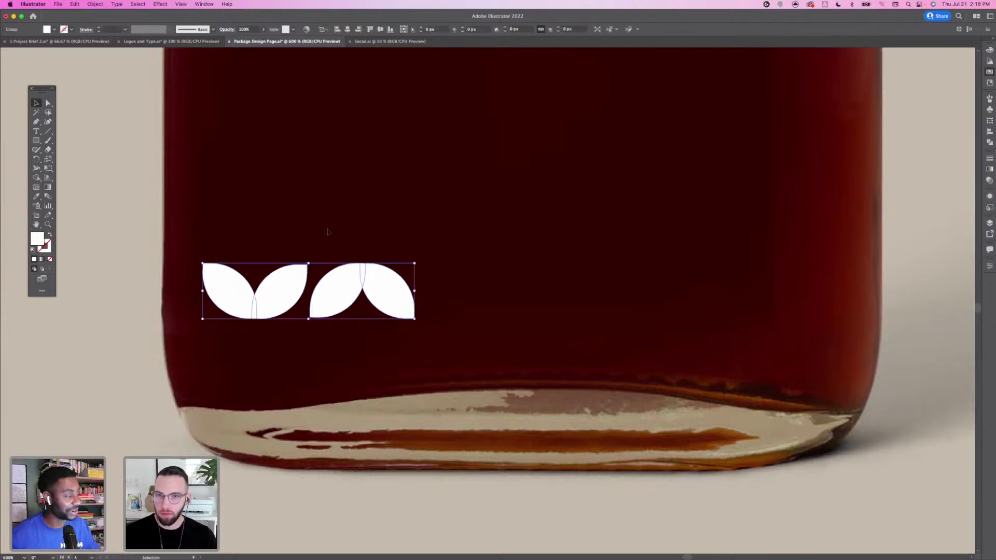
{"action": "left_click", "coordinate": [280, 290]}
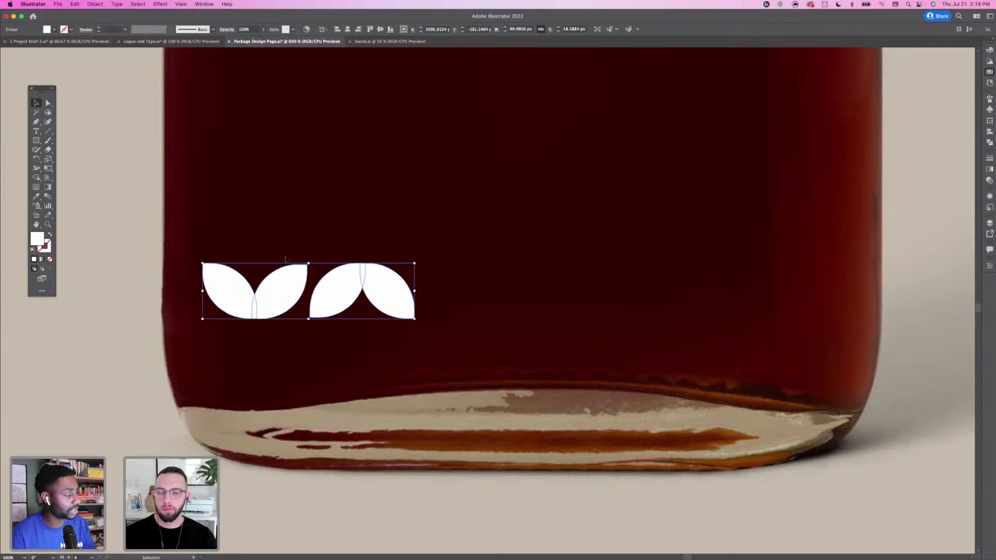
{"action": "left_click", "coordinate": [304, 219]}
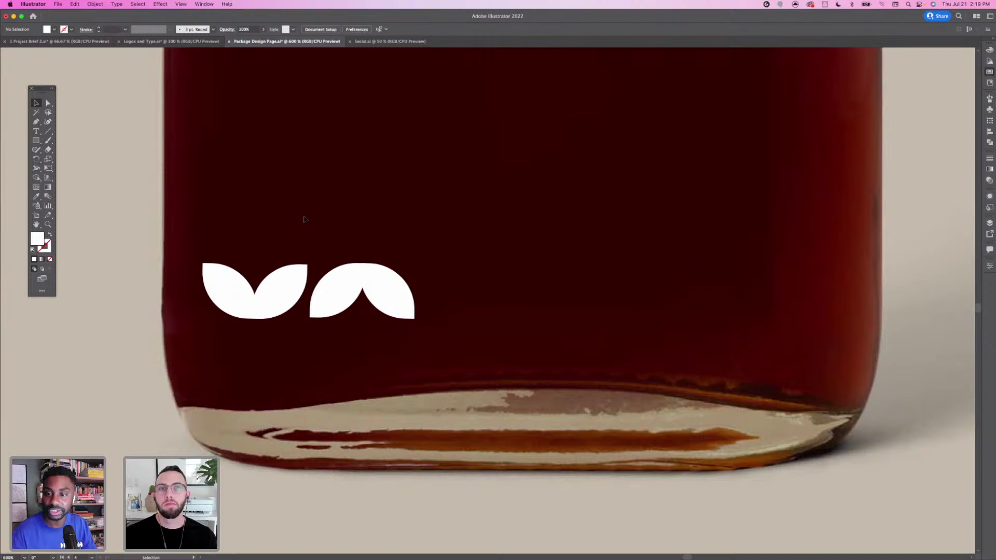
{"action": "left_click", "coordinate": [280, 299]}
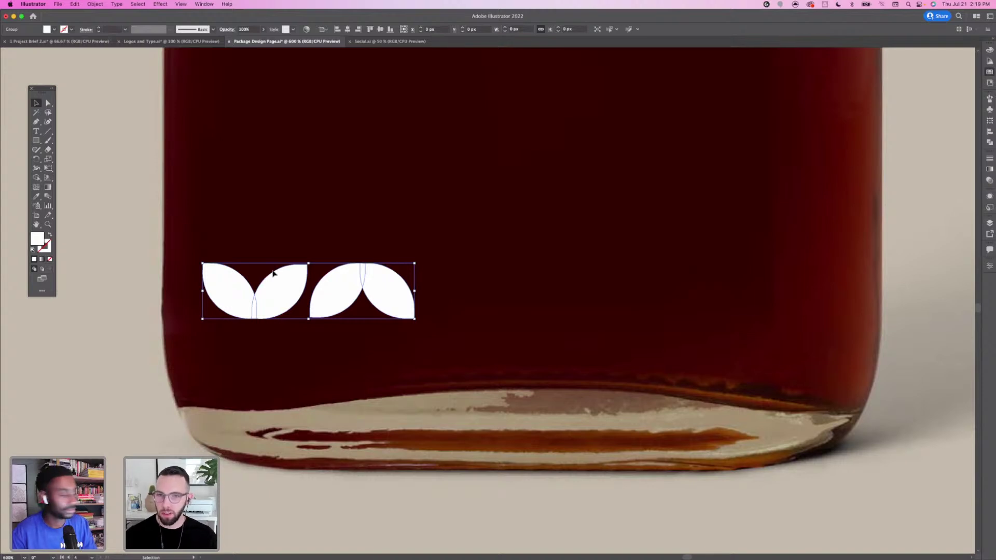
{"action": "left_click", "coordinate": [273, 282]}
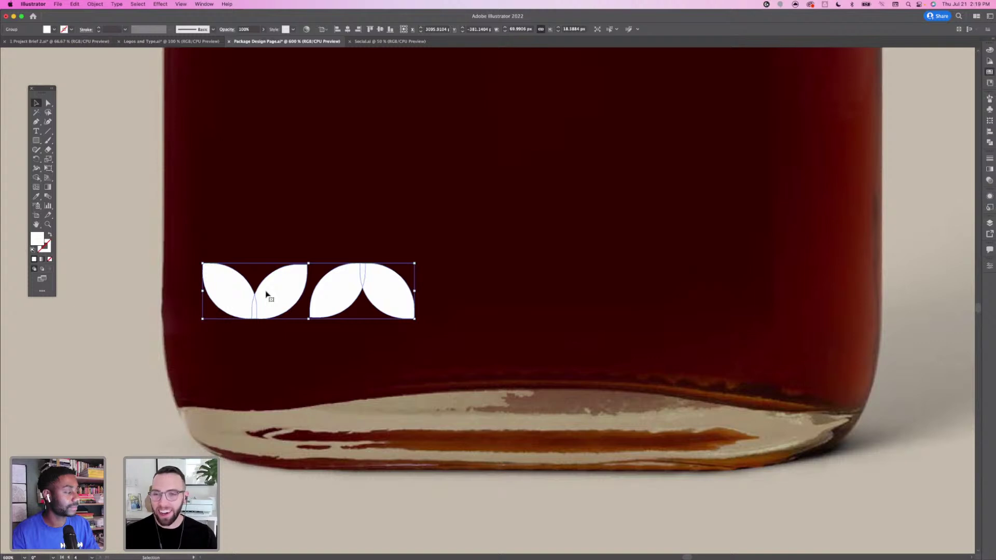
{"action": "left_click", "coordinate": [293, 216]}
{"action": "left_click", "coordinate": [259, 280]}
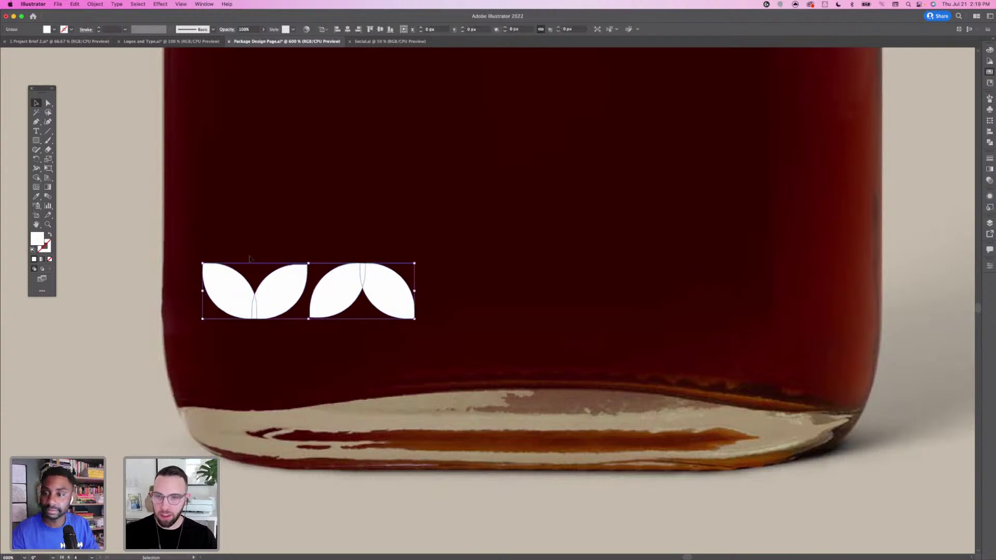
{"action": "left_click", "coordinate": [262, 277]}
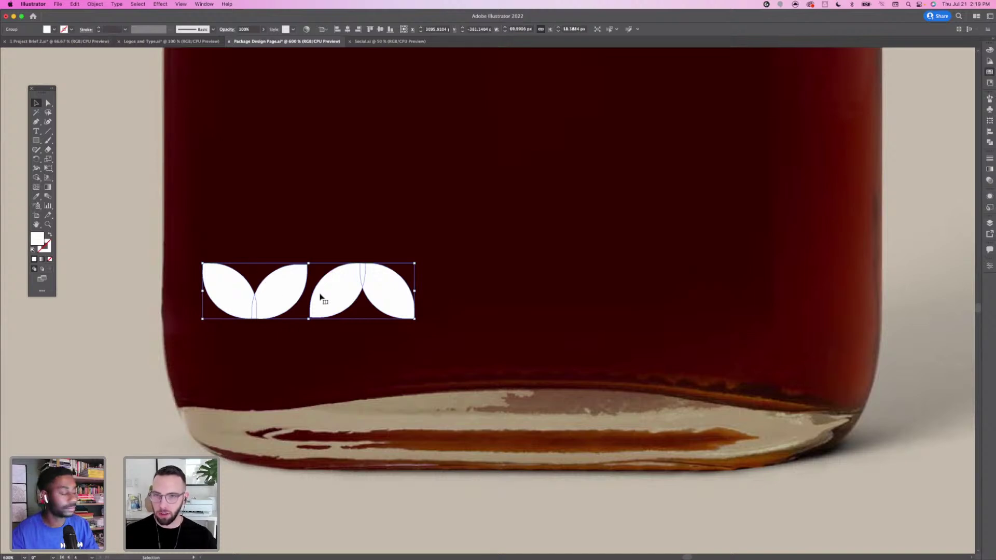
{"action": "left_click", "coordinate": [356, 229]}
{"action": "left_click", "coordinate": [281, 283]}
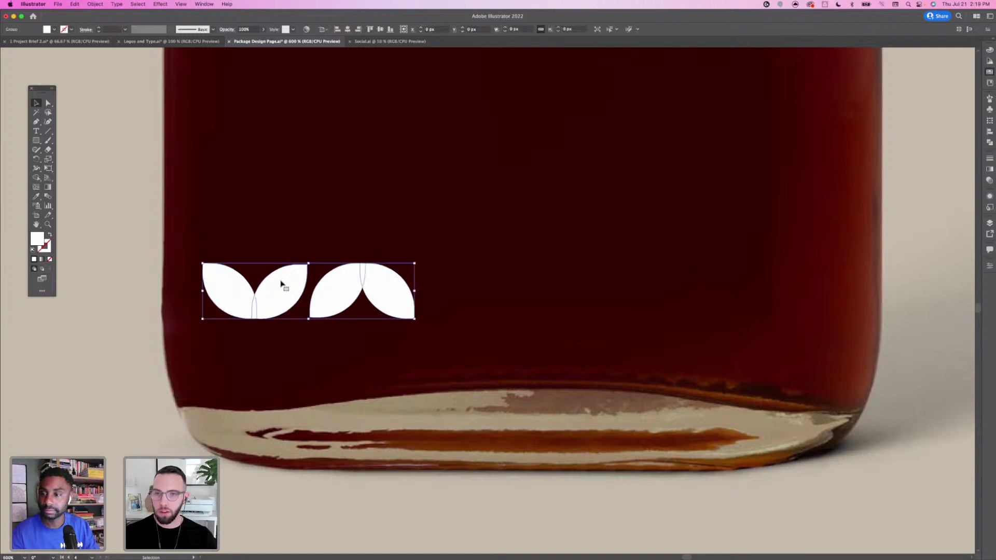
Copy the leaf group about 71 px to the right and repeat the copy once to span the bottle's width
{"action": "left_click", "coordinate": [202, 244]}
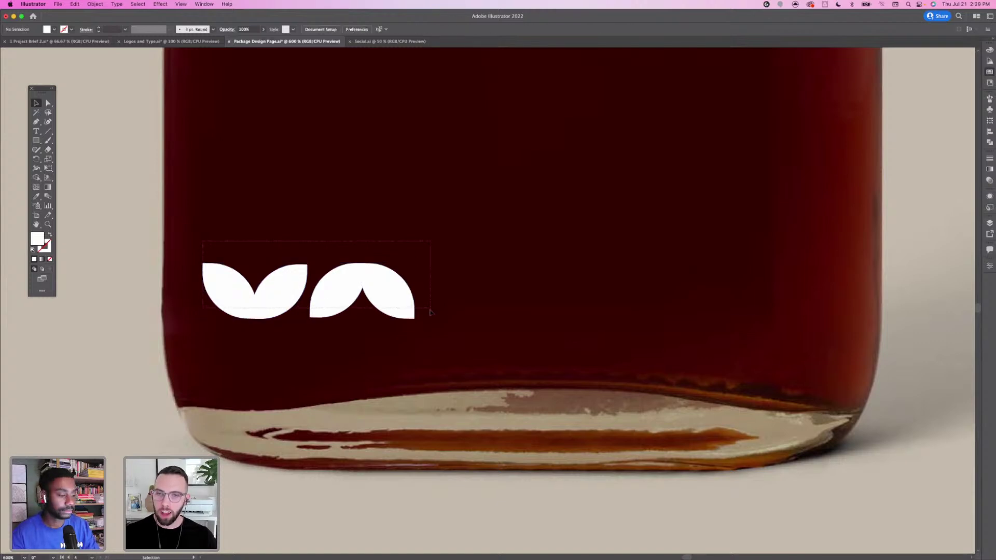
{"action": "left_click", "coordinate": [397, 313]}
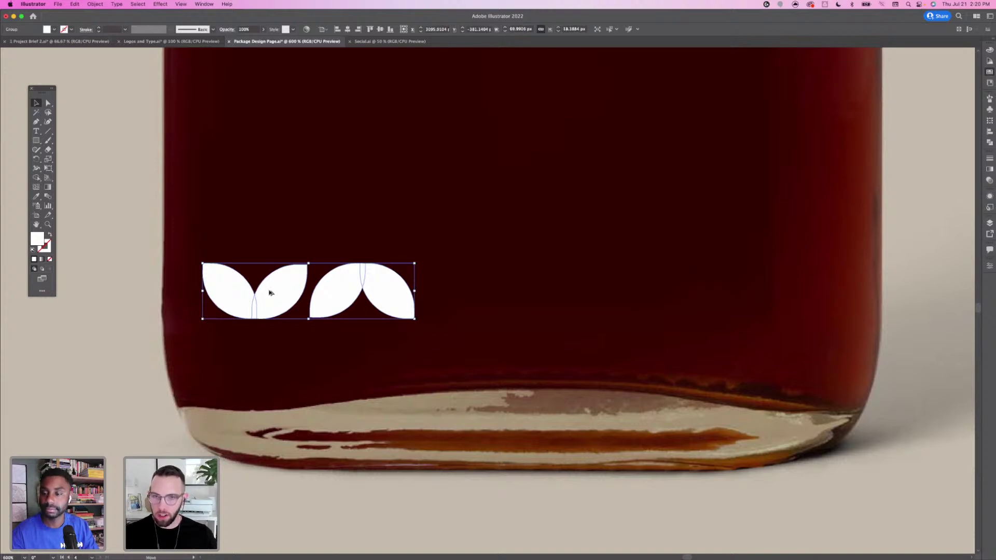
{"action": "left_click_drag", "start_coordinate": [262, 288], "coordinate": [484, 291]}
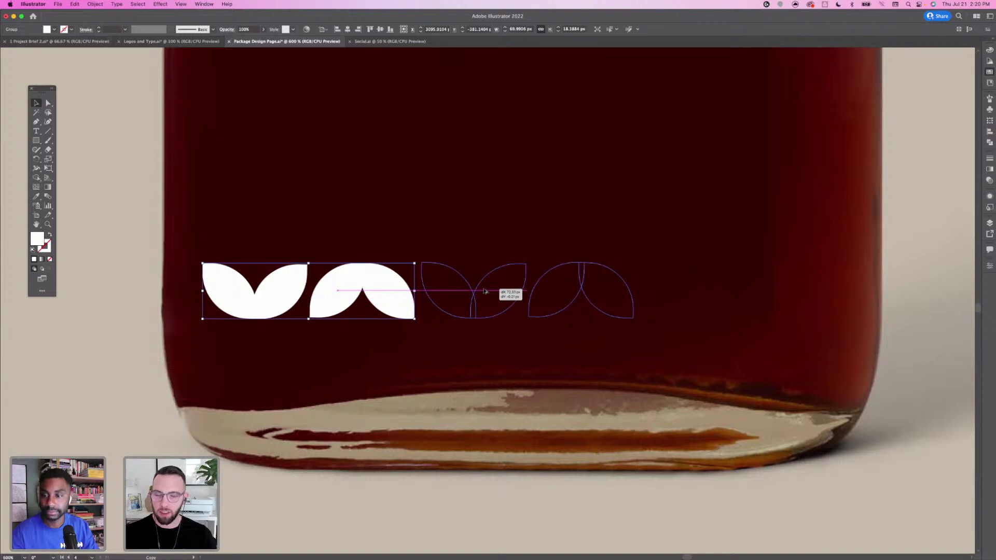
{"action": "left_click_drag", "start_coordinate": [485, 291], "coordinate": [481, 291]}
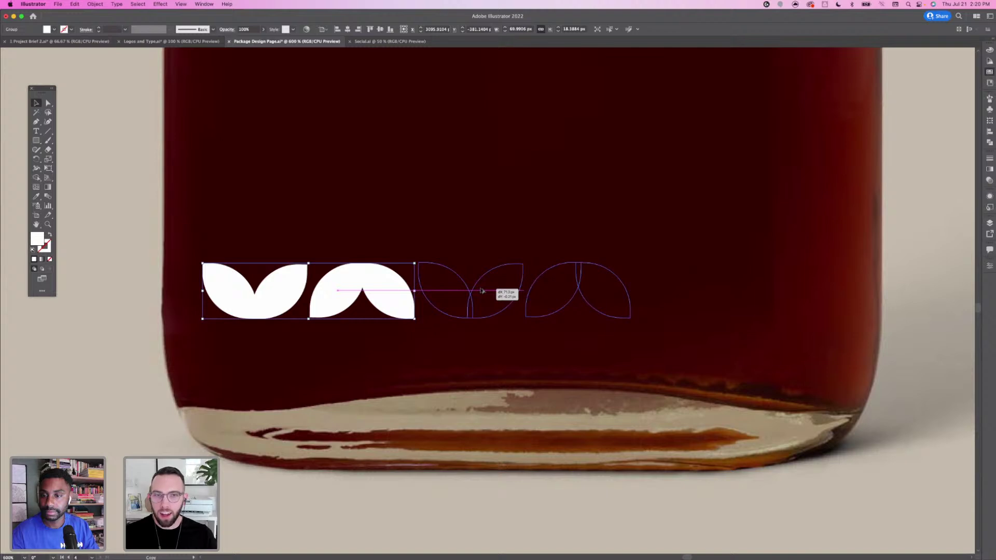
{"action": "left_click_drag", "start_coordinate": [481, 291], "coordinate": [480, 292]}
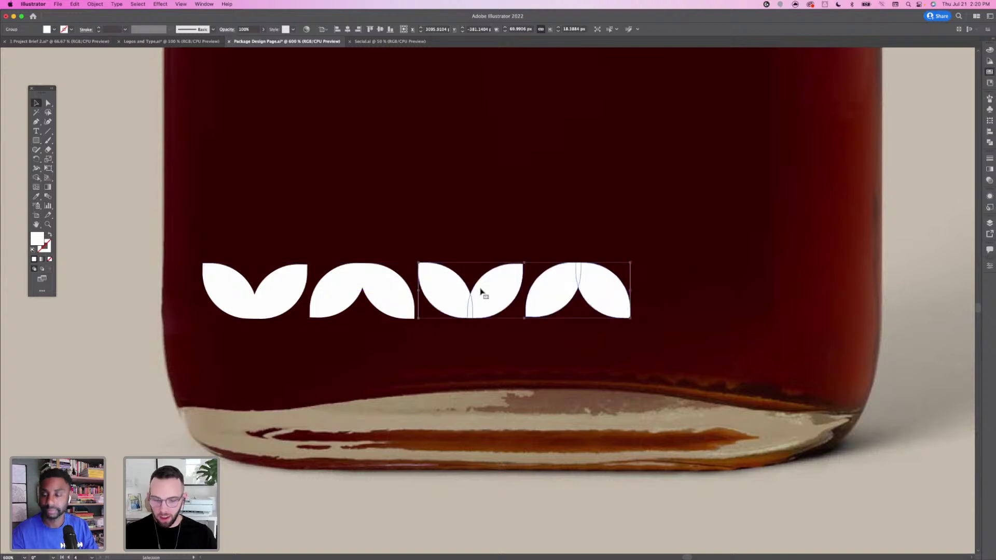
{"action": "key", "text": "super+d"}
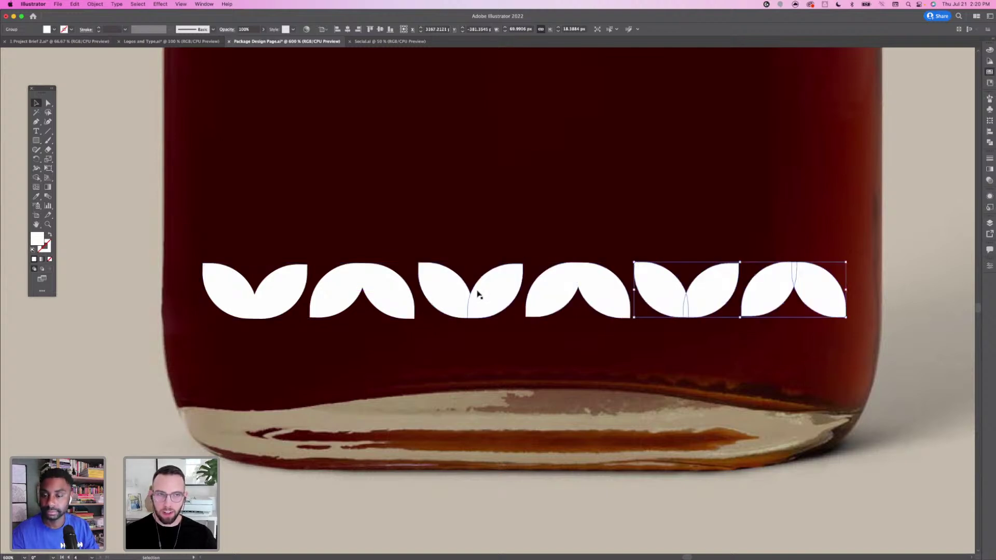
Repeat the leaf group copy three more times so the border runs past the bottle's right edge
{"action": "key", "text": "super+minus"}
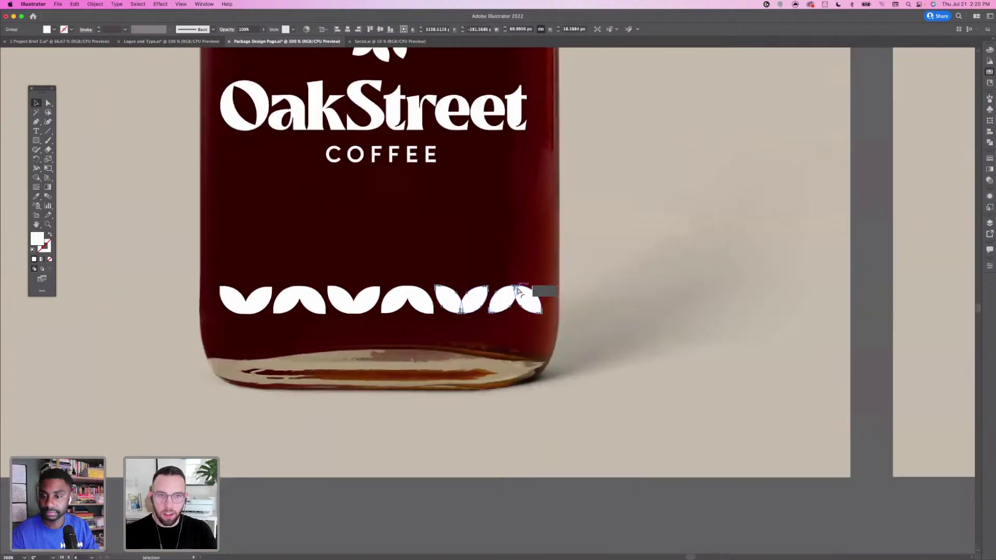
{"action": "key", "text": "super+d"}
{"action": "key", "text": "super+d"}
{"action": "key", "text": "super+d"}
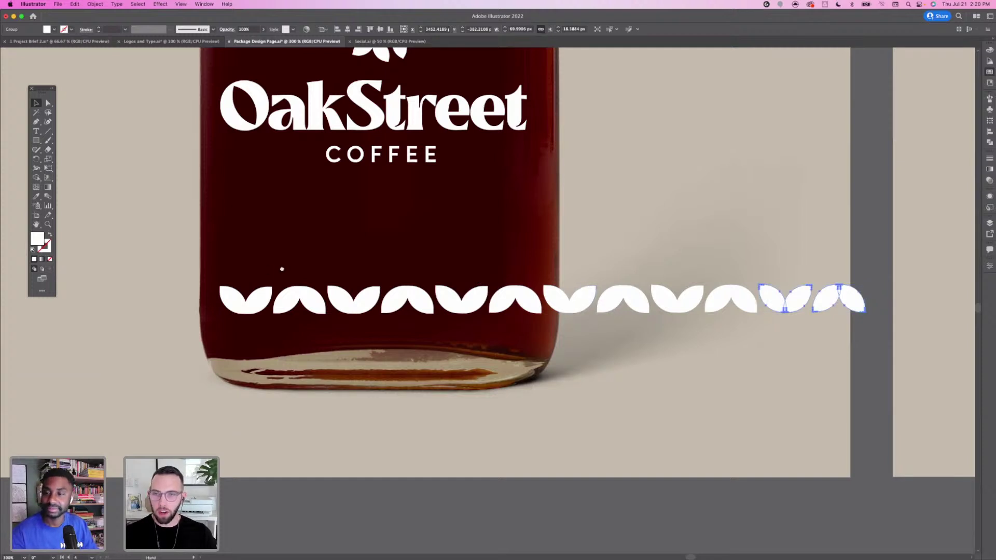
{"action": "scroll", "coordinate": [168, 280], "scroll_direction": "left", "scroll_amount": 10}
{"action": "scroll", "coordinate": [410, 293], "scroll_direction": "left", "scroll_amount": 20}
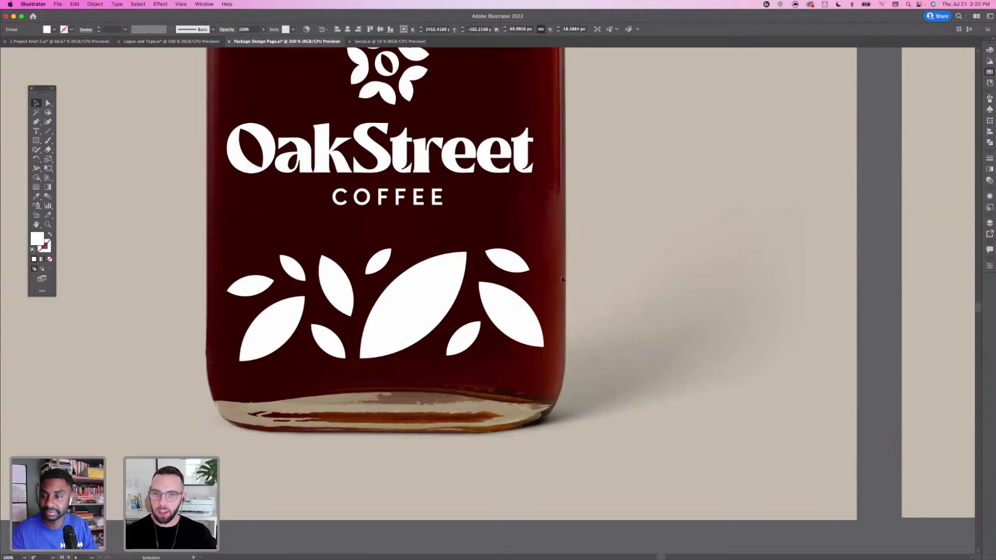
{"action": "scroll", "coordinate": [435, 309], "scroll_direction": "right", "scroll_amount": 13}
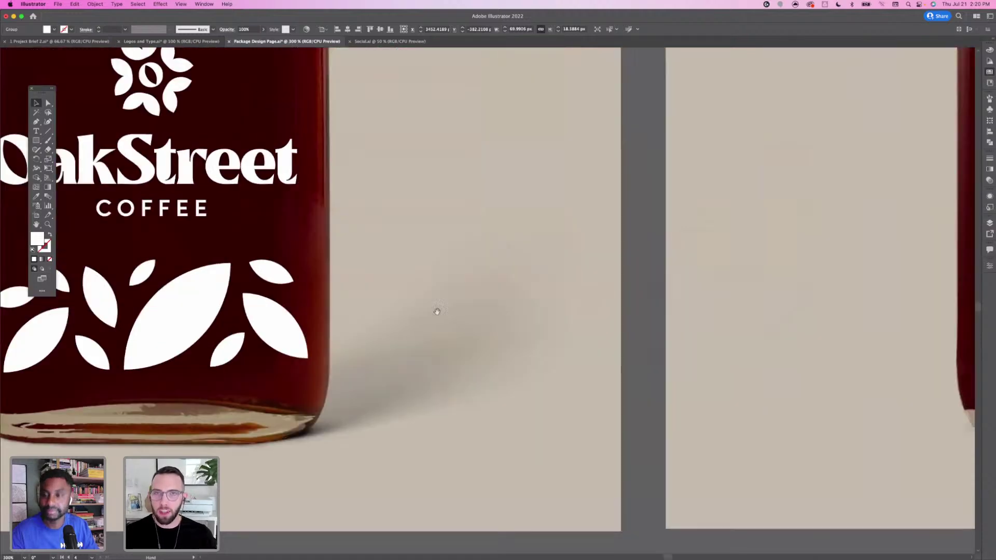
{"action": "scroll", "coordinate": [323, 281], "scroll_direction": "right", "scroll_amount": 17}
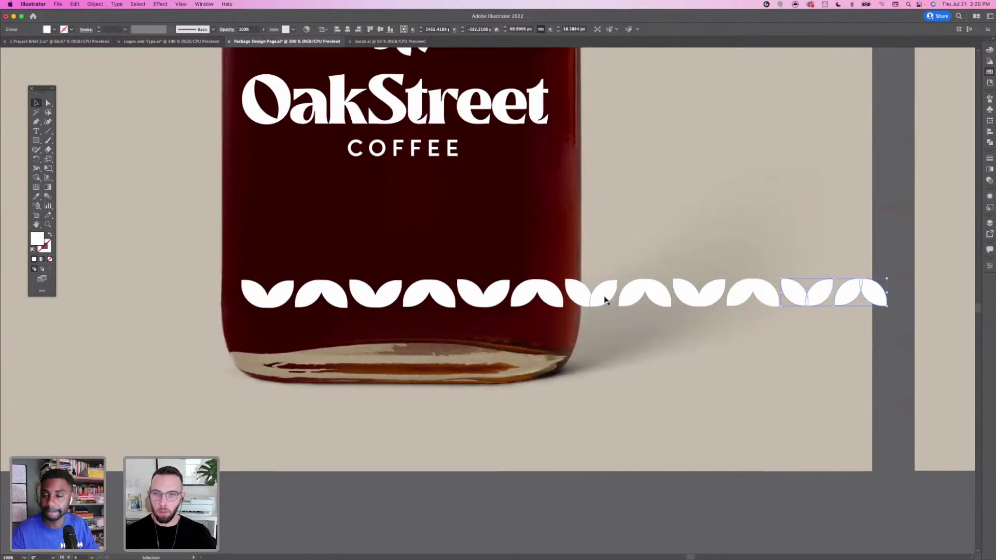
Delete the three surplus leaf groups beyond the bottle's right edge, keeping only the three groups on the bottle
{"action": "left_click", "coordinate": [657, 296]}
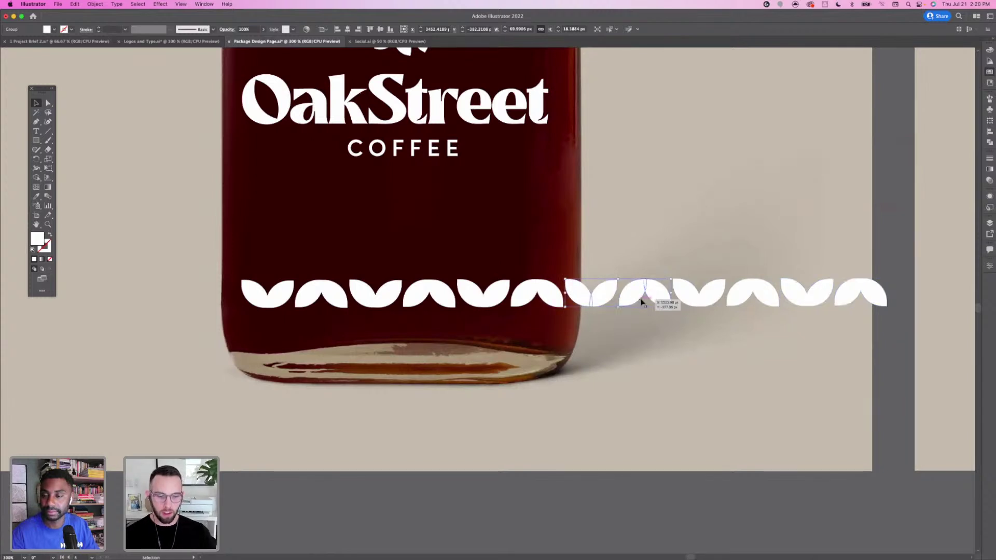
{"action": "left_click", "coordinate": [698, 293]}
{"action": "key", "text": "Delete"}
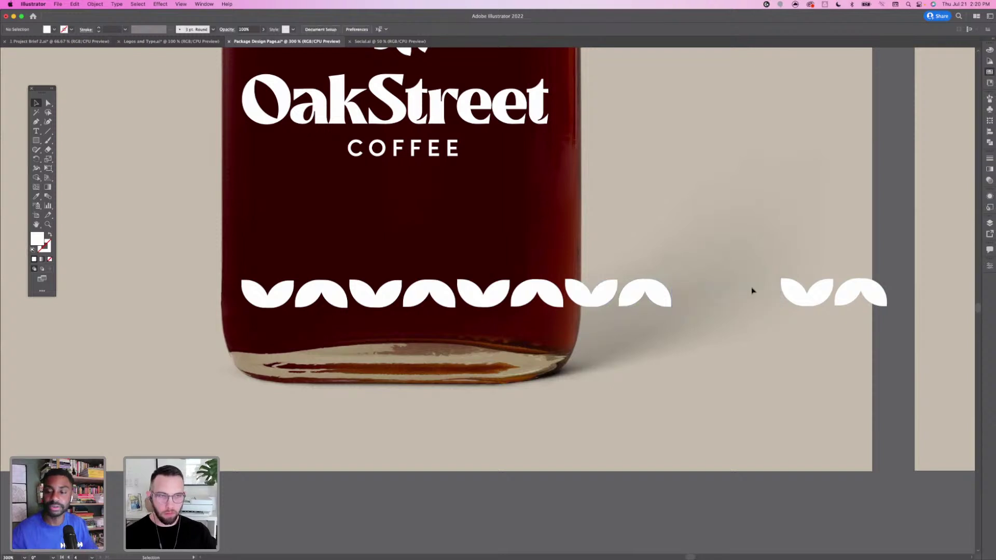
{"action": "left_click", "coordinate": [803, 297]}
{"action": "key", "text": "Delete"}
{"action": "double_click", "coordinate": [658, 293]}
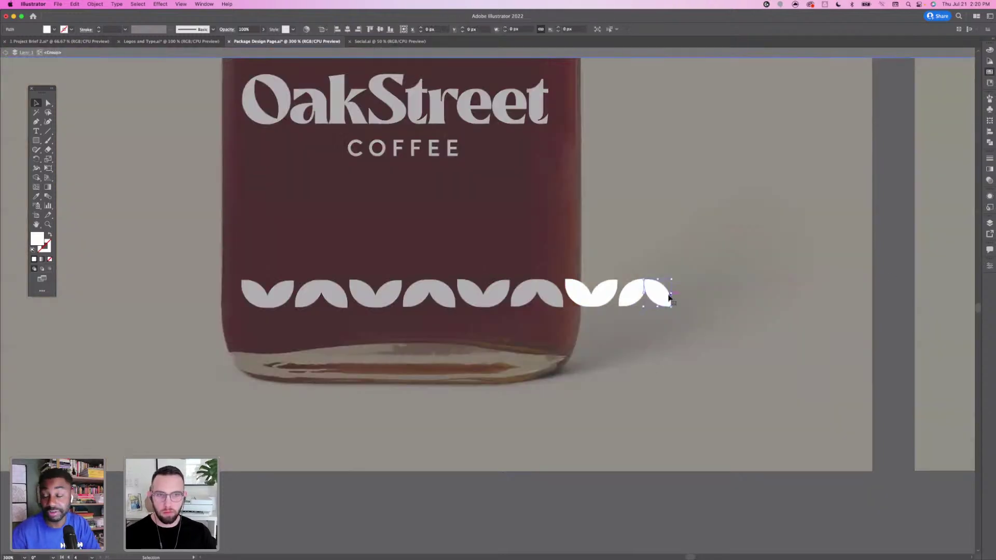
{"action": "left_click_drag", "start_coordinate": [562, 274], "coordinate": [662, 312]}
{"action": "key", "text": "Delete"}
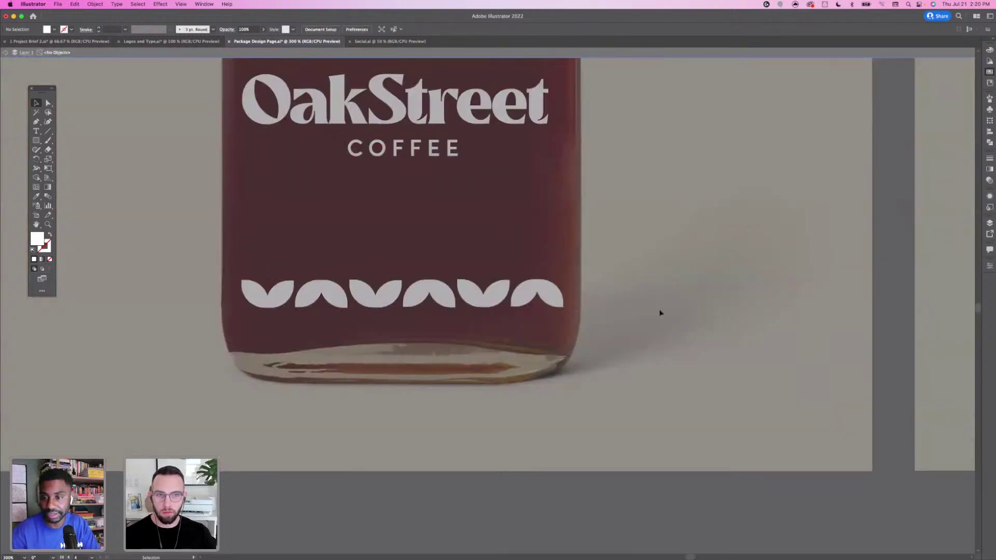
{"action": "double_click", "coordinate": [635, 263]}
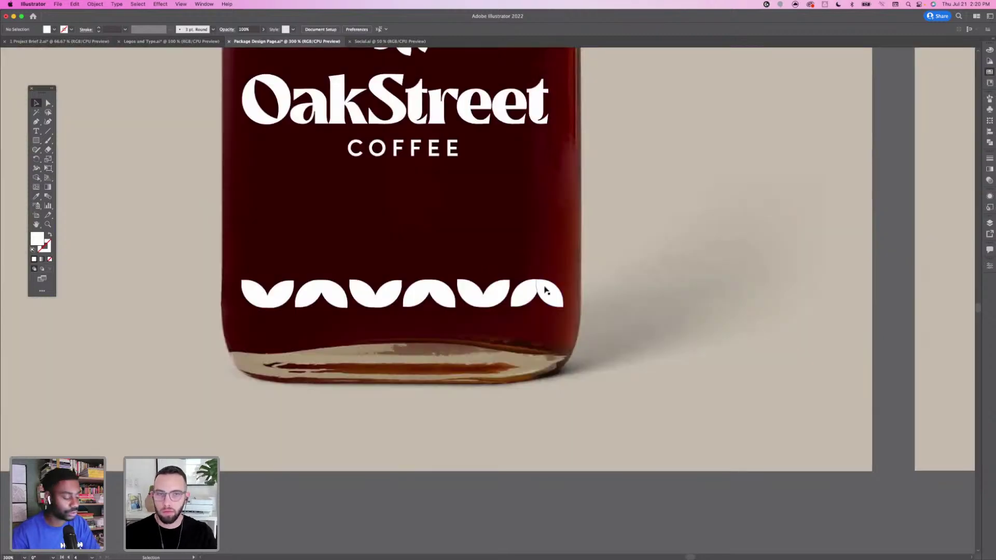
Group the three leaf groups into a single row and nudge it slightly left to centre it on the bottle
{"action": "left_click", "coordinate": [545, 291]}
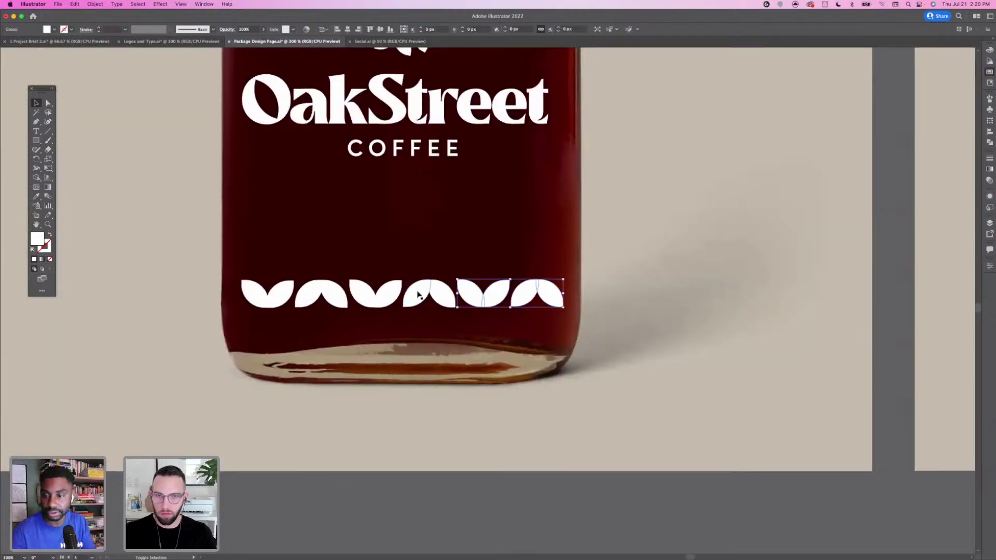
{"action": "left_click", "coordinate": [385, 295], "text": "shift"}
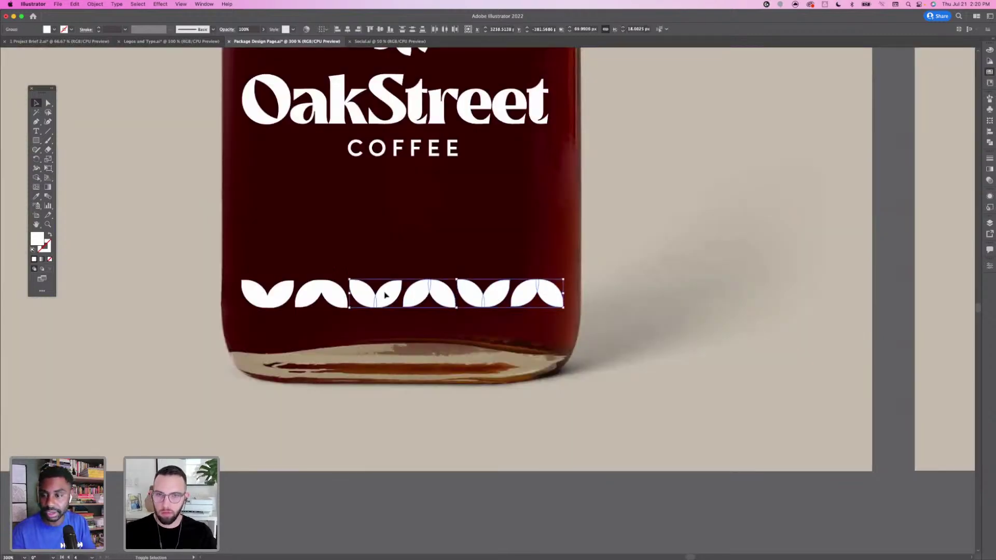
{"action": "left_click", "coordinate": [329, 302], "text": "shift"}
{"action": "key", "text": "Left"}
{"action": "key", "text": "Left"}
{"action": "key", "text": "Left"}
{"action": "key", "text": "Left"}
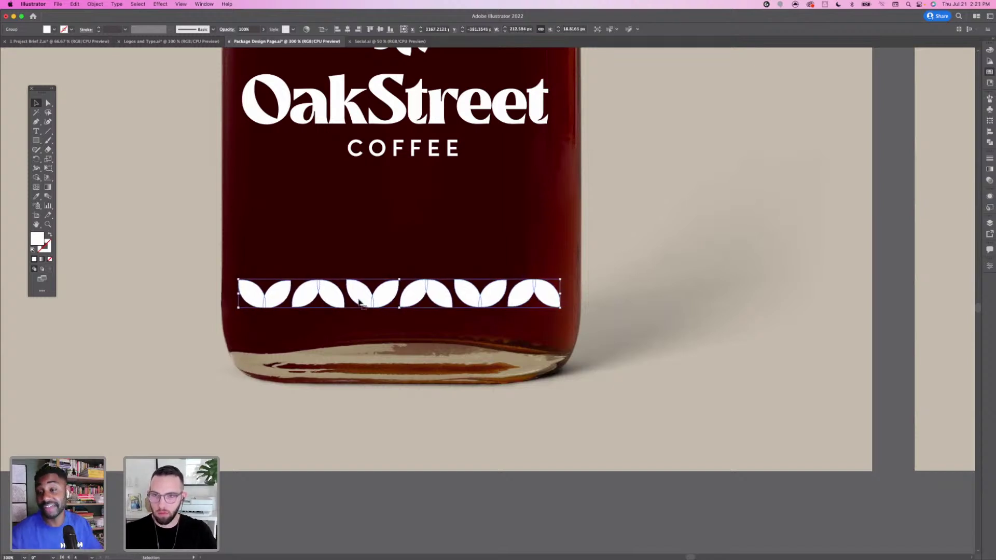
{"action": "key", "text": "Right"}
{"action": "key", "text": "Right"}
{"action": "key", "text": "Right"}
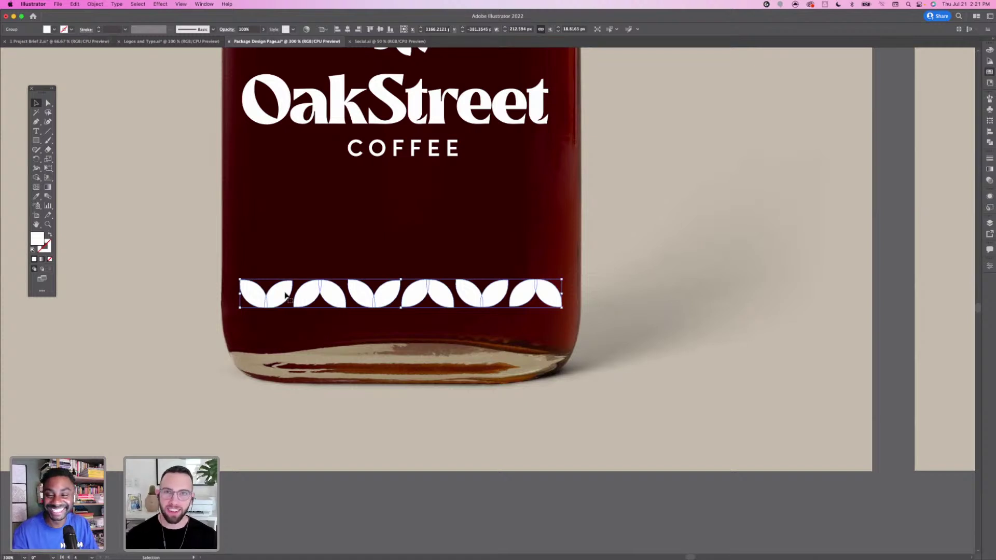
Duplicate the leaf row directly above the original and reflect the copy across the vertical axis
{"action": "left_click_drag", "start_coordinate": [284, 299], "coordinate": [283, 266]}
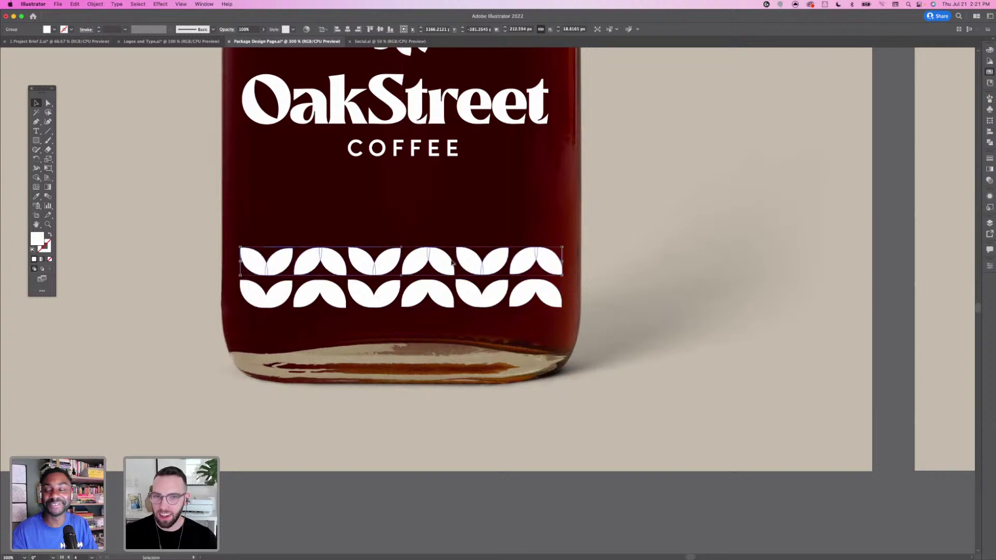
{"action": "left_click_drag", "start_coordinate": [565, 245], "coordinate": [267, 291]}
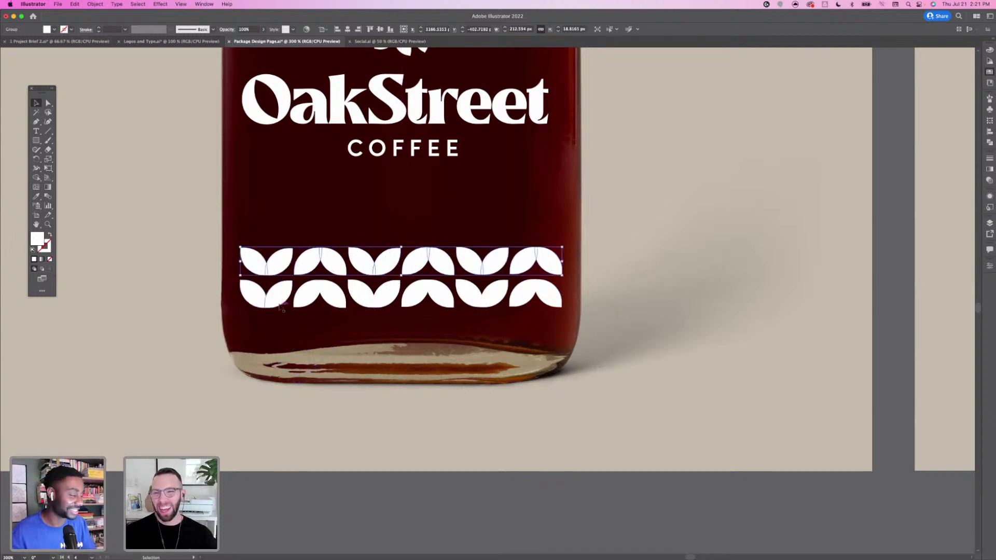
{"action": "left_click", "coordinate": [94, 4]}
{"action": "mouse_move", "coordinate": [129, 16]}
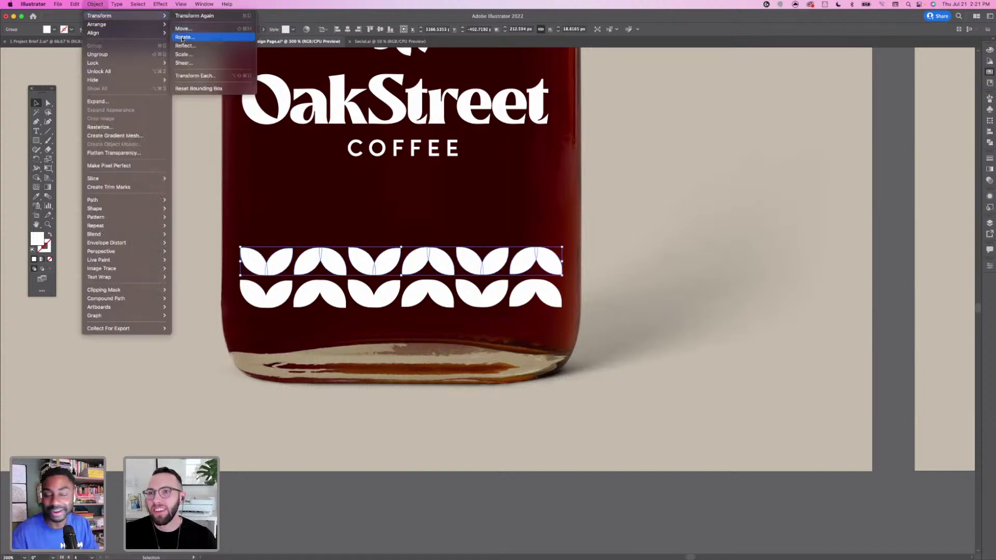
{"action": "left_click", "coordinate": [185, 46]}
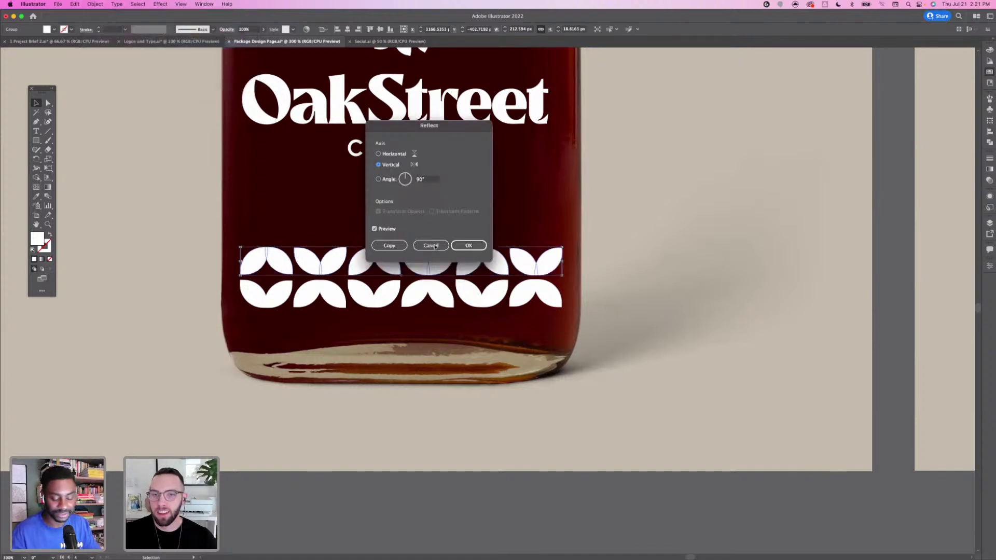
{"action": "left_click", "coordinate": [481, 246]}
{"action": "left_click", "coordinate": [615, 224]}
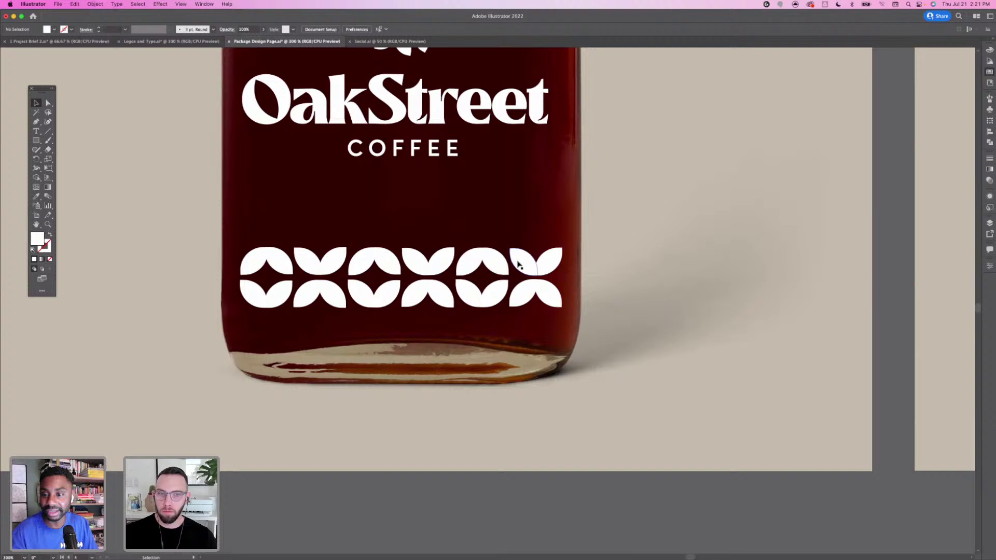
Copy the lowest leaf row and align the copy above the other two as a third row
{"action": "left_click", "coordinate": [488, 305]}
{"action": "left_click_drag", "start_coordinate": [472, 302], "coordinate": [559, 309], "text": "alt"}
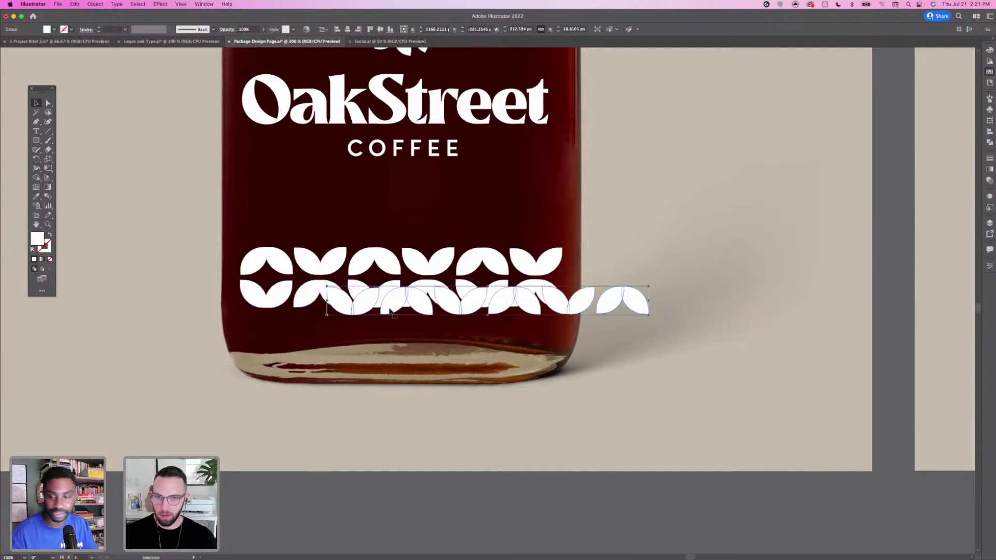
{"action": "left_click_drag", "start_coordinate": [384, 303], "coordinate": [304, 235]}
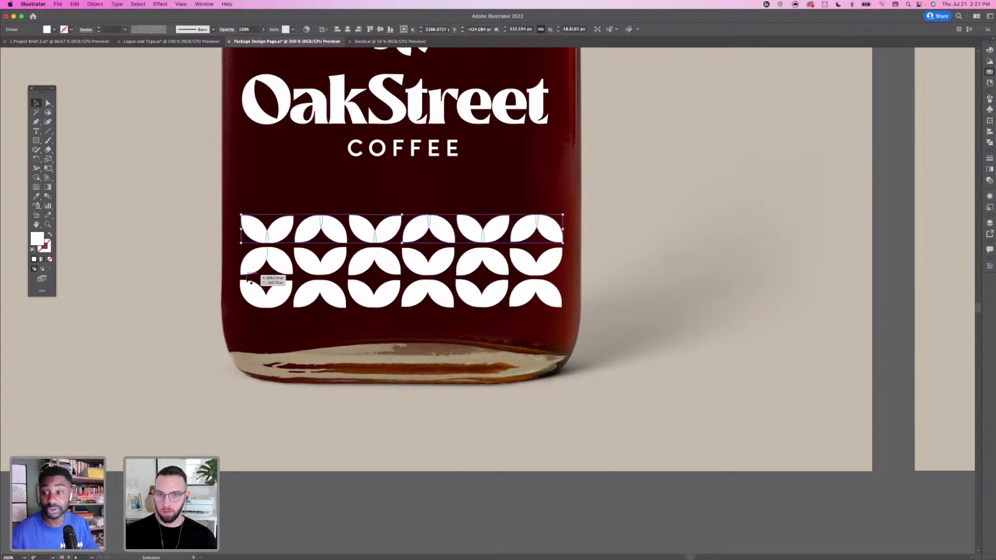
{"action": "left_click", "coordinate": [212, 278]}
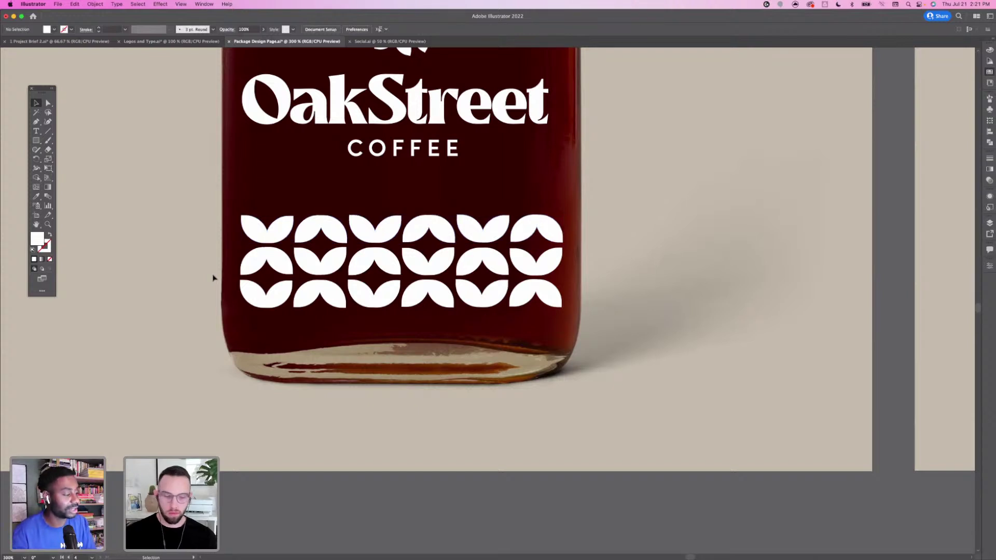
Compare the patterned bottle with the neighbouring mockups and review the front and back label copy
{"action": "key", "text": "super+minus"}
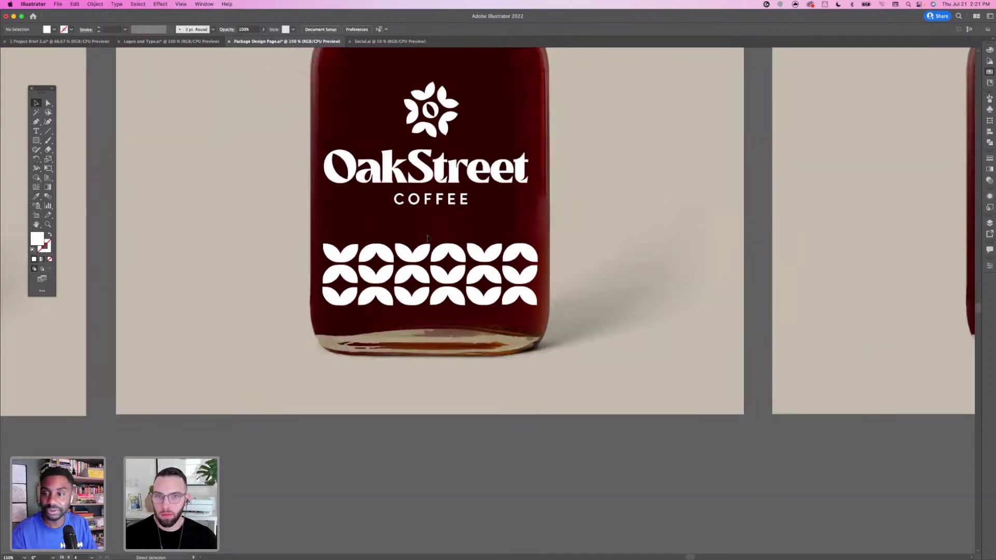
{"action": "left_click_drag", "start_coordinate": [586, 246], "coordinate": [535, 259]}
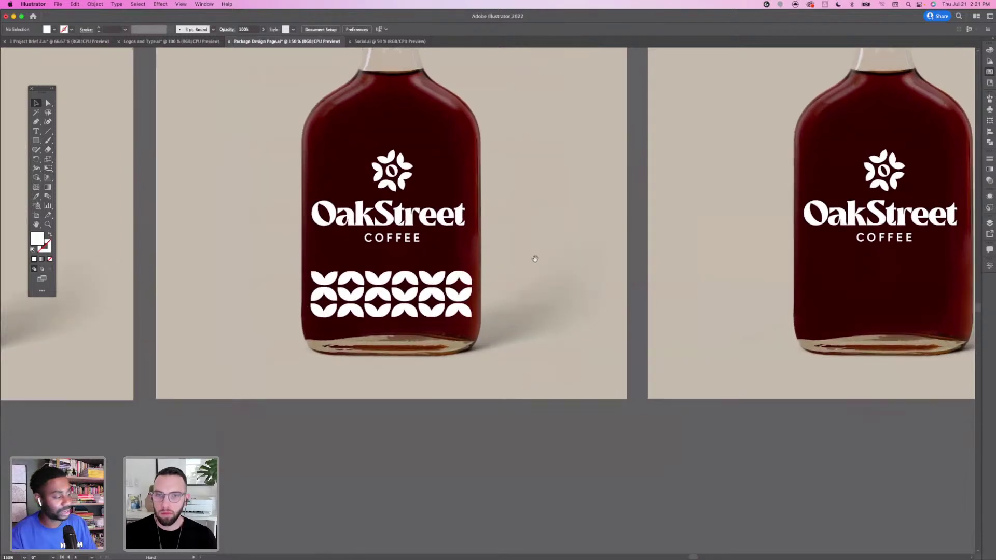
{"action": "left_click_drag", "start_coordinate": [606, 268], "coordinate": [581, 275]}
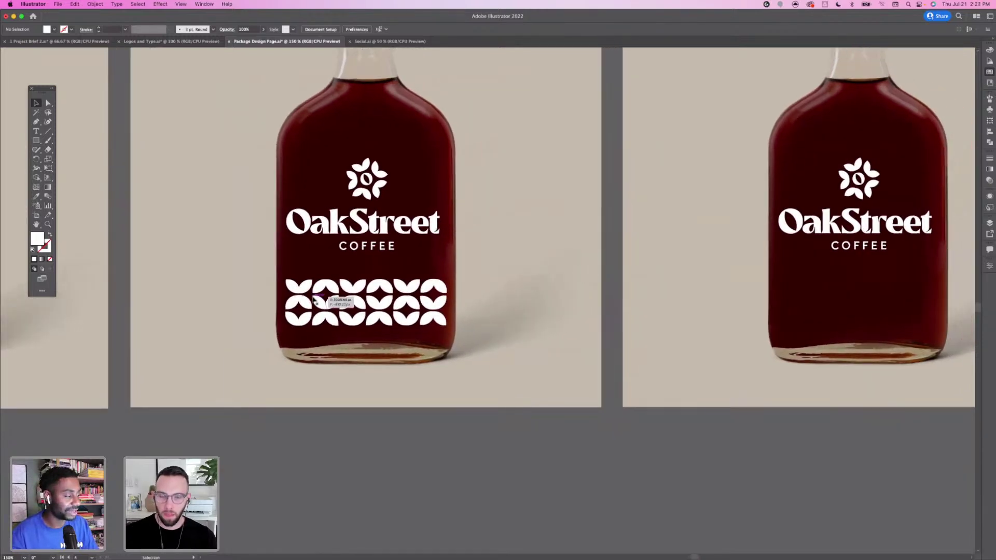
{"action": "key", "text": "super+minus"}
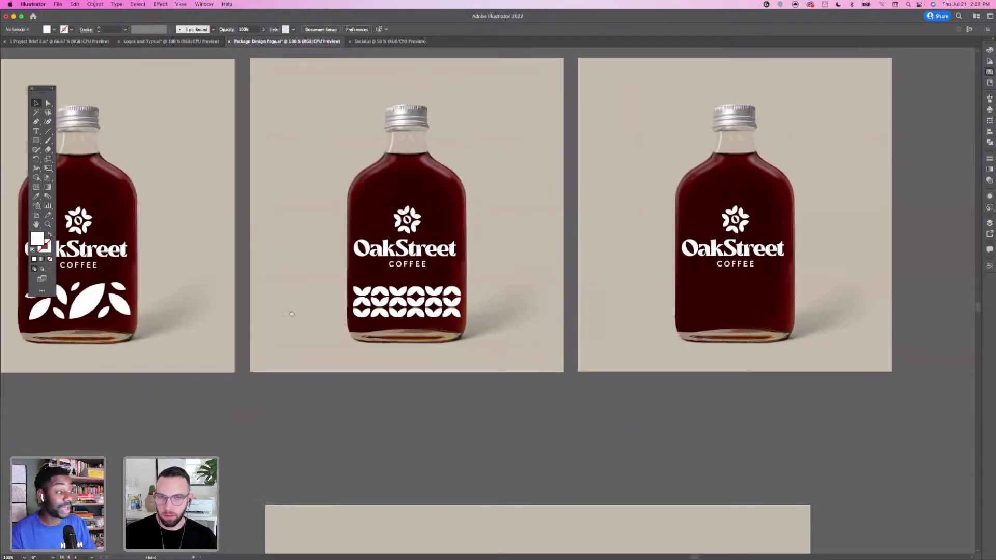
{"action": "left_click_drag", "start_coordinate": [292, 314], "coordinate": [350, 314]}
{"action": "mouse_move", "coordinate": [410, 316]}
{"action": "left_mouse_down"}
{"action": "mouse_move", "coordinate": [467, 314]}
{"action": "mouse_move", "coordinate": [326, 321]}
{"action": "left_mouse_up"}
{"action": "left_click_drag", "start_coordinate": [397, 316], "coordinate": [603, 289]}
{"action": "mouse_move", "coordinate": [417, 307]}
{"action": "left_mouse_down"}
{"action": "mouse_move", "coordinate": [499, 285]}
{"action": "mouse_move", "coordinate": [602, 289]}
{"action": "left_mouse_up"}
{"action": "mouse_move", "coordinate": [239, 350]}
{"action": "left_mouse_down"}
{"action": "mouse_move", "coordinate": [385, 332]}
{"action": "mouse_move", "coordinate": [413, 338]}
{"action": "left_mouse_up"}
{"action": "left_click_drag", "start_coordinate": [415, 244], "coordinate": [502, 110]}
{"action": "mouse_move", "coordinate": [452, 267]}
{"action": "left_mouse_down"}
{"action": "mouse_move", "coordinate": [460, 228]}
{"action": "mouse_move", "coordinate": [513, 177]}
{"action": "mouse_move", "coordinate": [549, 235]}
{"action": "left_mouse_up"}
{"action": "mouse_move", "coordinate": [344, 309]}
{"action": "left_mouse_down"}
{"action": "mouse_move", "coordinate": [433, 265]}
{"action": "mouse_move", "coordinate": [451, 176]}
{"action": "left_mouse_up"}
{"action": "left_click_drag", "start_coordinate": [296, 232], "coordinate": [416, 476]}
{"action": "left_click_drag", "start_coordinate": [242, 287], "coordinate": [312, 440]}
{"action": "mouse_move", "coordinate": [308, 295]}
{"action": "left_mouse_down"}
{"action": "mouse_move", "coordinate": [322, 355]}
{"action": "mouse_move", "coordinate": [374, 439]}
{"action": "left_mouse_up"}
{"action": "left_click_drag", "start_coordinate": [223, 203], "coordinate": [302, 344]}
{"action": "left_click_drag", "start_coordinate": [336, 174], "coordinate": [318, 152]}
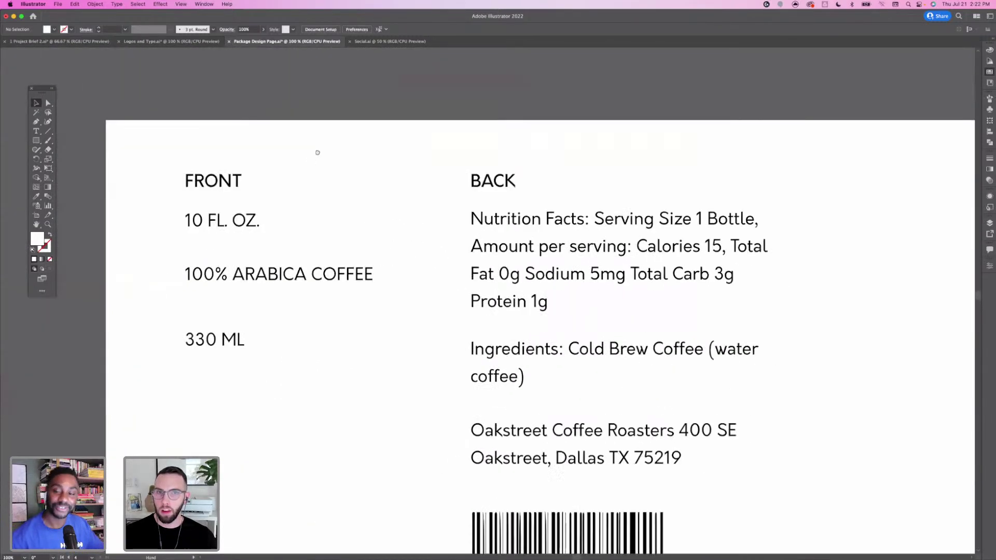
Examine the black leaf, drop and bean shapes, the packaging sketches and the row of three bottle mockups
{"action": "scroll", "coordinate": [317, 153], "scroll_direction": "down", "scroll_amount": 15}
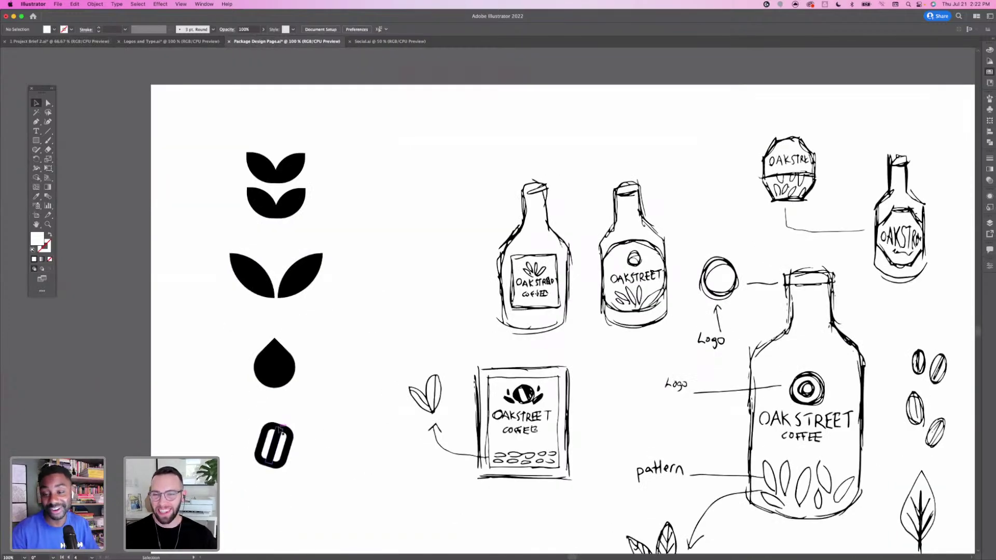
{"action": "left_click", "coordinate": [279, 430]}
{"action": "left_click", "coordinate": [277, 377]}
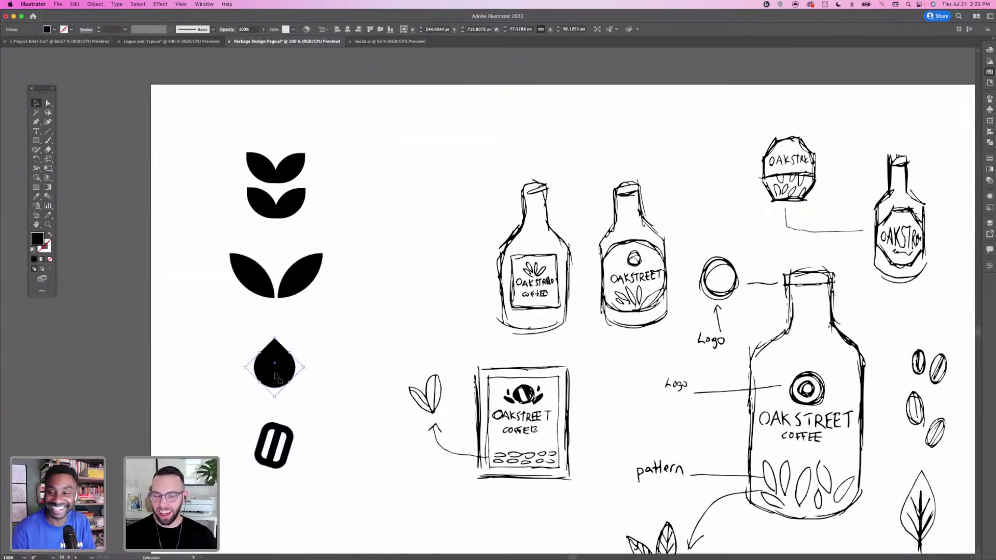
{"action": "key", "text": "super+minus"}
{"action": "key", "text": "super+minus"}
{"action": "left_click_drag", "start_coordinate": [696, 309], "coordinate": [393, 325]}
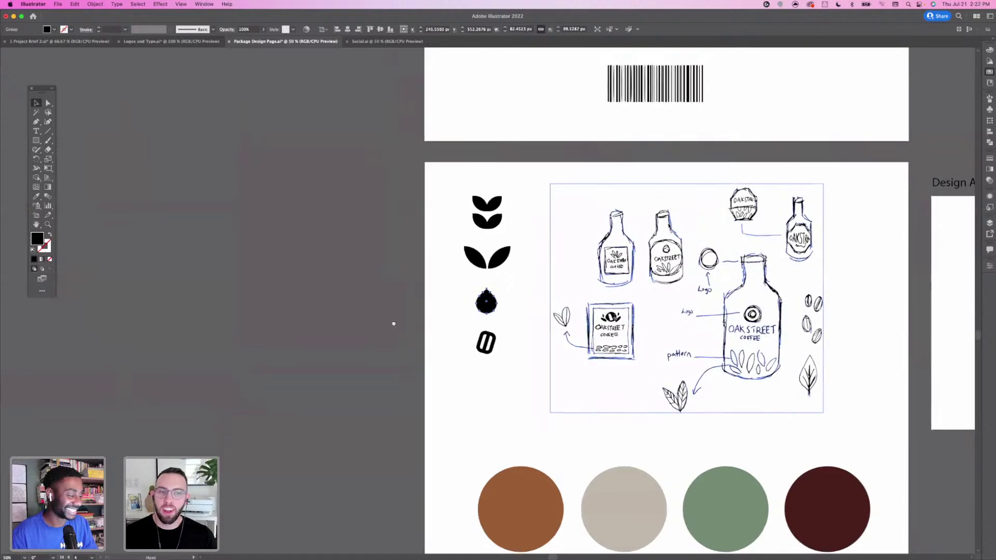
{"action": "left_click_drag", "start_coordinate": [724, 254], "coordinate": [468, 314]}
{"action": "left_click_drag", "start_coordinate": [651, 232], "coordinate": [580, 292]}
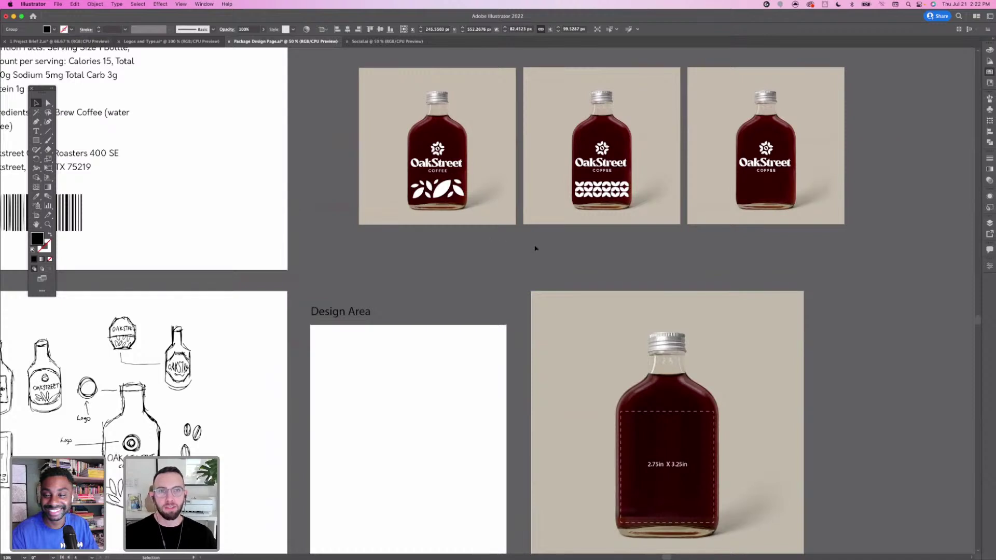
{"action": "left_click_drag", "start_coordinate": [702, 253], "coordinate": [582, 245]}
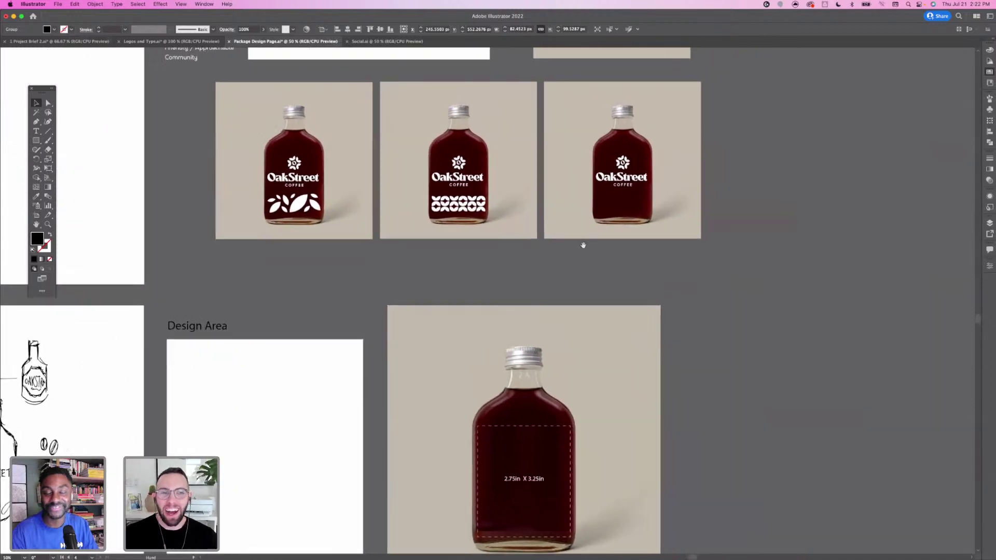
Bring the third bottle mockup, which carries only the logo, into close view with nothing selected
{"action": "left_click", "coordinate": [598, 207]}
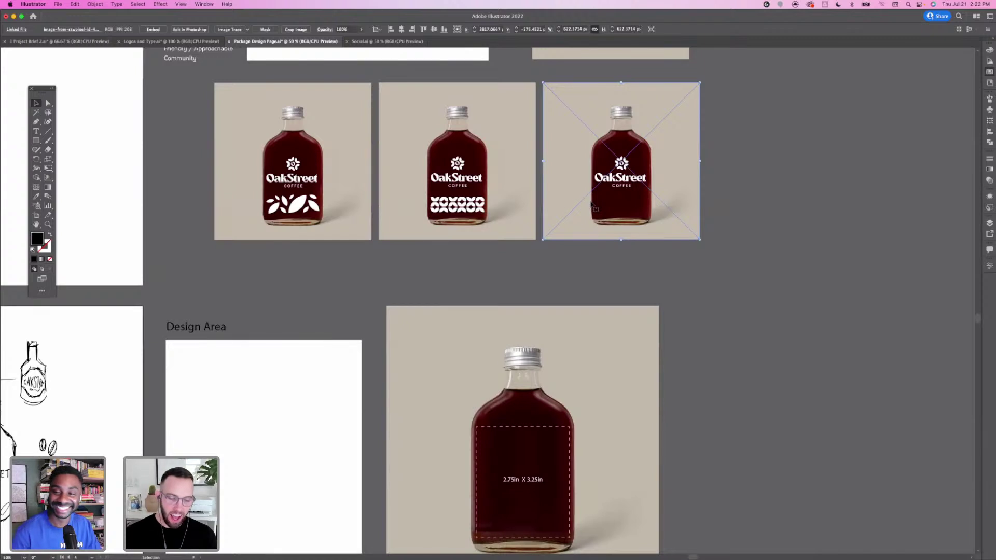
{"action": "key", "text": "super+equal"}
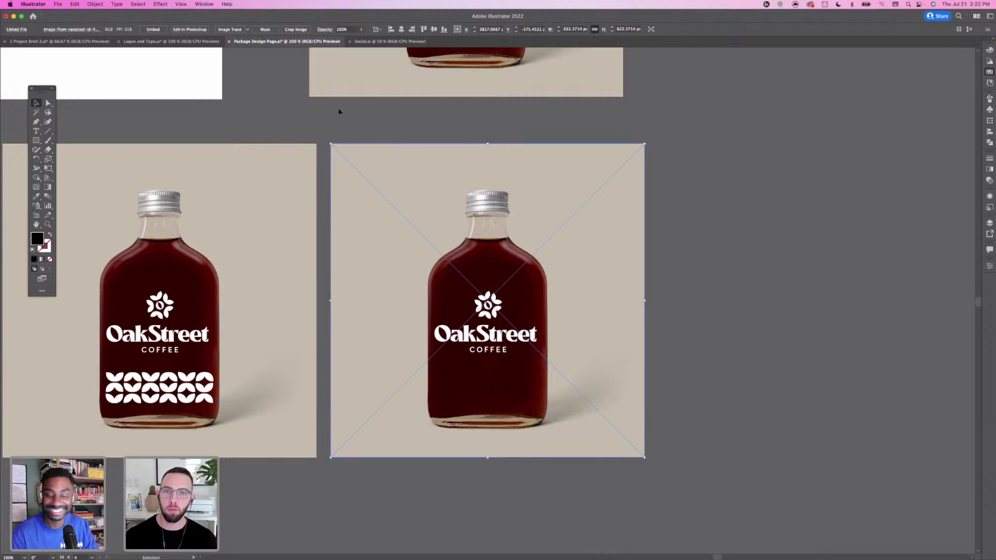
{"action": "left_click", "coordinate": [334, 125]}
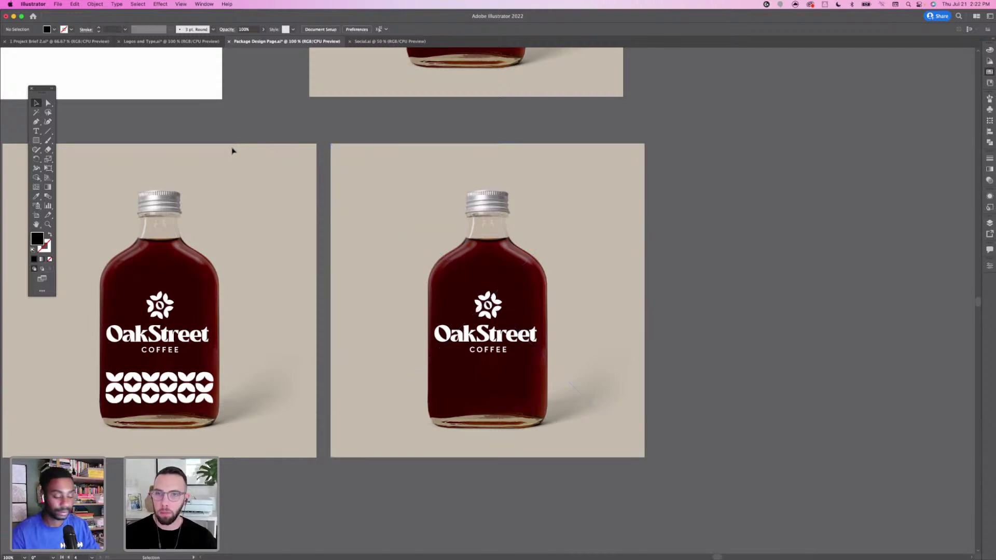
Select the stacked black leaf shape and the black drop beside the packaging sketches for copying
{"action": "left_click_drag", "start_coordinate": [272, 262], "coordinate": [307, 258]}
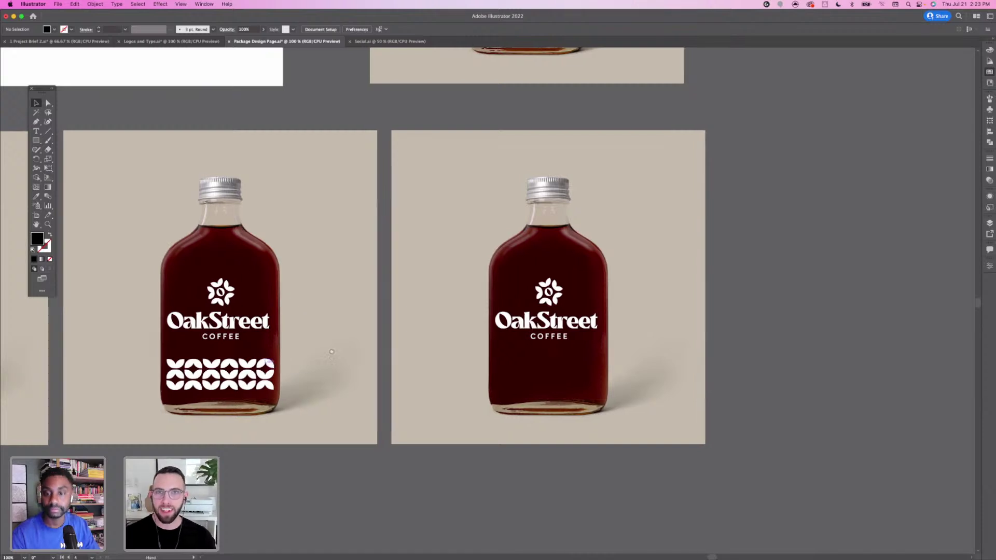
{"action": "left_click_drag", "start_coordinate": [267, 363], "coordinate": [511, 247]}
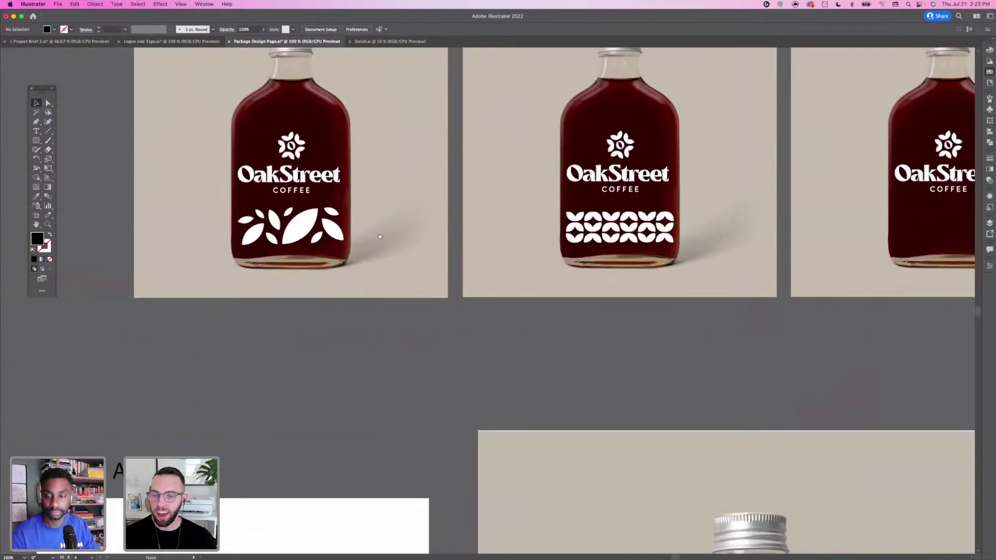
{"action": "left_click_drag", "start_coordinate": [347, 363], "coordinate": [459, 236]}
{"action": "left_click_drag", "start_coordinate": [257, 275], "coordinate": [400, 215]}
{"action": "left_click_drag", "start_coordinate": [203, 344], "coordinate": [334, 269]}
{"action": "mouse_move", "coordinate": [320, 339]}
{"action": "left_mouse_down"}
{"action": "mouse_move", "coordinate": [484, 242]}
{"action": "mouse_move", "coordinate": [486, 291]}
{"action": "mouse_move", "coordinate": [683, 279]}
{"action": "left_mouse_up"}
{"action": "left_click_drag", "start_coordinate": [369, 362], "coordinate": [462, 317]}
{"action": "left_click_drag", "start_coordinate": [89, 320], "coordinate": [270, 327]}
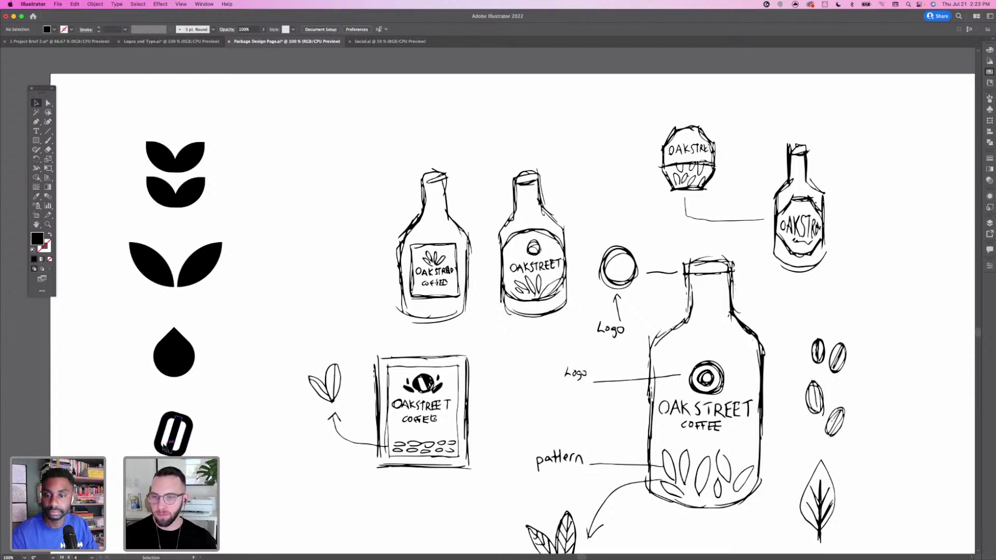
{"action": "left_click", "coordinate": [171, 436]}
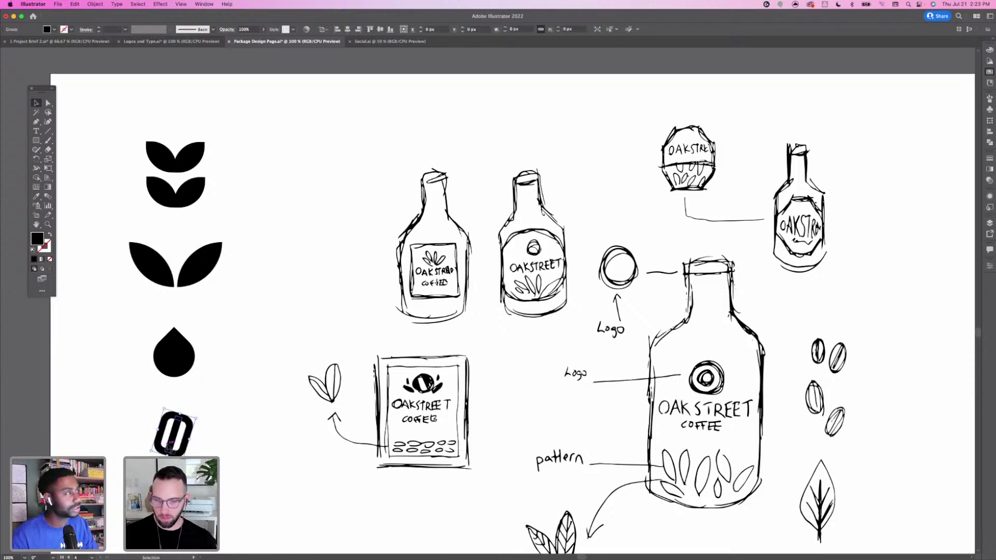
{"action": "left_click", "coordinate": [176, 370]}
{"action": "left_click_drag", "start_coordinate": [96, 147], "coordinate": [200, 205]}
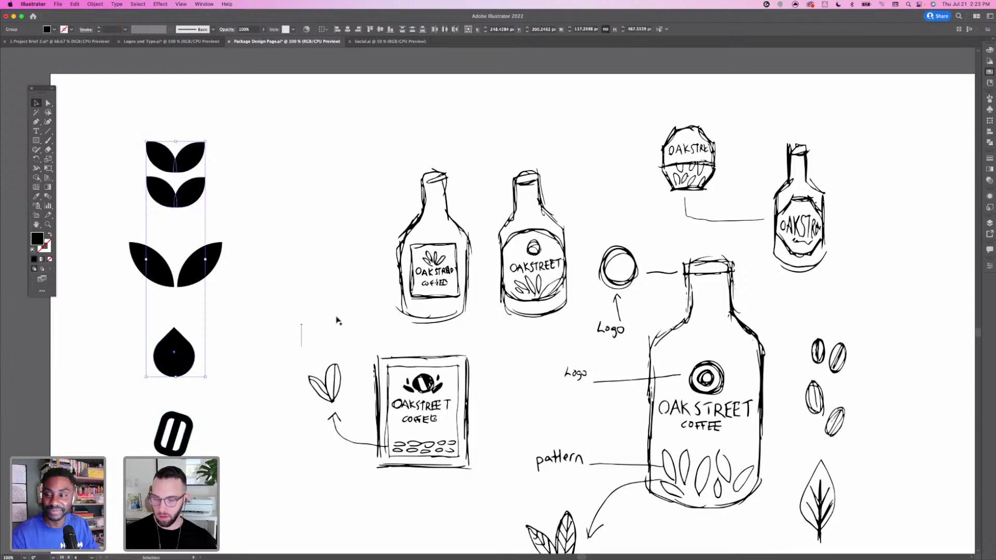
Lock the third bottle mockup image and paste the leaf stack and drop over it
{"action": "scroll", "coordinate": [656, 319], "scroll_direction": "right", "scroll_amount": 10}
{"action": "scroll", "coordinate": [656, 318], "scroll_direction": "up", "scroll_amount": 3}
{"action": "scroll", "coordinate": [656, 318], "scroll_direction": "right", "scroll_amount": 15}
{"action": "scroll", "coordinate": [655, 319], "scroll_direction": "up", "scroll_amount": 6}
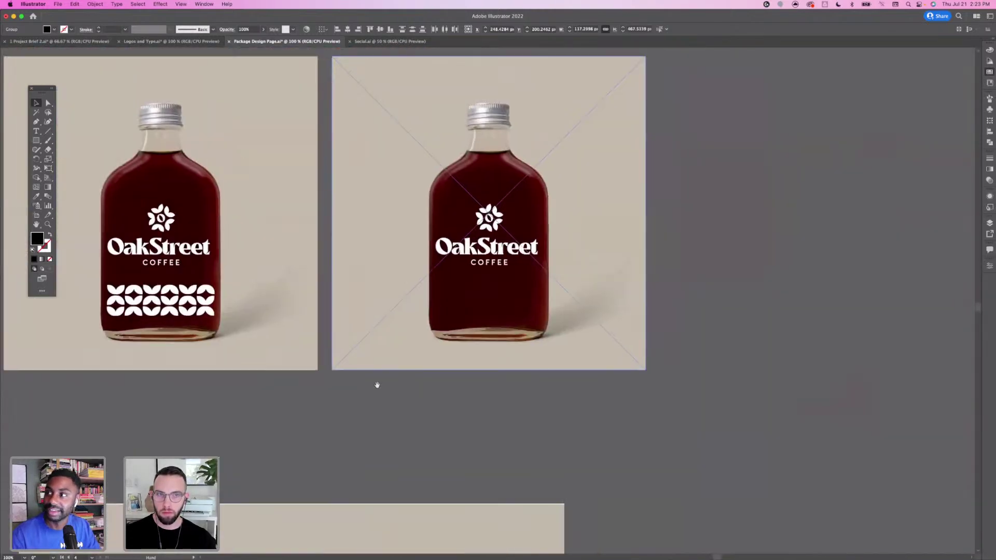
{"action": "left_click", "coordinate": [468, 346]}
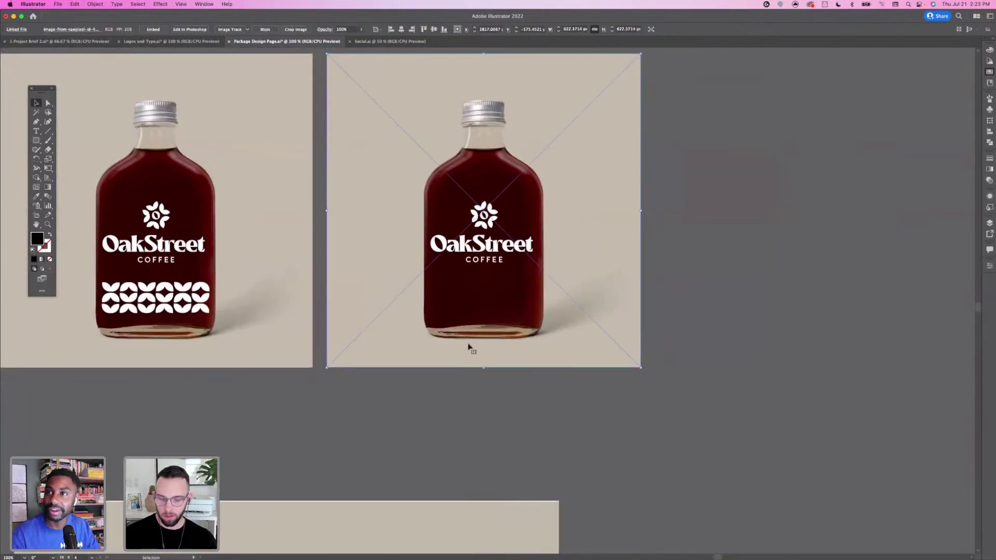
{"action": "key", "text": "super+2"}
{"action": "key", "text": "super+equal"}
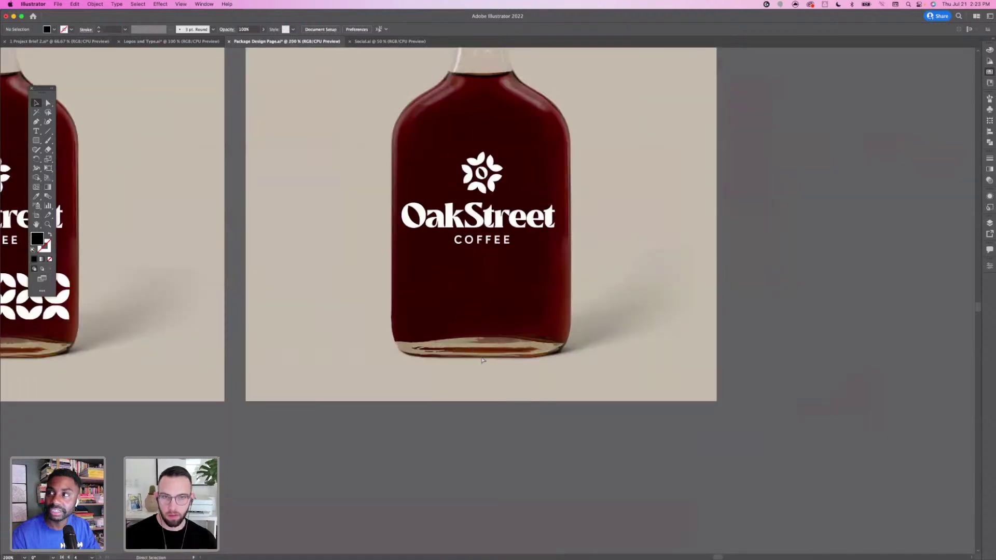
{"action": "key", "text": "super+alt+3"}
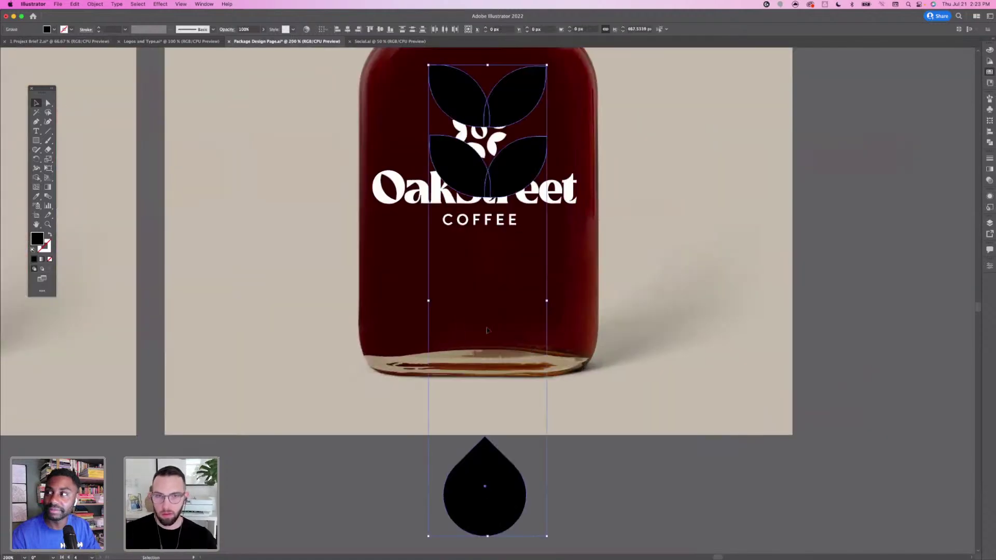
Scale the leaf stack to about 30 × 34 px near the bottle's lower left edge and match its fill to the white logo
{"action": "left_click", "coordinate": [218, 261]}
{"action": "left_click", "coordinate": [518, 156]}
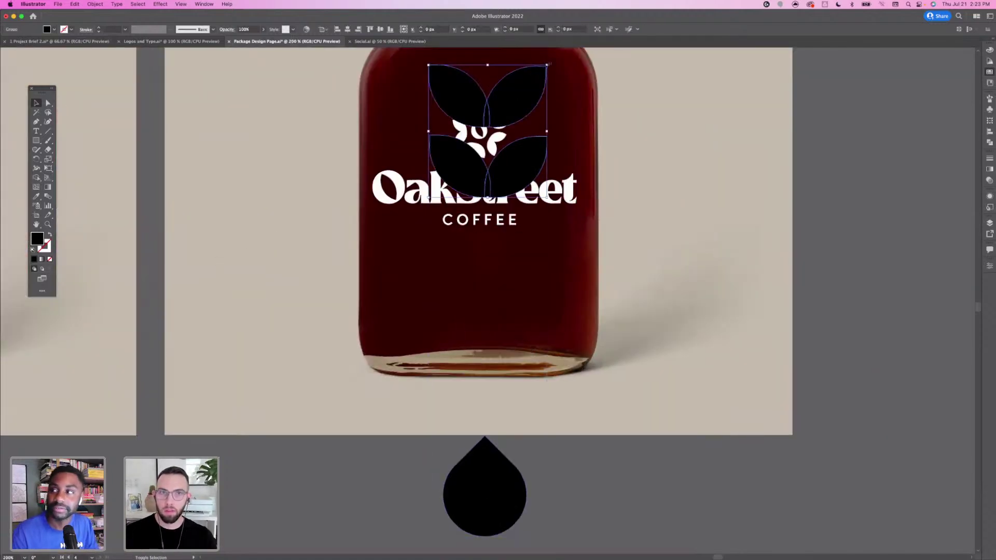
{"action": "left_click_drag", "start_coordinate": [548, 64], "coordinate": [401, 305]}
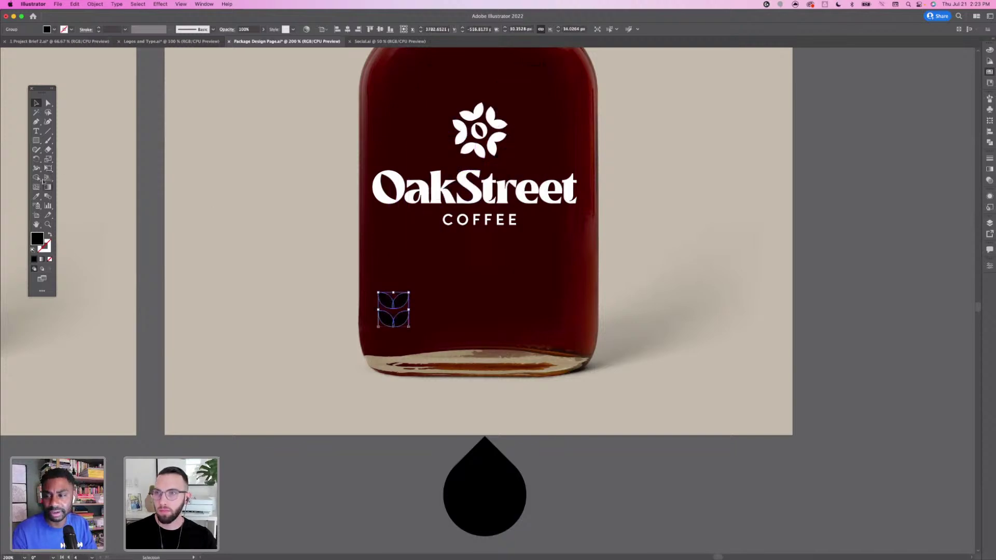
{"action": "left_click", "coordinate": [37, 196]}
{"action": "left_click", "coordinate": [374, 186]}
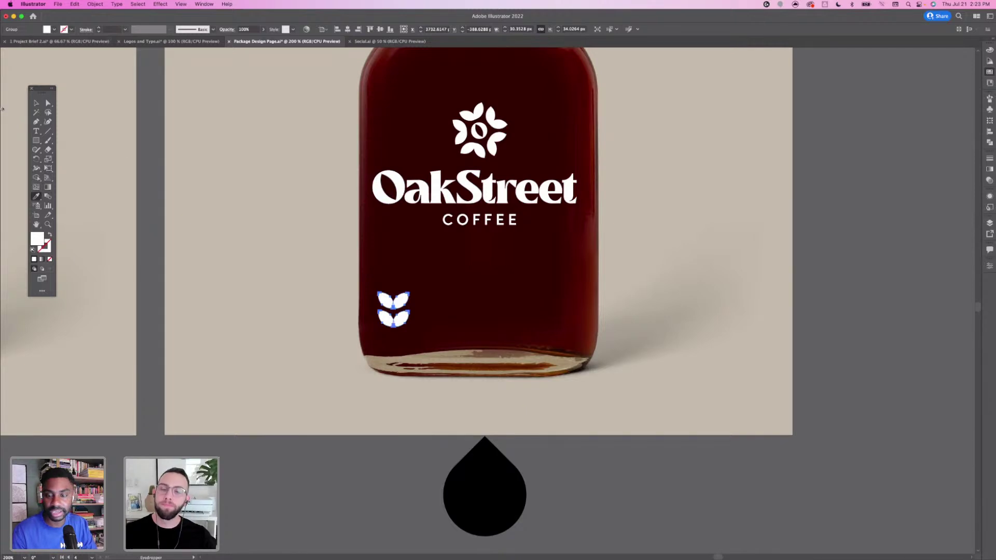
Shrink the drop, place it just right of the leaf stack and match its fill to the white logo
{"action": "left_click", "coordinate": [35, 103]}
{"action": "left_click_drag", "start_coordinate": [470, 477], "coordinate": [446, 292]}
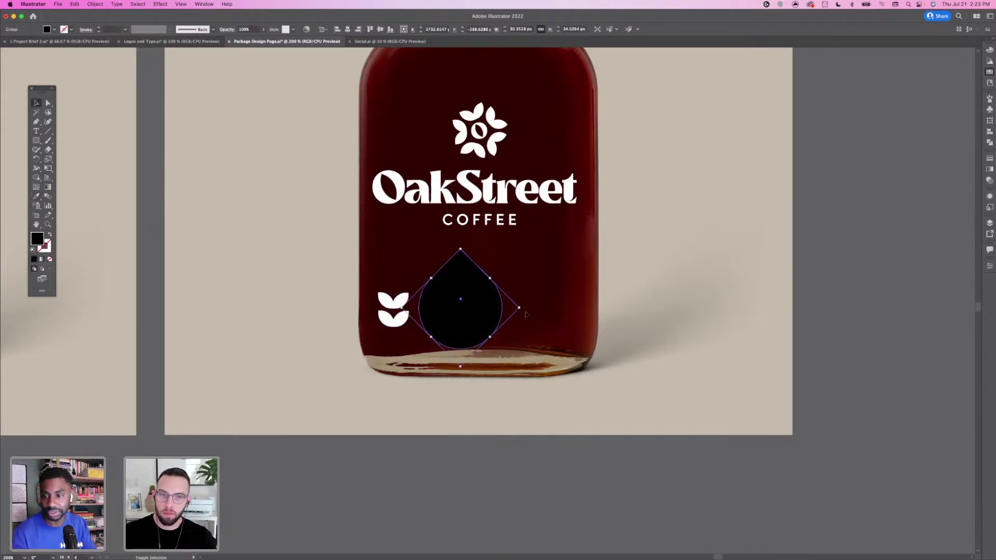
{"action": "left_click_drag", "start_coordinate": [520, 308], "coordinate": [423, 310]}
{"action": "left_click", "coordinate": [456, 287]}
{"action": "left_click_drag", "start_coordinate": [424, 310], "coordinate": [425, 311]}
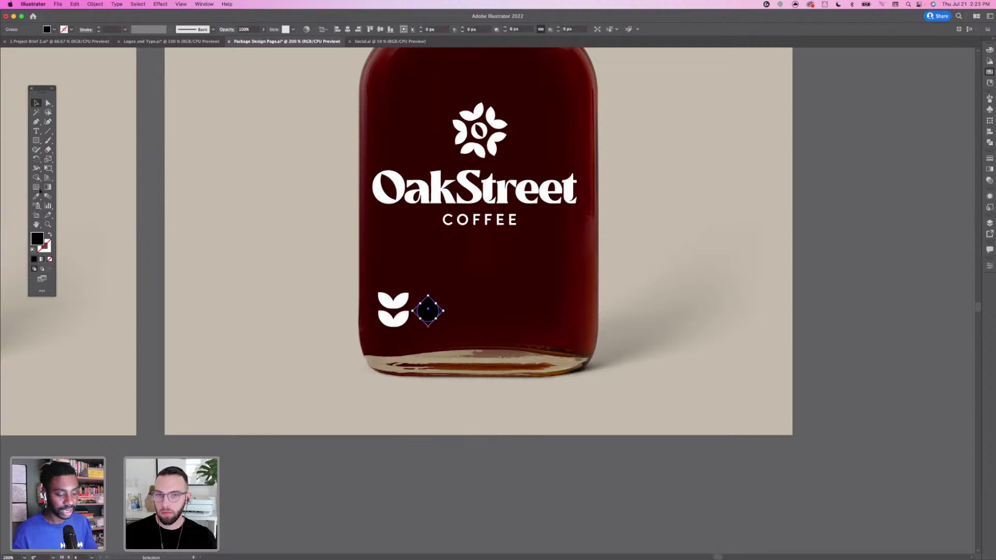
{"action": "left_click", "coordinate": [36, 196]}
{"action": "left_click", "coordinate": [463, 192]}
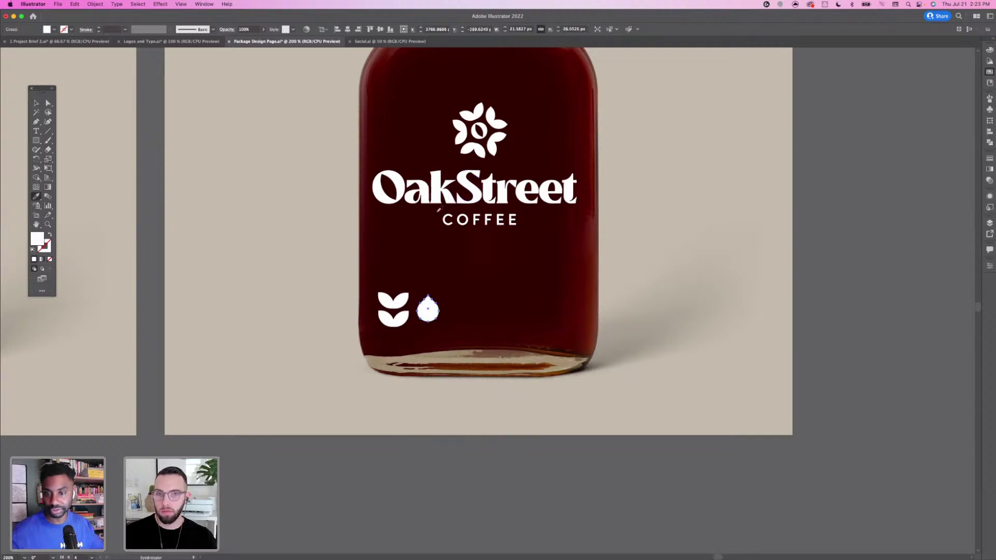
{"action": "left_click", "coordinate": [36, 103]}
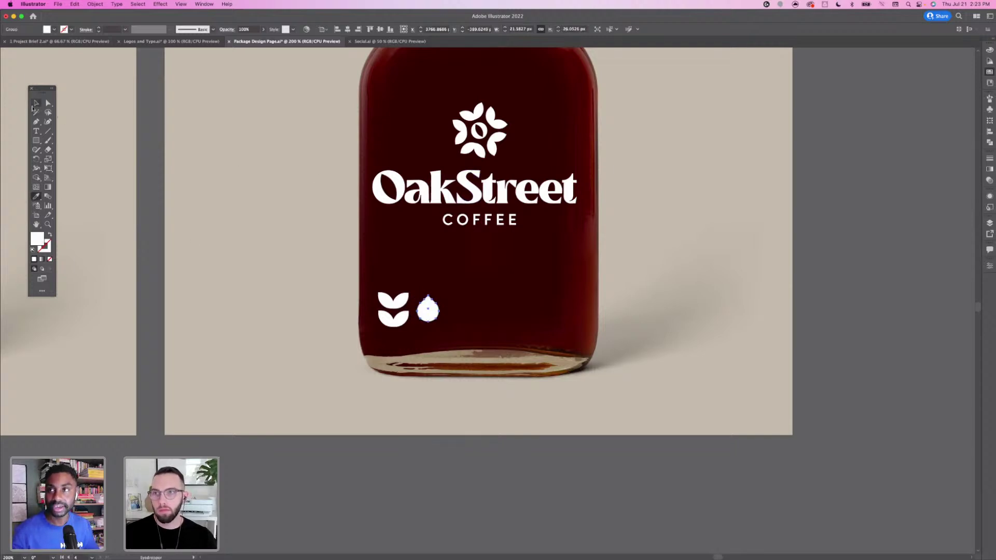
Duplicate the leaf-and-drop pair twice across the bottle at equal spacing to form a row of three pairs
{"action": "left_click", "coordinate": [468, 285]}
{"action": "key", "text": "super+equal"}
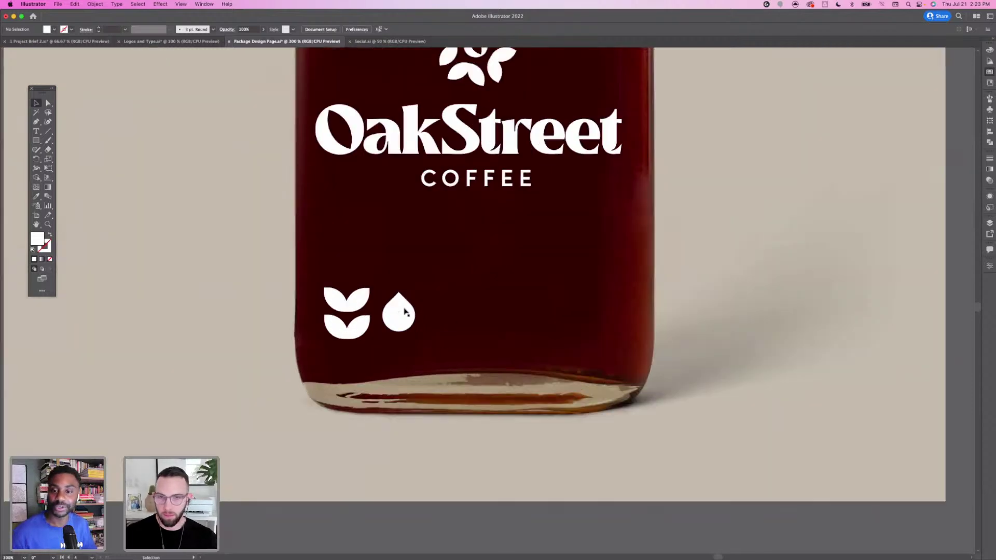
{"action": "left_click_drag", "start_coordinate": [405, 313], "coordinate": [422, 335]}
{"action": "left_click", "coordinate": [304, 284]}
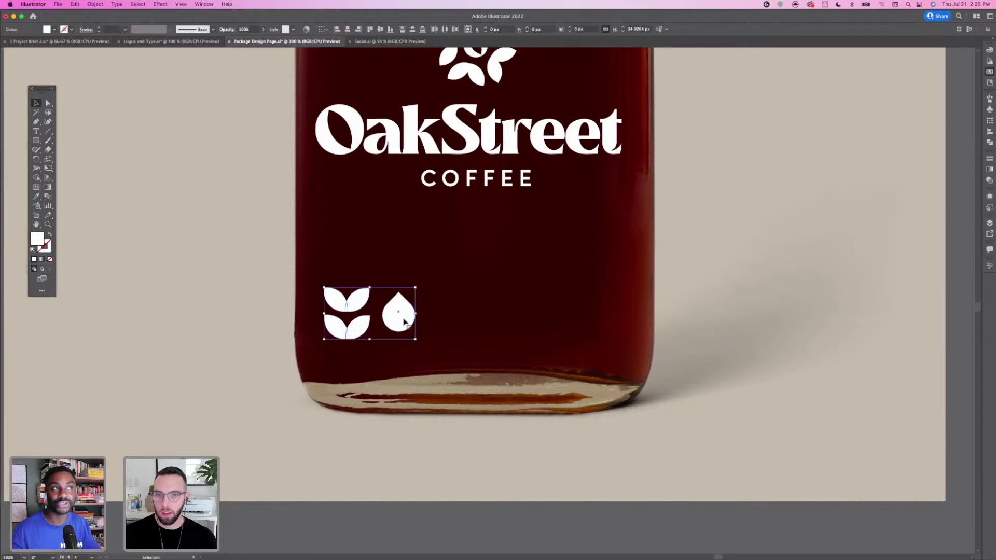
{"action": "left_click_drag", "start_coordinate": [335, 325], "coordinate": [436, 325]}
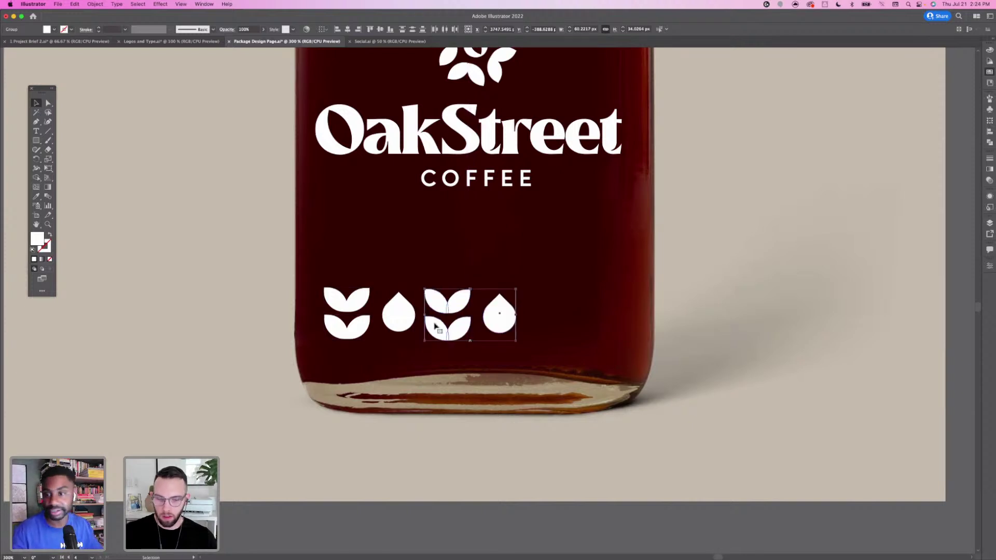
{"action": "key", "text": "super+d"}
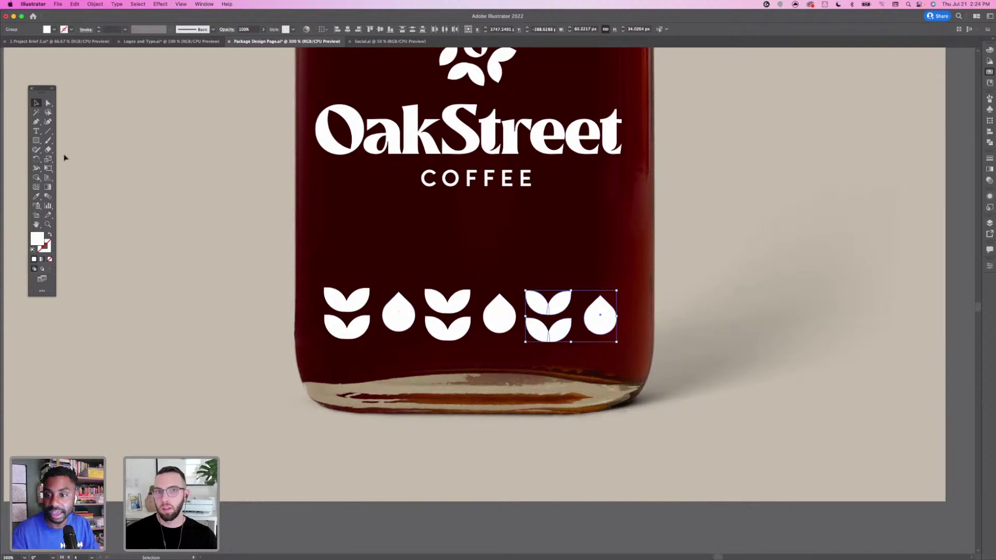
{"action": "left_click", "coordinate": [198, 220]}
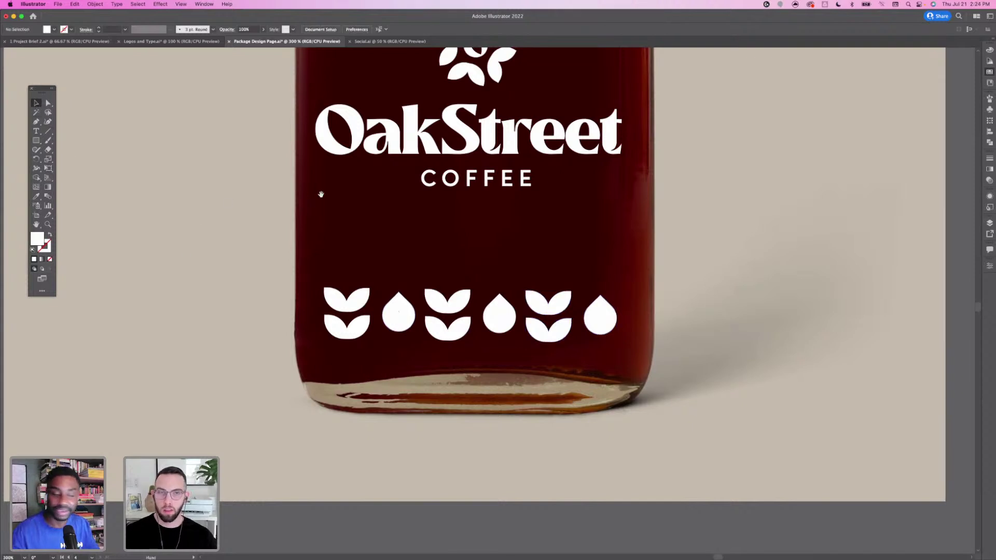
Add a smaller copy of the drop centred above each of the three leaf stacks
{"action": "left_click_drag", "start_coordinate": [321, 194], "coordinate": [297, 274]}
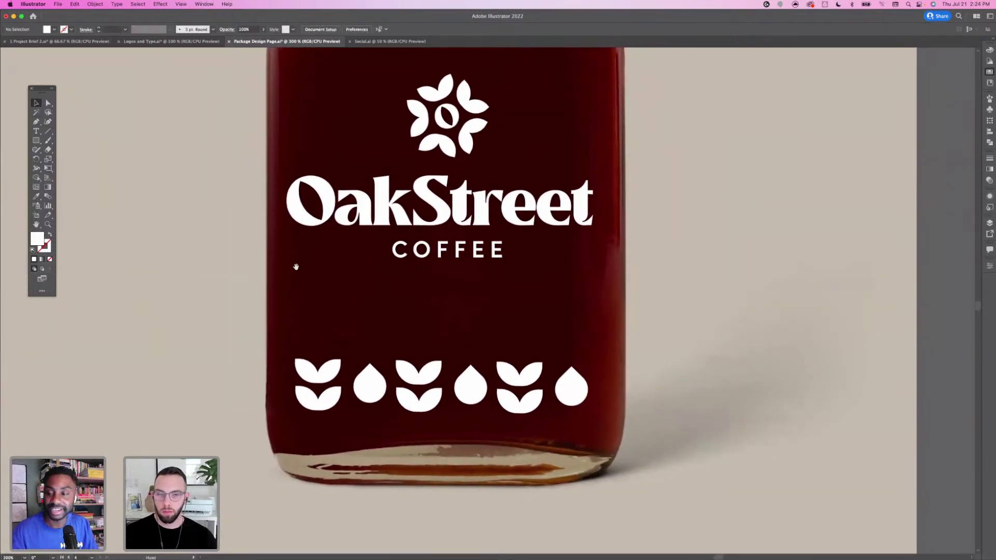
{"action": "key", "text": "super+minus"}
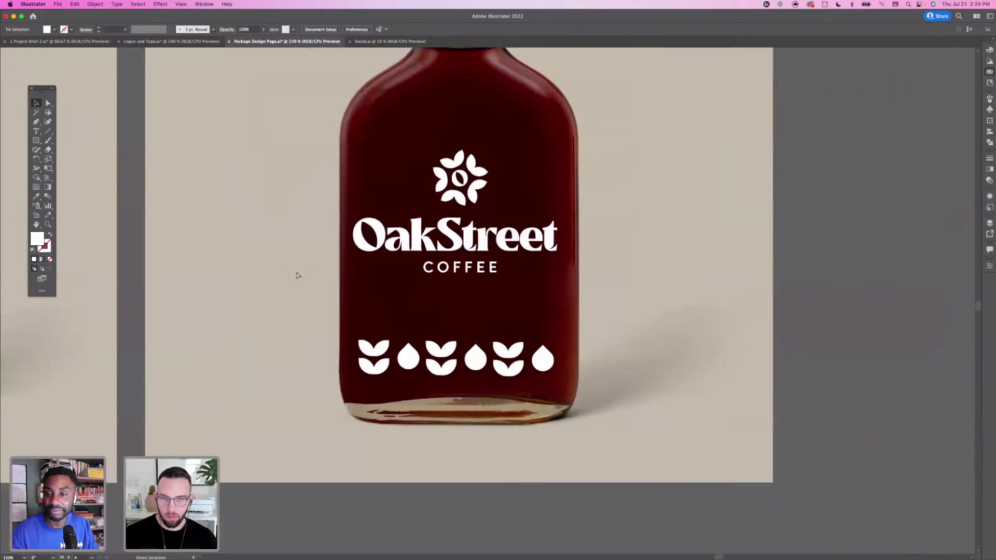
{"action": "key", "text": "super+minus"}
{"action": "left_click_drag", "start_coordinate": [297, 278], "coordinate": [266, 285]}
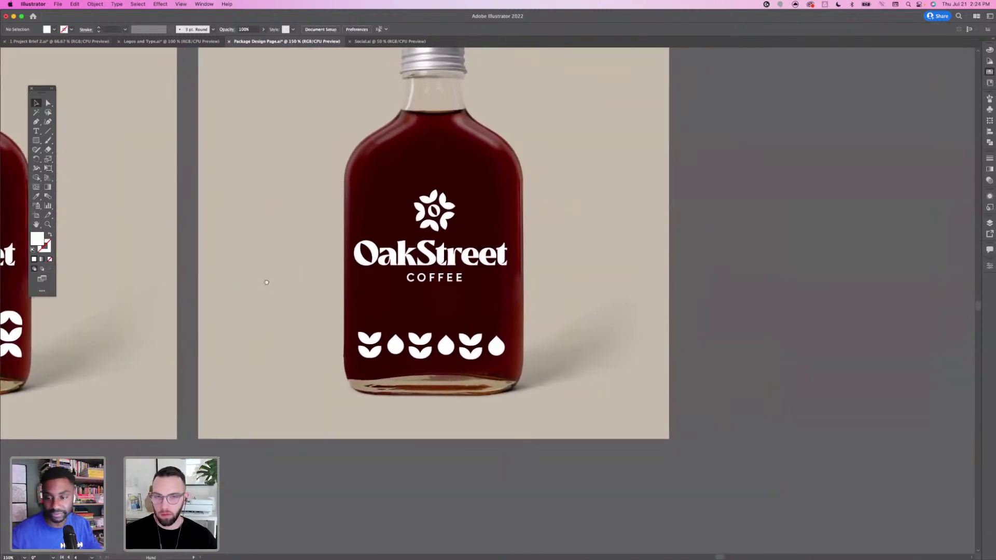
{"action": "scroll", "coordinate": [266, 285], "scroll_direction": "down", "scroll_amount": 2}
{"action": "left_click", "coordinate": [404, 329]}
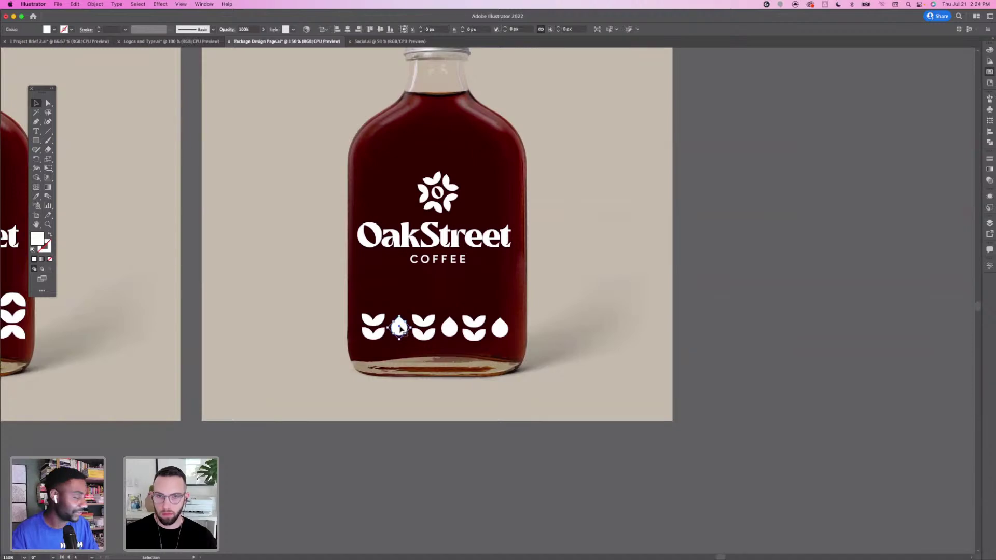
{"action": "key", "text": "super+plus"}
{"action": "key", "text": "super+plus"}
{"action": "key", "text": "super+plus"}
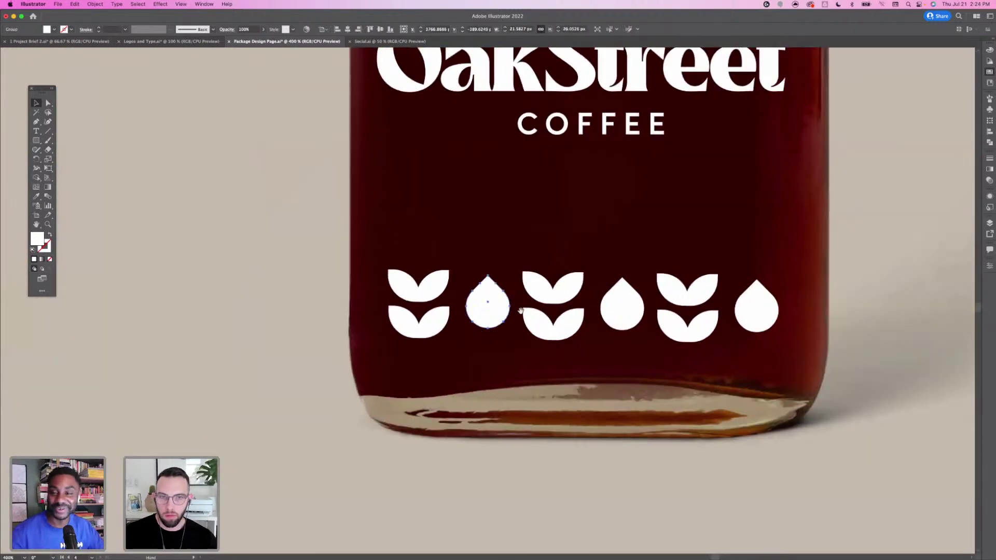
{"action": "left_click_drag", "start_coordinate": [524, 310], "coordinate": [352, 266]}
{"action": "left_click", "coordinate": [514, 279]}
{"action": "left_click_drag", "start_coordinate": [488, 265], "coordinate": [623, 262]}
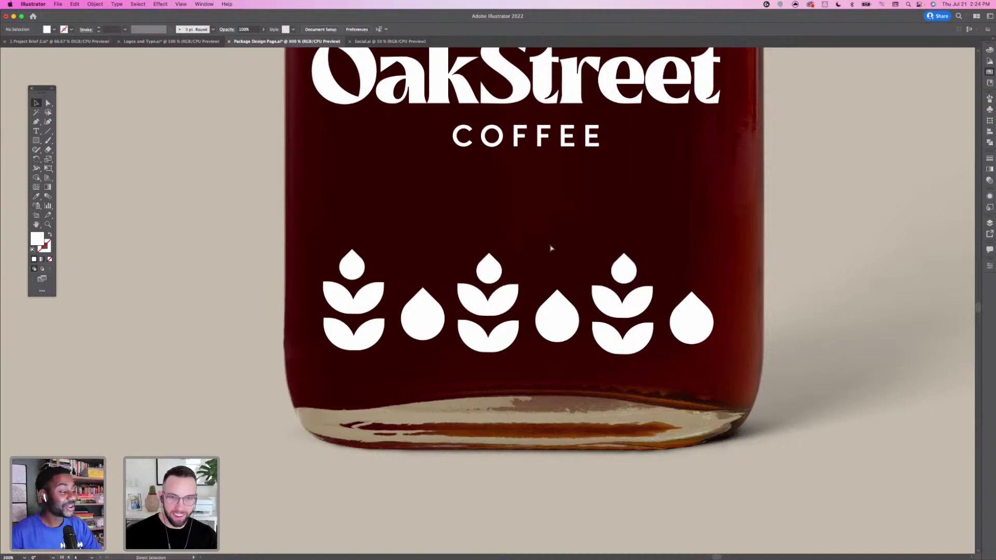
Copy a single leaf pair from the first leaf stack and position it centred above the first large drop
{"action": "key", "text": "super+minus"}
{"action": "left_click_drag", "start_coordinate": [359, 298], "coordinate": [455, 327]}
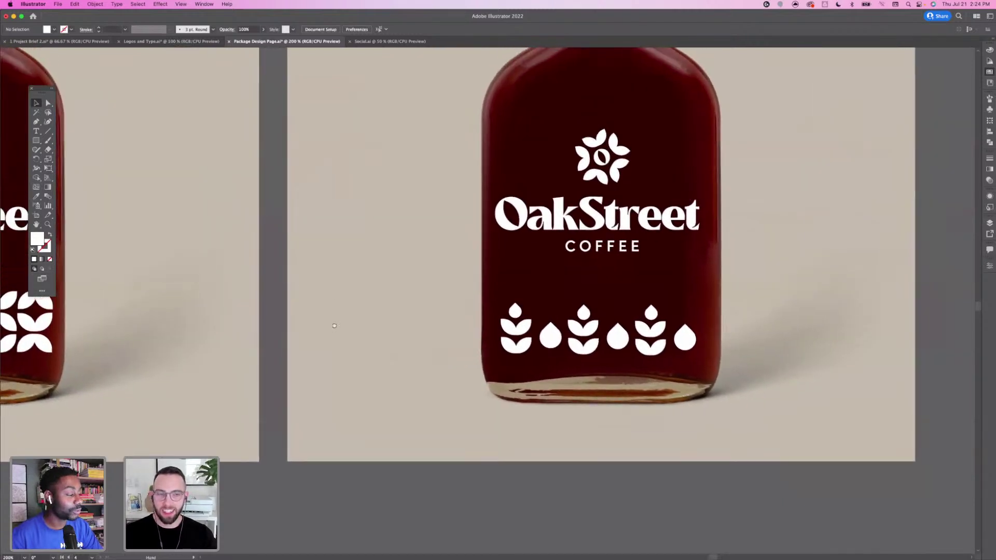
{"action": "scroll", "coordinate": [335, 326], "scroll_direction": "up", "scroll_amount": 2}
{"action": "scroll", "coordinate": [327, 316], "scroll_direction": "right", "scroll_amount": 2}
{"action": "scroll", "coordinate": [306, 326], "scroll_direction": "up", "scroll_amount": 3}
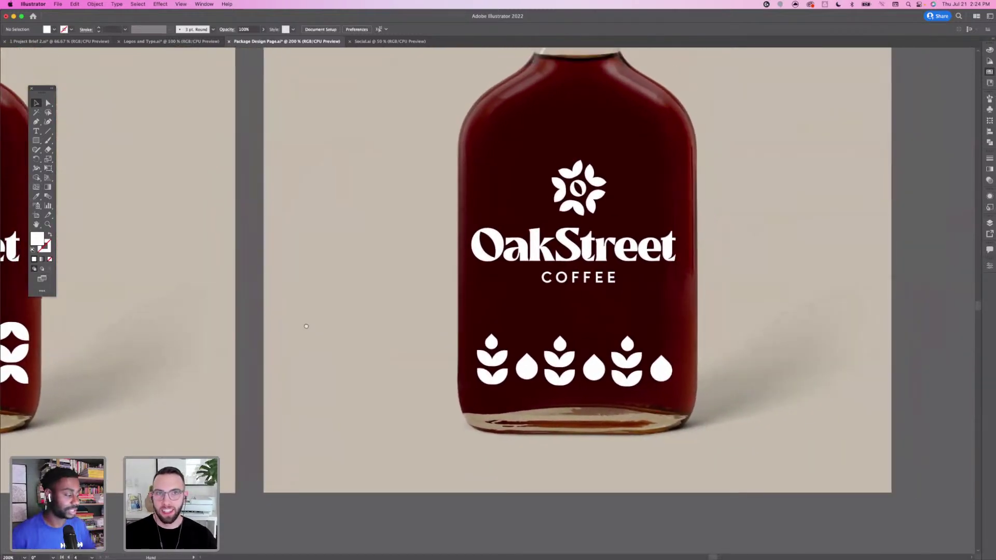
{"action": "left_click_drag", "start_coordinate": [306, 326], "coordinate": [283, 317]}
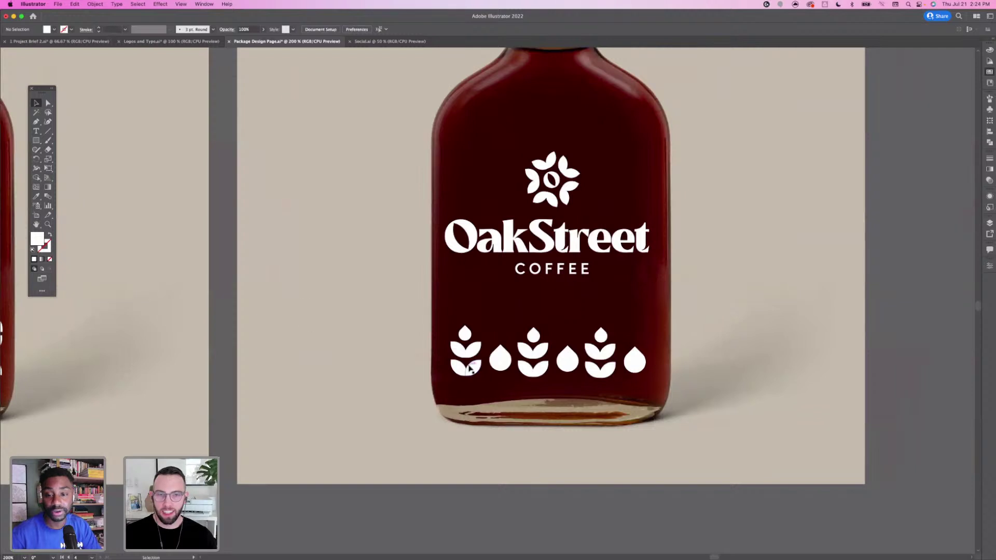
{"action": "left_click", "coordinate": [528, 352]}
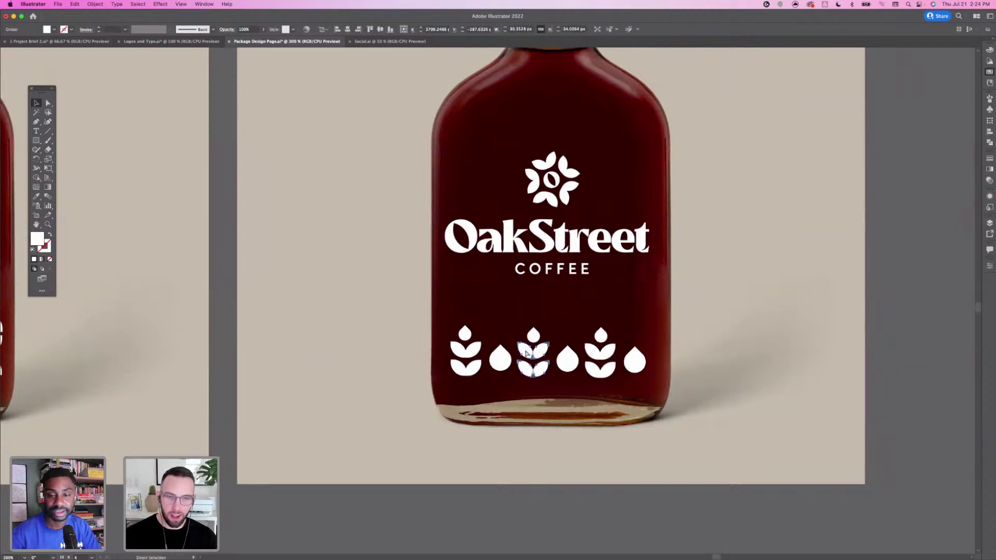
{"action": "key", "text": "super+equal"}
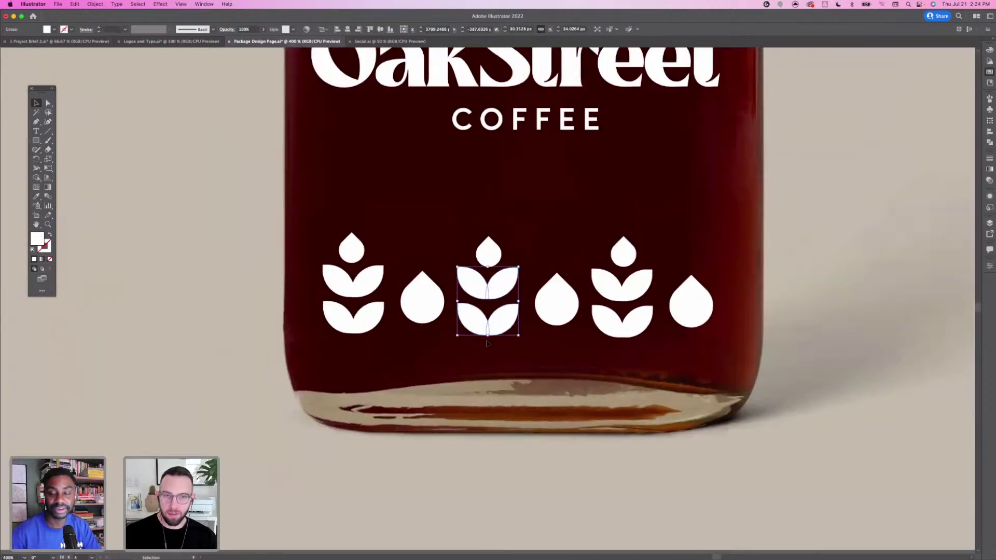
{"action": "left_click", "coordinate": [366, 294]}
{"action": "key", "text": "super+equal"}
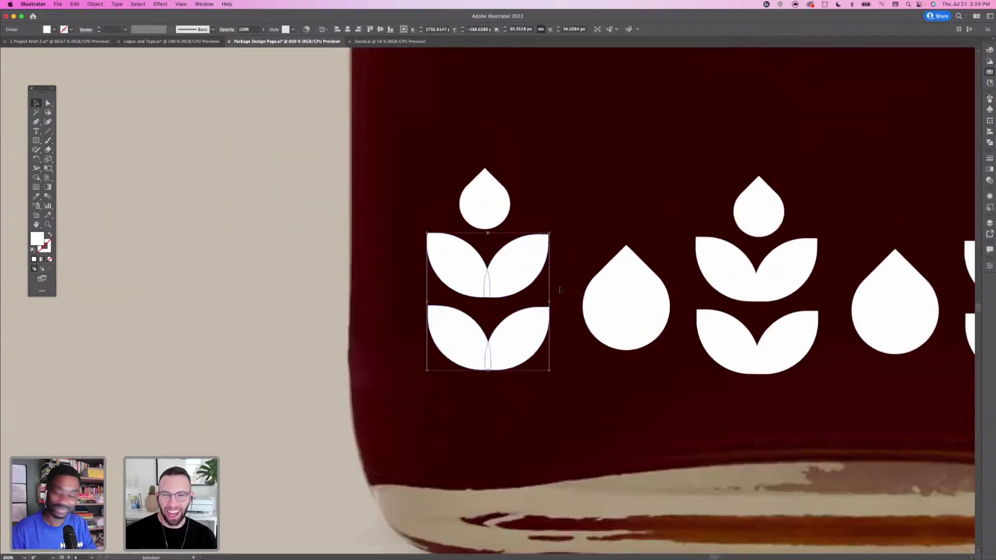
{"action": "scroll", "coordinate": [399, 296], "scroll_direction": "right", "scroll_amount": 3}
{"action": "double_click", "coordinate": [356, 290]}
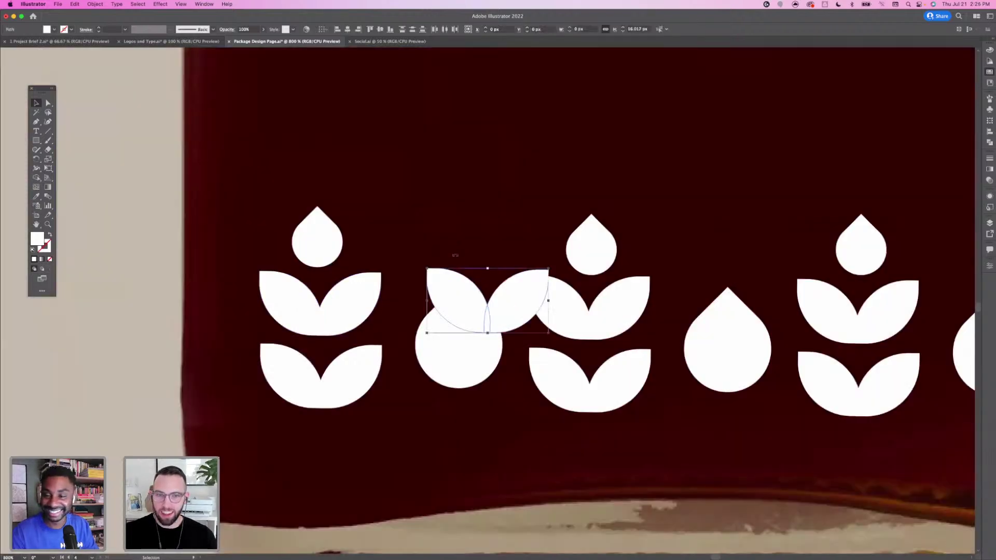
{"action": "left_click_drag", "start_coordinate": [515, 306], "coordinate": [486, 238]}
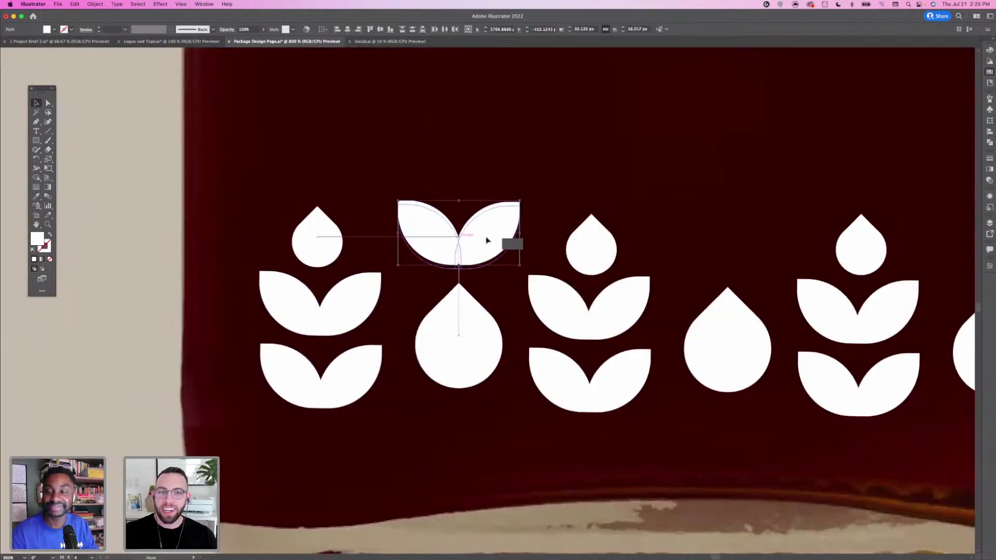
Align the leaf pair above the first large drop and try a second copy centred above the second large drop
{"action": "left_click_drag", "start_coordinate": [486, 236], "coordinate": [486, 238]}
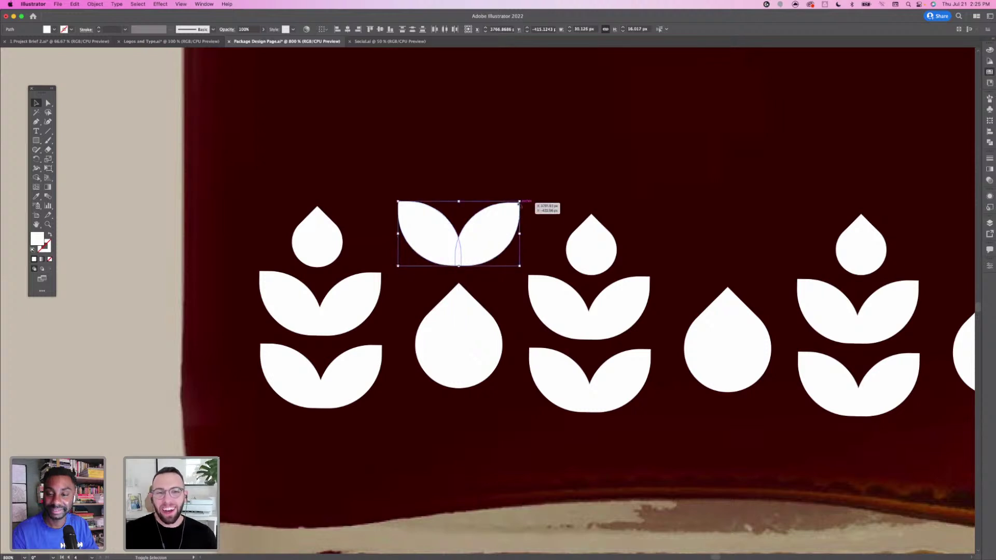
{"action": "key", "text": "super+v"}
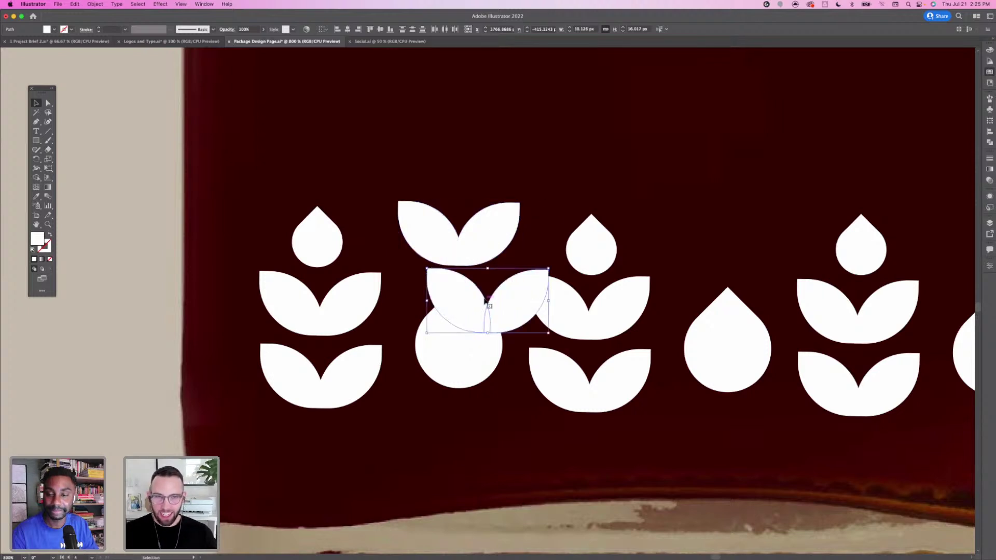
{"action": "left_click_drag", "start_coordinate": [488, 303], "coordinate": [727, 237]}
{"action": "left_click_drag", "start_coordinate": [817, 186], "coordinate": [641, 180]}
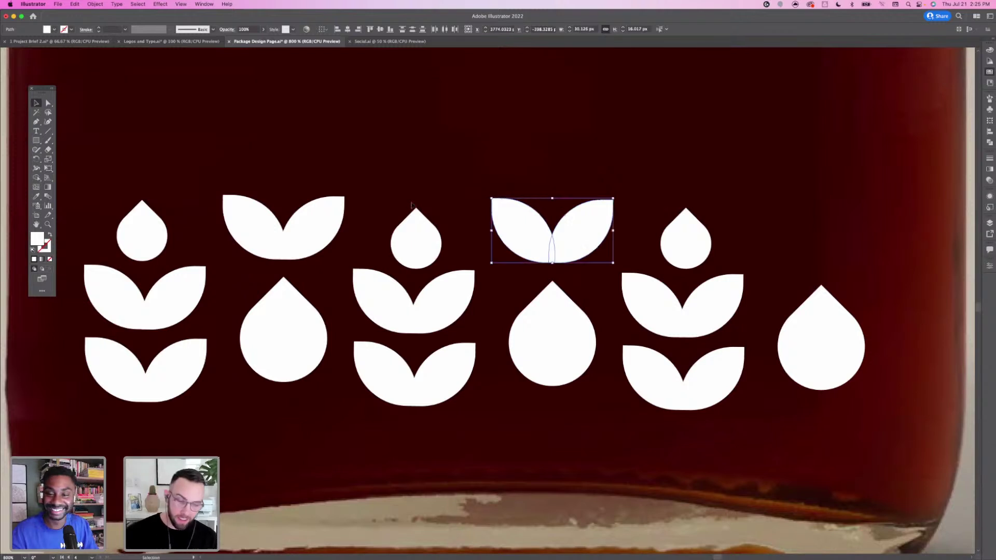
Delete the leaf pairs above the large drops, keeping only the leaf stacks, small drops and large drops
{"action": "key", "text": "super+minus"}
{"action": "key", "text": "super+minus"}
{"action": "left_click_drag", "start_coordinate": [225, 321], "coordinate": [352, 331]}
{"action": "key", "text": "Delete"}
{"action": "left_click_drag", "start_coordinate": [503, 302], "coordinate": [508, 303]}
{"action": "key", "text": "Delete"}
{"action": "left_click", "coordinate": [472, 307]}
{"action": "key", "text": "Delete"}
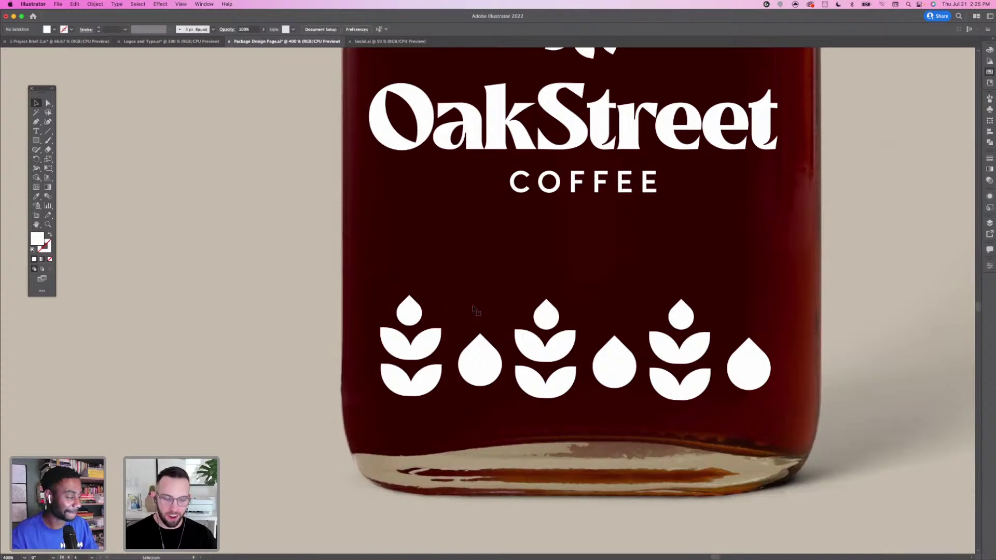
Compare the leaf, geometric and plant patterns across the three bottle mockups at different zoom levels
{"action": "key", "text": "super+minus"}
{"action": "left_click_drag", "start_coordinate": [295, 317], "coordinate": [417, 349]}
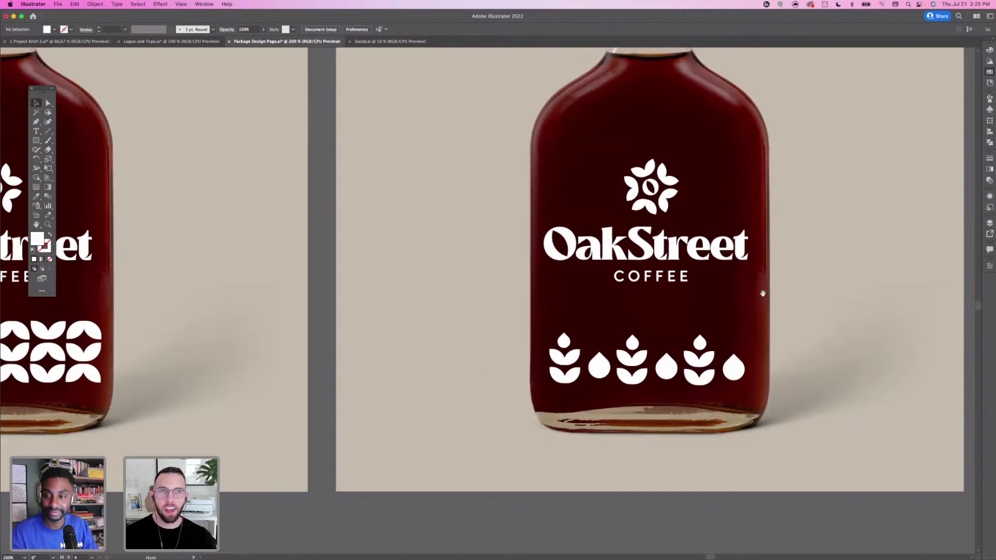
{"action": "left_click_drag", "start_coordinate": [762, 293], "coordinate": [678, 314]}
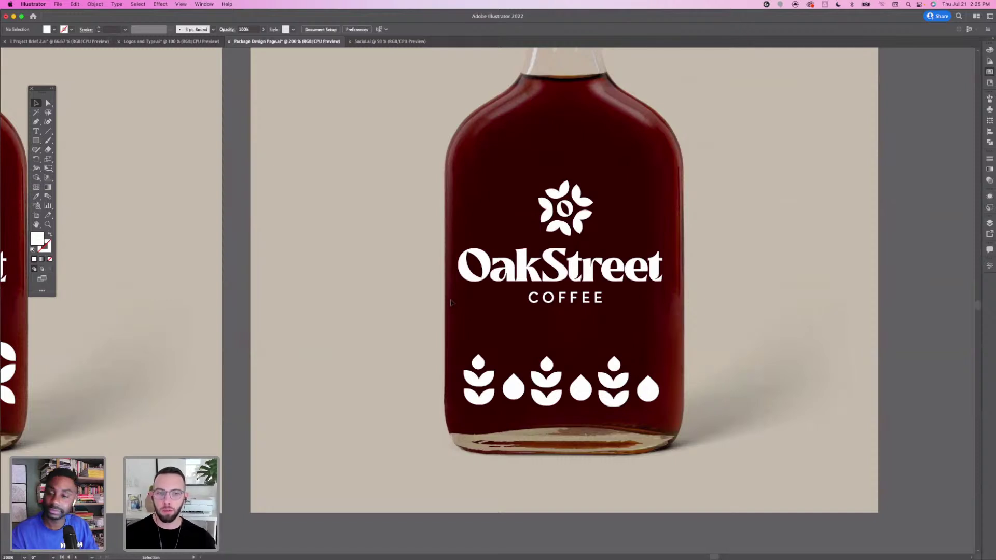
{"action": "left_click_drag", "start_coordinate": [252, 326], "coordinate": [459, 327]}
{"action": "left_click_drag", "start_coordinate": [326, 349], "coordinate": [389, 344]}
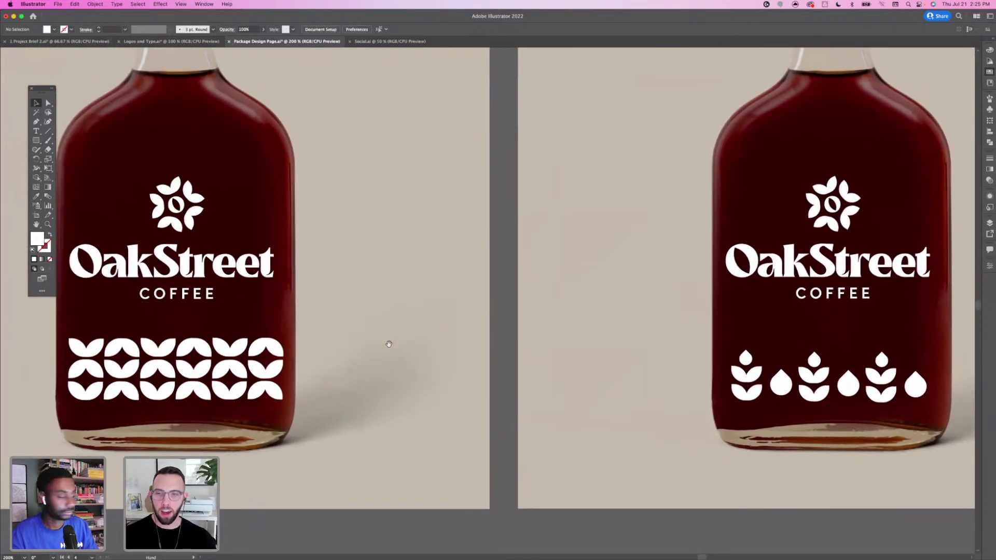
{"action": "left_click_drag", "start_coordinate": [270, 356], "coordinate": [359, 351]}
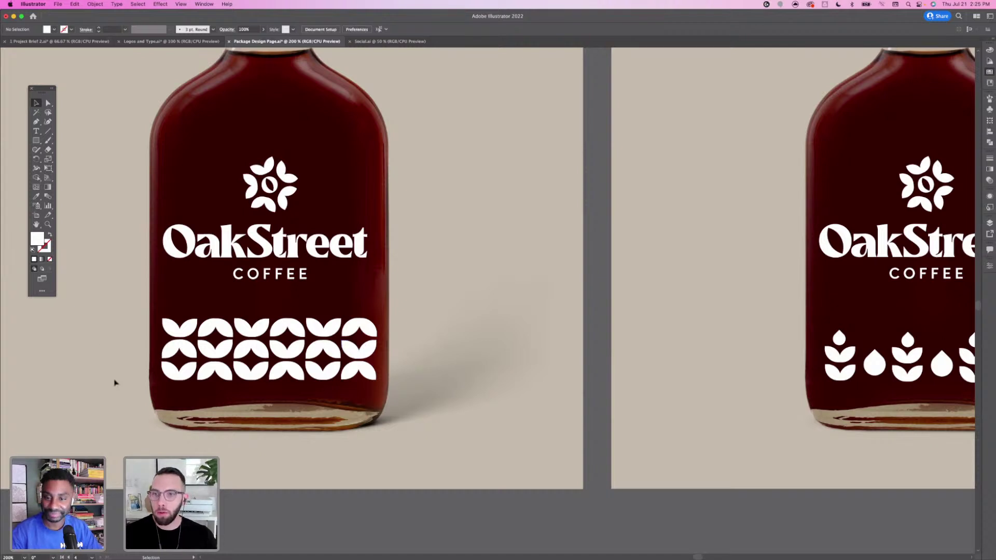
{"action": "left_click_drag", "start_coordinate": [113, 339], "coordinate": [198, 344]}
{"action": "left_click_drag", "start_coordinate": [283, 338], "coordinate": [290, 337]}
{"action": "left_click_drag", "start_coordinate": [231, 373], "coordinate": [438, 367]}
{"action": "left_click_drag", "start_coordinate": [195, 373], "coordinate": [352, 372]}
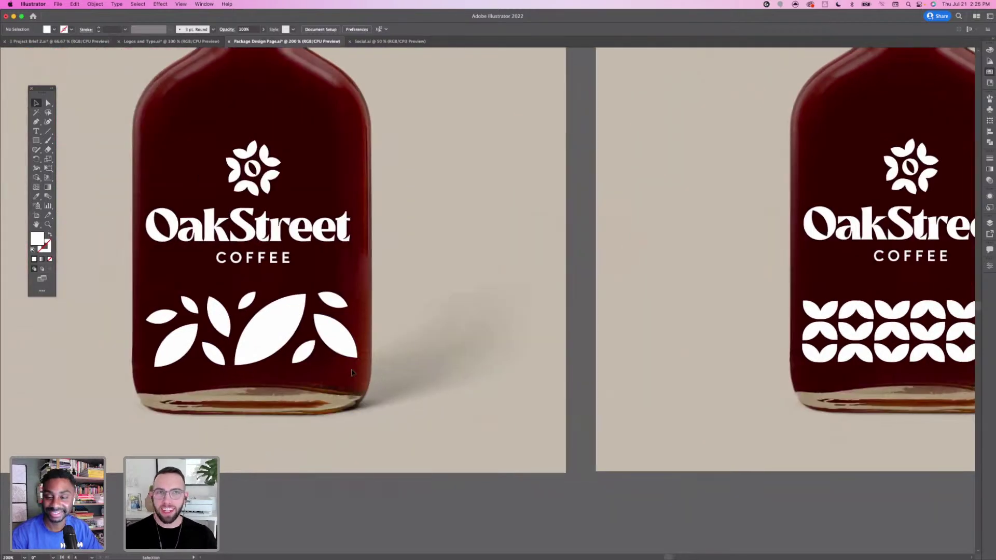
{"action": "left_click_drag", "start_coordinate": [529, 351], "coordinate": [369, 345]}
{"action": "scroll", "coordinate": [368, 345], "scroll_direction": "right", "scroll_amount": 10}
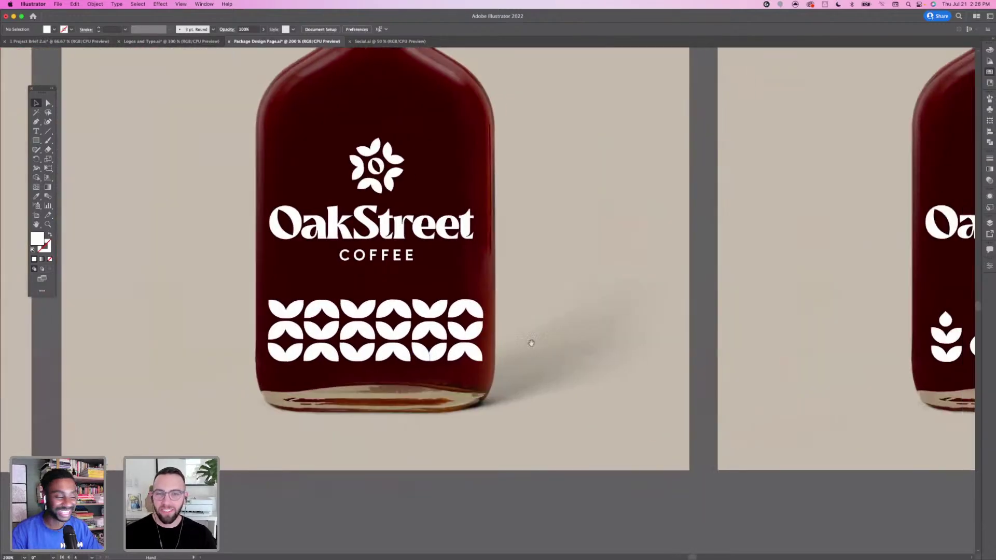
{"action": "scroll", "coordinate": [466, 340], "scroll_direction": "right", "scroll_amount": 10}
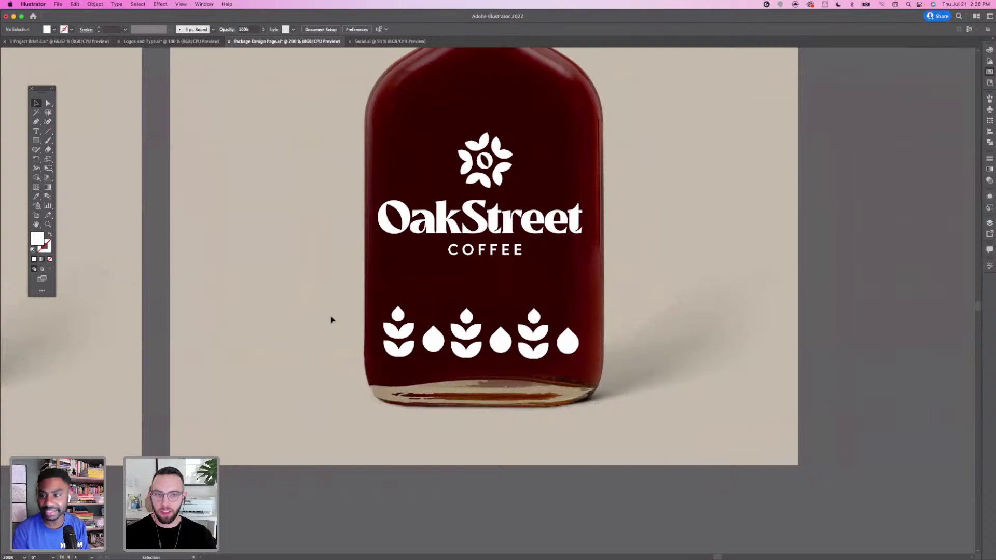
{"action": "key", "text": "super+minus"}
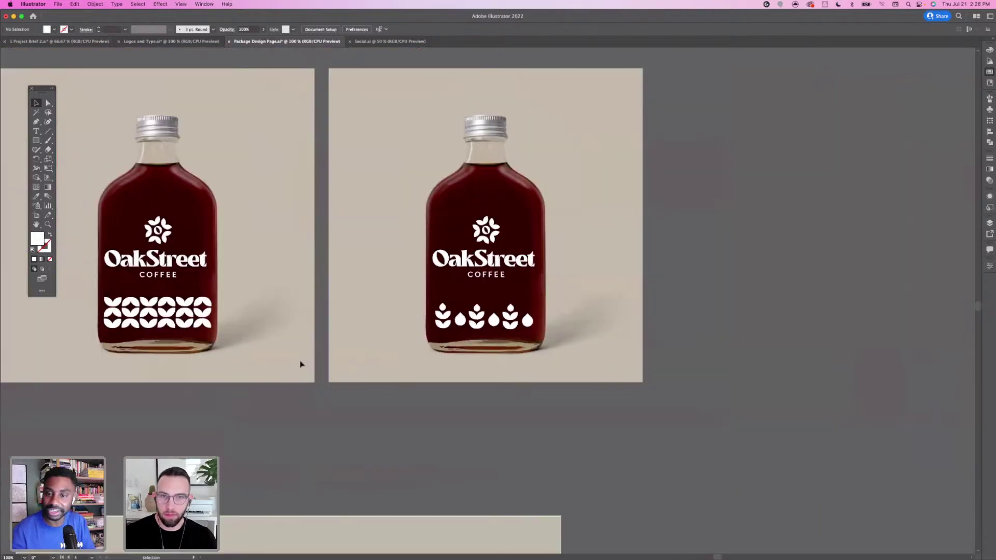
{"action": "scroll", "coordinate": [393, 373], "scroll_direction": "left", "scroll_amount": 10}
{"action": "scroll", "coordinate": [393, 373], "scroll_direction": "left", "scroll_amount": 6}
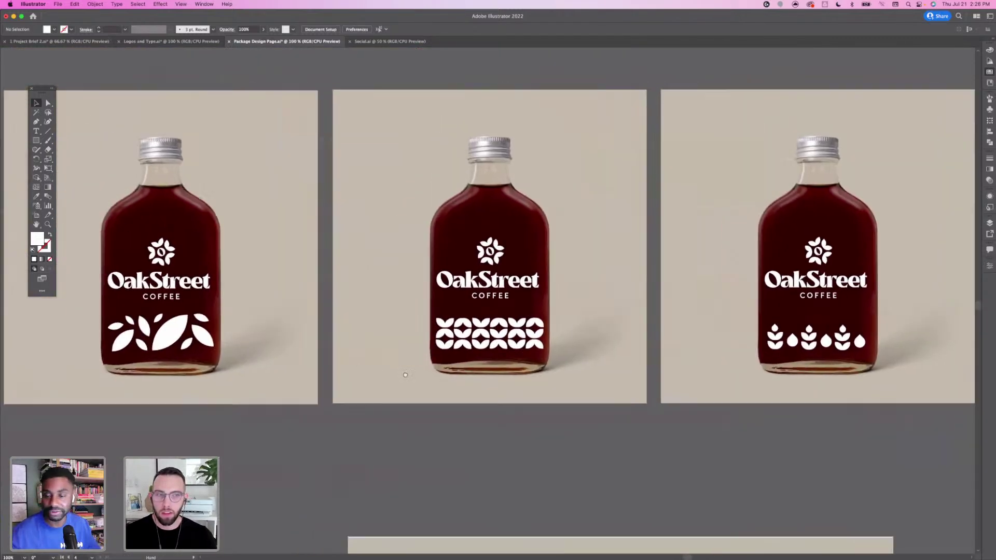
{"action": "scroll", "coordinate": [483, 328], "scroll_direction": "left", "scroll_amount": 15}
{"action": "scroll", "coordinate": [483, 328], "scroll_direction": "down", "scroll_amount": 10}
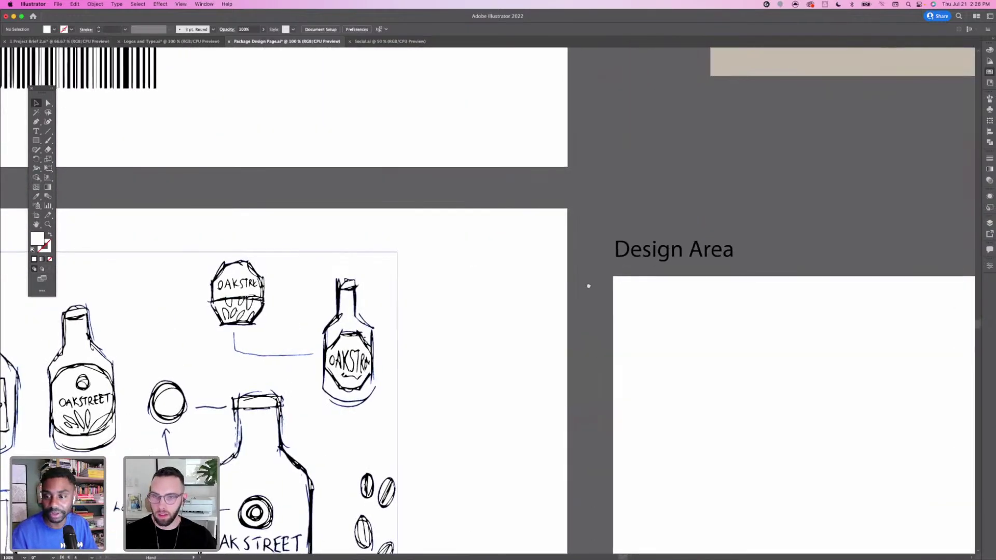
{"action": "scroll", "coordinate": [581, 285], "scroll_direction": "right", "scroll_amount": 15}
{"action": "scroll", "coordinate": [580, 285], "scroll_direction": "up", "scroll_amount": 5}
{"action": "scroll", "coordinate": [386, 319], "scroll_direction": "left", "scroll_amount": 5}
{"action": "scroll", "coordinate": [386, 318], "scroll_direction": "up", "scroll_amount": 1}
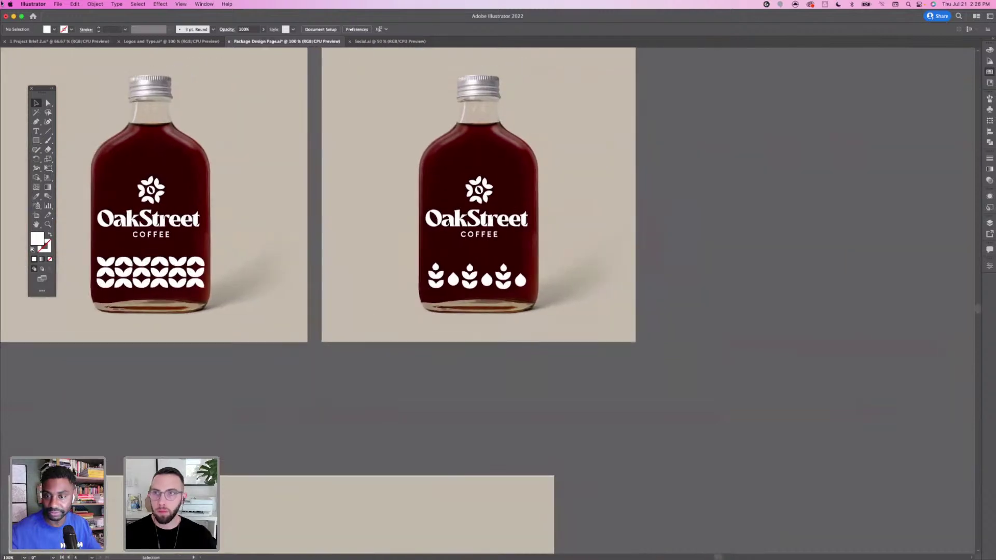
Unlock all locked objects in the document and clear the resulting selection
{"action": "left_click", "coordinate": [99, 3]}
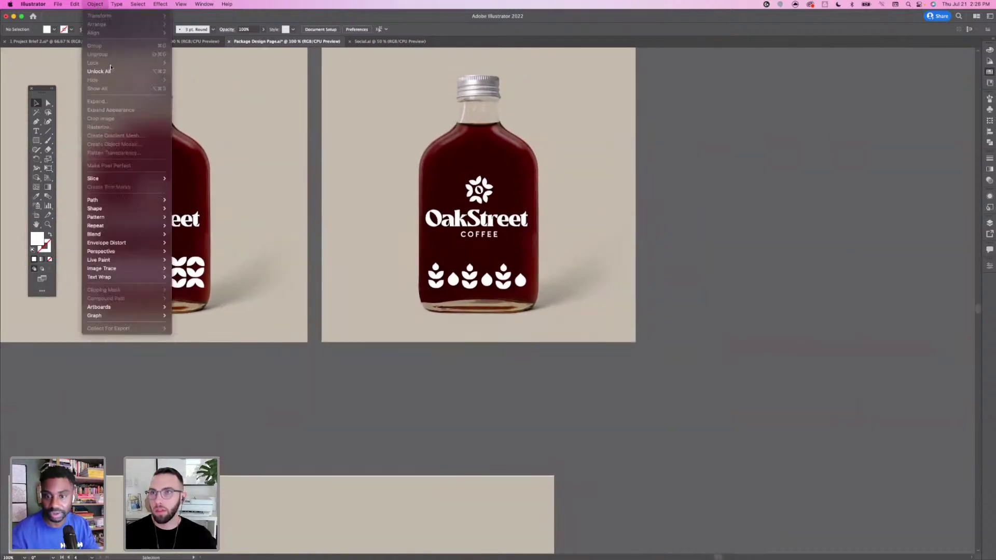
{"action": "left_click", "coordinate": [106, 71]}
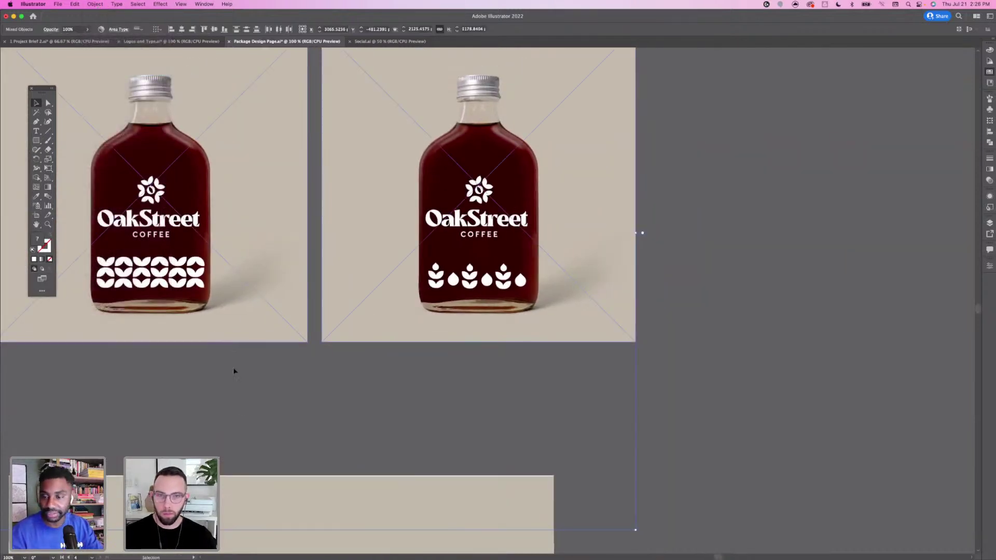
{"action": "left_click", "coordinate": [246, 412]}
{"action": "key", "text": "super+minus"}
{"action": "key", "text": "super+minus"}
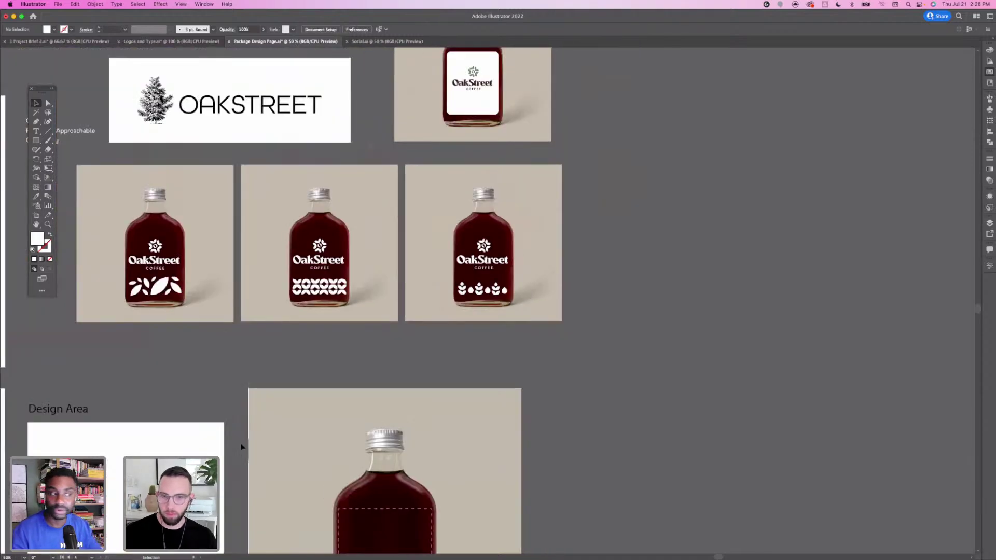
{"action": "mouse_move", "coordinate": [250, 447]}
{"action": "left_mouse_down"}
{"action": "mouse_move", "coordinate": [344, 389]}
{"action": "mouse_move", "coordinate": [276, 409]}
{"action": "mouse_move", "coordinate": [251, 453]}
{"action": "left_mouse_up"}
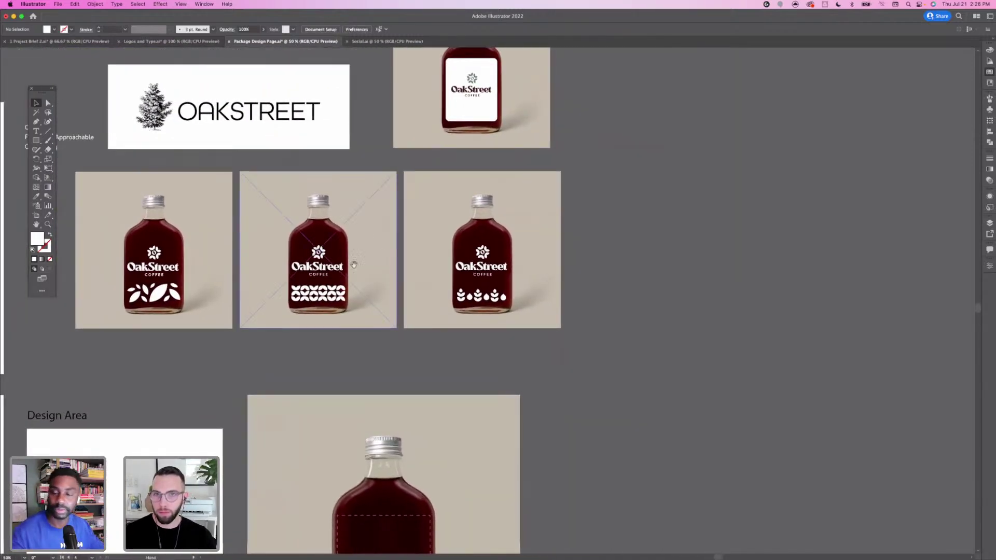
Duplicate the blank bottle image behind the white-label mockup and place the copy just right of it at the same height
{"action": "left_click_drag", "start_coordinate": [354, 265], "coordinate": [253, 371]}
{"action": "left_click", "coordinate": [436, 221]}
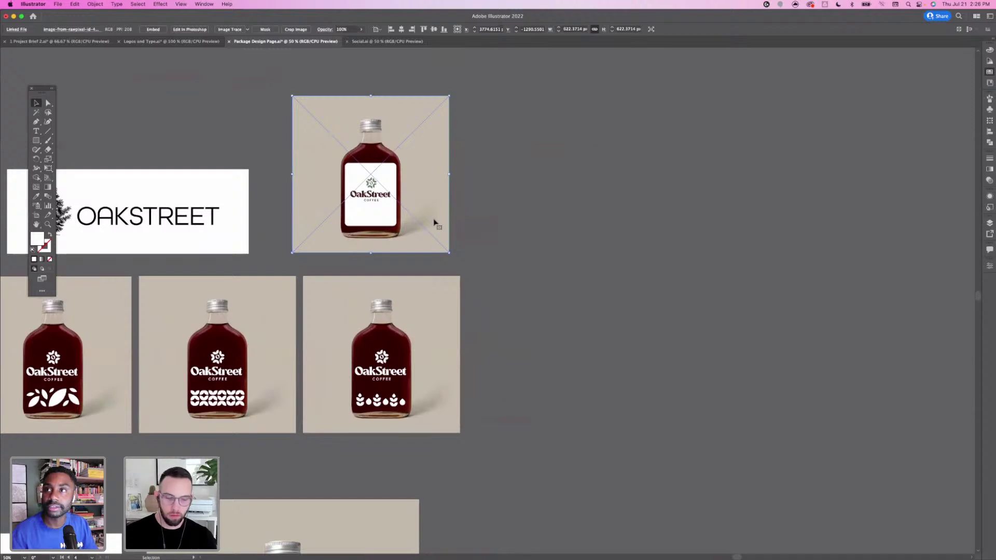
{"action": "key", "text": "super+equal"}
{"action": "key", "text": "super+equal"}
{"action": "left_click_drag", "start_coordinate": [593, 317], "coordinate": [366, 270]}
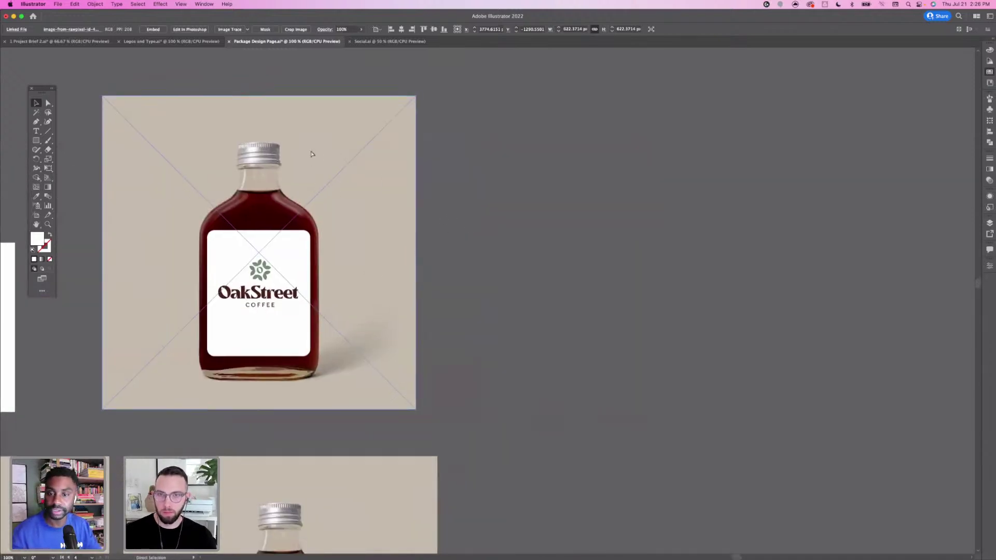
{"action": "key", "text": "super+v"}
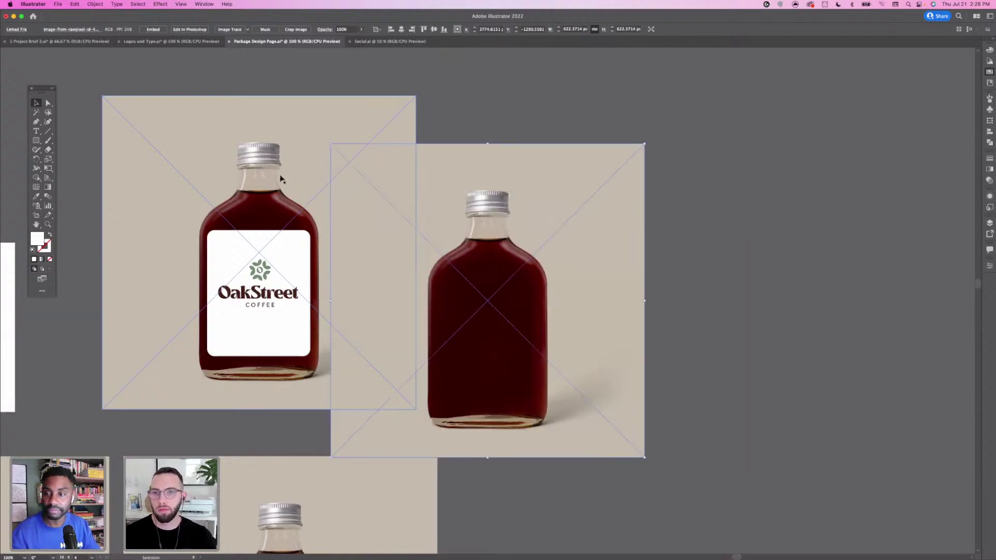
{"action": "left_click_drag", "start_coordinate": [507, 162], "coordinate": [534, 157]}
{"action": "left_click", "coordinate": [806, 238]}
{"action": "left_click_drag", "start_coordinate": [322, 273], "coordinate": [307, 233]}
{"action": "left_click", "coordinate": [415, 381]}
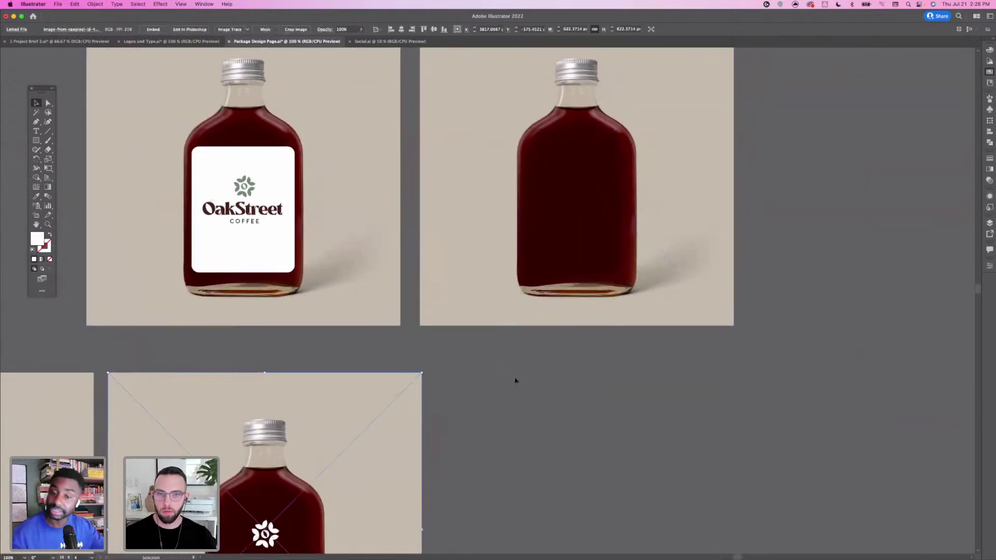
{"action": "left_click", "coordinate": [514, 381]}
{"action": "left_click_drag", "start_coordinate": [419, 410], "coordinate": [485, 455]}
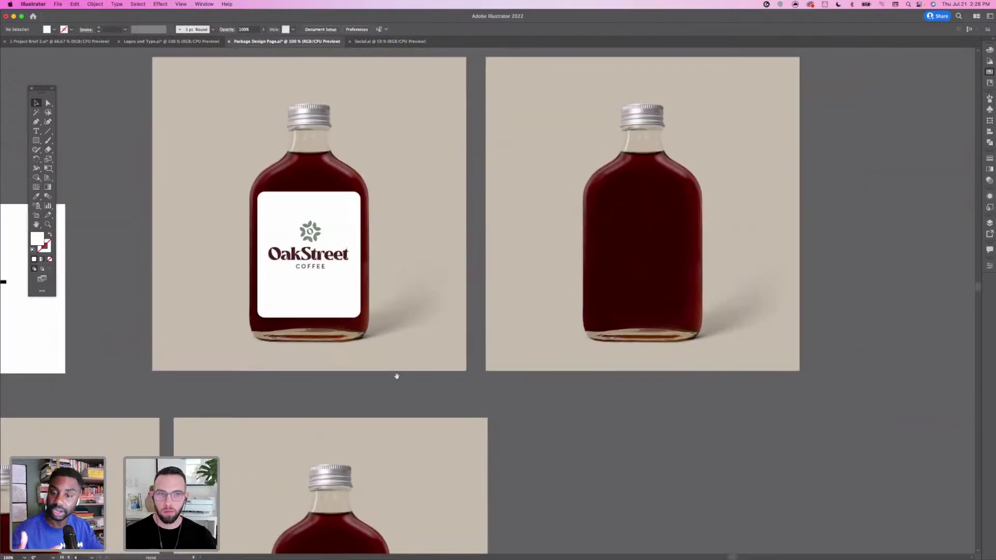
{"action": "left_click_drag", "start_coordinate": [397, 376], "coordinate": [450, 371]}
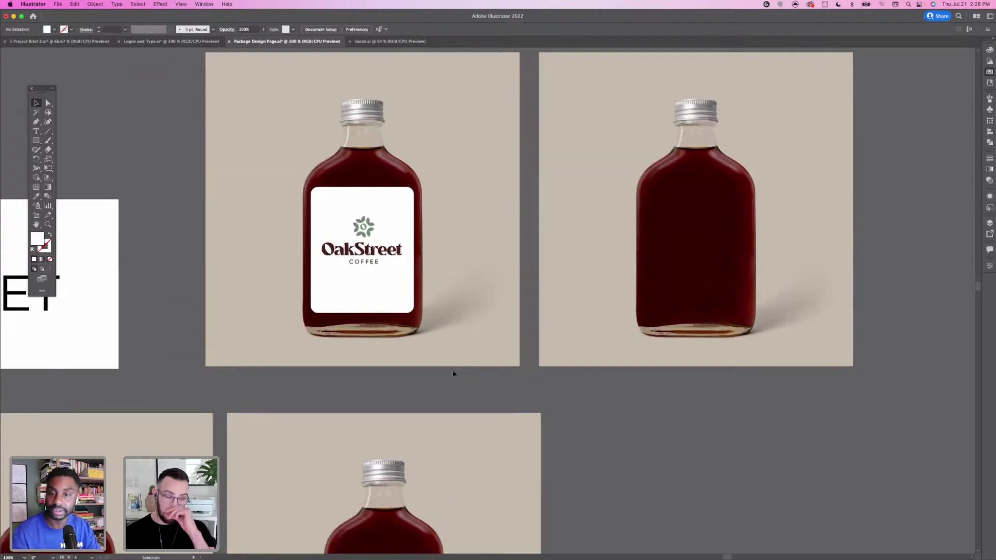
{"action": "left_click_drag", "start_coordinate": [745, 207], "coordinate": [539, 247]}
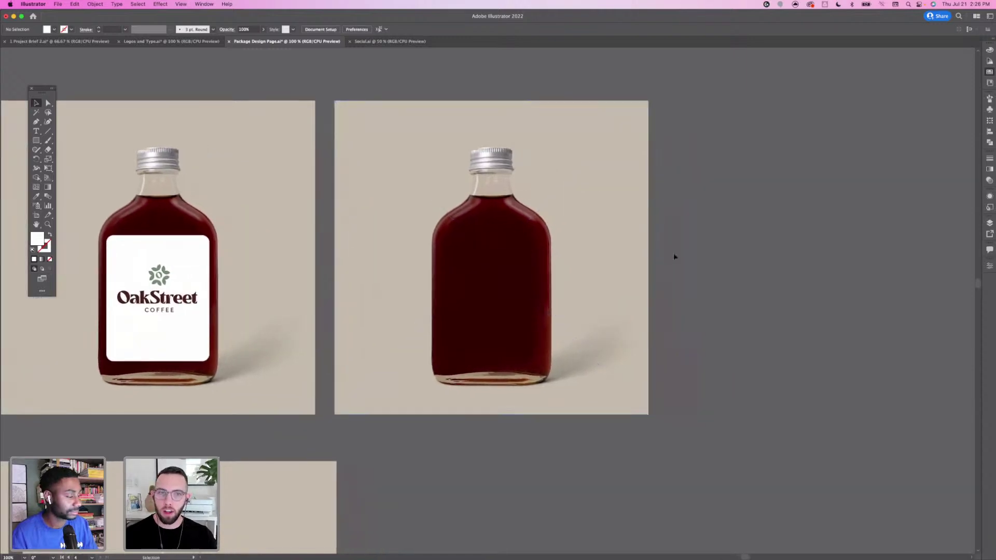
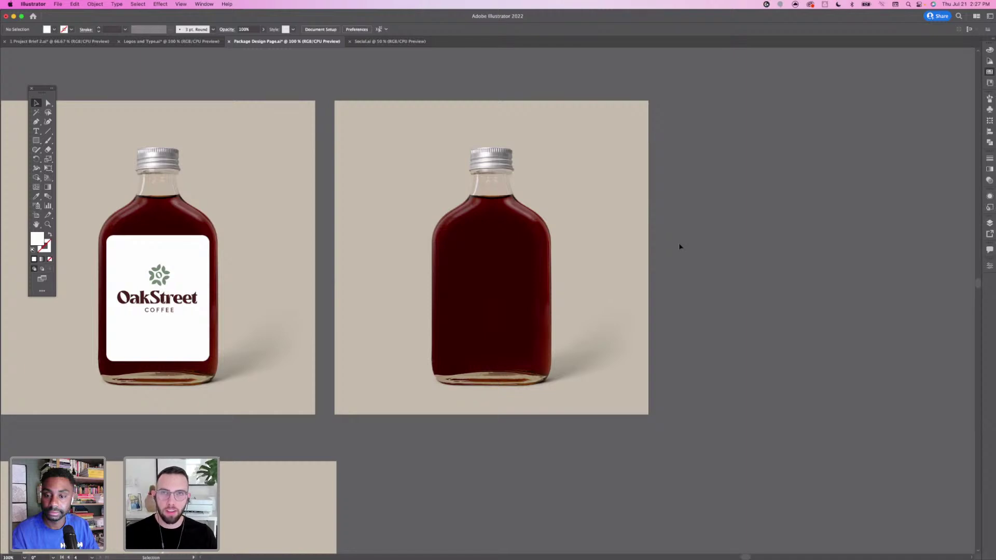
{"action": "scroll", "coordinate": [764, 269], "scroll_direction": "right", "scroll_amount": 5}
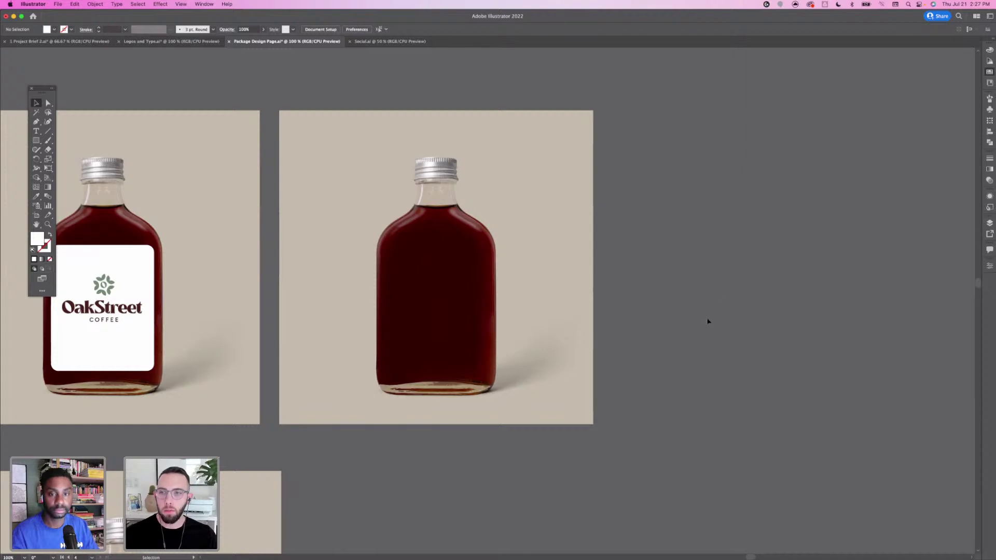
{"action": "scroll", "coordinate": [677, 330], "scroll_direction": "right", "scroll_amount": 2}
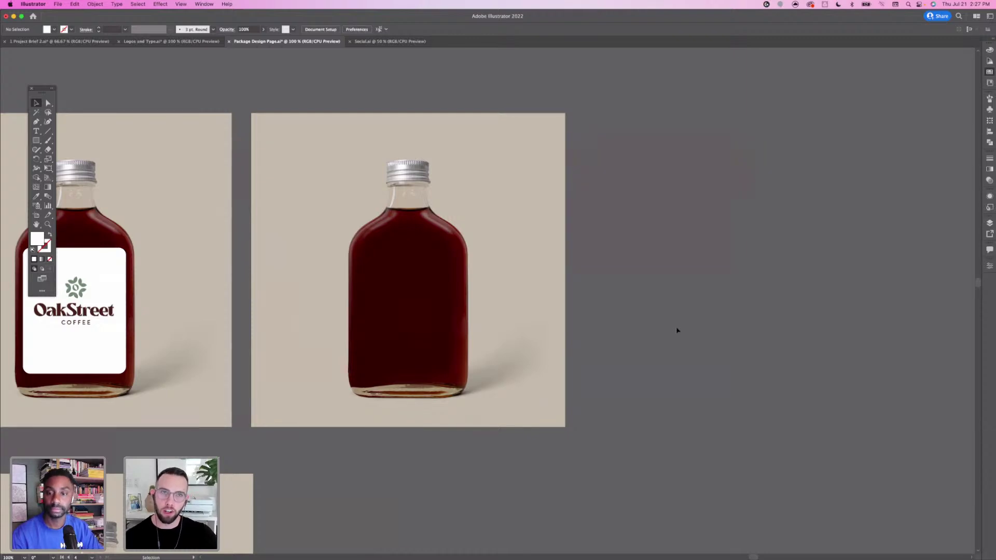
{"action": "scroll", "coordinate": [391, 234], "scroll_direction": "left", "scroll_amount": 5}
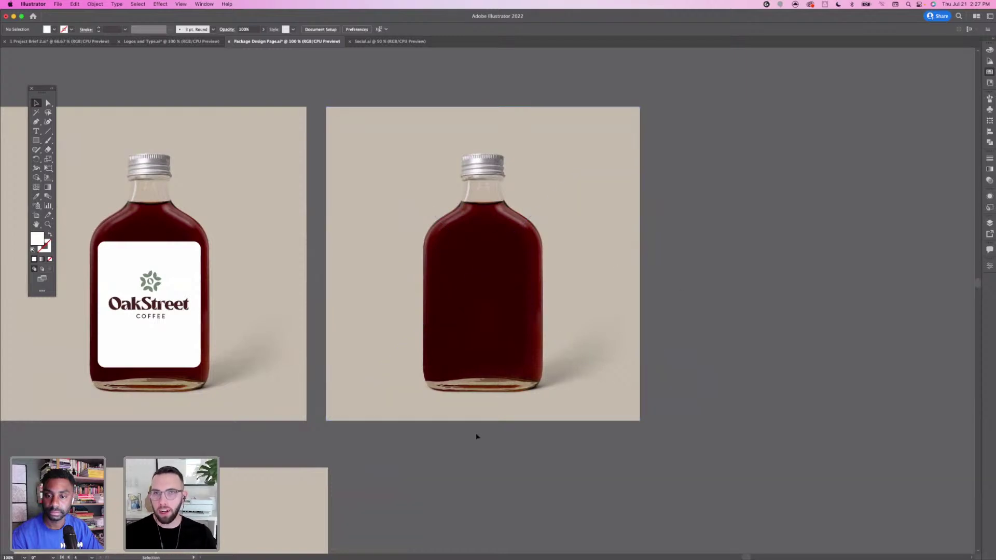
{"action": "key", "text": "space"}
{"action": "left_click_drag", "start_coordinate": [717, 317], "coordinate": [686, 342]}
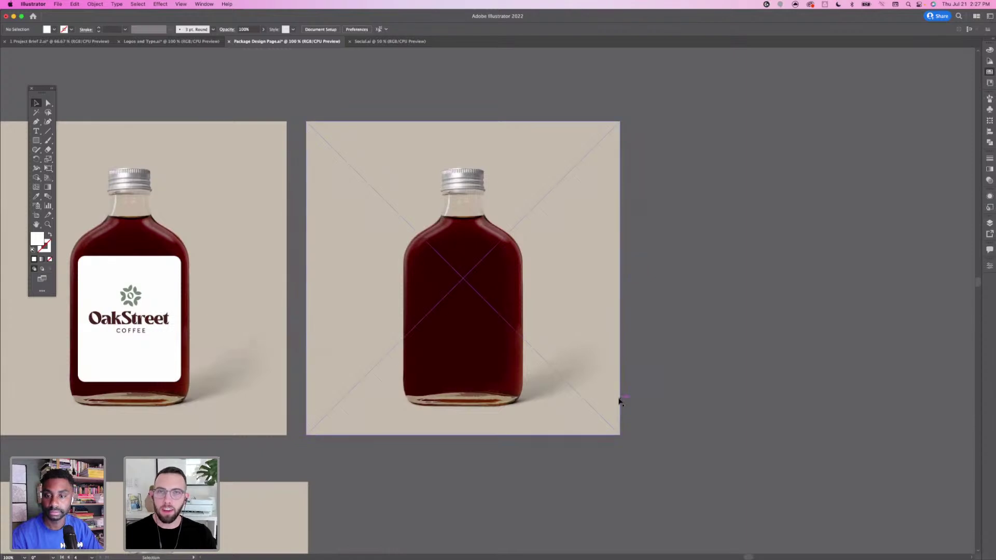
{"action": "key", "text": "space"}
Copy the black coffee-bean shape from the icon column beside the hand-drawn packaging sketches
{"action": "left_click_drag", "start_coordinate": [278, 333], "coordinate": [537, 290]}
{"action": "left_click_drag", "start_coordinate": [425, 347], "coordinate": [526, 332]}
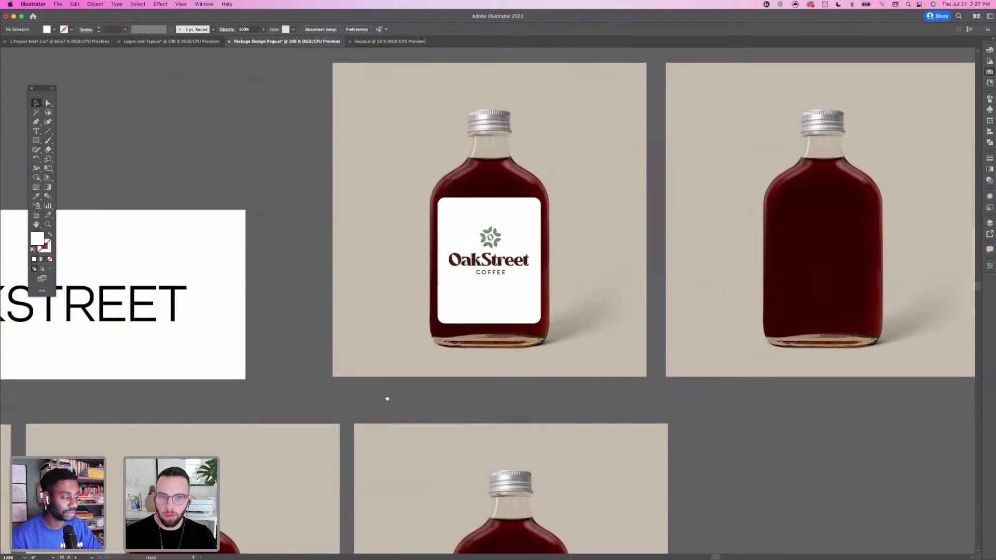
{"action": "left_click_drag", "start_coordinate": [387, 389], "coordinate": [331, 377]}
{"action": "left_click_drag", "start_coordinate": [393, 250], "coordinate": [457, 106]}
{"action": "left_click_drag", "start_coordinate": [398, 311], "coordinate": [502, 203]}
{"action": "left_click_drag", "start_coordinate": [386, 392], "coordinate": [547, 372]}
{"action": "left_click_drag", "start_coordinate": [267, 422], "coordinate": [568, 402]}
{"action": "left_click_drag", "start_coordinate": [149, 418], "coordinate": [551, 429]}
{"action": "left_click_drag", "start_coordinate": [297, 364], "coordinate": [505, 413]}
{"action": "left_click_drag", "start_coordinate": [213, 387], "coordinate": [536, 413]}
{"action": "left_click_drag", "start_coordinate": [226, 270], "coordinate": [245, 260]}
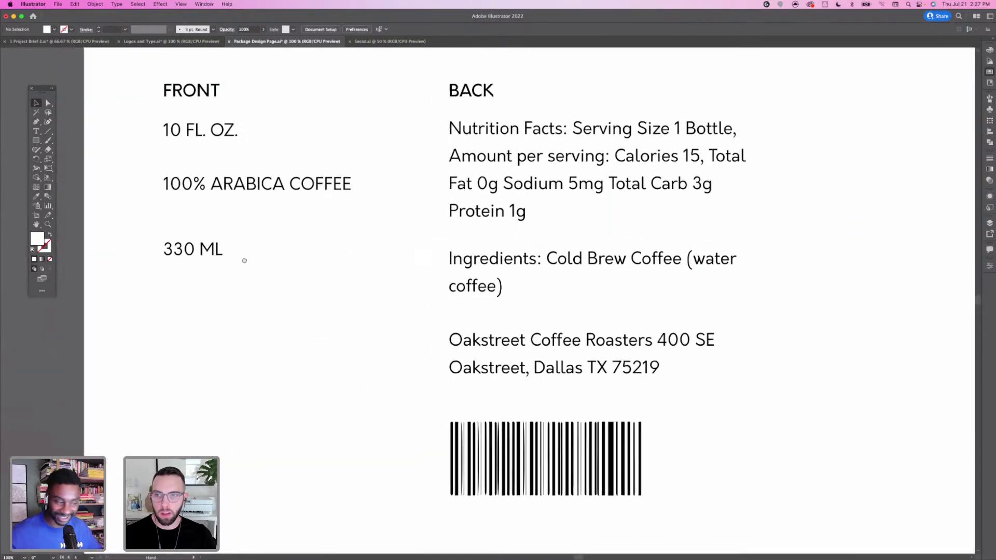
{"action": "left_click_drag", "start_coordinate": [407, 411], "coordinate": [389, 301]}
{"action": "mouse_move", "coordinate": [428, 506]}
{"action": "left_mouse_down"}
{"action": "mouse_move", "coordinate": [402, 298]}
{"action": "mouse_move", "coordinate": [334, 107]}
{"action": "left_mouse_up"}
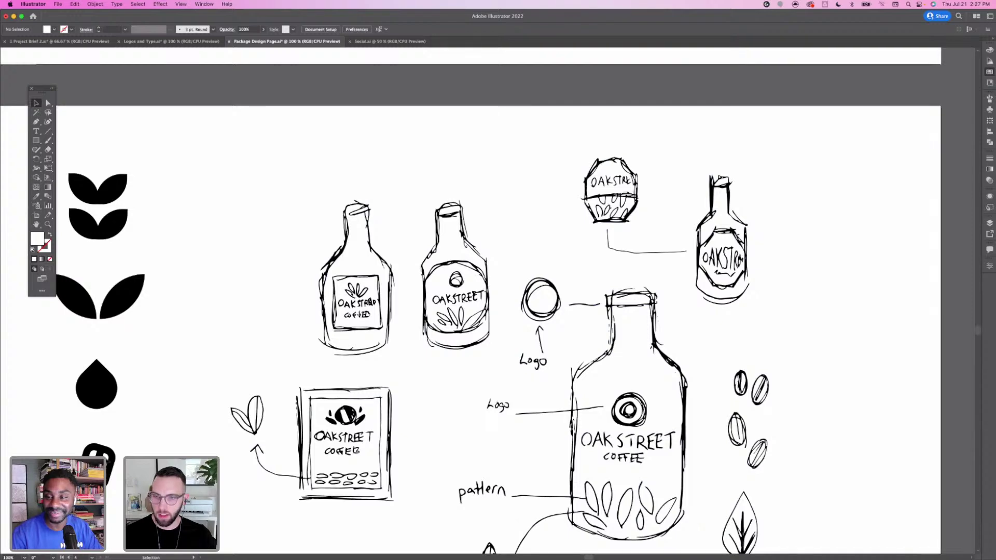
{"action": "left_click", "coordinate": [111, 460]}
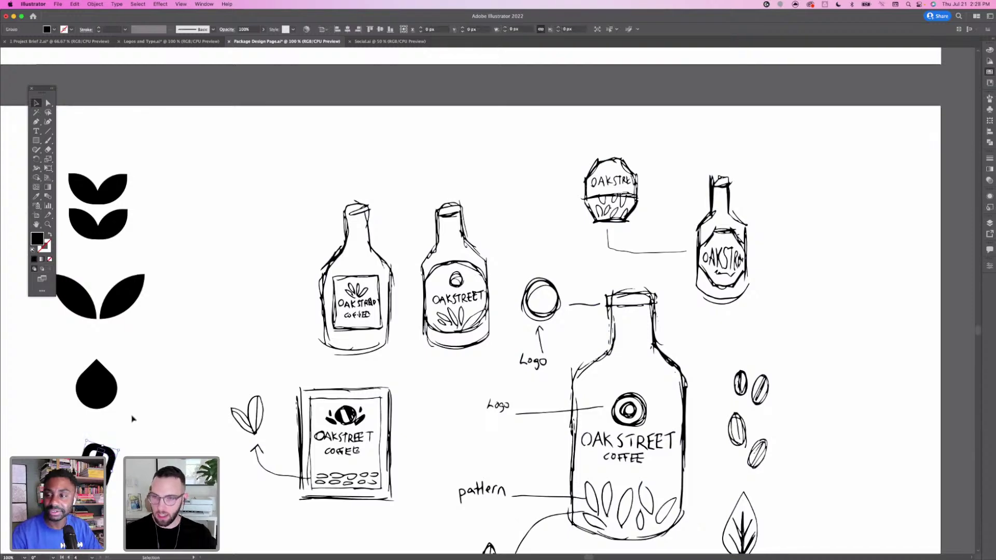
Duplicate the plant-pattern bottle artboard with its artwork and place the copy directly to its right
{"action": "left_click_drag", "start_coordinate": [791, 292], "coordinate": [422, 391]}
{"action": "left_click_drag", "start_coordinate": [727, 266], "coordinate": [303, 446]}
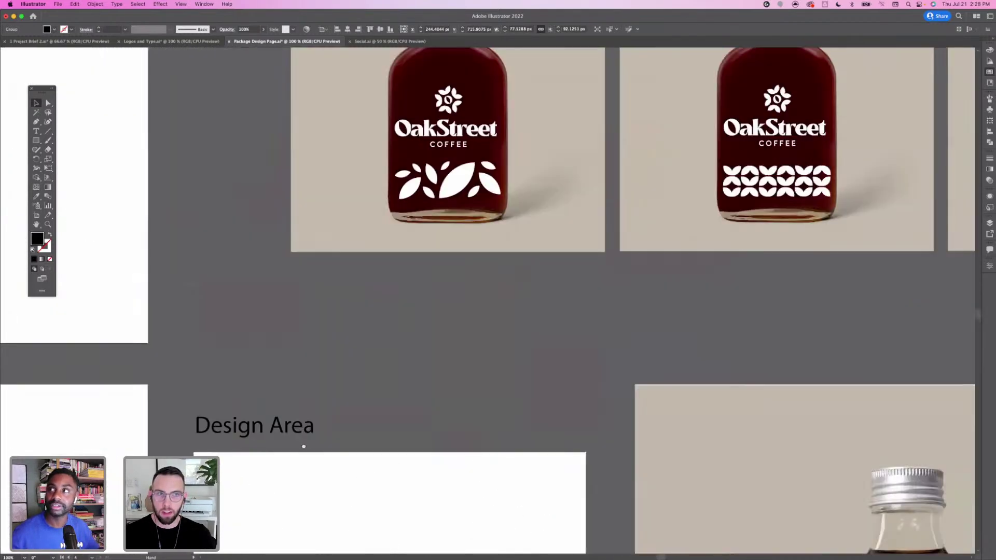
{"action": "left_click_drag", "start_coordinate": [809, 466], "coordinate": [311, 228]}
{"action": "left_click_drag", "start_coordinate": [838, 213], "coordinate": [329, 460]}
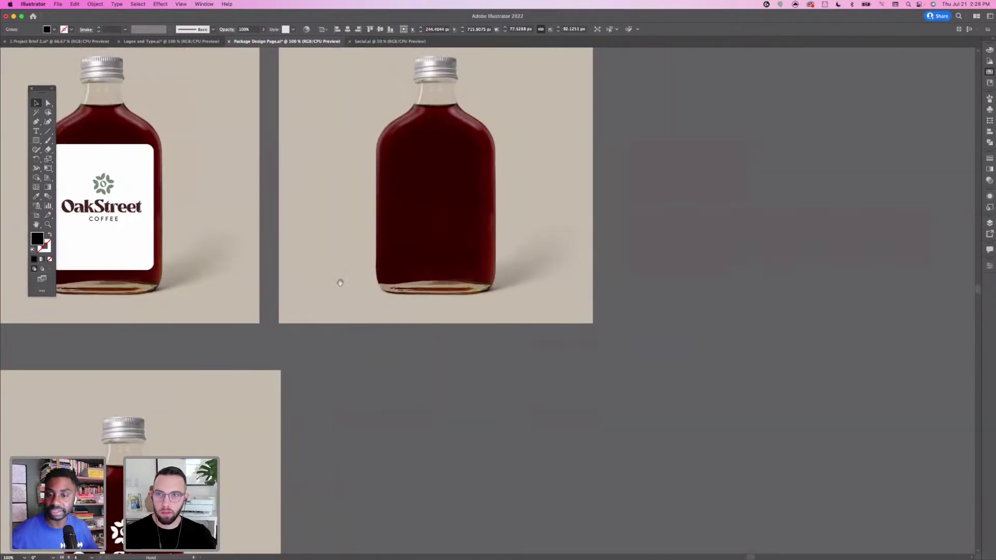
{"action": "left_click_drag", "start_coordinate": [251, 479], "coordinate": [364, 294]}
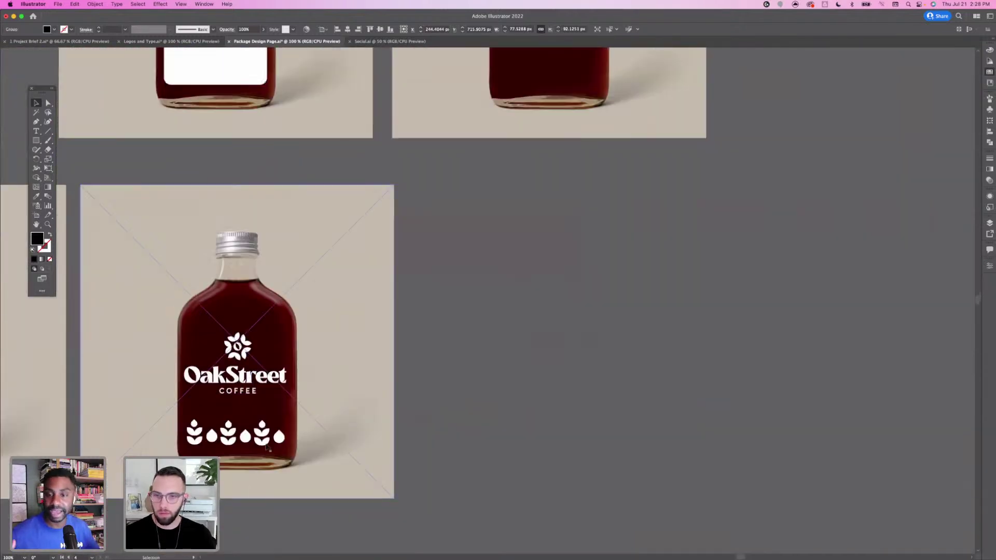
{"action": "left_click", "coordinate": [36, 214]}
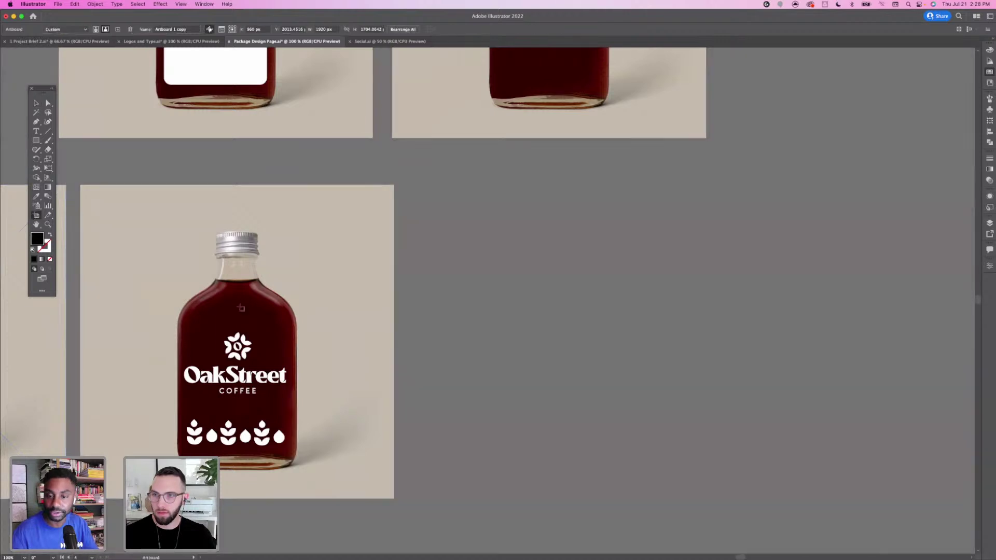
{"action": "left_click", "coordinate": [332, 313]}
{"action": "left_click_drag", "start_coordinate": [307, 313], "coordinate": [626, 314]}
{"action": "left_click", "coordinate": [37, 102]}
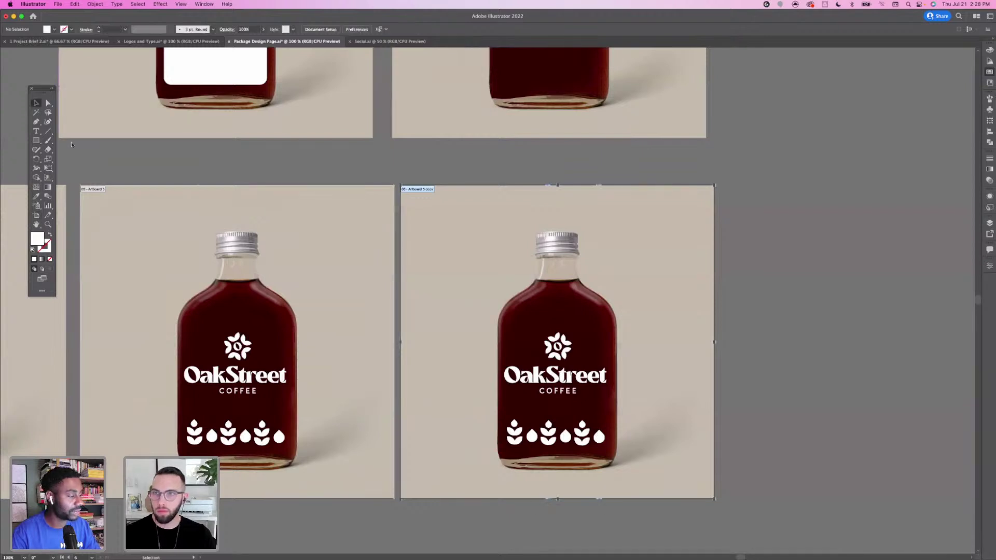
Delete all the leaf stacks, small drops and large drops below the logo on the duplicated bottle
{"action": "left_click_drag", "start_coordinate": [366, 245], "coordinate": [368, 186]}
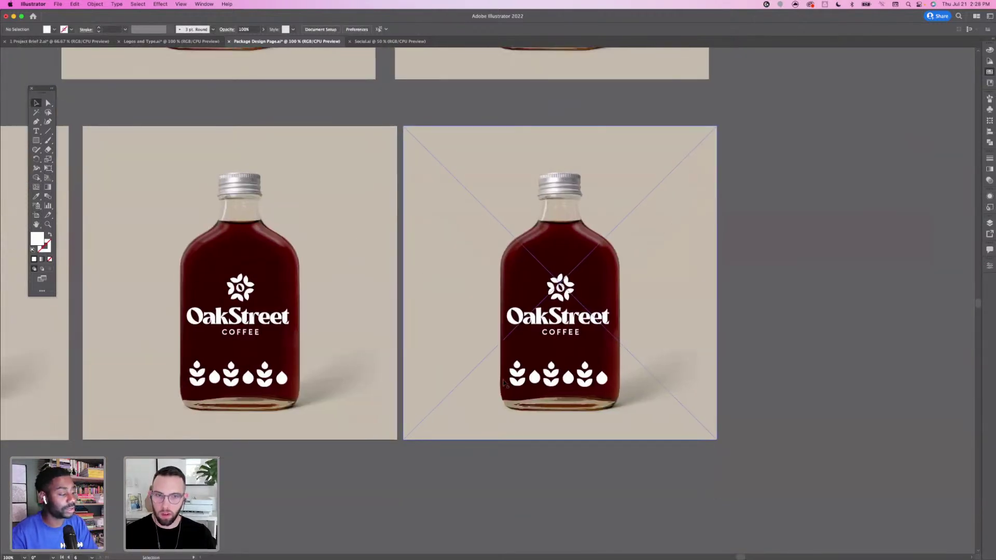
{"action": "left_click", "coordinate": [517, 374]}
{"action": "key", "text": "Delete"}
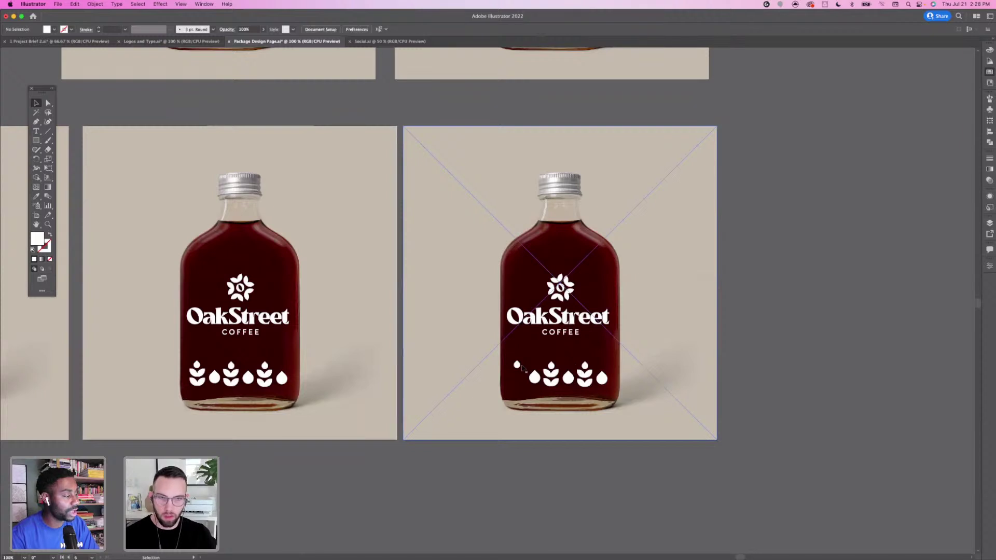
{"action": "left_click", "coordinate": [518, 366]}
{"action": "key", "text": "Delete"}
{"action": "left_click", "coordinate": [535, 377]}
{"action": "key", "text": "Delete"}
{"action": "left_click", "coordinate": [547, 381]}
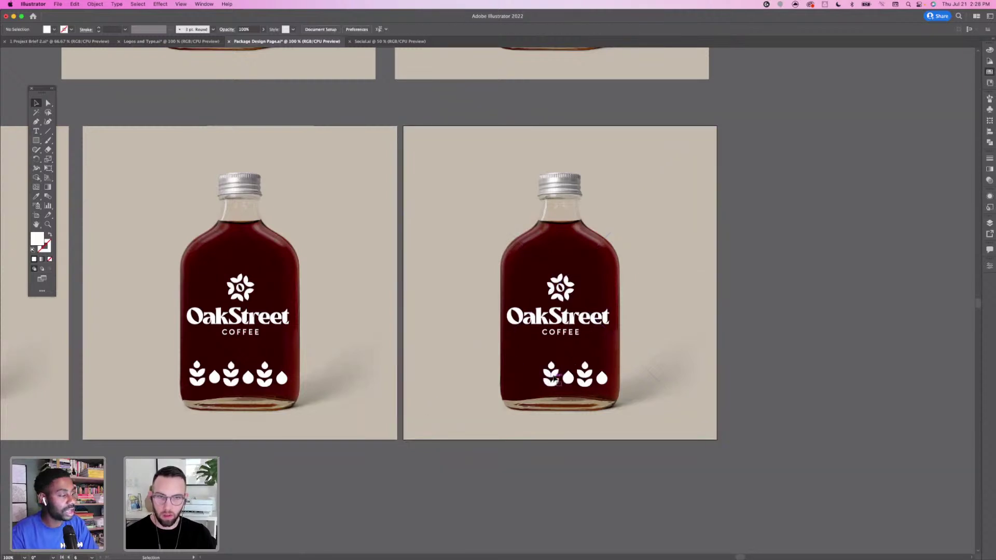
{"action": "key", "text": "Delete"}
{"action": "left_click", "coordinate": [550, 370]}
{"action": "left_click", "coordinate": [551, 367]}
{"action": "key", "text": "Delete"}
{"action": "left_click", "coordinate": [569, 381]}
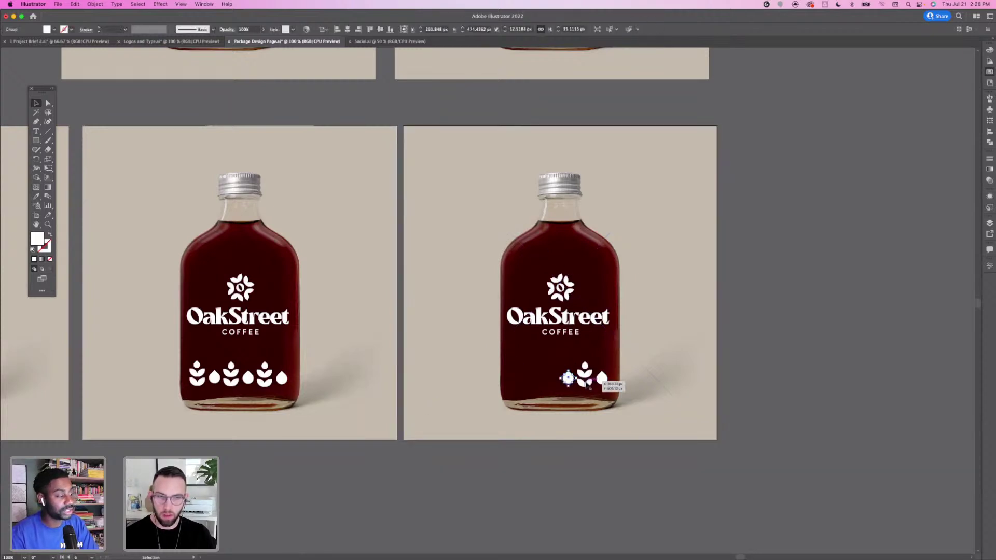
{"action": "key", "text": "Delete"}
{"action": "left_click", "coordinate": [586, 381]}
{"action": "key", "text": "Delete"}
{"action": "left_click", "coordinate": [585, 367]}
{"action": "key", "text": "Delete"}
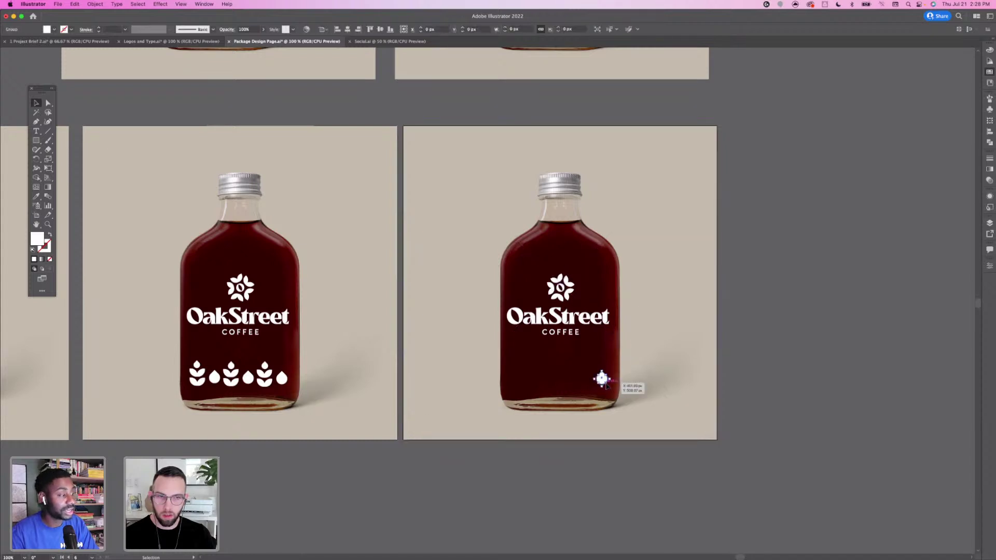
{"action": "left_click", "coordinate": [602, 379]}
{"action": "key", "text": "Delete"}
{"action": "left_click", "coordinate": [608, 381]}
Paste the bean shape, turn it upright, shrink it to about 20 × 26 px and place it at the bottle's lower left
{"action": "key", "text": "super+v"}
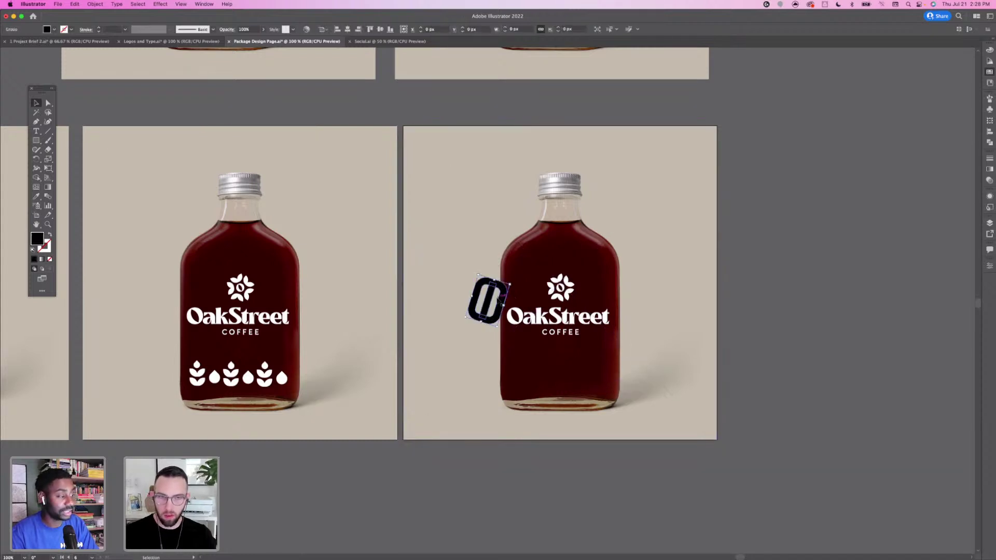
{"action": "key", "text": "super+equal"}
{"action": "key", "text": "super+equal"}
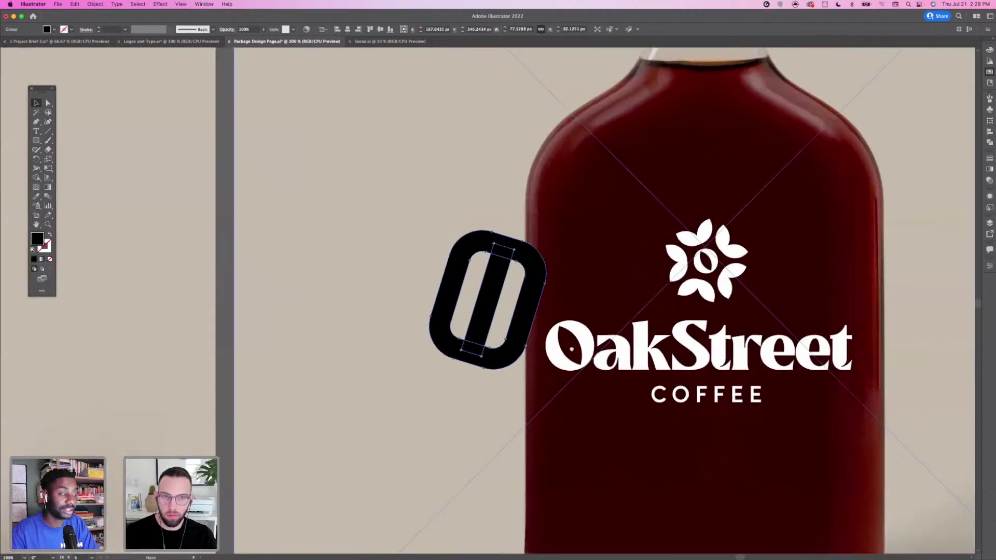
{"action": "left_click_drag", "start_coordinate": [384, 136], "coordinate": [424, 397]}
Recolour the bean shape white by sampling the logo artwork with the Eyedropper
{"action": "key", "text": "i"}
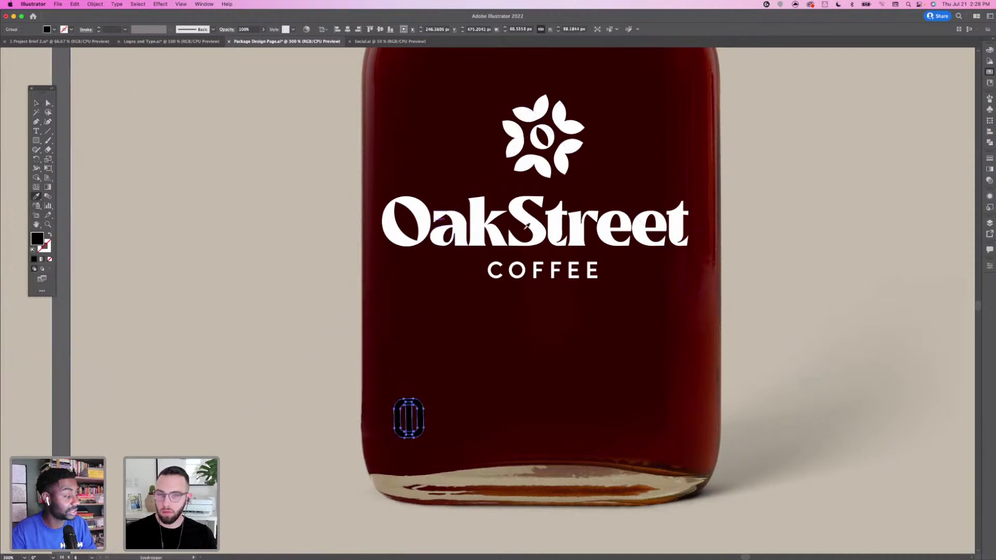
{"action": "left_click", "coordinate": [488, 176]}
{"action": "left_click", "coordinate": [419, 234]}
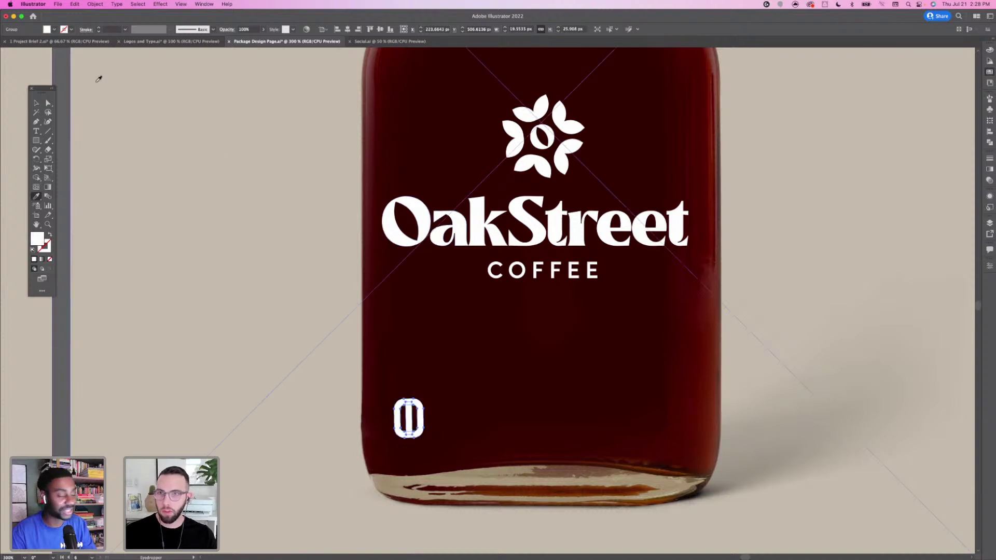
{"action": "left_click", "coordinate": [33, 104]}
{"action": "left_click_drag", "start_coordinate": [162, 257], "coordinate": [164, 257]}
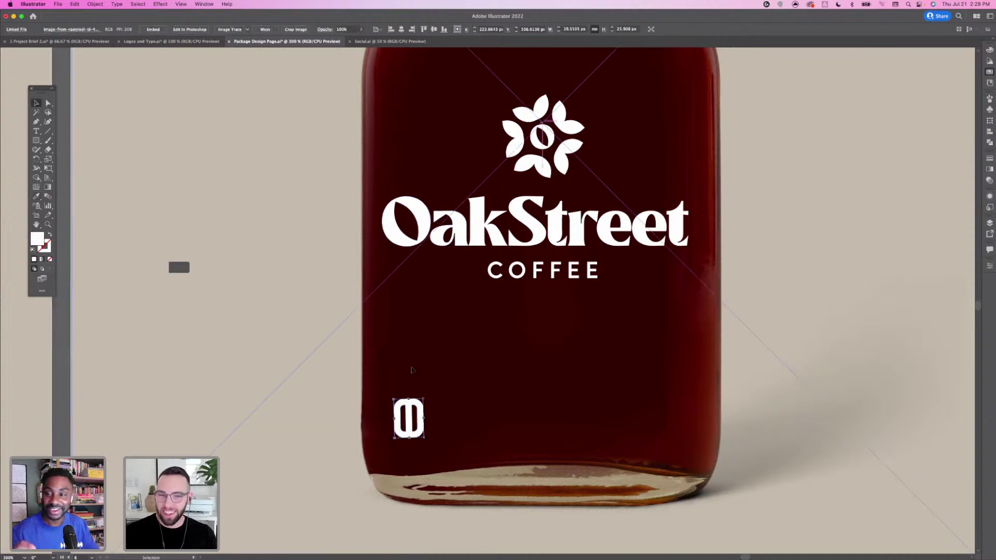
Make four copies of the white bean and space them across the lower part of the bottle in a row
{"action": "left_click", "coordinate": [410, 407]}
{"action": "key", "text": "super+c"}
{"action": "key", "text": "super+v"}
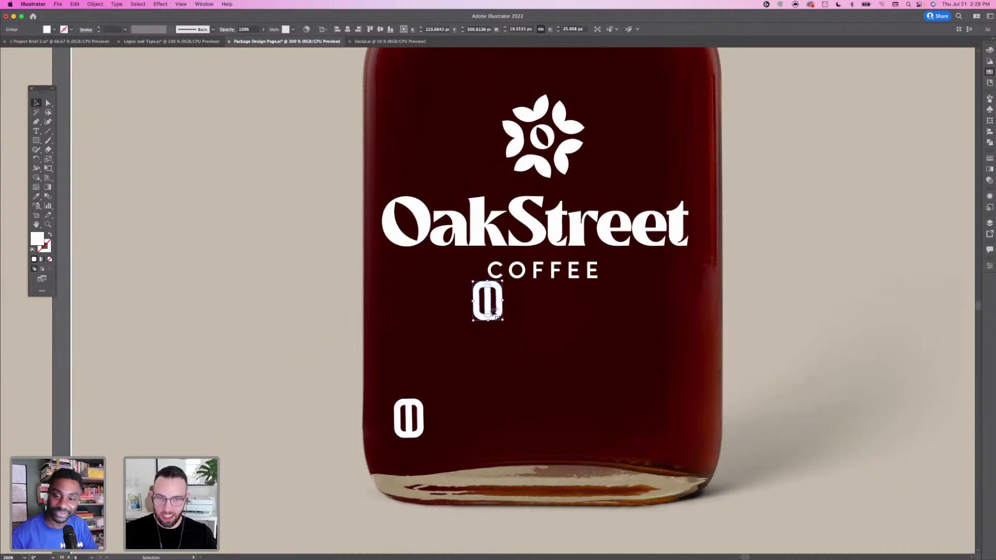
{"action": "left_click_drag", "start_coordinate": [490, 305], "coordinate": [484, 420]}
{"action": "key", "text": "super+v"}
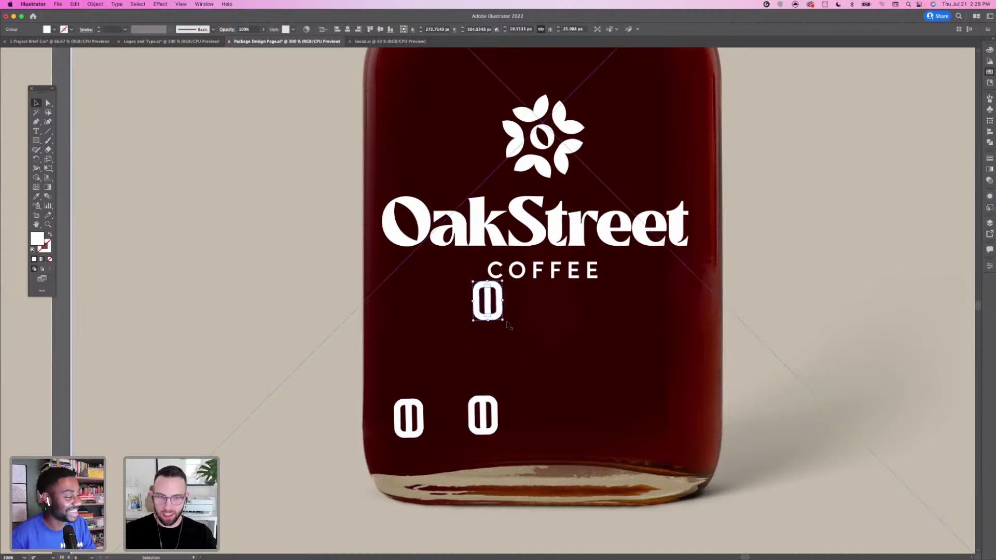
{"action": "left_click_drag", "start_coordinate": [497, 318], "coordinate": [554, 416]}
{"action": "key", "text": "super+v"}
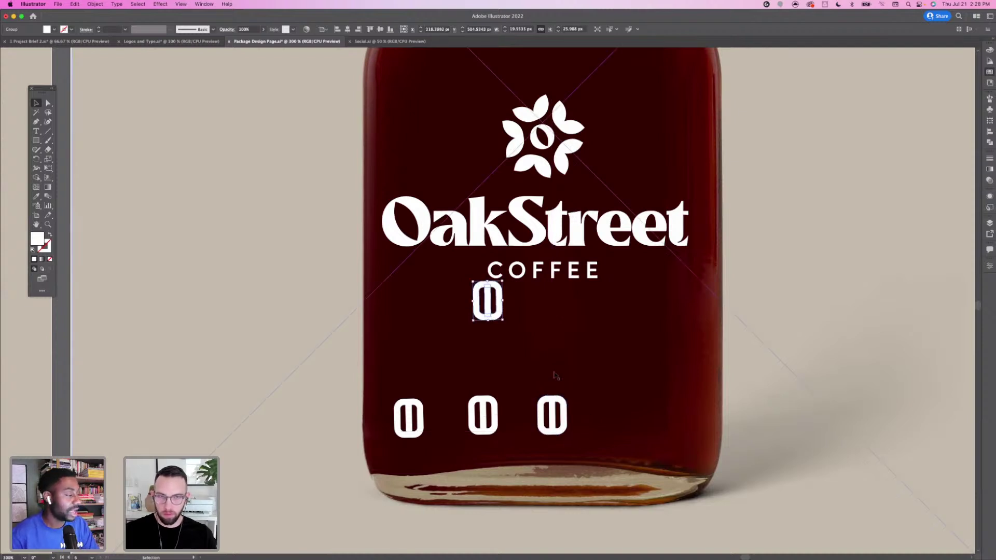
{"action": "left_click_drag", "start_coordinate": [488, 297], "coordinate": [614, 414]}
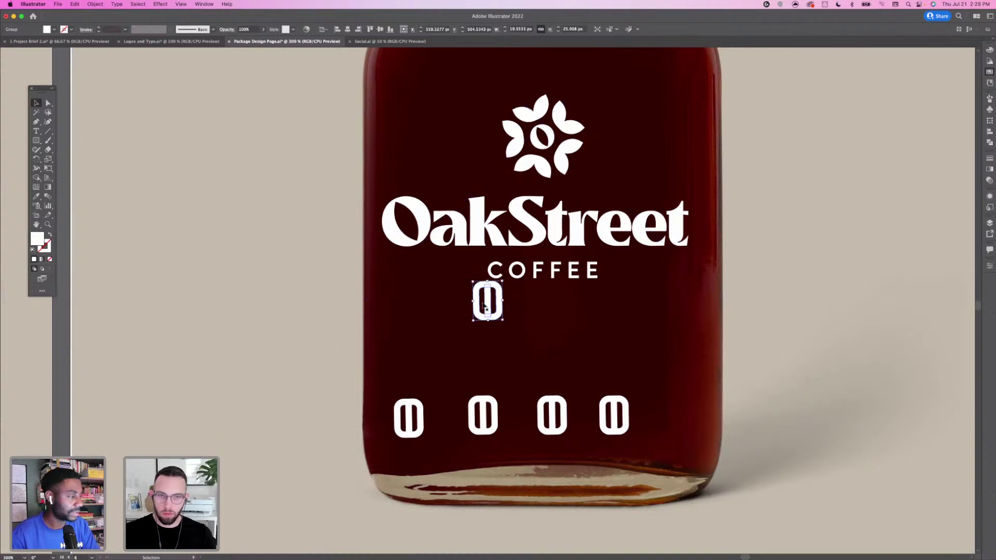
{"action": "left_click_drag", "start_coordinate": [484, 306], "coordinate": [674, 421]}
Select all five beans, align them vertically into a level row and clear the bean selection
{"action": "left_click", "coordinate": [614, 415], "text": "shift"}
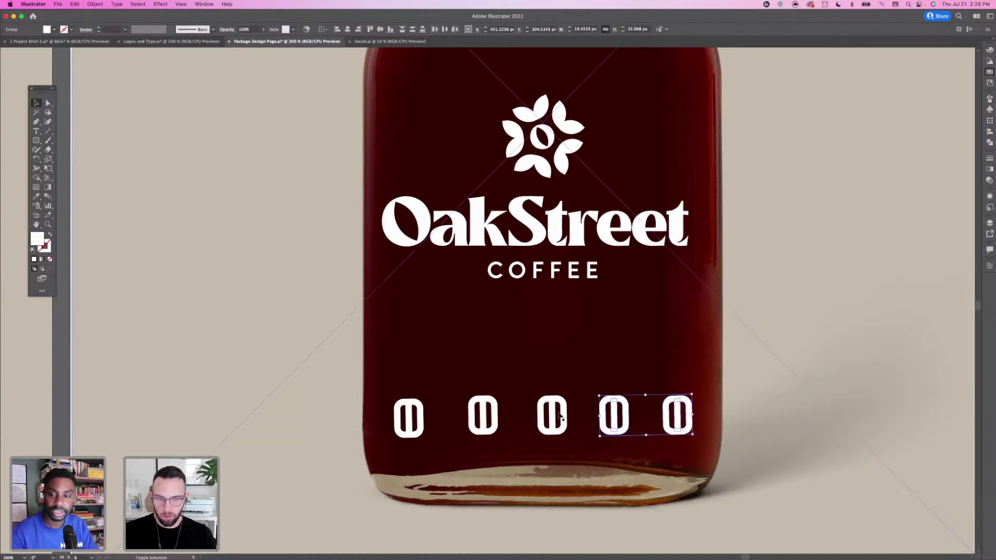
{"action": "left_click", "coordinate": [552, 415], "text": "shift"}
{"action": "left_click", "coordinate": [483, 415], "text": "shift"}
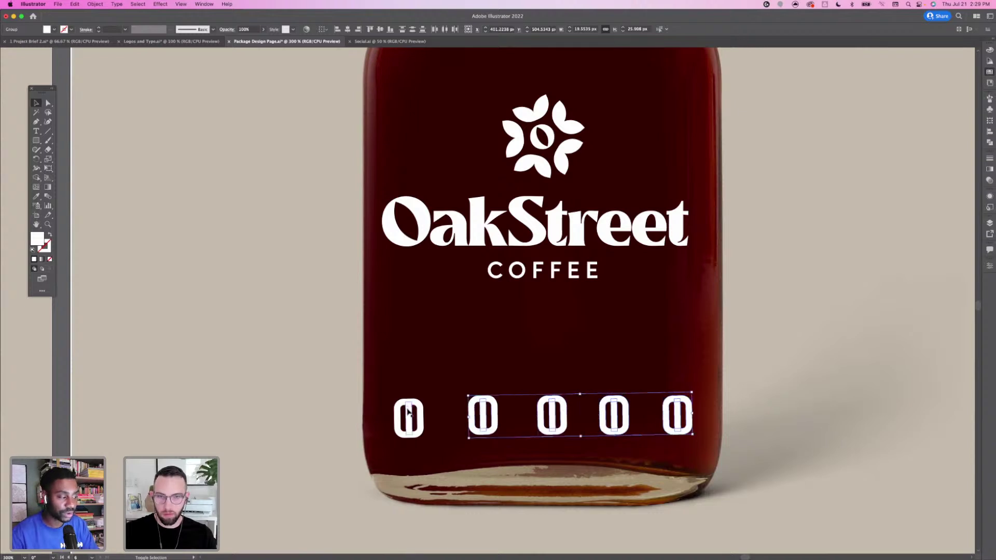
{"action": "left_click", "coordinate": [409, 409], "text": "shift"}
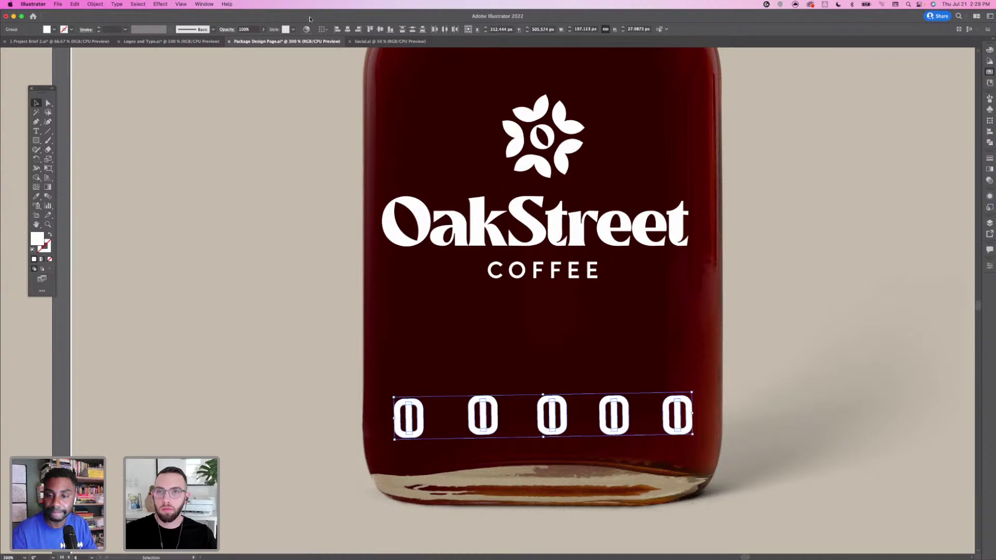
{"action": "left_click_drag", "start_coordinate": [309, 16], "coordinate": [324, 57]}
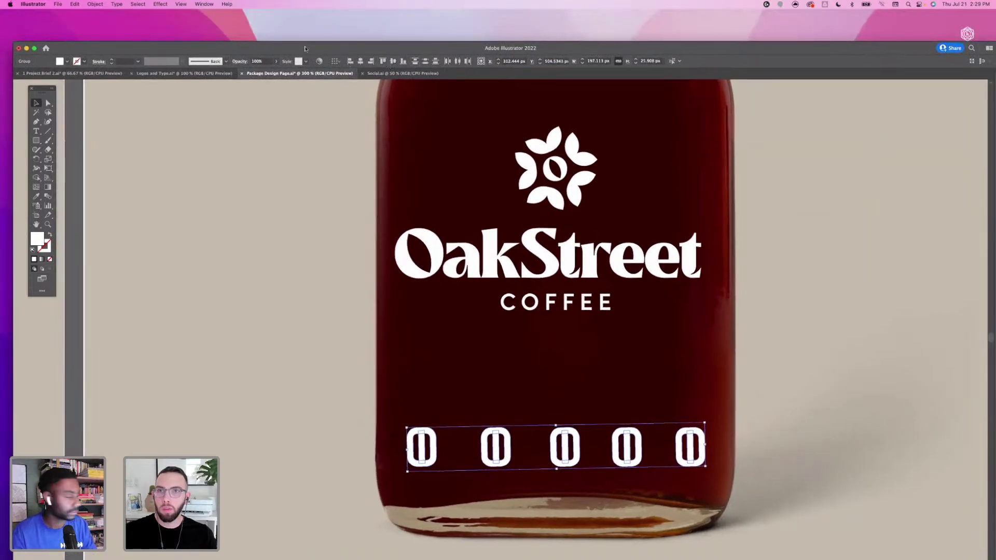
{"action": "left_click_drag", "start_coordinate": [307, 47], "coordinate": [289, 14]}
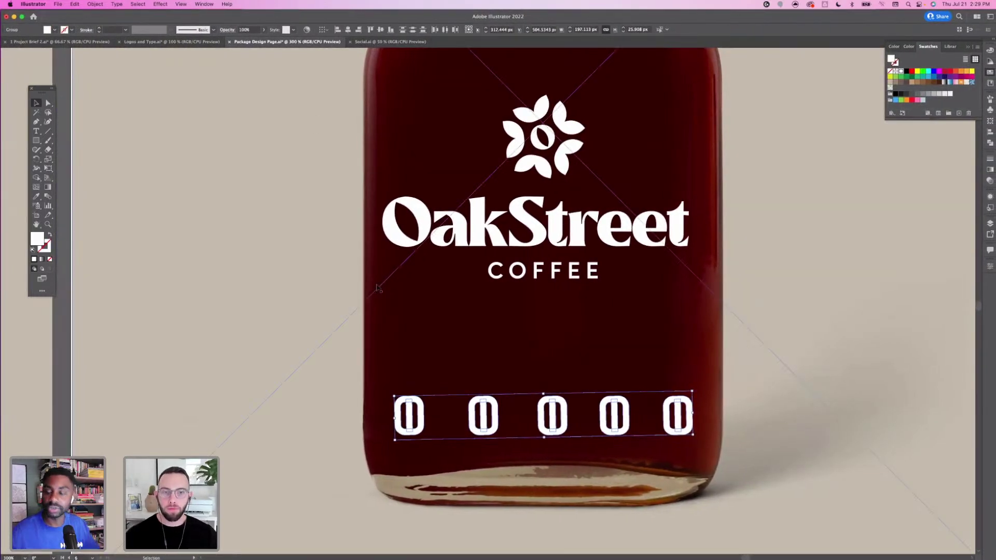
{"action": "left_click", "coordinate": [805, 441]}
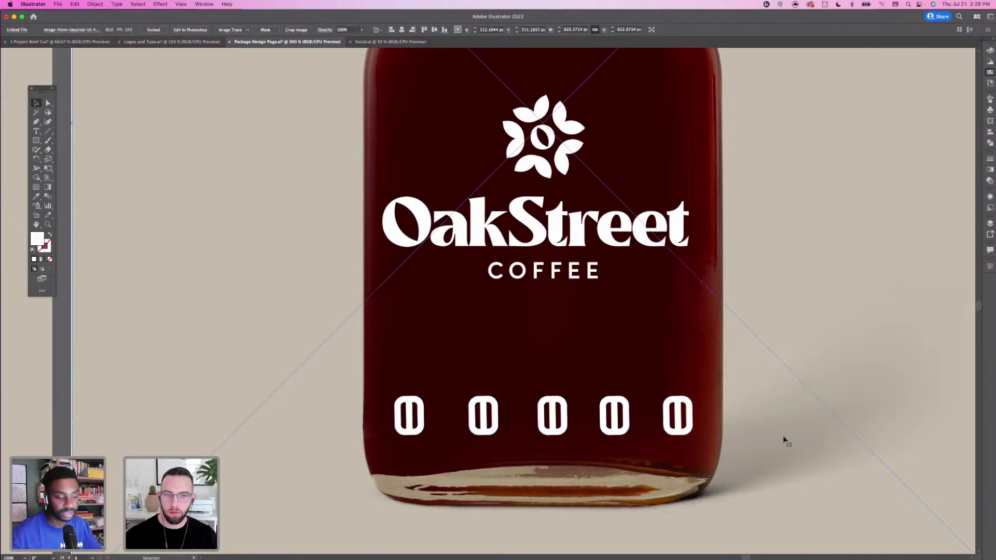
Place two bean copies in a second row above the first, staggered over the gaps between the three leftmost beans
{"action": "left_click", "coordinate": [613, 415]}
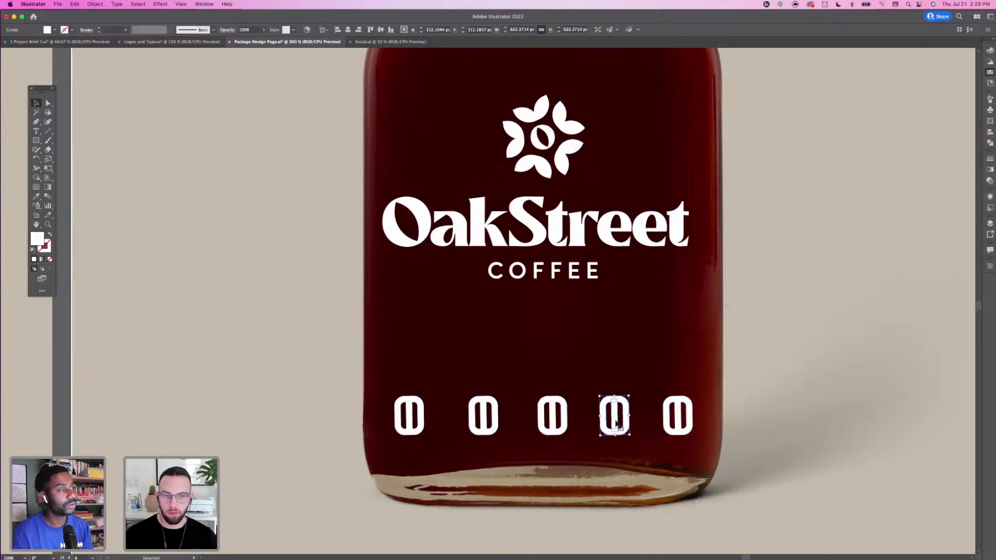
{"action": "key", "text": "super+c"}
{"action": "key", "text": "super+v"}
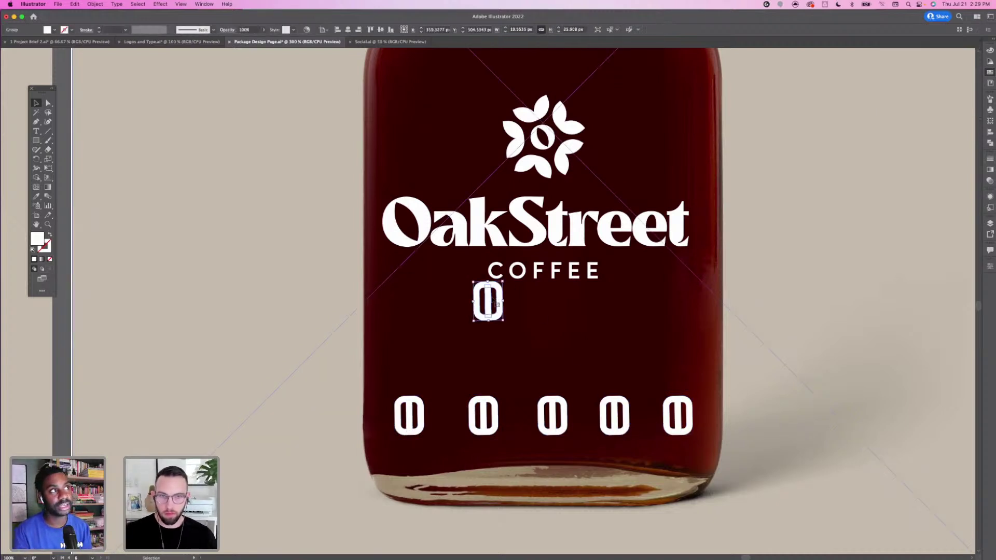
{"action": "left_click_drag", "start_coordinate": [491, 301], "coordinate": [516, 378]}
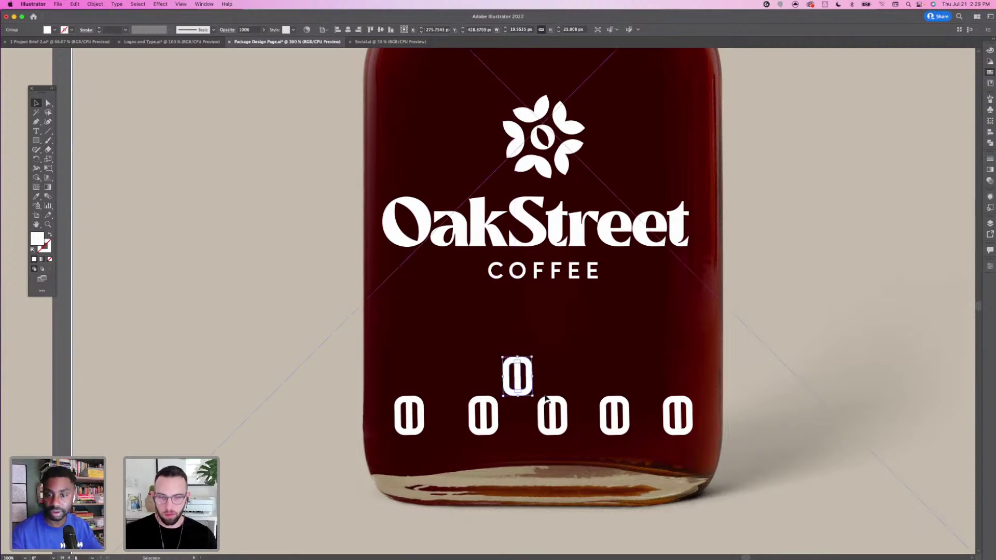
{"action": "key", "text": "super+v"}
{"action": "left_click_drag", "start_coordinate": [484, 305], "coordinate": [443, 380]}
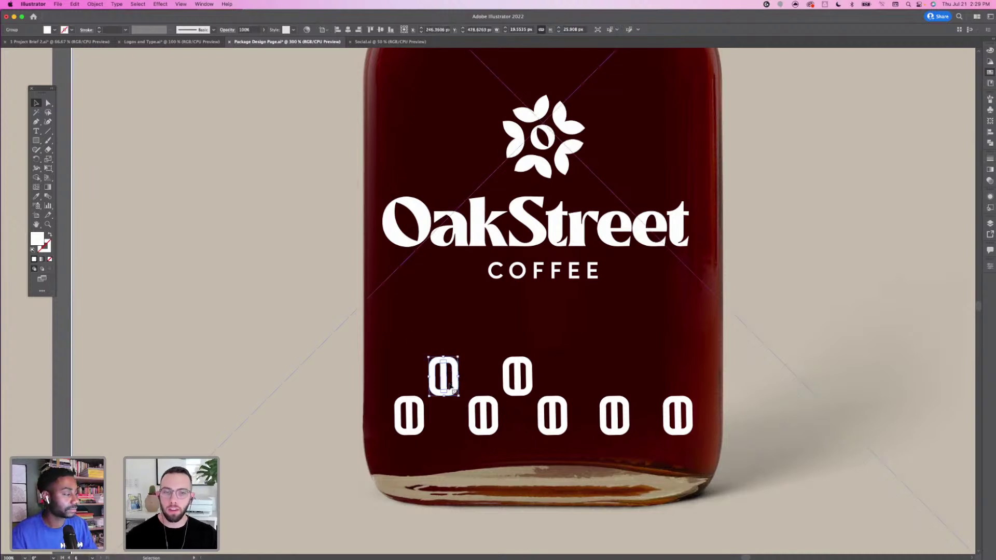
{"action": "left_click_drag", "start_coordinate": [446, 377], "coordinate": [442, 379]}
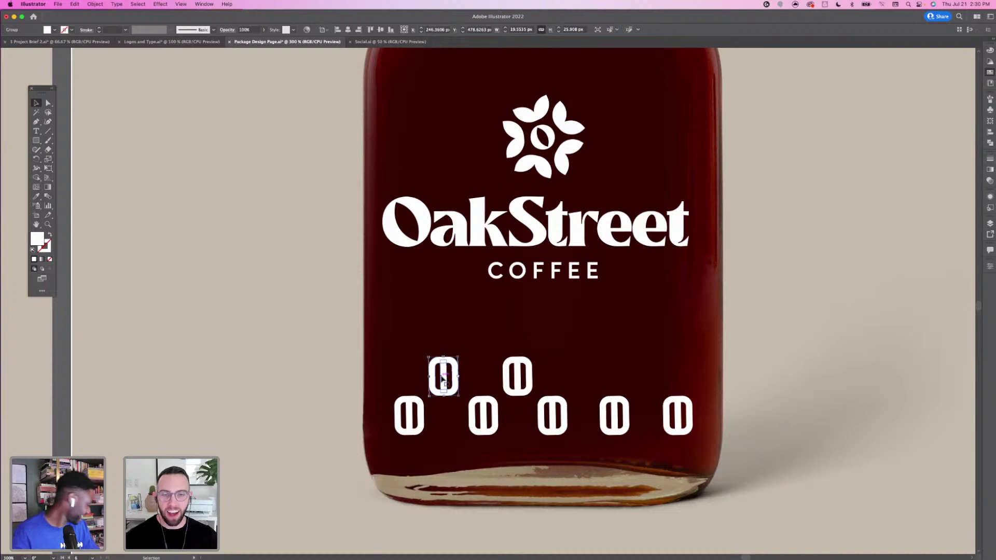
{"action": "left_click_drag", "start_coordinate": [442, 379], "coordinate": [448, 380]}
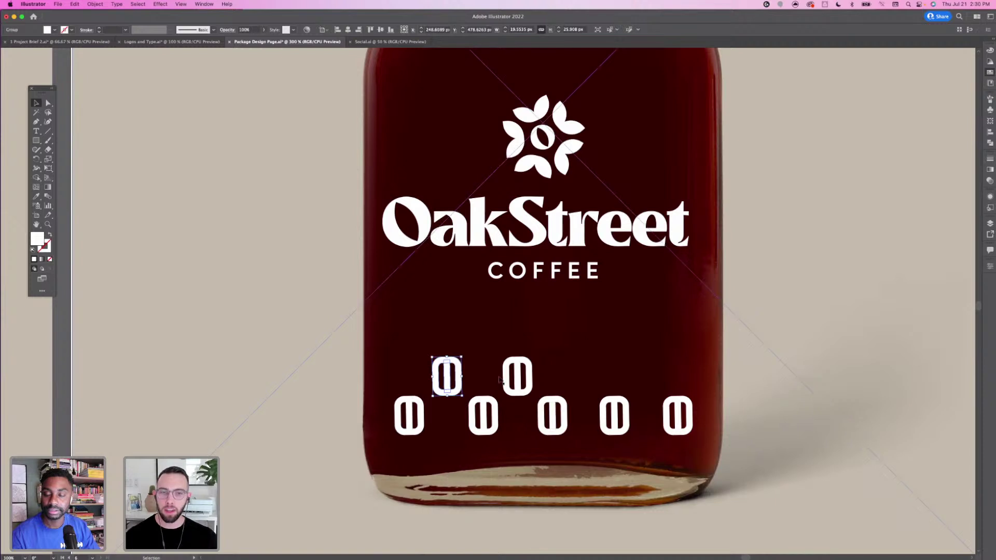
Add two more bean copies to the upper row, staggered over the two remaining gaps in the lower row, and clear the bean selection
{"action": "left_click", "coordinate": [521, 381], "text": "shift"}
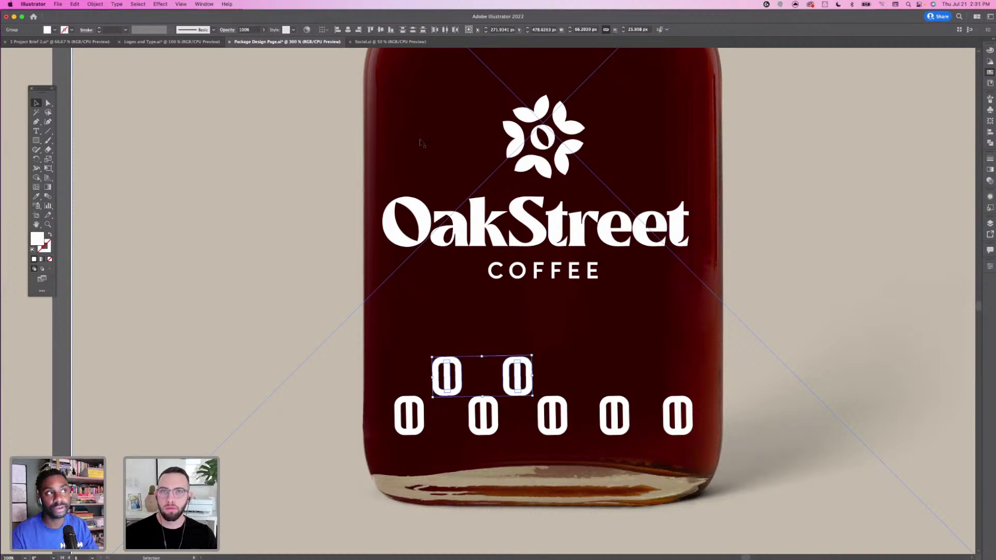
{"action": "key", "text": "a"}
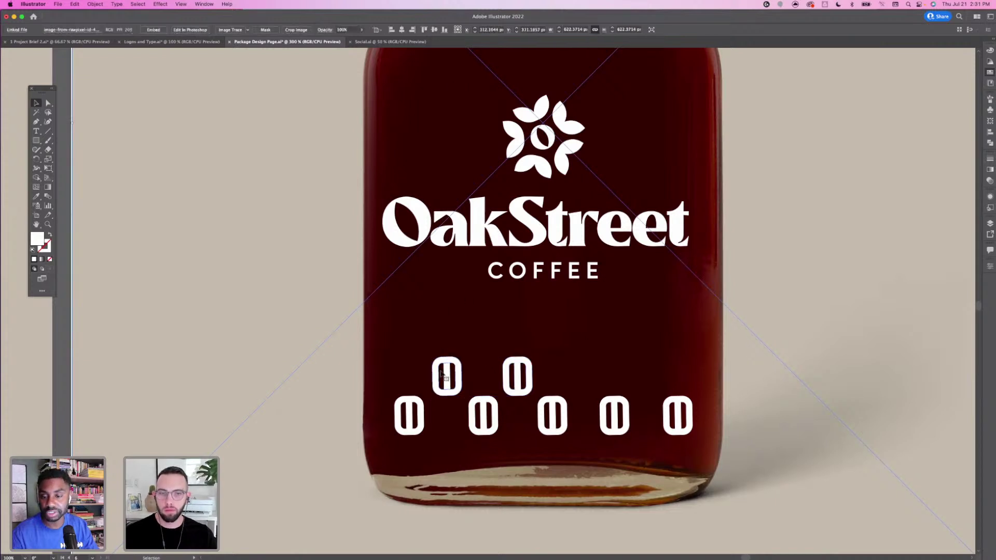
{"action": "left_click", "coordinate": [444, 374]}
{"action": "key", "text": "super+c"}
{"action": "key", "text": "super+v"}
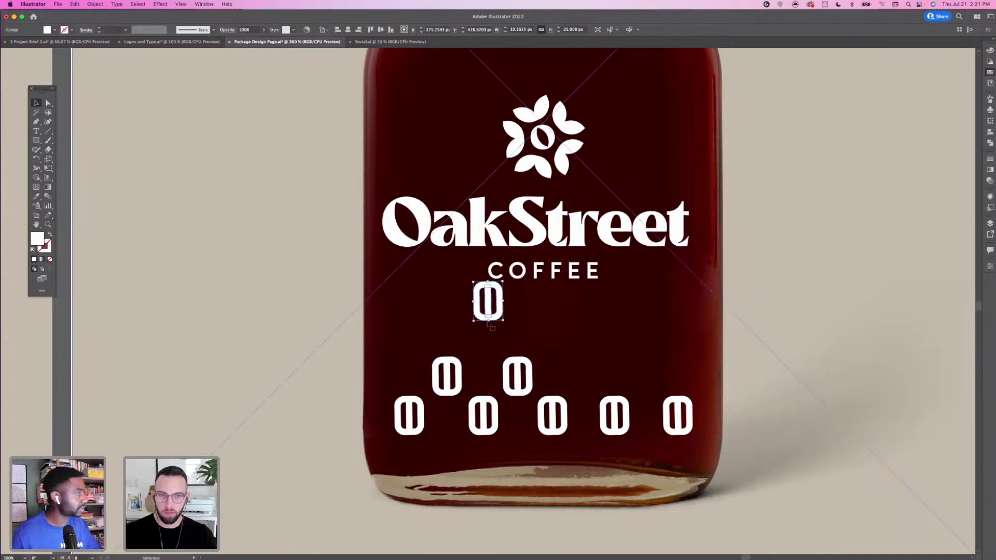
{"action": "left_click_drag", "start_coordinate": [487, 300], "coordinate": [584, 376]}
{"action": "key", "text": "super+v"}
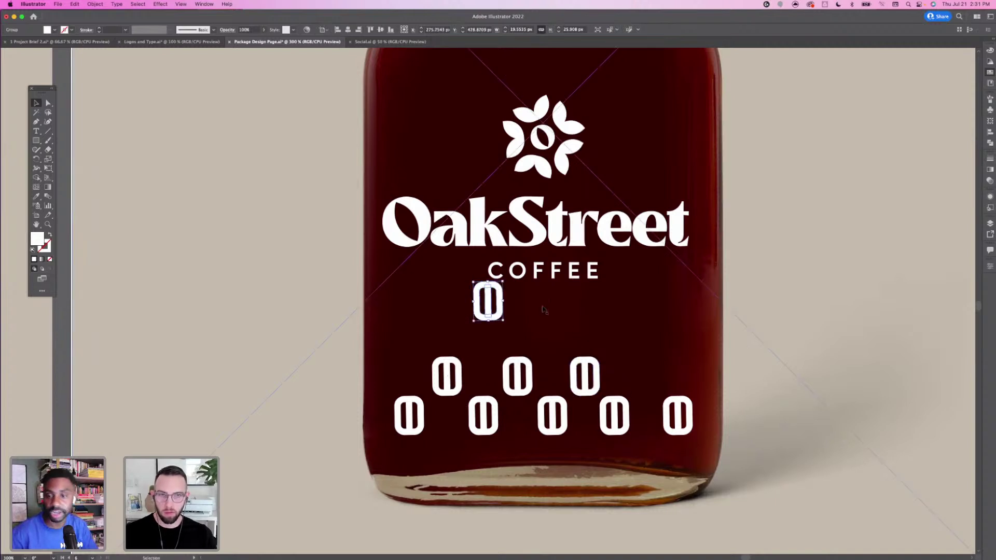
{"action": "left_click_drag", "start_coordinate": [487, 303], "coordinate": [647, 379]}
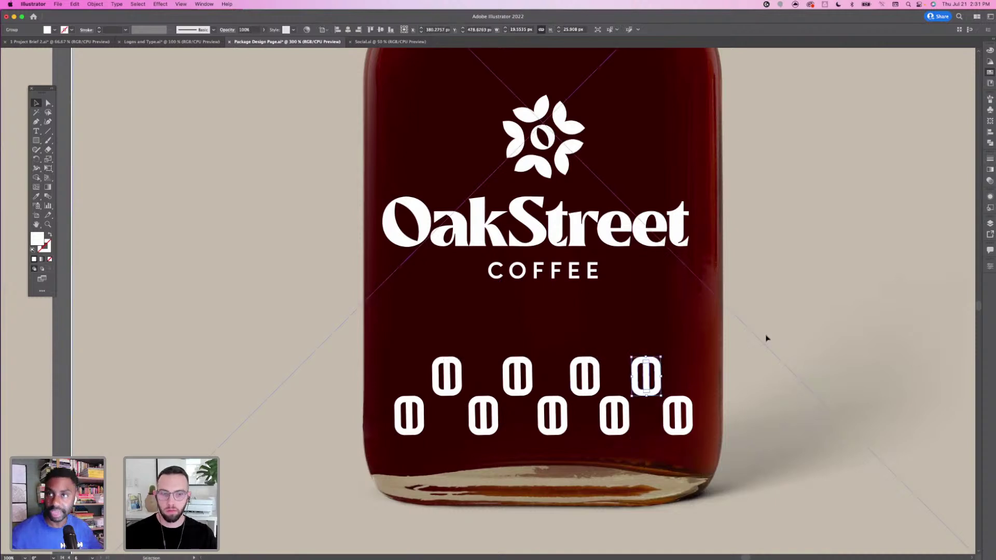
{"action": "left_click", "coordinate": [766, 338]}
Duplicate the last sprout on the plant-pattern bottle, including its top bud, and place the copy beyond the final drop to extend the row
{"action": "key", "text": "super+minus"}
{"action": "key", "text": "super+minus"}
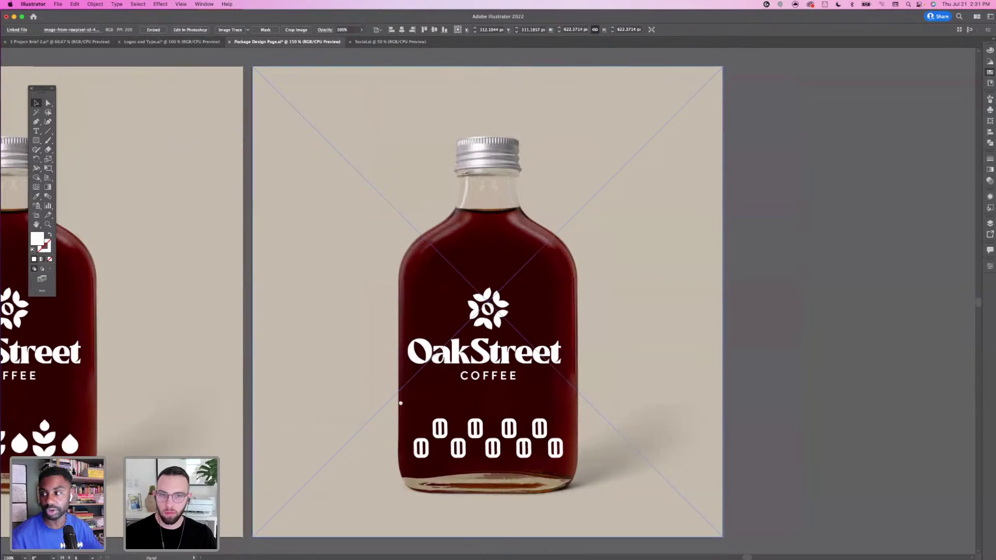
{"action": "scroll", "coordinate": [400, 402], "scroll_direction": "left", "scroll_amount": 10}
{"action": "scroll", "coordinate": [401, 402], "scroll_direction": "down", "scroll_amount": 3}
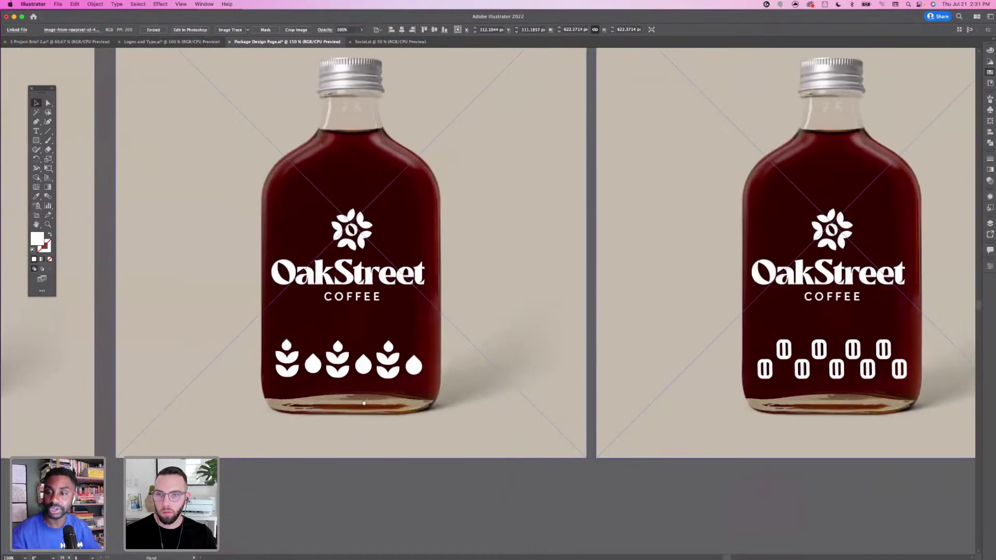
{"action": "left_click_drag", "start_coordinate": [364, 403], "coordinate": [461, 399]}
{"action": "left_click", "coordinate": [335, 470]}
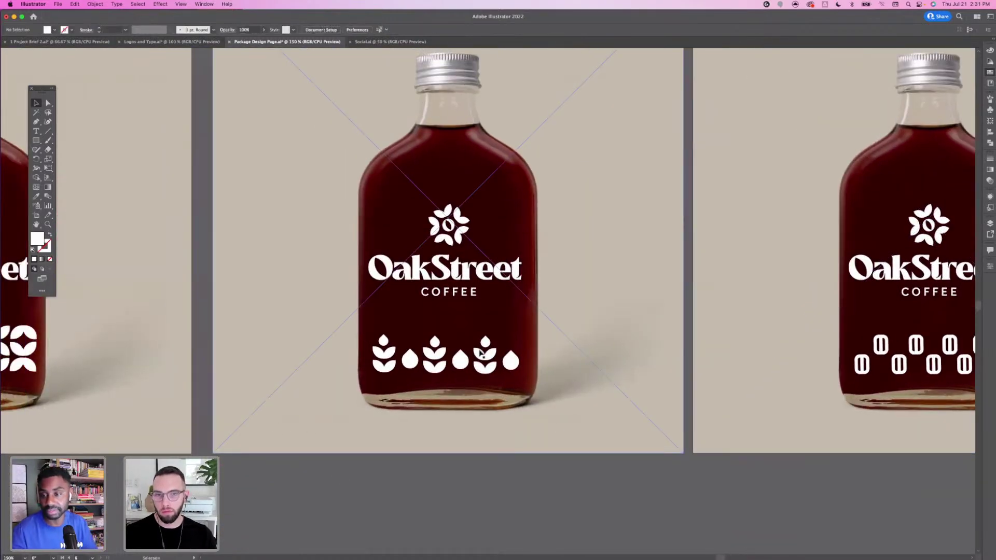
{"action": "left_click", "coordinate": [511, 361]}
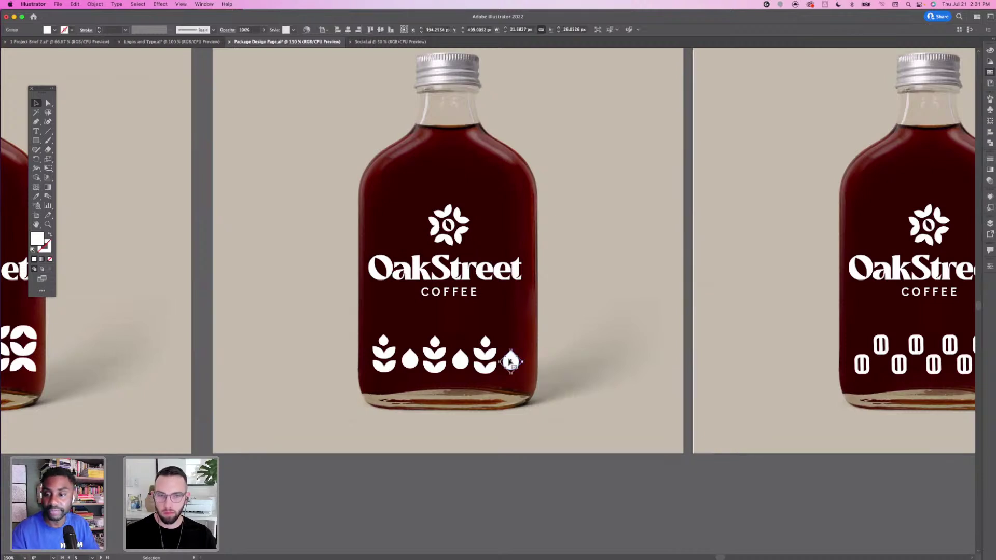
{"action": "left_click", "coordinate": [491, 366]}
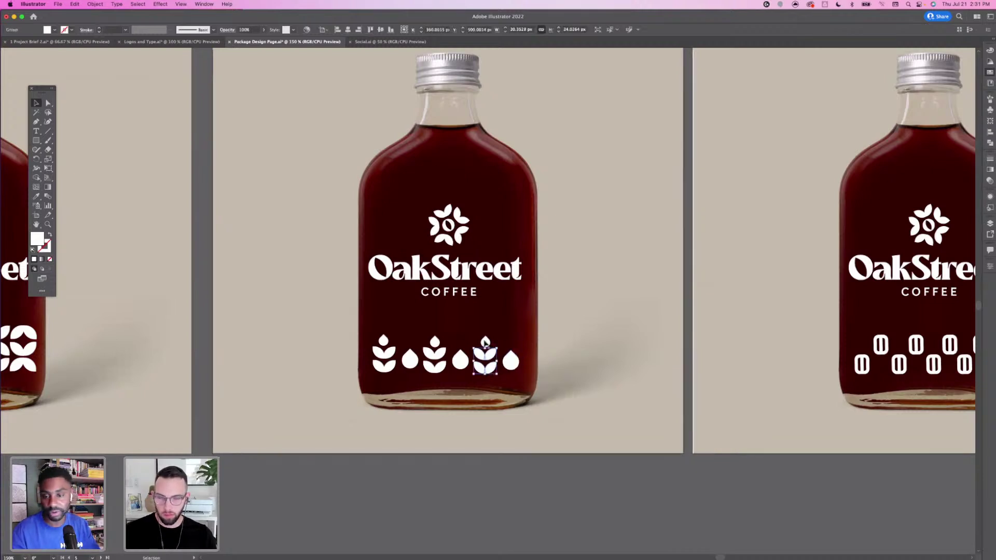
{"action": "left_click", "coordinate": [486, 343], "text": "shift"}
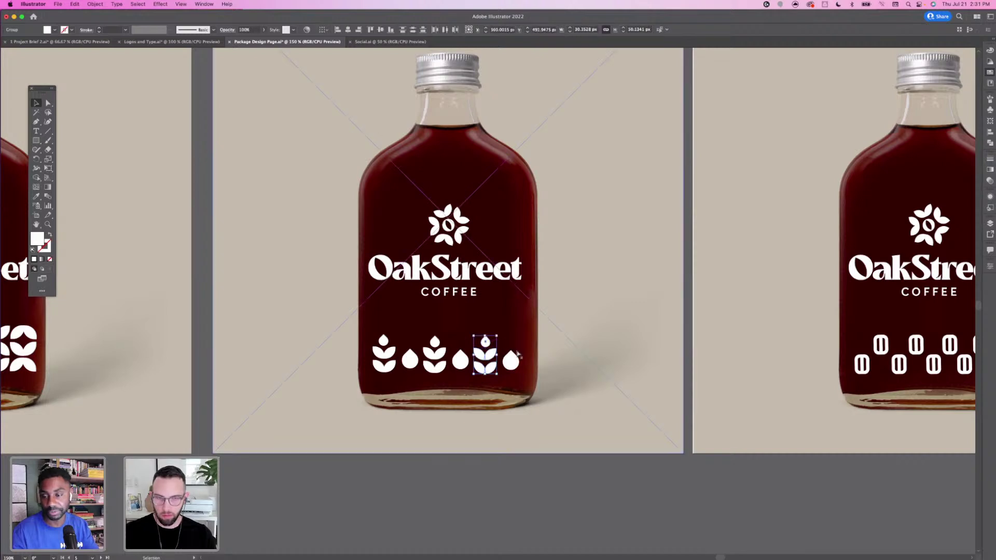
{"action": "key", "text": "super+c"}
{"action": "key", "text": "super+v"}
{"action": "left_click_drag", "start_coordinate": [489, 303], "coordinate": [542, 352]}
Lock the bottle photo, scale the entire plant row down to about 204 px wide, nudge it right and up, and deselect it
{"action": "left_click", "coordinate": [585, 337]}
{"action": "key", "text": "super+2"}
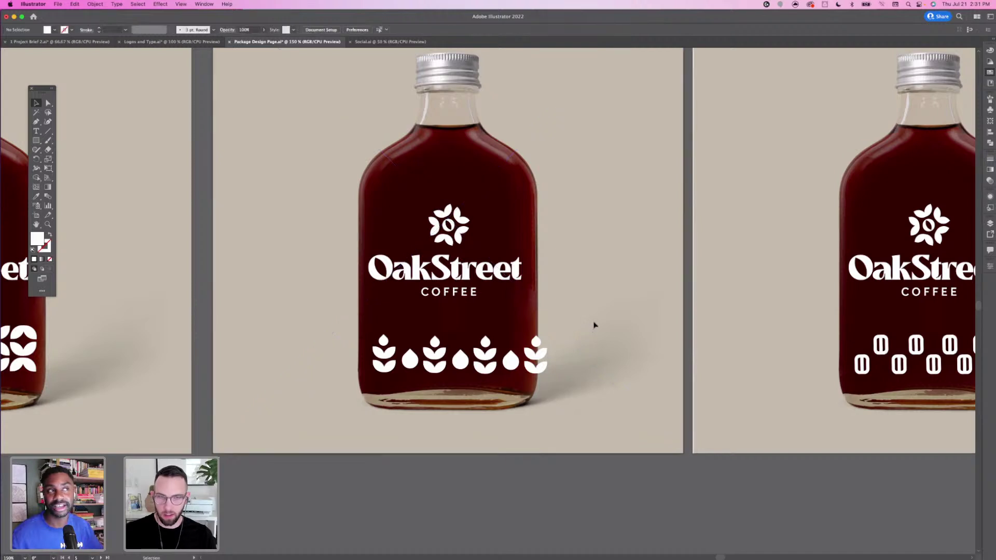
{"action": "left_click_drag", "start_coordinate": [384, 378], "coordinate": [534, 340]}
{"action": "key", "text": "Right"}
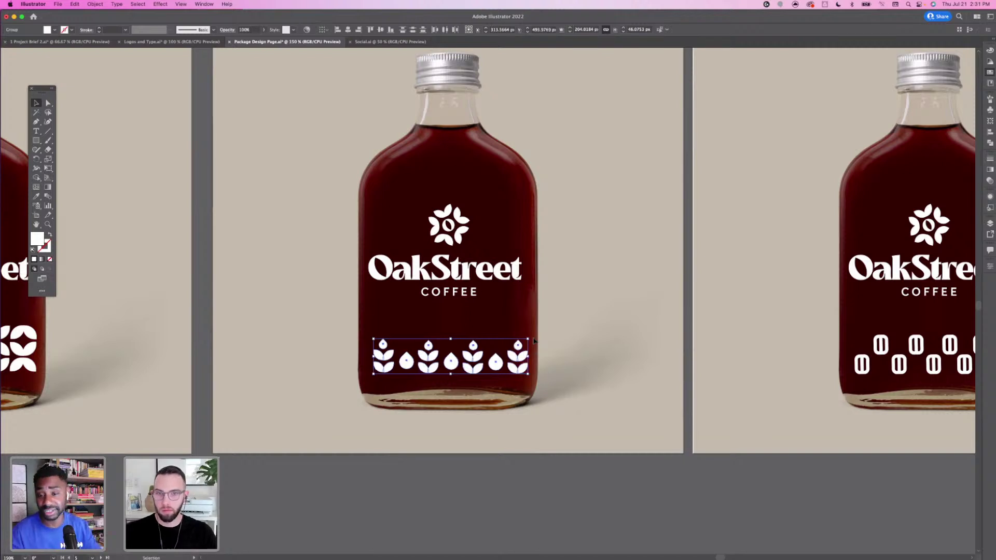
{"action": "key", "text": "Right"}
{"action": "key", "text": "Up"}
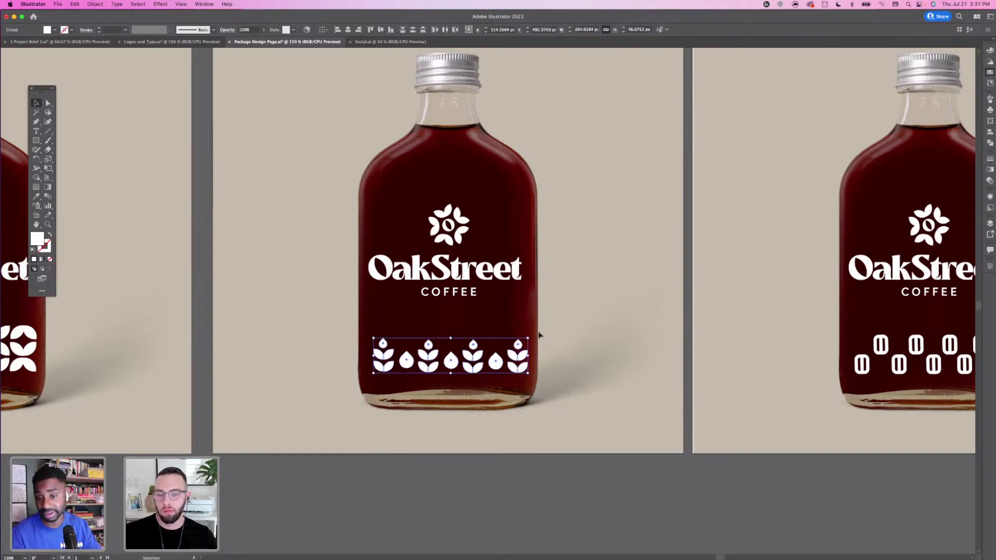
{"action": "left_click", "coordinate": [461, 446]}
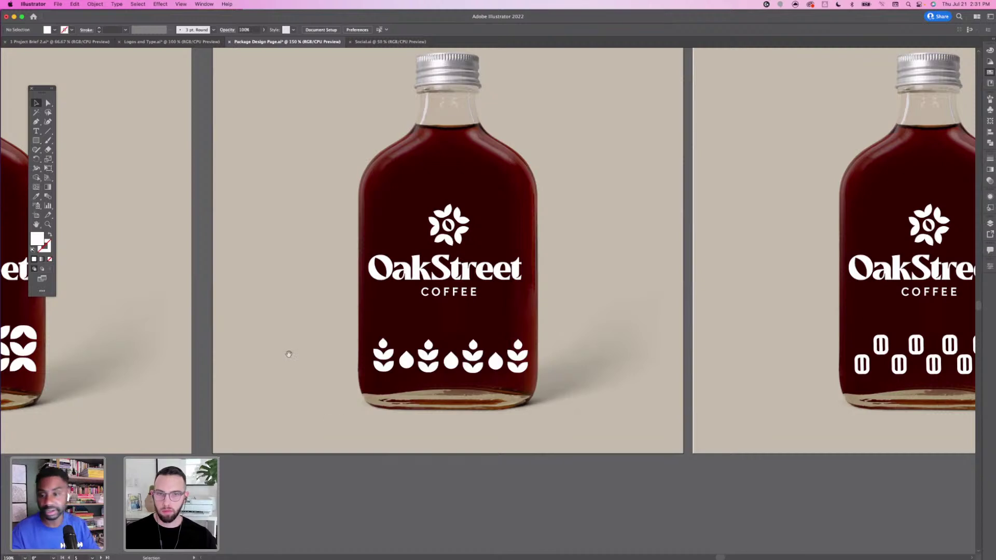
Compare the leaf, geometric and plant pattern bottles side by side
{"action": "scroll", "coordinate": [288, 354], "scroll_direction": "left", "scroll_amount": 5}
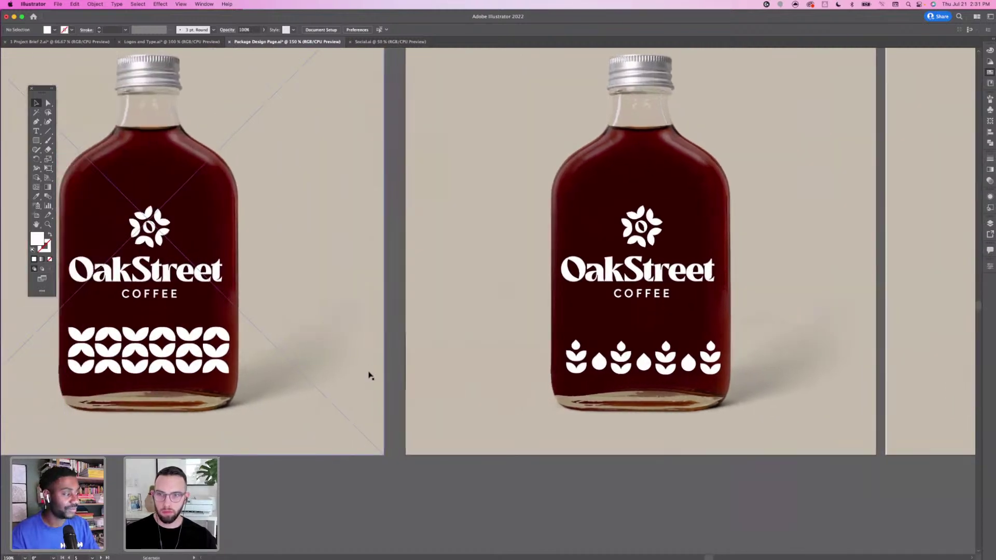
{"action": "scroll", "coordinate": [280, 387], "scroll_direction": "left", "scroll_amount": 4}
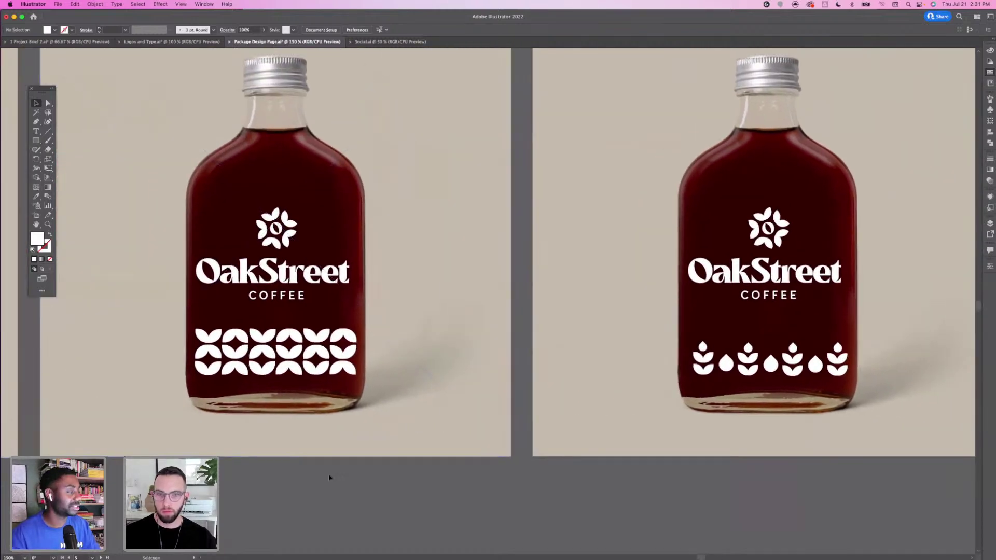
{"action": "key", "text": "super+minus"}
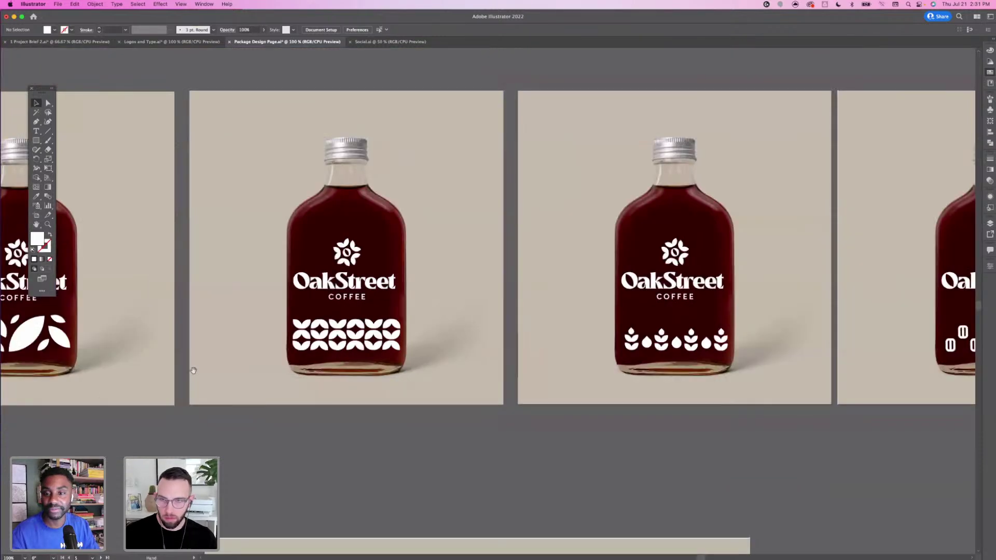
{"action": "scroll", "coordinate": [193, 371], "scroll_direction": "left", "scroll_amount": 5}
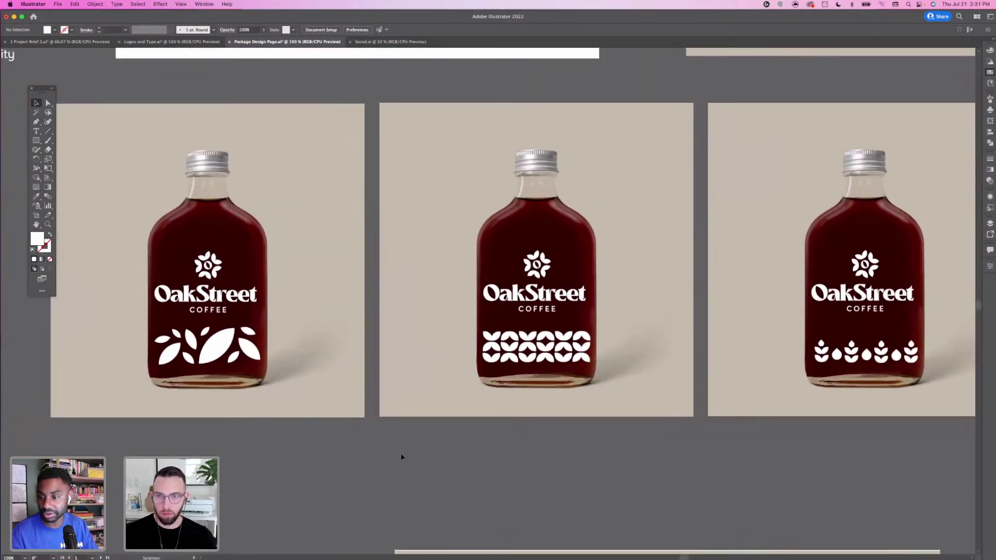
{"action": "scroll", "coordinate": [514, 422], "scroll_direction": "right", "scroll_amount": 1}
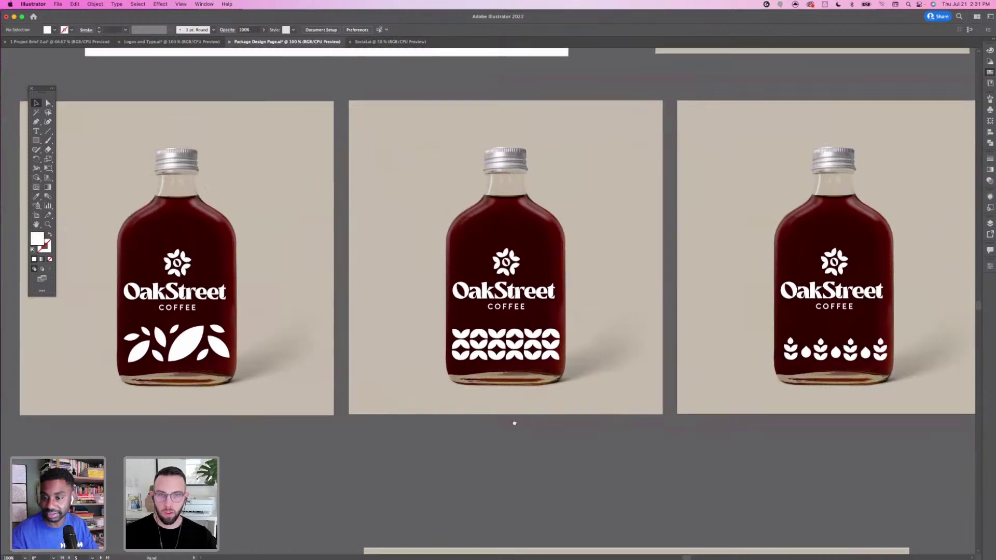
{"action": "scroll", "coordinate": [514, 423], "scroll_direction": "left", "scroll_amount": 1}
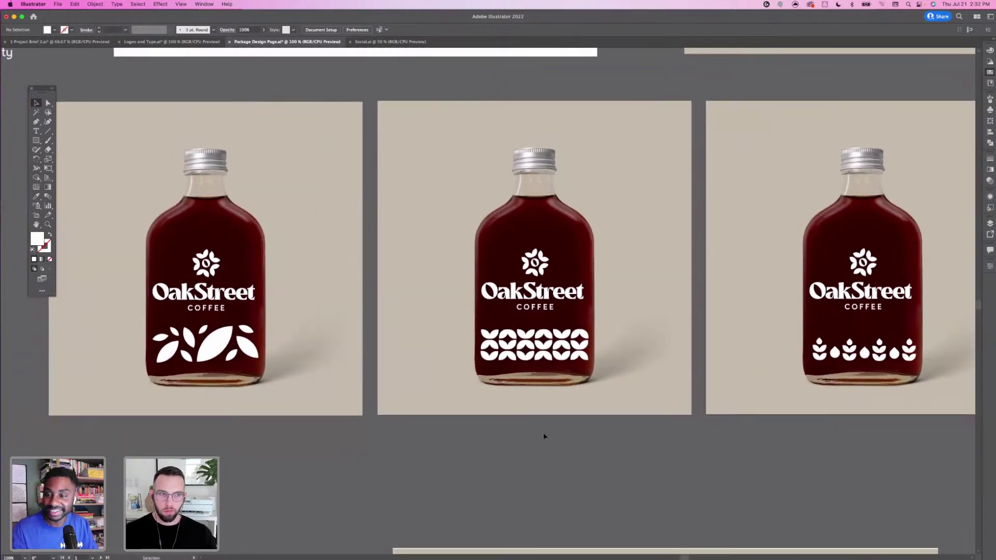
{"action": "scroll", "coordinate": [544, 436], "scroll_direction": "right", "scroll_amount": 1}
{"action": "scroll", "coordinate": [547, 447], "scroll_direction": "right", "scroll_amount": 2}
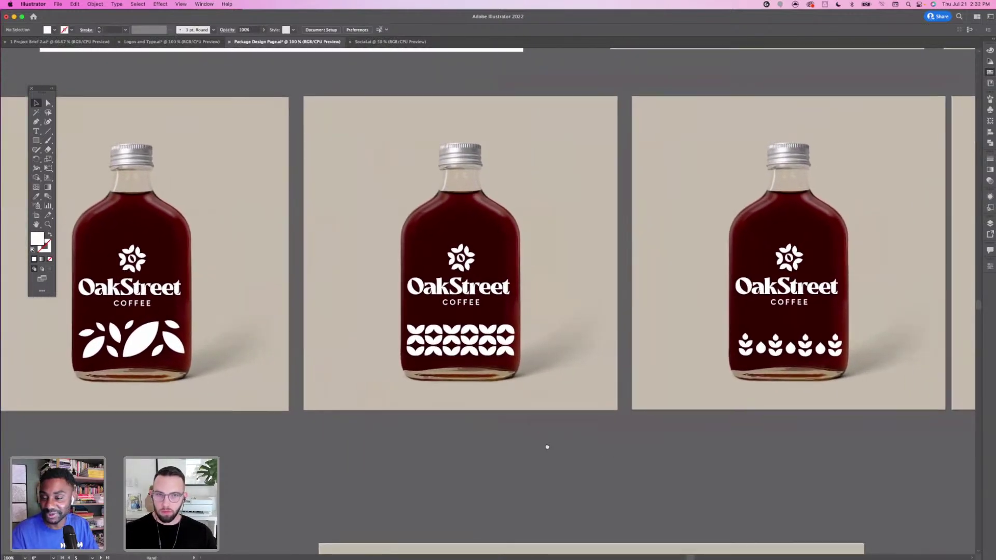
{"action": "scroll", "coordinate": [433, 434], "scroll_direction": "left", "scroll_amount": 4}
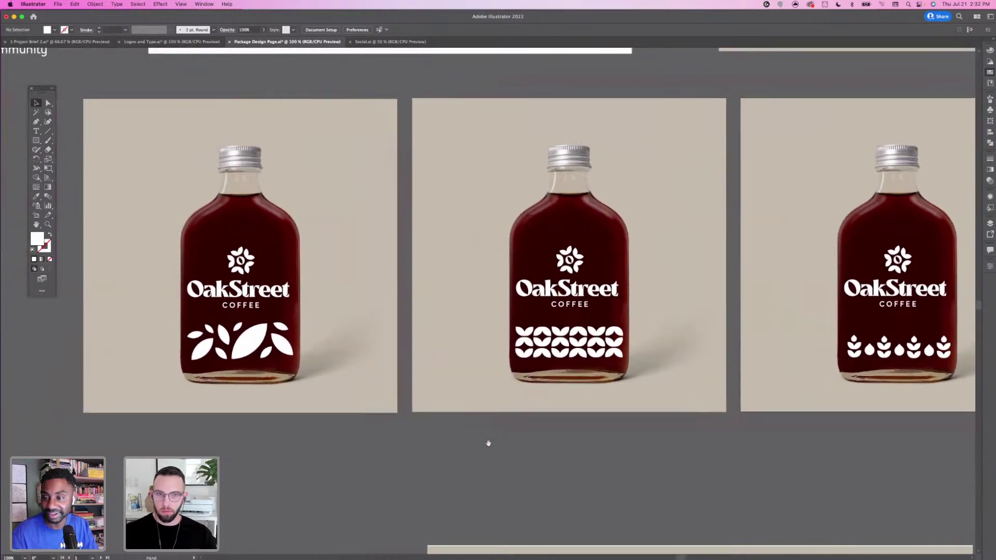
Examine the scattered-leaf bottle up close, followed by the geometric leaf-pattern bottle, leaving nothing selected
{"action": "key", "text": "super+equal"}
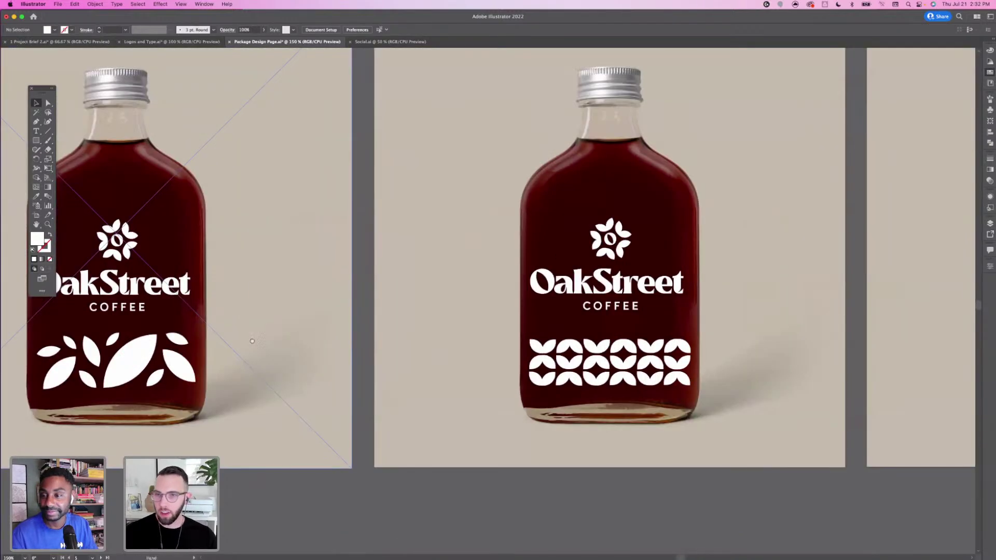
{"action": "scroll", "coordinate": [329, 334], "scroll_direction": "left", "scroll_amount": 3}
{"action": "scroll", "coordinate": [329, 334], "scroll_direction": "left", "scroll_amount": 3}
{"action": "scroll", "coordinate": [328, 334], "scroll_direction": "up", "scroll_amount": 2}
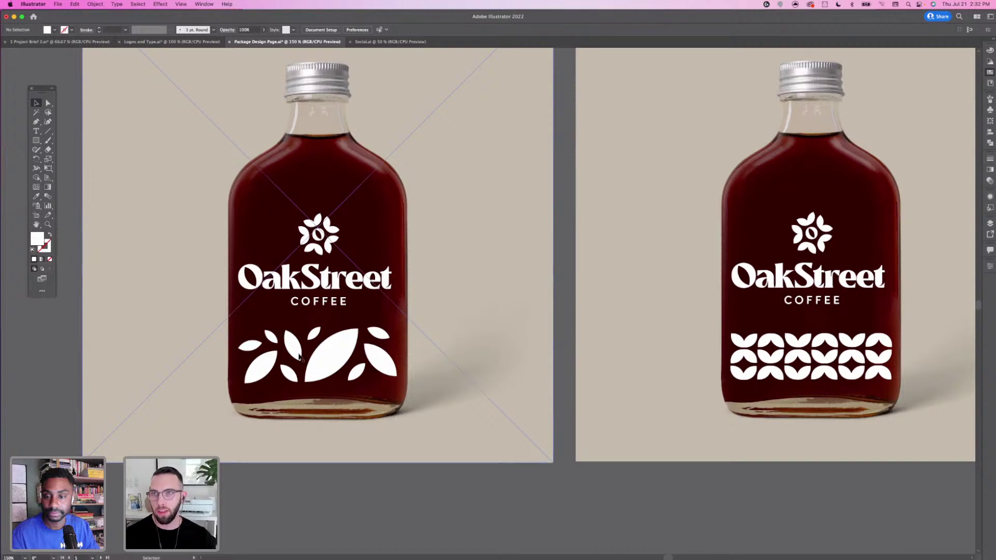
{"action": "left_click_drag", "start_coordinate": [168, 259], "coordinate": [223, 274]}
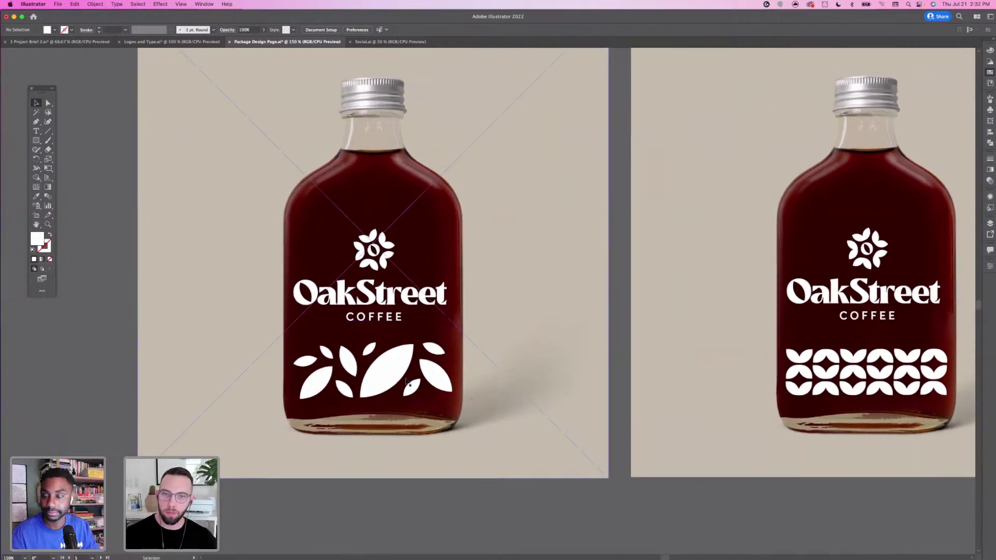
{"action": "left_click_drag", "start_coordinate": [565, 370], "coordinate": [534, 345]}
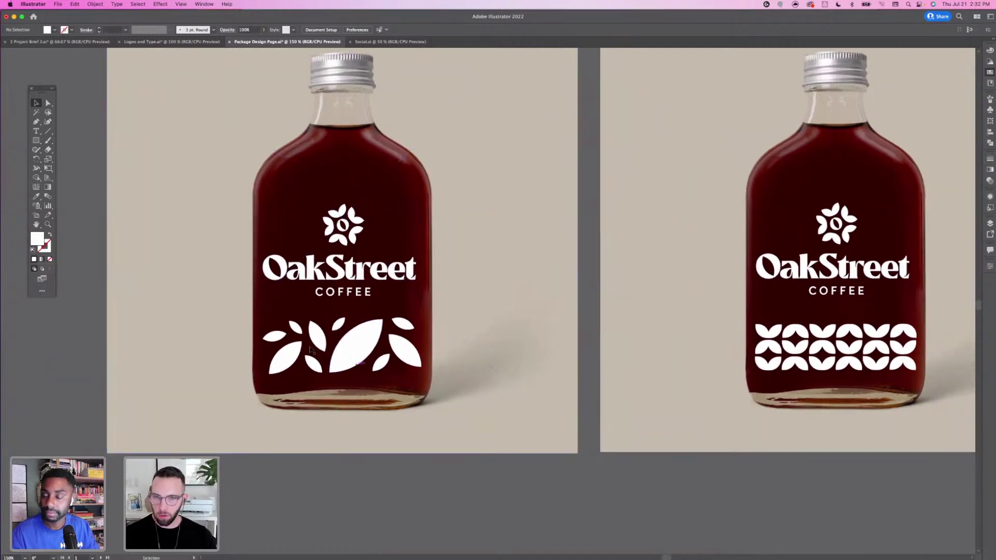
{"action": "left_click_drag", "start_coordinate": [688, 365], "coordinate": [332, 360]}
{"action": "left_click_drag", "start_coordinate": [441, 360], "coordinate": [416, 357]}
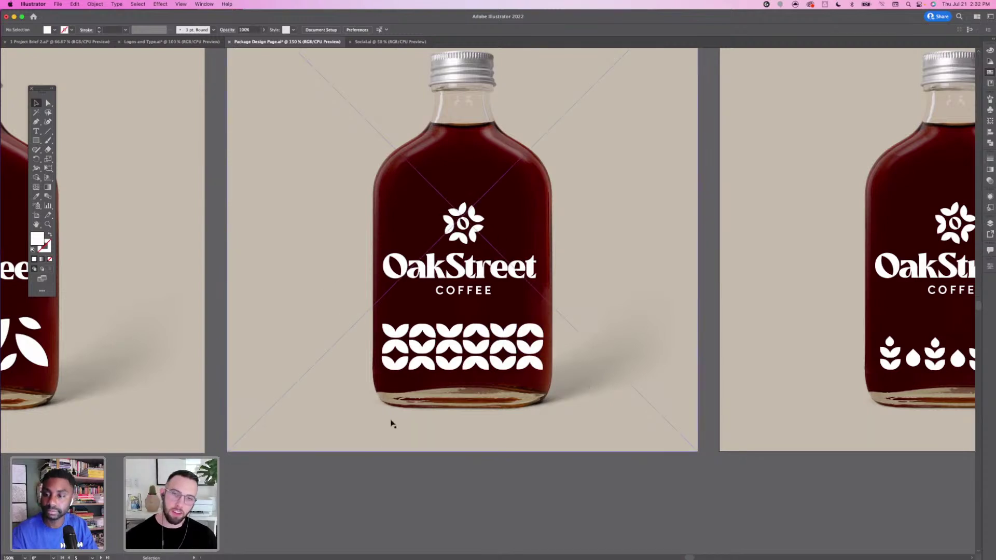
{"action": "left_click", "coordinate": [313, 423]}
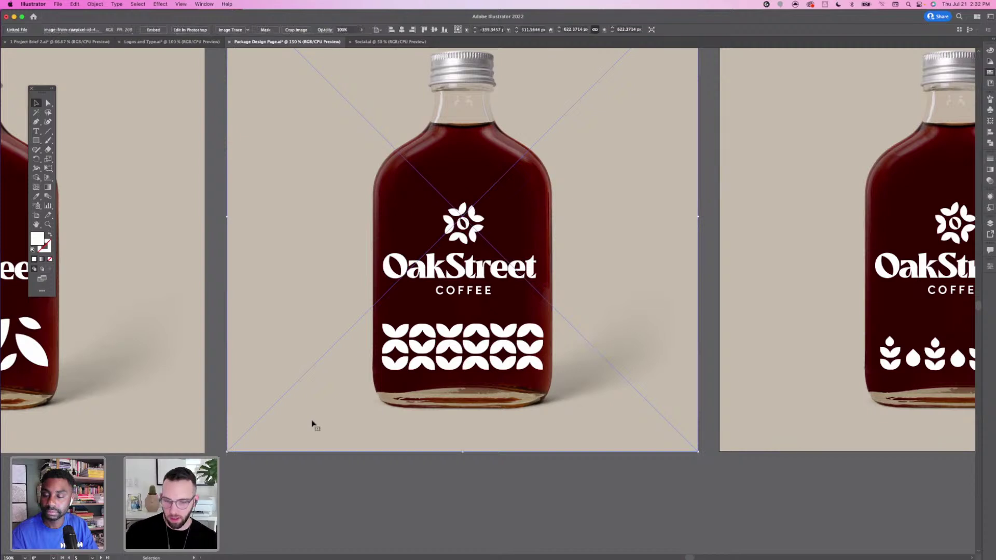
{"action": "key", "text": "super+shift+a"}
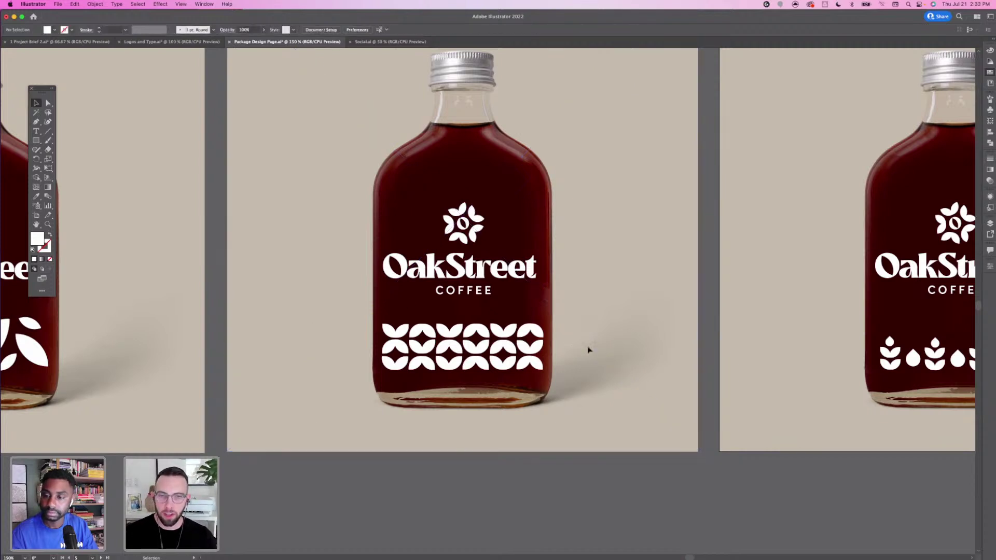
Examine the four OakStreet Coffee bottle mockups with different white patterns up close, then compare them side by side
{"action": "scroll", "coordinate": [769, 296], "scroll_direction": "right", "scroll_amount": 5}
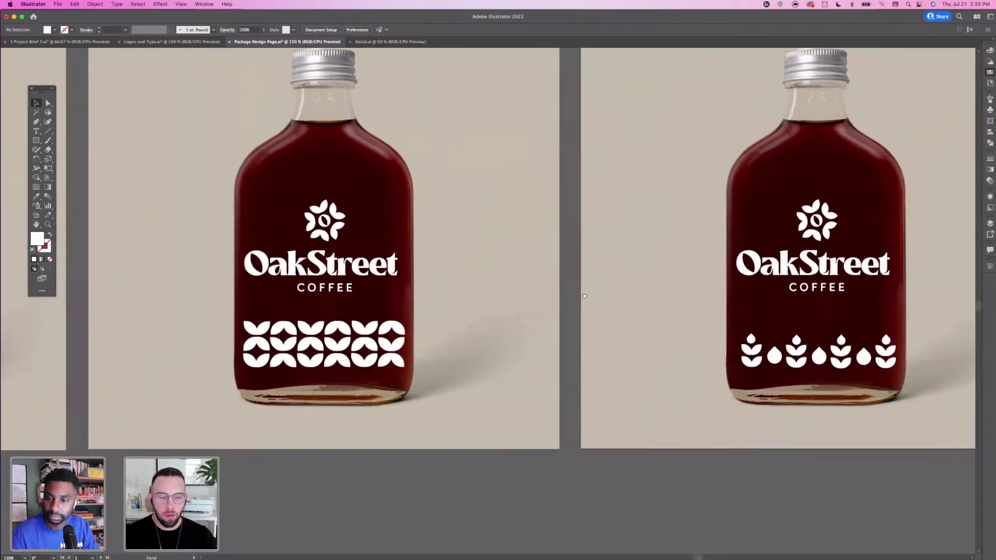
{"action": "scroll", "coordinate": [742, 338], "scroll_direction": "right", "scroll_amount": 6}
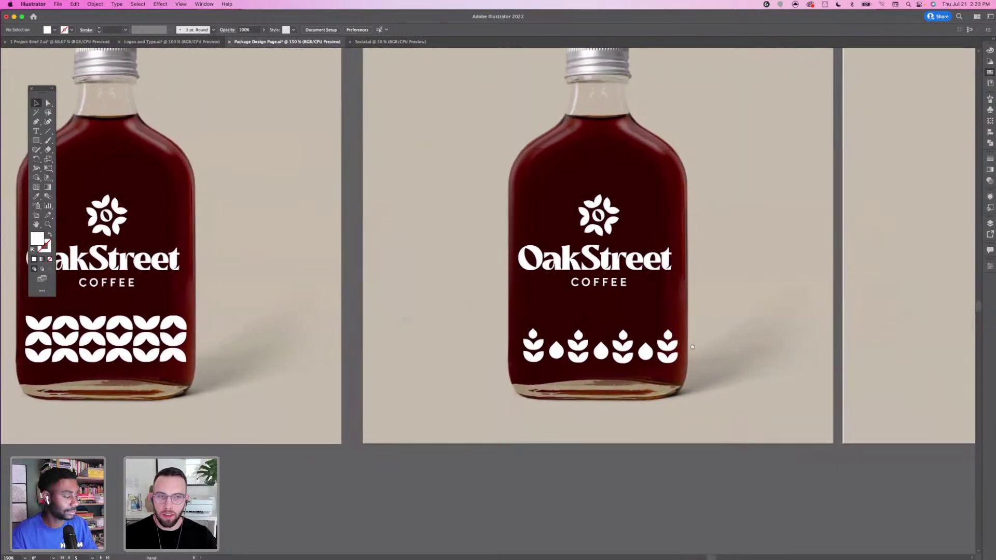
{"action": "scroll", "coordinate": [661, 354], "scroll_direction": "right", "scroll_amount": 2}
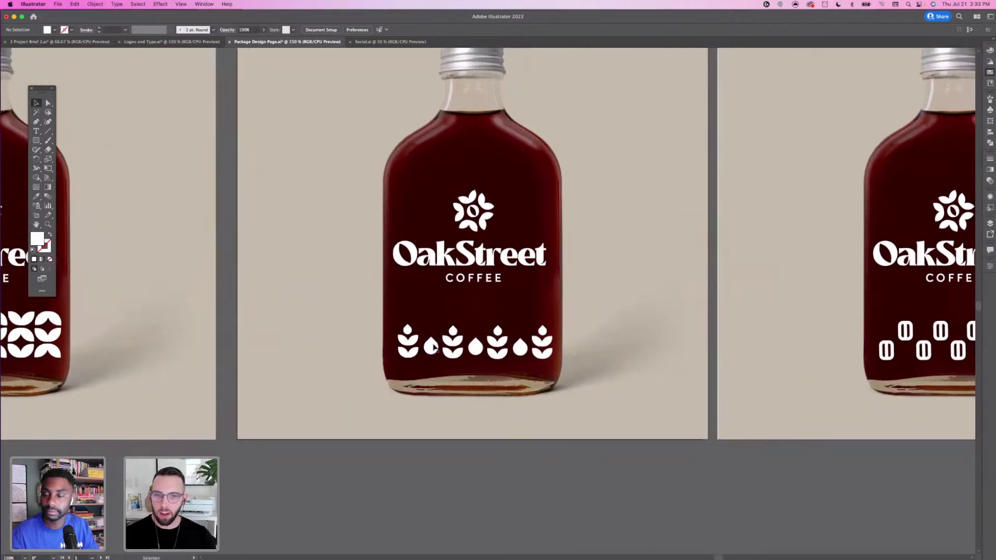
{"action": "scroll", "coordinate": [654, 324], "scroll_direction": "right", "scroll_amount": 2}
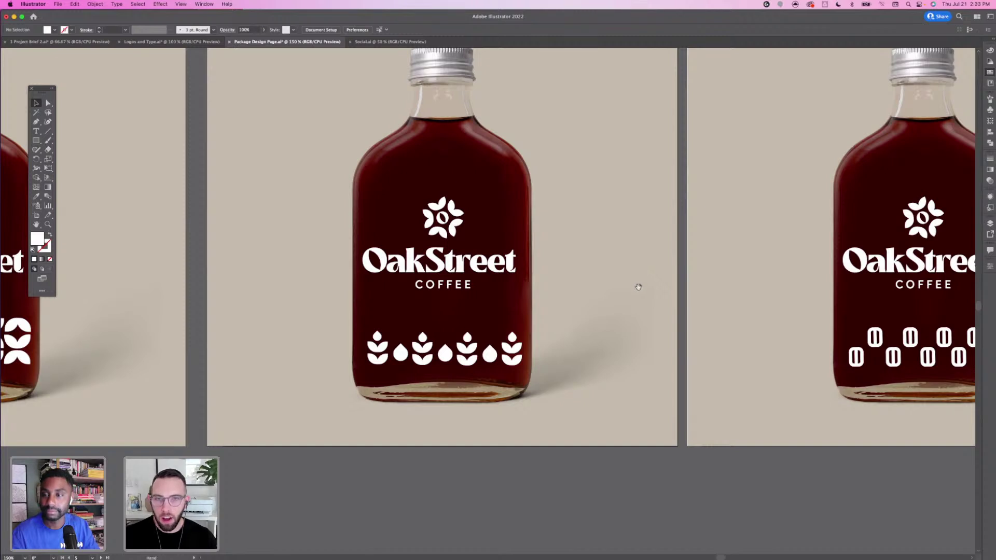
{"action": "scroll", "coordinate": [638, 286], "scroll_direction": "right", "scroll_amount": 10}
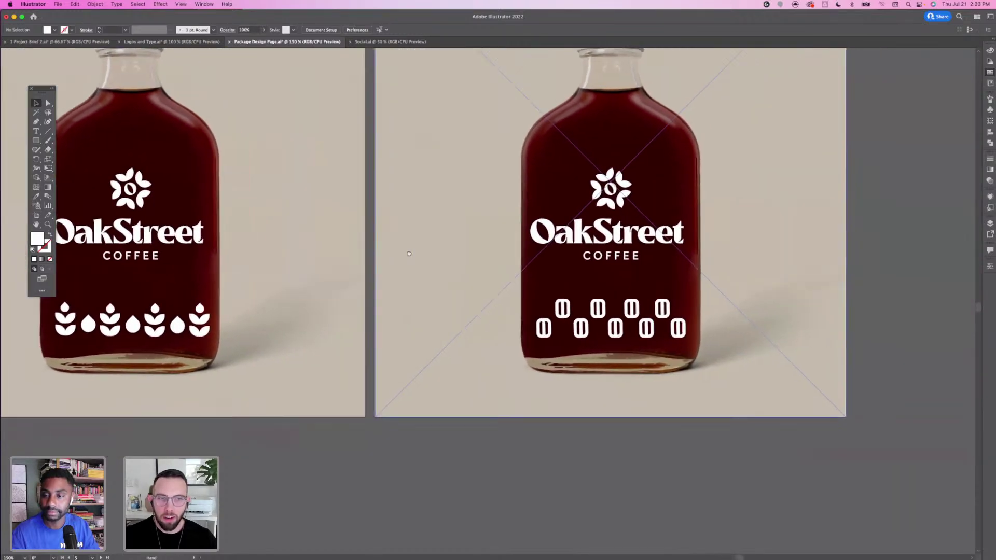
{"action": "scroll", "coordinate": [409, 253], "scroll_direction": "right", "scroll_amount": 2}
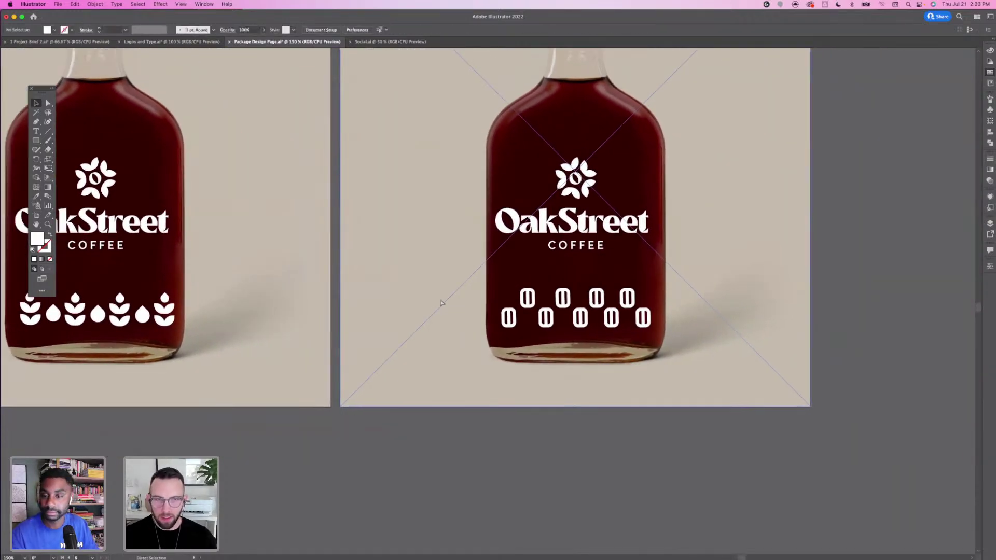
{"action": "scroll", "coordinate": [355, 231], "scroll_direction": "left", "scroll_amount": 4}
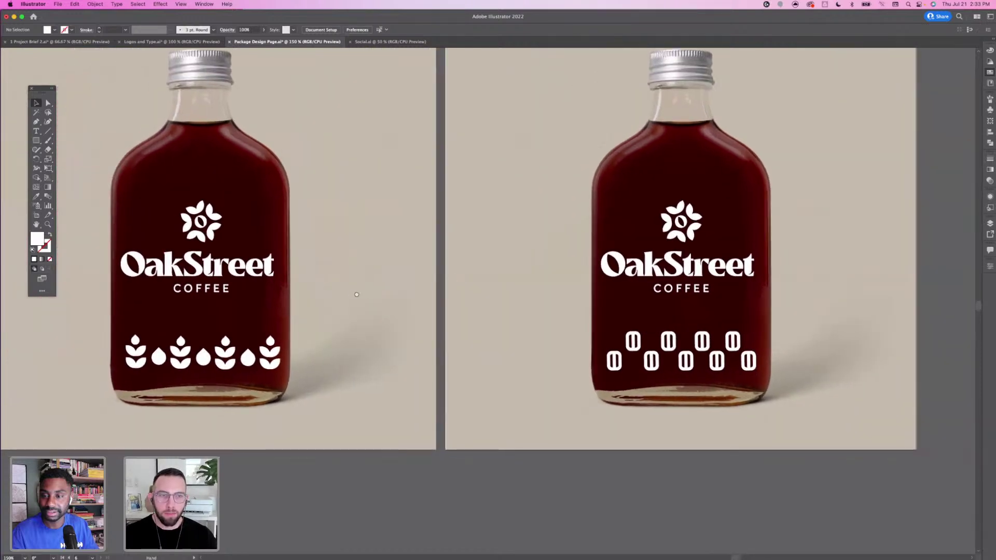
{"action": "scroll", "coordinate": [356, 294], "scroll_direction": "left", "scroll_amount": 5}
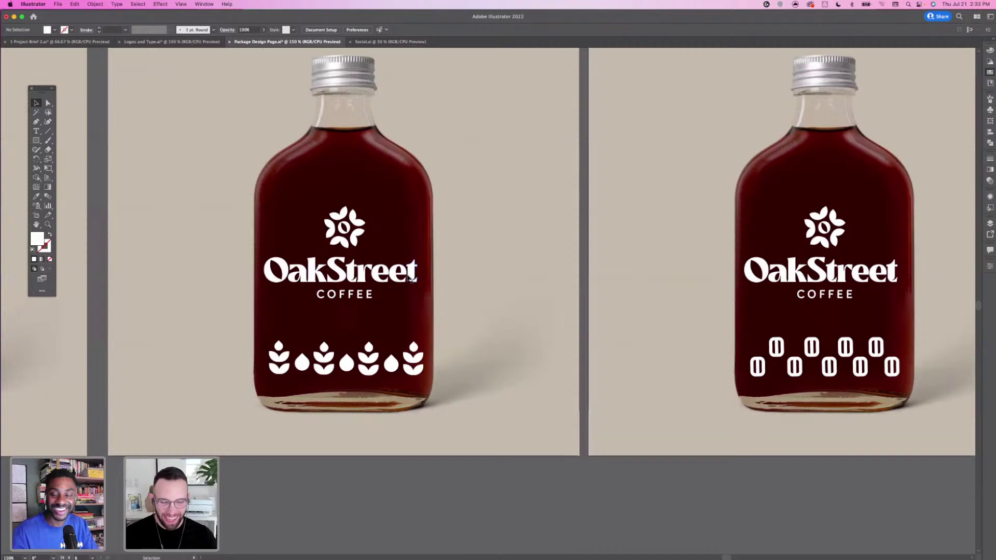
{"action": "key", "text": "super+minus"}
{"action": "key", "text": "super+minus"}
{"action": "left_click_drag", "start_coordinate": [283, 292], "coordinate": [488, 326]}
{"action": "left_click_drag", "start_coordinate": [513, 261], "coordinate": [509, 270]}
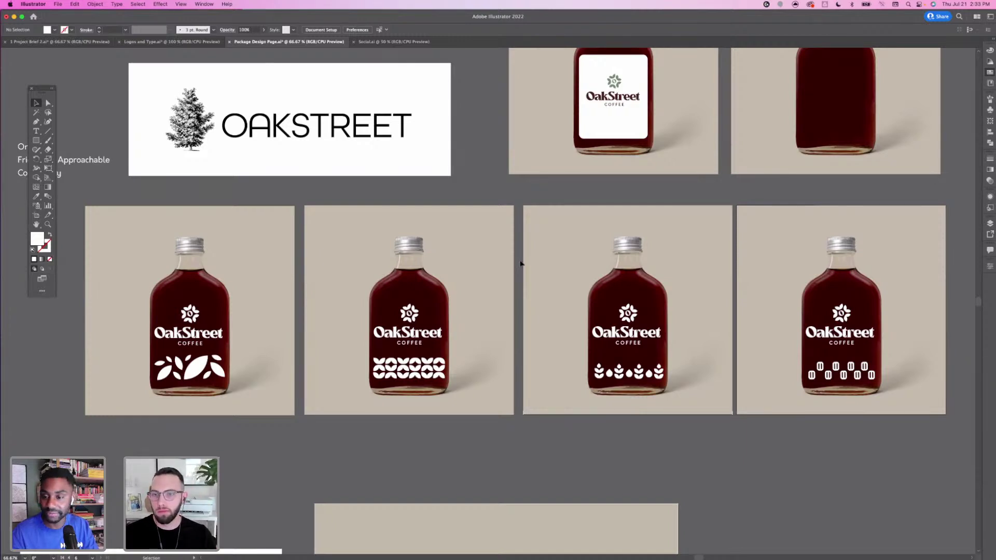
{"action": "left_click_drag", "start_coordinate": [555, 252], "coordinate": [543, 259]}
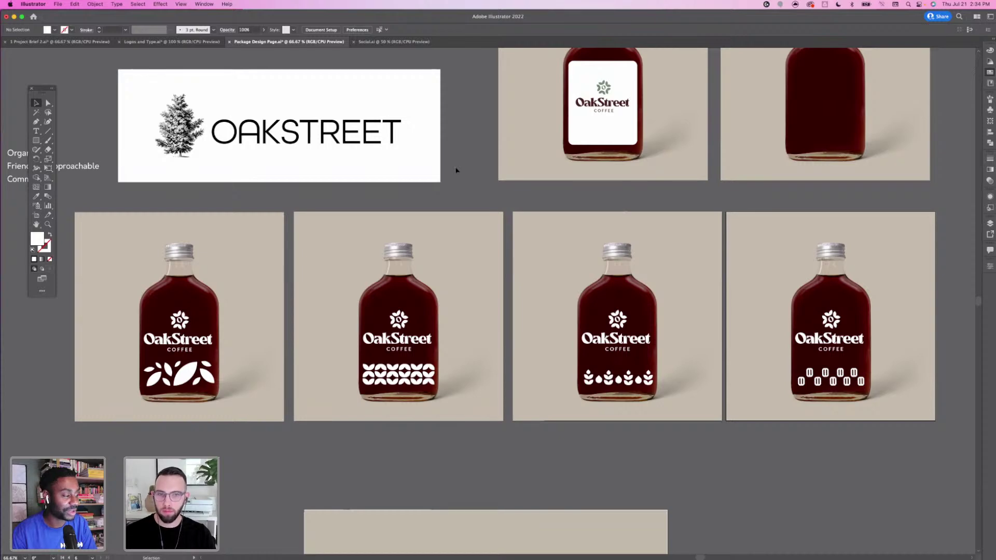
{"action": "scroll", "coordinate": [455, 170], "scroll_direction": "up", "scroll_amount": 3}
{"action": "scroll", "coordinate": [456, 170], "scroll_direction": "right", "scroll_amount": 4}
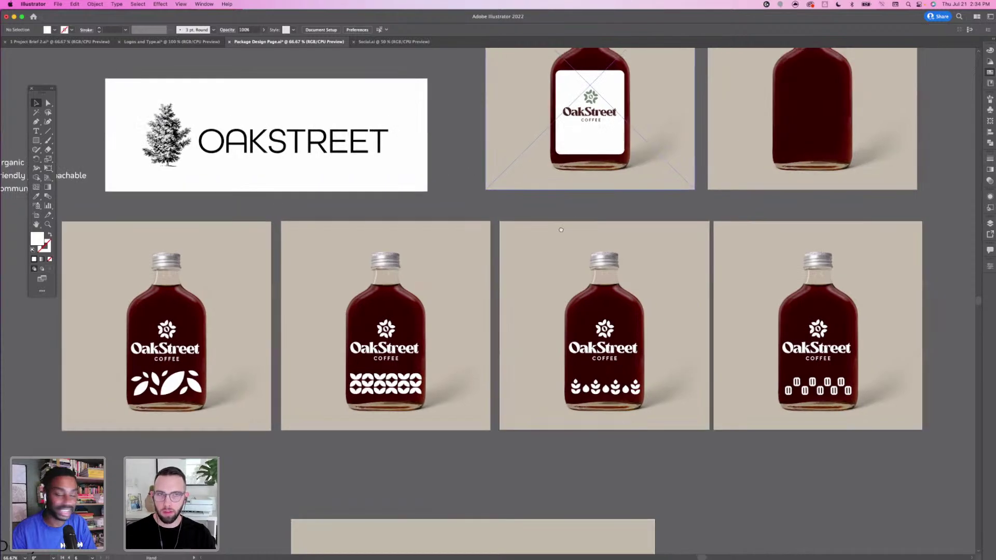
{"action": "scroll", "coordinate": [510, 247], "scroll_direction": "left", "scroll_amount": 3}
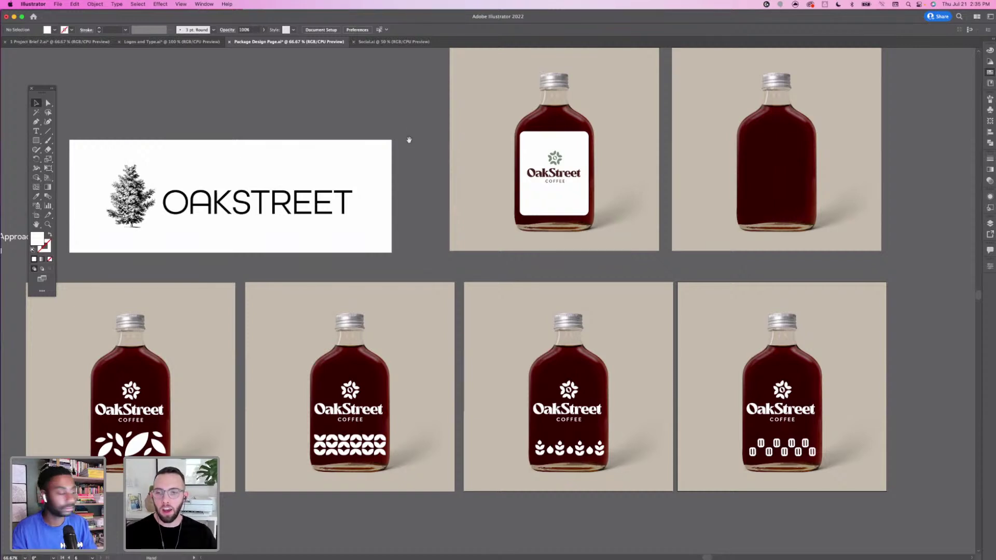
{"action": "left_click_drag", "start_coordinate": [403, 201], "coordinate": [429, 148]}
{"action": "scroll", "coordinate": [411, 188], "scroll_direction": "up", "scroll_amount": 2}
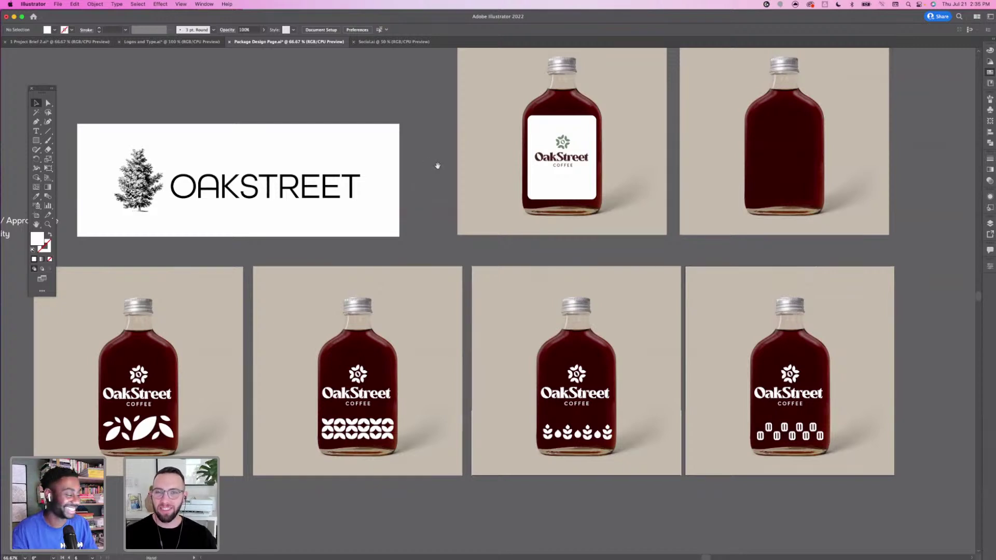
{"action": "left_click_drag", "start_coordinate": [437, 165], "coordinate": [455, 175]}
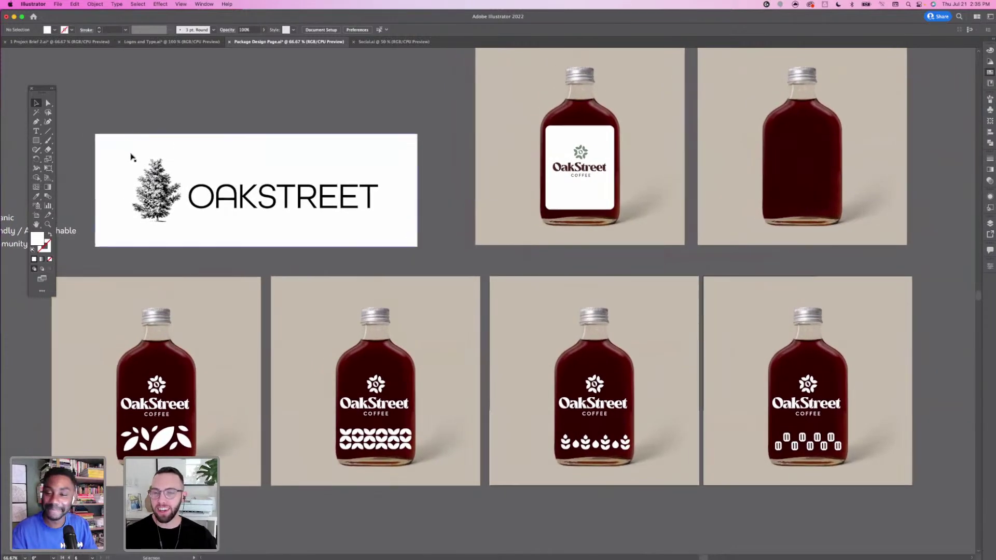
{"action": "left_click_drag", "start_coordinate": [437, 118], "coordinate": [414, 122]}
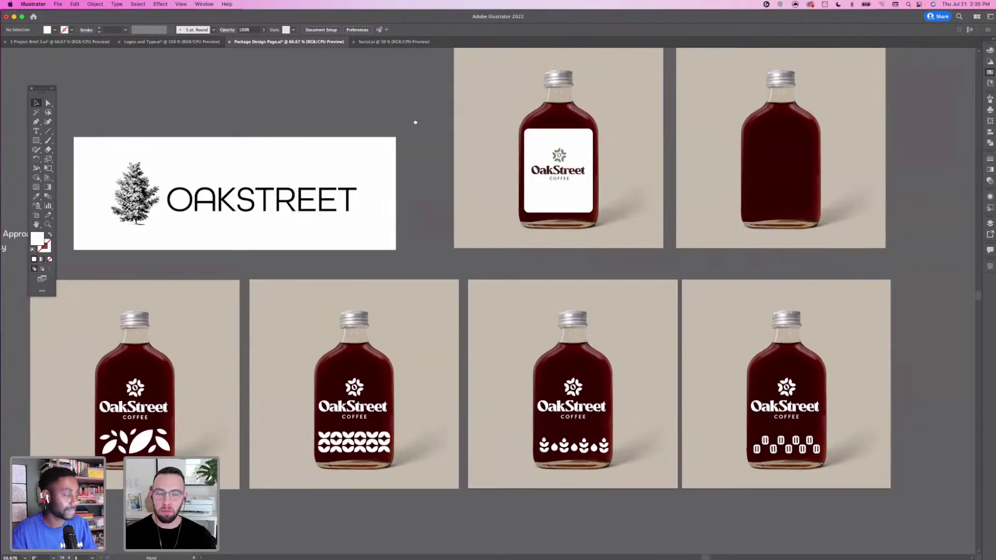
{"action": "left_click_drag", "start_coordinate": [280, 154], "coordinate": [315, 153]}
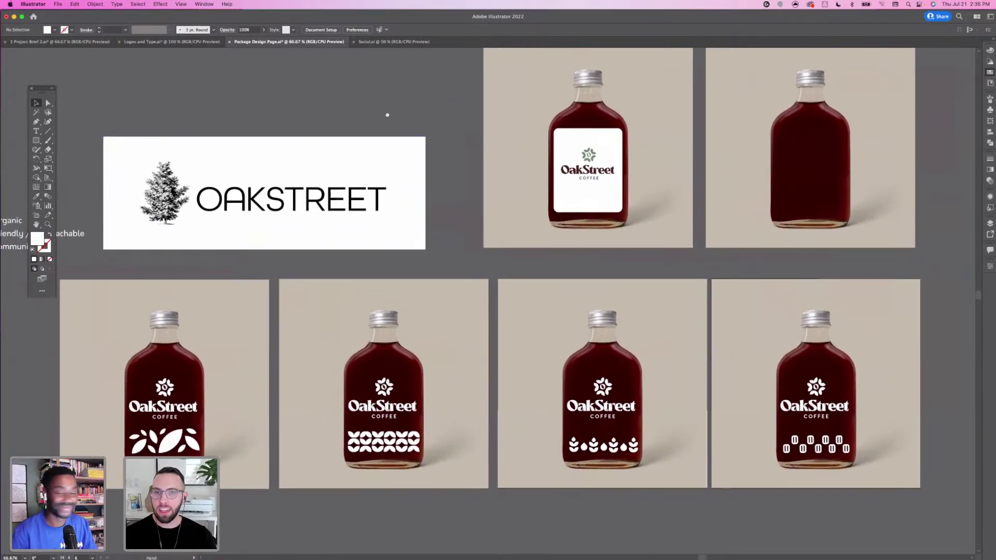
{"action": "scroll", "coordinate": [387, 115], "scroll_direction": "up", "scroll_amount": 2}
{"action": "scroll", "coordinate": [418, 134], "scroll_direction": "right", "scroll_amount": 3}
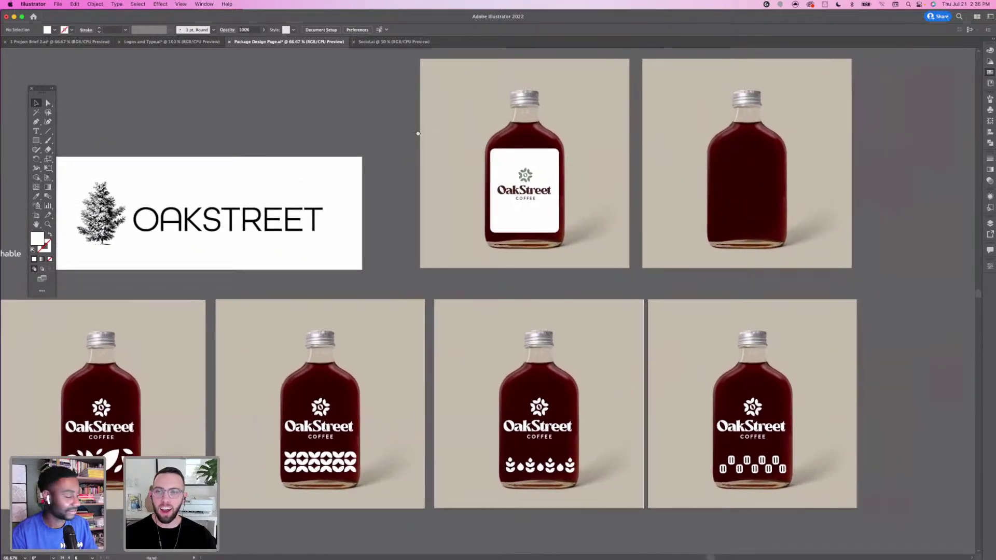
{"action": "scroll", "coordinate": [318, 138], "scroll_direction": "left", "scroll_amount": 4}
{"action": "scroll", "coordinate": [318, 138], "scroll_direction": "down", "scroll_amount": 1}
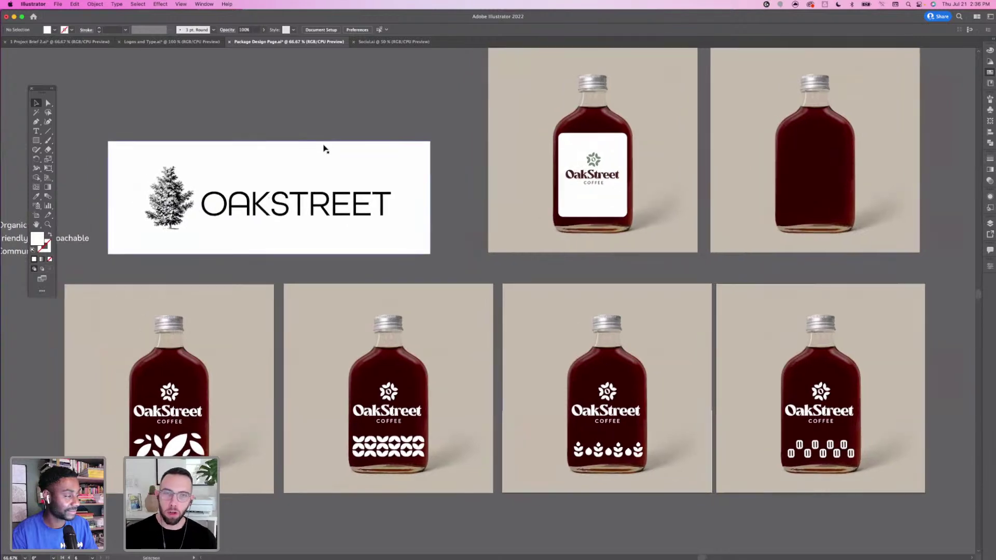
{"action": "key", "text": "space"}
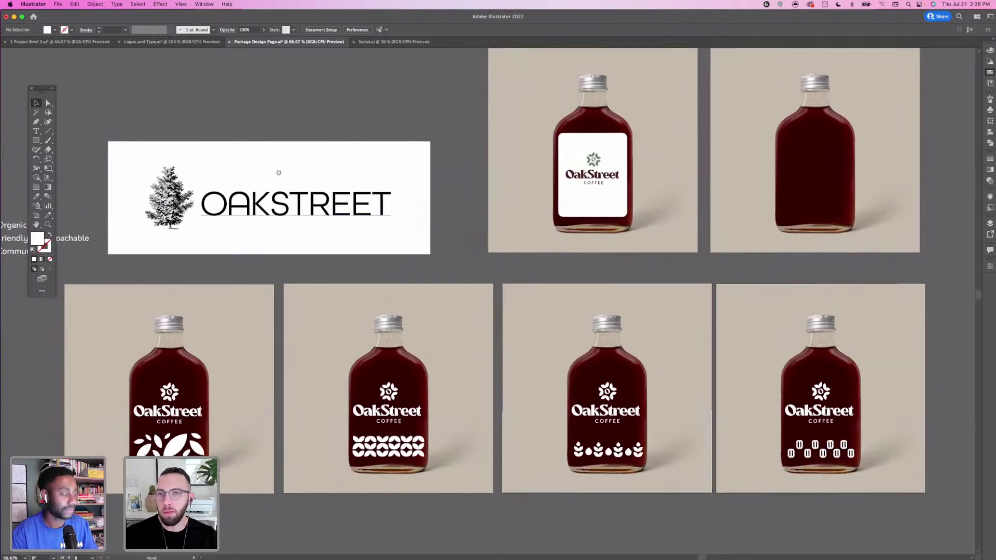
{"action": "scroll", "coordinate": [278, 172], "scroll_direction": "down", "scroll_amount": 1}
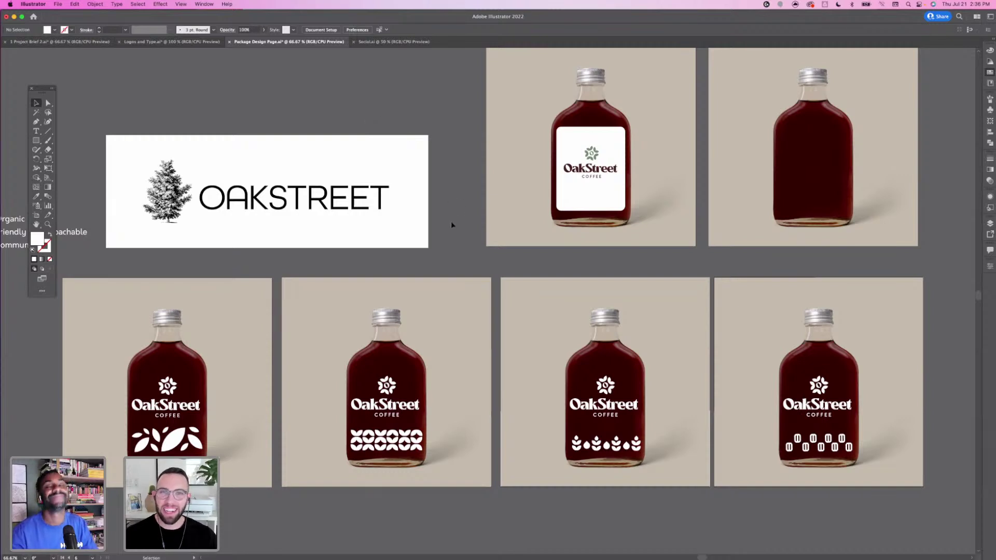
{"action": "scroll", "coordinate": [457, 248], "scroll_direction": "down", "scroll_amount": 1}
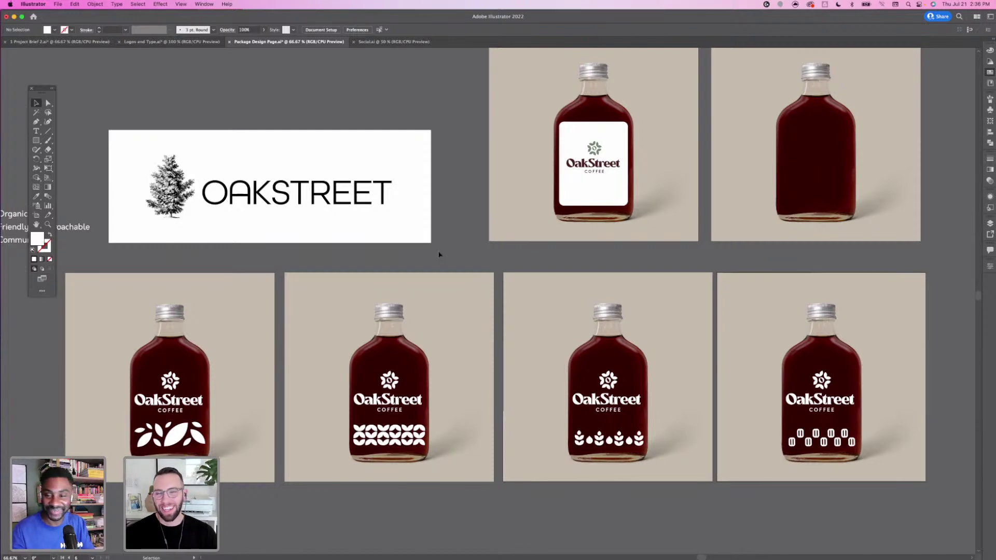
{"action": "left_click_drag", "start_coordinate": [375, 267], "coordinate": [432, 219]}
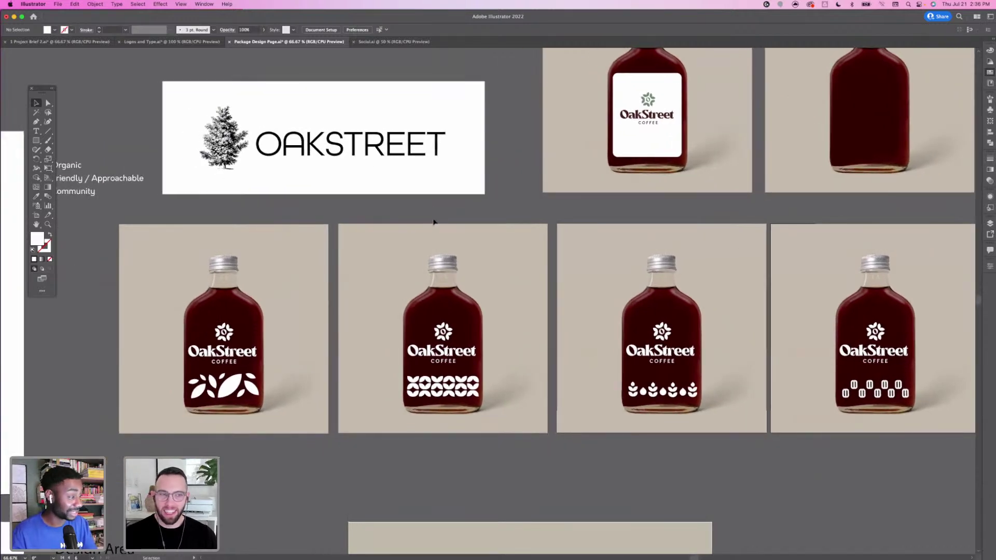
{"action": "scroll", "coordinate": [435, 220], "scroll_direction": "up", "scroll_amount": 1}
{"action": "scroll", "coordinate": [434, 220], "scroll_direction": "right", "scroll_amount": 1}
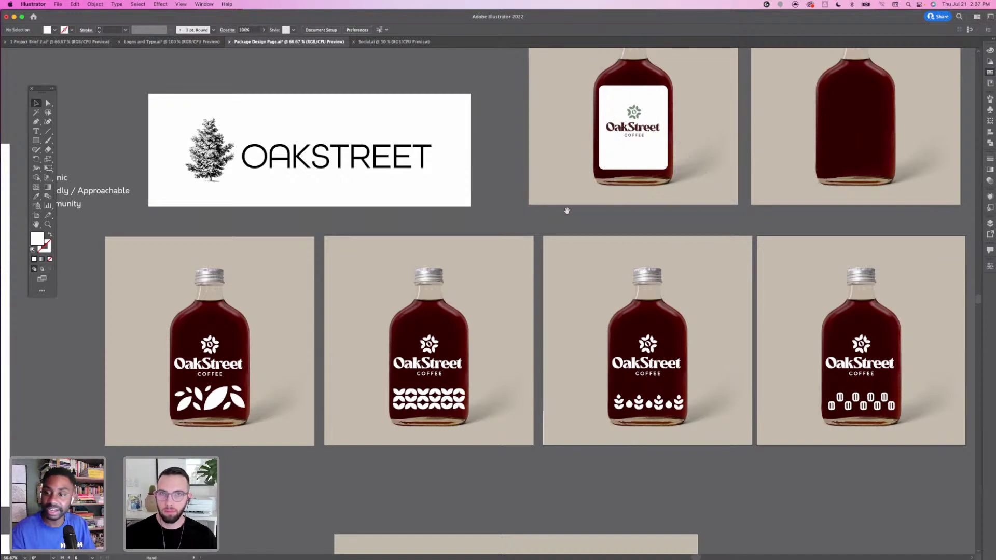
{"action": "left_click_drag", "start_coordinate": [569, 210], "coordinate": [552, 214]}
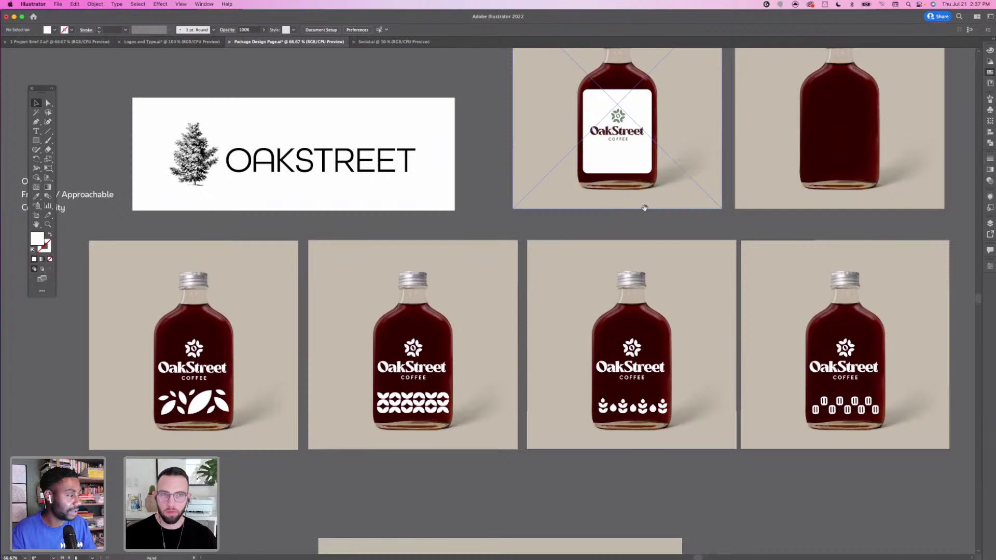
{"action": "mouse_move", "coordinate": [644, 208]}
{"action": "left_mouse_down"}
{"action": "mouse_move", "coordinate": [626, 228]}
{"action": "mouse_move", "coordinate": [661, 204]}
{"action": "left_mouse_up"}
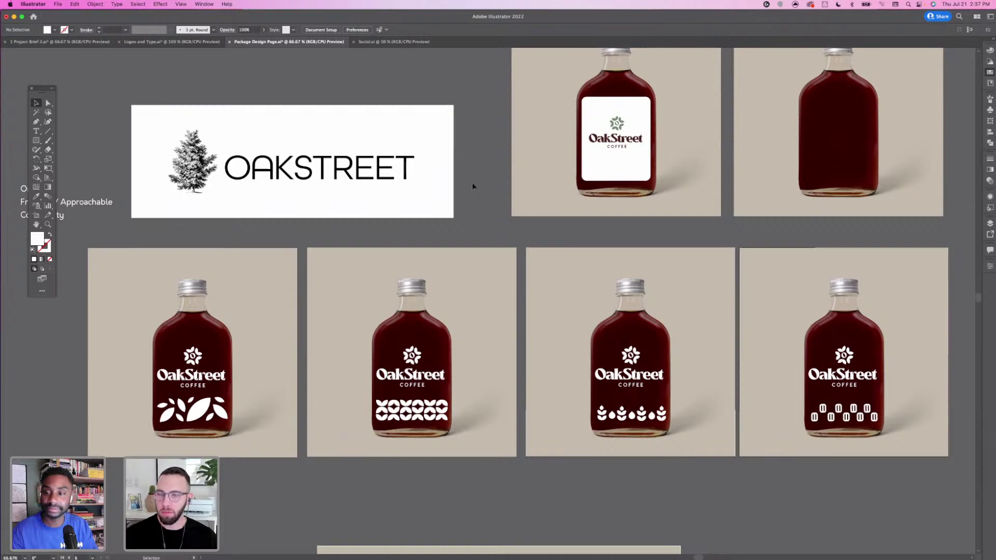
{"action": "key", "text": "space"}
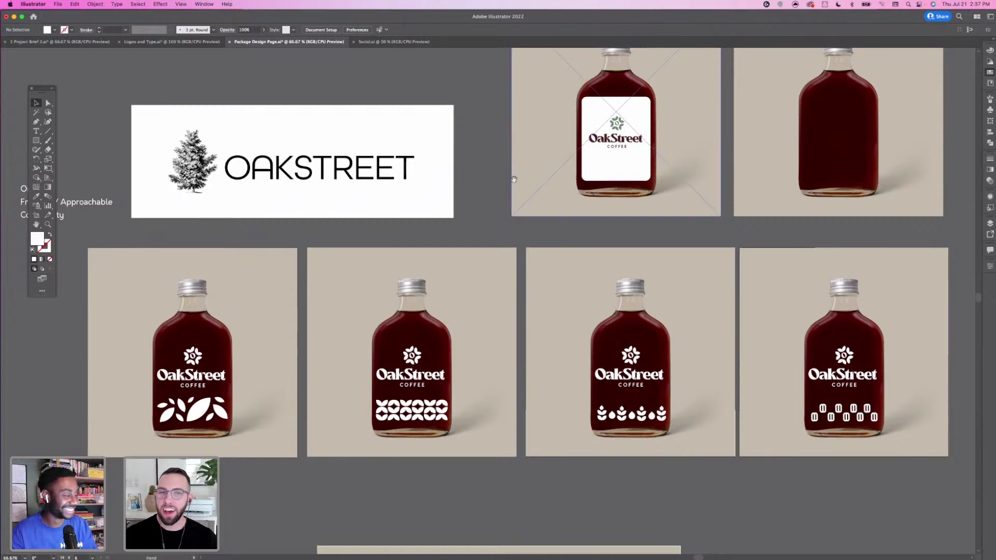
{"action": "left_click_drag", "start_coordinate": [514, 179], "coordinate": [465, 194]}
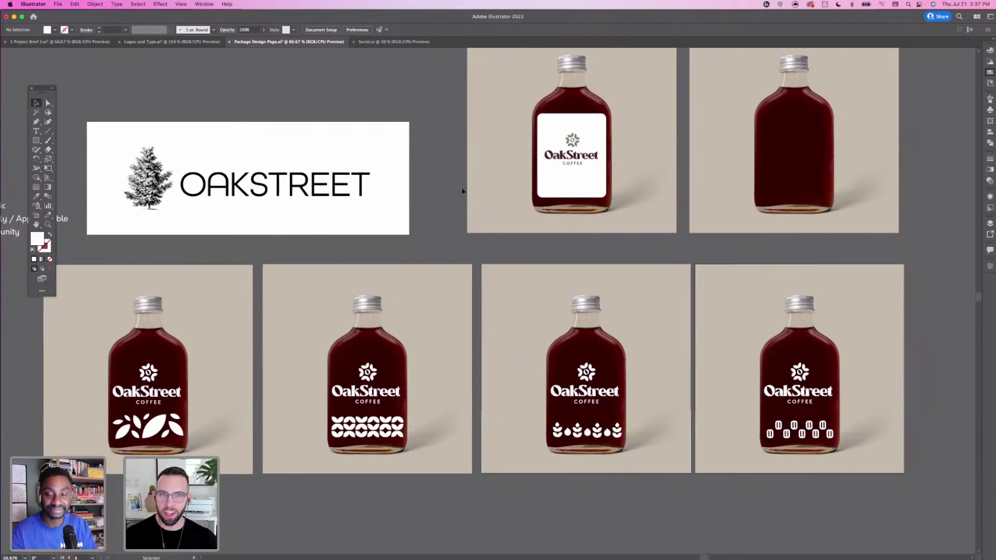
{"action": "key", "text": "space"}
{"action": "left_click_drag", "start_coordinate": [460, 149], "coordinate": [456, 195]}
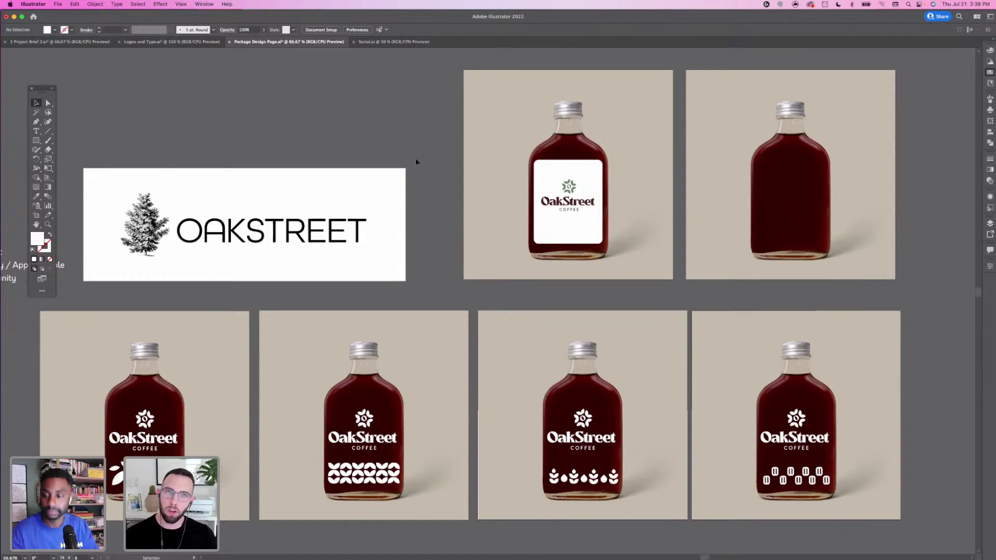
{"action": "key", "text": "space"}
{"action": "left_click_drag", "start_coordinate": [422, 156], "coordinate": [403, 153]}
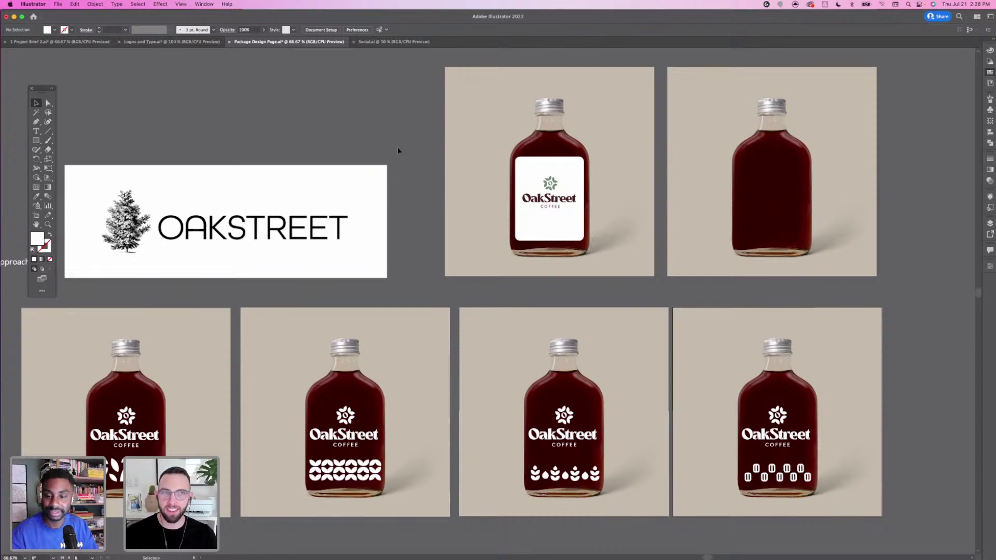
{"action": "left_click_drag", "start_coordinate": [429, 143], "coordinate": [391, 142]}
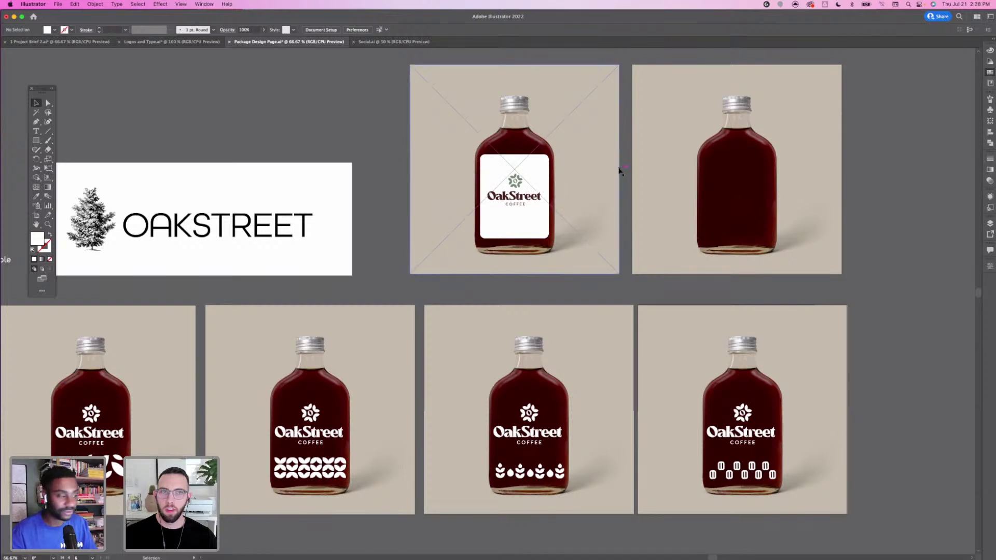
{"action": "scroll", "coordinate": [588, 144], "scroll_direction": "right", "scroll_amount": 3}
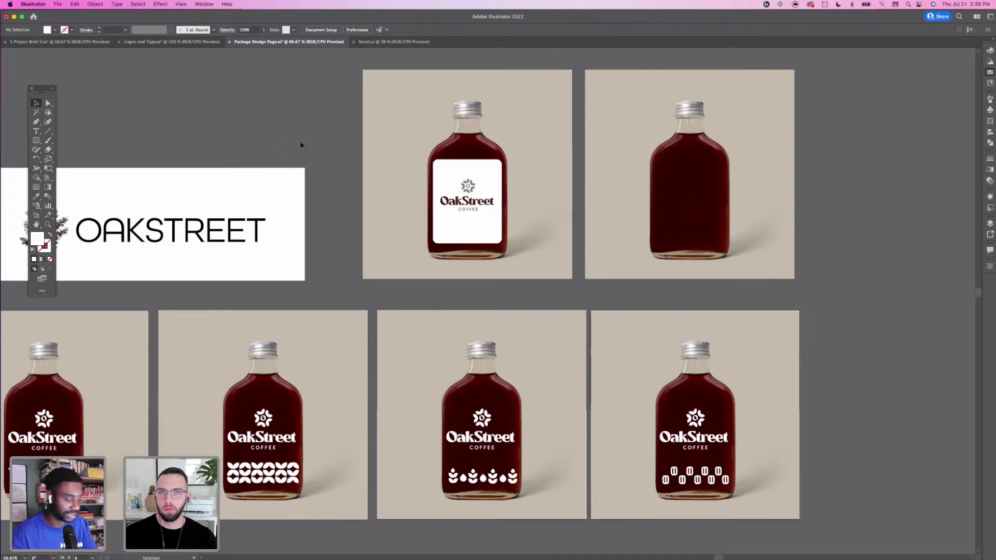
{"action": "left_click_drag", "start_coordinate": [291, 235], "coordinate": [238, 223]}
{"action": "left_click_drag", "start_coordinate": [375, 163], "coordinate": [313, 212]}
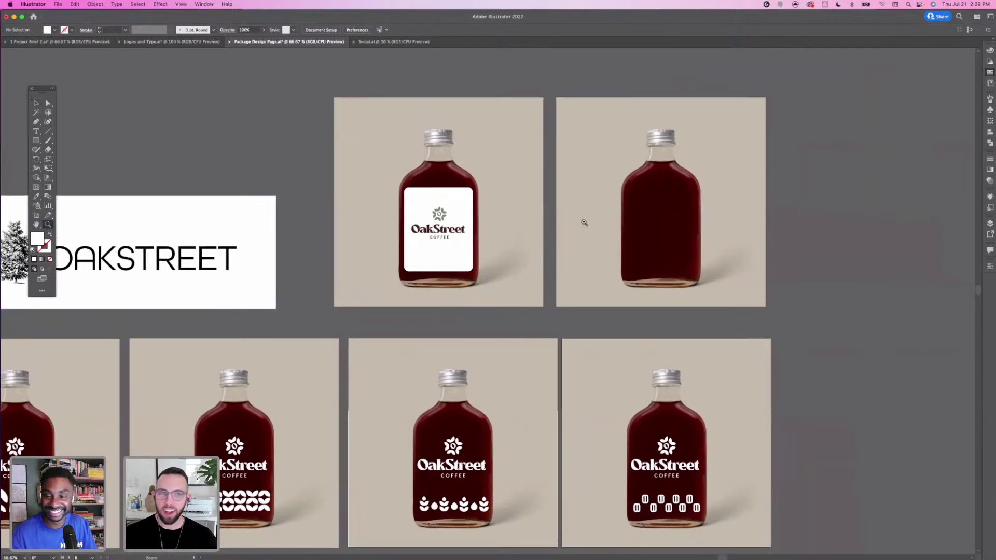
{"action": "left_click", "coordinate": [568, 212]}
{"action": "left_click", "coordinate": [36, 103]}
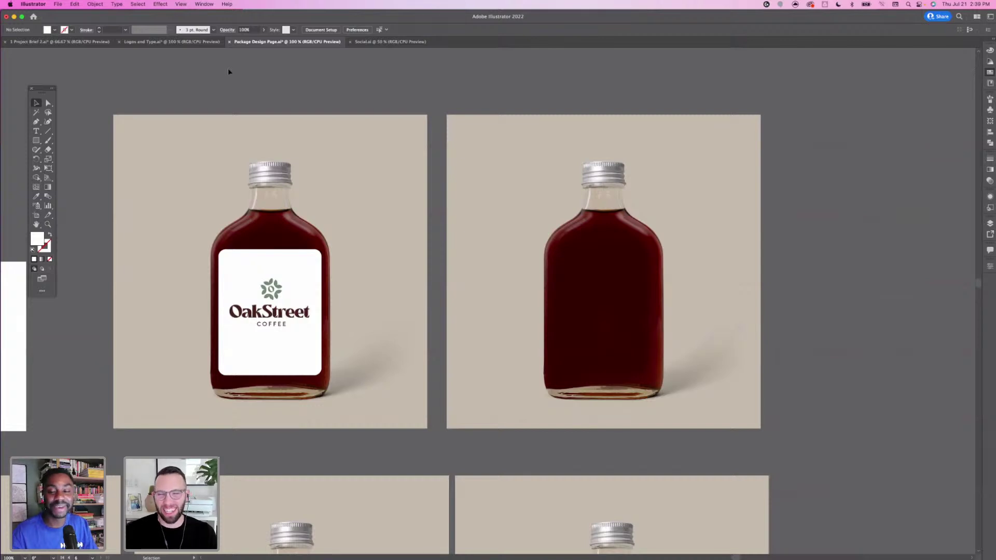
{"action": "left_click", "coordinate": [35, 140]}
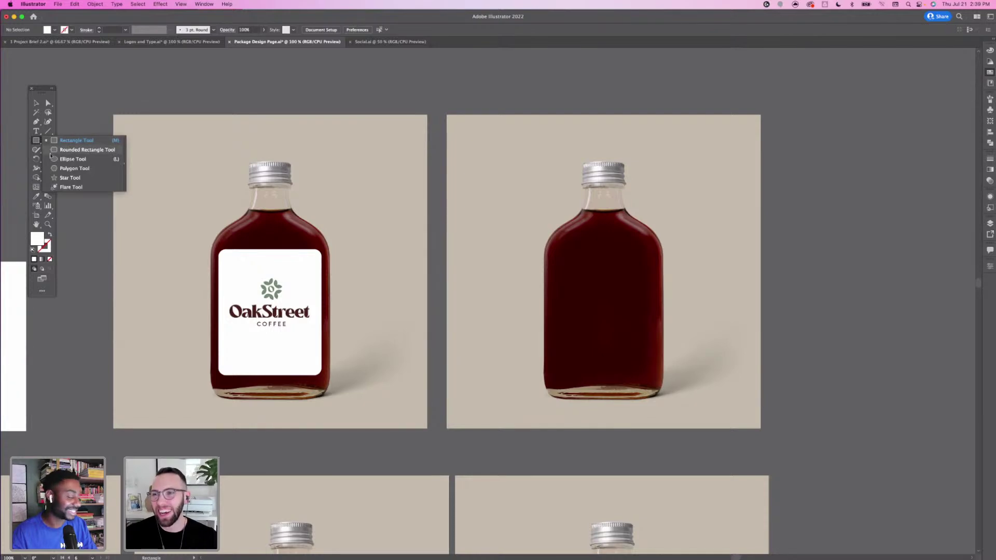
{"action": "left_click", "coordinate": [71, 158]}
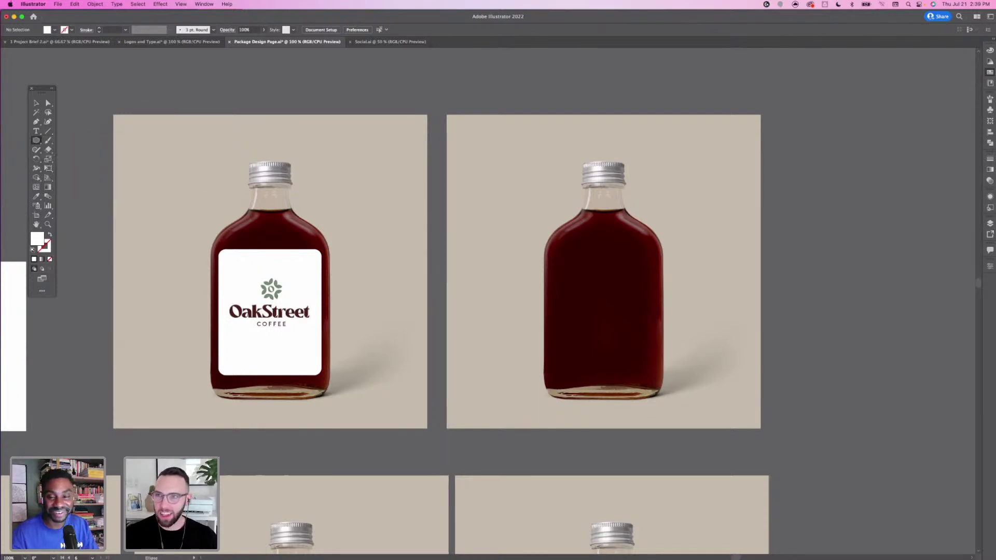
{"action": "left_click", "coordinate": [36, 103]}
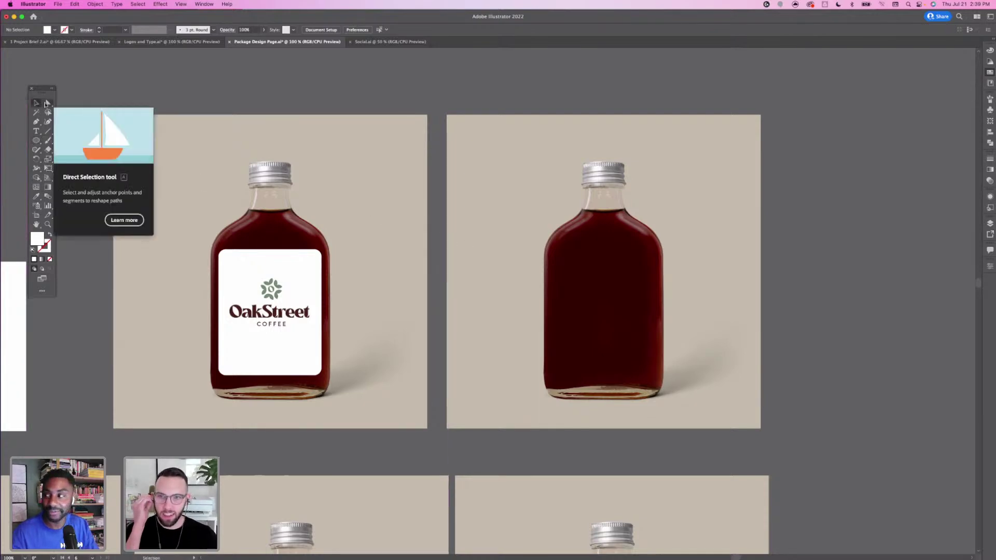
Copy the letter O from the labelled bottle's OakStreet wordmark onto the blank bottle and enlarge it to about 212 px wide
{"action": "double_click", "coordinate": [270, 294]}
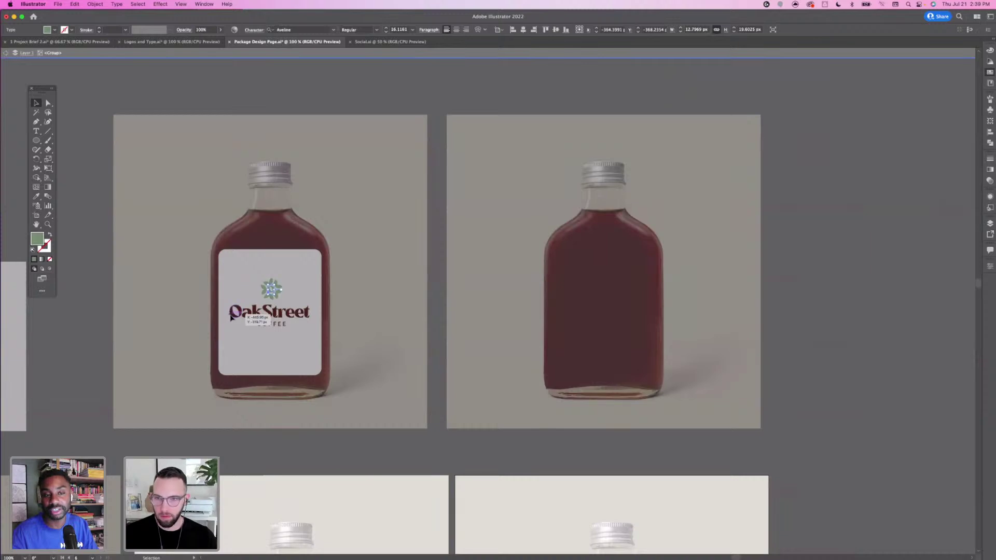
{"action": "double_click", "coordinate": [231, 316]}
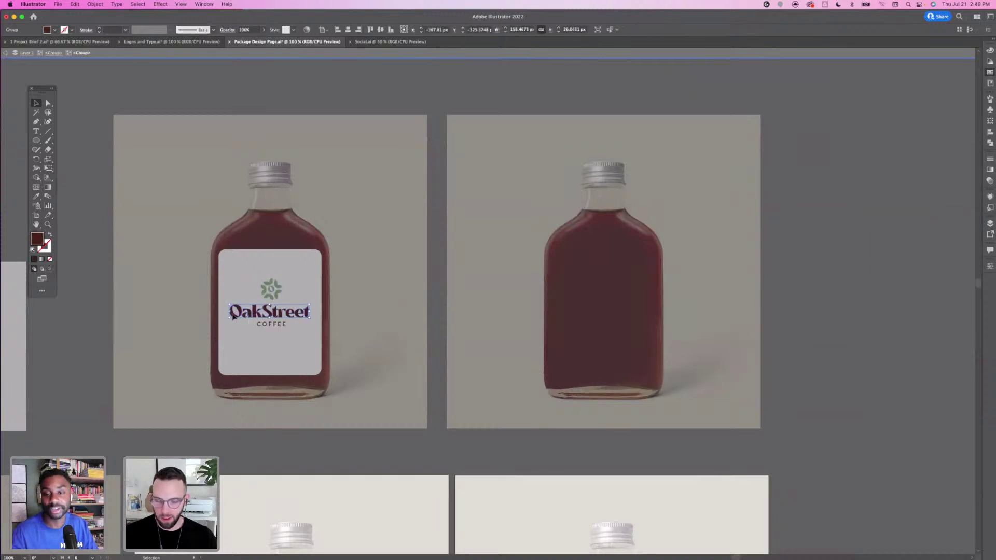
{"action": "double_click", "coordinate": [233, 315]}
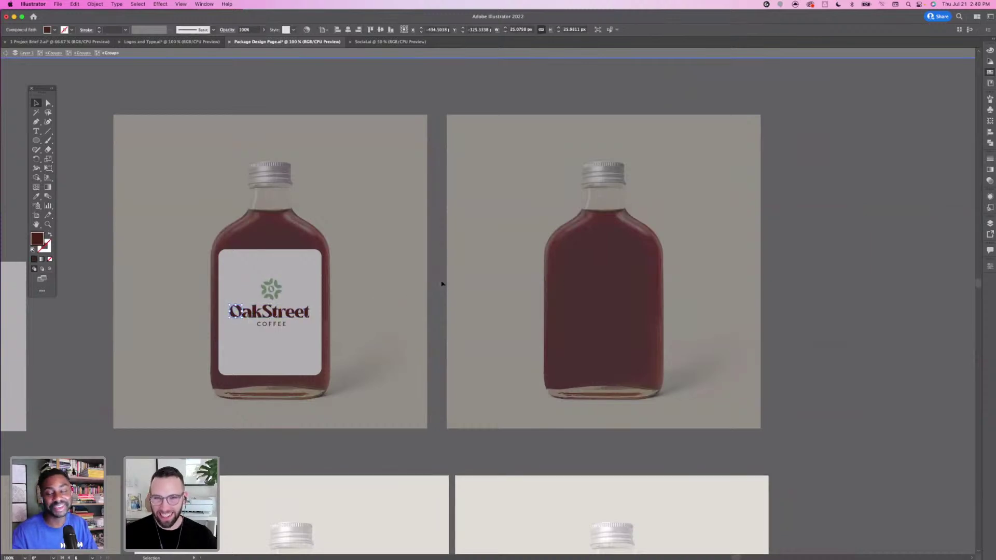
{"action": "key", "text": "Escape"}
{"action": "key", "text": "super+v"}
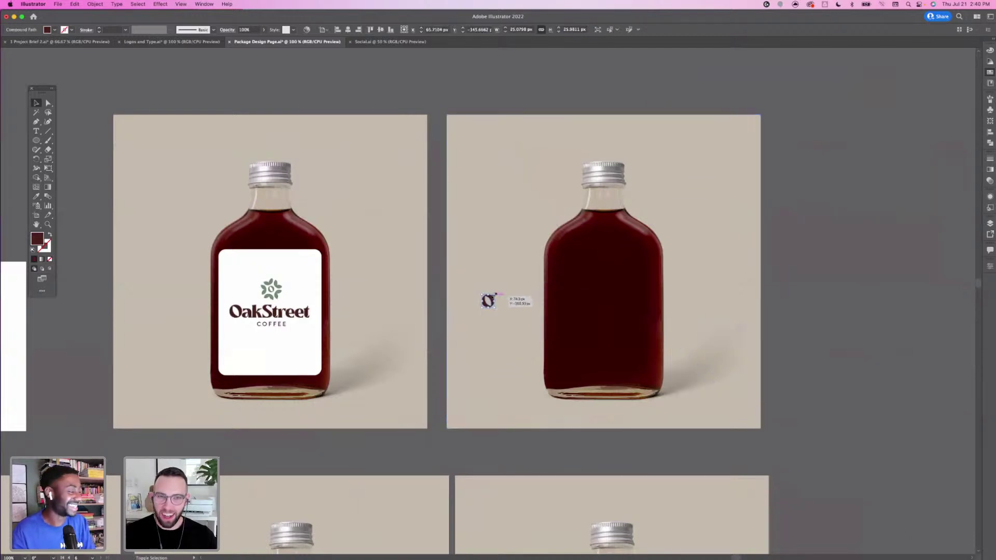
{"action": "left_click_drag", "start_coordinate": [495, 294], "coordinate": [658, 248]}
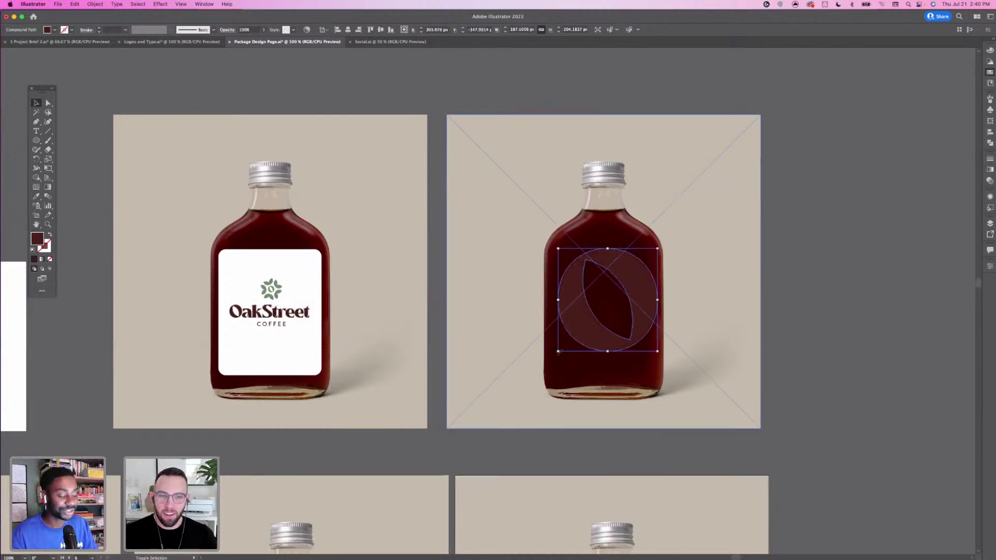
{"action": "left_click_drag", "start_coordinate": [558, 352], "coordinate": [550, 358]}
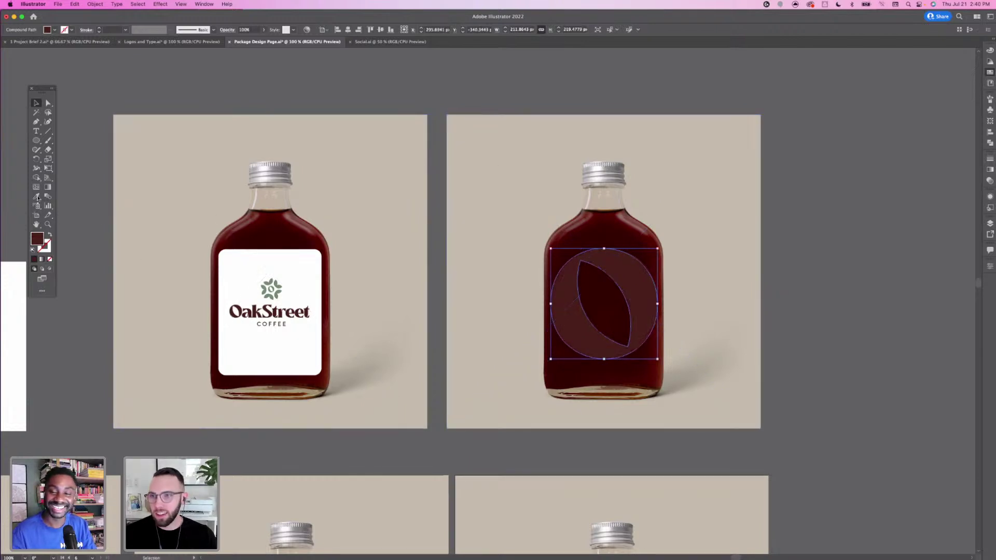
Recolor the enlarged O white by sampling the rectangular label with the Eyedropper
{"action": "left_click", "coordinate": [36, 197]}
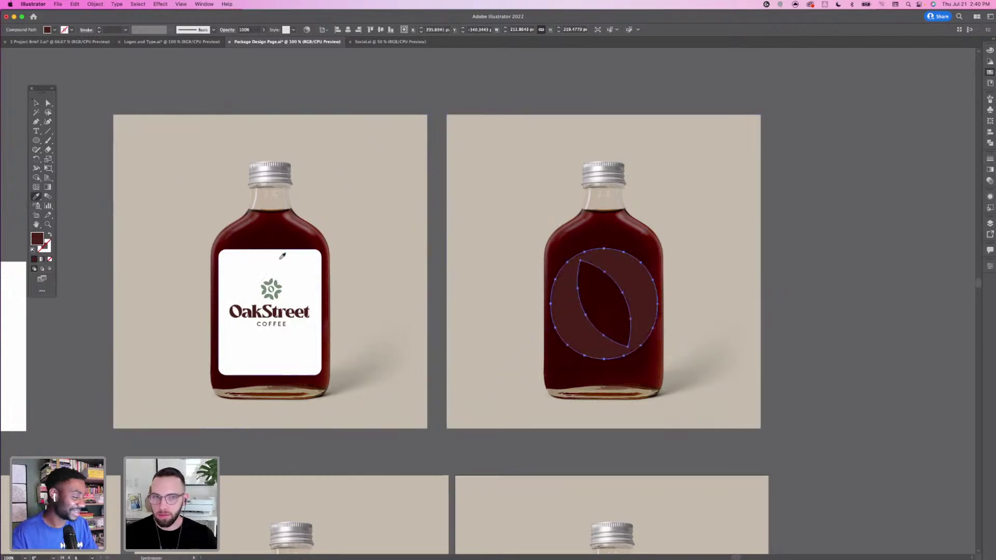
{"action": "left_click", "coordinate": [282, 255]}
{"action": "left_click", "coordinate": [37, 103]}
{"action": "left_click", "coordinate": [431, 176]}
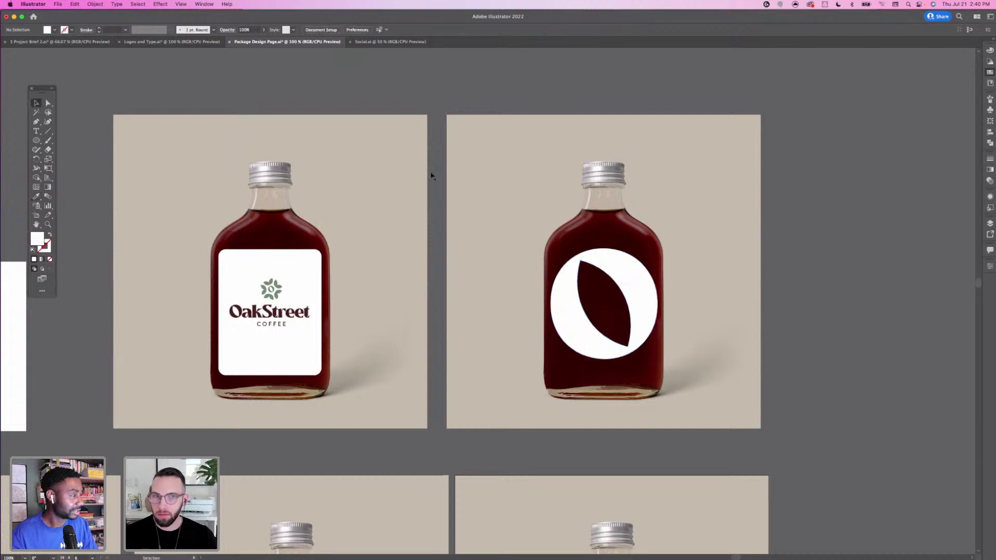
Lower the white O slightly, fill its inner opening with Shape Builder and unite the pieces into one solid shape with Pathfinder
{"action": "left_click", "coordinate": [565, 293]}
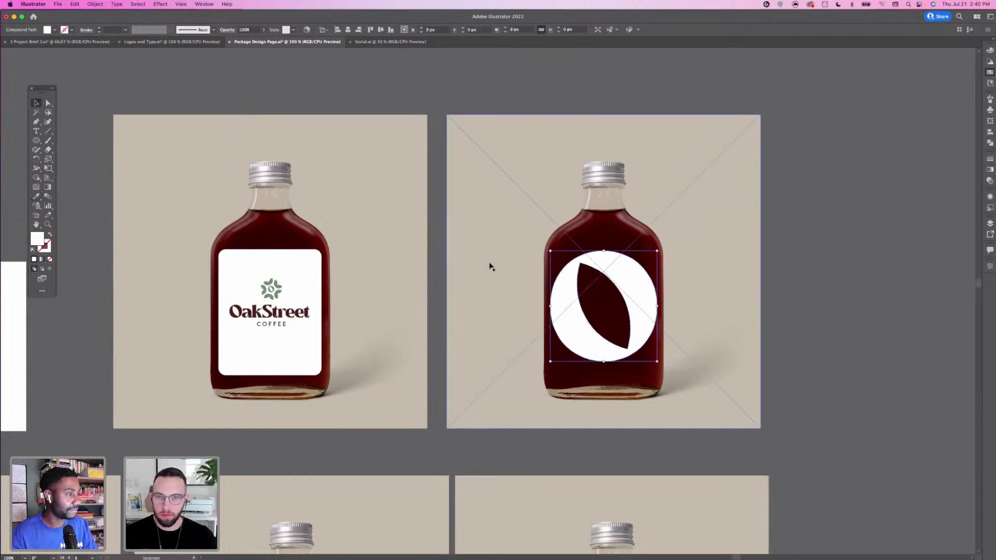
{"action": "key", "text": "shift+m"}
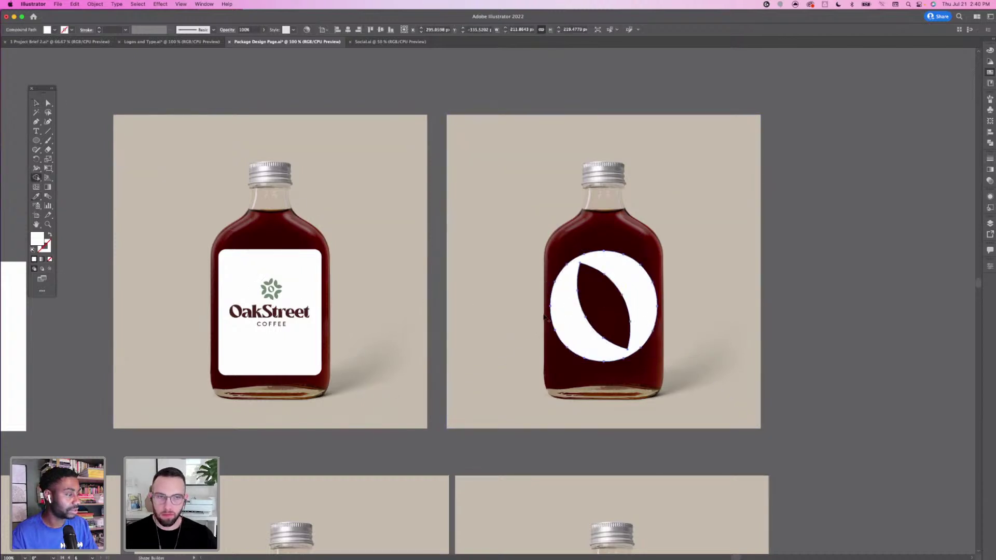
{"action": "left_click", "coordinate": [603, 306]}
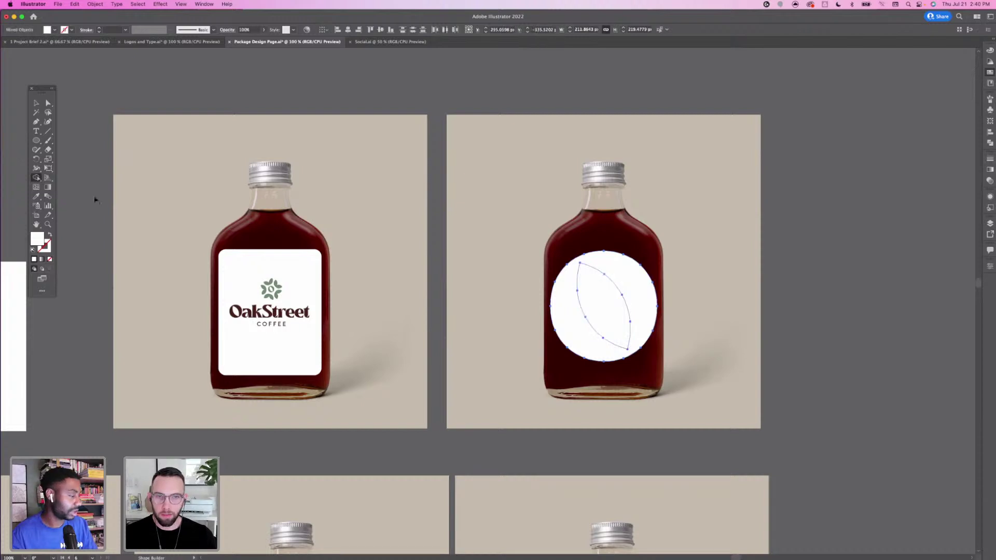
{"action": "left_click", "coordinate": [36, 104]}
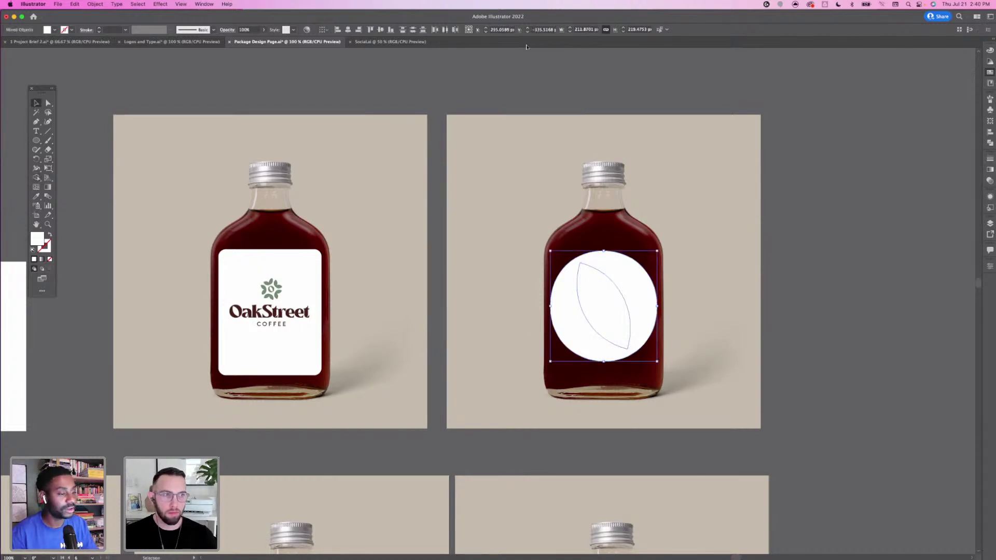
{"action": "left_click", "coordinate": [197, 4]}
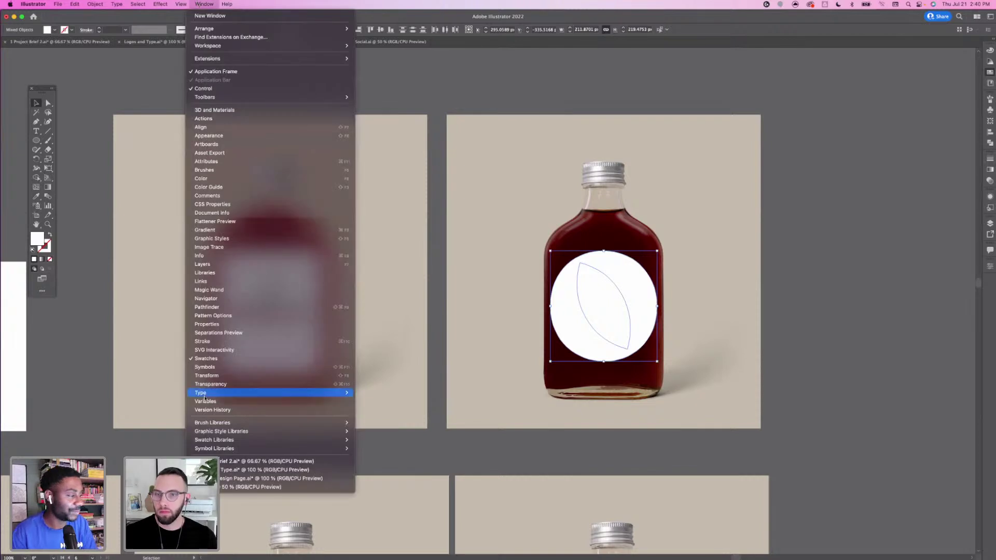
{"action": "left_click", "coordinate": [223, 307]}
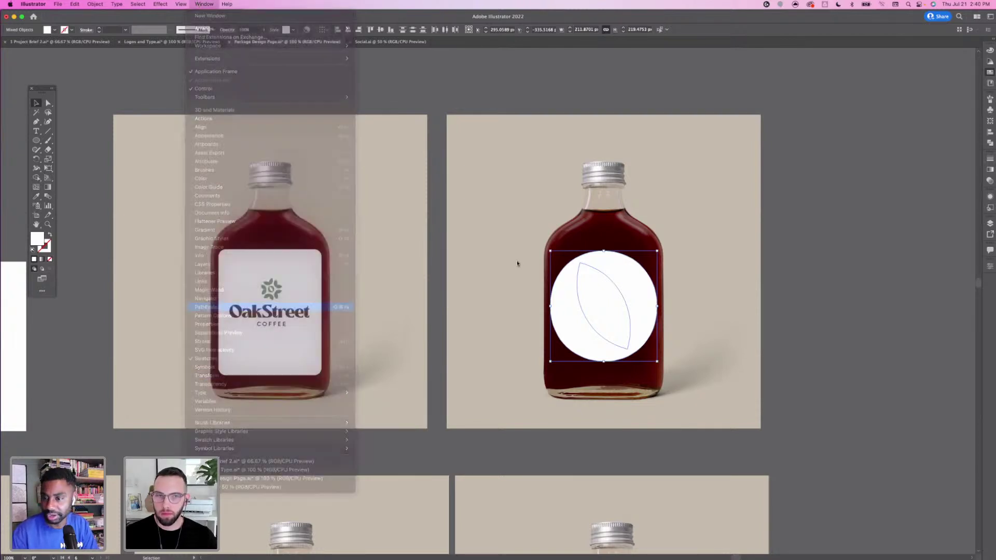
{"action": "left_click", "coordinate": [894, 116]}
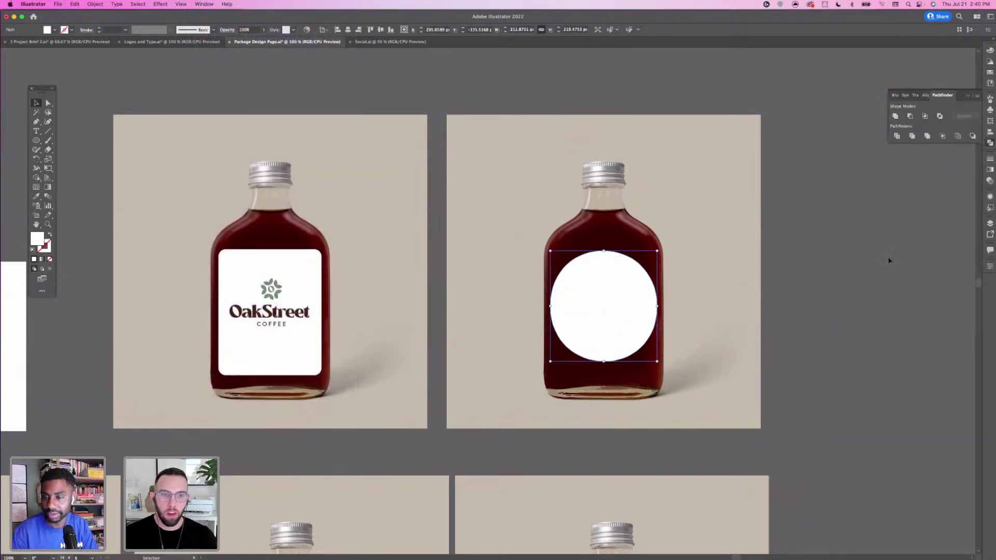
{"action": "left_click", "coordinate": [800, 273]}
Examine the rectangular label and its logo up close, and compare them with the round label on the neighbouring bottle
{"action": "scroll", "coordinate": [800, 273], "scroll_direction": "down", "scroll_amount": 5}
{"action": "scroll", "coordinate": [383, 168], "scroll_direction": "down", "scroll_amount": 3}
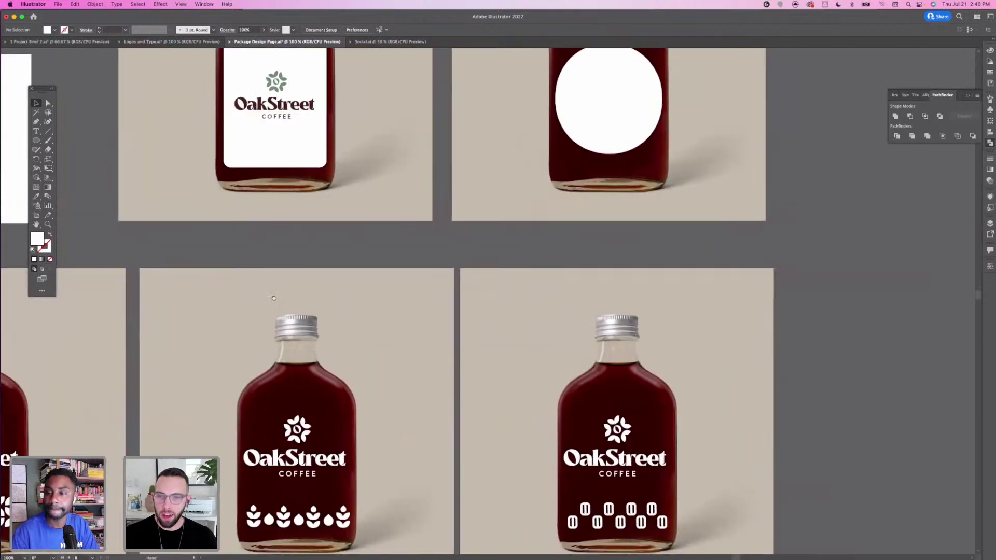
{"action": "scroll", "coordinate": [217, 311], "scroll_direction": "up", "scroll_amount": 5}
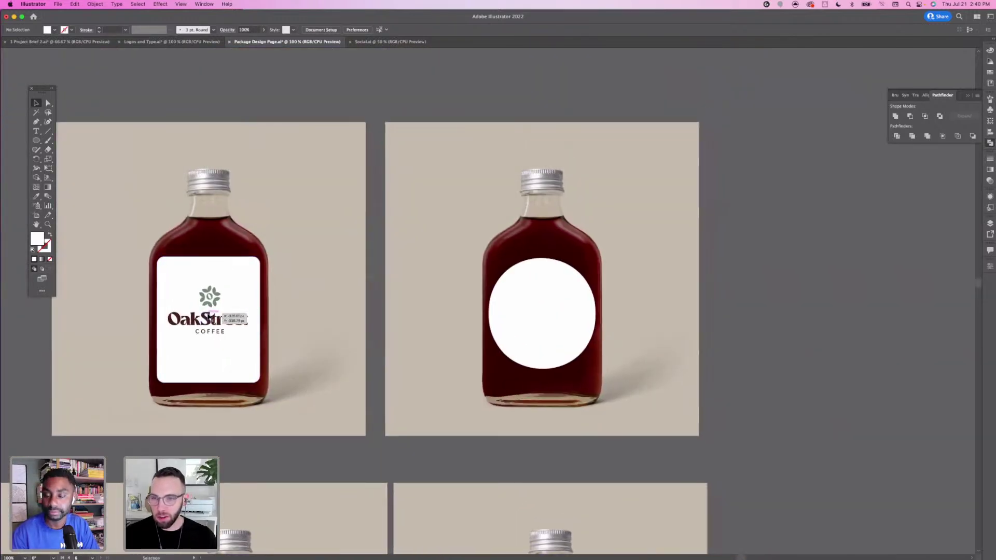
{"action": "left_click", "coordinate": [218, 312]}
{"action": "key", "text": "super+equal"}
{"action": "key", "text": "super+equal"}
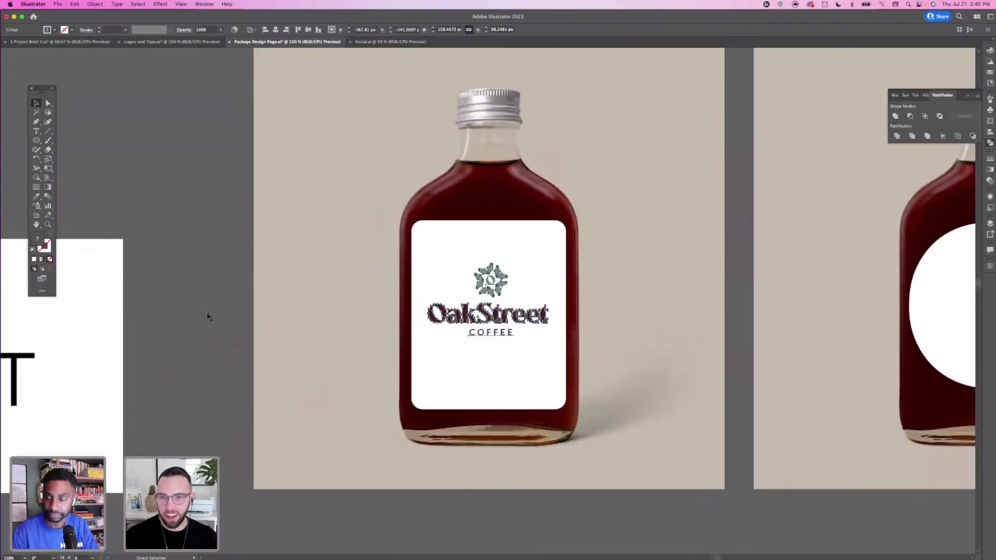
{"action": "left_click_drag", "start_coordinate": [495, 368], "coordinate": [342, 372]}
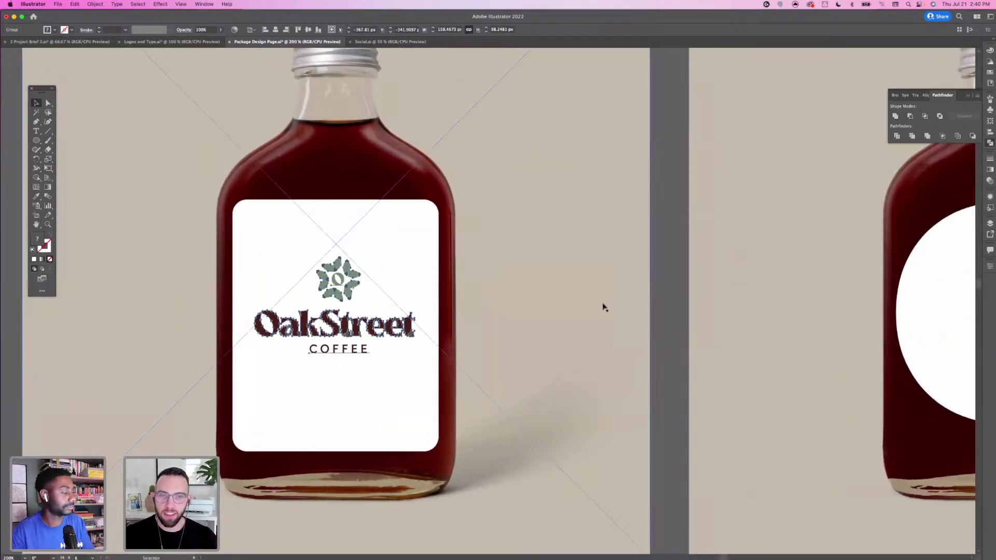
{"action": "left_click", "coordinate": [662, 304]}
{"action": "left_click_drag", "start_coordinate": [735, 288], "coordinate": [629, 276]}
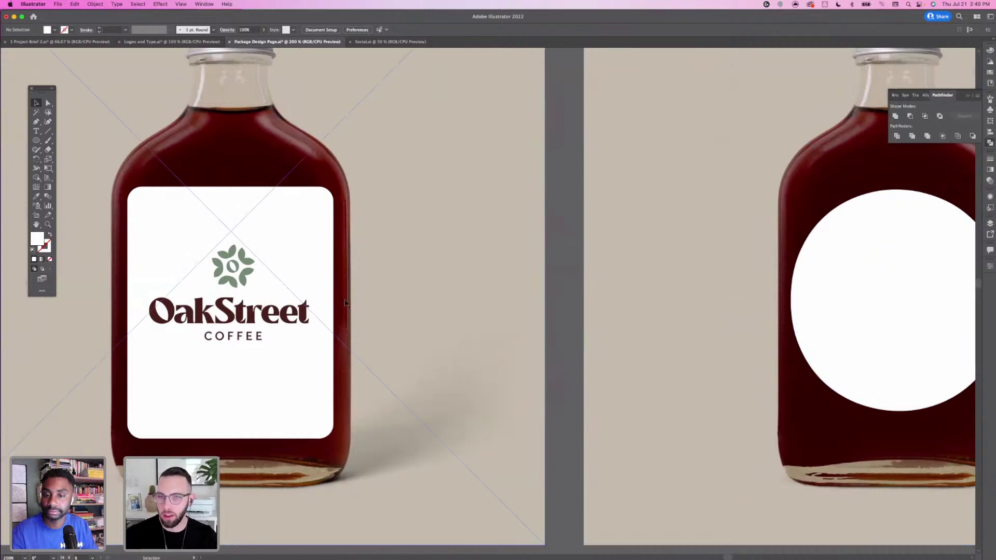
{"action": "left_click_drag", "start_coordinate": [735, 304], "coordinate": [684, 302]}
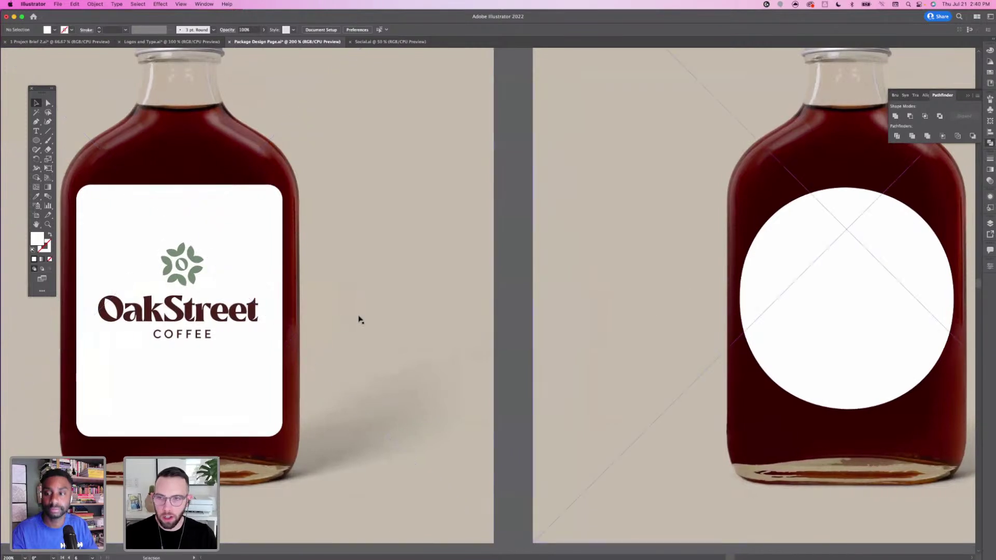
{"action": "scroll", "coordinate": [451, 278], "scroll_direction": "right", "scroll_amount": 5}
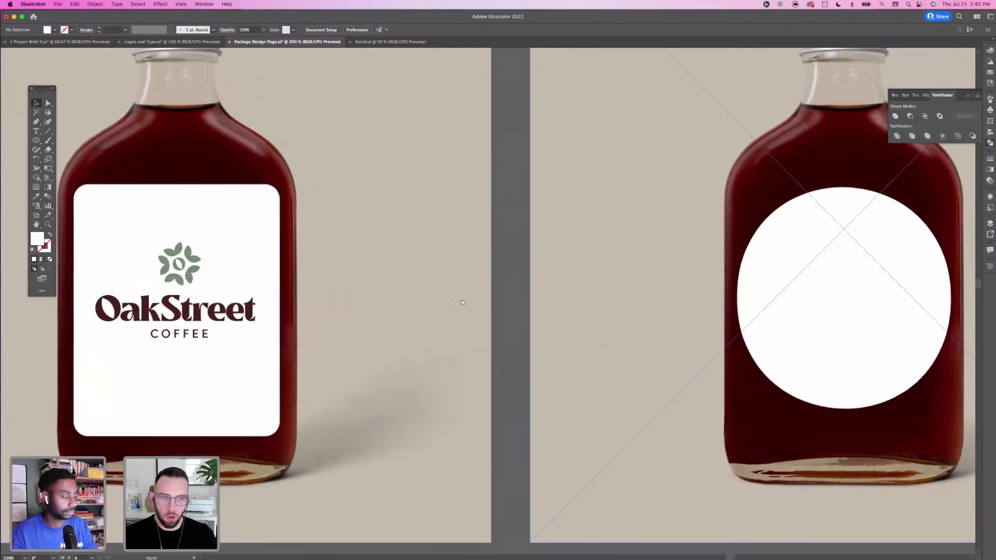
Enlarge the round white label to about 215 px wide and move it slightly down on the bottle
{"action": "left_click", "coordinate": [617, 287]}
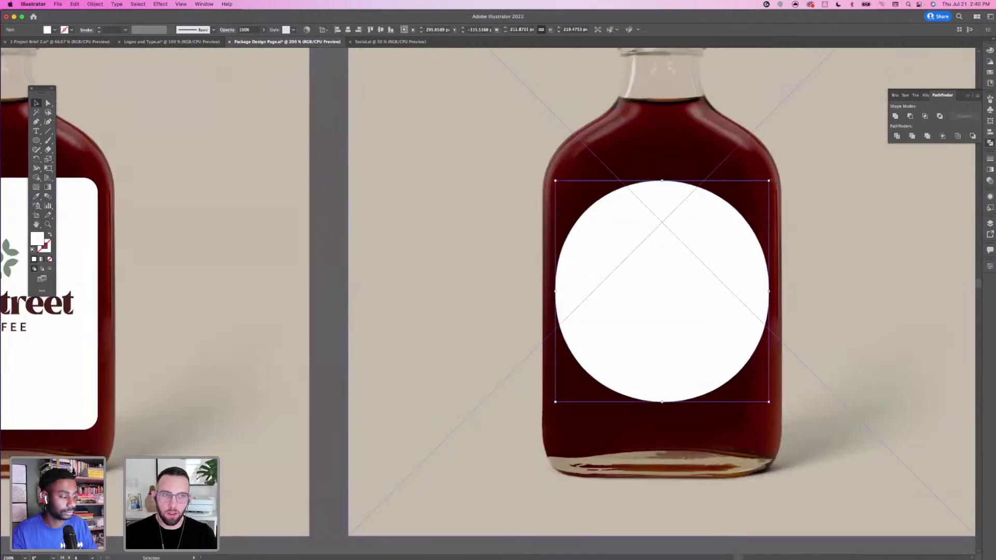
{"action": "left_click_drag", "start_coordinate": [770, 181], "coordinate": [773, 178]}
{"action": "left_click_drag", "start_coordinate": [695, 268], "coordinate": [695, 273]}
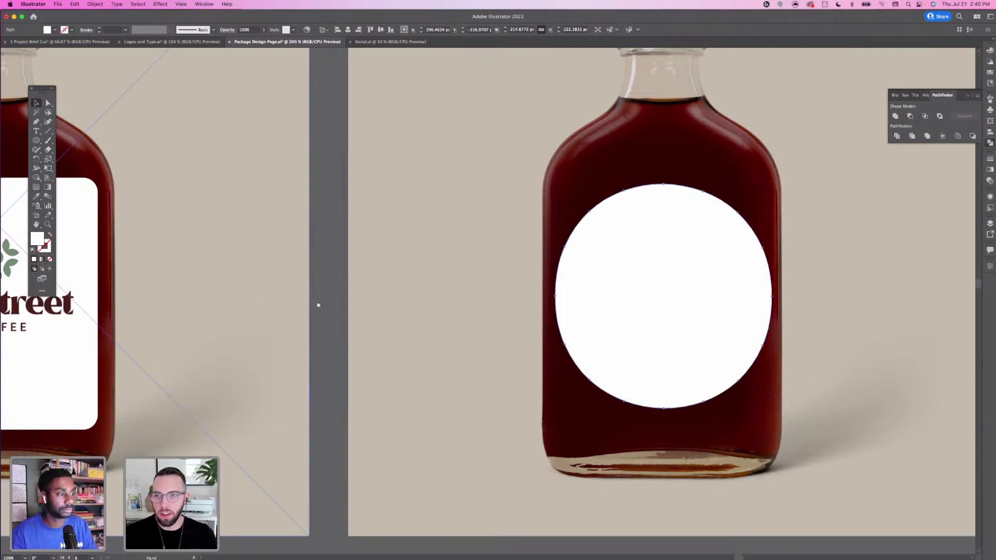
Copy the OakStreet Coffee logo from the rectangular label and place it in the middle of the round label
{"action": "scroll", "coordinate": [317, 305], "scroll_direction": "left", "scroll_amount": 5}
{"action": "left_click", "coordinate": [176, 301]}
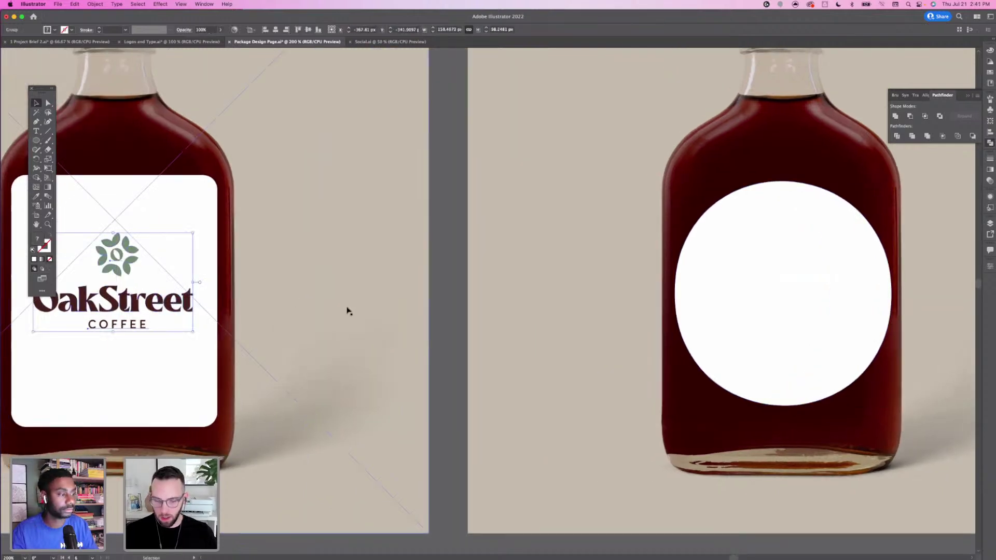
{"action": "left_click", "coordinate": [531, 327]}
{"action": "scroll", "coordinate": [532, 327], "scroll_direction": "right", "scroll_amount": 10}
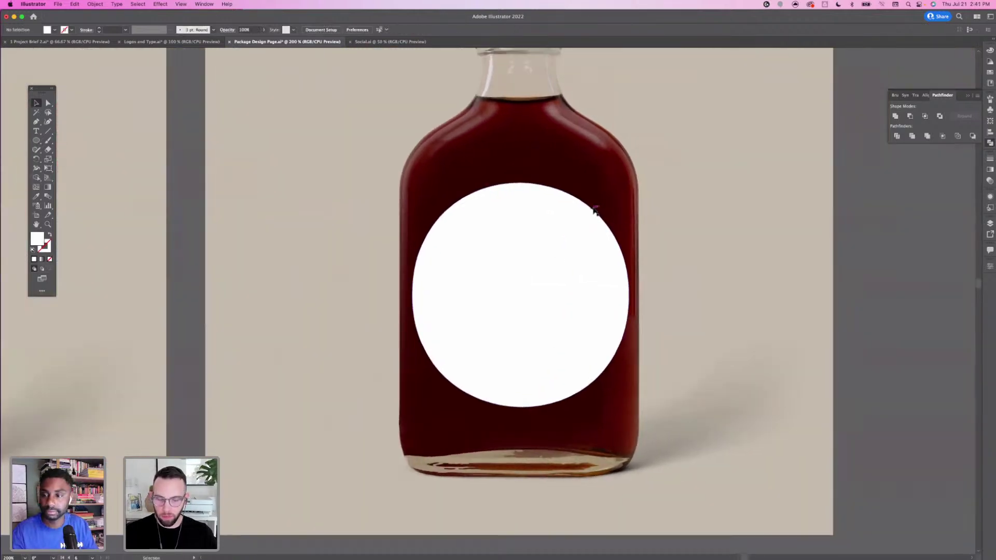
{"action": "key", "text": "cmd+v"}
{"action": "left_click_drag", "start_coordinate": [508, 323], "coordinate": [535, 306]}
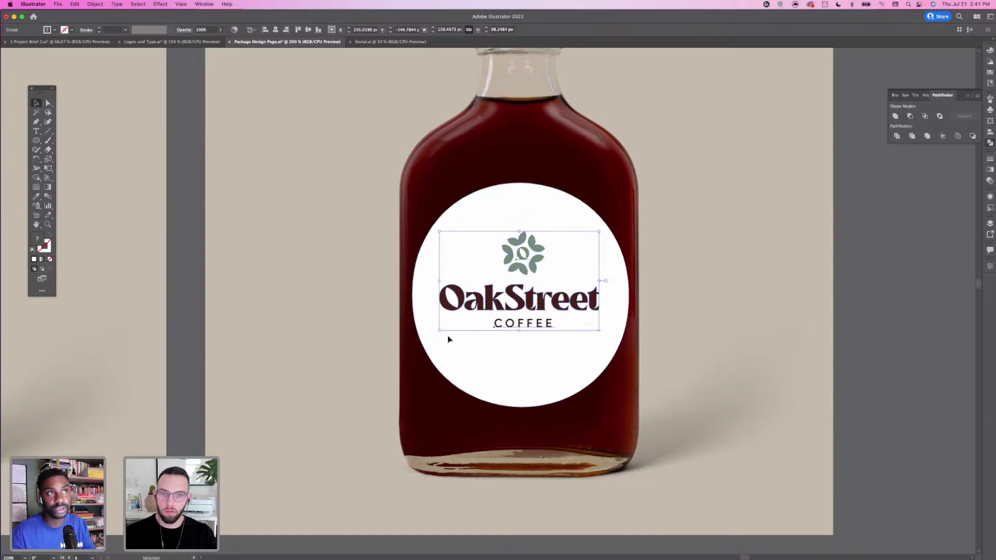
Enlarge the round label to about 219 px wide and shift the logo slightly to recentre it on the label
{"action": "left_click", "coordinate": [449, 339]}
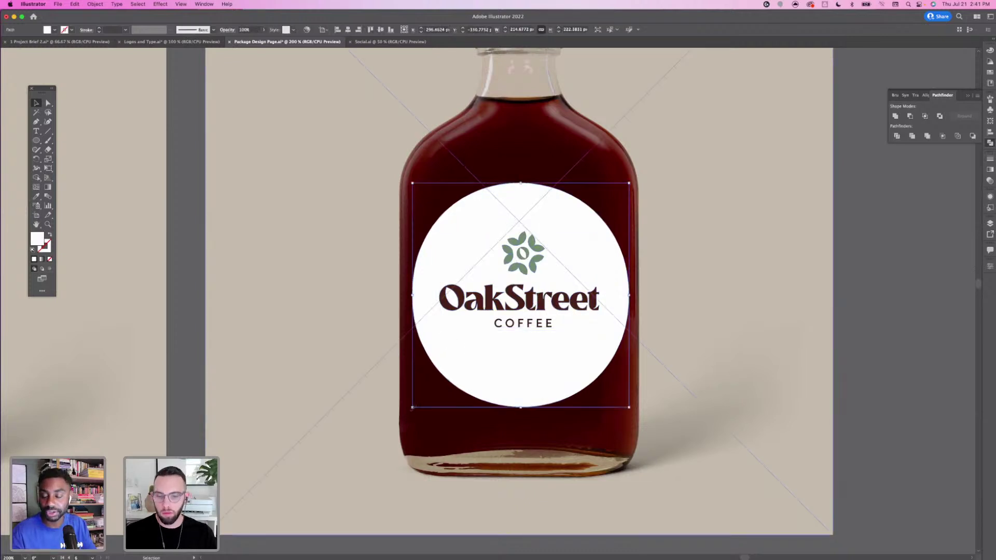
{"action": "left_click_drag", "start_coordinate": [413, 407], "coordinate": [408, 411]}
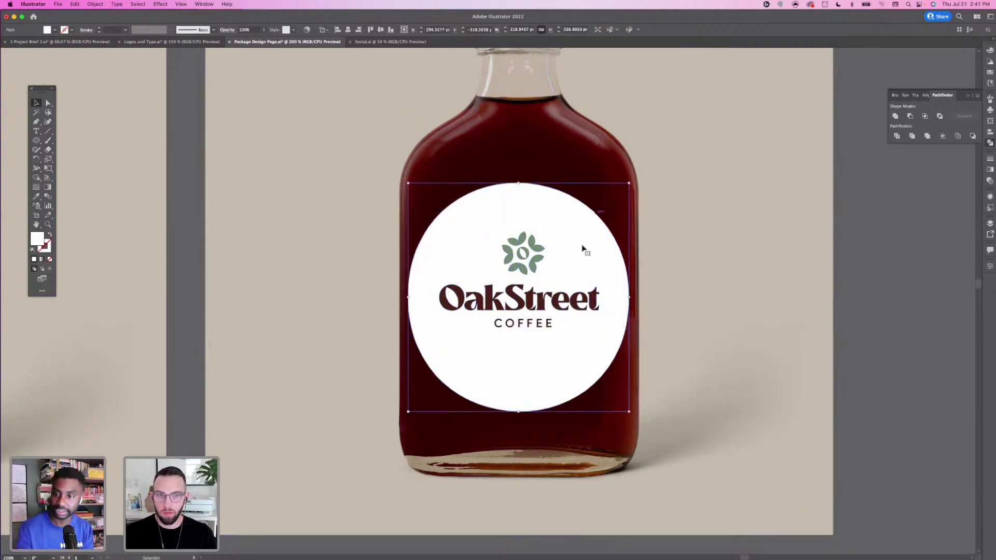
{"action": "left_click_drag", "start_coordinate": [513, 312], "coordinate": [515, 307]}
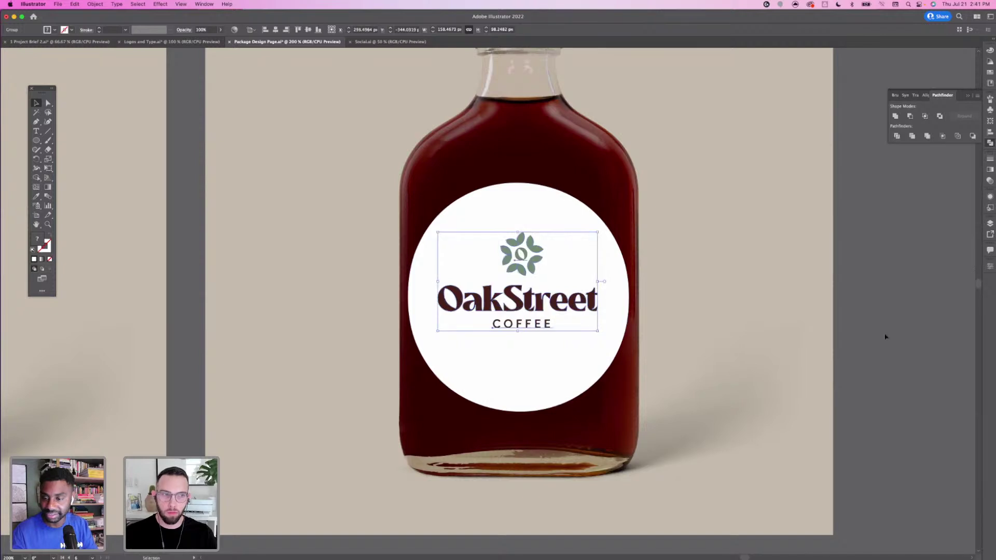
Duplicate the artboard with the round-label bottle and place the copy directly beside the original
{"action": "left_click", "coordinate": [851, 344]}
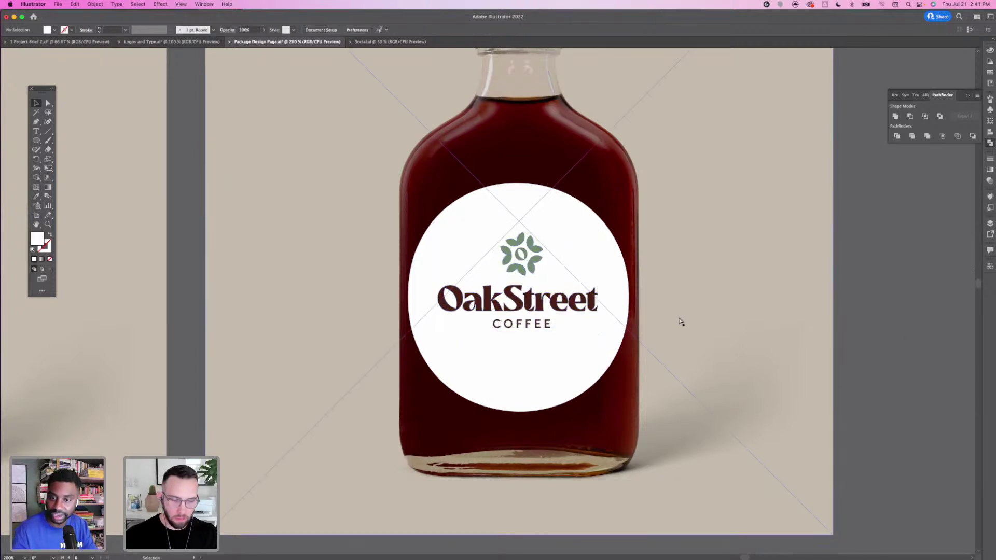
{"action": "key", "text": "super+minus"}
{"action": "key", "text": "super+minus"}
{"action": "left_click_drag", "start_coordinate": [763, 329], "coordinate": [687, 345]}
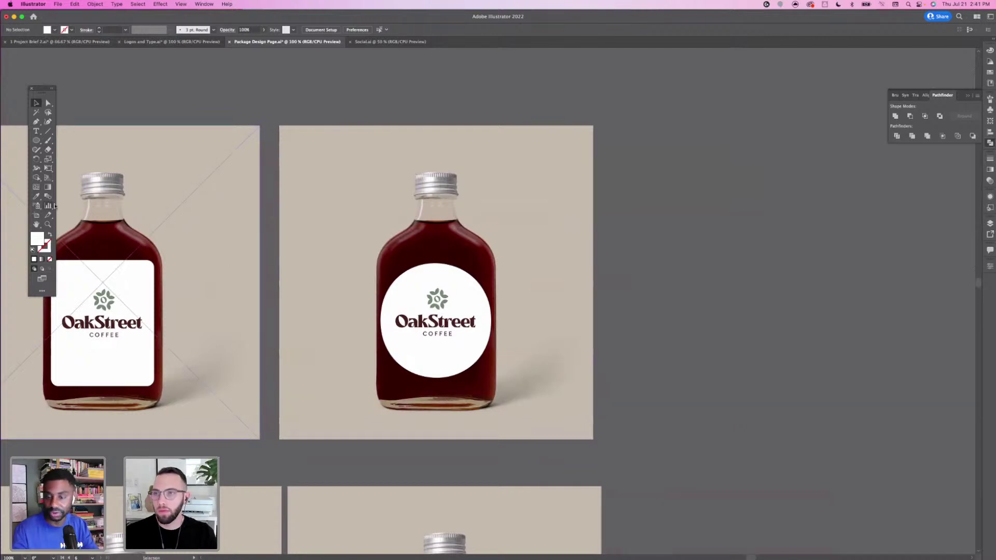
{"action": "left_click", "coordinate": [37, 214]}
{"action": "left_click", "coordinate": [326, 307]}
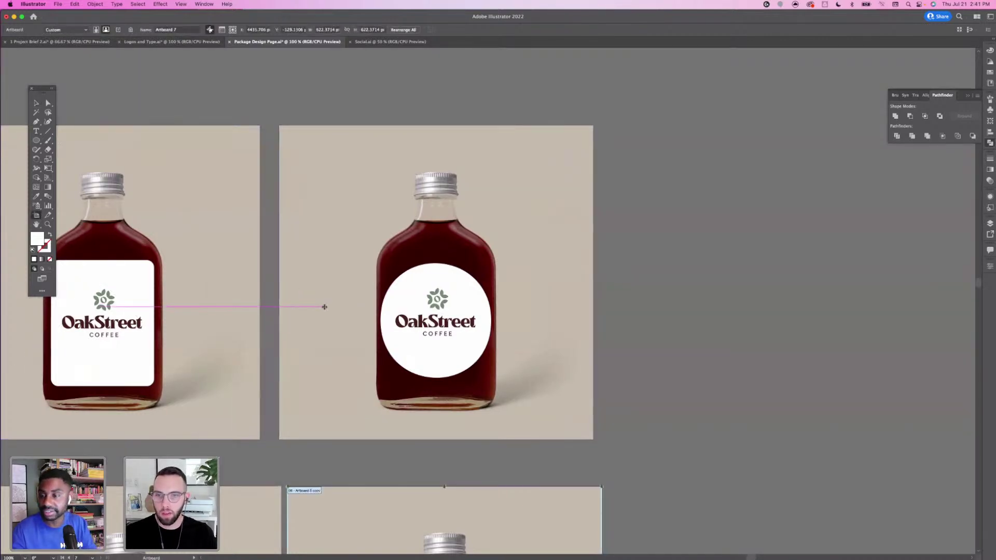
{"action": "left_click_drag", "start_coordinate": [318, 305], "coordinate": [650, 310]}
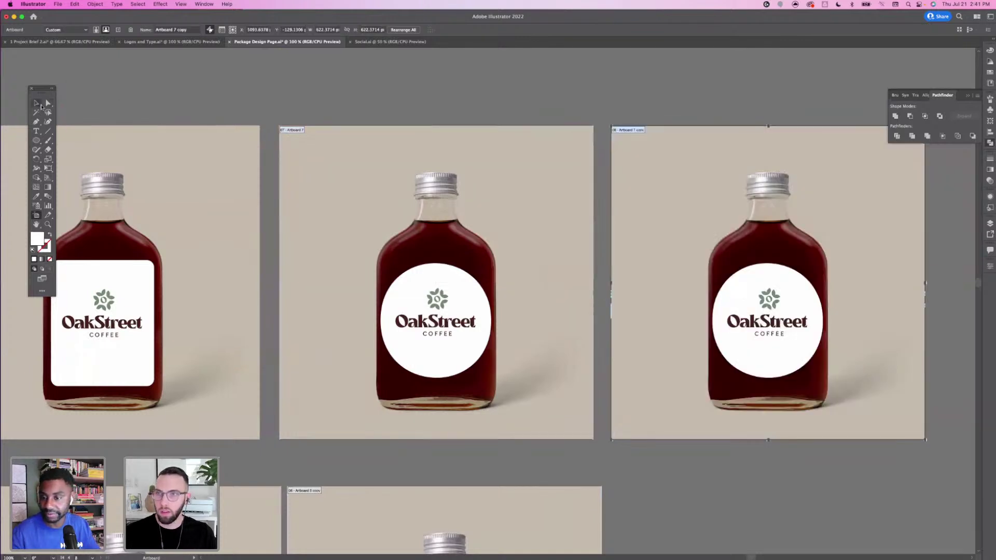
{"action": "left_click", "coordinate": [37, 104]}
Examine the round label on the duplicated artboard up close and compare it with the original version
{"action": "left_click_drag", "start_coordinate": [639, 138], "coordinate": [506, 141]}
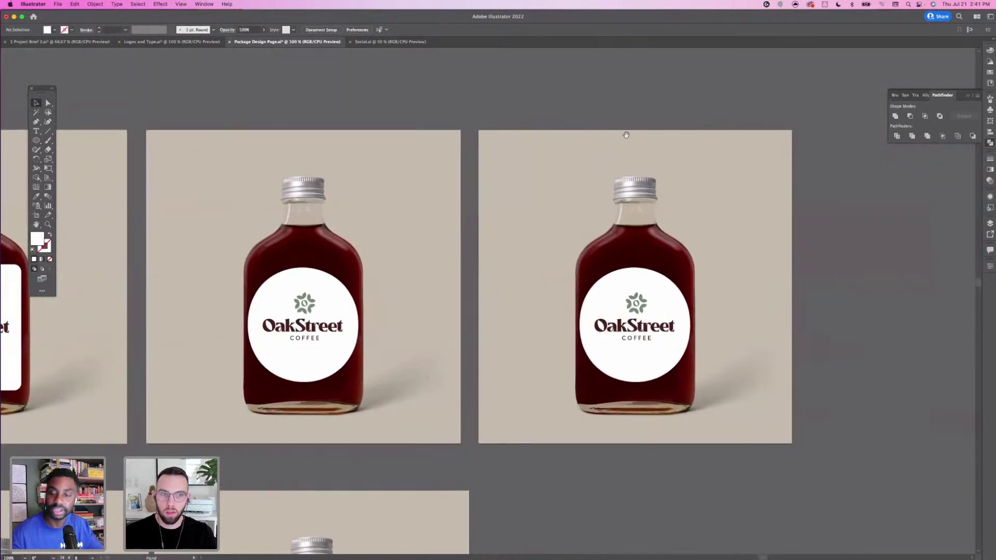
{"action": "left_click", "coordinate": [613, 275]}
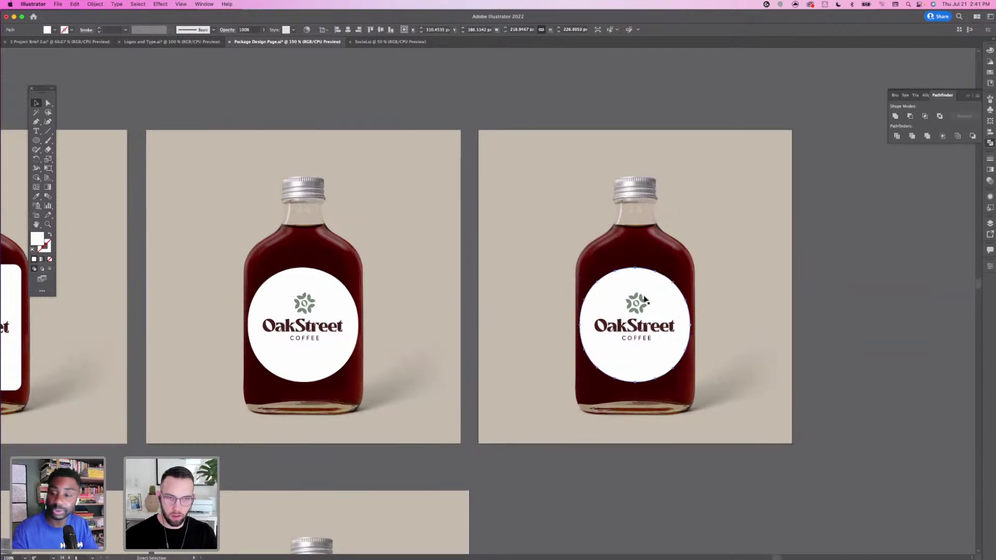
{"action": "key", "text": "super+equal"}
{"action": "key", "text": "super+equal"}
{"action": "left_click_drag", "start_coordinate": [626, 327], "coordinate": [604, 327]}
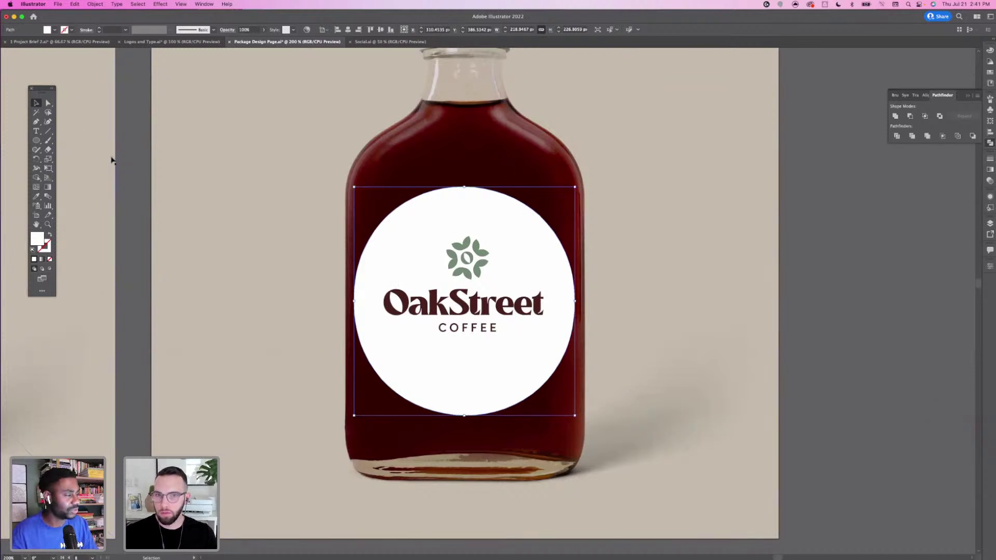
{"action": "left_click_drag", "start_coordinate": [126, 330], "coordinate": [517, 339]}
{"action": "left_click_drag", "start_coordinate": [305, 368], "coordinate": [445, 305]}
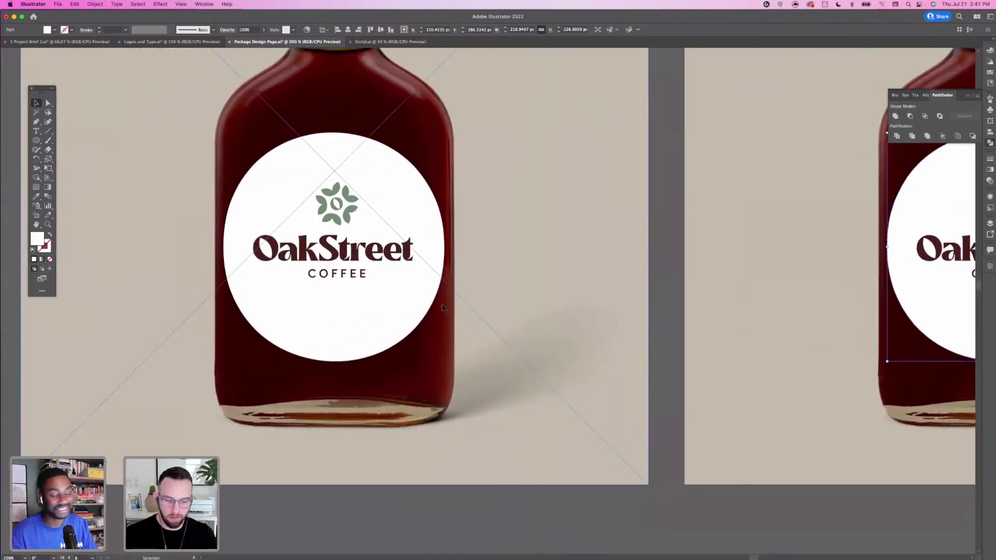
Review the four dark bottles with printed patterns alongside the rectangular and round label versions
{"action": "key", "text": "super+minus"}
{"action": "key", "text": "super+minus"}
{"action": "key", "text": "super+minus"}
{"action": "left_click_drag", "start_coordinate": [327, 399], "coordinate": [433, 274]}
{"action": "left_click_drag", "start_coordinate": [342, 369], "coordinate": [419, 307]}
{"action": "left_click_drag", "start_coordinate": [386, 361], "coordinate": [424, 349]}
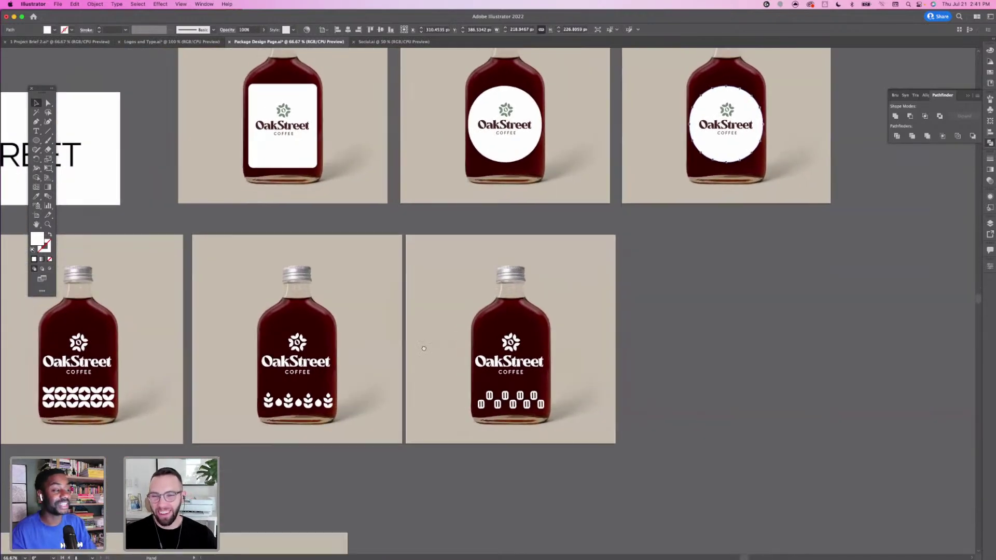
{"action": "left_click_drag", "start_coordinate": [187, 345], "coordinate": [449, 370]}
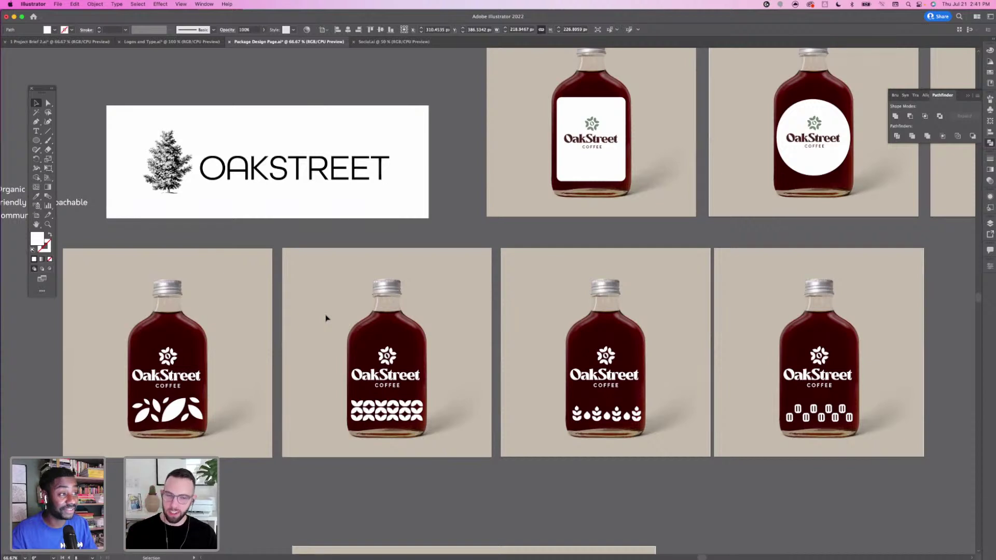
{"action": "left_click", "coordinate": [408, 292]}
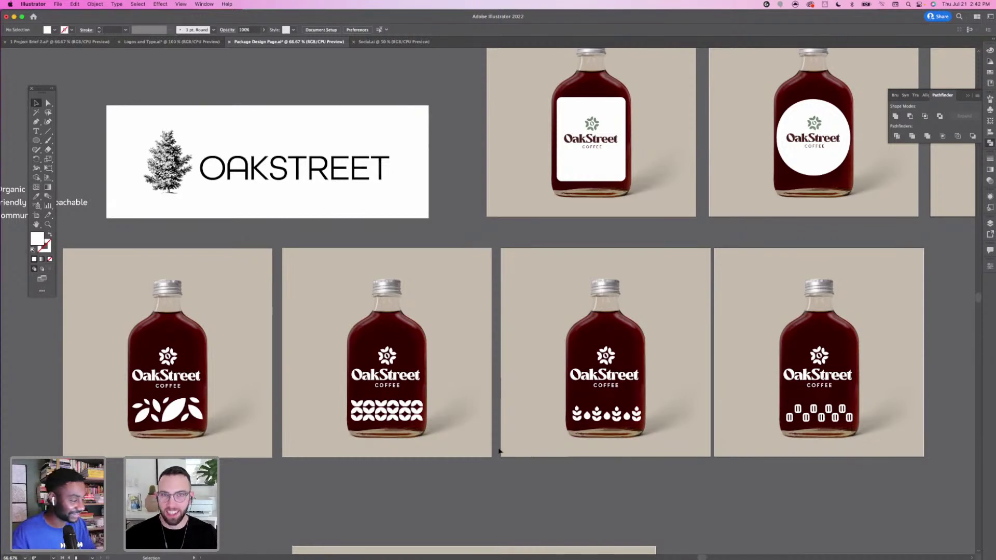
{"action": "left_click_drag", "start_coordinate": [510, 415], "coordinate": [446, 386]}
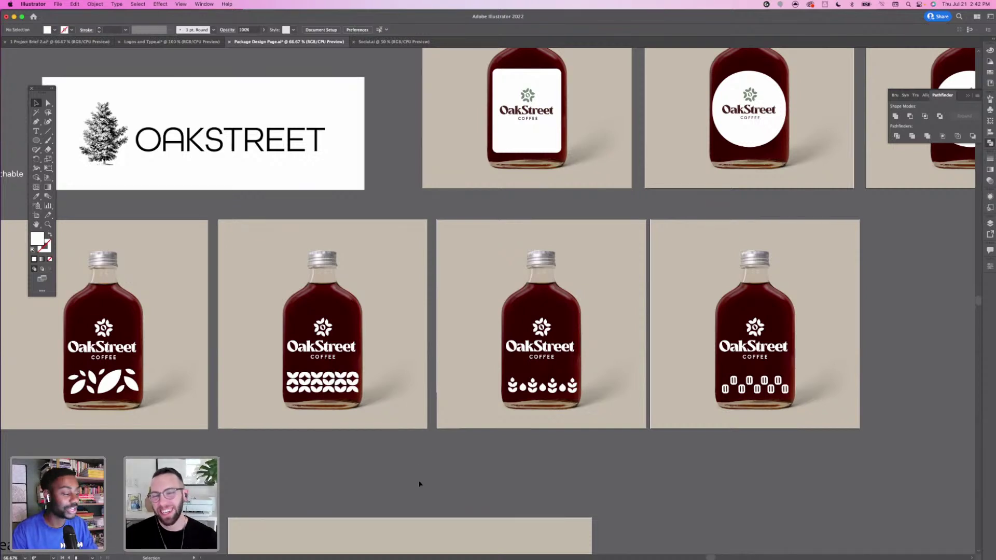
{"action": "scroll", "coordinate": [412, 468], "scroll_direction": "right", "scroll_amount": 2}
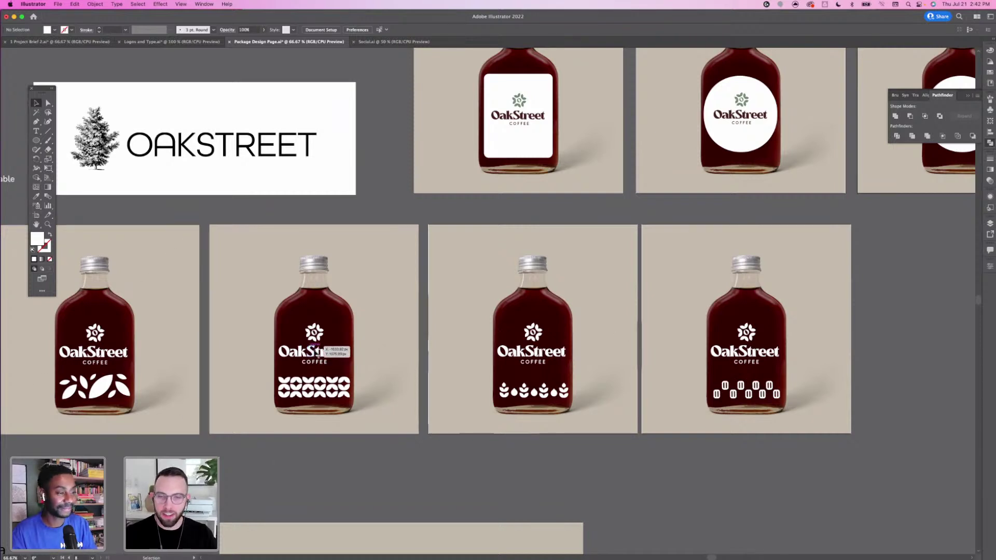
{"action": "left_click_drag", "start_coordinate": [327, 315], "coordinate": [454, 336]}
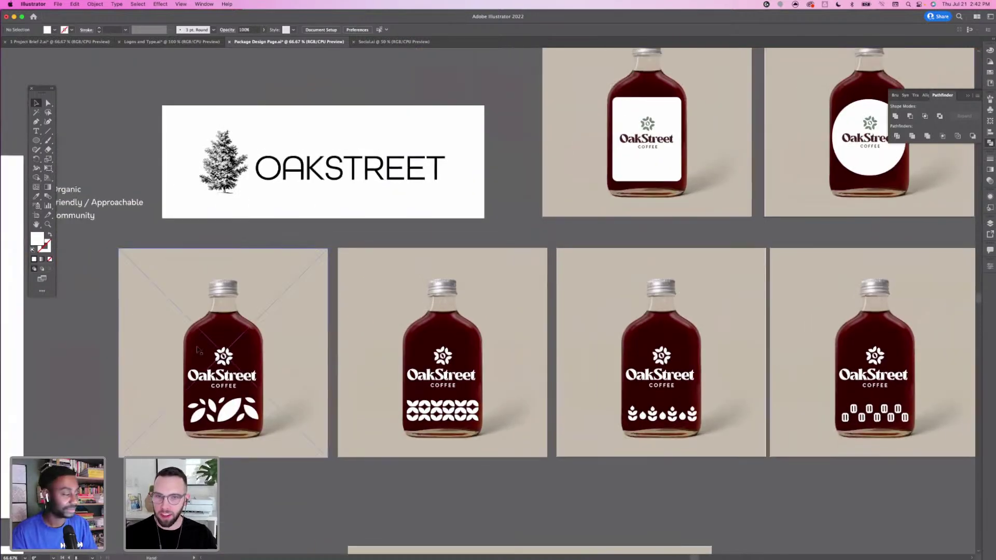
{"action": "left_click_drag", "start_coordinate": [621, 364], "coordinate": [463, 285]}
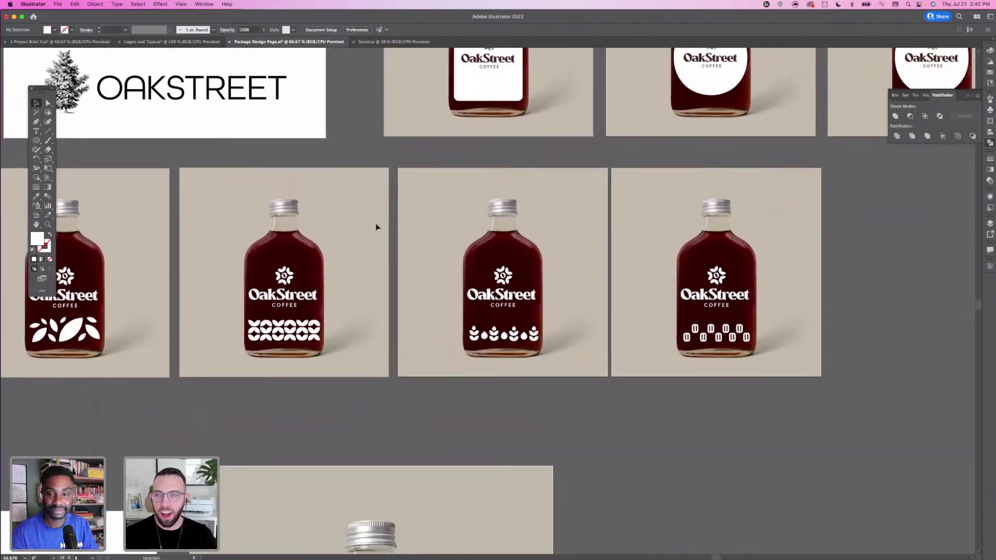
Unlock all objects and move the geometric-pattern and leaf-and-drop bottle mockups to the empty area beside the 2.75in x 3.25in template bottle
{"action": "left_click", "coordinate": [95, 4]}
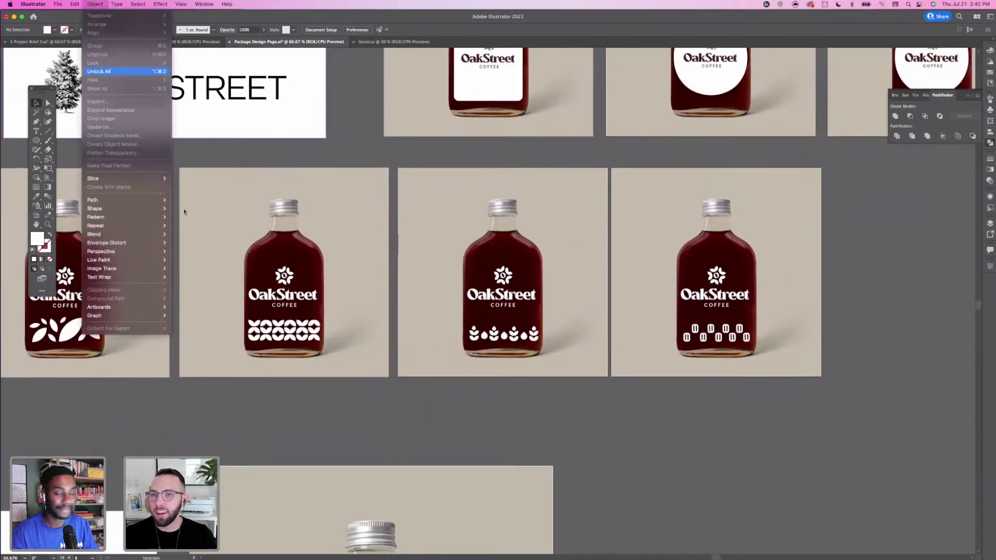
{"action": "left_click", "coordinate": [99, 71]}
{"action": "left_click", "coordinate": [201, 406]}
{"action": "left_click_drag", "start_coordinate": [201, 406], "coordinate": [536, 222]}
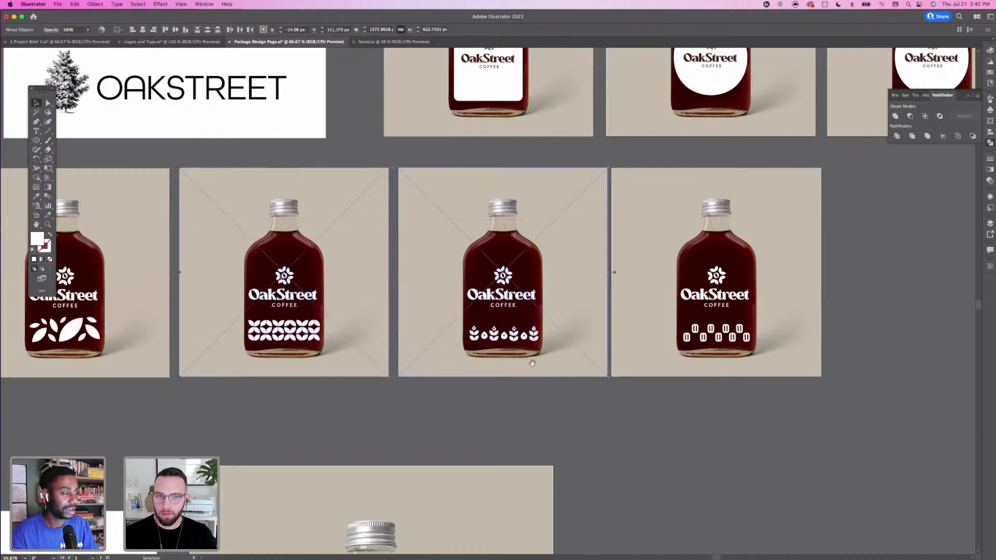
{"action": "left_click_drag", "start_coordinate": [532, 363], "coordinate": [635, 422]}
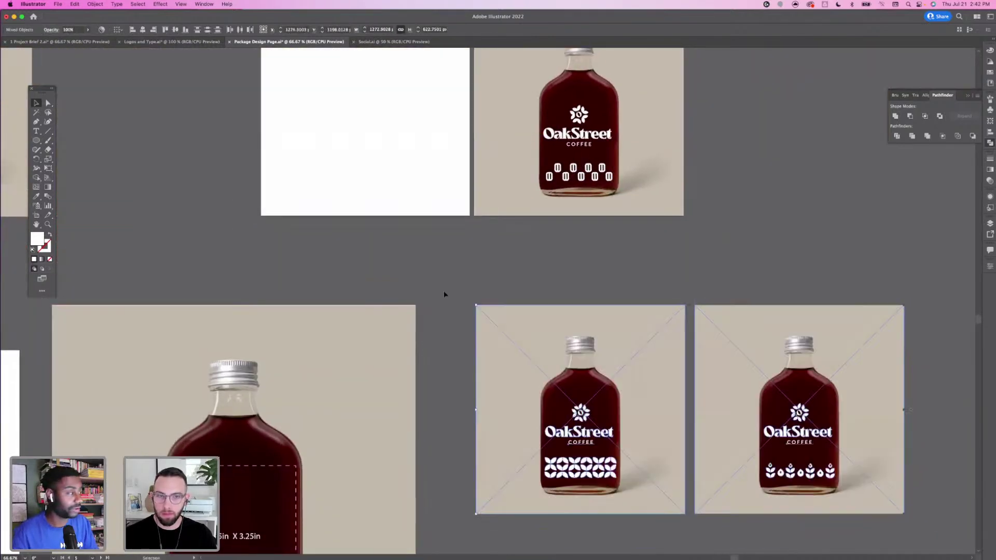
{"action": "left_click", "coordinate": [444, 293]}
Select the front label text lines 10 FL. OZ., 100% ARABICA COFFEE and 330 ML on the copy sheet
{"action": "left_click_drag", "start_coordinate": [285, 258], "coordinate": [551, 334]}
{"action": "left_click_drag", "start_coordinate": [358, 317], "coordinate": [505, 350]}
{"action": "mouse_move", "coordinate": [311, 356]}
{"action": "left_mouse_down"}
{"action": "mouse_move", "coordinate": [524, 349]}
{"action": "mouse_move", "coordinate": [483, 338]}
{"action": "left_mouse_up"}
{"action": "left_click_drag", "start_coordinate": [340, 386], "coordinate": [350, 372]}
{"action": "mouse_move", "coordinate": [169, 363]}
{"action": "left_mouse_down"}
{"action": "mouse_move", "coordinate": [345, 387]}
{"action": "mouse_move", "coordinate": [386, 463]}
{"action": "left_mouse_up"}
{"action": "left_click_drag", "start_coordinate": [211, 245], "coordinate": [159, 133]}
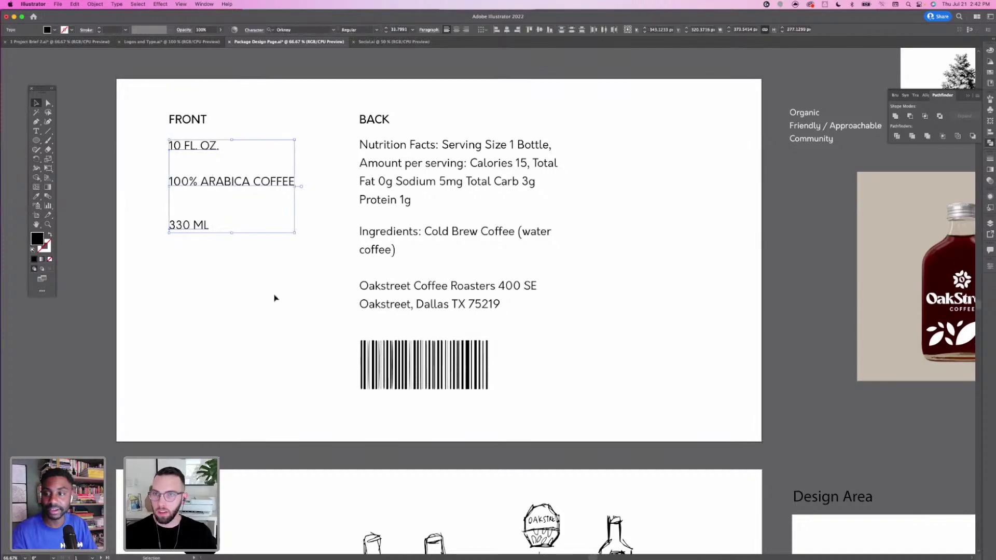
Lock the background photos of the two relocated bottle mockups so that only the artwork above them can be selected
{"action": "left_click_drag", "start_coordinate": [575, 339], "coordinate": [153, 171]}
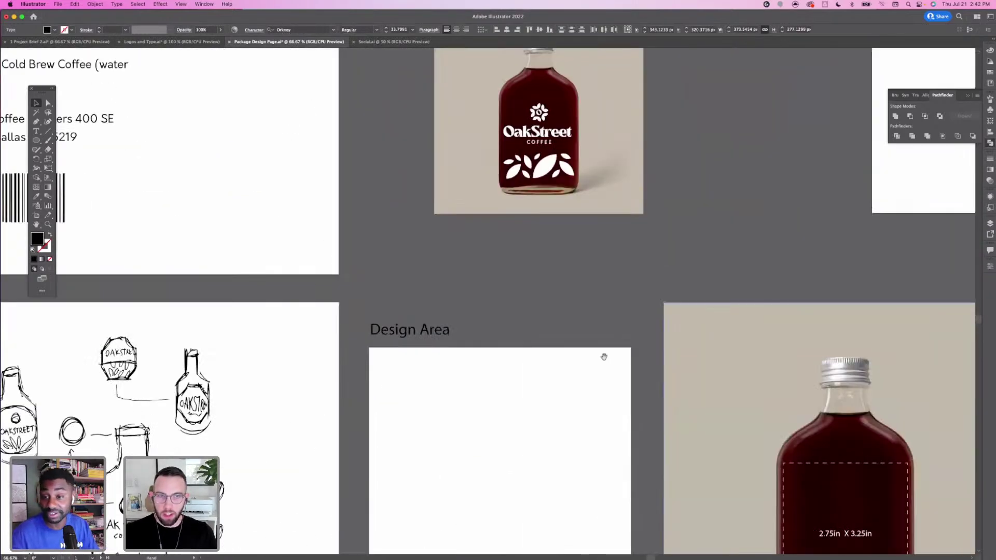
{"action": "mouse_move", "coordinate": [605, 356]}
{"action": "left_mouse_down"}
{"action": "mouse_move", "coordinate": [463, 263]}
{"action": "mouse_move", "coordinate": [323, 214]}
{"action": "left_mouse_up"}
{"action": "scroll", "coordinate": [323, 214], "scroll_direction": "right", "scroll_amount": 10}
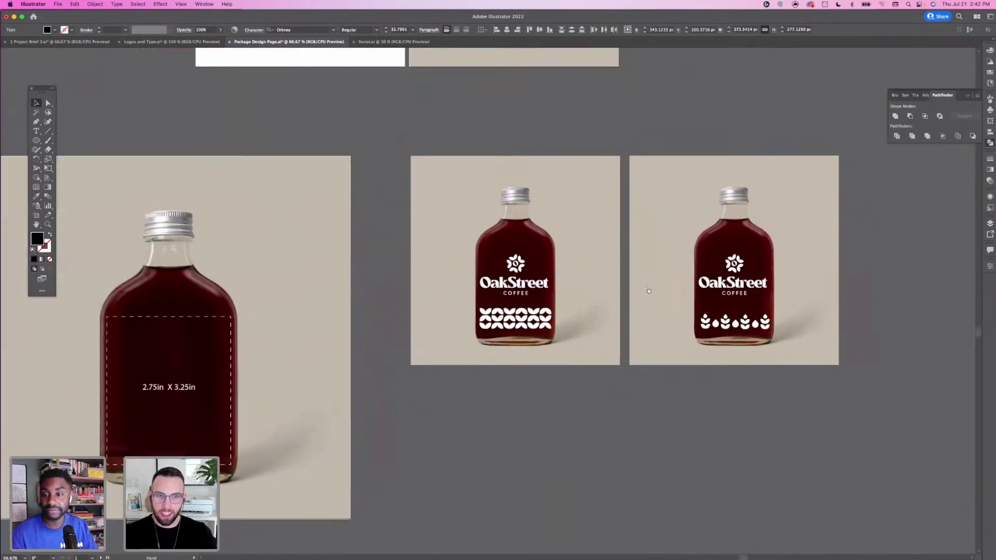
{"action": "key", "text": "super+1"}
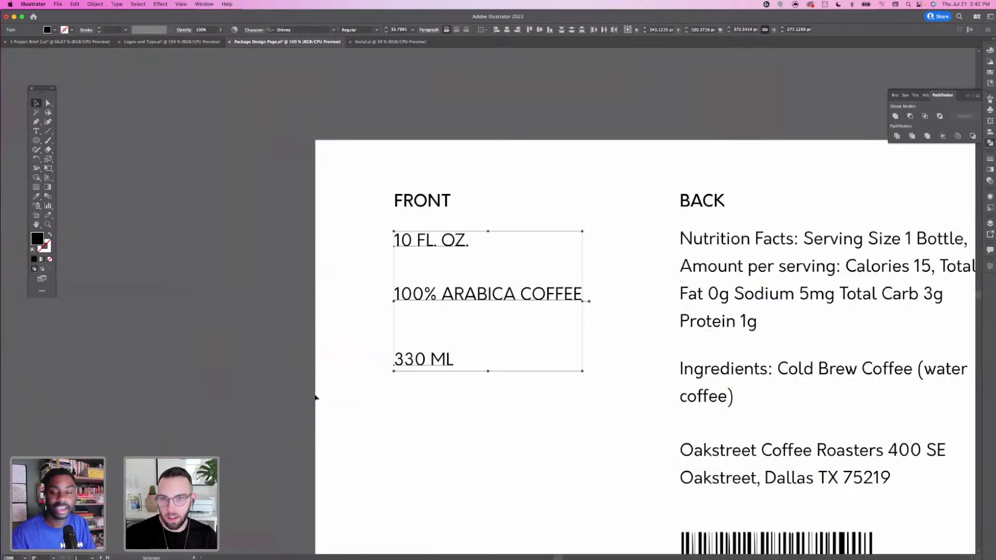
{"action": "scroll", "coordinate": [678, 343], "scroll_direction": "right", "scroll_amount": 10}
{"action": "scroll", "coordinate": [678, 343], "scroll_direction": "right", "scroll_amount": 15}
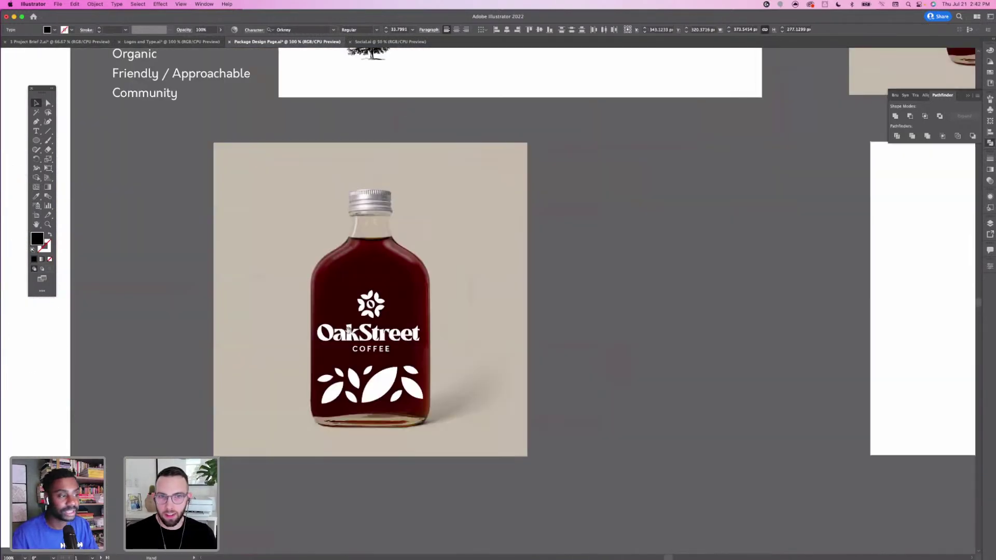
{"action": "scroll", "coordinate": [740, 344], "scroll_direction": "right", "scroll_amount": 10}
{"action": "left_click_drag", "start_coordinate": [693, 341], "coordinate": [327, 289]}
{"action": "scroll", "coordinate": [327, 289], "scroll_direction": "down", "scroll_amount": 15}
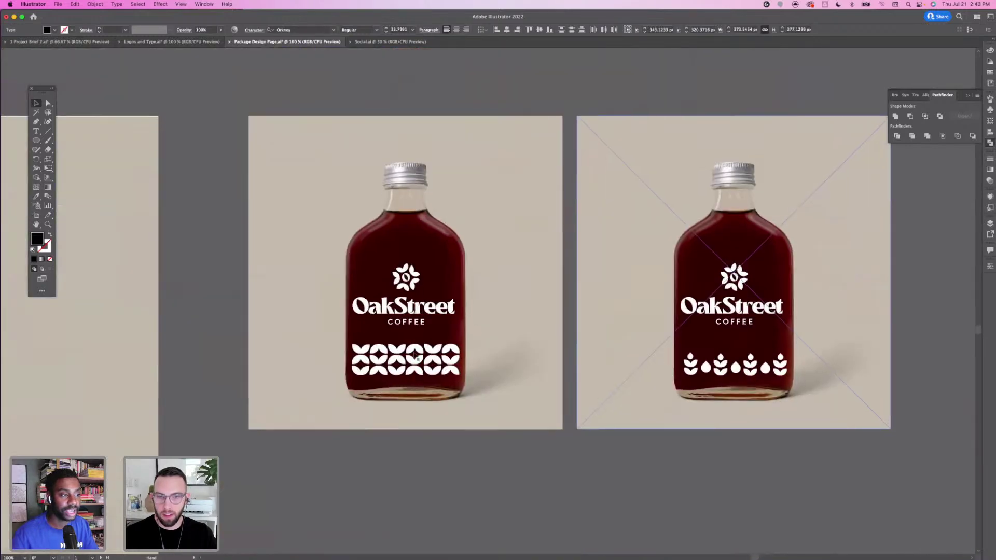
{"action": "left_click", "coordinate": [706, 366]}
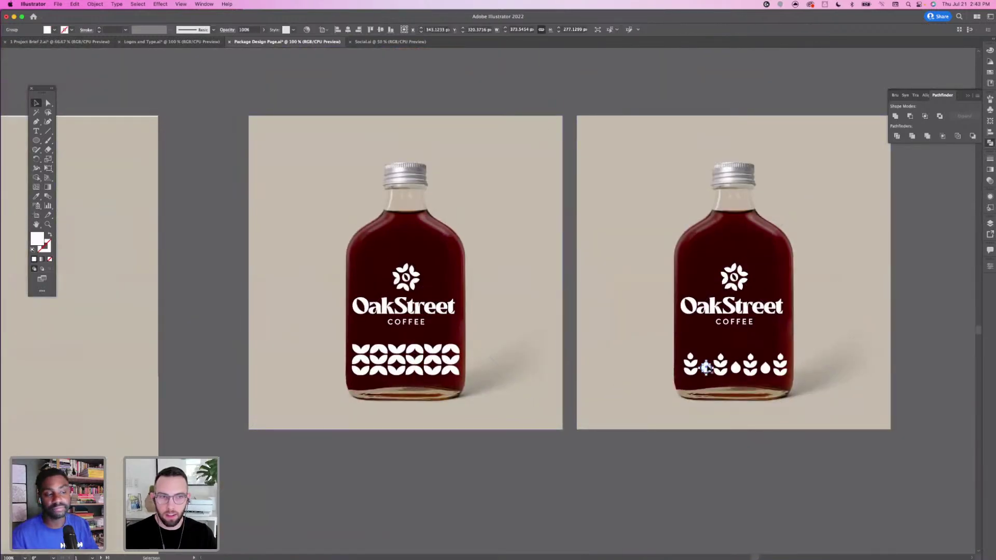
{"action": "key", "text": "super+plus"}
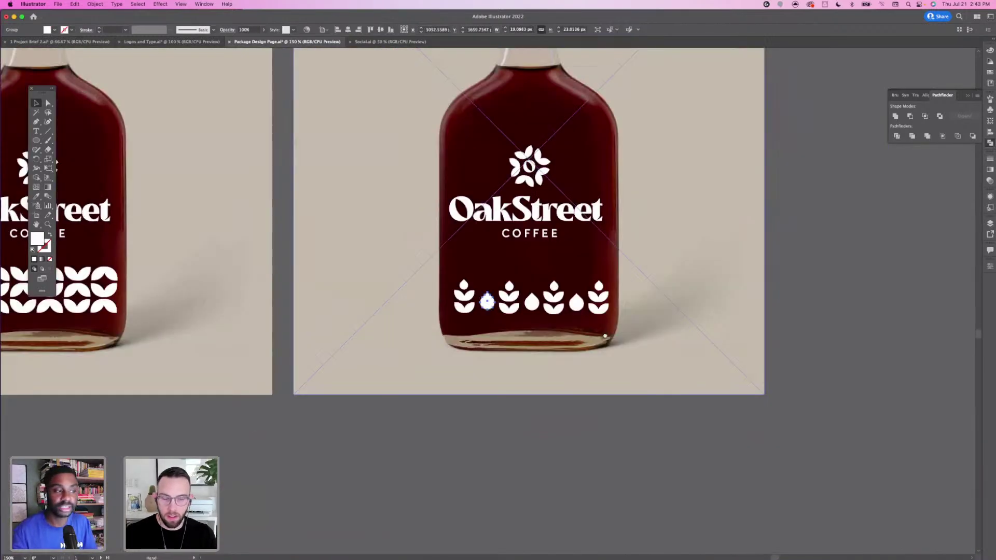
{"action": "left_click_drag", "start_coordinate": [617, 331], "coordinate": [541, 361]}
{"action": "left_click", "coordinate": [277, 401]}
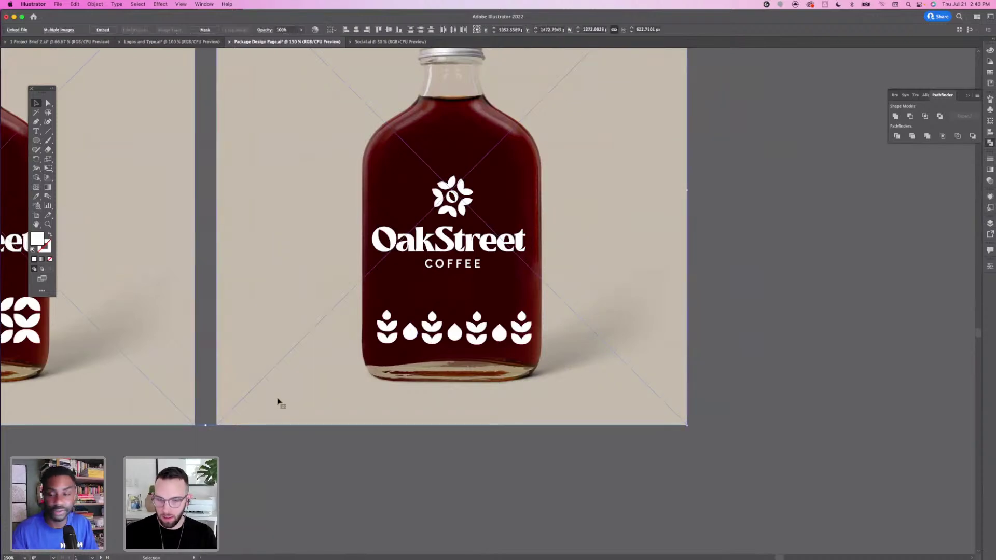
{"action": "left_click", "coordinate": [239, 492]}
Shift the last leaf sprig in the leaf-and-drop pattern row slightly to the right
{"action": "left_click_drag", "start_coordinate": [572, 324], "coordinate": [573, 321]}
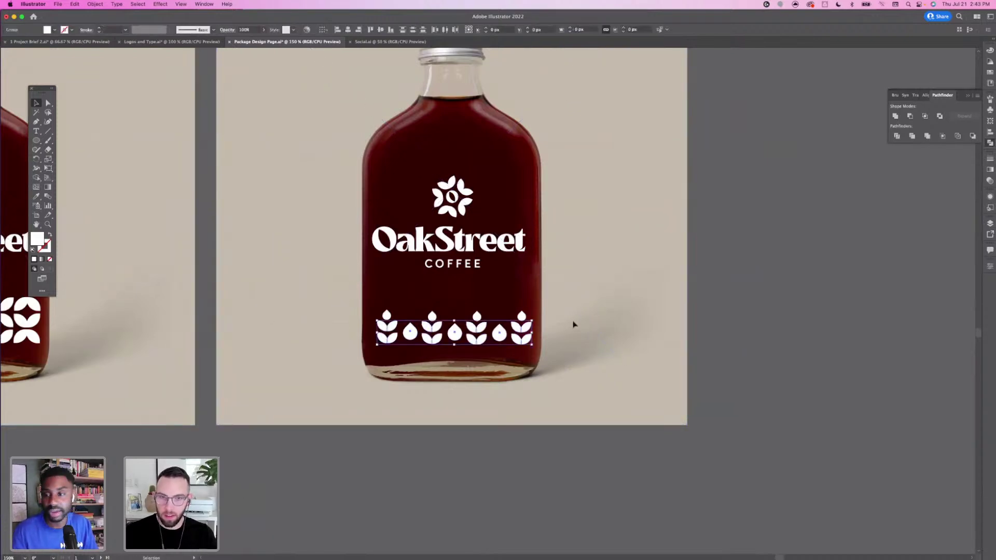
{"action": "key", "text": "super+shift+a"}
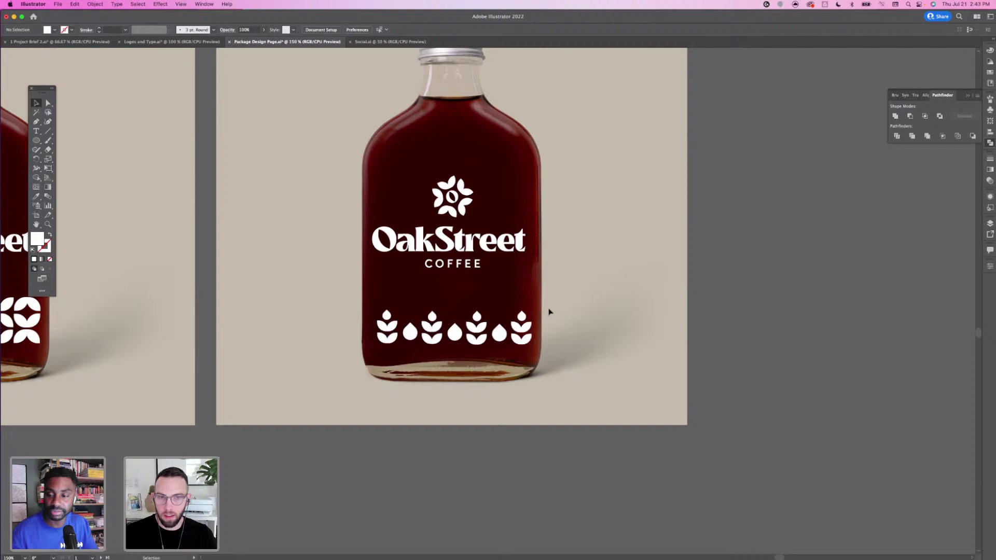
{"action": "left_click", "coordinate": [513, 356]}
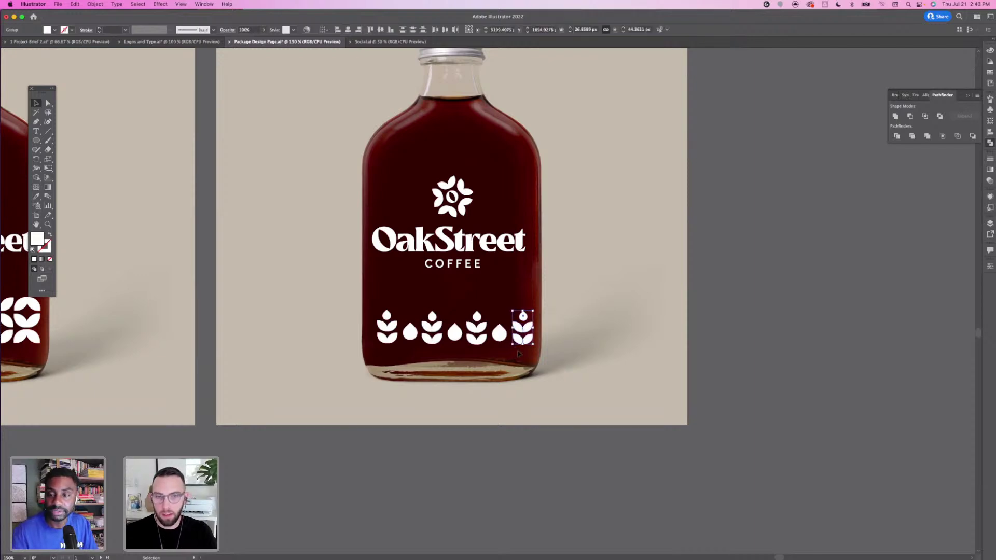
{"action": "key", "text": "super+shift+a"}
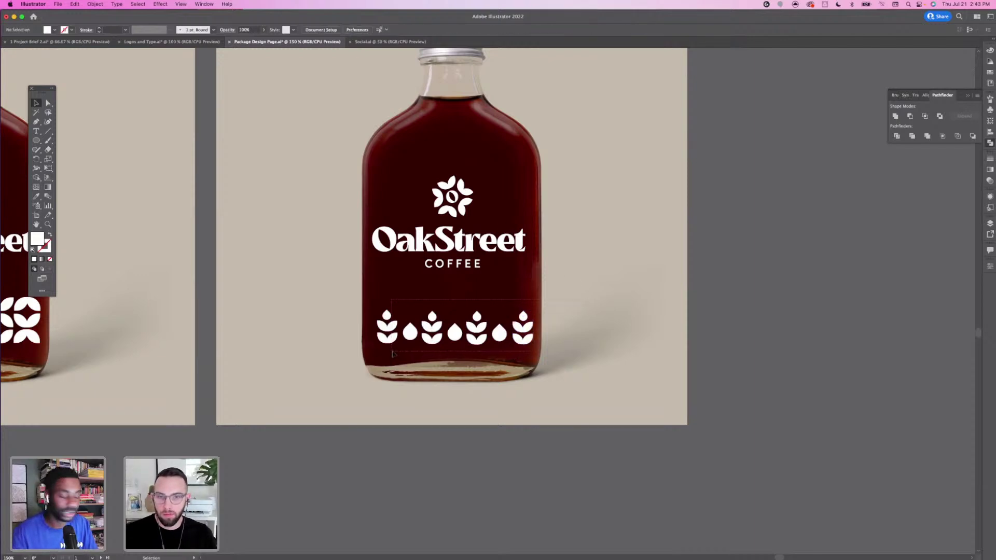
Scale the whole leaf-and-drop pattern row down to about 183 px wide and nudge it right and up to centre it beneath the logo
{"action": "left_click_drag", "start_coordinate": [393, 354], "coordinate": [392, 354]}
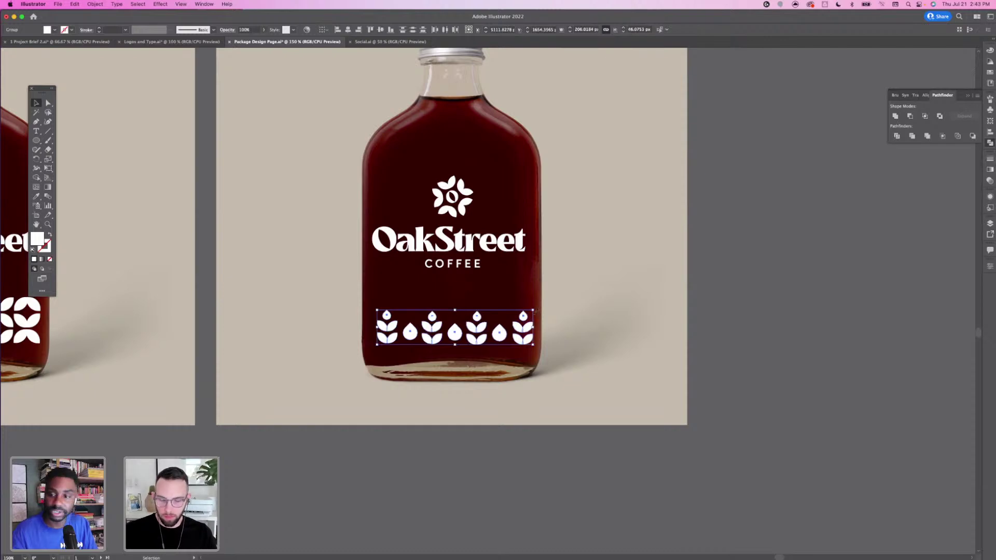
{"action": "left_click_drag", "start_coordinate": [533, 310], "coordinate": [516, 313]}
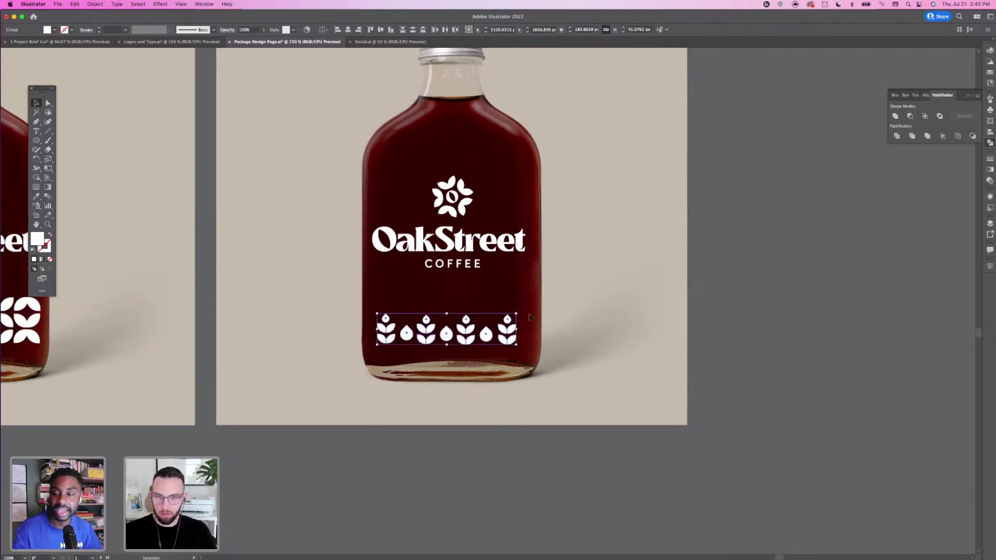
{"action": "key", "text": "Right"}
{"action": "key", "text": "Right"}
{"action": "key", "text": "Right"}
{"action": "key", "text": "Right"}
{"action": "key", "text": "Right"}
{"action": "key", "text": "Right"}
{"action": "key", "text": "Up"}
{"action": "key", "text": "Up"}
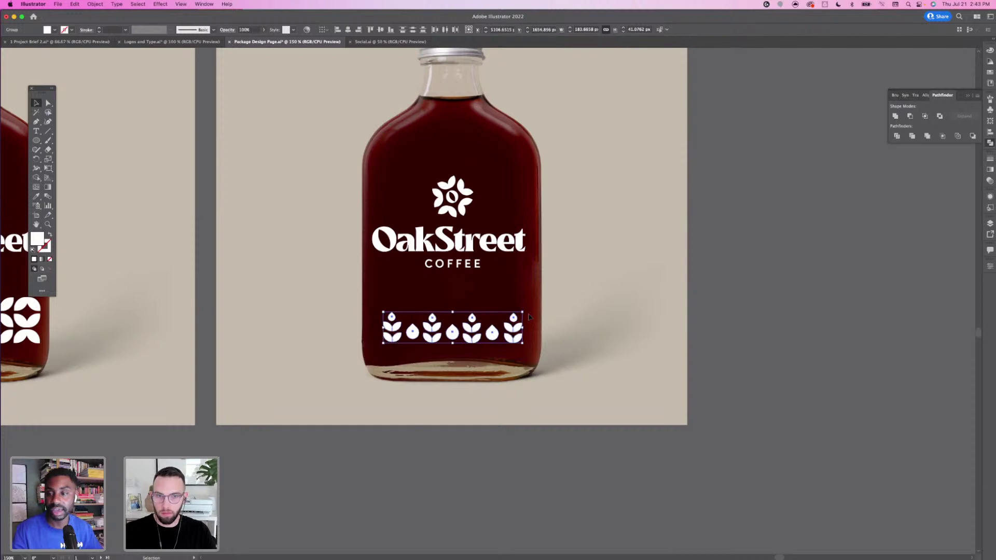
{"action": "key", "text": "Up"}
{"action": "key", "text": "Up"}
{"action": "key", "text": "Up"}
{"action": "key", "text": "Up"}
{"action": "key", "text": "Right"}
{"action": "key", "text": "Right"}
{"action": "key", "text": "Right"}
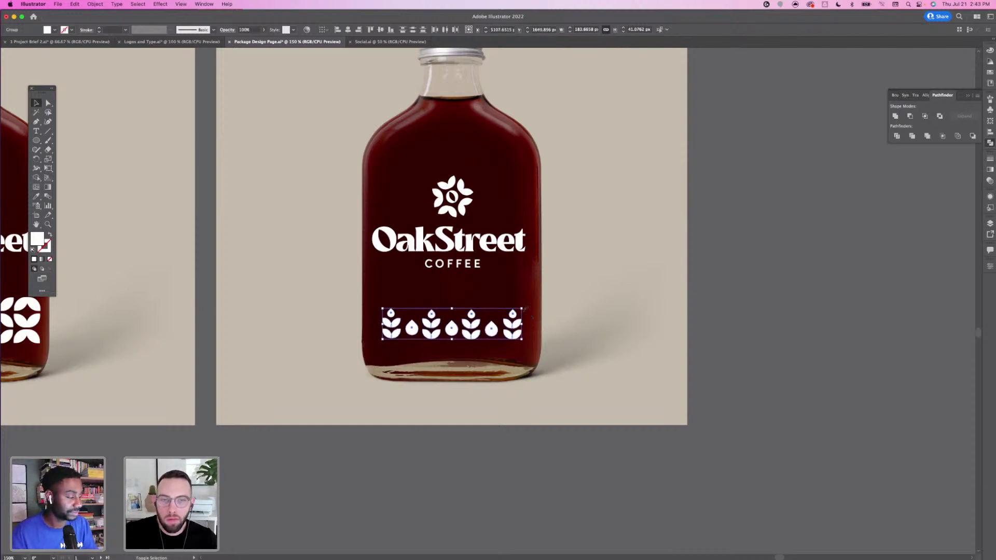
Enlarge the leaf-and-drop pattern row to about 191 px wide and nudge it left to centre it beneath the logo
{"action": "left_click_drag", "start_coordinate": [522, 308], "coordinate": [558, 308]}
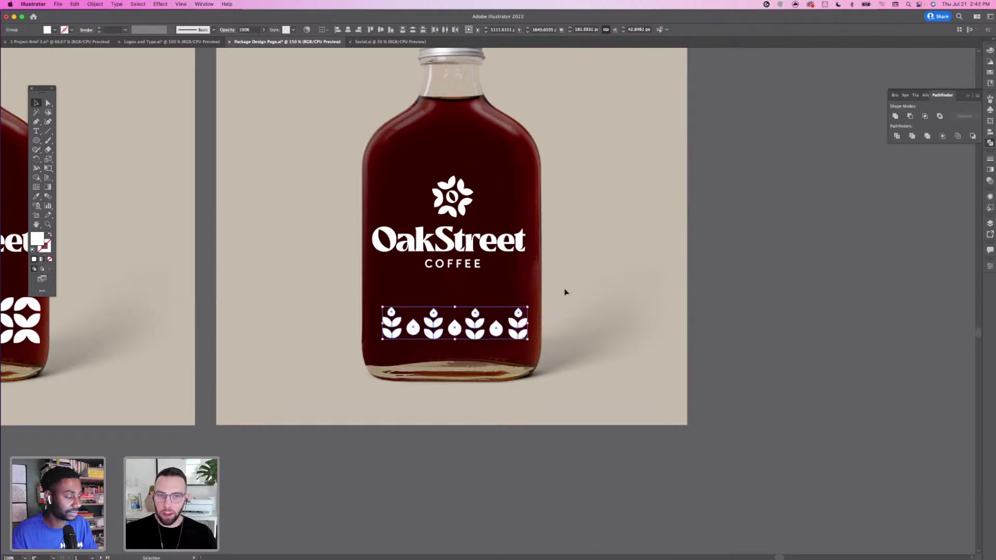
{"action": "key", "text": "Left"}
{"action": "key", "text": "Left"}
{"action": "key", "text": "Left"}
{"action": "key", "text": "Left"}
{"action": "key", "text": "Left"}
{"action": "key", "text": "Left"}
{"action": "key", "text": "Left"}
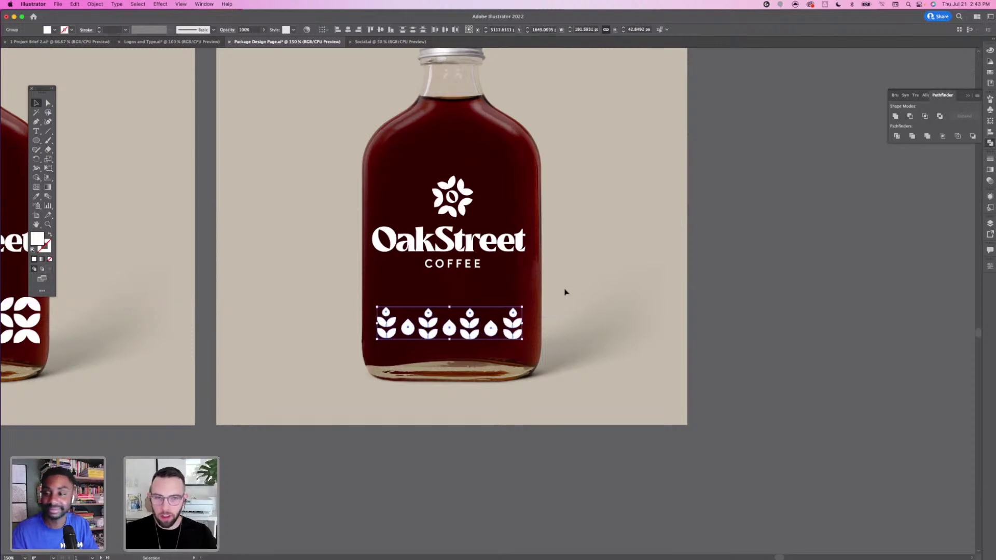
Paste the text lines 10 FL. OZ., 100% ARABICA COFFEE and 330 ML and move them clear of the bottle on its right side
{"action": "left_click", "coordinate": [566, 293]}
{"action": "type", "text": "10 FL OZ 100% ARABICA COFFEE 330 ML"}
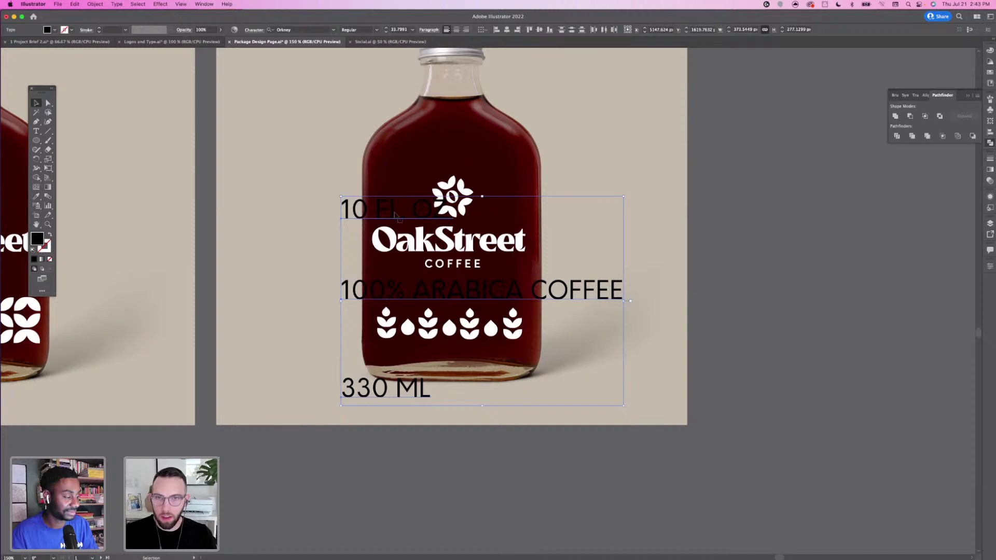
{"action": "left_click_drag", "start_coordinate": [396, 214], "coordinate": [681, 285]}
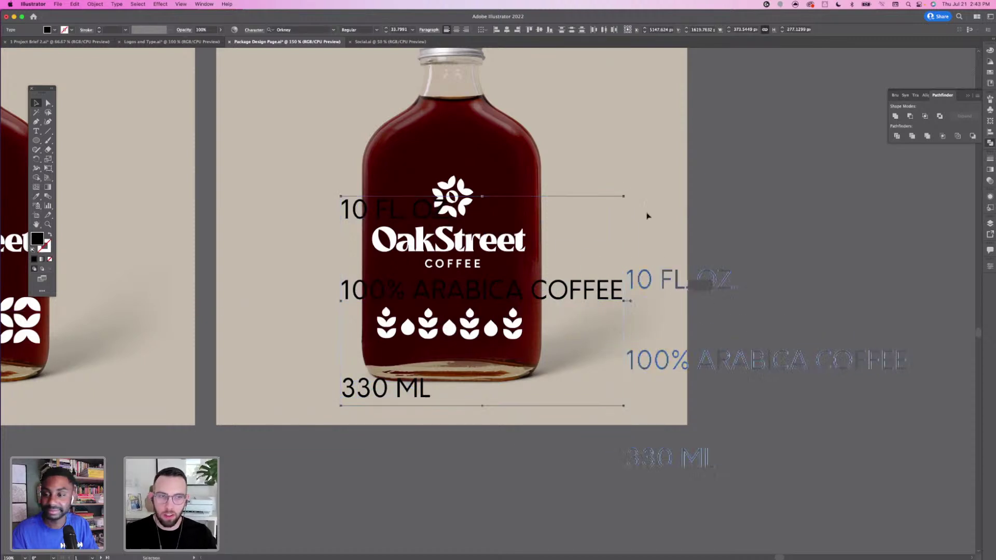
{"action": "left_click", "coordinate": [757, 223]}
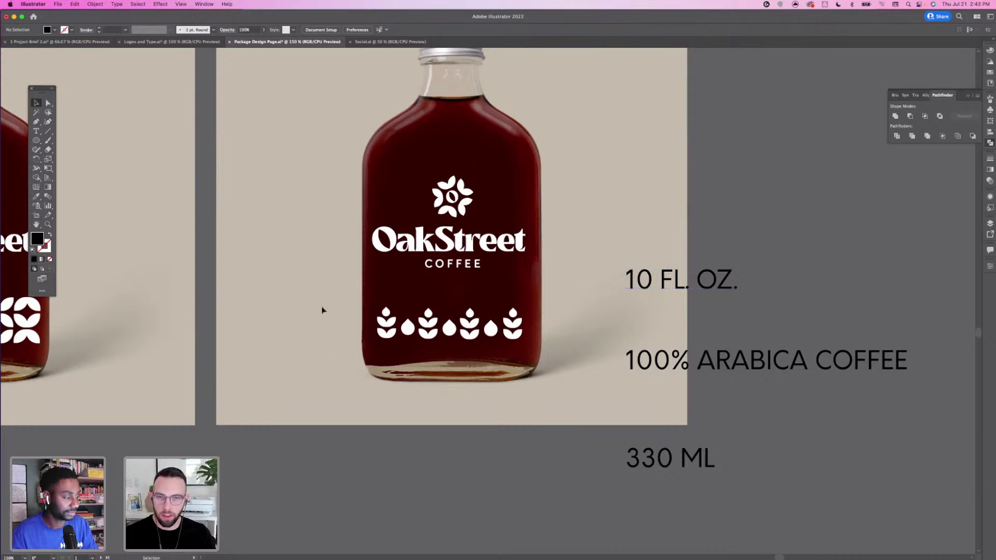
Nudge the leaf-and-drop pattern row slightly up and right on the bottle
{"action": "left_click_drag", "start_coordinate": [554, 364], "coordinate": [519, 334]}
{"action": "key", "text": "Up"}
{"action": "key", "text": "Up"}
{"action": "key", "text": "Up"}
{"action": "key", "text": "Up"}
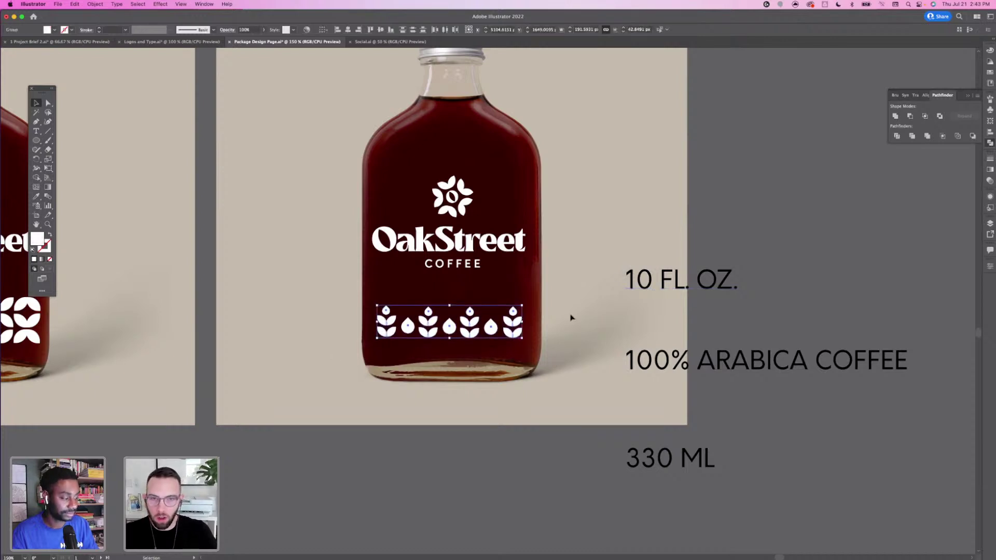
{"action": "key", "text": "Right"}
{"action": "left_click", "coordinate": [795, 218]}
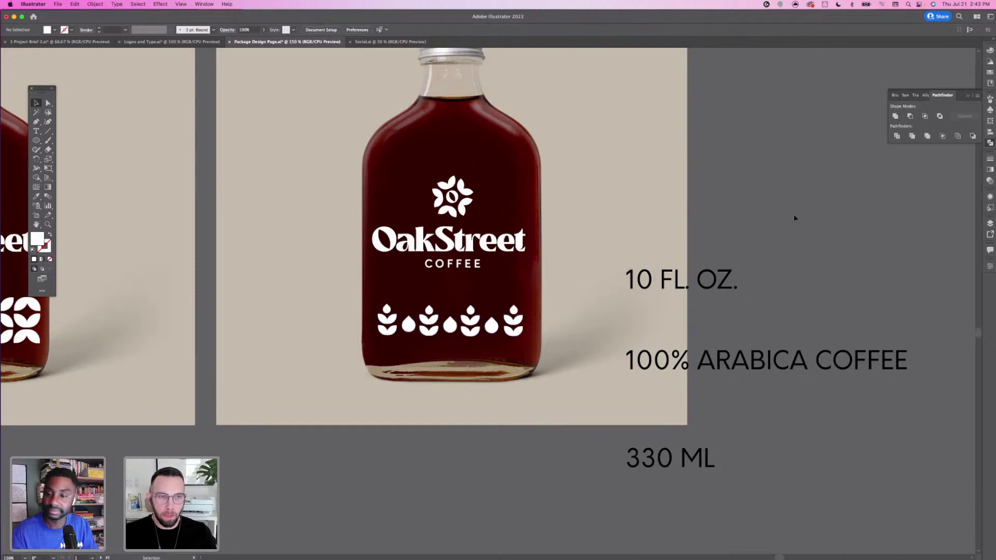
Apply the type style and white colour of the logo's COFFEE lettering to the three label text lines with the Eyedropper
{"action": "left_click", "coordinate": [707, 473]}
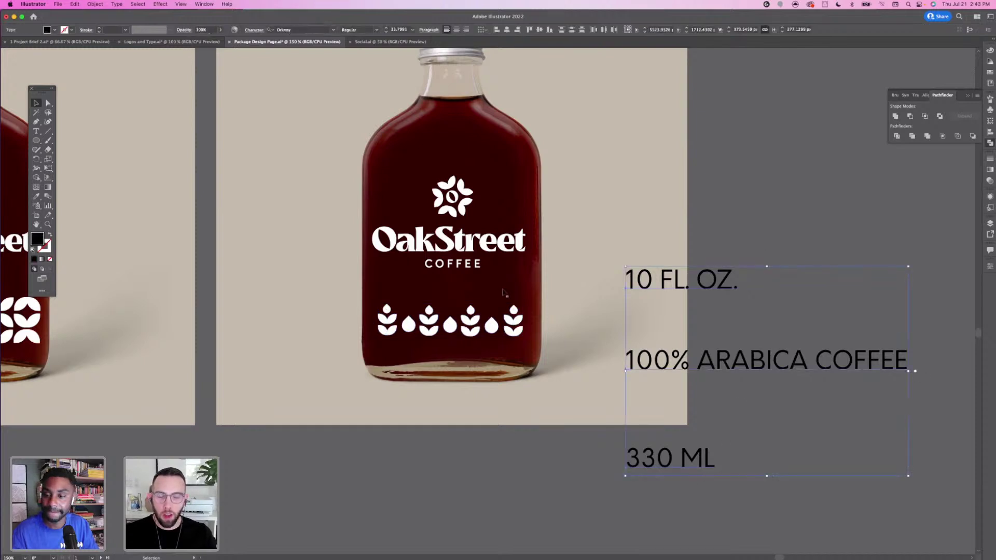
{"action": "left_click", "coordinate": [478, 270]}
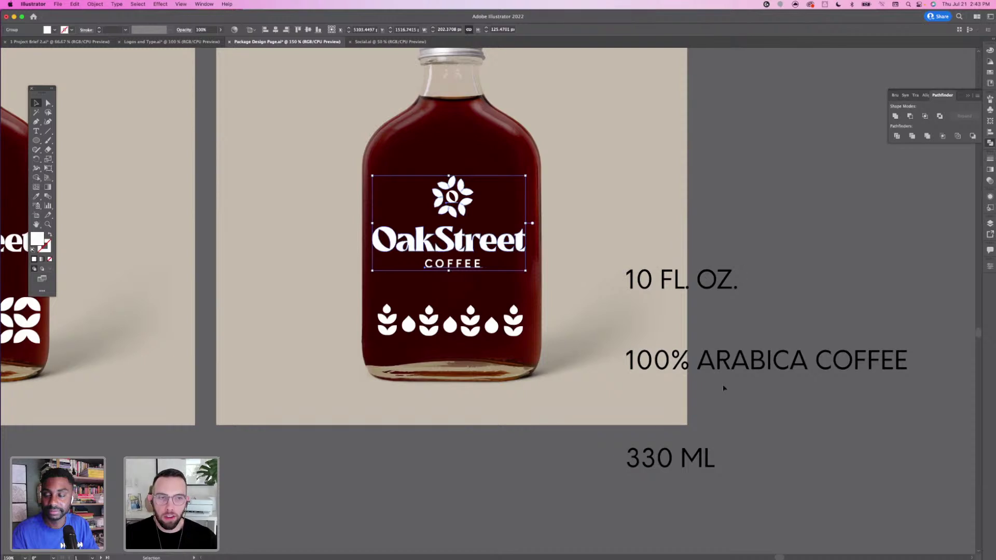
{"action": "key", "text": "super+z"}
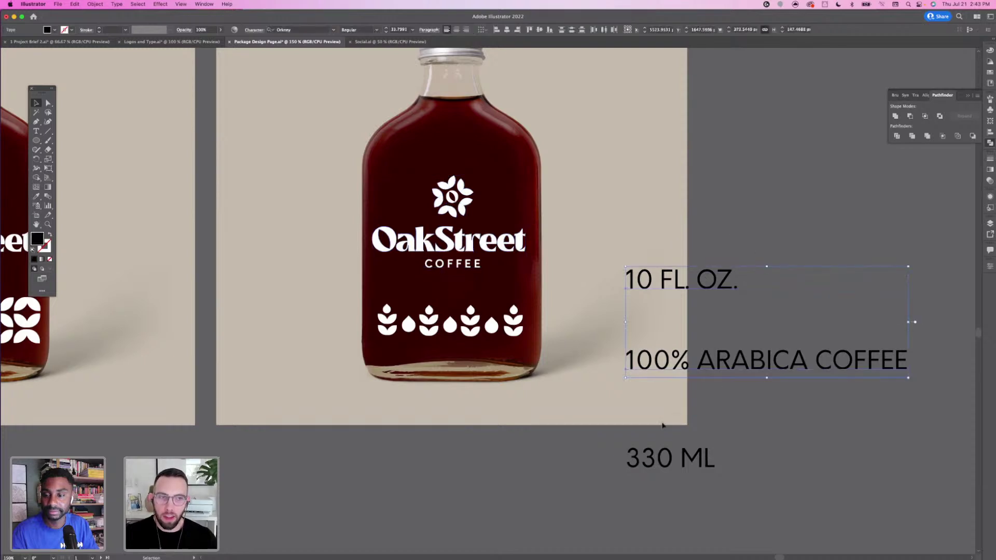
{"action": "left_click", "coordinate": [695, 476], "text": "shift"}
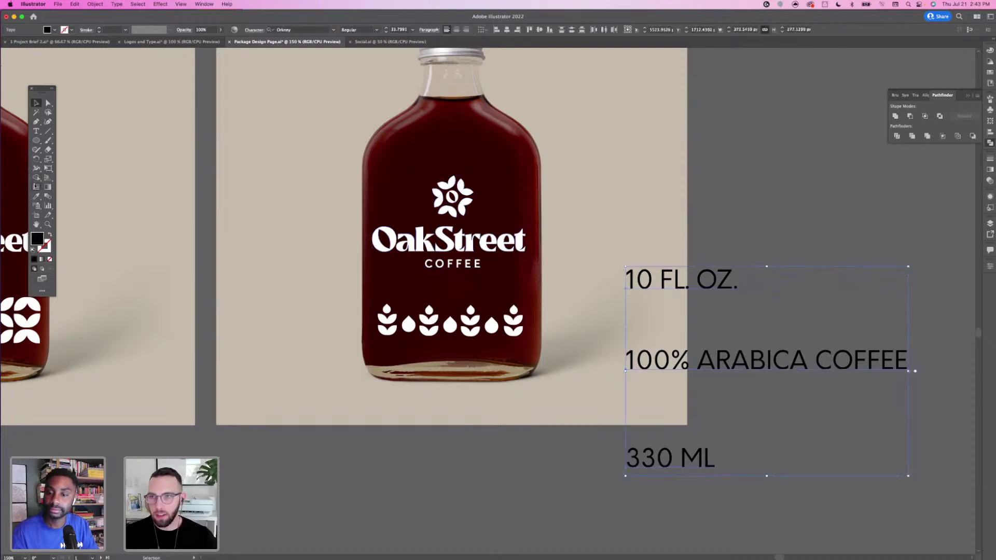
{"action": "left_click", "coordinate": [36, 196]}
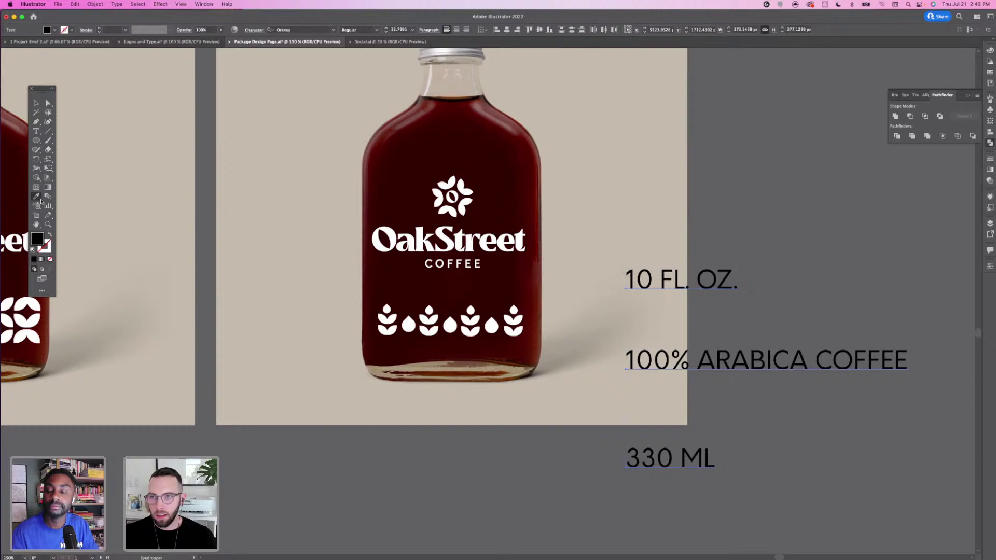
{"action": "left_click", "coordinate": [441, 263]}
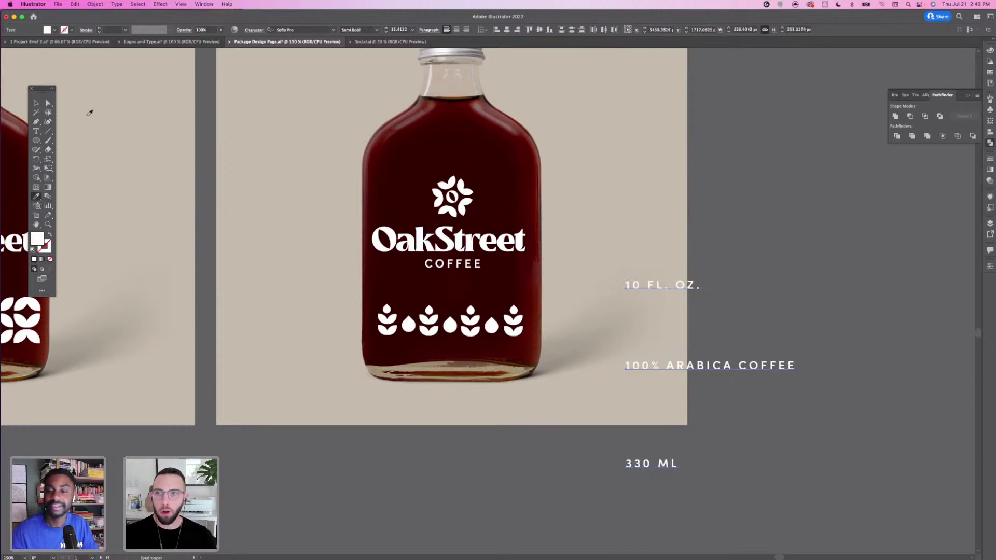
{"action": "left_click", "coordinate": [36, 103]}
{"action": "left_click", "coordinate": [263, 208]}
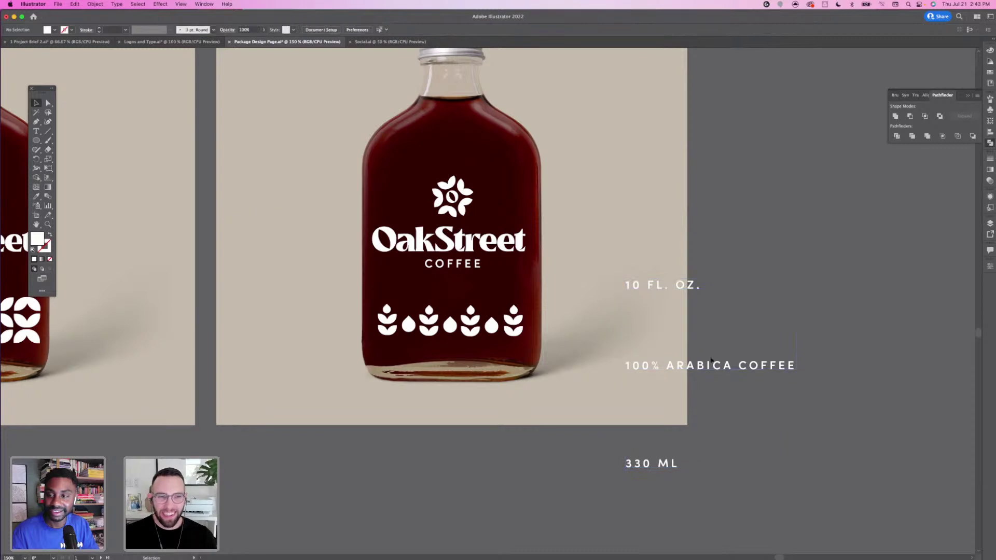
Shift the 10 FL. OZ. line slightly down and set the font size of all three label text lines to 9 pt
{"action": "left_click_drag", "start_coordinate": [687, 285], "coordinate": [680, 309]}
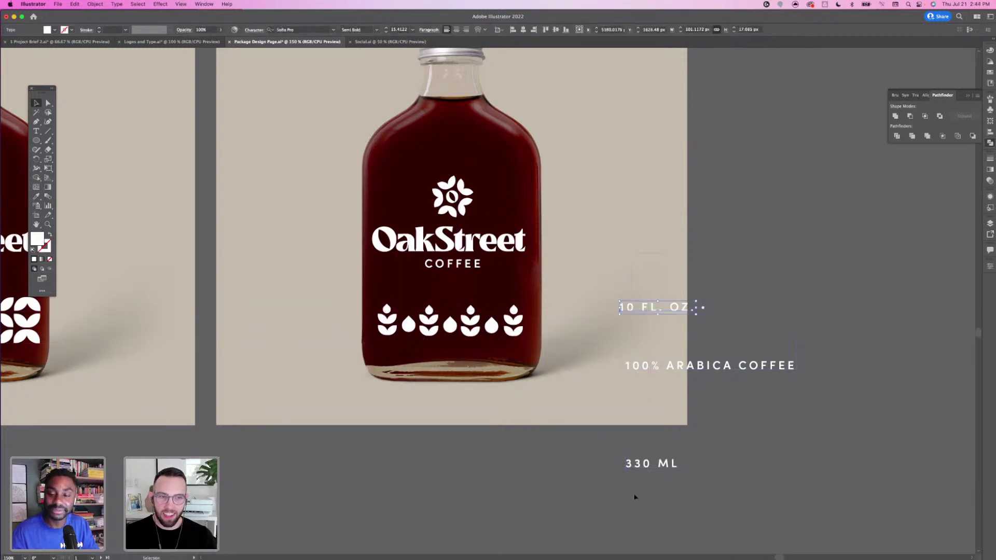
{"action": "left_click_drag", "start_coordinate": [634, 496], "coordinate": [533, 115]}
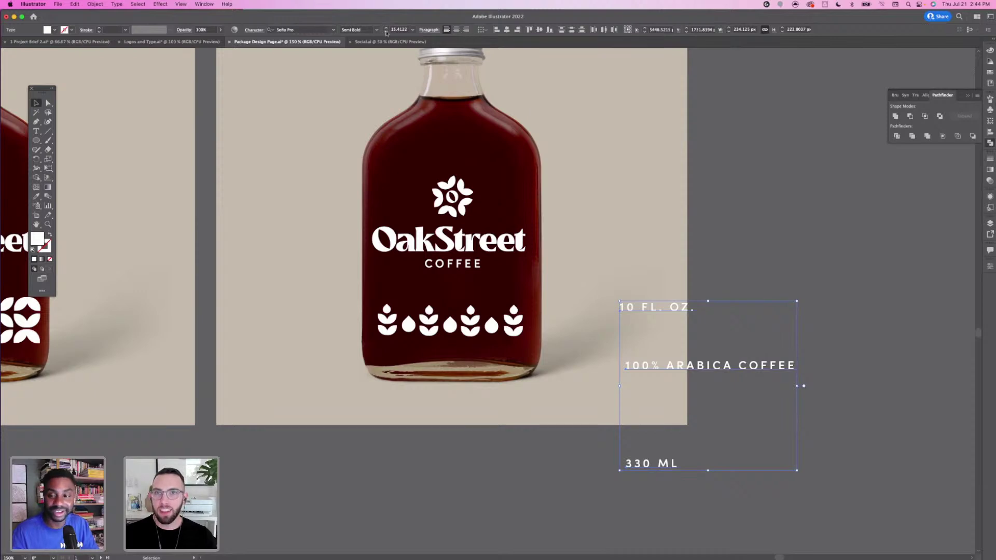
{"action": "left_click_drag", "start_coordinate": [386, 33], "coordinate": [385, 30]}
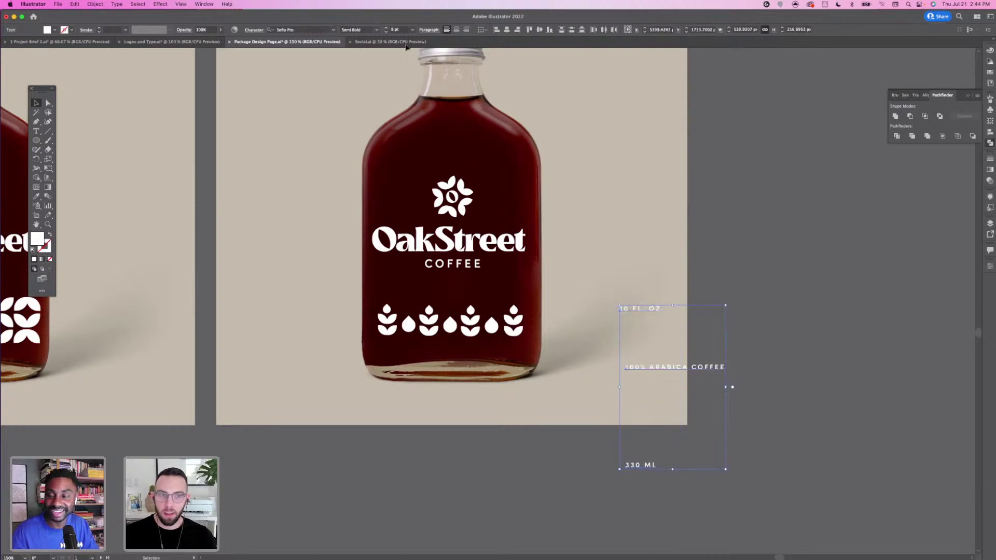
{"action": "left_click", "coordinate": [723, 275]}
Place the 10 FL. OZ. line beneath the first leaf sprig, keeping its Semi Bold weight
{"action": "left_click_drag", "start_coordinate": [657, 309], "coordinate": [410, 346]}
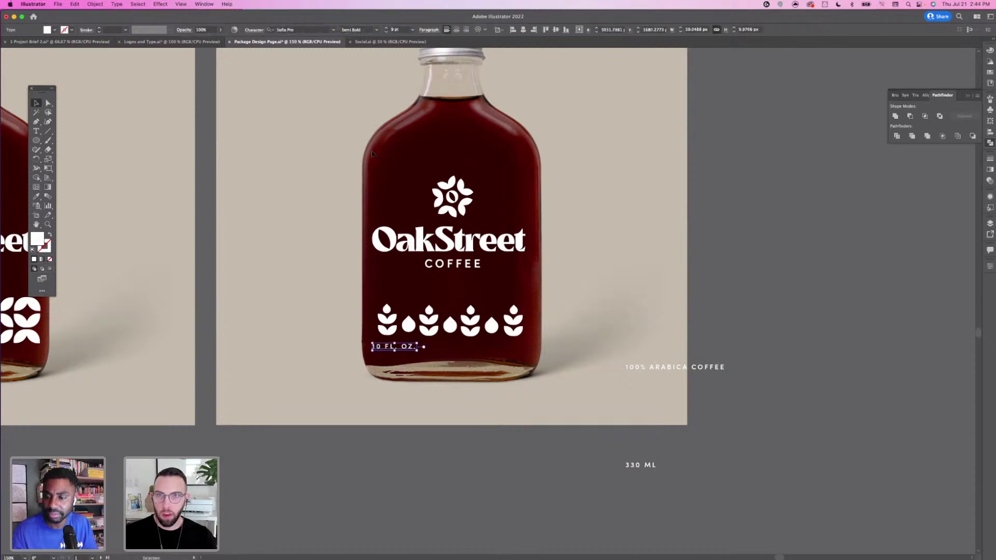
{"action": "left_click", "coordinate": [377, 30]}
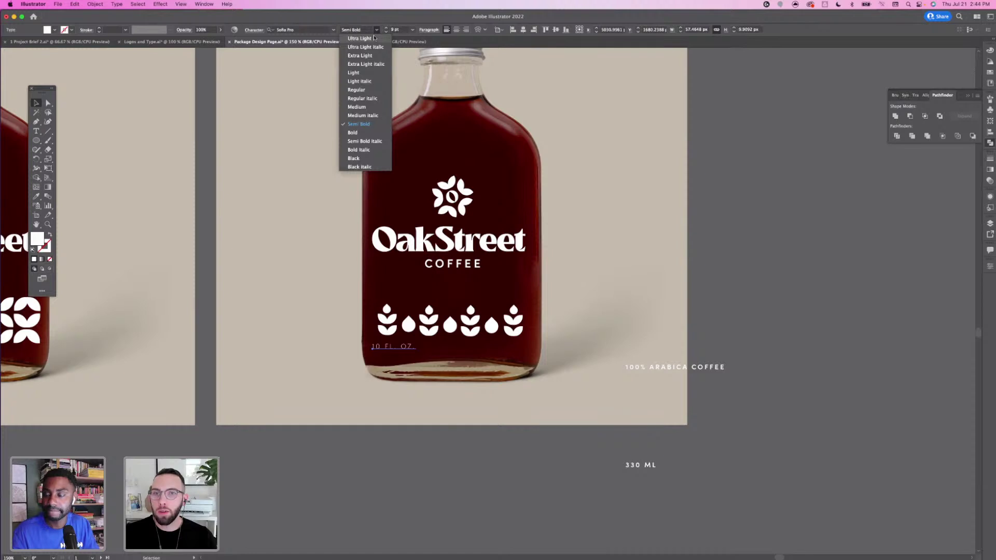
{"action": "left_click", "coordinate": [637, 322]}
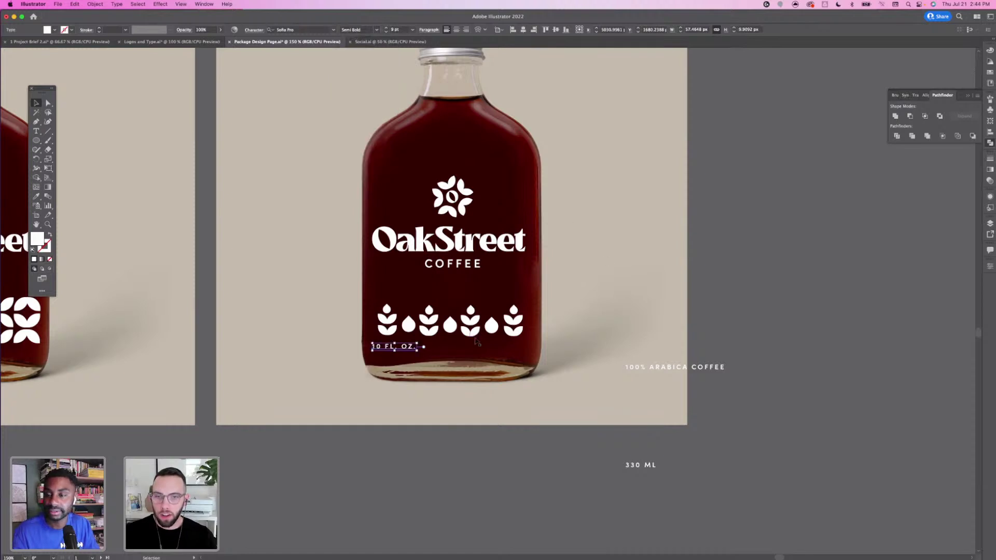
Tighten the letter tracking of all three label text lines
{"action": "left_click", "coordinate": [644, 369], "text": "shift"}
{"action": "left_click", "coordinate": [640, 467], "text": "shift"}
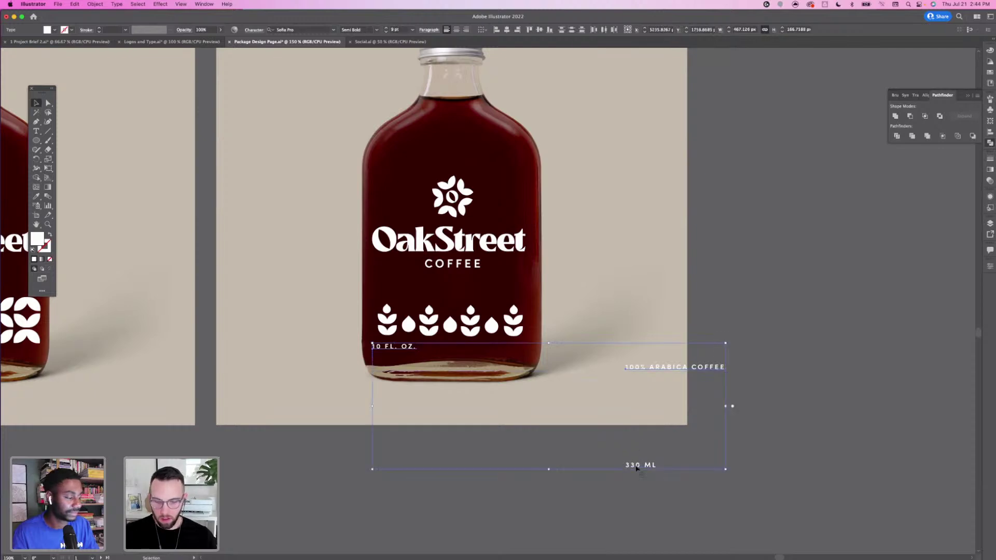
{"action": "key", "text": "alt+Left"}
{"action": "key", "text": "alt+Left"}
{"action": "key", "text": "alt+Left"}
{"action": "key", "text": "alt+Left"}
{"action": "key", "text": "alt+Left"}
{"action": "key", "text": "alt+Left"}
{"action": "key", "text": "alt+Left"}
{"action": "key", "text": "alt+Left"}
{"action": "key", "text": "alt+Left"}
{"action": "key", "text": "alt+Left"}
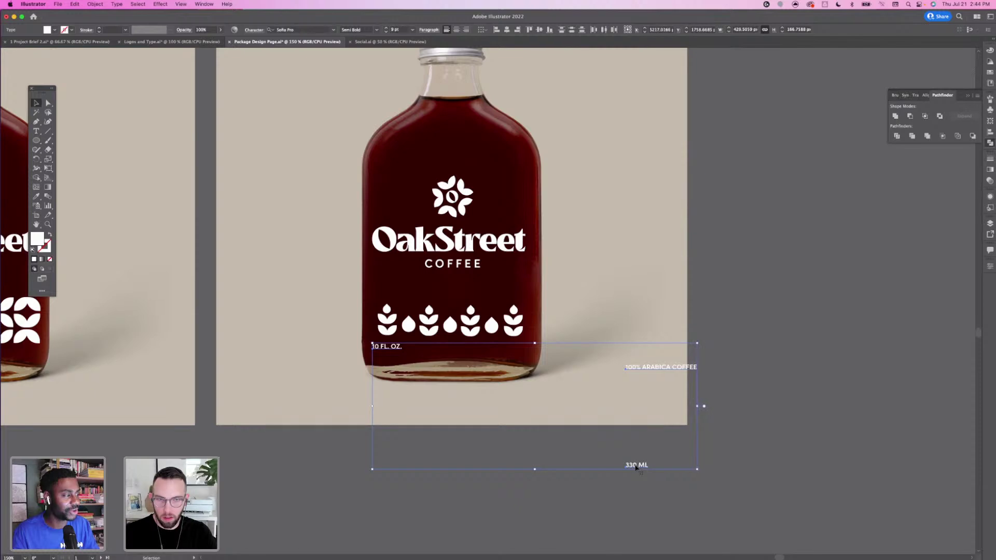
{"action": "left_click", "coordinate": [639, 440]}
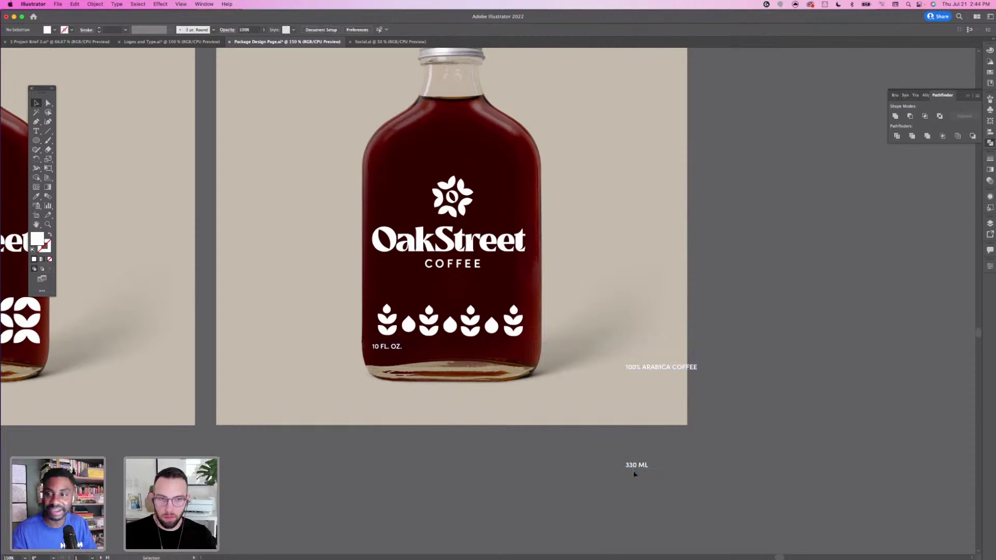
Place 330 ML beneath the last leaf sprig and 100% ARABICA COFFEE in the middle, level with the 10 FL. OZ. line
{"action": "left_click_drag", "start_coordinate": [637, 468], "coordinate": [514, 348]}
{"action": "left_click_drag", "start_coordinate": [683, 370], "coordinate": [471, 349]}
{"action": "left_click", "coordinate": [474, 436]}
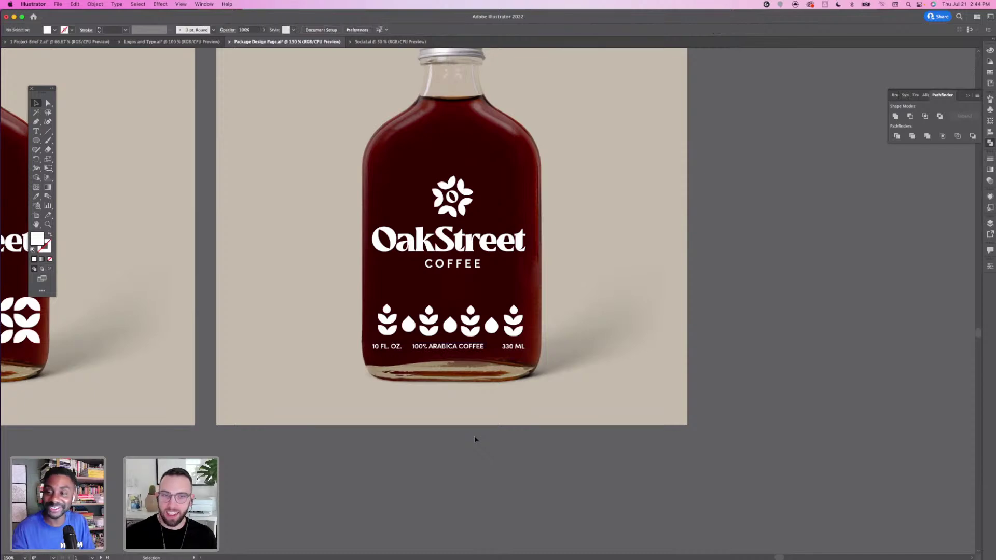
Fine-tune the horizontal positions of the label text lines, shifting 330 ML and 10 FL. OZ. slightly inward
{"action": "key", "text": "super+equal"}
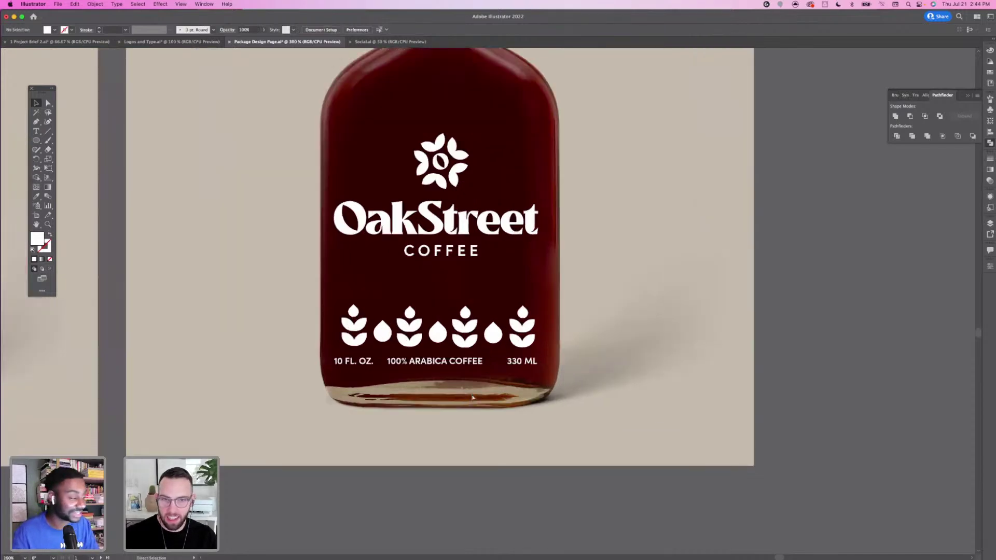
{"action": "key", "text": "super+equal"}
{"action": "left_click_drag", "start_coordinate": [435, 394], "coordinate": [438, 394]}
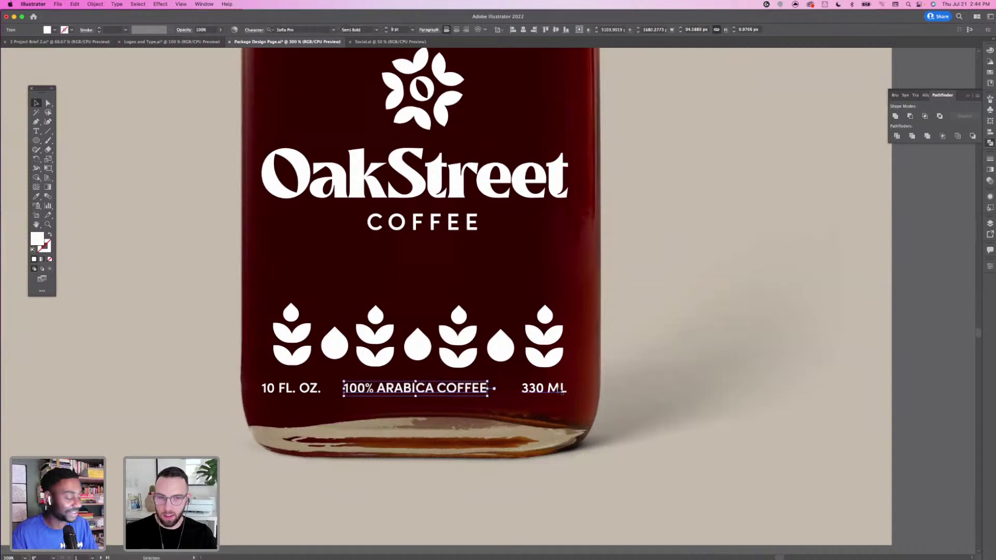
{"action": "left_click_drag", "start_coordinate": [561, 393], "coordinate": [550, 389]}
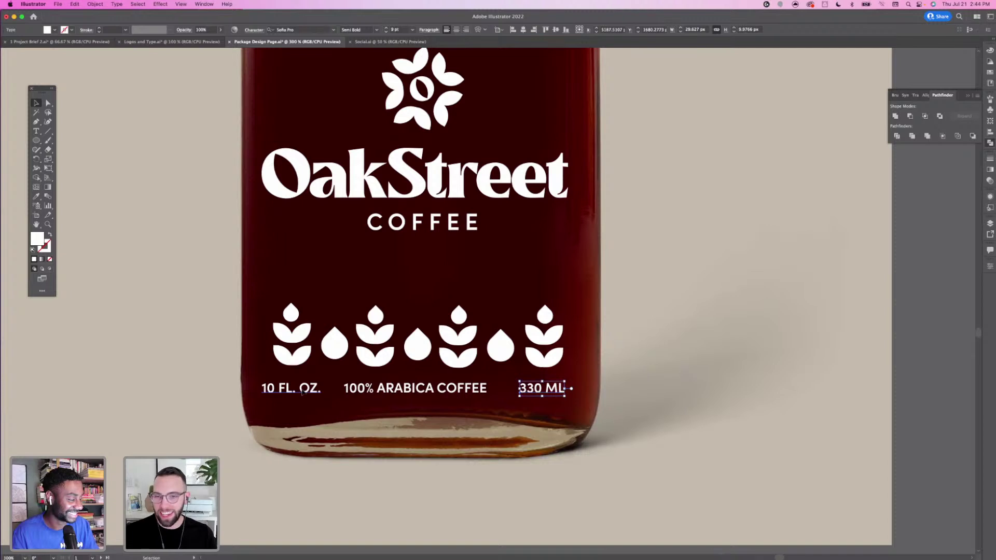
{"action": "left_click_drag", "start_coordinate": [303, 393], "coordinate": [305, 393]}
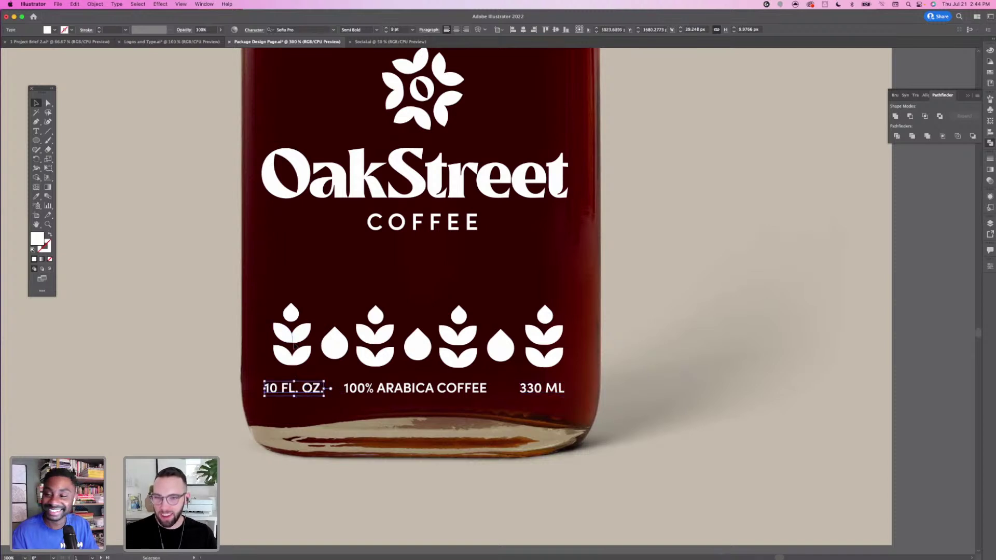
Separate the first leaf sprig from the pattern row and move it left to line up with the 10 FL. OZ. text
{"action": "left_click", "coordinate": [297, 350]}
{"action": "left_click_drag", "start_coordinate": [301, 358], "coordinate": [309, 365]}
{"action": "key", "text": "super+g"}
{"action": "key", "text": "Left"}
{"action": "key", "text": "Left"}
{"action": "key", "text": "Left"}
{"action": "key", "text": "Left"}
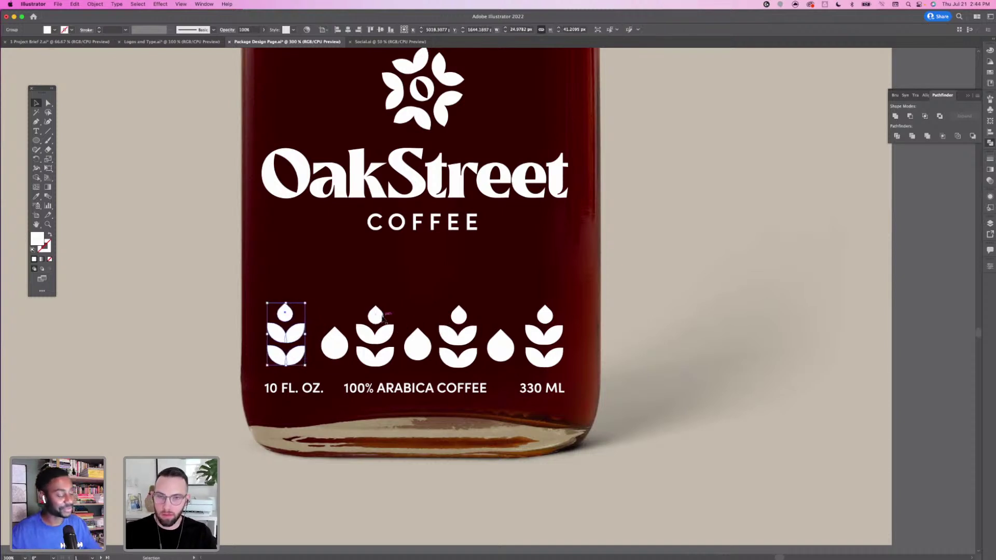
Delete the pattern row's elements after the first sprig and drop, and nudge the remaining drop left towards the sprig
{"action": "left_click_drag", "start_coordinate": [571, 372], "coordinate": [571, 371]}
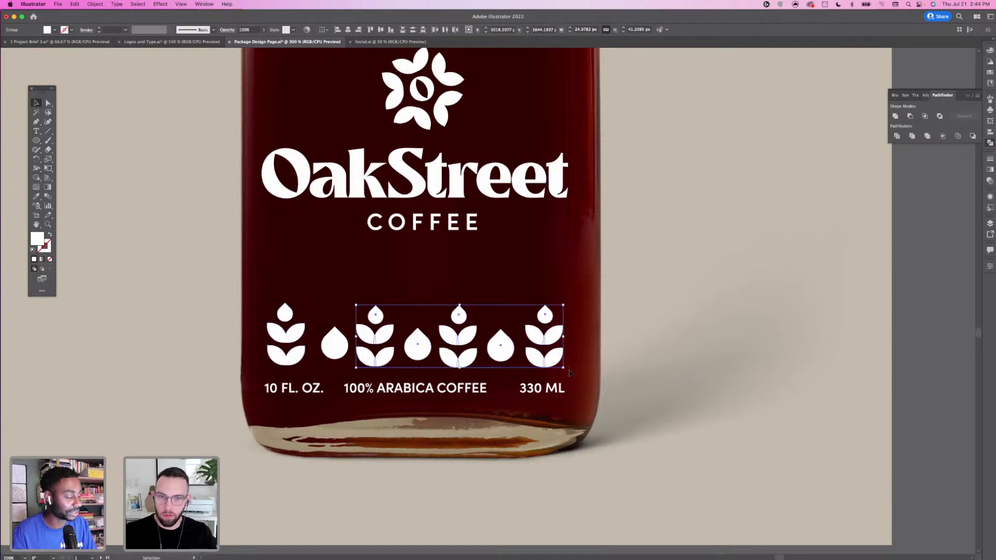
{"action": "key", "text": "Delete"}
{"action": "left_click", "coordinate": [340, 345]}
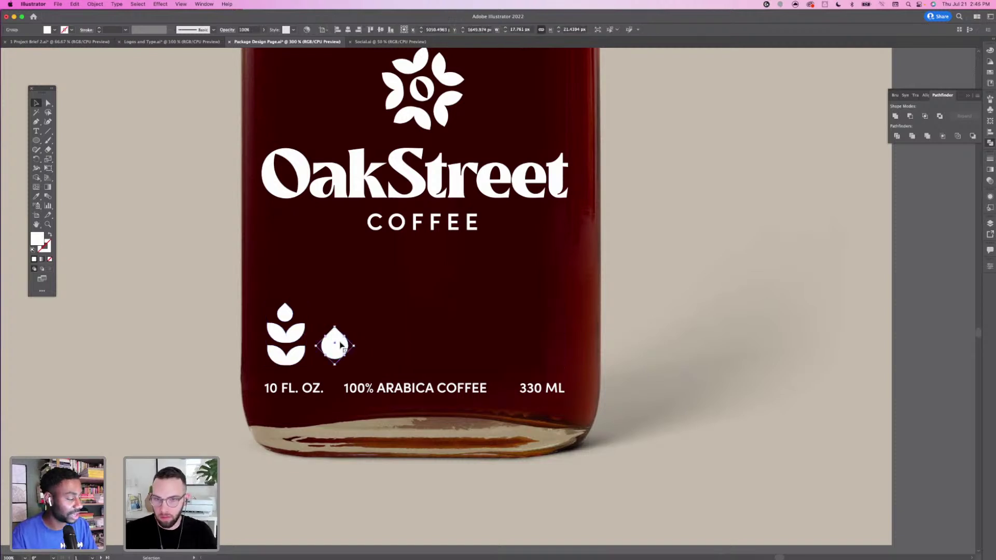
{"action": "key", "text": "Left"}
{"action": "key", "text": "Left"}
{"action": "key", "text": "Left"}
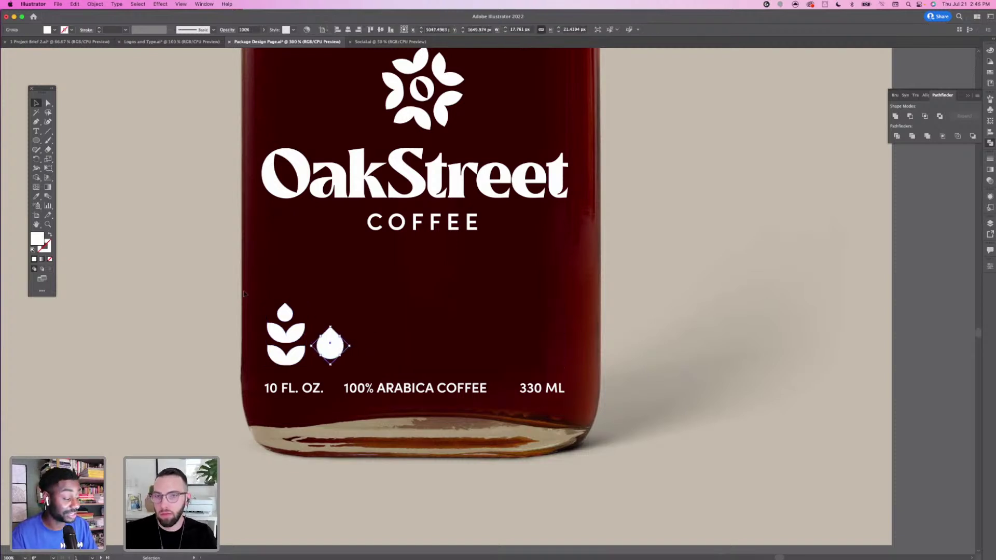
{"action": "left_click", "coordinate": [243, 286]}
Duplicate the sprig-and-drop pair three times at even spacing to the right across the bottle
{"action": "left_click_drag", "start_coordinate": [335, 353], "coordinate": [343, 365]}
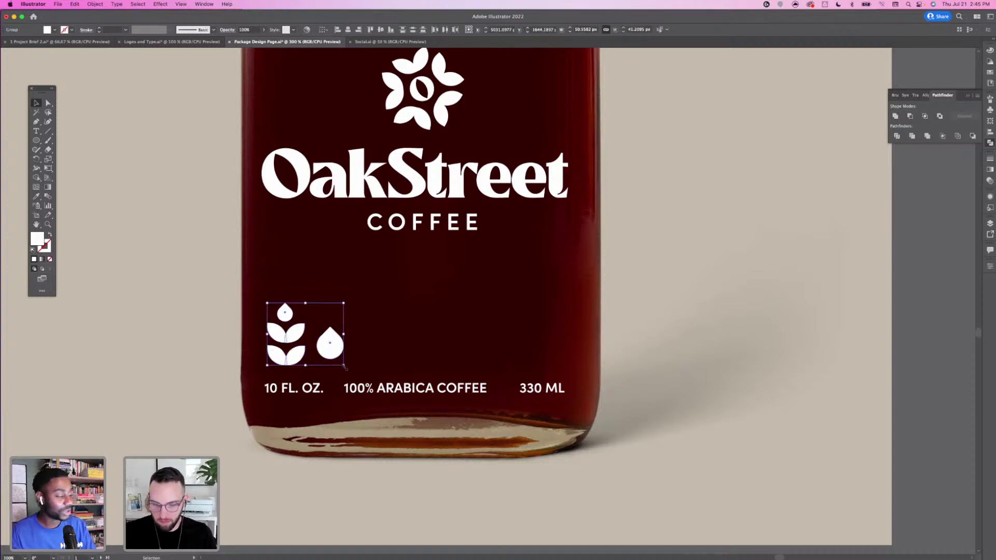
{"action": "left_click_drag", "start_coordinate": [286, 336], "coordinate": [375, 337]}
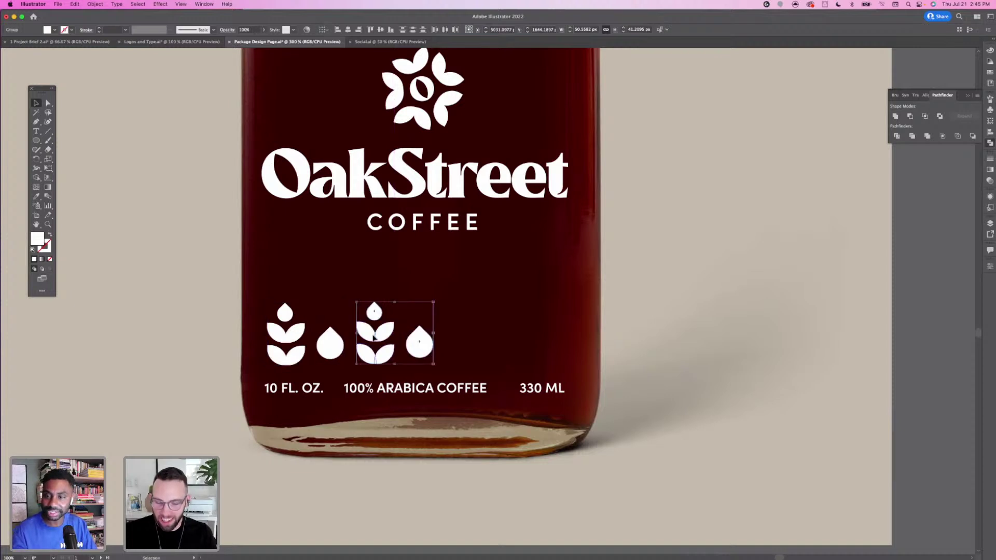
{"action": "key", "text": "super+d"}
{"action": "key", "text": "super+d"}
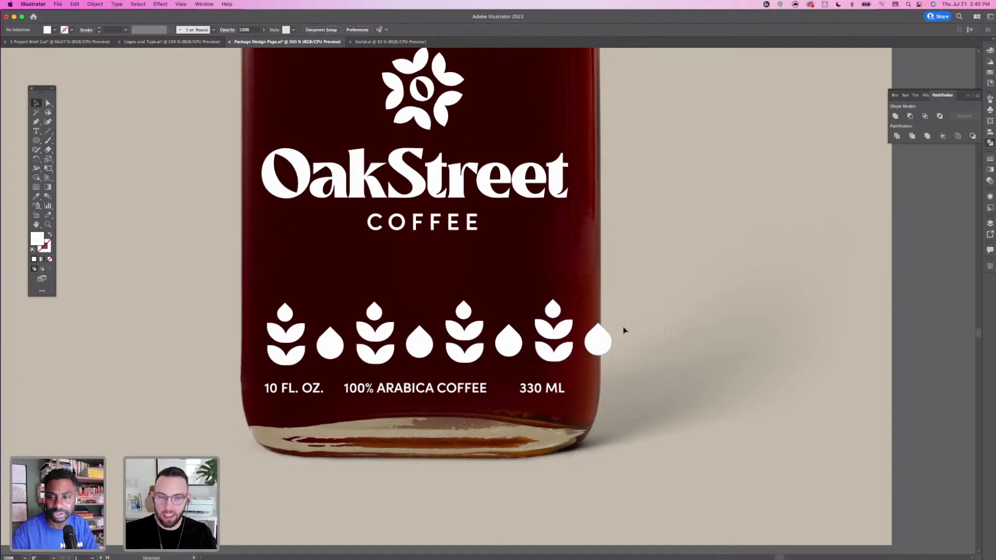
Delete the surplus drop after the fourth leaf sprig at the right end of the pattern row
{"action": "left_click", "coordinate": [599, 340]}
{"action": "key", "text": "Delete"}
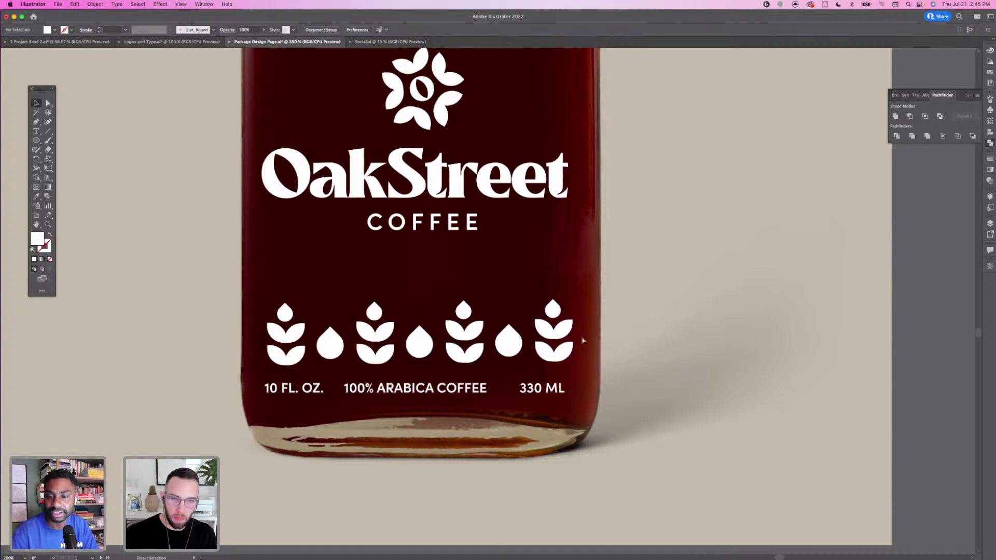
{"action": "key", "text": "super+minus"}
{"action": "left_click_drag", "start_coordinate": [583, 248], "coordinate": [551, 275]}
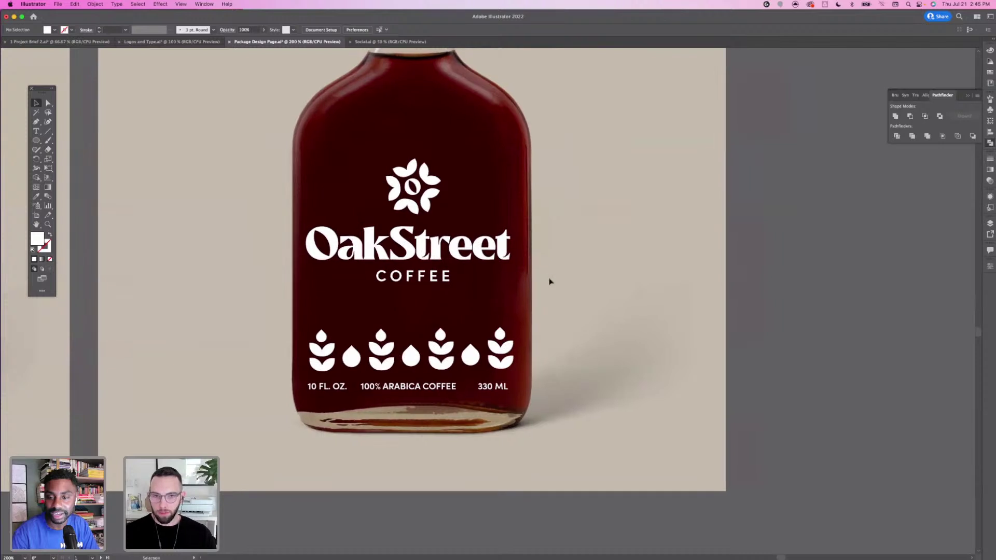
Shift the 100% ARABICA COFFEE and 330 ML text slightly right to sit better beneath the sprig-and-drop row
{"action": "left_click", "coordinate": [440, 386]}
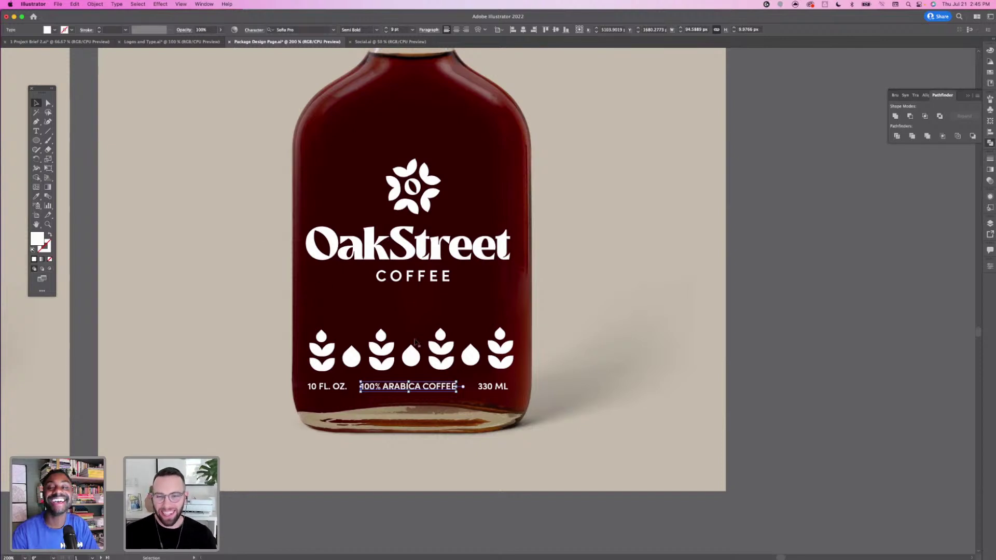
{"action": "left_click", "coordinate": [589, 444]}
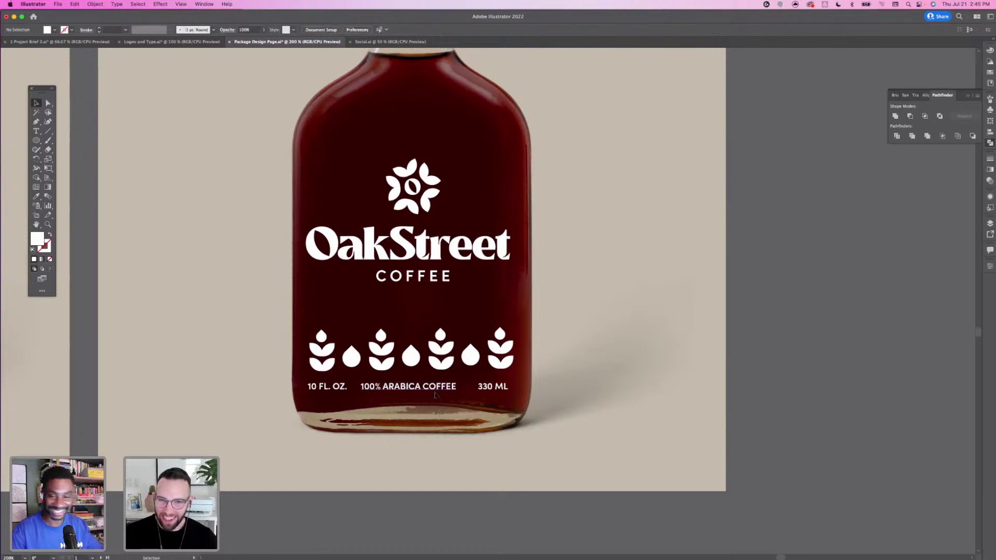
{"action": "left_click", "coordinate": [436, 395]}
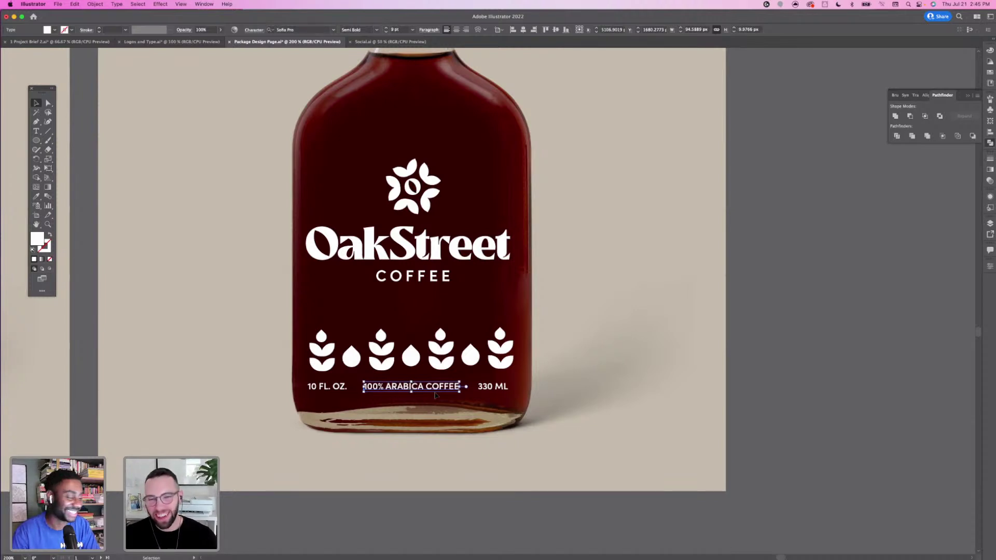
{"action": "left_click", "coordinate": [490, 392]}
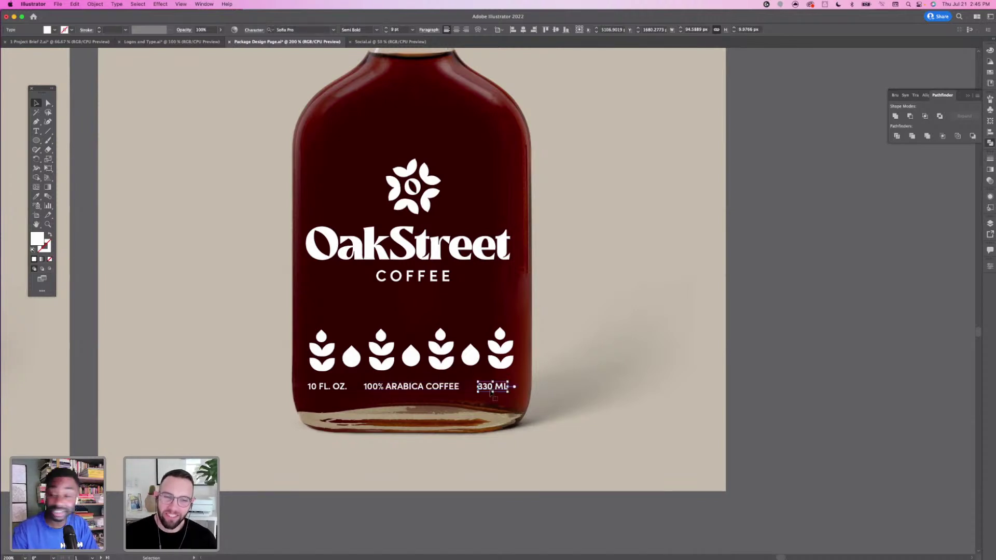
{"action": "key", "text": "Right"}
{"action": "key", "text": "Right"}
{"action": "key", "text": "Right"}
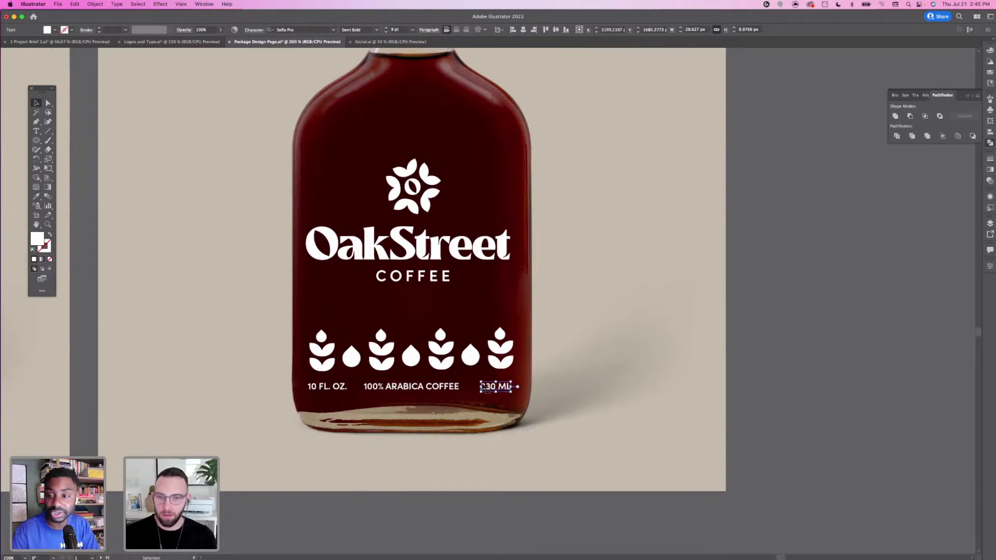
{"action": "left_click", "coordinate": [421, 389]}
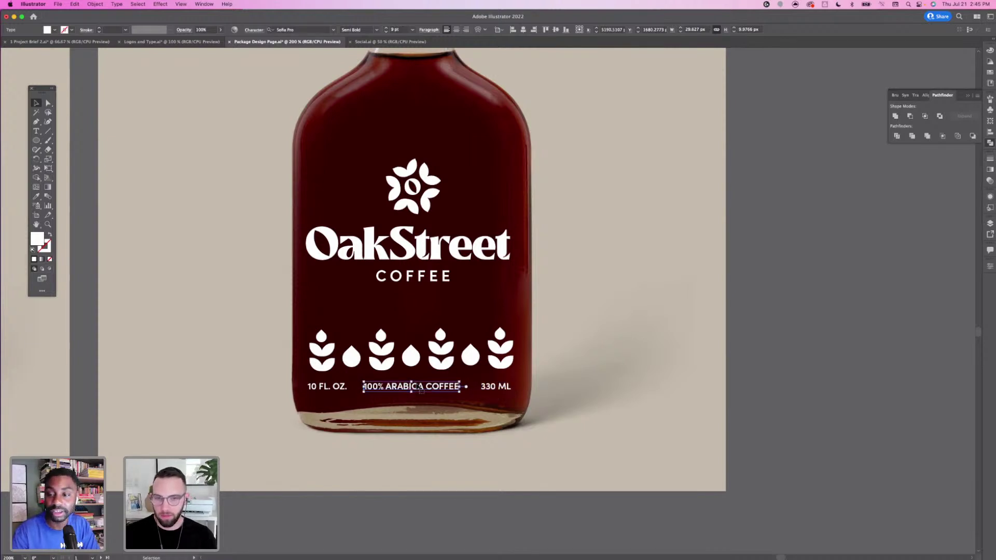
{"action": "left_click", "coordinate": [589, 357]}
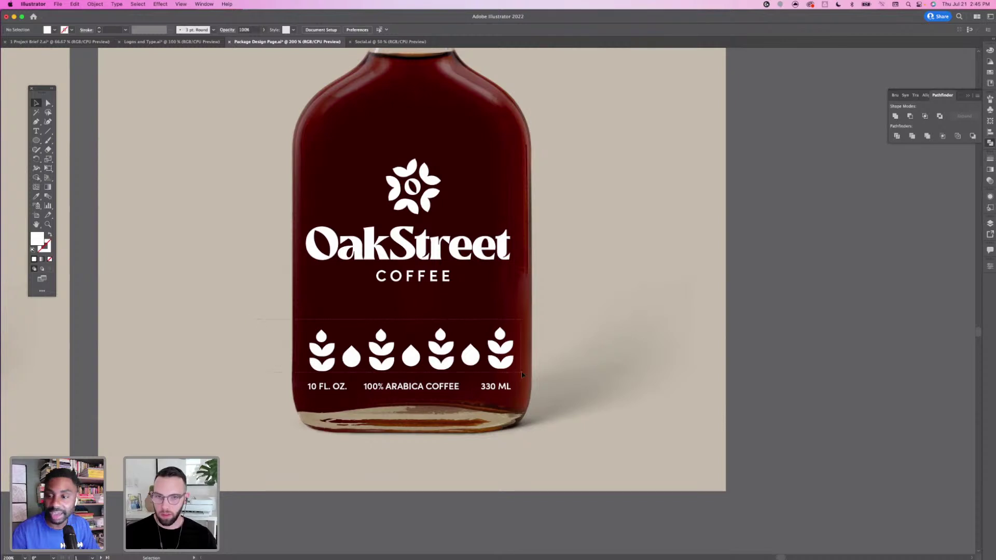
Fine-tune the height of the whole sprig-and-drop row, settling it slightly closer to the label text
{"action": "left_click_drag", "start_coordinate": [521, 372], "coordinate": [553, 369]}
{"action": "key", "text": "Up"}
{"action": "key", "text": "Up"}
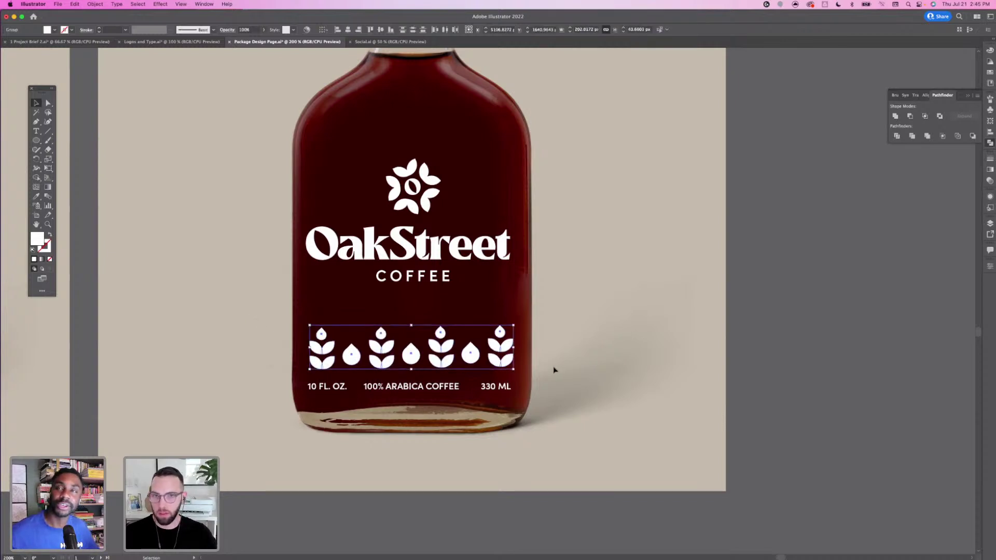
{"action": "key", "text": "Down"}
{"action": "key", "text": "Down"}
{"action": "key", "text": "Down"}
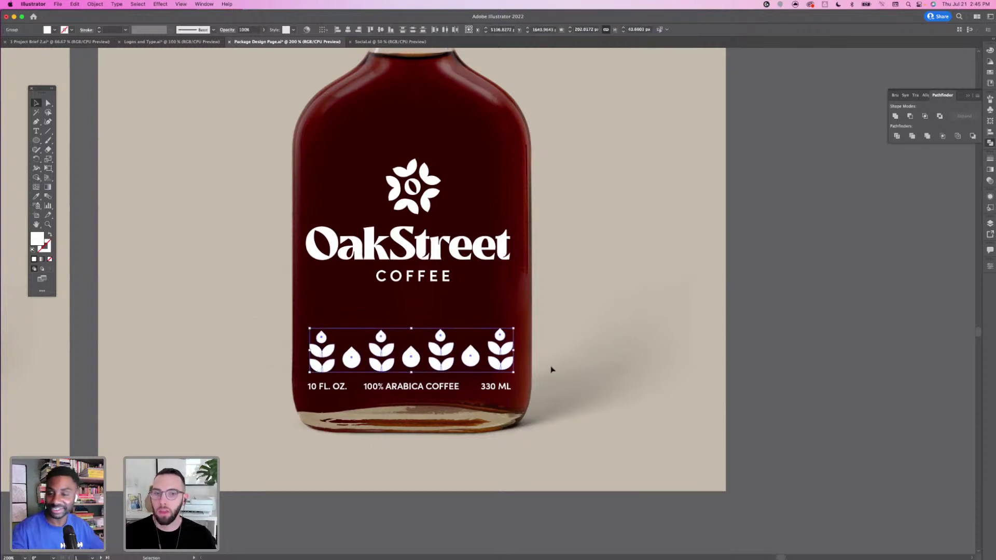
Set the font weight of the 10 FL. OZ., 100% ARABICA COFFEE and 330 ML text to Regular
{"action": "left_click", "coordinate": [538, 386]}
{"action": "left_click", "coordinate": [502, 388]}
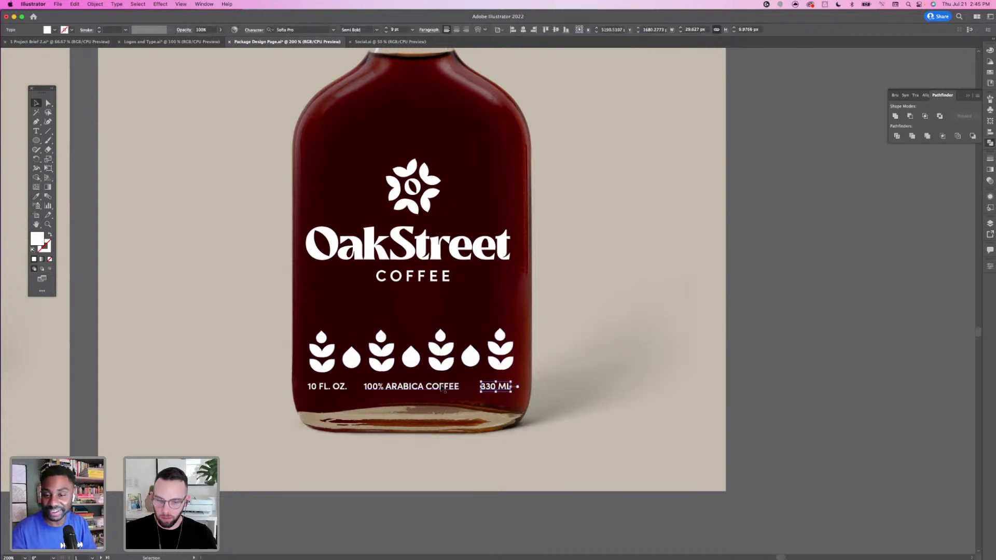
{"action": "left_click", "coordinate": [445, 390], "text": "shift"}
{"action": "left_click", "coordinate": [336, 390], "text": "shift"}
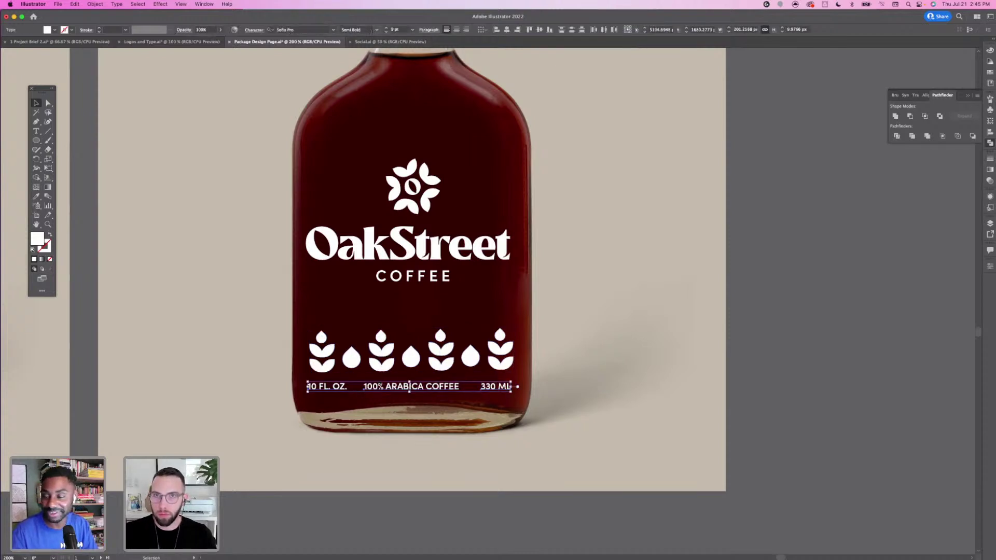
{"action": "left_click", "coordinate": [377, 30]}
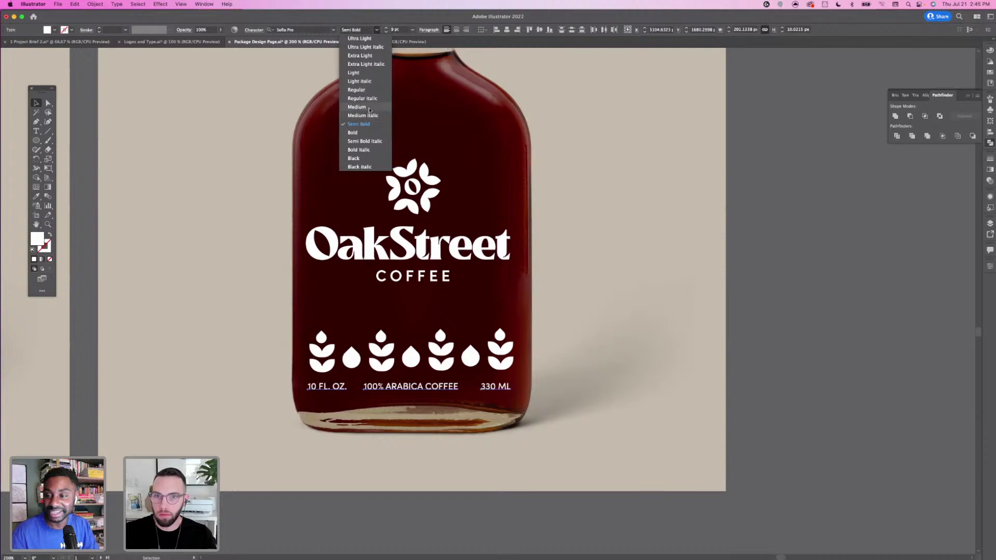
{"action": "left_click", "coordinate": [356, 89]}
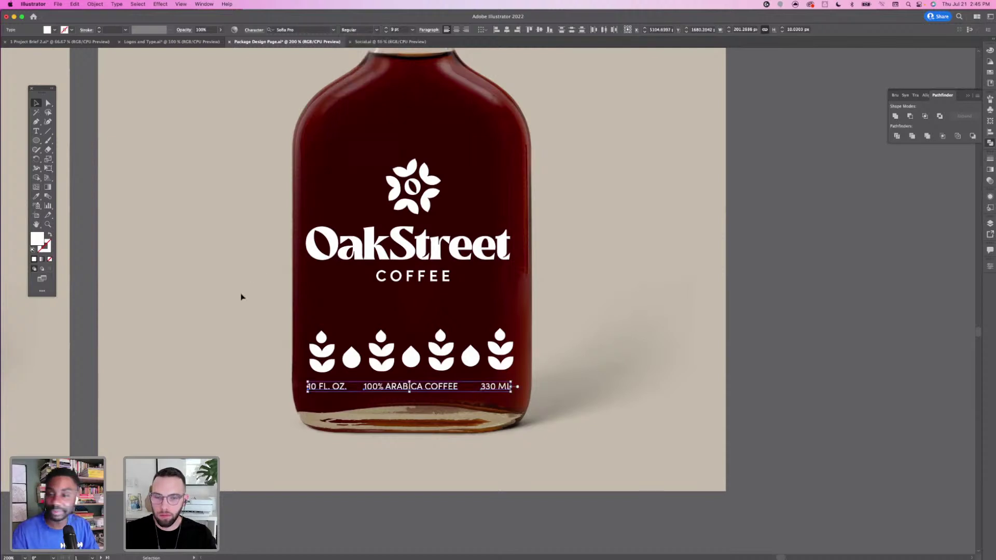
{"action": "left_click", "coordinate": [220, 360]}
Copy the three label text lines beneath the sprig-and-drop row
{"action": "left_click_drag", "start_coordinate": [202, 334], "coordinate": [288, 349]}
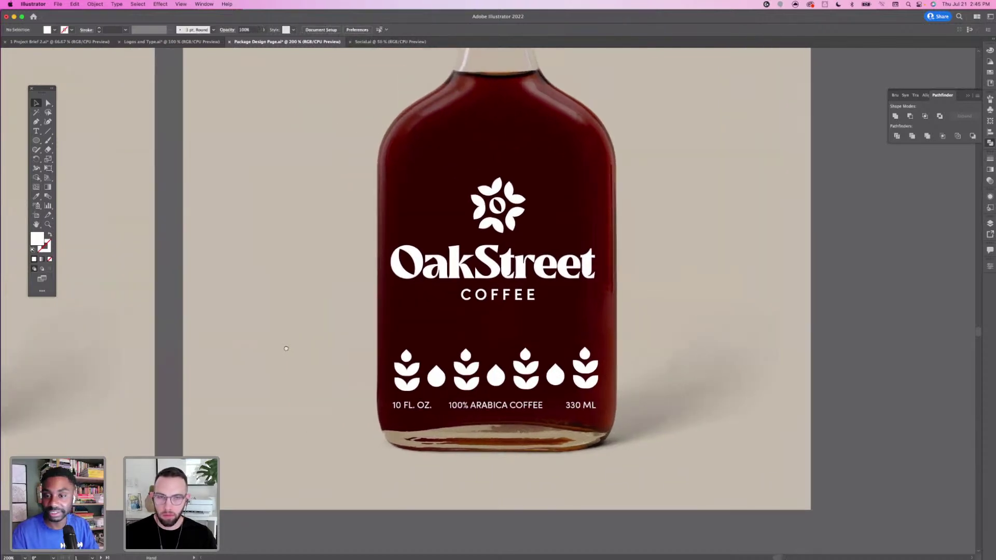
{"action": "left_click_drag", "start_coordinate": [325, 302], "coordinate": [325, 325]}
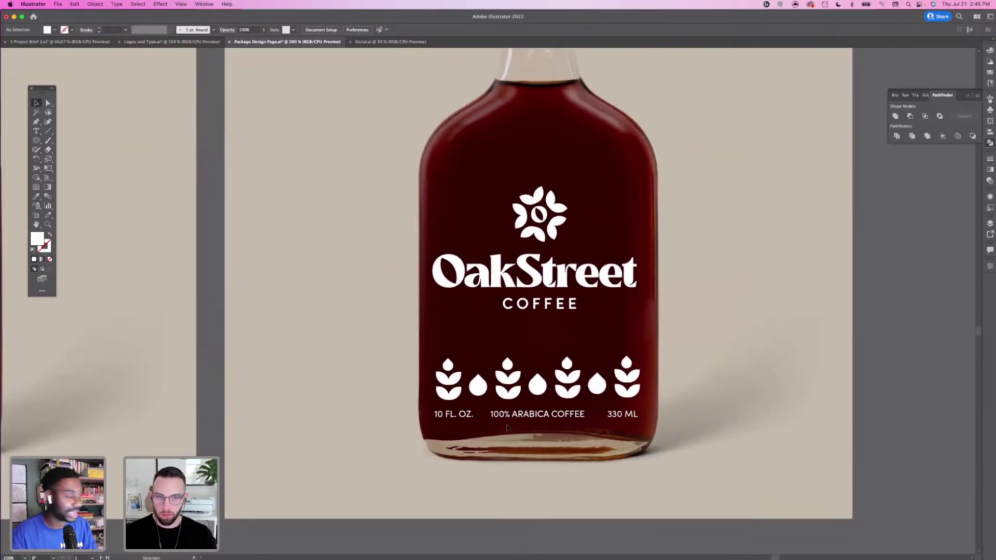
{"action": "left_click_drag", "start_coordinate": [645, 417], "coordinate": [645, 416]}
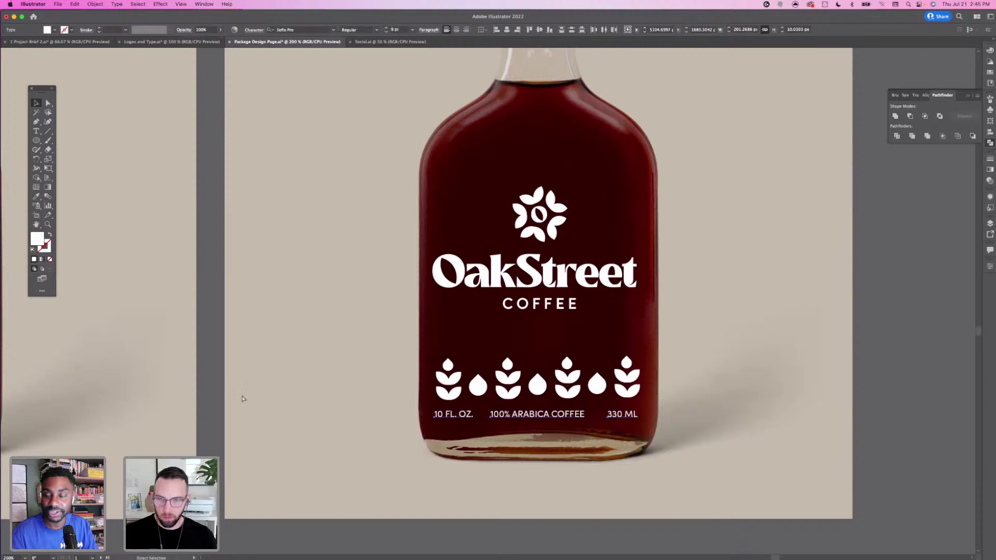
Nudge the three-row leaf pattern on the neighbouring bottle slightly left and up to make room beneath it
{"action": "left_click_drag", "start_coordinate": [165, 389], "coordinate": [530, 358]}
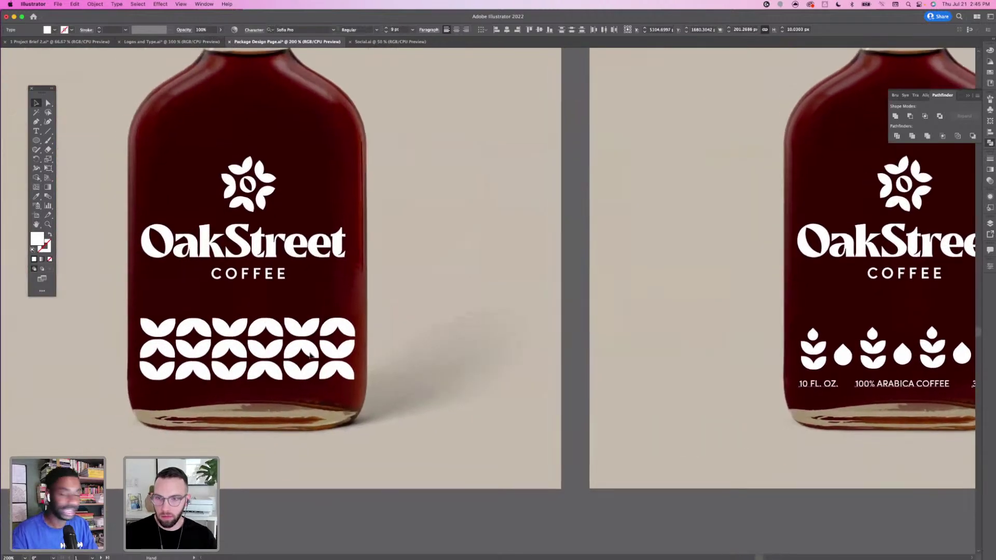
{"action": "left_click", "coordinate": [100, 306]}
{"action": "left_click_drag", "start_coordinate": [386, 382], "coordinate": [385, 381]}
{"action": "key", "text": "Left"}
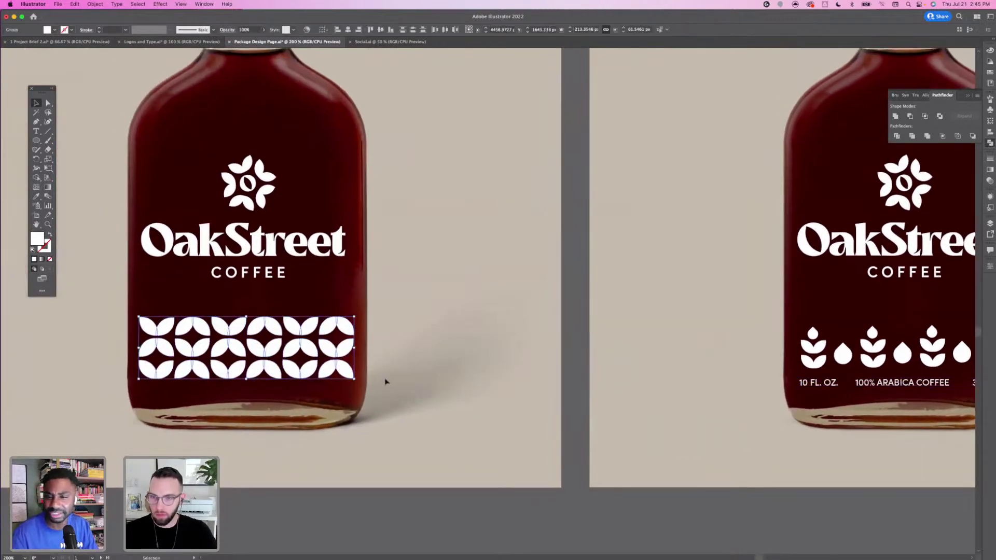
{"action": "key", "text": "Up"}
{"action": "key", "text": "Up"}
{"action": "key", "text": "Up"}
{"action": "key", "text": "Up"}
{"action": "key", "text": "Up"}
{"action": "key", "text": "Up"}
{"action": "key", "text": "Up"}
{"action": "key", "text": "Up"}
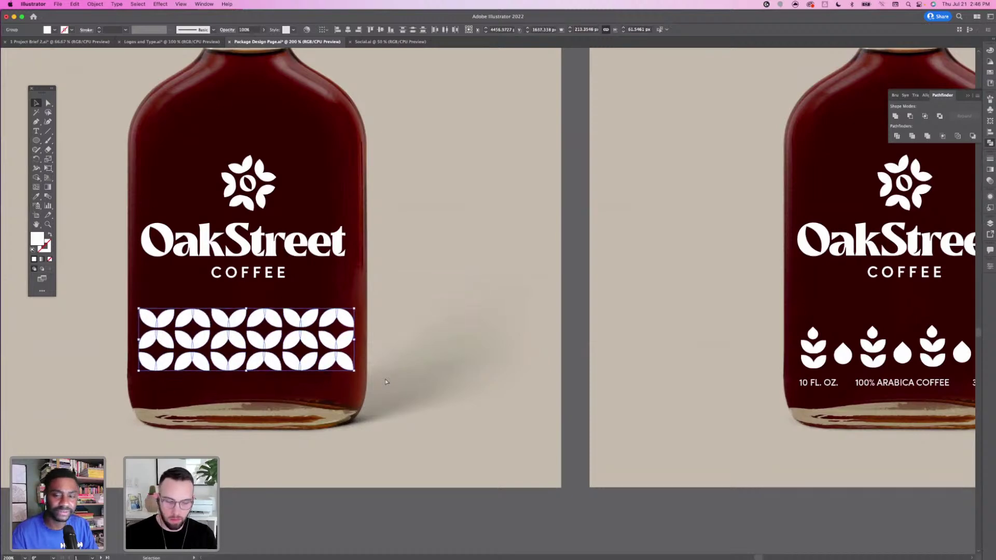
Paste the copied 10 FL. OZ., 100% ARABICA COFFEE and 330 ML text and position it just below the three-row leaf pattern
{"action": "key", "text": "super+equal"}
{"action": "left_click_drag", "start_coordinate": [400, 398], "coordinate": [349, 378]}
{"action": "left_click", "coordinate": [422, 433]}
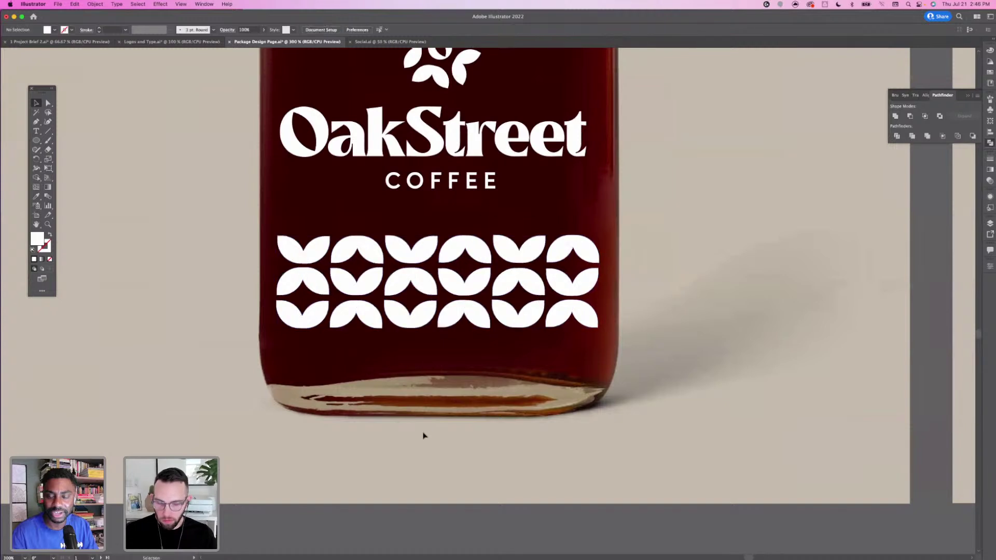
{"action": "type", "text": "10 FL OZ 100% ARABICA COFFEE 330 ML"}
{"action": "left_click_drag", "start_coordinate": [473, 307], "coordinate": [439, 349]}
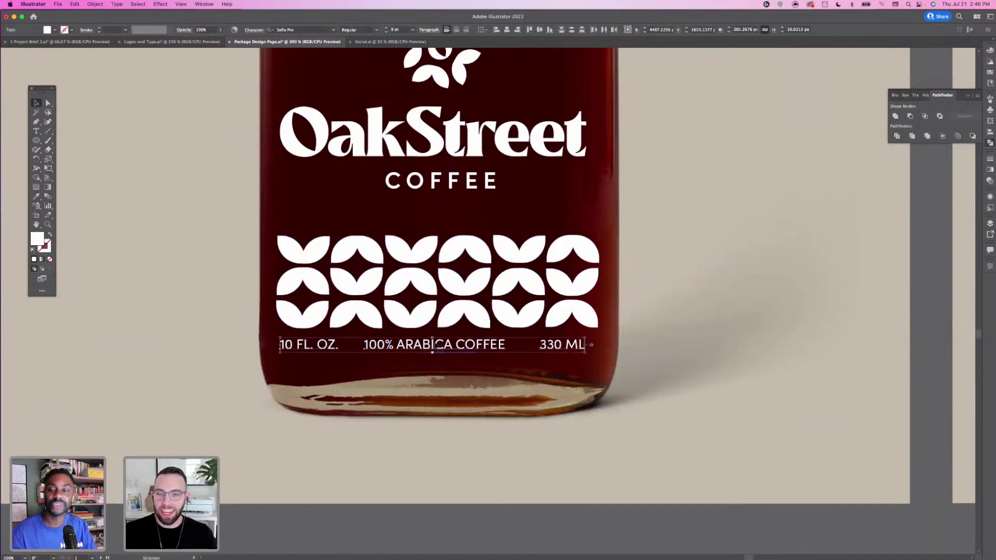
Move the pasted 330 ML text right to line up with the right edge of the leaf pattern
{"action": "left_click", "coordinate": [572, 353]}
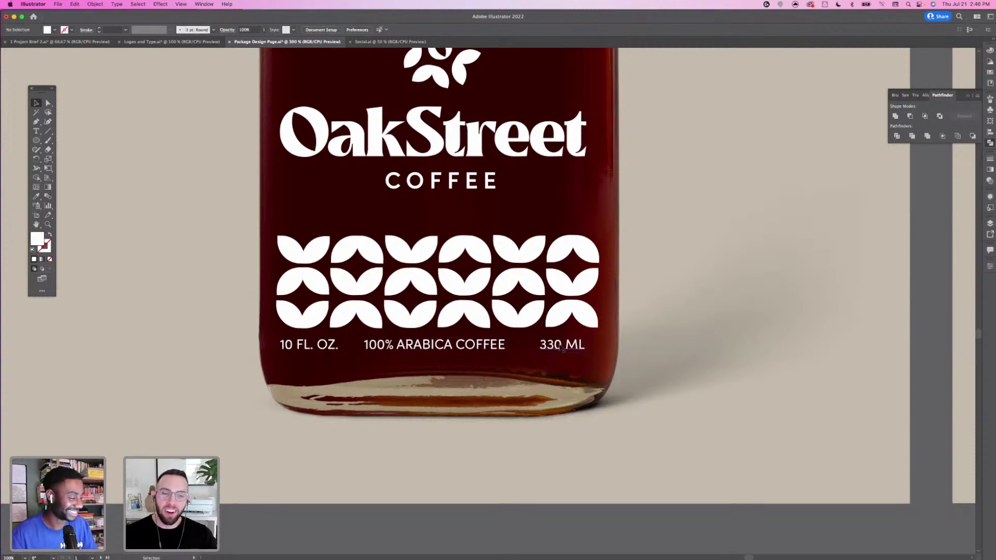
{"action": "left_click_drag", "start_coordinate": [570, 346], "coordinate": [586, 345]}
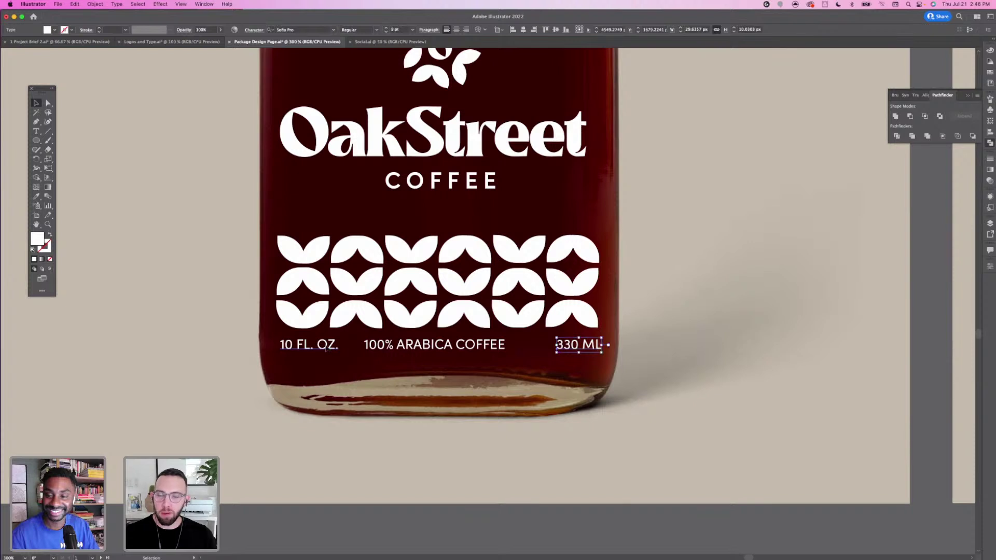
{"action": "left_click", "coordinate": [333, 352]}
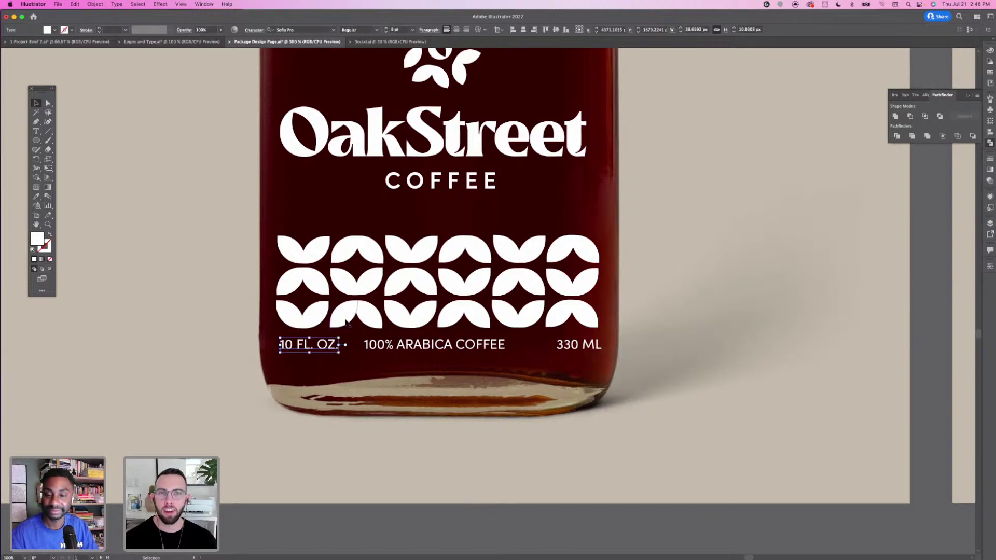
{"action": "left_click", "coordinate": [434, 351]}
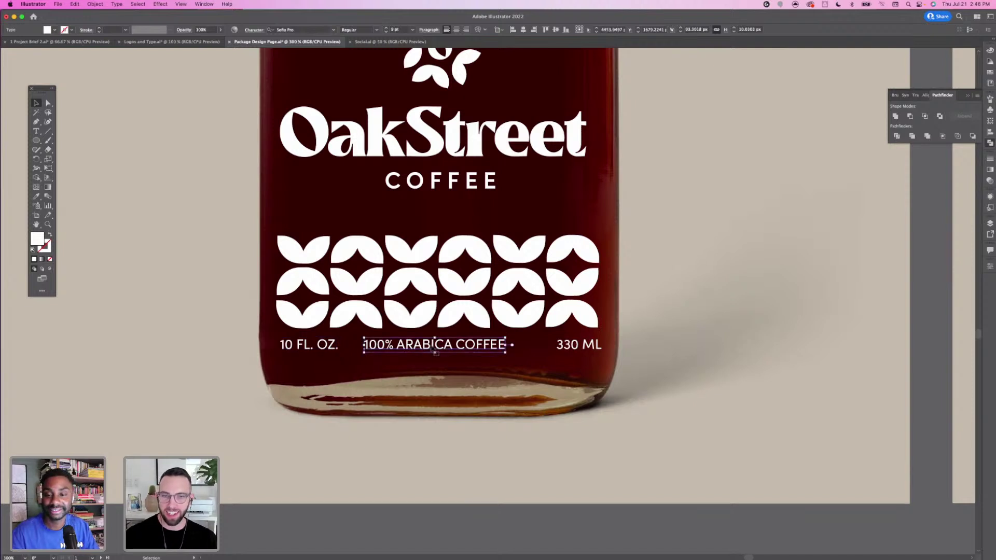
{"action": "left_click_drag", "start_coordinate": [434, 352], "coordinate": [435, 353]}
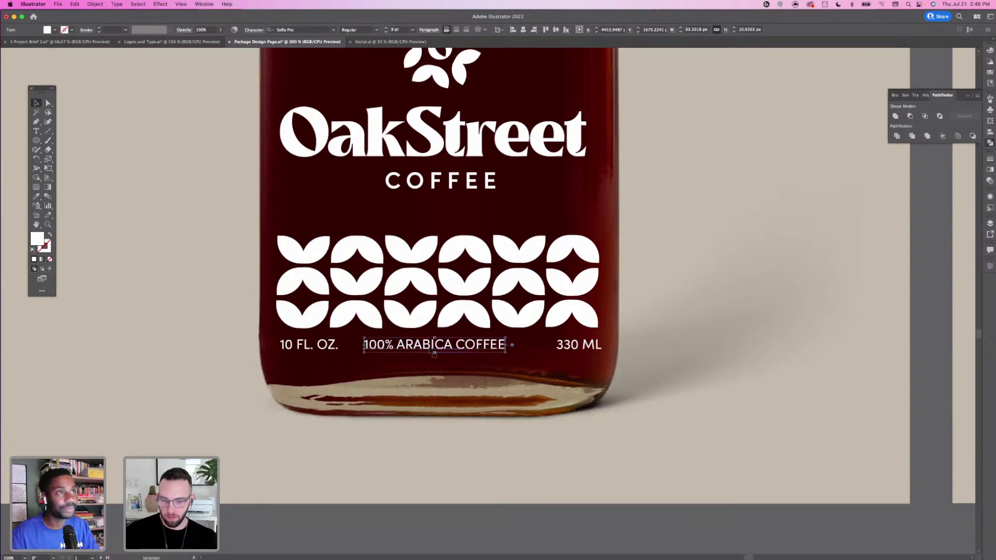
{"action": "left_click", "coordinate": [415, 401]}
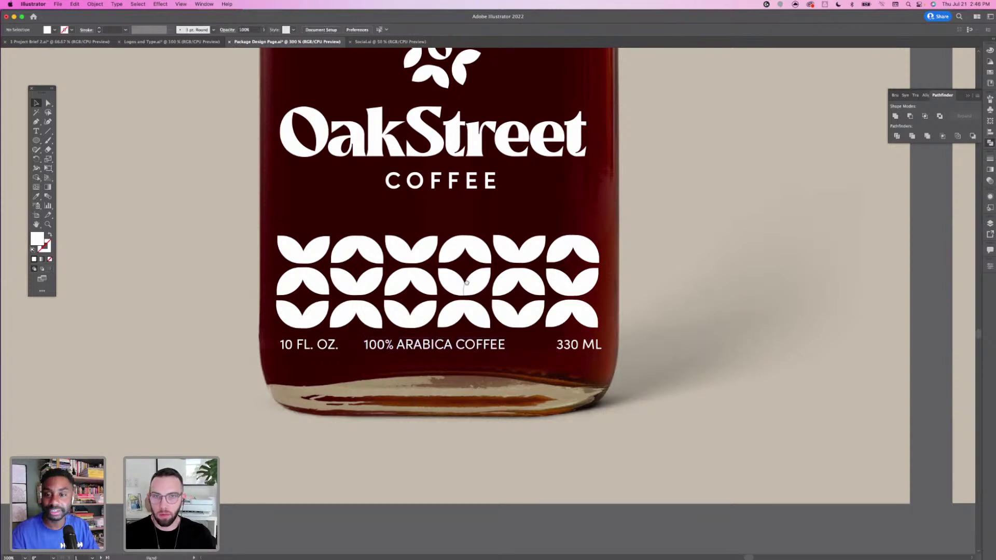
Raise the three-row leaf pattern slightly to add space above the label text
{"action": "left_click_drag", "start_coordinate": [467, 280], "coordinate": [453, 320]}
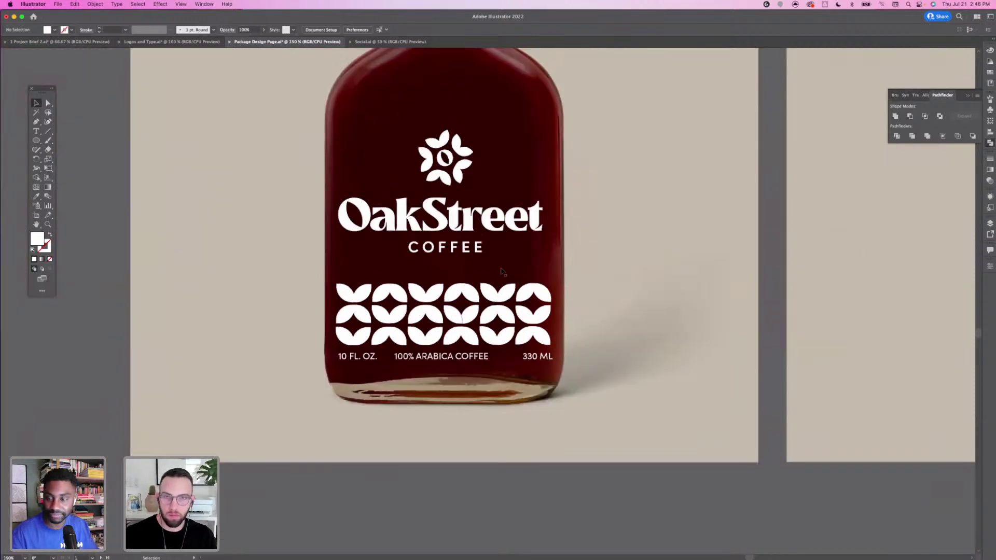
{"action": "key", "text": "super+minus"}
{"action": "key", "text": "super+minus"}
{"action": "left_click_drag", "start_coordinate": [538, 279], "coordinate": [526, 285]}
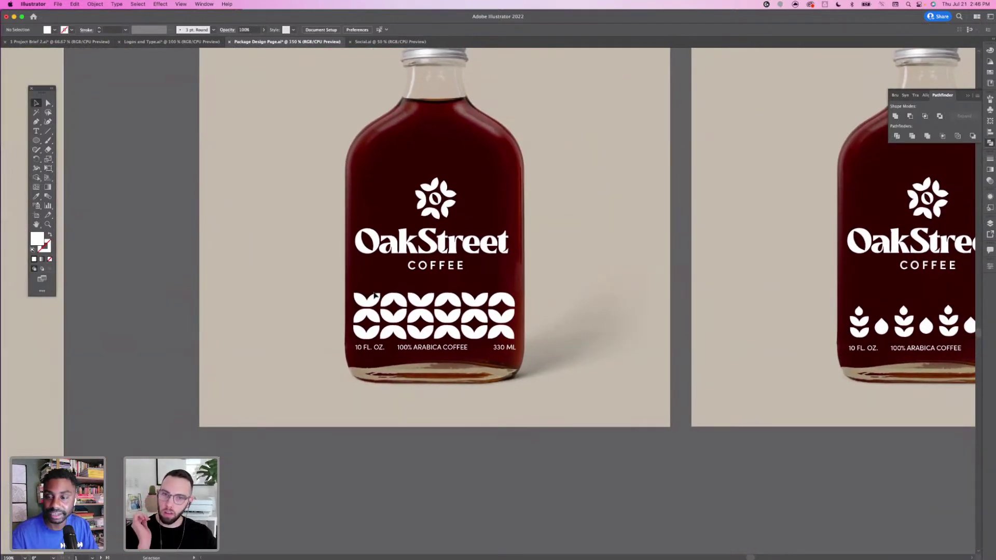
{"action": "left_click", "coordinate": [529, 336]}
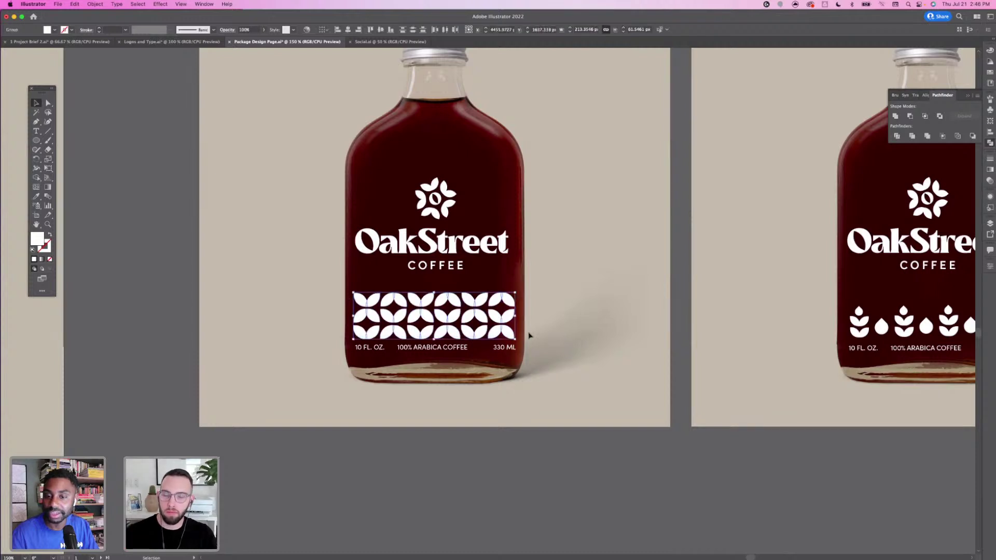
{"action": "key", "text": "Up"}
{"action": "key", "text": "Up"}
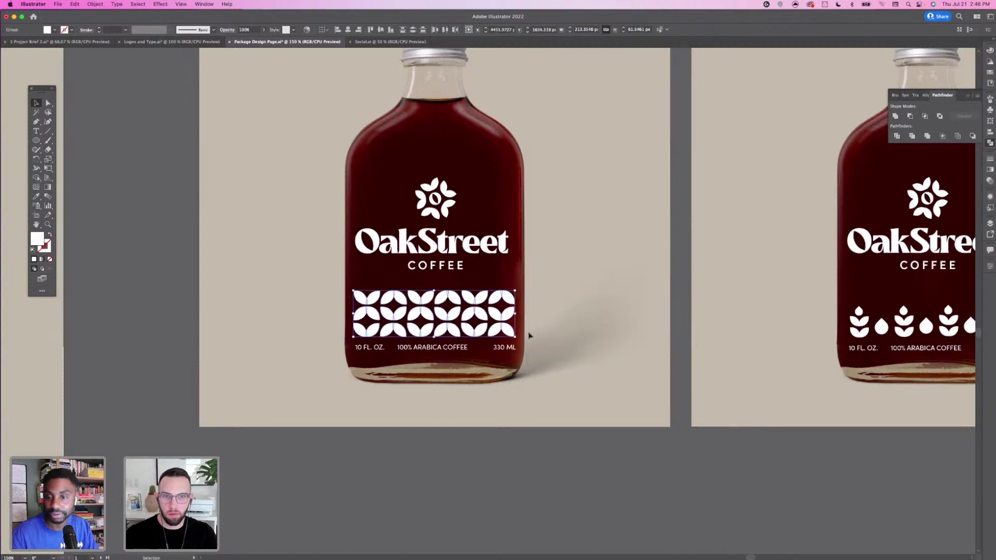
{"action": "left_click", "coordinate": [677, 318]}
Nudge the sprig-and-drop row together with the label text beneath it slightly right and up on its bottle
{"action": "left_click_drag", "start_coordinate": [711, 333], "coordinate": [580, 342]}
{"action": "left_click_drag", "start_coordinate": [655, 340], "coordinate": [621, 344]}
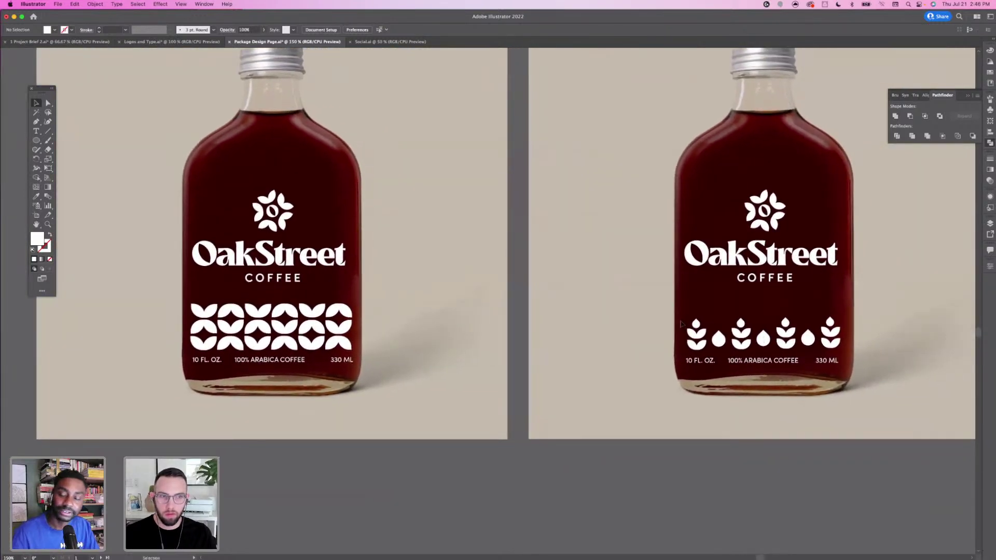
{"action": "left_click_drag", "start_coordinate": [855, 376], "coordinate": [846, 366]}
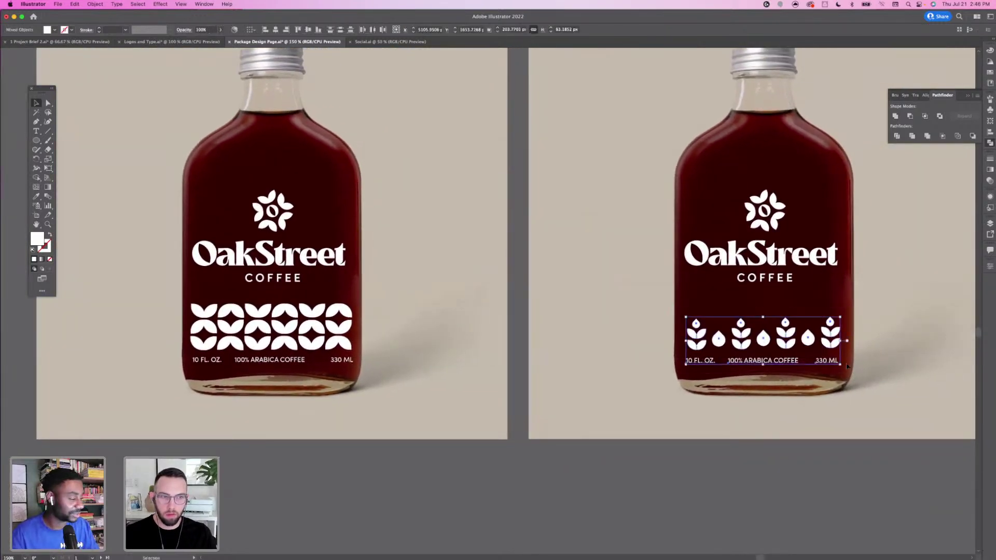
{"action": "key", "text": "Right"}
{"action": "key", "text": "Right"}
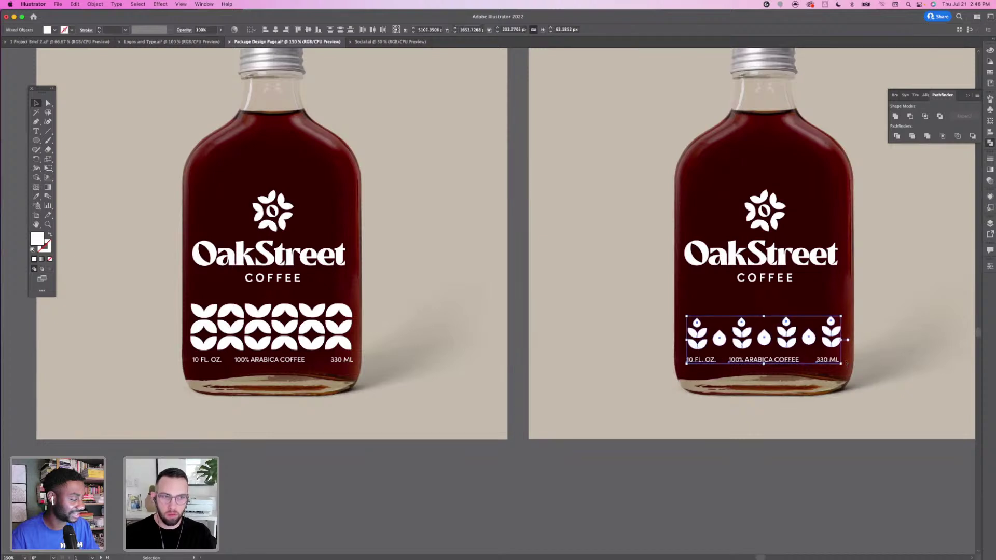
{"action": "left_click", "coordinate": [617, 399]}
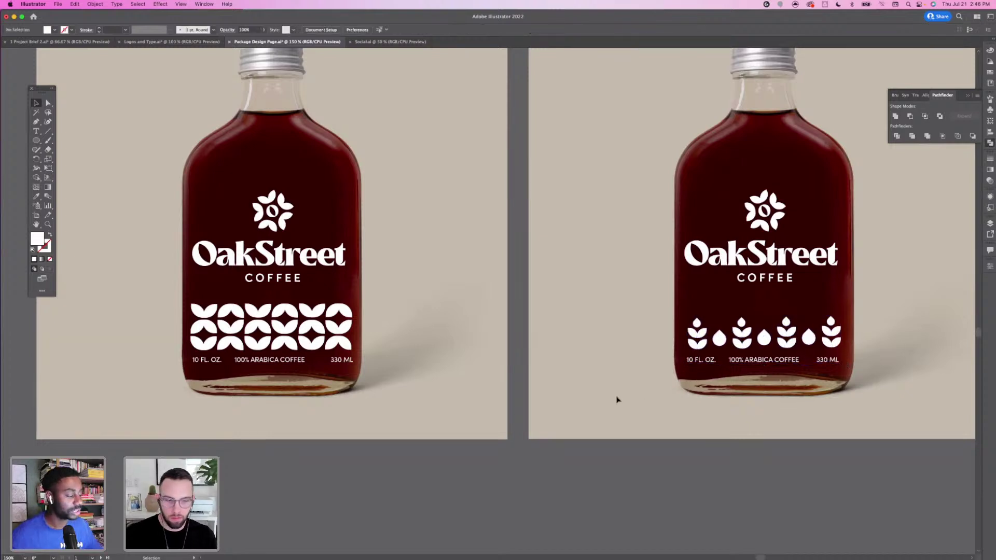
Check both bottle designs side by side and save the package design document
{"action": "key", "text": "super+minus"}
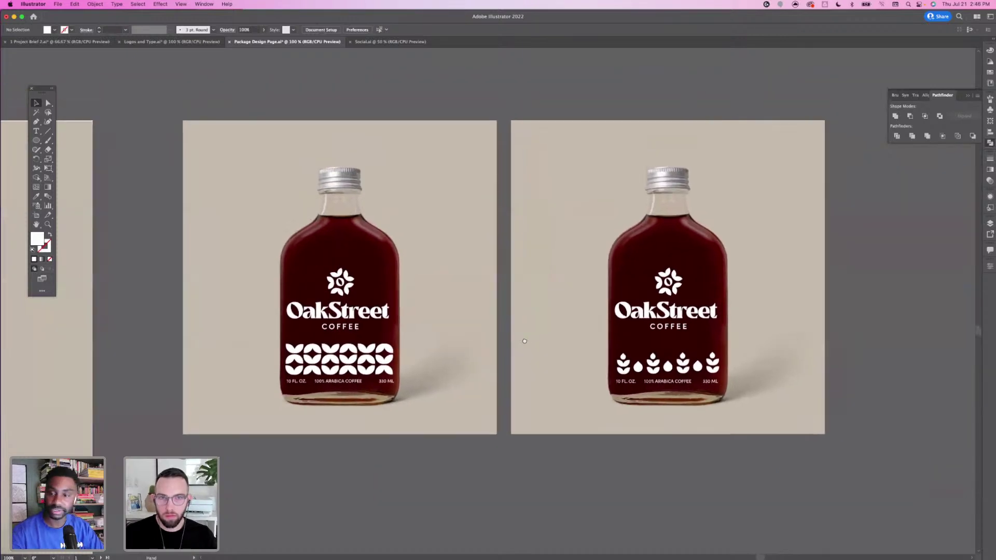
{"action": "key", "text": "super+equal"}
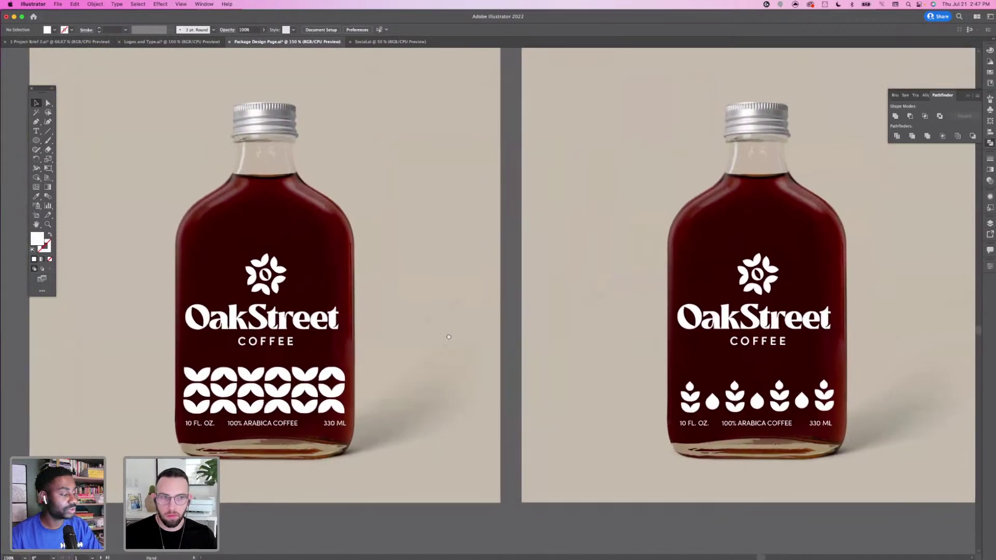
{"action": "scroll", "coordinate": [467, 322], "scroll_direction": "right", "scroll_amount": 2}
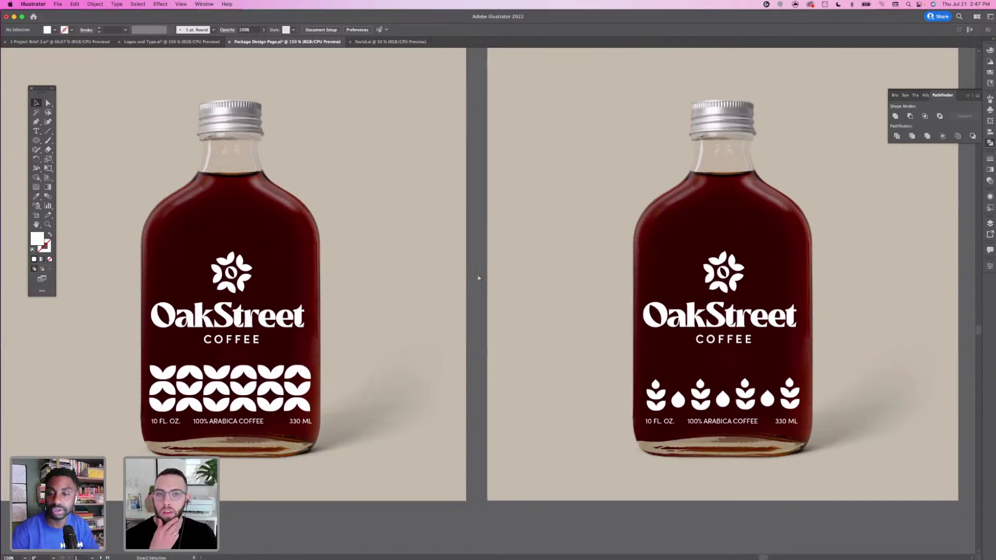
{"action": "key", "text": "super+s"}
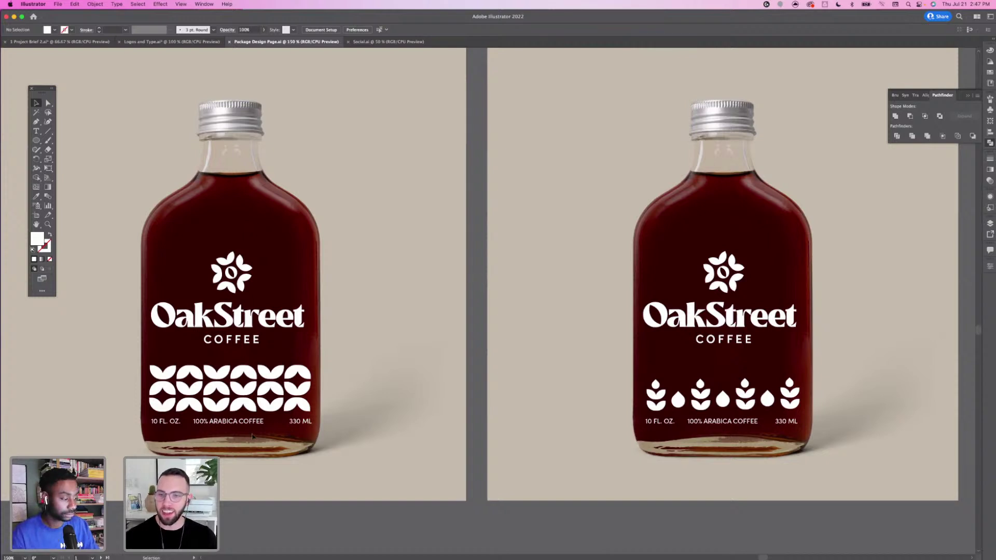
Shift the 330 ML text under the three-row leaf pattern slightly left to line up with the pattern's right edge
{"action": "left_click_drag", "start_coordinate": [298, 422], "coordinate": [305, 424]}
{"action": "left_click", "coordinate": [319, 428]}
{"action": "left_click", "coordinate": [400, 418]}
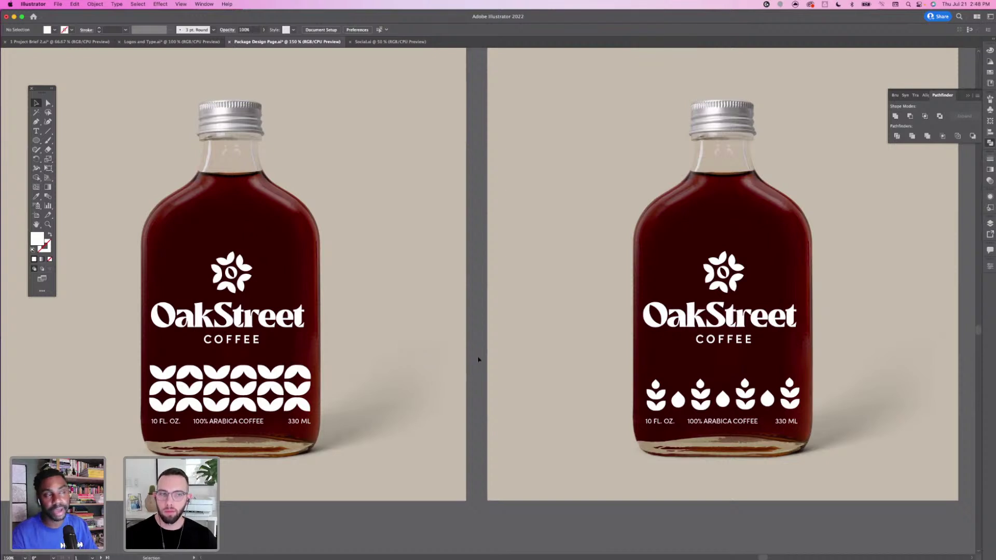
Compare the leaf-pattern bottle with the sprig-and-drop bottle, examining the overall layout and the label details, with the document swatches shown
{"action": "left_click_drag", "start_coordinate": [529, 362], "coordinate": [499, 362]}
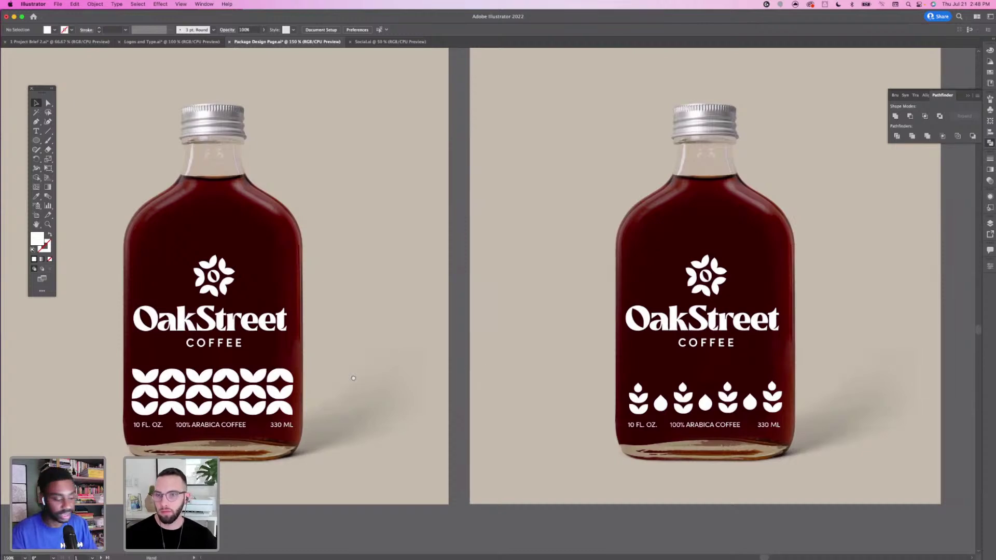
{"action": "left_click_drag", "start_coordinate": [519, 405], "coordinate": [373, 351]}
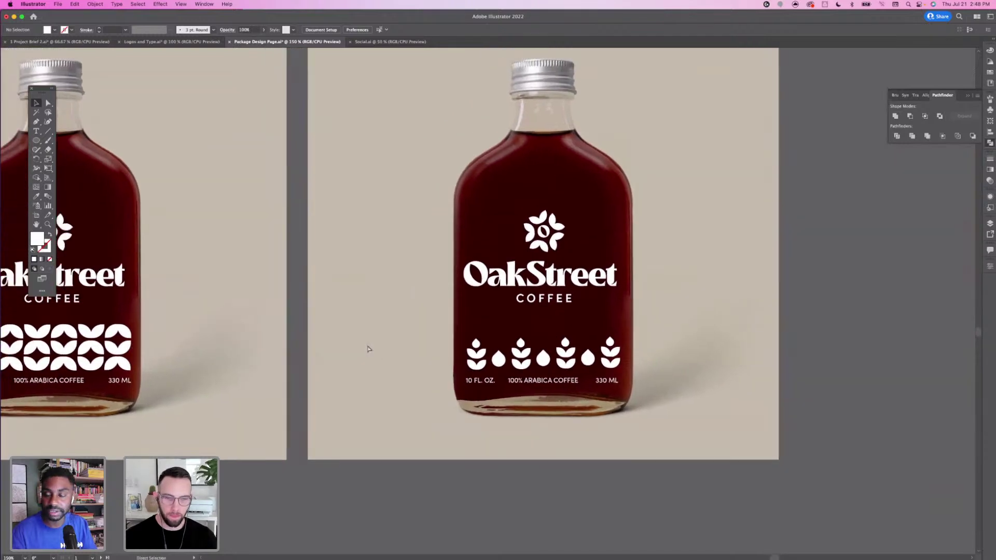
{"action": "key", "text": "super+minus"}
{"action": "left_click_drag", "start_coordinate": [449, 301], "coordinate": [416, 314]}
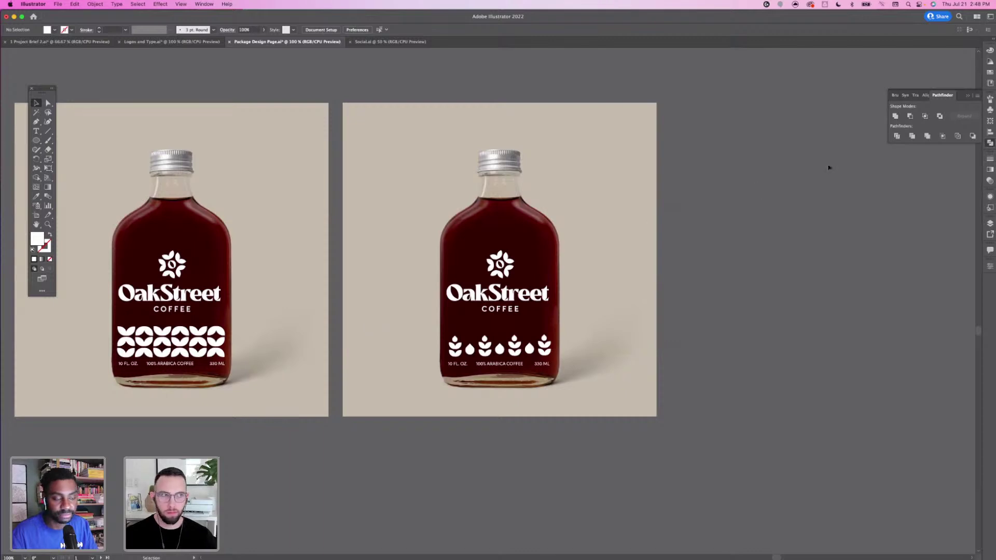
{"action": "left_click", "coordinate": [989, 72]}
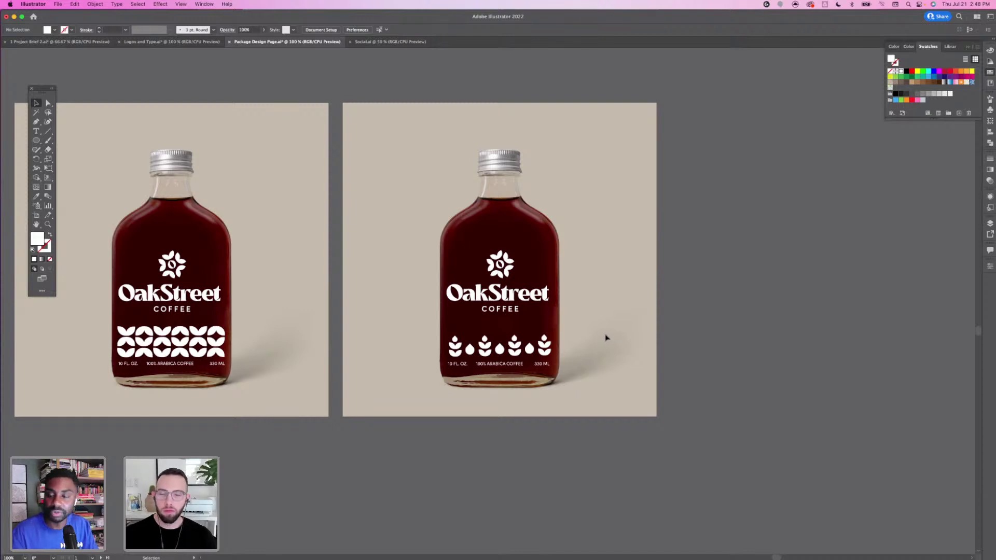
{"action": "left_click_drag", "start_coordinate": [319, 364], "coordinate": [346, 352]}
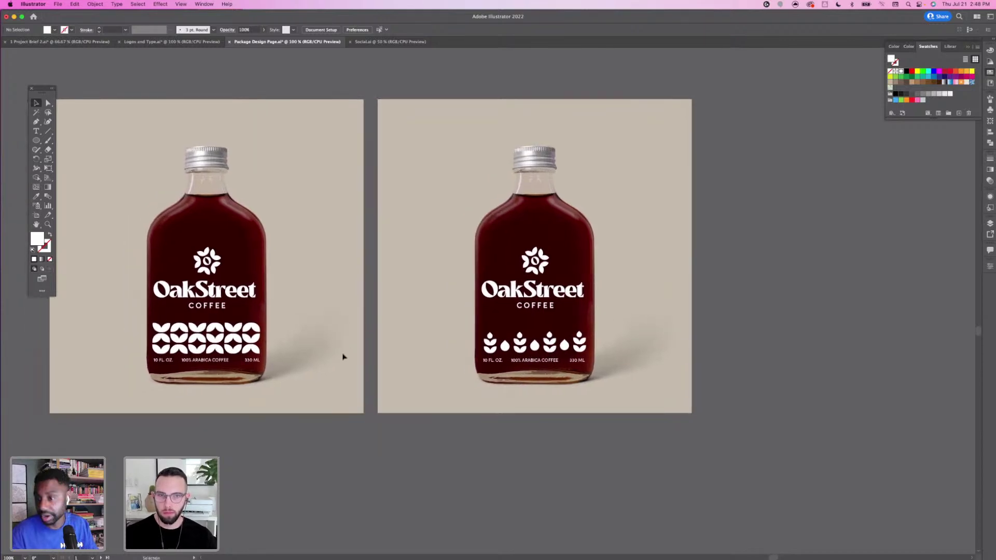
{"action": "left_click_drag", "start_coordinate": [315, 353], "coordinate": [386, 366]}
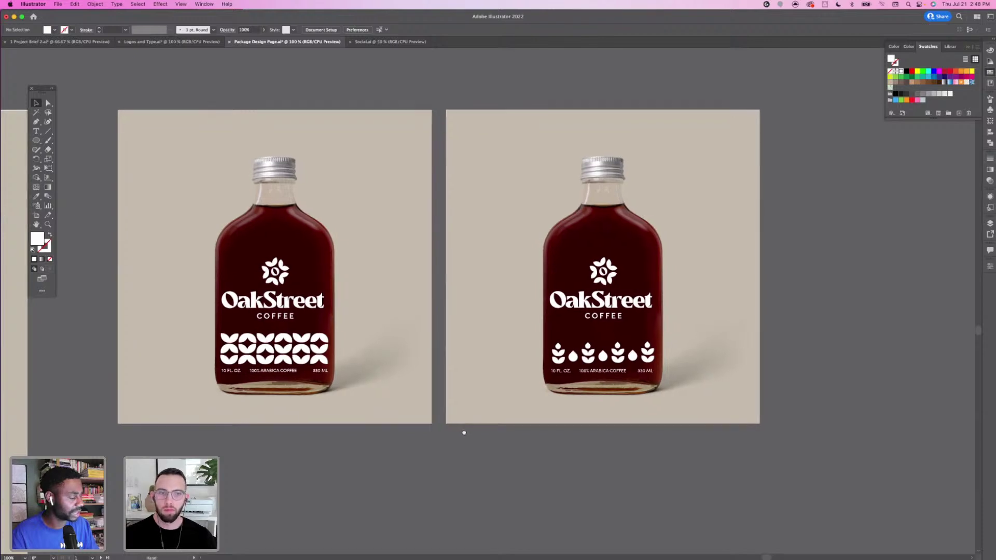
{"action": "scroll", "coordinate": [465, 431], "scroll_direction": "right", "scroll_amount": 2}
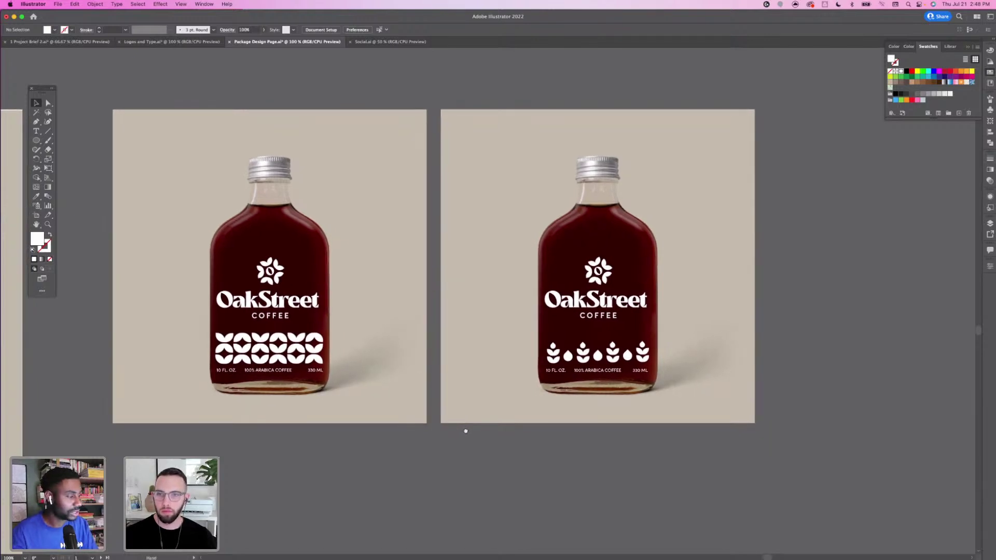
{"action": "scroll", "coordinate": [465, 431], "scroll_direction": "left", "scroll_amount": 1}
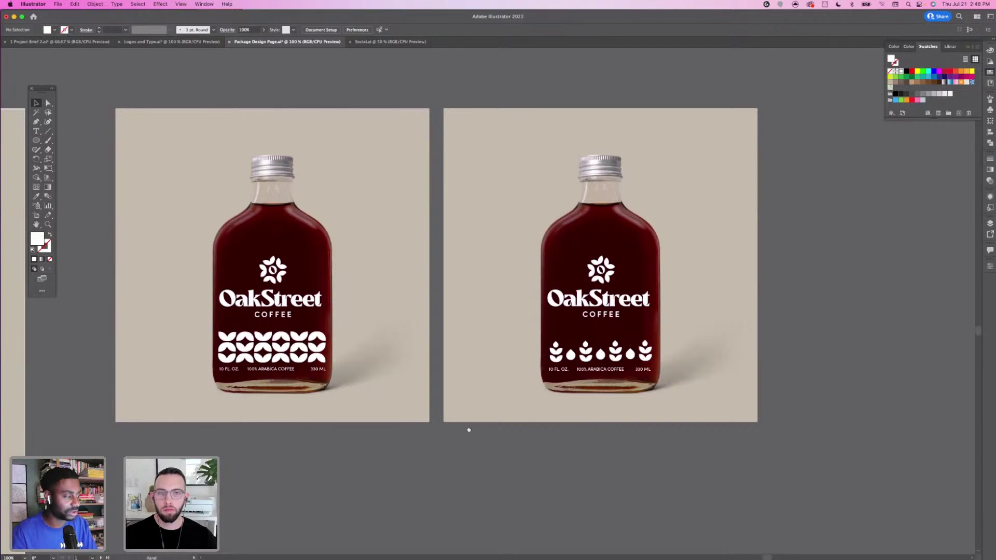
{"action": "scroll", "coordinate": [468, 429], "scroll_direction": "left", "scroll_amount": 1}
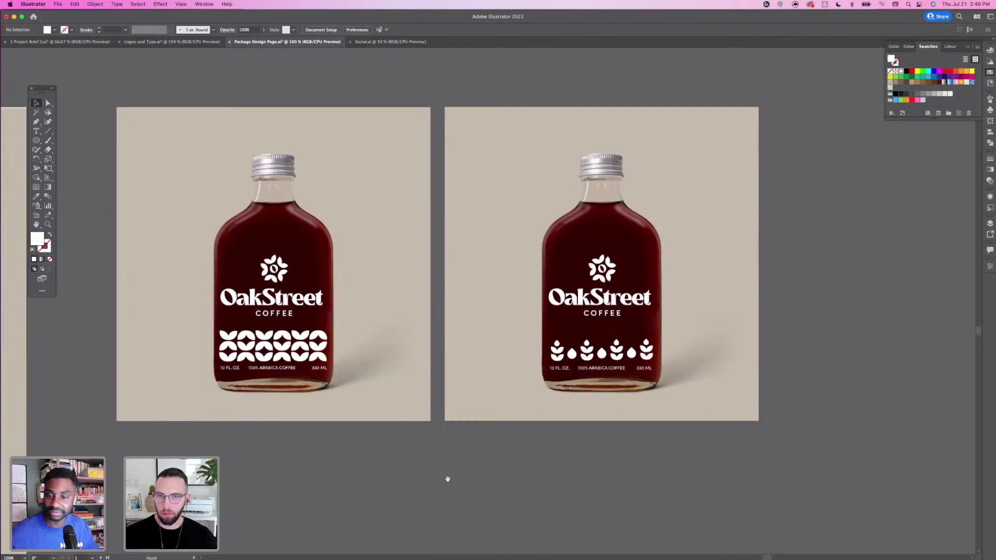
{"action": "scroll", "coordinate": [452, 467], "scroll_direction": "down", "scroll_amount": 2}
{"action": "scroll", "coordinate": [453, 451], "scroll_direction": "down", "scroll_amount": 2}
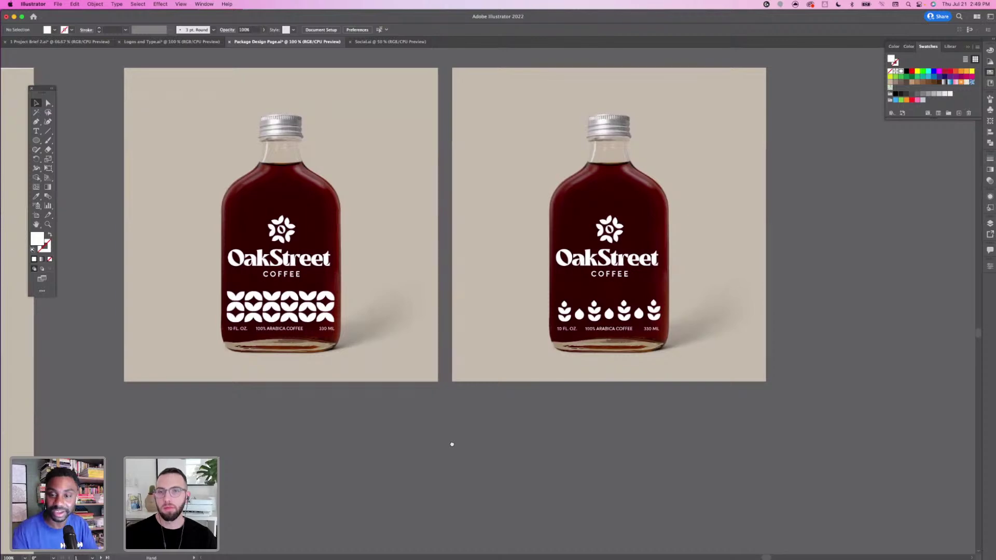
{"action": "scroll", "coordinate": [453, 444], "scroll_direction": "up", "scroll_amount": 1}
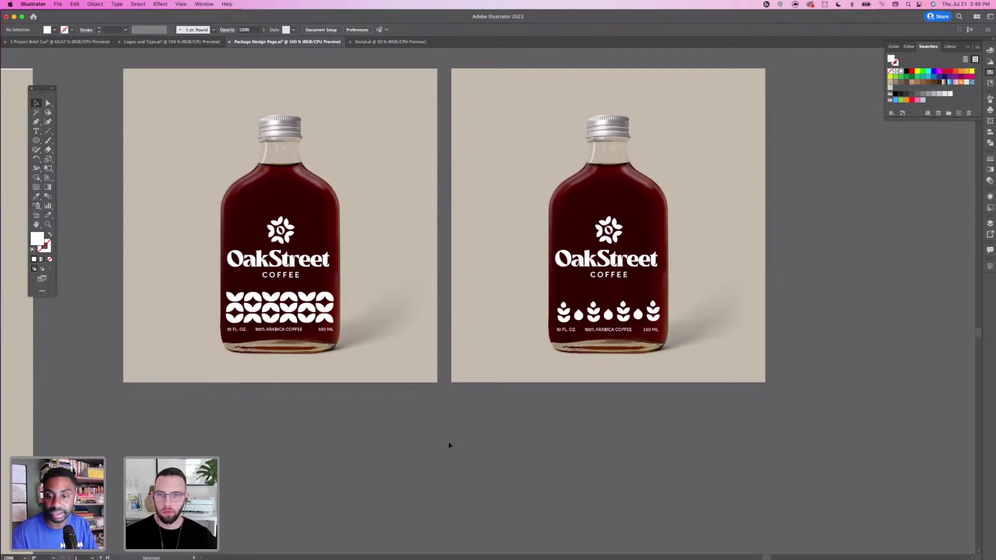
{"action": "scroll", "coordinate": [509, 418], "scroll_direction": "up", "scroll_amount": 2}
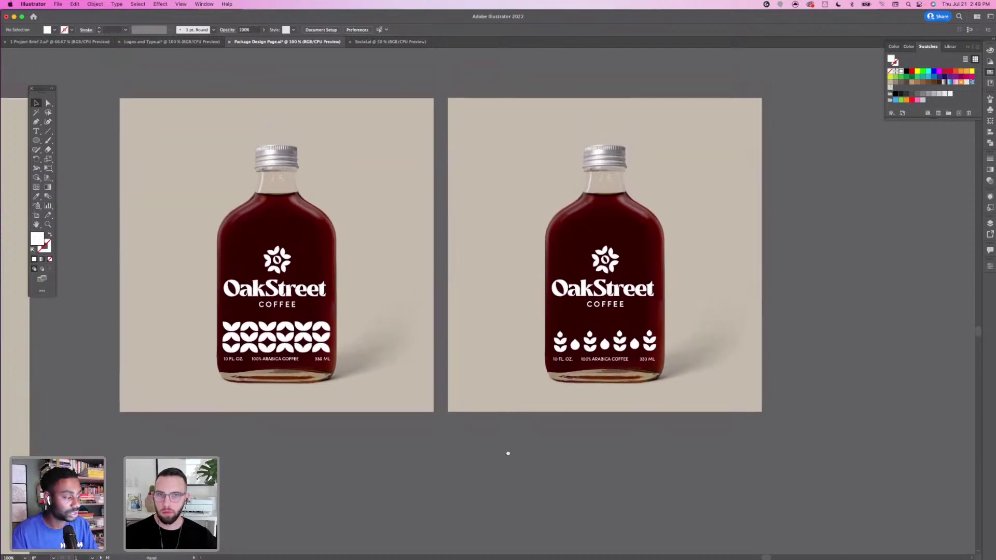
{"action": "scroll", "coordinate": [508, 453], "scroll_direction": "up", "scroll_amount": 2}
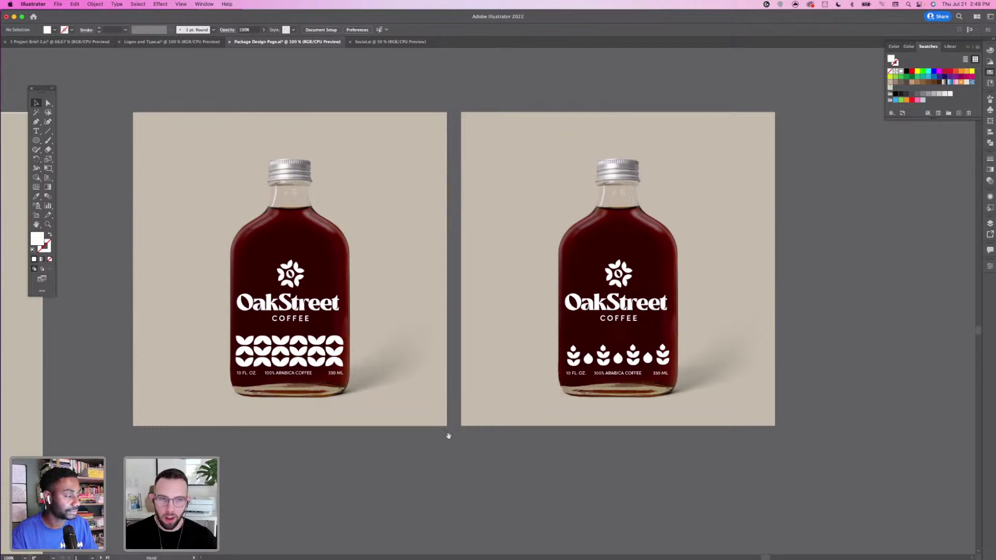
{"action": "left_click_drag", "start_coordinate": [448, 437], "coordinate": [446, 441]}
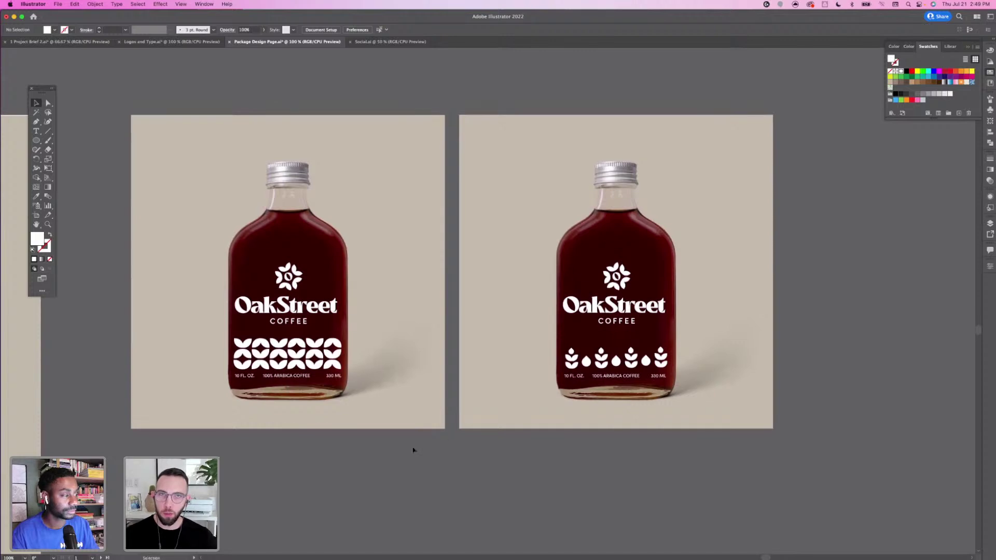
{"action": "scroll", "coordinate": [409, 455], "scroll_direction": "left", "scroll_amount": 3}
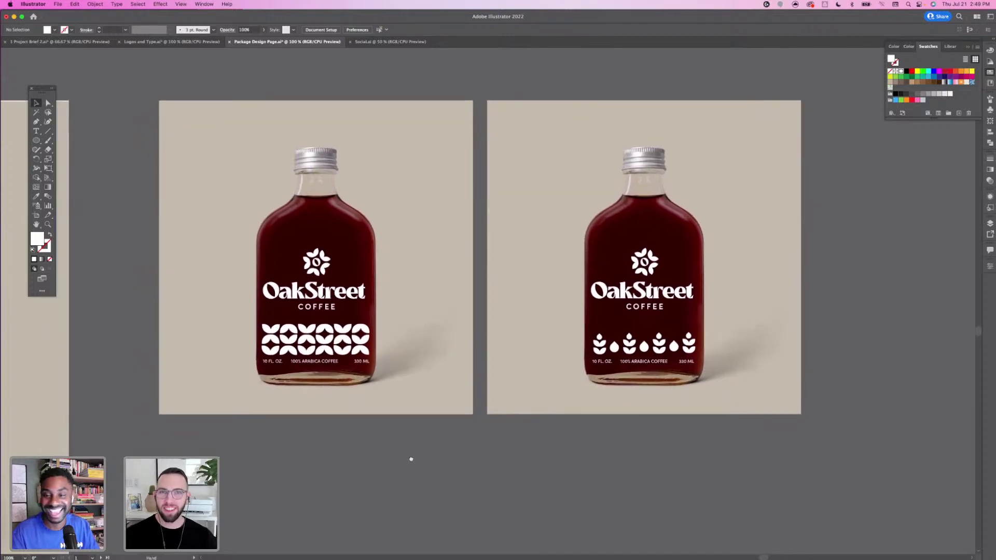
{"action": "scroll", "coordinate": [465, 433], "scroll_direction": "up", "scroll_amount": 5}
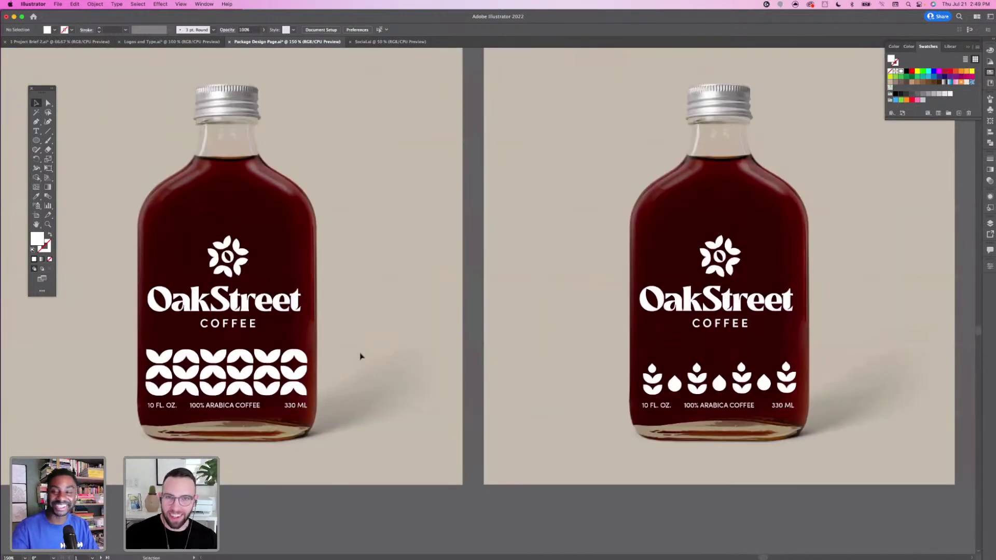
{"action": "left_click_drag", "start_coordinate": [396, 382], "coordinate": [395, 382]}
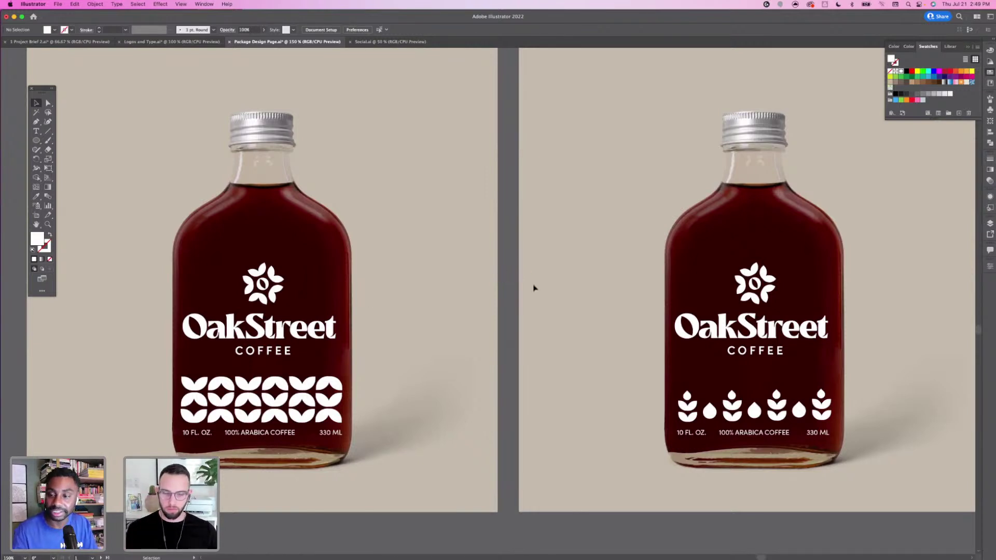
{"action": "left_click_drag", "start_coordinate": [546, 285], "coordinate": [531, 284]}
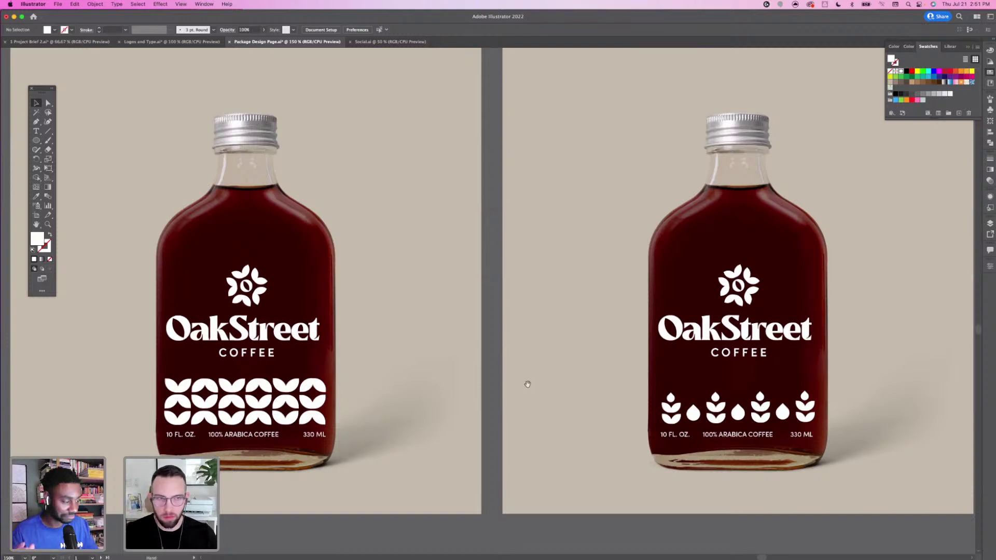
Examine how the logo on the sprig-and-drop bottle and the rows of the leaf pattern are grouped, leaving both unchanged
{"action": "scroll", "coordinate": [526, 382], "scroll_direction": "right", "scroll_amount": 3}
{"action": "left_click", "coordinate": [677, 308]}
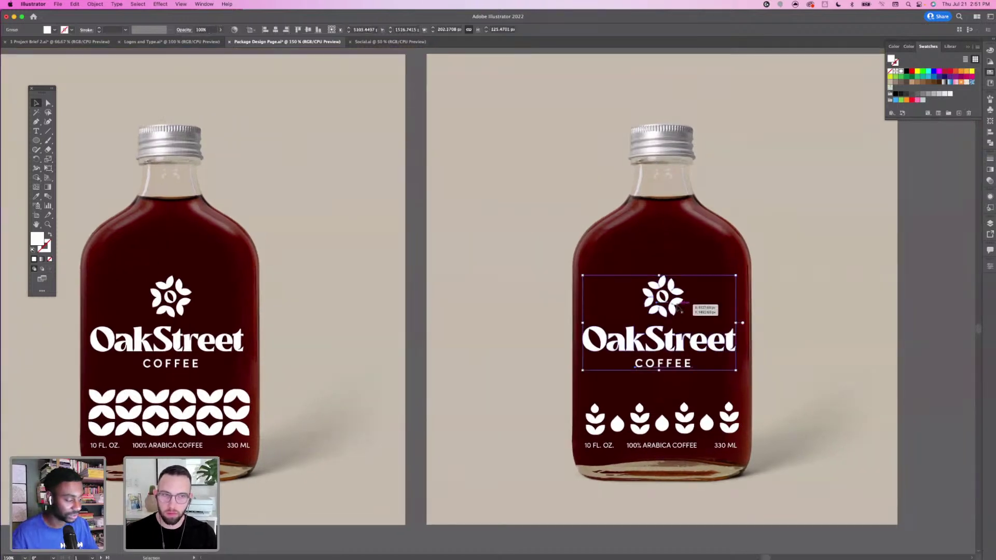
{"action": "left_click", "coordinate": [248, 388]}
{"action": "left_click", "coordinate": [223, 399]}
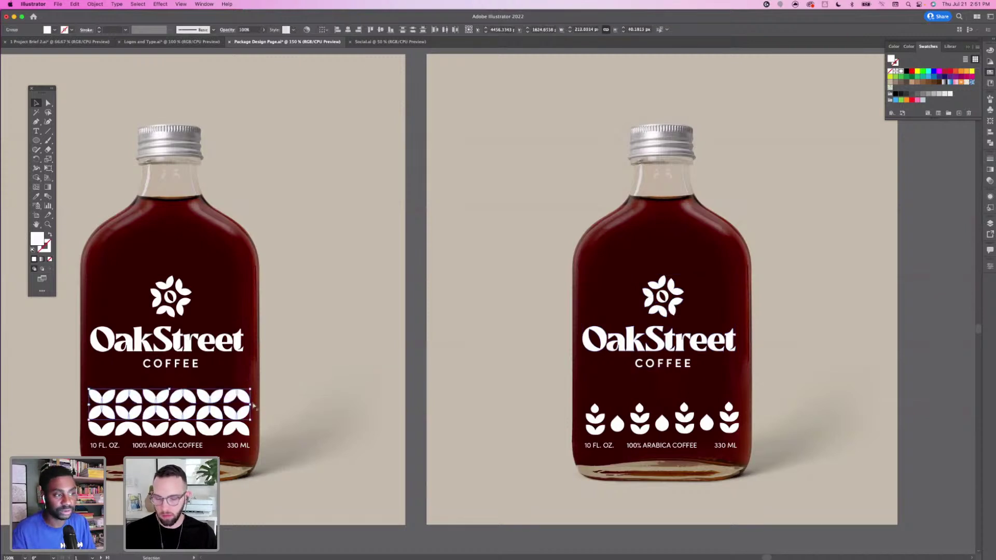
{"action": "left_click", "coordinate": [221, 415], "text": "shift"}
{"action": "scroll", "coordinate": [270, 441], "scroll_direction": "left", "scroll_amount": 4}
{"action": "scroll", "coordinate": [270, 441], "scroll_direction": "down", "scroll_amount": 2}
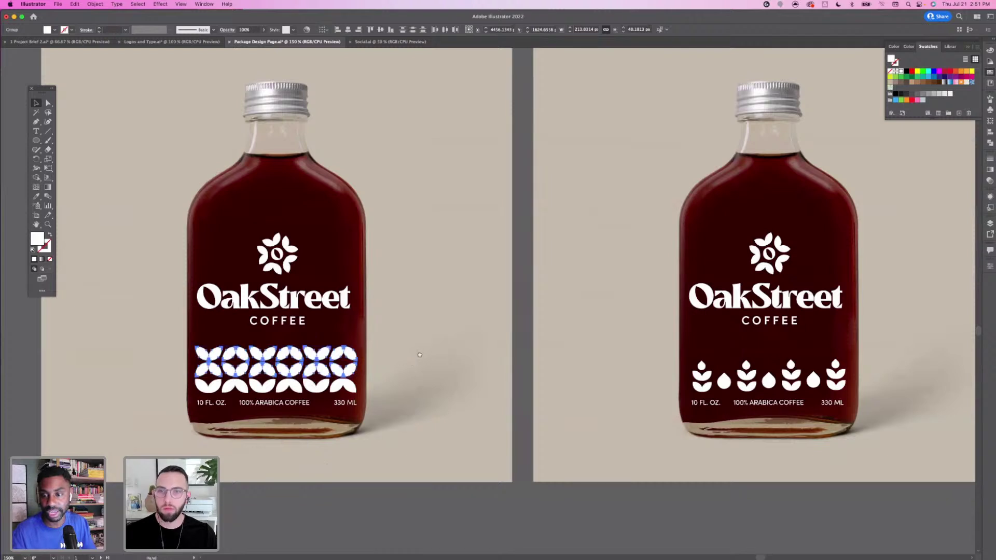
{"action": "scroll", "coordinate": [405, 415], "scroll_direction": "left", "scroll_amount": 3}
{"action": "scroll", "coordinate": [404, 414], "scroll_direction": "up", "scroll_amount": 1}
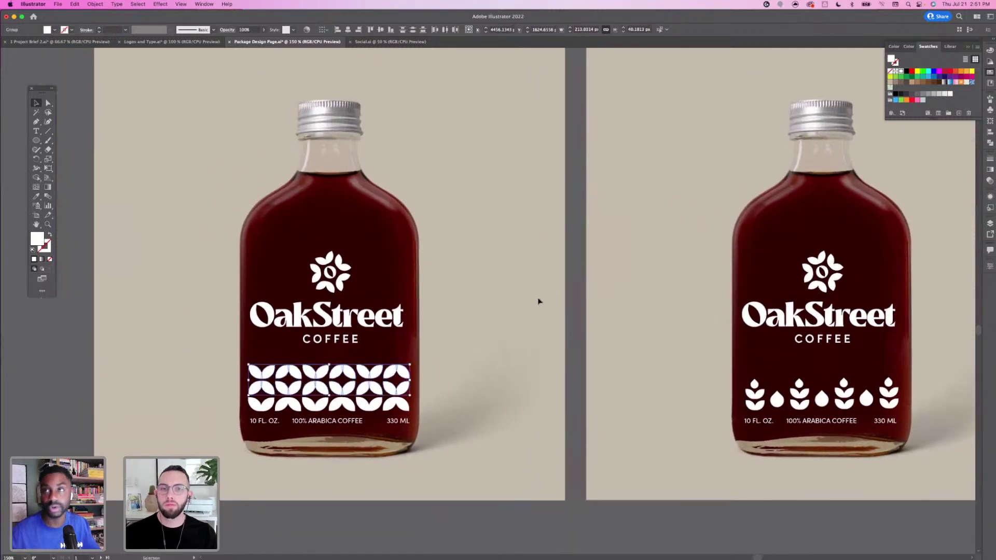
{"action": "left_click", "coordinate": [575, 319]}
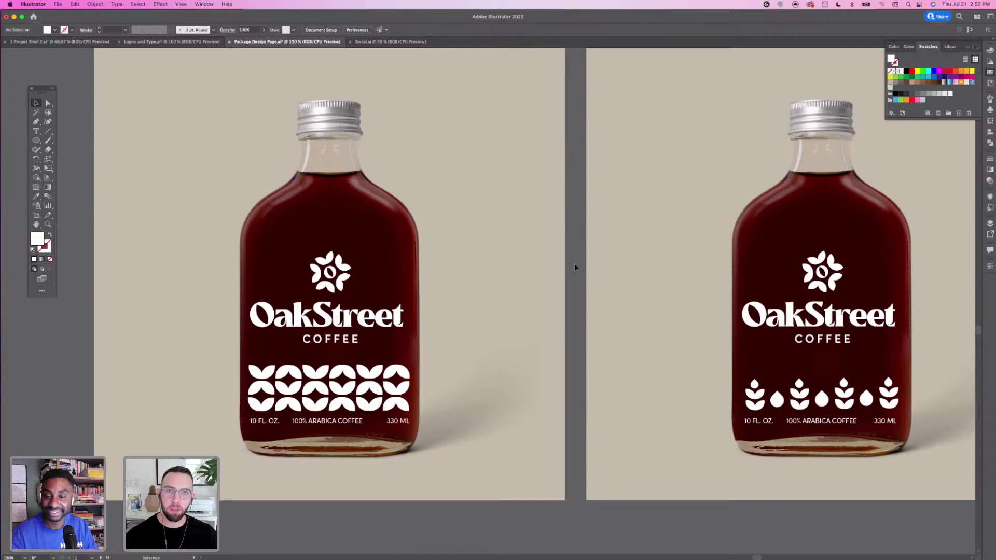
Check the alignment of the 10 FL. OZ., 100% ARABICA COFFEE and 330 ML texts under the three-row leaf pattern
{"action": "scroll", "coordinate": [575, 267], "scroll_direction": "up", "scroll_amount": 1}
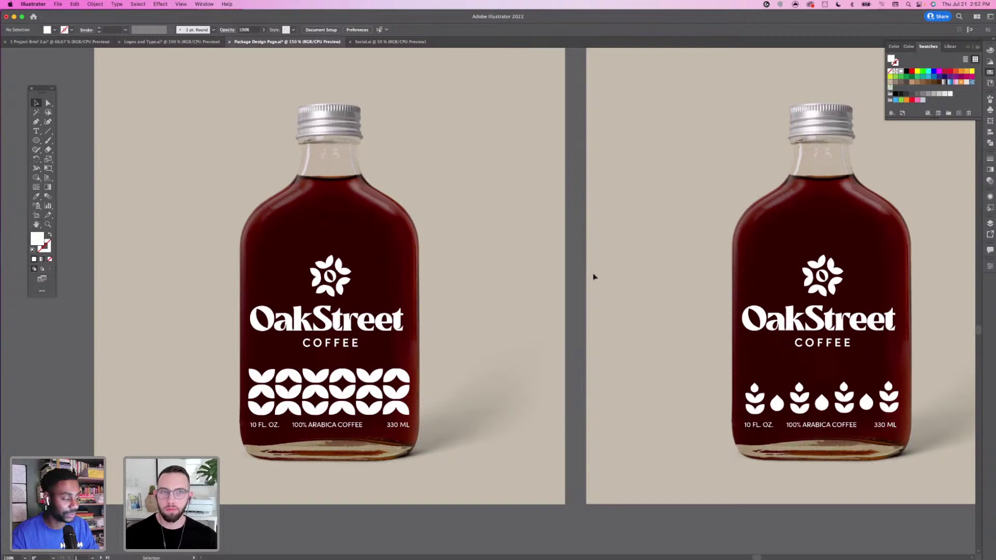
{"action": "left_click_drag", "start_coordinate": [575, 274], "coordinate": [579, 274]}
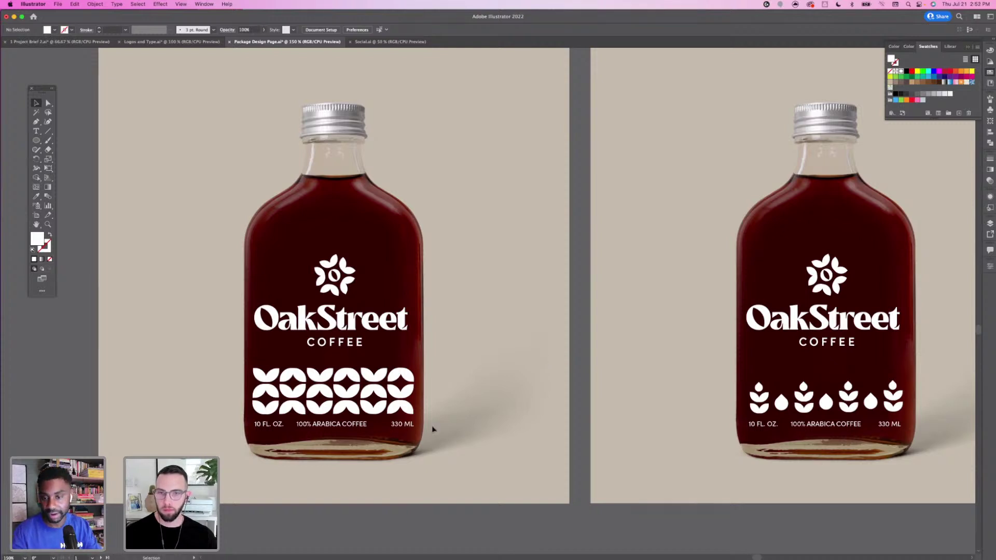
{"action": "left_click", "coordinate": [409, 425]}
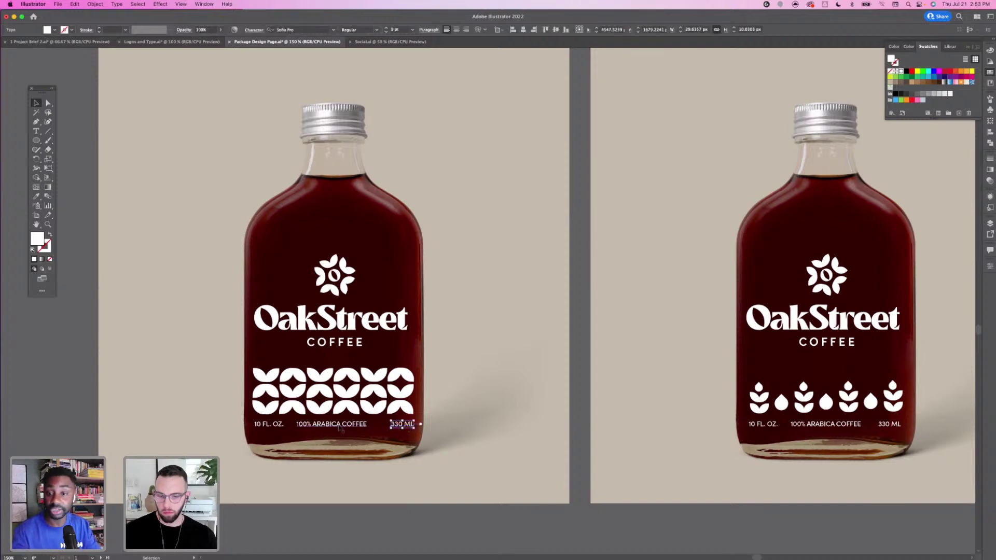
{"action": "left_click", "coordinate": [338, 424], "text": "shift"}
{"action": "left_click", "coordinate": [269, 424], "text": "shift"}
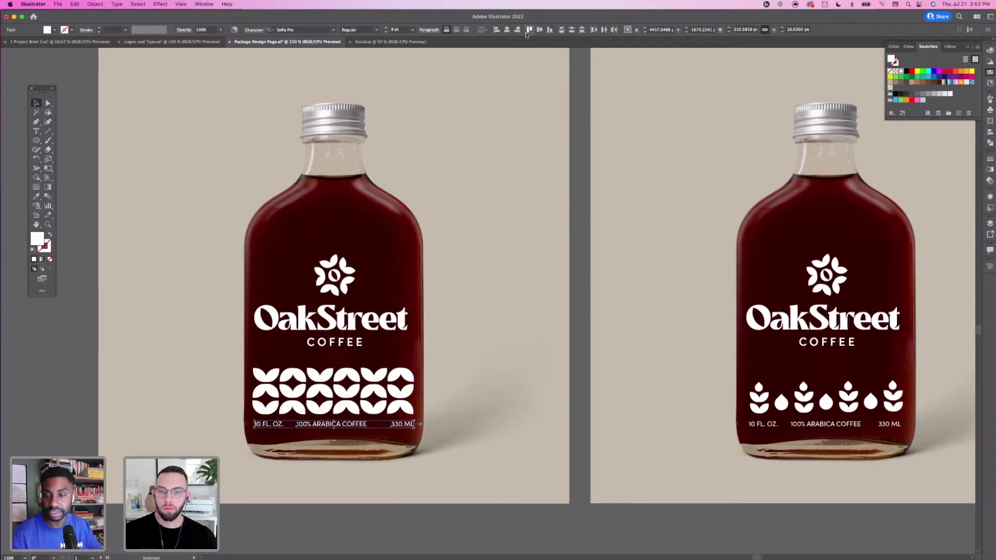
{"action": "left_click", "coordinate": [572, 344]}
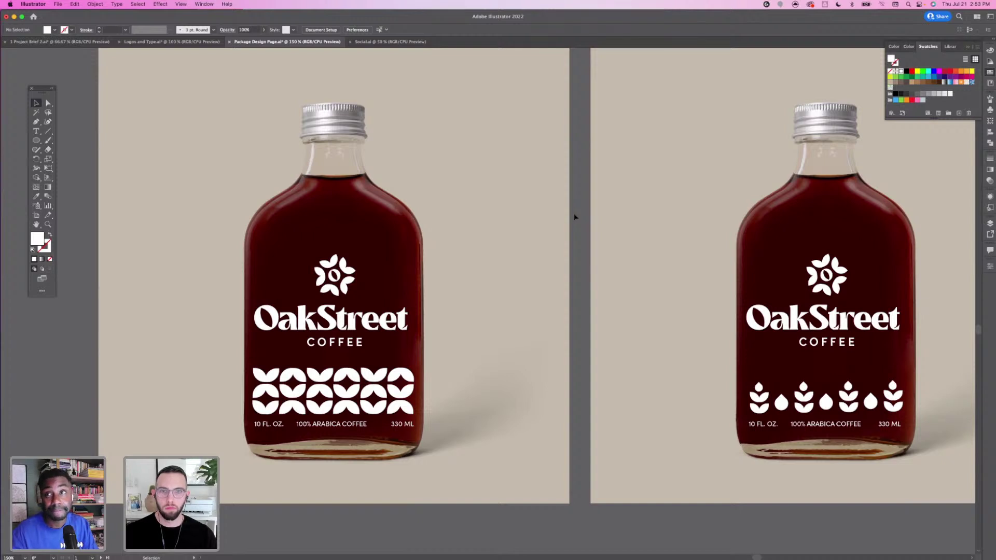
Nudge the OakStreet Coffee logo on the leaf-pattern bottle 3 px right and slightly up, and save the document
{"action": "left_click", "coordinate": [295, 324]}
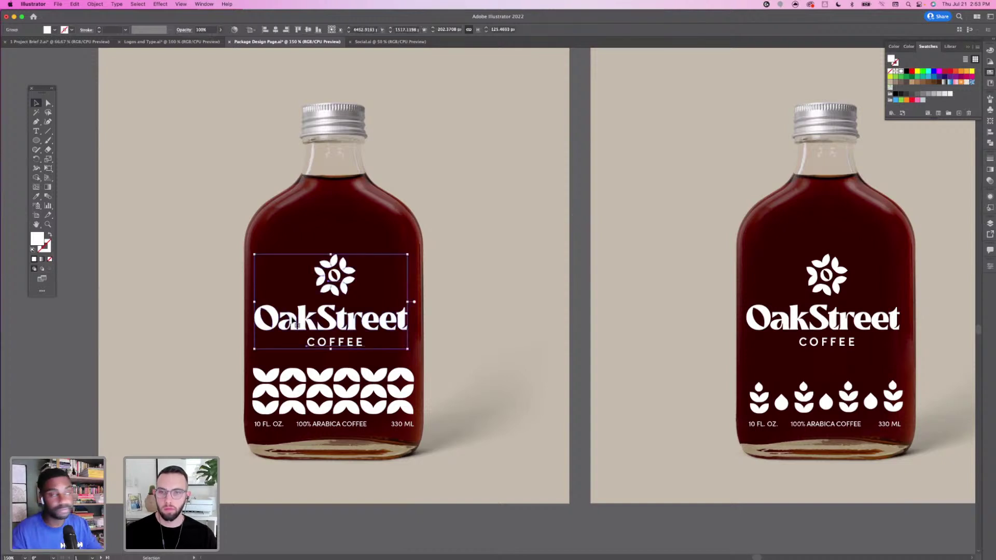
{"action": "key", "text": "Right"}
{"action": "key", "text": "Right"}
{"action": "key", "text": "Right"}
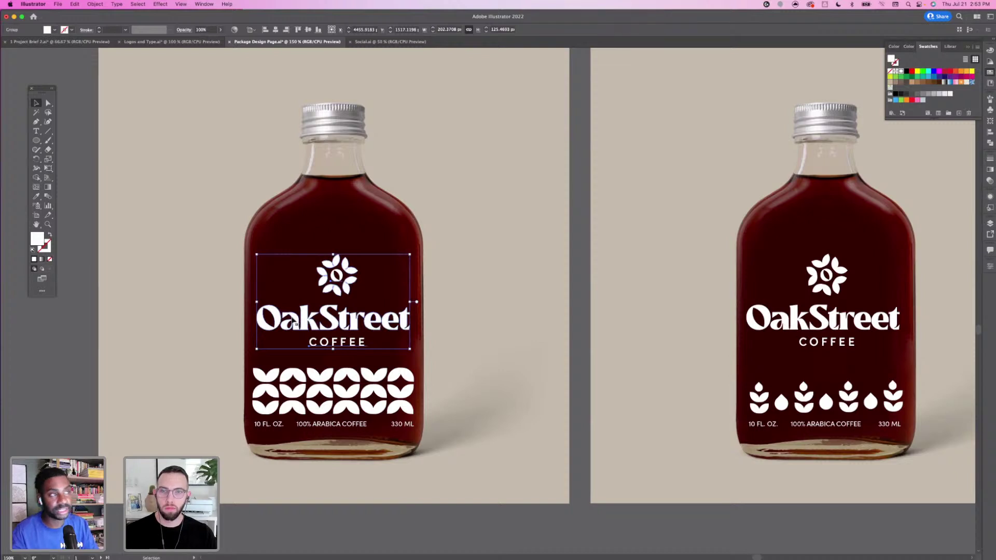
{"action": "key", "text": "Up"}
{"action": "key", "text": "Up"}
{"action": "key", "text": "Up"}
{"action": "key", "text": "Up"}
{"action": "key", "text": "Up"}
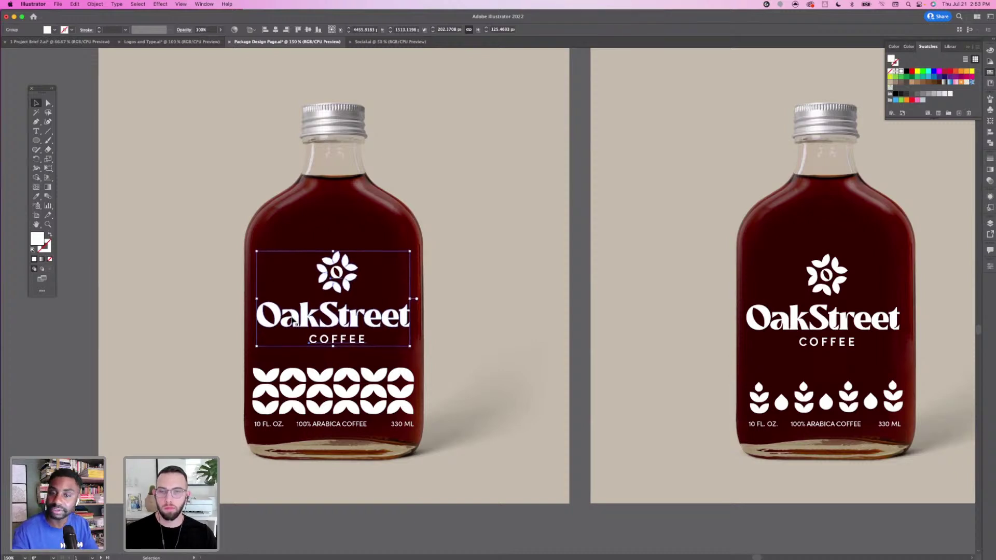
{"action": "left_click", "coordinate": [577, 306]}
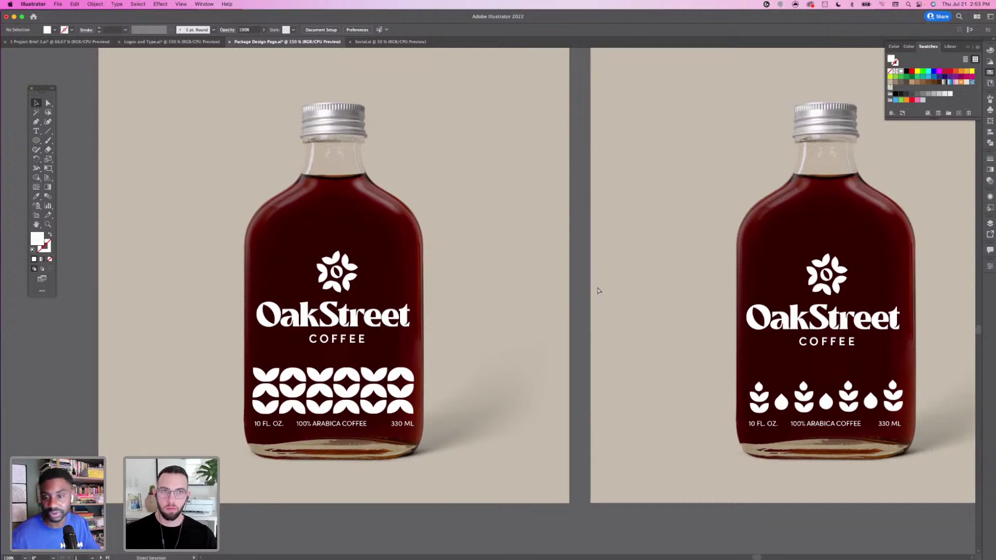
{"action": "key", "text": "super+s"}
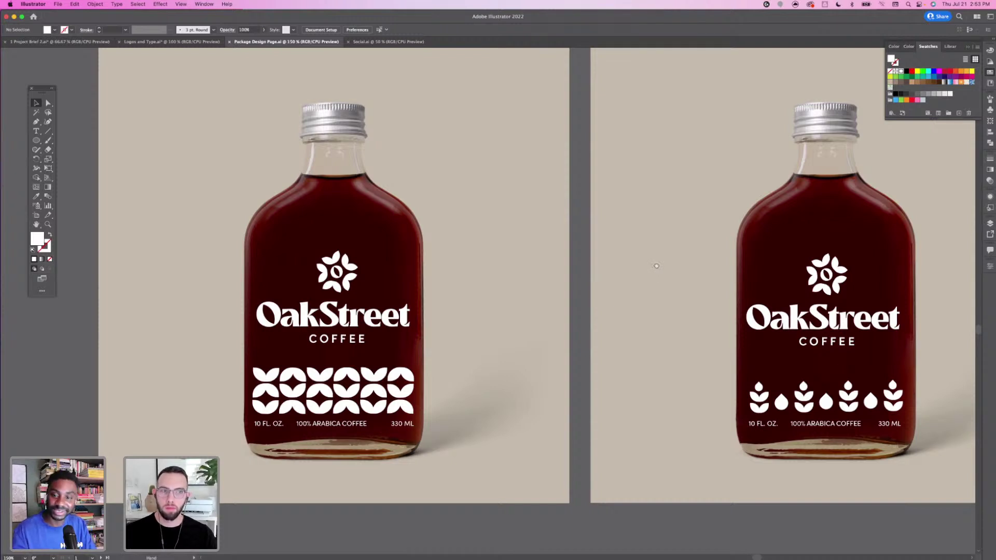
Compare the leaf-pattern and sprig-and-drop bottles side by side, examining both full artboards at 100% zoom
{"action": "left_click_drag", "start_coordinate": [606, 267], "coordinate": [548, 283]}
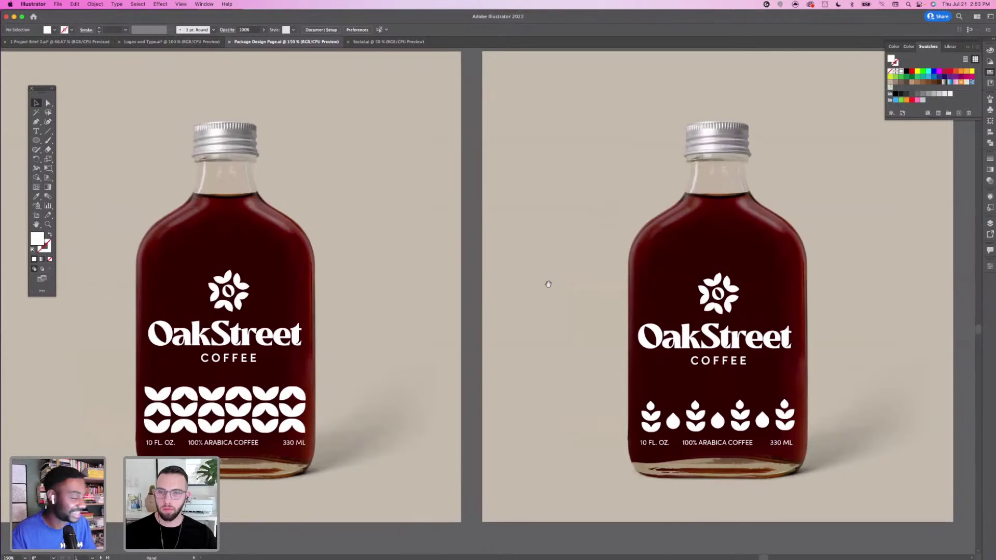
{"action": "left_click_drag", "start_coordinate": [379, 289], "coordinate": [440, 307]}
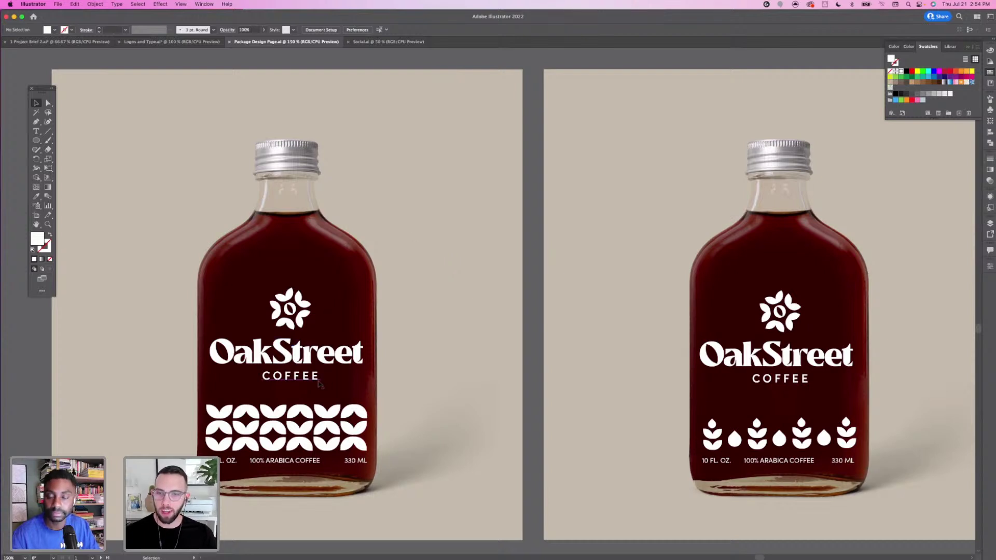
{"action": "scroll", "coordinate": [513, 340], "scroll_direction": "right", "scroll_amount": 3}
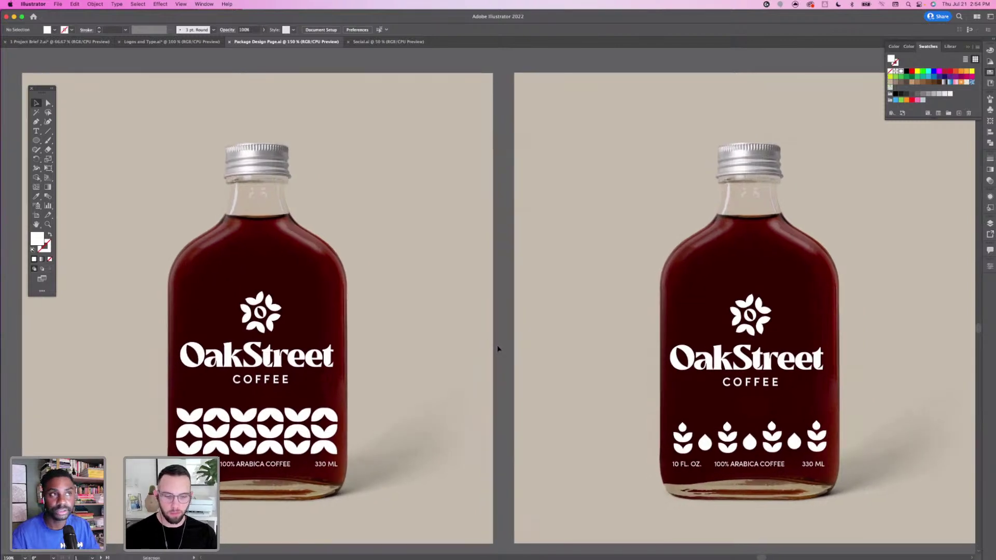
{"action": "key", "text": "super+minus"}
{"action": "left_click_drag", "start_coordinate": [480, 341], "coordinate": [491, 337]}
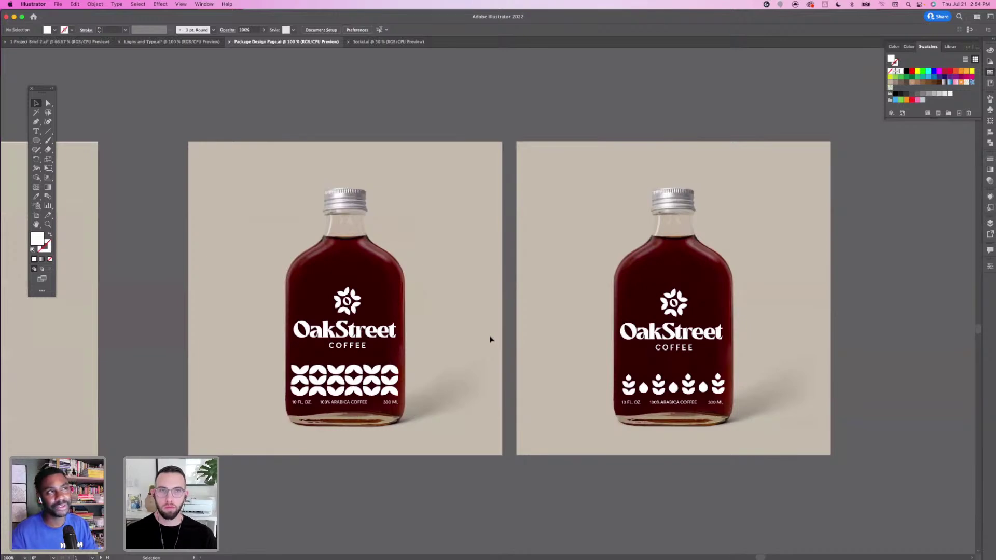
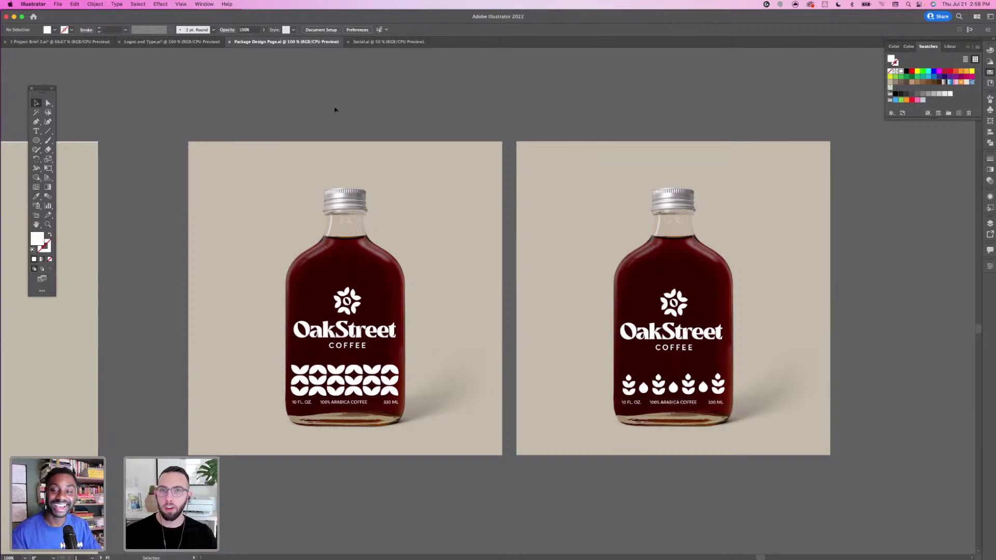
Unlock all the locked bottle background images and save the package design document
{"action": "left_click", "coordinate": [93, 4]}
{"action": "left_click", "coordinate": [106, 70]}
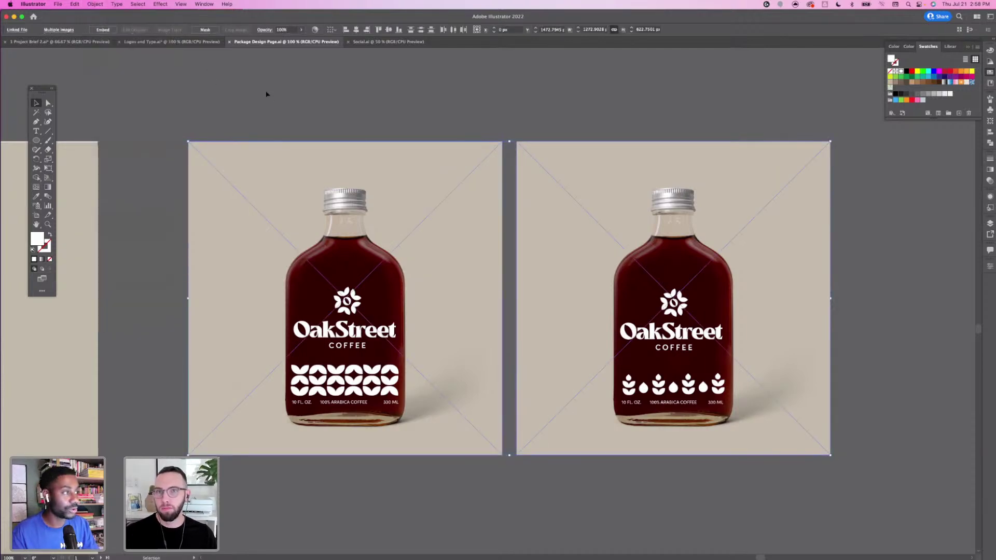
{"action": "left_click", "coordinate": [266, 94]}
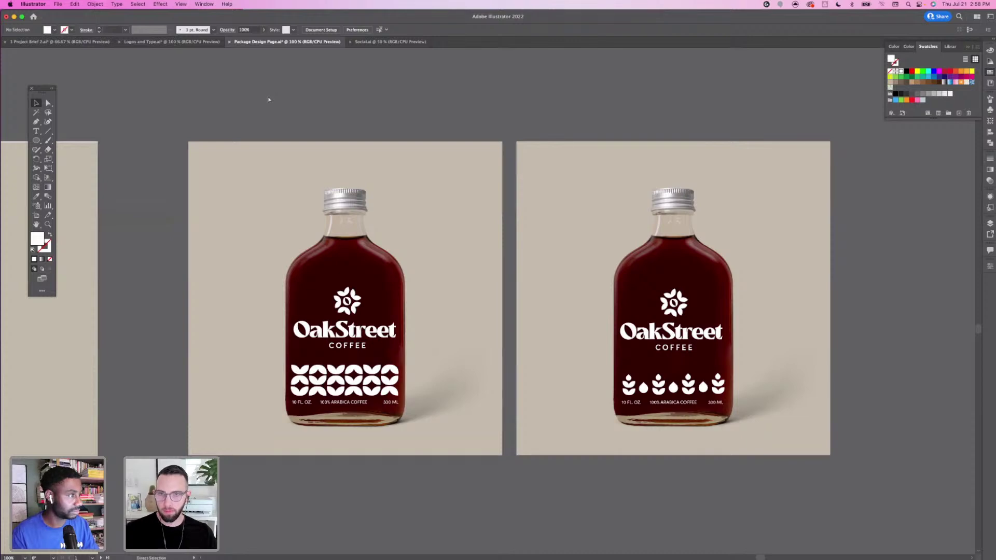
{"action": "key", "text": "super+s"}
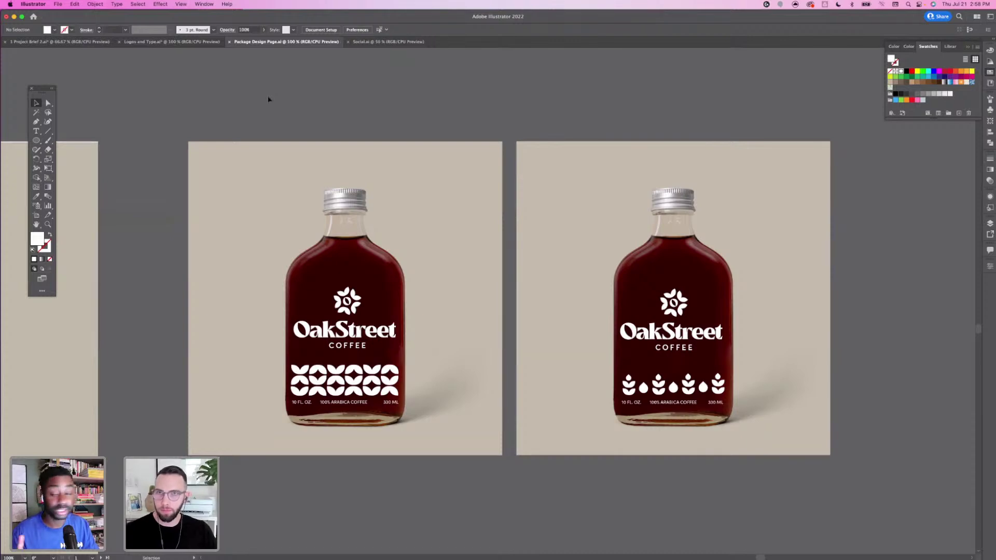
Duplicate the complete sprig-and-drop bottle design, including its background image and label artwork, and place the copy to the right of the original
{"action": "left_click_drag", "start_coordinate": [203, 109], "coordinate": [181, 104]}
{"action": "left_click_drag", "start_coordinate": [413, 151], "coordinate": [326, 149]}
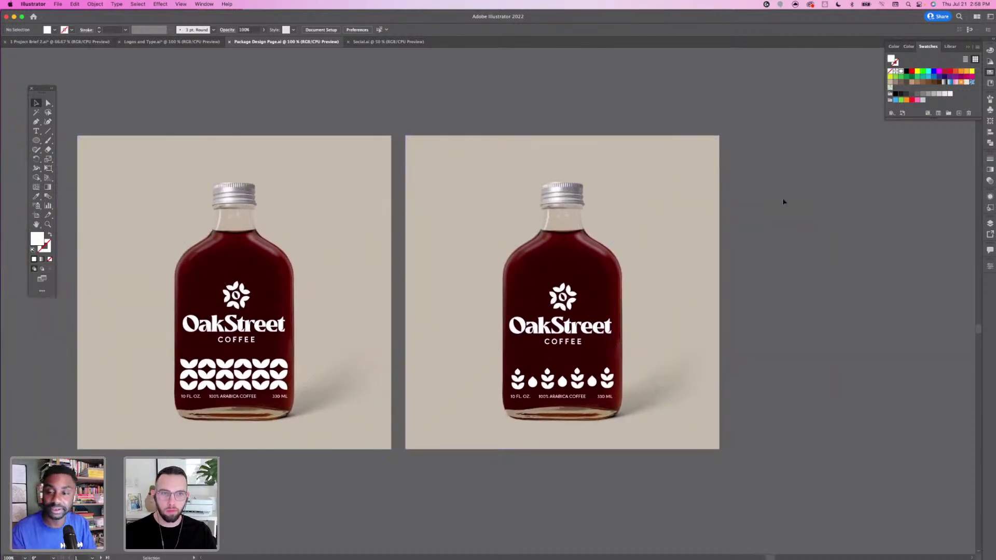
{"action": "left_click_drag", "start_coordinate": [783, 202], "coordinate": [707, 202]}
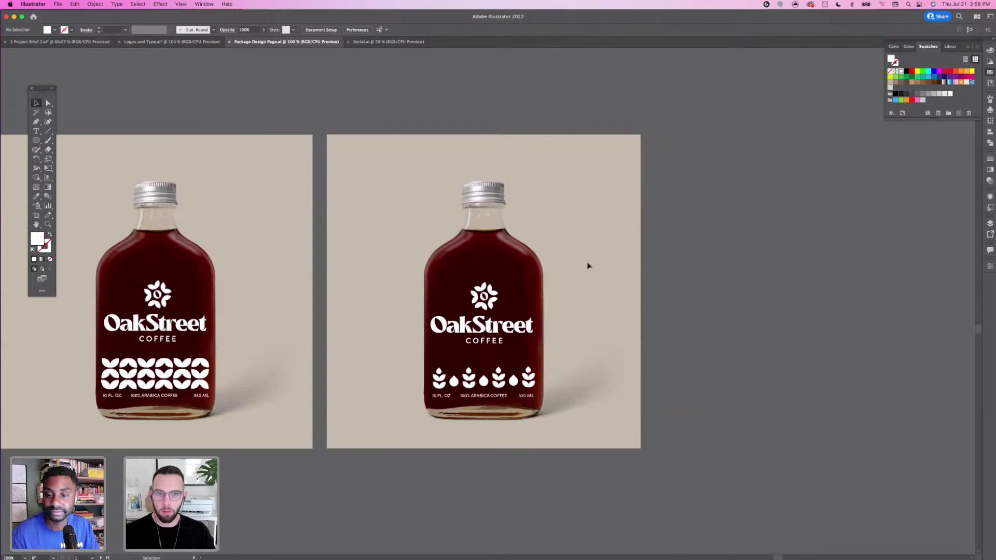
{"action": "left_click", "coordinate": [415, 426]}
{"action": "key", "text": "alt+super+a"}
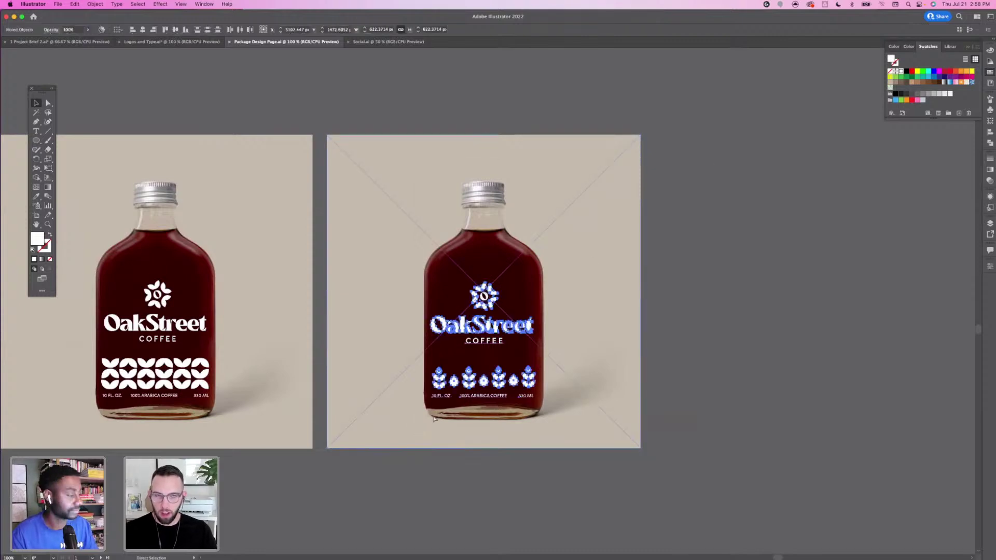
{"action": "key", "text": "super+c"}
{"action": "key", "text": "super+v"}
{"action": "left_click_drag", "start_coordinate": [645, 269], "coordinate": [473, 311]}
{"action": "left_click_drag", "start_coordinate": [473, 311], "coordinate": [645, 252]}
{"action": "left_click", "coordinate": [618, 137]}
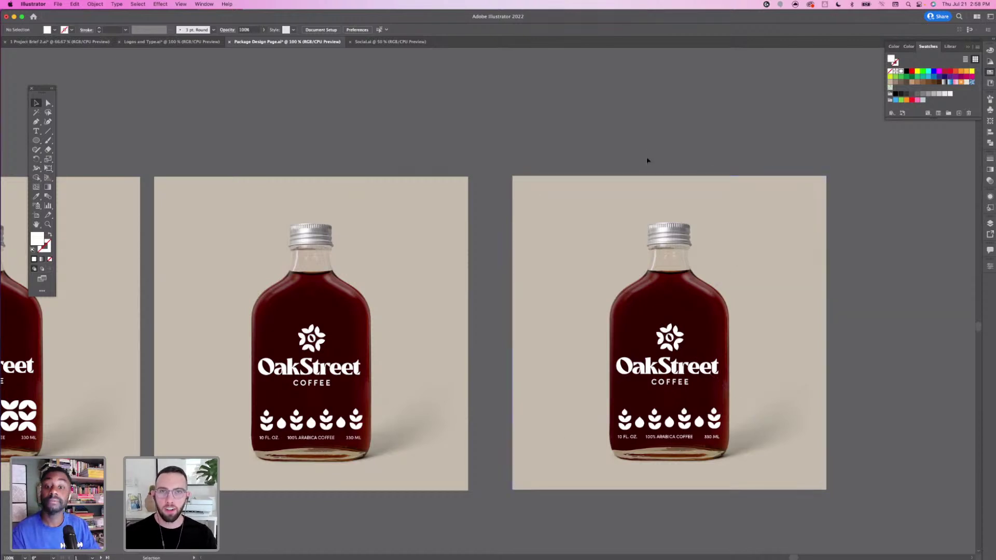
Duplicate only the background image of the copied sprig-and-drop design and place the blank bottle just to its right
{"action": "left_click_drag", "start_coordinate": [647, 162], "coordinate": [490, 171]}
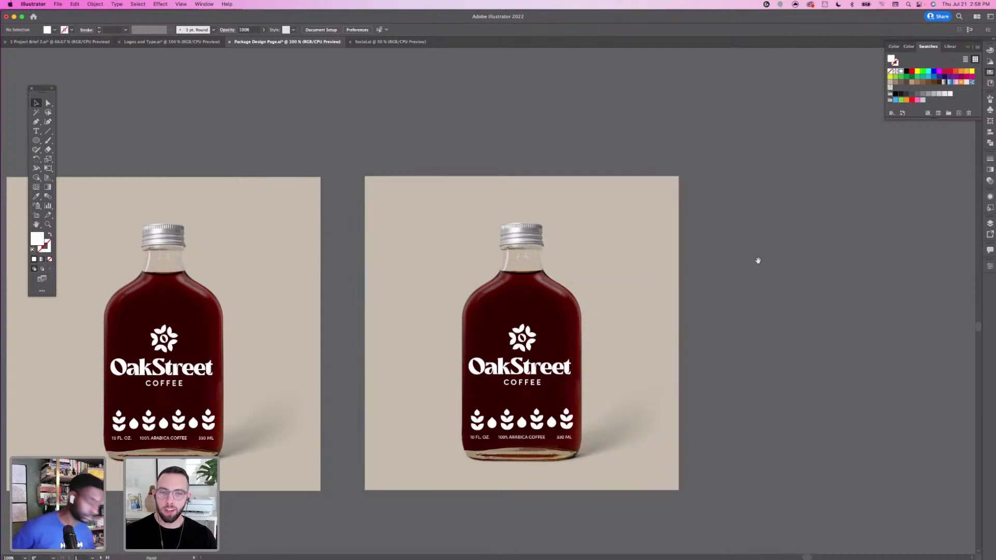
{"action": "left_click_drag", "start_coordinate": [756, 260], "coordinate": [685, 251]}
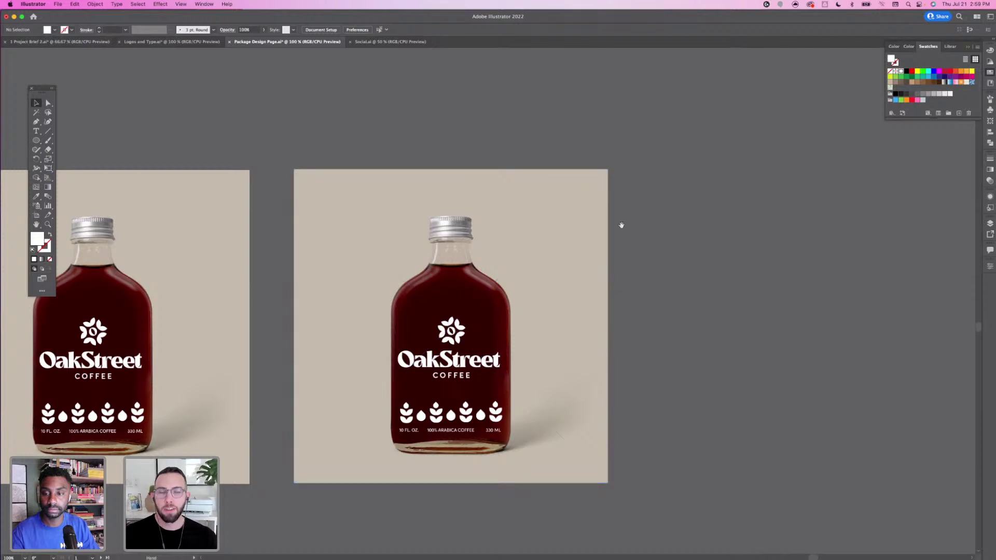
{"action": "left_click_drag", "start_coordinate": [620, 224], "coordinate": [535, 240]}
{"action": "left_click", "coordinate": [535, 287]}
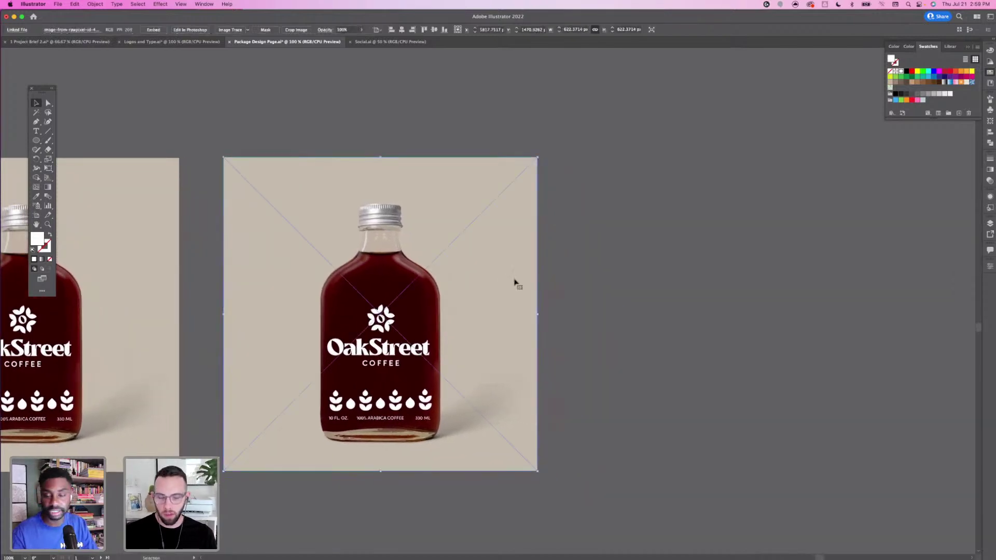
{"action": "left_click_drag", "start_coordinate": [437, 217], "coordinate": [712, 168]}
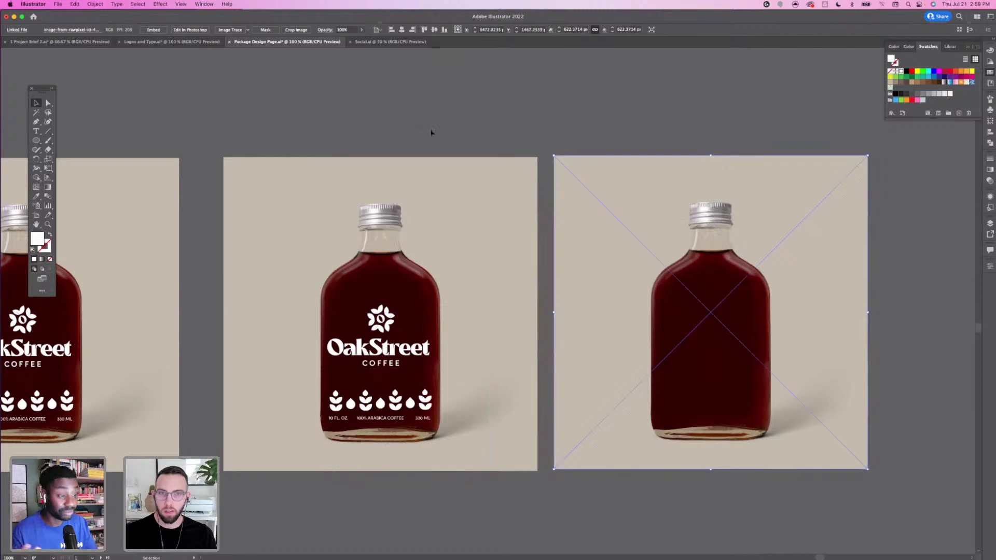
{"action": "left_click", "coordinate": [434, 133]}
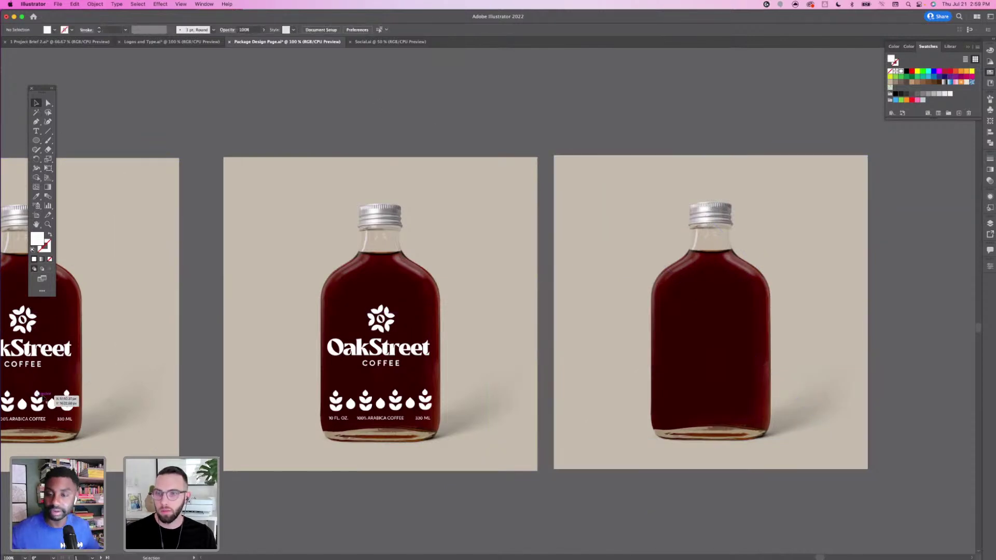
Create a "Front" heading from a copy of the 100% ARABICA COFFEE text, enlarged and centred above the copied sprig-and-drop bottle
{"action": "left_click", "coordinate": [28, 421]}
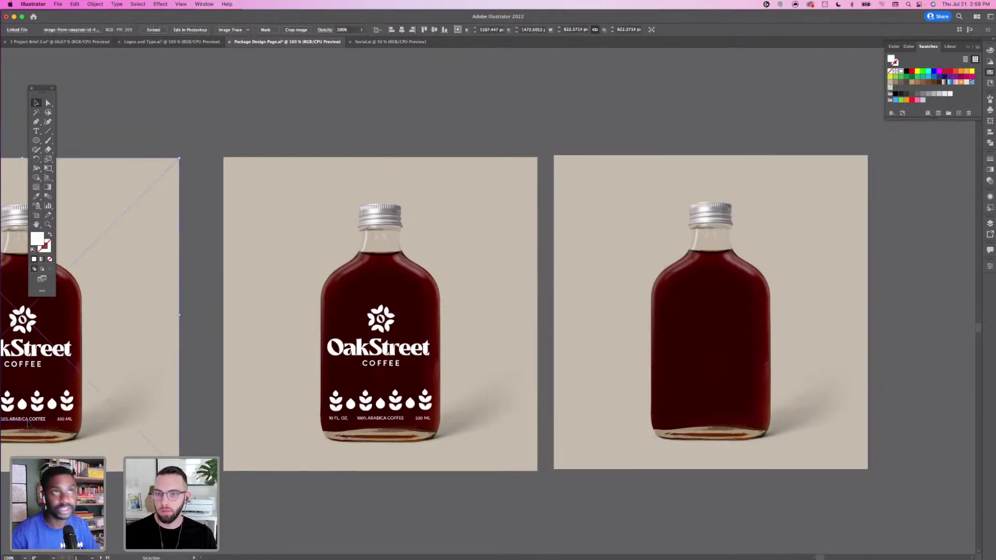
{"action": "key", "text": "super+v"}
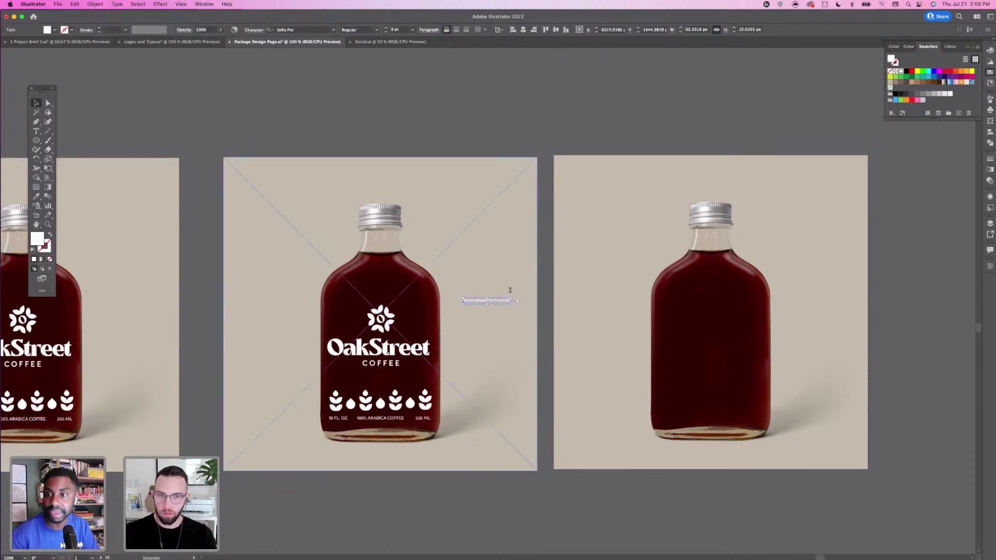
{"action": "left_click_drag", "start_coordinate": [507, 300], "coordinate": [394, 139]}
{"action": "double_click", "coordinate": [393, 139]}
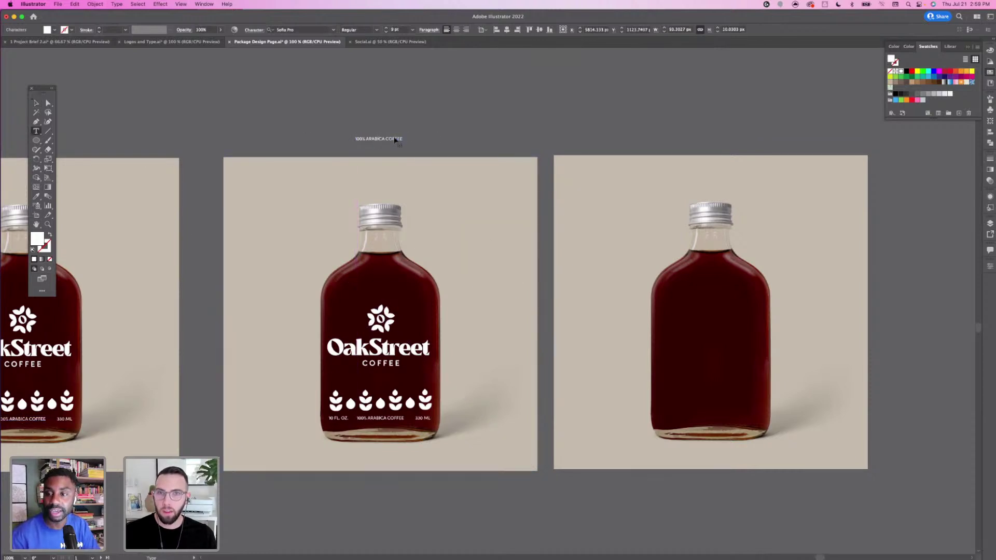
{"action": "key", "text": "super+a"}
{"action": "type", "text": "Fro"}
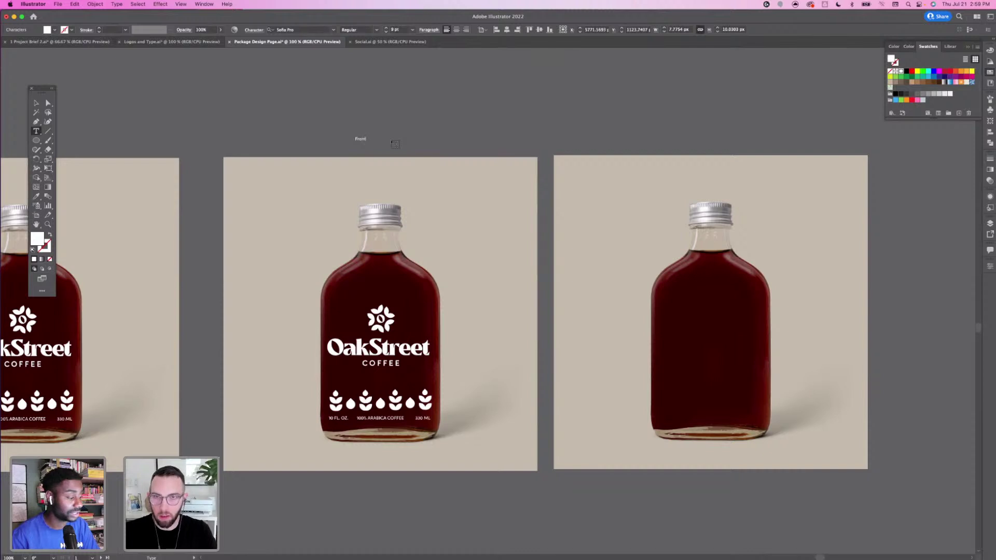
{"action": "key", "text": "Escape"}
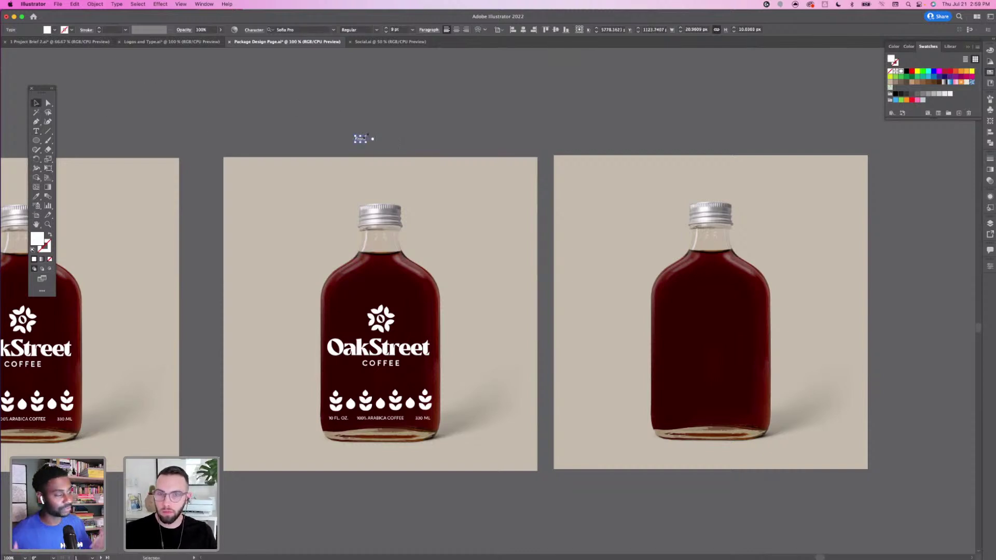
{"action": "left_click_drag", "start_coordinate": [366, 135], "coordinate": [382, 148]}
{"action": "key", "text": "super+shift+a"}
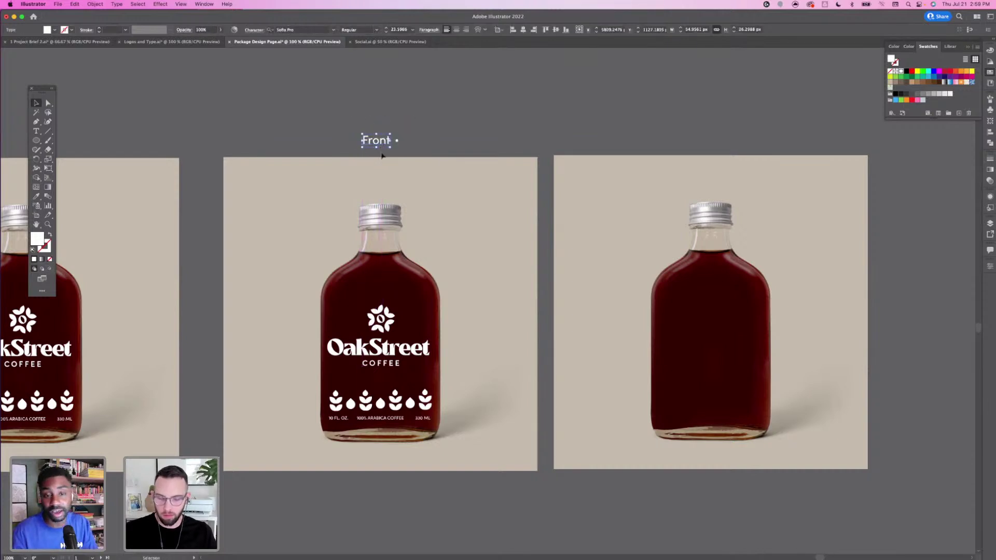
Duplicate the Front heading above the blank bottle and change the copy's text to "Back"
{"action": "key", "text": "super+c"}
{"action": "key", "text": "super+v"}
{"action": "left_click_drag", "start_coordinate": [481, 300], "coordinate": [702, 141]}
{"action": "key", "text": "t"}
{"action": "double_click", "coordinate": [702, 141]}
{"action": "type", "text": "Back"}
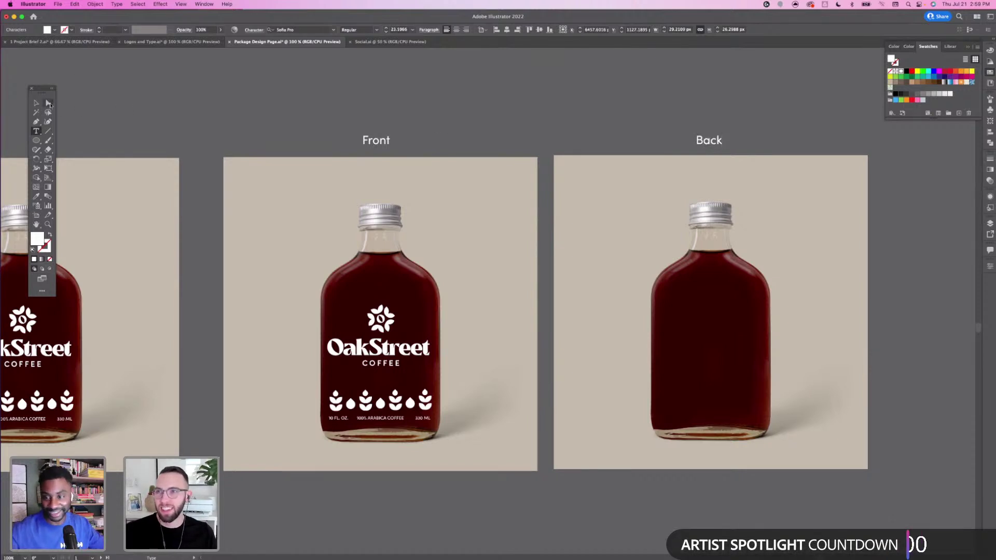
{"action": "left_click", "coordinate": [40, 105]}
{"action": "scroll", "coordinate": [373, 140], "scroll_direction": "left", "scroll_amount": 3}
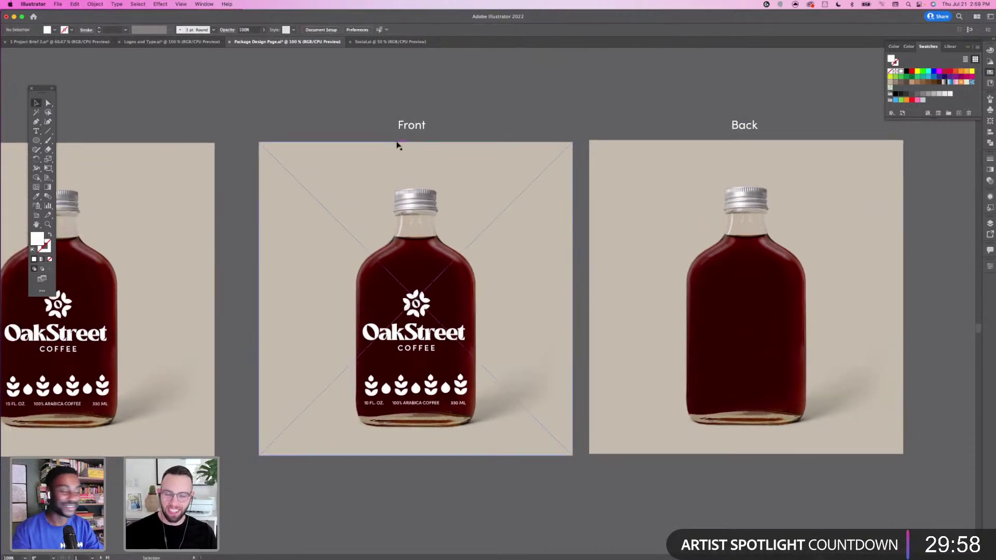
{"action": "key", "text": "a"}
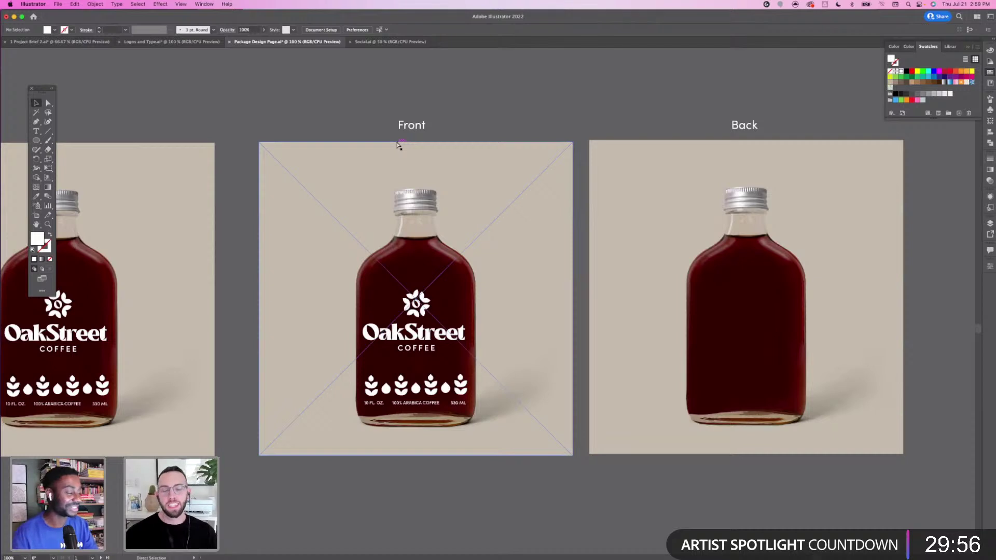
{"action": "key", "text": "v"}
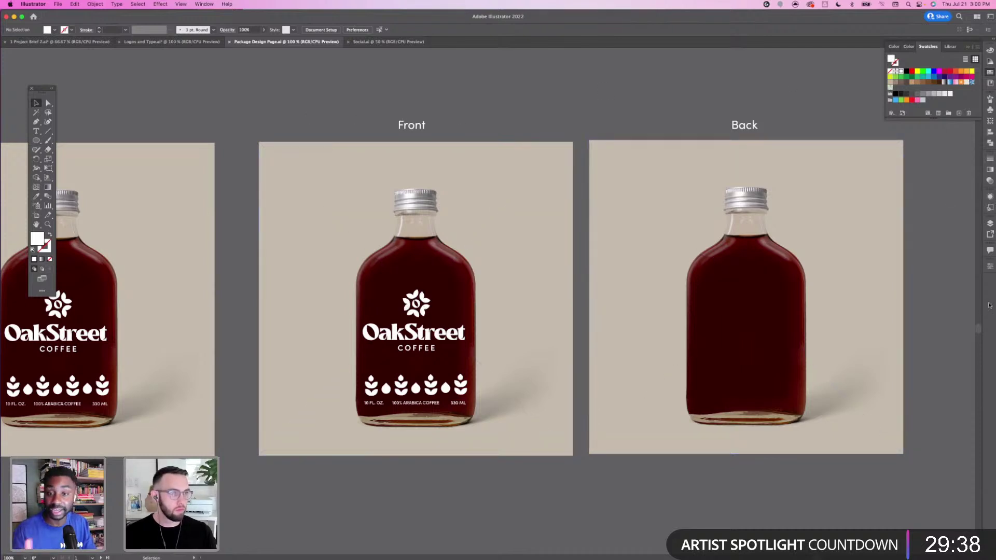
{"action": "key", "text": "super+Tab"}
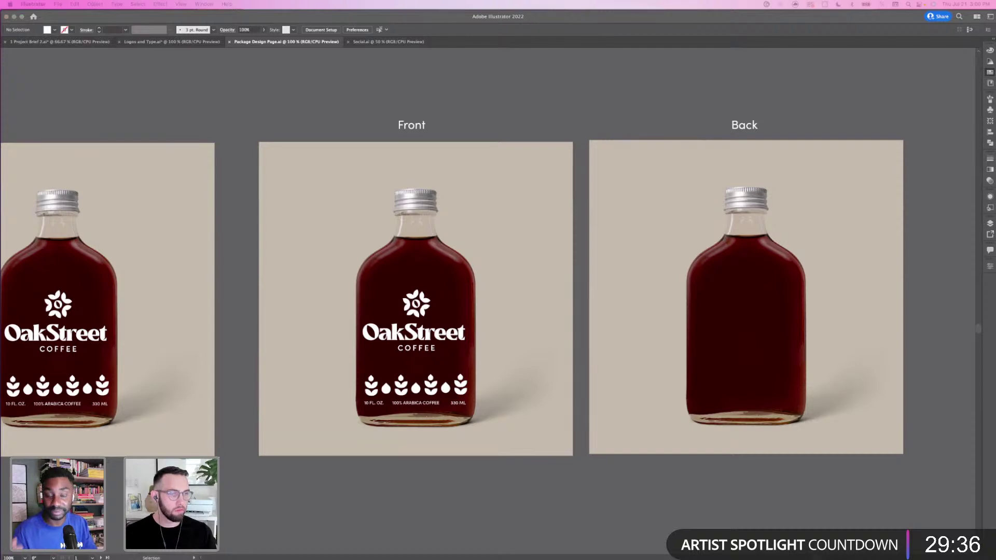
{"action": "left_click", "coordinate": [263, 115]}
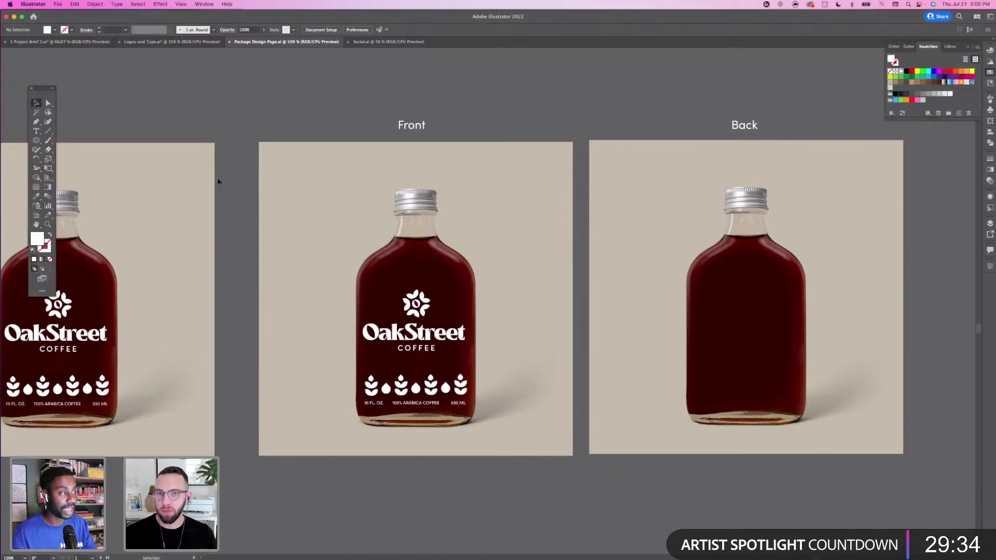
{"action": "left_click_drag", "start_coordinate": [66, 257], "coordinate": [223, 264]}
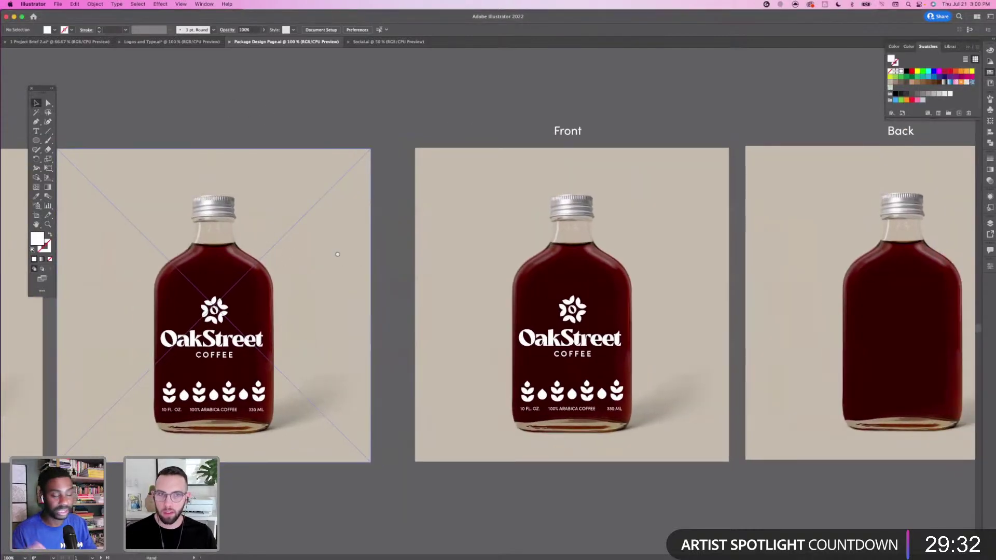
{"action": "scroll", "coordinate": [222, 263], "scroll_direction": "right", "scroll_amount": 5}
{"action": "scroll", "coordinate": [280, 249], "scroll_direction": "right", "scroll_amount": 4}
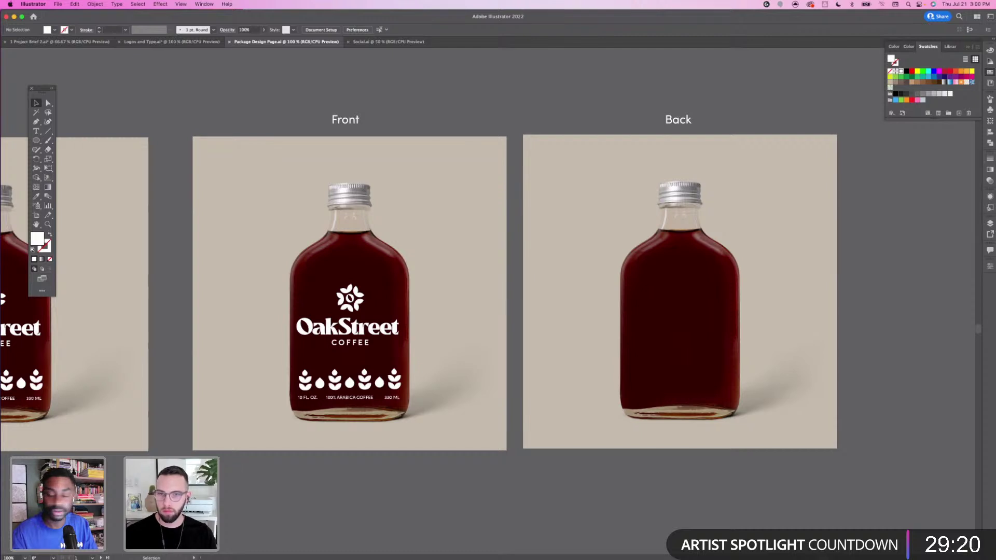
{"action": "mouse_move", "coordinate": [389, 400]}
{"action": "left_mouse_down"}
{"action": "mouse_move", "coordinate": [490, 406]}
{"action": "mouse_move", "coordinate": [372, 404]}
{"action": "left_mouse_up"}
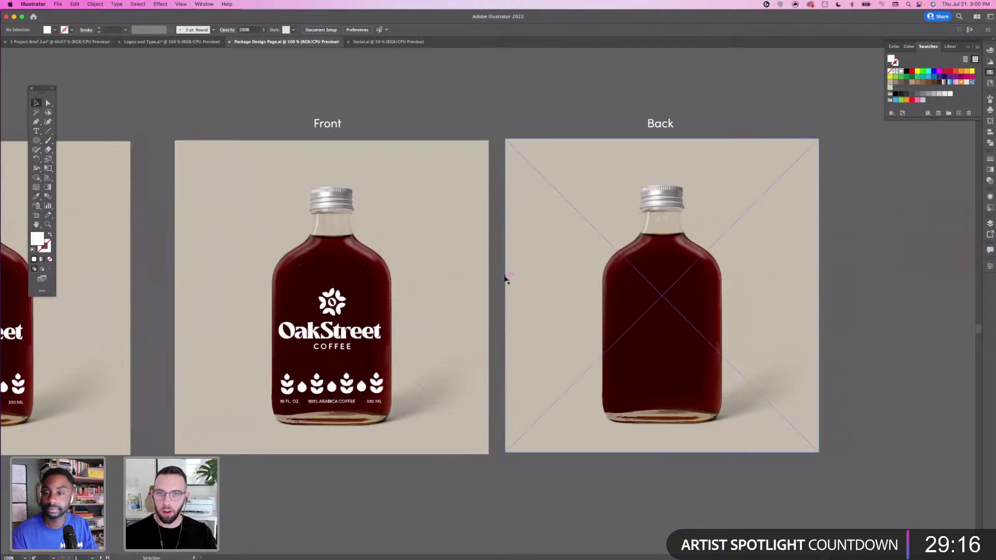
{"action": "left_click_drag", "start_coordinate": [466, 422], "coordinate": [355, 420]}
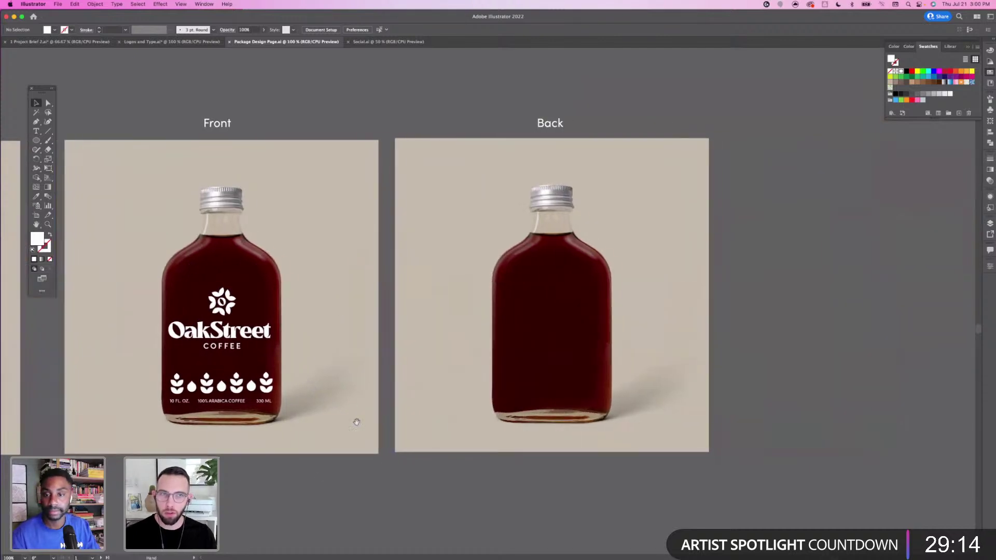
{"action": "left_click_drag", "start_coordinate": [194, 381], "coordinate": [367, 380]}
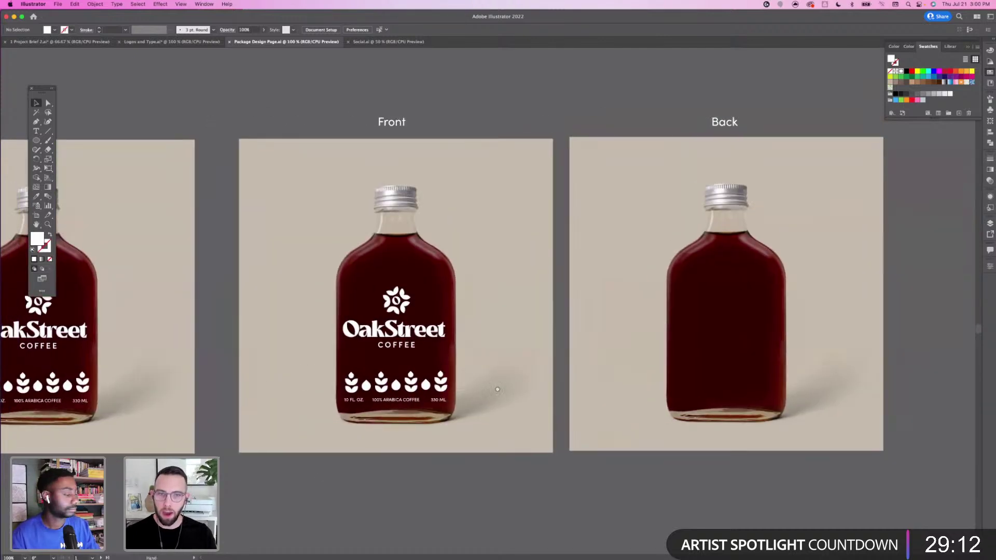
Copy the nutrition facts, ingredients and company address texts together with the barcode from the BACK content list
{"action": "left_click_drag", "start_coordinate": [207, 347], "coordinate": [344, 357]}
{"action": "key", "text": "super+minus"}
{"action": "key", "text": "super+minus"}
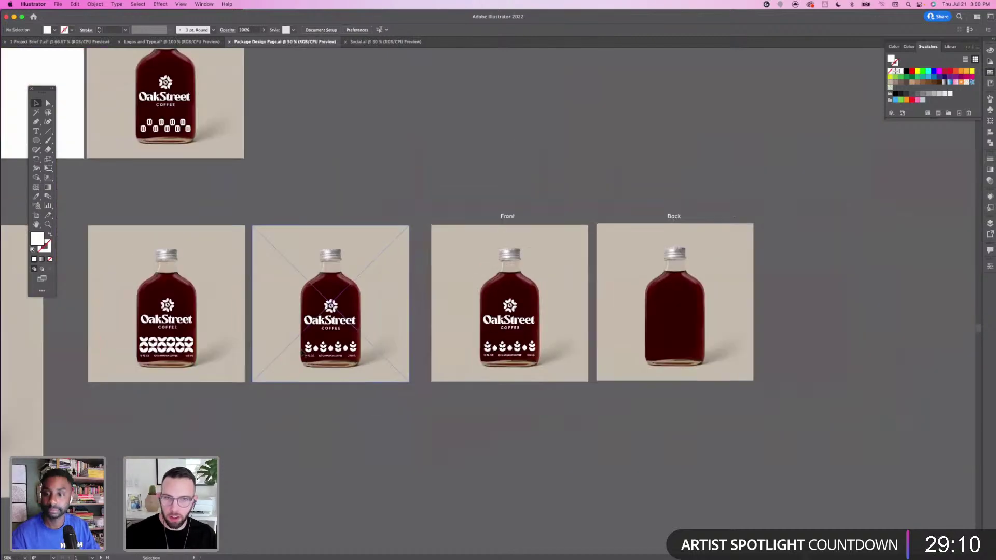
{"action": "left_click_drag", "start_coordinate": [58, 218], "coordinate": [314, 307]}
{"action": "mouse_move", "coordinate": [124, 193]}
{"action": "left_mouse_down"}
{"action": "mouse_move", "coordinate": [308, 284]}
{"action": "mouse_move", "coordinate": [524, 326]}
{"action": "mouse_move", "coordinate": [660, 229]}
{"action": "mouse_move", "coordinate": [657, 216]}
{"action": "left_mouse_up"}
{"action": "left_click_drag", "start_coordinate": [493, 331], "coordinate": [640, 378]}
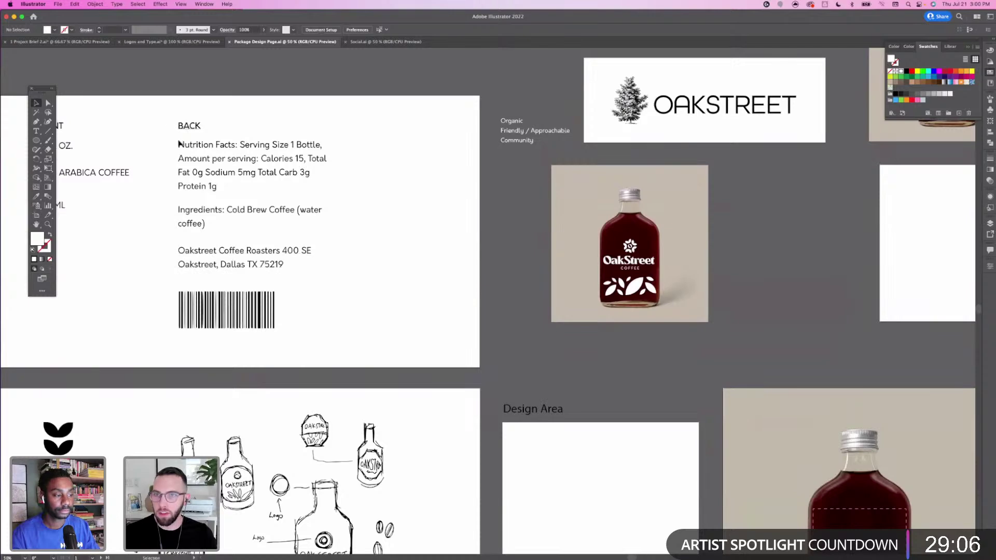
{"action": "left_click_drag", "start_coordinate": [169, 139], "coordinate": [313, 340]}
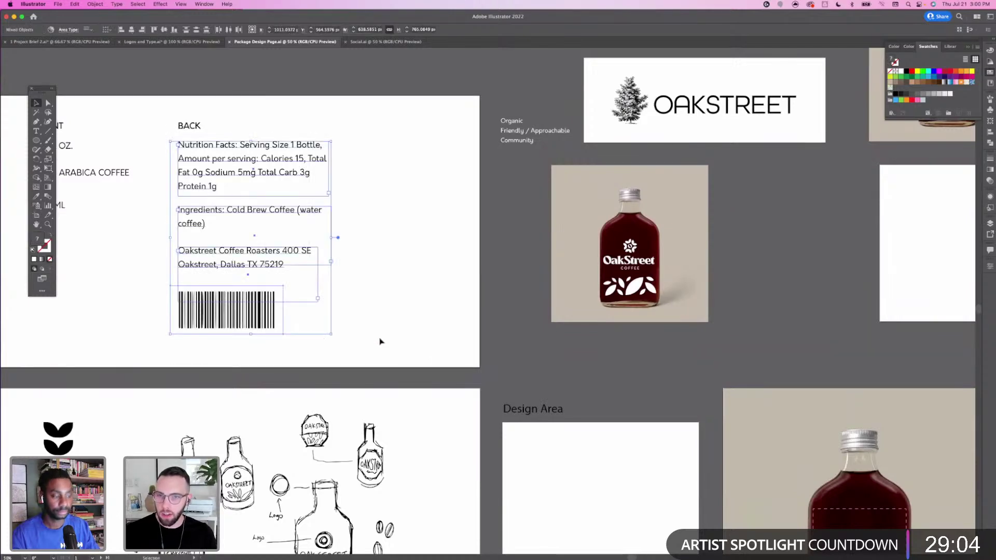
Paste the copied back-label texts and barcode into the empty area just to the right of the Back bottle image
{"action": "scroll", "coordinate": [490, 352], "scroll_direction": "right", "scroll_amount": 20}
{"action": "scroll", "coordinate": [490, 352], "scroll_direction": "down", "scroll_amount": 5}
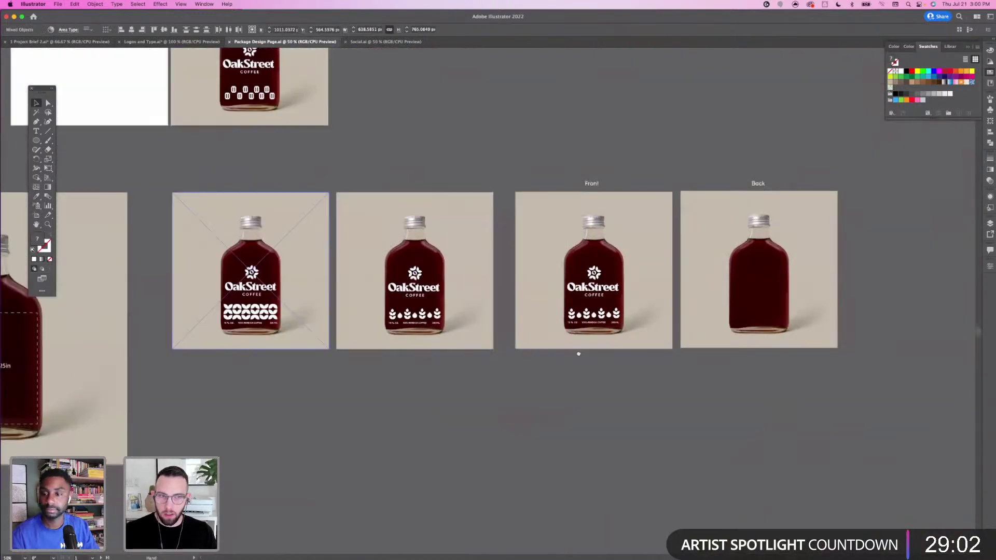
{"action": "left_click_drag", "start_coordinate": [376, 300], "coordinate": [310, 317]}
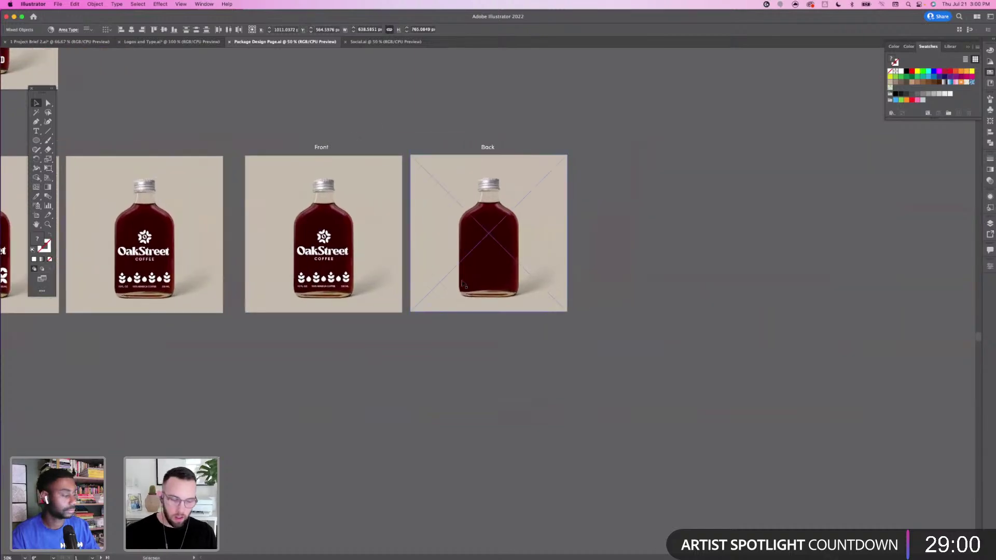
{"action": "key", "text": "super+="}
{"action": "left_click_drag", "start_coordinate": [640, 354], "coordinate": [351, 306]}
{"action": "left_click_drag", "start_coordinate": [784, 387], "coordinate": [233, 218]}
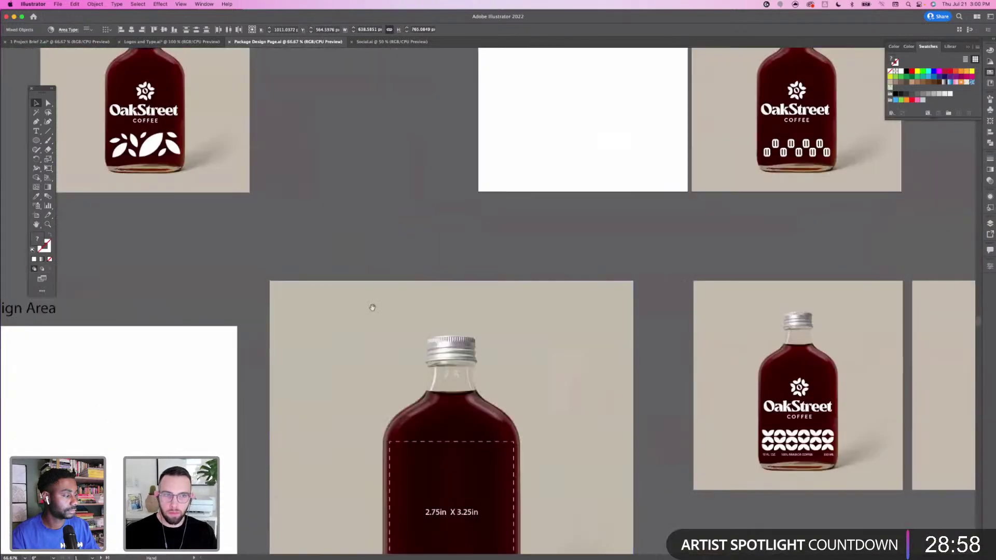
{"action": "mouse_move", "coordinate": [288, 309]}
{"action": "left_mouse_down"}
{"action": "mouse_move", "coordinate": [201, 217]}
{"action": "mouse_move", "coordinate": [10, 183]}
{"action": "left_mouse_up"}
{"action": "mouse_move", "coordinate": [964, 332]}
{"action": "left_mouse_down"}
{"action": "mouse_move", "coordinate": [336, 276]}
{"action": "mouse_move", "coordinate": [331, 312]}
{"action": "left_mouse_up"}
{"action": "left_click", "coordinate": [459, 280]}
{"action": "key", "text": "super+1"}
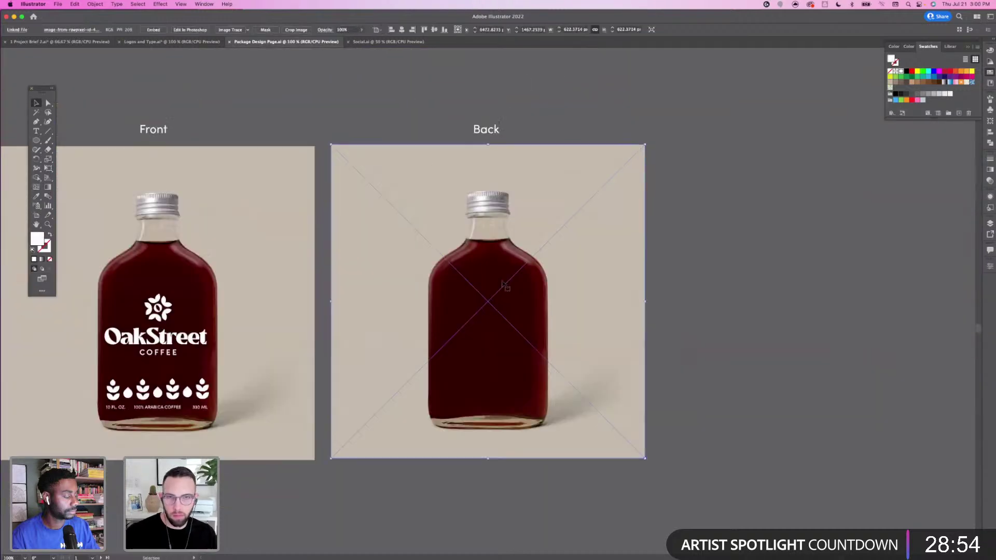
{"action": "scroll", "coordinate": [629, 269], "scroll_direction": "right", "scroll_amount": 5}
{"action": "scroll", "coordinate": [629, 269], "scroll_direction": "down", "scroll_amount": 2}
{"action": "left_click", "coordinate": [610, 254]}
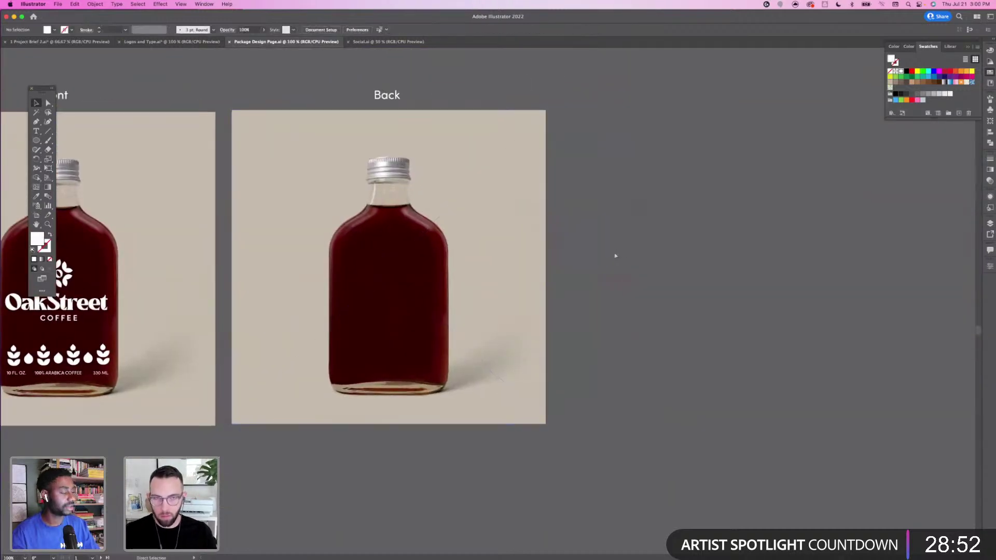
{"action": "key", "text": "super+v"}
{"action": "left_click_drag", "start_coordinate": [394, 136], "coordinate": [678, 168]}
Match the three pasted text blocks to the small white 100% ARABICA COFFEE text style on the Front bottle with the Eyedropper
{"action": "left_click", "coordinate": [660, 384]}
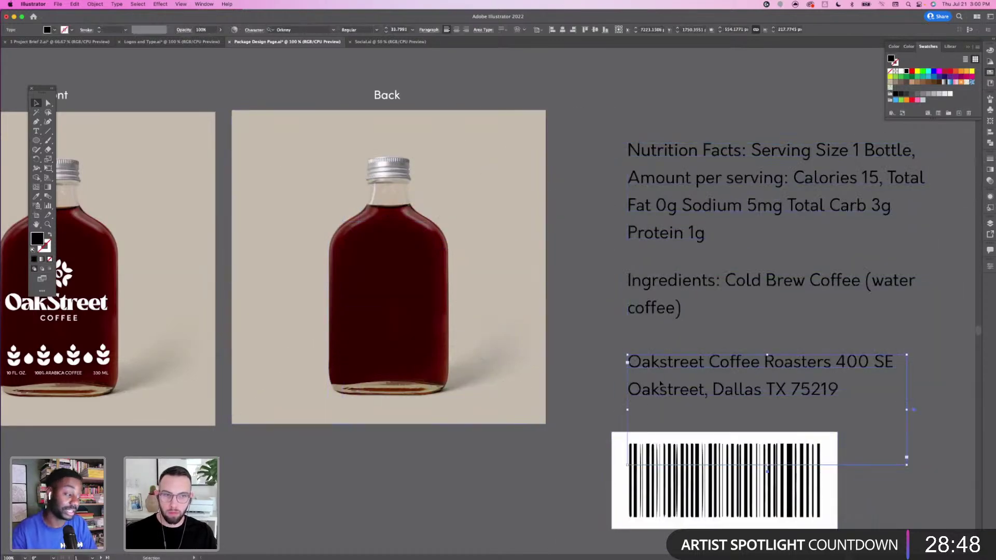
{"action": "left_click_drag", "start_coordinate": [611, 166], "coordinate": [660, 369]}
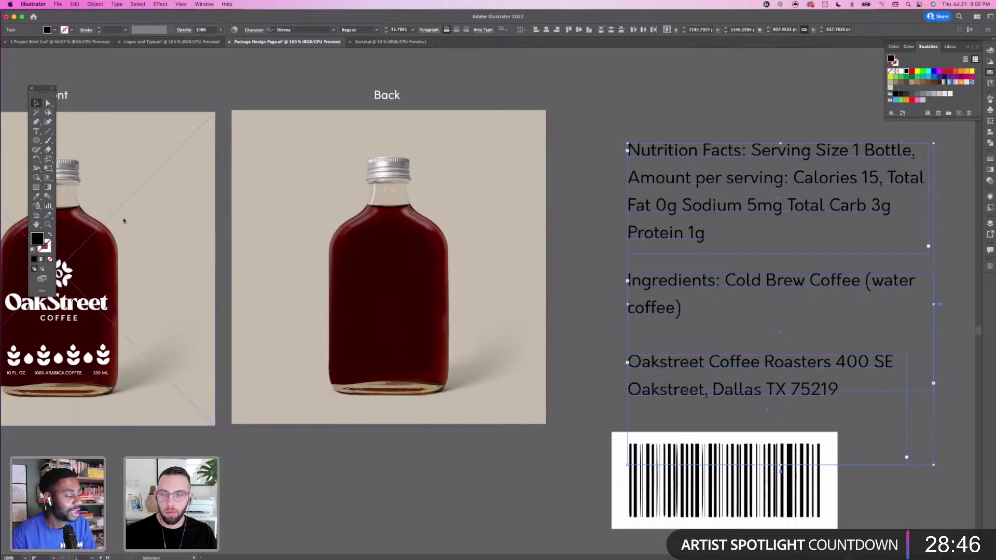
{"action": "left_click", "coordinate": [36, 196]}
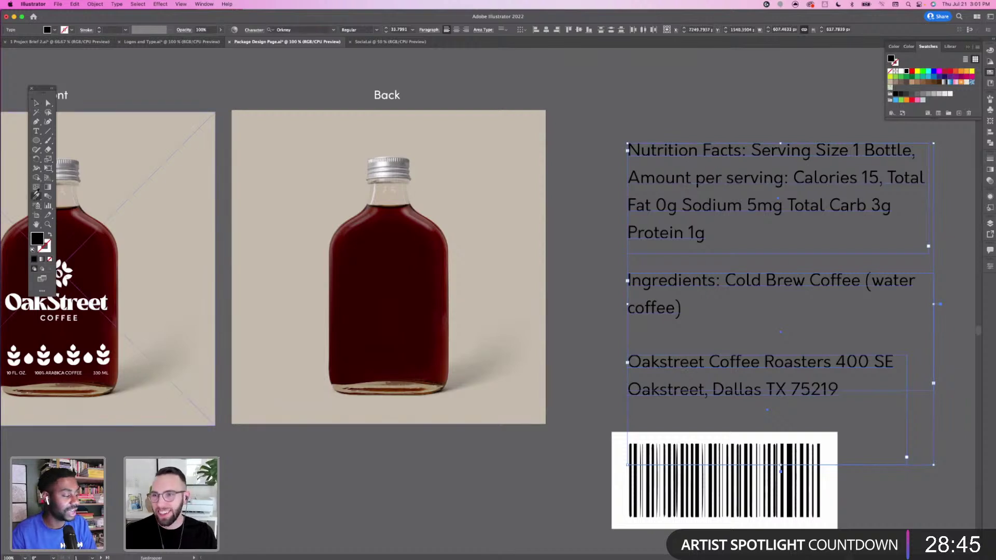
{"action": "left_click", "coordinate": [71, 372]}
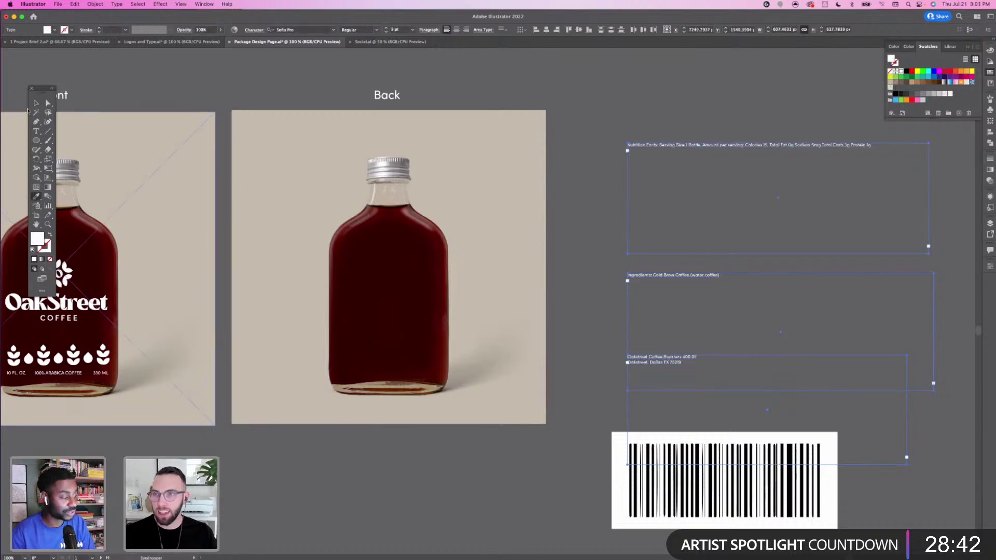
{"action": "left_click", "coordinate": [35, 103]}
{"action": "left_click", "coordinate": [547, 148]}
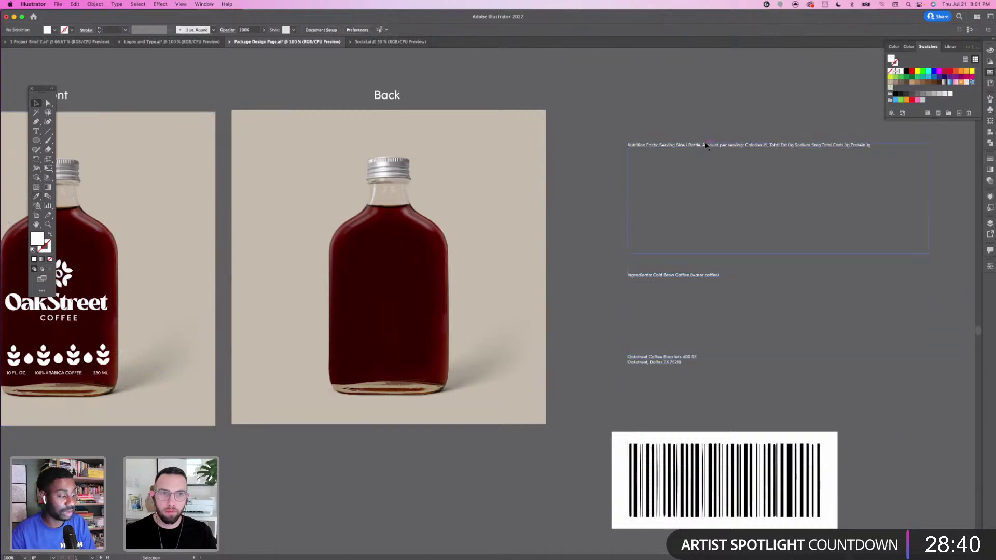
Narrow the Nutrition Facts text frame so it wraps onto three lines, and move it onto the upper part of the Back bottle
{"action": "left_click", "coordinate": [869, 150]}
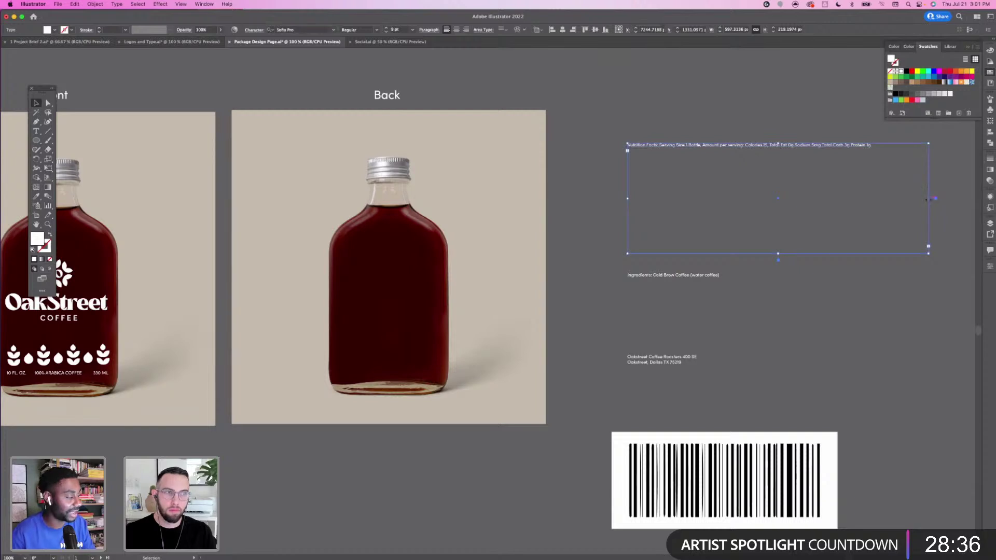
{"action": "left_click_drag", "start_coordinate": [928, 198], "coordinate": [740, 193]}
{"action": "left_click", "coordinate": [801, 190]}
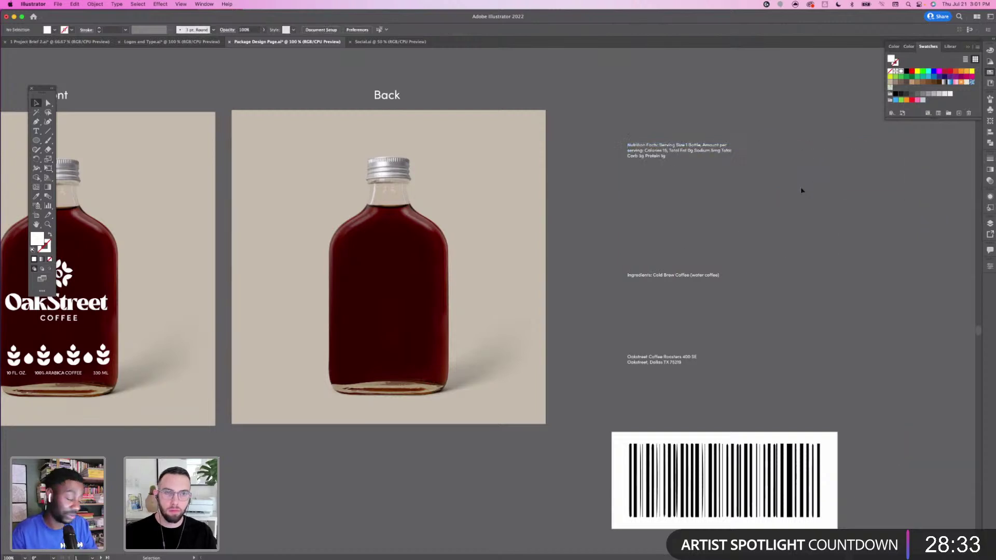
{"action": "left_click", "coordinate": [664, 156]}
{"action": "left_click_drag", "start_coordinate": [683, 252], "coordinate": [366, 266]}
{"action": "left_click", "coordinate": [643, 178]}
{"action": "left_click", "coordinate": [478, 281]}
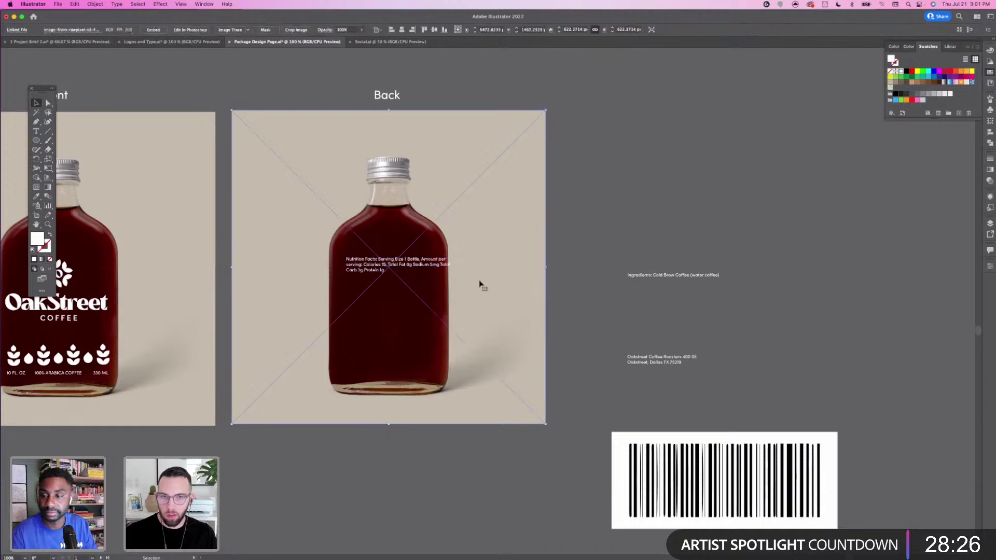
{"action": "key", "text": "super+shift+a"}
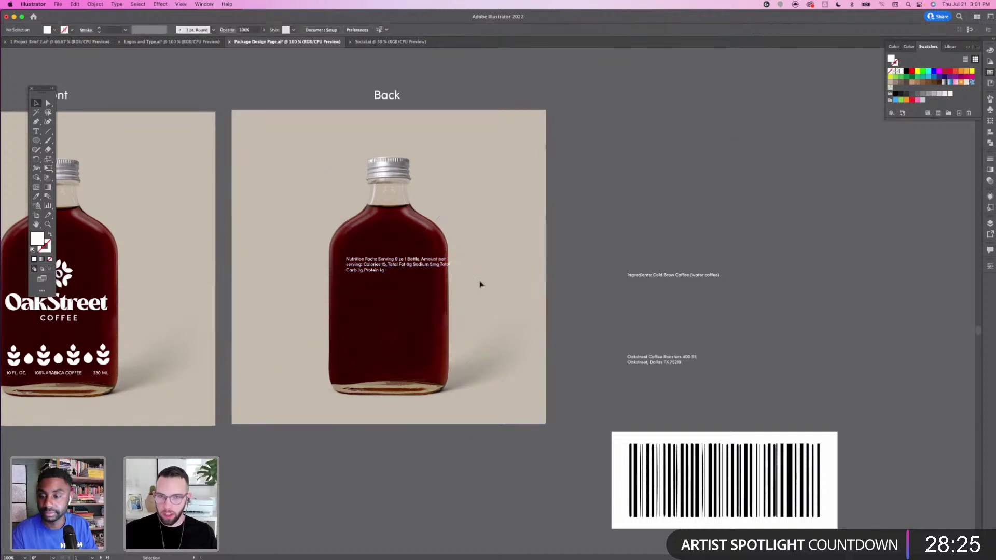
Narrow the Nutrition Facts frame further so all its lines fit inside the Back bottle's outline
{"action": "left_click", "coordinate": [445, 264]}
{"action": "left_click_drag", "start_coordinate": [460, 270], "coordinate": [438, 272]}
{"action": "left_click", "coordinate": [619, 221]}
Move the Ingredients text below the nutrition facts, left-aligned with them, and shrink its frame to a single line within the bottle
{"action": "left_click_drag", "start_coordinate": [295, 288], "coordinate": [380, 271]}
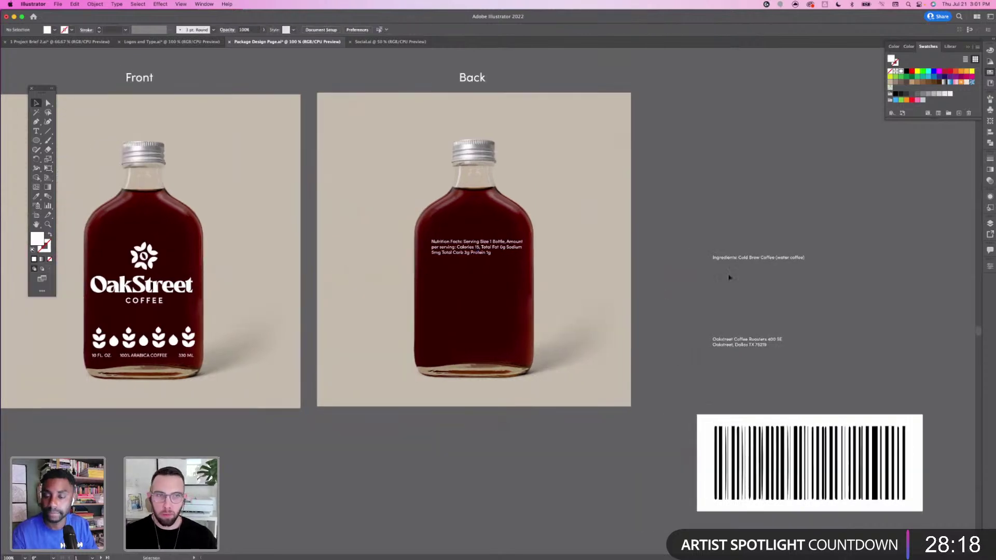
{"action": "left_click_drag", "start_coordinate": [739, 263], "coordinate": [458, 270]}
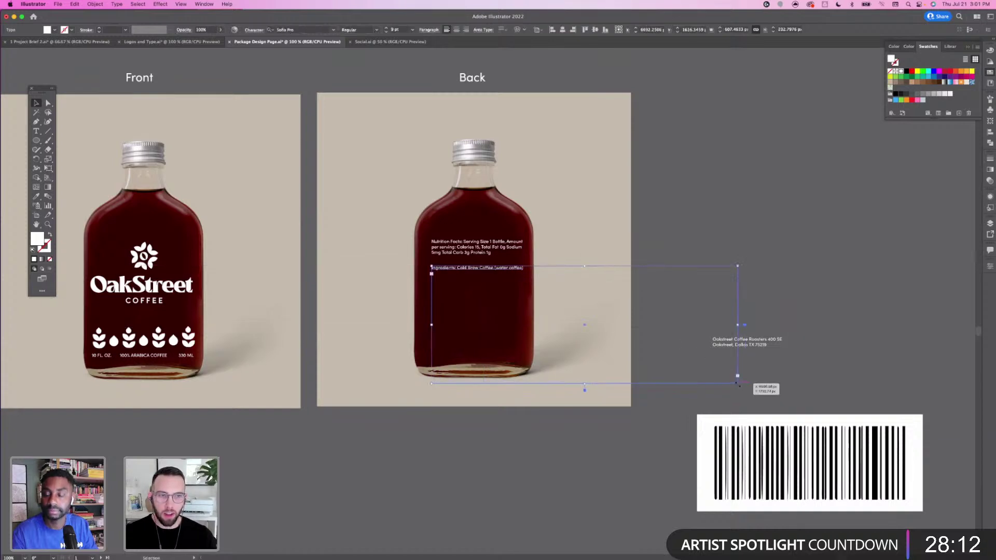
{"action": "left_click_drag", "start_coordinate": [737, 383], "coordinate": [528, 277]}
{"action": "scroll", "coordinate": [113, 315], "scroll_direction": "left", "scroll_amount": 2}
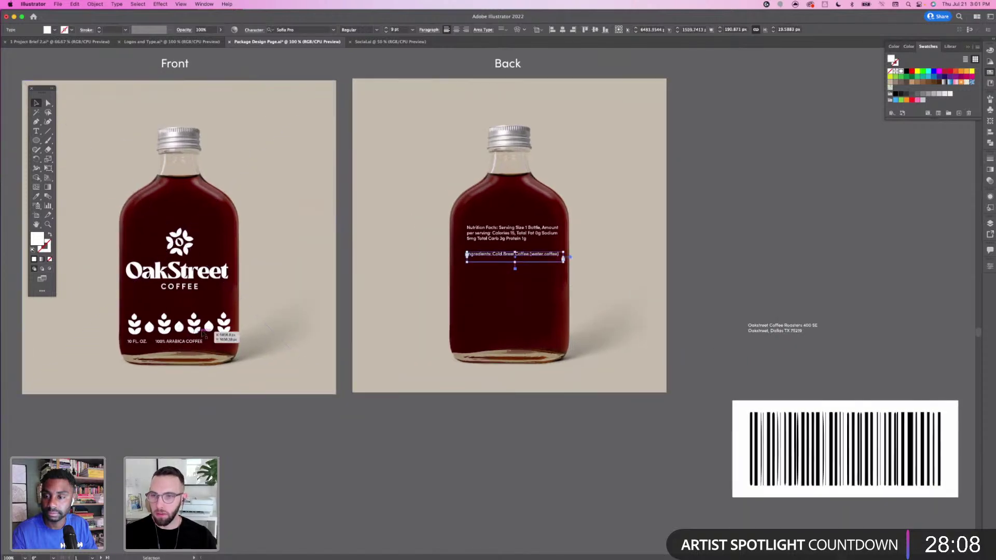
{"action": "scroll", "coordinate": [697, 290], "scroll_direction": "right", "scroll_amount": 3}
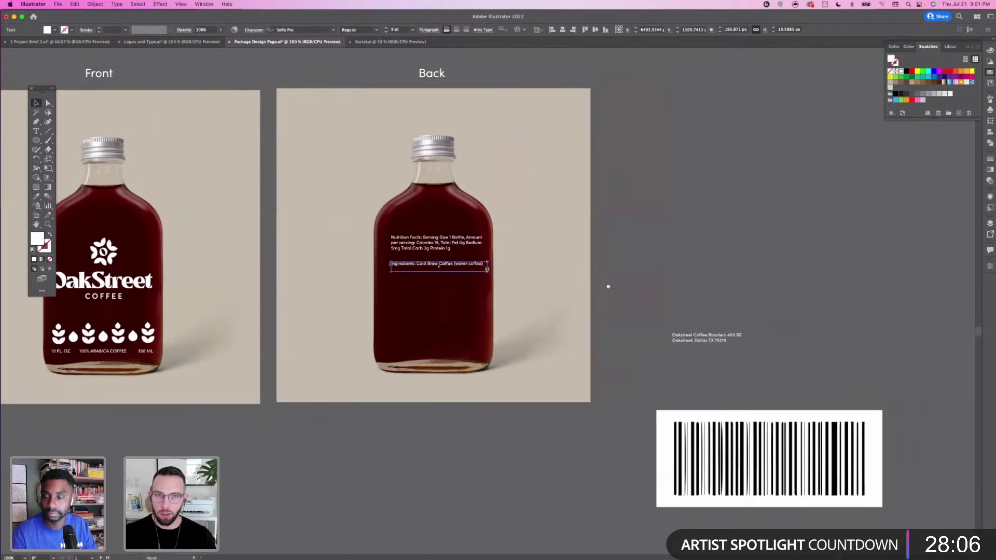
Place the company address text below the Ingredients line, left-aligned with it, and shrink its frame to fit within the bottle
{"action": "left_click", "coordinate": [721, 336]}
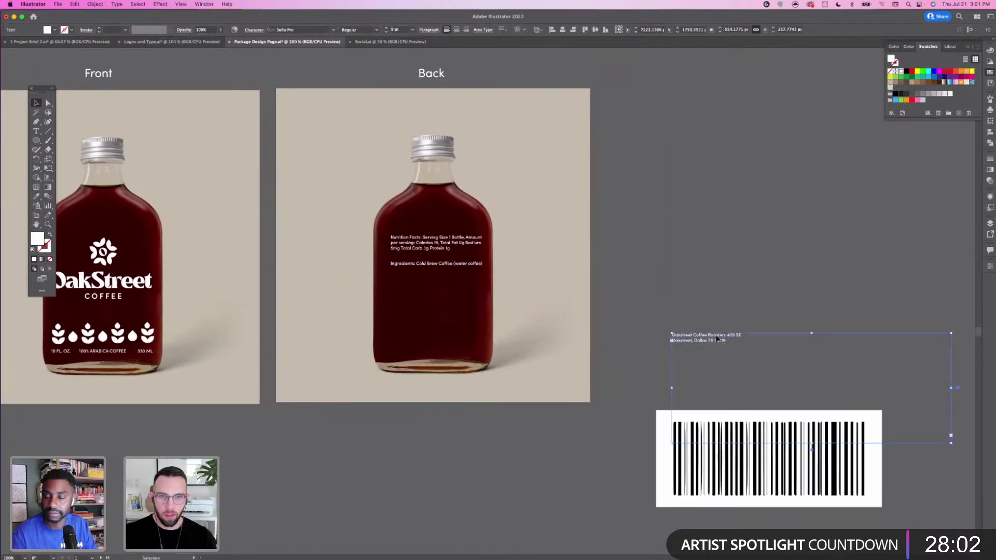
{"action": "left_click_drag", "start_coordinate": [717, 340], "coordinate": [438, 286]}
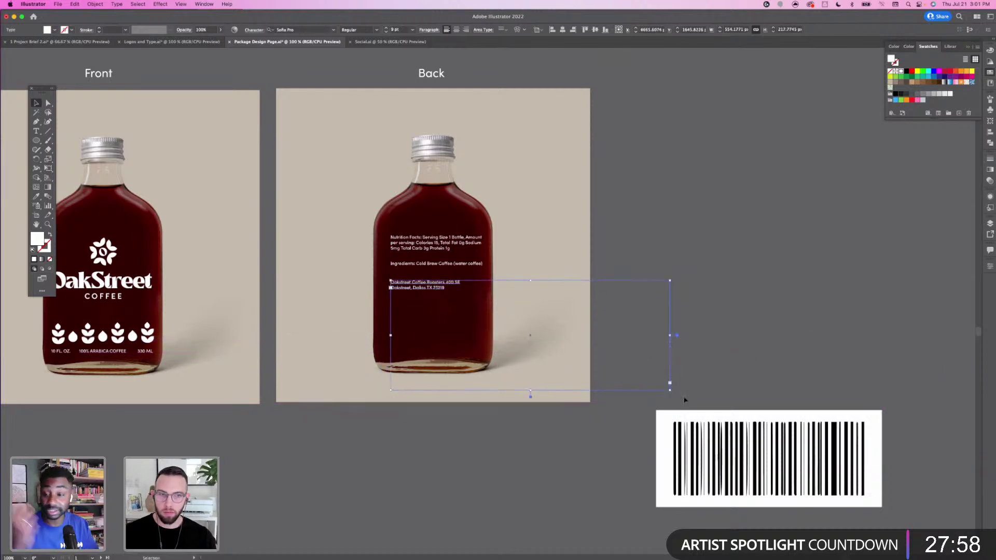
{"action": "left_click_drag", "start_coordinate": [669, 390], "coordinate": [455, 311]}
Make the words "Nutrition Facts:" bold in the text on the Back bottle
{"action": "key", "text": "super+="}
{"action": "key", "text": "super+="}
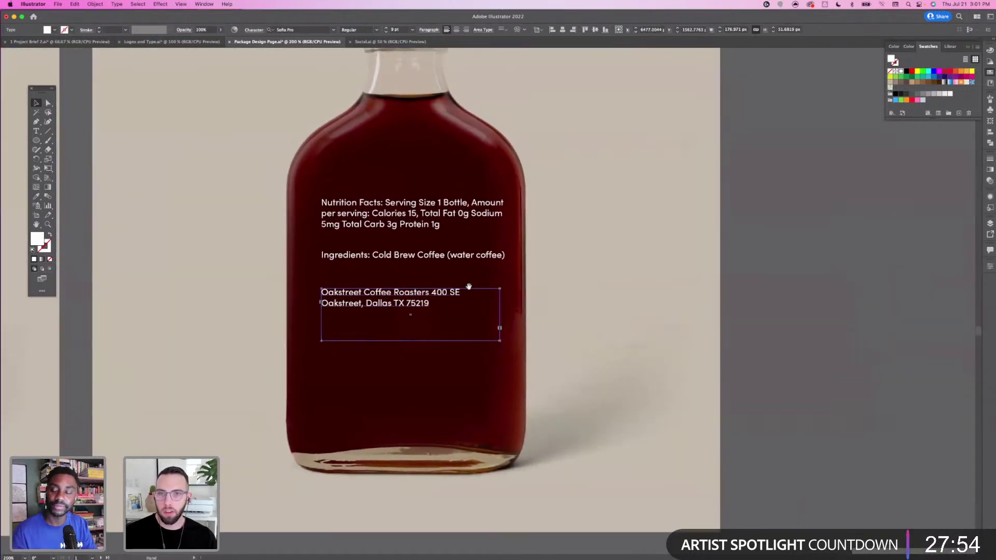
{"action": "left_click", "coordinate": [380, 212]}
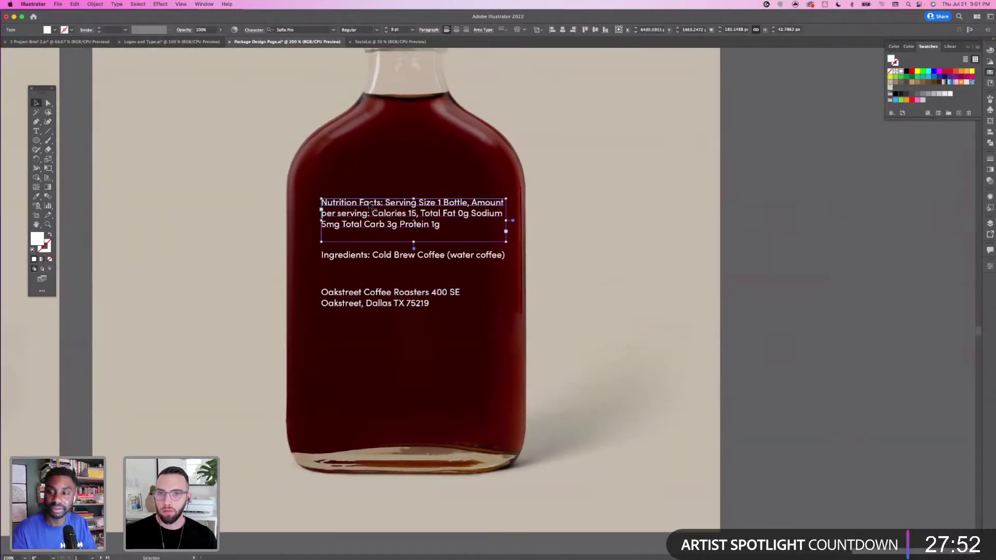
{"action": "double_click", "coordinate": [369, 206]}
{"action": "left_click_drag", "start_coordinate": [382, 203], "coordinate": [321, 203]}
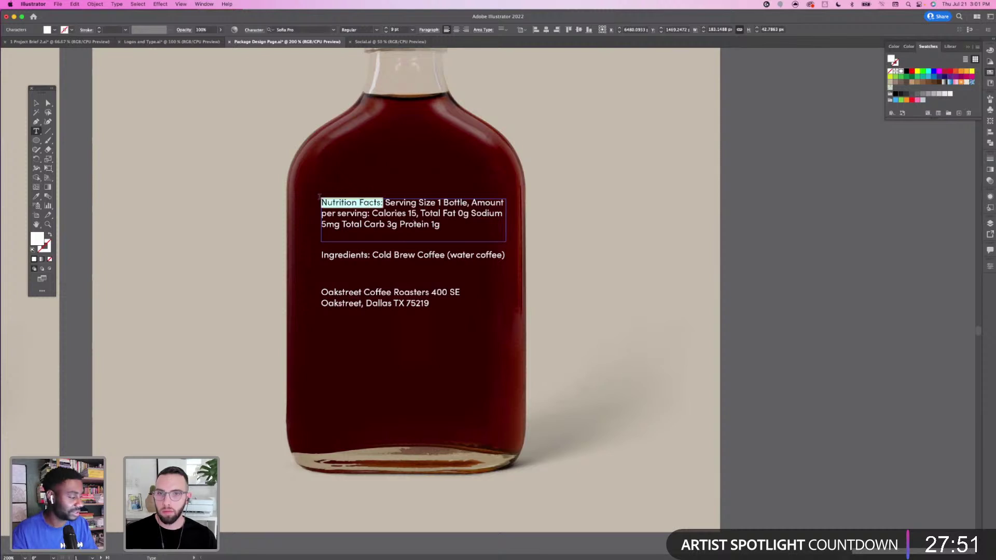
{"action": "left_click", "coordinate": [375, 31]}
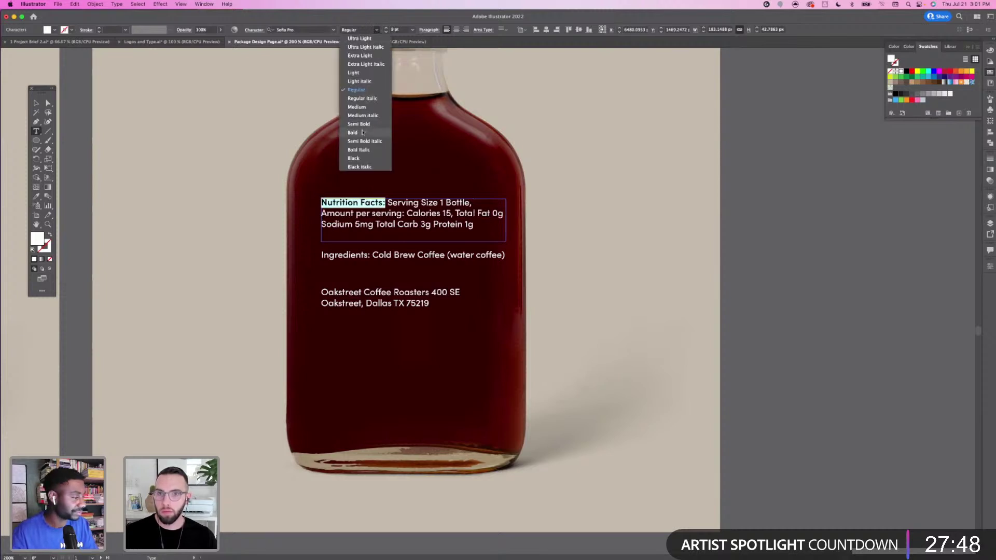
{"action": "left_click", "coordinate": [362, 133]}
{"action": "left_click", "coordinate": [375, 203]}
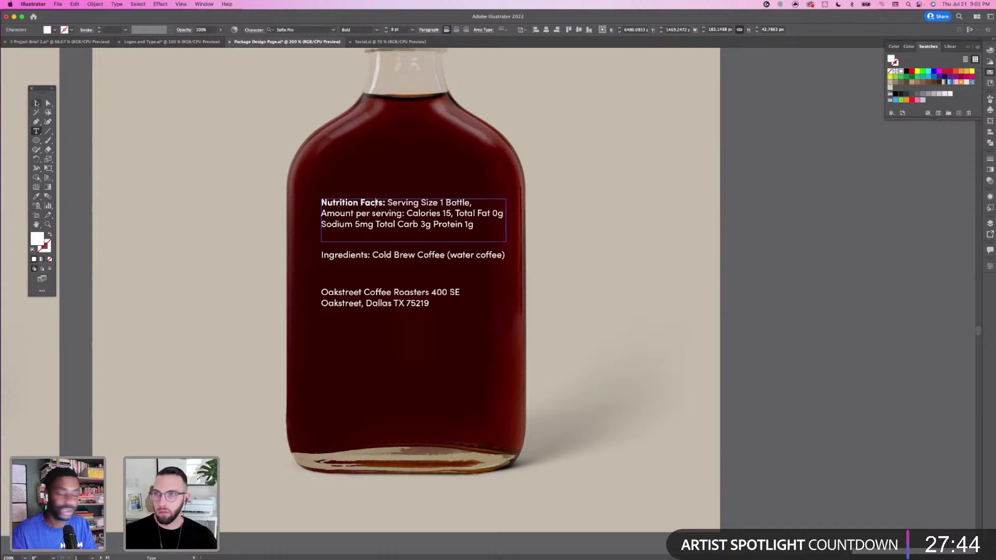
{"action": "left_click", "coordinate": [37, 103]}
{"action": "left_click", "coordinate": [549, 276]}
Move the barcode over to the Back bottle's lower edge and expand its image trace into editable shapes
{"action": "left_click_drag", "start_coordinate": [558, 227], "coordinate": [452, 105]}
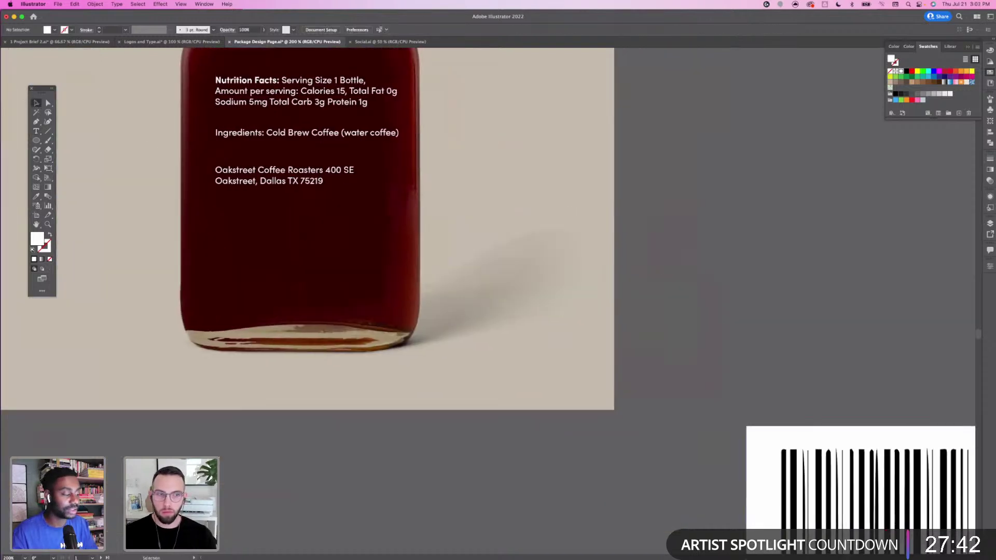
{"action": "mouse_move", "coordinate": [769, 526]}
{"action": "left_mouse_down"}
{"action": "mouse_move", "coordinate": [728, 378]}
{"action": "mouse_move", "coordinate": [667, 363]}
{"action": "mouse_move", "coordinate": [655, 381]}
{"action": "left_mouse_up"}
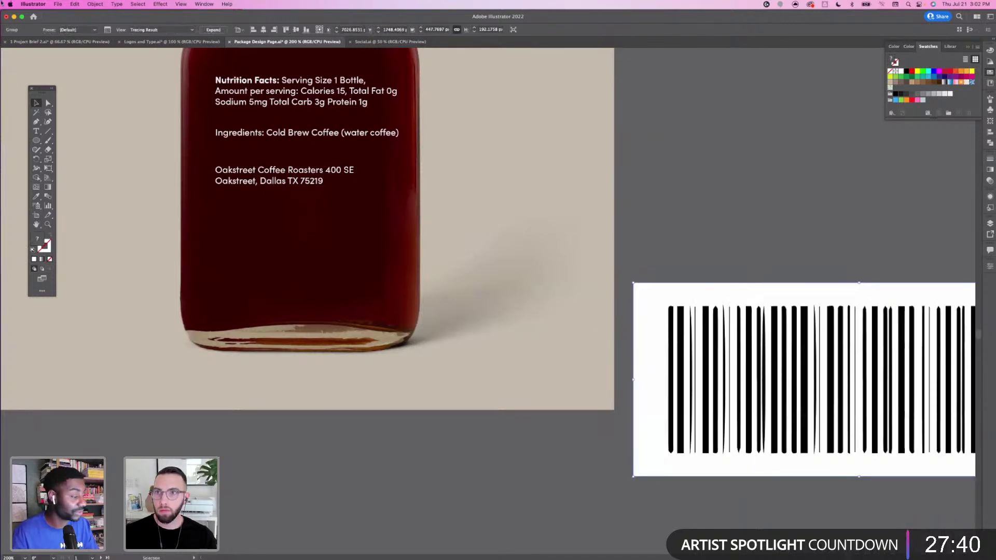
{"action": "mouse_move", "coordinate": [80, 18]}
{"action": "left_mouse_down"}
{"action": "mouse_move", "coordinate": [96, 18]}
{"action": "mouse_move", "coordinate": [87, 18]}
{"action": "left_mouse_up"}
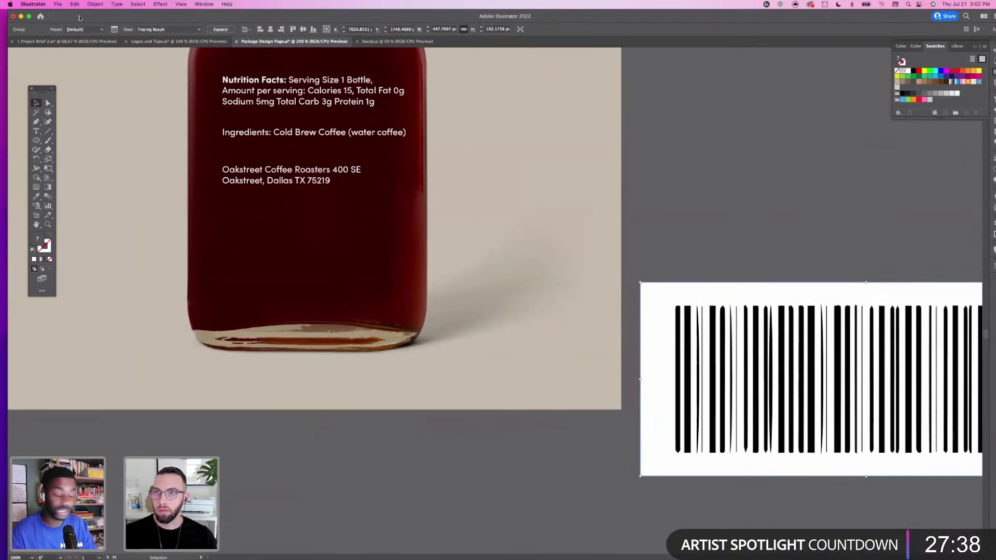
{"action": "left_click", "coordinate": [28, 16]}
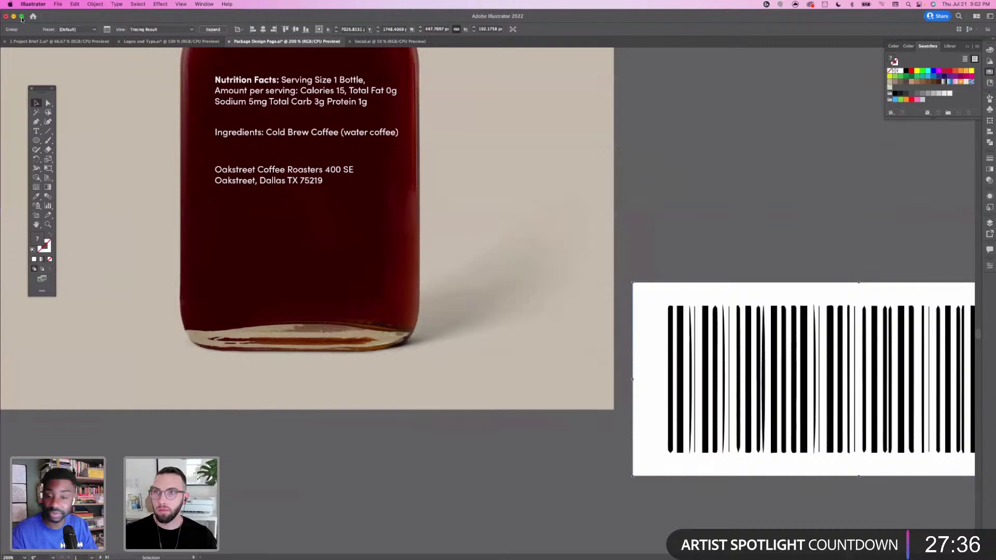
{"action": "left_click", "coordinate": [21, 17]}
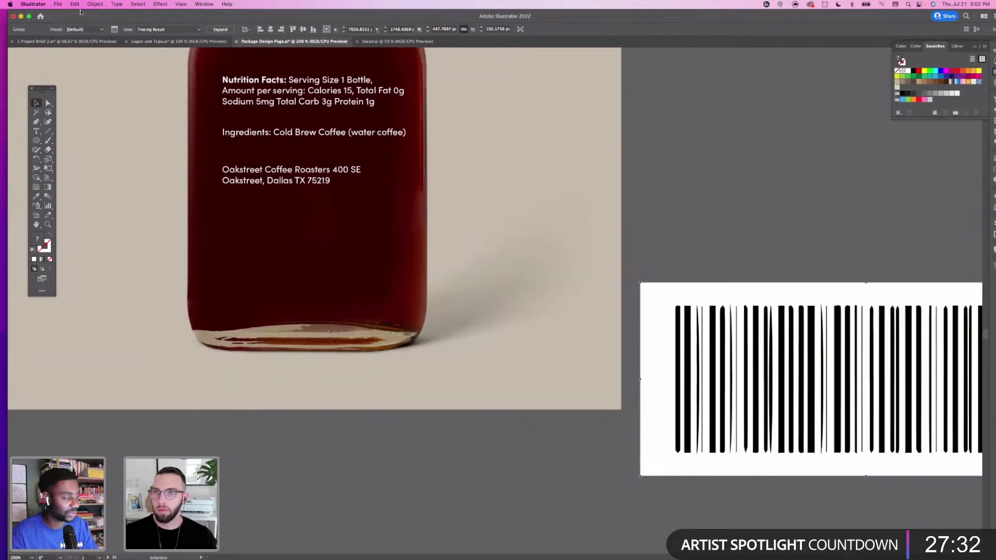
{"action": "left_click", "coordinate": [602, 95]}
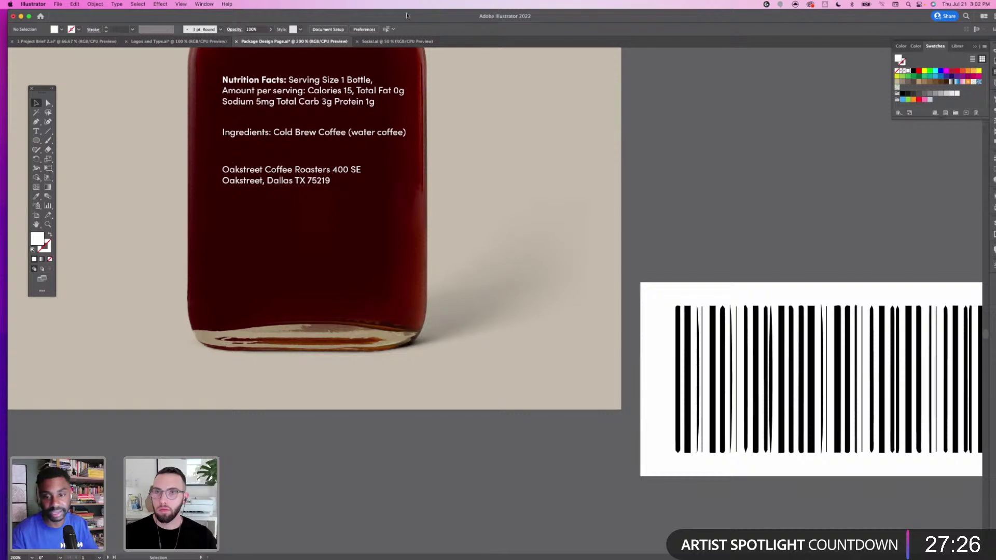
{"action": "double_click", "coordinate": [58, 21]}
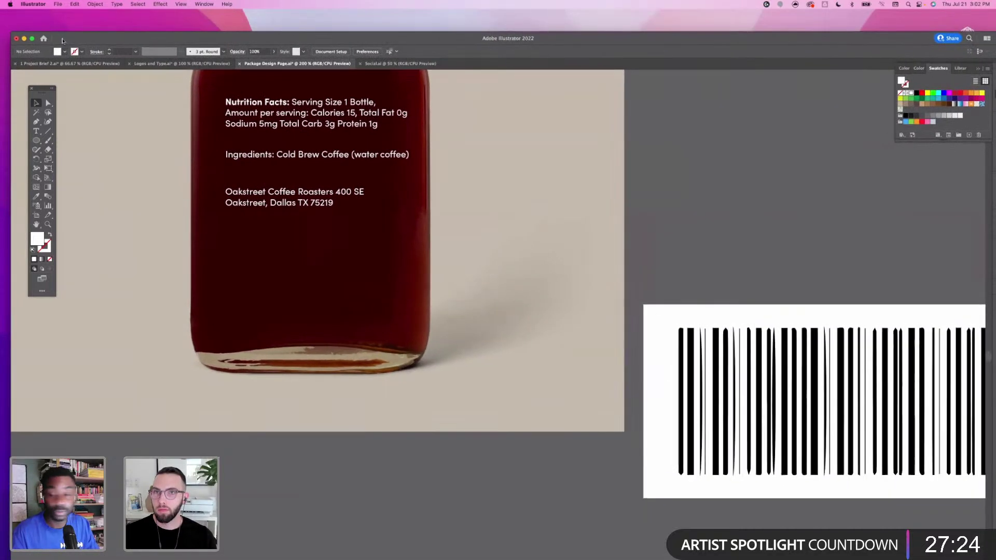
{"action": "mouse_move", "coordinate": [808, 378]}
{"action": "left_mouse_down"}
{"action": "mouse_move", "coordinate": [489, 329]}
{"action": "mouse_move", "coordinate": [500, 340]}
{"action": "left_mouse_up"}
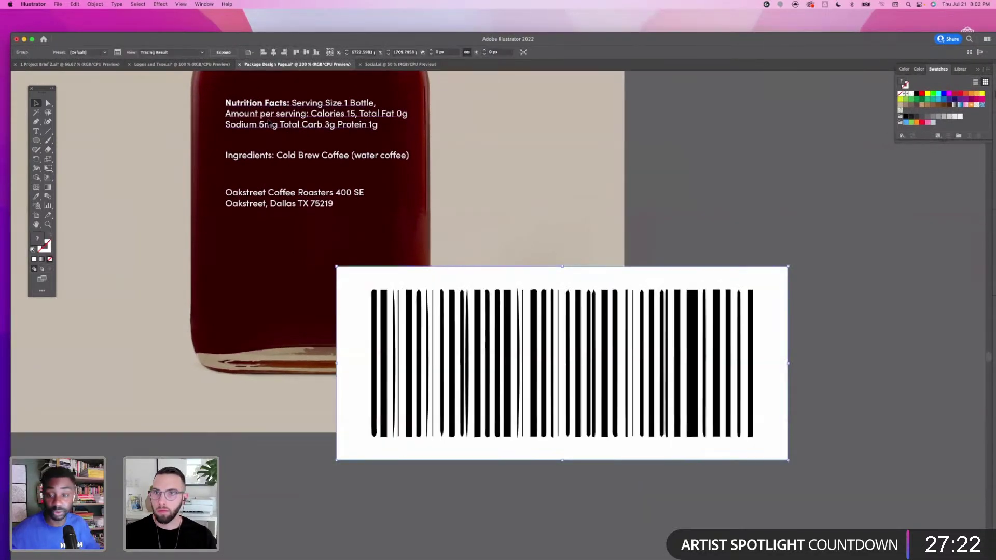
{"action": "left_click", "coordinate": [228, 52]}
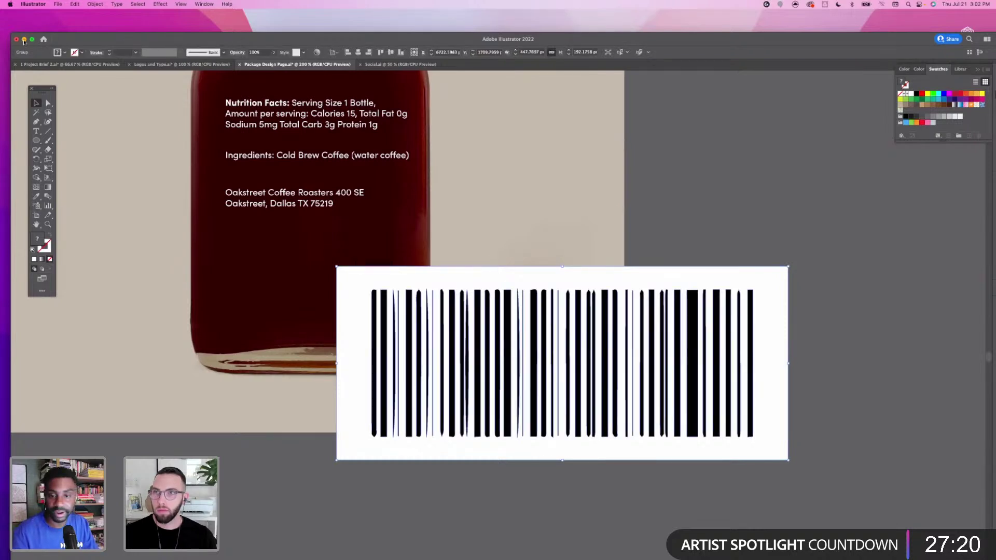
{"action": "left_click", "coordinate": [32, 40]}
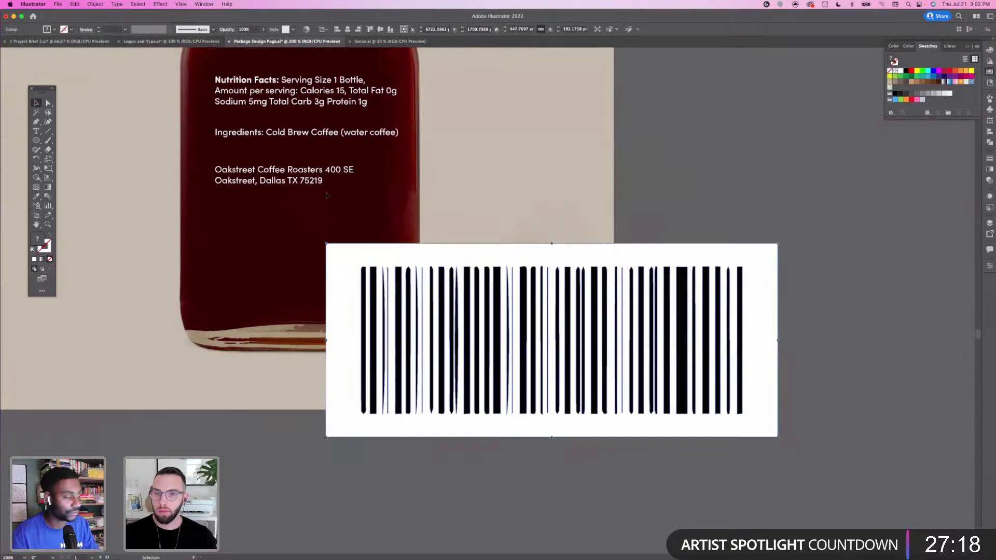
Delete the white background shape from inside the barcode group, keeping only the bars
{"action": "double_click", "coordinate": [414, 260]}
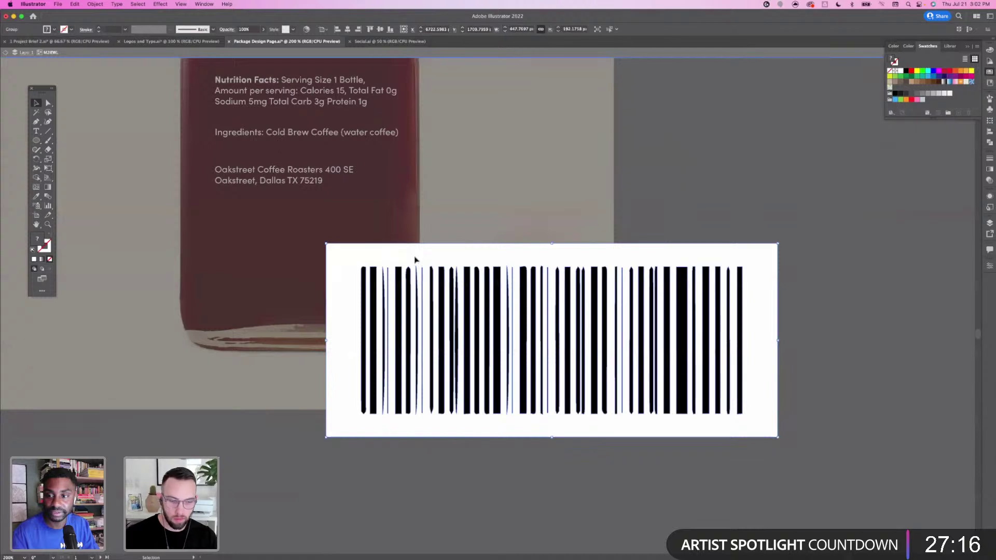
{"action": "left_click", "coordinate": [414, 260]}
{"action": "key", "text": "Delete"}
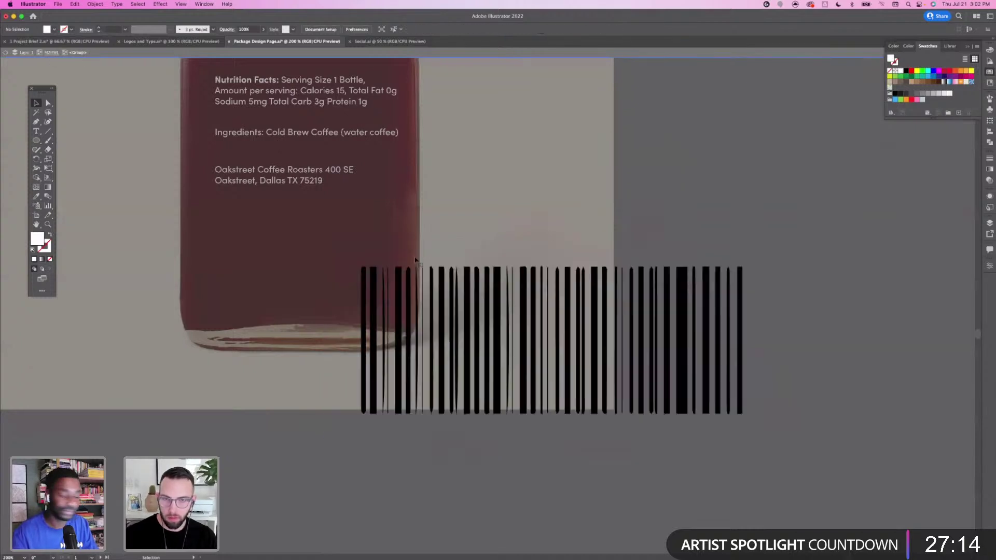
{"action": "key", "text": "Escape"}
Shrink the barcode to about 88 px wide beneath the address on the Back bottle, and color it white by sampling the address text
{"action": "left_click_drag", "start_coordinate": [542, 340], "coordinate": [674, 341]}
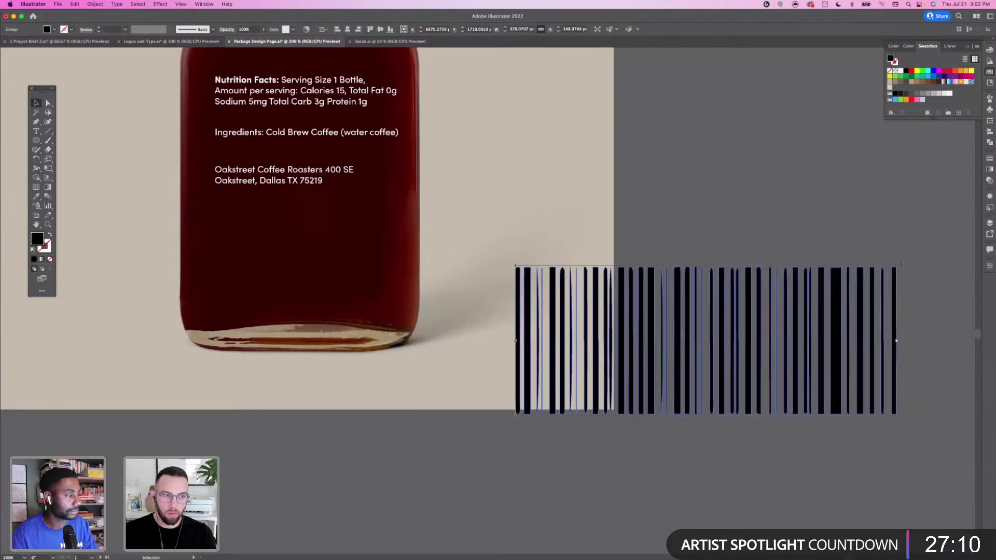
{"action": "left_click_drag", "start_coordinate": [897, 266], "coordinate": [367, 304]}
{"action": "left_click", "coordinate": [36, 196]}
{"action": "left_click", "coordinate": [379, 248]}
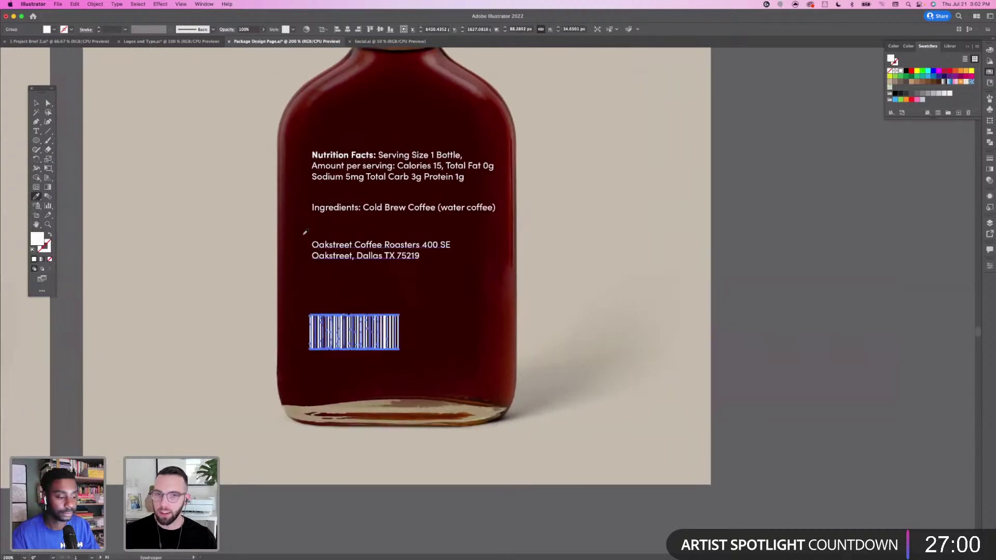
{"action": "left_click", "coordinate": [35, 103]}
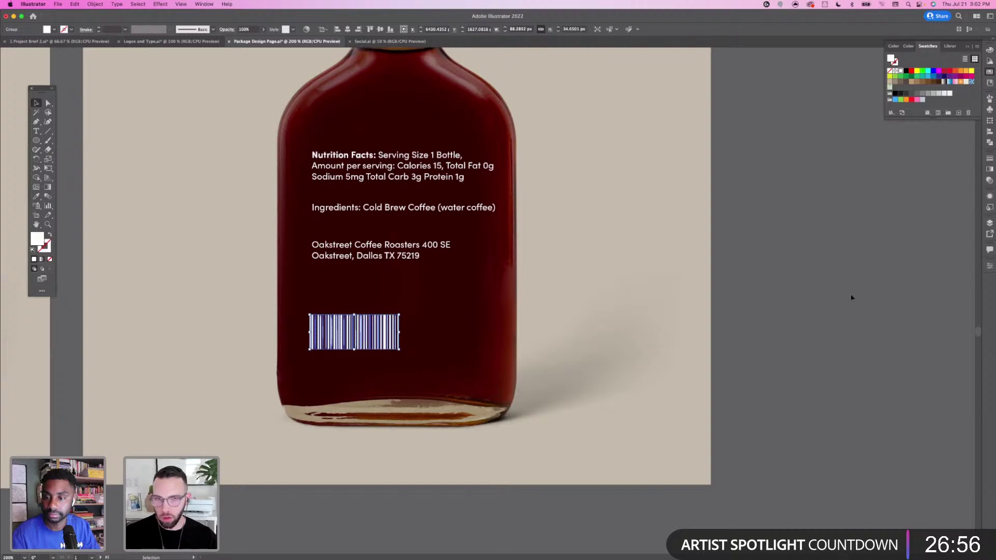
{"action": "left_click", "coordinate": [809, 310]}
Enlarge the barcode on the Back bottle proportionally to about 98 px wide
{"action": "left_click_drag", "start_coordinate": [764, 276], "coordinate": [719, 300]}
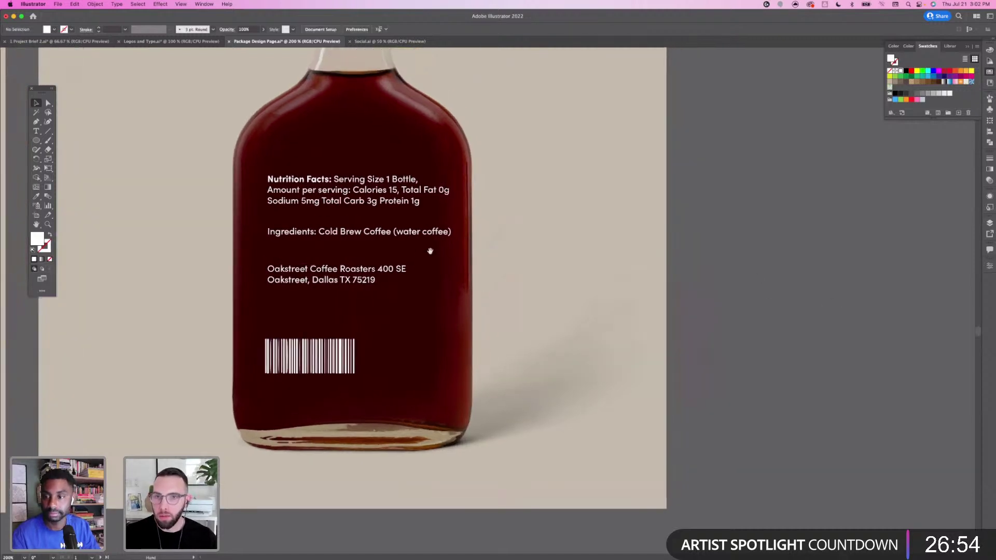
{"action": "left_click", "coordinate": [283, 351]}
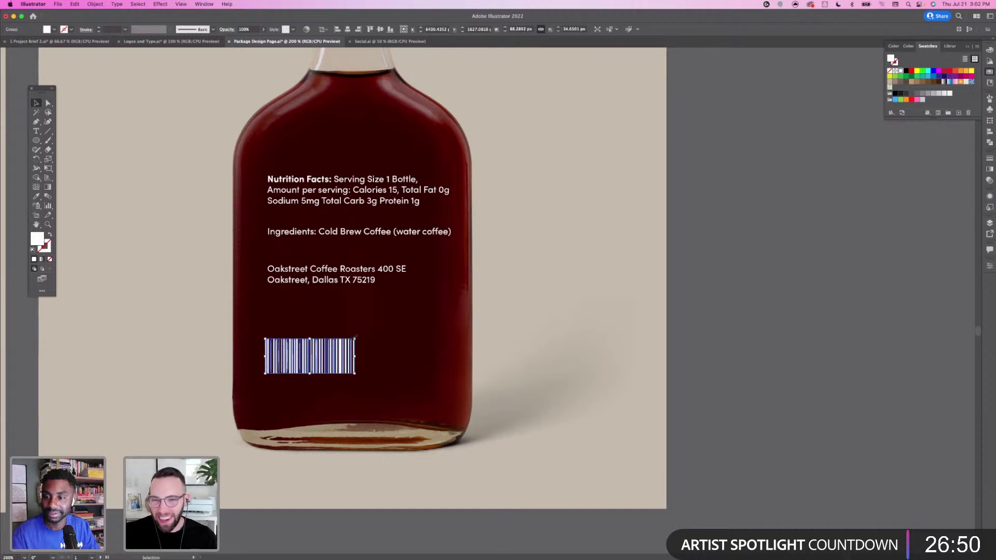
{"action": "left_click_drag", "start_coordinate": [355, 338], "coordinate": [365, 332]}
{"action": "left_click", "coordinate": [612, 328]}
Shorten the company address frame to about 37 px high and nudge it down 31 px to sit close above the barcode
{"action": "left_click_drag", "start_coordinate": [716, 262], "coordinate": [742, 294]}
{"action": "left_click", "coordinate": [329, 306]}
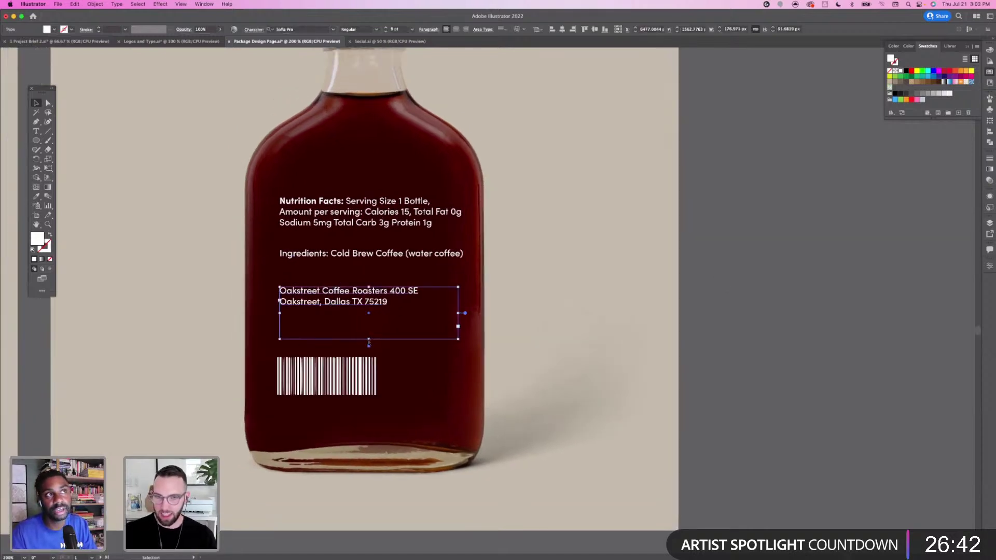
{"action": "left_click_drag", "start_coordinate": [368, 340], "coordinate": [369, 325]}
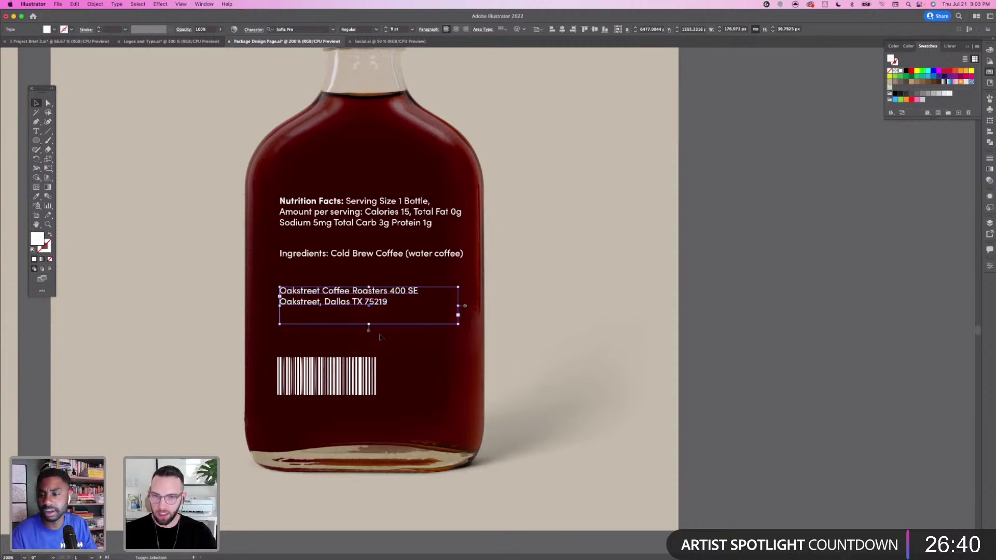
{"action": "key", "text": "shift+Down"}
{"action": "key", "text": "shift+Down"}
{"action": "key", "text": "shift+Down"}
{"action": "key", "text": "Down"}
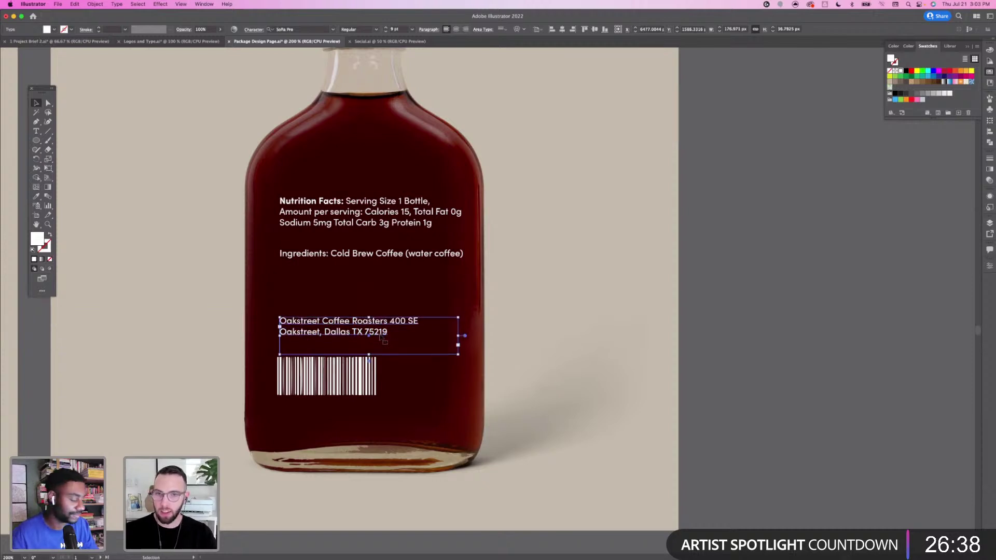
Try the barcode shifted horizontally toward the middle of the bottle, beneath the address text
{"action": "left_click", "coordinate": [337, 375]}
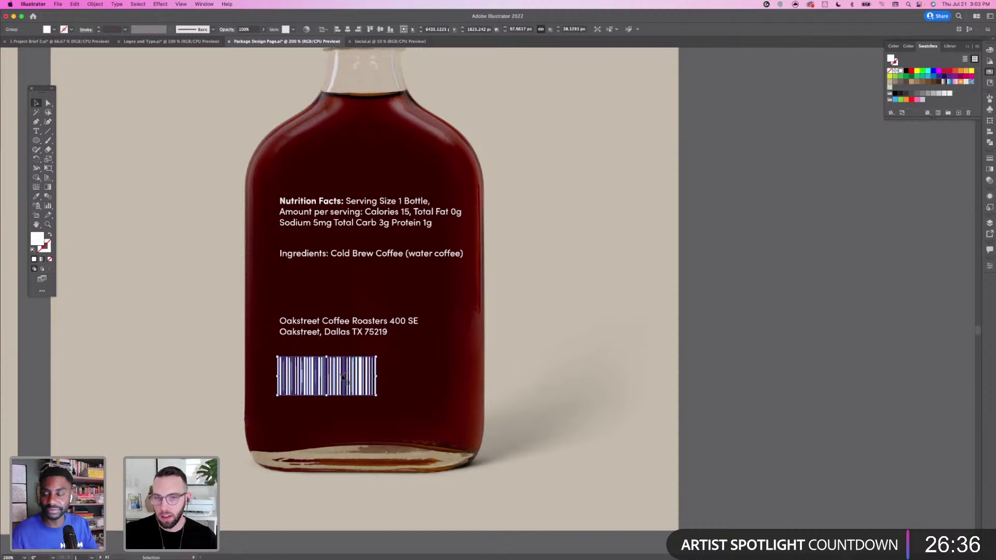
{"action": "left_click_drag", "start_coordinate": [344, 378], "coordinate": [369, 371]}
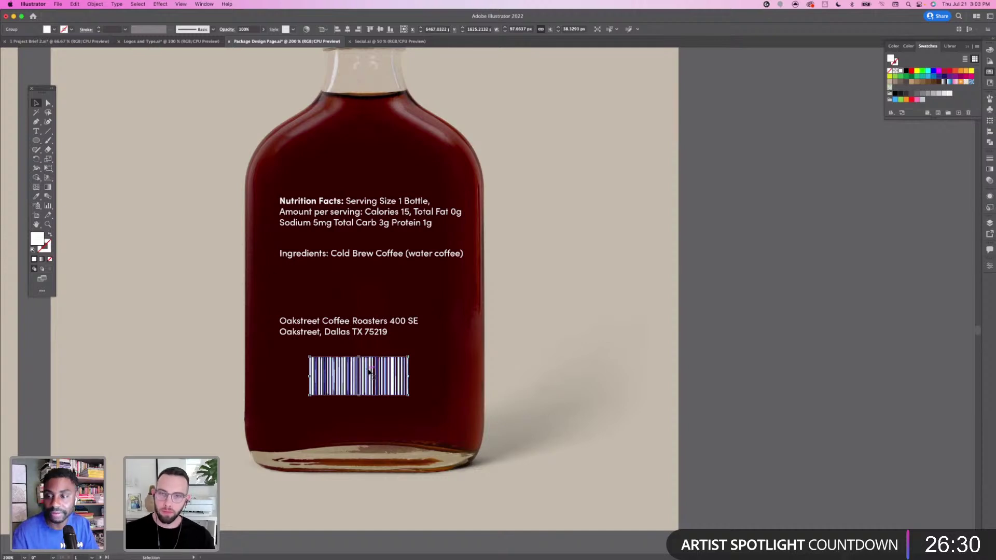
Narrow the Ingredients frame so the text wraps onto two lines, and nudge it down toward the address
{"action": "left_click", "coordinate": [390, 259]}
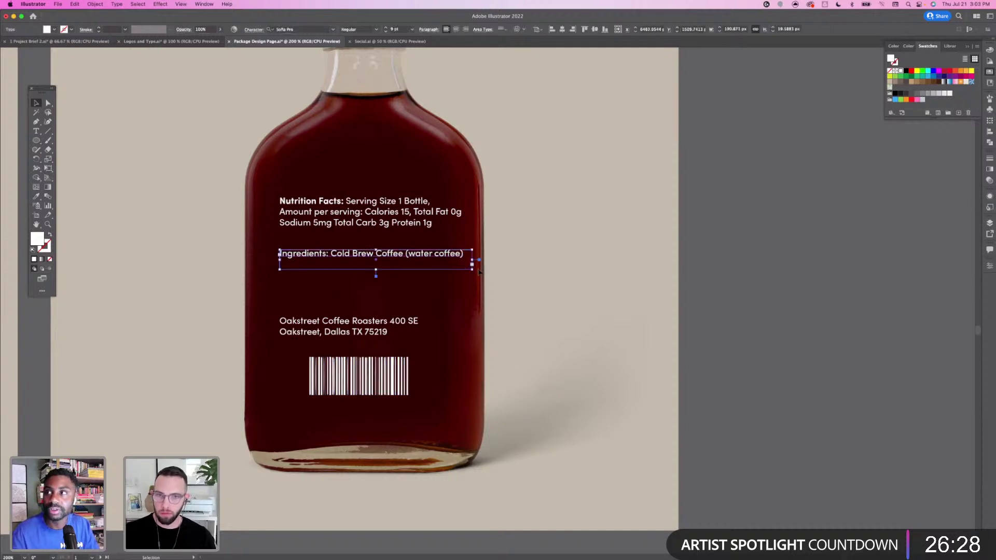
{"action": "left_click_drag", "start_coordinate": [475, 269], "coordinate": [407, 277]}
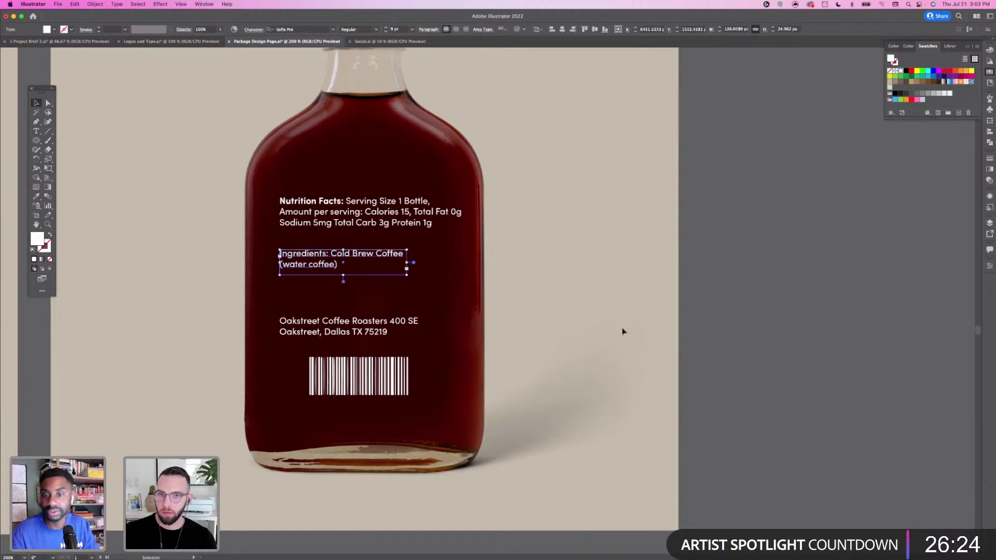
{"action": "left_click", "coordinate": [622, 330]}
{"action": "left_click", "coordinate": [325, 269]}
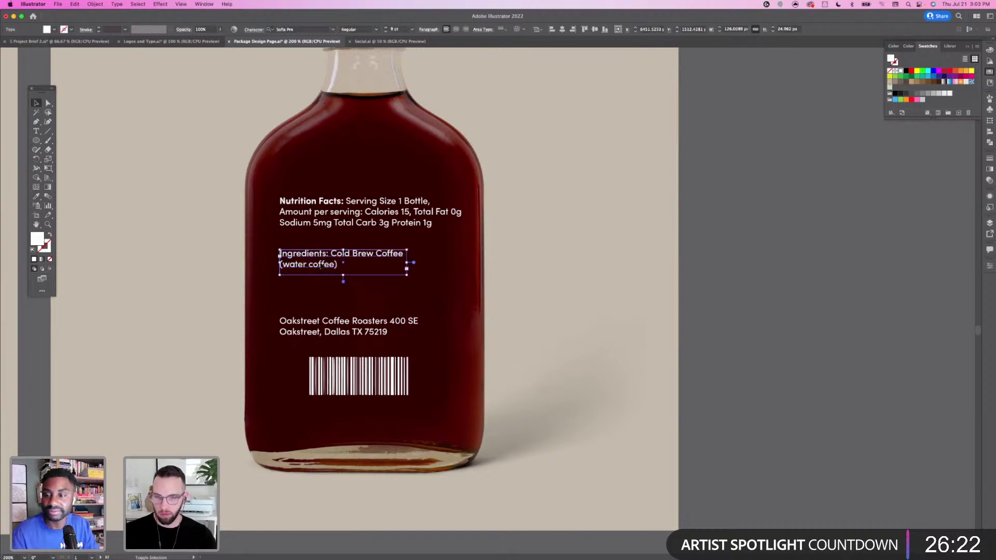
{"action": "key", "text": "shift+Down"}
{"action": "key", "text": "Down"}
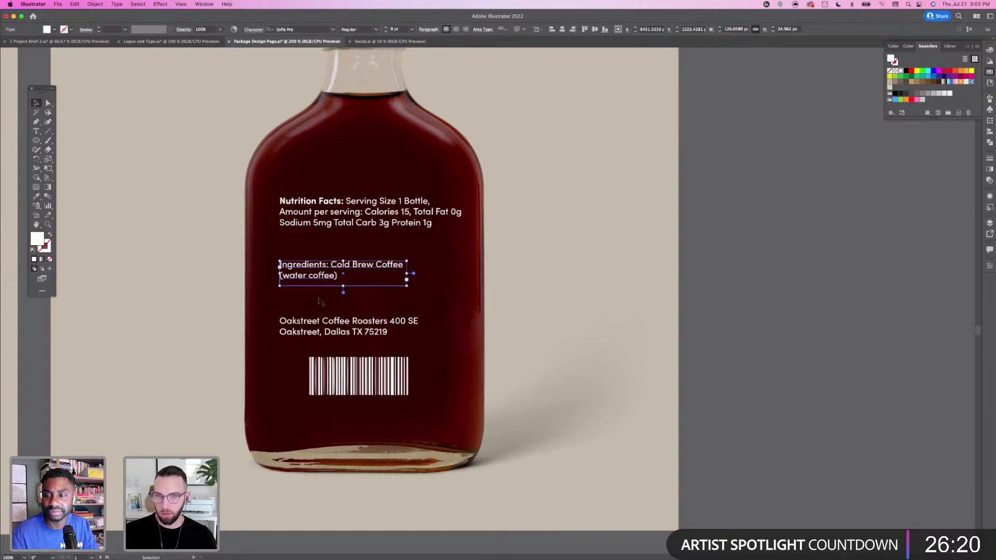
Align the barcode with the left edge of the text blocks, and raise the address text slightly for more space above the barcode
{"action": "left_click_drag", "start_coordinate": [361, 391], "coordinate": [337, 380]}
{"action": "left_click", "coordinate": [714, 378]}
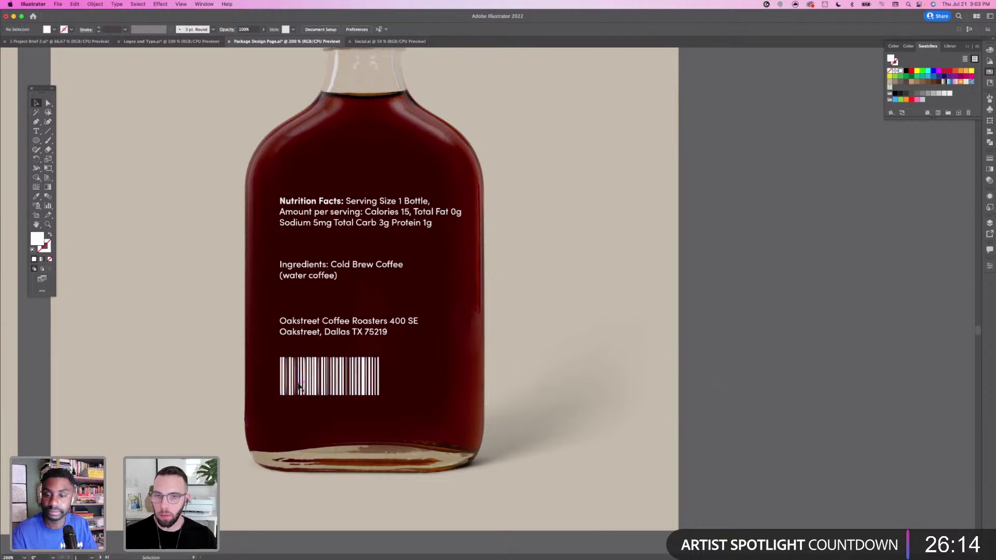
{"action": "left_click_drag", "start_coordinate": [298, 359], "coordinate": [320, 334]}
{"action": "left_click_drag", "start_coordinate": [337, 301], "coordinate": [338, 296]}
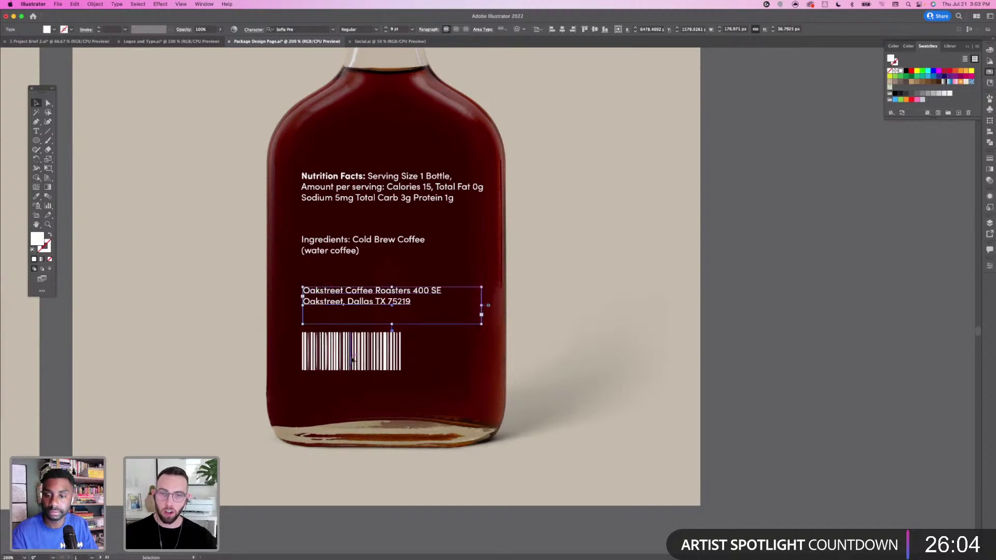
{"action": "left_click", "coordinate": [354, 361]}
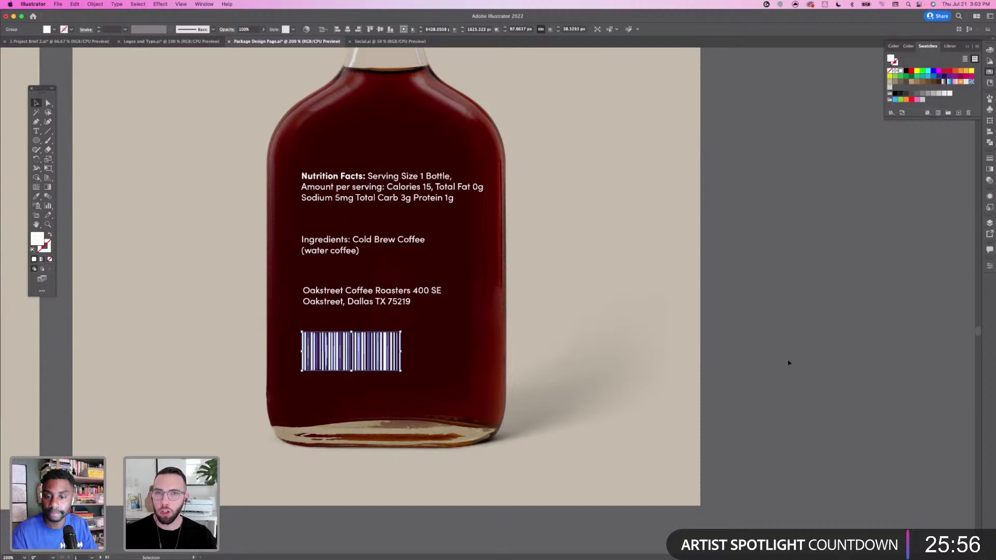
{"action": "left_click", "coordinate": [789, 385]}
{"action": "mouse_move", "coordinate": [791, 387]}
{"action": "left_mouse_down"}
{"action": "mouse_move", "coordinate": [734, 341]}
{"action": "mouse_move", "coordinate": [782, 386]}
{"action": "left_mouse_up"}
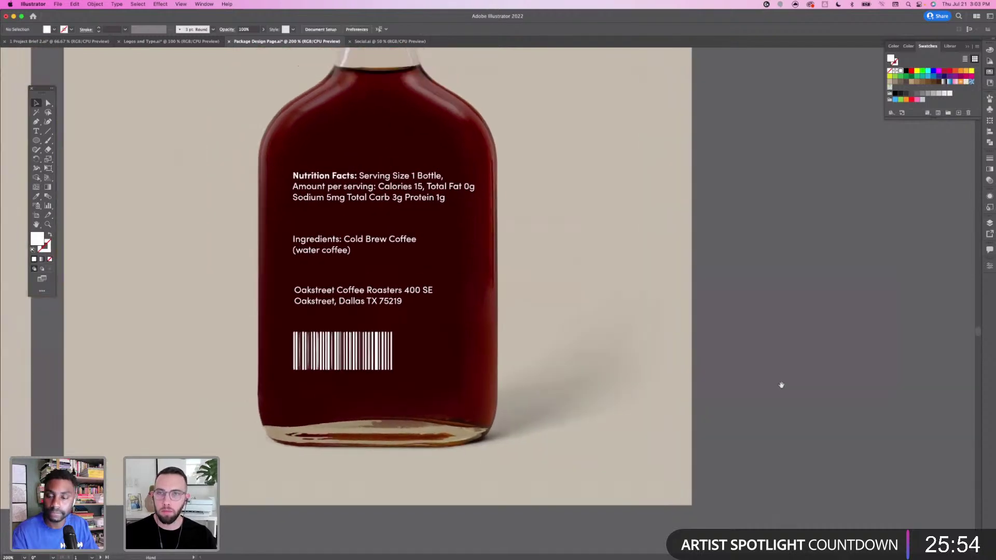
Narrow the Nutrition Facts frame to about 159 px so the text wraps onto four lines, and move the address text down slightly
{"action": "left_click", "coordinate": [399, 187]}
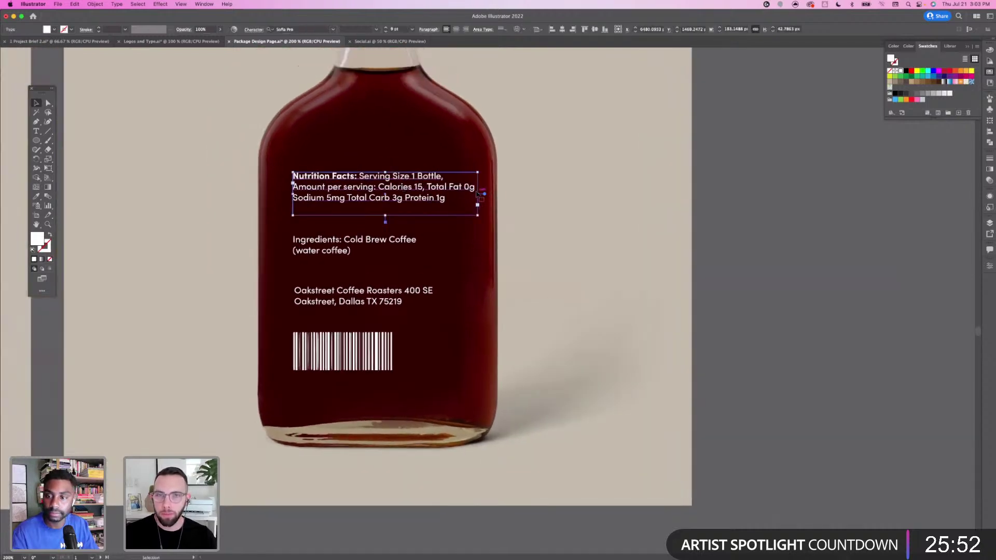
{"action": "left_click_drag", "start_coordinate": [483, 193], "coordinate": [459, 193]}
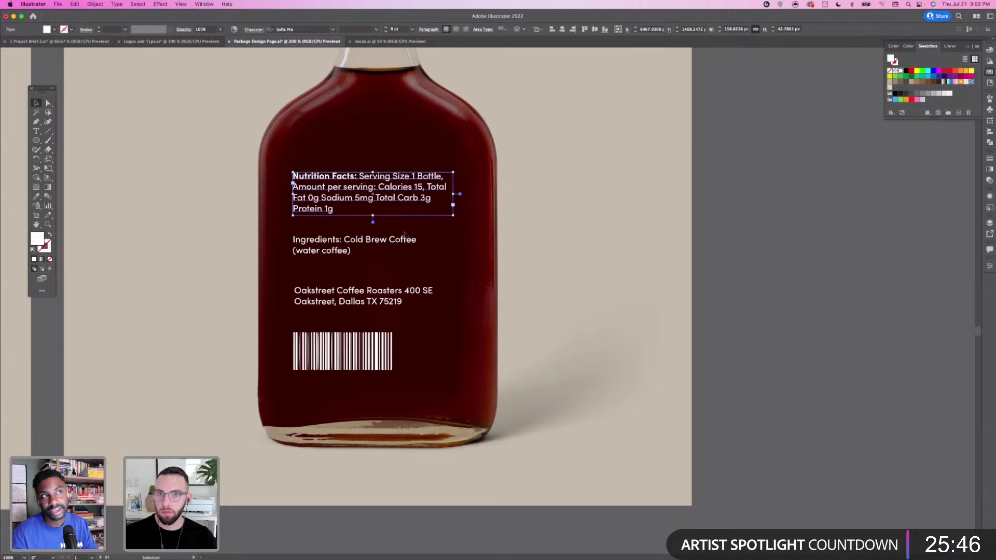
{"action": "left_click", "coordinate": [395, 244]}
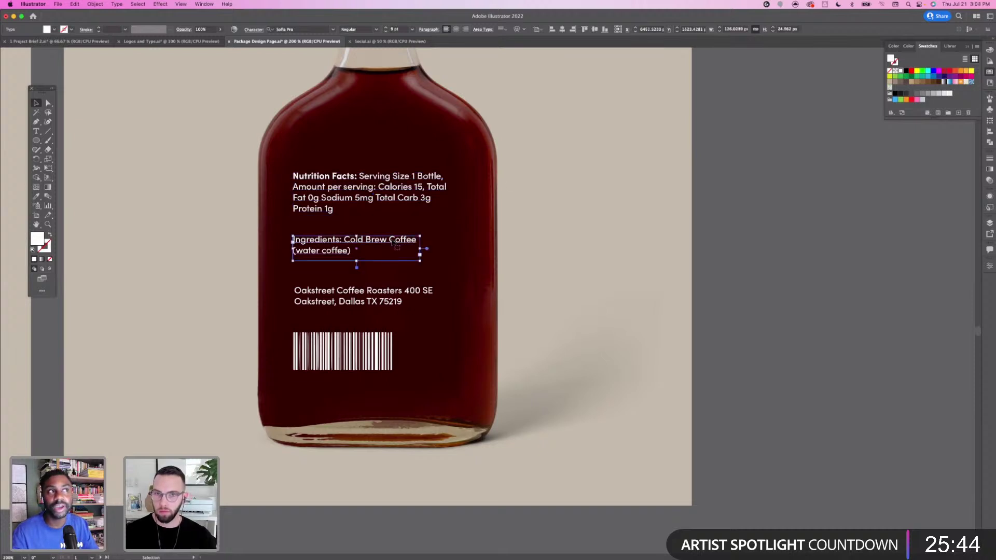
{"action": "left_click", "coordinate": [318, 295]}
{"action": "left_click_drag", "start_coordinate": [315, 294], "coordinate": [351, 306]}
Nudge the Ingredients text down 5 px between the Nutrition Facts and the address
{"action": "left_click", "coordinate": [331, 255]}
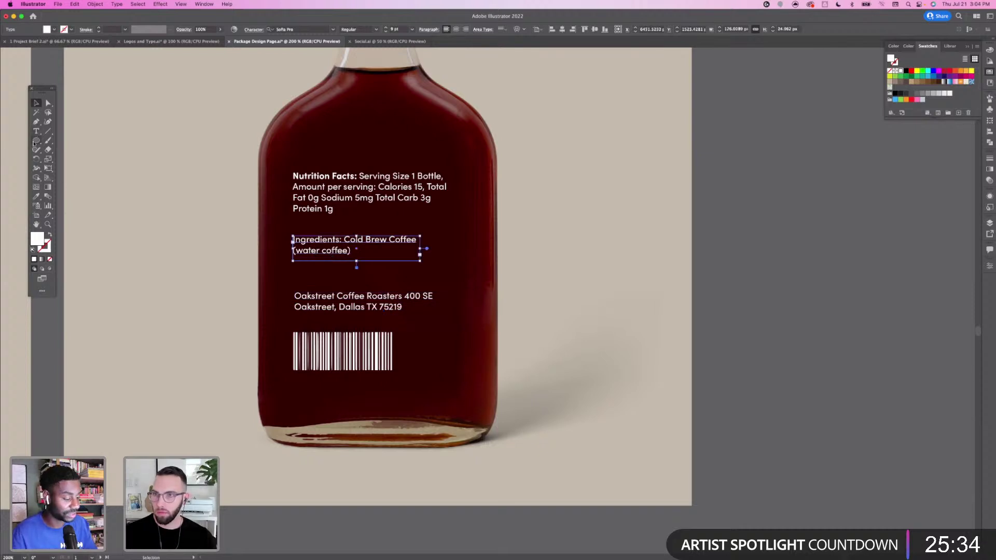
{"action": "key", "text": "Down"}
{"action": "key", "text": "Down"}
{"action": "key", "text": "Down"}
{"action": "key", "text": "Down"}
{"action": "key", "text": "Down"}
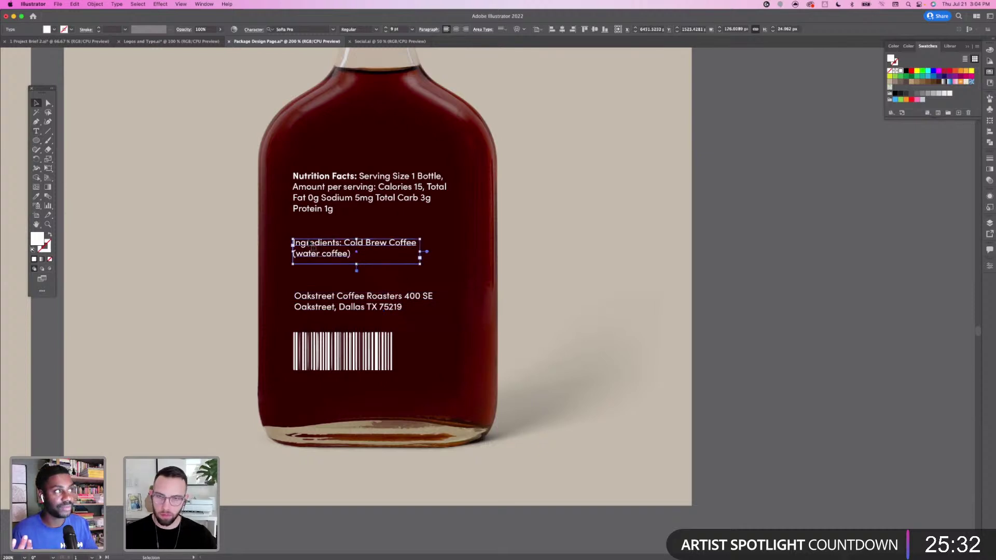
{"action": "left_click", "coordinate": [831, 324]}
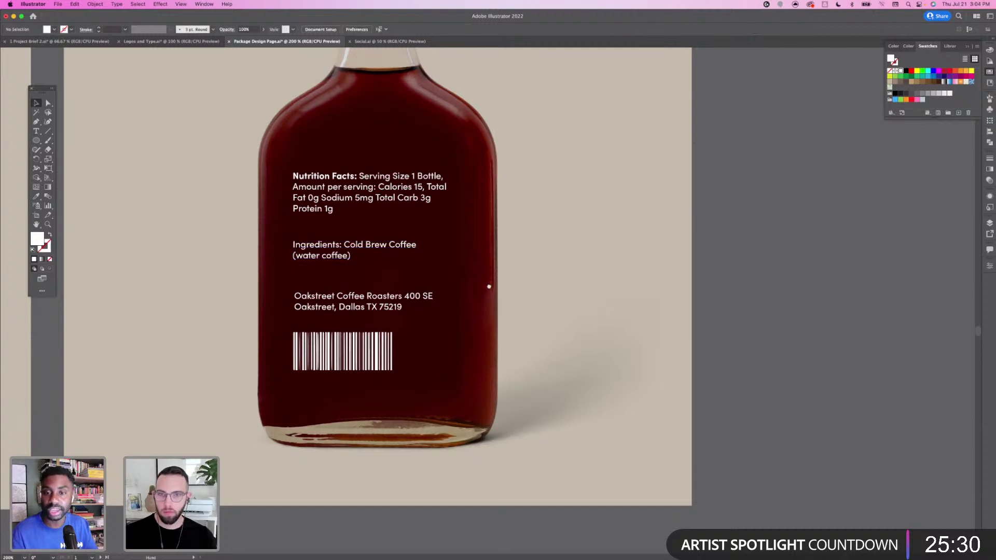
Copy the full row of leaf and drop icons from the front bottle to the back bottle, scaled down above the Nutrition Facts
{"action": "scroll", "coordinate": [186, 332], "scroll_direction": "left", "scroll_amount": 10}
{"action": "left_click", "coordinate": [178, 349]}
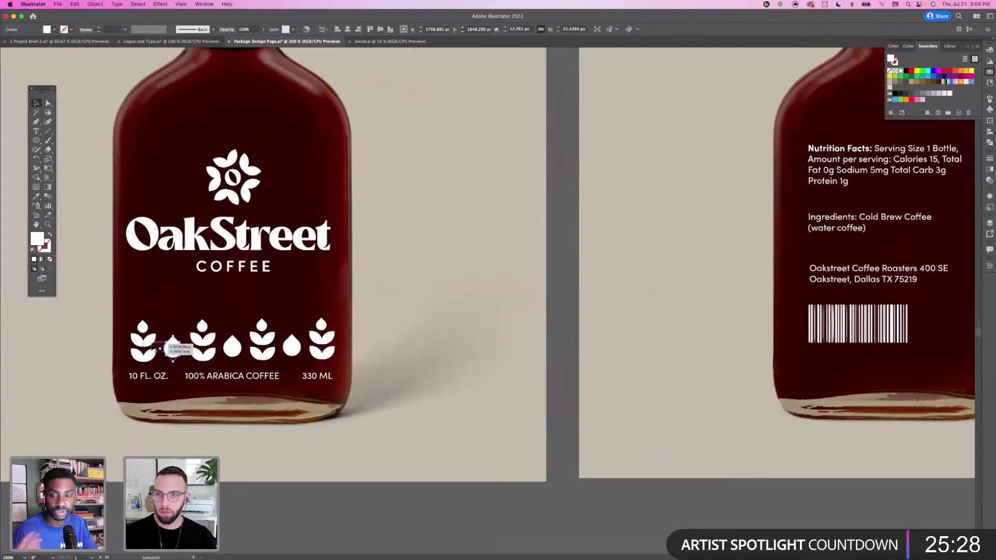
{"action": "left_click", "coordinate": [153, 347], "text": "shift"}
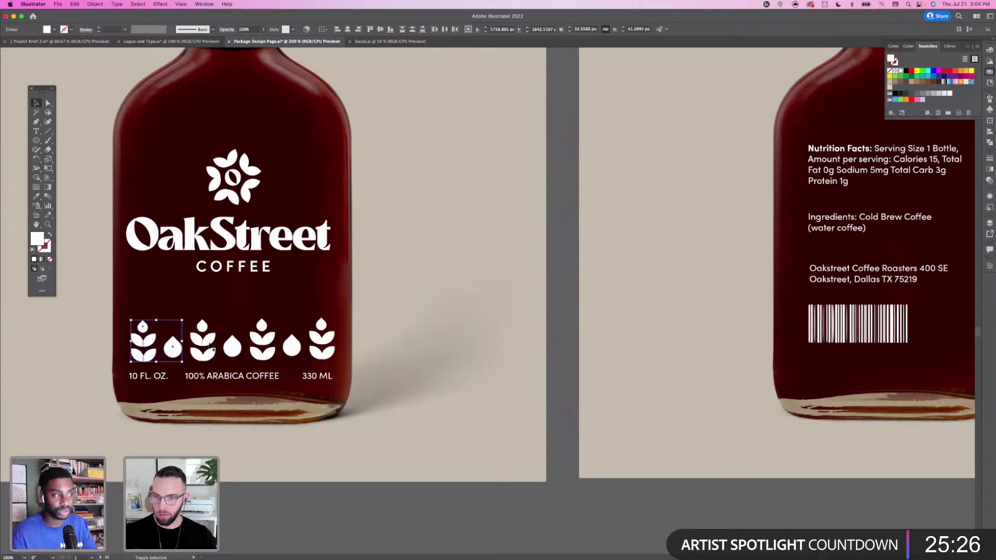
{"action": "left_click", "coordinate": [207, 351], "text": "shift"}
{"action": "left_click", "coordinate": [234, 349], "text": "shift"}
{"action": "left_click", "coordinate": [265, 351], "text": "shift"}
{"action": "left_click", "coordinate": [292, 348], "text": "shift"}
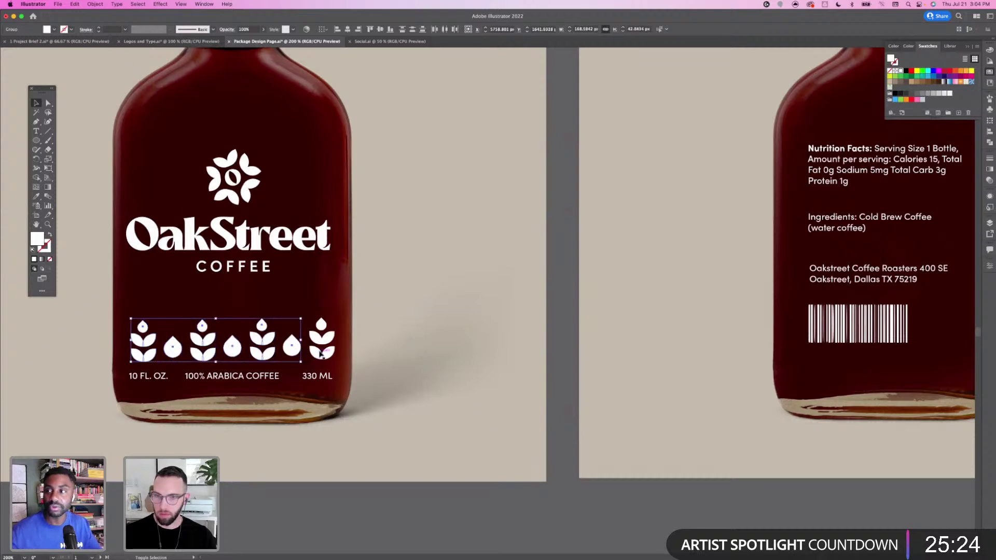
{"action": "left_click", "coordinate": [326, 353], "text": "shift"}
{"action": "left_click_drag", "start_coordinate": [774, 331], "coordinate": [398, 342]}
{"action": "key", "text": "super+v"}
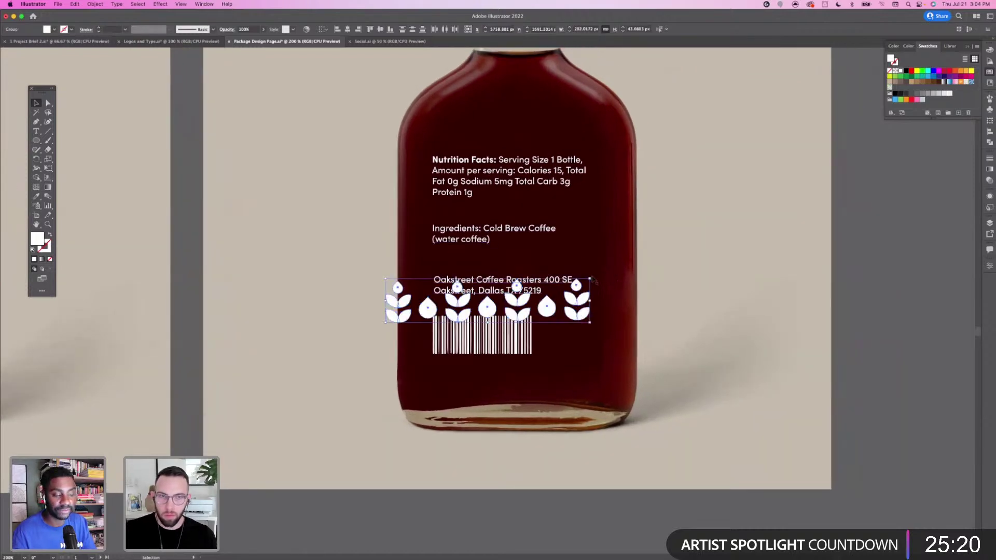
{"action": "left_click_drag", "start_coordinate": [592, 278], "coordinate": [494, 150]}
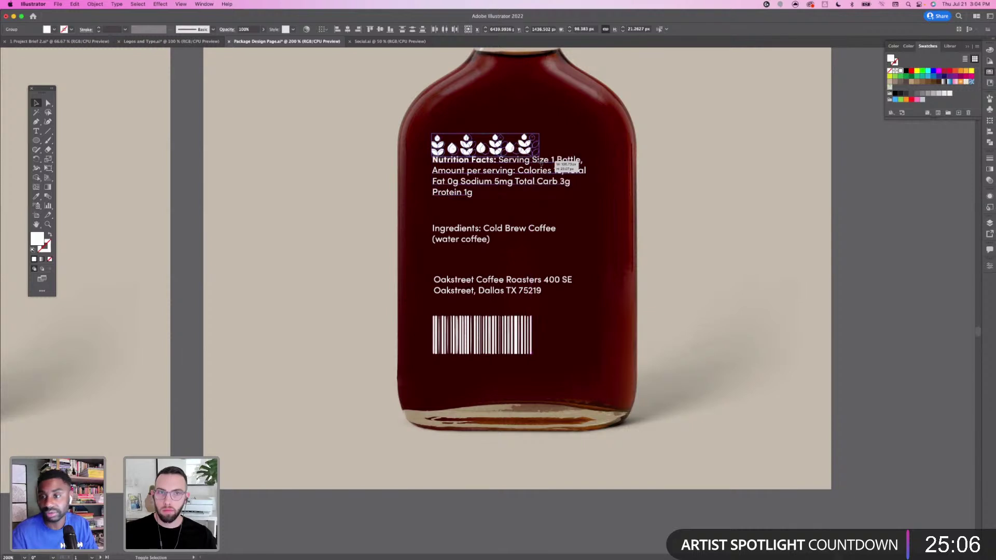
Nudge the Nutrition Facts text down 16 px to open space beneath the icon row
{"action": "left_click", "coordinate": [525, 181]}
{"action": "key", "text": "shift+Down"}
{"action": "key", "text": "shift+Down"}
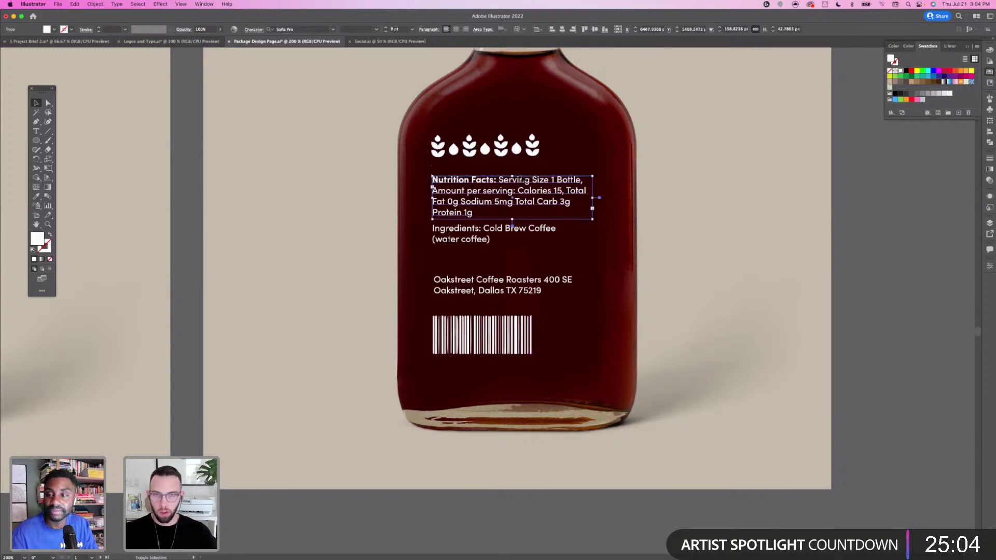
{"action": "key", "text": "Up"}
{"action": "key", "text": "Up"}
{"action": "key", "text": "Up"}
{"action": "key", "text": "Up"}
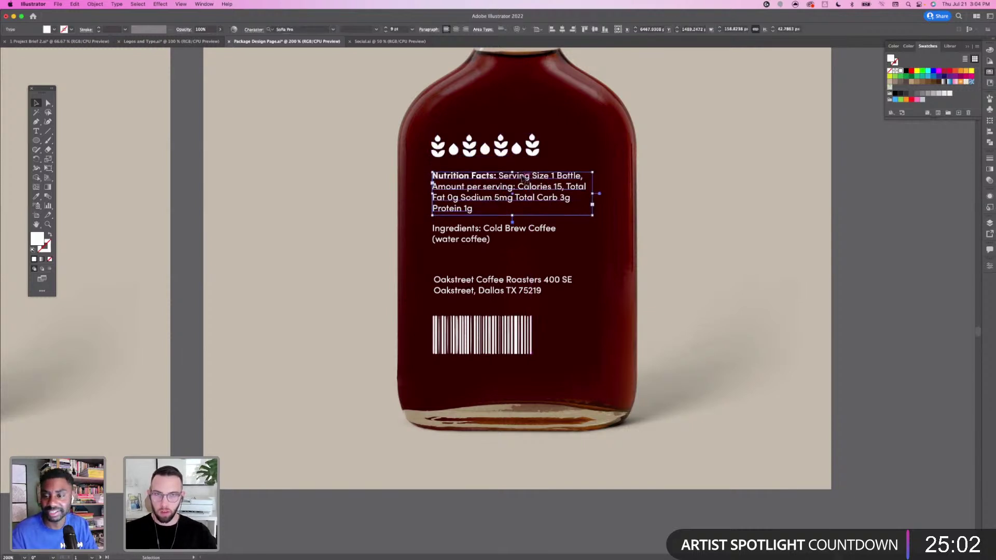
Nudge the Ingredients text down about 10 px to restore the gap below the Nutrition Facts
{"action": "left_click", "coordinate": [496, 231]}
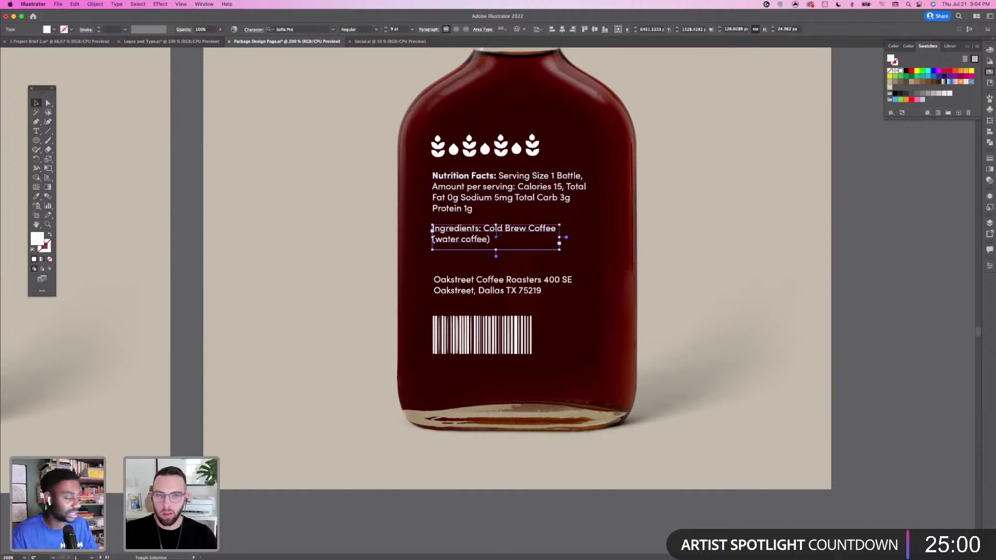
{"action": "key", "text": "shift+Down"}
{"action": "key", "text": "shift+Down"}
{"action": "key", "text": "shift+Up"}
{"action": "key", "text": "Down"}
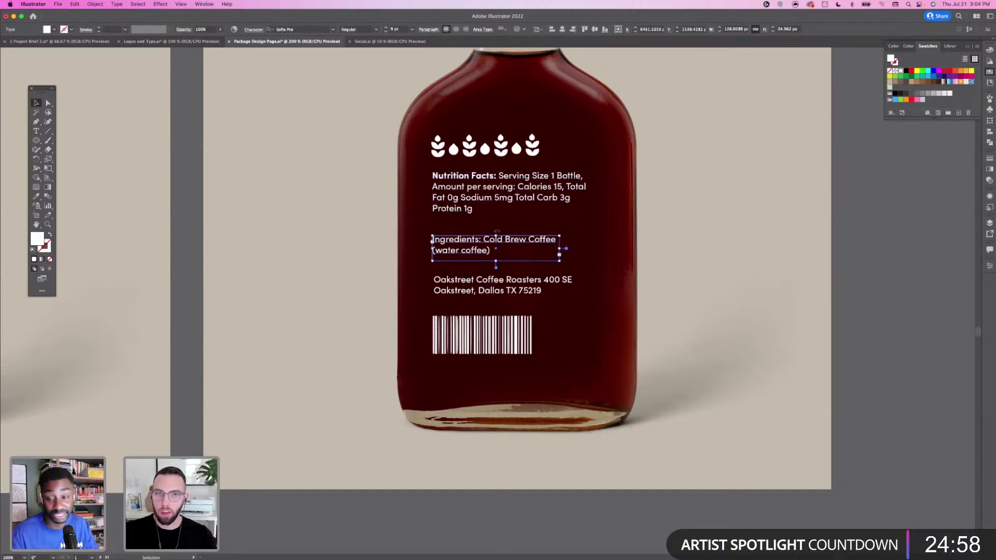
{"action": "left_click", "coordinate": [486, 198]}
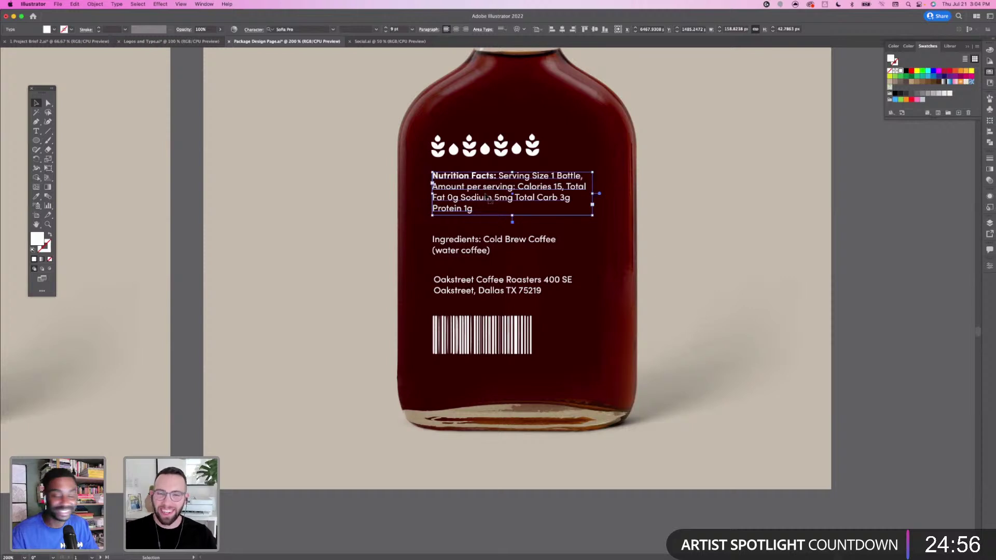
Move the address text to the right of the barcode and narrow its frame to about 85 px so it wraps onto four lines
{"action": "left_click", "coordinate": [474, 293]}
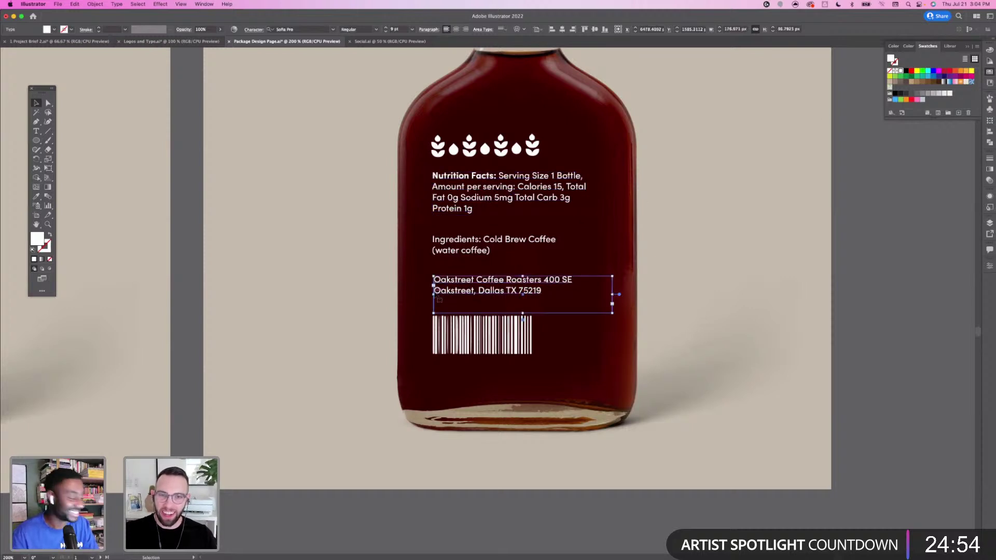
{"action": "left_click_drag", "start_coordinate": [434, 294], "coordinate": [551, 320]}
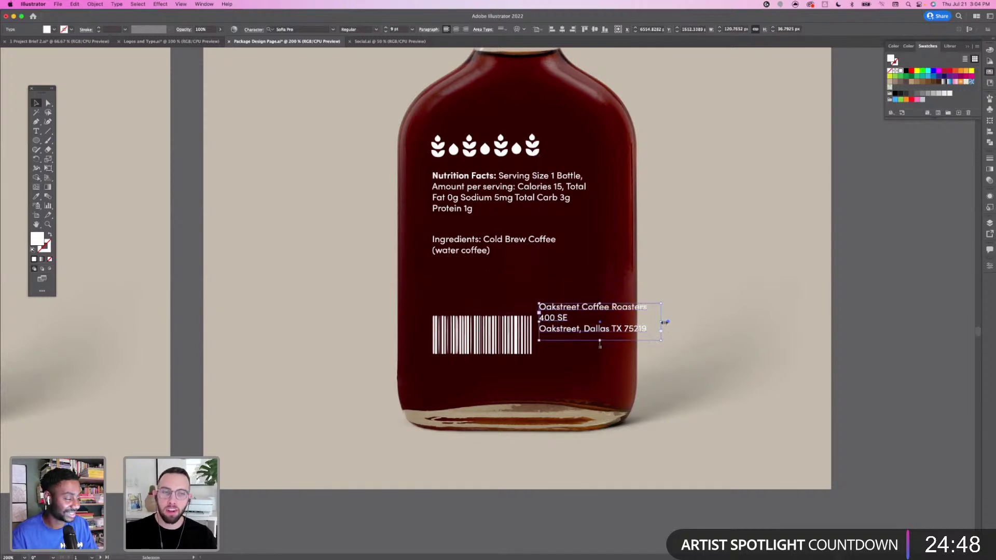
{"action": "left_click_drag", "start_coordinate": [662, 322], "coordinate": [582, 355]}
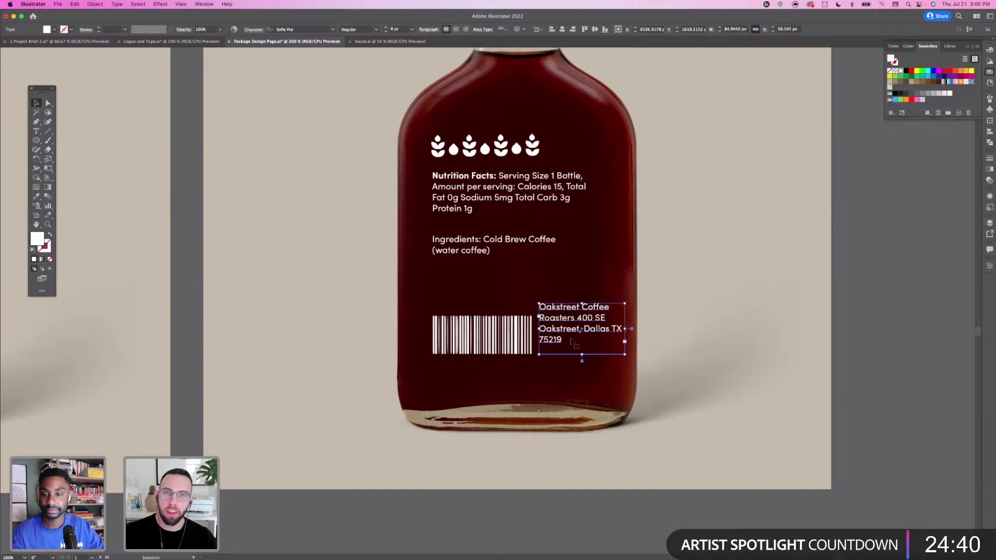
{"action": "left_click", "coordinate": [738, 320]}
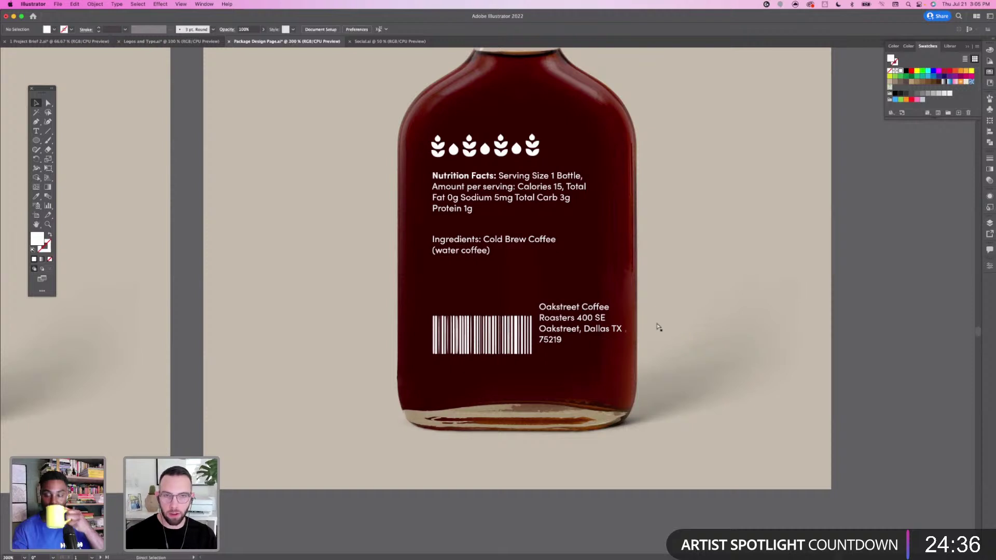
Scale the barcode down to about 88 px wide, shift it up and left, and align the address text with its top edge
{"action": "key", "text": "super+equal"}
{"action": "left_click_drag", "start_coordinate": [500, 274], "coordinate": [421, 260]}
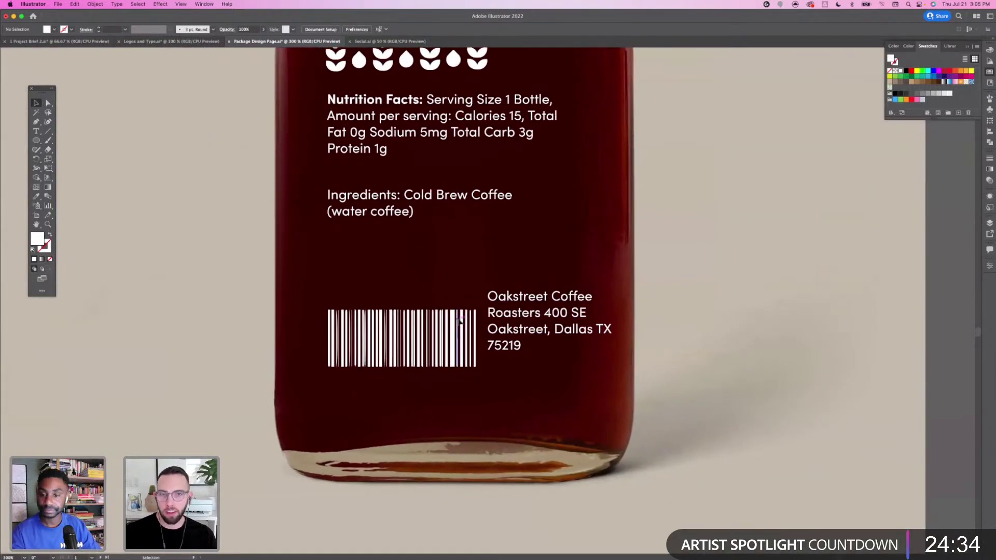
{"action": "left_click", "coordinate": [467, 327]}
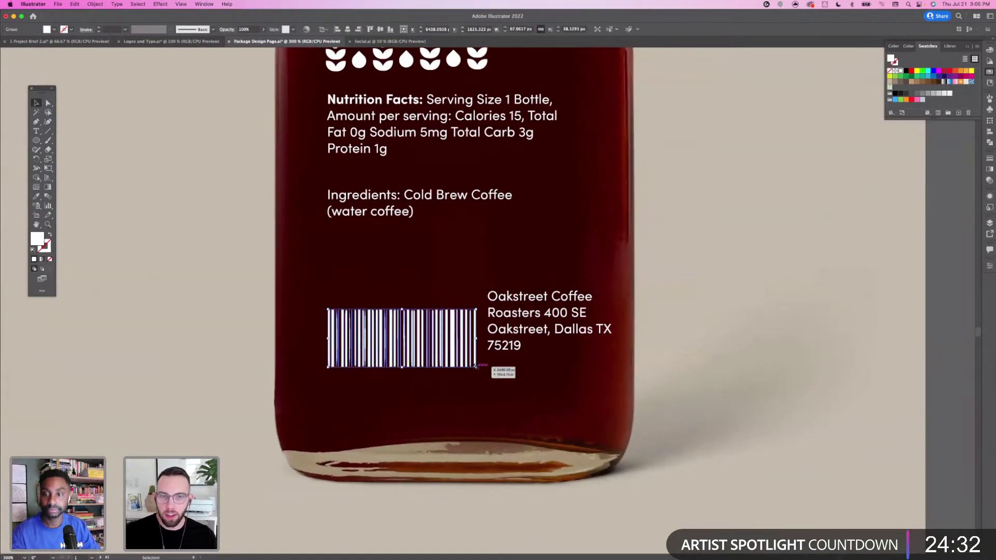
{"action": "left_click_drag", "start_coordinate": [474, 360], "coordinate": [468, 363]}
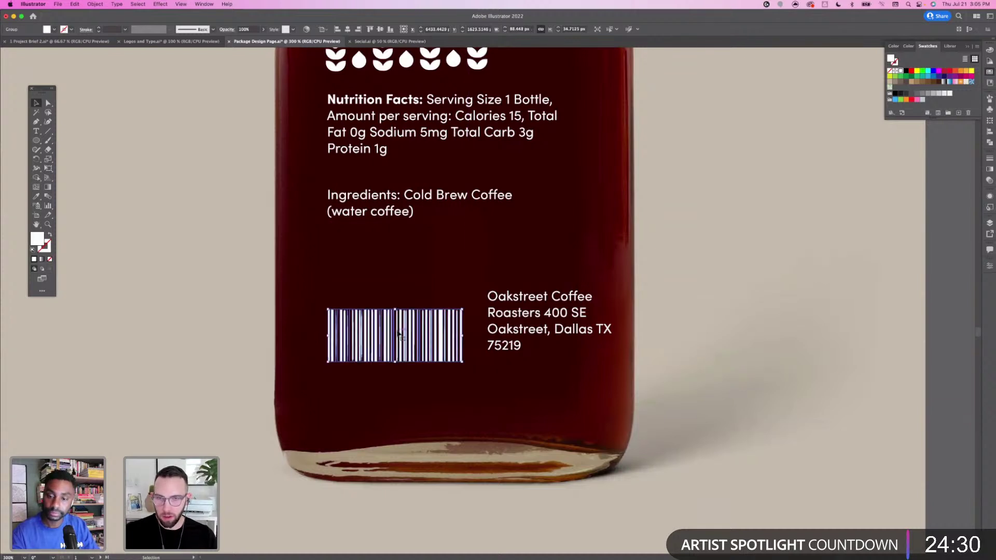
{"action": "left_click_drag", "start_coordinate": [399, 332], "coordinate": [384, 325]}
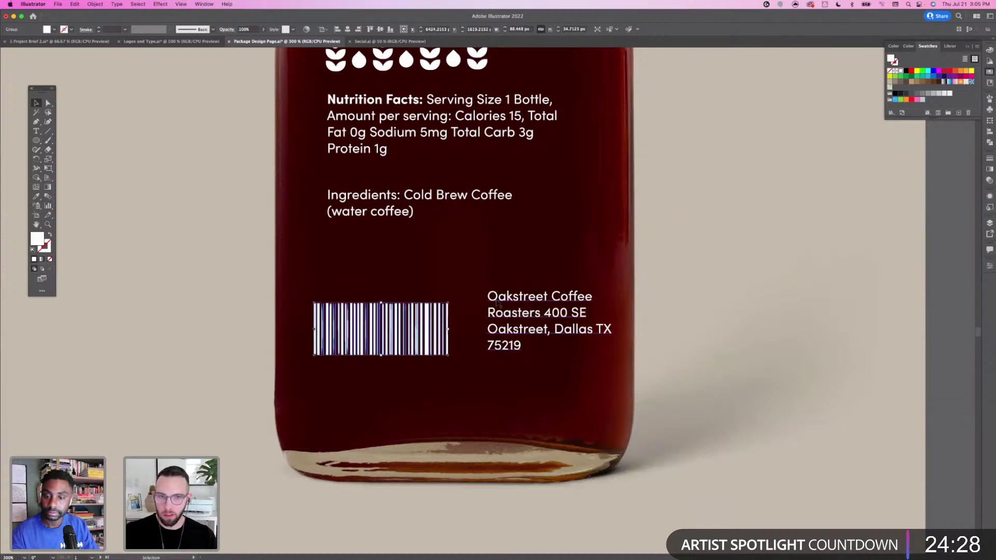
{"action": "left_click_drag", "start_coordinate": [518, 305], "coordinate": [515, 319]}
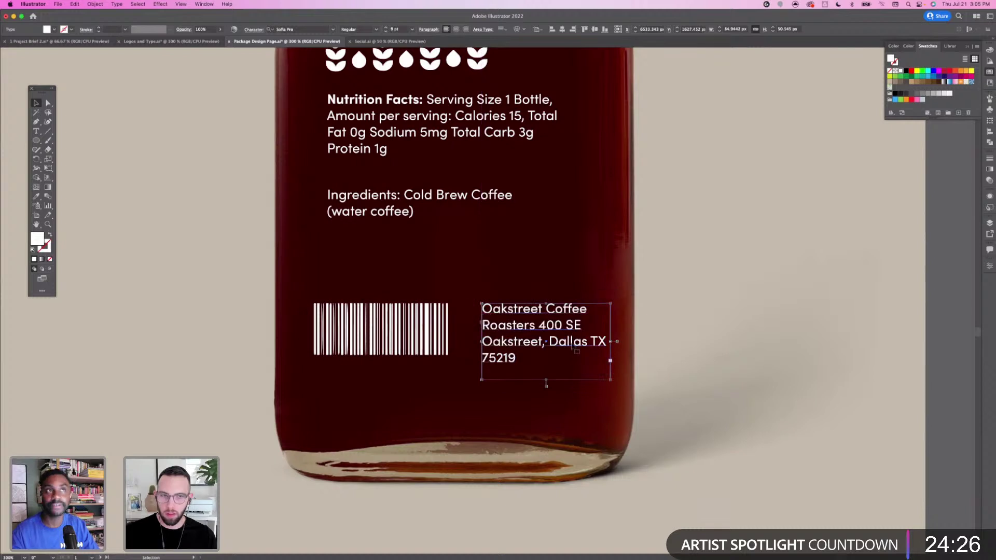
{"action": "double_click", "coordinate": [570, 342]}
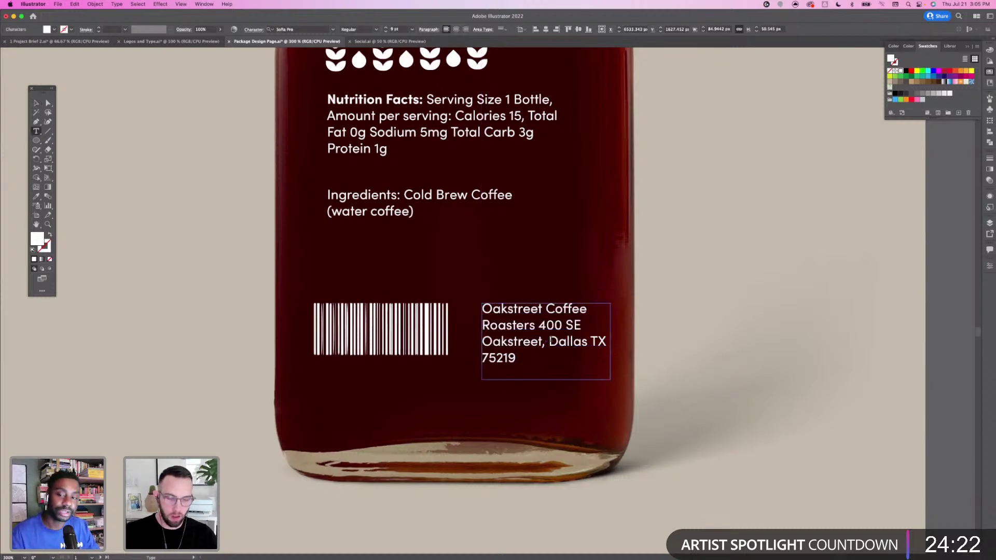
{"action": "key", "text": "Return"}
{"action": "key", "text": "BackSpace"}
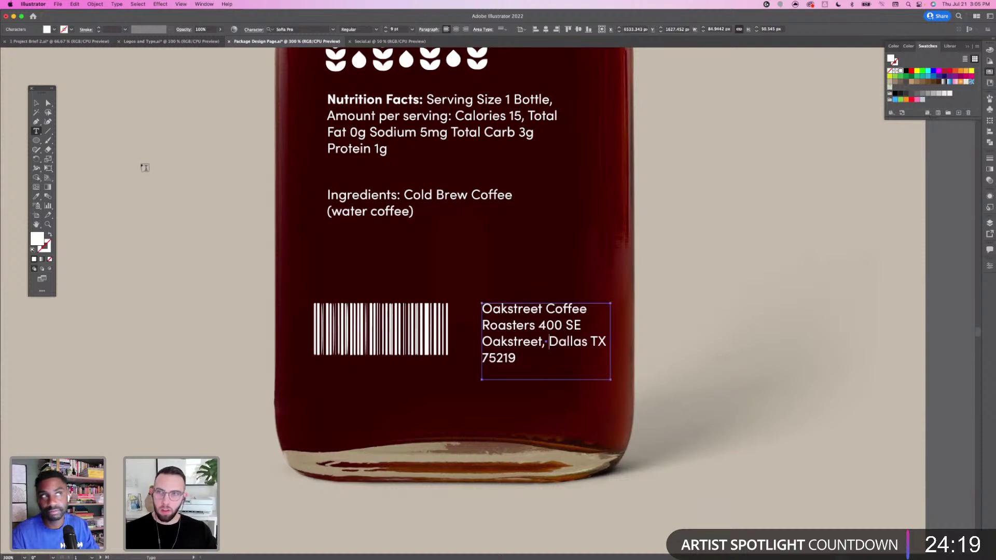
{"action": "left_click", "coordinate": [36, 103]}
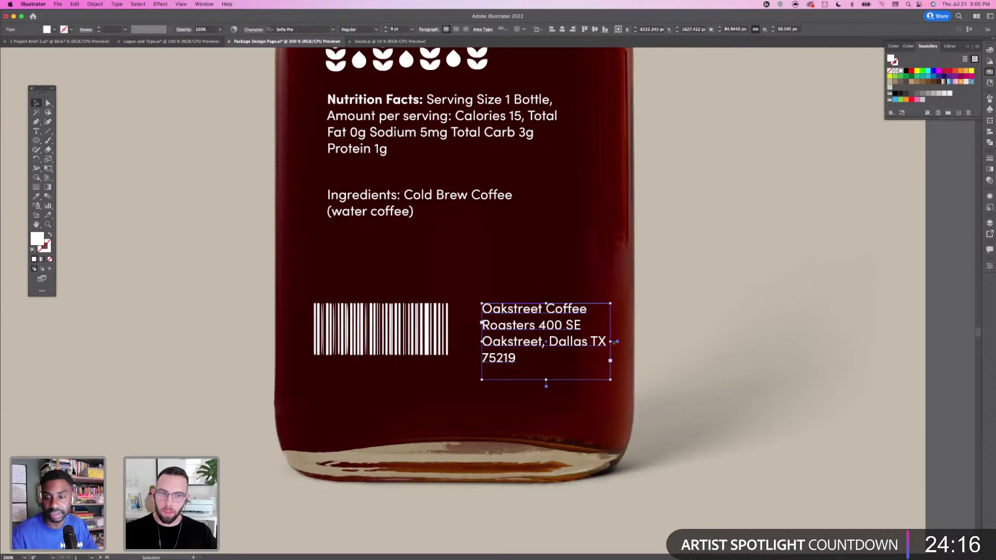
Widen the address frame to about 93 px, and scale the frame with its text down to about 8 pt using Free Transform
{"action": "left_click_drag", "start_coordinate": [609, 341], "coordinate": [604, 342]}
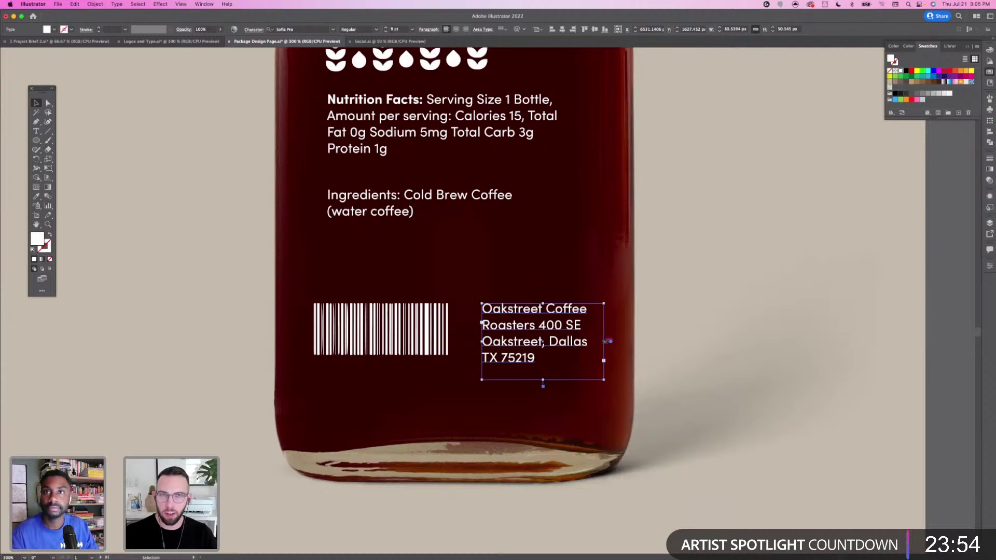
{"action": "mouse_move", "coordinate": [607, 341]}
{"action": "left_mouse_down"}
{"action": "mouse_move", "coordinate": [647, 343]}
{"action": "mouse_move", "coordinate": [624, 341]}
{"action": "left_mouse_up"}
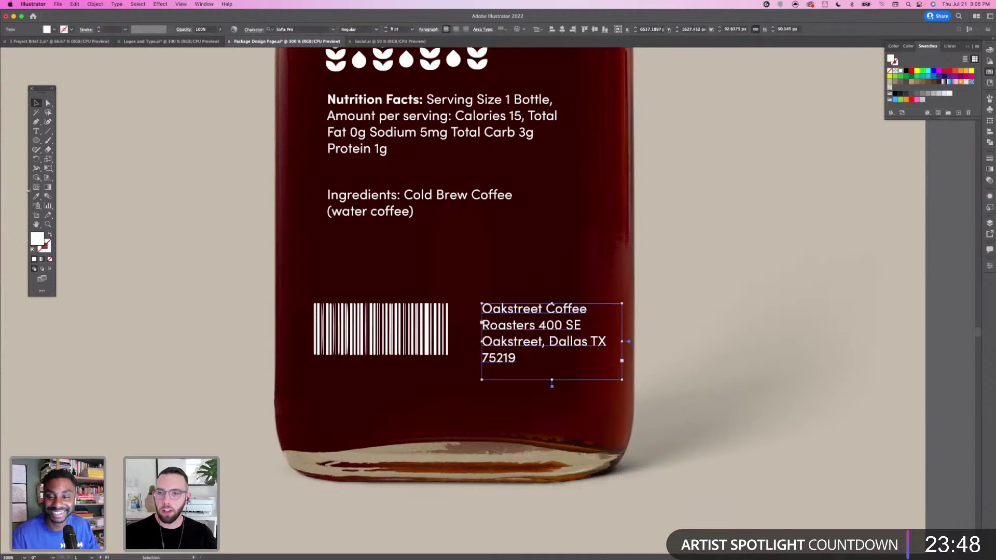
{"action": "left_click", "coordinate": [48, 168]}
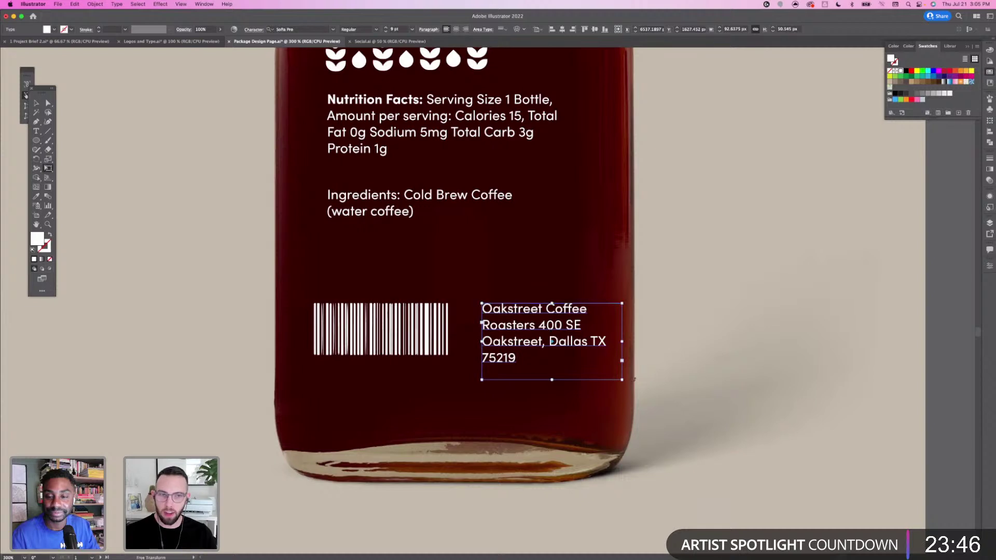
{"action": "left_click_drag", "start_coordinate": [622, 380], "coordinate": [600, 369]}
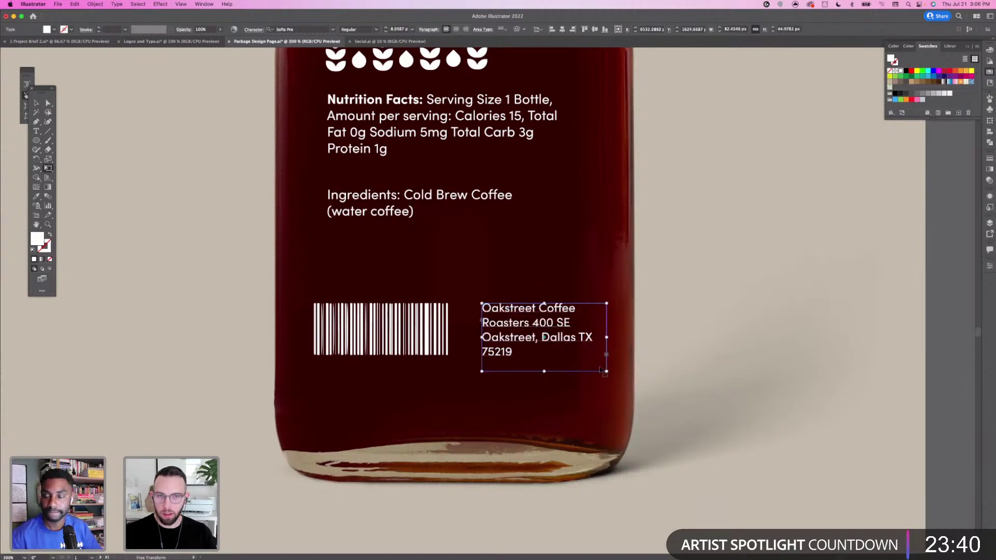
{"action": "left_click", "coordinate": [36, 102]}
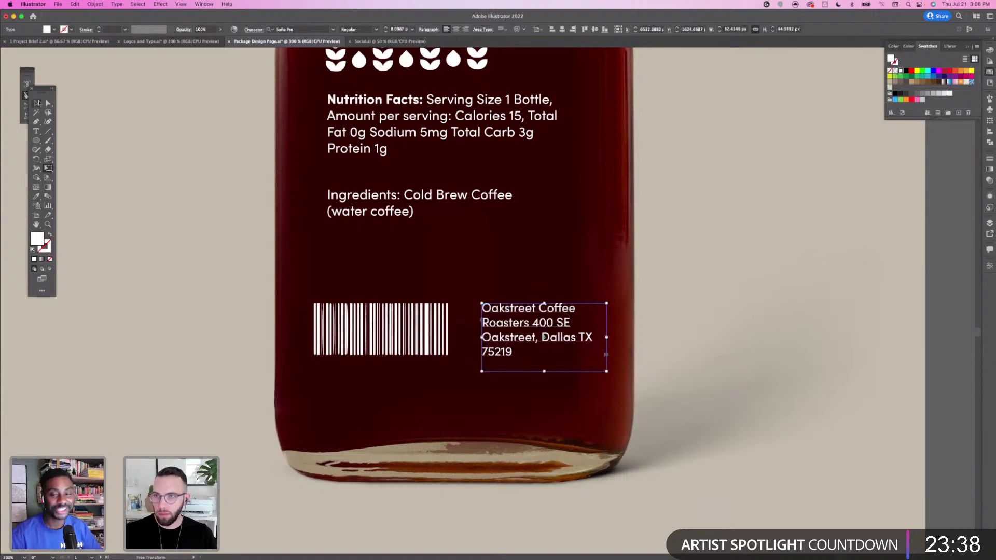
{"action": "left_click", "coordinate": [216, 268]}
Move the address text closer to the barcode and widen its frame to about 99 px so the text wraps onto three lines
{"action": "left_click_drag", "start_coordinate": [486, 328], "coordinate": [462, 322]}
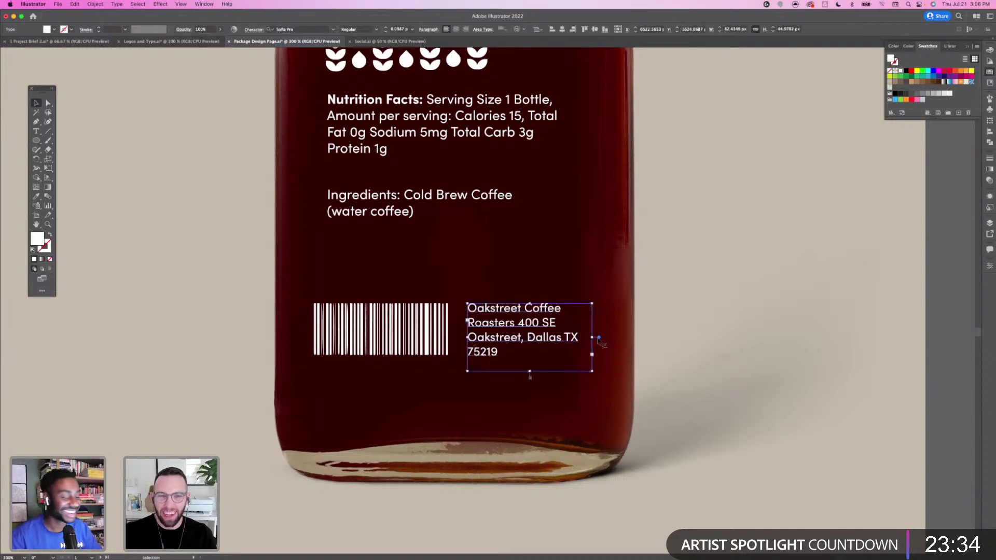
{"action": "left_click_drag", "start_coordinate": [596, 337], "coordinate": [617, 340]}
{"action": "left_click", "coordinate": [712, 362]}
{"action": "left_click", "coordinate": [525, 343]}
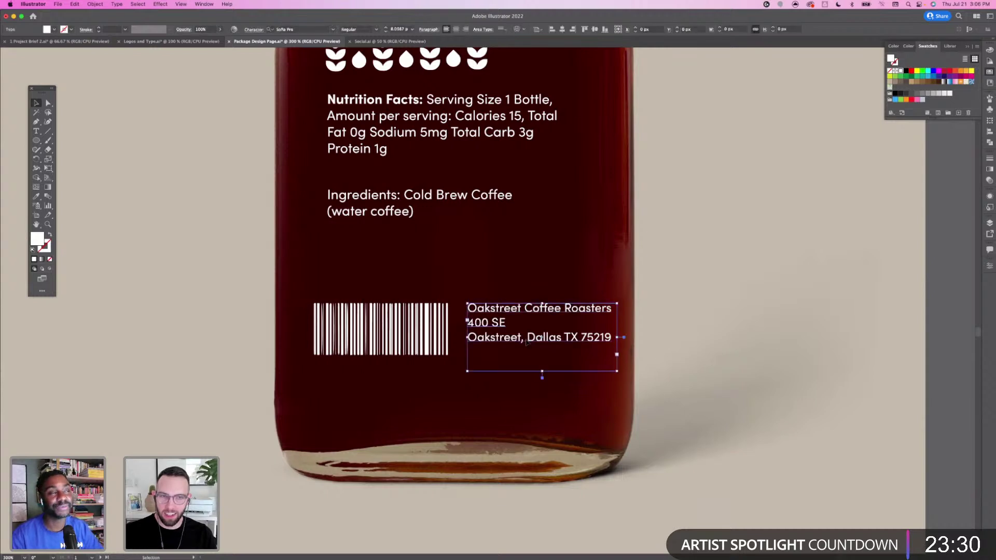
Lower the address text and barcode slightly with their tops aligned, and tighten the gap between them
{"action": "left_click_drag", "start_coordinate": [545, 372], "coordinate": [539, 378]}
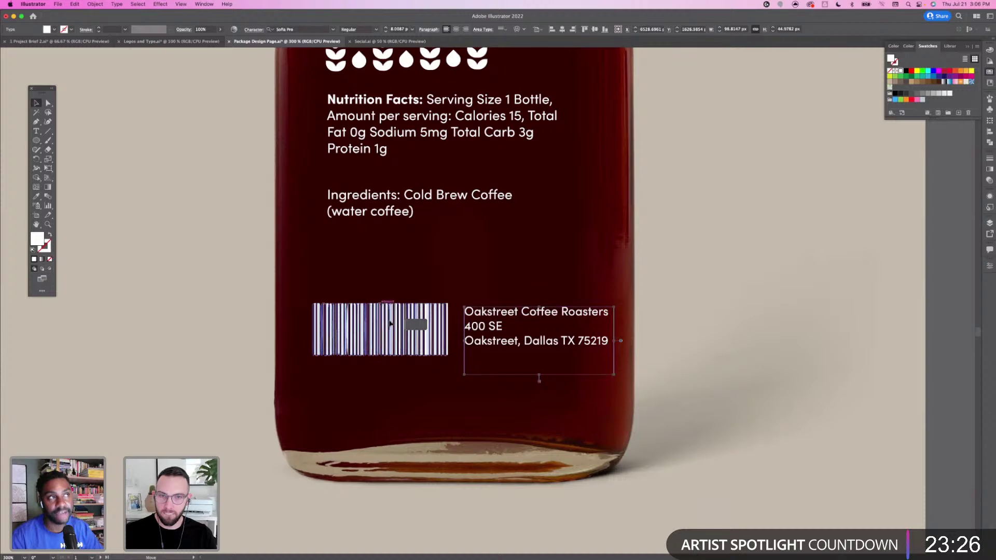
{"action": "left_click", "coordinate": [389, 325]}
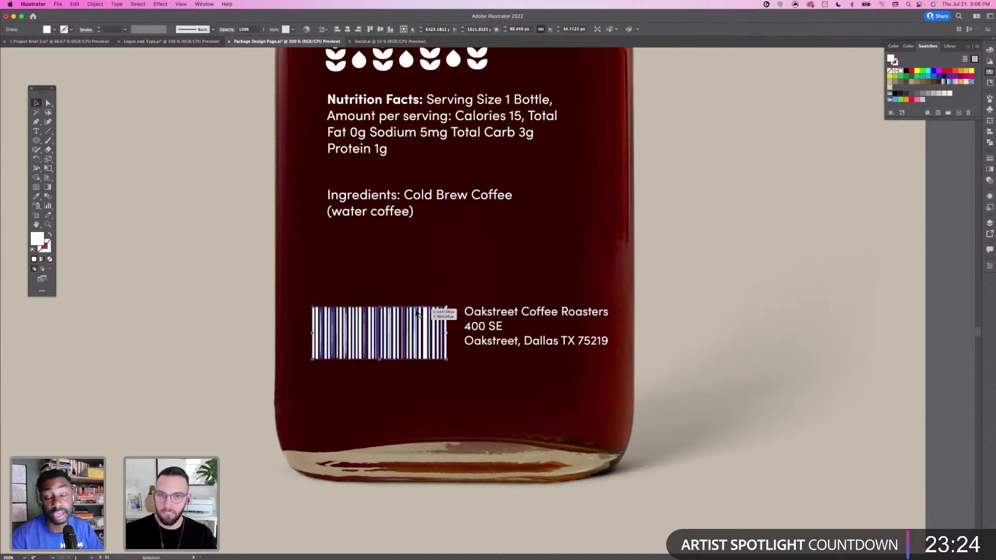
{"action": "left_click_drag", "start_coordinate": [488, 313], "coordinate": [482, 313]}
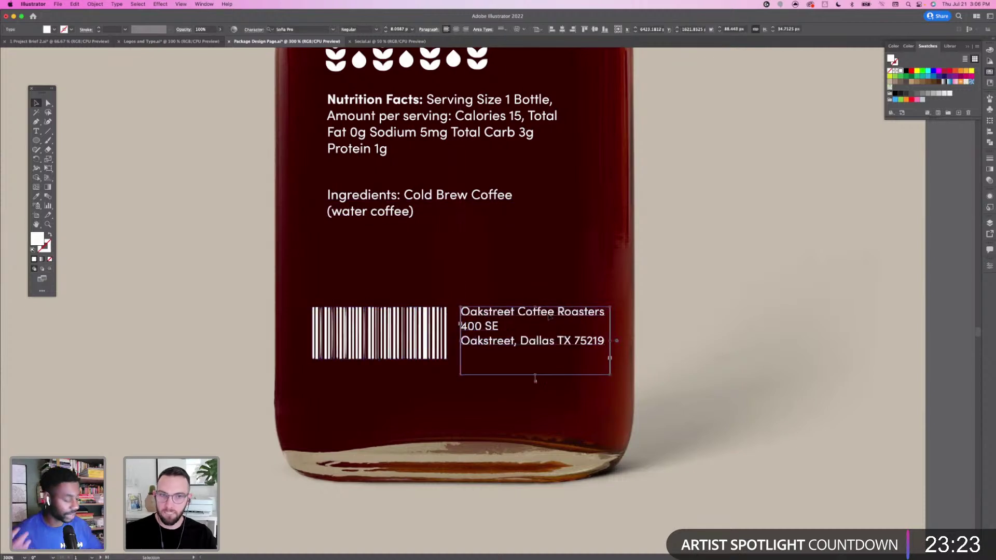
In the Oakstreet Coffee Roasters address block, bring the street name up beside the street number and remove the comma following it
{"action": "double_click", "coordinate": [479, 342]}
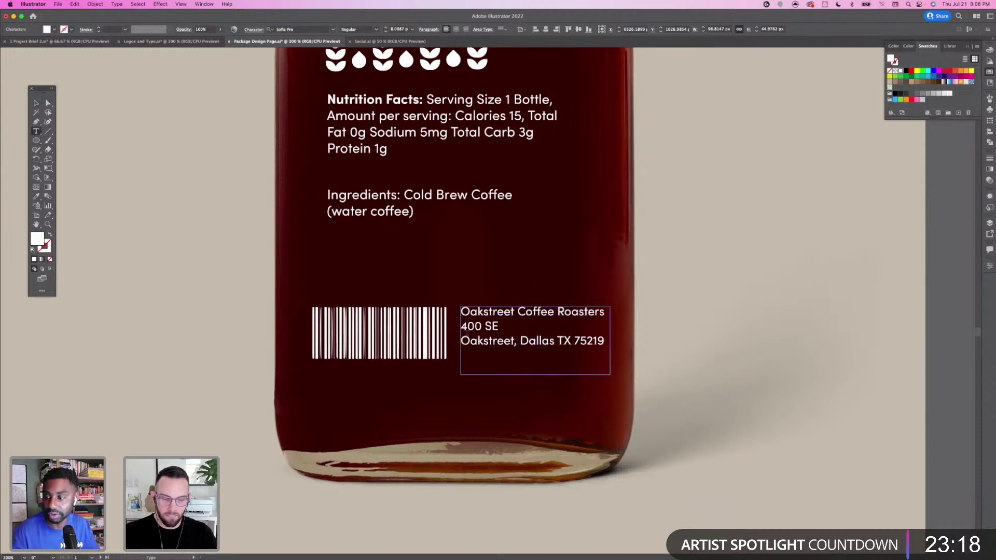
{"action": "key", "text": "BackSpace"}
{"action": "key", "text": "Right"}
{"action": "key", "text": "Right"}
{"action": "key", "text": "Right"}
{"action": "key", "text": "Right"}
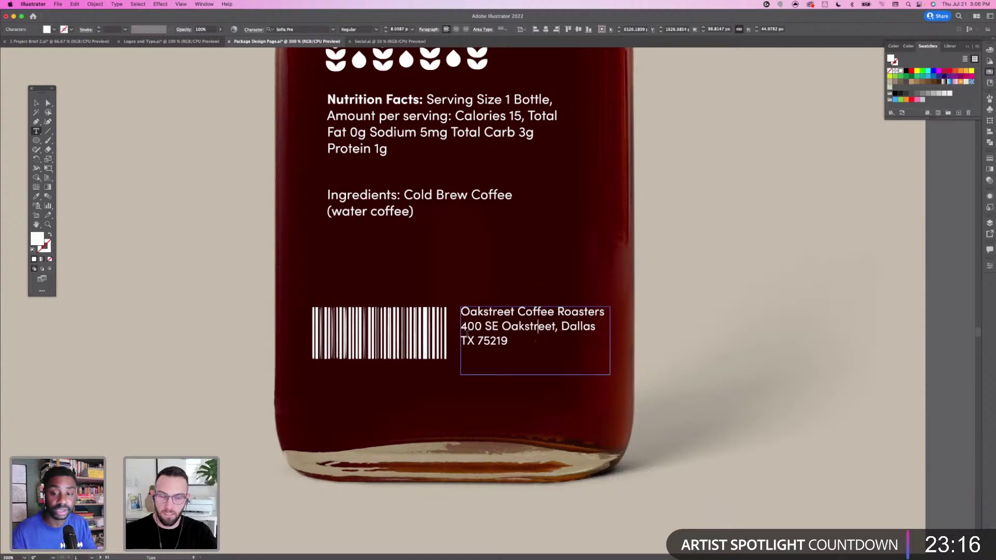
{"action": "key", "text": "BackSpace"}
{"action": "key", "text": "BackSpace"}
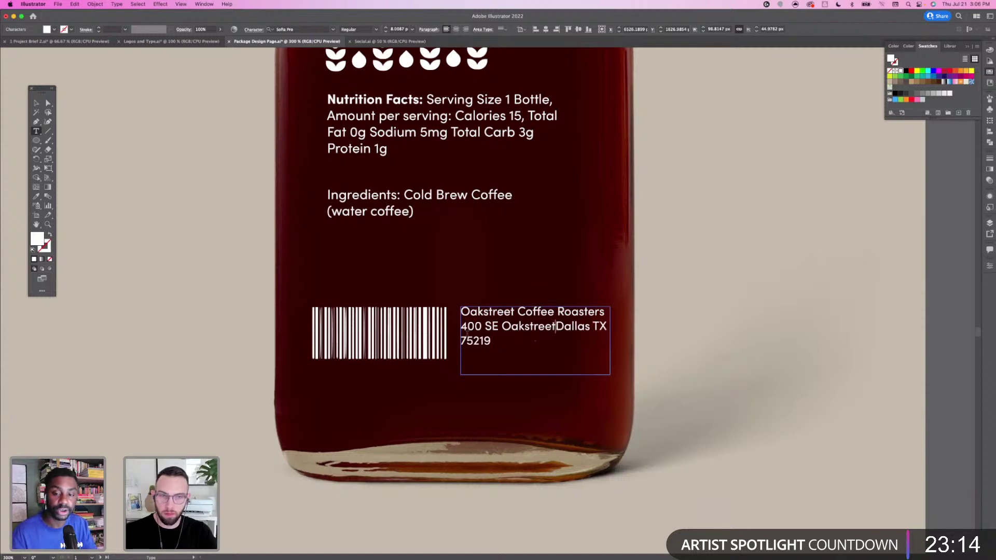
Start the city, state and ZIP on their own line in the address block, and add a comma after the city
{"action": "key", "text": "Return"}
{"action": "key", "text": "Right"}
{"action": "key", "text": "Right"}
{"action": "key", "text": "Right"}
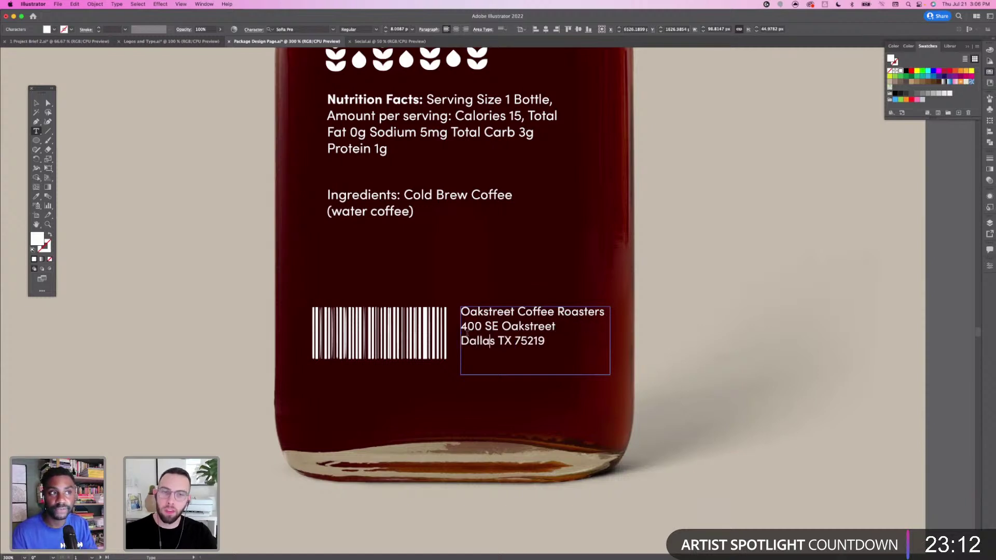
{"action": "type", "text": ","}
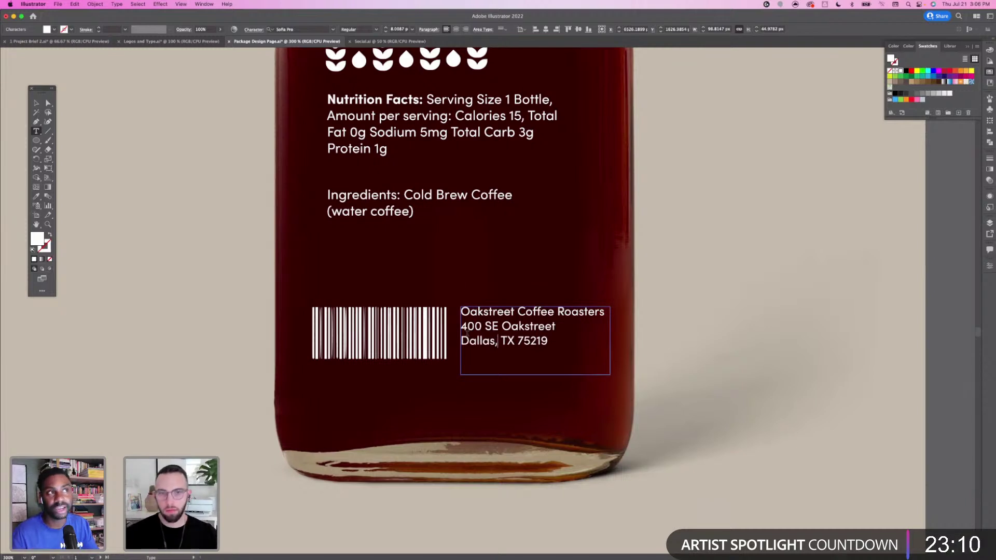
{"action": "key", "text": "Escape"}
{"action": "left_click", "coordinate": [217, 231]}
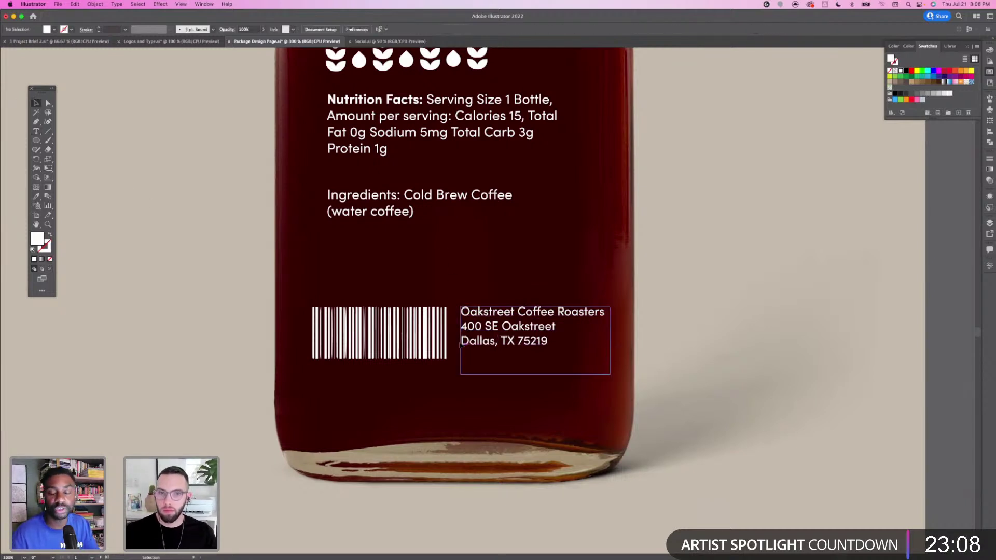
Duplicate the last drop and leaf icons in the row above Nutrition Facts, extending the pattern at its end
{"action": "scroll", "coordinate": [457, 232], "scroll_direction": "up", "scroll_amount": 5}
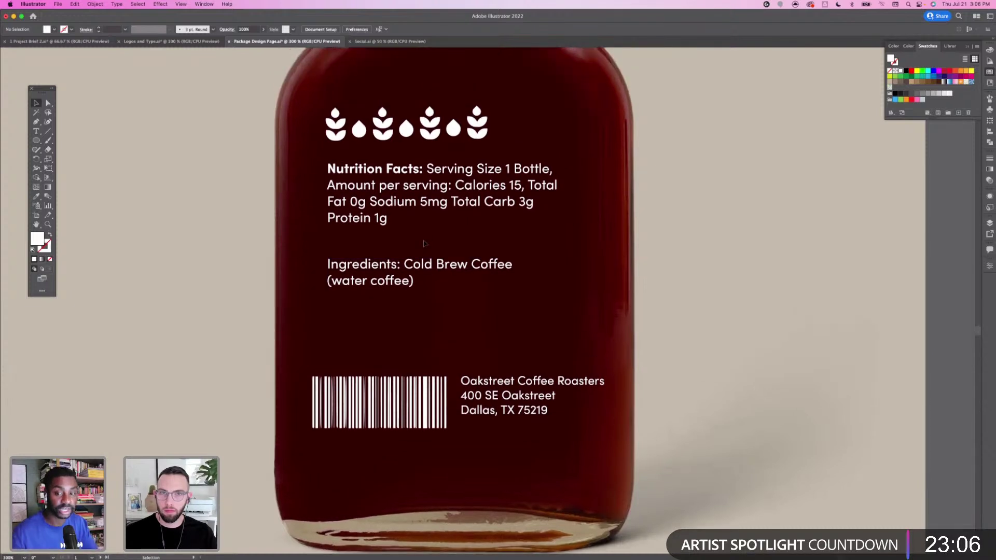
{"action": "left_click", "coordinate": [486, 155]}
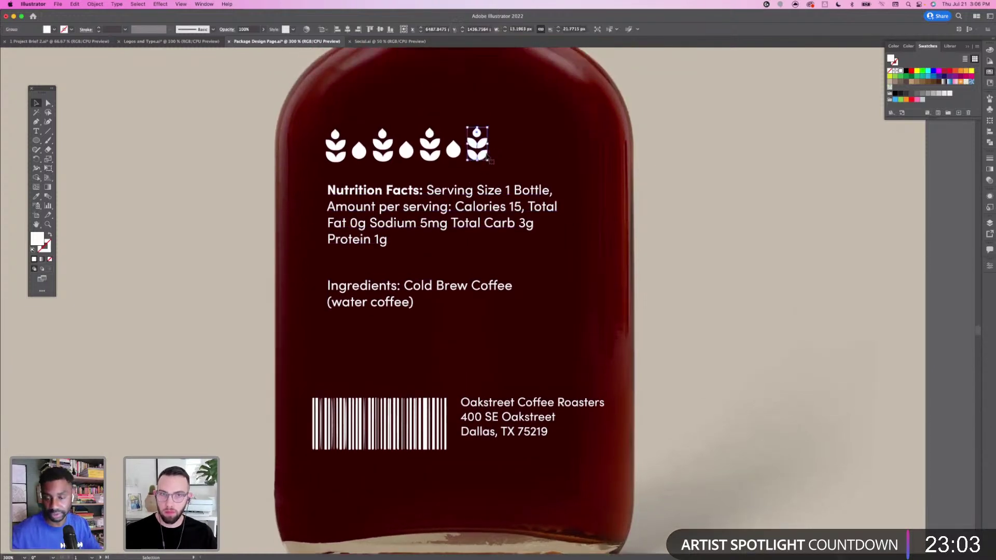
{"action": "left_click", "coordinate": [455, 150], "text": "shift"}
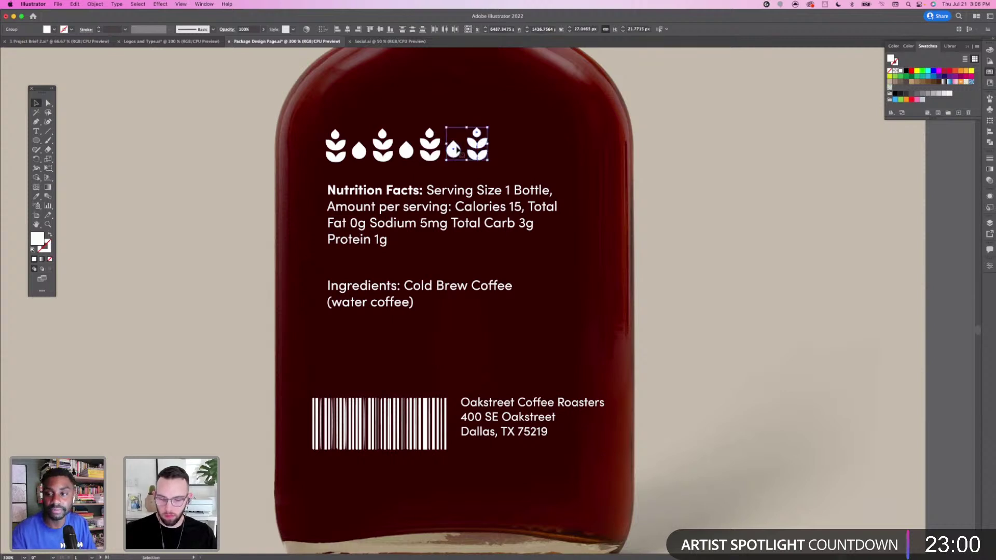
{"action": "left_click_drag", "start_coordinate": [456, 149], "coordinate": [504, 151]}
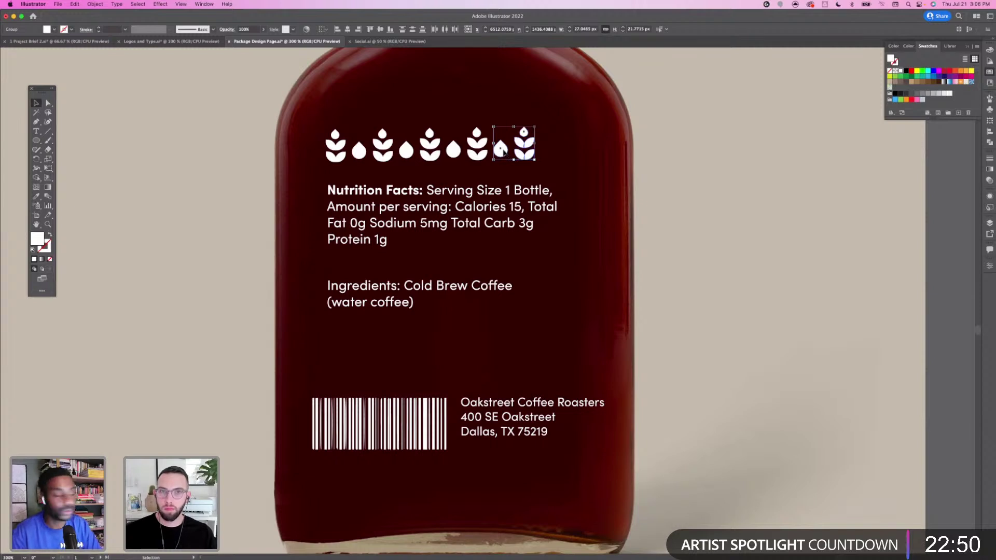
Try aligning all the leaf and drop icons in the row to their top edges
{"action": "left_click_drag", "start_coordinate": [503, 151], "coordinate": [555, 170]}
{"action": "left_click", "coordinate": [238, 156]}
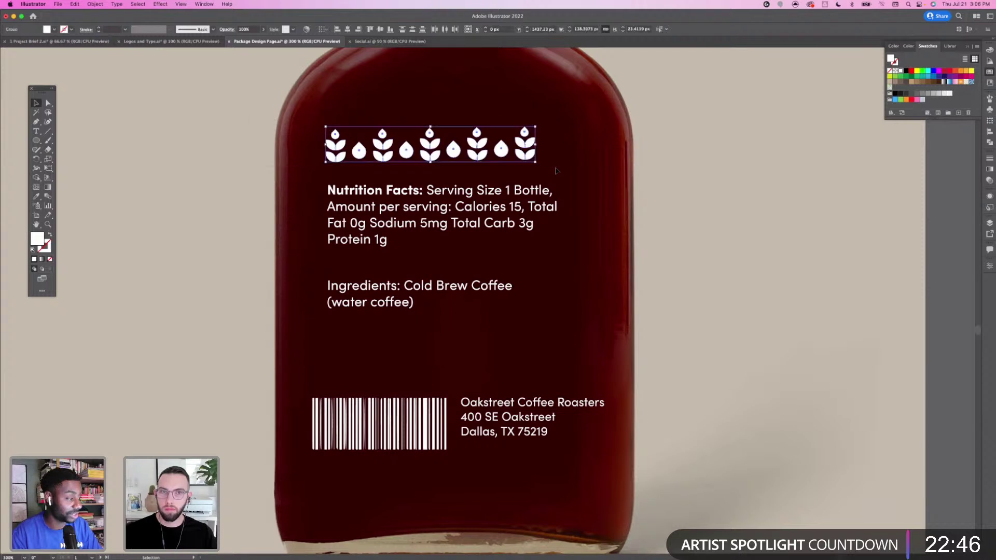
{"action": "left_click", "coordinate": [574, 169]}
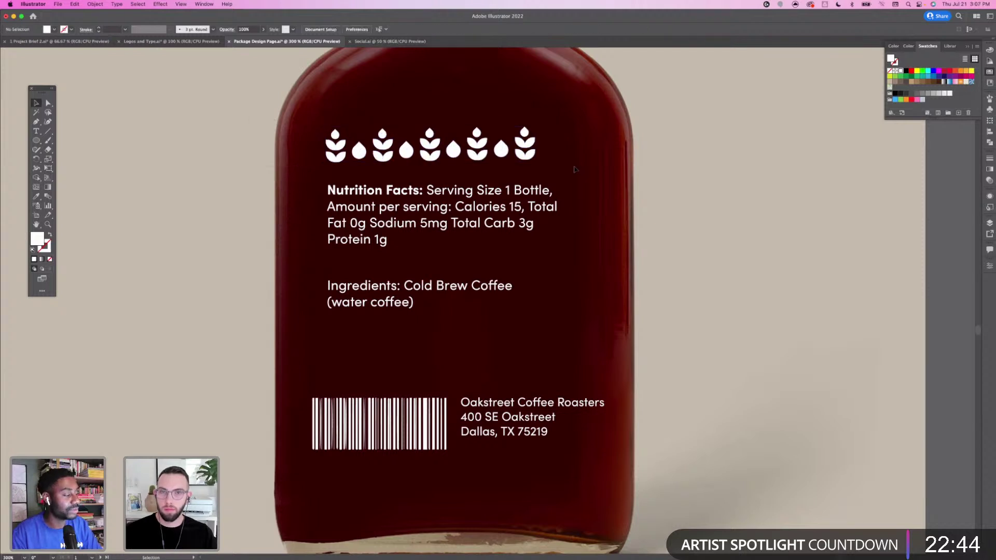
{"action": "left_click", "coordinate": [335, 137]}
{"action": "left_click_drag", "start_coordinate": [562, 163], "coordinate": [561, 161]}
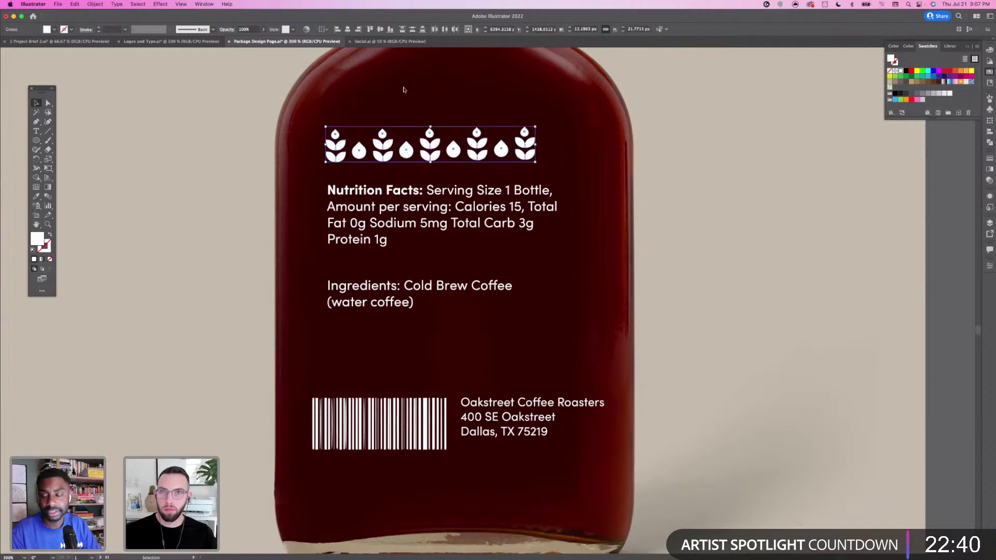
{"action": "left_click", "coordinate": [370, 29]}
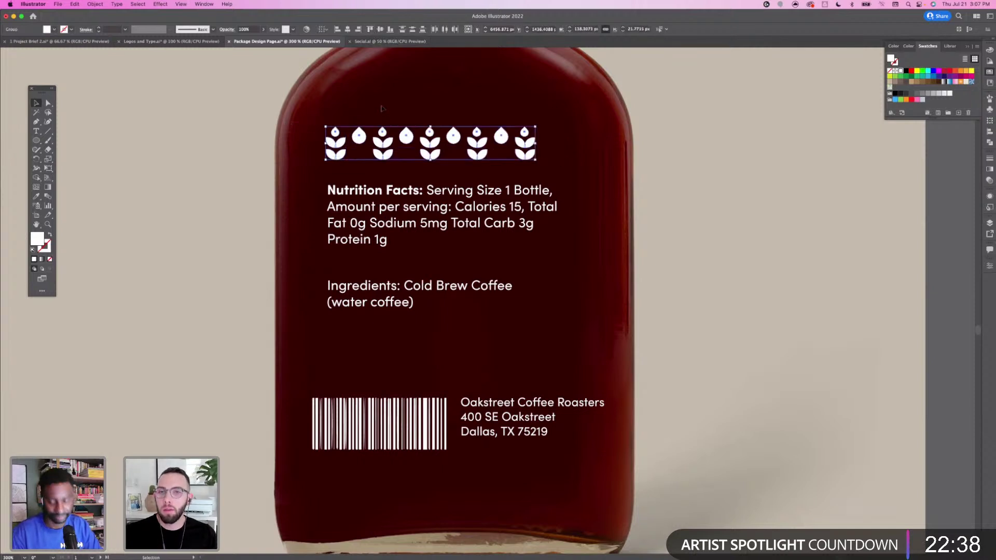
{"action": "left_click", "coordinate": [383, 118]}
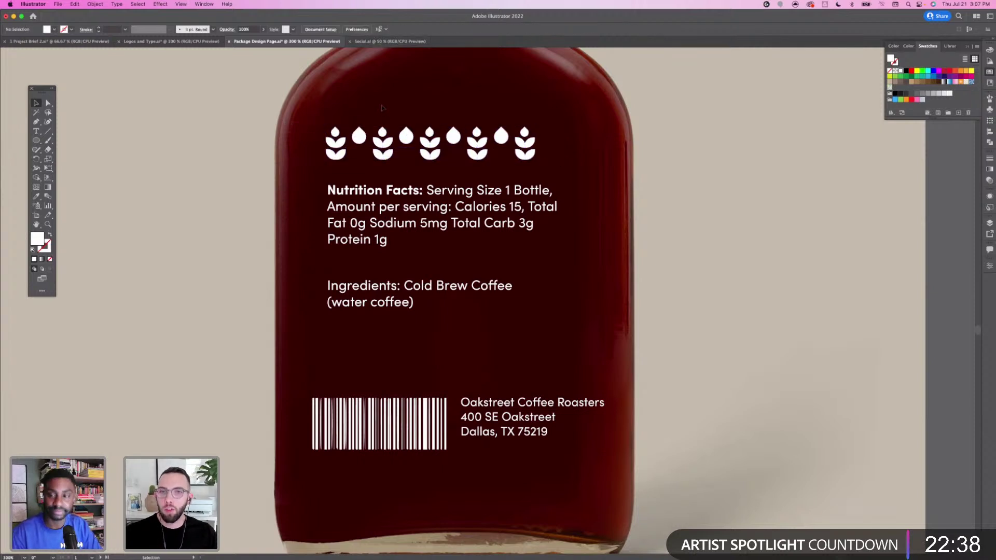
Try moving the Nutrition Facts text block slightly down, and undo the move along with the icon alignment
{"action": "left_click", "coordinate": [387, 213]}
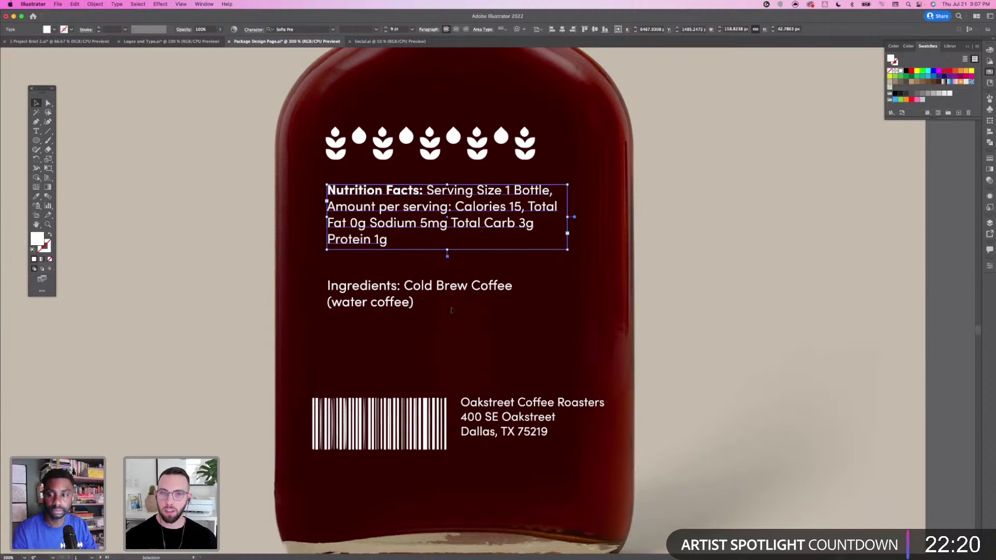
{"action": "left_click", "coordinate": [618, 314]}
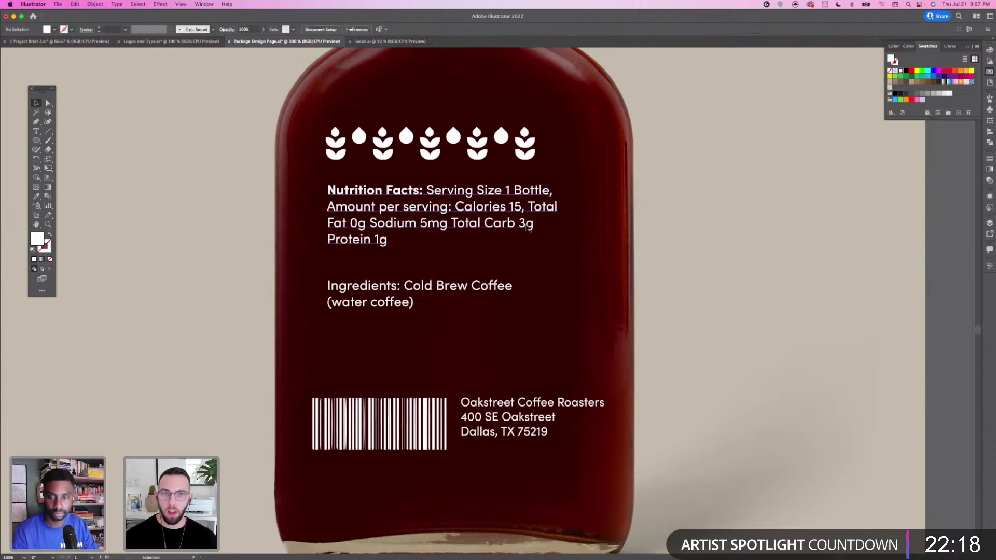
{"action": "left_click", "coordinate": [525, 230]}
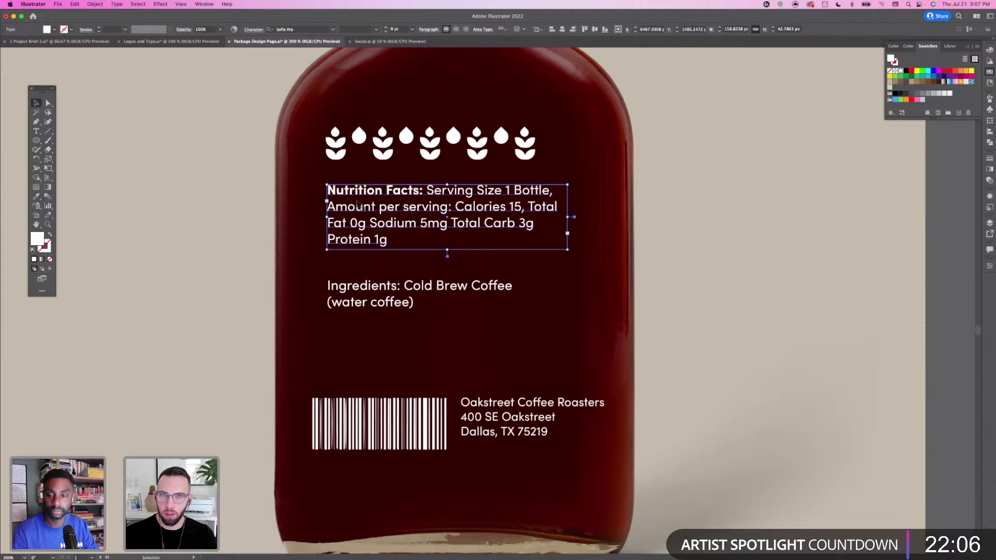
{"action": "left_click", "coordinate": [625, 282]}
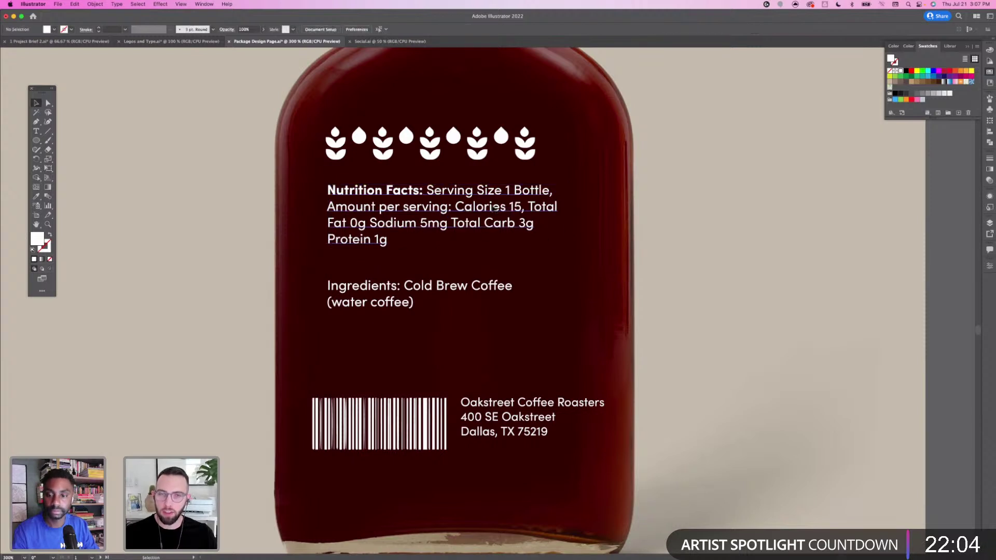
{"action": "left_click_drag", "start_coordinate": [493, 208], "coordinate": [493, 213]}
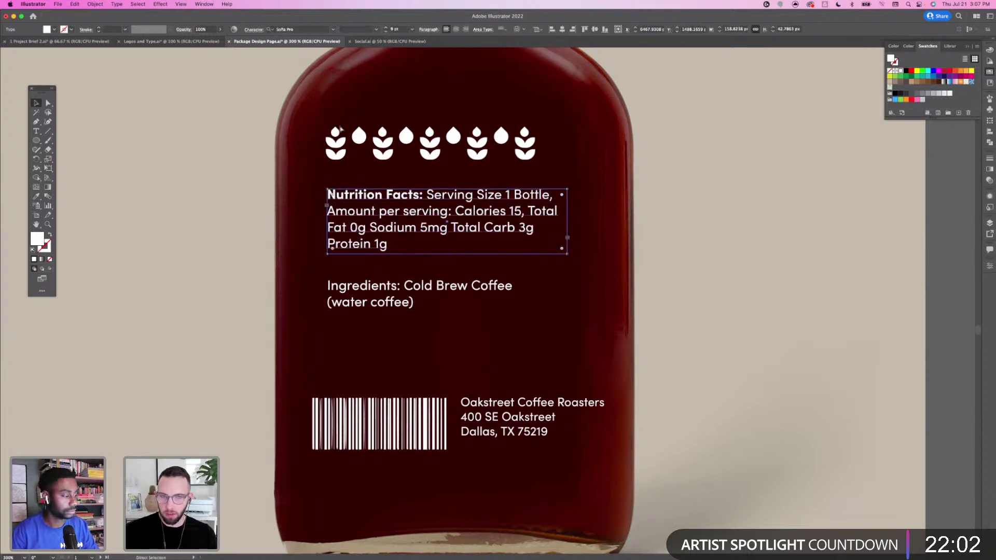
{"action": "key", "text": "cmd+z"}
Add another drop and leaf pair at the end of the icon row, and scale the whole row slightly smaller
{"action": "left_click_drag", "start_coordinate": [289, 123], "coordinate": [548, 150]}
{"action": "left_click", "coordinate": [559, 140]}
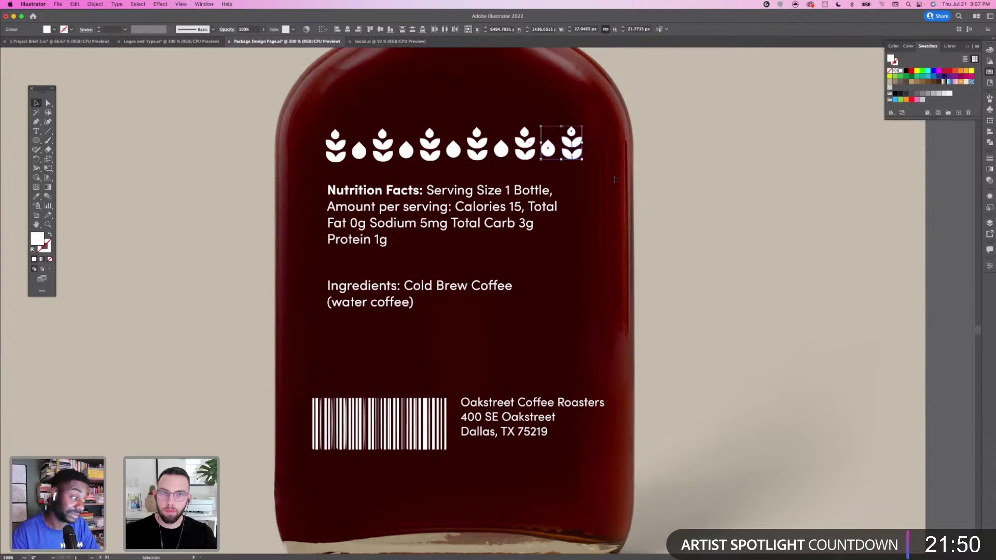
{"action": "left_click", "coordinate": [569, 184]}
{"action": "left_click_drag", "start_coordinate": [569, 184], "coordinate": [579, 126]}
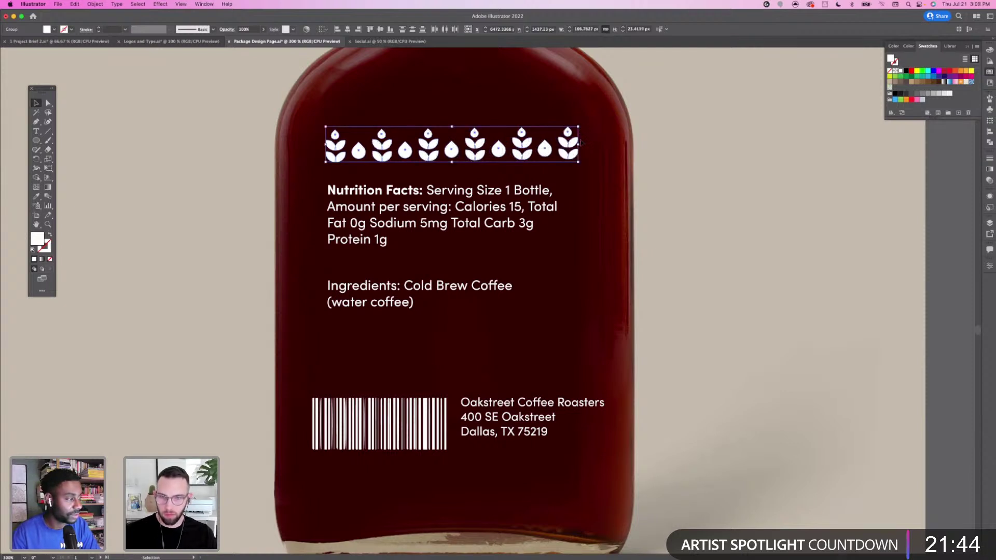
Try shifting the Nutrition Facts text block slightly right and down, and undo the shift
{"action": "mouse_move", "coordinate": [357, 217]}
{"action": "left_mouse_down"}
{"action": "mouse_move", "coordinate": [342, 222]}
{"action": "mouse_move", "coordinate": [372, 228]}
{"action": "left_mouse_up"}
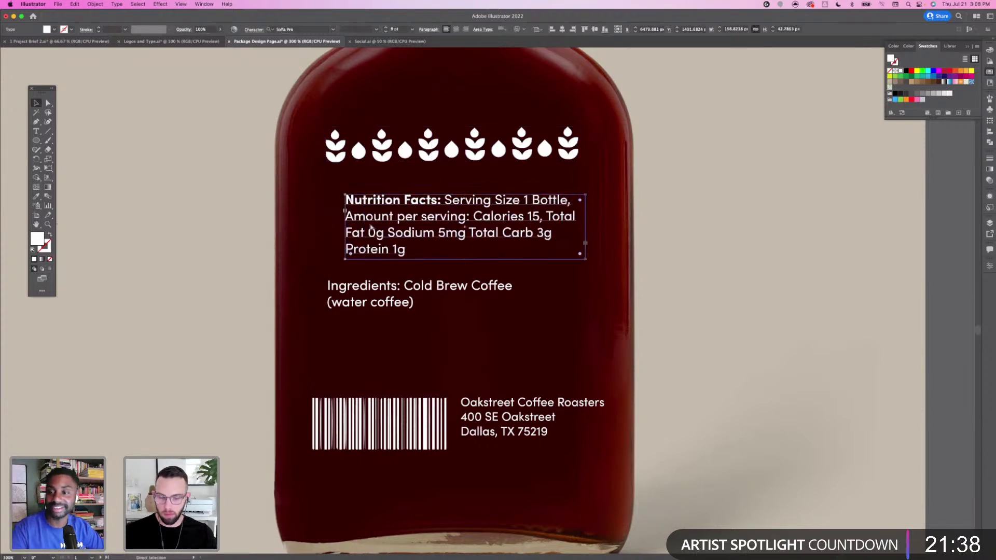
{"action": "key", "text": "ctrl+z"}
{"action": "left_click", "coordinate": [296, 130]}
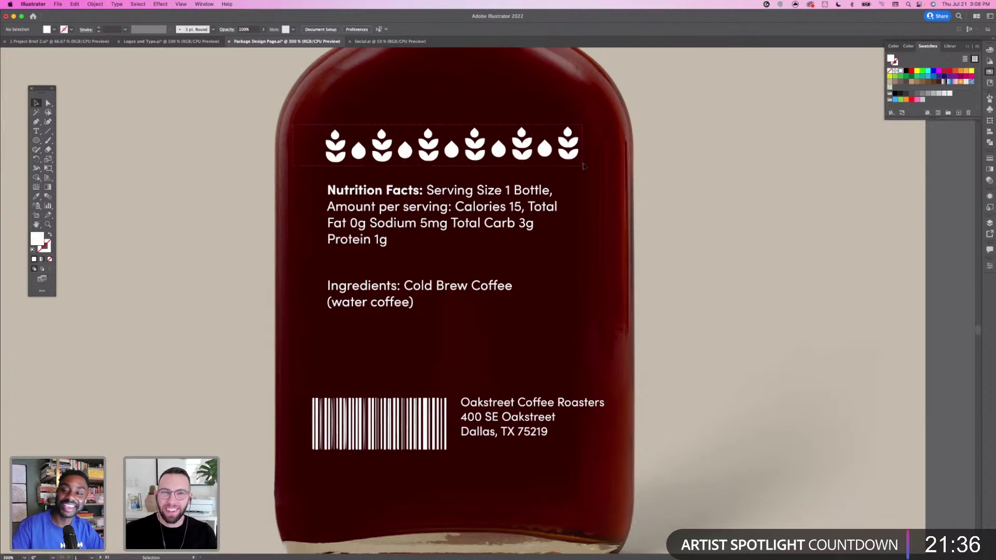
{"action": "left_click", "coordinate": [581, 163]}
{"action": "left_click", "coordinate": [305, 129]}
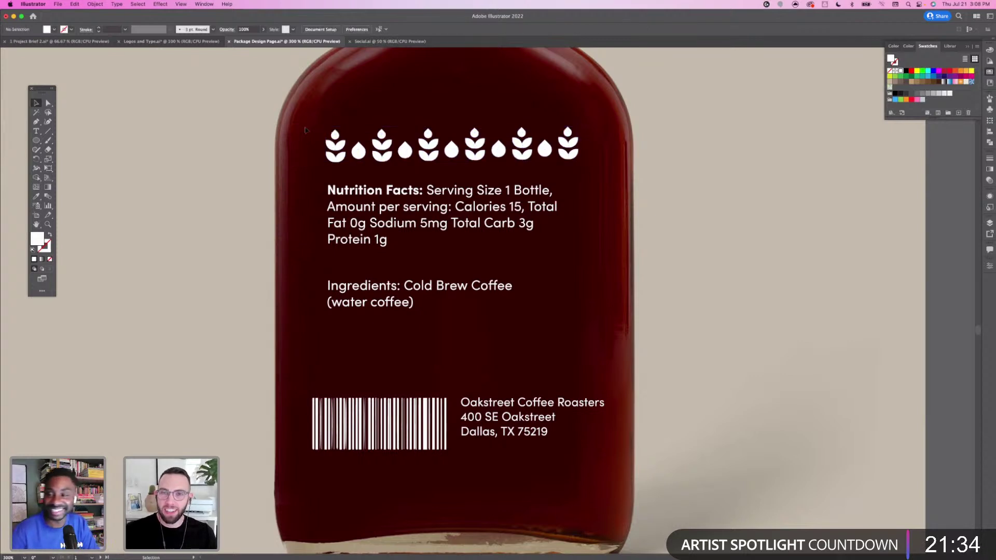
Delete every icon in the row except the first leaf and drop pair
{"action": "left_click", "coordinate": [335, 142]}
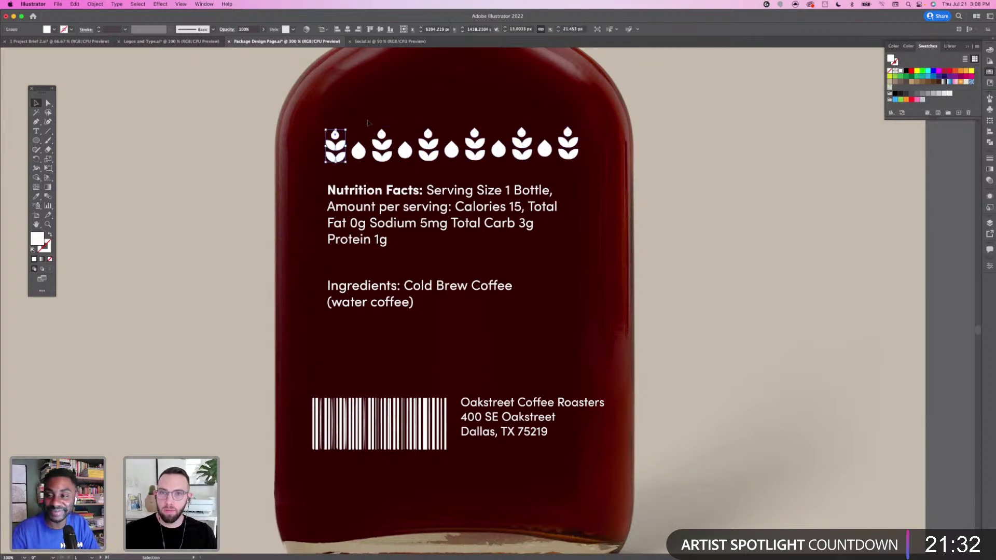
{"action": "left_click_drag", "start_coordinate": [602, 173], "coordinate": [609, 174]}
{"action": "key", "text": "Delete"}
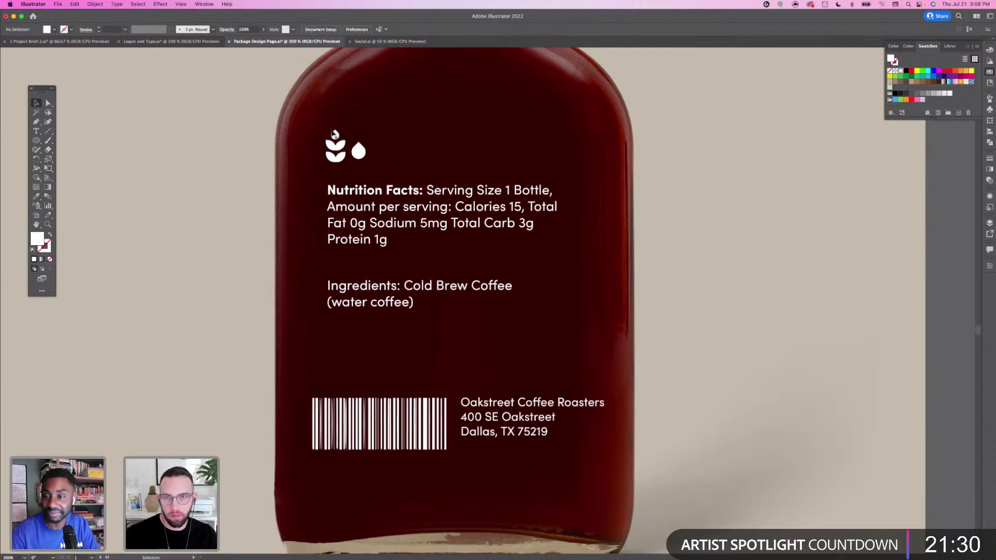
Repeat the leaf and drop pair at equal intervals across the label to make six pairs, and delete the final drop
{"action": "left_click_drag", "start_coordinate": [365, 159], "coordinate": [384, 150]}
{"action": "key", "text": "super+d"}
{"action": "key", "text": "super+d"}
{"action": "key", "text": "super+d"}
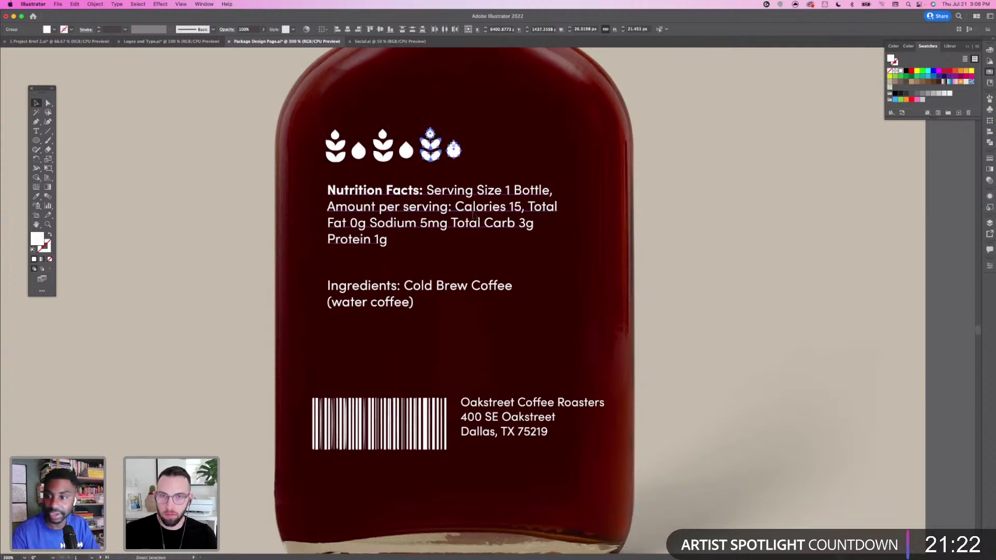
{"action": "key", "text": "super+d"}
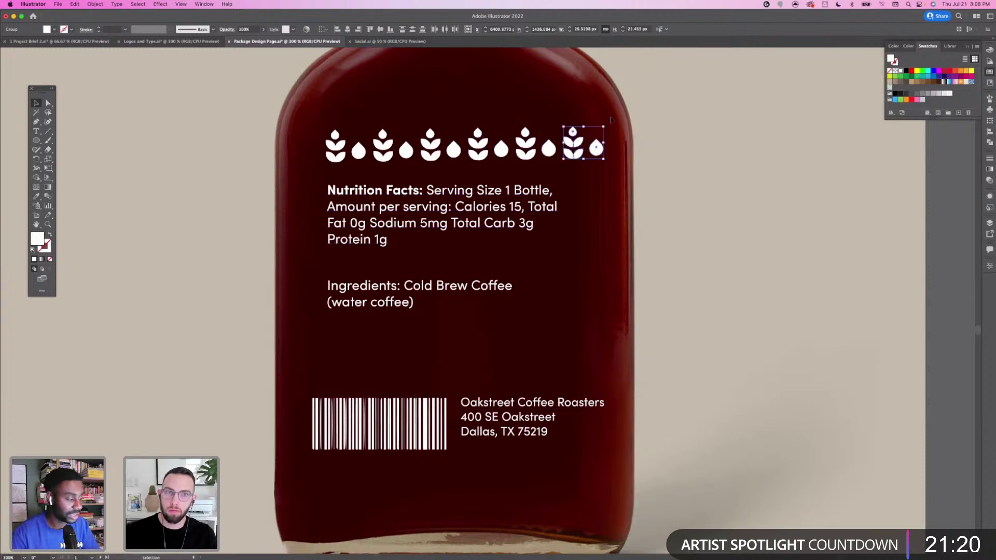
{"action": "left_click", "coordinate": [647, 135]}
{"action": "left_click", "coordinate": [598, 150]}
{"action": "key", "text": "Delete"}
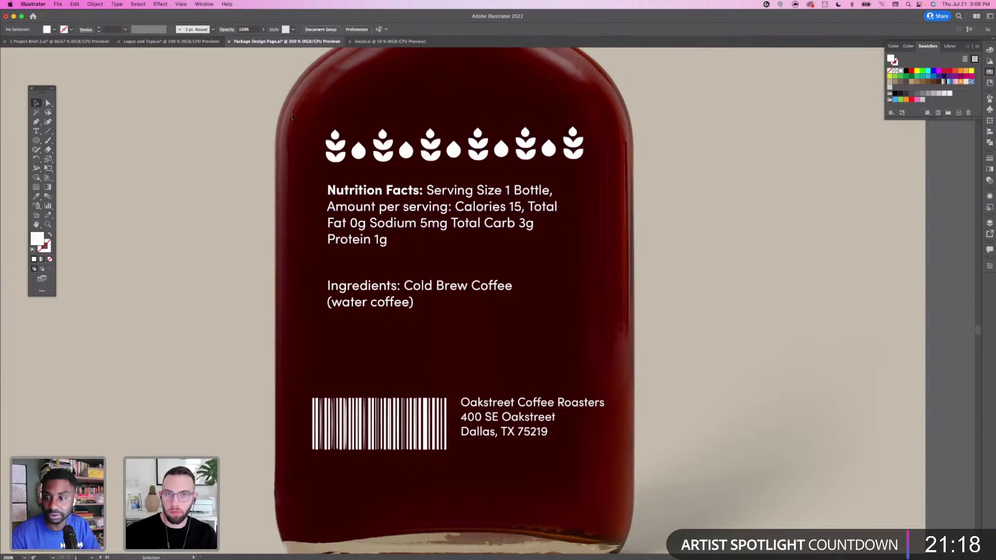
Delete all the repeated icons after the first leaf and drop pair, and select that remaining pair
{"action": "left_click_drag", "start_coordinate": [604, 166], "coordinate": [608, 167]}
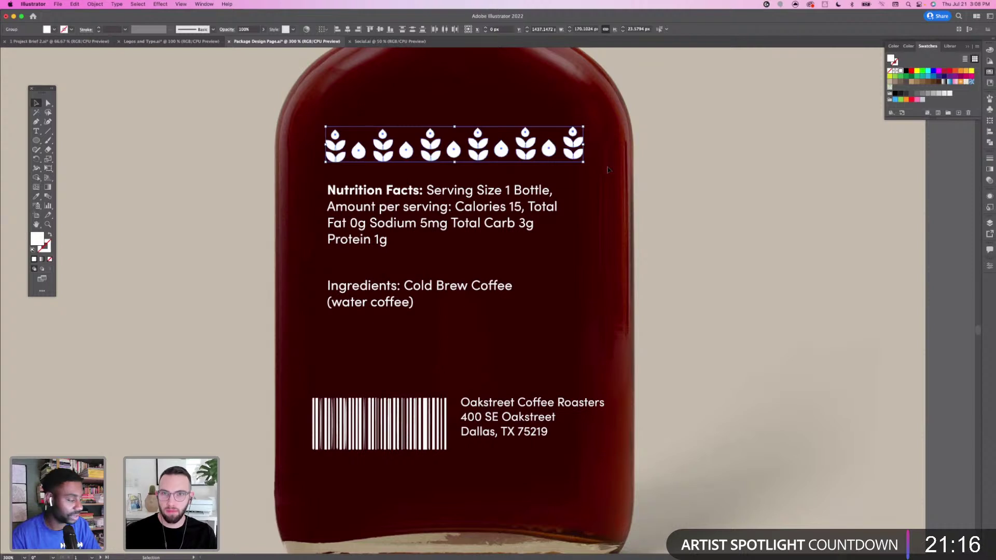
{"action": "left_click", "coordinate": [608, 174]}
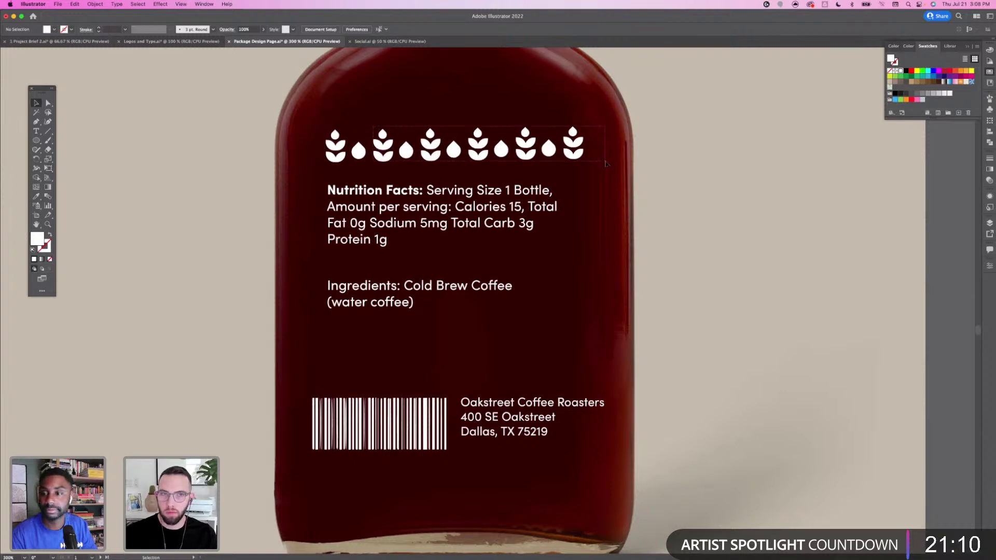
{"action": "left_click", "coordinate": [403, 133]}
{"action": "key", "text": "super+equal"}
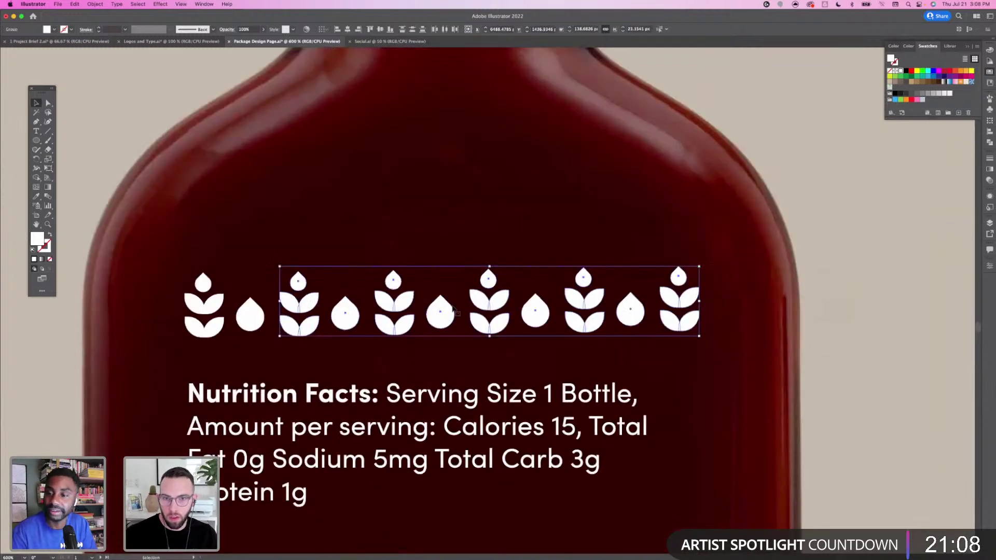
{"action": "left_click_drag", "start_coordinate": [389, 349], "coordinate": [420, 270]}
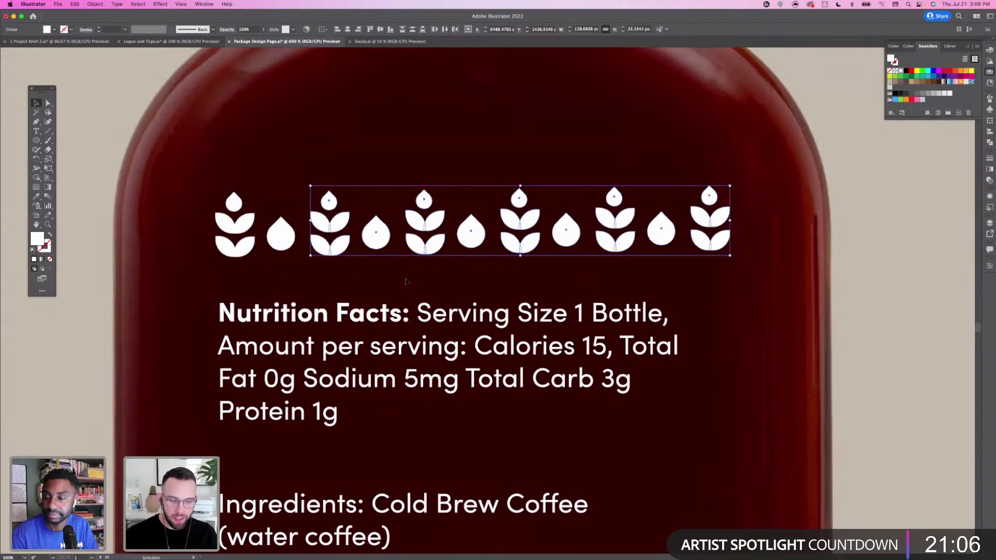
{"action": "key", "text": "Delete"}
{"action": "left_click_drag", "start_coordinate": [302, 261], "coordinate": [302, 262]}
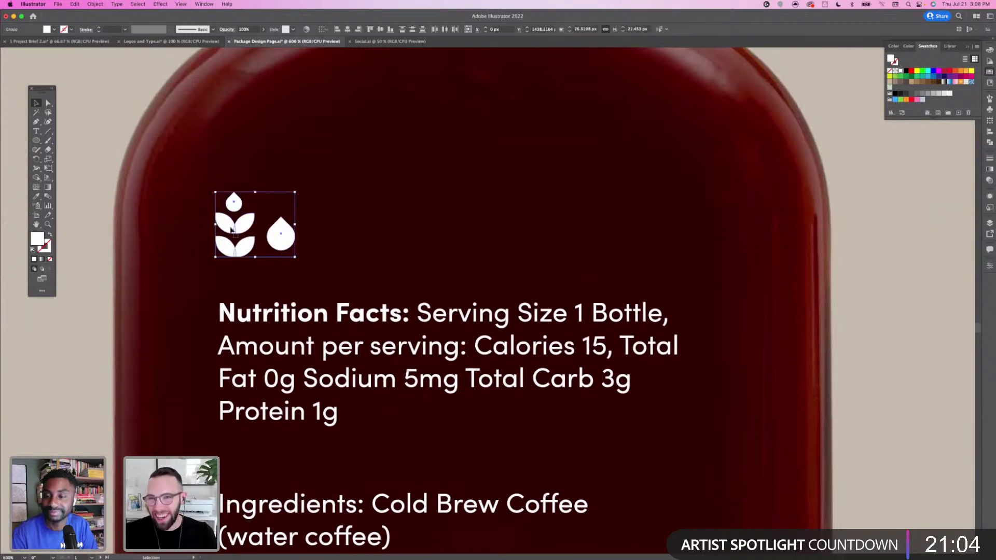
Duplicate the leaf and drop pair to its right and compare the icon row with the one on the front bottle
{"action": "left_click_drag", "start_coordinate": [232, 228], "coordinate": [325, 227]}
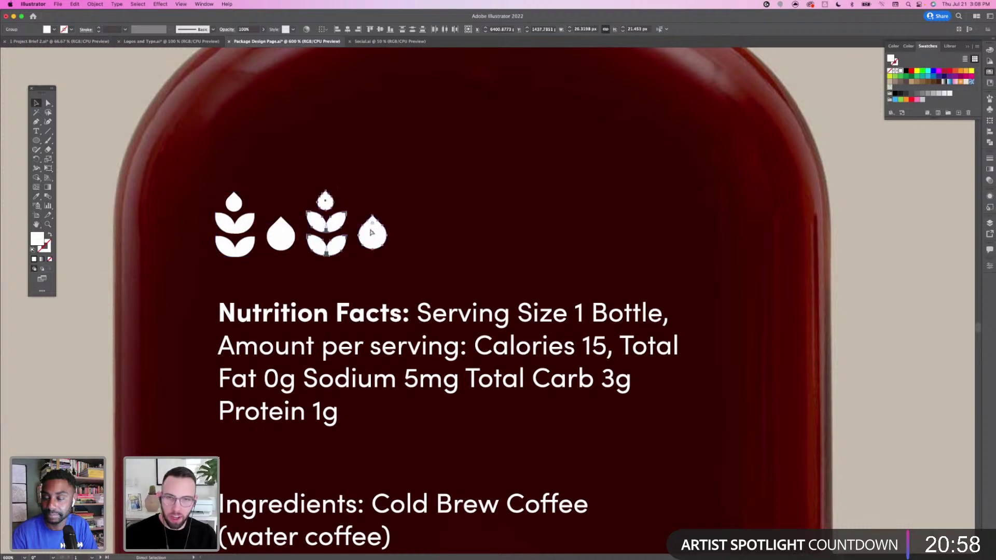
{"action": "key", "text": "super+minus"}
{"action": "key", "text": "super+minus"}
{"action": "key", "text": "super+minus"}
{"action": "key", "text": "super+minus"}
{"action": "key", "text": "super+minus"}
{"action": "left_click_drag", "start_coordinate": [247, 366], "coordinate": [428, 279]}
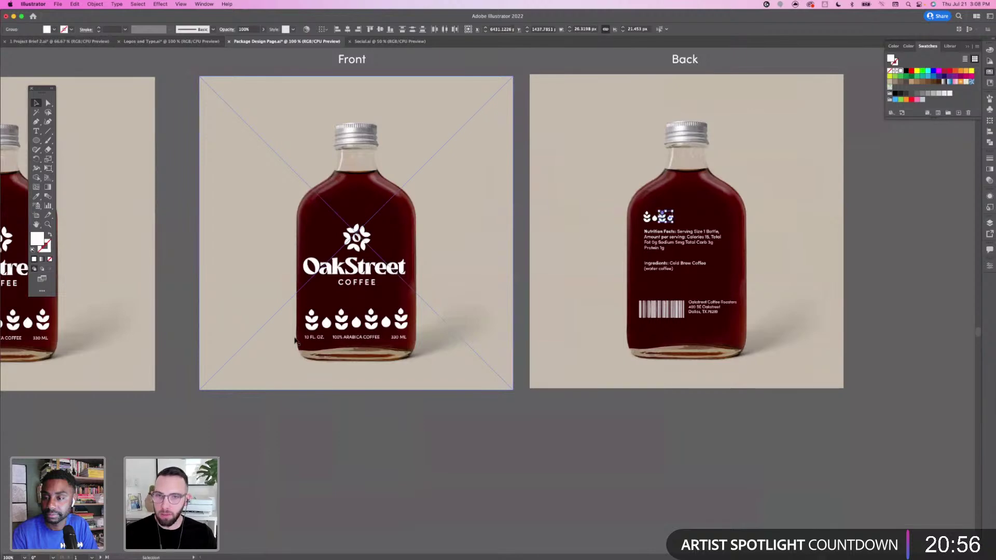
{"action": "scroll", "coordinate": [351, 285], "scroll_direction": "right", "scroll_amount": 5}
{"action": "scroll", "coordinate": [351, 285], "scroll_direction": "up", "scroll_amount": 1}
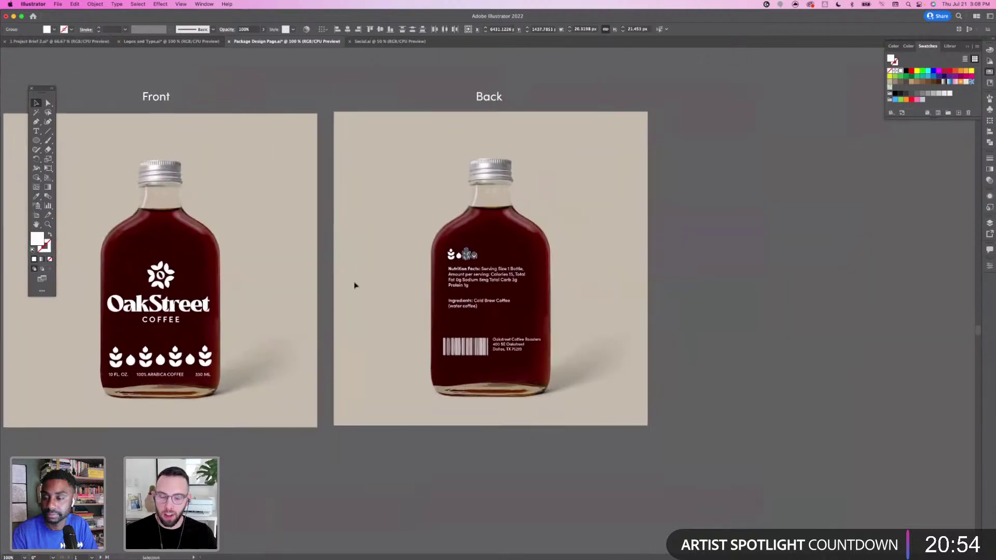
{"action": "key", "text": "super+equal"}
{"action": "key", "text": "super+equal"}
{"action": "key", "text": "super+equal"}
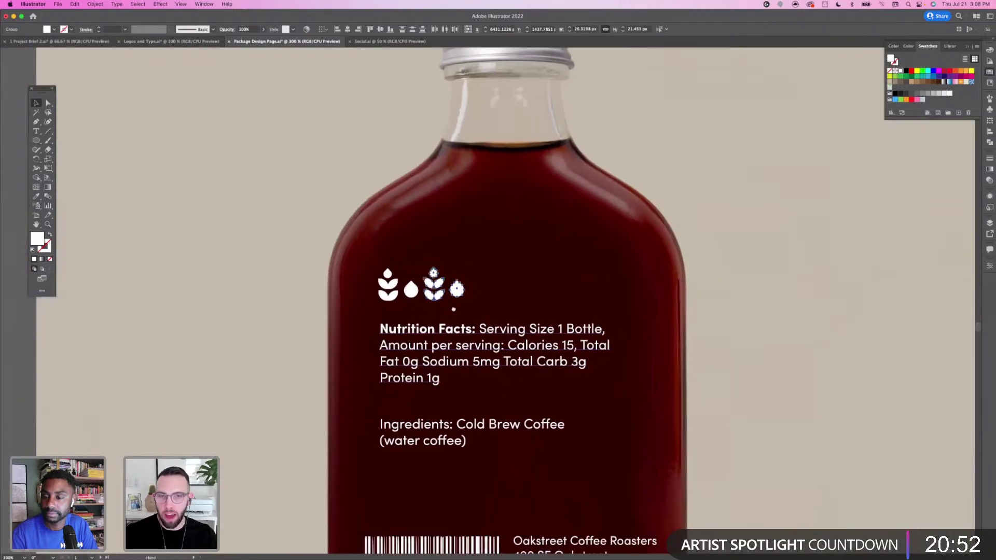
{"action": "key", "text": "super+equal"}
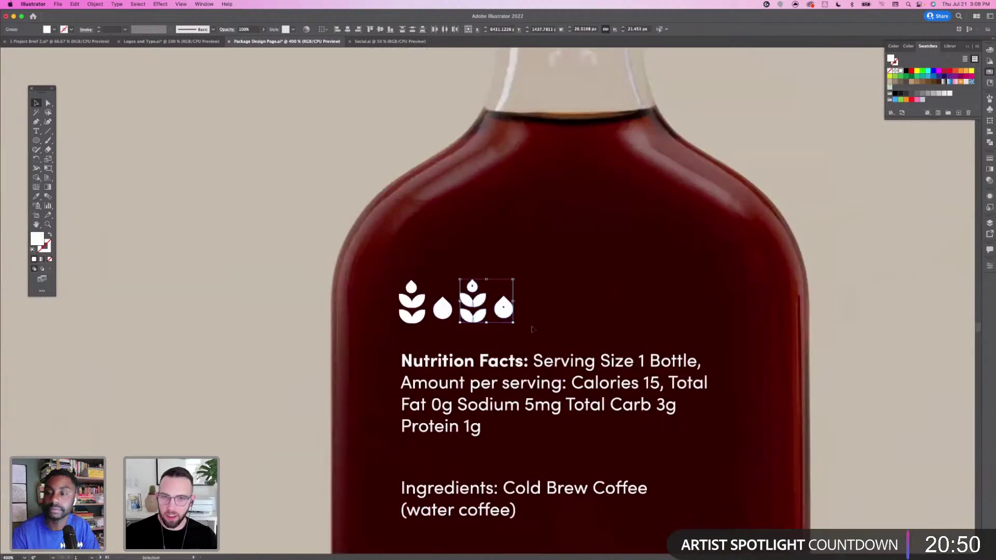
{"action": "left_click_drag", "start_coordinate": [485, 325], "coordinate": [363, 307]}
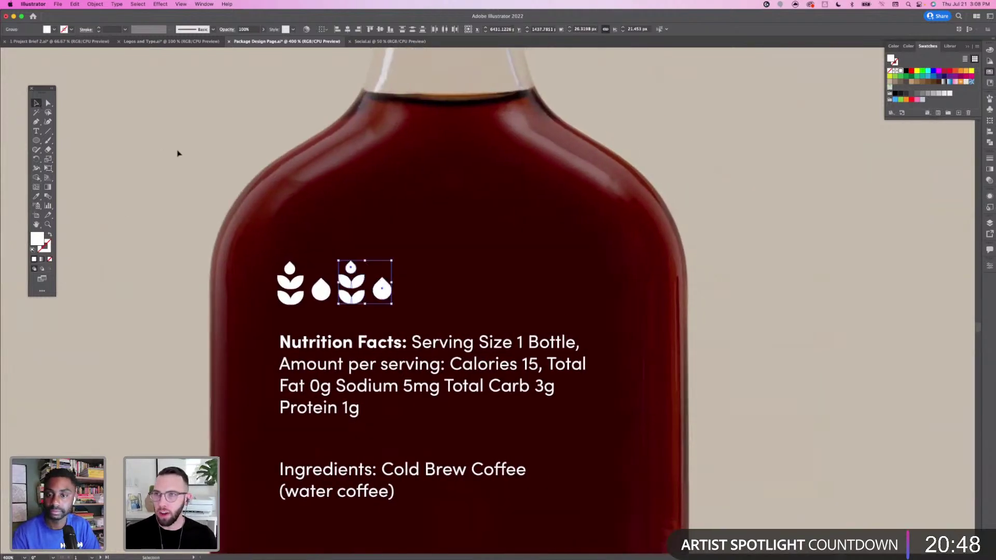
{"action": "left_click", "coordinate": [179, 155]}
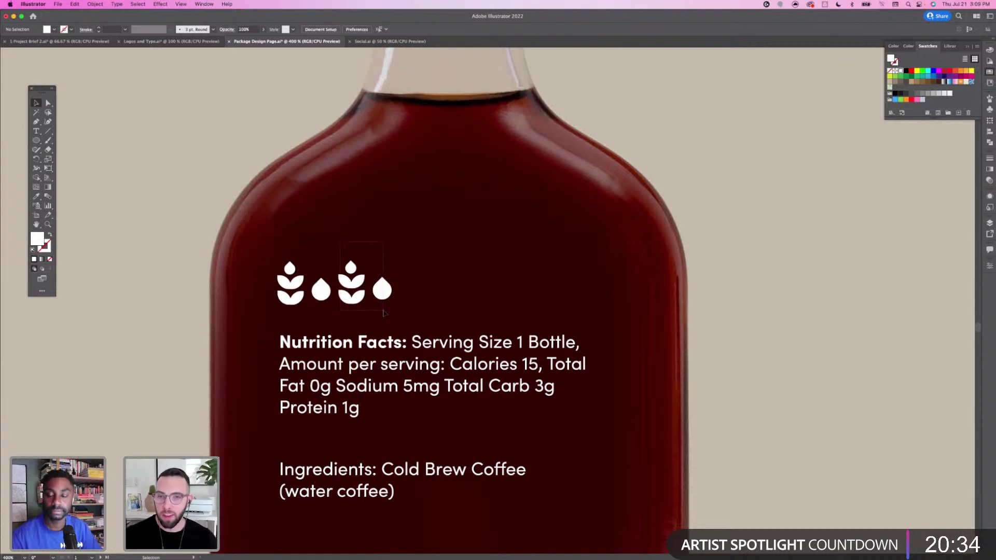
Delete the duplicated leaf and drop pair so only the first pair is left
{"action": "left_click", "coordinate": [351, 265]}
{"action": "key", "text": "a"}
{"action": "scroll", "coordinate": [363, 310], "scroll_direction": "up", "scroll_amount": 5}
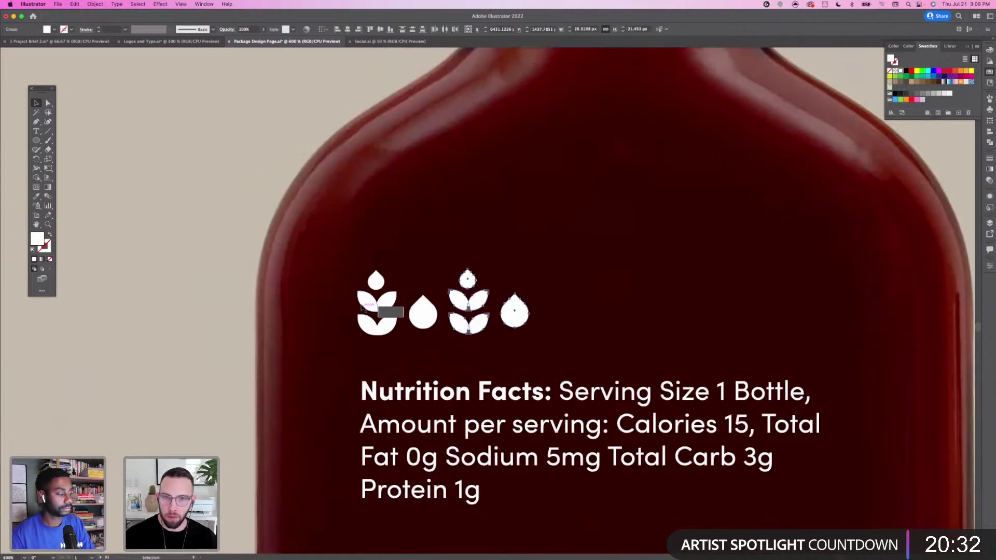
{"action": "key", "text": "Delete"}
Enlarge the first leaf and drop pair proportionally to about 28.5 px wide
{"action": "left_click_drag", "start_coordinate": [369, 277], "coordinate": [247, 258]}
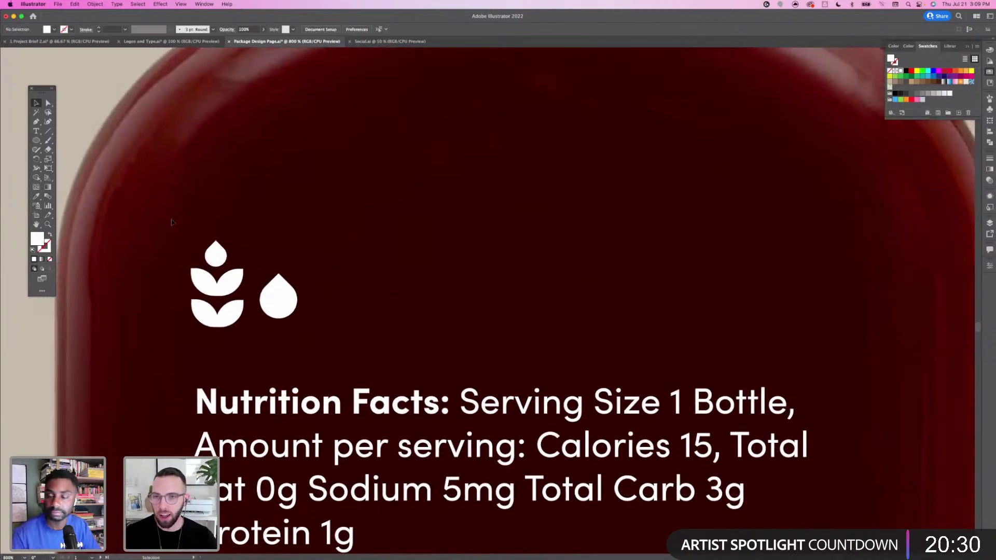
{"action": "left_click_drag", "start_coordinate": [173, 221], "coordinate": [336, 325]}
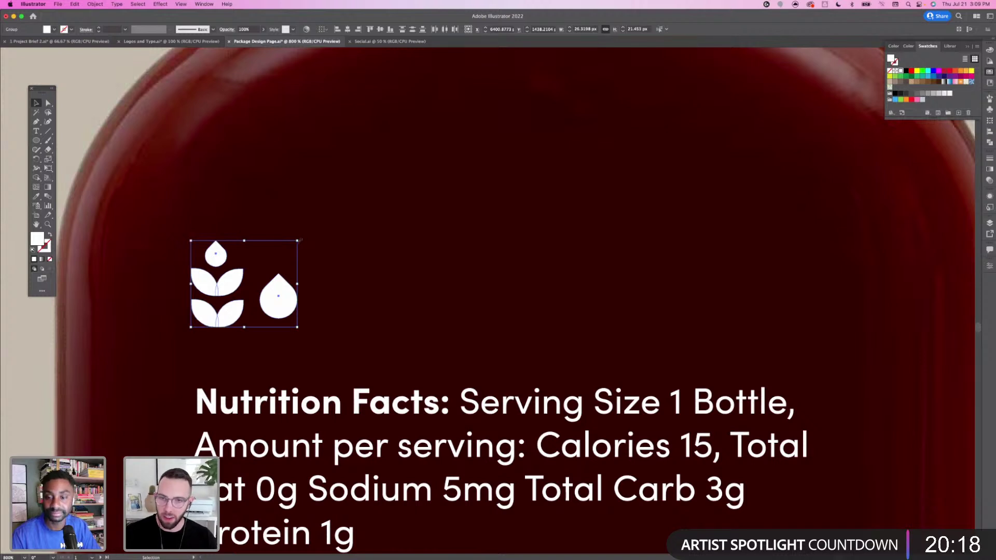
{"action": "left_click_drag", "start_coordinate": [303, 238], "coordinate": [307, 234]}
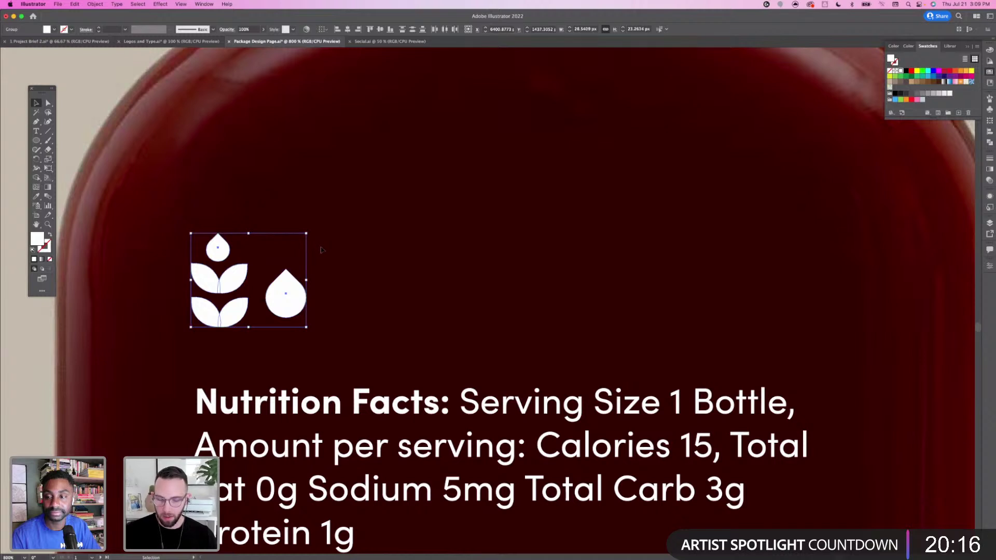
Repeat the enlarged leaf and drop pair at equal intervals across the label to make six pairs, and remove the final drop
{"action": "left_click_drag", "start_coordinate": [219, 288], "coordinate": [352, 284]}
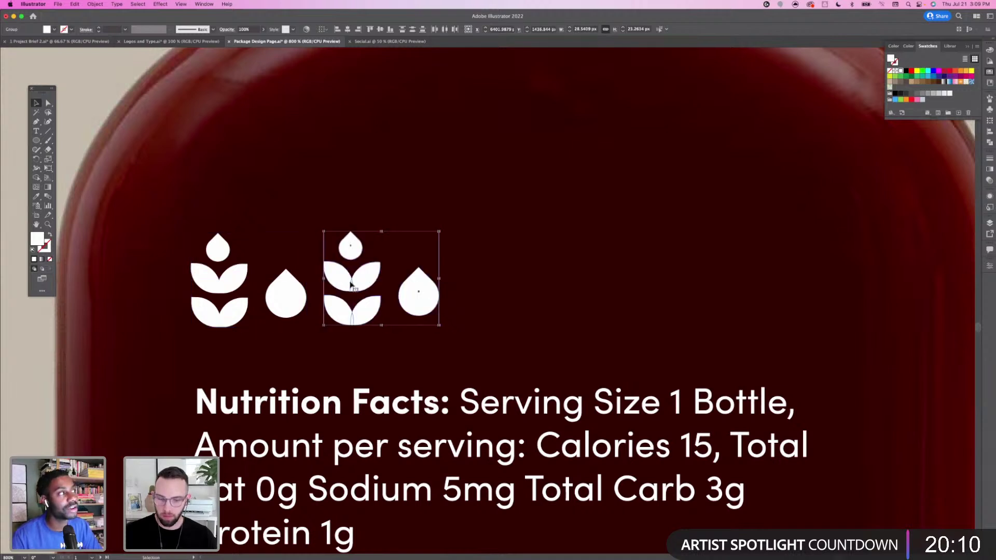
{"action": "key", "text": "super+d"}
{"action": "key", "text": "super+d"}
{"action": "key", "text": "super+d"}
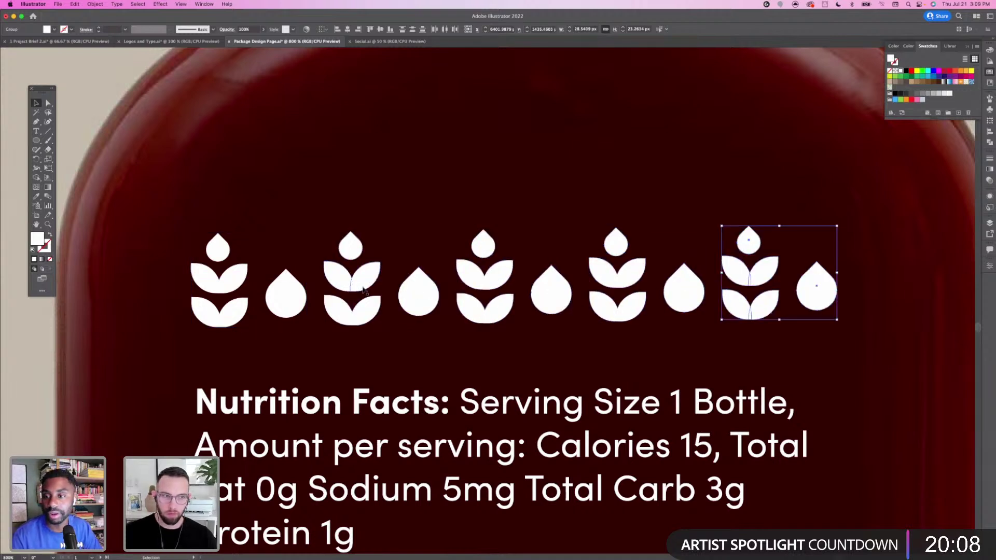
{"action": "key", "text": "super+d"}
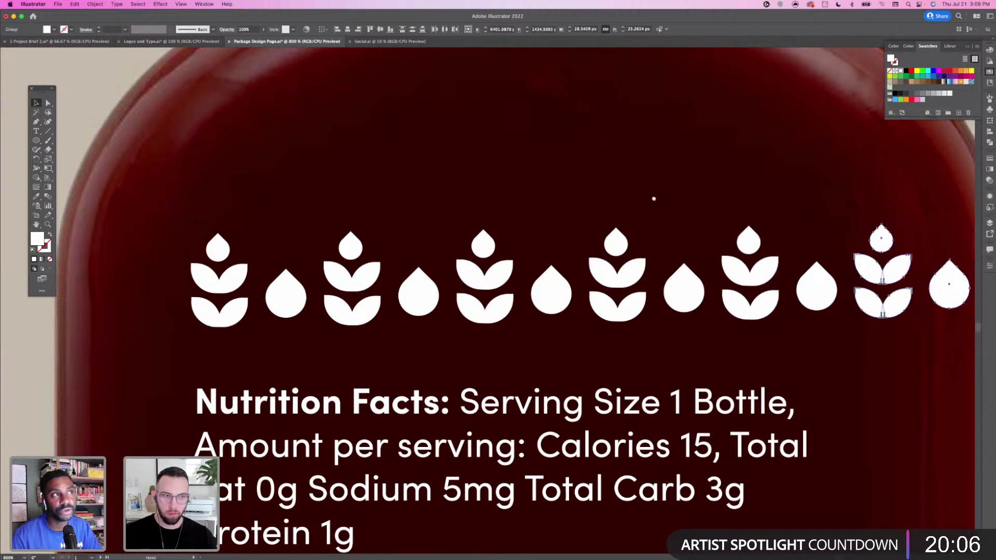
{"action": "left_click_drag", "start_coordinate": [820, 234], "coordinate": [687, 227]}
{"action": "left_click_drag", "start_coordinate": [794, 244], "coordinate": [824, 273]}
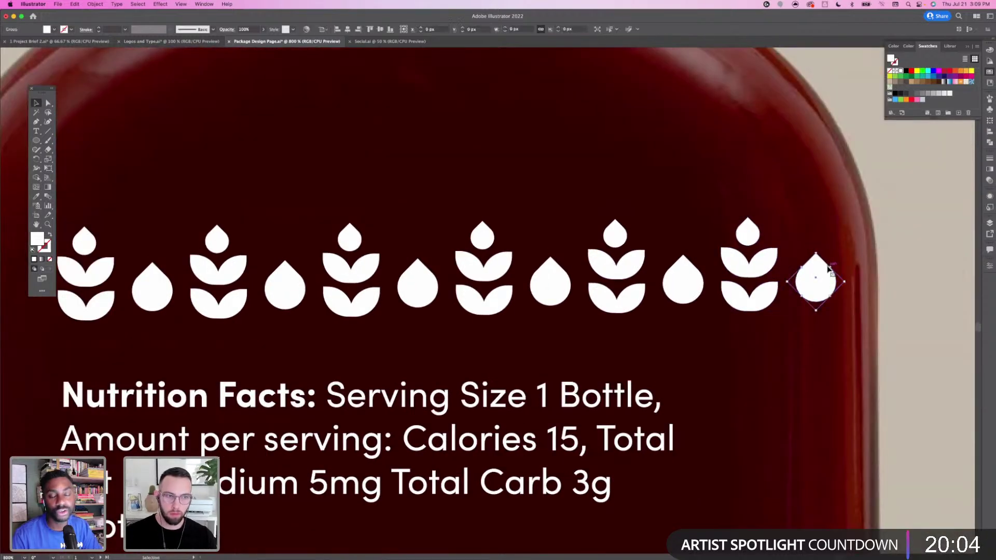
{"action": "key", "text": "Delete"}
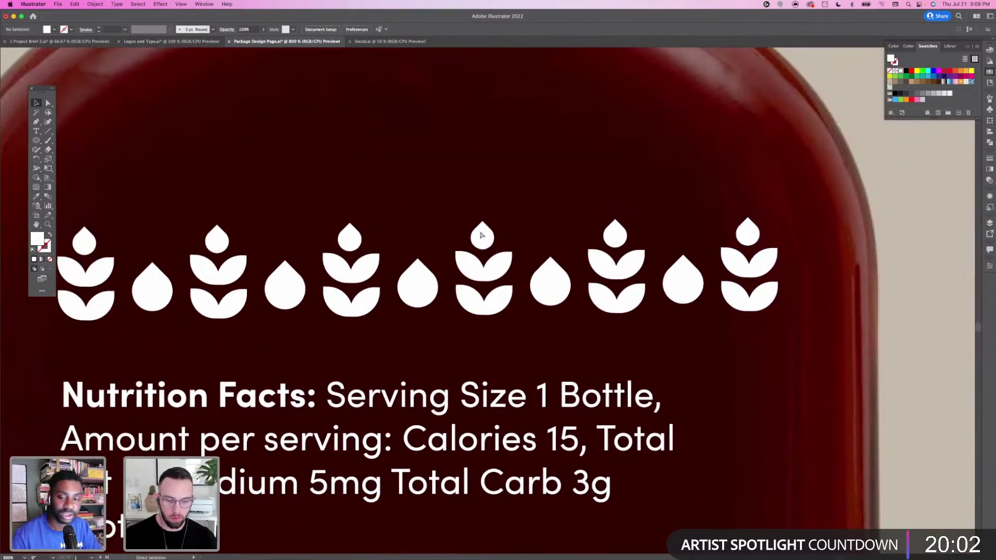
Shift the whole leaf-and-drop row left so its start lines up with the barcode's left edge
{"action": "key", "text": "super+minus"}
{"action": "left_click_drag", "start_coordinate": [654, 289], "coordinate": [664, 309]}
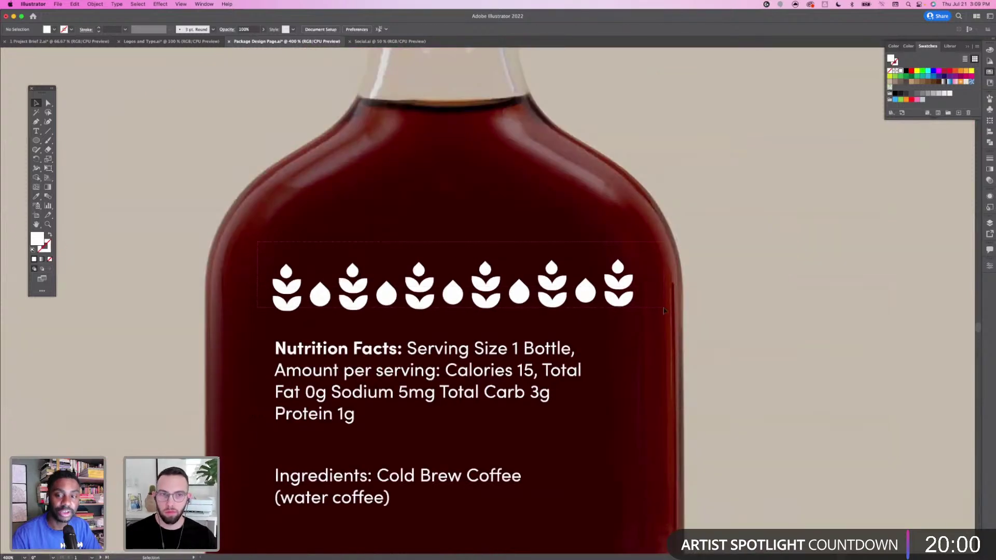
{"action": "key", "text": "shift+Left"}
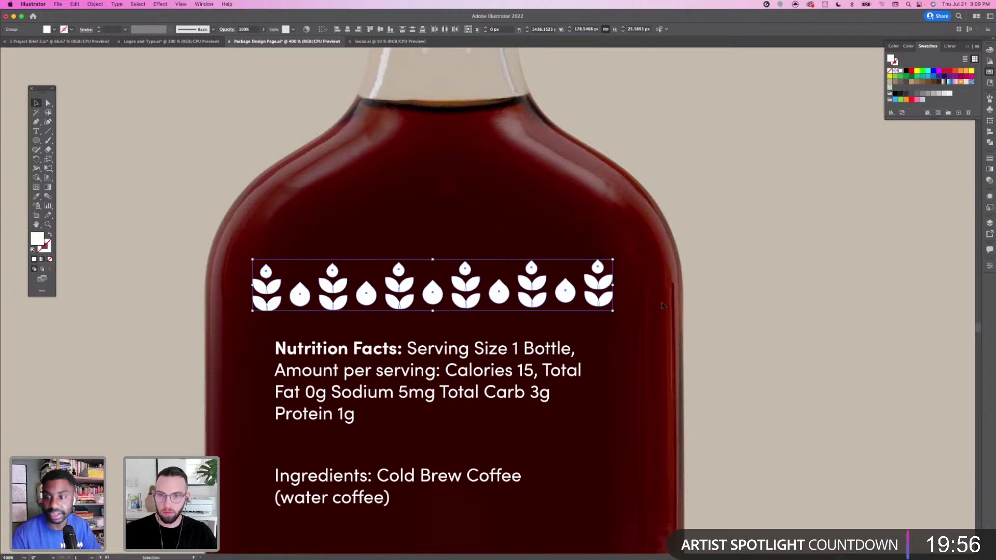
{"action": "left_click", "coordinate": [661, 327]}
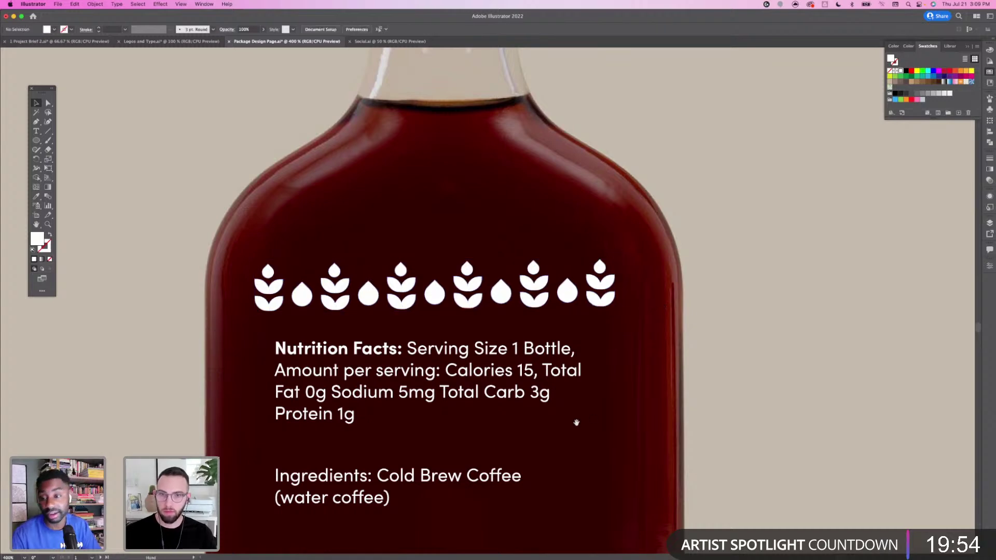
{"action": "scroll", "coordinate": [576, 355], "scroll_direction": "down", "scroll_amount": 5}
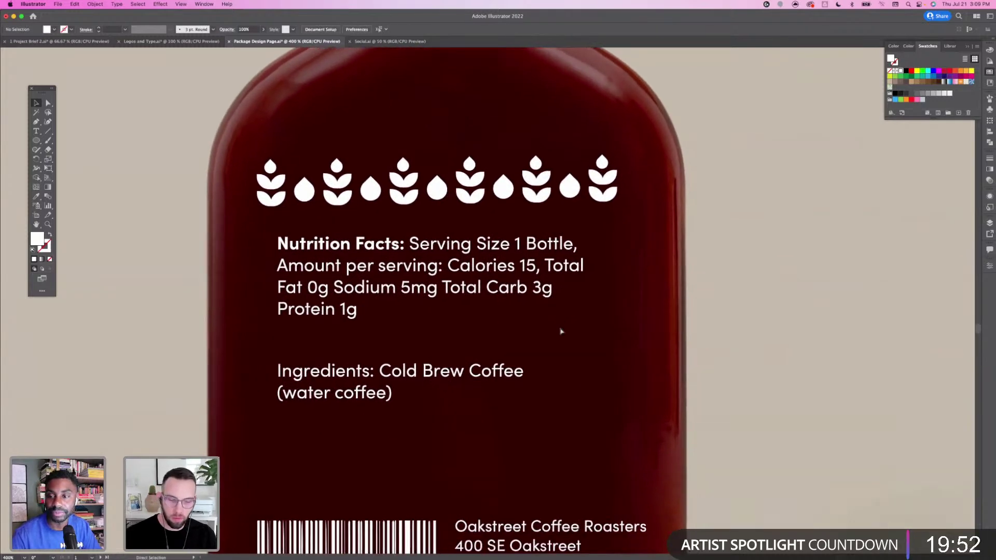
{"action": "key", "text": "super+minus"}
{"action": "key", "text": "super+minus"}
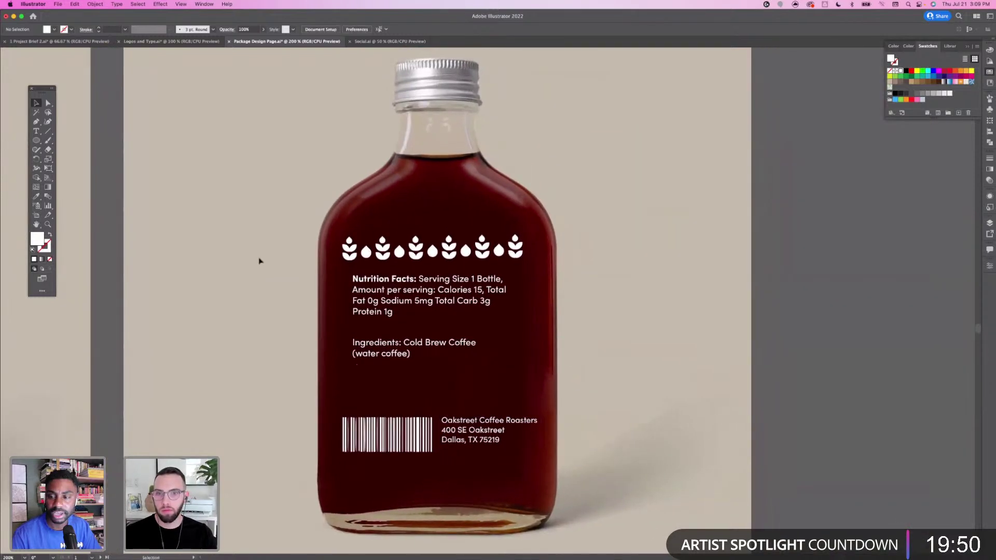
{"action": "left_click", "coordinate": [519, 249]}
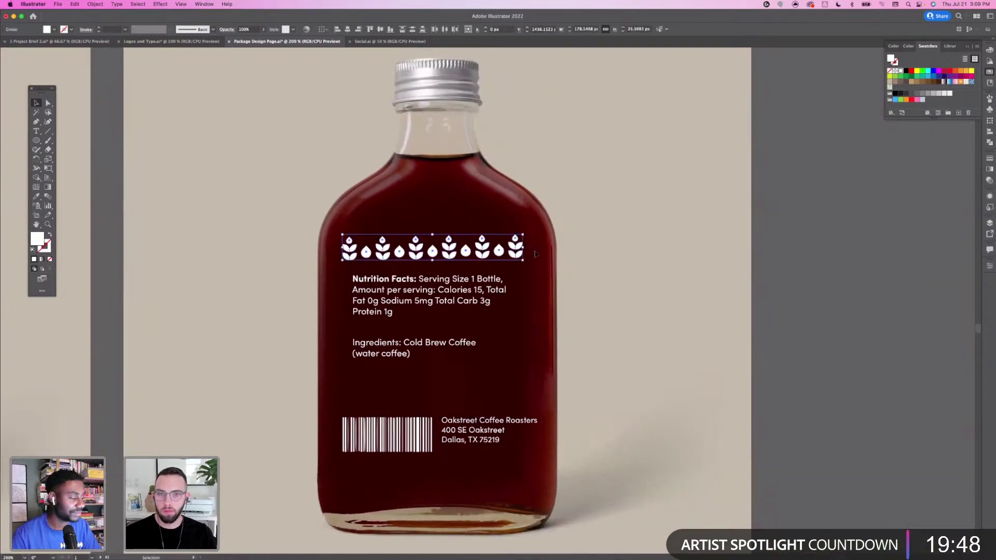
{"action": "key", "text": "Right"}
Paste a copy of the icon row, turn it upside down, and place it just above the barcode and address
{"action": "key", "text": "super+v"}
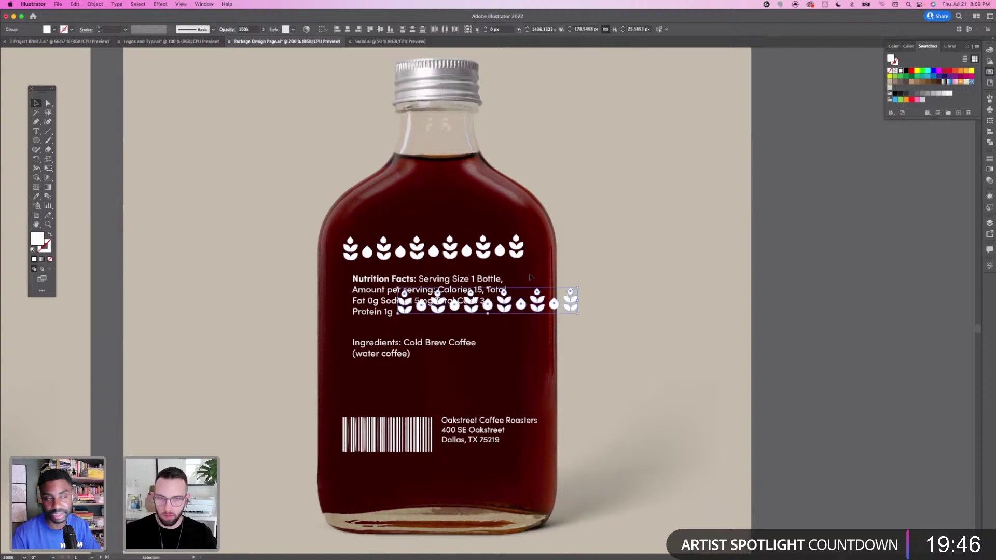
{"action": "left_click_drag", "start_coordinate": [581, 285], "coordinate": [386, 397]}
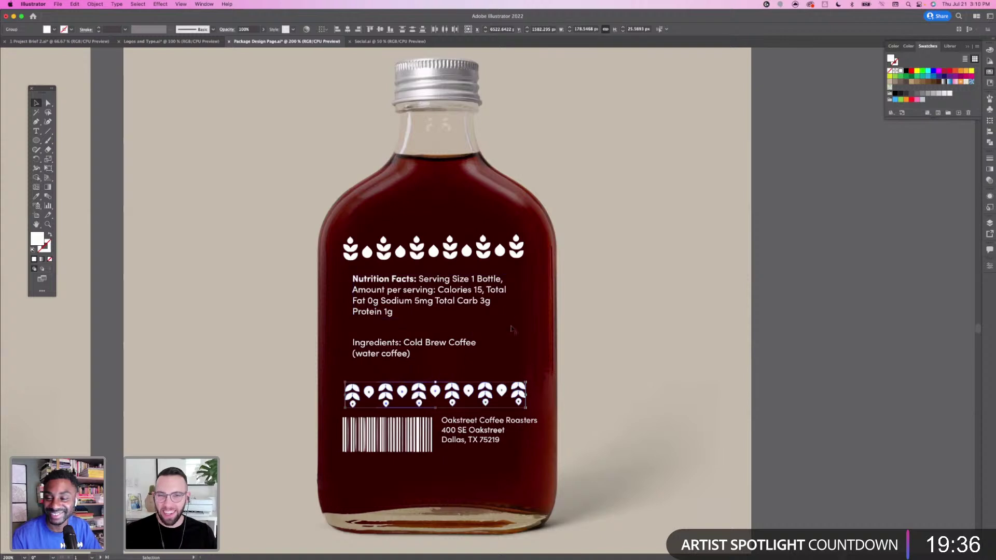
{"action": "scroll", "coordinate": [556, 293], "scroll_direction": "down", "scroll_amount": 3}
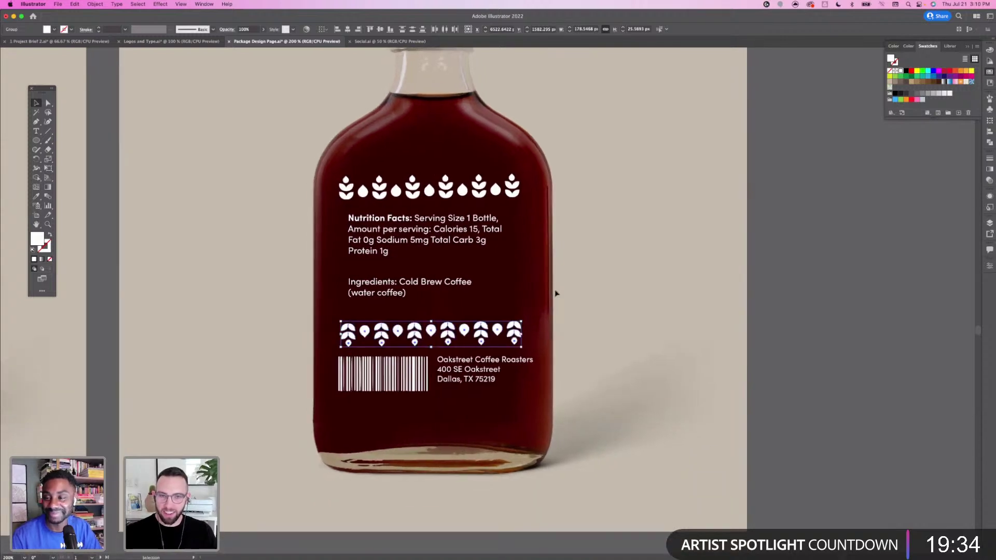
{"action": "key", "text": "super+="}
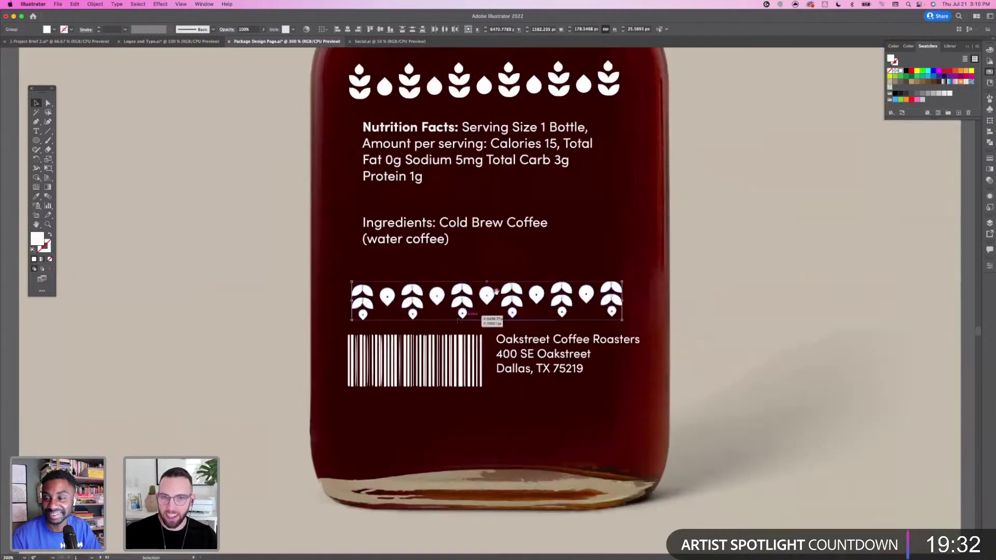
{"action": "left_click_drag", "start_coordinate": [502, 291], "coordinate": [458, 346]}
{"action": "left_click", "coordinate": [652, 328]}
{"action": "left_click_drag", "start_coordinate": [612, 354], "coordinate": [565, 379]}
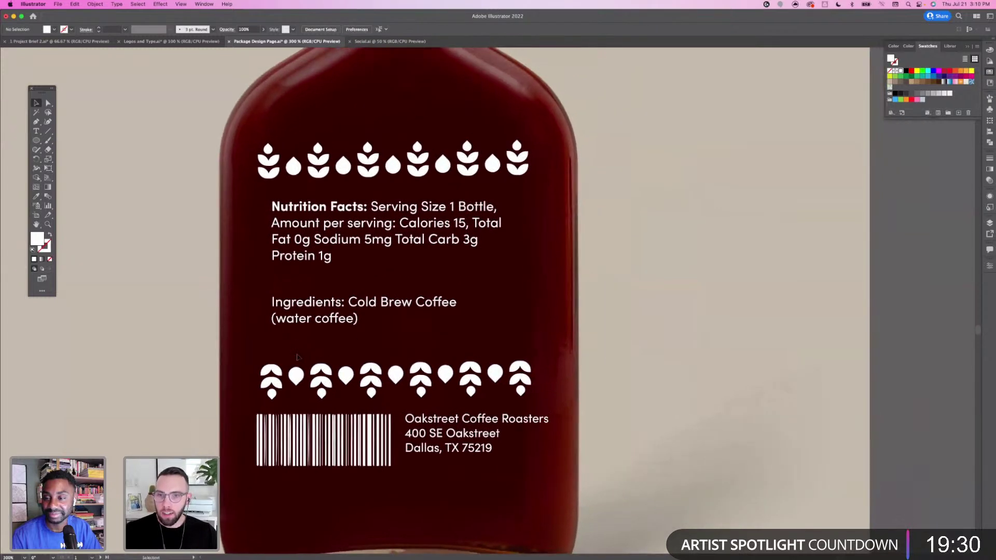
Nudge the Ingredients text block slightly down, closer to the upside-down icon row
{"action": "left_click", "coordinate": [293, 326]}
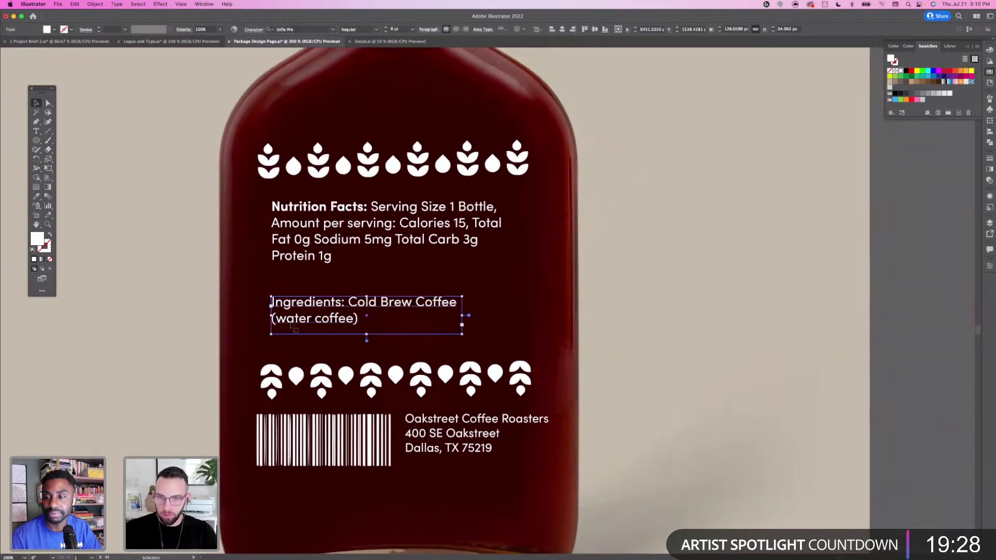
{"action": "left_click_drag", "start_coordinate": [291, 325], "coordinate": [293, 324]}
{"action": "key", "text": "shift+Up"}
{"action": "key", "text": "Down"}
{"action": "key", "text": "Down"}
{"action": "key", "text": "Down"}
{"action": "key", "text": "Down"}
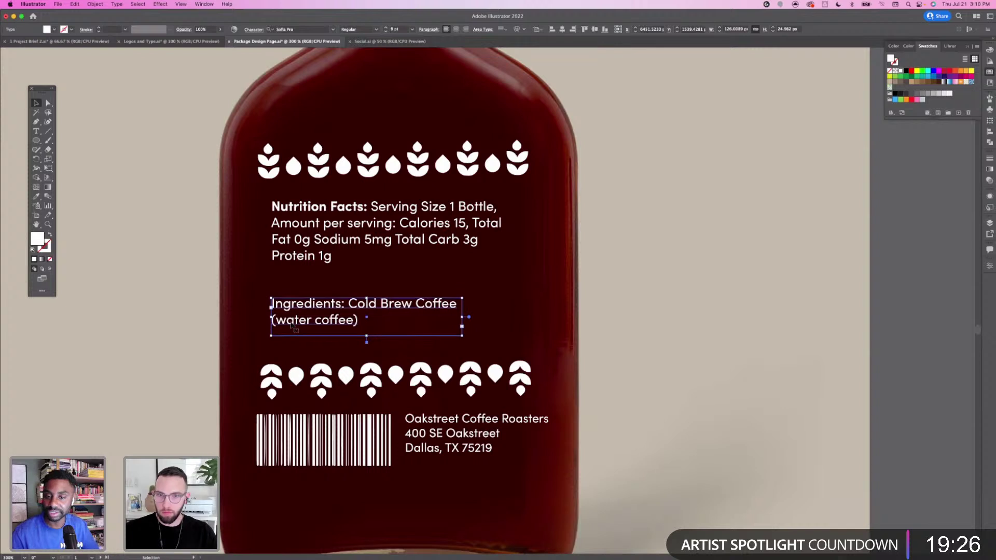
Widen the Nutrition Facts text box on both sides to span the icon row, with its left edge aligned to the barcode
{"action": "left_click", "coordinate": [487, 232]}
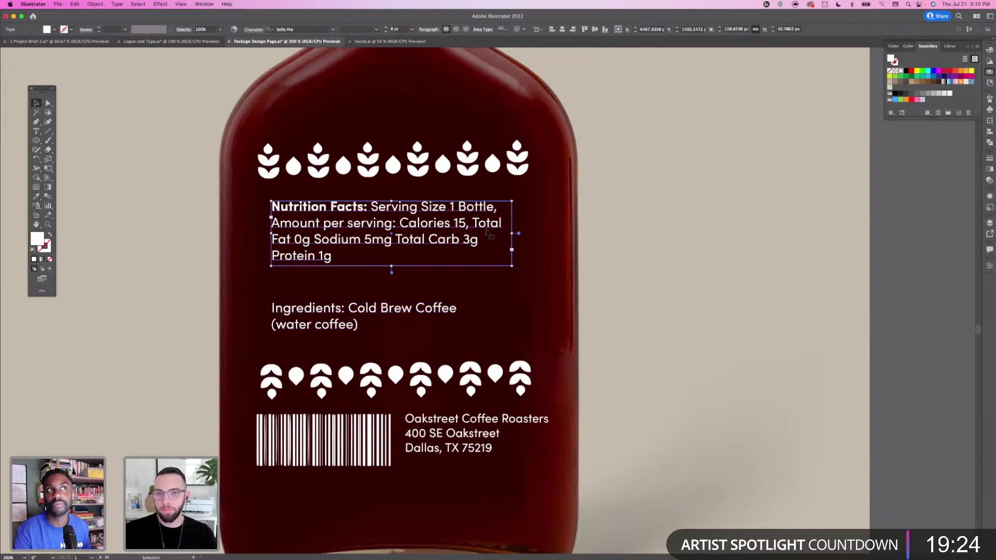
{"action": "left_click_drag", "start_coordinate": [521, 240], "coordinate": [544, 239]}
{"action": "left_click", "coordinate": [590, 249]}
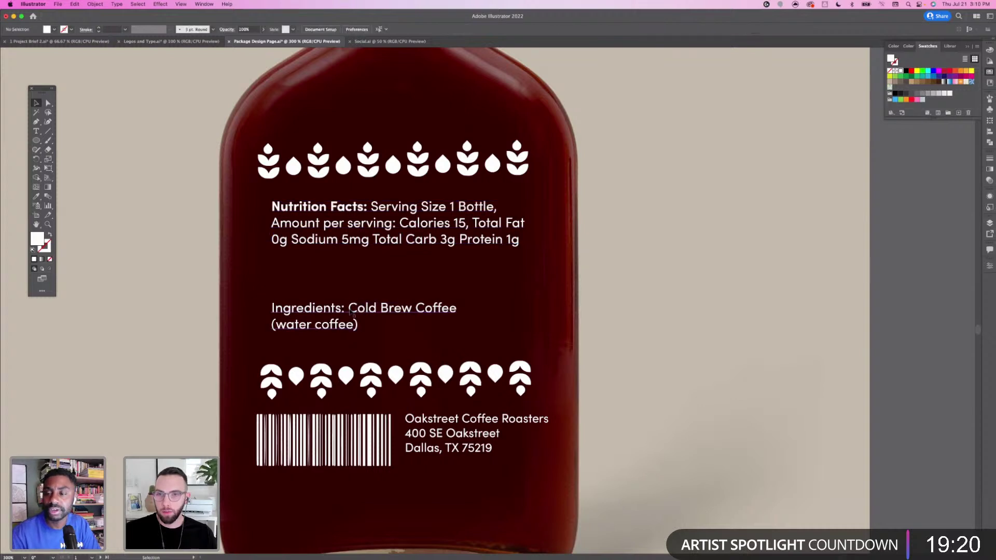
{"action": "left_click", "coordinate": [289, 228]}
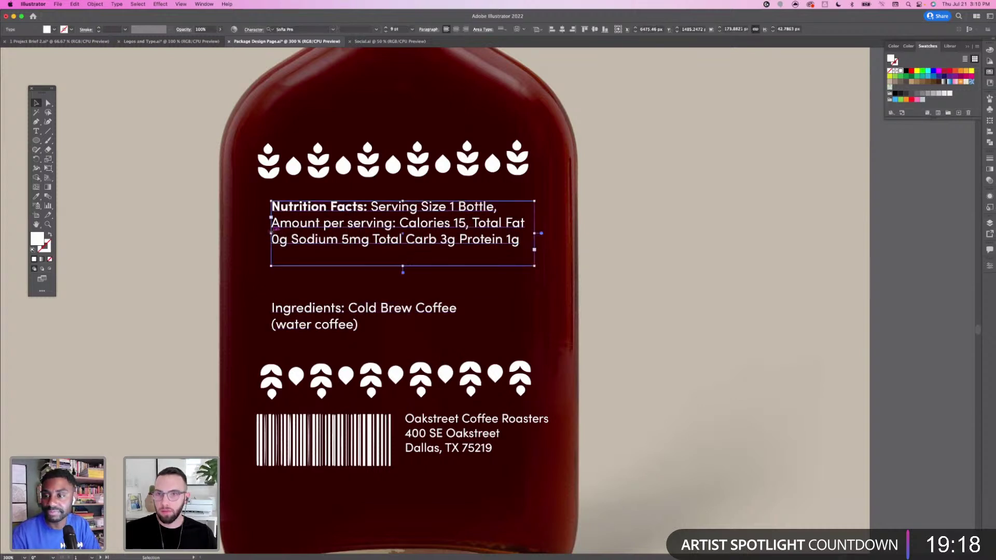
{"action": "left_click_drag", "start_coordinate": [274, 229], "coordinate": [255, 232]}
{"action": "left_click_drag", "start_coordinate": [257, 232], "coordinate": [257, 232]}
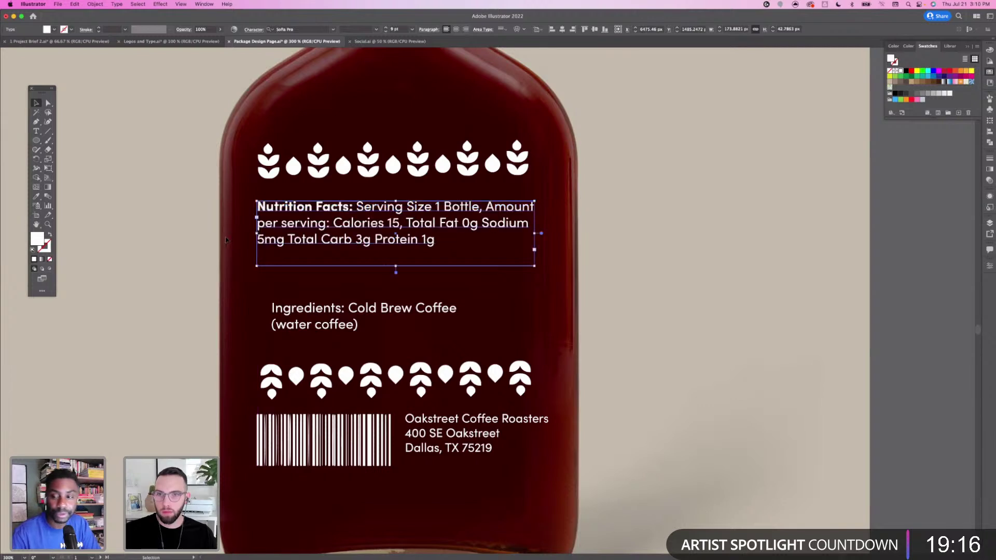
Move the Ingredients text block left and slightly up so it lines up with the Nutrition Facts text
{"action": "left_click", "coordinate": [282, 283]}
{"action": "left_click_drag", "start_coordinate": [294, 314], "coordinate": [278, 303]}
{"action": "left_click", "coordinate": [271, 279]}
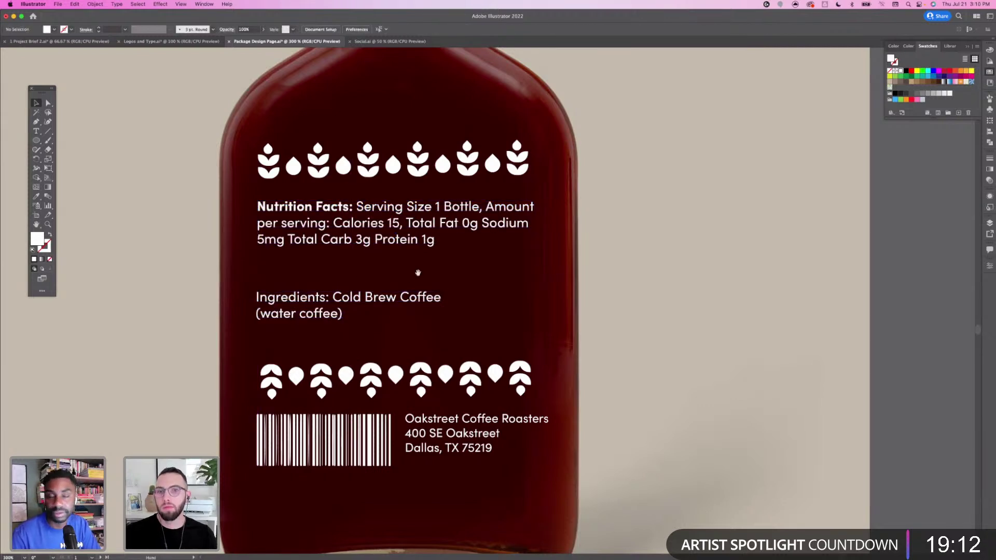
Make the "Ingredients:" heading bold by sampling the text style of the "Nutrition Facts:" heading
{"action": "left_click_drag", "start_coordinate": [418, 273], "coordinate": [407, 285]}
{"action": "left_click_drag", "start_coordinate": [338, 311], "coordinate": [224, 298]}
{"action": "double_click", "coordinate": [303, 301]}
{"action": "left_click", "coordinate": [37, 196]}
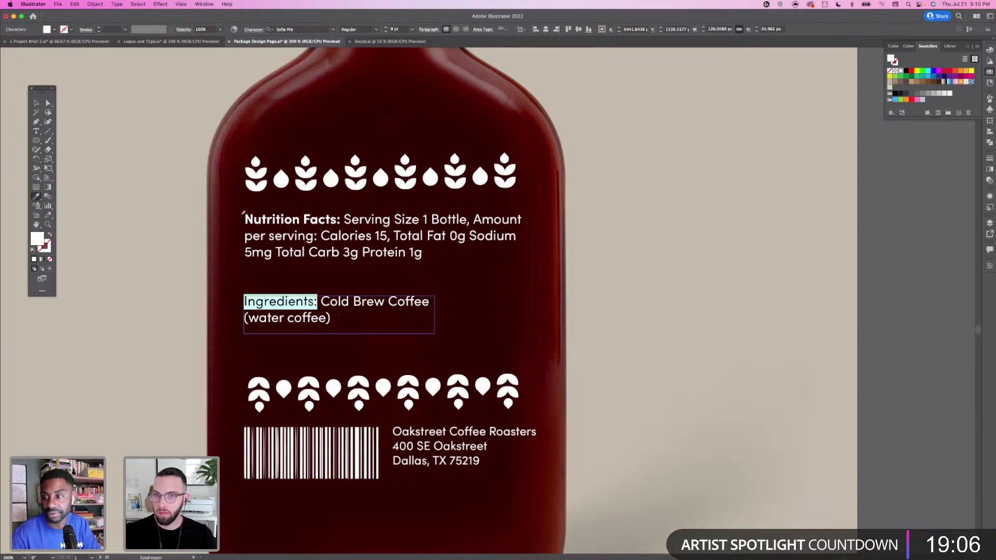
{"action": "left_click", "coordinate": [280, 220]}
{"action": "left_click", "coordinate": [37, 104]}
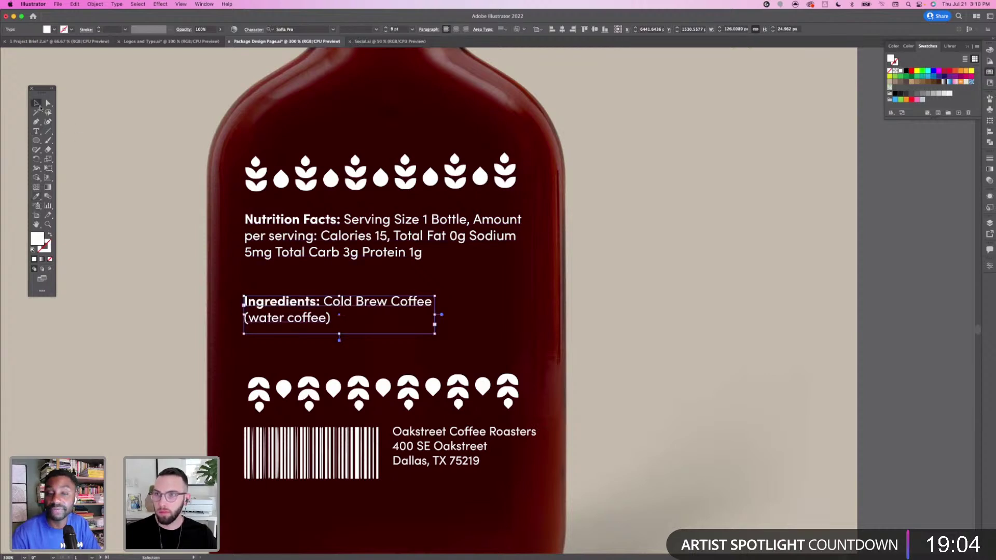
Move the Ingredients text down closer to the lower icon row and bring the Nutrition Facts text down just above it
{"action": "left_click_drag", "start_coordinate": [297, 312], "coordinate": [300, 342]}
{"action": "left_click_drag", "start_coordinate": [297, 240], "coordinate": [301, 287]}
{"action": "left_click", "coordinate": [181, 225]}
{"action": "left_click_drag", "start_coordinate": [181, 225], "coordinate": [203, 230]}
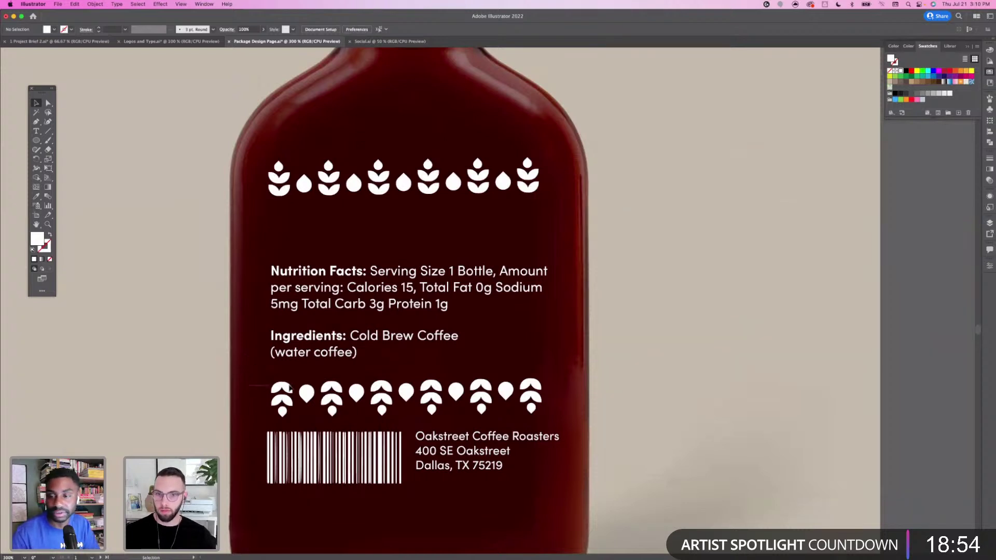
Turn the icon row above the barcode upright and delete the icon row above the Nutrition Facts text
{"action": "left_click", "coordinate": [542, 399]}
{"action": "left_click_drag", "start_coordinate": [545, 378], "coordinate": [313, 435]}
{"action": "left_click_drag", "start_coordinate": [258, 188], "coordinate": [541, 213]}
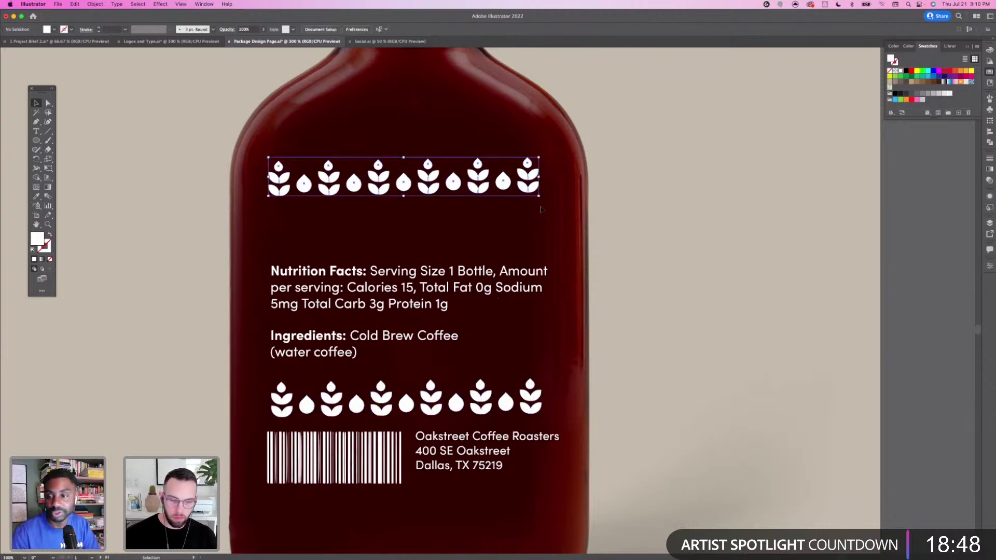
{"action": "key", "text": "BackSpace"}
{"action": "key", "text": "super+minus"}
{"action": "scroll", "coordinate": [541, 277], "scroll_direction": "right", "scroll_amount": 2}
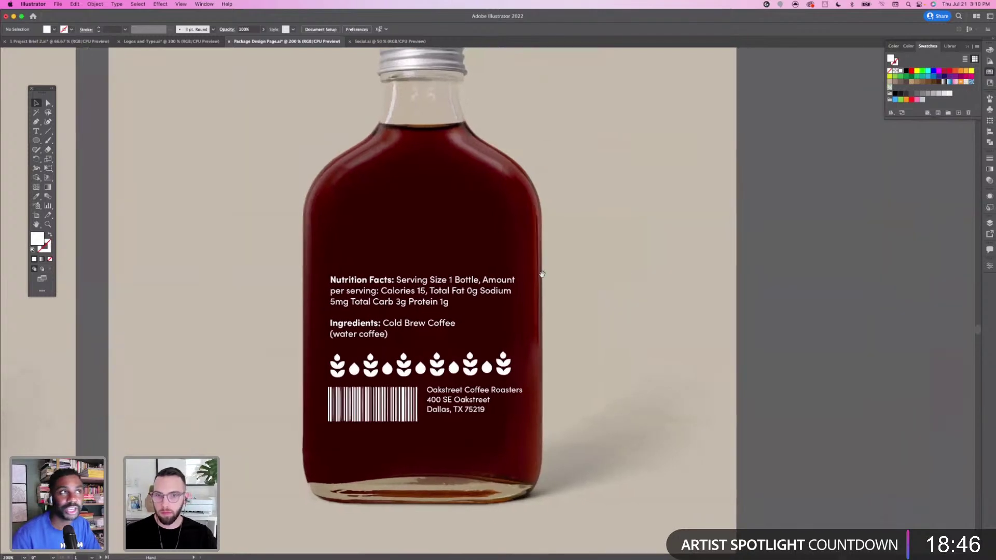
Nudge the Nutrition Facts and Ingredients text blocks together slightly down toward the icon row
{"action": "left_click", "coordinate": [399, 322]}
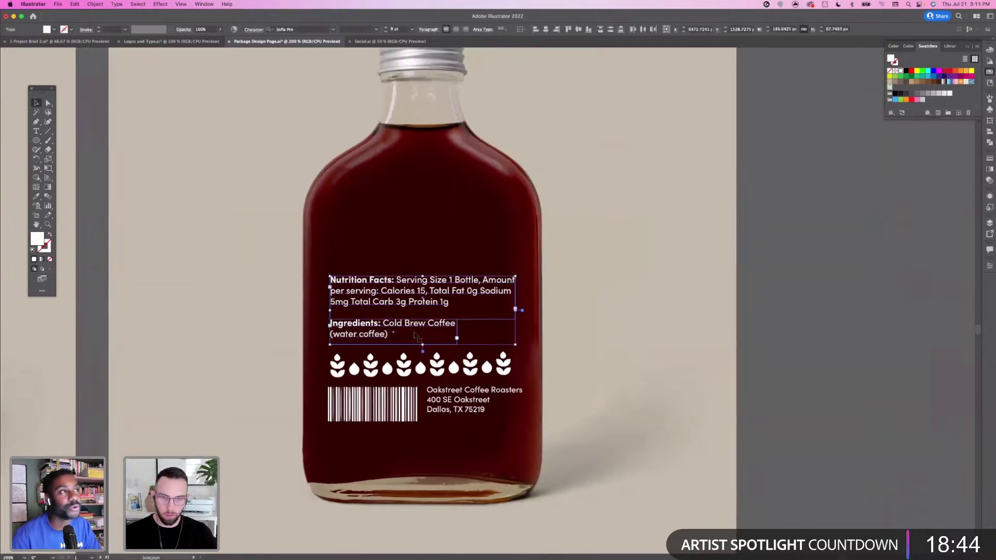
{"action": "left_click_drag", "start_coordinate": [411, 332], "coordinate": [417, 337]}
{"action": "left_click", "coordinate": [246, 228]}
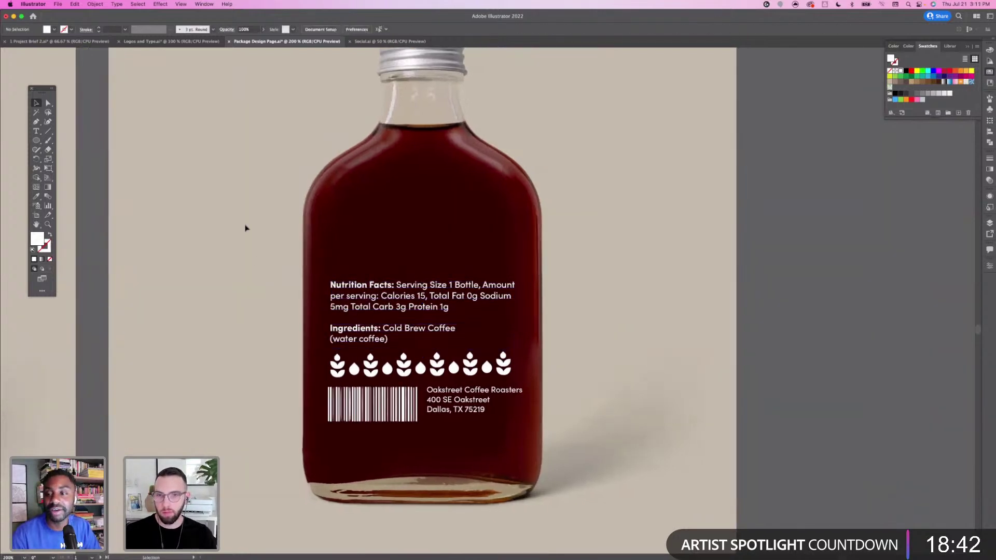
Compare the back label with the front label and examine the empty space above the Nutrition Facts text
{"action": "scroll", "coordinate": [224, 223], "scroll_direction": "left", "scroll_amount": 8}
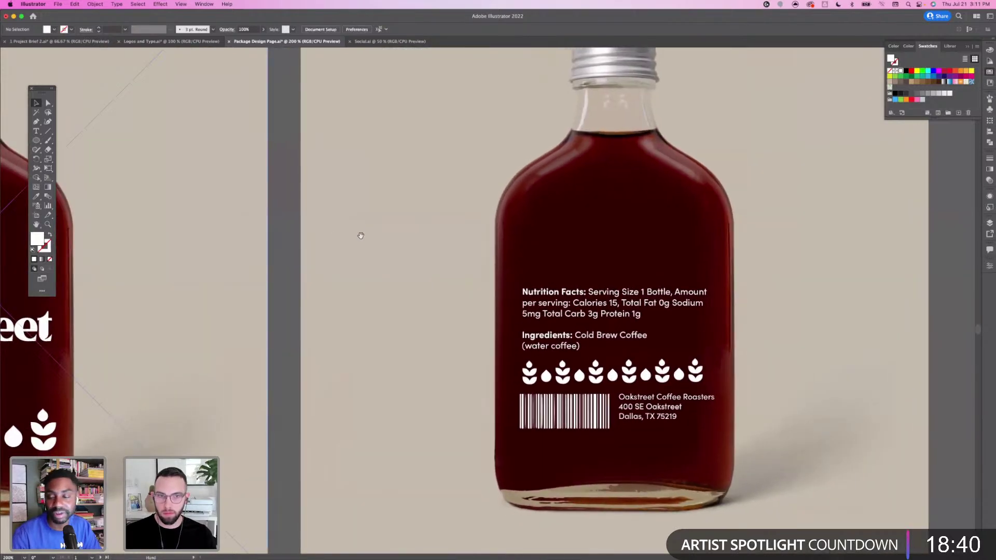
{"action": "scroll", "coordinate": [420, 248], "scroll_direction": "left", "scroll_amount": 6}
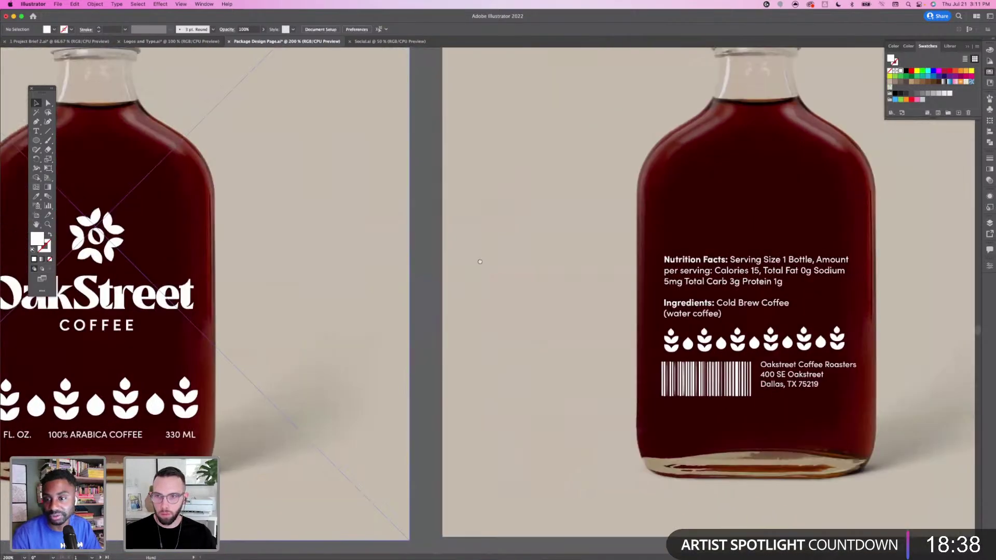
{"action": "scroll", "coordinate": [577, 237], "scroll_direction": "right", "scroll_amount": 9}
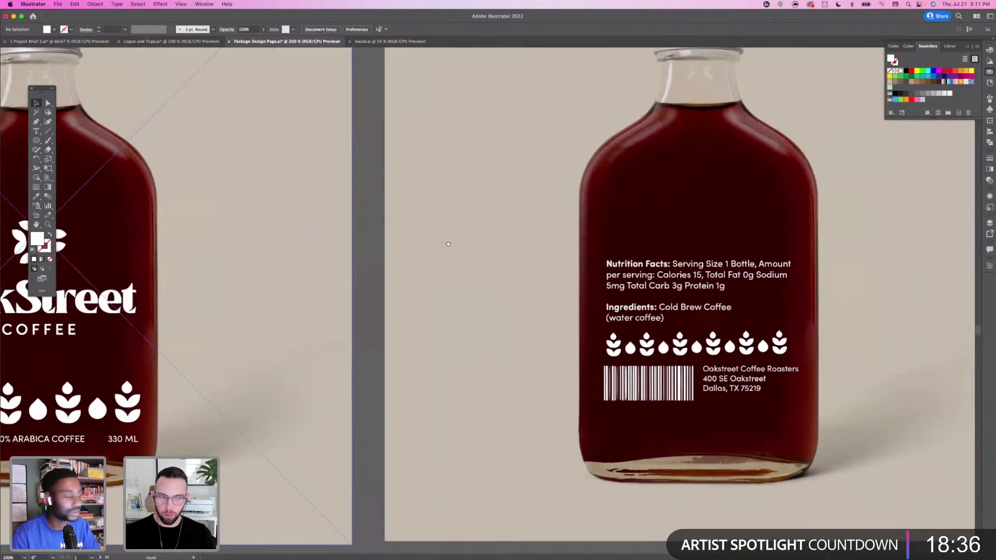
{"action": "scroll", "coordinate": [511, 252], "scroll_direction": "right", "scroll_amount": 1}
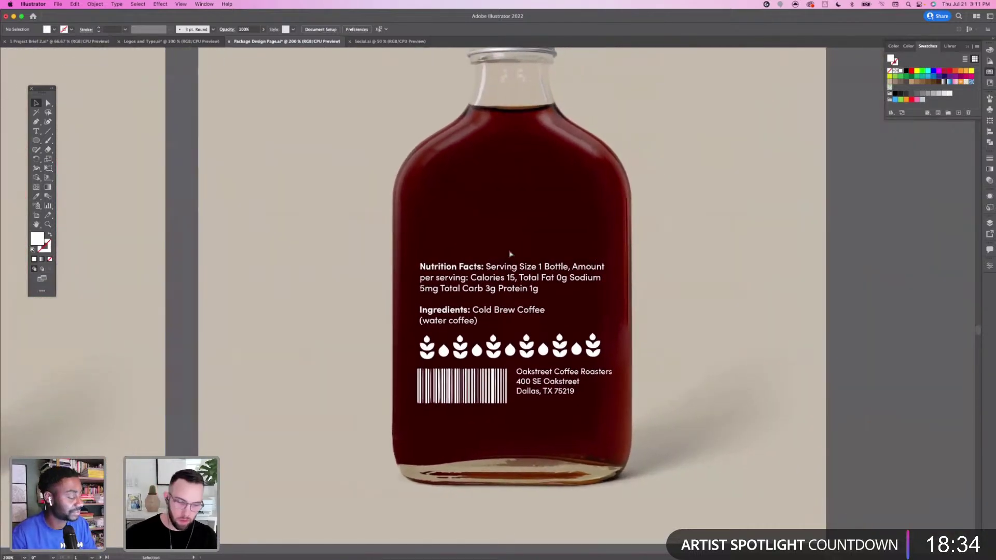
{"action": "key", "text": "super+equal"}
{"action": "scroll", "coordinate": [537, 282], "scroll_direction": "up", "scroll_amount": 2}
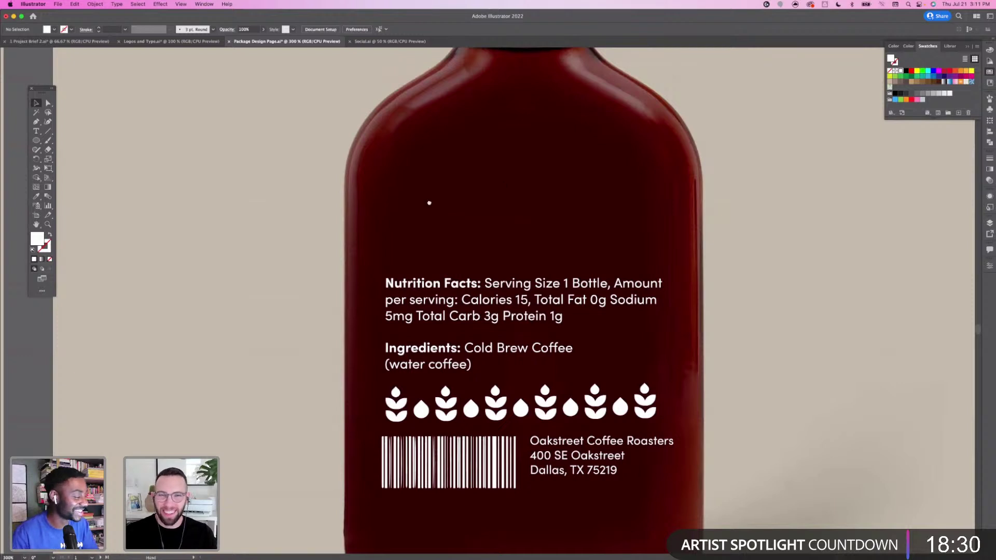
{"action": "scroll", "coordinate": [429, 205], "scroll_direction": "right", "scroll_amount": 3}
{"action": "scroll", "coordinate": [429, 205], "scroll_direction": "up", "scroll_amount": 1}
{"action": "left_click_drag", "start_coordinate": [478, 212], "coordinate": [407, 183]}
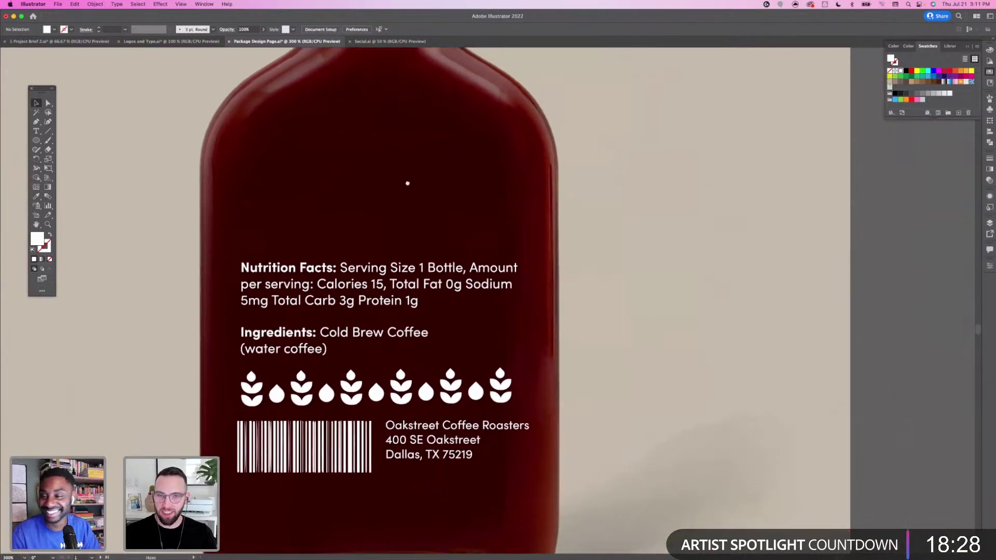
{"action": "scroll", "coordinate": [275, 140], "scroll_direction": "up", "scroll_amount": 1}
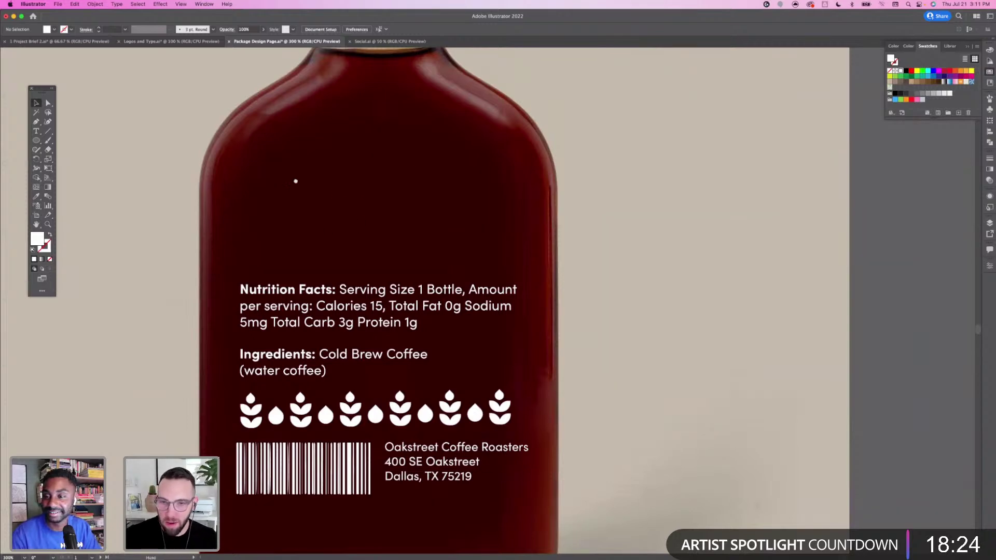
Shift all the back label elements, from the Nutrition Facts text to the barcode and address, slightly down the bottle
{"action": "scroll", "coordinate": [296, 180], "scroll_direction": "down", "scroll_amount": 4}
{"action": "left_click_drag", "start_coordinate": [524, 420], "coordinate": [523, 418]}
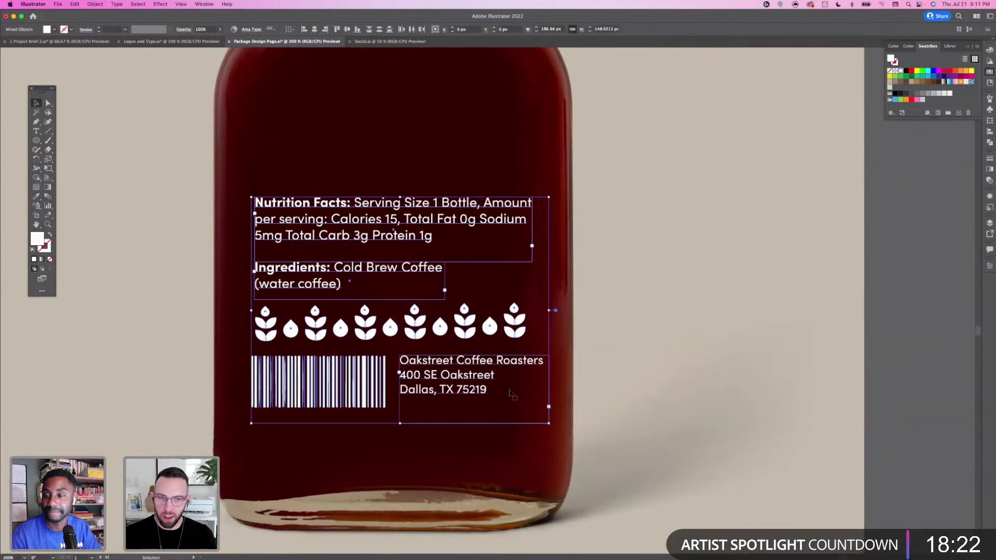
{"action": "key", "text": "shift+Down"}
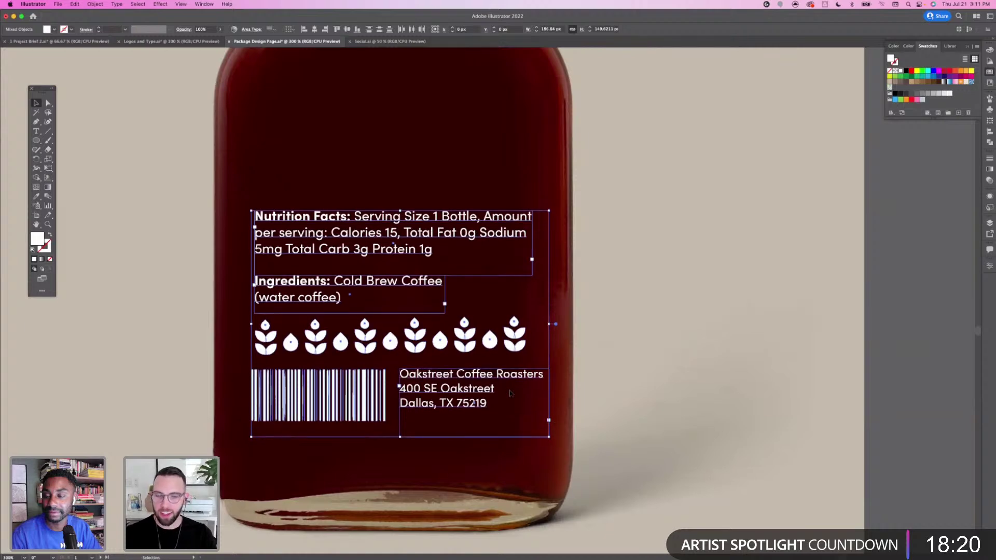
{"action": "left_click", "coordinate": [600, 258]}
{"action": "scroll", "coordinate": [224, 245], "scroll_direction": "up", "scroll_amount": 6}
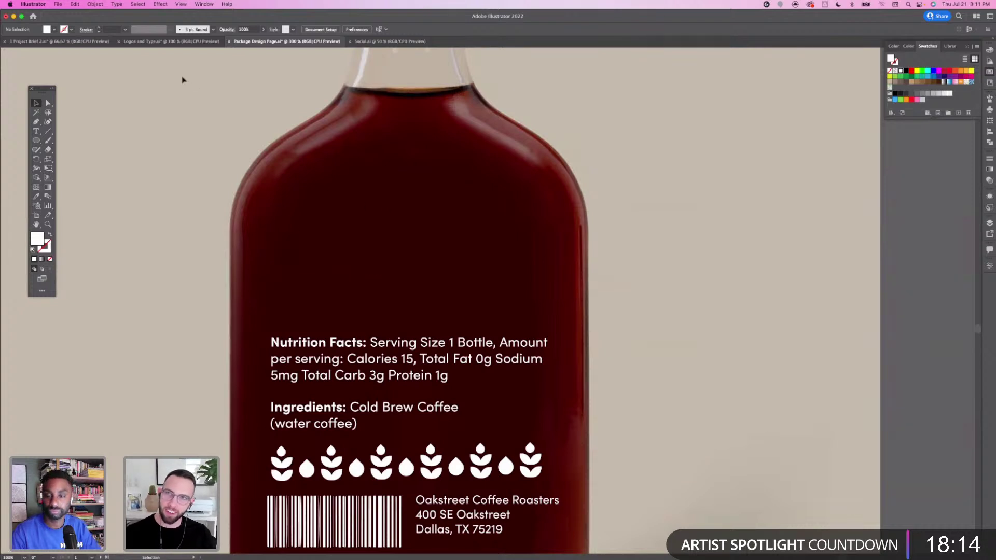
Copy the live-text OakStreet wordmark from the typeface exploration artboard in the Logos and Type document
{"action": "left_click", "coordinate": [169, 46]}
{"action": "left_click", "coordinate": [199, 322]}
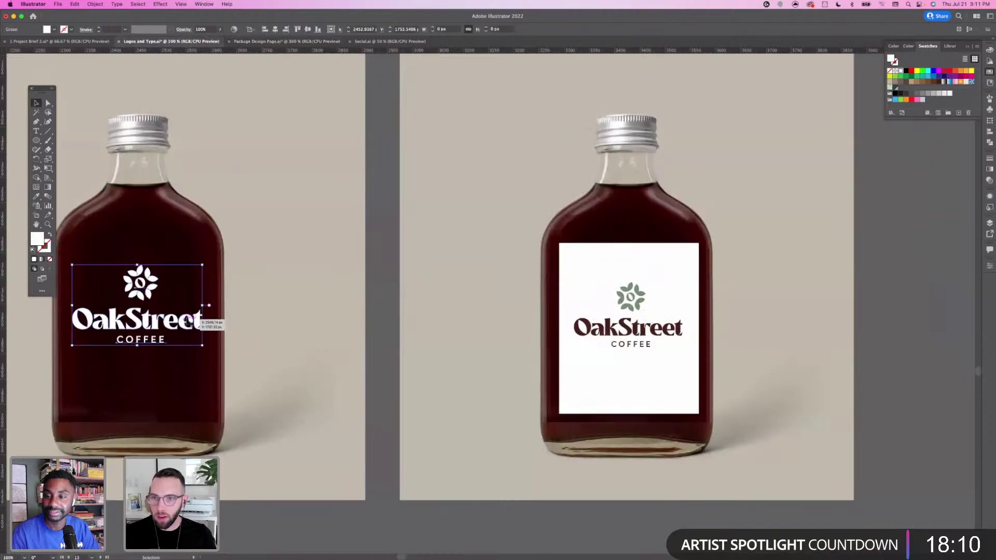
{"action": "key", "text": "super+minus"}
{"action": "key", "text": "super+minus"}
{"action": "key", "text": "super+minus"}
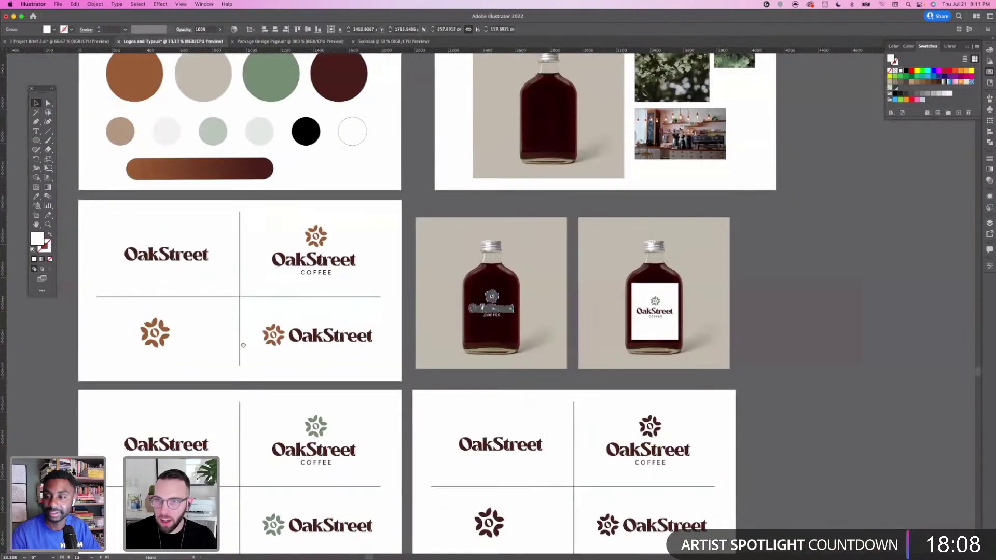
{"action": "left_click_drag", "start_coordinate": [243, 345], "coordinate": [264, 415]}
{"action": "left_click_drag", "start_coordinate": [275, 154], "coordinate": [314, 357]}
{"action": "left_click_drag", "start_coordinate": [322, 264], "coordinate": [241, 342]}
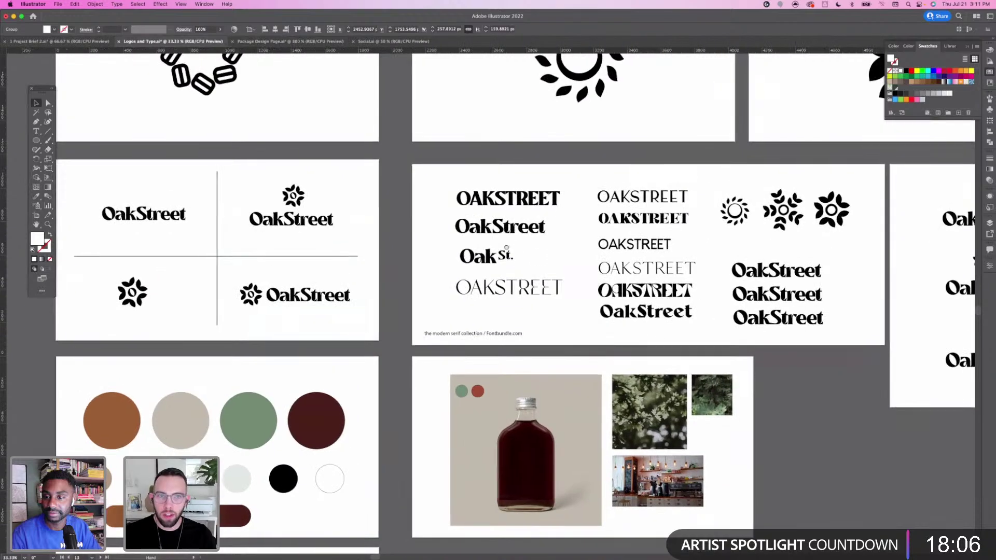
{"action": "left_click_drag", "start_coordinate": [506, 248], "coordinate": [458, 246]}
{"action": "left_click", "coordinate": [465, 226]}
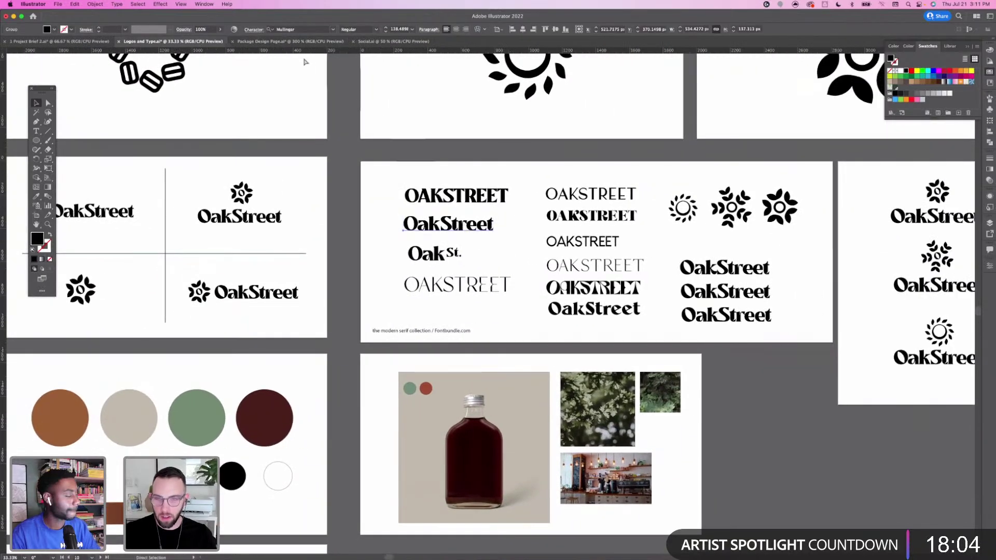
{"action": "key", "text": "v"}
Paste the OakStreet wordmark onto the back label in the Package Design Page document and give it the icons' white fill
{"action": "left_click", "coordinate": [290, 41]}
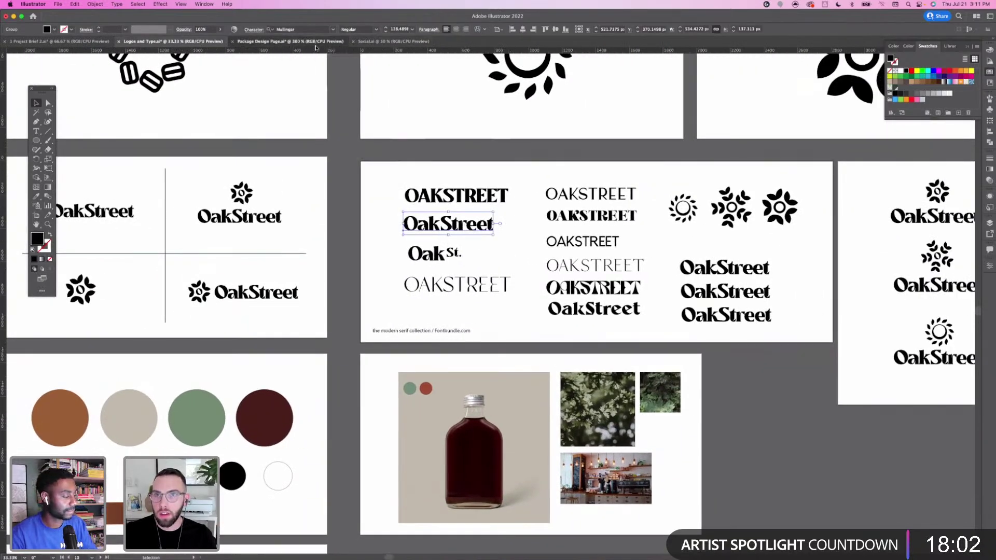
{"action": "key", "text": "super+v"}
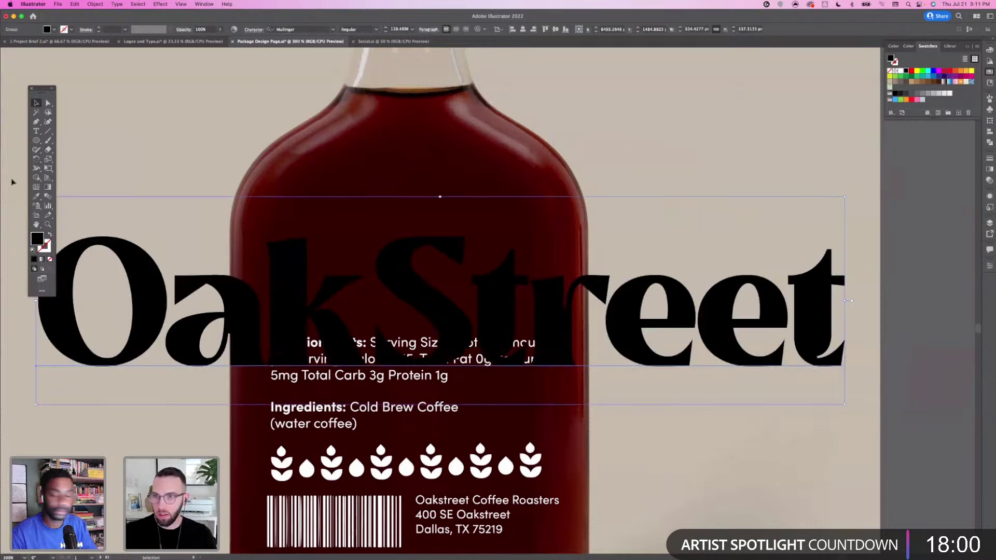
{"action": "key", "text": "i"}
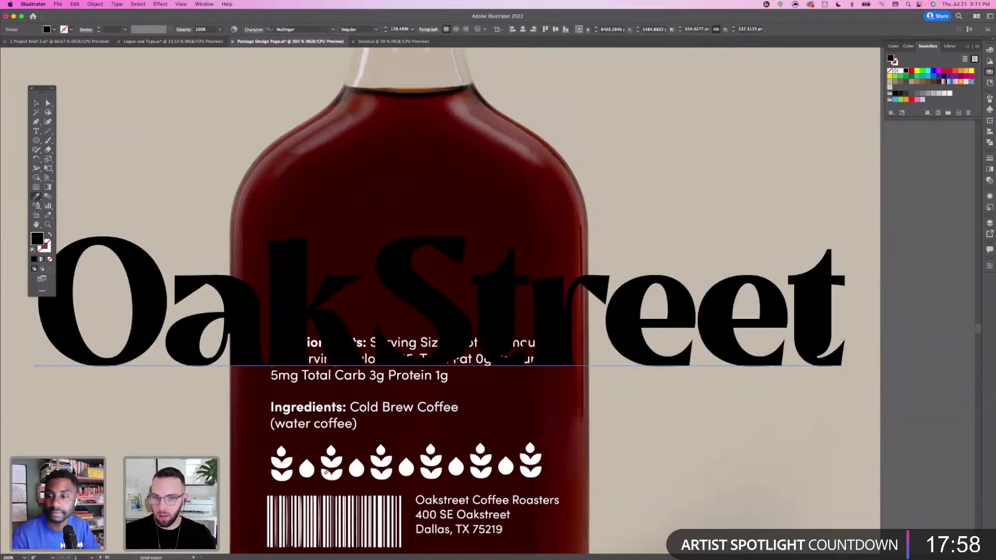
{"action": "left_click", "coordinate": [327, 472]}
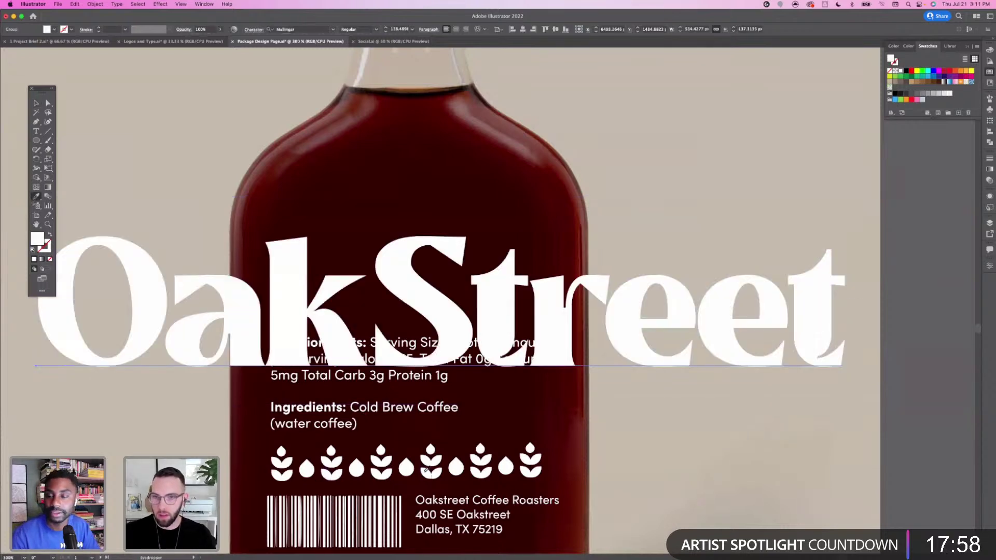
Scale the wordmark down to about 94 px wide and place it above the Nutrition Facts text, aligned with its left edge
{"action": "left_click", "coordinate": [31, 103]}
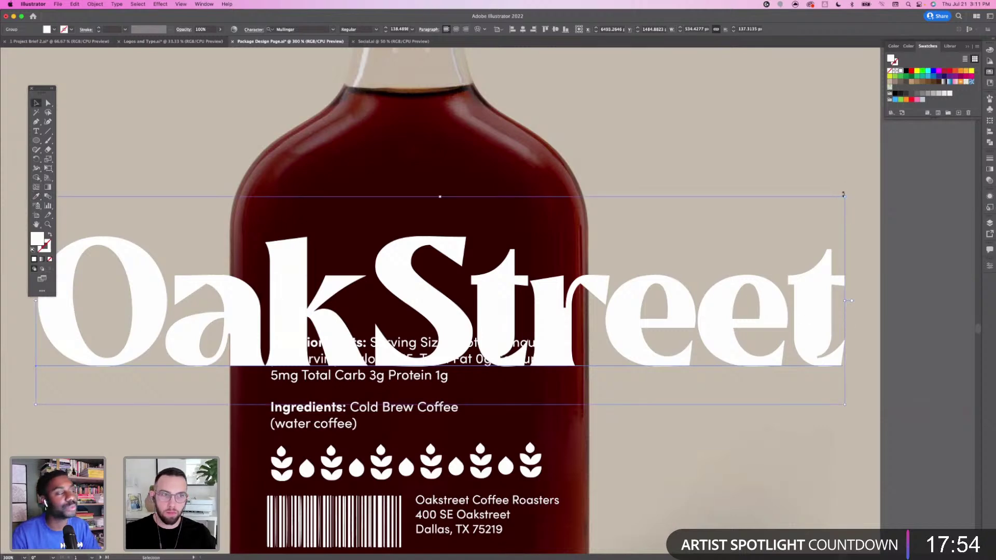
{"action": "left_click_drag", "start_coordinate": [844, 195], "coordinate": [179, 350]}
{"action": "left_click_drag", "start_coordinate": [176, 388], "coordinate": [409, 264]}
{"action": "left_click", "coordinate": [451, 238]}
{"action": "scroll", "coordinate": [500, 211], "scroll_direction": "right", "scroll_amount": 3}
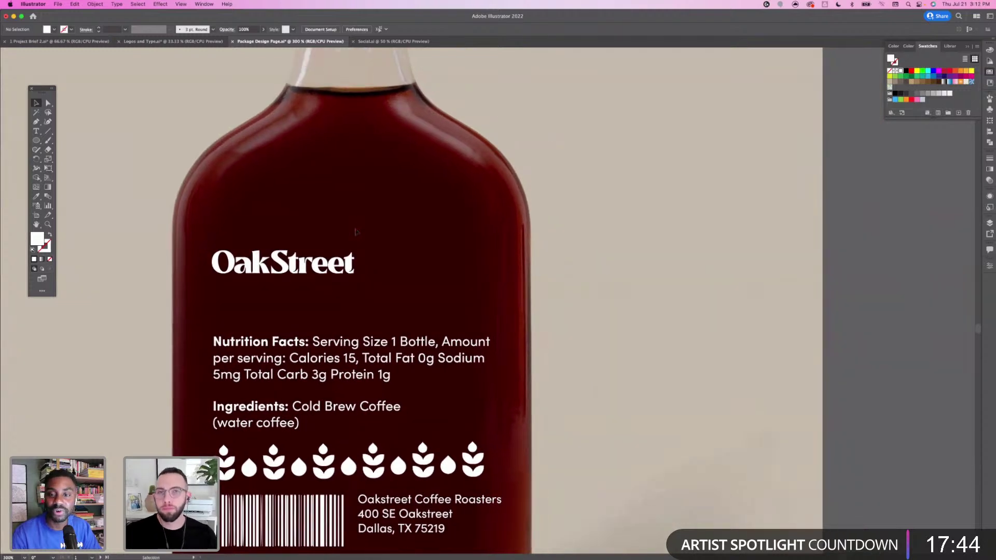
Replace the wordmark text above the Nutrition Facts with "Coffee"
{"action": "double_click", "coordinate": [330, 264]}
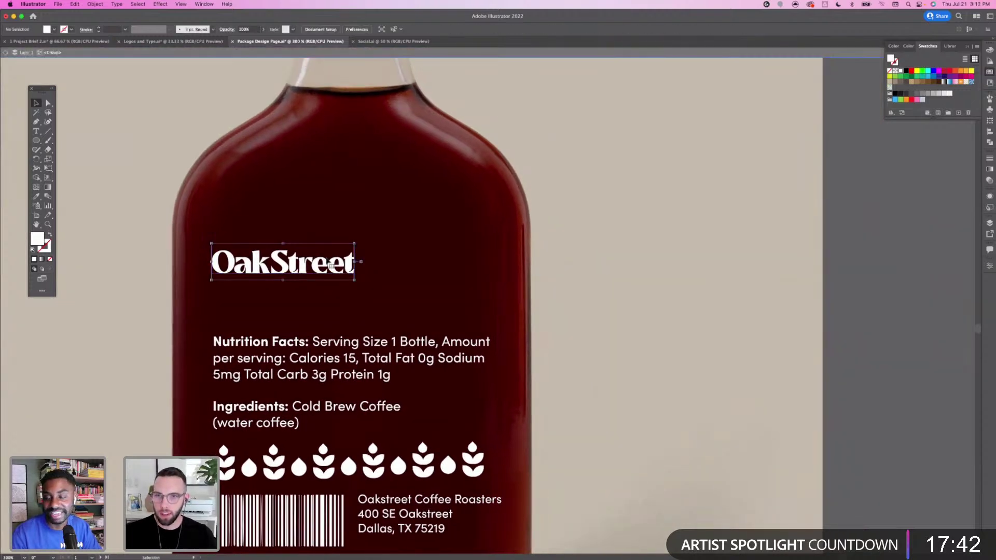
{"action": "double_click", "coordinate": [324, 265]}
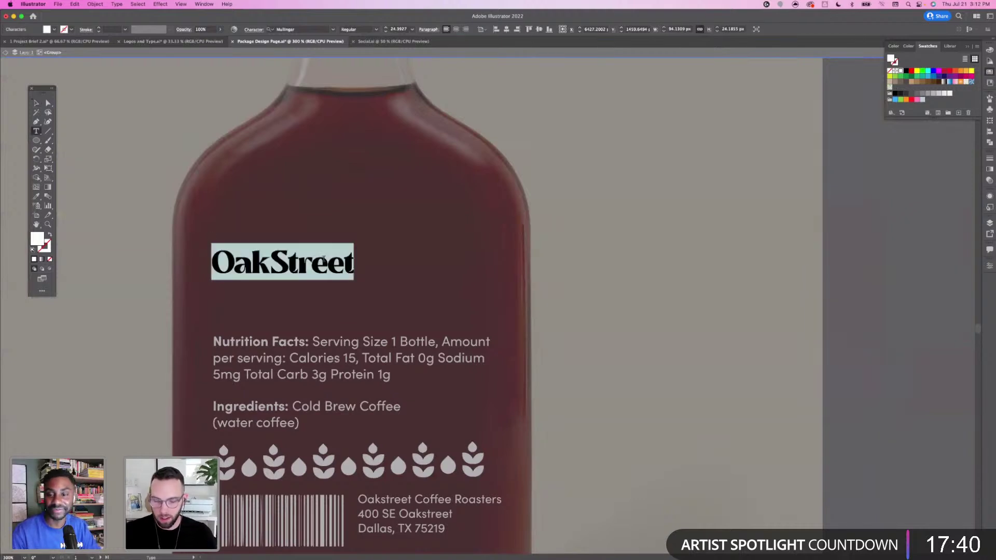
{"action": "type", "text": "c"}
{"action": "key", "text": "BackSpace"}
{"action": "type", "text": "Coffee"}
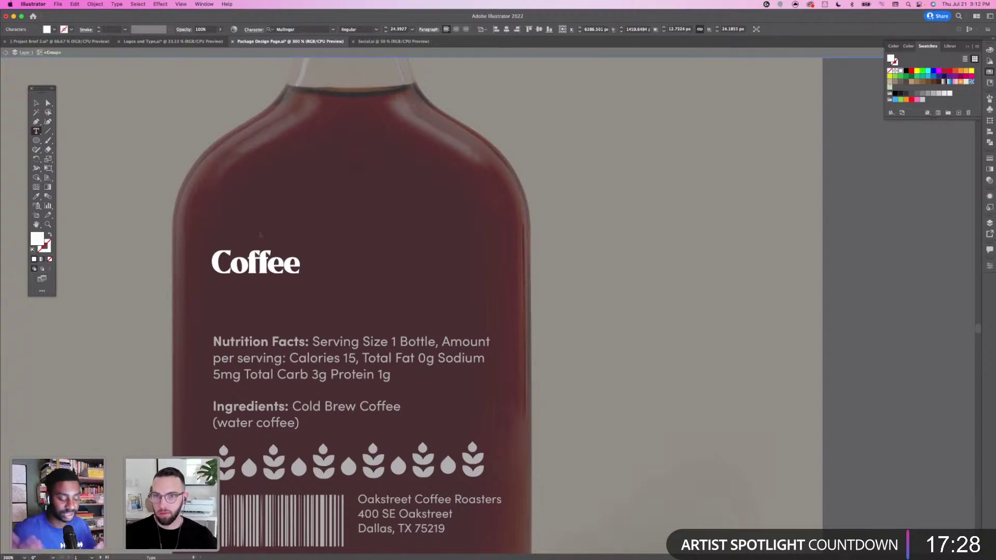
{"action": "left_click", "coordinate": [37, 103]}
{"action": "double_click", "coordinate": [131, 167]}
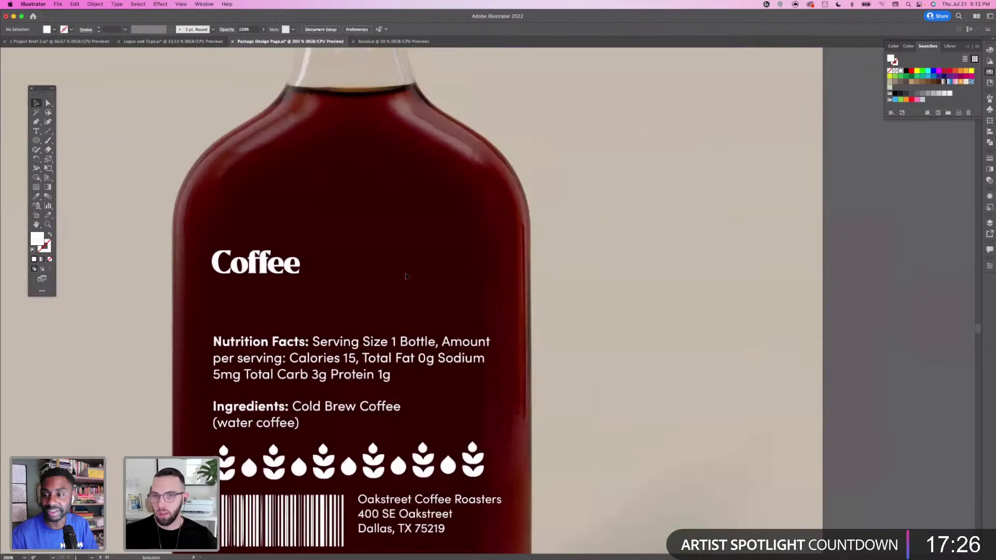
{"action": "left_click_drag", "start_coordinate": [390, 262], "coordinate": [348, 308]}
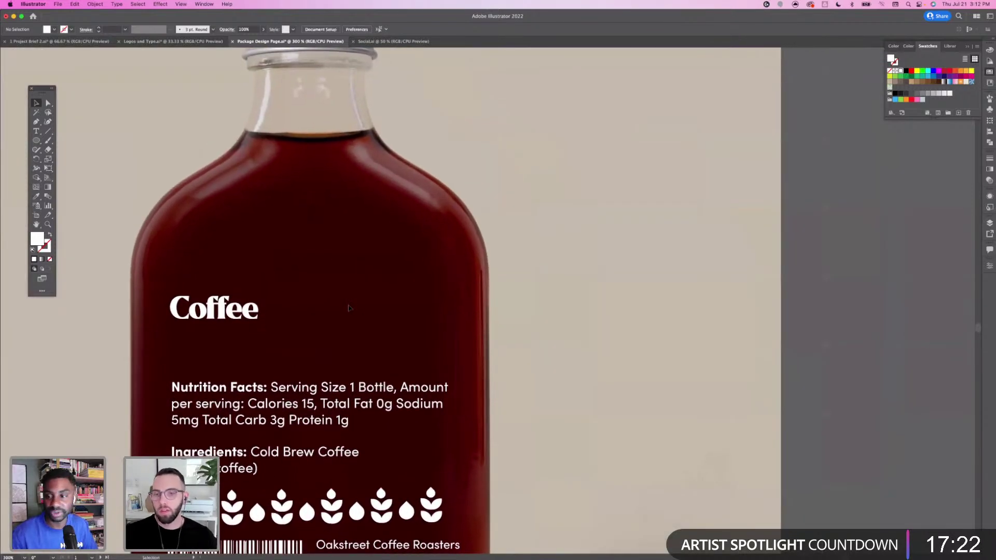
{"action": "left_click_drag", "start_coordinate": [348, 307], "coordinate": [378, 229]}
{"action": "scroll", "coordinate": [365, 267], "scroll_direction": "down", "scroll_amount": 1}
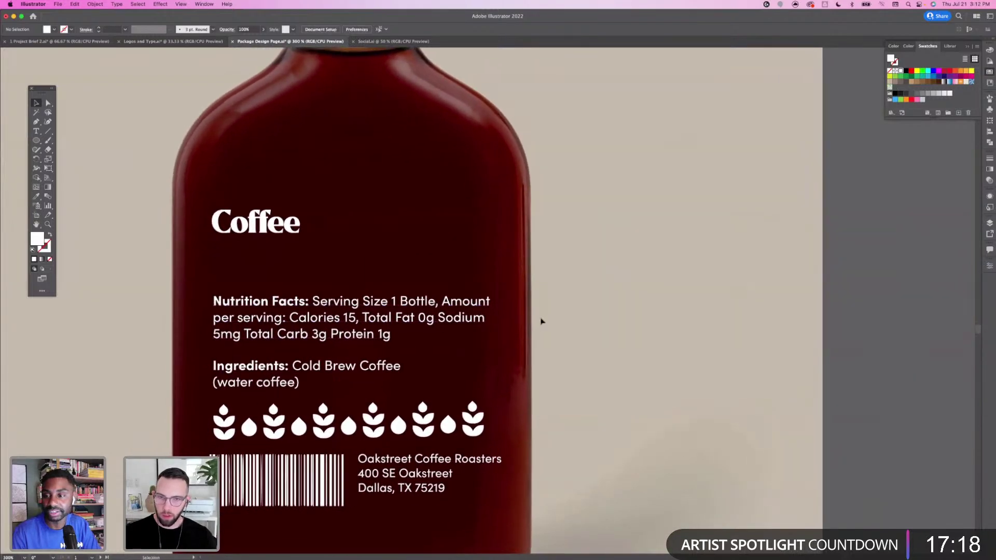
{"action": "left_click_drag", "start_coordinate": [516, 335], "coordinate": [531, 324]}
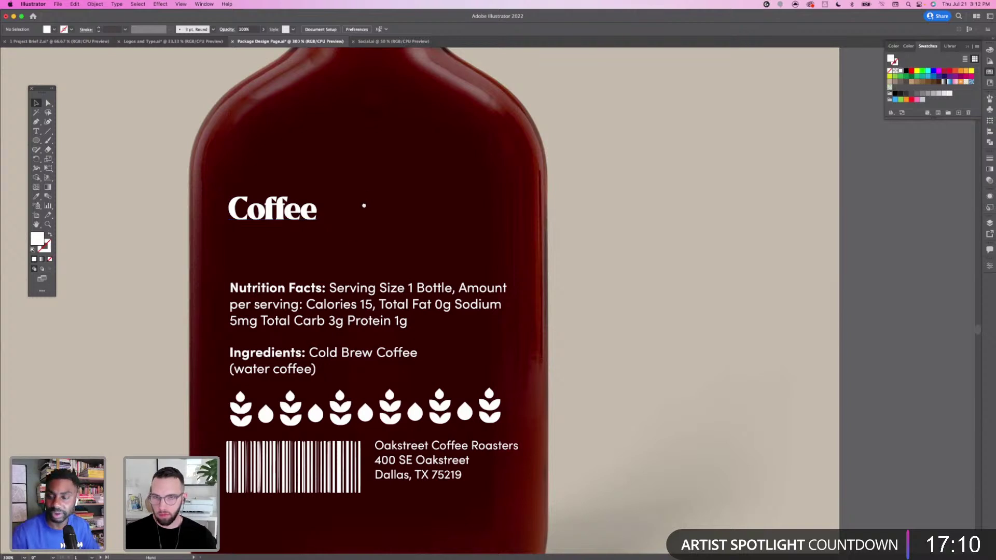
{"action": "scroll", "coordinate": [362, 204], "scroll_direction": "up", "scroll_amount": 2}
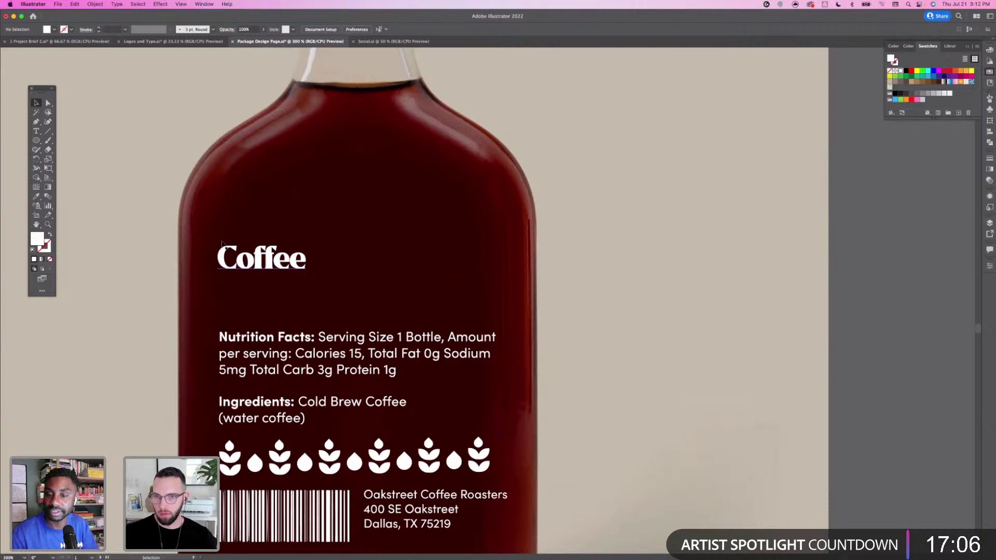
Move the "Coffee" headline up slightly and extend its text to "Coffee roasted right in Texas"
{"action": "left_click", "coordinate": [269, 261]}
{"action": "left_click_drag", "start_coordinate": [269, 261], "coordinate": [249, 253]}
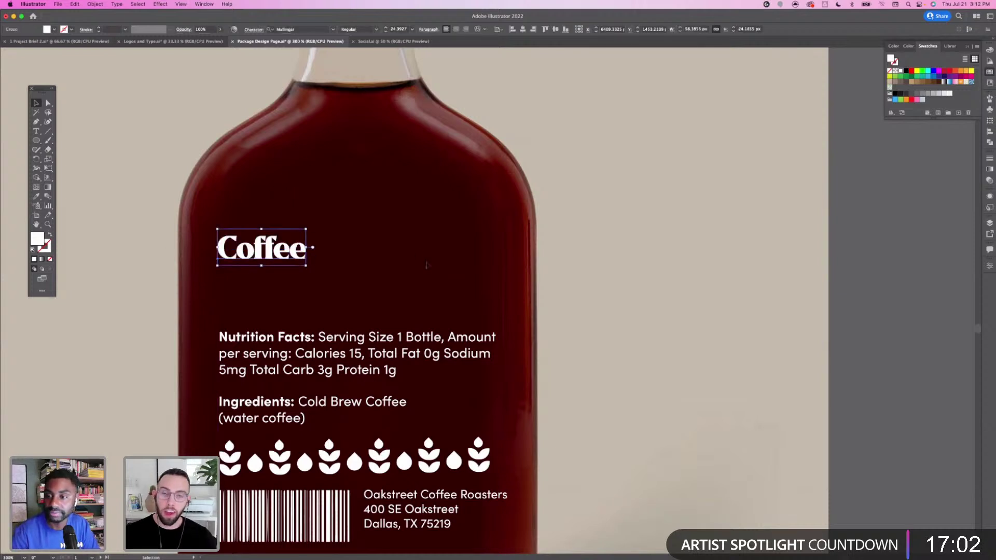
{"action": "scroll", "coordinate": [426, 265], "scroll_direction": "right", "scroll_amount": 3}
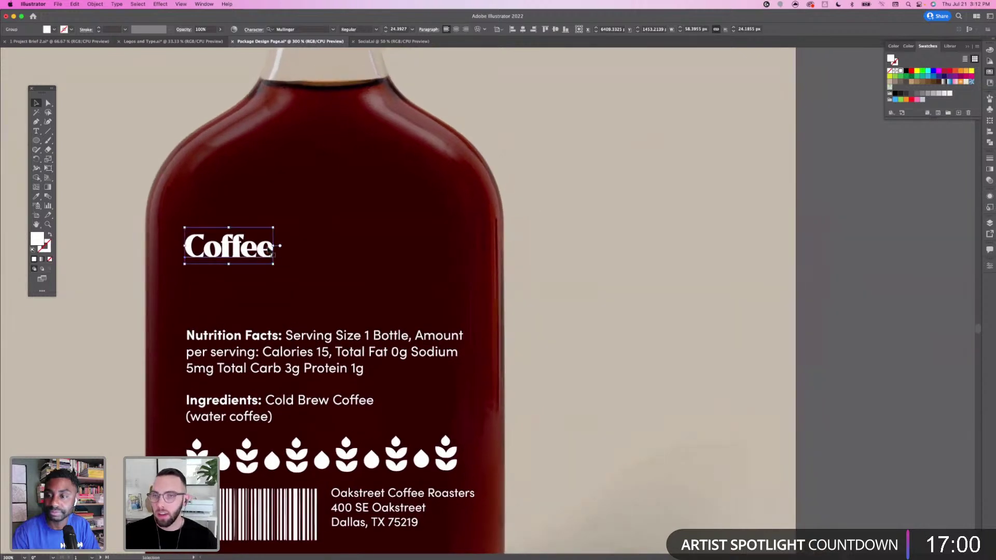
{"action": "double_click", "coordinate": [274, 253]}
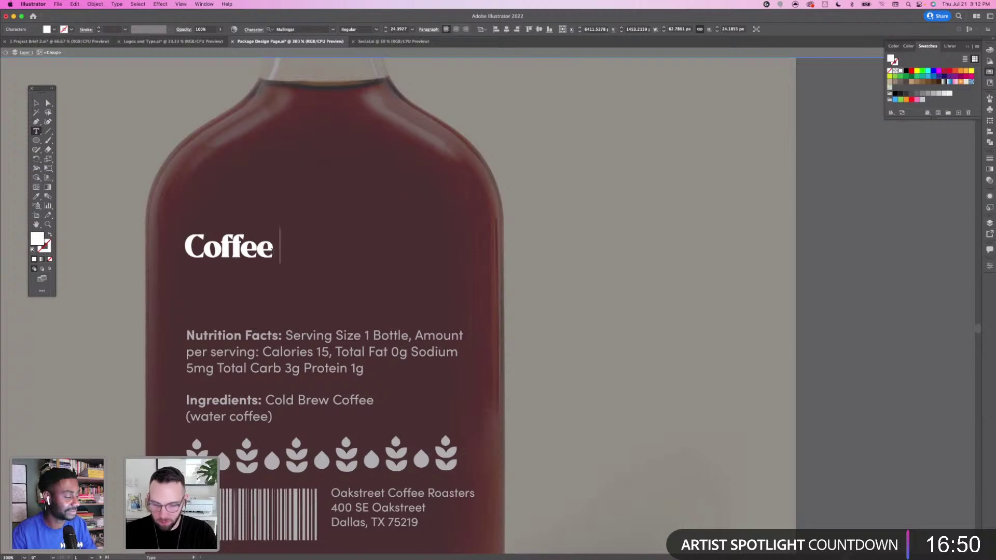
{"action": "type", "text": "roasted"}
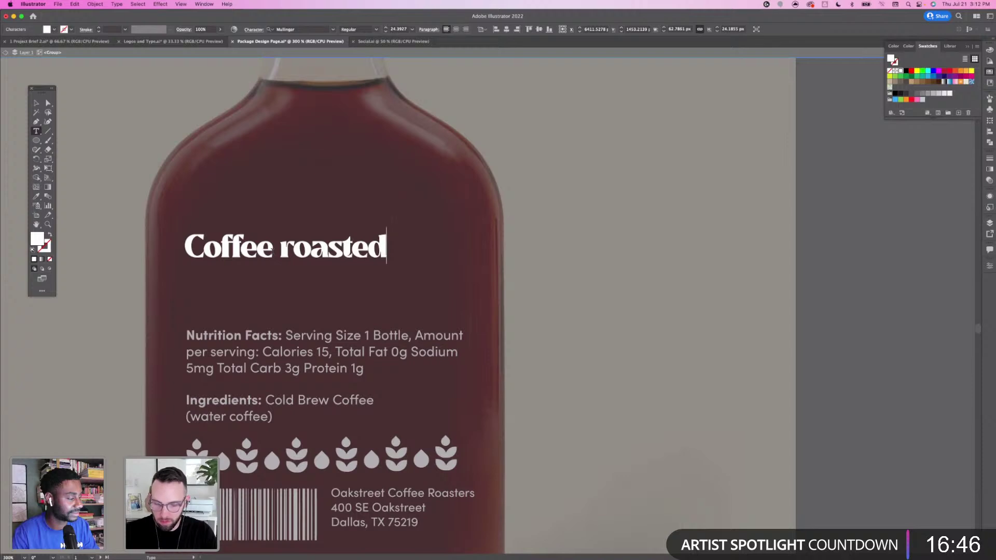
{"action": "type", "text": " right"}
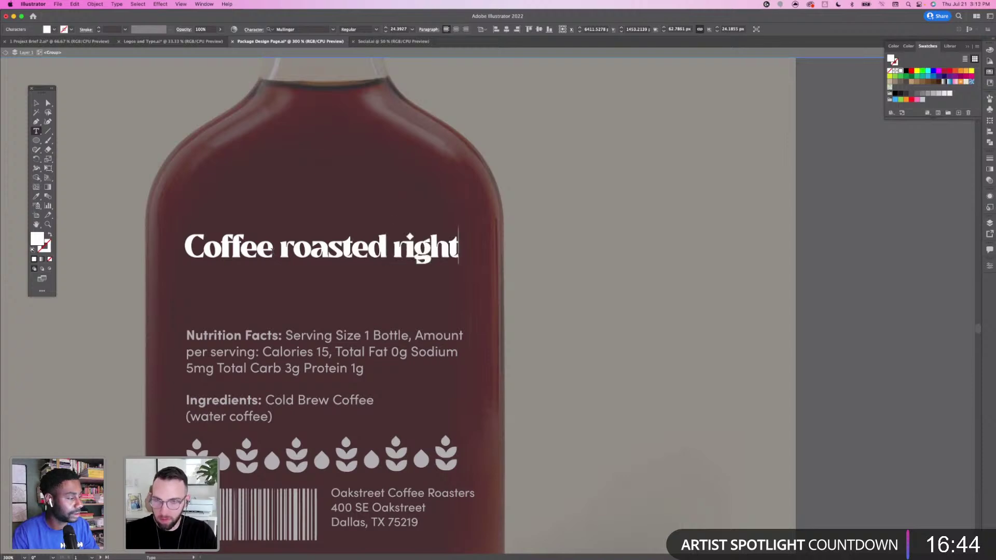
{"action": "key", "text": "BackSpace"}
{"action": "key", "text": "BackSpace"}
{"action": "key", "text": "BackSpace"}
{"action": "key", "text": "BackSpace"}
{"action": "key", "text": "BackSpace"}
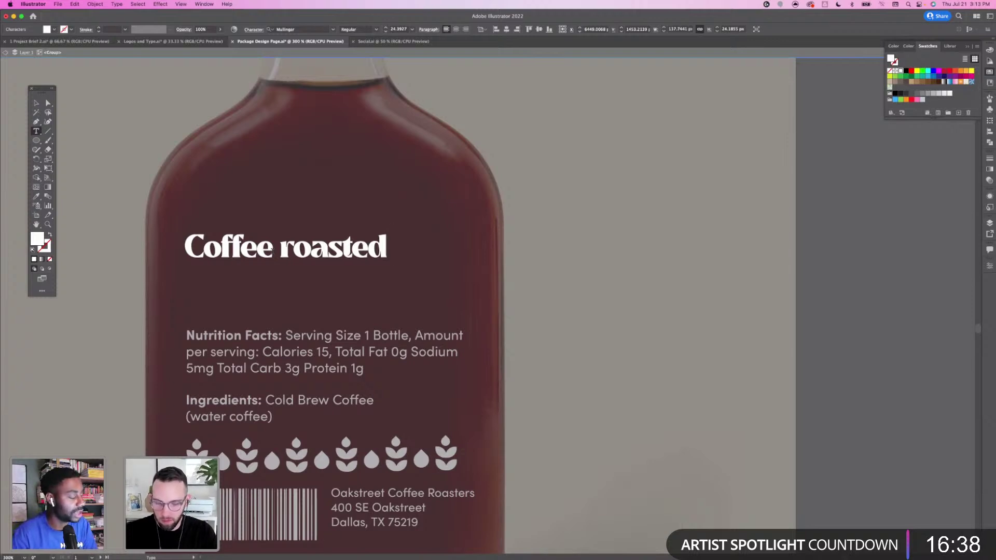
{"action": "type", "text": "right in "}
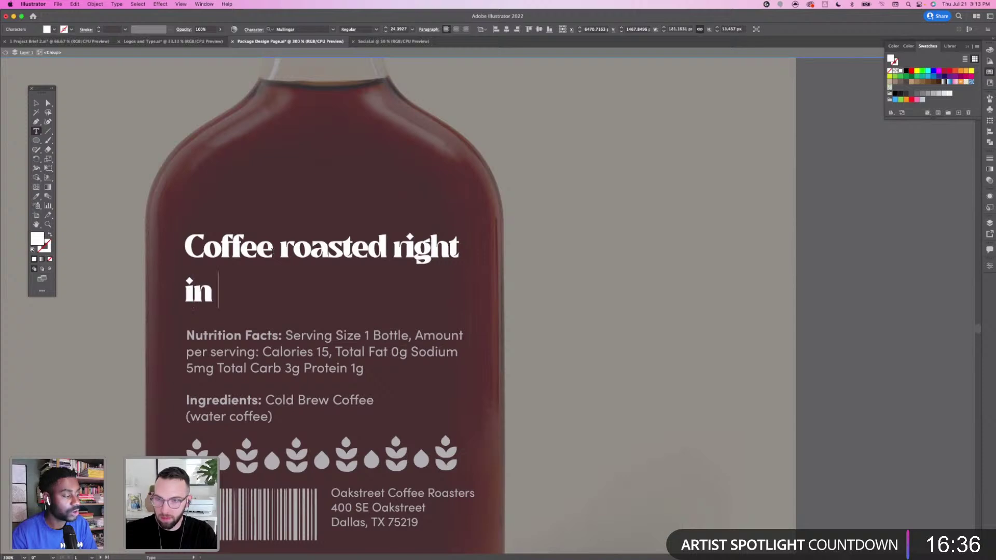
{"action": "type", "text": "Texas"}
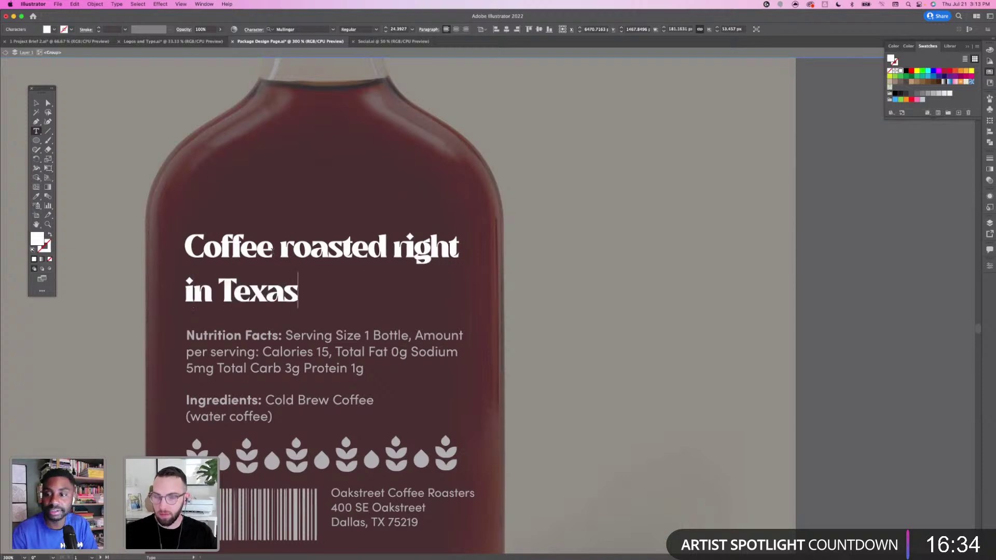
{"action": "key", "text": "super+a"}
{"action": "left_click", "coordinate": [35, 104]}
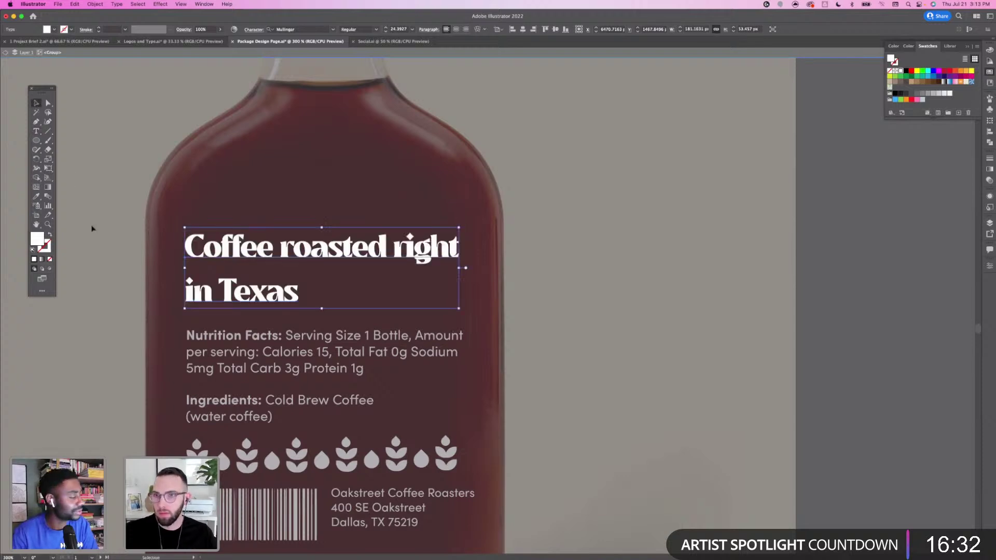
{"action": "double_click", "coordinate": [91, 225]}
Tighten the headline's line spacing, loosen its letter spacing slightly and nudge it toward the label's left edge
{"action": "left_click", "coordinate": [262, 258]}
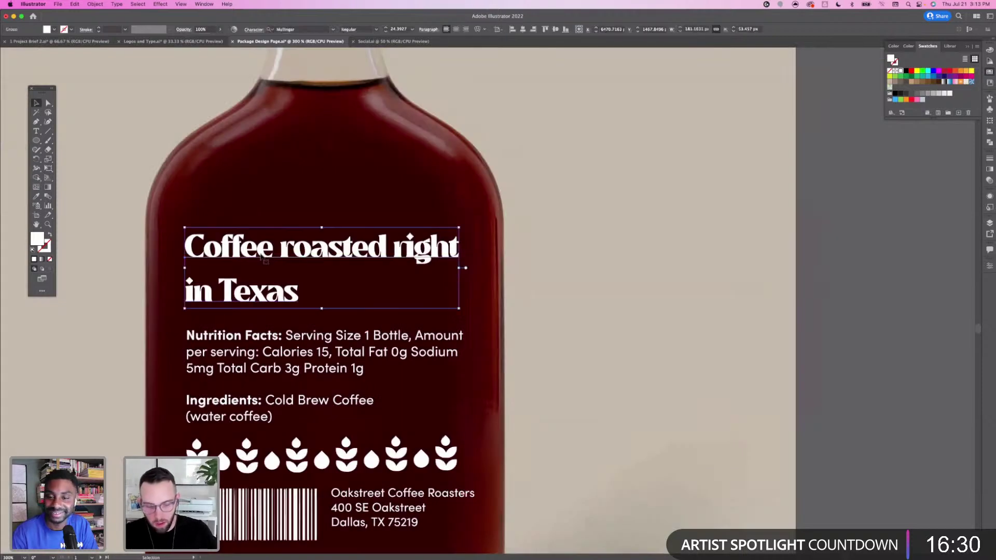
{"action": "key", "text": "alt+Up"}
{"action": "key", "text": "alt+Up"}
{"action": "key", "text": "alt+Up"}
{"action": "key", "text": "alt+Up"}
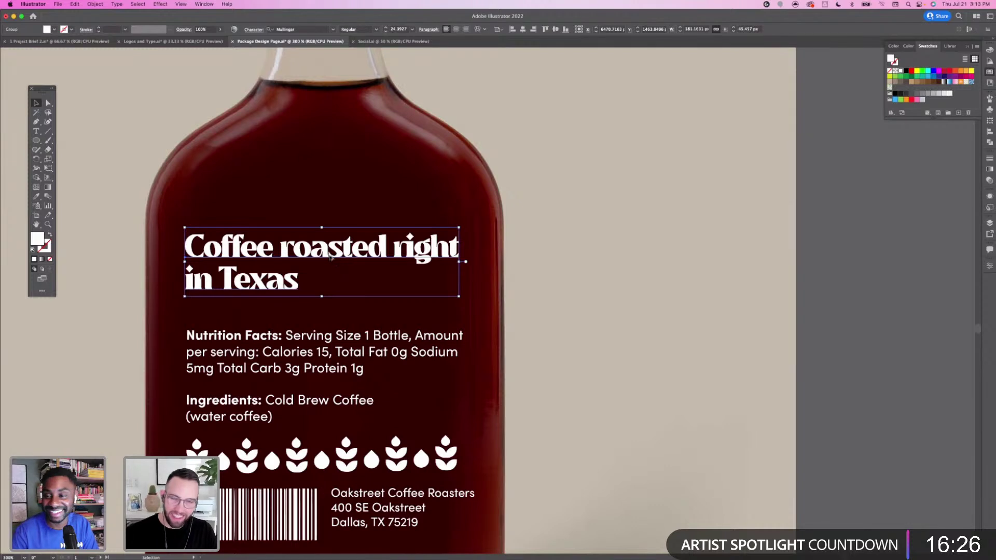
{"action": "key", "text": "alt+Right"}
{"action": "key", "text": "Left"}
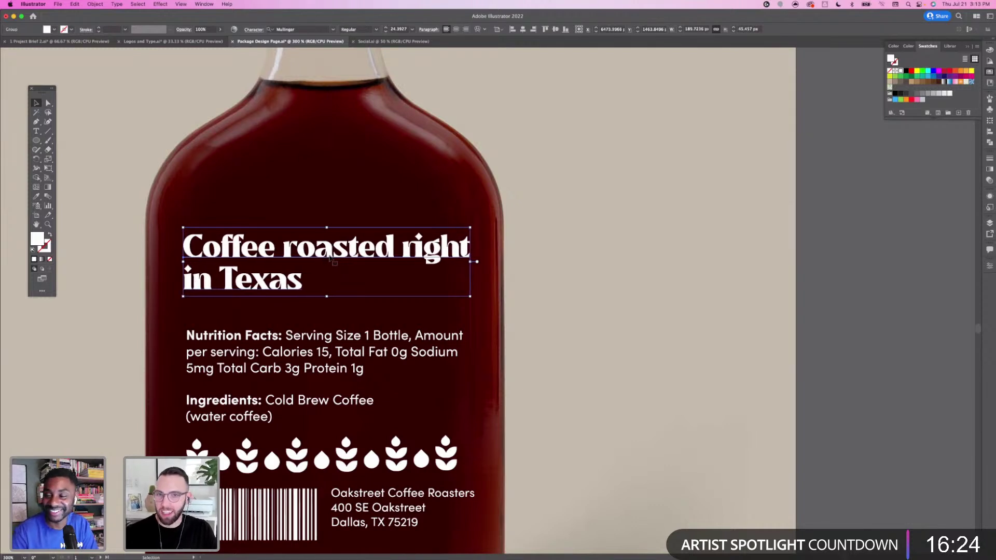
Rebreak the headline into two lines reading "Coffee roasted" and "right in Texas"
{"action": "double_click", "coordinate": [329, 258]}
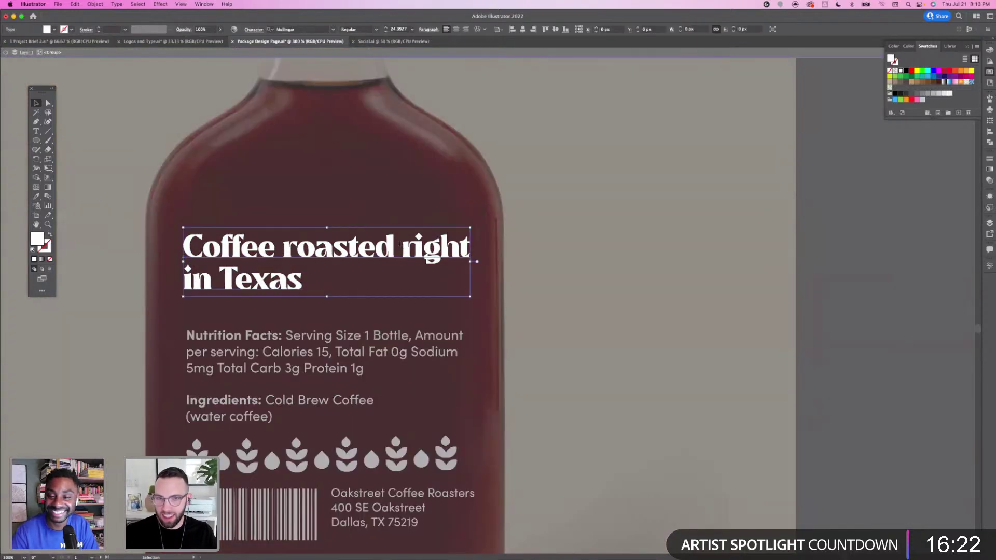
{"action": "double_click", "coordinate": [402, 249]}
{"action": "key", "text": "Return"}
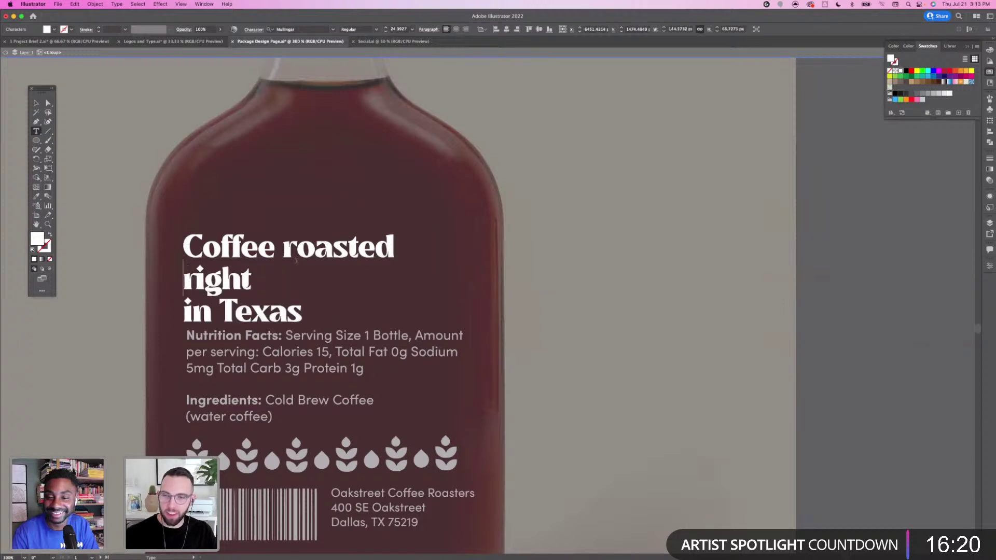
{"action": "key", "text": "BackSpace"}
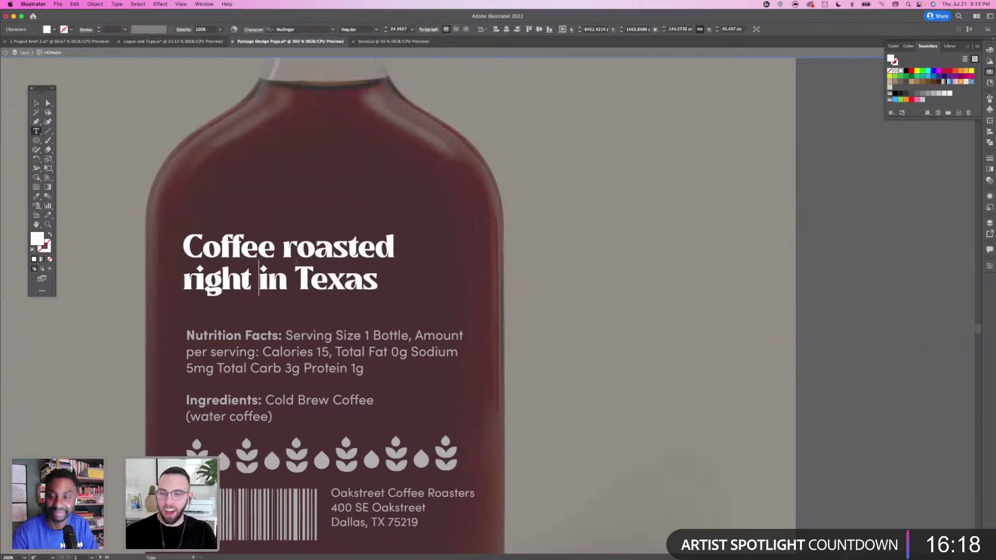
{"action": "left_click", "coordinate": [36, 104]}
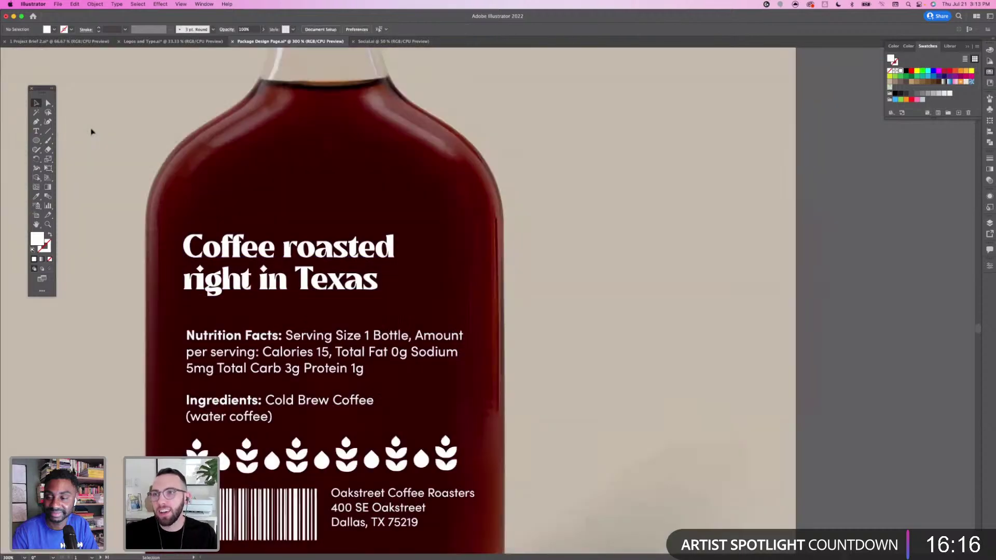
{"action": "double_click", "coordinate": [90, 131]}
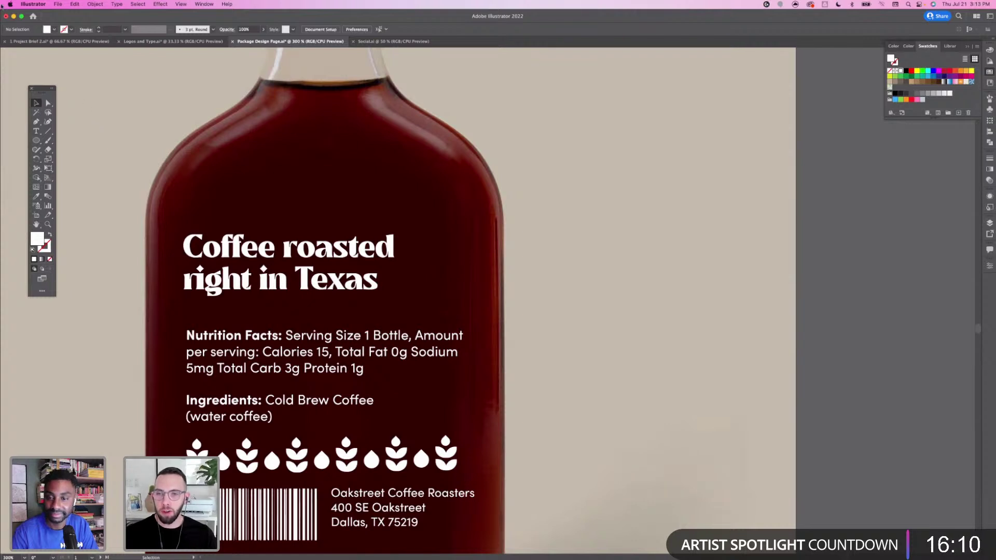
Try slightly looser letter spacing on the two-line headline
{"action": "left_click", "coordinate": [305, 267]}
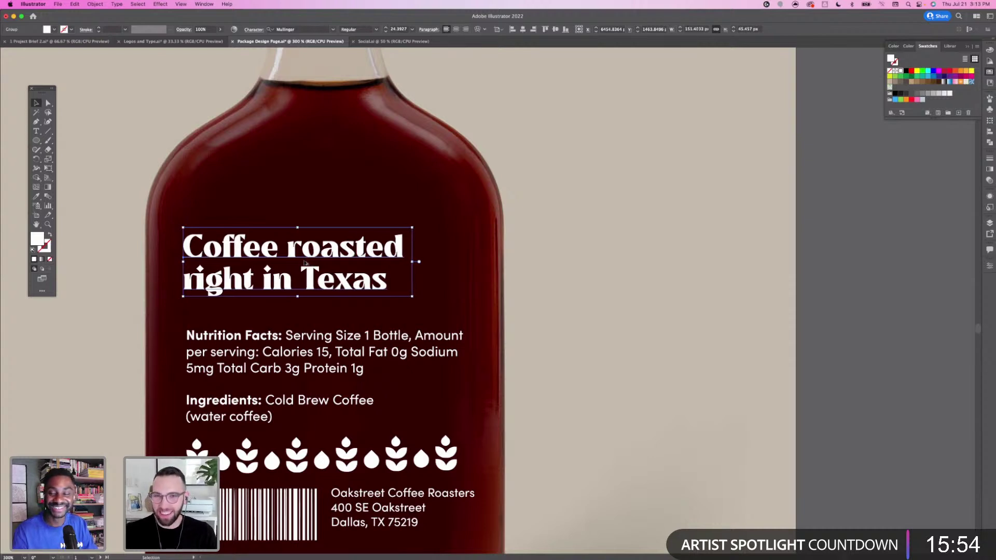
{"action": "left_click", "coordinate": [513, 237]}
{"action": "left_click_drag", "start_coordinate": [384, 384], "coordinate": [385, 360]}
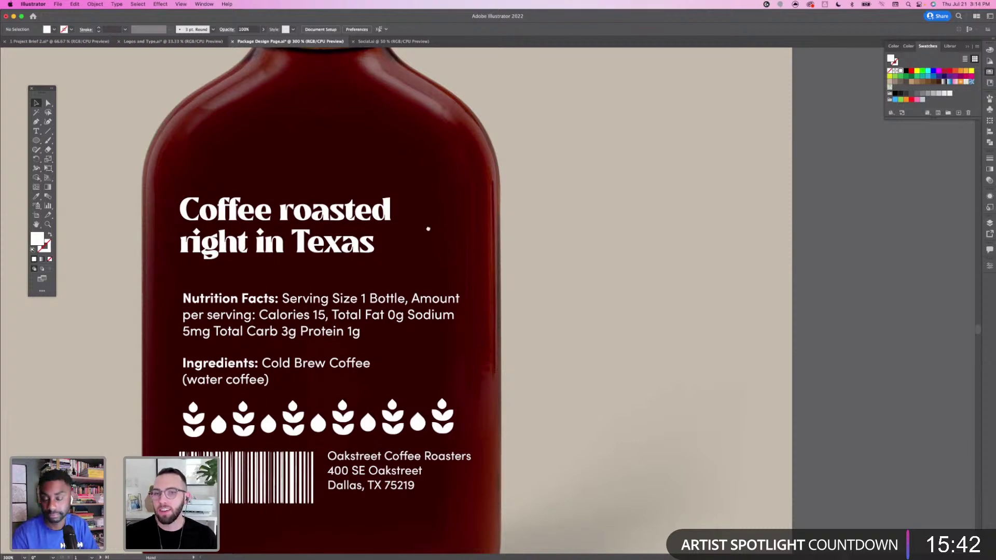
Insert "Dallas," before "Texas" so the headline's second line reads "right in Dallas, Texas"
{"action": "scroll", "coordinate": [430, 223], "scroll_direction": "up", "scroll_amount": 1}
{"action": "double_click", "coordinate": [281, 258]}
{"action": "left_click", "coordinate": [282, 258]}
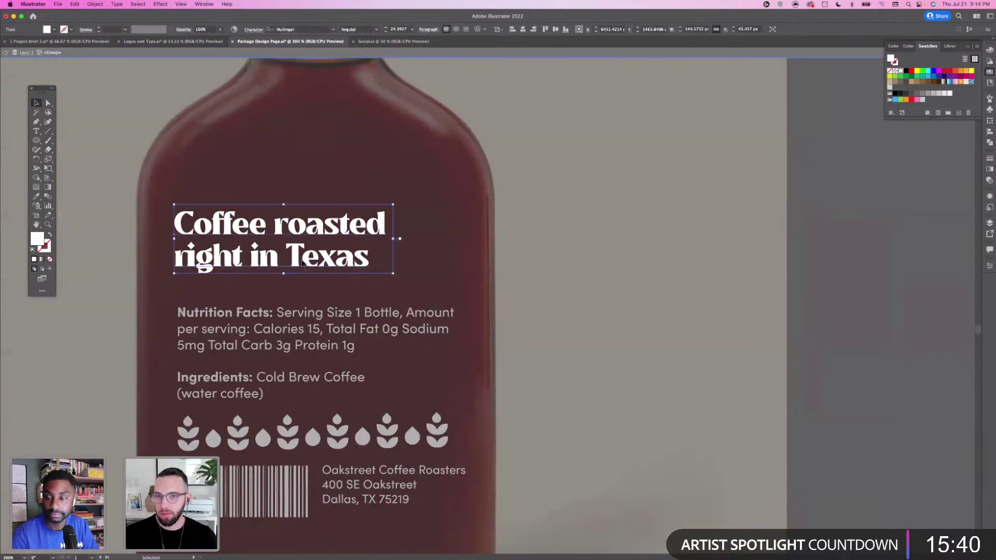
{"action": "double_click", "coordinate": [286, 258]}
{"action": "type", "text": "d"}
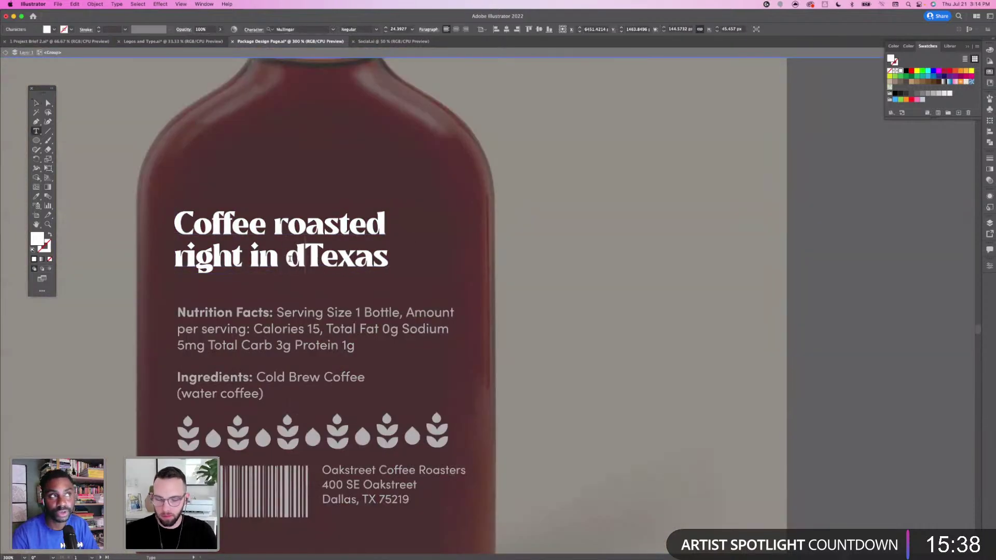
{"action": "key", "text": "BackSpace"}
{"action": "type", "text": "Dallas,"}
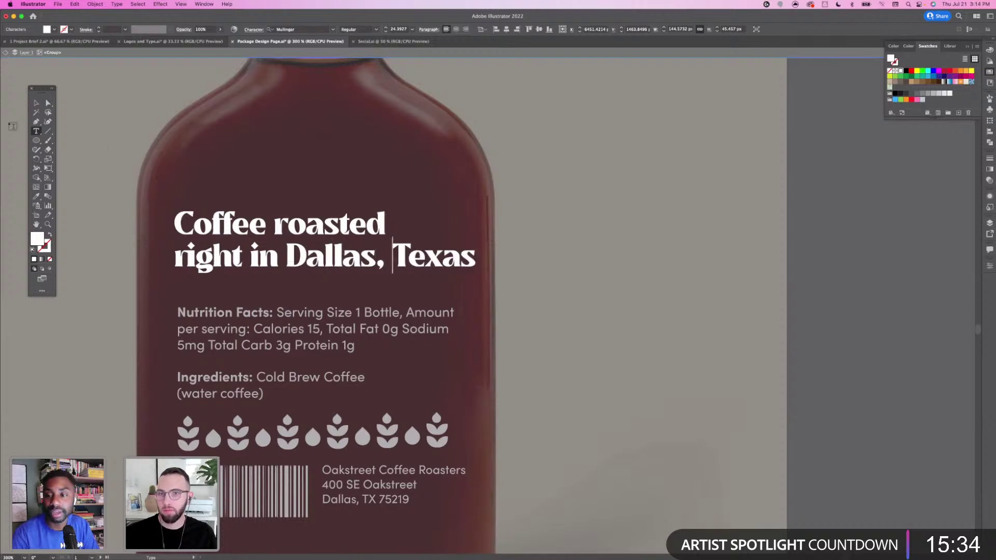
{"action": "key", "text": "BackSpace"}
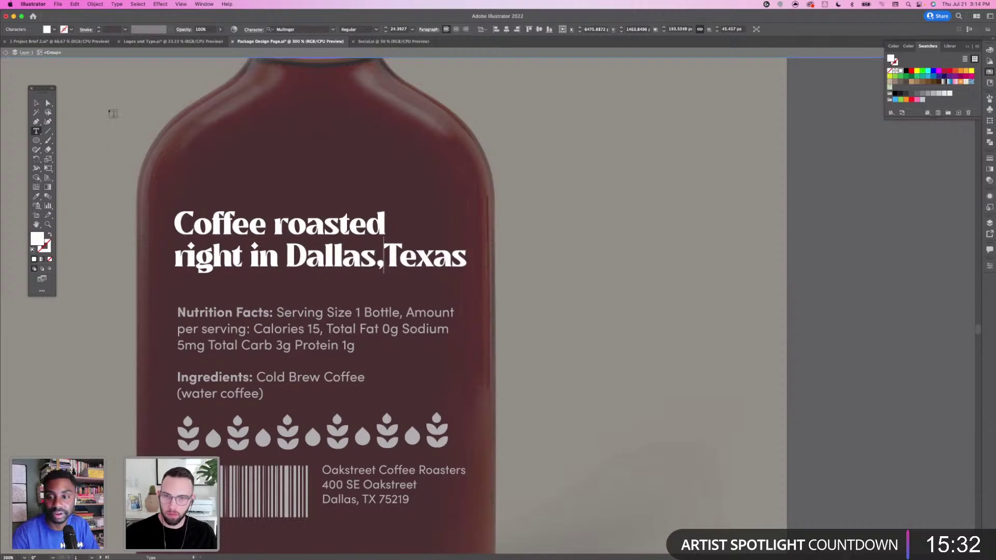
{"action": "left_click", "coordinate": [36, 103]}
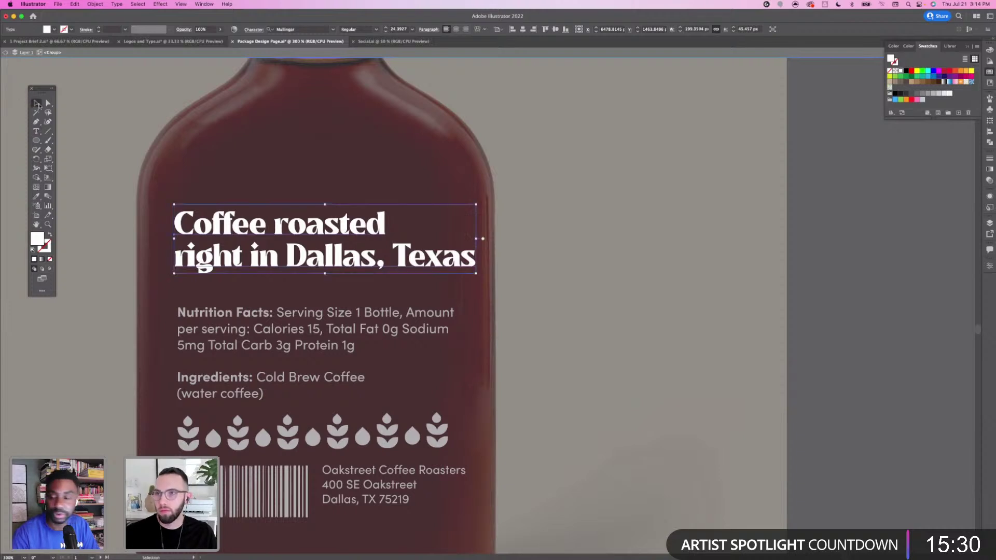
{"action": "left_click", "coordinate": [157, 163]}
{"action": "double_click", "coordinate": [163, 165]}
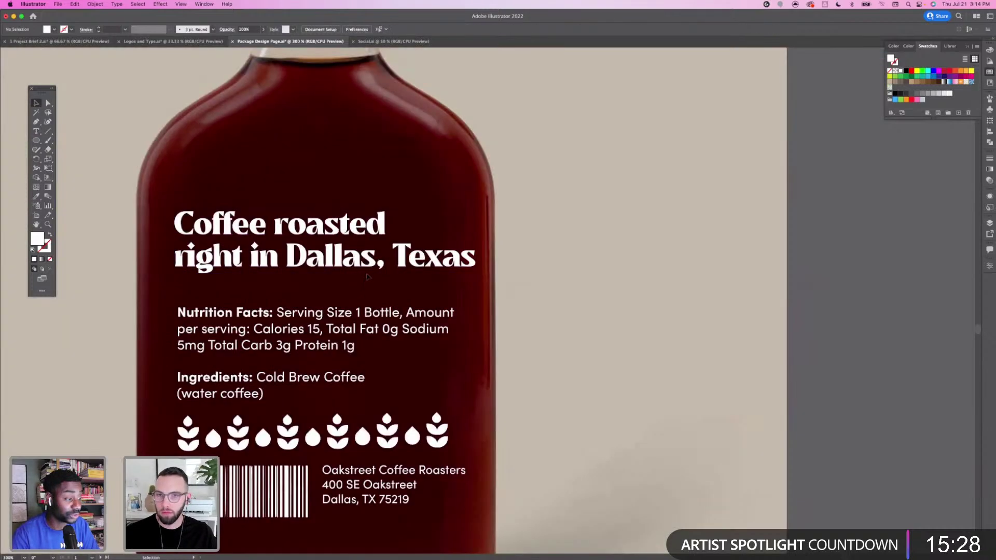
Scale the headline down to about 189 px wide and move it up, aligned with the Nutrition Facts text's left edge
{"action": "left_click", "coordinate": [367, 263]}
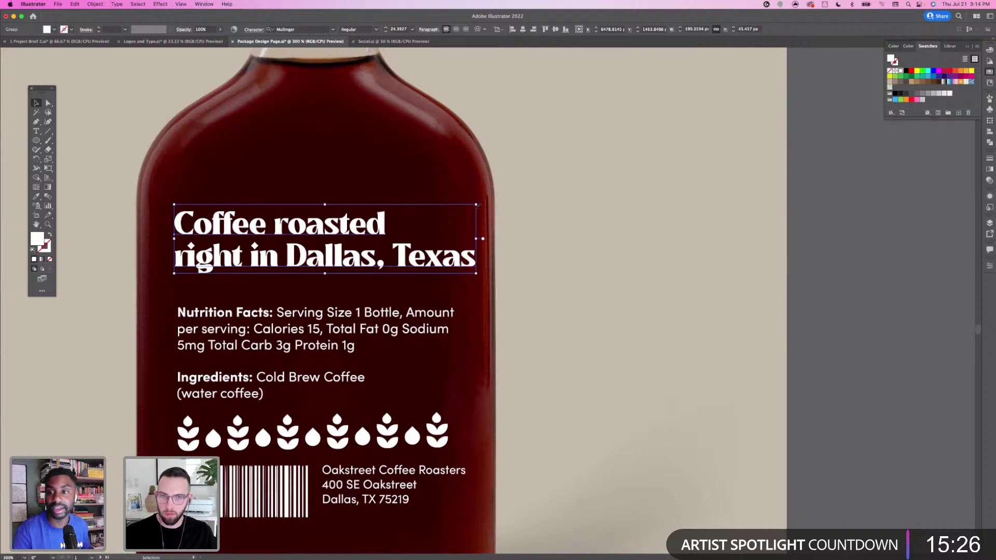
{"action": "left_click_drag", "start_coordinate": [476, 205], "coordinate": [461, 208]}
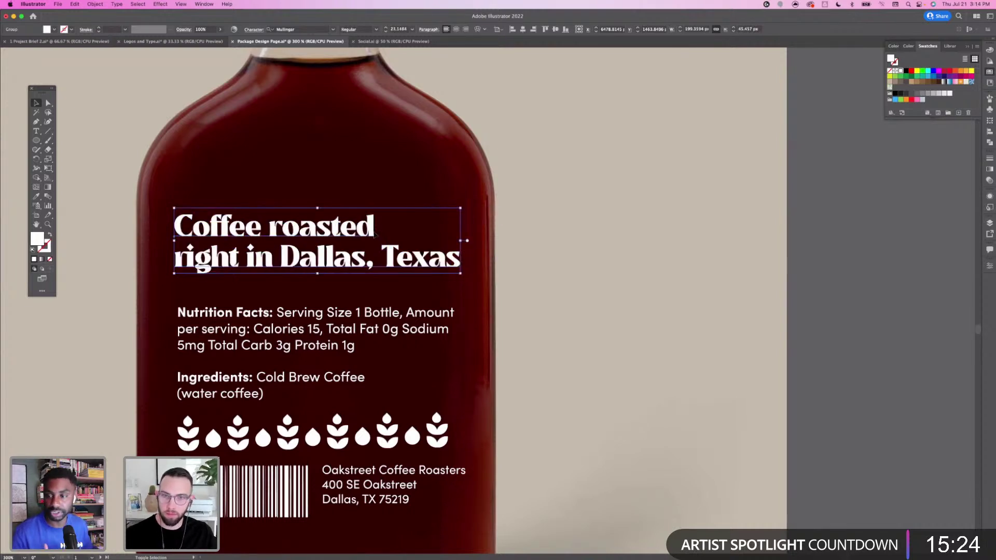
{"action": "left_click_drag", "start_coordinate": [334, 233], "coordinate": [336, 226]}
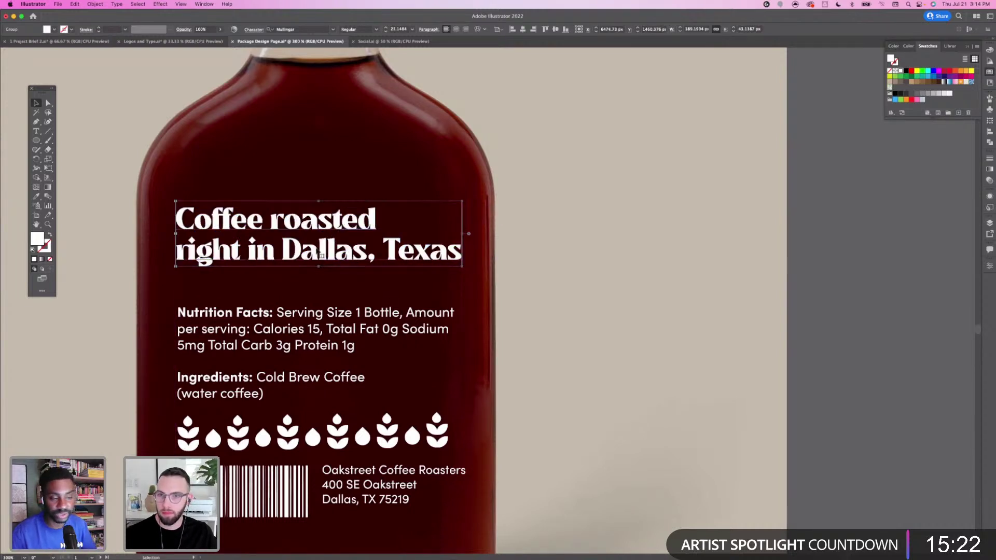
Delete the word "right" from the headline so its second line reads "in Dallas, Texas"
{"action": "double_click", "coordinate": [244, 258]}
{"action": "double_click", "coordinate": [247, 254]}
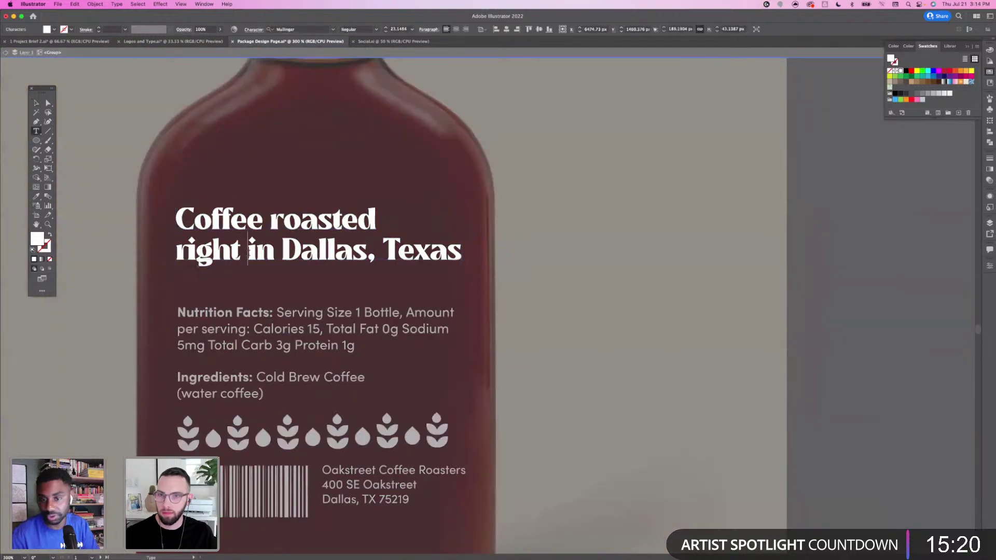
{"action": "left_click_drag", "start_coordinate": [247, 254], "coordinate": [179, 250]}
{"action": "key", "text": "BackSpace"}
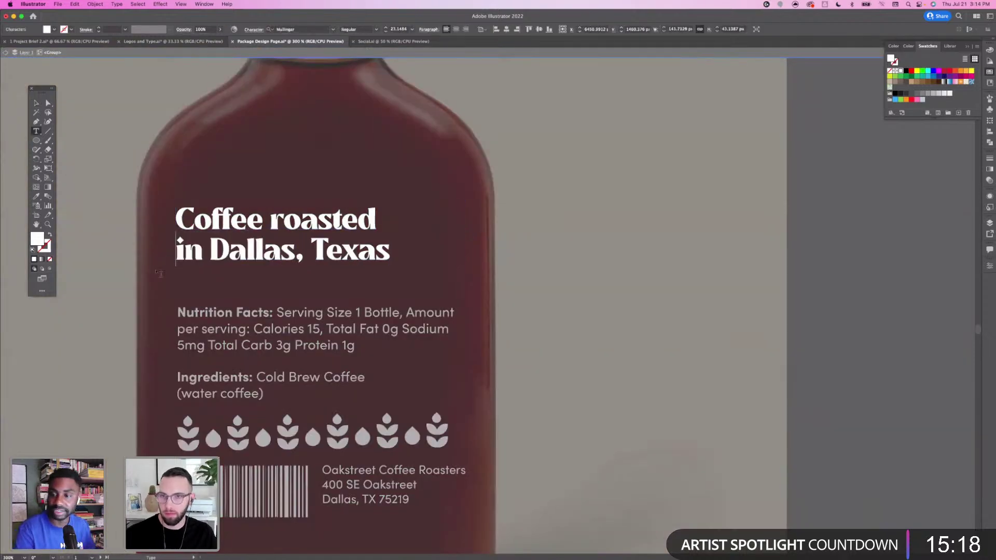
{"action": "left_click", "coordinate": [36, 103]}
{"action": "double_click", "coordinate": [102, 171]}
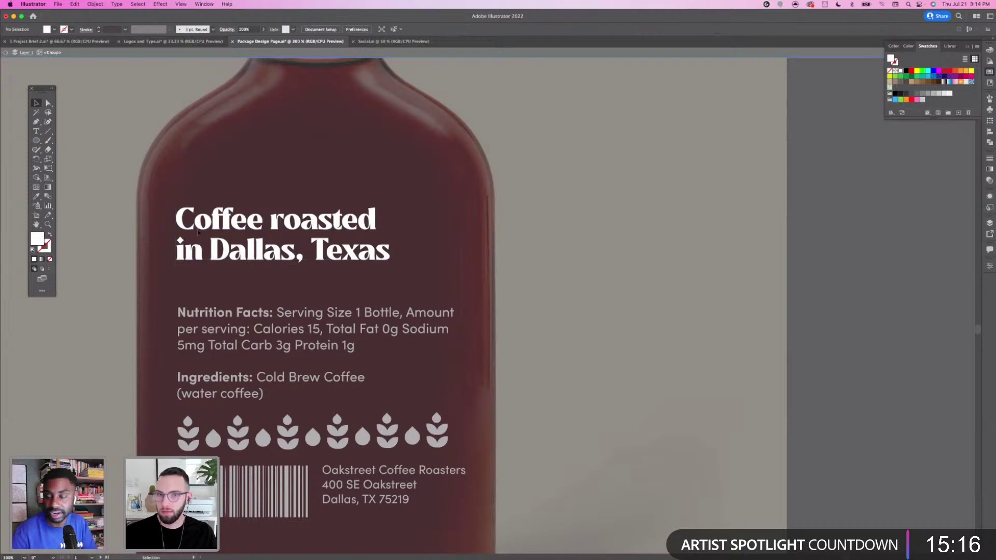
Group the row of leaf and drop icons and place a copy directly above the Nutrition Facts text, aligned with the original row
{"action": "left_click", "coordinate": [288, 433]}
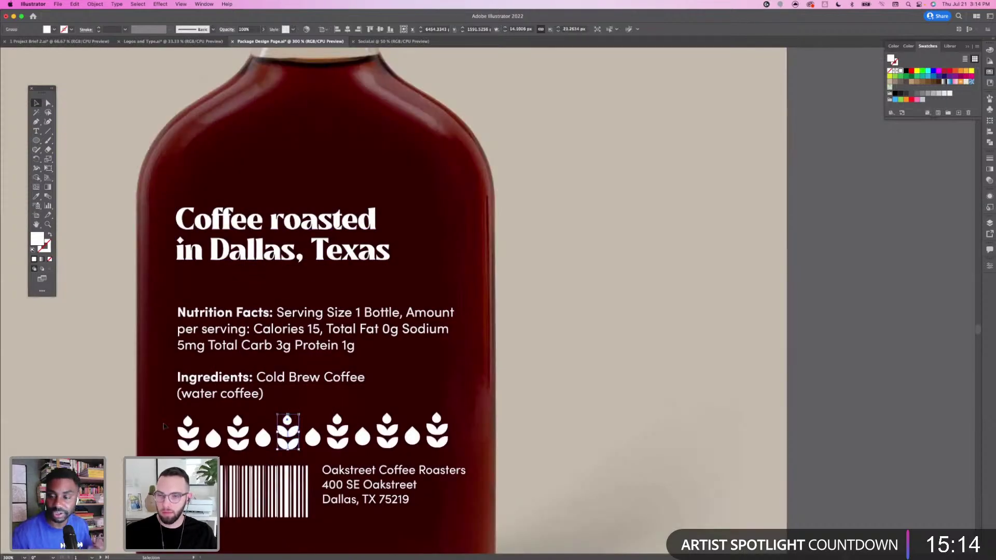
{"action": "left_click_drag", "start_coordinate": [344, 433], "coordinate": [500, 453]}
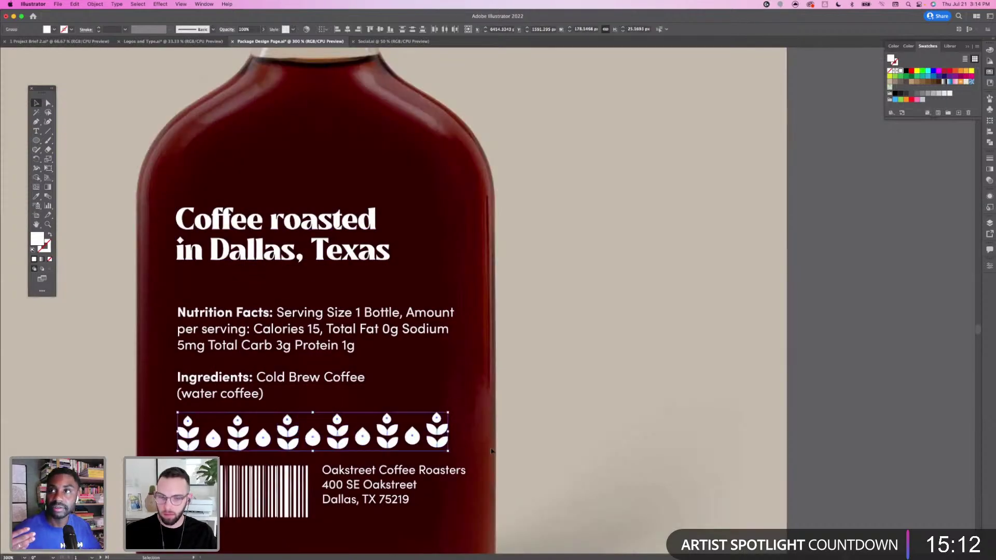
{"action": "key", "text": "super+g"}
{"action": "key", "text": "super+c"}
{"action": "key", "text": "super+v"}
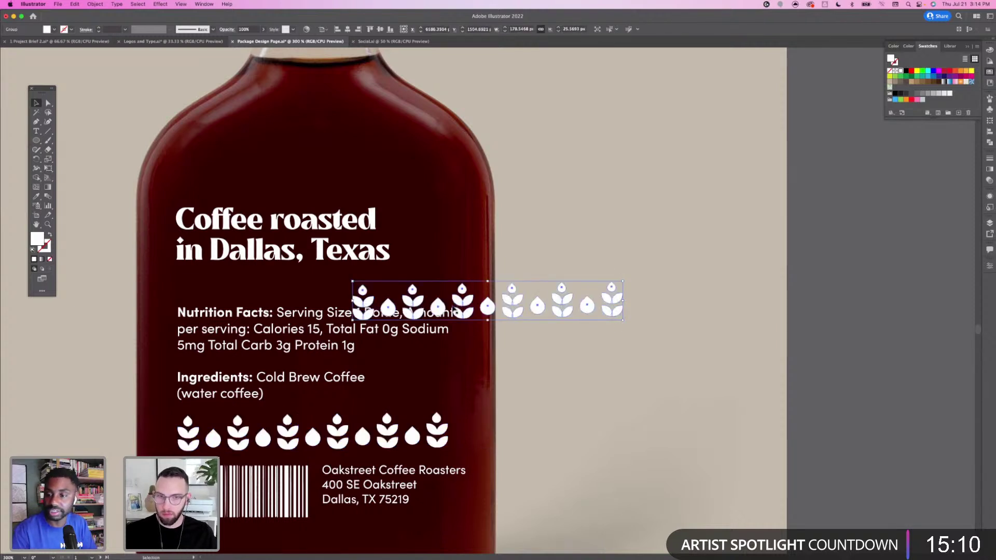
{"action": "left_click_drag", "start_coordinate": [463, 306], "coordinate": [287, 274]}
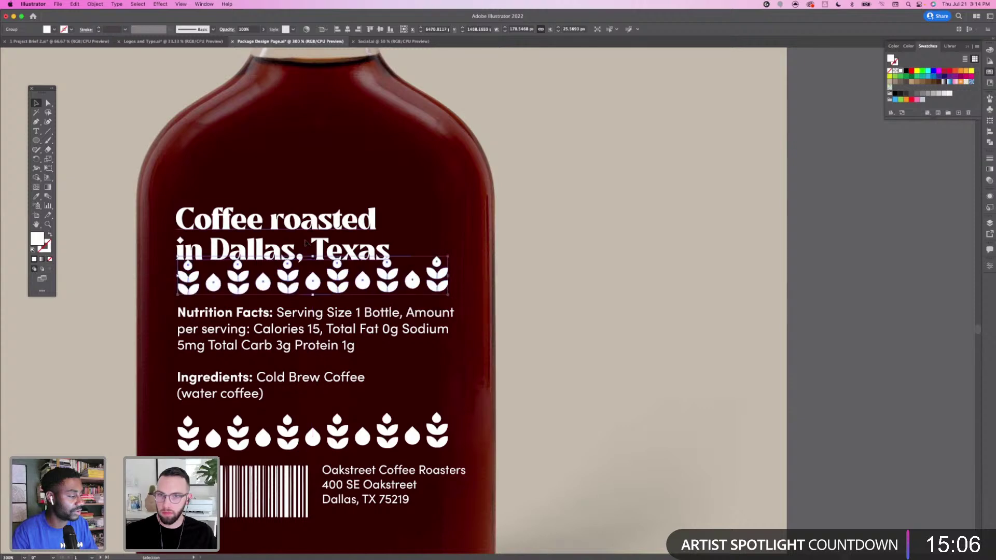
Move the headline up slightly, clear of the upper icon row and aligned with the Nutrition Facts text's left edge
{"action": "left_click_drag", "start_coordinate": [319, 231], "coordinate": [321, 224]}
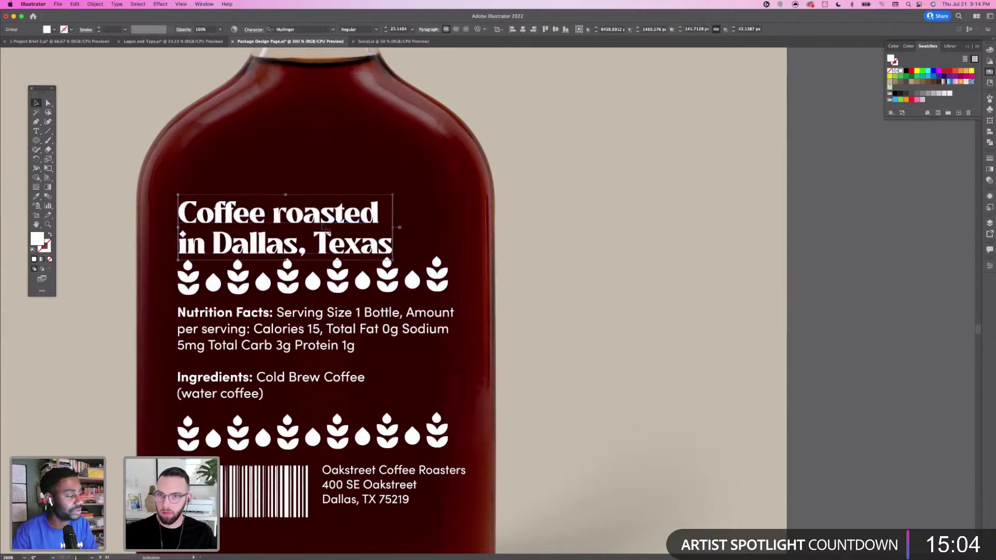
{"action": "key", "text": "super+minus"}
{"action": "key", "text": "super+minus"}
{"action": "key", "text": "super+minus"}
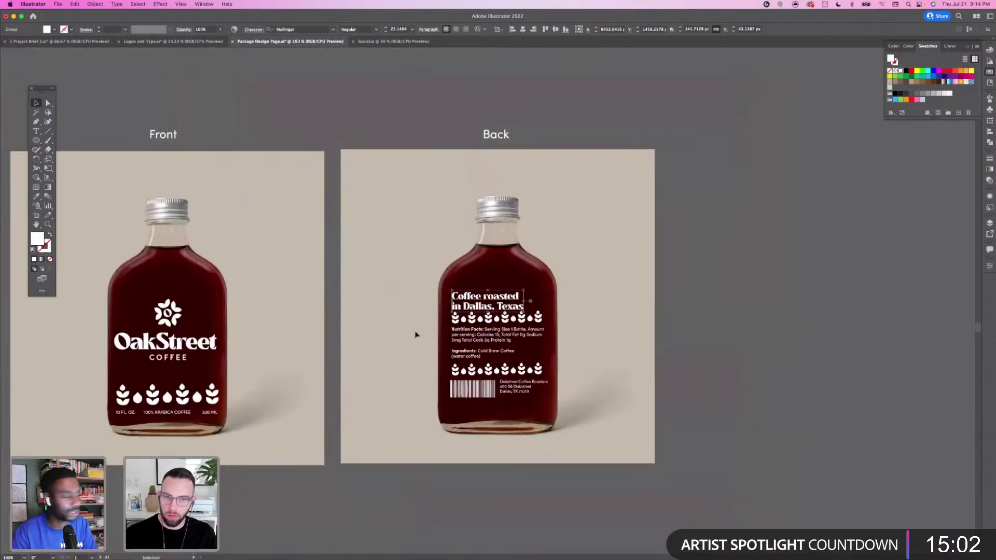
{"action": "scroll", "coordinate": [342, 316], "scroll_direction": "right", "scroll_amount": 3}
{"action": "left_click", "coordinate": [328, 322]}
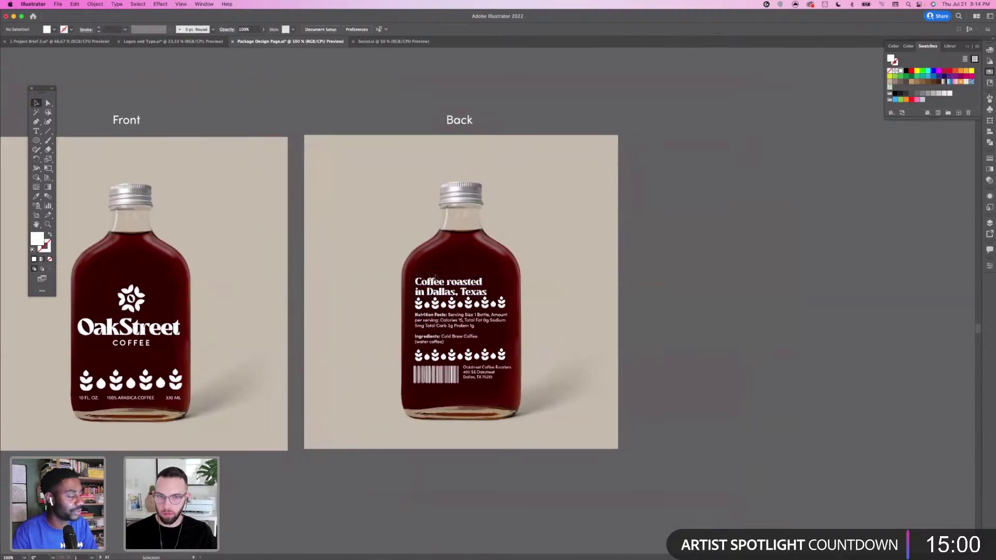
Delete the upper icon row and enlarge the headline proportionally to nearly the width of the remaining icon row
{"action": "left_click", "coordinate": [469, 305]}
{"action": "key", "text": "Delete"}
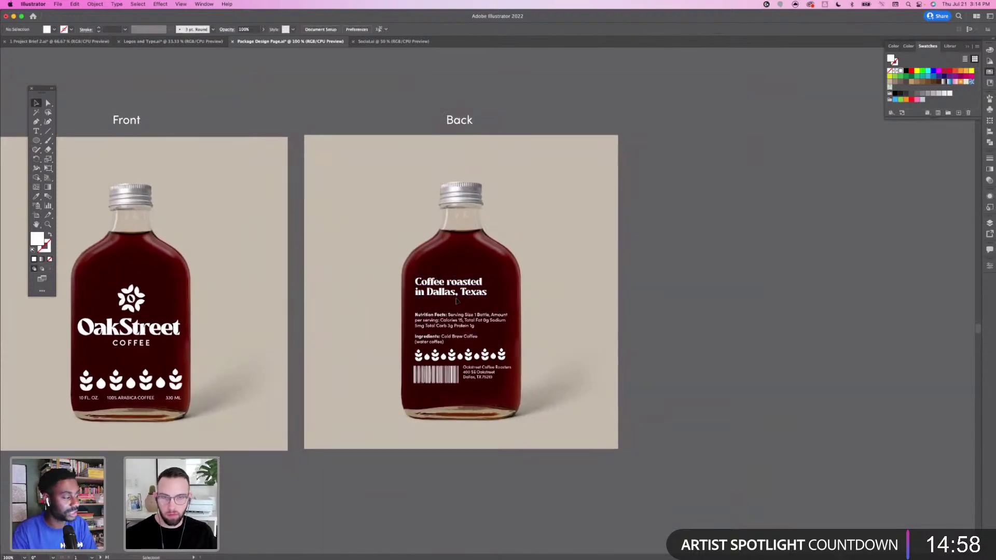
{"action": "left_click", "coordinate": [467, 298]}
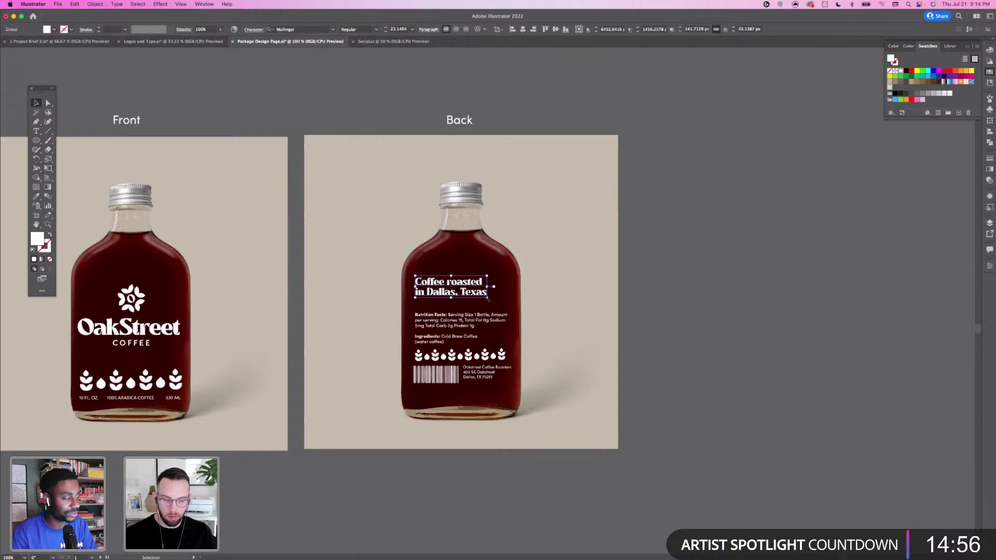
{"action": "left_click_drag", "start_coordinate": [488, 300], "coordinate": [504, 306]}
{"action": "left_click", "coordinate": [609, 312]}
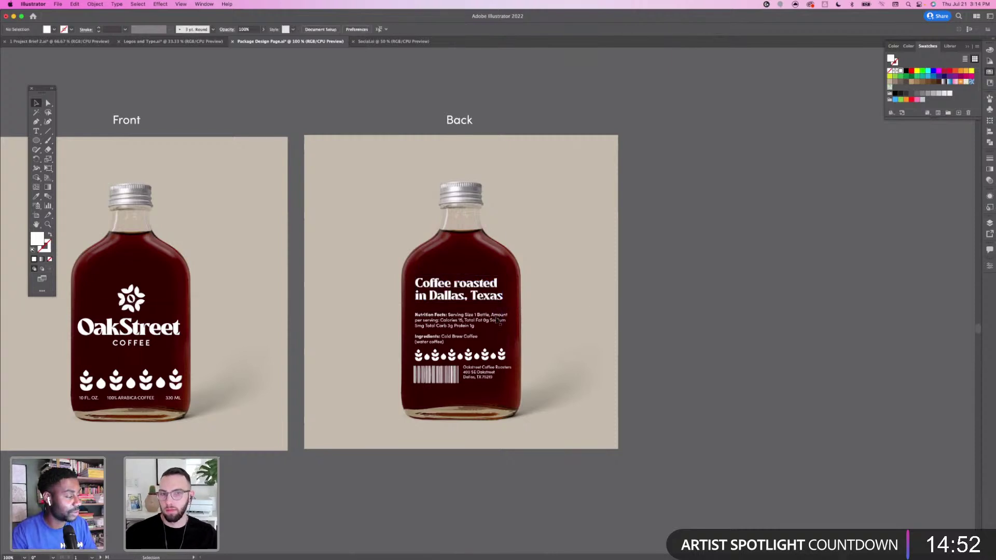
Nudge the Nutrition Facts text up slightly, closer to the headline
{"action": "left_click", "coordinate": [486, 325]}
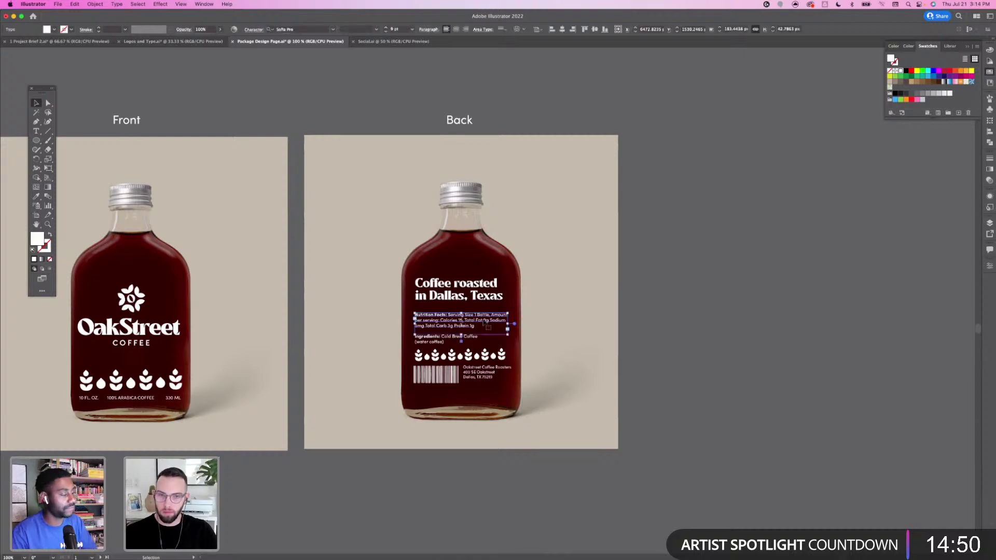
{"action": "key", "text": "Up"}
{"action": "key", "text": "Up"}
{"action": "key", "text": "Up"}
{"action": "key", "text": "Up"}
{"action": "key", "text": "Up"}
{"action": "key", "text": "Up"}
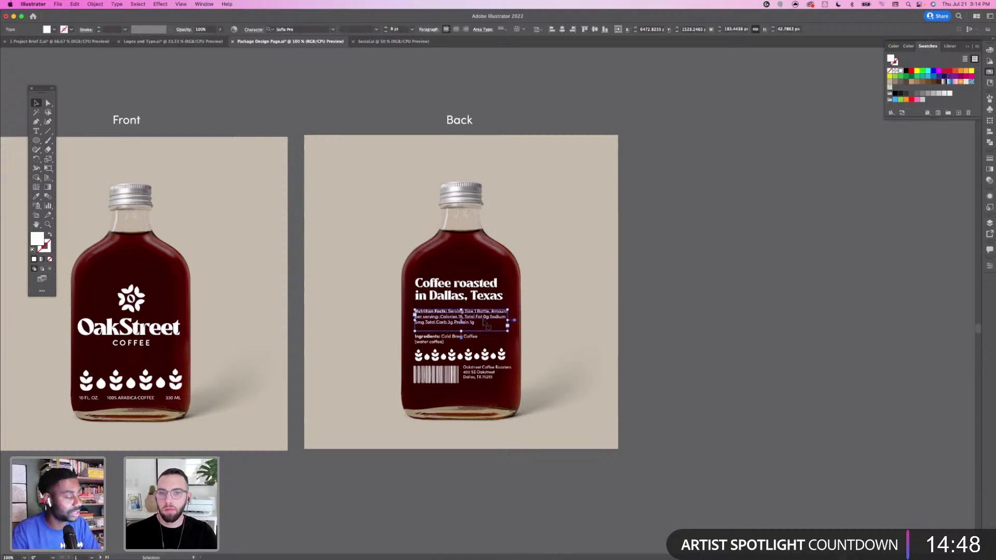
{"action": "left_click", "coordinate": [575, 338]}
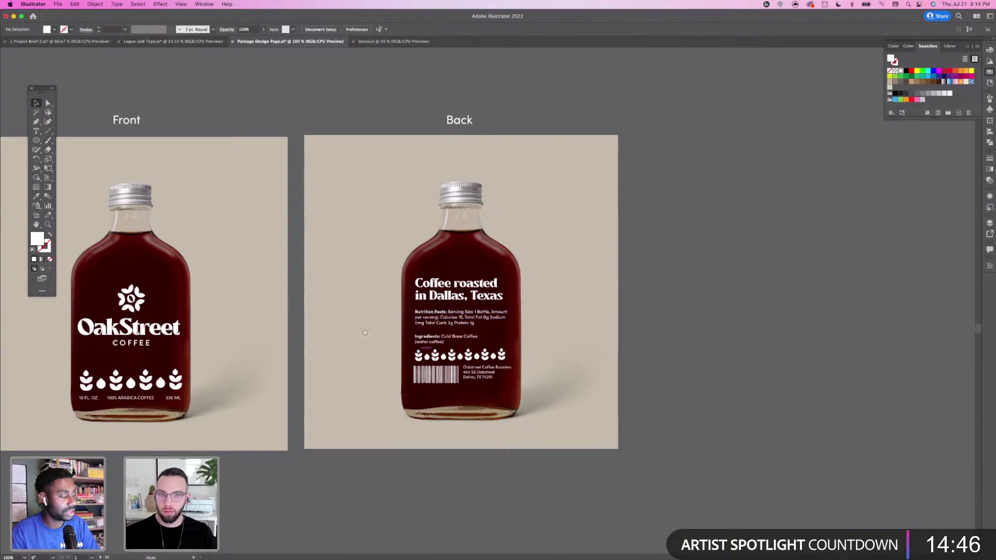
Nudge the Ingredients text up slightly, closer to the Nutrition Facts text
{"action": "left_click_drag", "start_coordinate": [341, 336], "coordinate": [367, 330]}
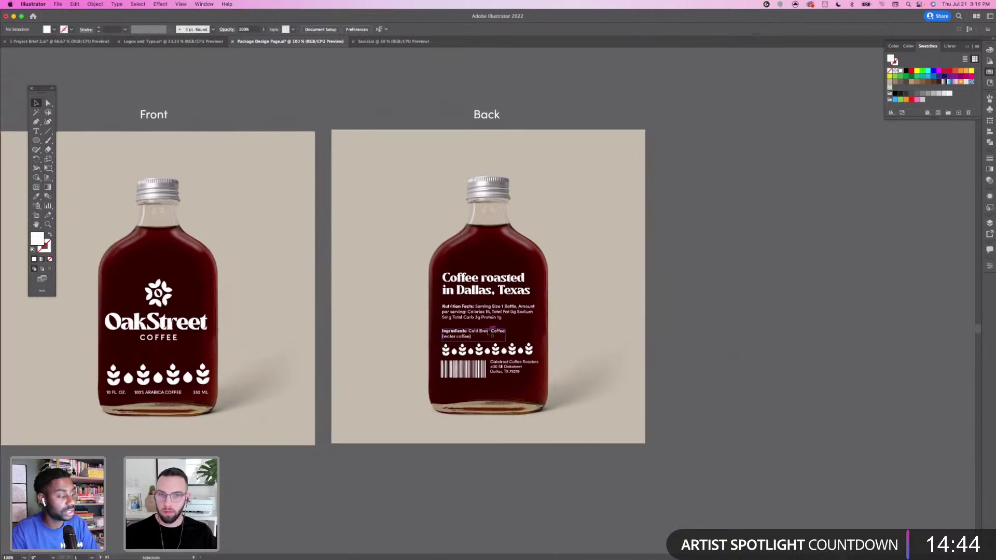
{"action": "left_click", "coordinate": [484, 321]}
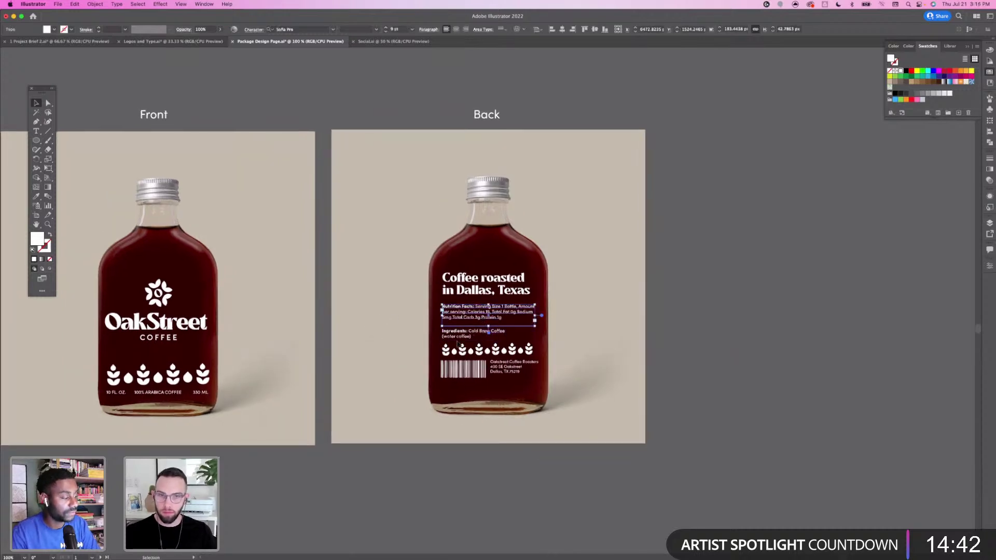
{"action": "left_click", "coordinate": [453, 342]}
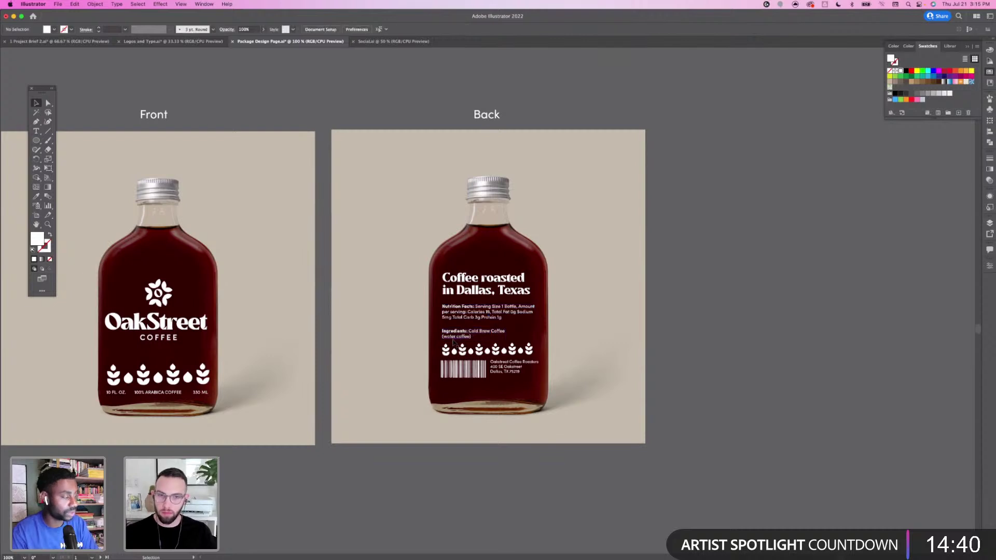
{"action": "left_click", "coordinate": [455, 337]}
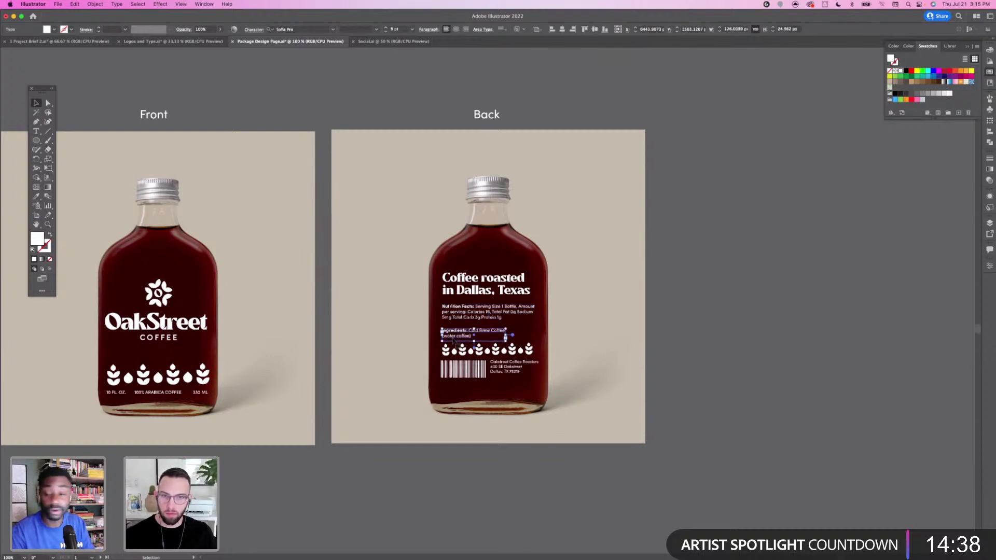
{"action": "left_click", "coordinate": [669, 299]}
Save the package design document
{"action": "left_click_drag", "start_coordinate": [685, 293], "coordinate": [647, 292]}
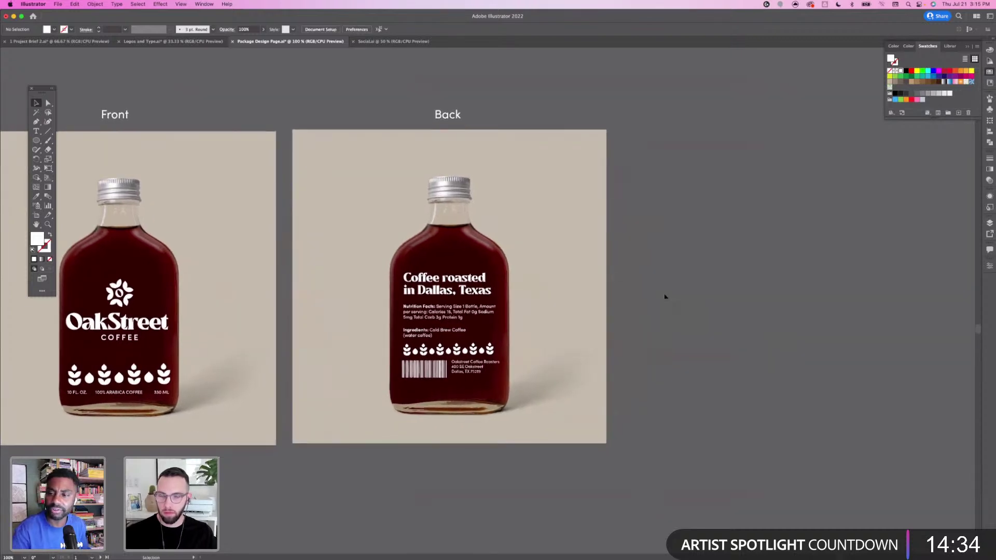
{"action": "key", "text": "a"}
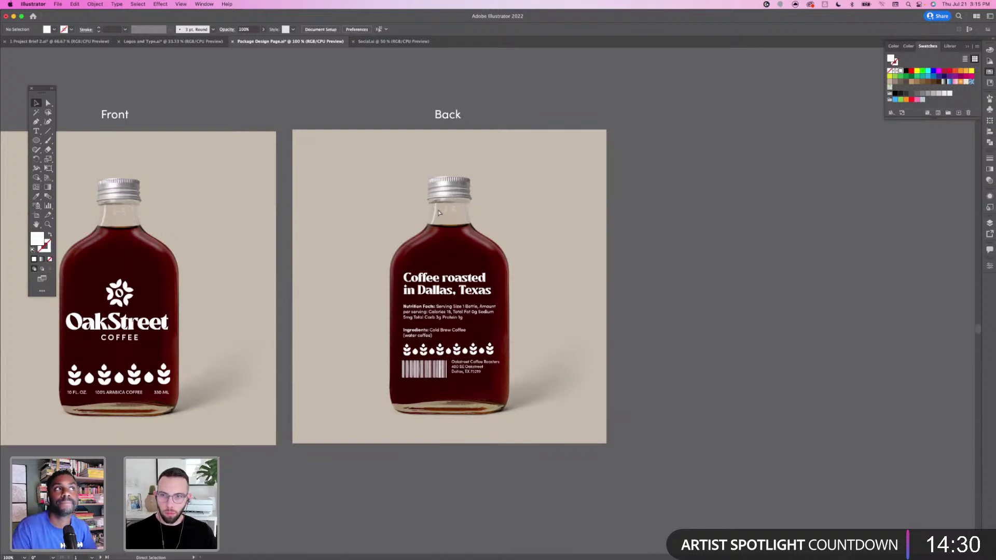
{"action": "key", "text": "super+s"}
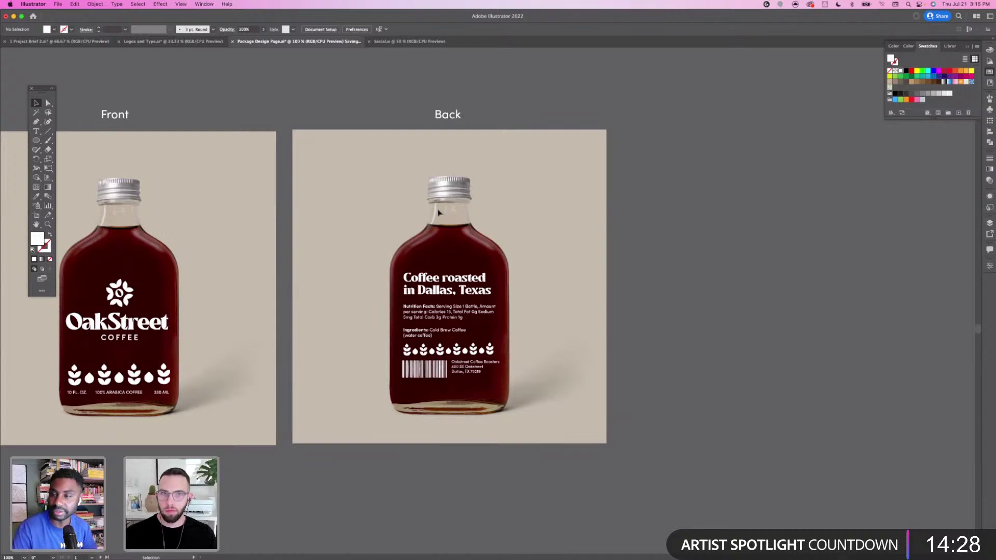
Examine the front and back bottle mockups side by side, comparing the label layouts
{"action": "left_click_drag", "start_coordinate": [328, 190], "coordinate": [341, 204]}
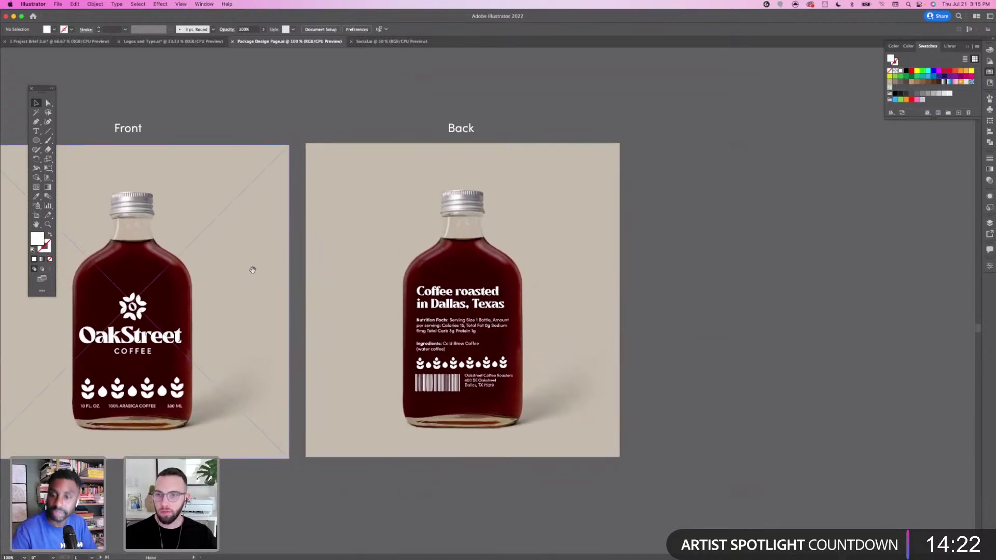
{"action": "left_click_drag", "start_coordinate": [271, 266], "coordinate": [271, 262]}
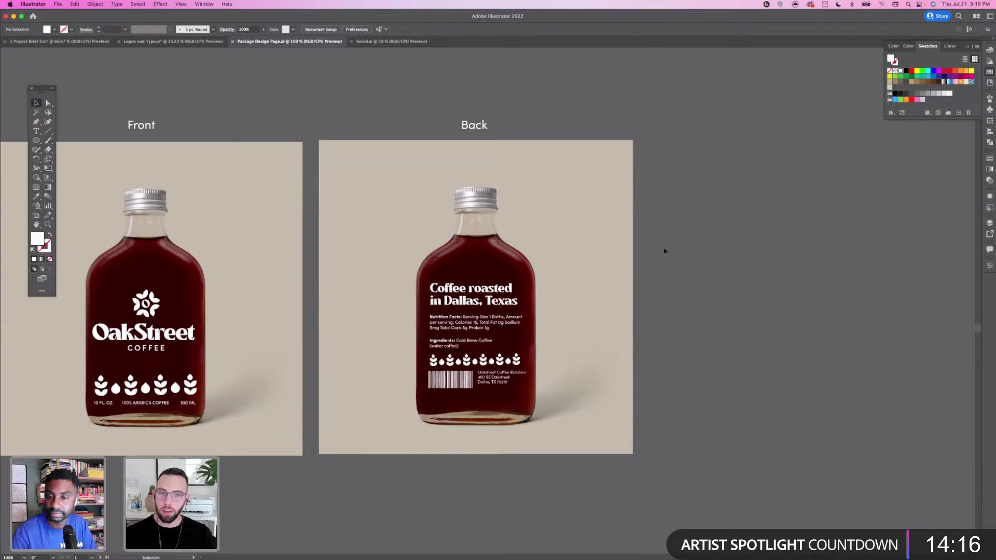
{"action": "left_click_drag", "start_coordinate": [685, 280], "coordinate": [675, 240]}
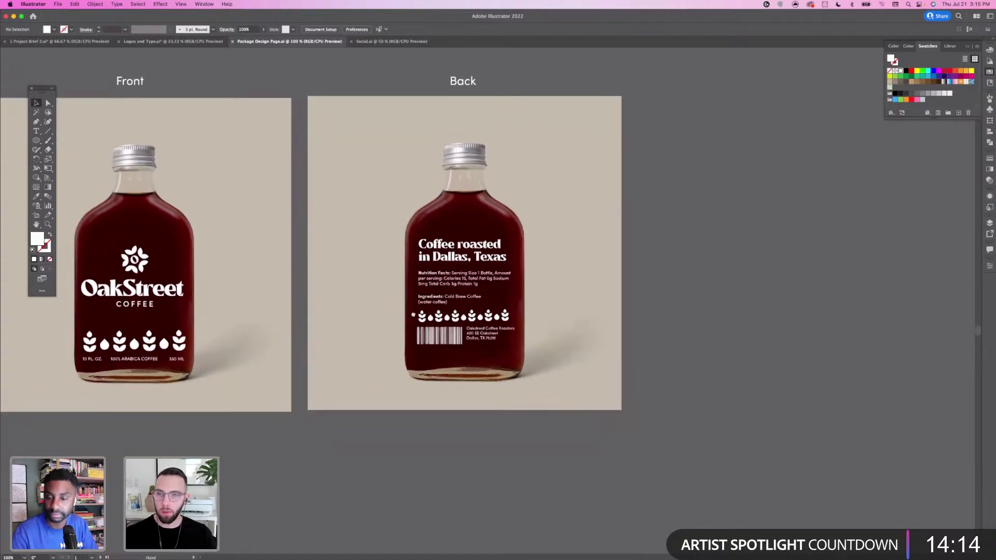
{"action": "left_click_drag", "start_coordinate": [319, 307], "coordinate": [430, 326]}
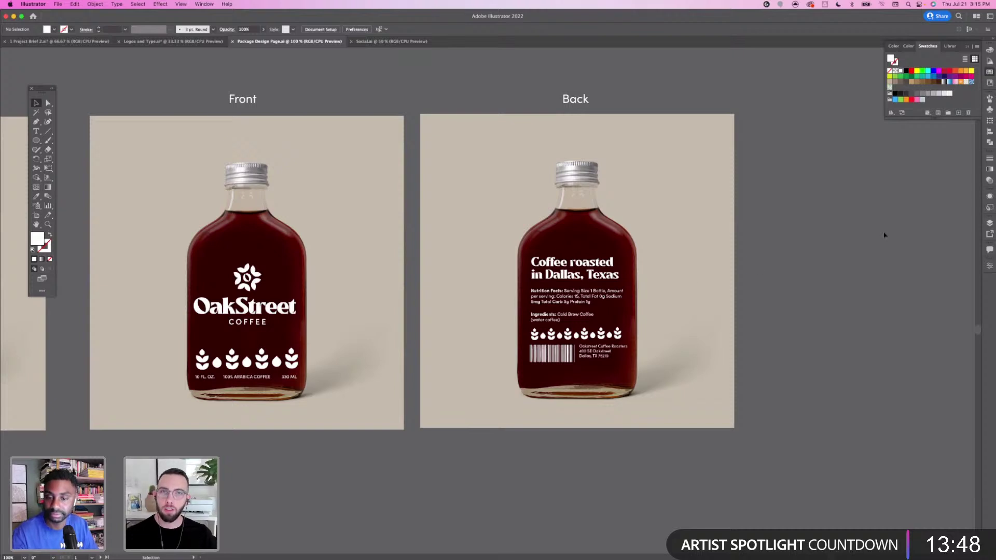
{"action": "scroll", "coordinate": [869, 225], "scroll_direction": "right", "scroll_amount": 3}
{"action": "scroll", "coordinate": [869, 225], "scroll_direction": "up", "scroll_amount": 1}
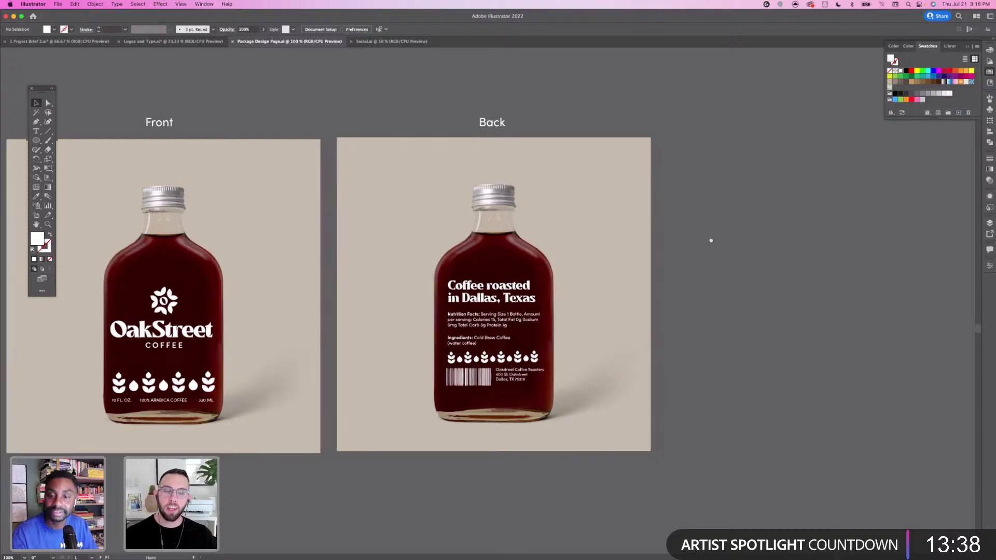
{"action": "scroll", "coordinate": [711, 238], "scroll_direction": "right", "scroll_amount": 5}
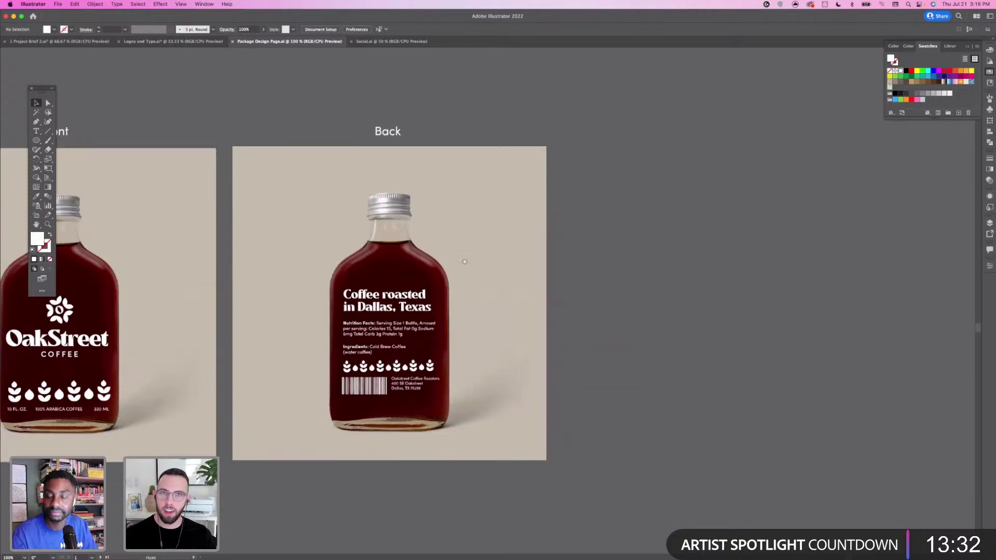
{"action": "scroll", "coordinate": [375, 280], "scroll_direction": "left", "scroll_amount": 8}
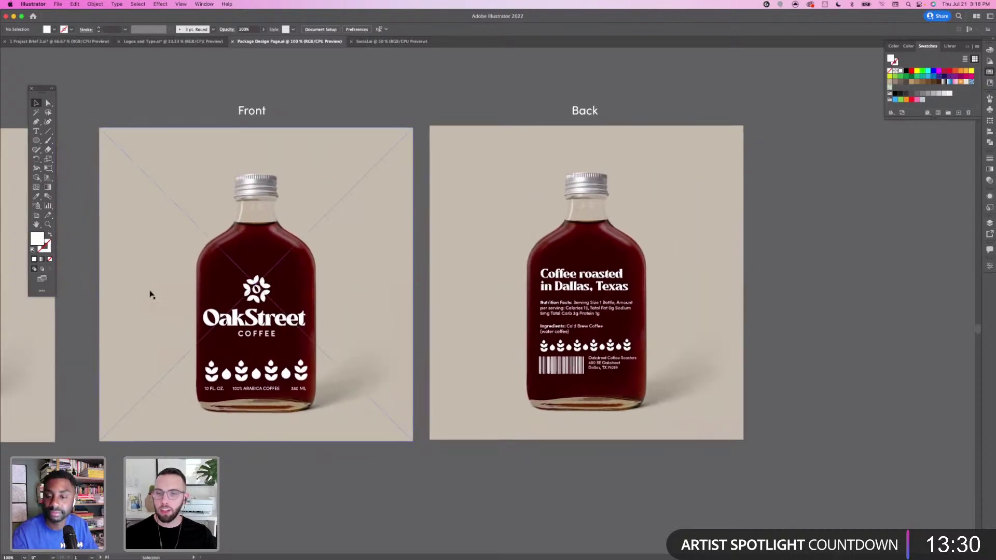
{"action": "left_click_drag", "start_coordinate": [297, 138], "coordinate": [343, 126]}
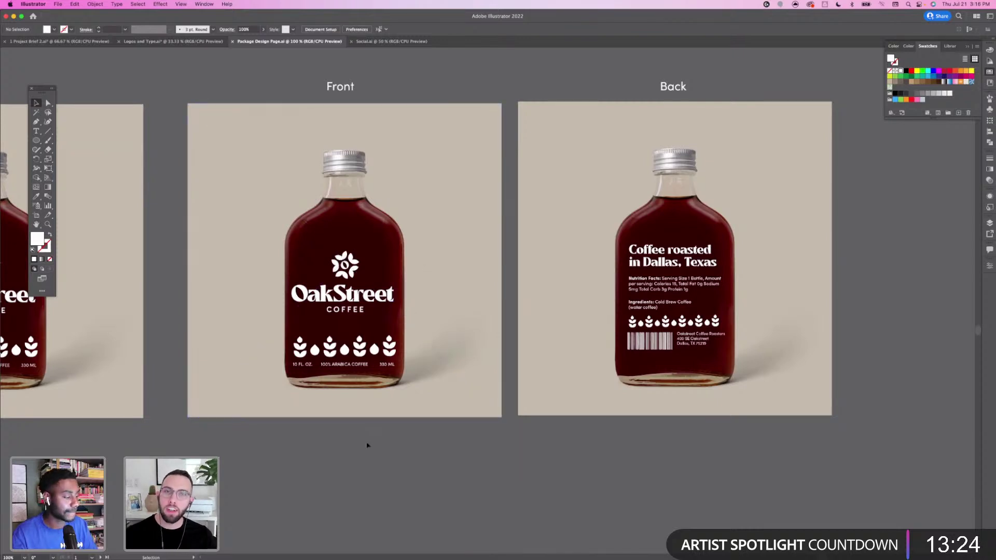
{"action": "left_click_drag", "start_coordinate": [549, 407], "coordinate": [482, 452]}
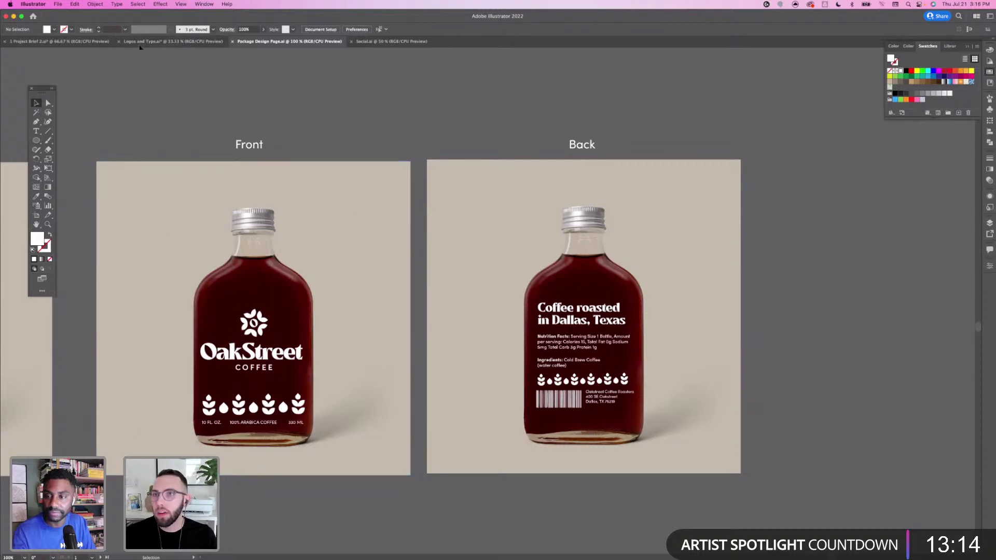
Switch to the Project Brief document and read the Background section of the Creative Brief
{"action": "left_click", "coordinate": [73, 48]}
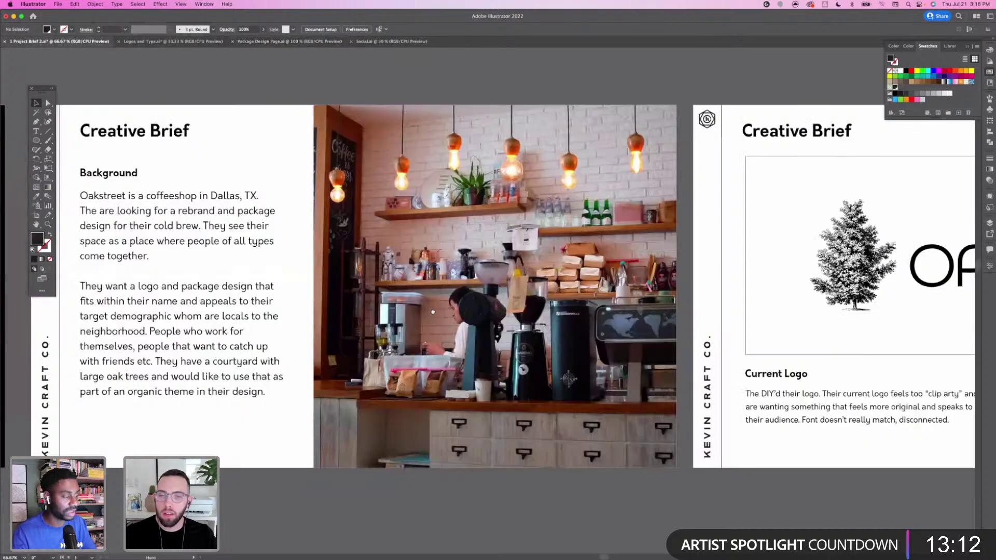
{"action": "left_click_drag", "start_coordinate": [431, 318], "coordinate": [480, 317]}
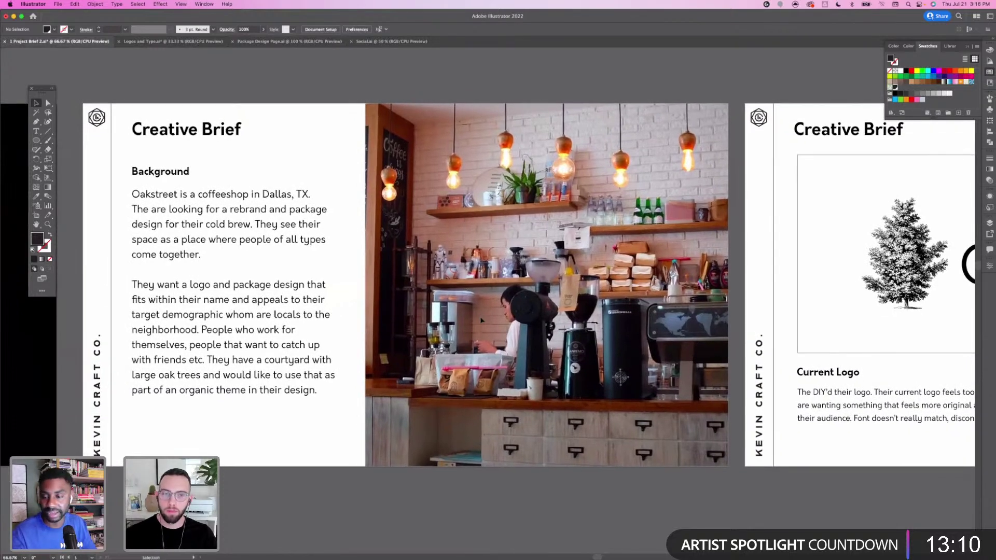
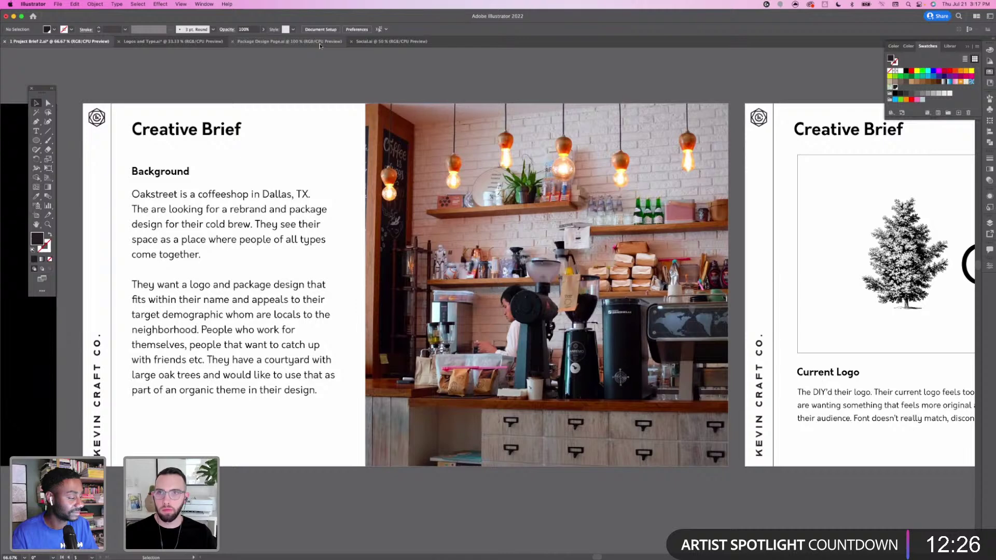
Return to the Package Design Page document and nudge the back label's barcode and address text down slightly, away from the icon row
{"action": "left_click", "coordinate": [319, 44]}
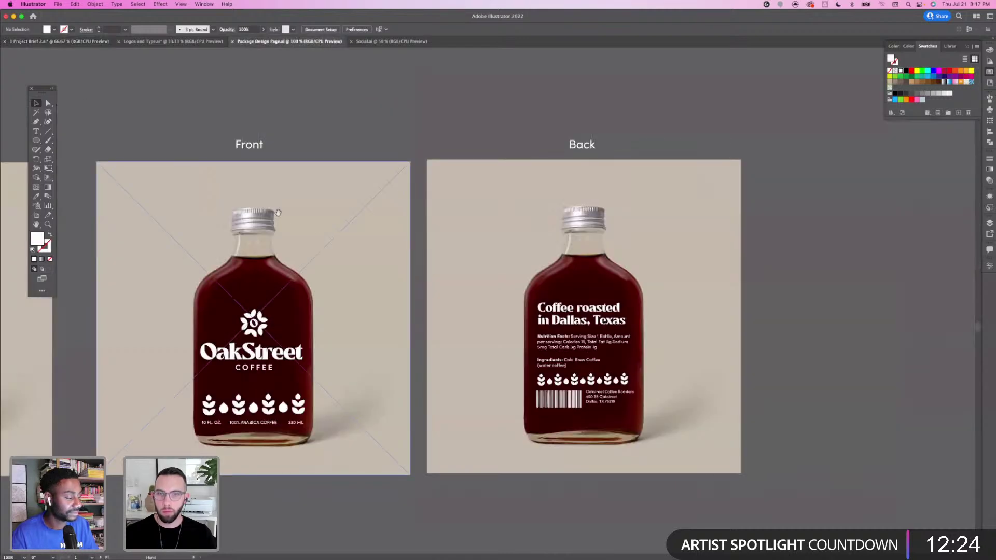
{"action": "left_click_drag", "start_coordinate": [279, 210], "coordinate": [290, 198]}
{"action": "left_click_drag", "start_coordinate": [372, 299], "coordinate": [350, 262]}
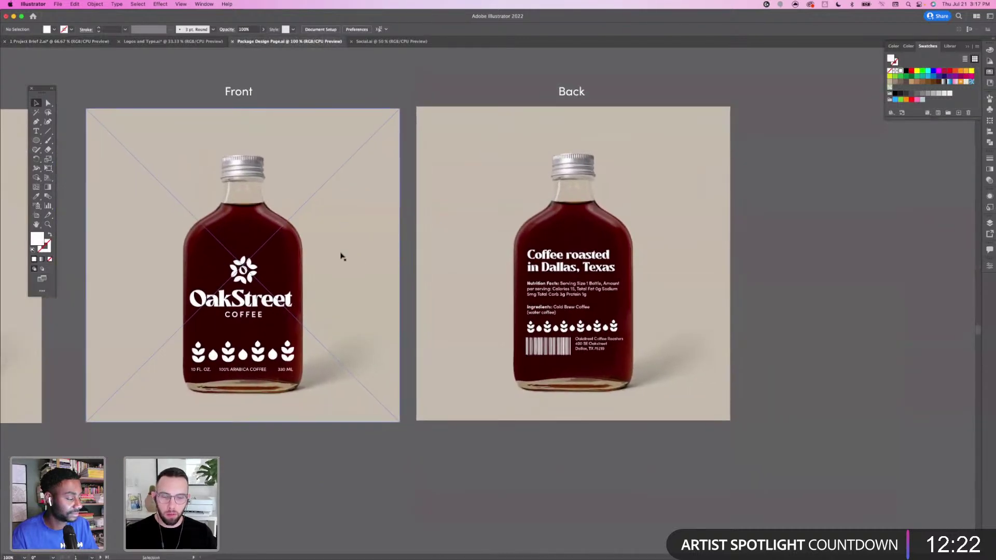
{"action": "key", "text": "super+equal"}
{"action": "left_click_drag", "start_coordinate": [345, 365], "coordinate": [400, 360]}
{"action": "left_click_drag", "start_coordinate": [632, 421], "coordinate": [612, 413]}
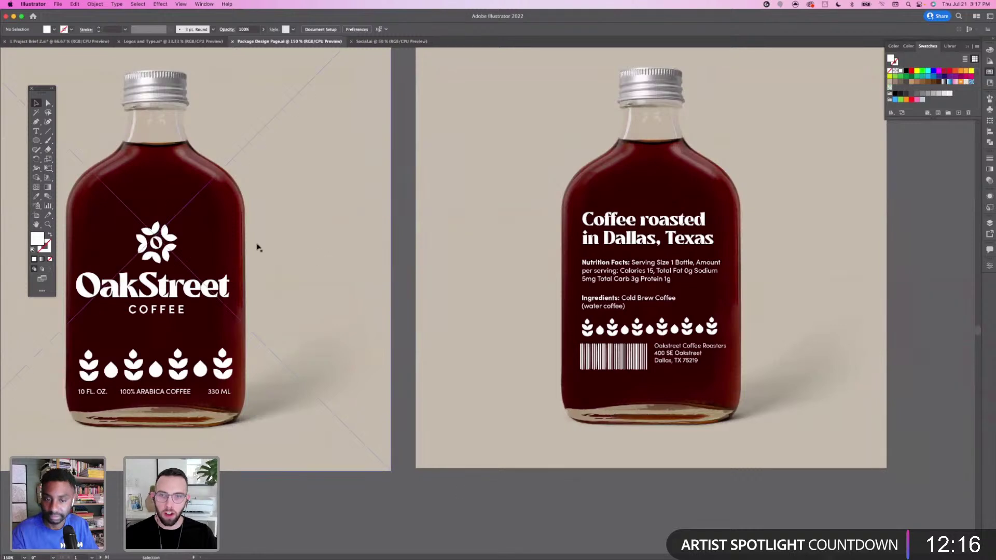
{"action": "left_click", "coordinate": [679, 360]}
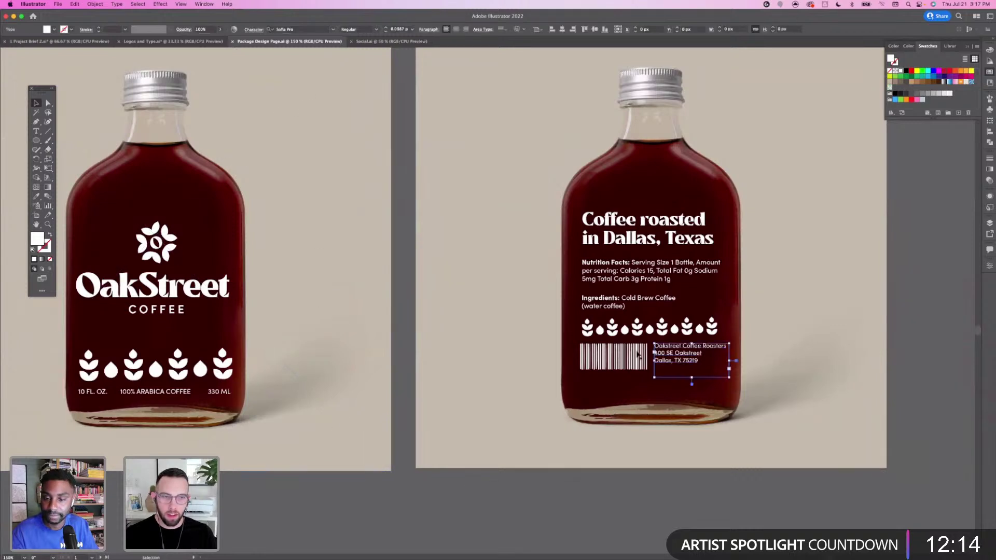
{"action": "left_click", "coordinate": [629, 353]}
{"action": "key", "text": "Down"}
{"action": "key", "text": "Down"}
{"action": "key", "text": "Down"}
{"action": "key", "text": "Down"}
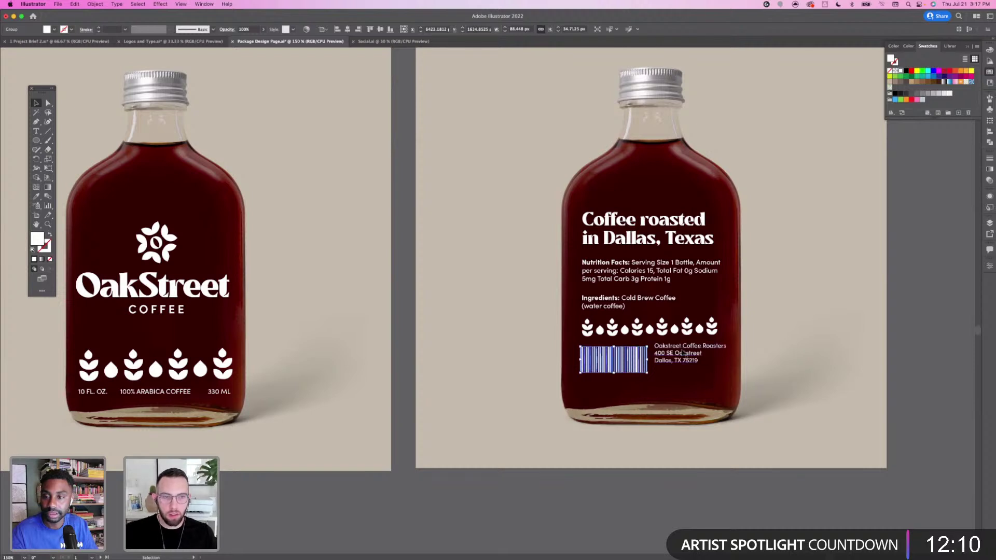
{"action": "left_click_drag", "start_coordinate": [683, 351], "coordinate": [682, 353]}
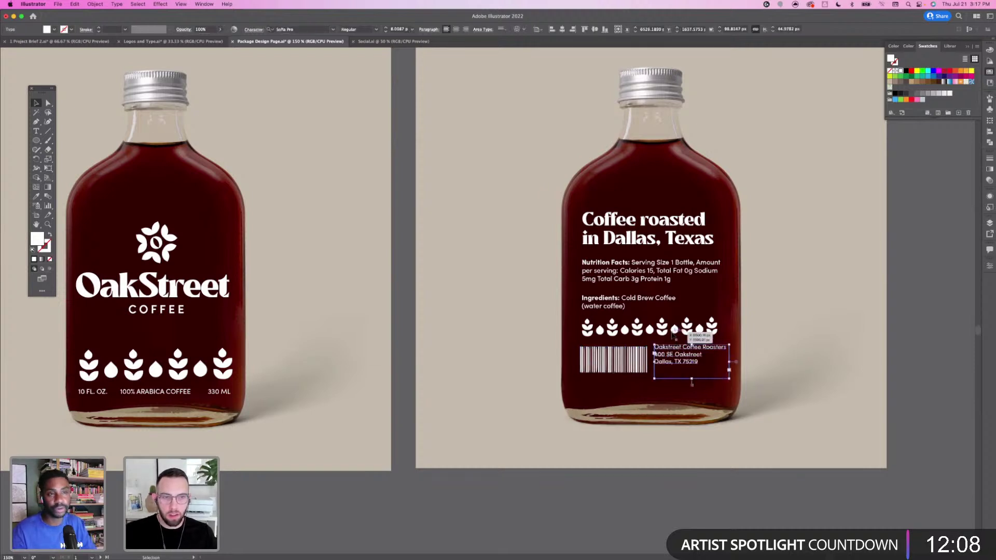
Zoom out to 100% and review the front and back bottle mockups side by side with nothing selected
{"action": "left_click", "coordinate": [673, 334]}
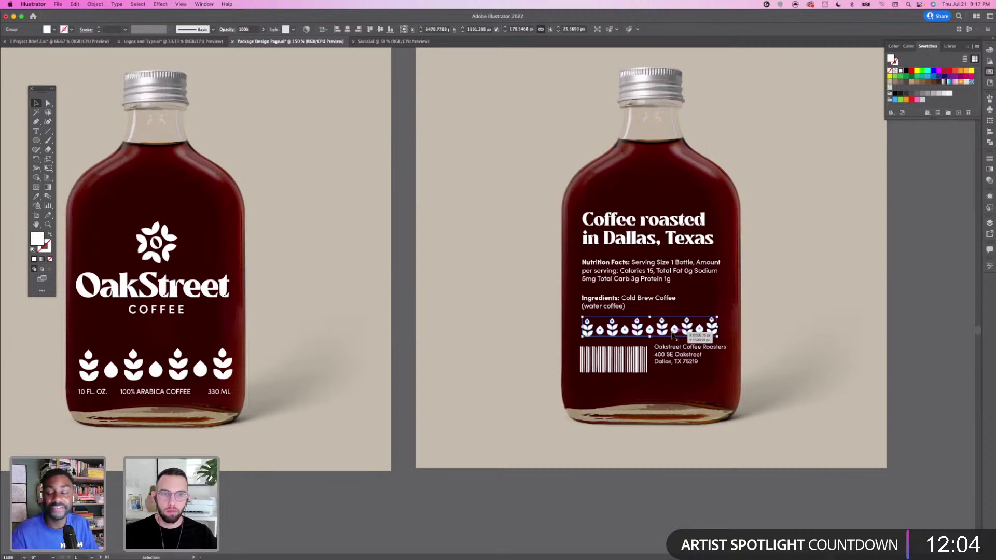
{"action": "left_click", "coordinate": [533, 483]}
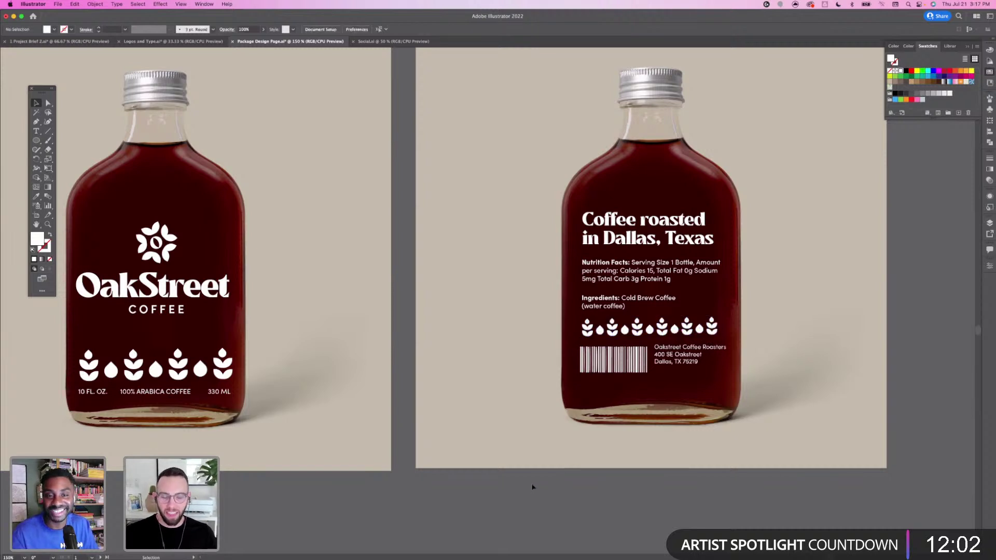
{"action": "key", "text": "super+minus"}
{"action": "key", "text": "super+minus"}
{"action": "left_click_drag", "start_coordinate": [517, 441], "coordinate": [554, 439]}
{"action": "key", "text": "super+equal"}
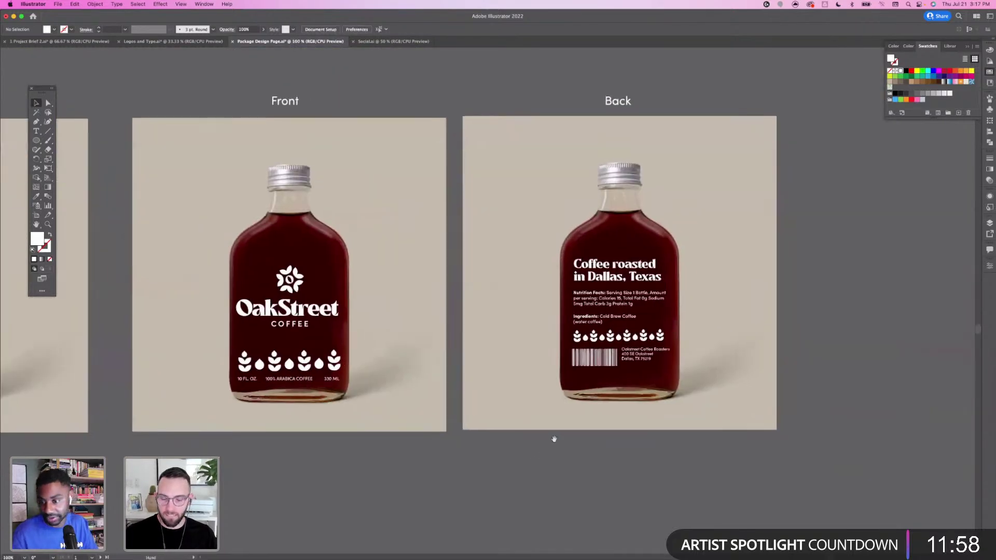
{"action": "key", "text": "a"}
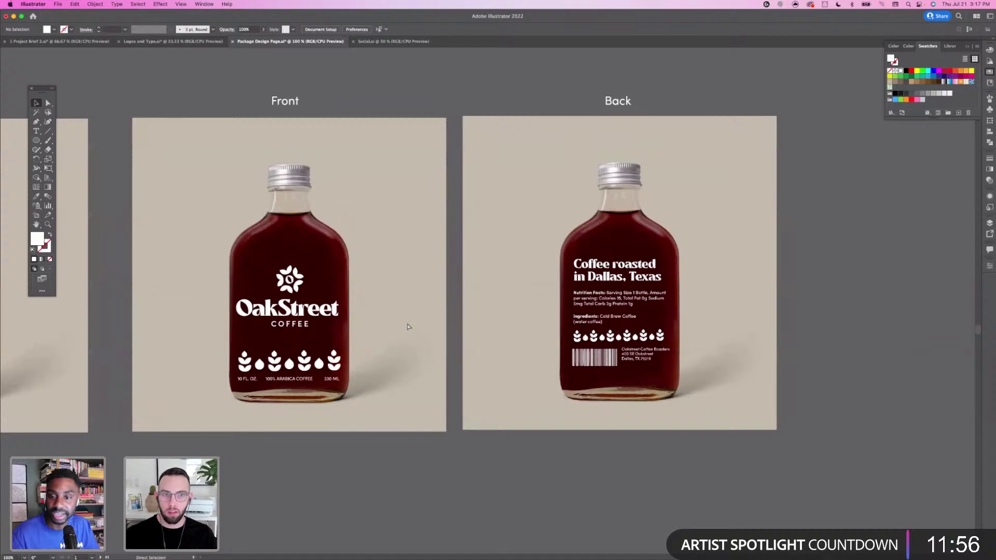
{"action": "key", "text": "v"}
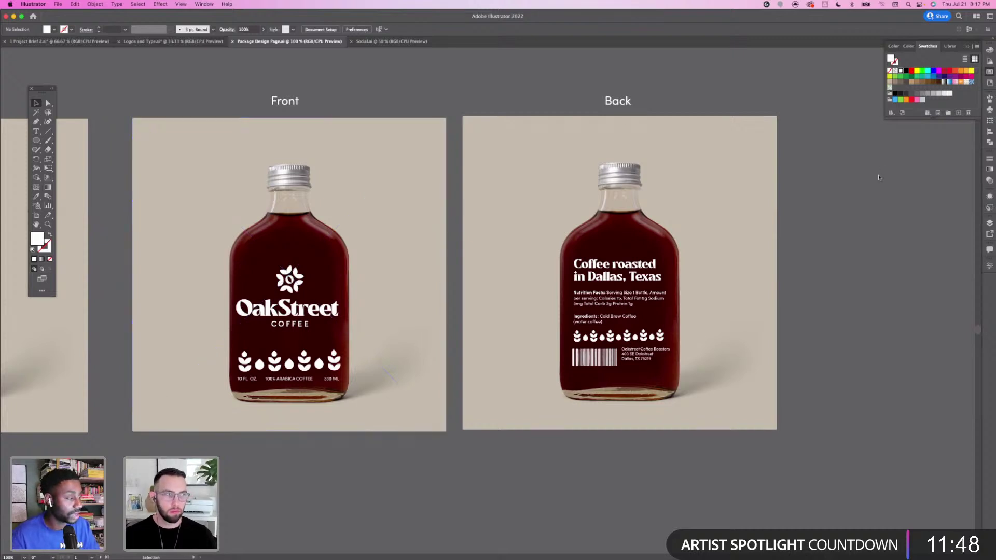
{"action": "key", "text": "super+Tab"}
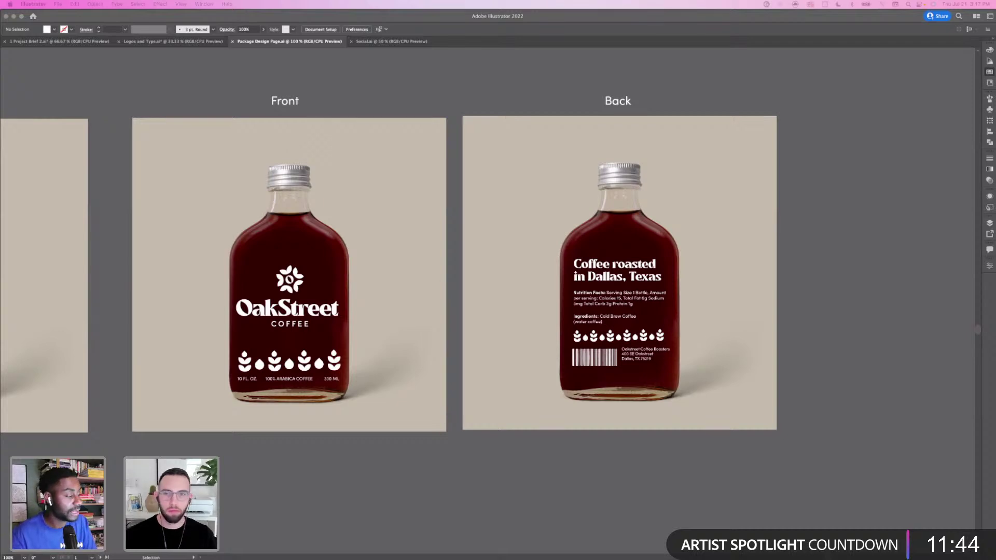
{"action": "left_click", "coordinate": [303, 288]}
{"action": "left_click", "coordinate": [301, 290]}
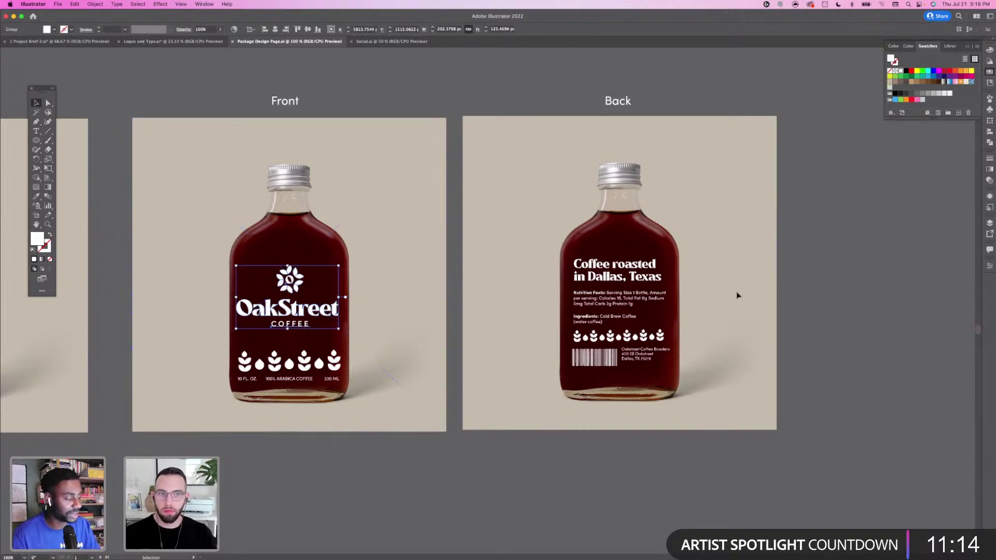
{"action": "left_click", "coordinate": [831, 307]}
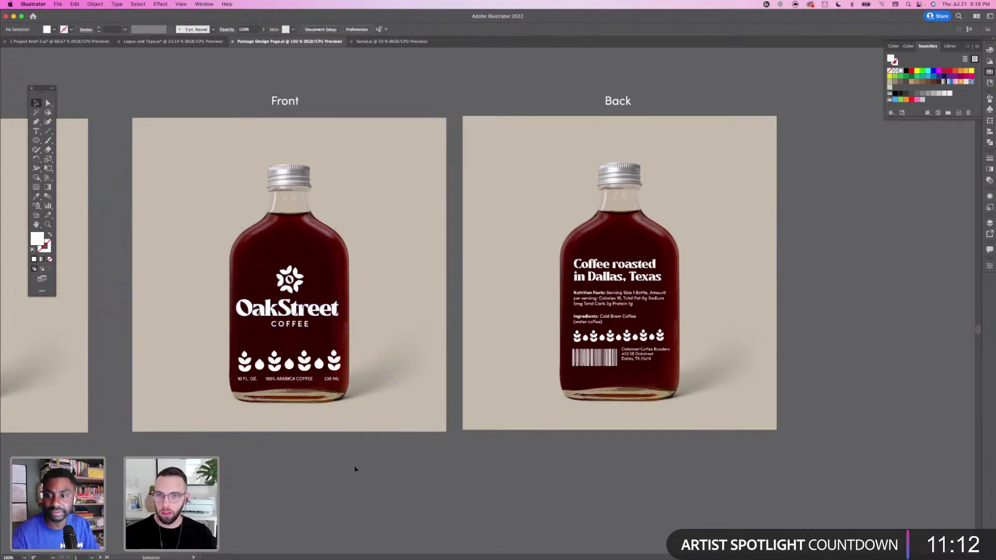
{"action": "left_click_drag", "start_coordinate": [385, 441], "coordinate": [409, 451]}
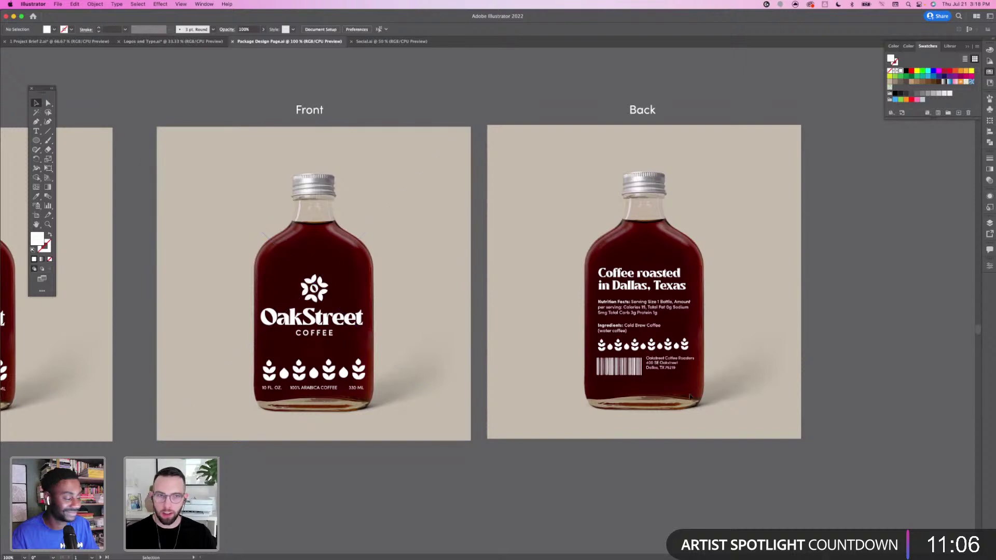
{"action": "left_click_drag", "start_coordinate": [872, 324], "coordinate": [864, 330]}
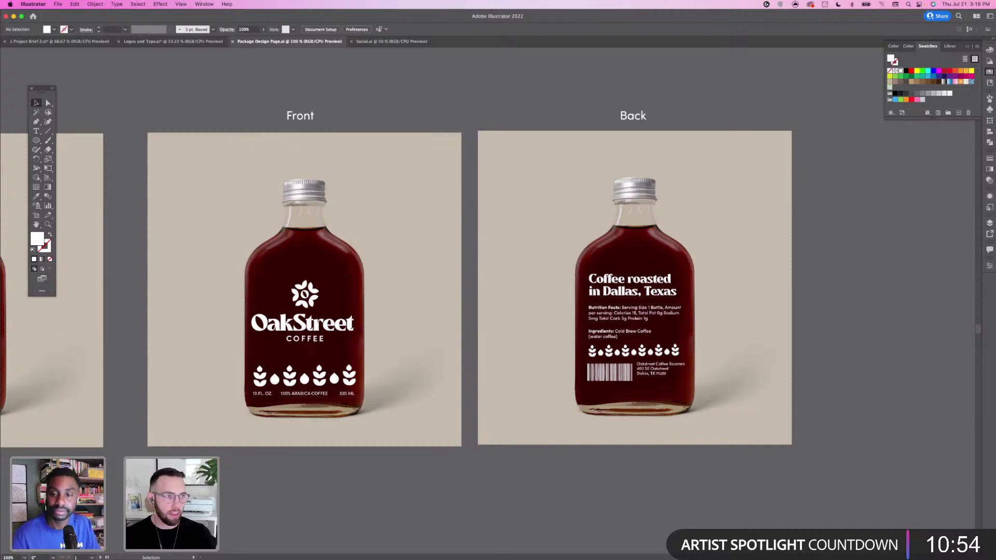
Switch to Photoshop and enlarge its window to show the green bottle artboard in Mockups.psd
{"action": "key", "text": "super+Tab"}
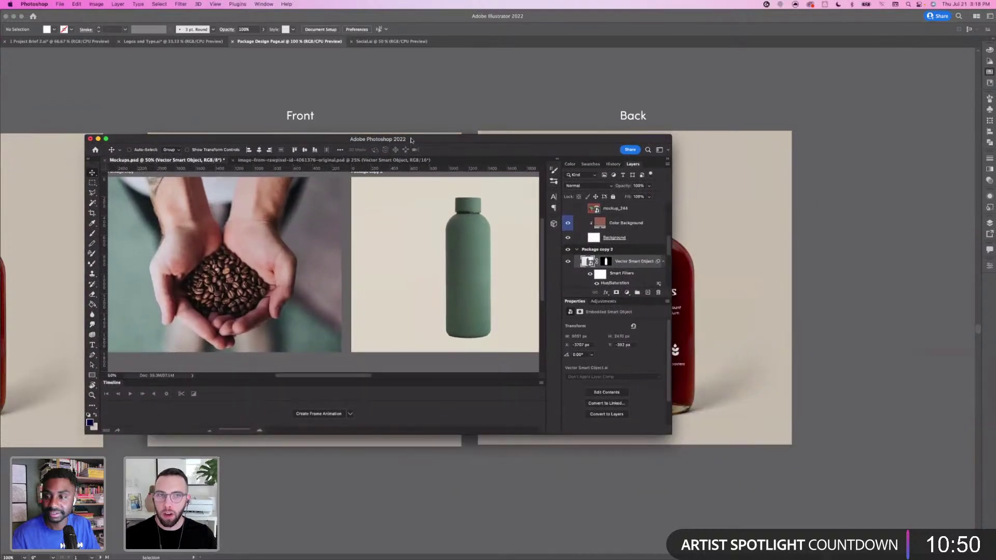
{"action": "left_click_drag", "start_coordinate": [796, 490], "coordinate": [949, 539]}
{"action": "mouse_move", "coordinate": [592, 482]}
{"action": "left_mouse_down"}
{"action": "mouse_move", "coordinate": [571, 482]}
{"action": "mouse_move", "coordinate": [624, 482]}
{"action": "mouse_move", "coordinate": [591, 478]}
{"action": "left_mouse_up"}
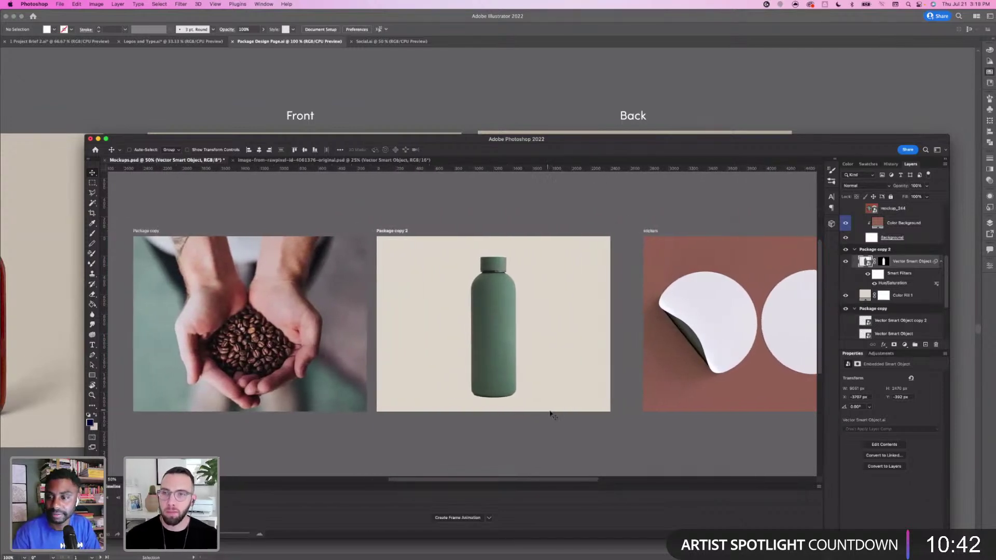
{"action": "scroll", "coordinate": [525, 293], "scroll_direction": "down", "scroll_amount": 2}
{"action": "scroll", "coordinate": [525, 295], "scroll_direction": "down", "scroll_amount": 6}
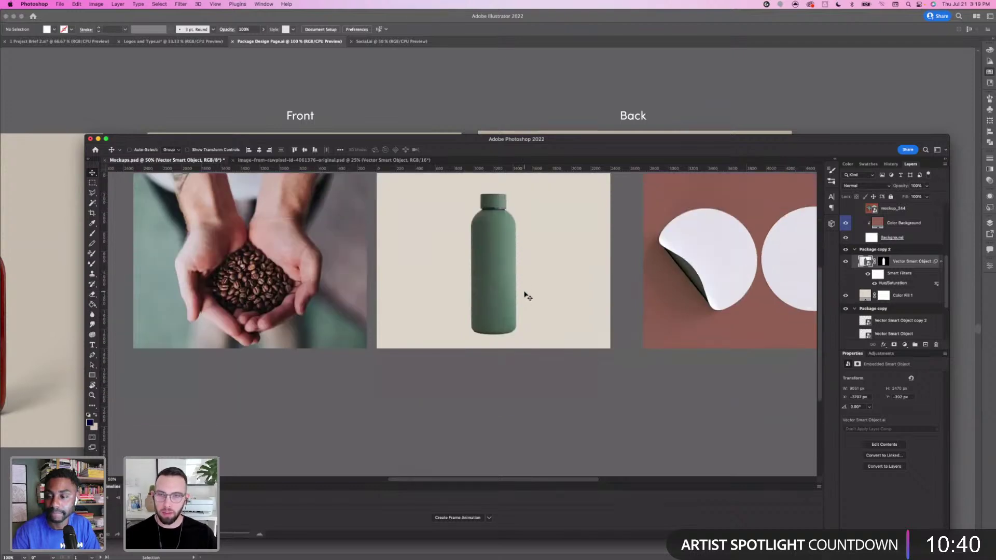
{"action": "scroll", "coordinate": [525, 294], "scroll_direction": "up", "scroll_amount": 3}
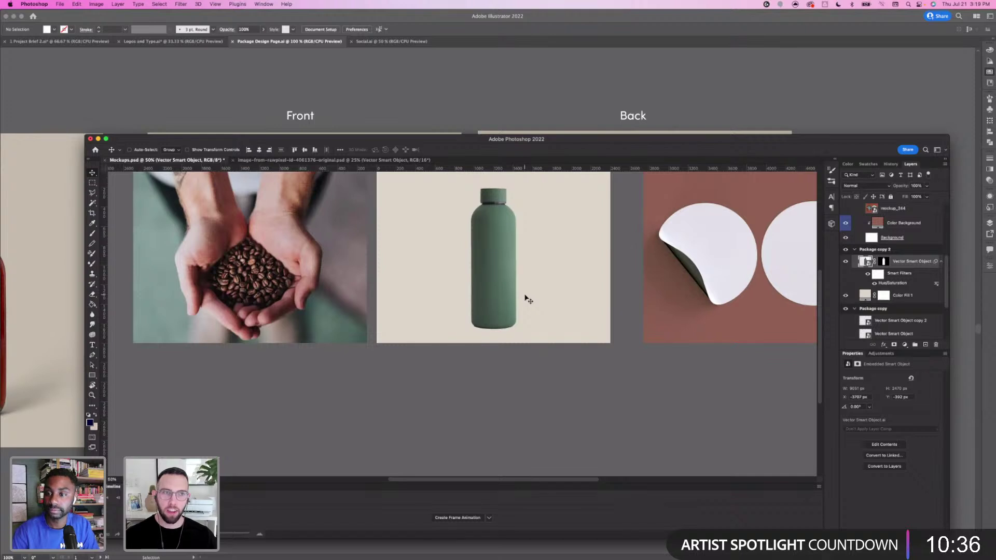
Collapse the stickers and Package copy 2 artboards in the layer list
{"action": "left_click", "coordinate": [873, 252]}
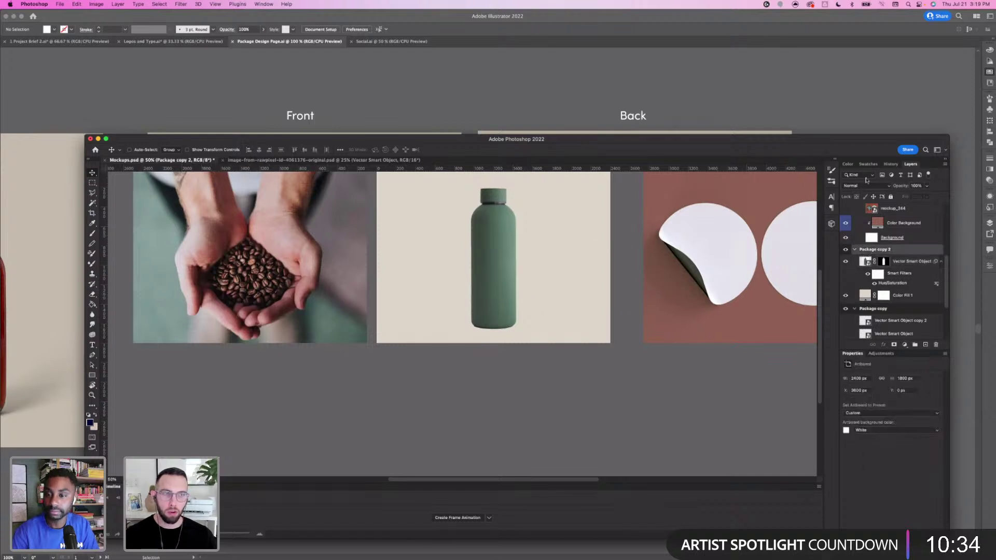
{"action": "scroll", "coordinate": [871, 233], "scroll_direction": "up", "scroll_amount": 3}
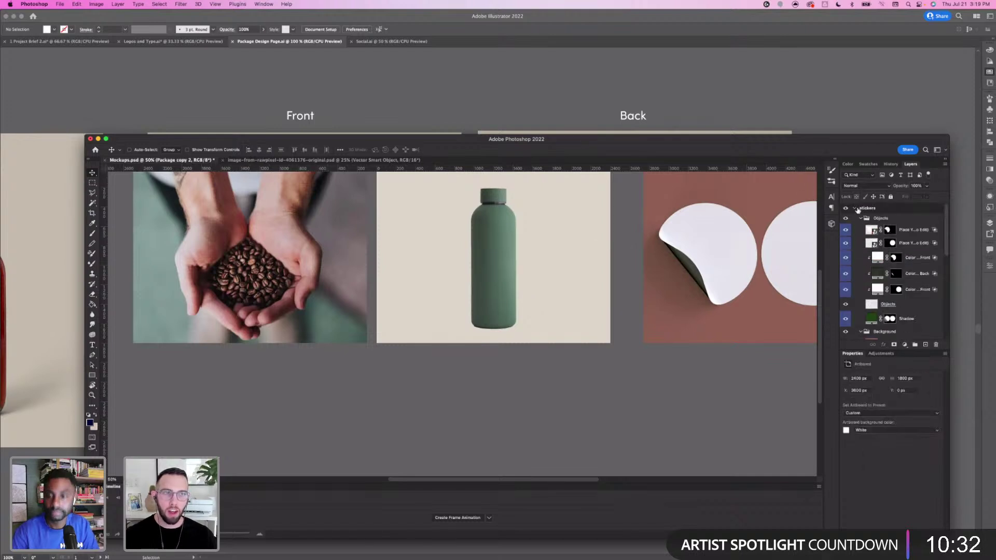
{"action": "left_click", "coordinate": [860, 209]}
{"action": "left_click", "coordinate": [855, 209]}
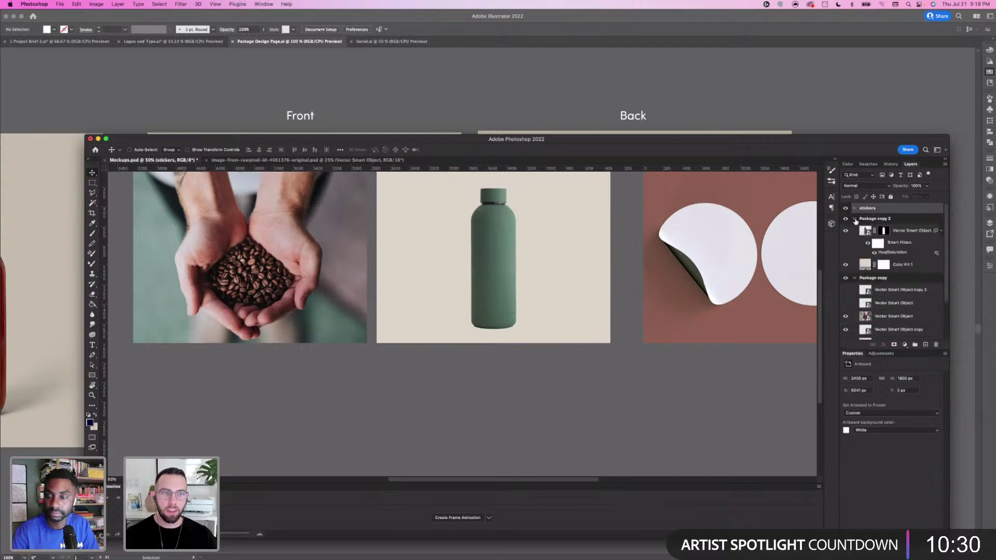
{"action": "left_click", "coordinate": [854, 219]}
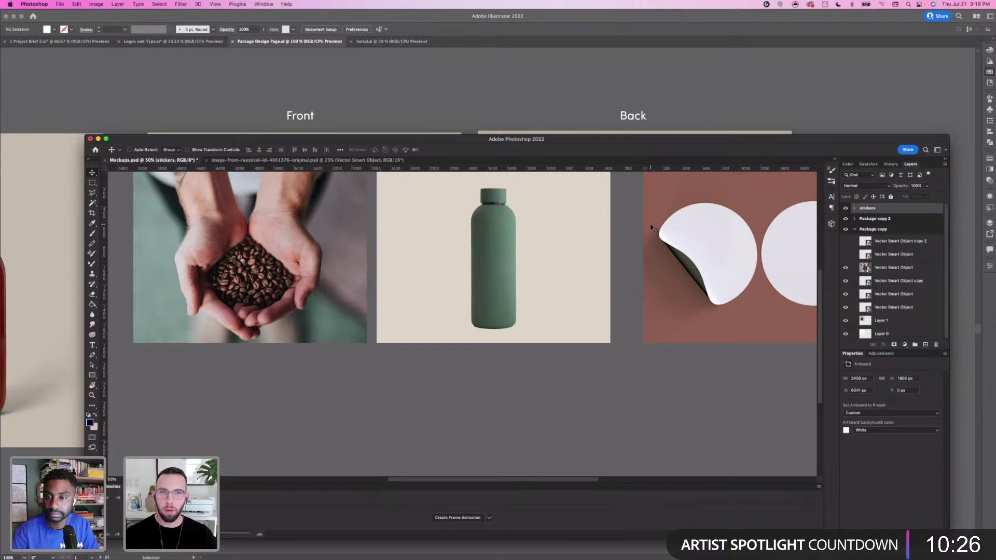
Look over the mockup artboards and select the green bottle's Vector Smart Object layer in Package copy 2
{"action": "scroll", "coordinate": [502, 261], "scroll_direction": "up", "scroll_amount": 2}
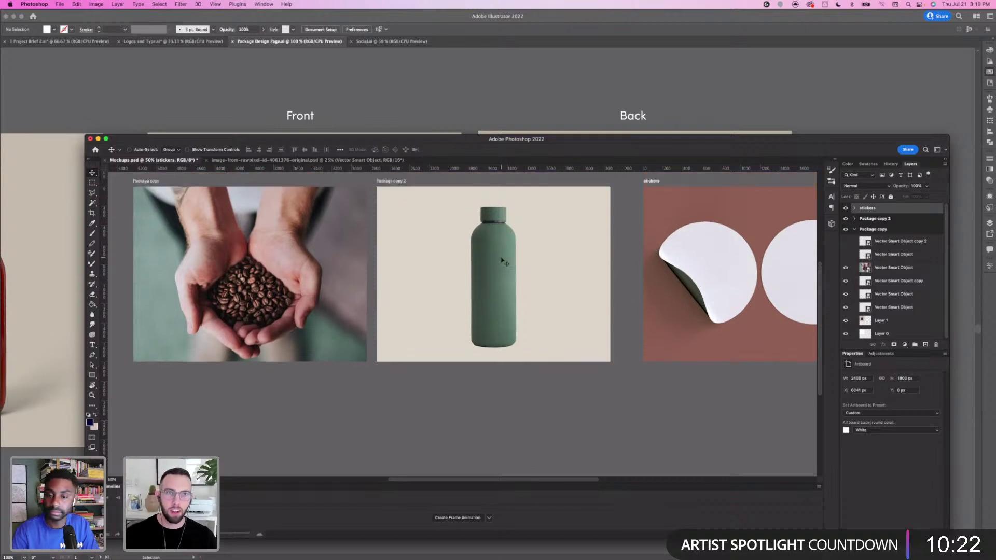
{"action": "scroll", "coordinate": [397, 311], "scroll_direction": "left", "scroll_amount": 3}
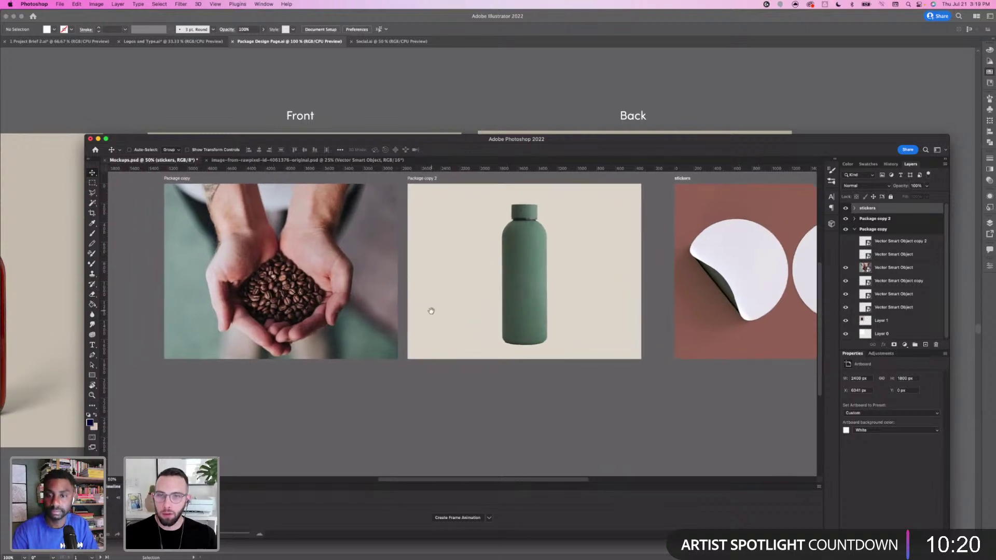
{"action": "scroll", "coordinate": [664, 310], "scroll_direction": "right", "scroll_amount": 5}
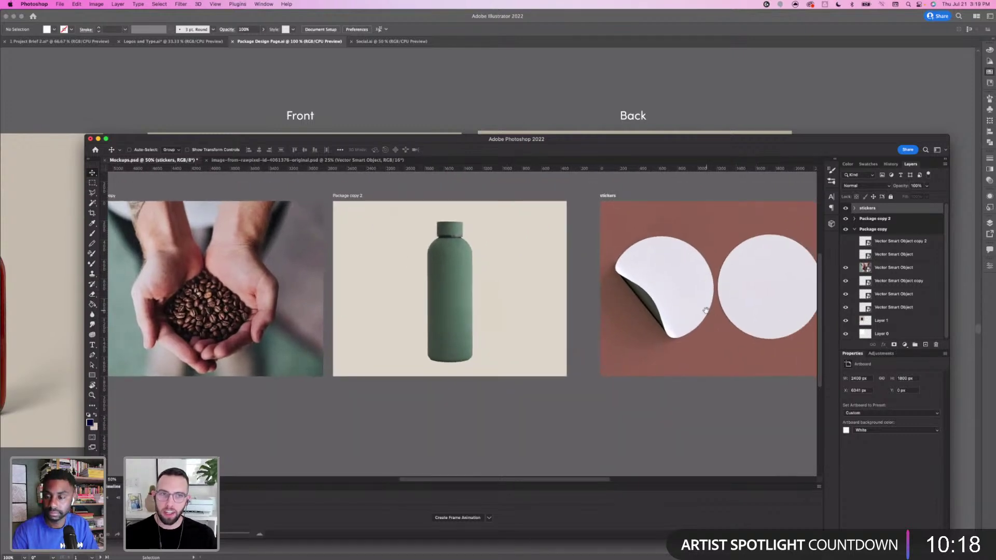
{"action": "scroll", "coordinate": [551, 297], "scroll_direction": "left", "scroll_amount": 4}
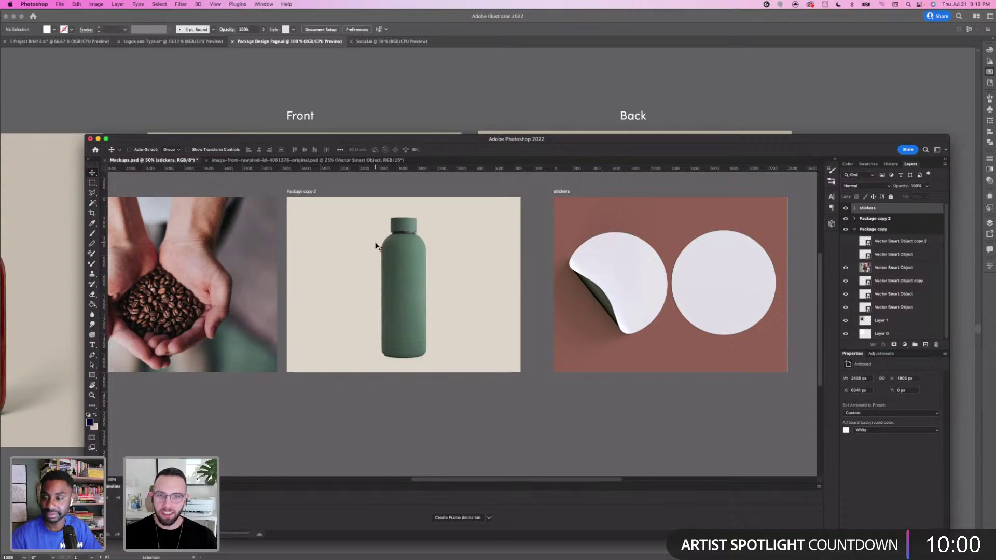
{"action": "right_click", "coordinate": [405, 272]}
{"action": "left_click", "coordinate": [405, 273]}
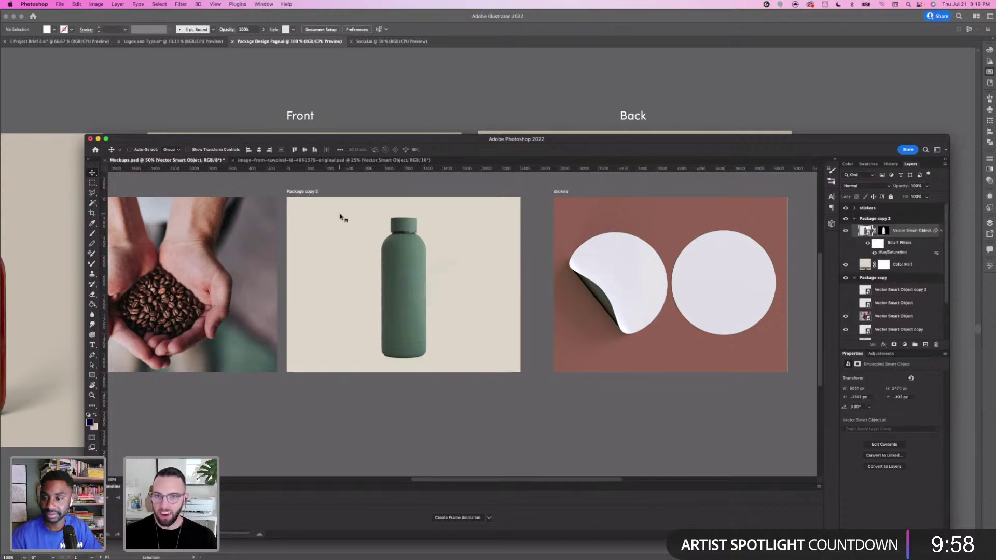
Switch to Illustrator, isolate the front label's logo group and copy only the OakStreet wordmark
{"action": "left_click", "coordinate": [311, 121]}
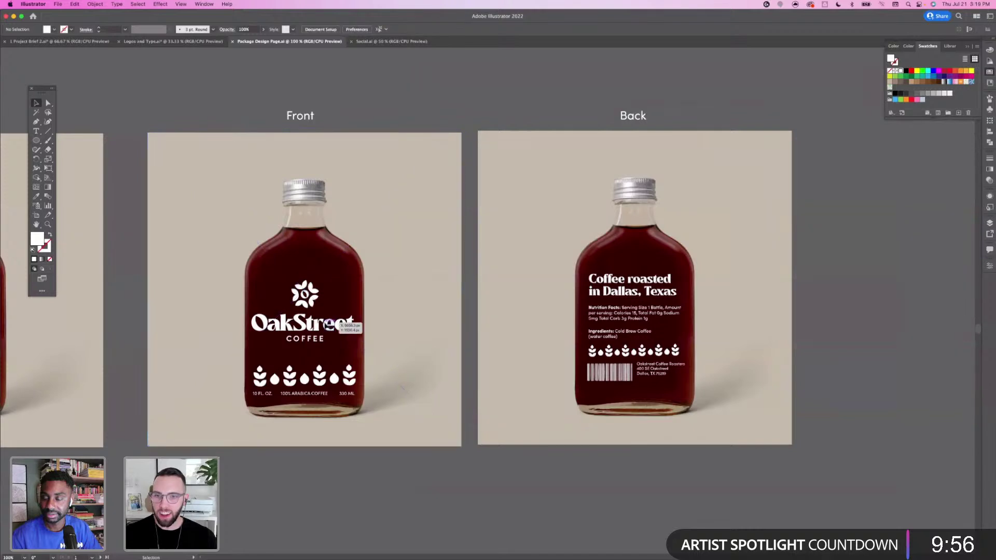
{"action": "left_click", "coordinate": [325, 325]}
{"action": "double_click", "coordinate": [325, 325]}
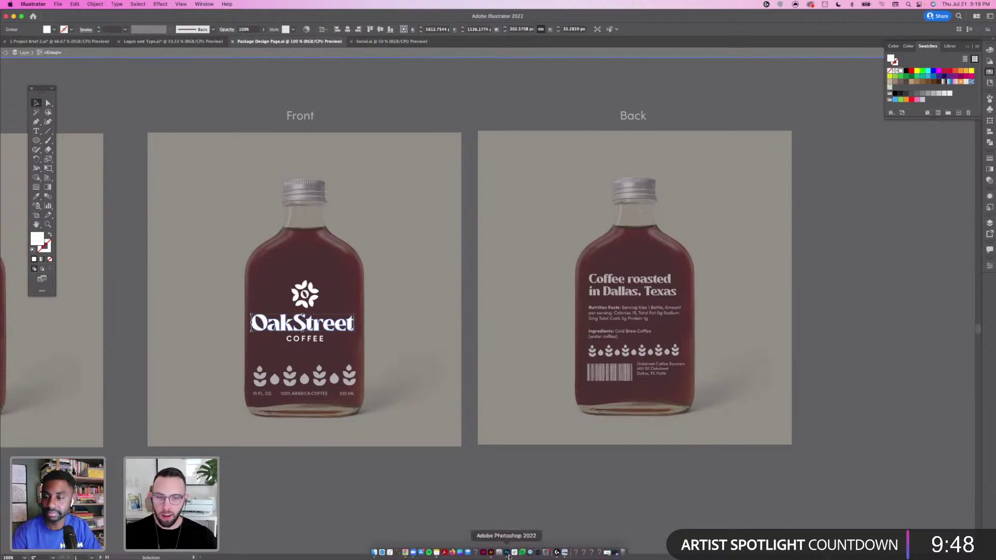
Switch to Photoshop and paste the OakStreet wordmark as a Smart Object onto the green bottle artboard
{"action": "left_click", "coordinate": [512, 554]}
{"action": "scroll", "coordinate": [430, 376], "scroll_direction": "up", "scroll_amount": 1}
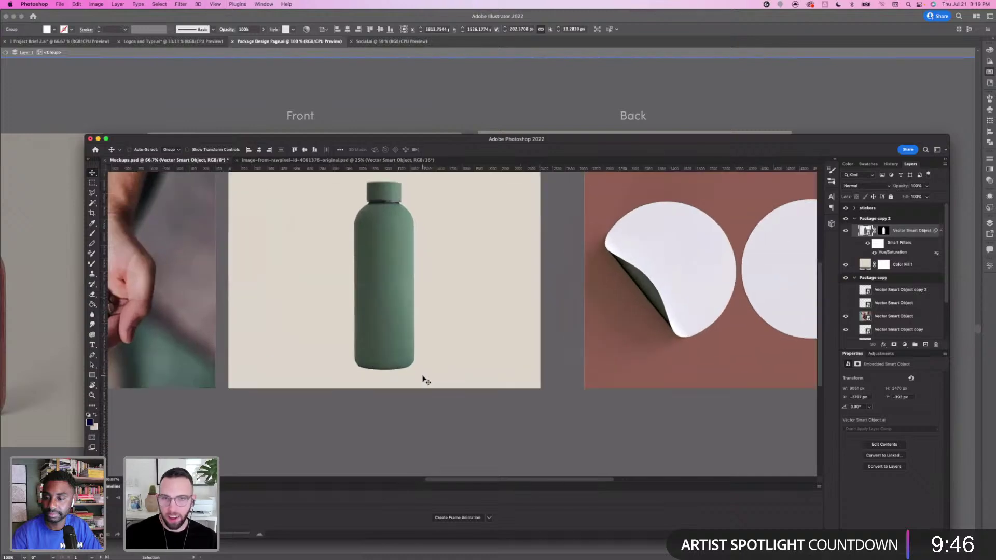
{"action": "scroll", "coordinate": [422, 378], "scroll_direction": "up", "scroll_amount": 1}
{"action": "scroll", "coordinate": [312, 318], "scroll_direction": "left", "scroll_amount": 2}
{"action": "scroll", "coordinate": [313, 318], "scroll_direction": "up", "scroll_amount": 2}
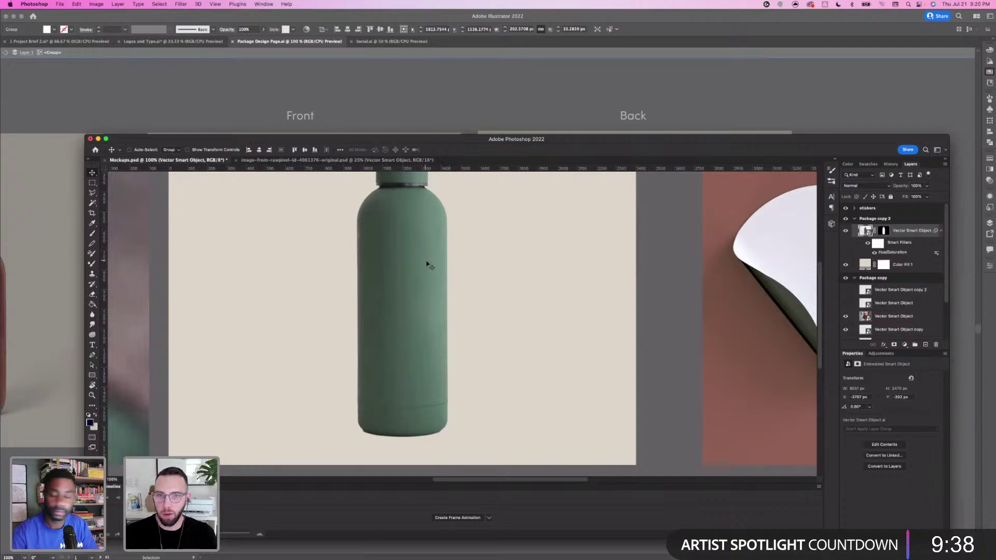
{"action": "key", "text": "super+v"}
{"action": "left_click", "coordinate": [285, 127]}
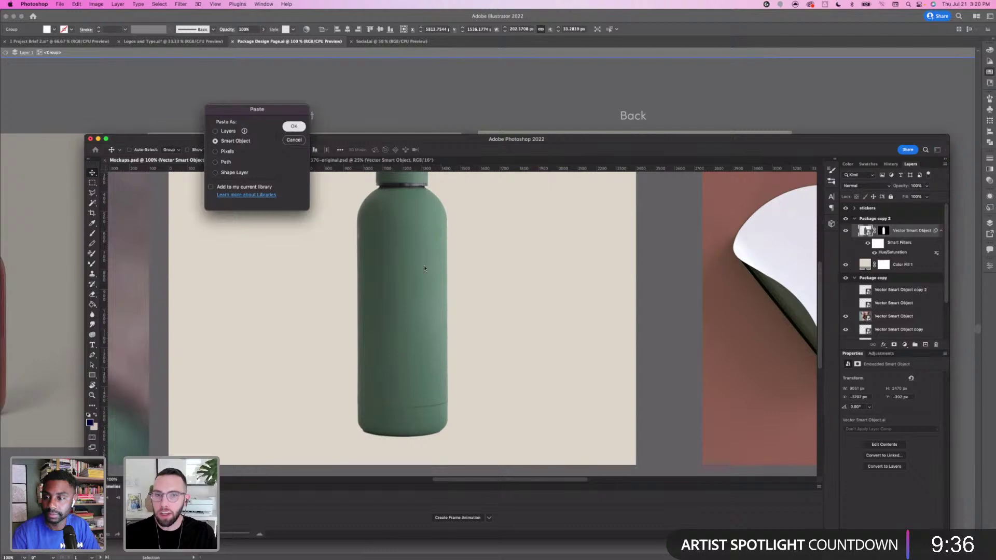
Scale the wordmark, rotate it to -90° and position it vertically along the middle of the green bottle
{"action": "left_click_drag", "start_coordinate": [425, 311], "coordinate": [406, 291]}
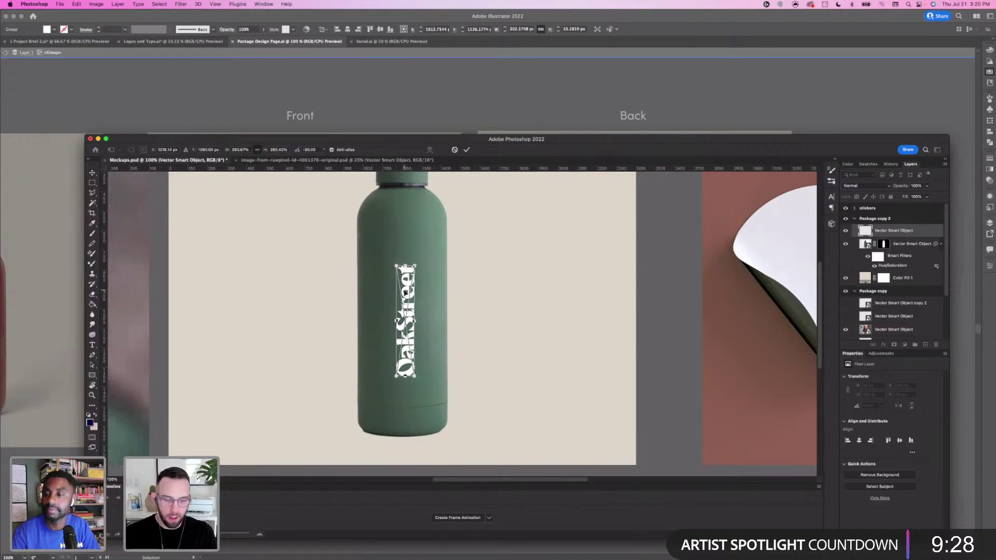
{"action": "key", "text": "Return"}
{"action": "left_click_drag", "start_coordinate": [464, 268], "coordinate": [487, 277]}
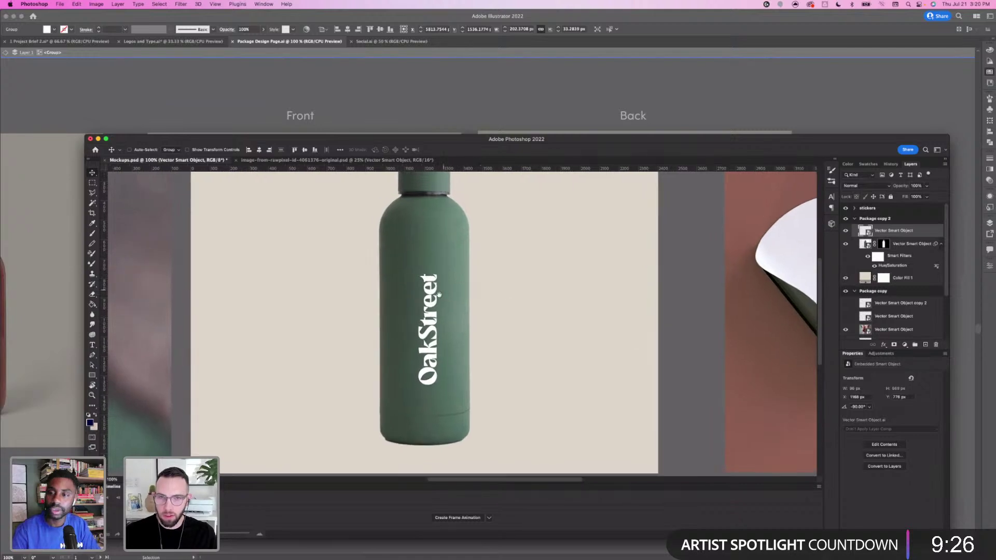
{"action": "left_click_drag", "start_coordinate": [430, 311], "coordinate": [427, 311]}
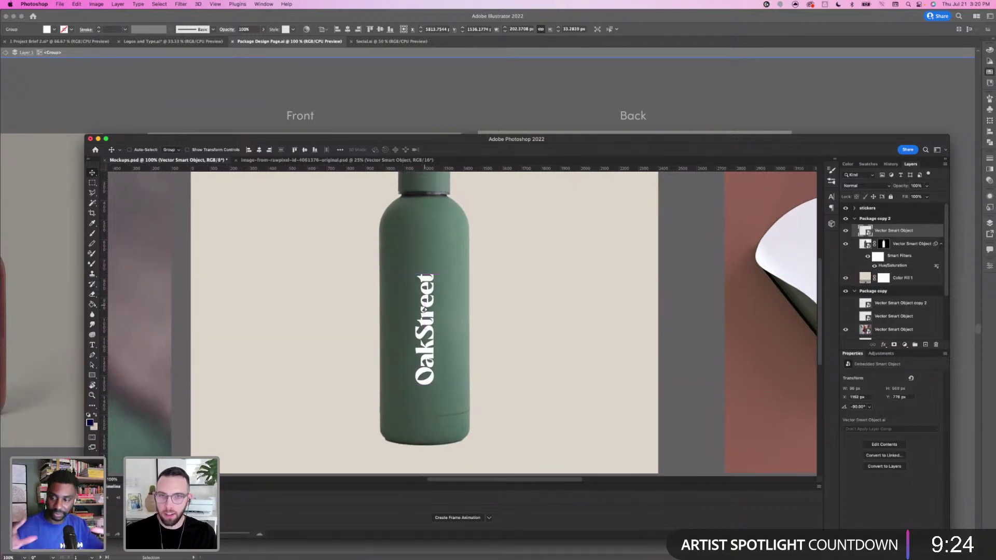
Maximize the Photoshop window and bring the whole green bottle artboard into view
{"action": "left_click", "coordinate": [105, 139]}
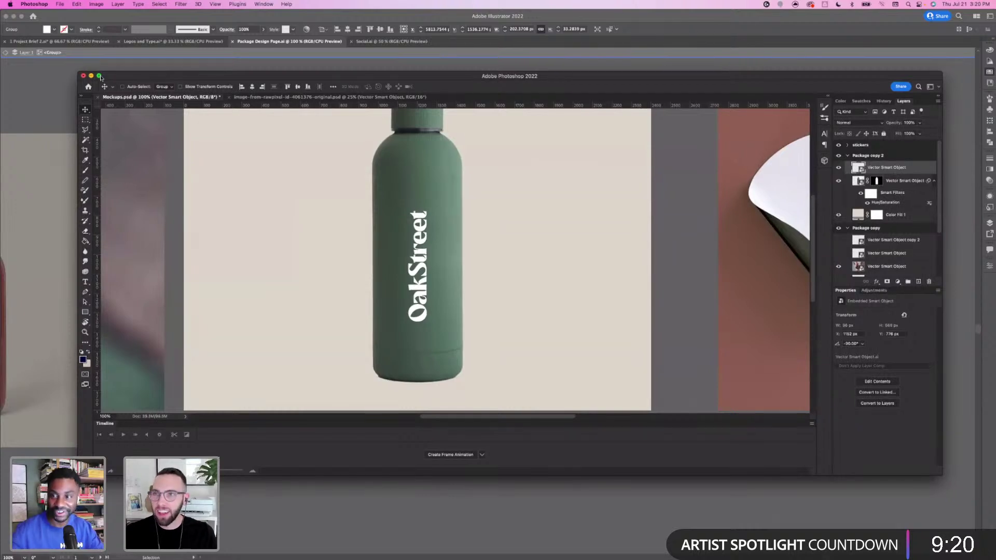
{"action": "left_click", "coordinate": [99, 76]}
{"action": "left_click_drag", "start_coordinate": [326, 231], "coordinate": [452, 219]}
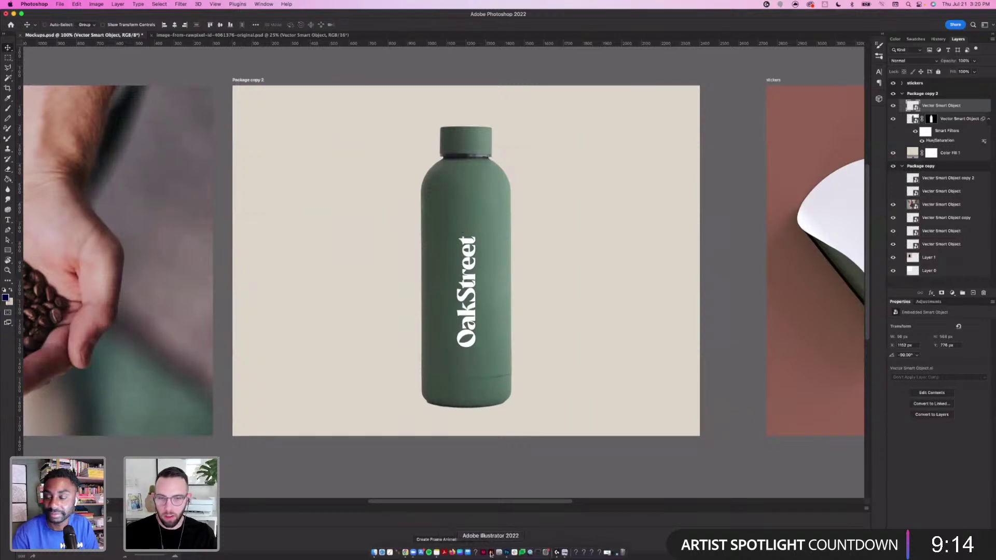
Switch to Illustrator and copy the complete flower emblem, including its center, from the front label's logo
{"action": "left_click", "coordinate": [491, 553]}
{"action": "left_click", "coordinate": [305, 295]}
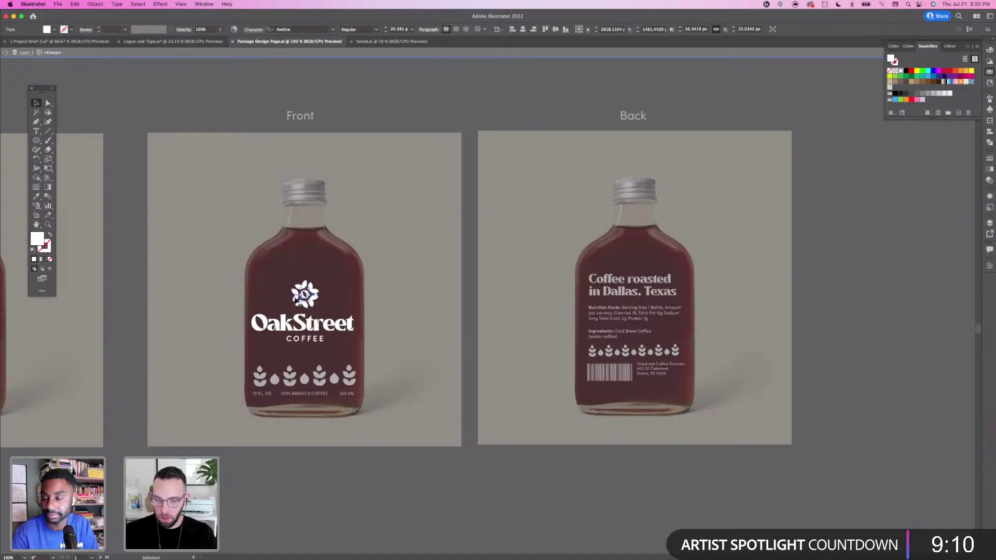
{"action": "left_click", "coordinate": [298, 297], "text": "shift"}
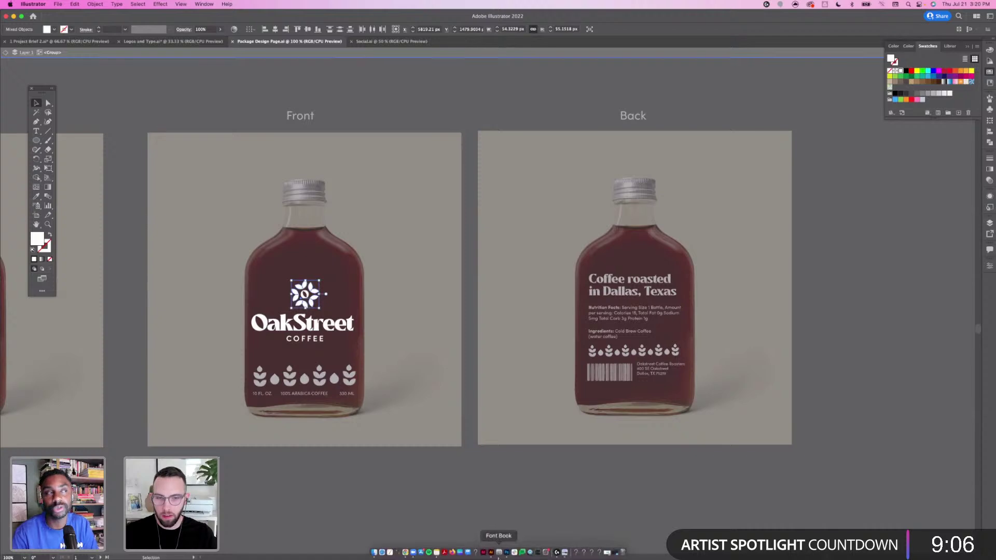
Switch to Photoshop, paste the emblem as a Smart Object and place it above the OakStreet wordmark on the green bottle
{"action": "left_click", "coordinate": [506, 553]}
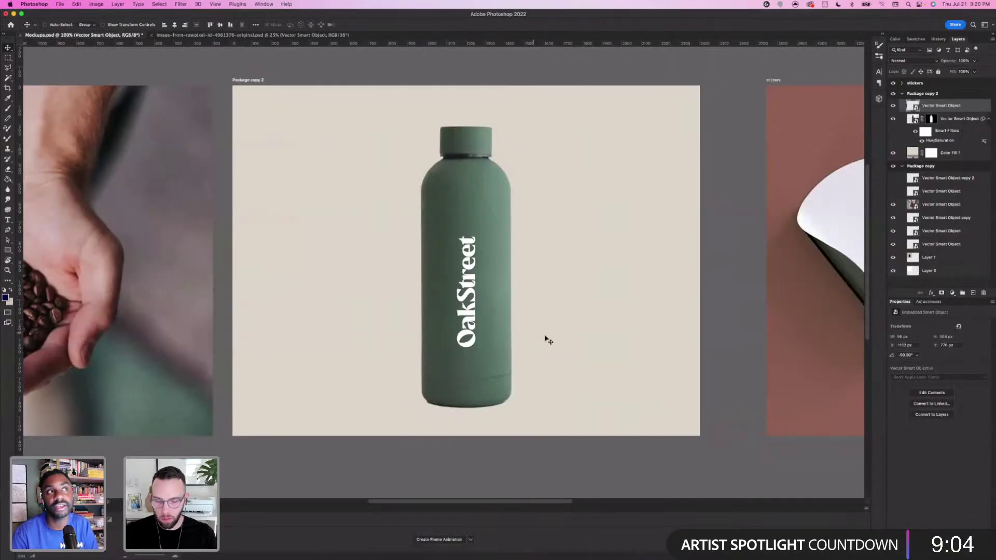
{"action": "key", "text": "super+v"}
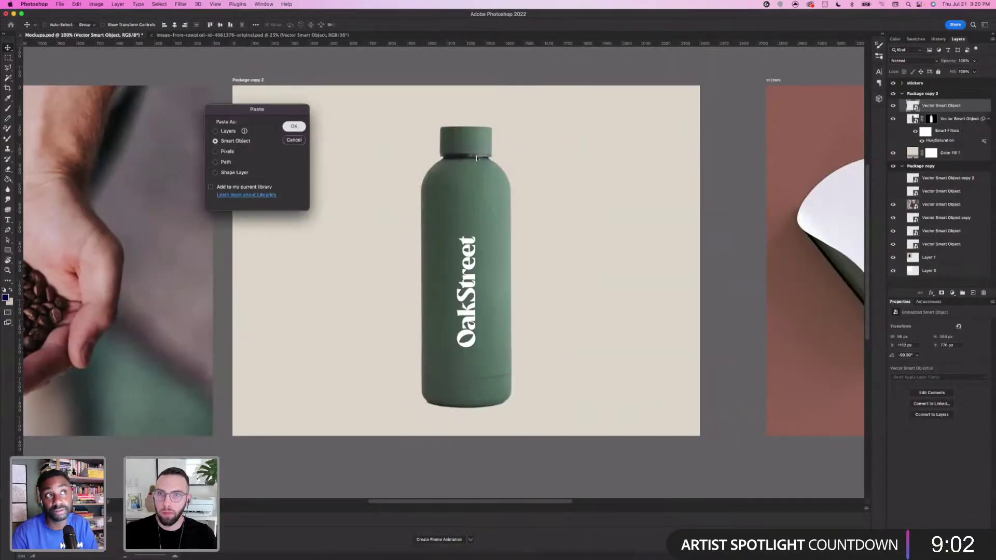
{"action": "key", "text": "Return"}
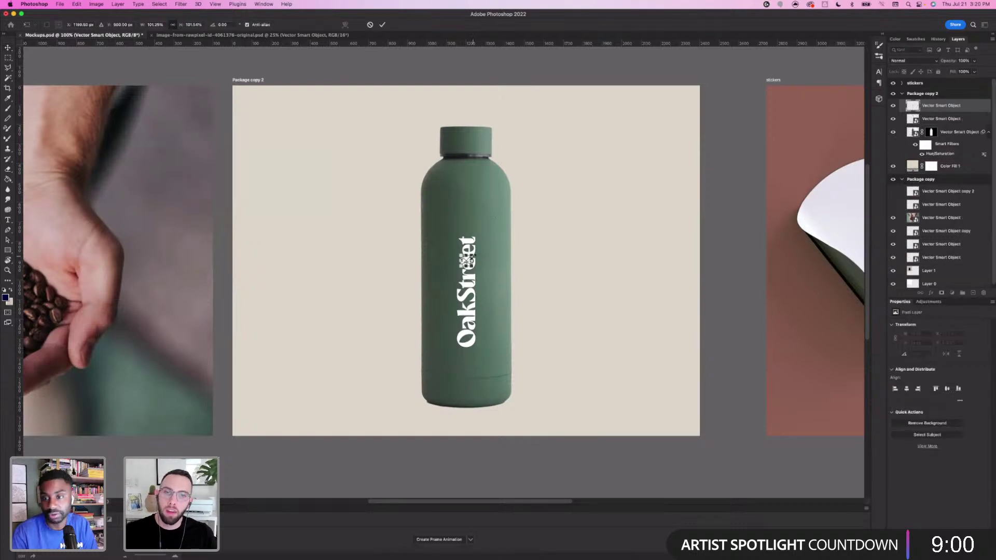
{"action": "left_click_drag", "start_coordinate": [482, 256], "coordinate": [470, 201]}
{"action": "key", "text": "Return"}
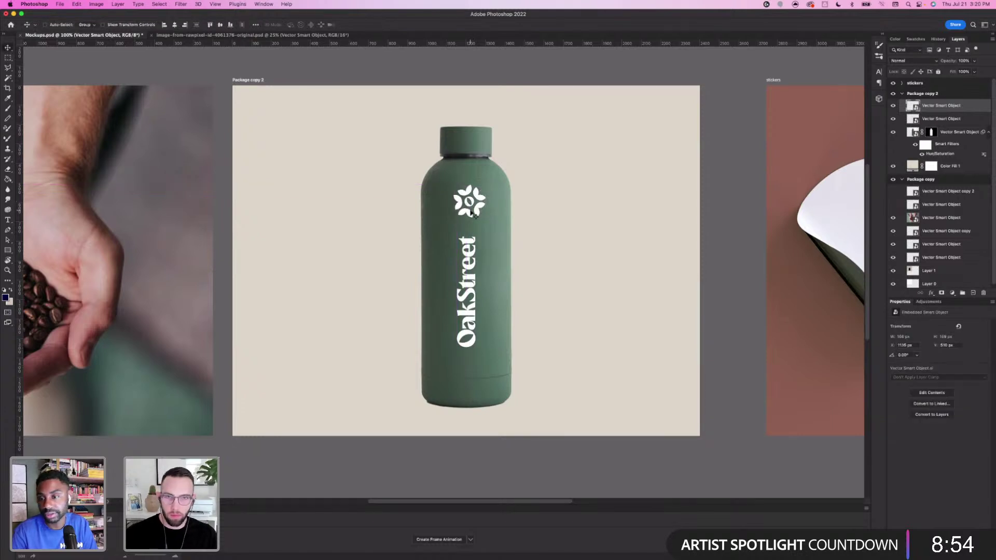
Select the OakStreet wordmark on the green bottle and move it down 40 px
{"action": "right_click", "coordinate": [471, 245]}
{"action": "left_click", "coordinate": [469, 243]}
{"action": "key", "text": "shift+Down"}
{"action": "key", "text": "shift+Down"}
{"action": "key", "text": "shift+Down"}
{"action": "key", "text": "shift+Down"}
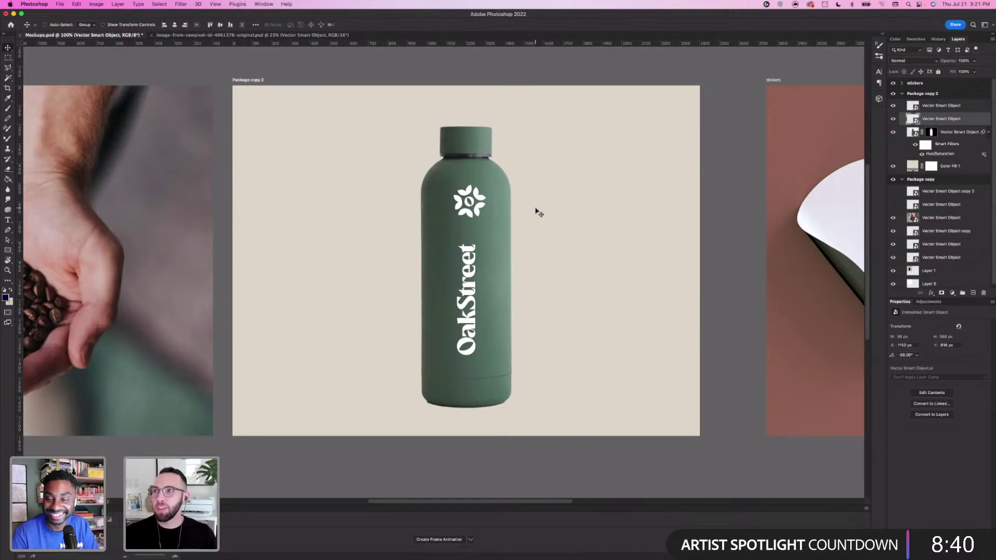
{"action": "right_click", "coordinate": [480, 198]}
{"action": "left_click", "coordinate": [480, 198]}
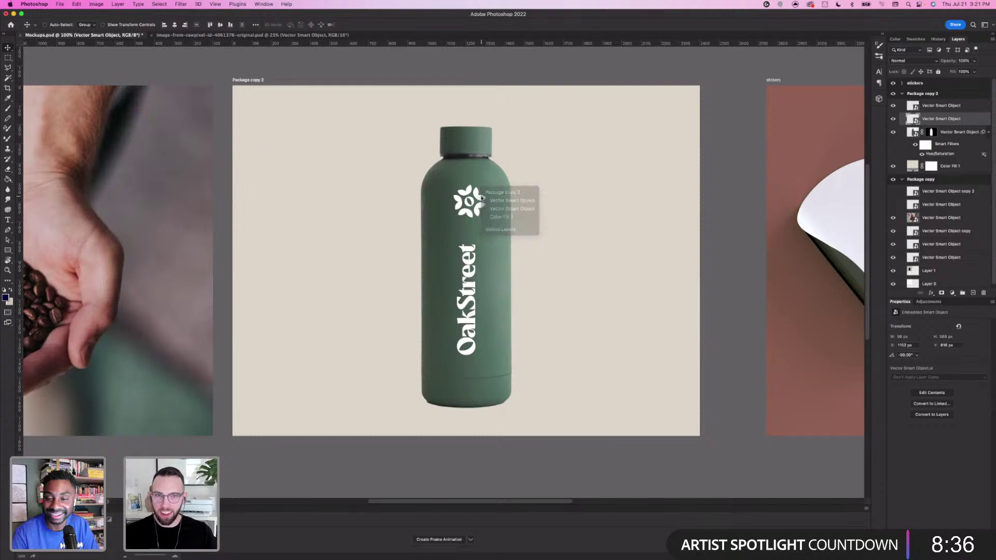
{"action": "key", "text": "super+t"}
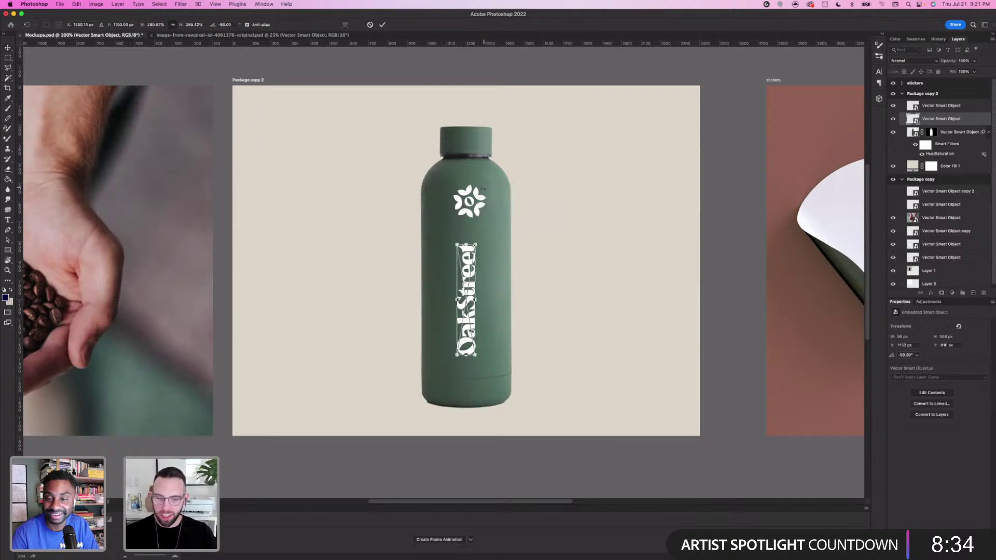
{"action": "key", "text": "Return"}
Select the emblem layer on the bottle and scale the emblem down slightly above the wordmark
{"action": "left_click", "coordinate": [942, 106]}
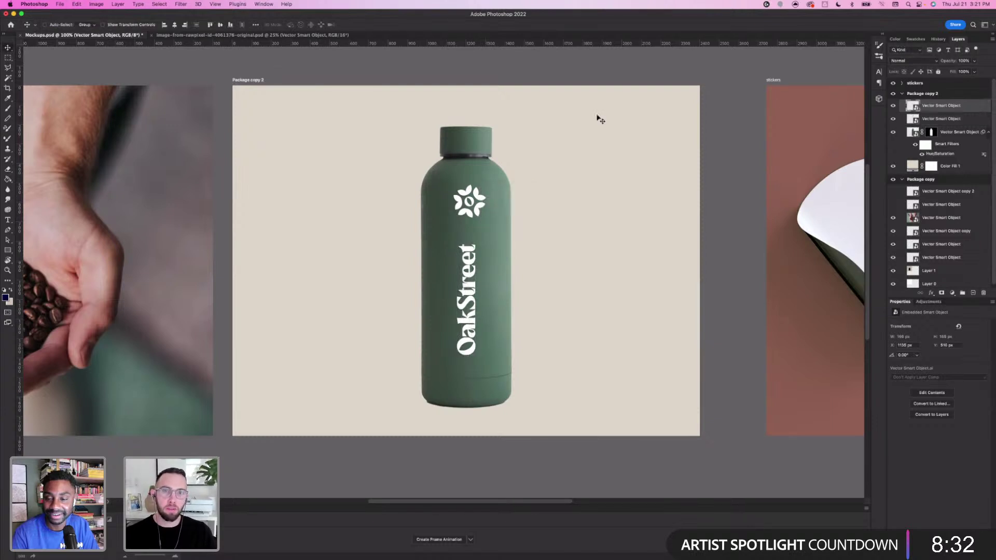
{"action": "key", "text": "super+t"}
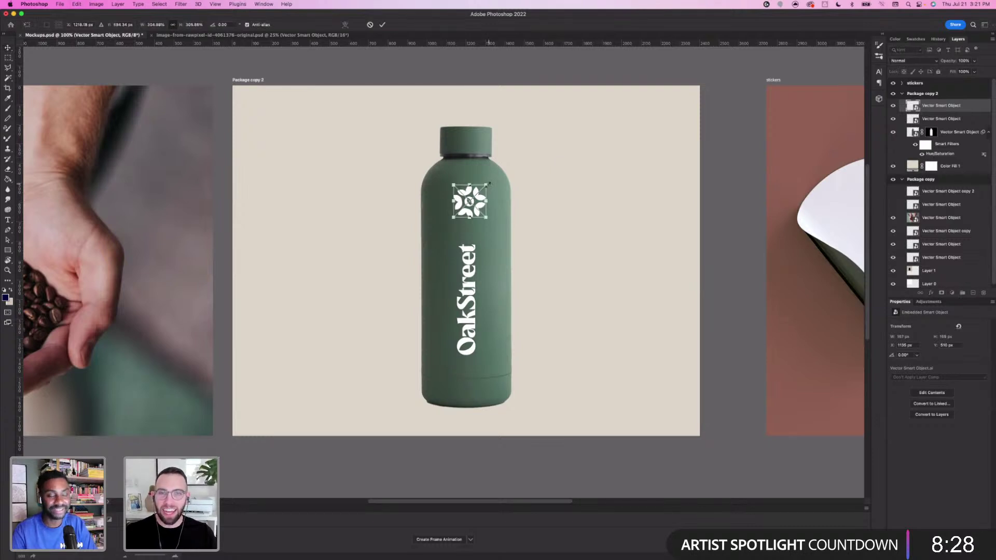
{"action": "left_click_drag", "start_coordinate": [489, 183], "coordinate": [471, 205]}
{"action": "key", "text": "Return"}
Nudge the bottle's emblem a few pixels right and down to line it up with the vertical wordmark
{"action": "key", "text": "Right"}
{"action": "key", "text": "Right"}
{"action": "key", "text": "Right"}
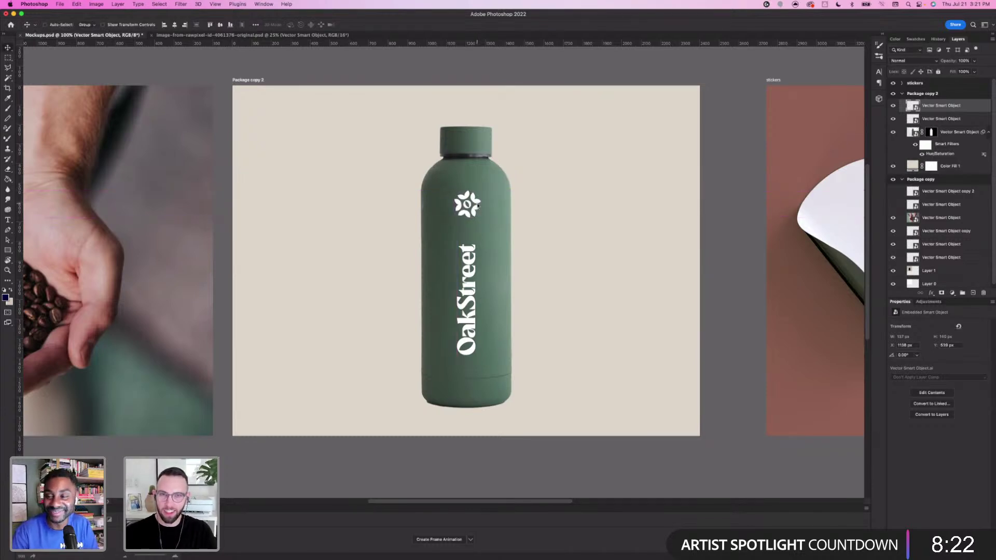
{"action": "key", "text": "Right"}
{"action": "key", "text": "Right"}
{"action": "key", "text": "Right"}
{"action": "key", "text": "Right"}
{"action": "key", "text": "Right"}
{"action": "key", "text": "Down"}
{"action": "key", "text": "Down"}
{"action": "key", "text": "Down"}
{"action": "key", "text": "Down"}
{"action": "key", "text": "Down"}
{"action": "key", "text": "Down"}
{"action": "key", "text": "Down"}
{"action": "key", "text": "Down"}
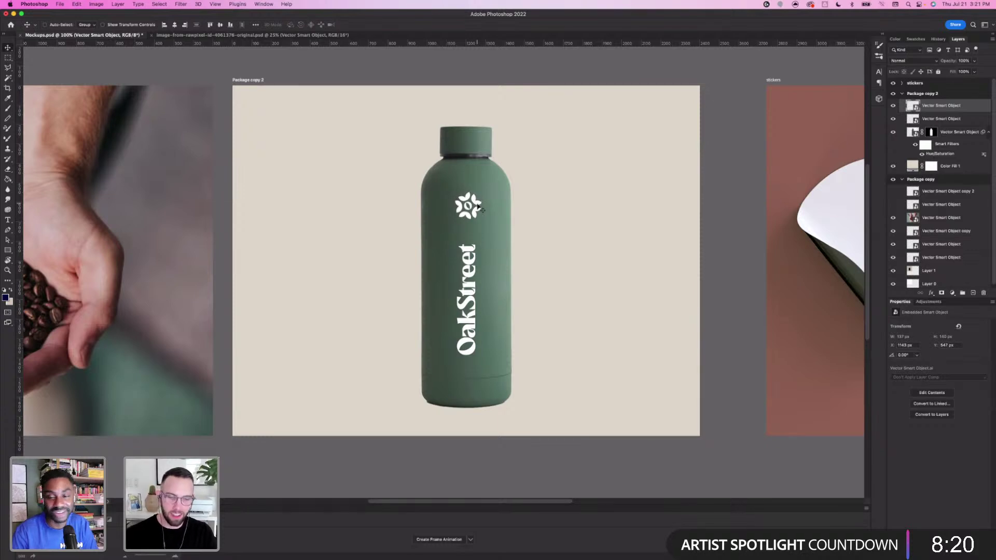
{"action": "key", "text": "super+minus"}
{"action": "left_click_drag", "start_coordinate": [549, 256], "coordinate": [464, 272]}
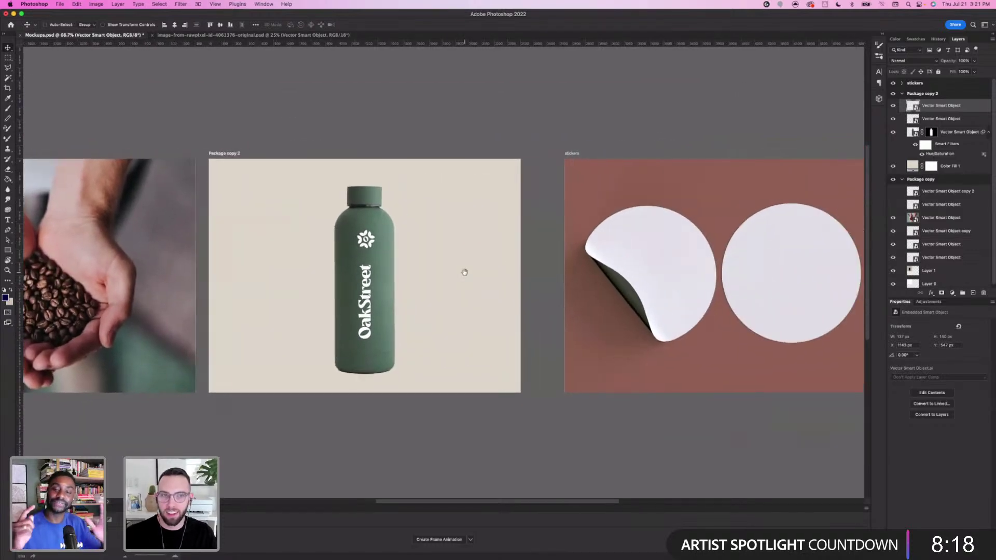
{"action": "scroll", "coordinate": [400, 276], "scroll_direction": "left", "scroll_amount": 5}
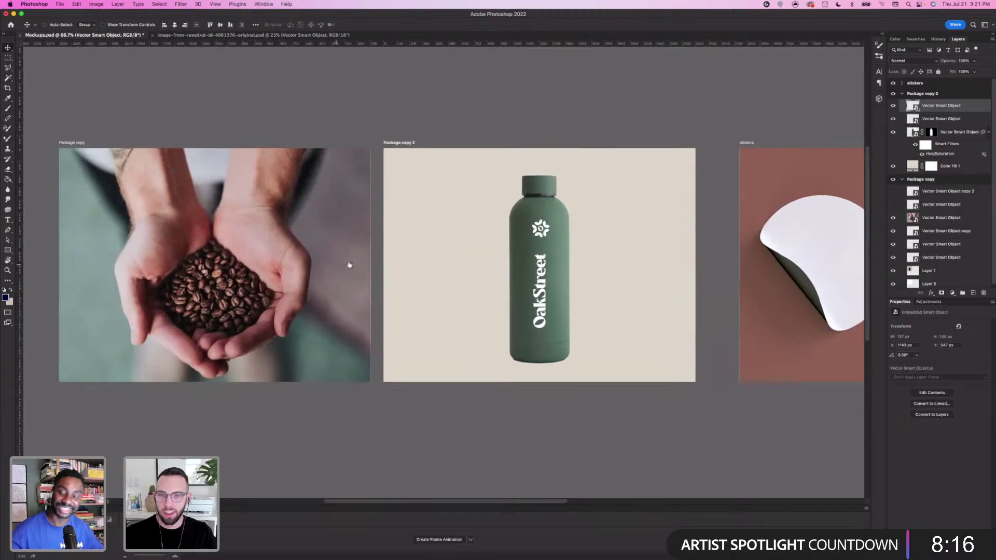
{"action": "right_click", "coordinate": [234, 283]}
{"action": "left_click", "coordinate": [247, 284]}
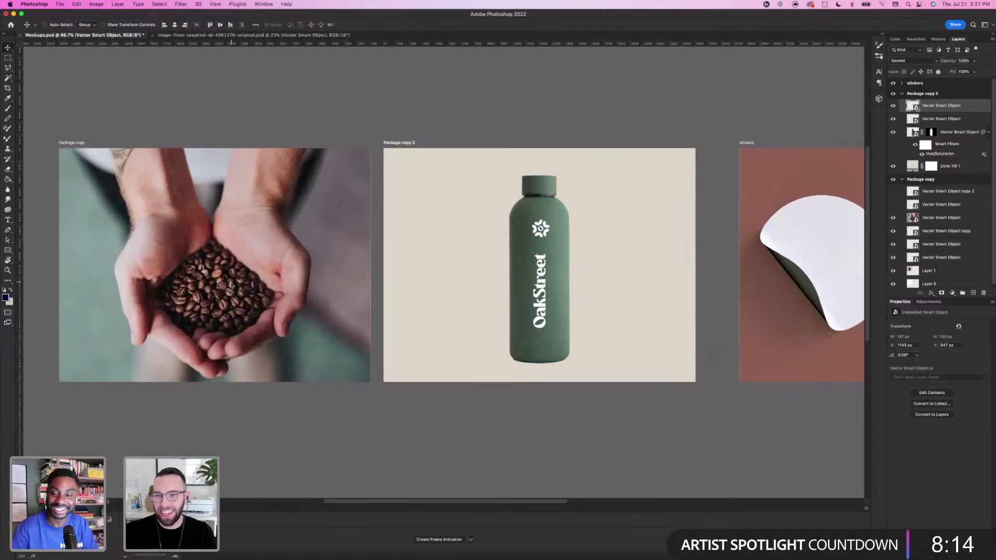
{"action": "key", "text": "super+t"}
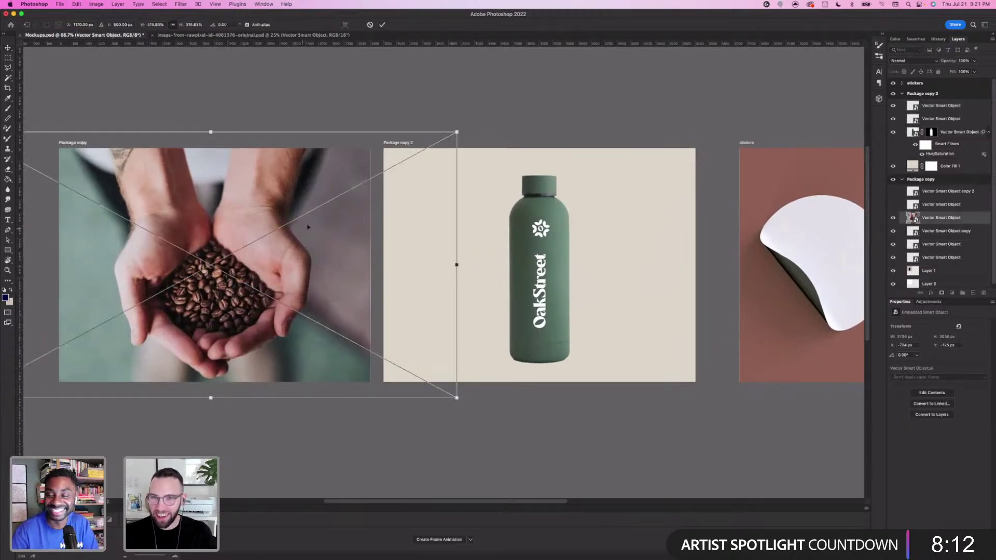
{"action": "key", "text": "Return"}
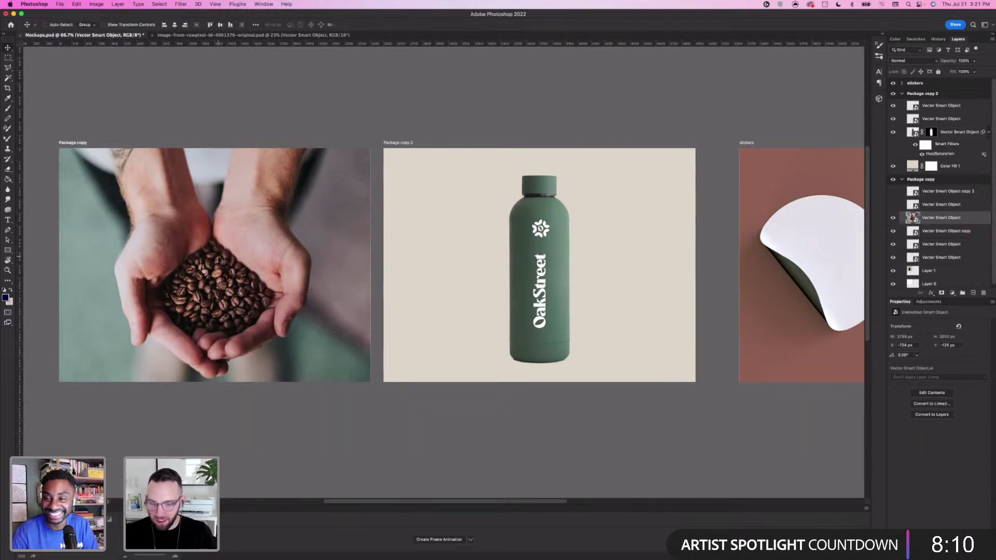
{"action": "key", "text": "super+t"}
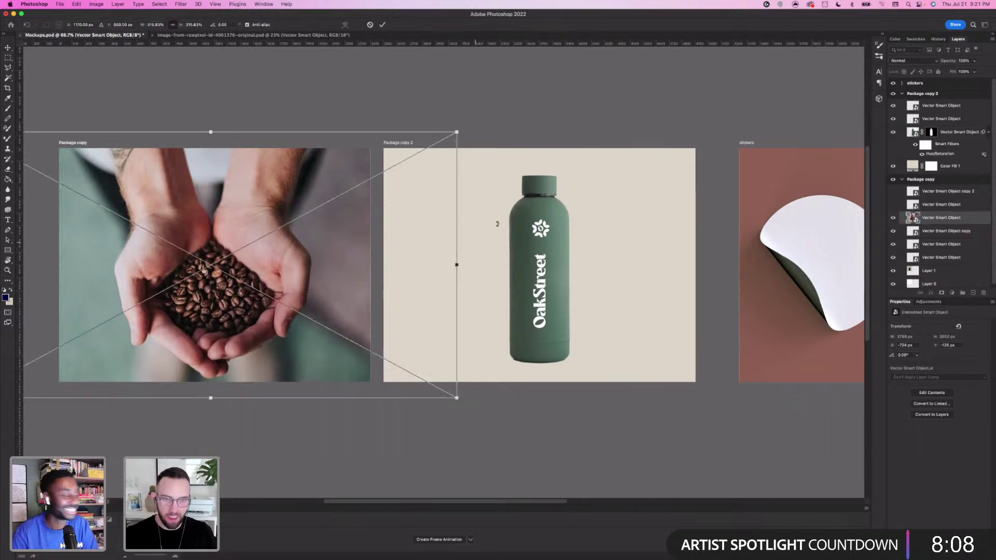
{"action": "key", "text": "Return"}
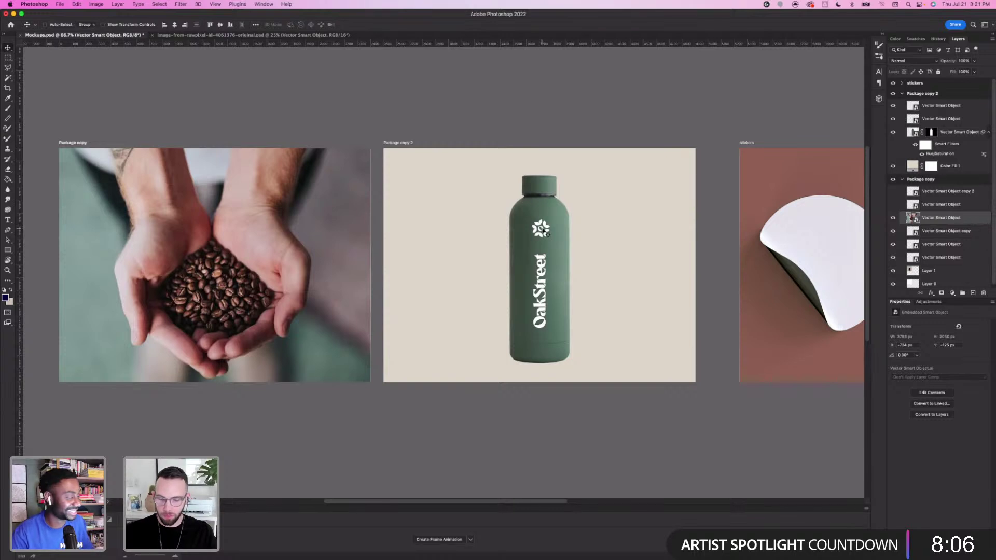
Duplicate the emblem layer of the green bottle artboard
{"action": "right_click", "coordinate": [543, 218]}
{"action": "left_click", "coordinate": [566, 231]}
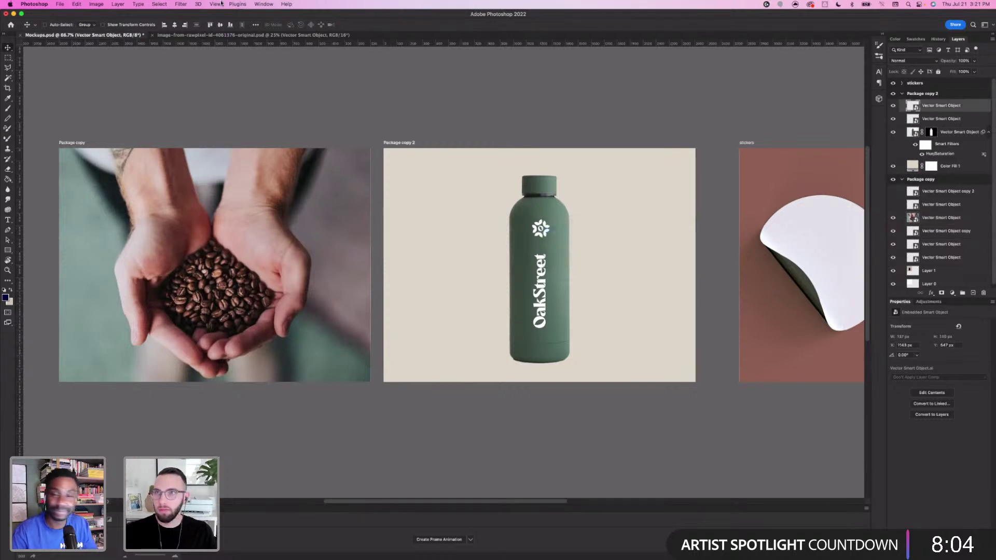
{"action": "left_click", "coordinate": [118, 5]}
{"action": "left_click", "coordinate": [135, 36]}
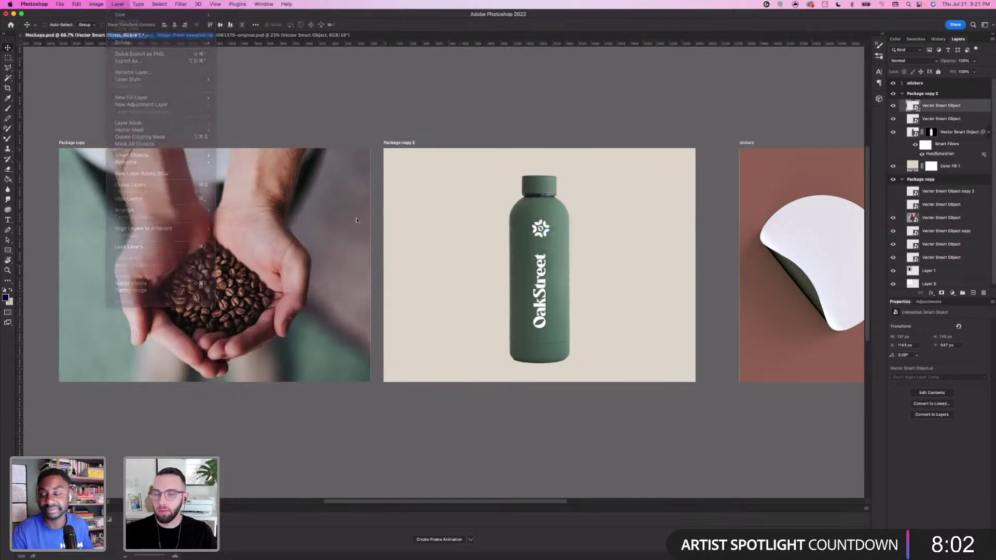
{"action": "left_click", "coordinate": [267, 178]}
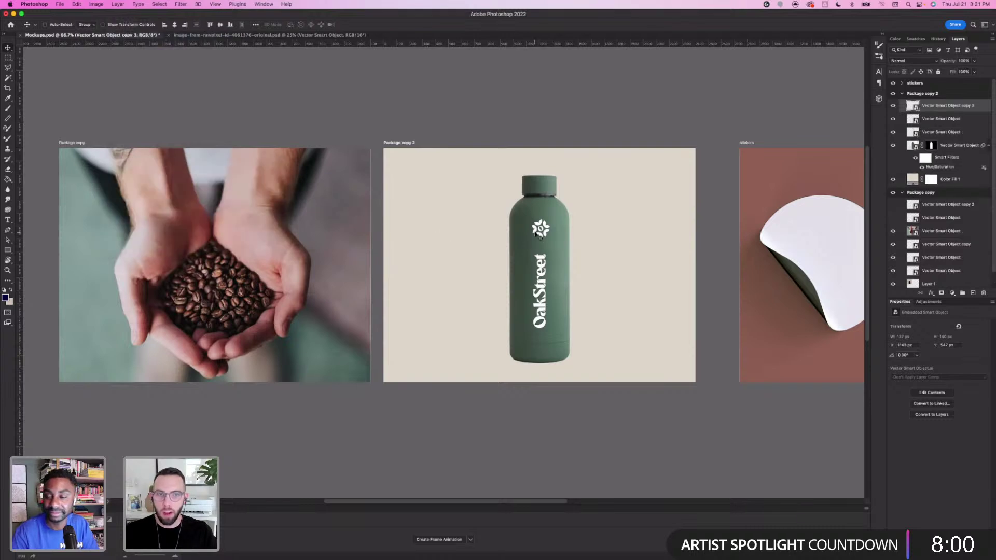
Move the duplicated emblem onto the coffee beans in the hands photo and enlarge it to about 350 px
{"action": "left_click_drag", "start_coordinate": [524, 238], "coordinate": [230, 280]}
{"action": "key", "text": "super+t"}
{"action": "key", "text": "Return"}
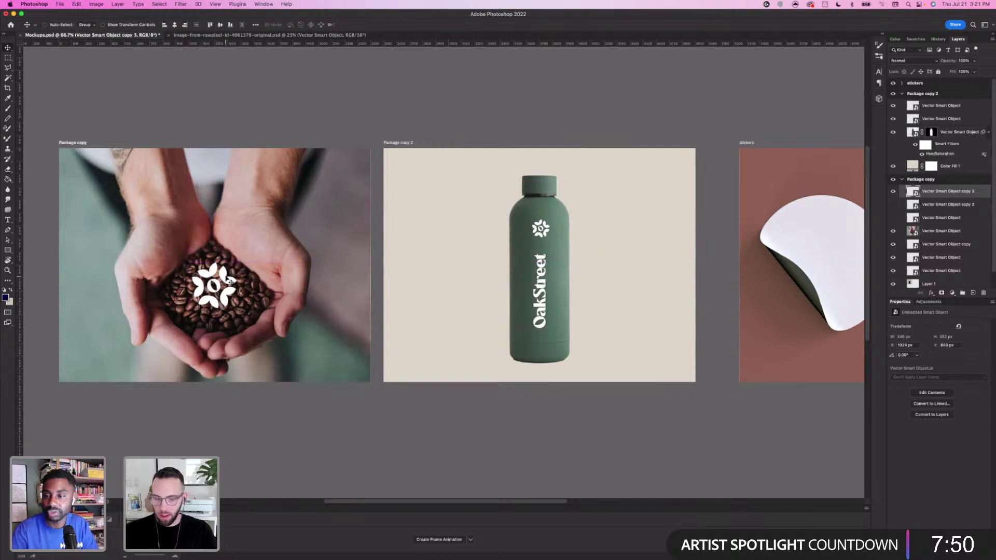
Nudge the white emblem left and slightly down to center it over the coffee beans
{"action": "key", "text": "Left"}
{"action": "key", "text": "Left"}
{"action": "key", "text": "Left"}
{"action": "key", "text": "Left"}
{"action": "key", "text": "Left"}
{"action": "key", "text": "Left"}
{"action": "key", "text": "Down"}
{"action": "key", "text": "Down"}
{"action": "key", "text": "Left"}
{"action": "key", "text": "Left"}
{"action": "key", "text": "Left"}
{"action": "key", "text": "Left"}
{"action": "key", "text": "Left"}
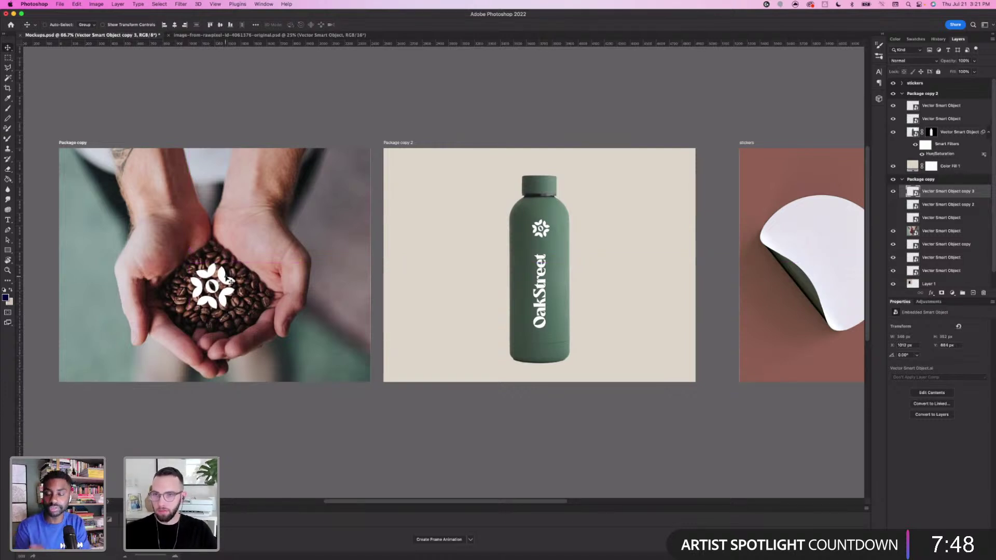
{"action": "key", "text": "Down"}
{"action": "key", "text": "Down"}
{"action": "key", "text": "Down"}
{"action": "key", "text": "Down"}
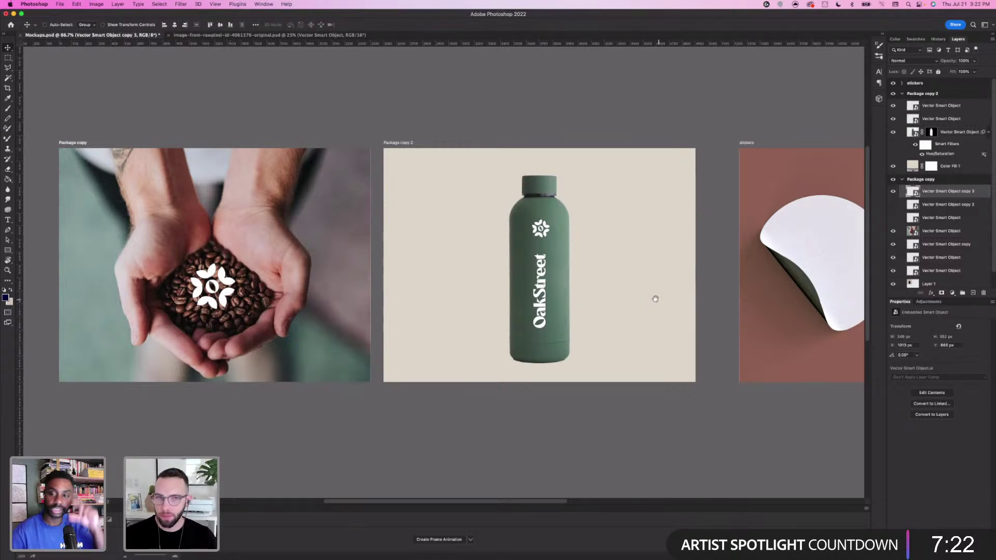
Select the design placeholder layer on the stickers artboard and open its Smart Object contents for editing
{"action": "left_click_drag", "start_coordinate": [639, 299], "coordinate": [540, 278]}
{"action": "key", "text": "super+minus"}
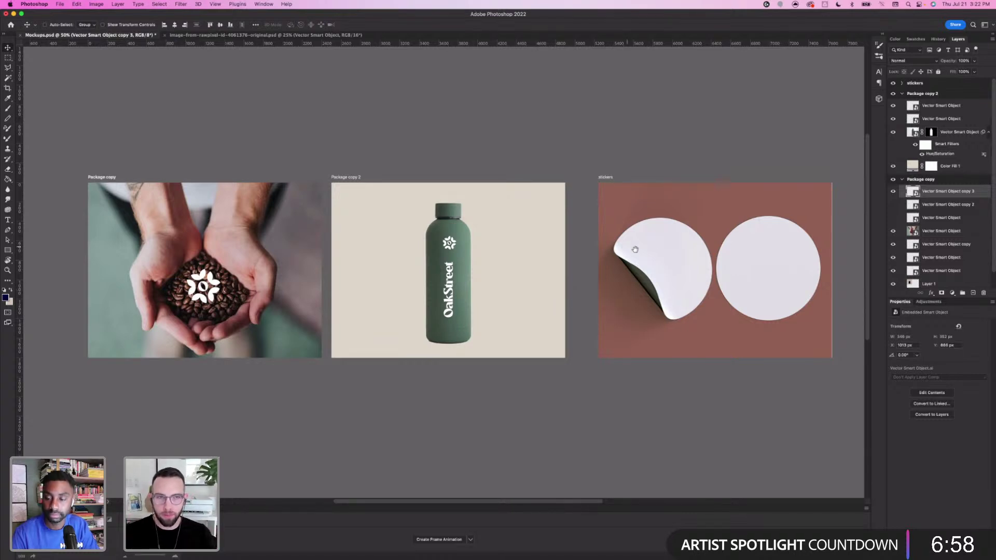
{"action": "left_click_drag", "start_coordinate": [635, 250], "coordinate": [556, 249]}
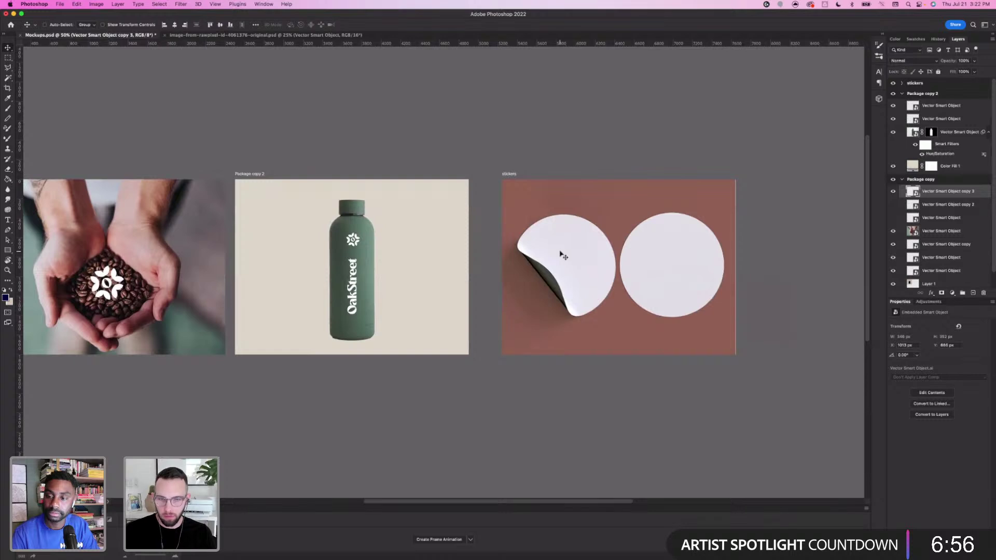
{"action": "right_click", "coordinate": [561, 254]}
{"action": "left_click", "coordinate": [564, 255]}
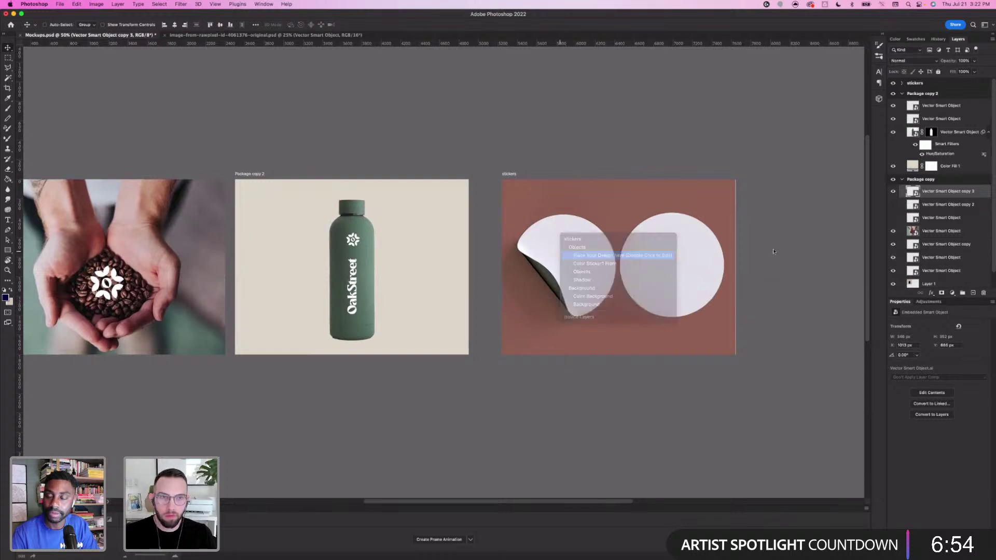
{"action": "double_click", "coordinate": [917, 106]}
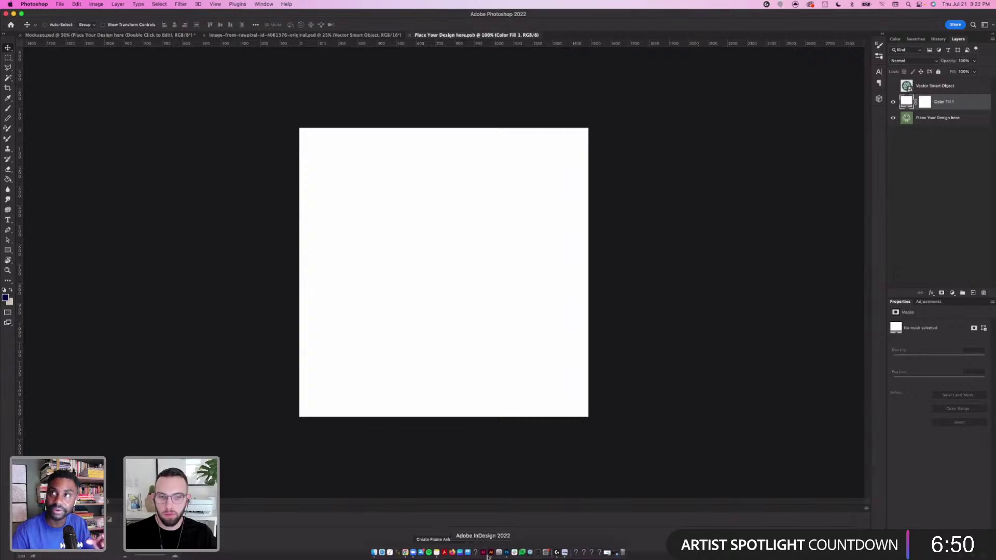
Switch to Illustrator and ungroup and copy the standalone green emblem from the Logos and Type document
{"action": "left_click", "coordinate": [490, 552]}
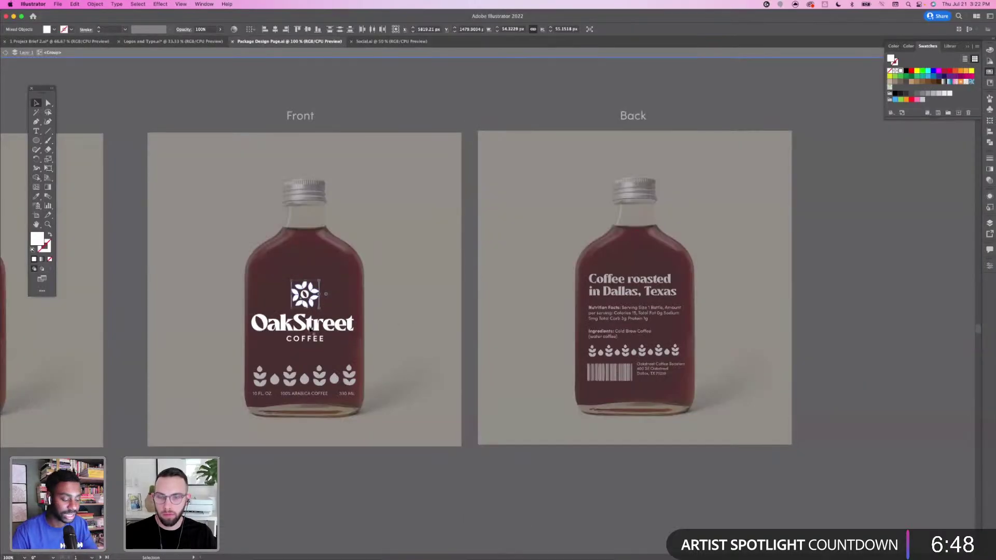
{"action": "left_click", "coordinate": [173, 41]}
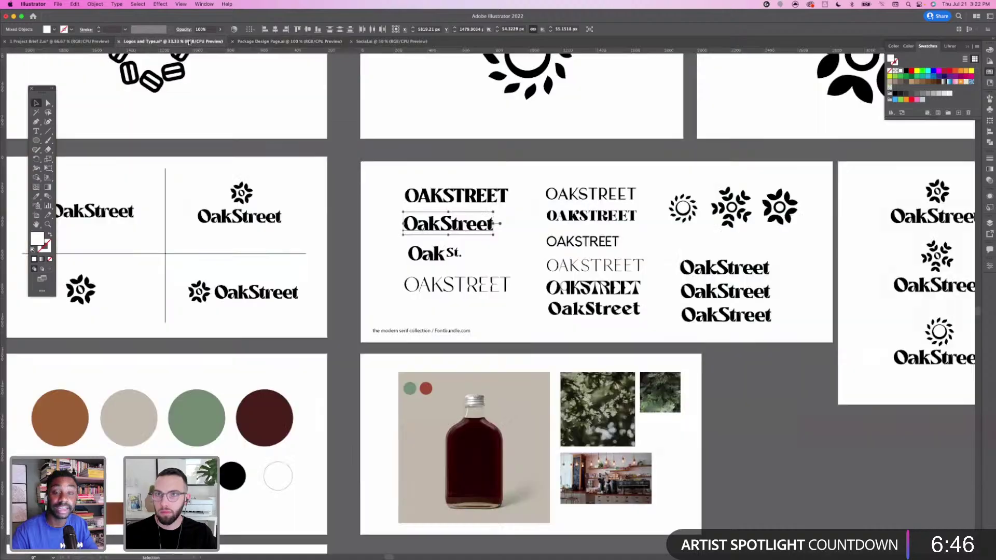
{"action": "scroll", "coordinate": [172, 412], "scroll_direction": "down", "scroll_amount": 6}
{"action": "scroll", "coordinate": [173, 412], "scroll_direction": "left", "scroll_amount": 4}
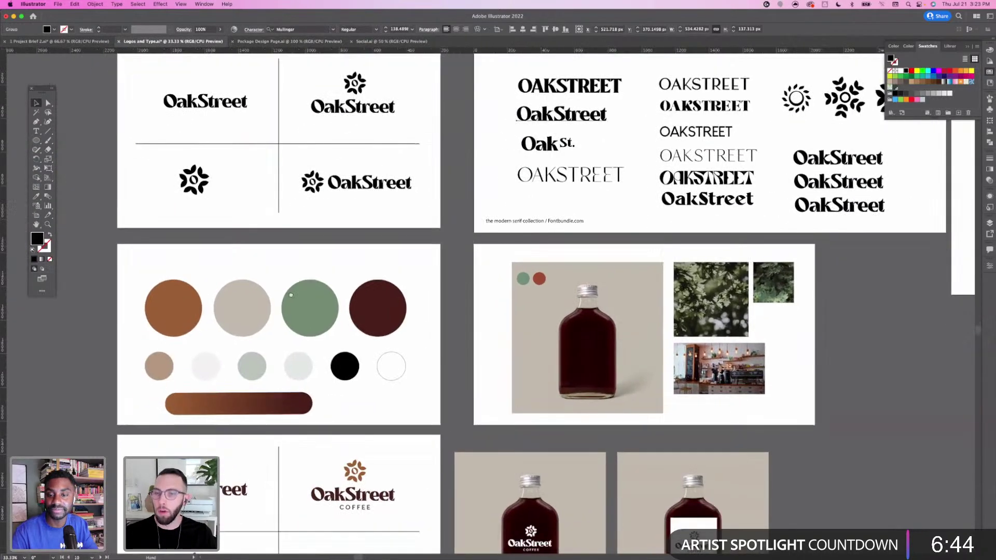
{"action": "left_click_drag", "start_coordinate": [297, 411], "coordinate": [329, 266]}
{"action": "scroll", "coordinate": [394, 362], "scroll_direction": "down", "scroll_amount": 5}
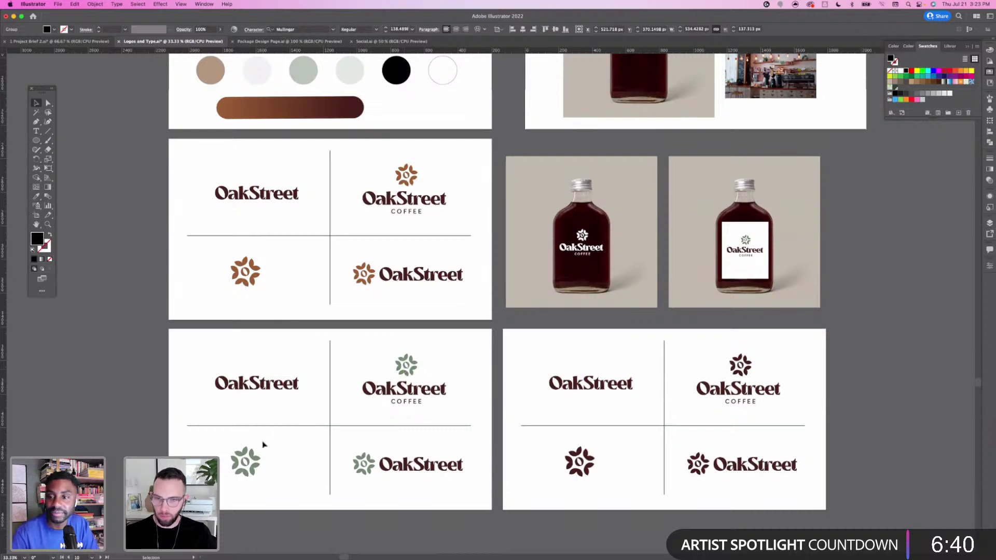
{"action": "left_click", "coordinate": [249, 456]}
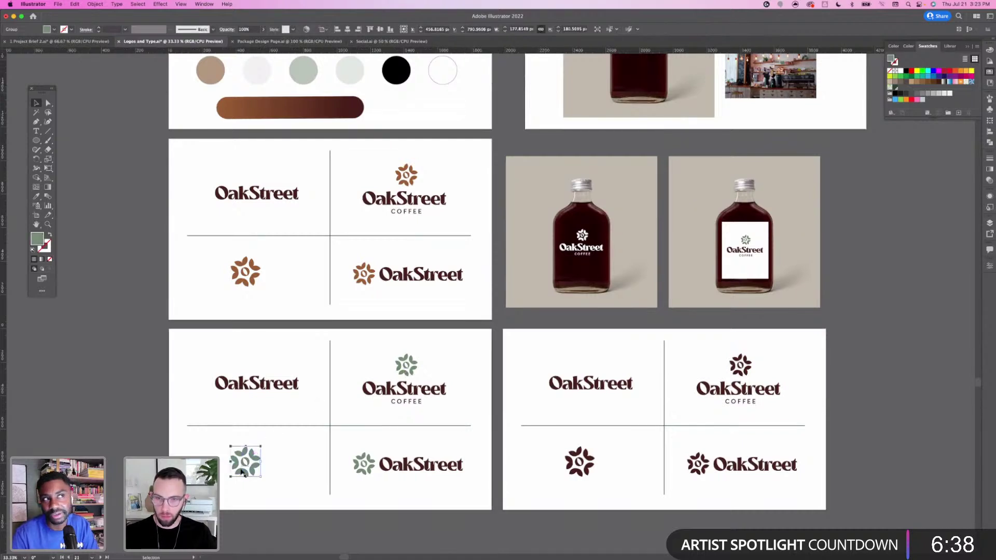
{"action": "key", "text": "shift+super+g"}
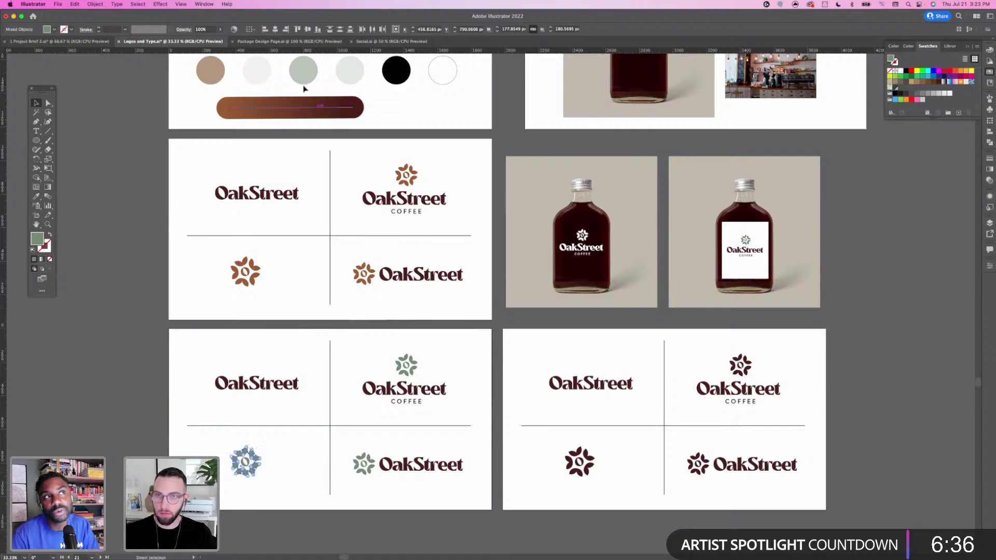
{"action": "key", "text": "super+Tab"}
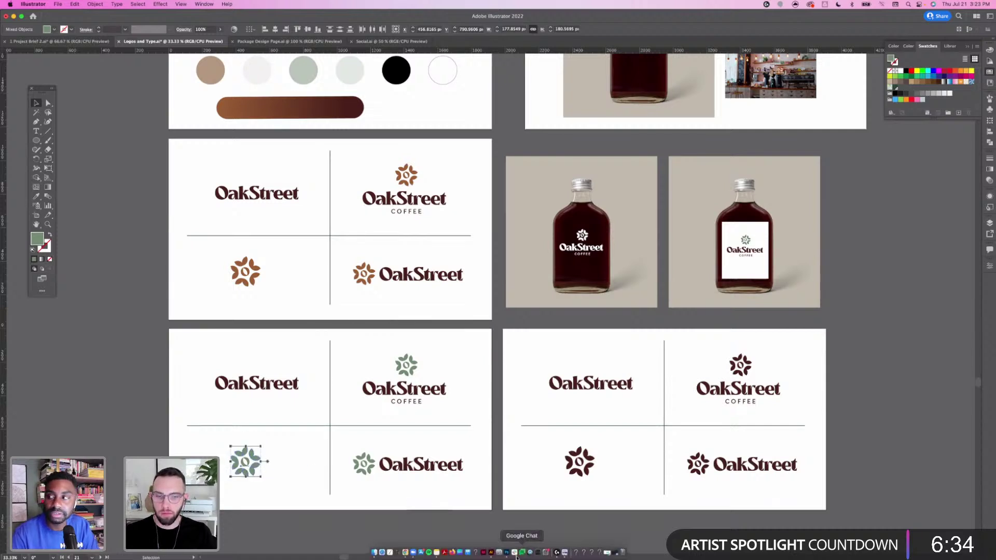
Switch to Photoshop, paste the emblem as a Smart Object into the peeled sticker's design, enlarge it to about 1070 px wide, center it and save
{"action": "left_click", "coordinate": [506, 556]}
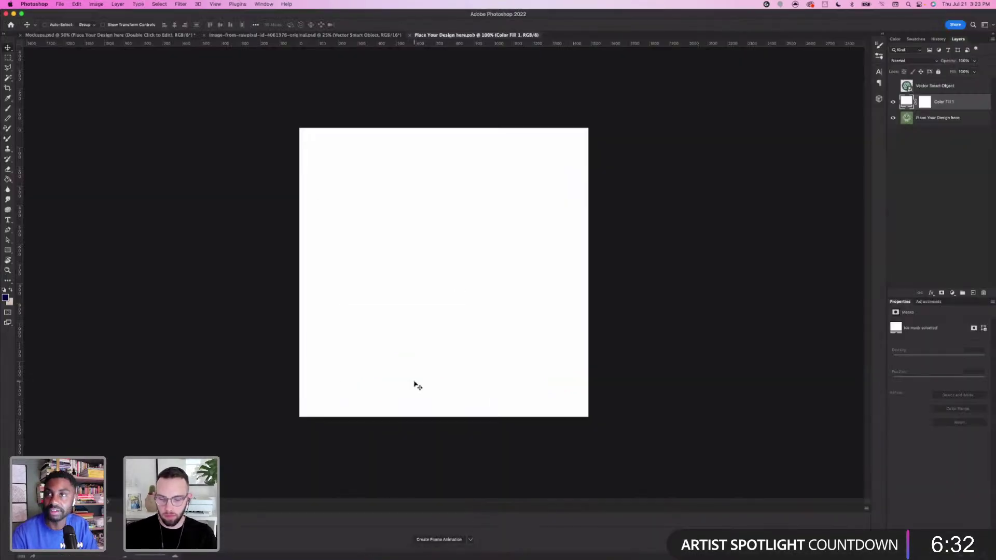
{"action": "key", "text": "super+v"}
{"action": "left_click", "coordinate": [292, 127]}
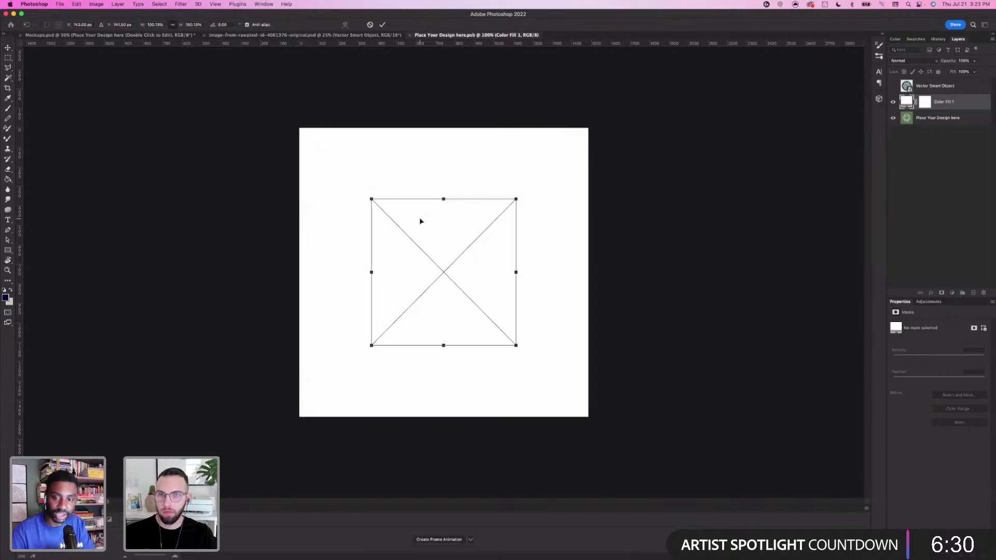
{"action": "left_click_drag", "start_coordinate": [509, 197], "coordinate": [549, 131]}
{"action": "left_click_drag", "start_coordinate": [468, 233], "coordinate": [469, 269]}
{"action": "key", "text": "Return"}
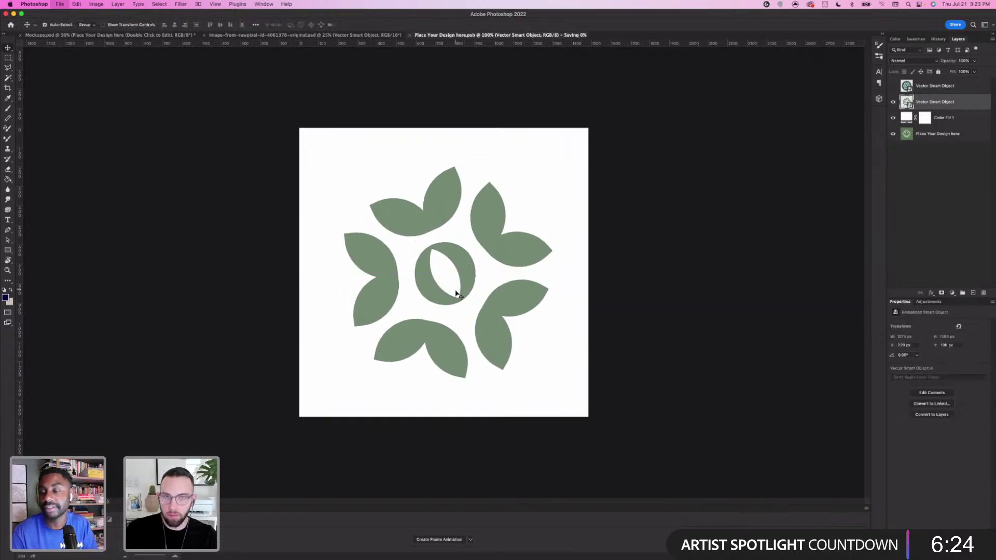
{"action": "left_click", "coordinate": [330, 39]}
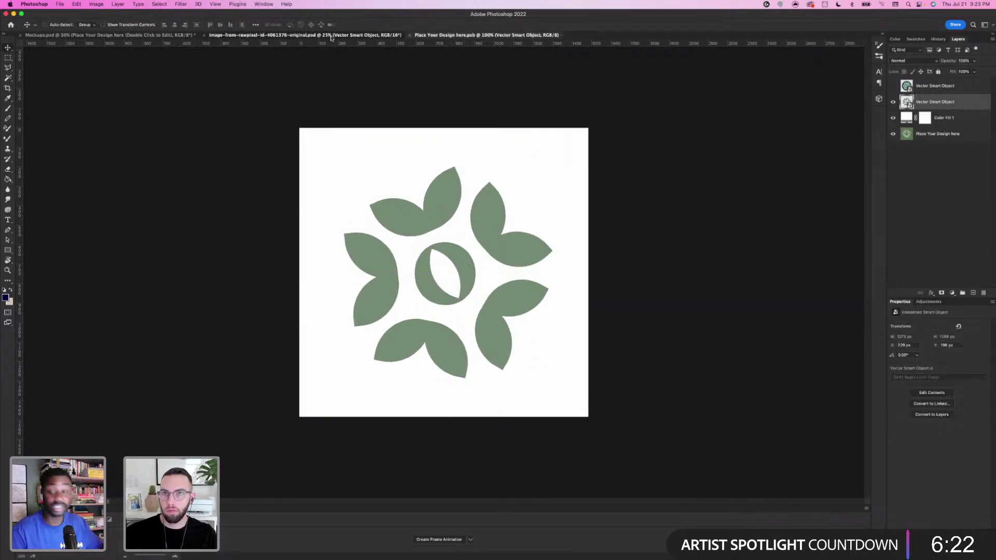
{"action": "left_click", "coordinate": [164, 36]}
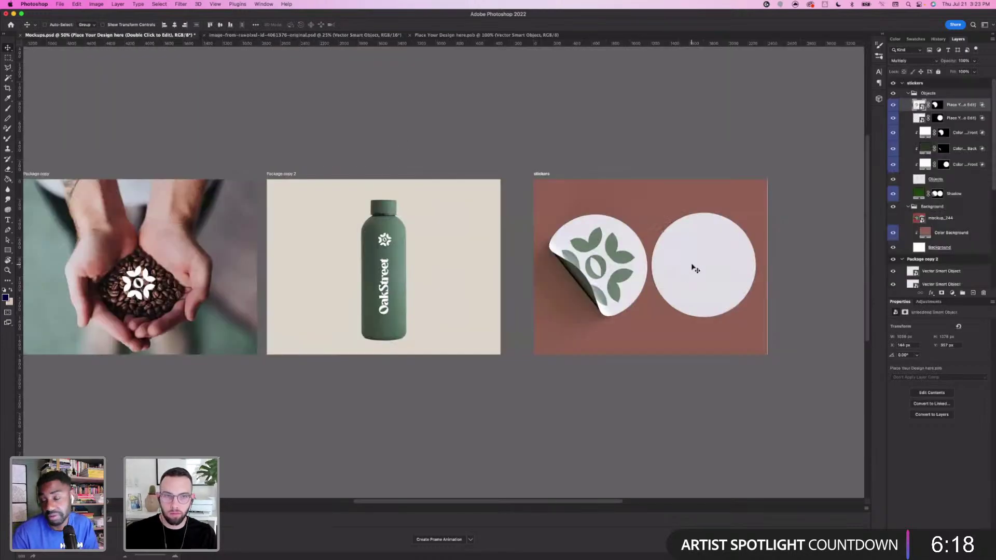
Open the flat round sticker's design Smart Object on the stickers artboard and paste the green emblem into it as a Smart Object
{"action": "left_click_drag", "start_coordinate": [696, 269], "coordinate": [521, 247]}
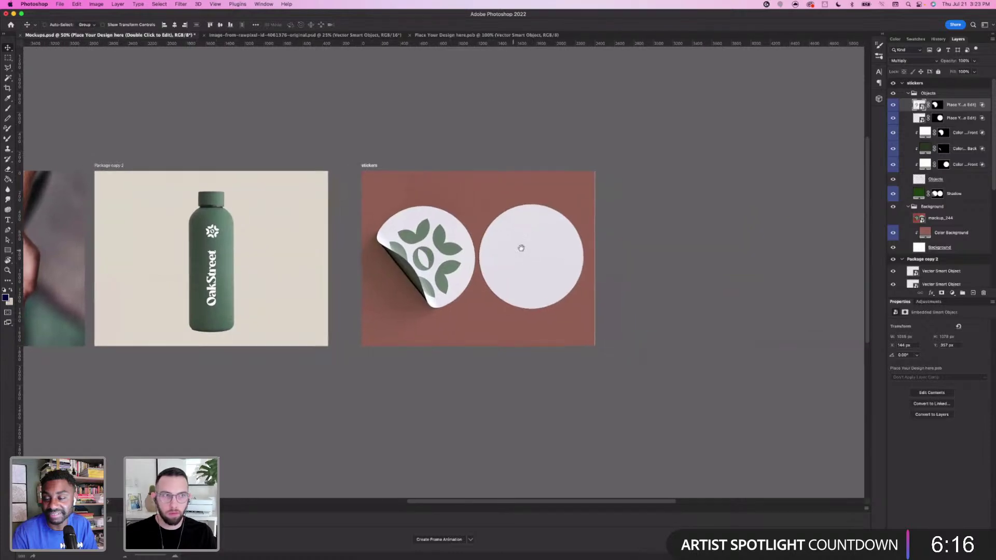
{"action": "left_click", "coordinate": [919, 119]}
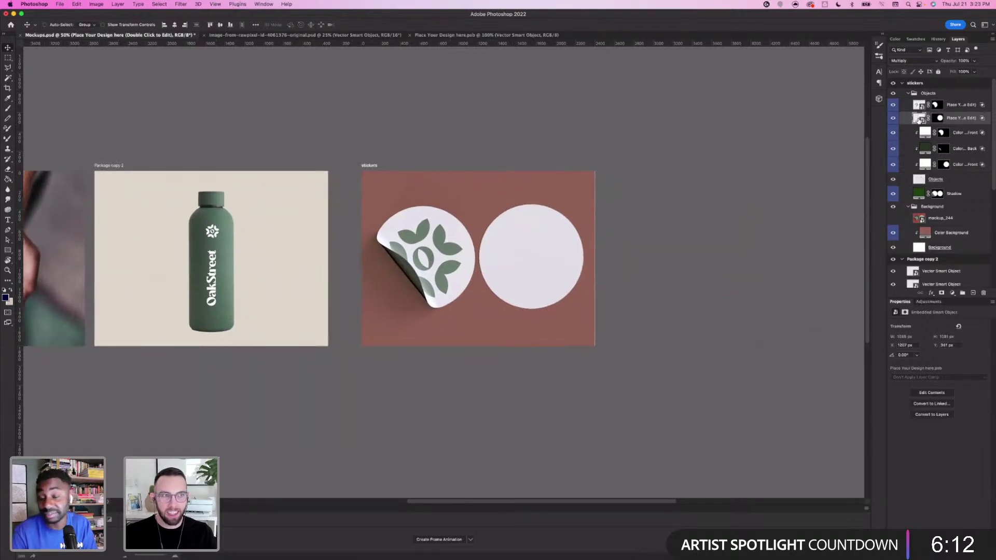
{"action": "double_click", "coordinate": [920, 119]}
{"action": "key", "text": "super+v"}
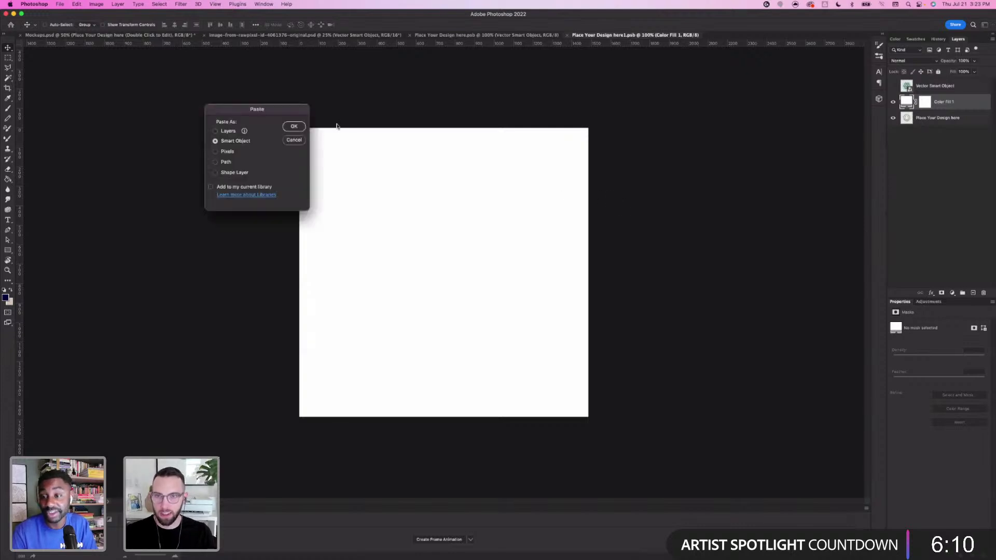
{"action": "left_click", "coordinate": [296, 128]}
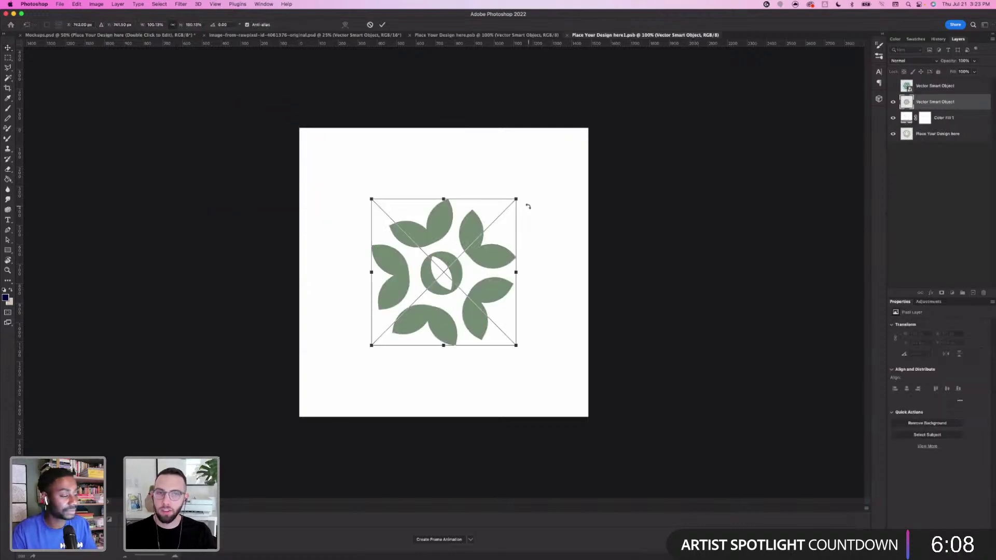
Enlarge the pasted emblem to about 1270 px wide, center it on the white square, and save and close the sticker design
{"action": "left_click_drag", "start_coordinate": [527, 193], "coordinate": [571, 147]}
{"action": "left_click_drag", "start_coordinate": [371, 345], "coordinate": [321, 401]}
{"action": "key", "text": "Return"}
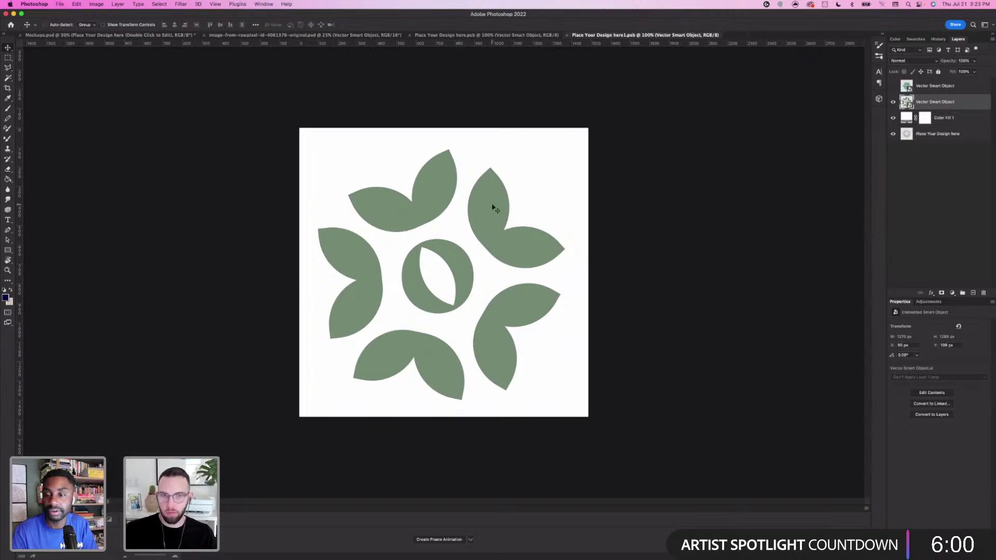
{"action": "left_click_drag", "start_coordinate": [493, 206], "coordinate": [493, 201]}
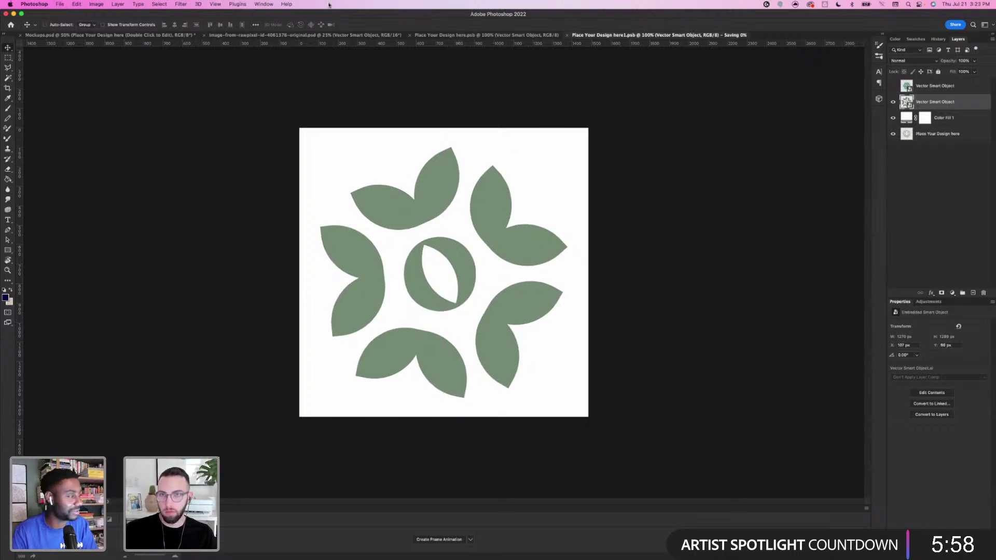
{"action": "left_click", "coordinate": [567, 35]}
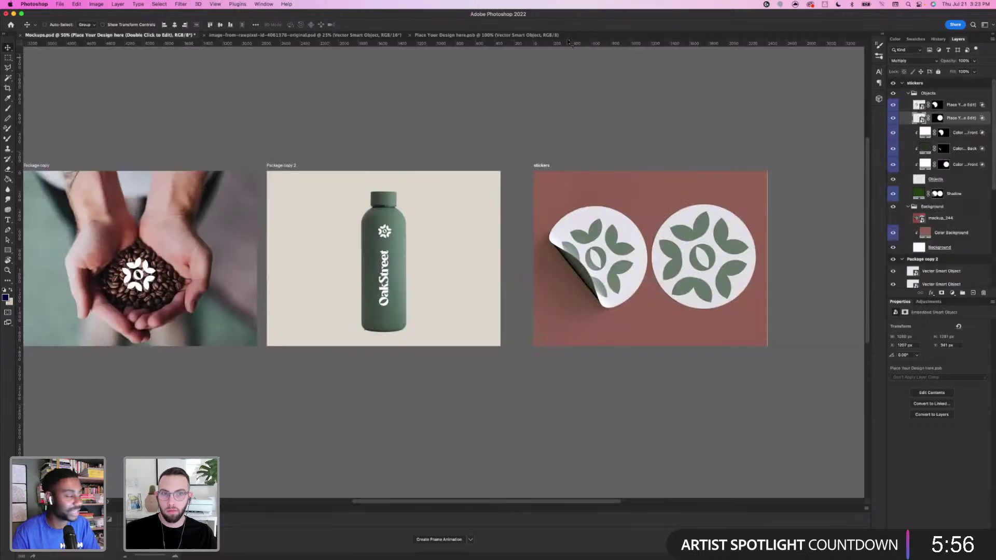
Reopen the flat sticker's design, reduce the emblem to about 1130 px wide, recenter it, and save and close the design
{"action": "double_click", "coordinate": [919, 118]}
{"action": "key", "text": "super+t"}
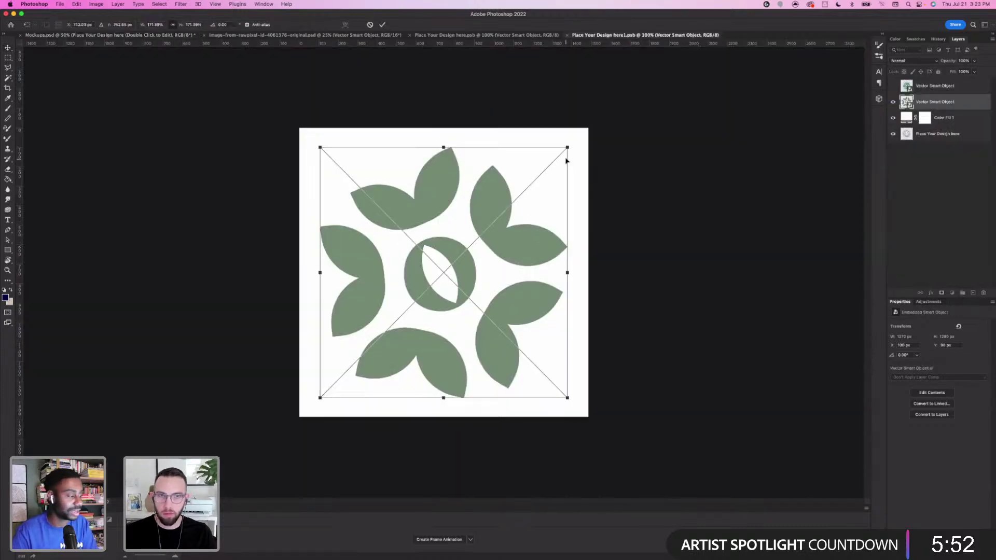
{"action": "left_click_drag", "start_coordinate": [568, 148], "coordinate": [540, 176]}
{"action": "left_click_drag", "start_coordinate": [494, 251], "coordinate": [505, 236]}
{"action": "key", "text": "Return"}
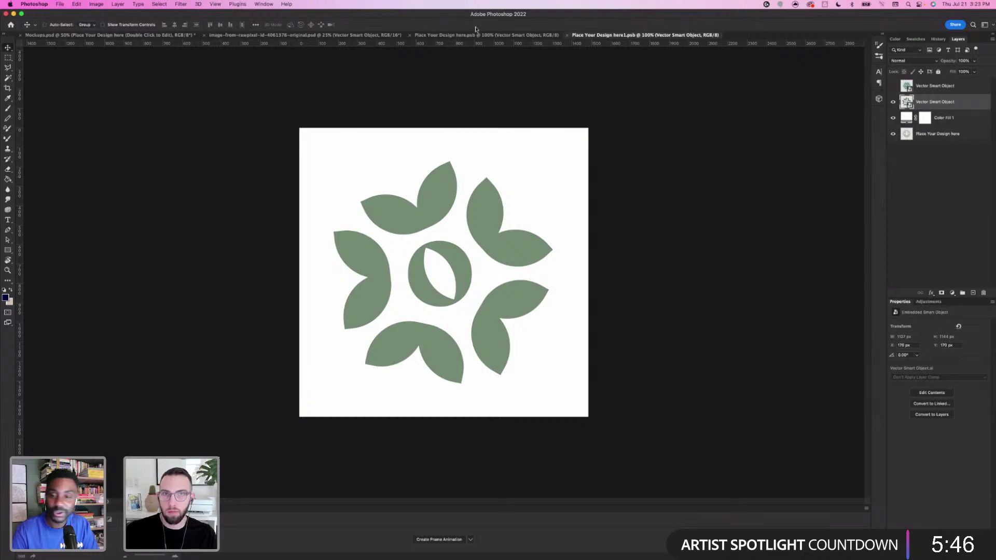
{"action": "left_click", "coordinate": [566, 36]}
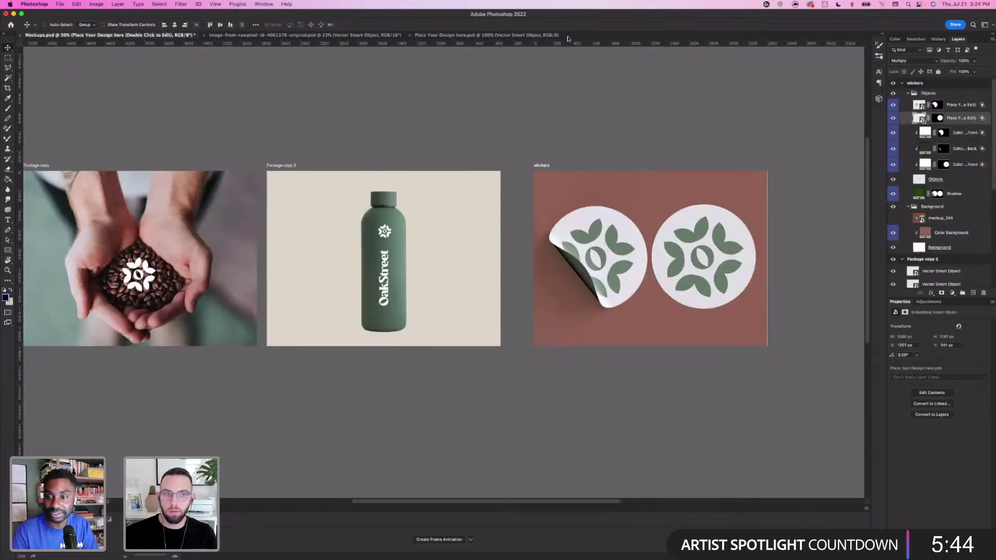
Examine the coffee beans, green bottle and stickers mockups up close and side by side
{"action": "left_click_drag", "start_coordinate": [262, 294], "coordinate": [309, 309]}
{"action": "left_click_drag", "start_coordinate": [391, 188], "coordinate": [386, 198]}
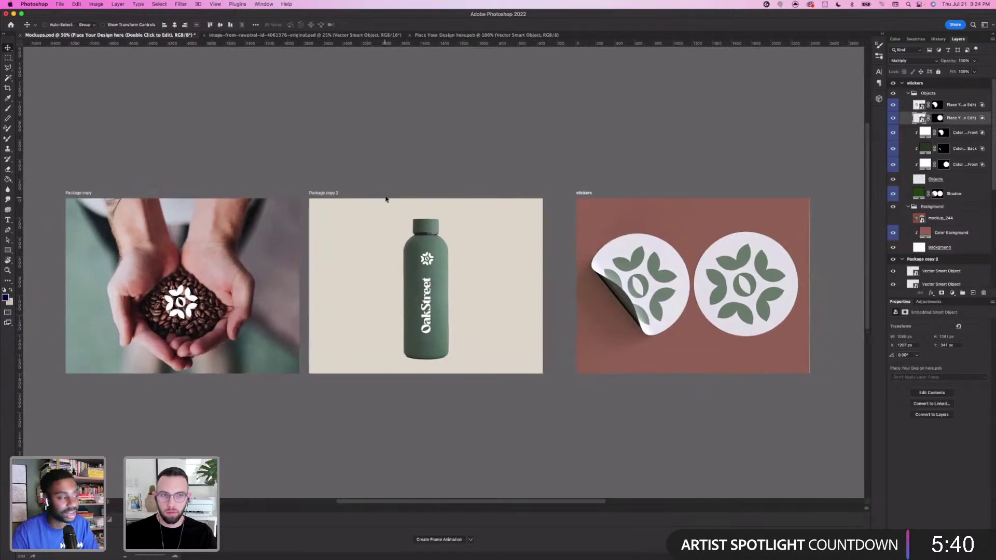
{"action": "key", "text": "super+minus"}
{"action": "key", "text": "super+equal"}
{"action": "key", "text": "super+equal"}
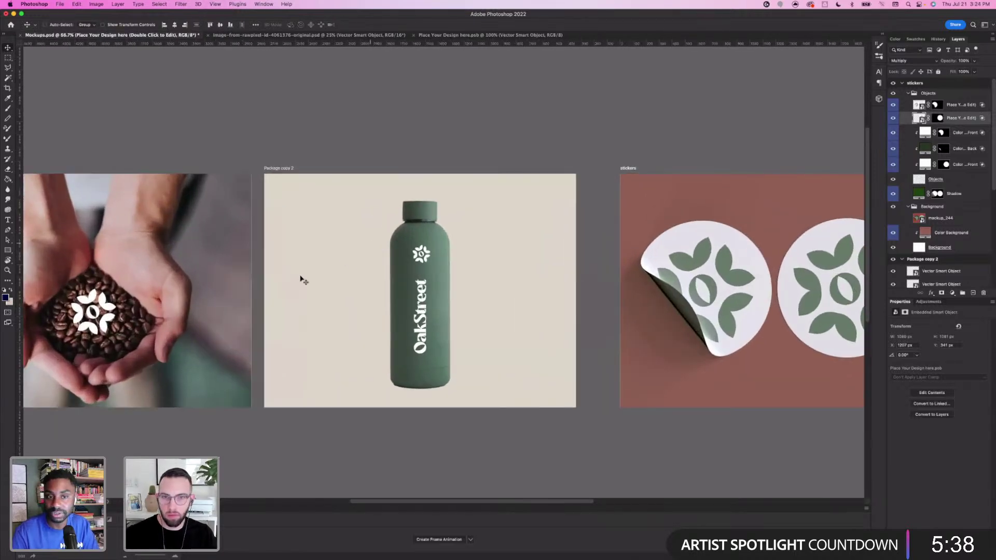
{"action": "left_click_drag", "start_coordinate": [217, 301], "coordinate": [391, 270]}
{"action": "key", "text": "super+equal"}
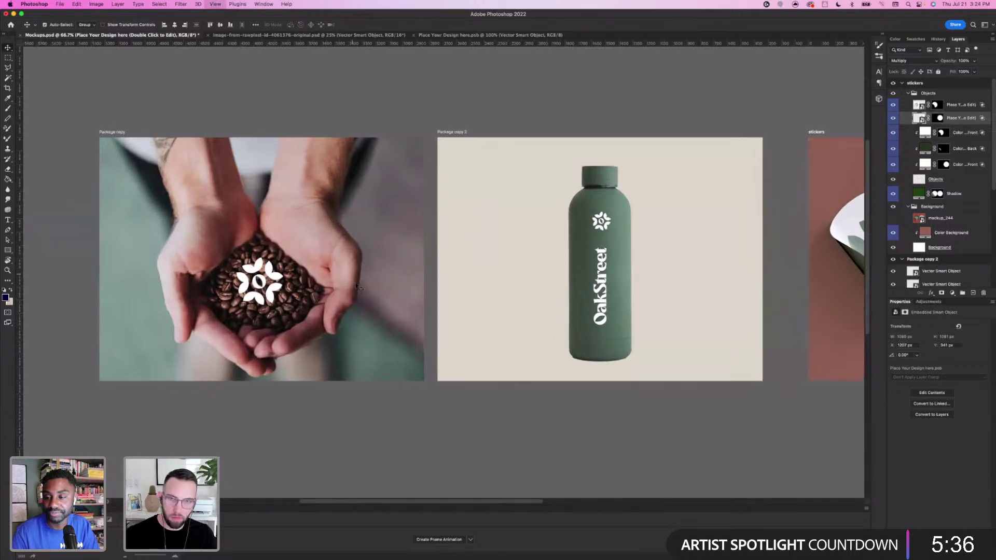
{"action": "left_click_drag", "start_coordinate": [258, 280], "coordinate": [387, 302]}
{"action": "left_click_drag", "start_coordinate": [475, 276], "coordinate": [596, 270]}
{"action": "left_click_drag", "start_coordinate": [683, 244], "coordinate": [446, 241]}
{"action": "left_click_drag", "start_coordinate": [728, 246], "coordinate": [502, 245]}
{"action": "left_click_drag", "start_coordinate": [669, 242], "coordinate": [477, 234]}
{"action": "left_click_drag", "start_coordinate": [656, 210], "coordinate": [472, 223]}
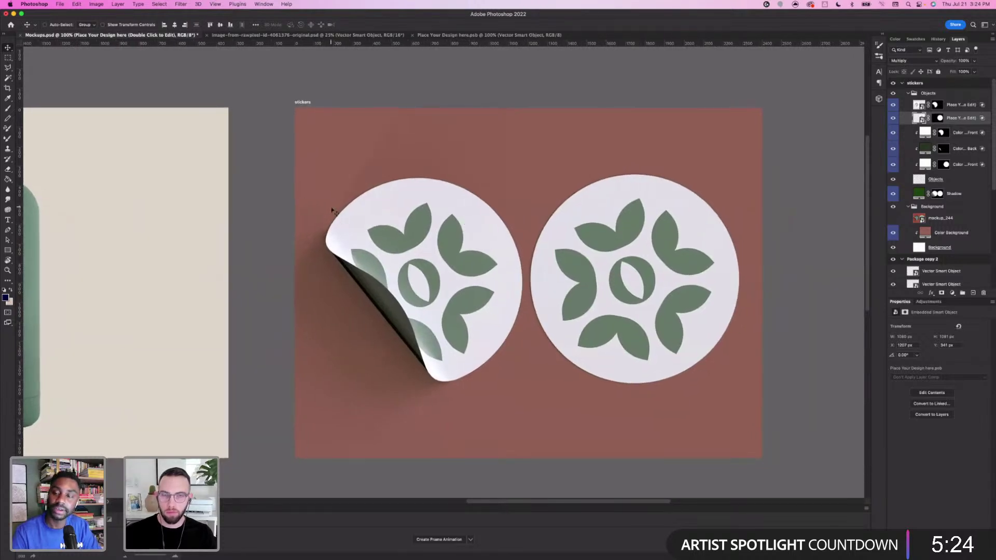
{"action": "left_click_drag", "start_coordinate": [242, 247], "coordinate": [356, 251]}
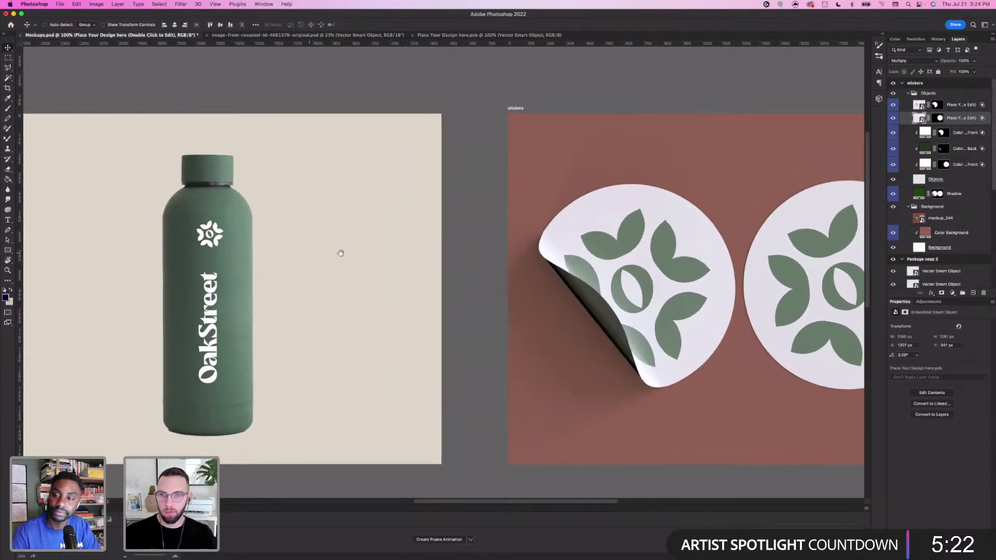
{"action": "scroll", "coordinate": [440, 247], "scroll_direction": "right", "scroll_amount": 5}
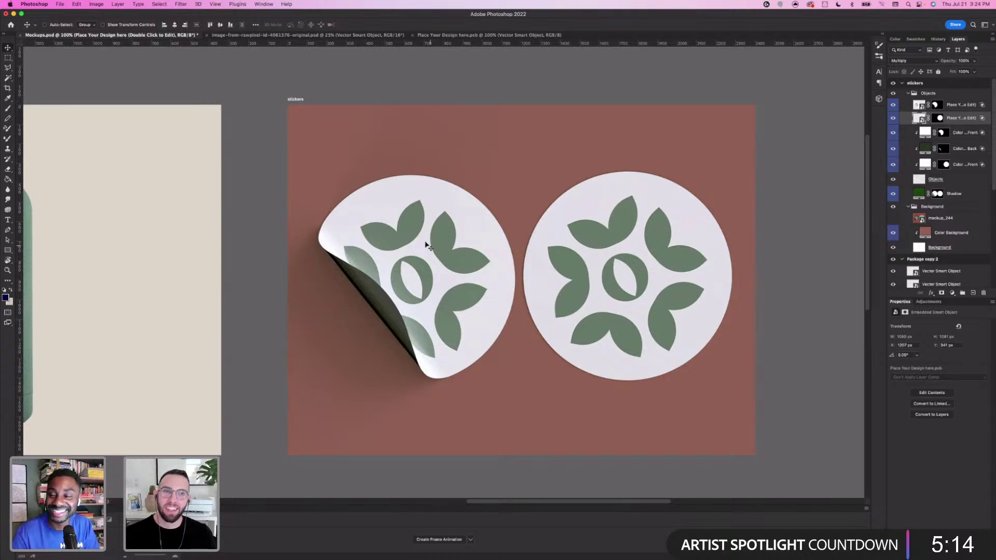
{"action": "left_click_drag", "start_coordinate": [279, 234], "coordinate": [317, 238]}
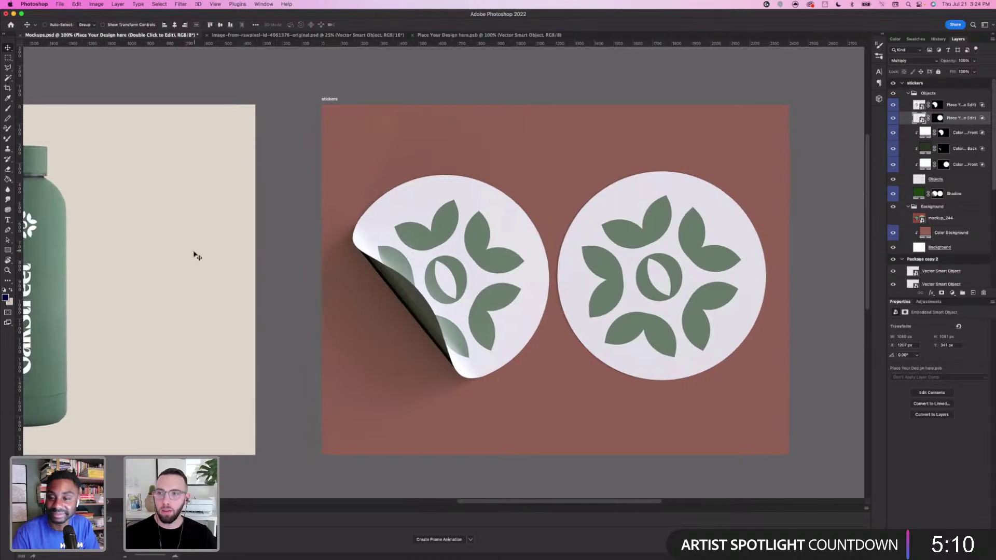
{"action": "left_click_drag", "start_coordinate": [122, 260], "coordinate": [306, 274]}
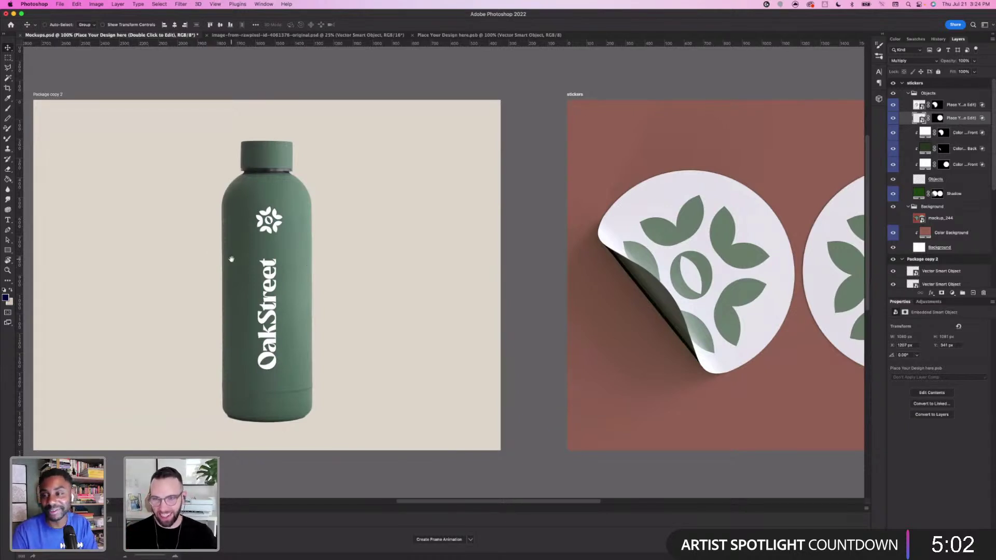
{"action": "scroll", "coordinate": [248, 257], "scroll_direction": "left", "scroll_amount": 3}
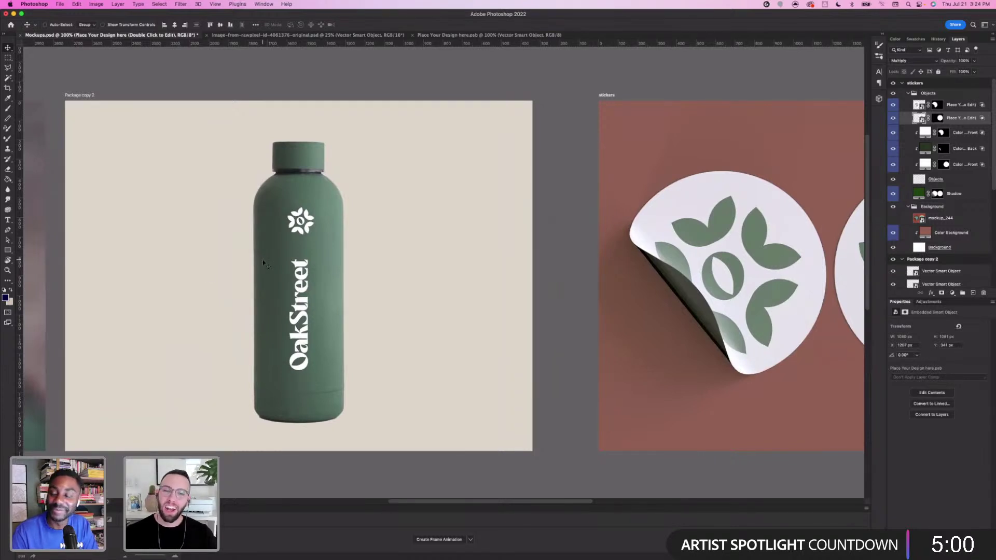
{"action": "scroll", "coordinate": [275, 278], "scroll_direction": "left", "scroll_amount": 5}
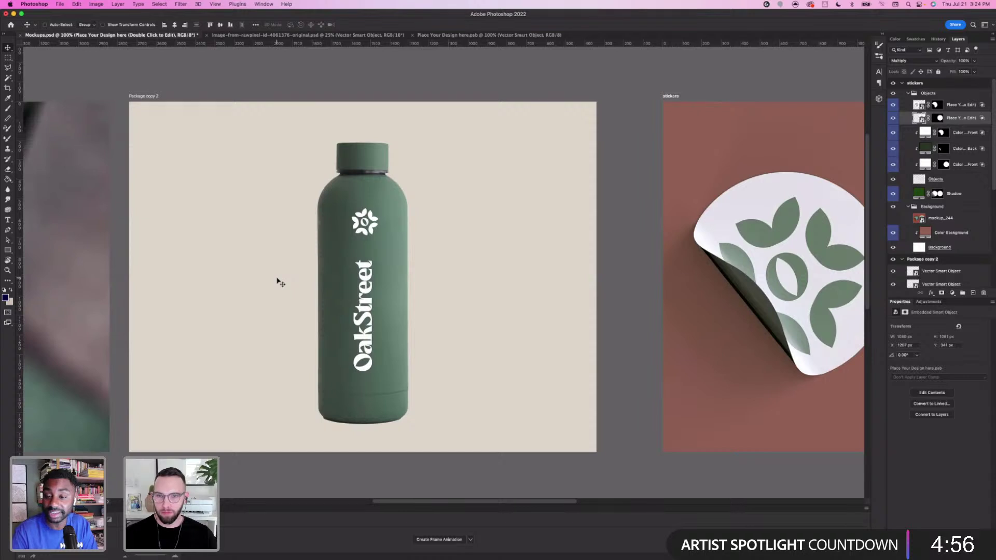
{"action": "key", "text": "super+minus"}
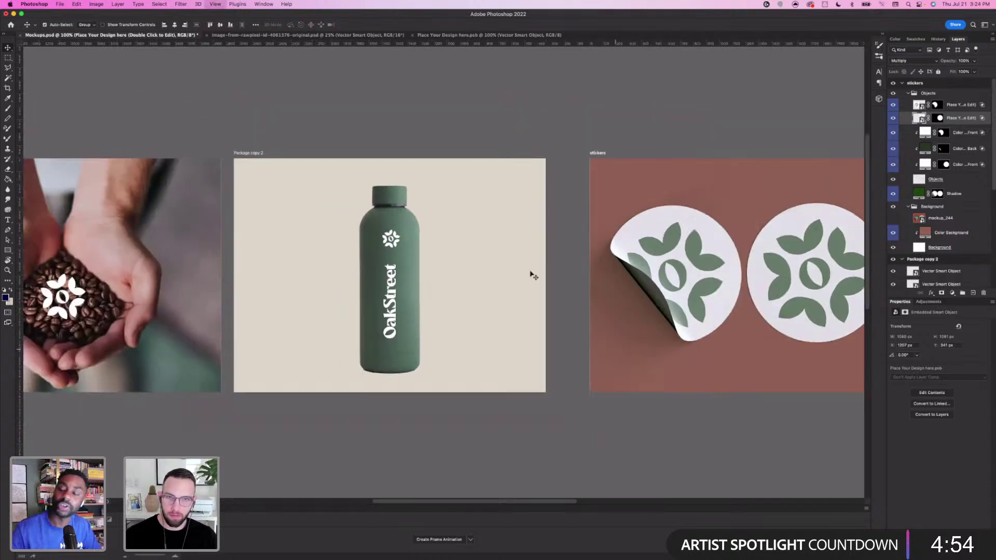
{"action": "left_click_drag", "start_coordinate": [575, 246], "coordinate": [477, 261]}
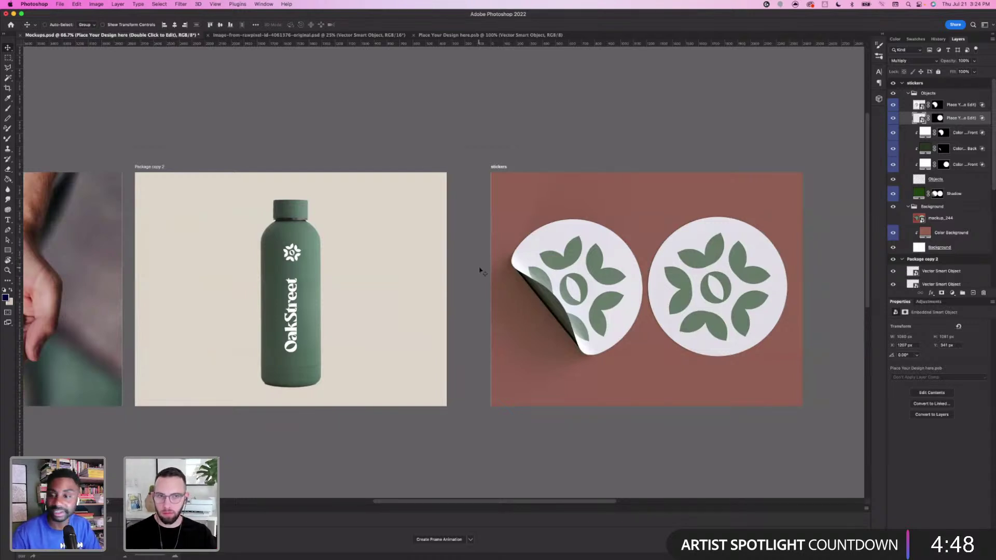
{"action": "left_click_drag", "start_coordinate": [471, 233], "coordinate": [445, 236]}
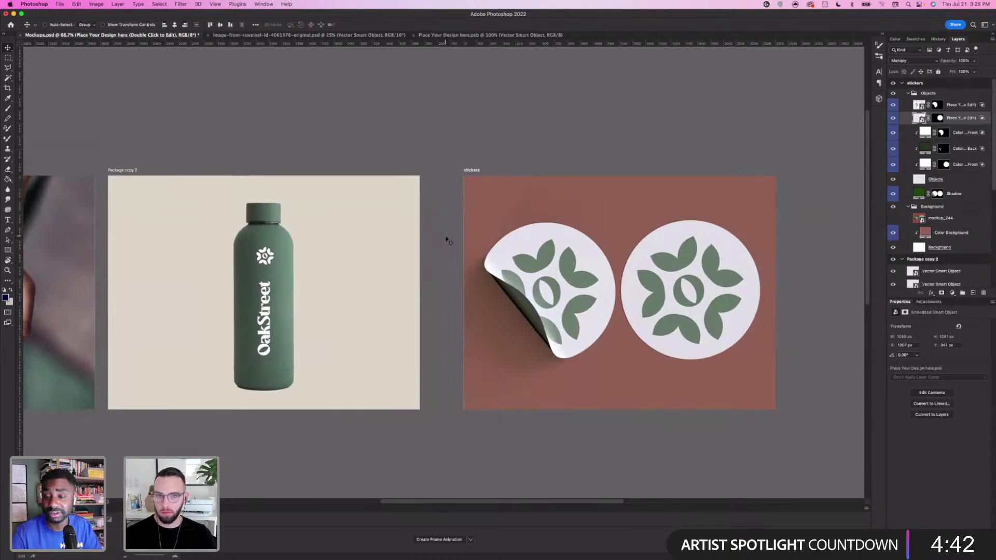
Select the stickers artboard's Objects group, checking what it contains by inspecting its layers and toggling its visibility
{"action": "right_click", "coordinate": [568, 276]}
{"action": "left_click", "coordinate": [573, 274]}
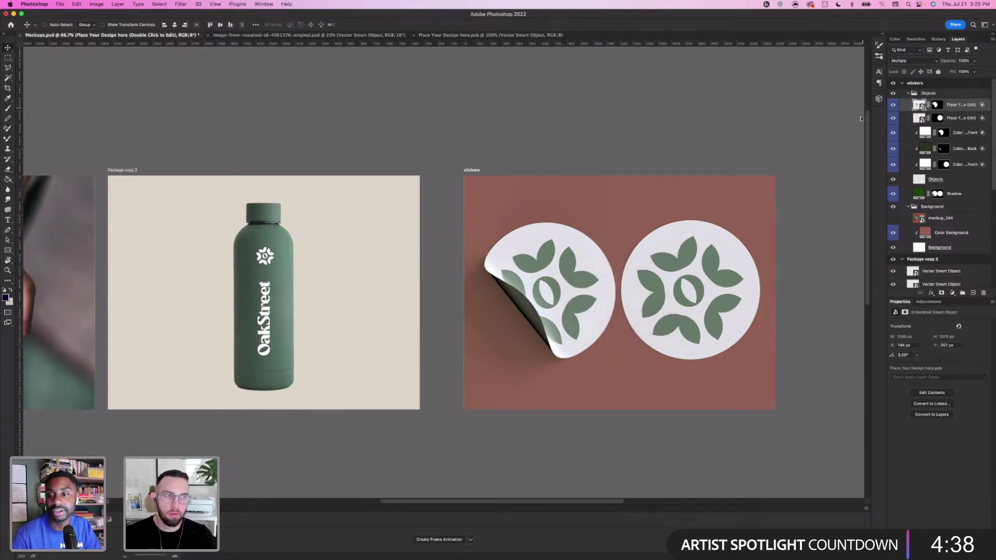
{"action": "left_click", "coordinate": [894, 94]}
{"action": "left_click", "coordinate": [895, 94]}
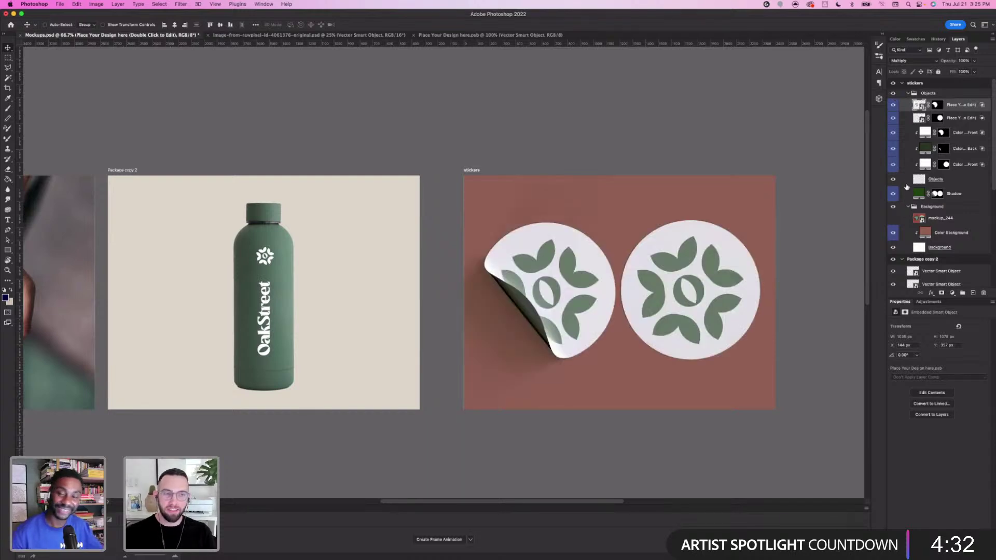
{"action": "left_click", "coordinate": [936, 194]}
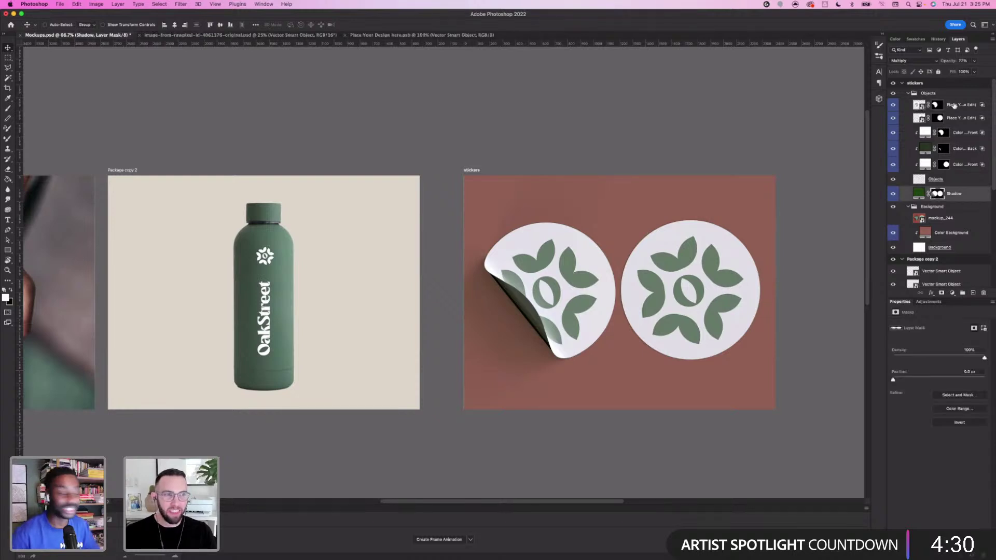
{"action": "left_click", "coordinate": [918, 96]}
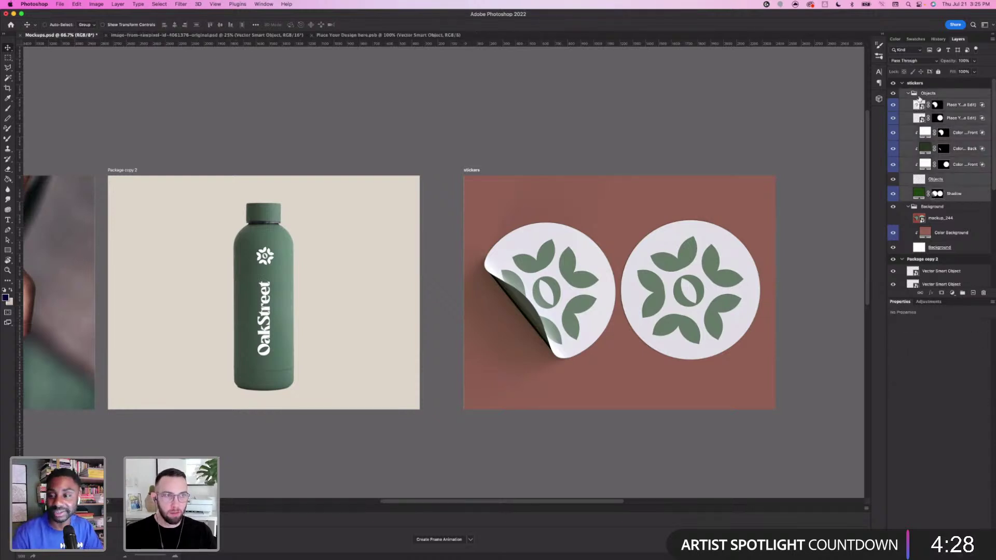
{"action": "left_click", "coordinate": [893, 93]}
{"action": "left_click", "coordinate": [892, 93]}
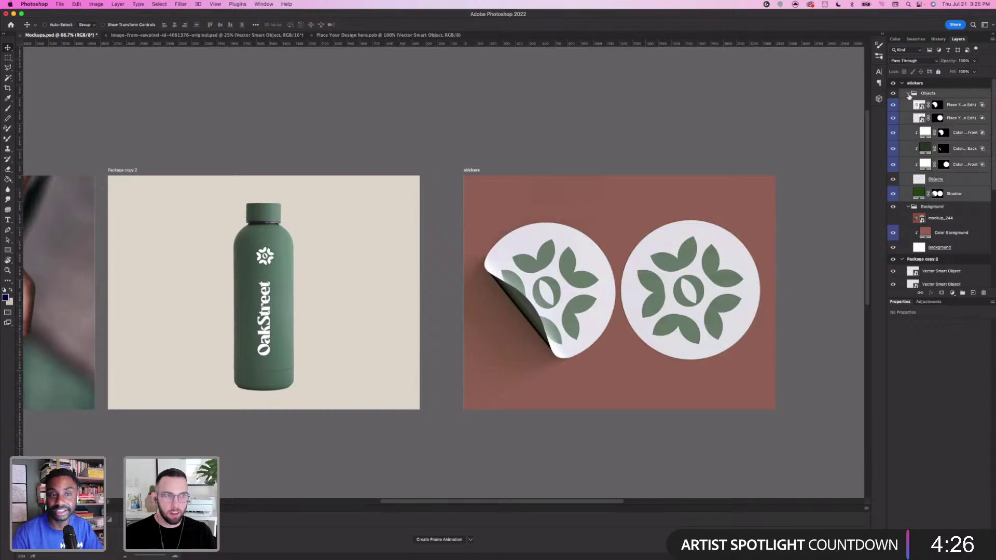
Duplicate the Objects group in Mockups.psd and move the copy onto the green bottle artboard
{"action": "left_click", "coordinate": [908, 93]}
{"action": "left_click", "coordinate": [117, 4]}
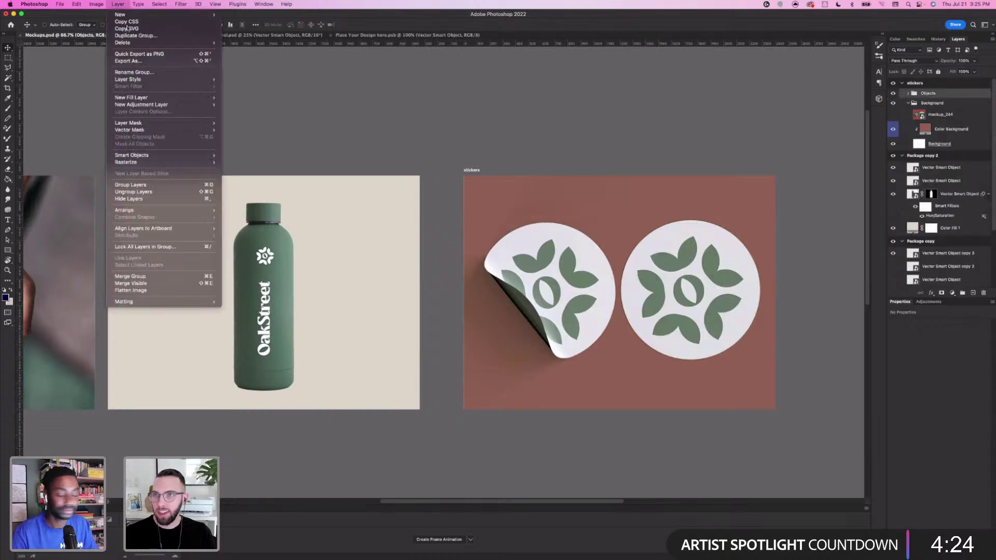
{"action": "left_click", "coordinate": [130, 35]}
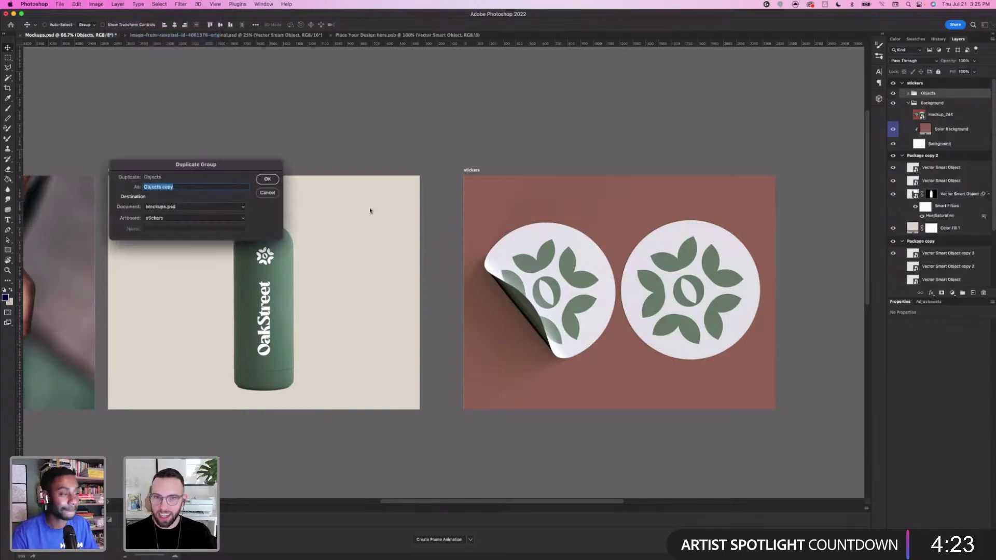
{"action": "left_click", "coordinate": [268, 179]}
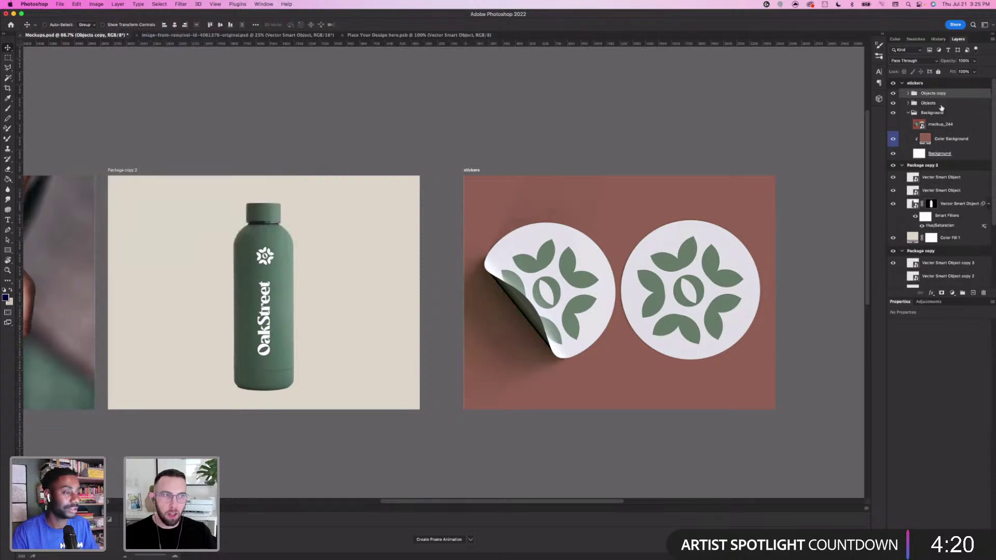
{"action": "left_click_drag", "start_coordinate": [424, 257], "coordinate": [243, 274]}
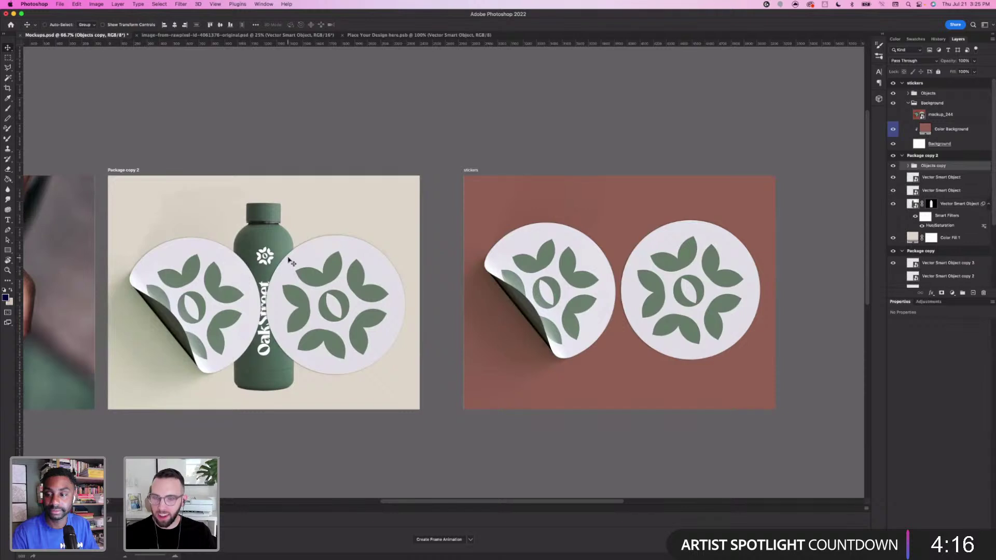
Scale the copied stickers group down to about 27% and position its peeled sticker over the emblem on the green bottle
{"action": "key", "text": "super+t"}
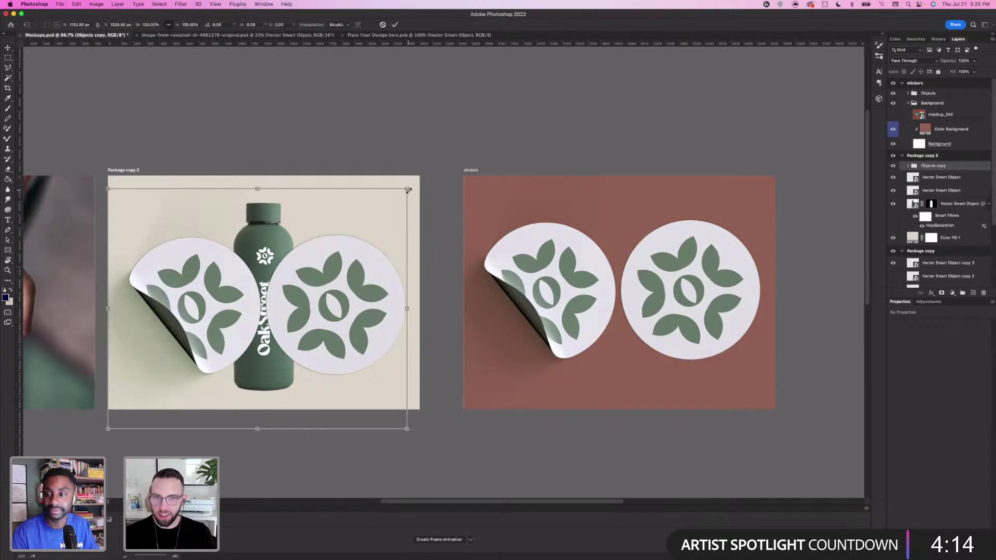
{"action": "left_click_drag", "start_coordinate": [407, 189], "coordinate": [204, 353]}
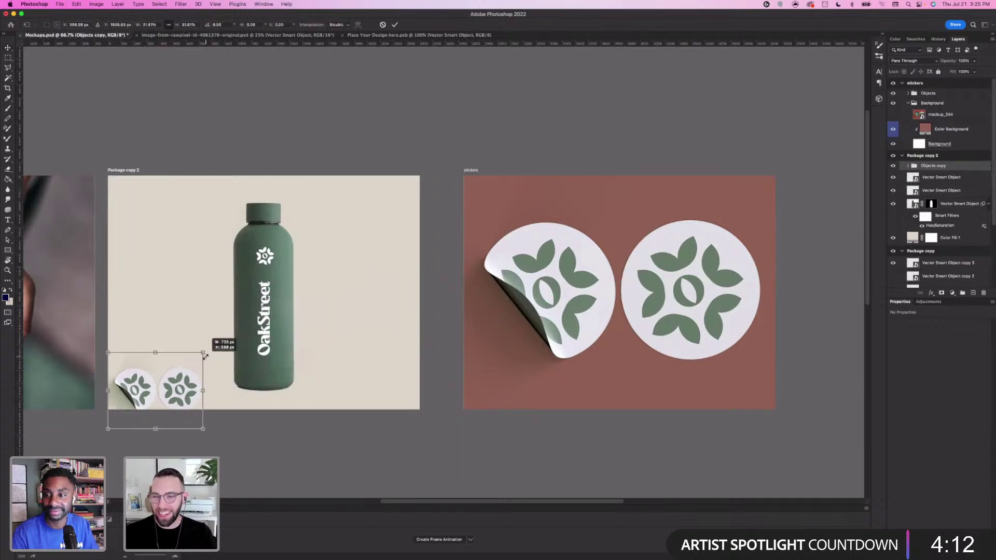
{"action": "left_click_drag", "start_coordinate": [190, 389], "coordinate": [256, 297]}
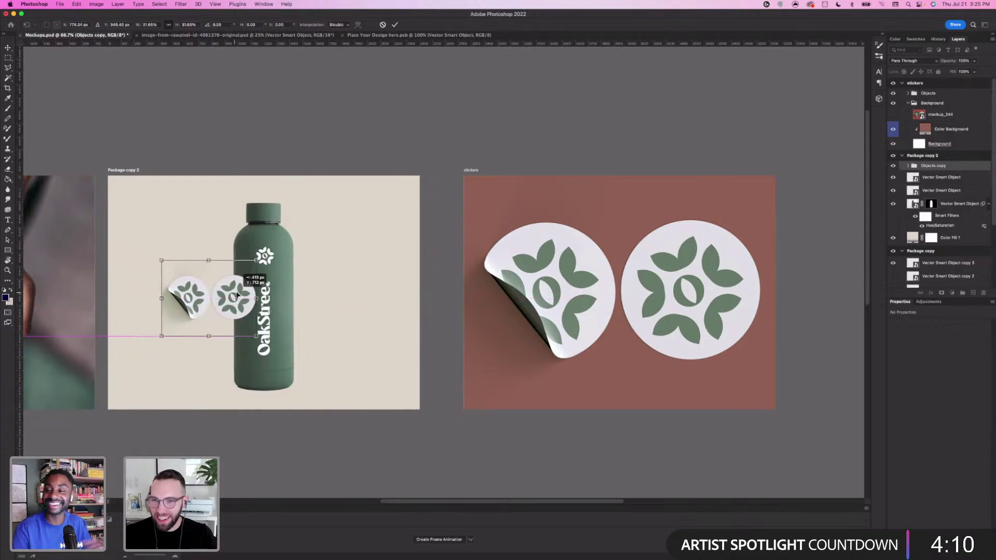
{"action": "key", "text": "super+plus"}
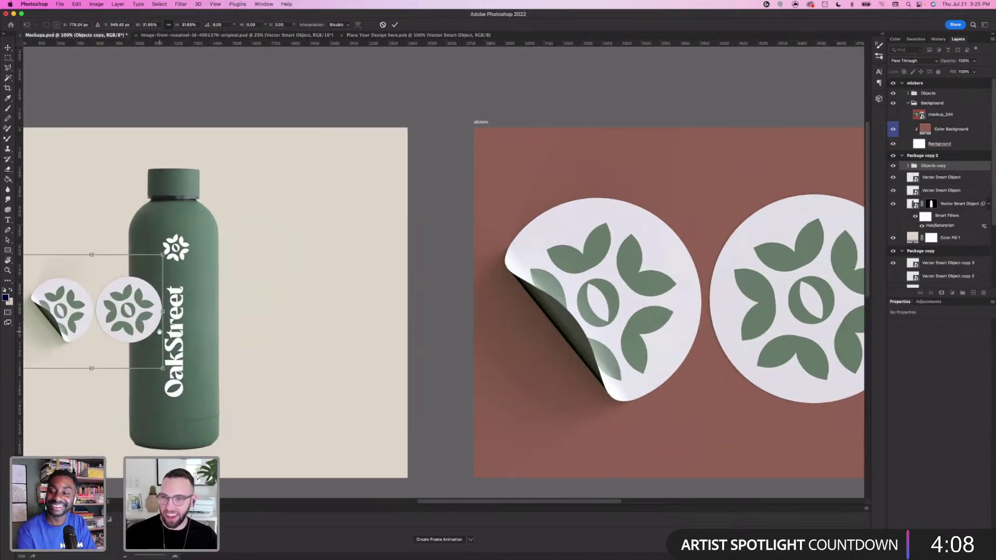
{"action": "left_click_drag", "start_coordinate": [159, 332], "coordinate": [295, 299]}
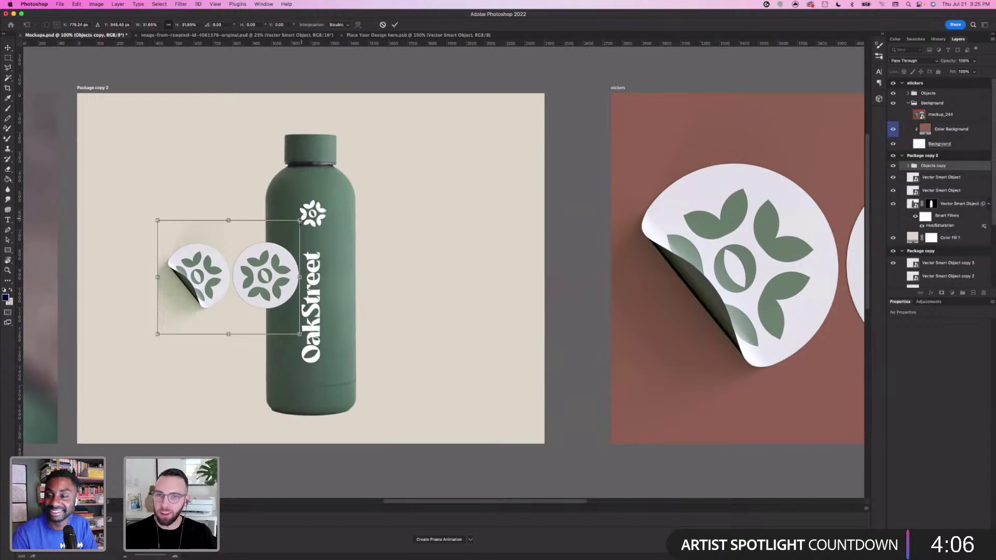
{"action": "left_click_drag", "start_coordinate": [300, 220], "coordinate": [277, 239]}
{"action": "left_click_drag", "start_coordinate": [256, 282], "coordinate": [363, 207]}
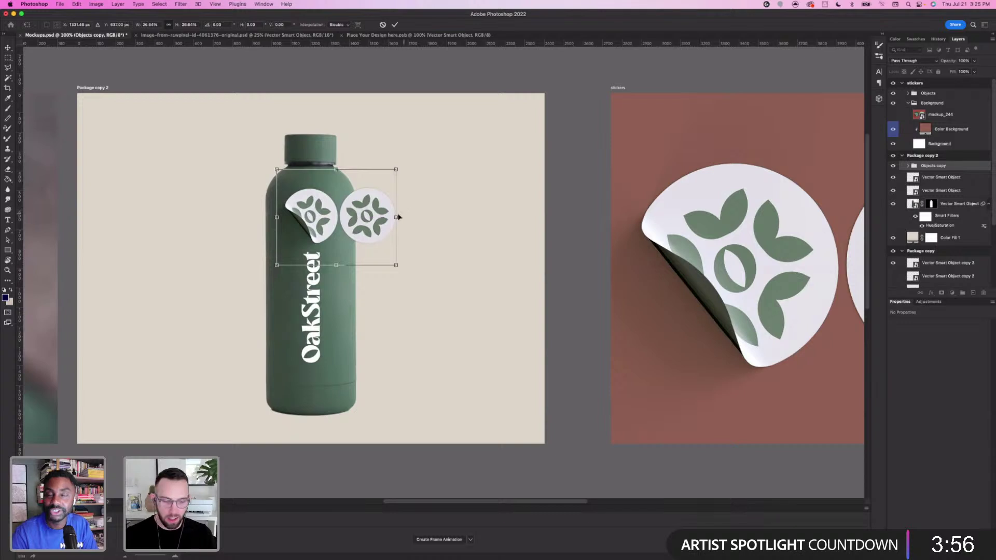
{"action": "key", "text": "Return"}
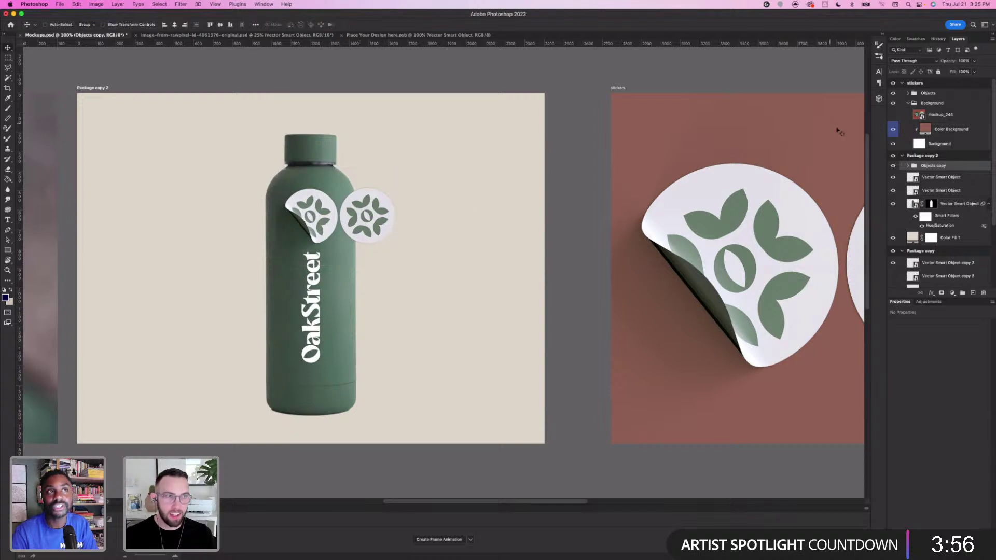
Add a layer mask to the Objects copy group and start painting black with an enlarged soft brush over the flat sticker
{"action": "left_click", "coordinate": [941, 292]}
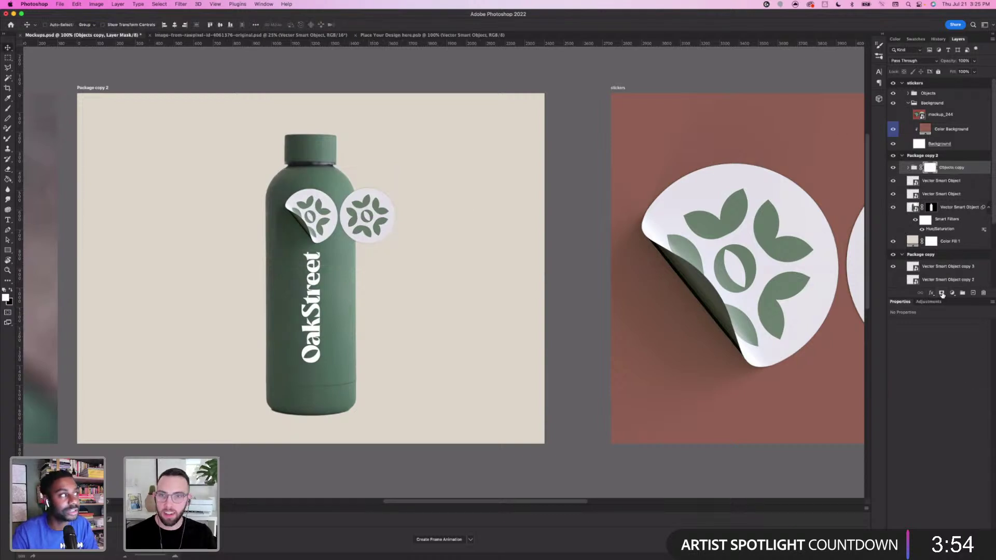
{"action": "left_click", "coordinate": [7, 108]}
{"action": "left_click", "coordinate": [11, 290]}
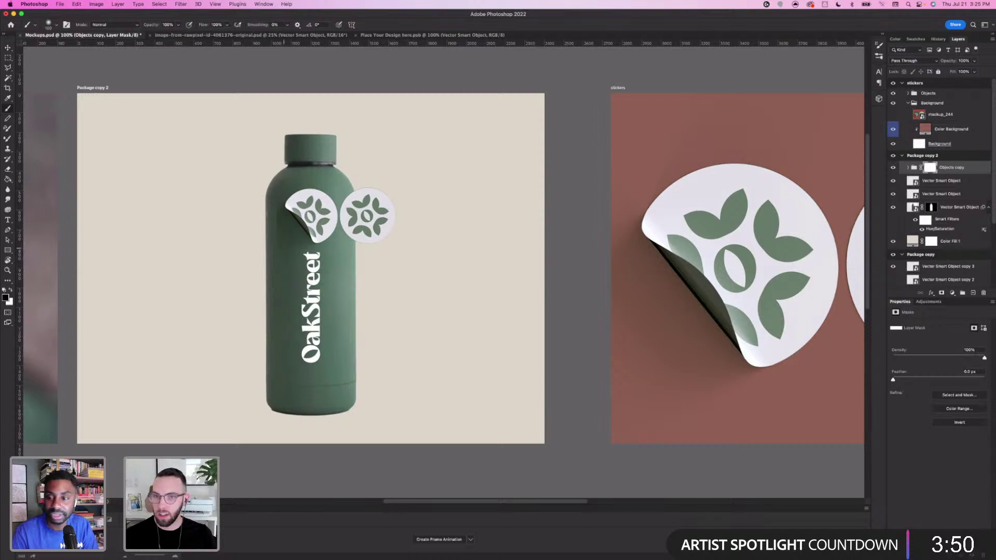
{"action": "left_click_drag", "start_coordinate": [275, 217], "coordinate": [284, 238]}
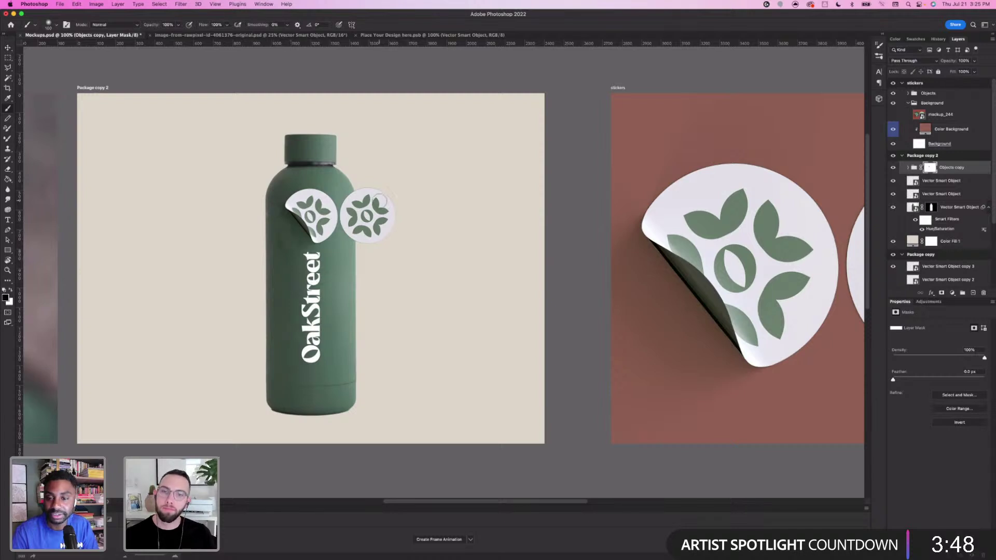
{"action": "key", "text": "bracketright"}
{"action": "key", "text": "bracketright"}
{"action": "key", "text": "bracketright"}
{"action": "left_click_drag", "start_coordinate": [376, 191], "coordinate": [369, 199]}
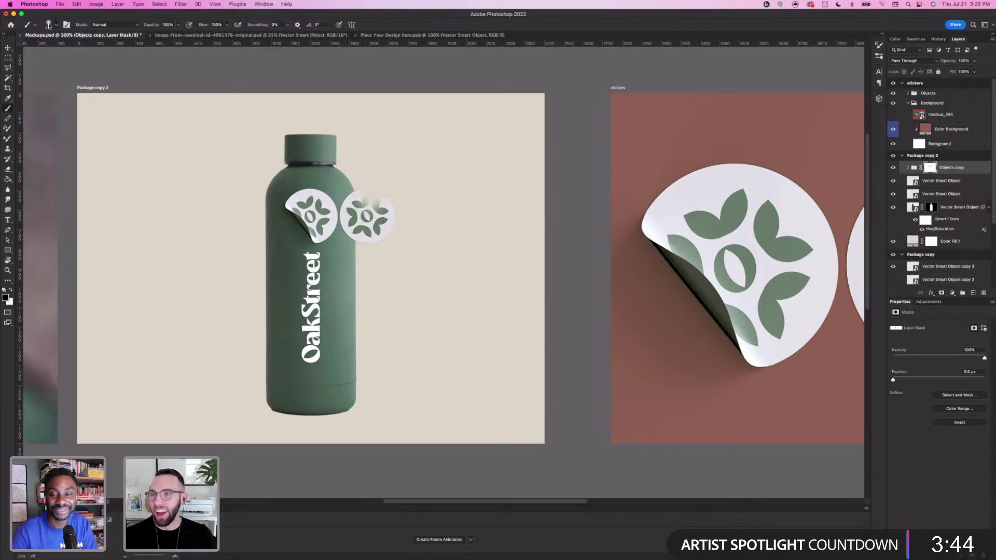
Switch to a hard round brush and paint out the entire flat sticker on the group's mask
{"action": "left_click", "coordinate": [48, 24]}
{"action": "left_click", "coordinate": [57, 135]}
{"action": "mouse_move", "coordinate": [394, 210]}
{"action": "left_mouse_down"}
{"action": "mouse_move", "coordinate": [394, 220]}
{"action": "mouse_move", "coordinate": [380, 192]}
{"action": "mouse_move", "coordinate": [367, 194]}
{"action": "mouse_move", "coordinate": [356, 231]}
{"action": "mouse_move", "coordinate": [355, 214]}
{"action": "mouse_move", "coordinate": [369, 232]}
{"action": "mouse_move", "coordinate": [394, 222]}
{"action": "left_mouse_up"}
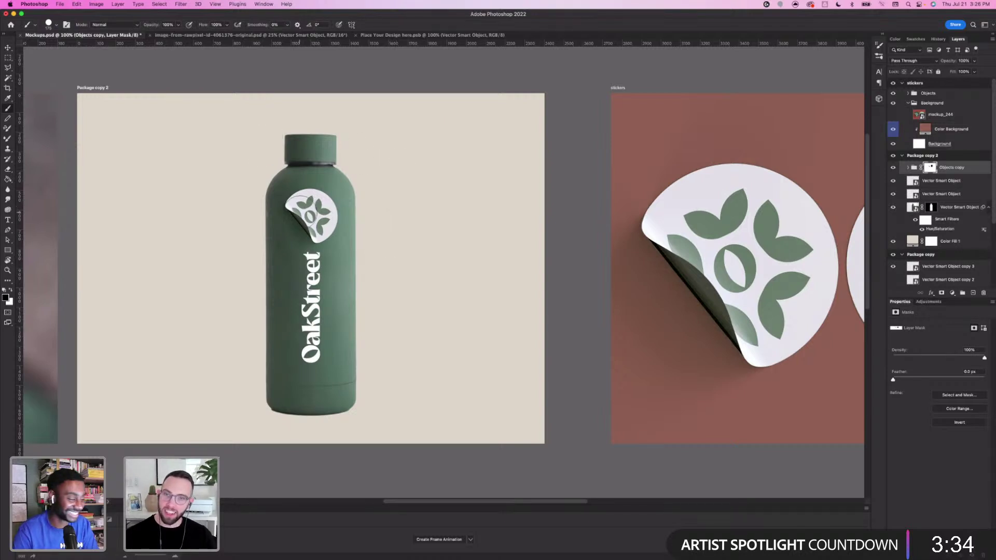
Scale the masked peeled sticker down slightly and center it on the bottle above the OakStreet wordmark
{"action": "left_click", "coordinate": [7, 48]}
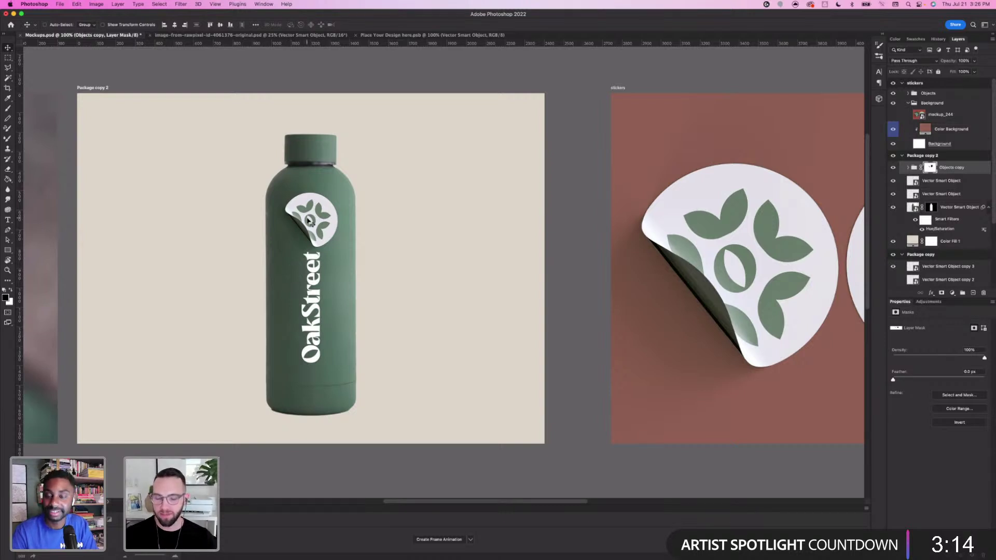
{"action": "key", "text": "super+t"}
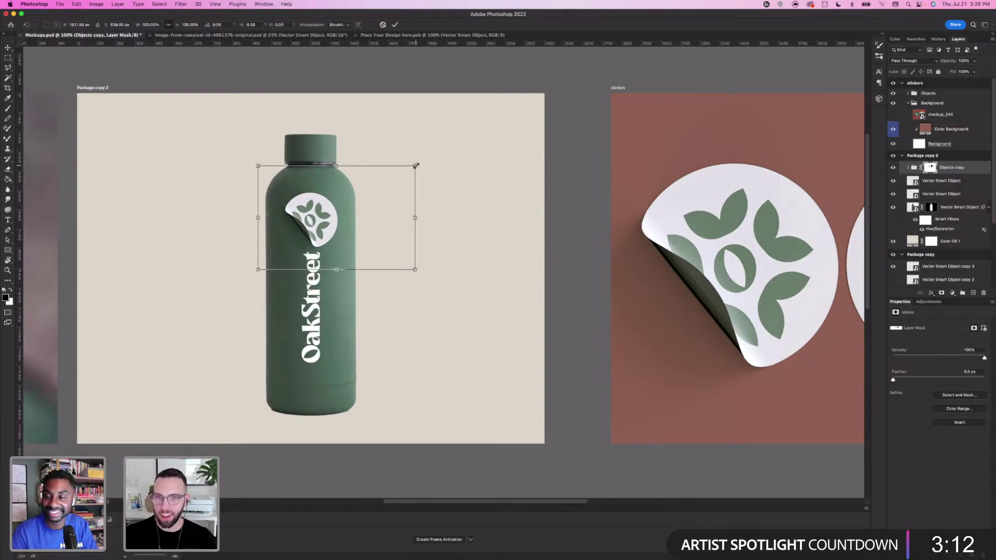
{"action": "left_click_drag", "start_coordinate": [414, 166], "coordinate": [396, 177]}
{"action": "left_click_drag", "start_coordinate": [341, 226], "coordinate": [348, 226]}
{"action": "key", "text": "Return"}
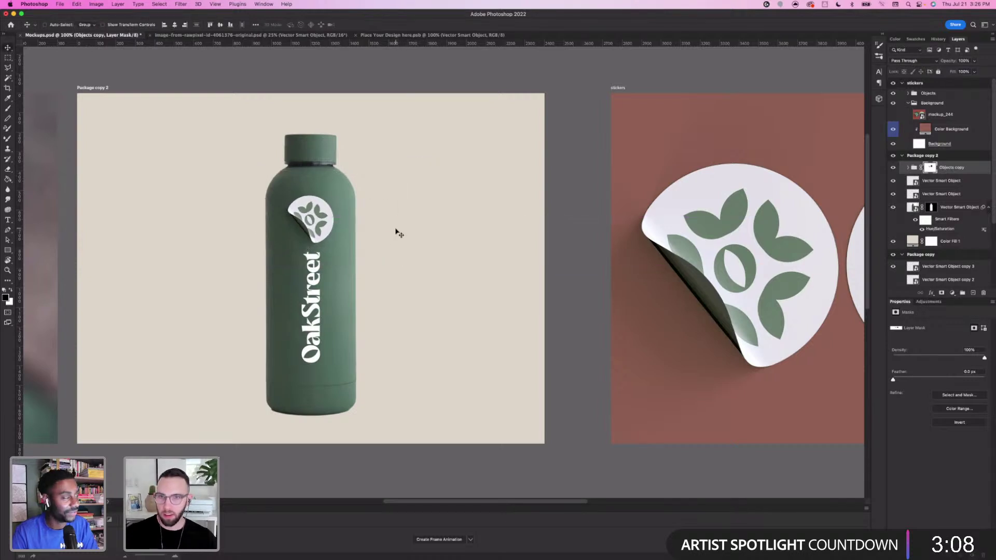
Review the bottle with its peeled sticker beside the neighbouring mockups and save the Mockups document
{"action": "scroll", "coordinate": [294, 264], "scroll_direction": "left", "scroll_amount": 3}
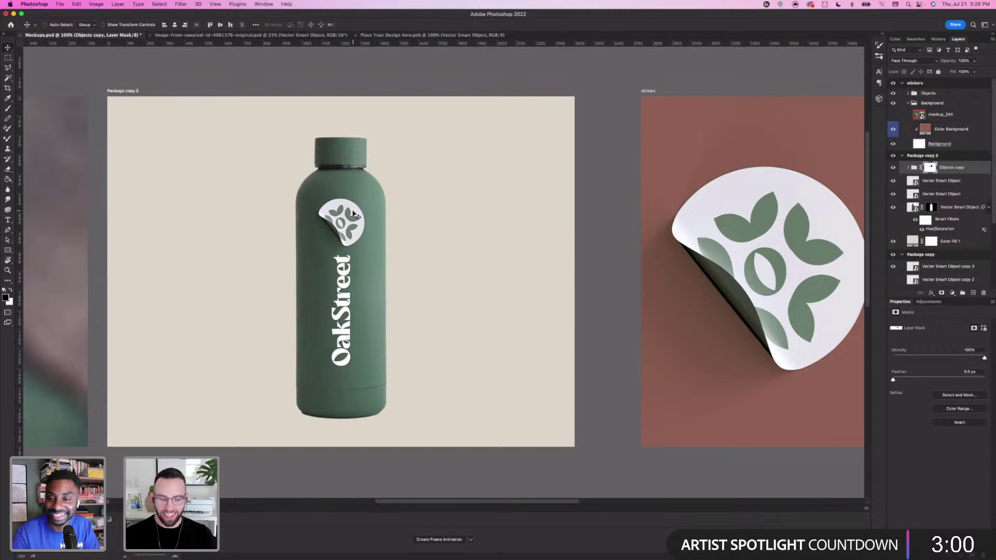
{"action": "key", "text": "super+minus"}
{"action": "left_click_drag", "start_coordinate": [310, 230], "coordinate": [360, 250]}
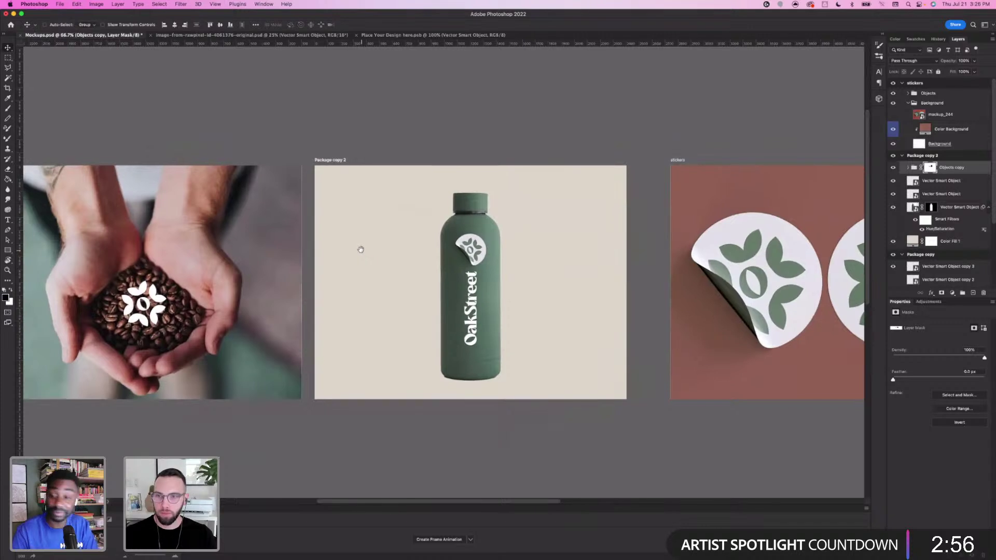
{"action": "left_click_drag", "start_coordinate": [551, 247], "coordinate": [507, 252]}
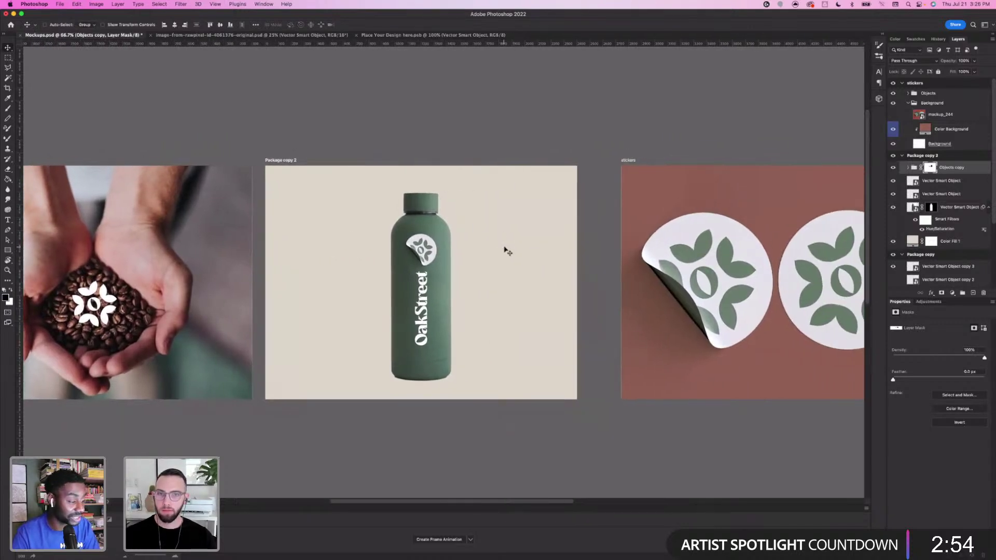
{"action": "key", "text": "super+s"}
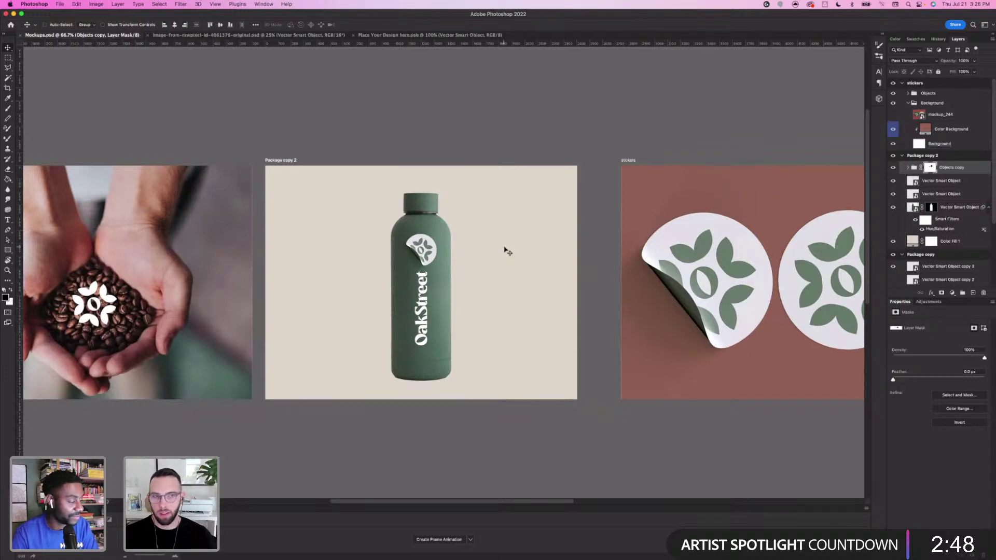
Review the bottle and stickers artboards, switch to Illustrator, and bring up the package design document with the bottle's front and back
{"action": "left_click_drag", "start_coordinate": [693, 230], "coordinate": [614, 234]}
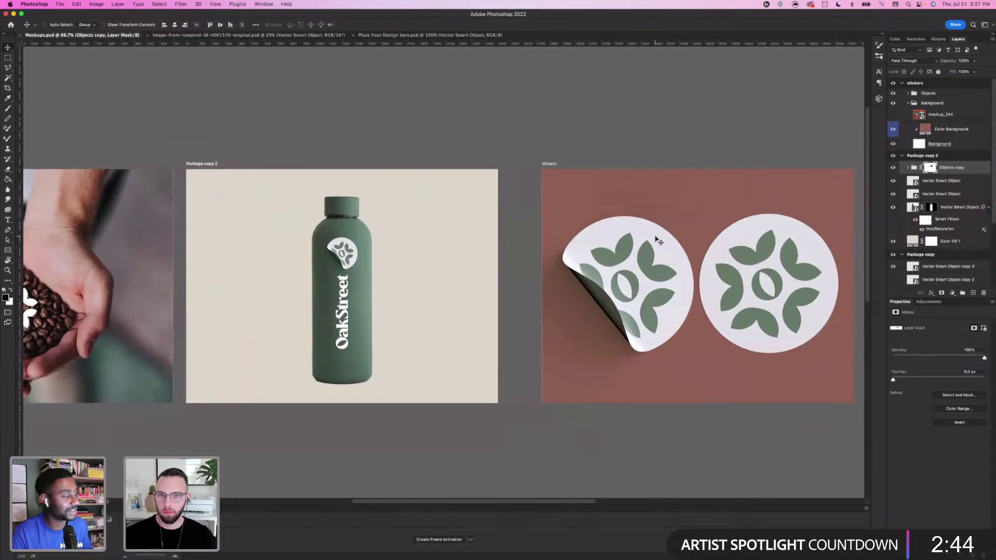
{"action": "left_click_drag", "start_coordinate": [695, 233], "coordinate": [695, 241]}
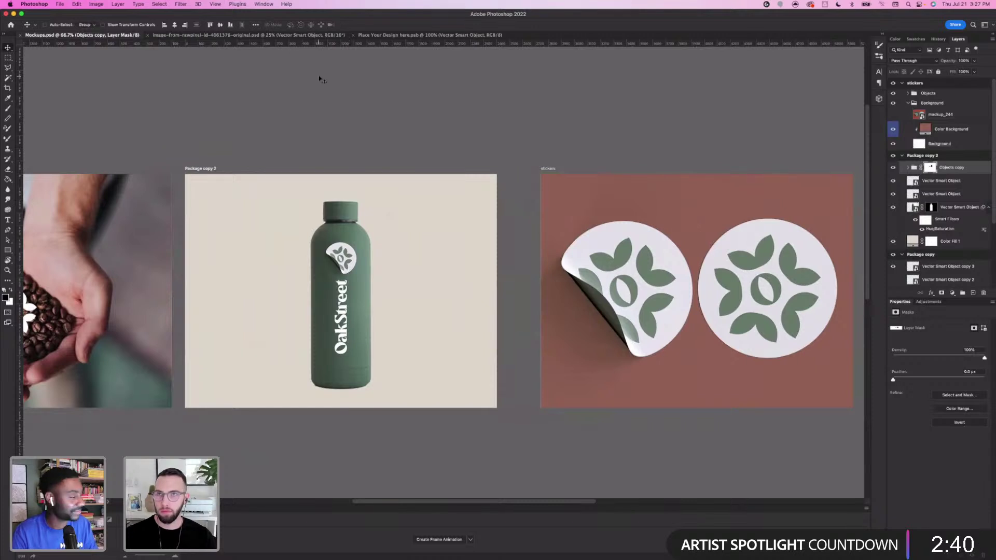
{"action": "scroll", "coordinate": [243, 257], "scroll_direction": "left", "scroll_amount": 2}
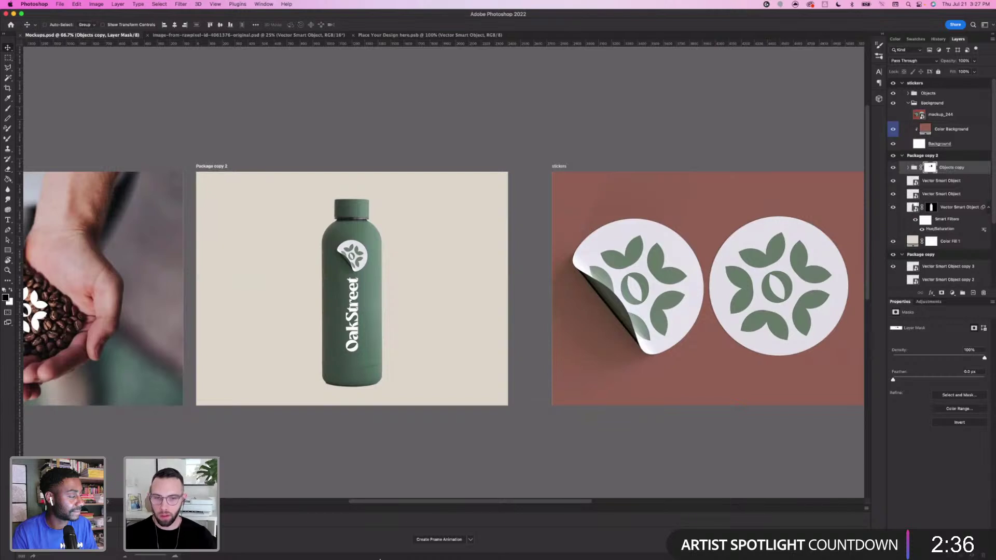
{"action": "mouse_move", "coordinate": [444, 558]}
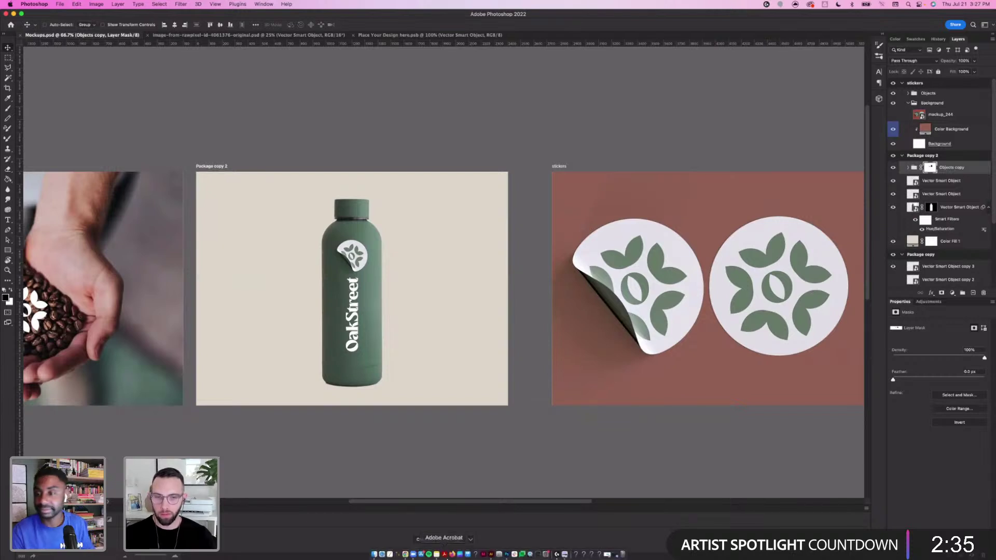
{"action": "left_click", "coordinate": [490, 554]}
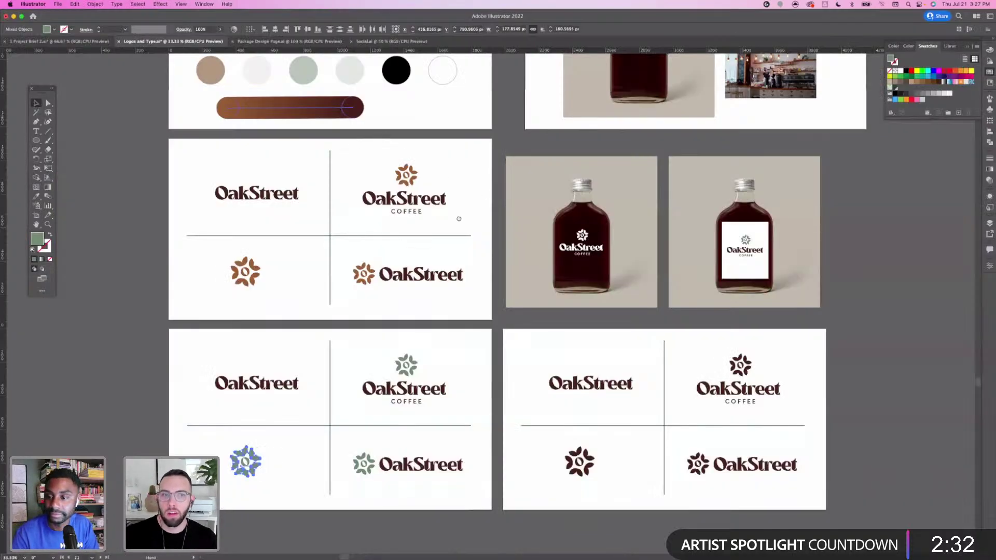
{"action": "scroll", "coordinate": [428, 235], "scroll_direction": "up", "scroll_amount": 5}
{"action": "scroll", "coordinate": [429, 236], "scroll_direction": "right", "scroll_amount": 3}
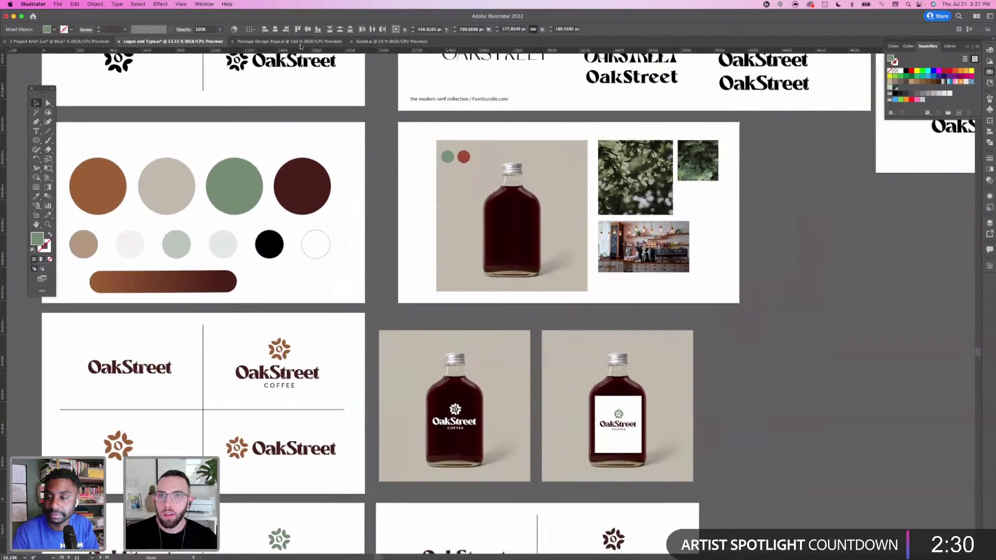
{"action": "left_click", "coordinate": [298, 42]}
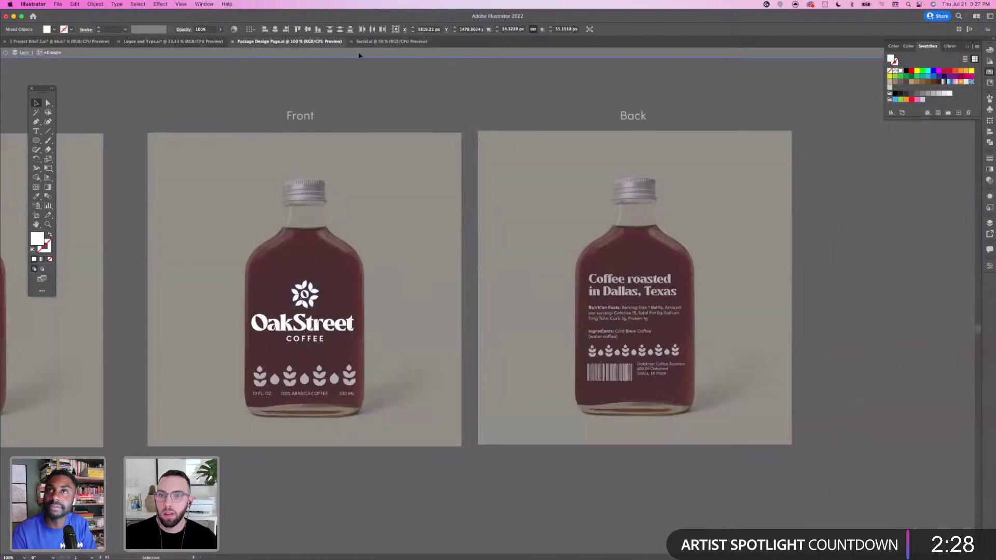
Exit isolation mode, copy the complete Front bottle artwork, and switch to the Mockups document in Photoshop
{"action": "left_click", "coordinate": [334, 135]}
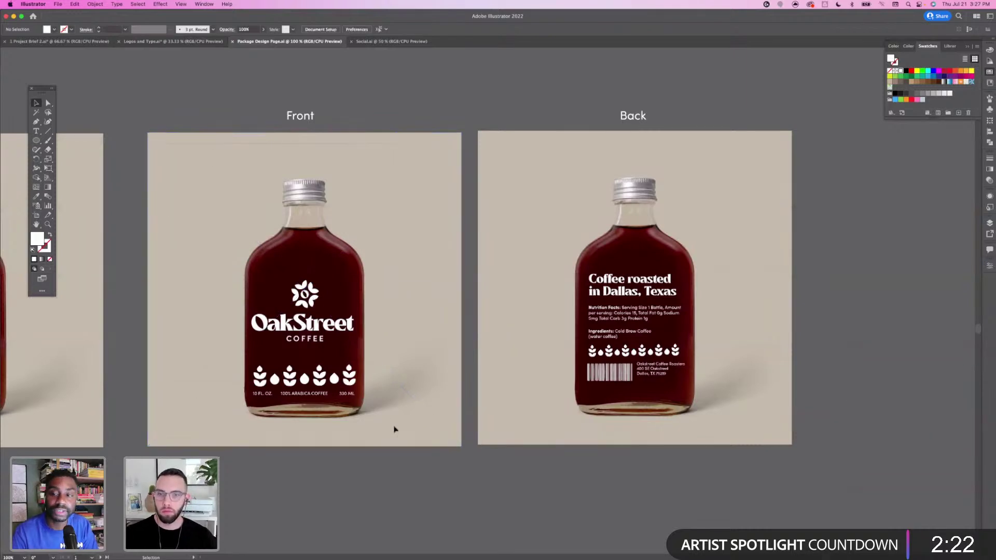
{"action": "left_click", "coordinate": [395, 428]}
{"action": "mouse_move", "coordinate": [508, 554]}
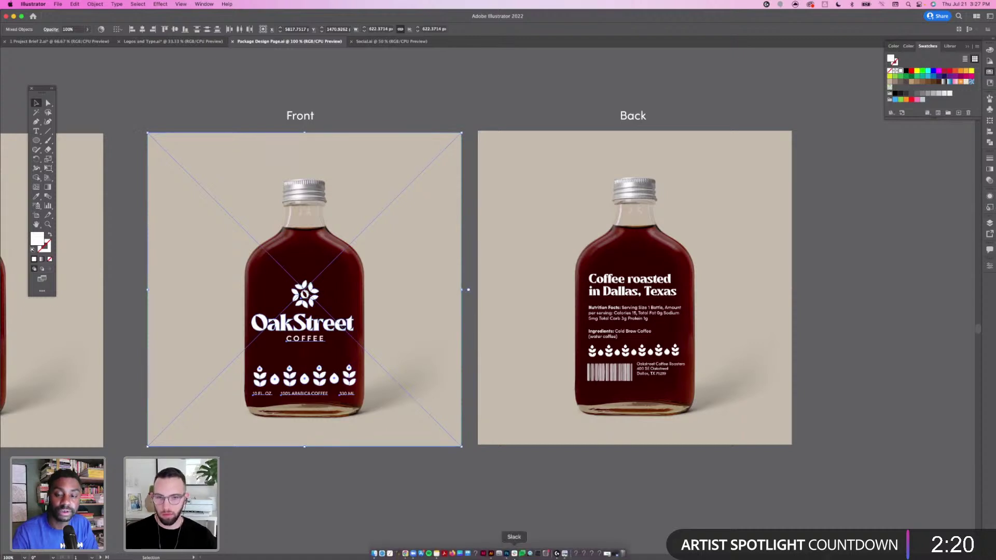
{"action": "left_click", "coordinate": [507, 553]}
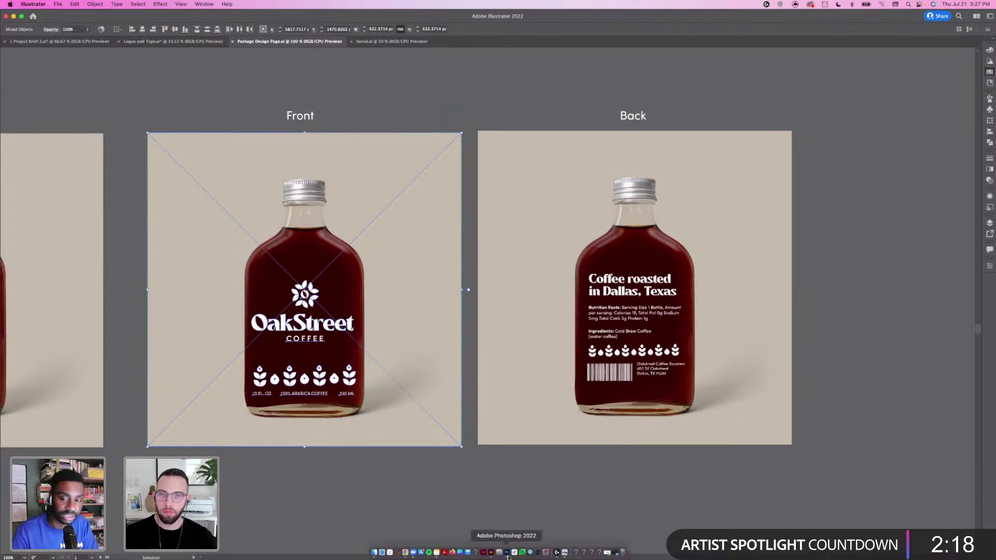
{"action": "key", "text": "super+minus"}
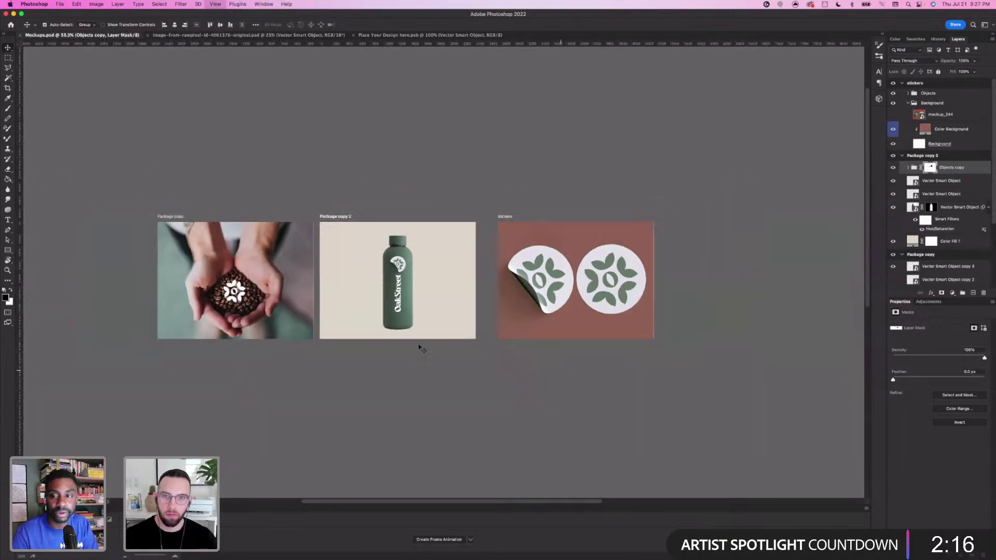
Duplicate the Package copy 2 artboard within Mockups.psd as Package copy 3
{"action": "left_click", "coordinate": [925, 85]}
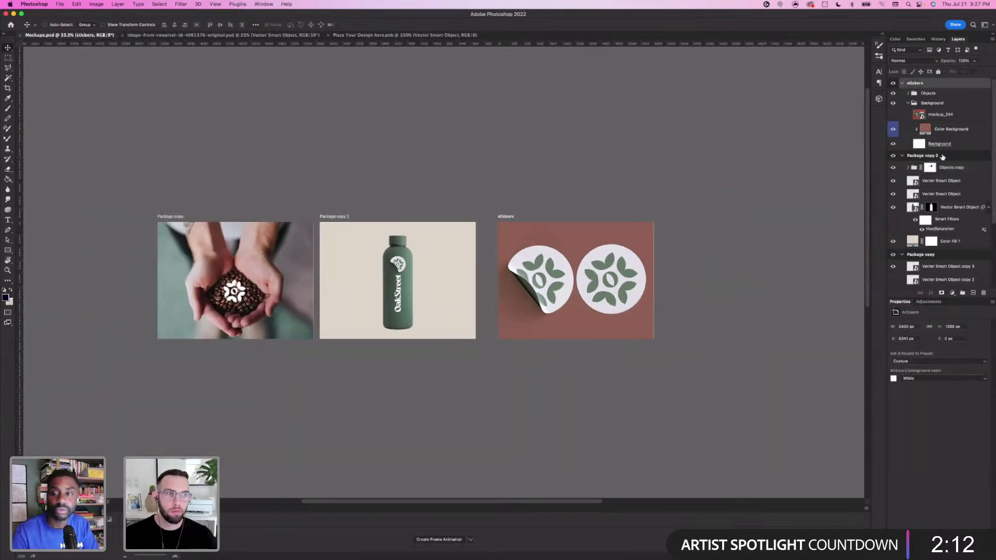
{"action": "left_click", "coordinate": [934, 156]}
{"action": "left_click", "coordinate": [118, 5]}
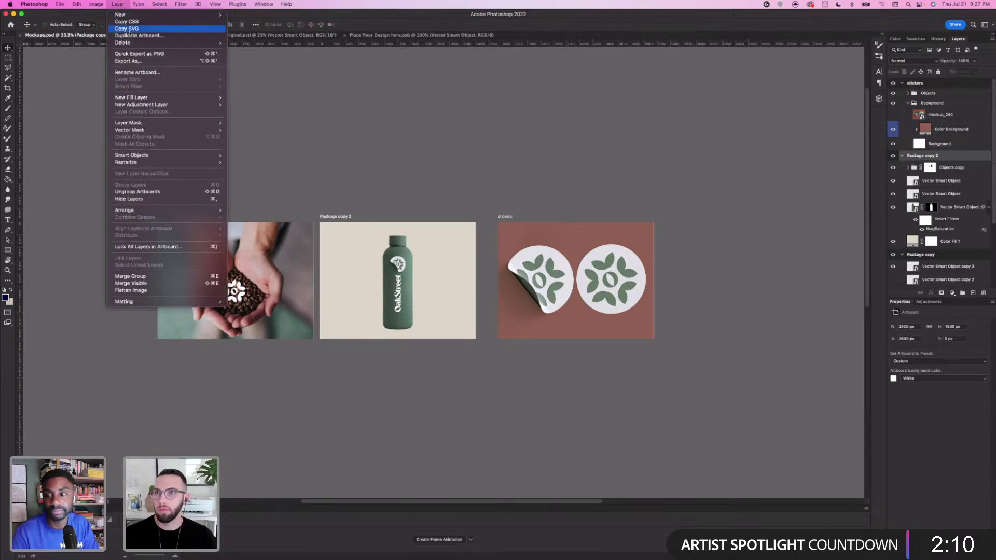
{"action": "left_click", "coordinate": [130, 32]}
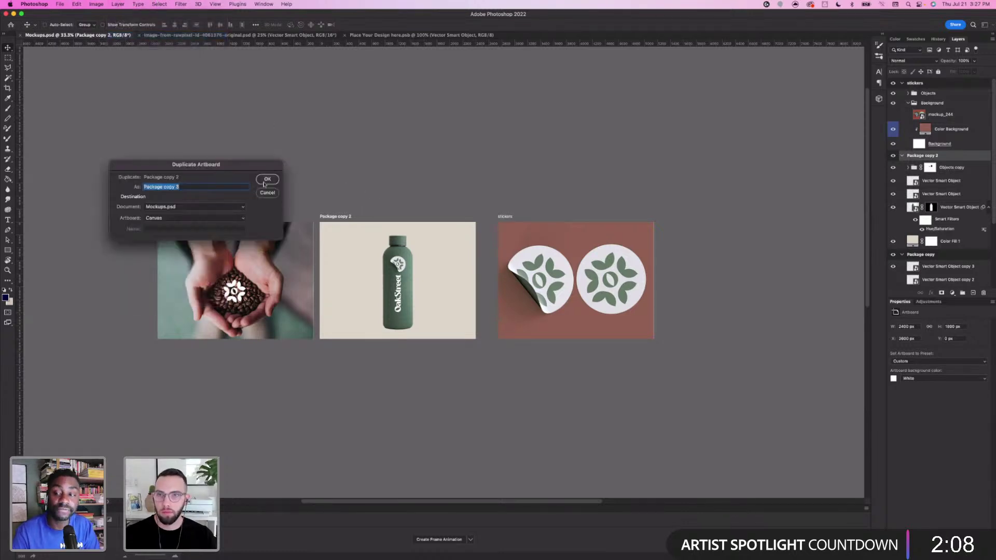
{"action": "key", "text": "Return"}
{"action": "left_click_drag", "start_coordinate": [329, 255], "coordinate": [528, 254]}
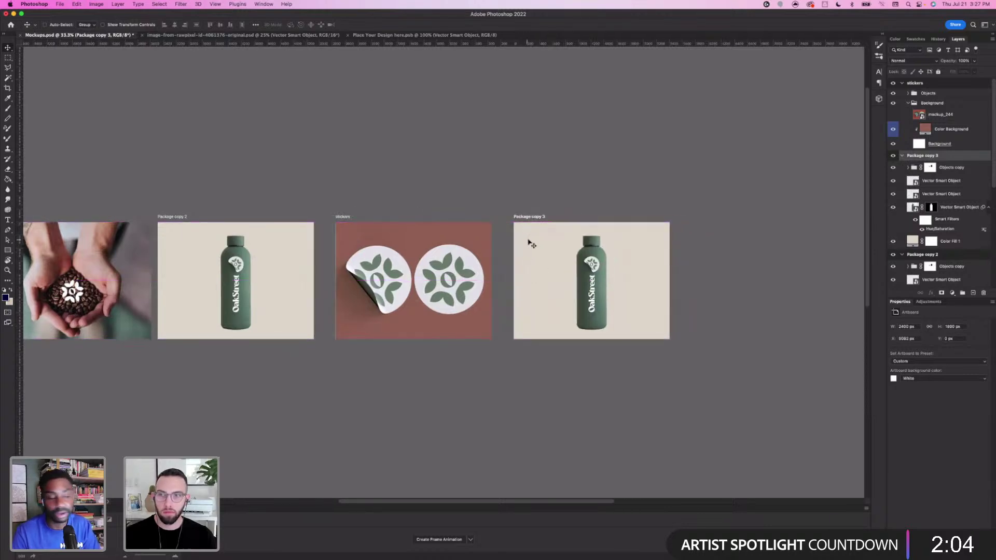
Paste the copied front bottle artwork as a smart object above the Objects copy group in the Package copy 3 artboard
{"action": "right_click", "coordinate": [585, 280]}
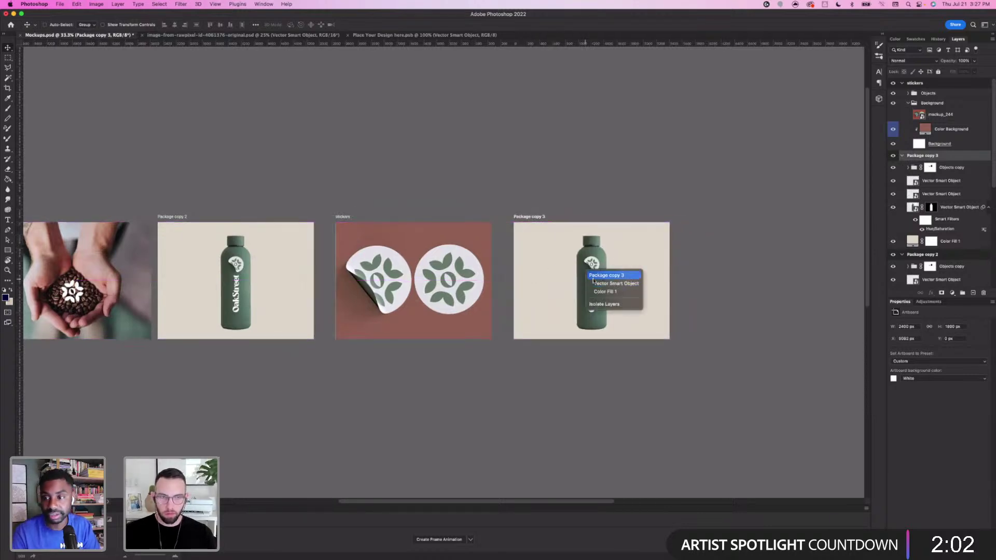
{"action": "left_click", "coordinate": [607, 275]}
{"action": "key", "text": "super+0"}
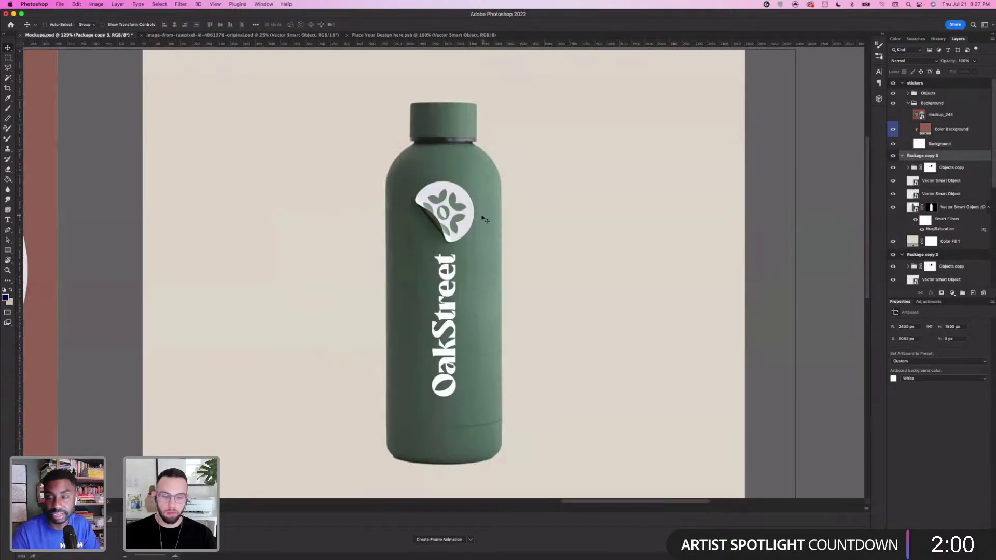
{"action": "key", "text": "super+minus"}
{"action": "key", "text": "super+minus"}
{"action": "right_click", "coordinate": [448, 288]}
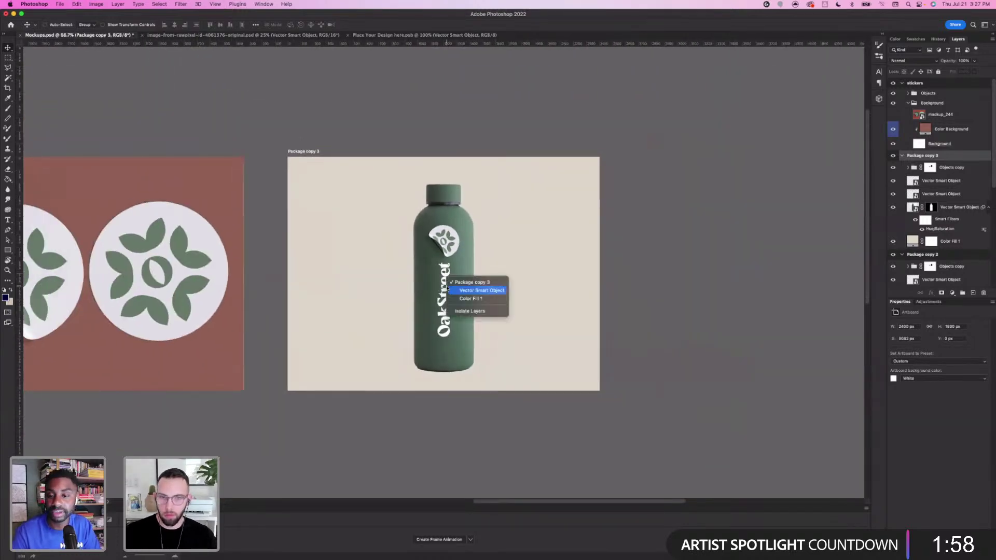
{"action": "left_click", "coordinate": [451, 289]}
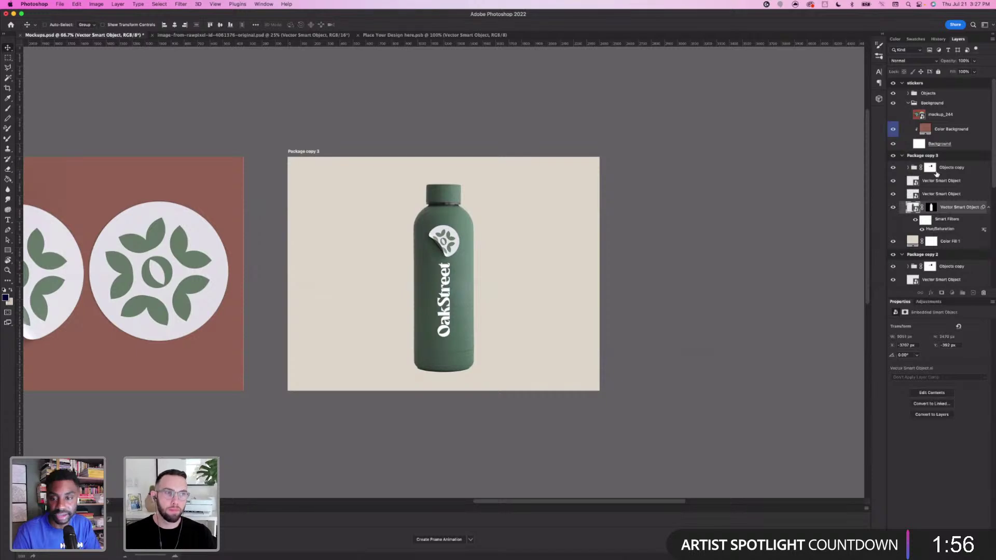
{"action": "left_click", "coordinate": [932, 171]}
{"action": "key", "text": "super+v"}
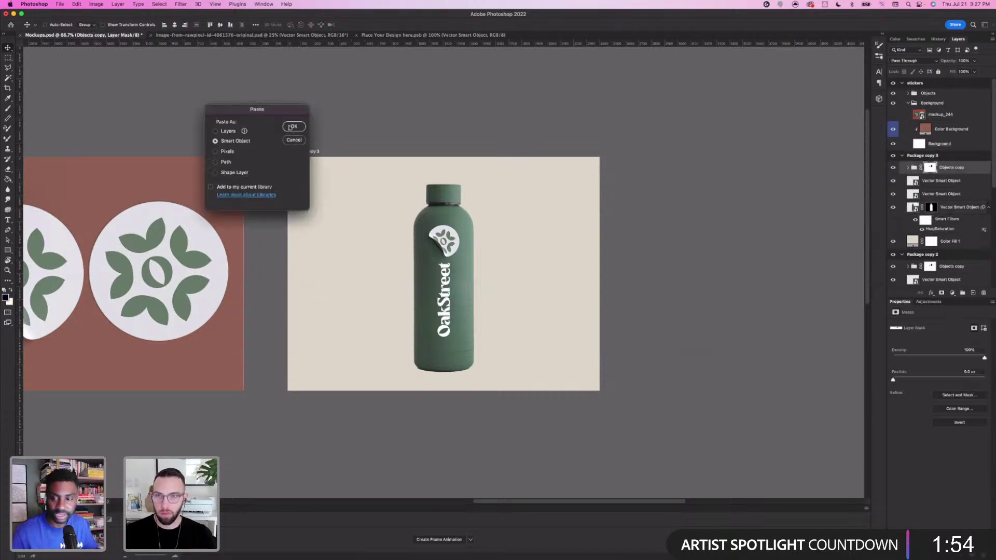
{"action": "key", "text": "Return"}
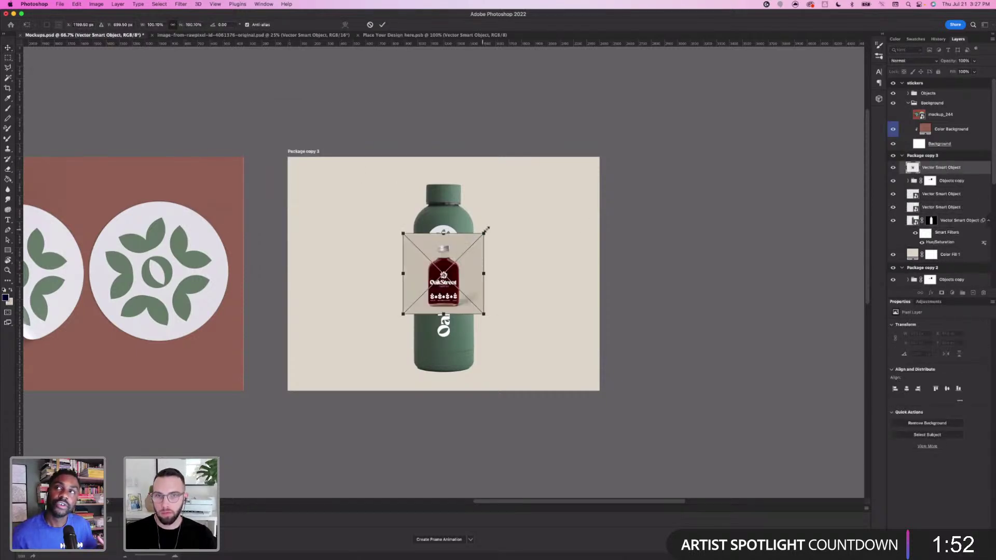
Enlarge the pasted bottle artwork proportionally to about 2090 px wide and center the bottle on the Package copy 3 artboard
{"action": "left_click_drag", "start_coordinate": [487, 233], "coordinate": [655, 118]}
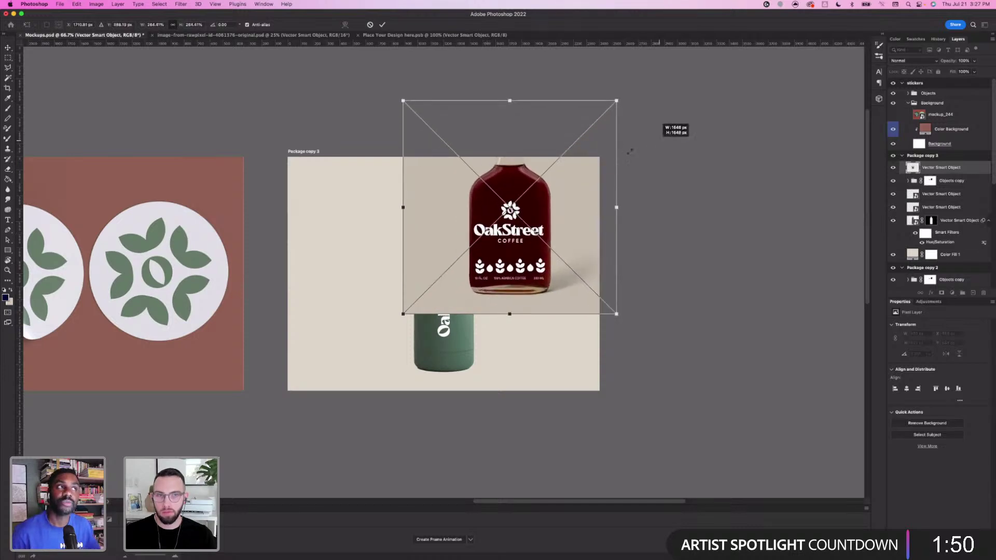
{"action": "left_click_drag", "start_coordinate": [511, 205], "coordinate": [383, 289]}
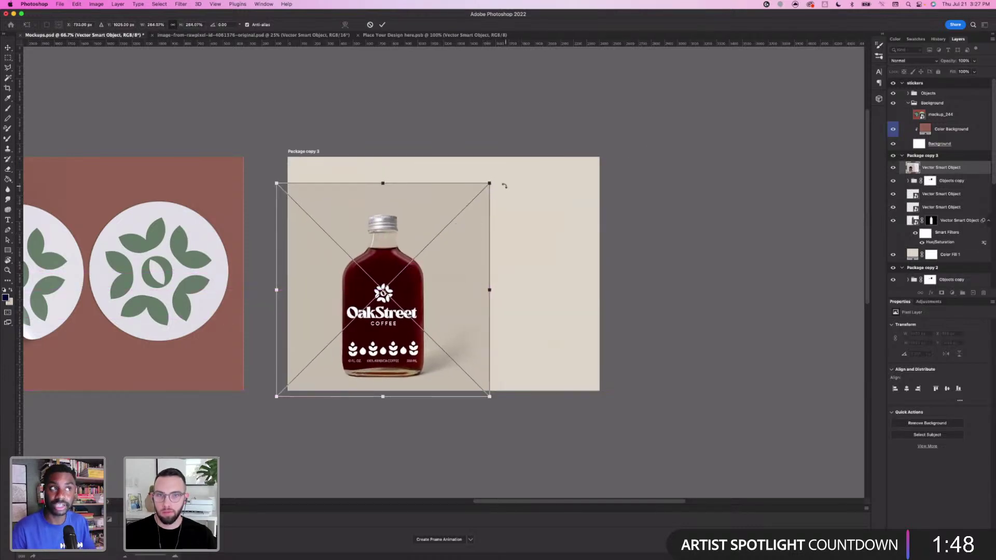
{"action": "left_click_drag", "start_coordinate": [492, 185], "coordinate": [582, 126]}
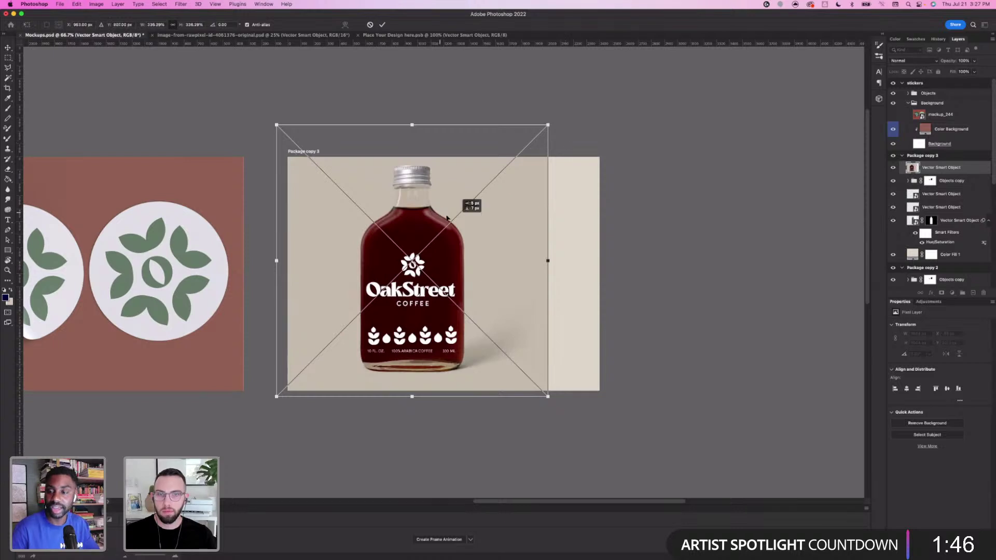
{"action": "left_click_drag", "start_coordinate": [454, 219], "coordinate": [475, 214]}
{"action": "key", "text": "Return"}
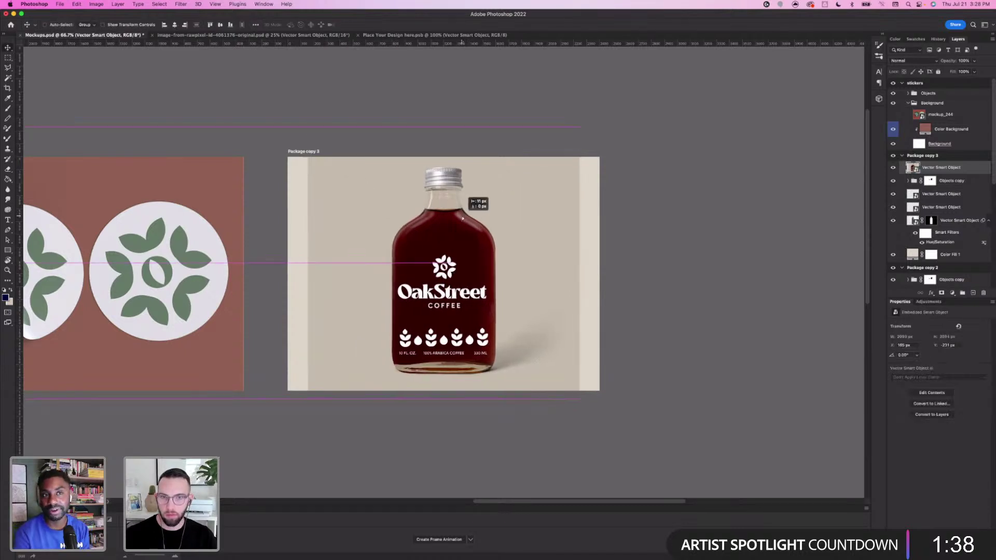
Hide the Objects copy sticker group in the Package copy 3 artboard
{"action": "key", "text": "super+minus"}
{"action": "key", "text": "super+minus"}
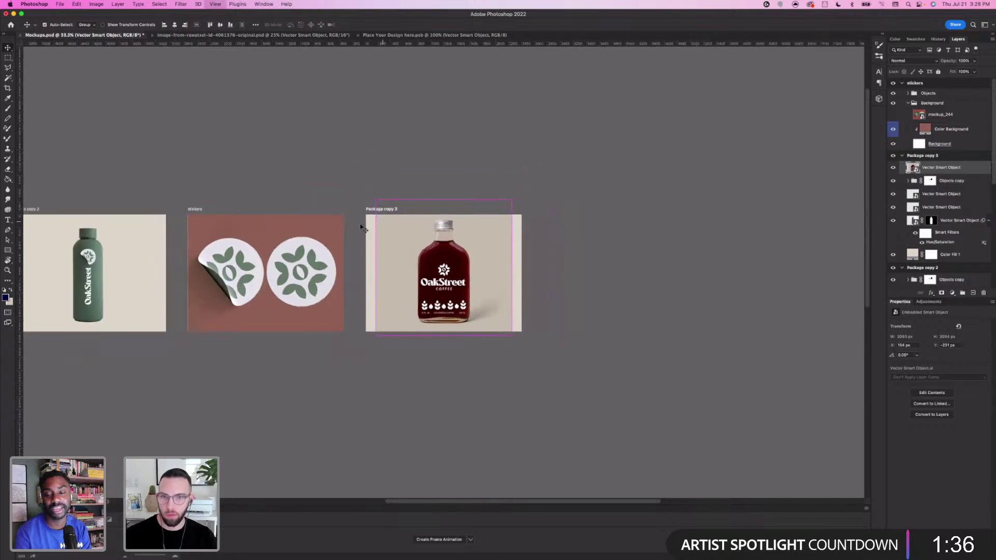
{"action": "scroll", "coordinate": [306, 260], "scroll_direction": "left", "scroll_amount": 5}
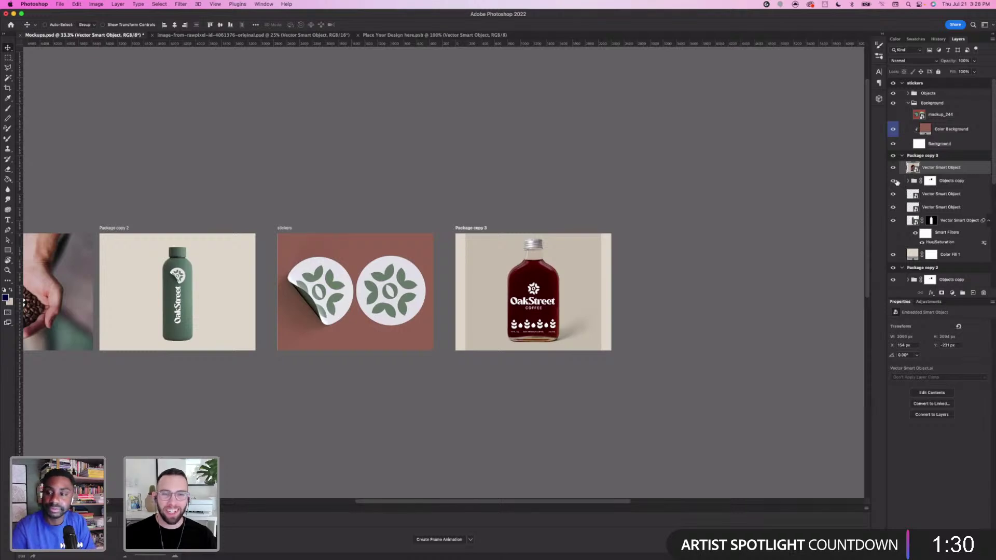
{"action": "left_click", "coordinate": [893, 181]}
{"action": "key", "text": "super+equal"}
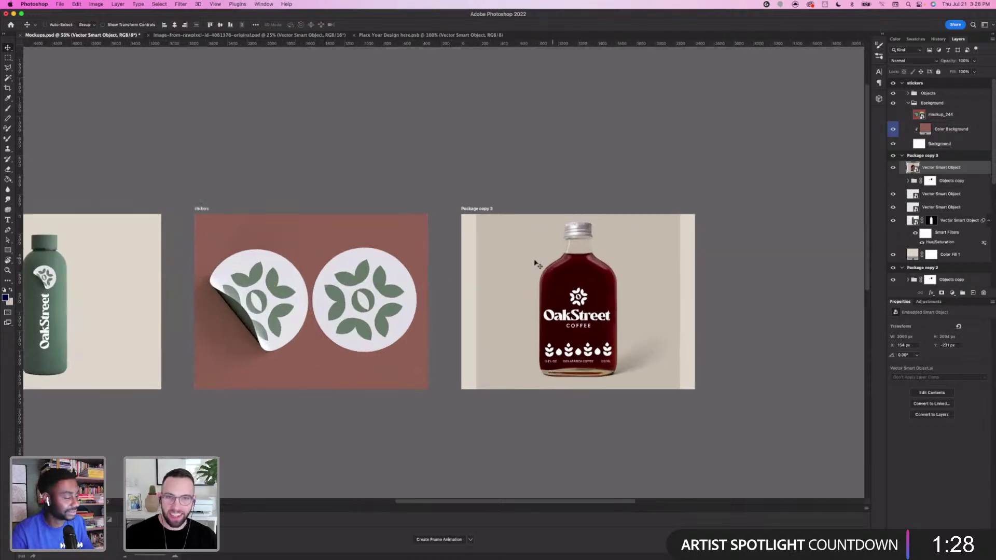
{"action": "left_click", "coordinate": [8, 78]}
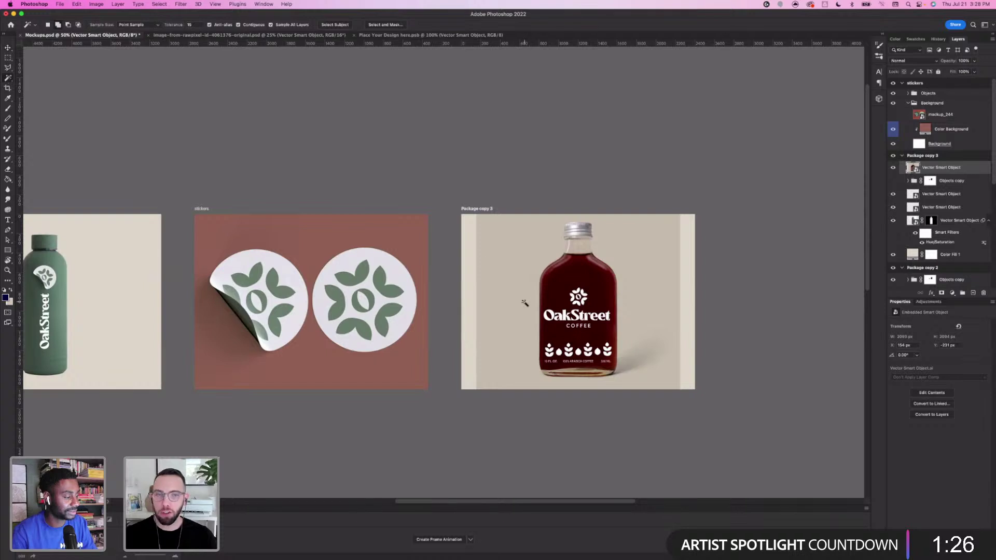
{"action": "left_click", "coordinate": [501, 300]}
{"action": "key", "text": "super+d"}
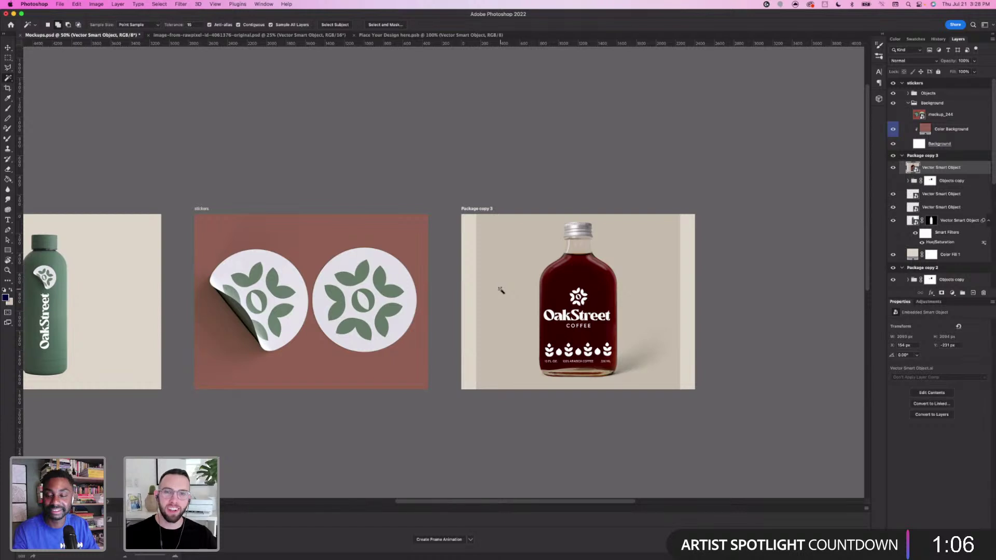
Rasterize the pasted bottle smart object in the Package copy 3 artboard
{"action": "left_click_drag", "start_coordinate": [639, 318], "coordinate": [575, 305]}
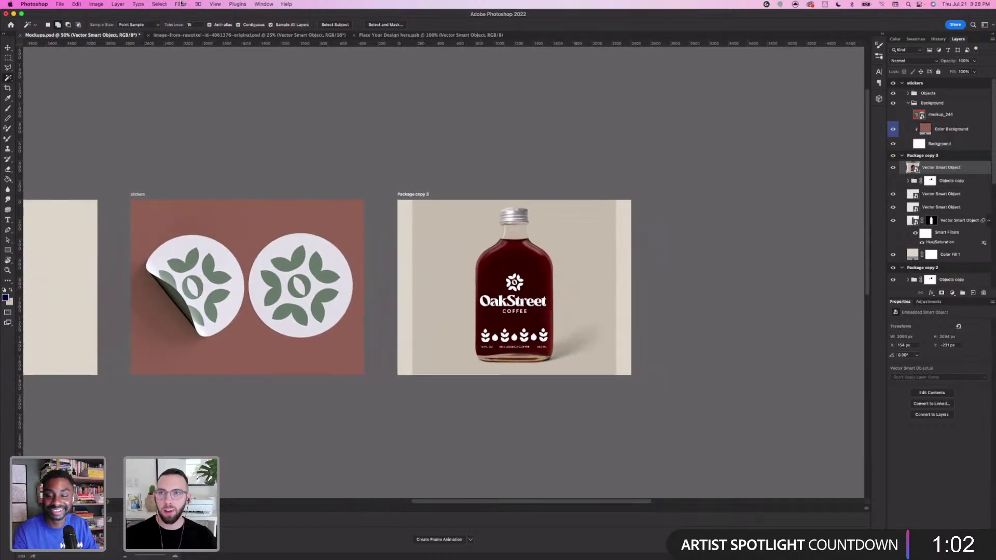
{"action": "left_click", "coordinate": [117, 4]}
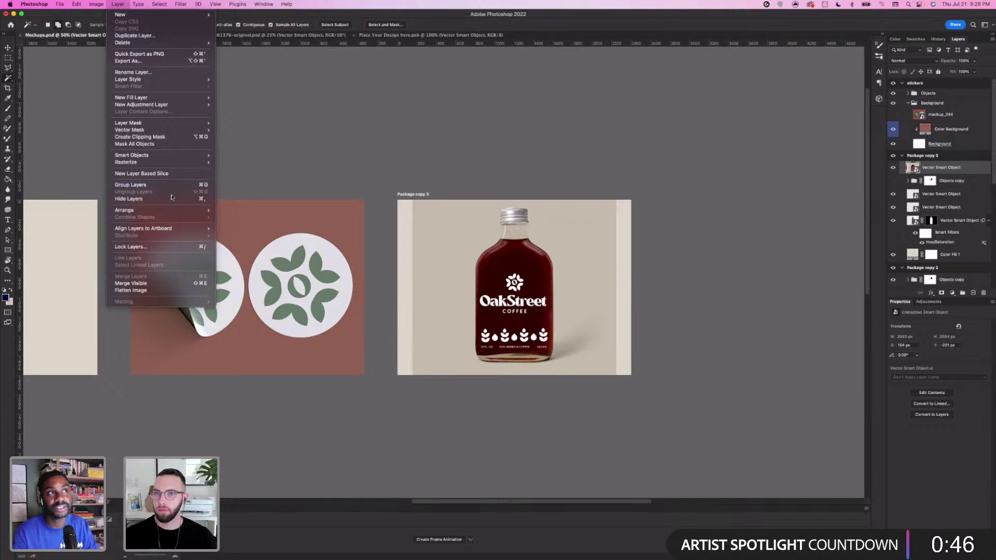
{"action": "mouse_move", "coordinate": [166, 163]}
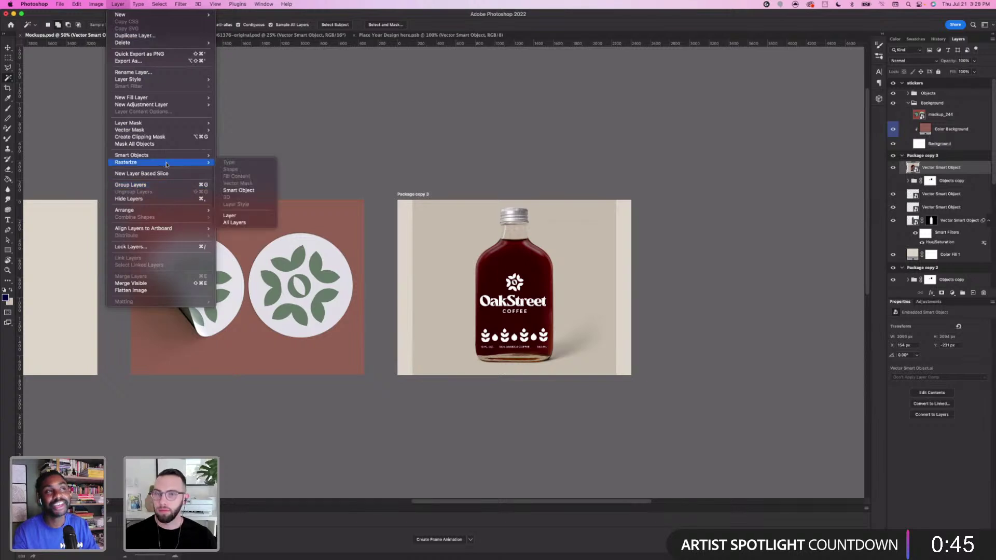
{"action": "left_click", "coordinate": [244, 189]}
Select a full-height strip of background left of the bottle and stretch it out to the artboard's left edge
{"action": "left_click", "coordinate": [9, 57]}
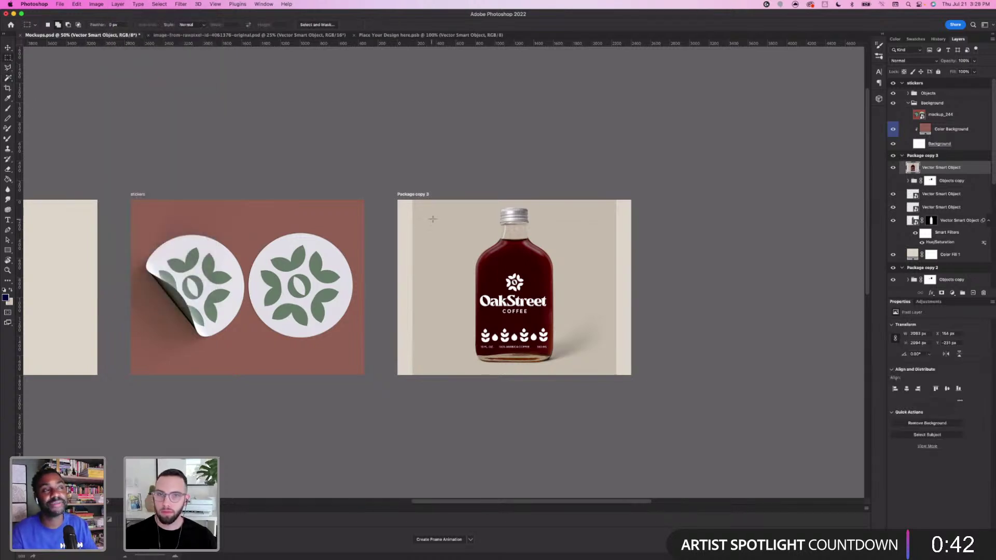
{"action": "left_click_drag", "start_coordinate": [449, 200], "coordinate": [427, 373]}
{"action": "key", "text": "super+t"}
{"action": "left_click_drag", "start_coordinate": [423, 287], "coordinate": [397, 287]}
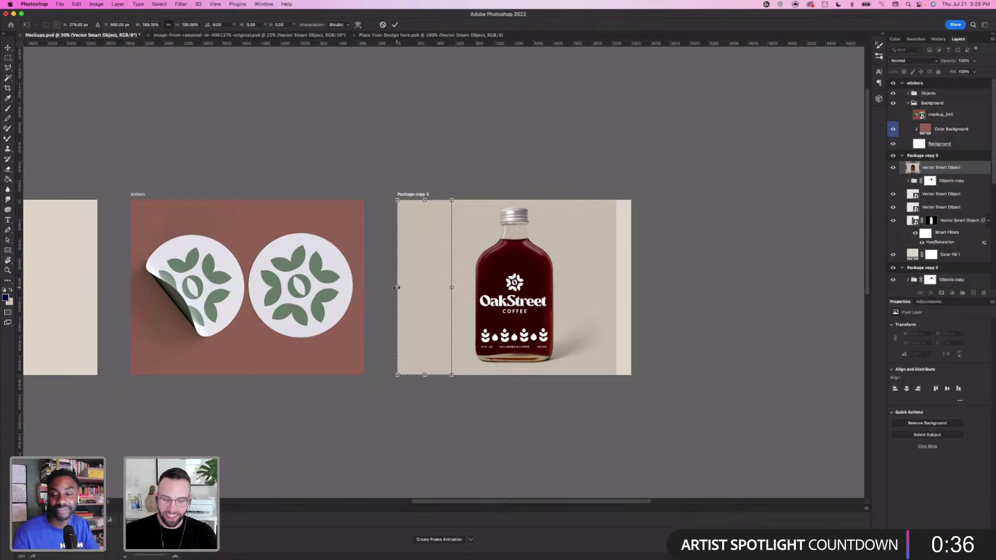
{"action": "key", "text": "Return"}
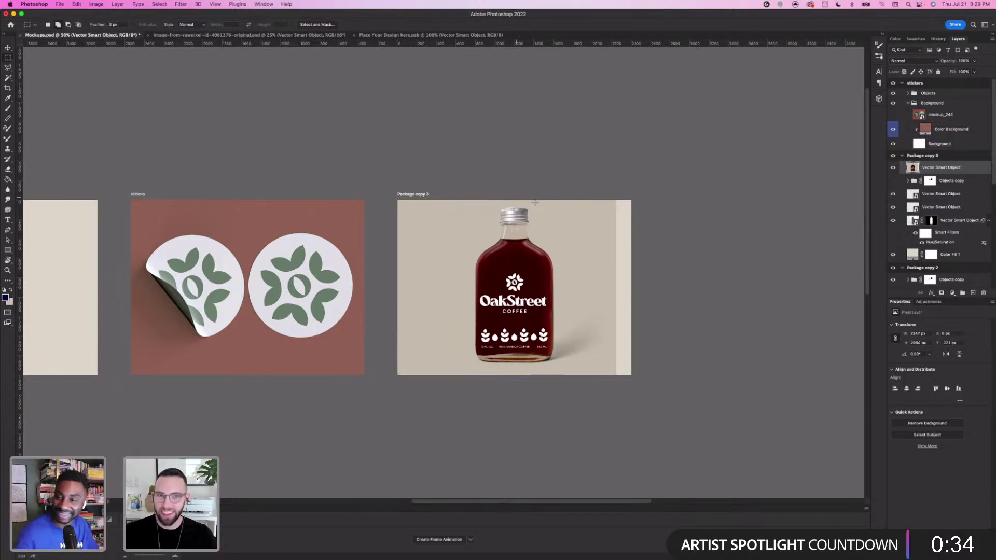
Select a full-height background strip right of the bottle, stretch it past the artboard's right edge, and clear the selection
{"action": "left_click_drag", "start_coordinate": [600, 199], "coordinate": [616, 406]}
{"action": "key", "text": "super+t"}
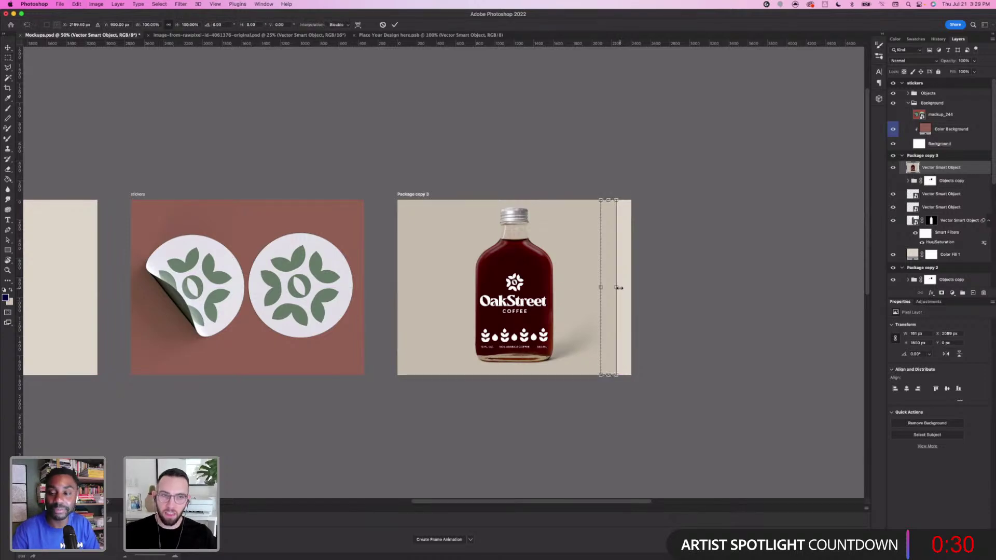
{"action": "left_click_drag", "start_coordinate": [618, 287], "coordinate": [662, 287]}
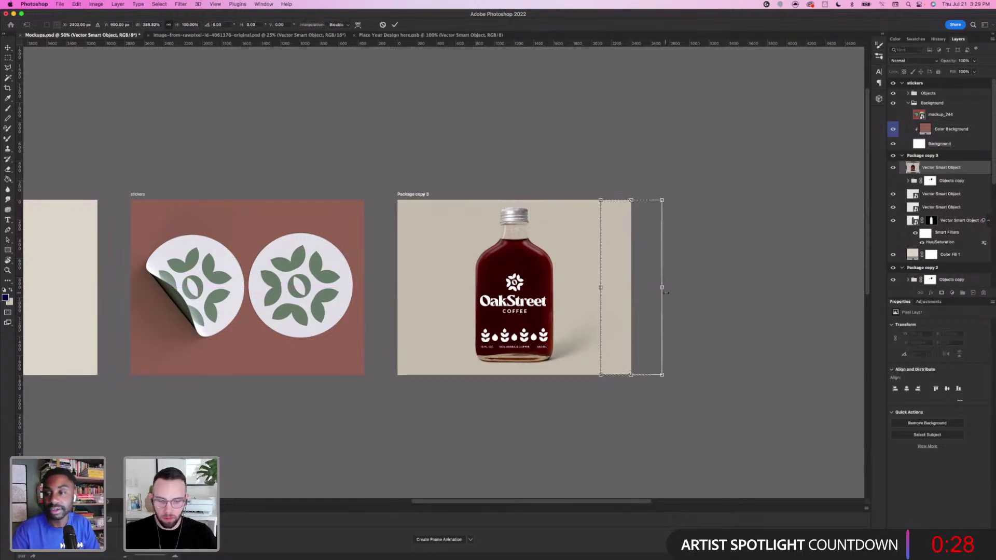
{"action": "key", "text": "Return"}
{"action": "key", "text": "super+d"}
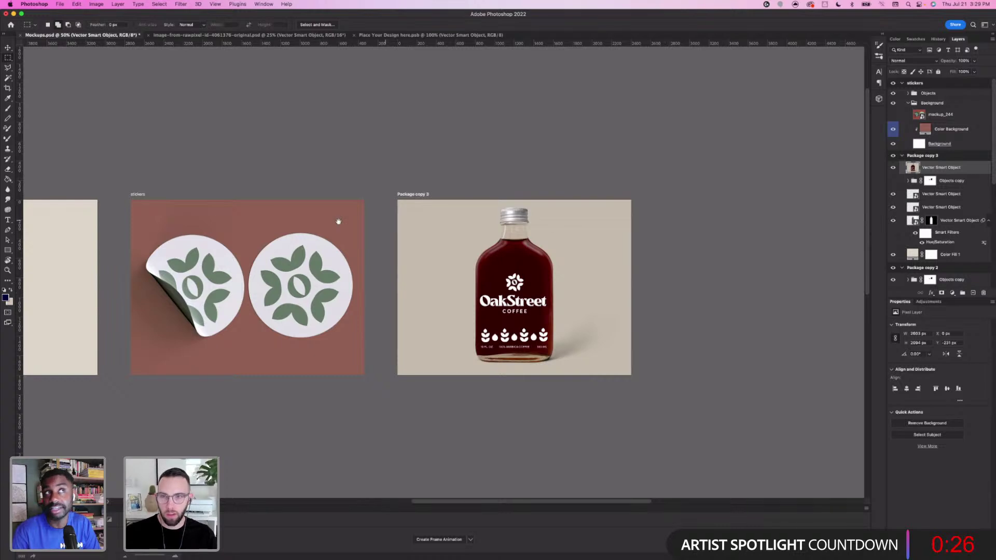
Review the new bottle artboard alongside the coffee beans, green bottle and stickers mockups
{"action": "left_click_drag", "start_coordinate": [337, 222], "coordinate": [476, 220]}
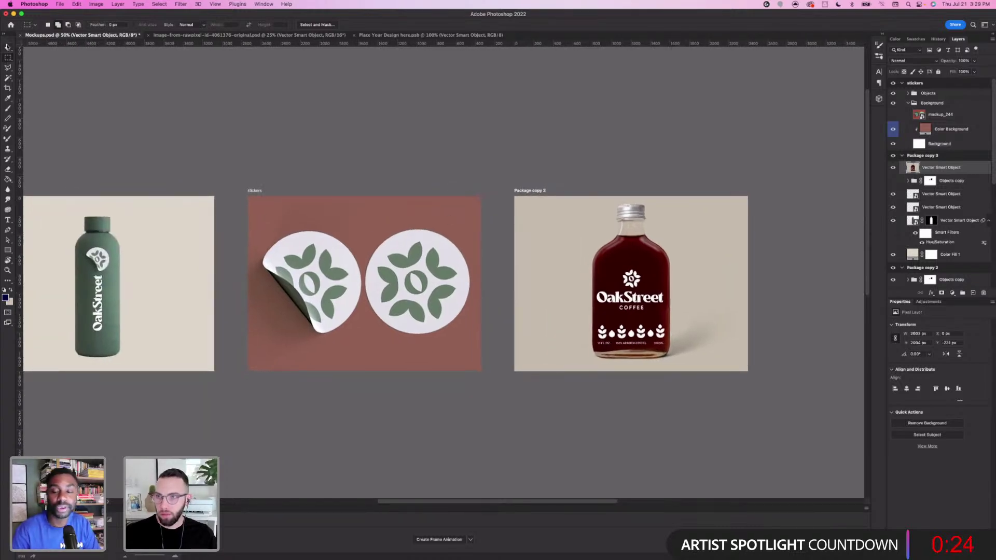
{"action": "left_click", "coordinate": [8, 48]}
{"action": "key", "text": "super+minus"}
{"action": "scroll", "coordinate": [403, 305], "scroll_direction": "left", "scroll_amount": 5}
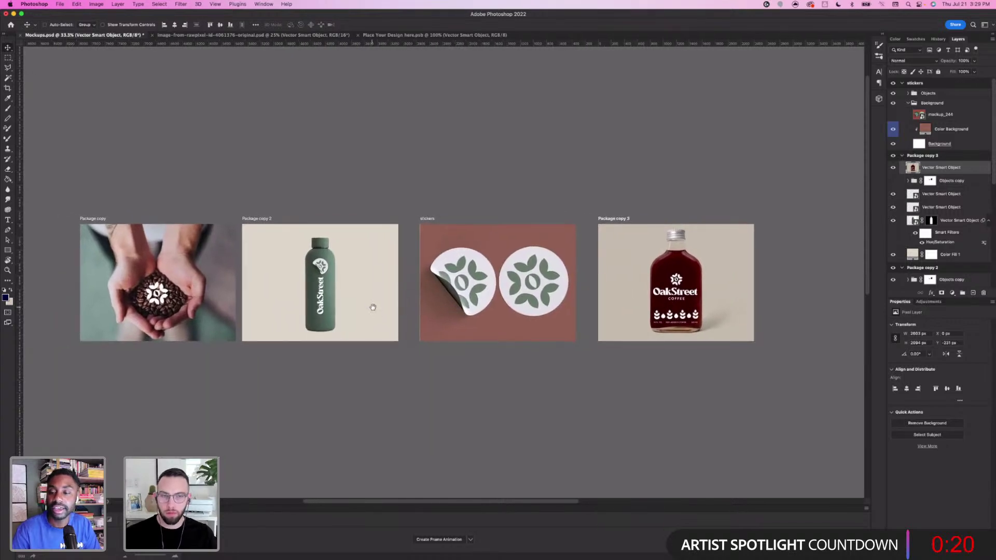
{"action": "scroll", "coordinate": [374, 307], "scroll_direction": "left", "scroll_amount": 2}
{"action": "scroll", "coordinate": [376, 303], "scroll_direction": "left", "scroll_amount": 1}
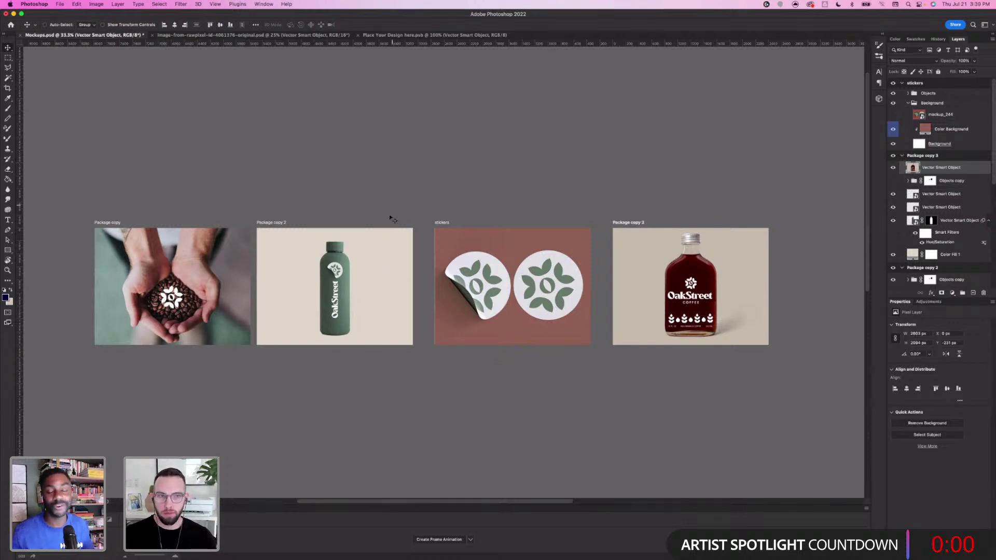
{"action": "left_click_drag", "start_coordinate": [434, 244], "coordinate": [425, 249]}
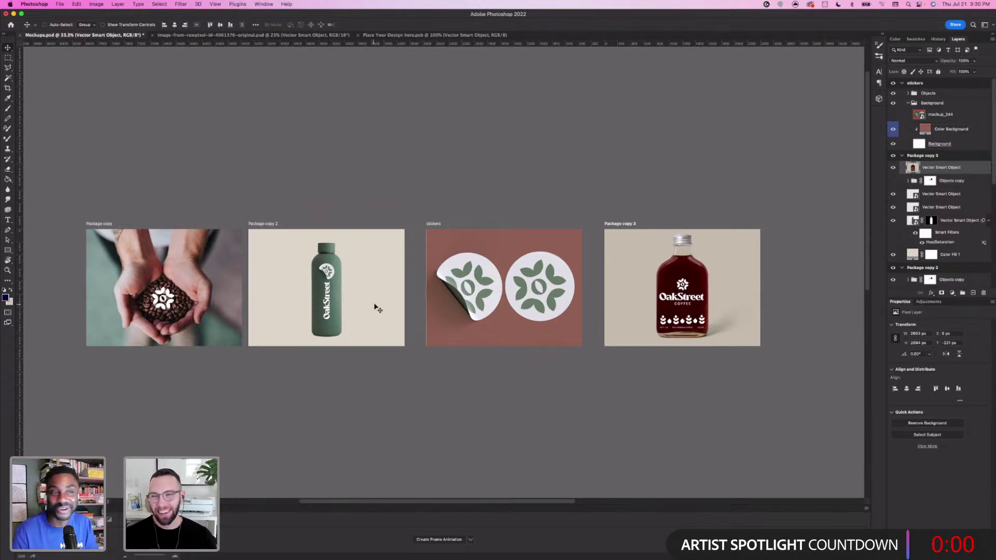
{"action": "scroll", "coordinate": [445, 224], "scroll_direction": "left", "scroll_amount": 2}
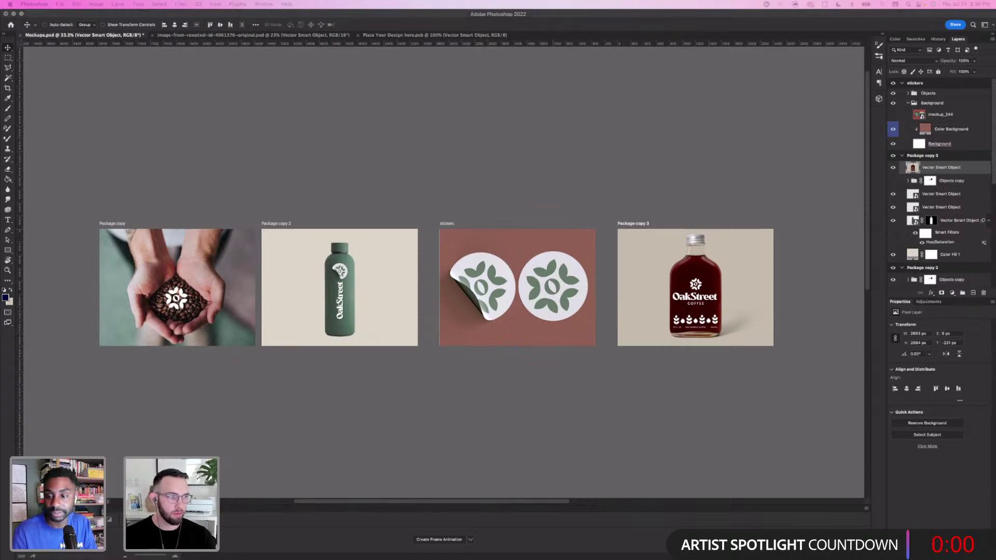
Bring the Chrome window with the designer's Behance profile onto this display, full screen, and look over the profile's project grid
{"action": "left_click_drag", "start_coordinate": [995, 305], "coordinate": [269, 119]}
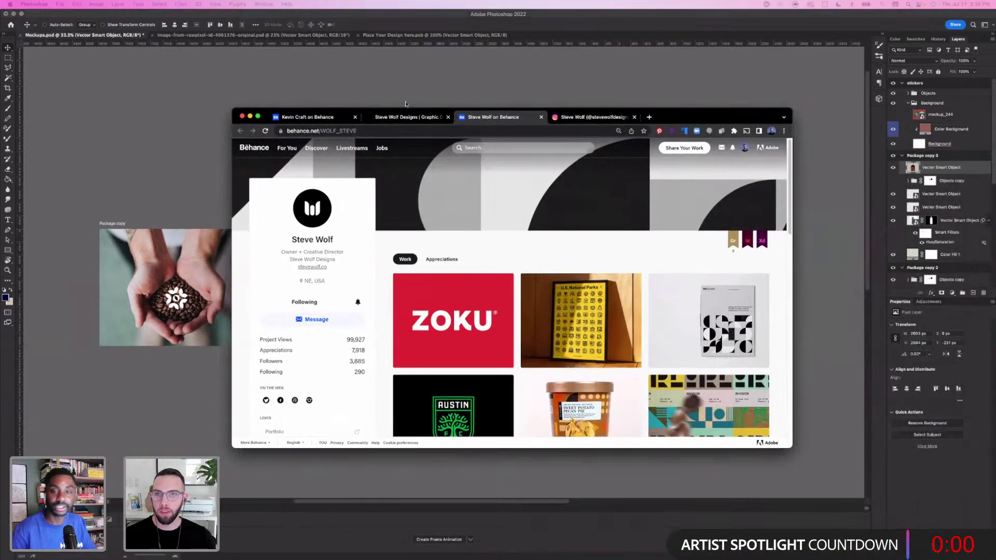
{"action": "key", "text": "ctrl+super+f"}
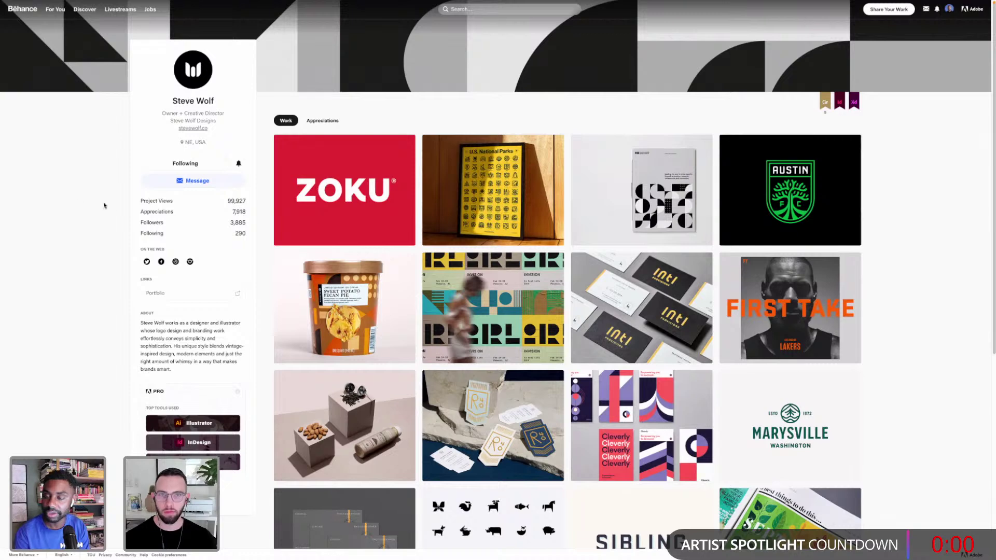
{"action": "scroll", "coordinate": [299, 302], "scroll_direction": "down", "scroll_amount": 1}
{"action": "scroll", "coordinate": [299, 301], "scroll_direction": "down", "scroll_amount": 1}
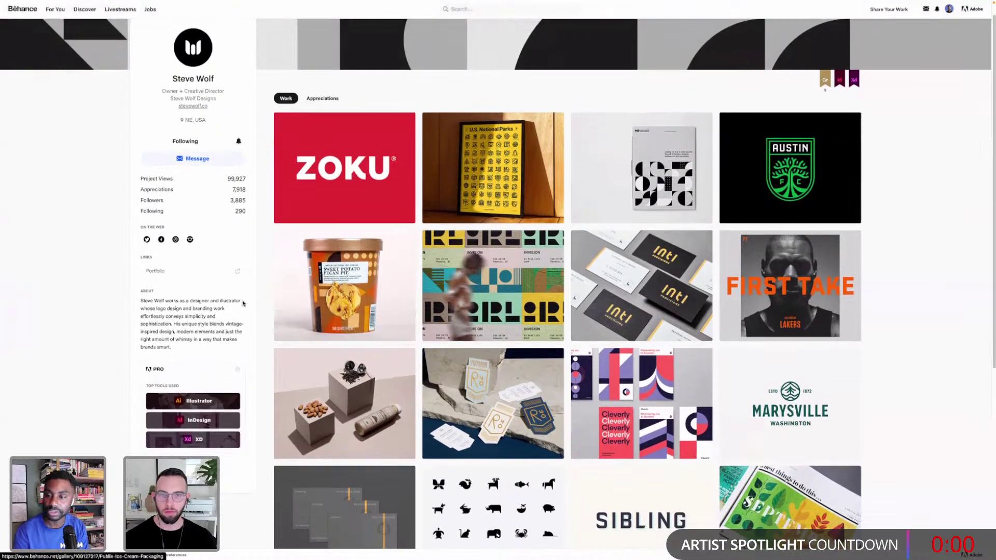
{"action": "scroll", "coordinate": [247, 303], "scroll_direction": "down", "scroll_amount": 1}
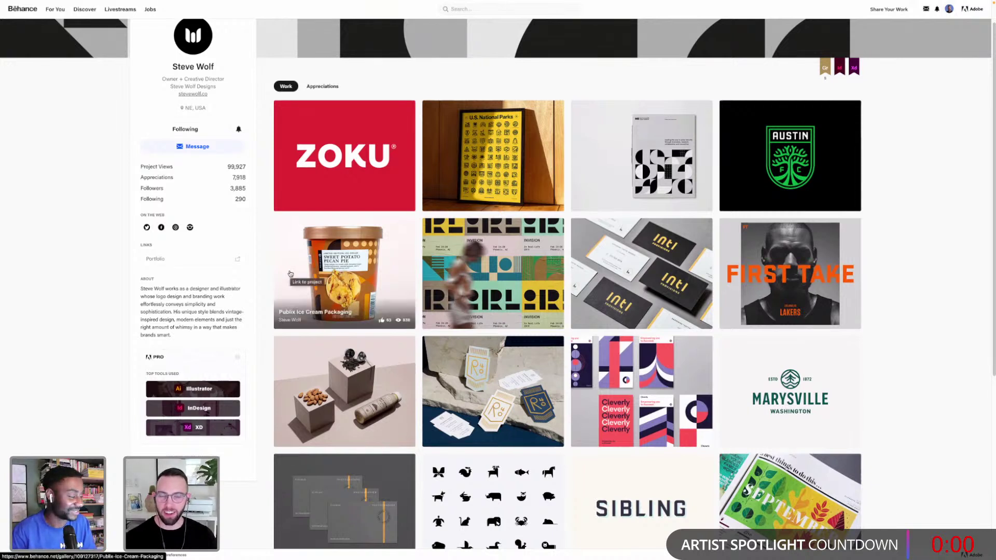
Open the U.S. National Parks project, examine the framed poster and its full set of park icons, and close the project
{"action": "left_click", "coordinate": [477, 147]}
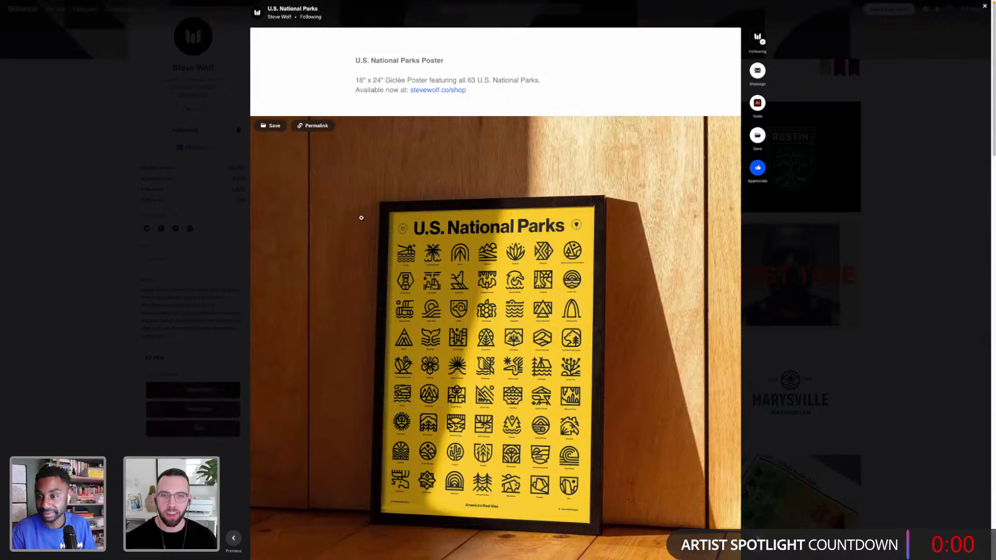
{"action": "scroll", "coordinate": [361, 217], "scroll_direction": "down", "scroll_amount": 4}
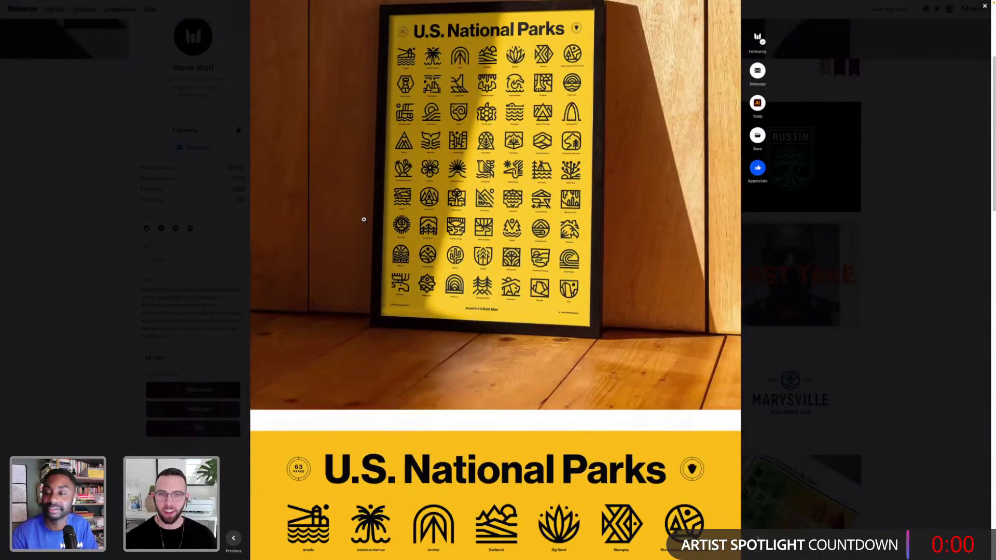
{"action": "scroll", "coordinate": [363, 220], "scroll_direction": "down", "scroll_amount": 4}
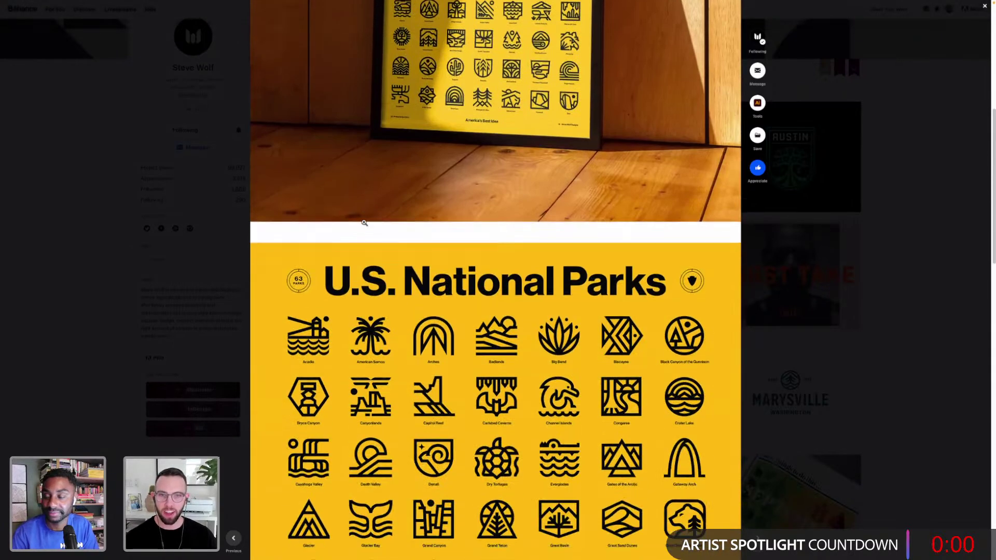
{"action": "scroll", "coordinate": [364, 223], "scroll_direction": "down", "scroll_amount": 4}
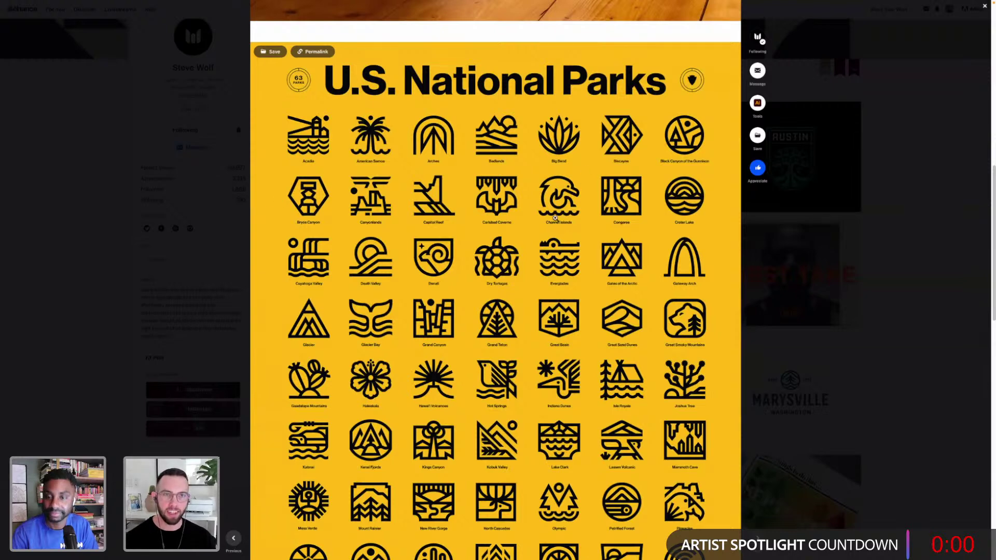
{"action": "scroll", "coordinate": [430, 255], "scroll_direction": "down", "scroll_amount": 4}
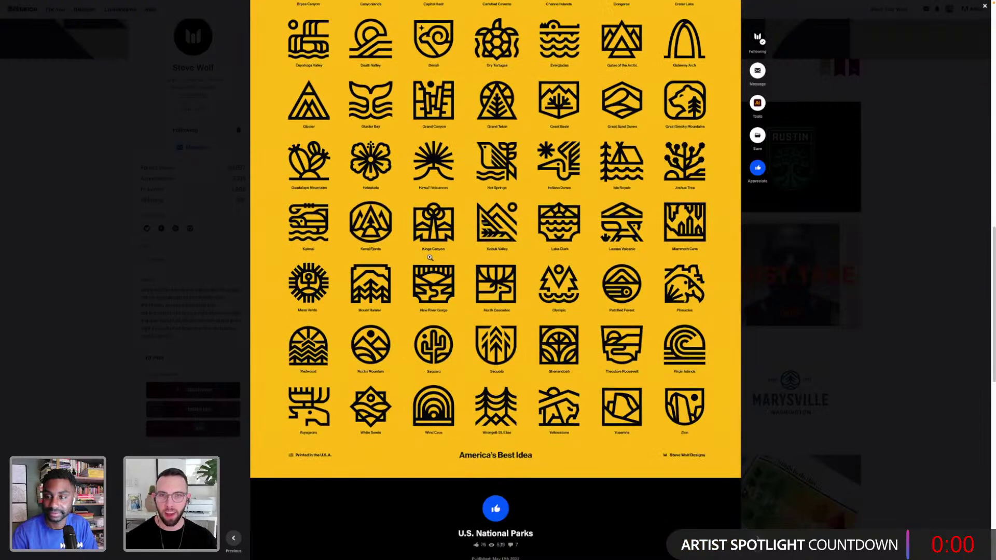
{"action": "scroll", "coordinate": [429, 255], "scroll_direction": "up", "scroll_amount": 4}
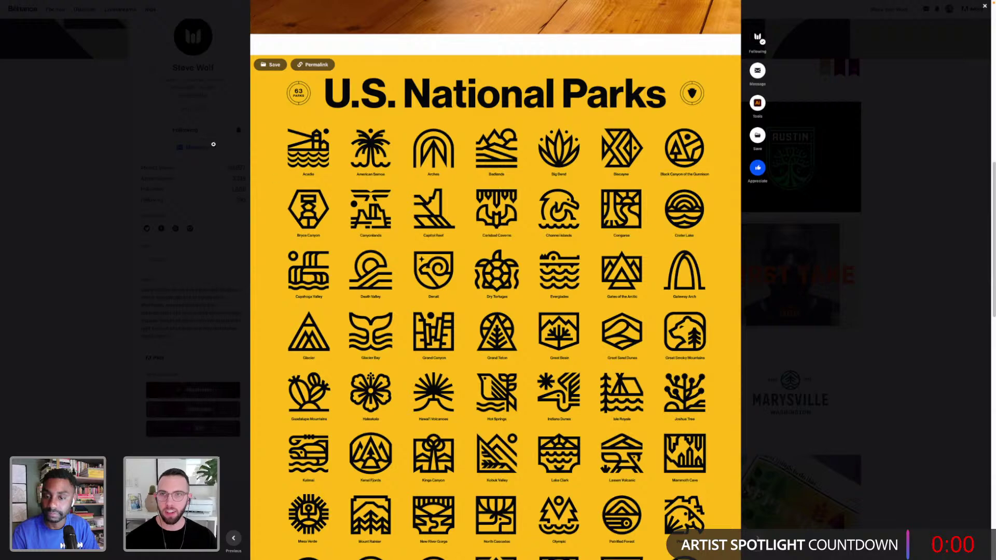
{"action": "left_click", "coordinate": [147, 77]}
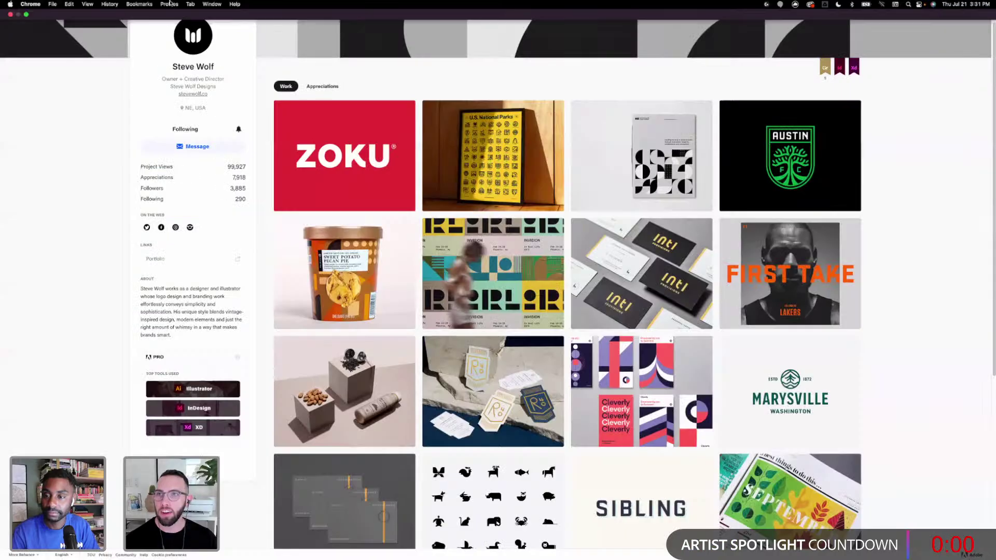
Switch from the Behance profile to the designer's open Instagram page and show it full screen
{"action": "left_click", "coordinate": [26, 14]}
{"action": "left_click", "coordinate": [591, 116]}
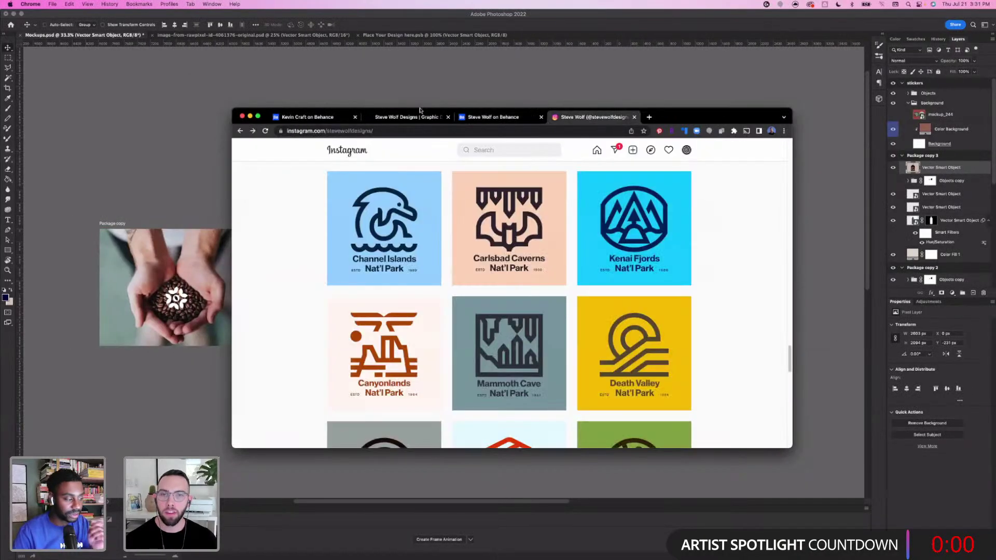
{"action": "left_click", "coordinate": [257, 117]}
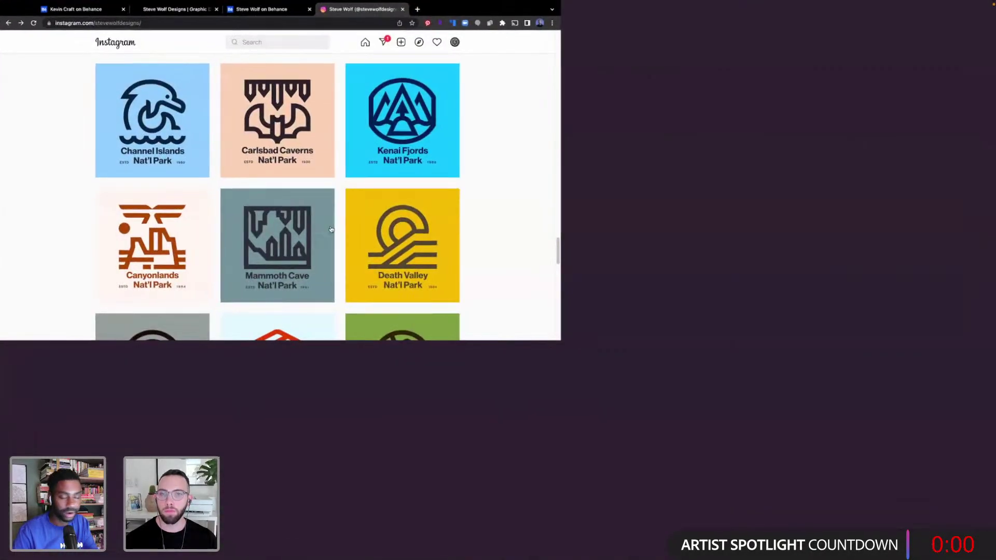
Examine the series of coloured national park logo posts on the Instagram page, from Channel Islands down to Arches
{"action": "scroll", "coordinate": [317, 189], "scroll_direction": "up", "scroll_amount": 1}
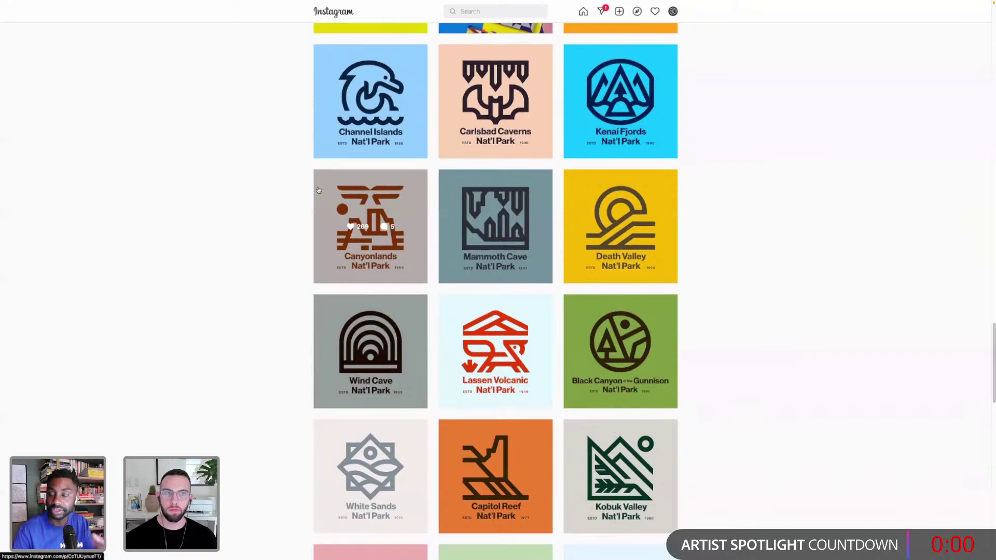
{"action": "scroll", "coordinate": [330, 256], "scroll_direction": "down", "scroll_amount": 2}
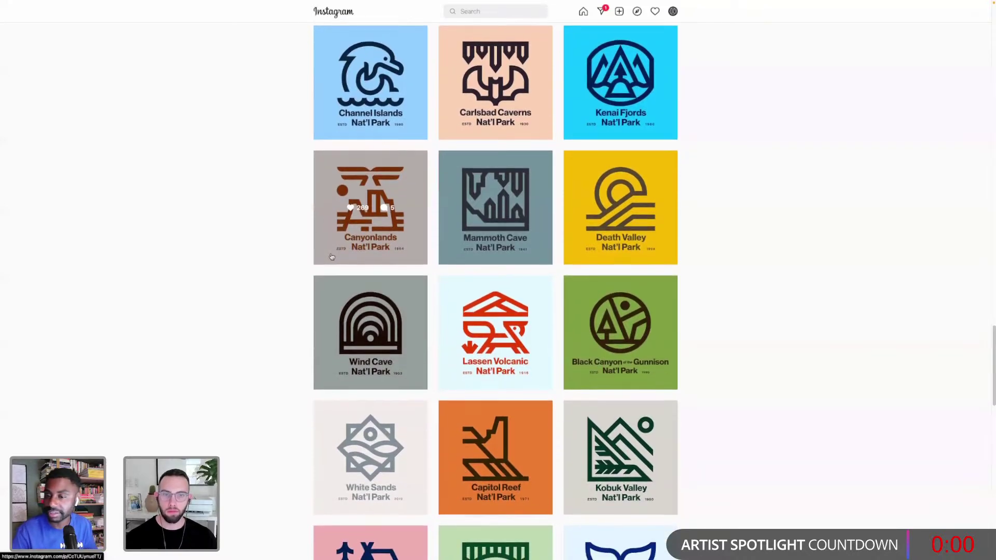
{"action": "scroll", "coordinate": [301, 263], "scroll_direction": "down", "scroll_amount": 3}
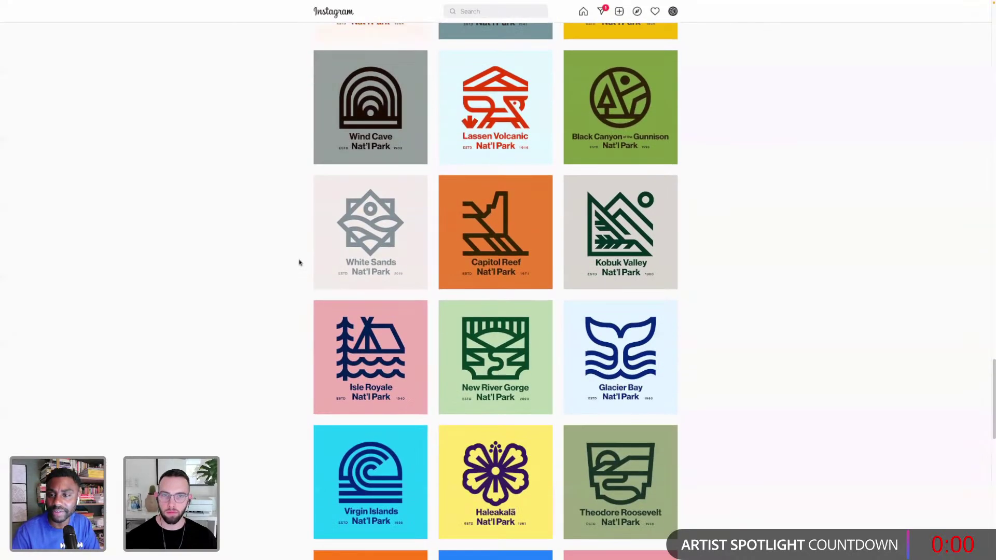
{"action": "scroll", "coordinate": [299, 262], "scroll_direction": "down", "scroll_amount": 2}
{"action": "scroll", "coordinate": [298, 261], "scroll_direction": "down", "scroll_amount": 3}
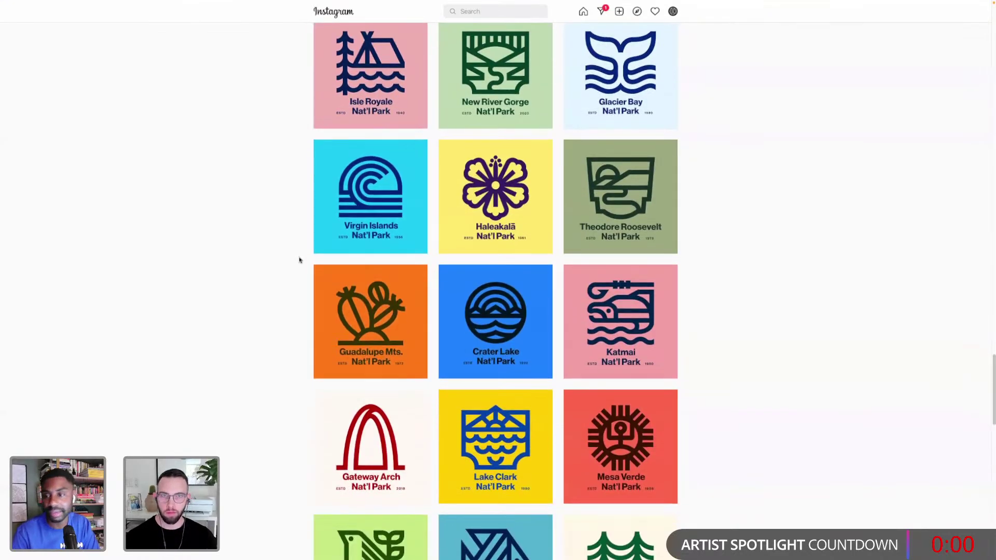
{"action": "scroll", "coordinate": [299, 260], "scroll_direction": "down", "scroll_amount": 3}
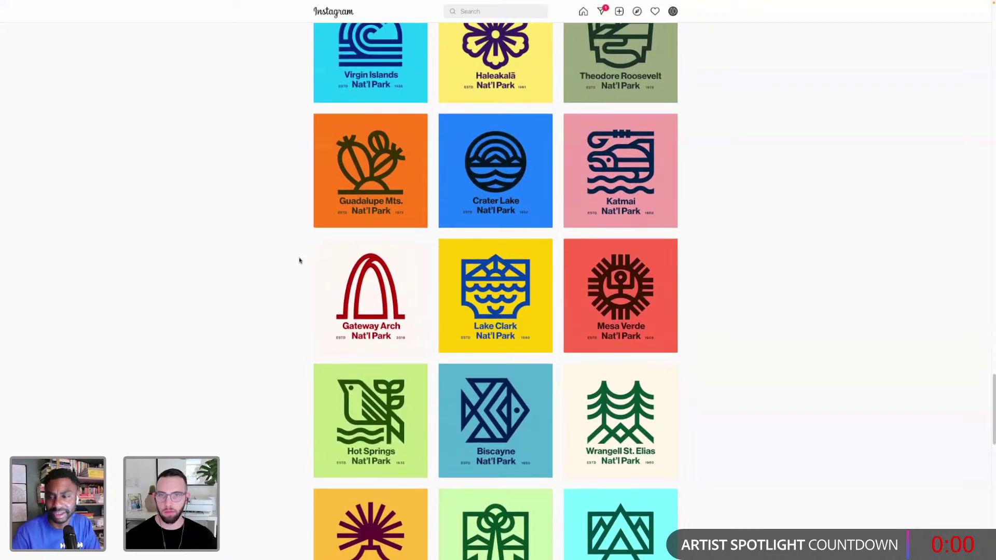
{"action": "scroll", "coordinate": [299, 260], "scroll_direction": "down", "scroll_amount": 2}
{"action": "scroll", "coordinate": [300, 260], "scroll_direction": "down", "scroll_amount": 1}
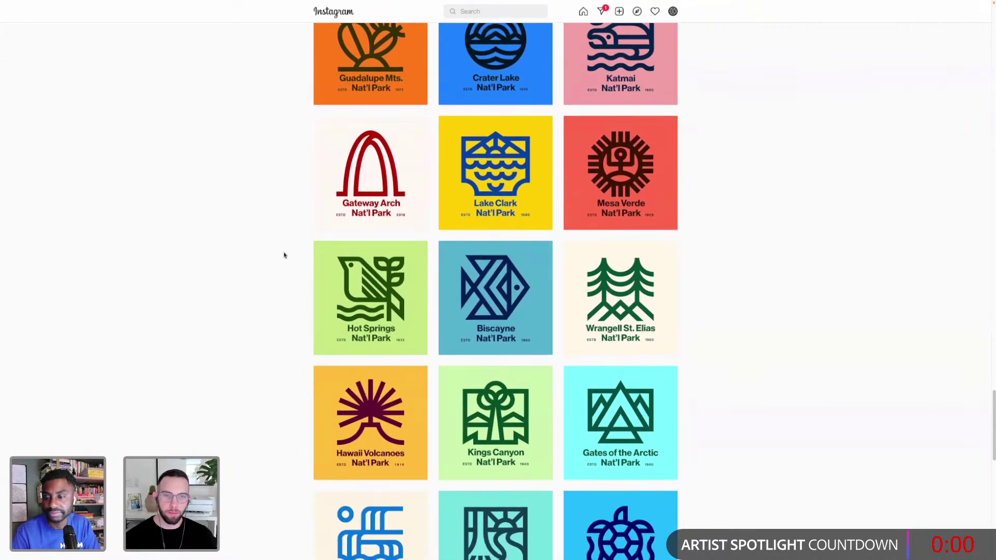
{"action": "scroll", "coordinate": [286, 257], "scroll_direction": "down", "scroll_amount": 1}
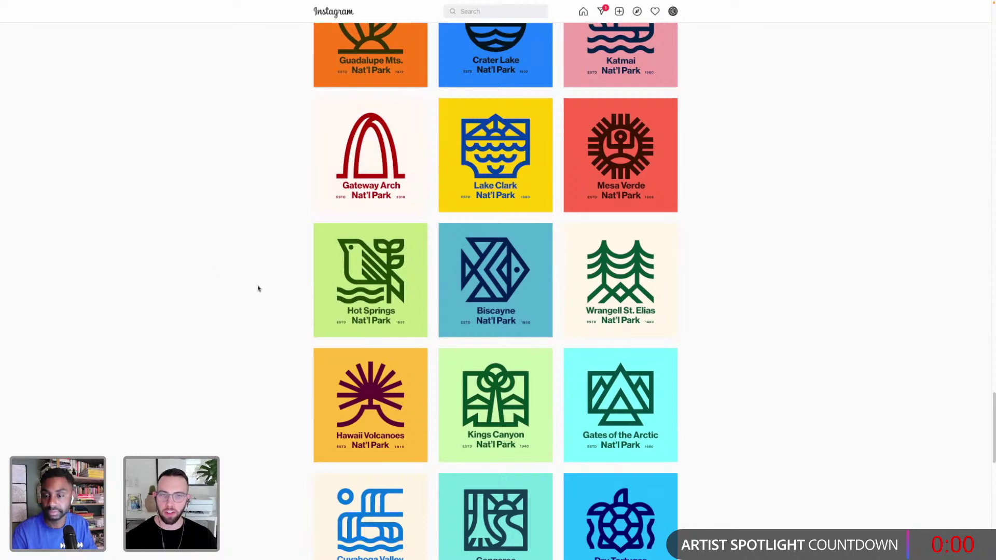
{"action": "scroll", "coordinate": [254, 285], "scroll_direction": "down", "scroll_amount": 4}
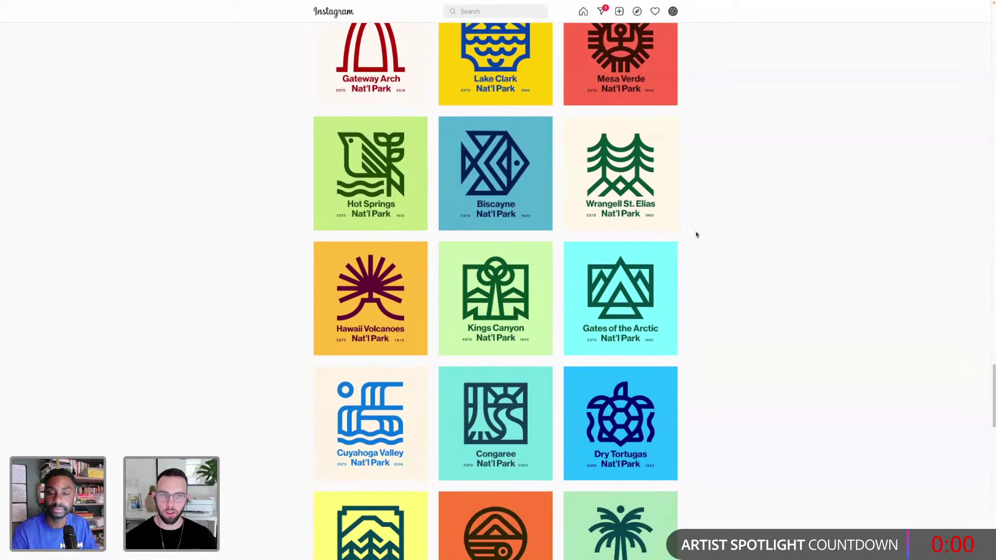
{"action": "scroll", "coordinate": [721, 307], "scroll_direction": "down", "scroll_amount": 3}
{"action": "scroll", "coordinate": [723, 306], "scroll_direction": "down", "scroll_amount": 3}
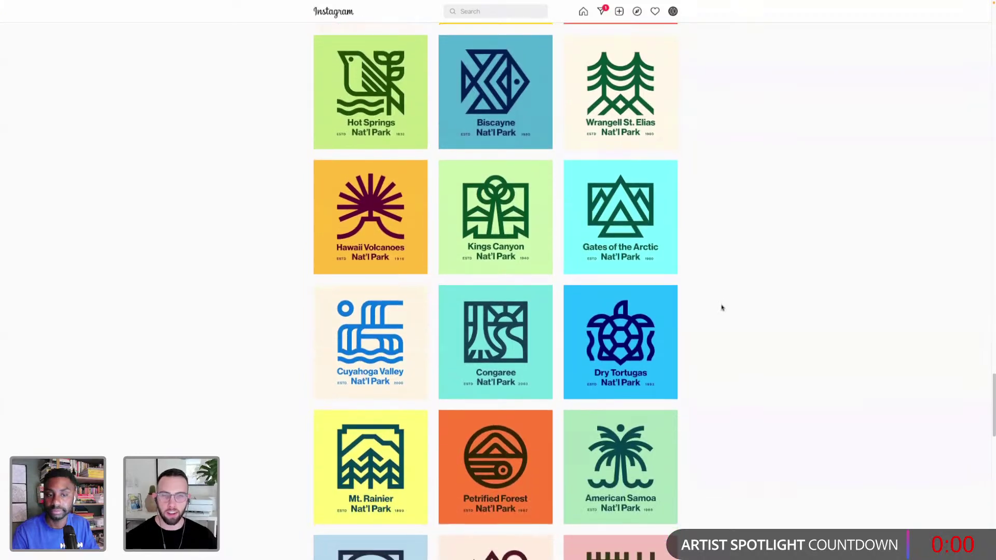
{"action": "scroll", "coordinate": [720, 299], "scroll_direction": "down", "scroll_amount": 5}
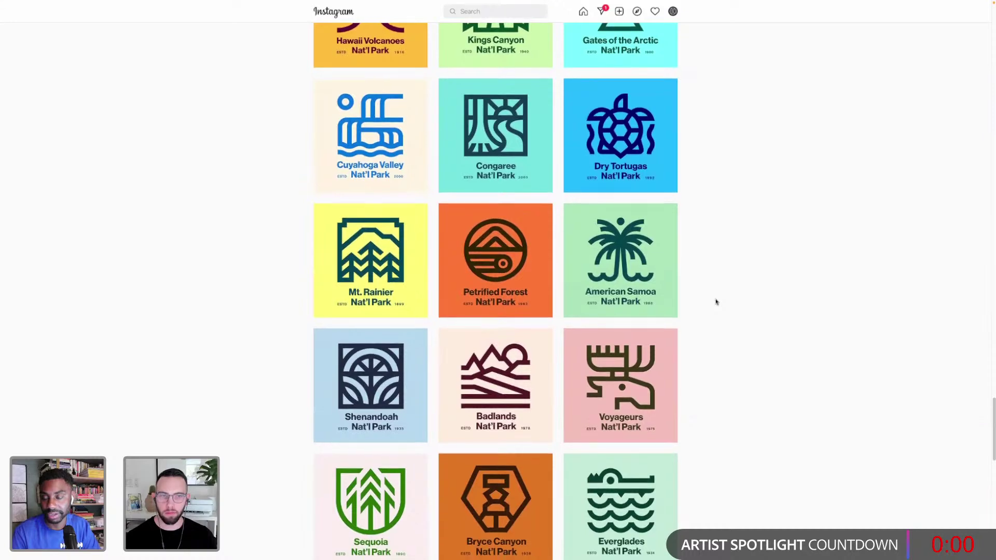
{"action": "scroll", "coordinate": [717, 302], "scroll_direction": "down", "scroll_amount": 3}
{"action": "scroll", "coordinate": [717, 303], "scroll_direction": "down", "scroll_amount": 6}
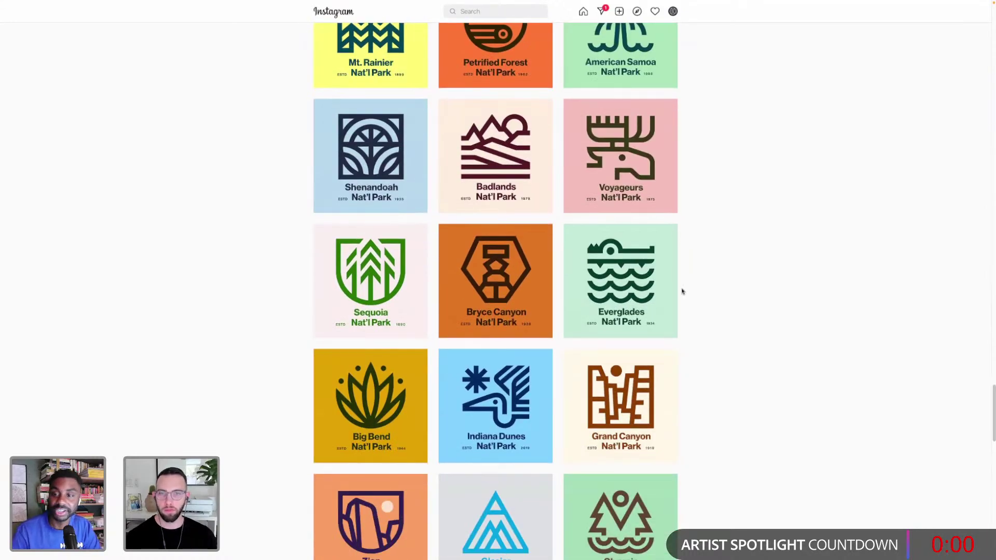
{"action": "scroll", "coordinate": [682, 291], "scroll_direction": "down", "scroll_amount": 1}
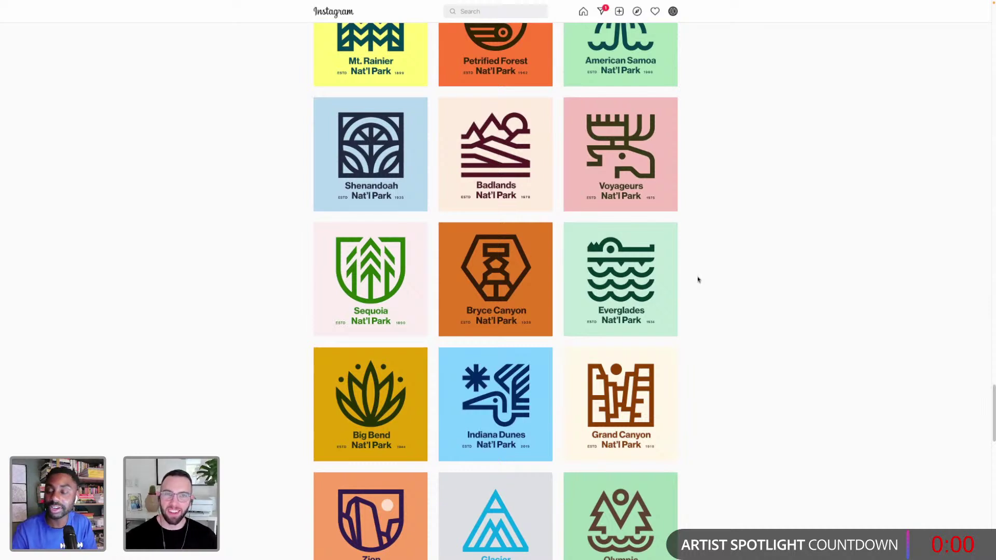
{"action": "scroll", "coordinate": [699, 282], "scroll_direction": "down", "scroll_amount": 1}
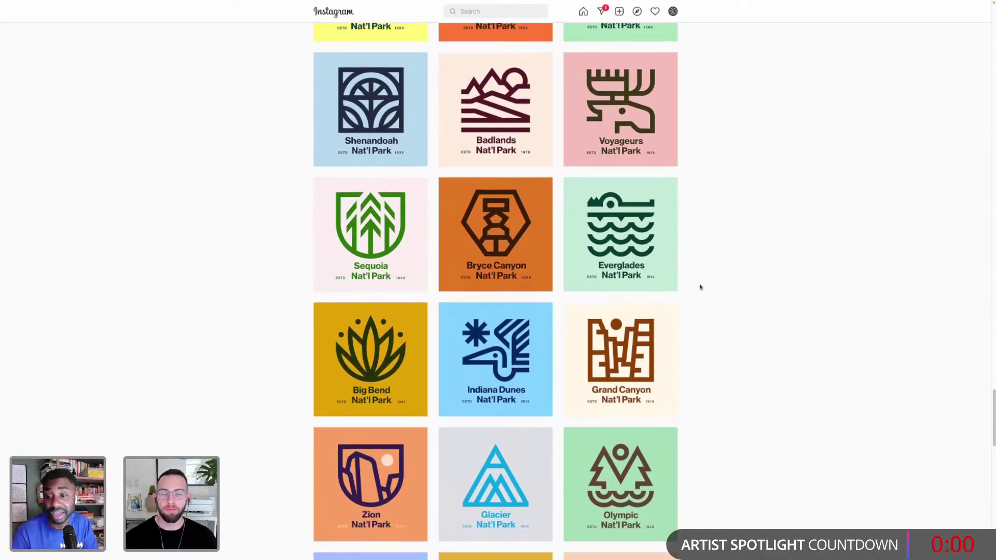
{"action": "scroll", "coordinate": [699, 286], "scroll_direction": "down", "scroll_amount": 1}
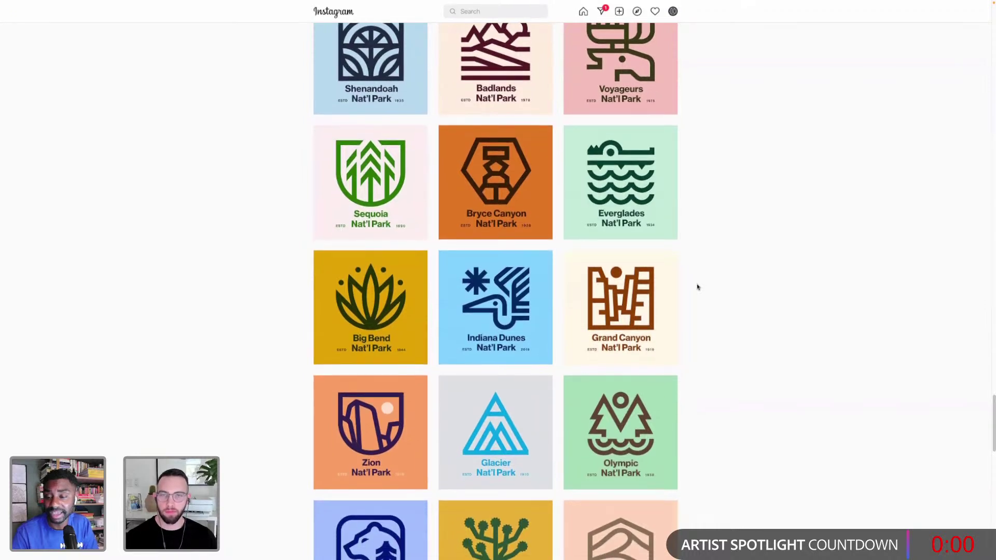
{"action": "scroll", "coordinate": [697, 287], "scroll_direction": "down", "scroll_amount": 2}
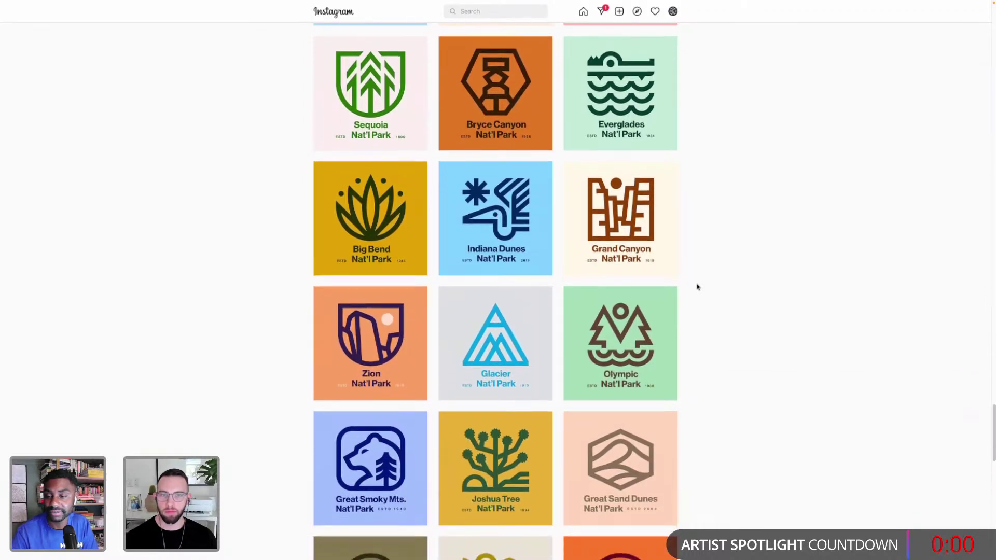
{"action": "scroll", "coordinate": [697, 287], "scroll_direction": "down", "scroll_amount": 2}
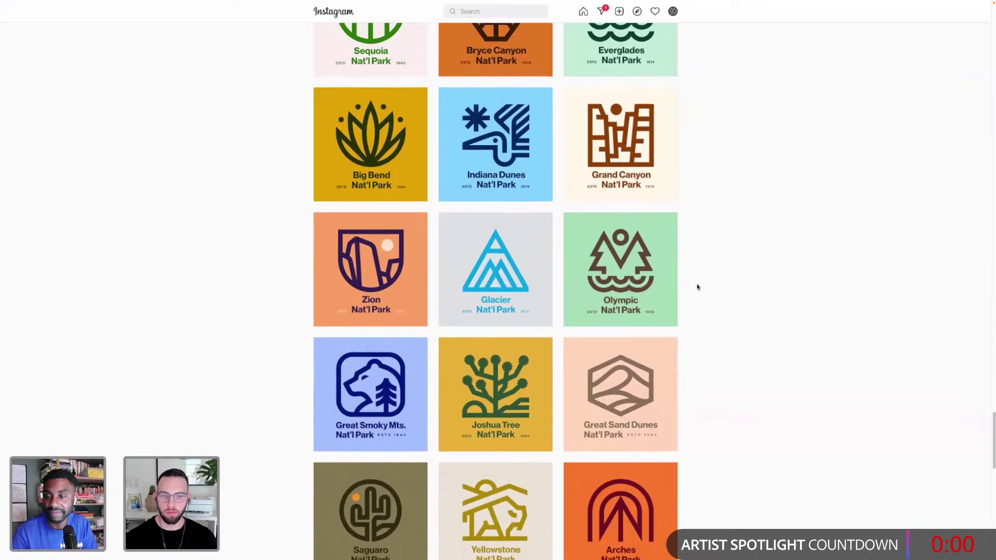
{"action": "scroll", "coordinate": [684, 284], "scroll_direction": "up", "scroll_amount": 1}
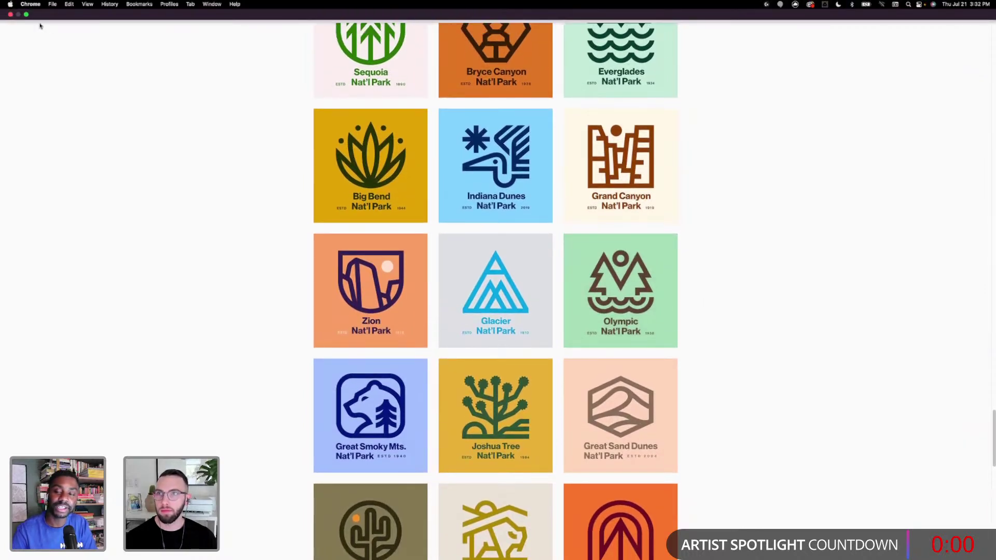
Return from Instagram to the designer's Behance profile and show it full screen
{"action": "left_click", "coordinate": [26, 14]}
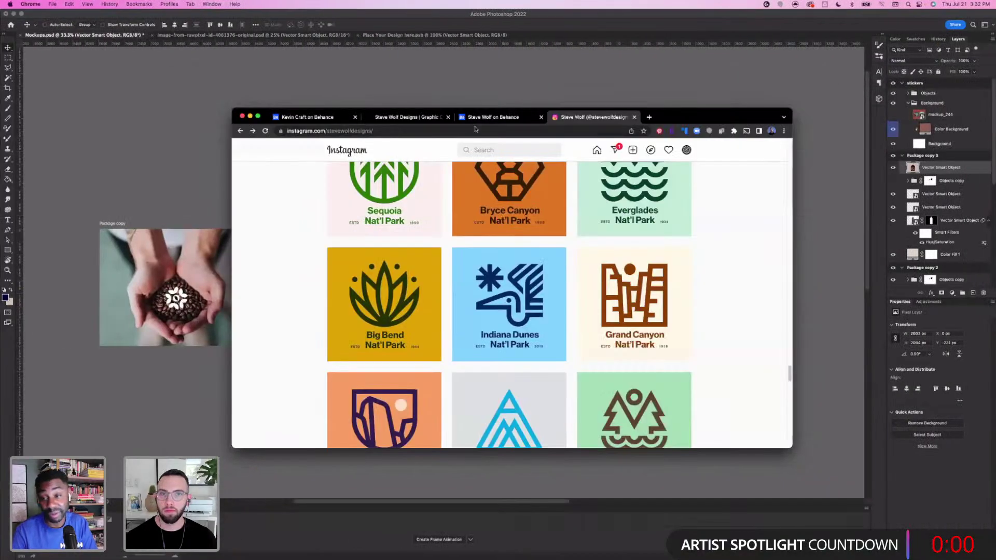
{"action": "left_click", "coordinate": [474, 118]}
{"action": "key", "text": "ctrl+super+f"}
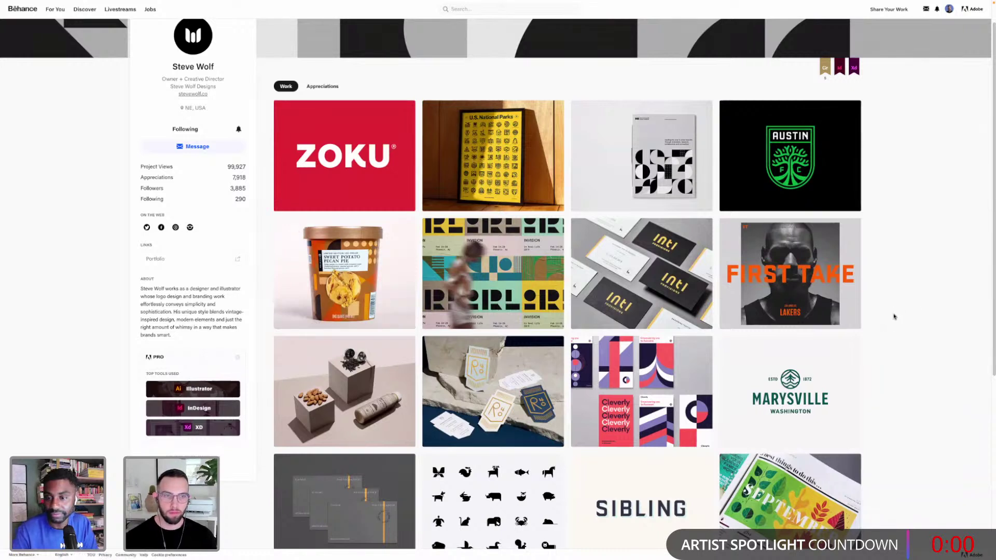
Open the Editorial Projects project and examine the illustrated "The City of Lights by Bike" map, from its close-ups to the full spread
{"action": "scroll", "coordinate": [803, 486], "scroll_direction": "down", "scroll_amount": 1}
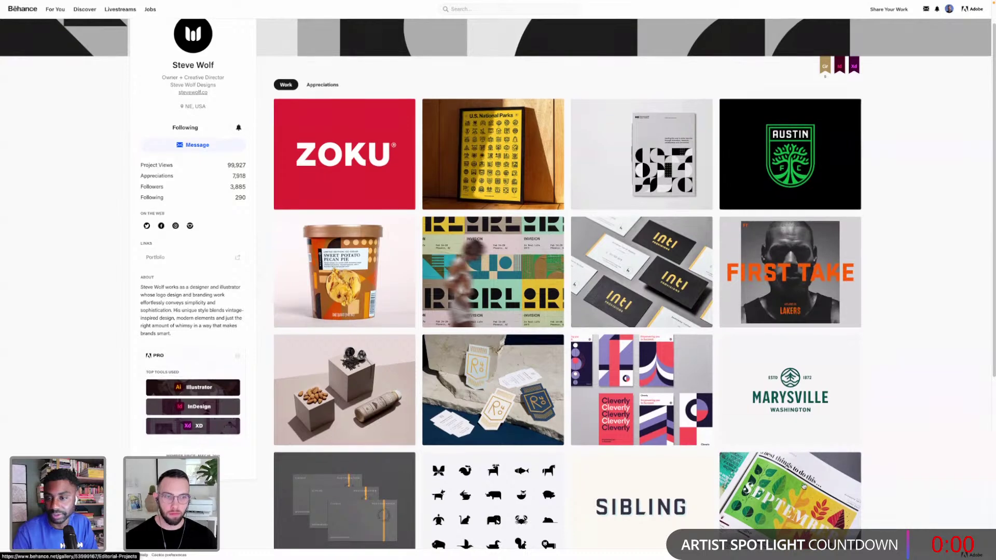
{"action": "left_click", "coordinate": [802, 483]}
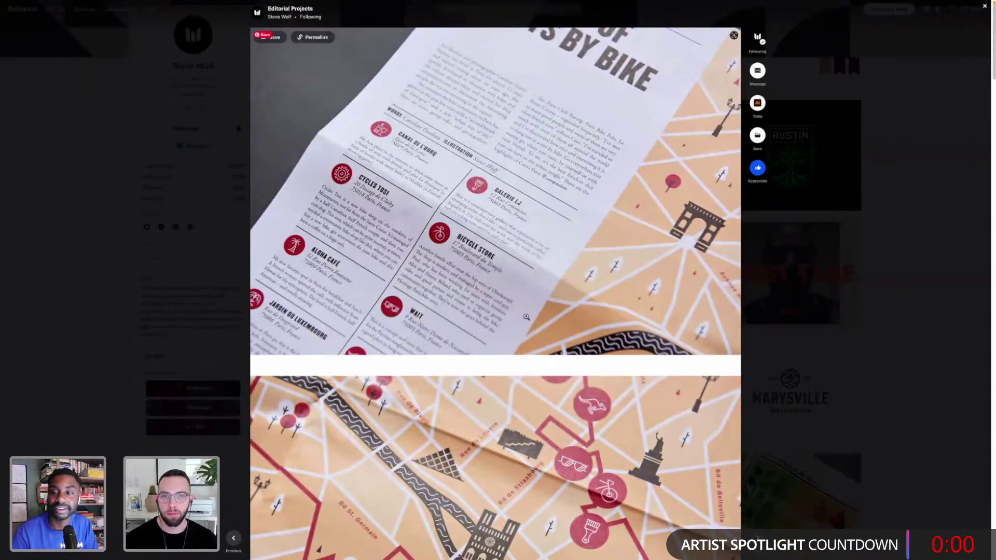
{"action": "scroll", "coordinate": [480, 324], "scroll_direction": "down", "scroll_amount": 1}
{"action": "scroll", "coordinate": [434, 323], "scroll_direction": "up", "scroll_amount": 1}
{"action": "scroll", "coordinate": [431, 327], "scroll_direction": "down", "scroll_amount": 4}
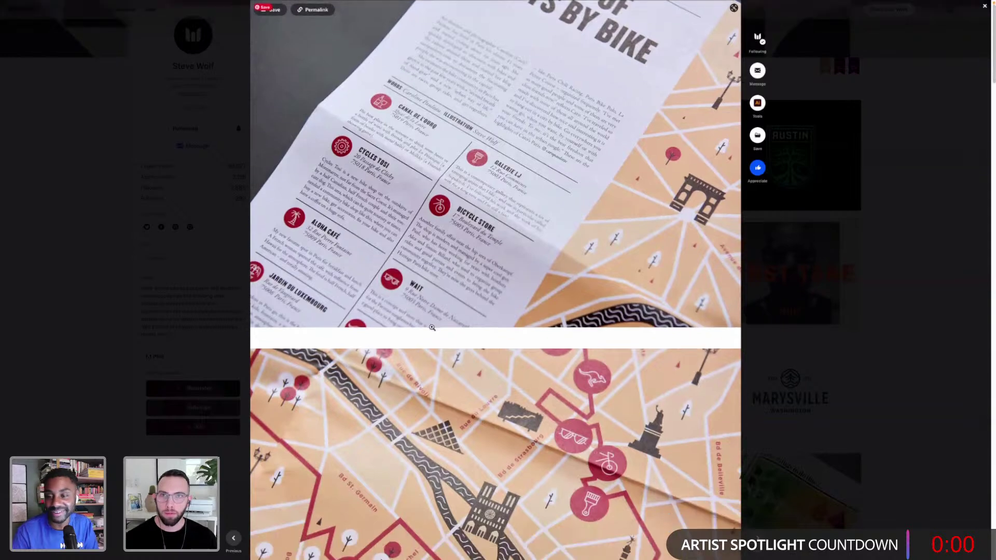
{"action": "scroll", "coordinate": [431, 326], "scroll_direction": "down", "scroll_amount": 8}
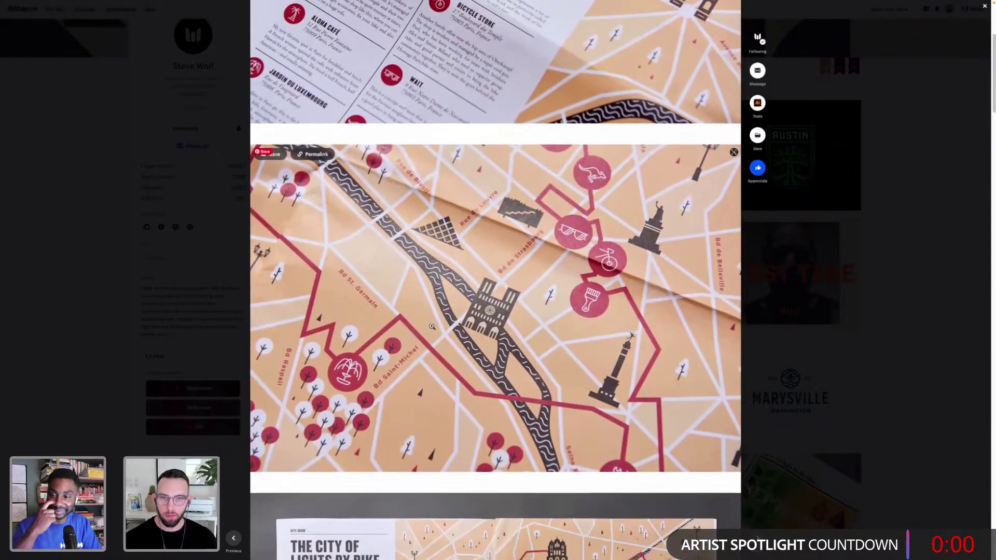
{"action": "scroll", "coordinate": [431, 327], "scroll_direction": "down", "scroll_amount": 16}
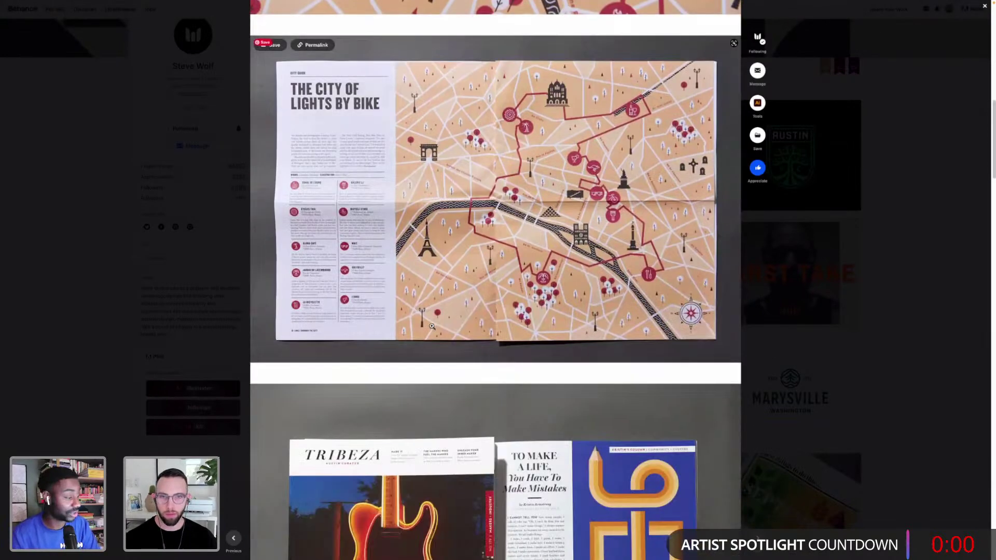
Examine the Tribeza magazine spread and the close-up of its pencil illustration on the blue page
{"action": "scroll", "coordinate": [431, 326], "scroll_direction": "down", "scroll_amount": 13}
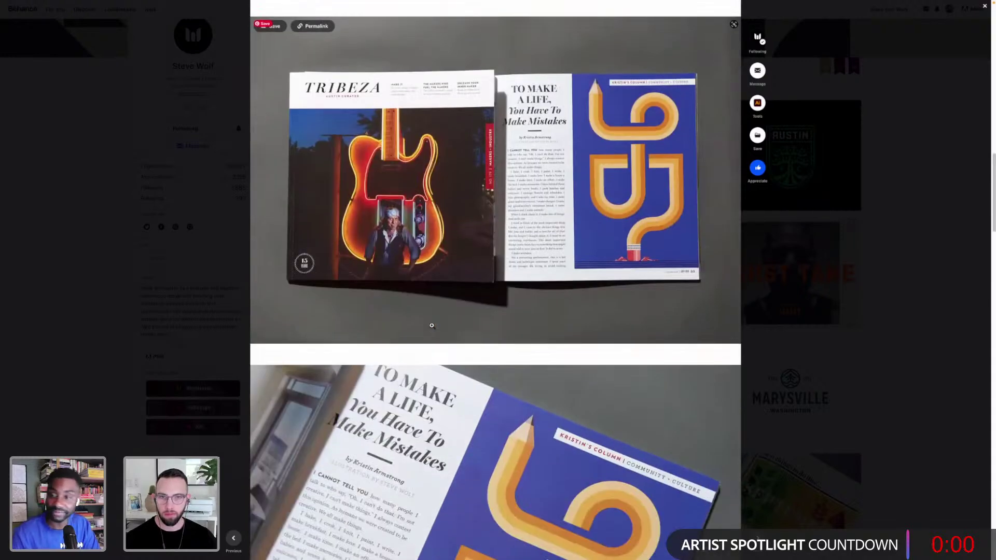
{"action": "scroll", "coordinate": [431, 325], "scroll_direction": "down", "scroll_amount": 3}
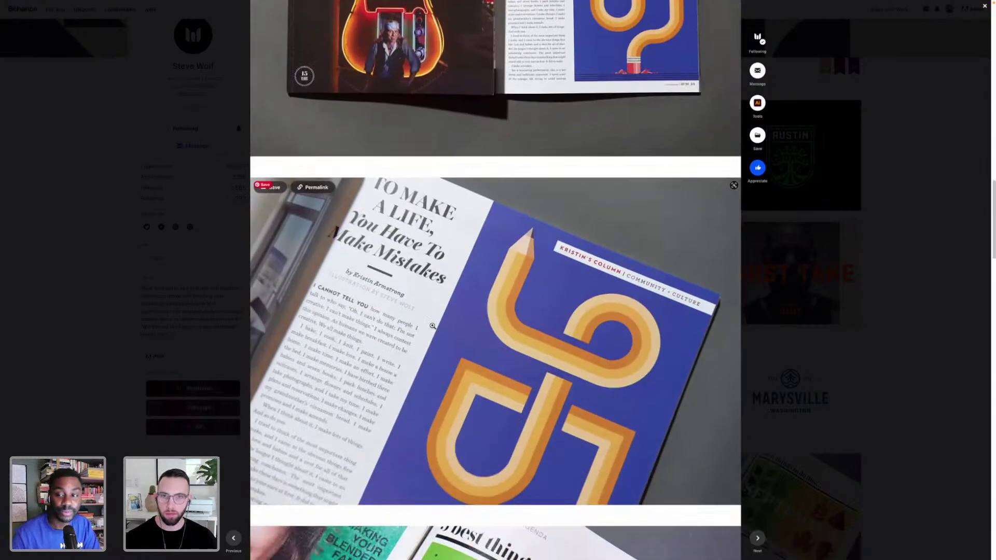
{"action": "scroll", "coordinate": [432, 326], "scroll_direction": "down", "scroll_amount": 7}
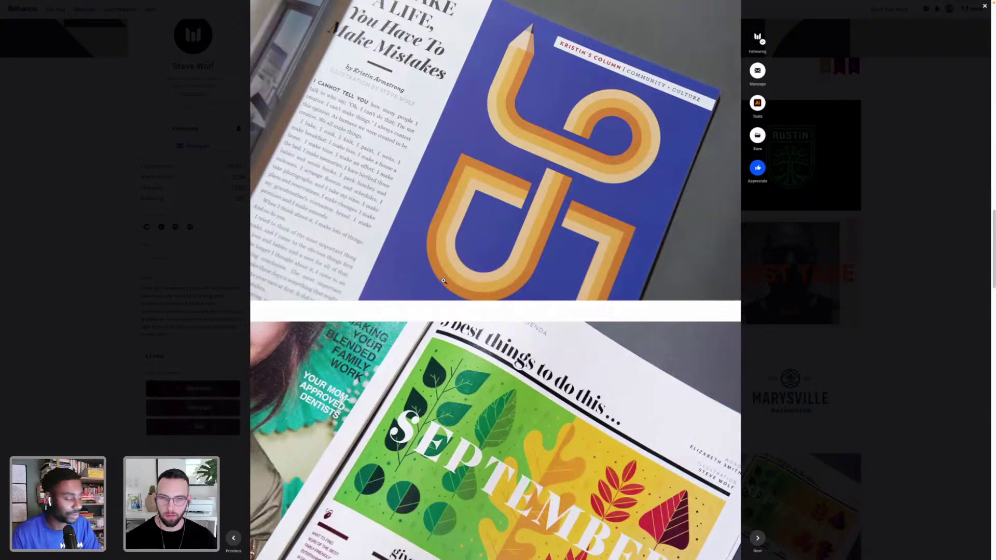
Examine the September leaf illustration in close-up and compare it with the full Dallas Child magazine spread
{"action": "scroll", "coordinate": [443, 281], "scroll_direction": "down", "scroll_amount": 7}
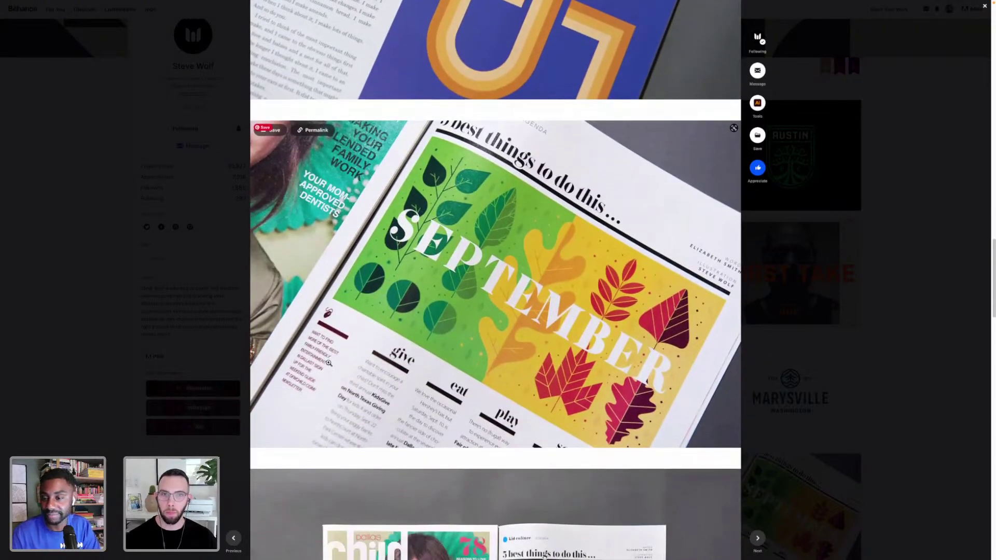
{"action": "scroll", "coordinate": [328, 361], "scroll_direction": "down", "scroll_amount": 1}
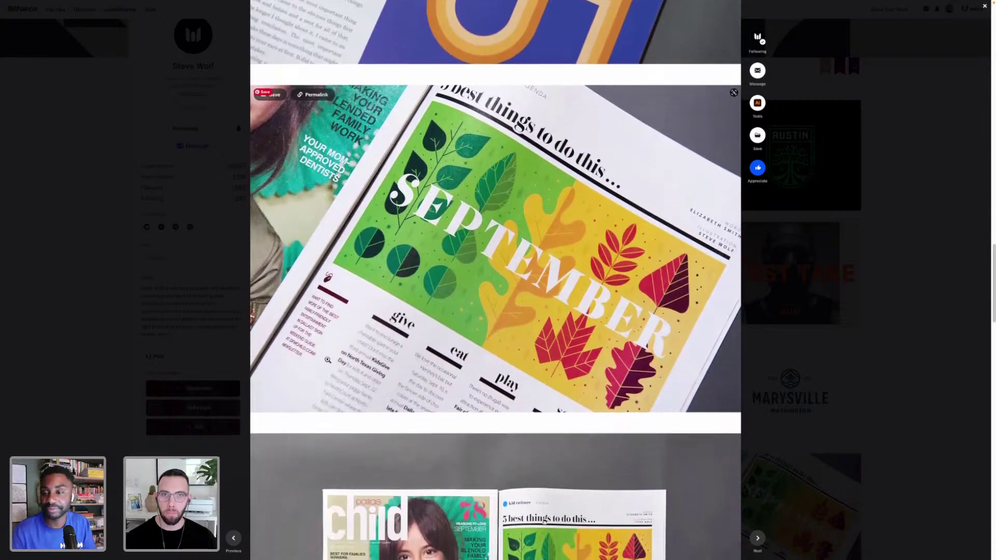
{"action": "scroll", "coordinate": [361, 301], "scroll_direction": "down", "scroll_amount": 3}
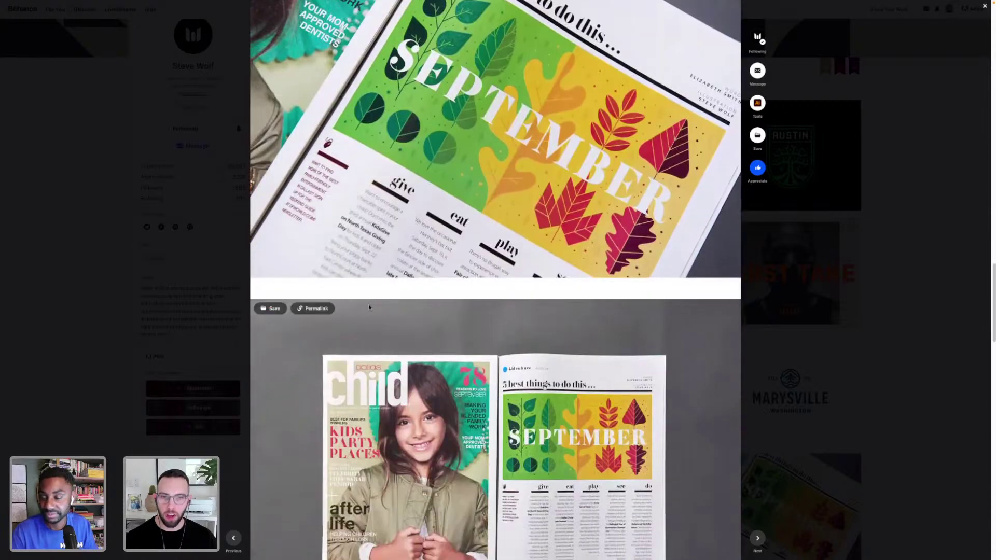
{"action": "scroll", "coordinate": [370, 307], "scroll_direction": "down", "scroll_amount": 6}
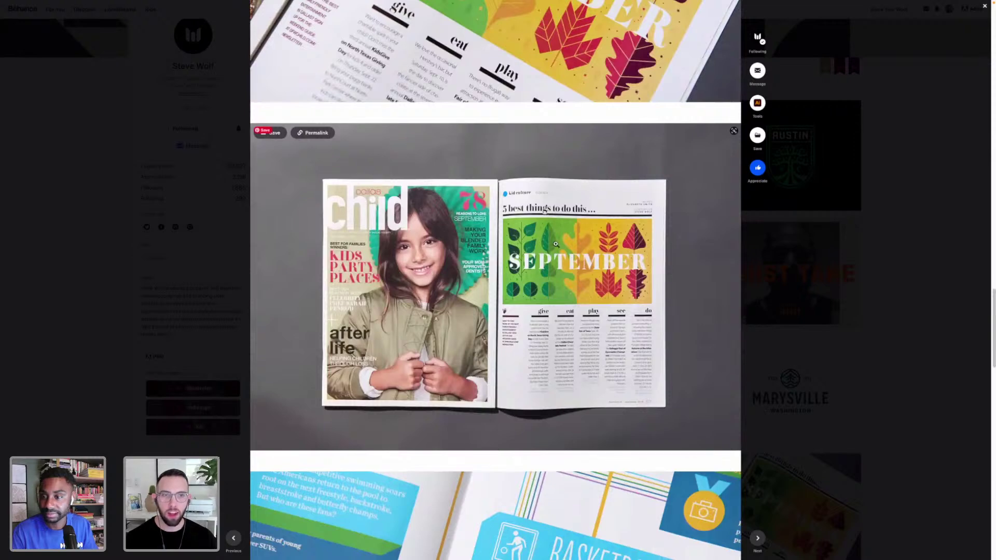
{"action": "scroll", "coordinate": [559, 230], "scroll_direction": "up", "scroll_amount": 6}
{"action": "scroll", "coordinate": [560, 228], "scroll_direction": "up", "scroll_amount": 1}
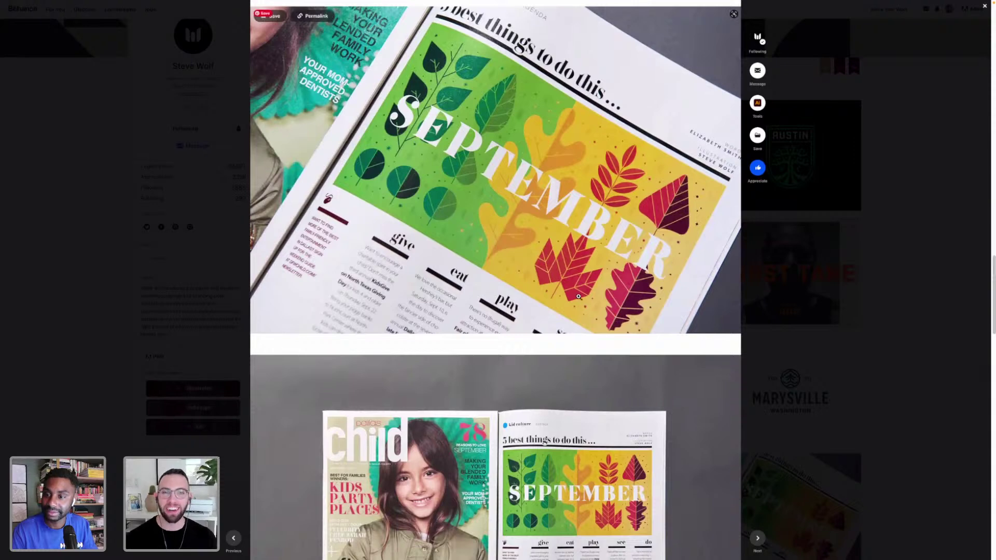
{"action": "scroll", "coordinate": [576, 298], "scroll_direction": "down", "scroll_amount": 8}
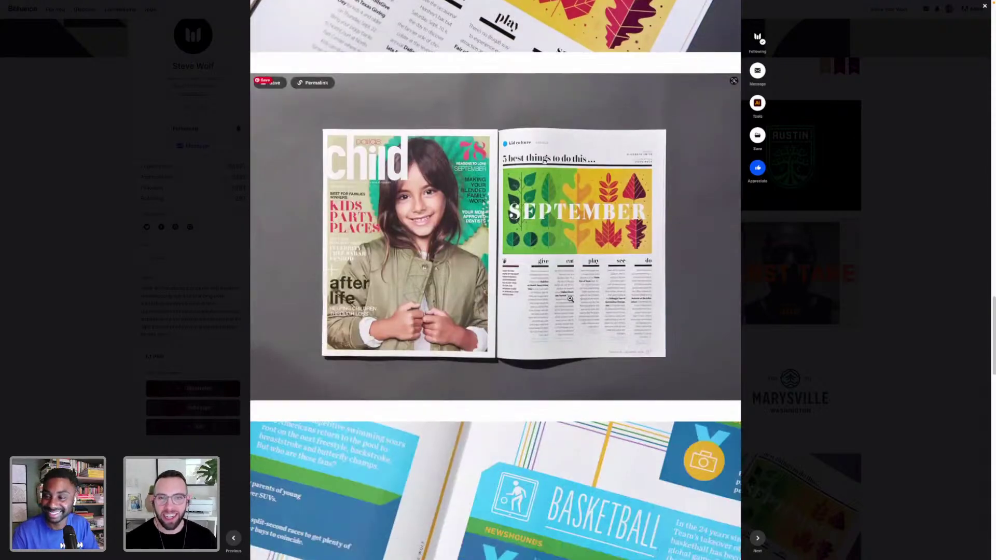
{"action": "scroll", "coordinate": [570, 298], "scroll_direction": "down", "scroll_amount": 1}
{"action": "scroll", "coordinate": [570, 299], "scroll_direction": "up", "scroll_amount": 3}
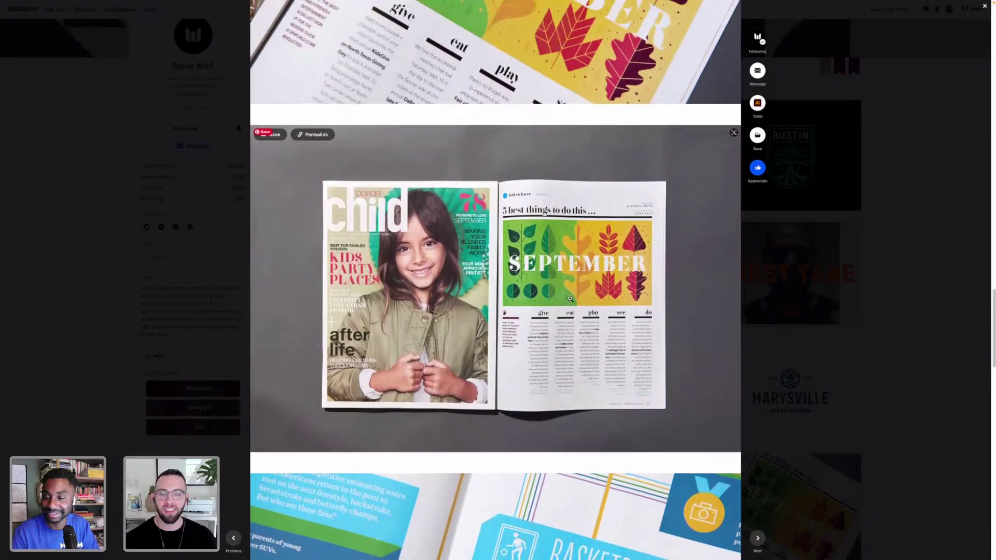
Look at the basketball and golf infographic, return to the Dallas Child September spread, and close the Editorial Projects project
{"action": "scroll", "coordinate": [544, 302], "scroll_direction": "down", "scroll_amount": 10}
{"action": "scroll", "coordinate": [518, 304], "scroll_direction": "down", "scroll_amount": 7}
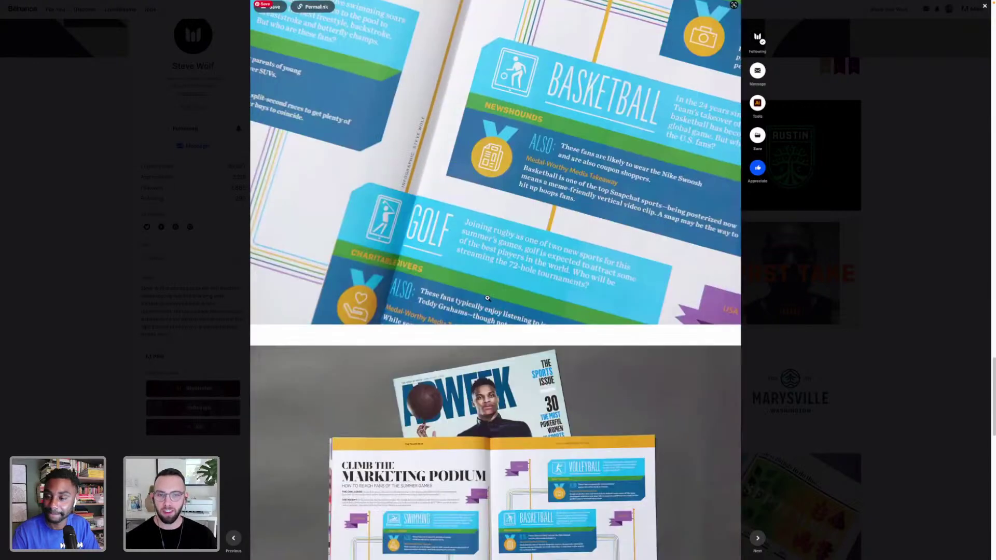
{"action": "scroll", "coordinate": [498, 294], "scroll_direction": "up", "scroll_amount": 15}
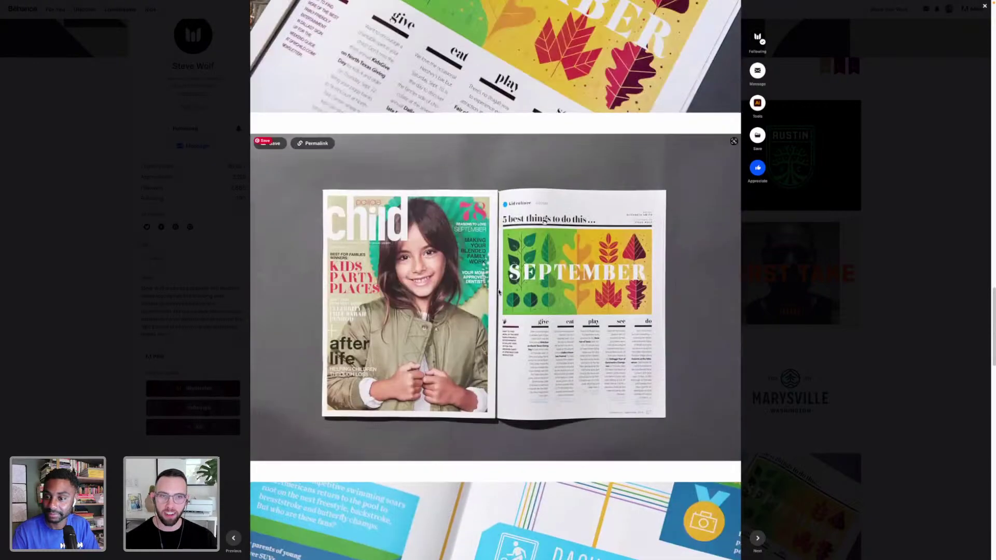
{"action": "scroll", "coordinate": [498, 292], "scroll_direction": "down", "scroll_amount": 6}
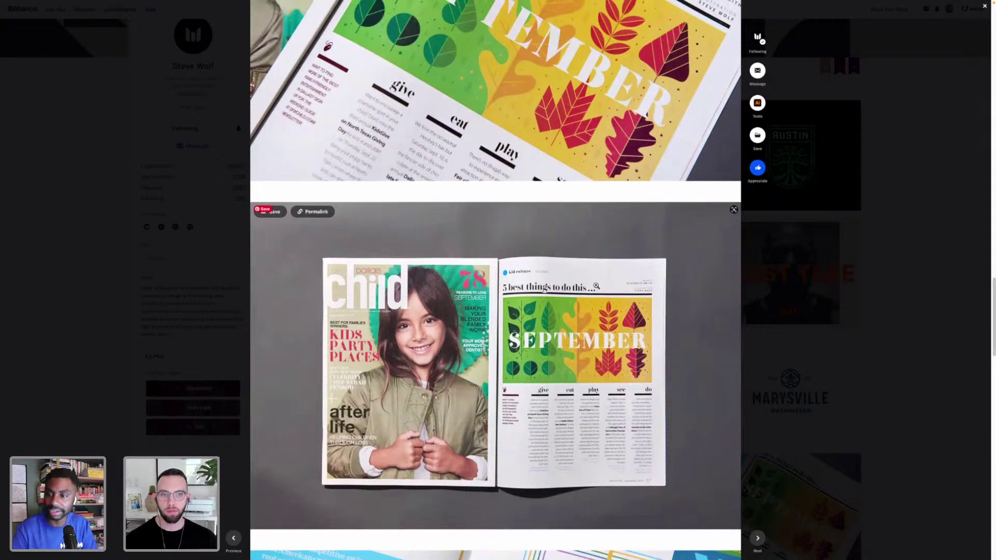
{"action": "scroll", "coordinate": [668, 299], "scroll_direction": "down", "scroll_amount": 1}
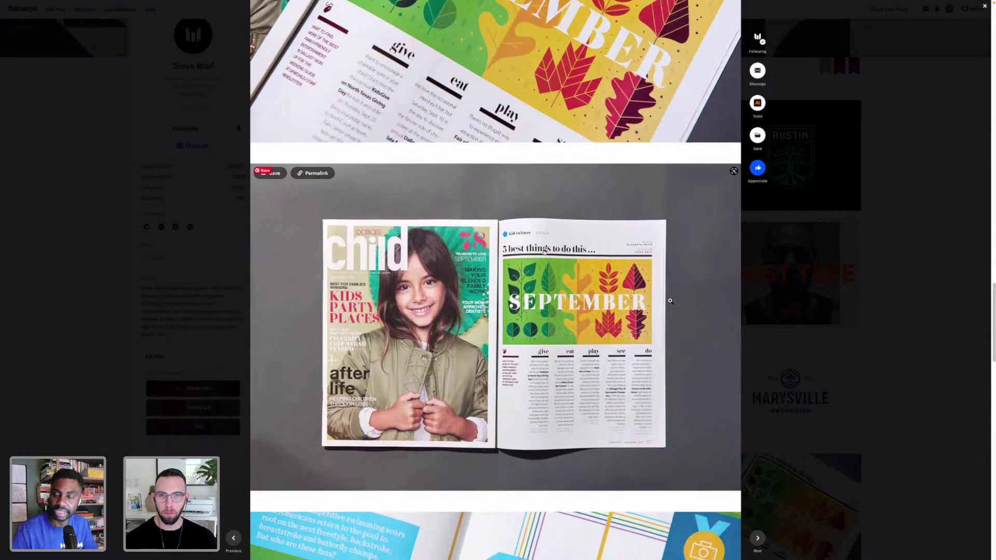
{"action": "scroll", "coordinate": [671, 301], "scroll_direction": "down", "scroll_amount": 1}
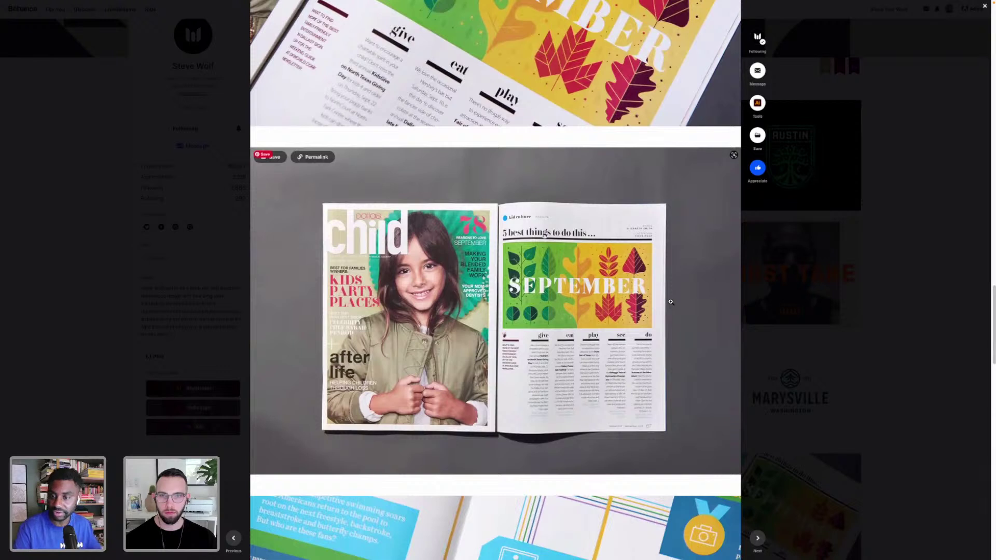
{"action": "scroll", "coordinate": [671, 301], "scroll_direction": "up", "scroll_amount": 1}
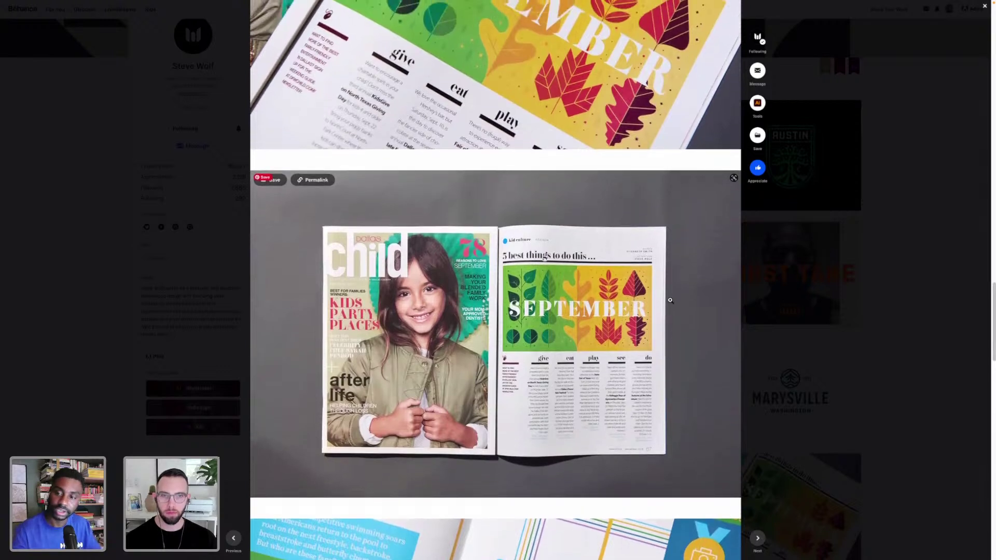
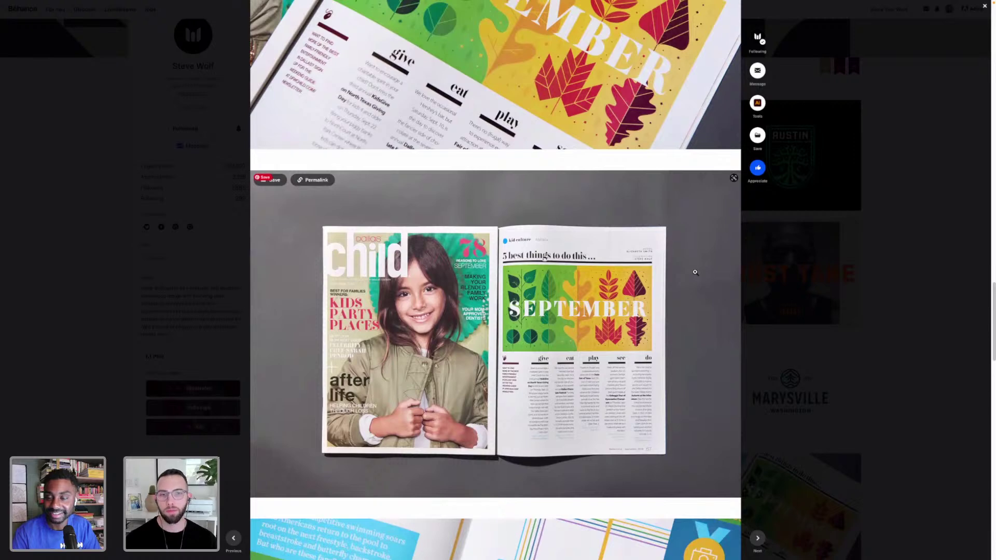
{"action": "left_click", "coordinate": [784, 252]}
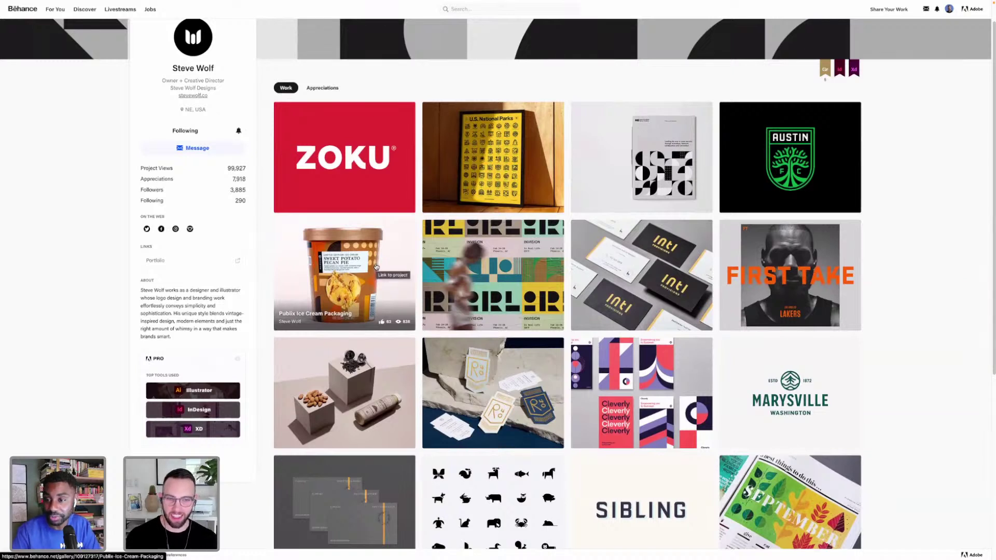
Open the Publix Ice Cream Packaging project and examine its geometric pattern artwork and the Sweet Potato Pecan Pie tub
{"action": "left_click", "coordinate": [351, 273]}
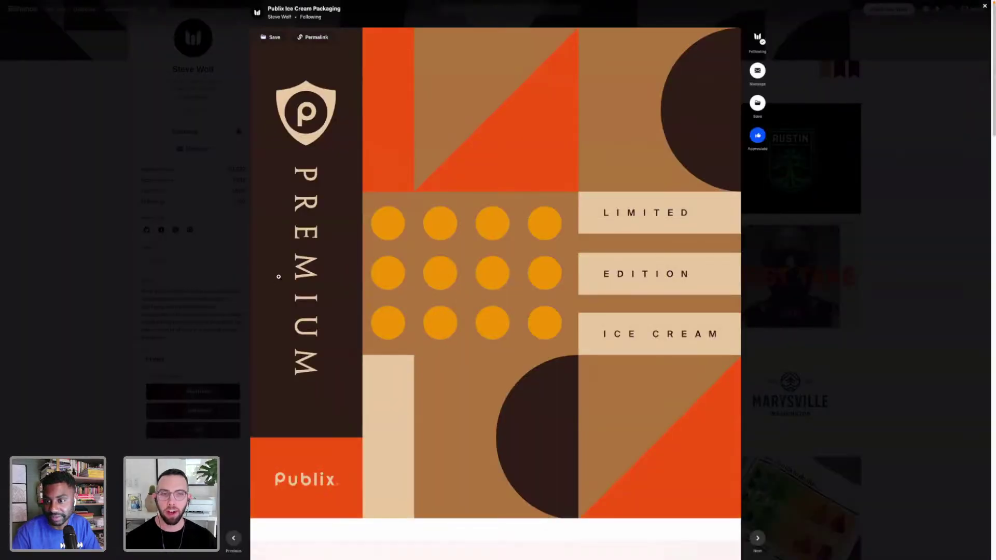
{"action": "scroll", "coordinate": [275, 275], "scroll_direction": "down", "scroll_amount": 2}
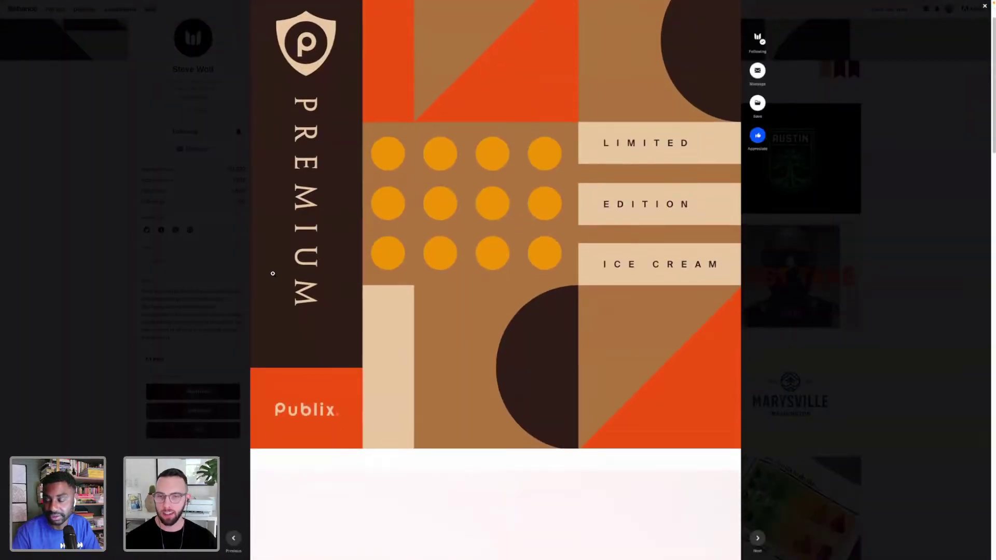
{"action": "scroll", "coordinate": [273, 273], "scroll_direction": "down", "scroll_amount": 7}
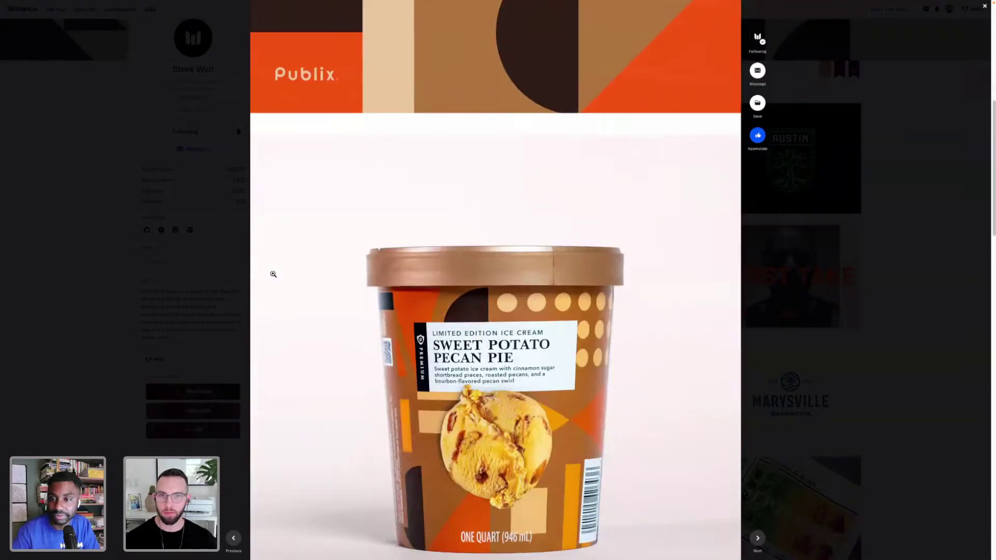
{"action": "scroll", "coordinate": [275, 272], "scroll_direction": "down", "scroll_amount": 2}
{"action": "scroll", "coordinate": [277, 271], "scroll_direction": "down", "scroll_amount": 1}
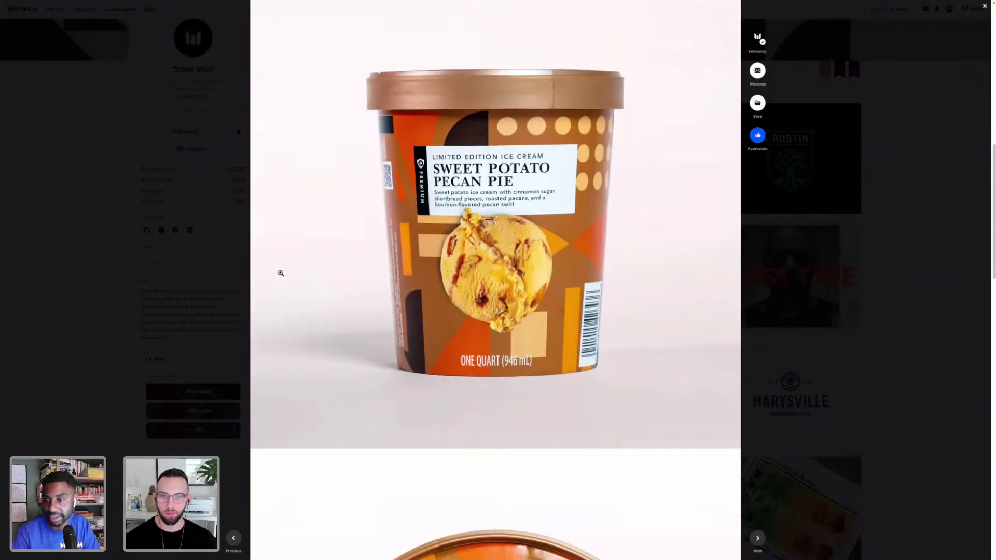
{"action": "scroll", "coordinate": [279, 272], "scroll_direction": "up", "scroll_amount": 1}
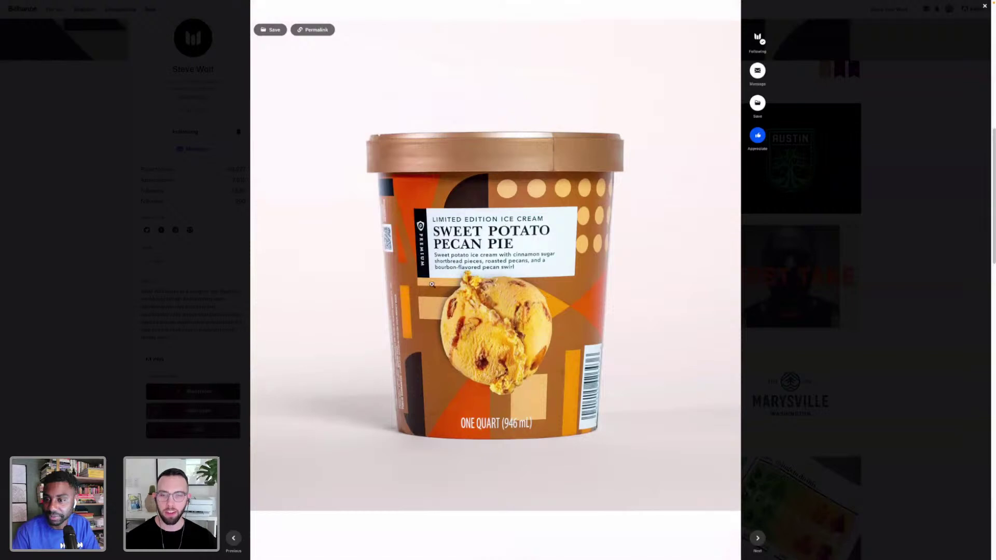
{"action": "scroll", "coordinate": [335, 333], "scroll_direction": "down", "scroll_amount": 1}
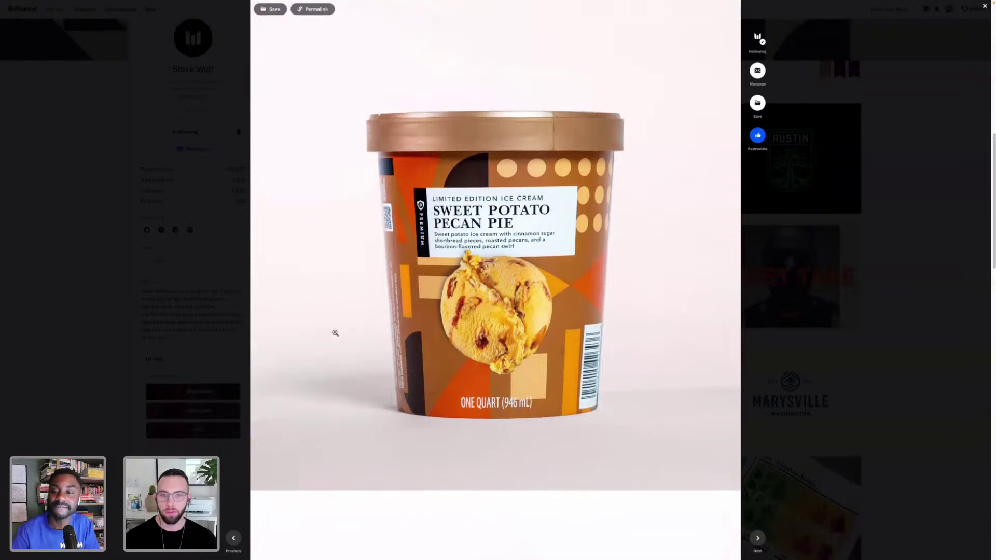
{"action": "scroll", "coordinate": [335, 330], "scroll_direction": "down", "scroll_amount": 1}
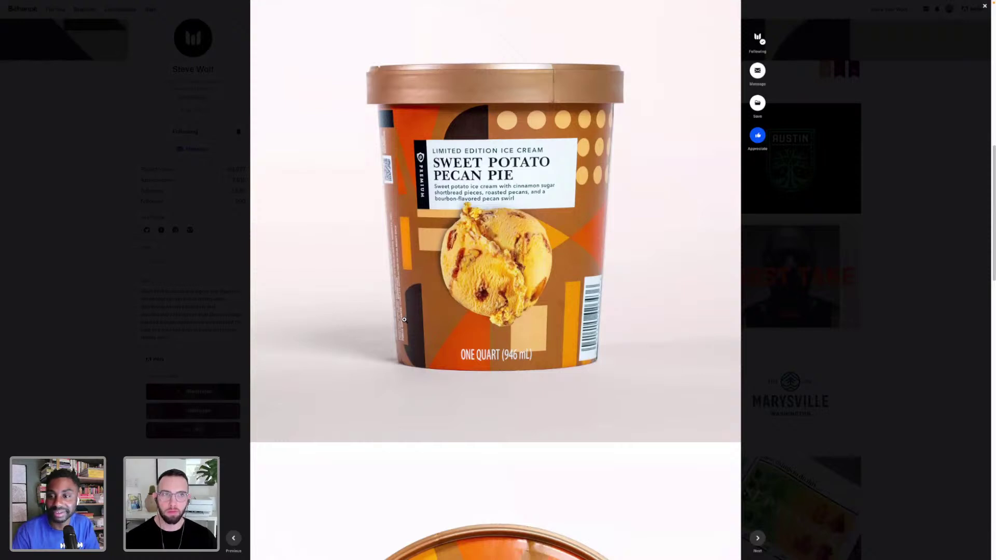
Examine the ice cream lid design and the project description at the end of the Publix project
{"action": "scroll", "coordinate": [403, 323], "scroll_direction": "down", "scroll_amount": 5}
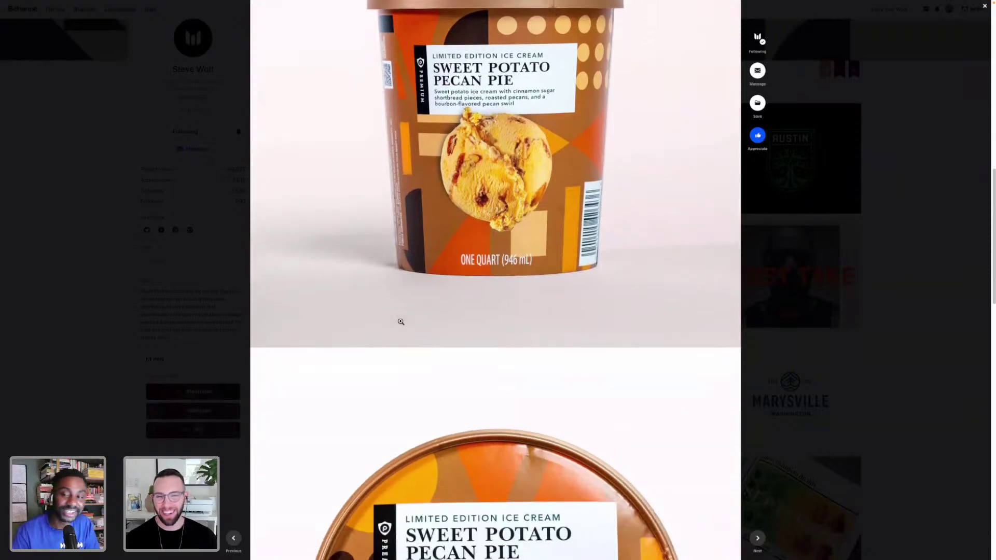
{"action": "scroll", "coordinate": [402, 322], "scroll_direction": "down", "scroll_amount": 5}
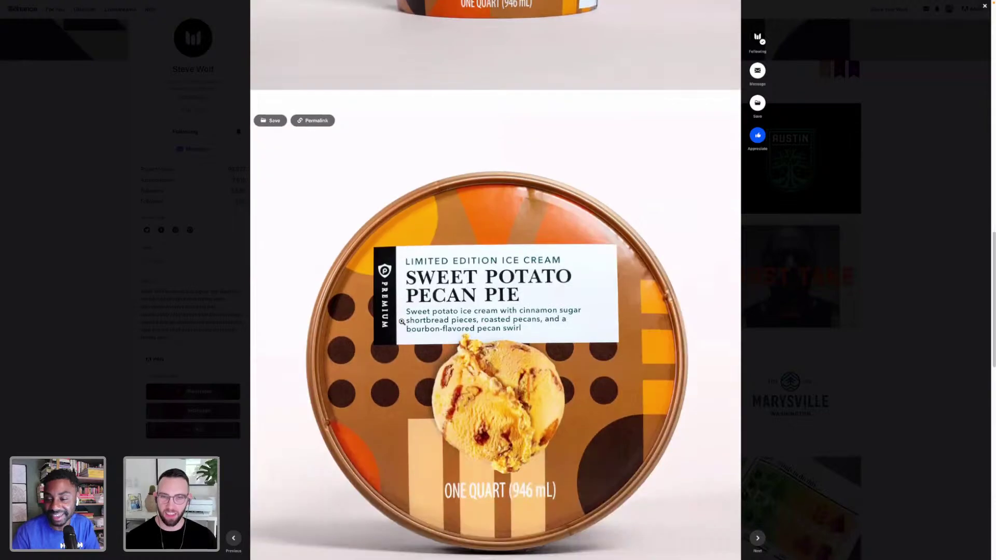
{"action": "scroll", "coordinate": [395, 323], "scroll_direction": "down", "scroll_amount": 5}
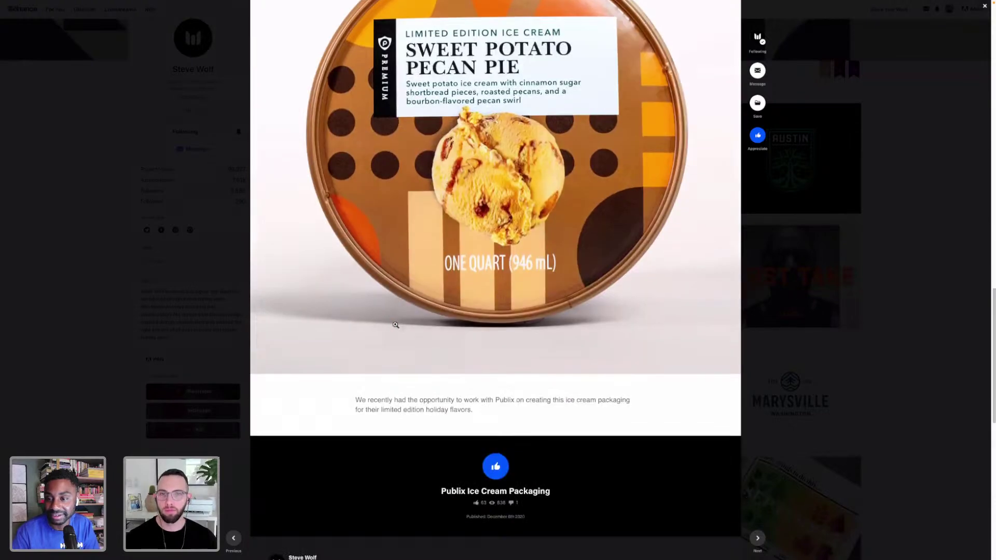
Return to the Publix pattern artwork at the start of the project and compare it with the ice cream tub
{"action": "scroll", "coordinate": [395, 323], "scroll_direction": "up", "scroll_amount": 12}
{"action": "scroll", "coordinate": [395, 323], "scroll_direction": "up", "scroll_amount": 10}
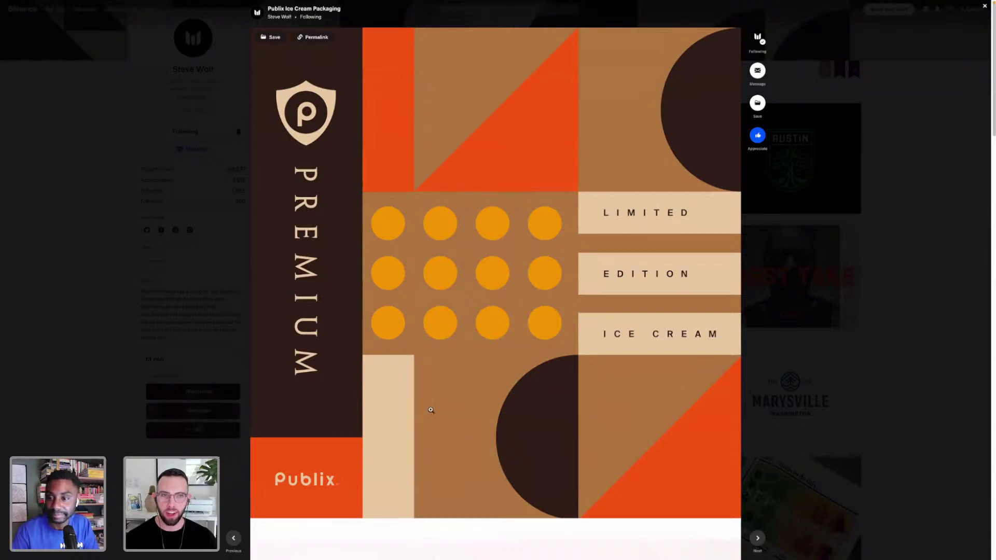
{"action": "scroll", "coordinate": [449, 413], "scroll_direction": "down", "scroll_amount": 1}
{"action": "scroll", "coordinate": [448, 413], "scroll_direction": "down", "scroll_amount": 7}
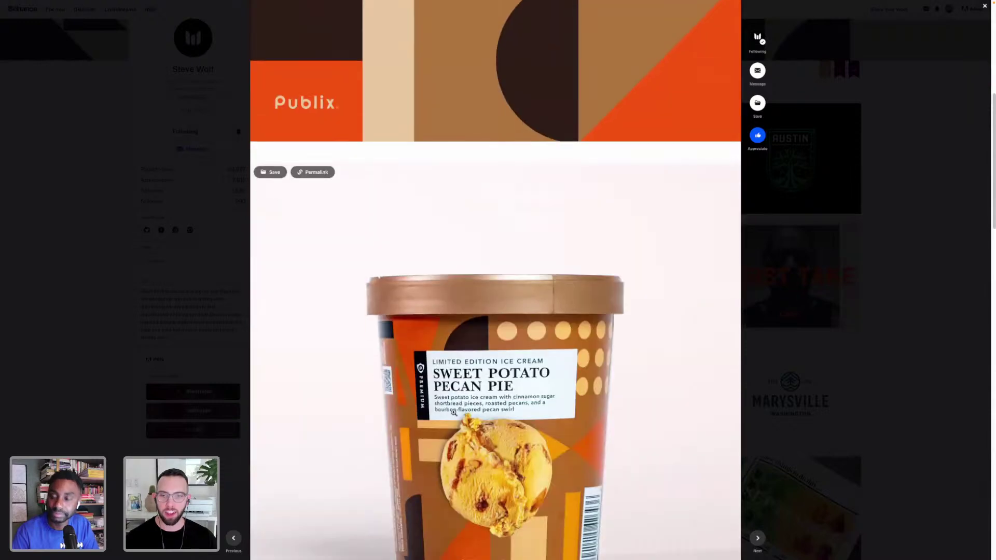
Examine how the Publix geometric artwork carries over to the Sweet Potato Pecan Pie tub, and close the project
{"action": "scroll", "coordinate": [363, 306], "scroll_direction": "up", "scroll_amount": 6}
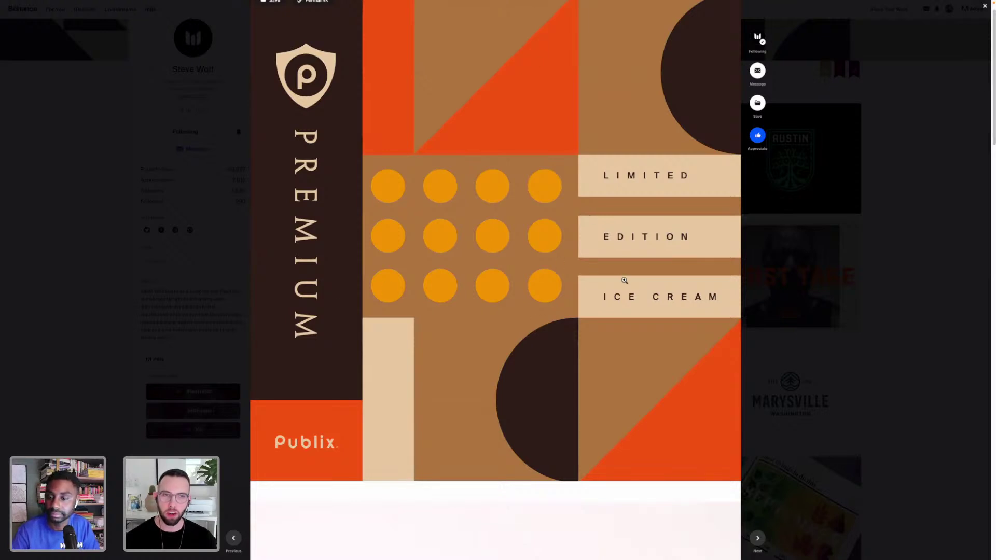
{"action": "scroll", "coordinate": [604, 286], "scroll_direction": "down", "scroll_amount": 8}
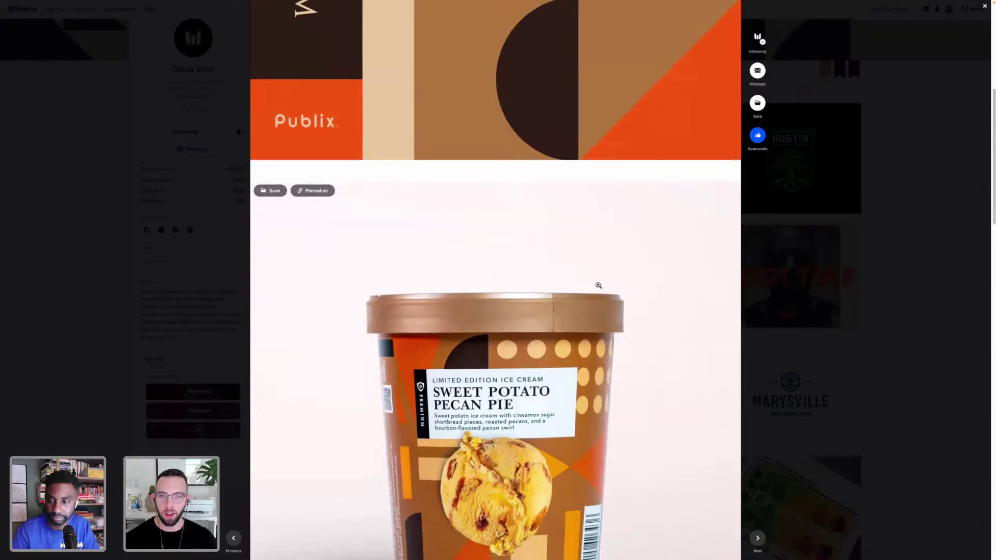
{"action": "scroll", "coordinate": [598, 284], "scroll_direction": "down", "scroll_amount": 1}
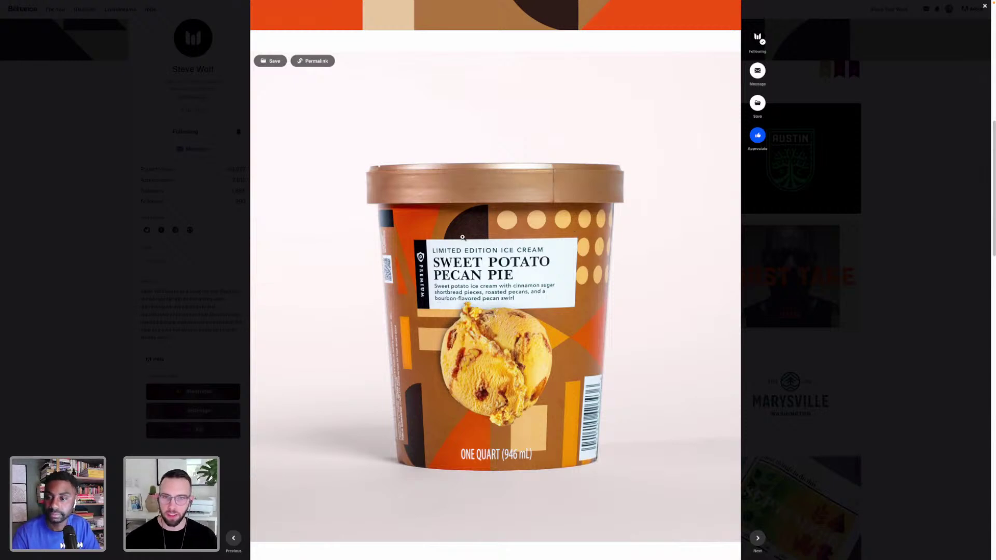
{"action": "scroll", "coordinate": [433, 261], "scroll_direction": "down", "scroll_amount": 4}
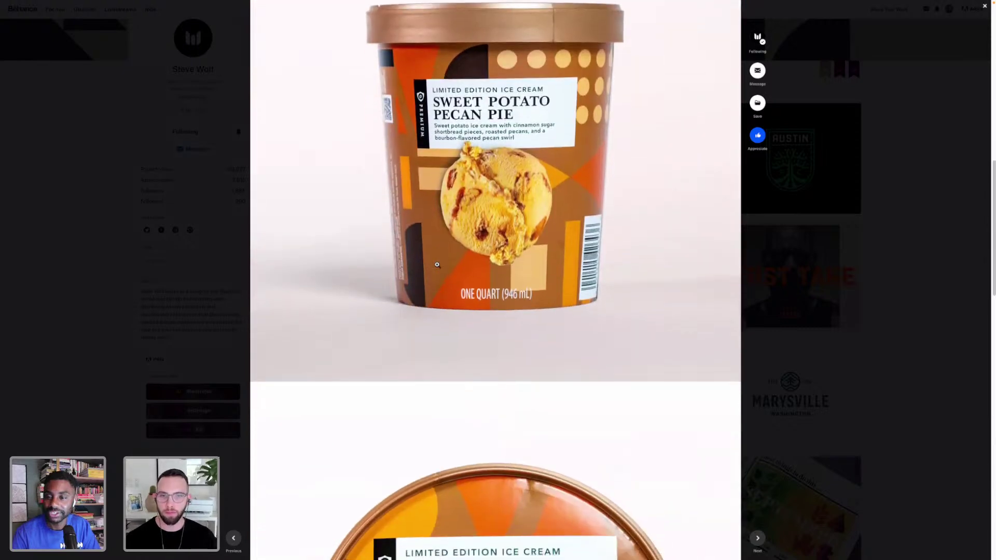
{"action": "scroll", "coordinate": [437, 265], "scroll_direction": "up", "scroll_amount": 4}
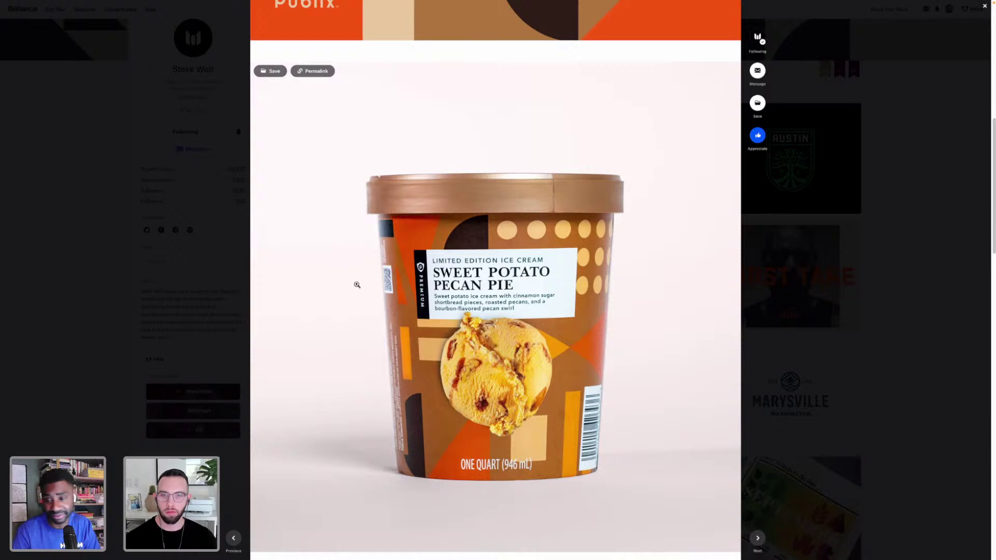
{"action": "scroll", "coordinate": [357, 284], "scroll_direction": "down", "scroll_amount": 1}
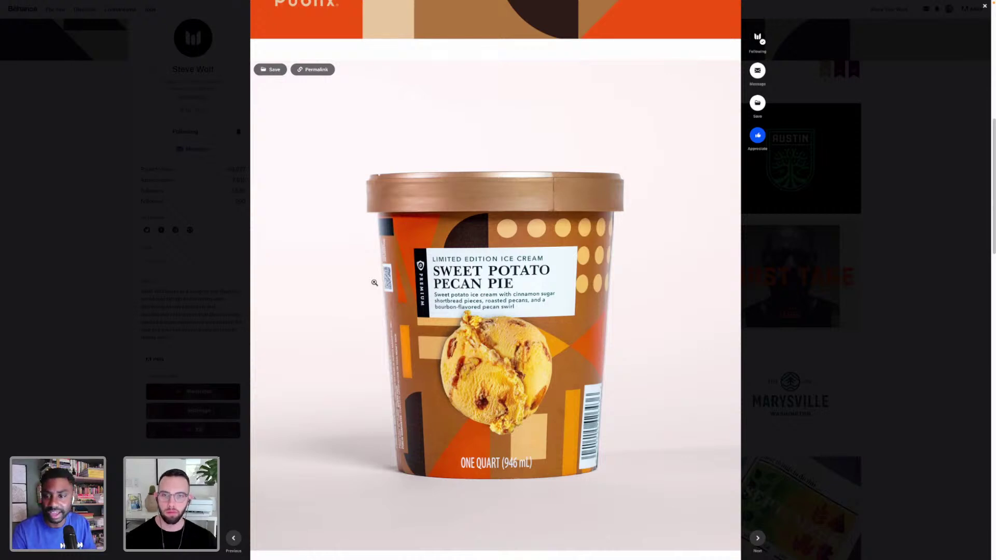
{"action": "scroll", "coordinate": [374, 282], "scroll_direction": "down", "scroll_amount": 1}
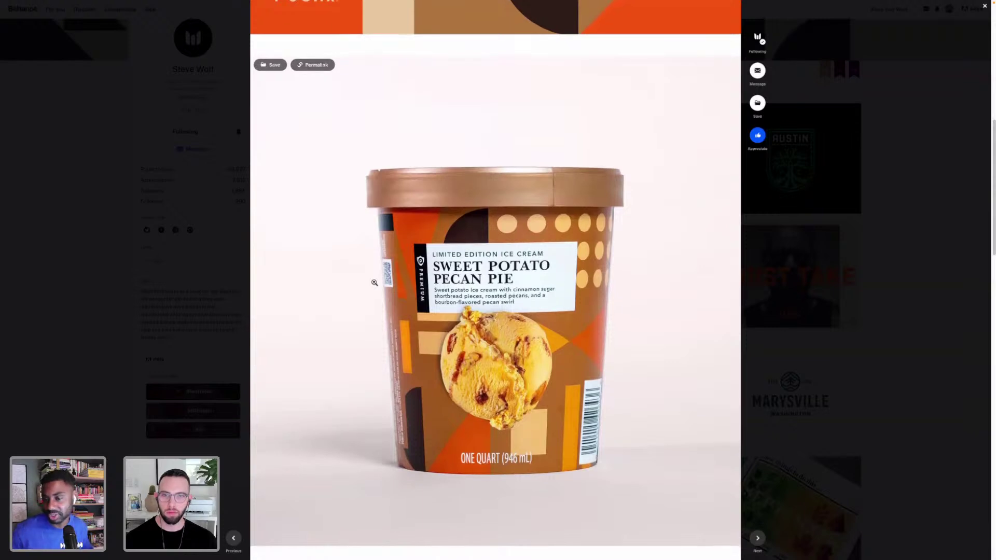
{"action": "scroll", "coordinate": [374, 282], "scroll_direction": "down", "scroll_amount": 1}
{"action": "left_click", "coordinate": [874, 280]}
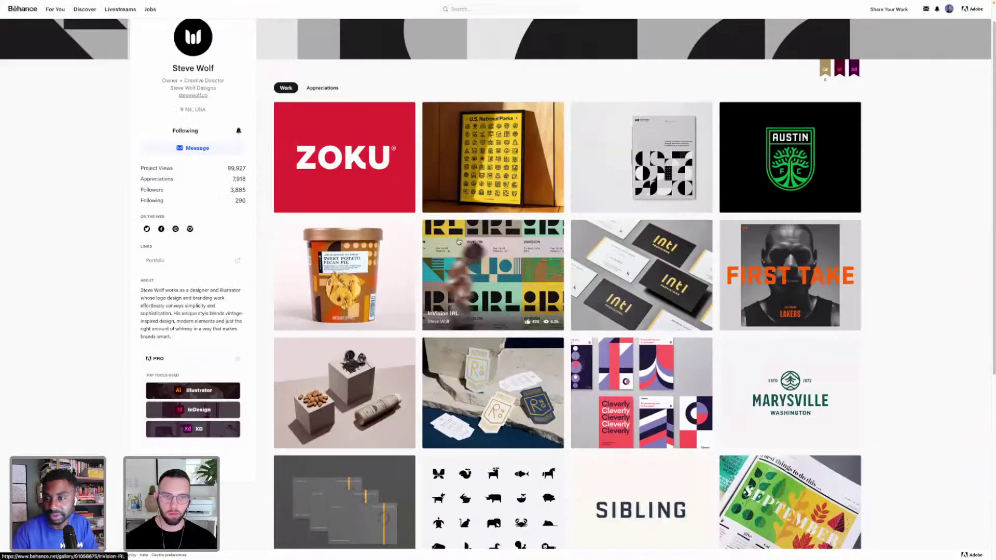
Browse the designer's project gallery down to its last row and open the Fairisle Coffee Co. project
{"action": "scroll", "coordinate": [348, 239], "scroll_direction": "down", "scroll_amount": 2}
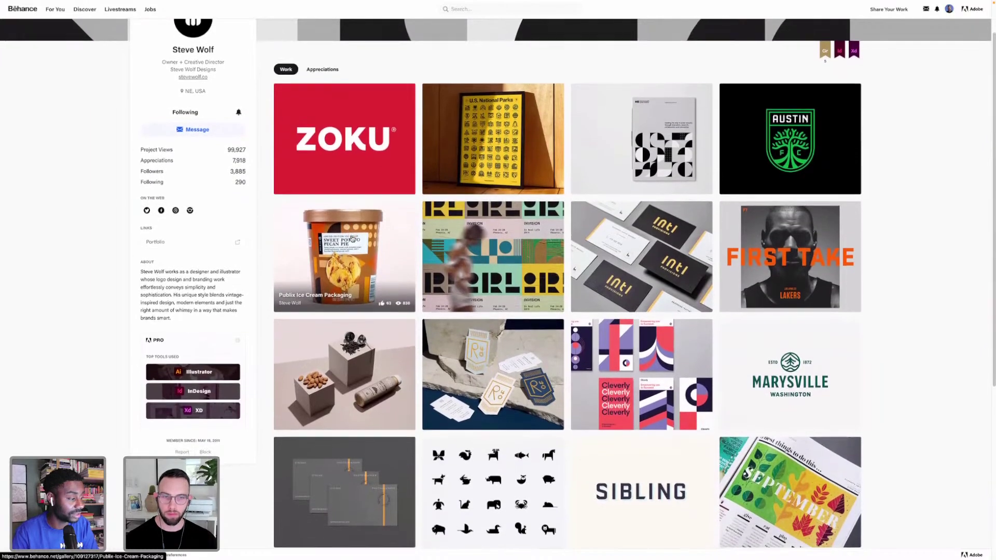
{"action": "scroll", "coordinate": [350, 238], "scroll_direction": "down", "scroll_amount": 3}
{"action": "scroll", "coordinate": [351, 238], "scroll_direction": "down", "scroll_amount": 3}
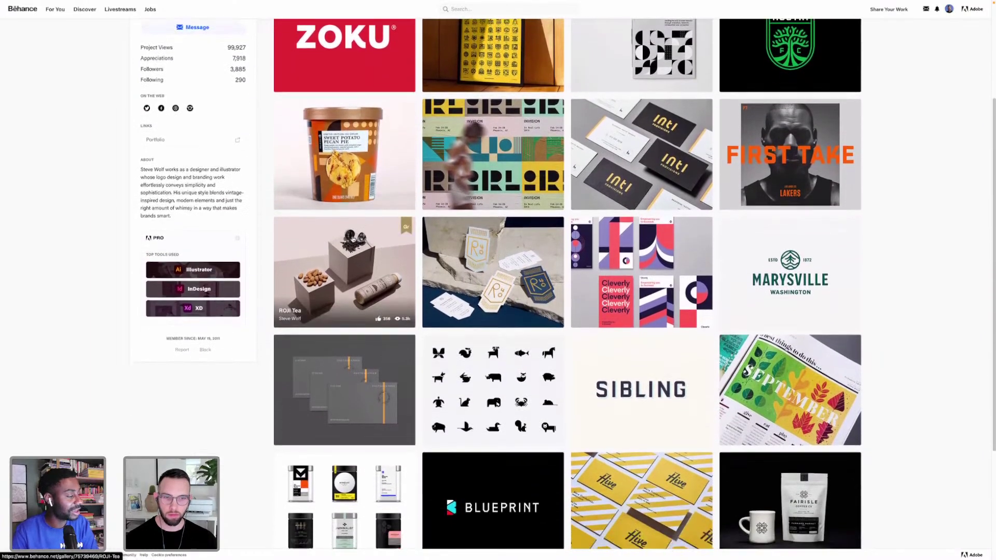
{"action": "scroll", "coordinate": [352, 238], "scroll_direction": "down", "scroll_amount": 3}
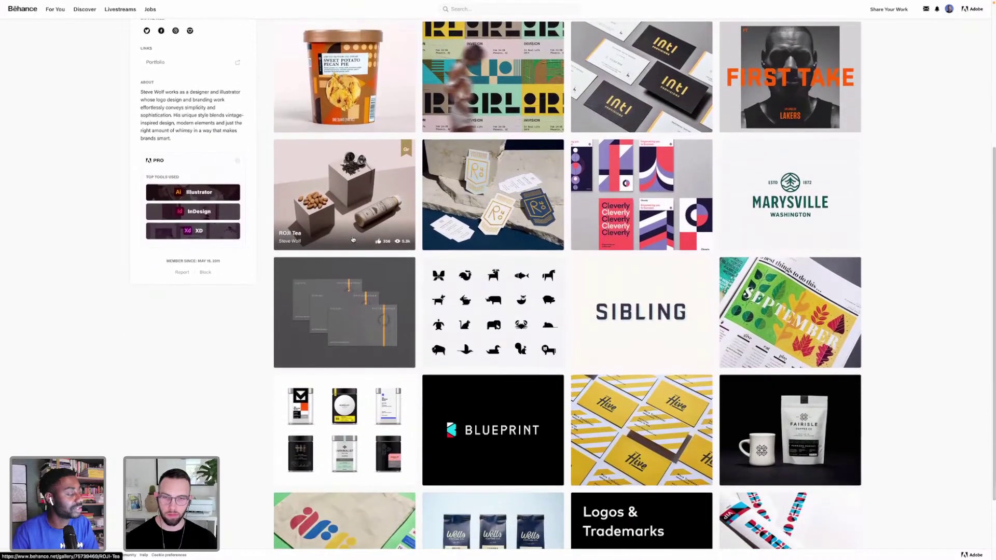
{"action": "scroll", "coordinate": [352, 239], "scroll_direction": "down", "scroll_amount": 2}
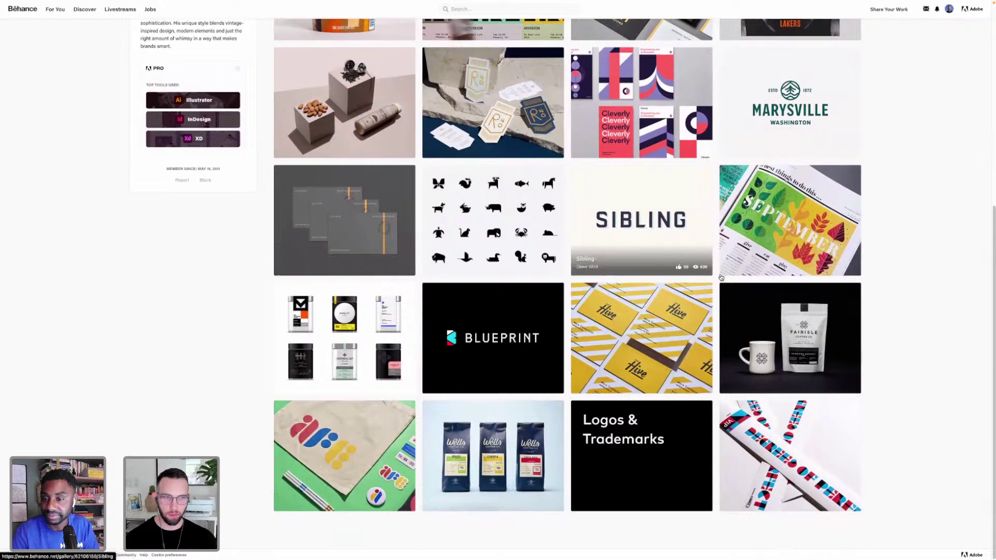
{"action": "left_click", "coordinate": [777, 320]}
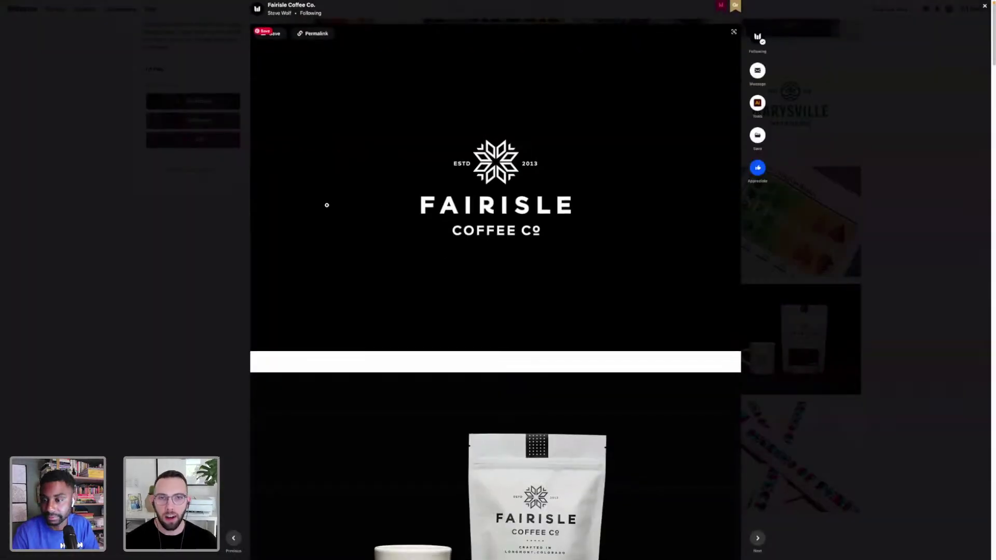
Examine the Fairisle Coffee Co. logo and the photo of the branded mug beside the Farmers Market bag
{"action": "scroll", "coordinate": [331, 212], "scroll_direction": "down", "scroll_amount": 3}
{"action": "scroll", "coordinate": [333, 214], "scroll_direction": "down", "scroll_amount": 4}
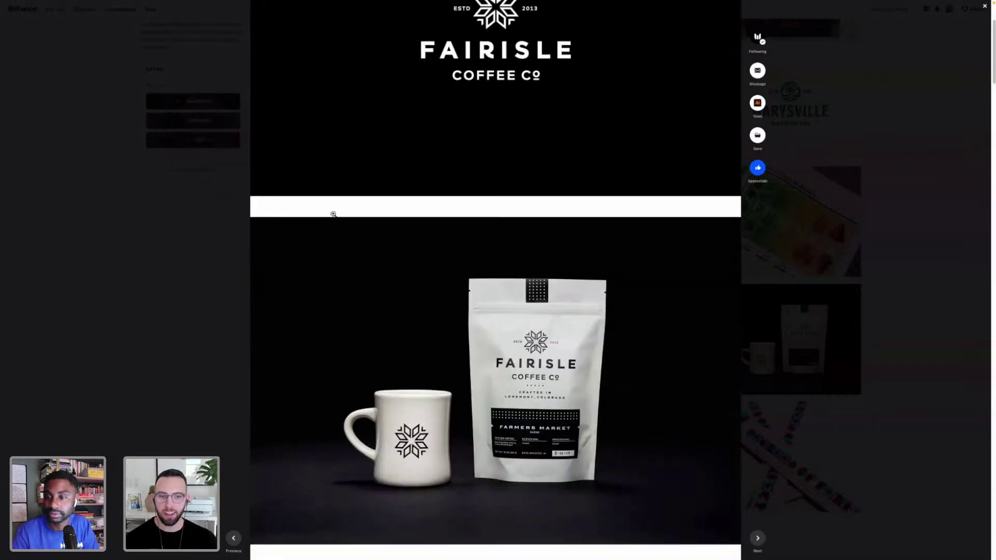
{"action": "scroll", "coordinate": [338, 212], "scroll_direction": "down", "scroll_amount": 1}
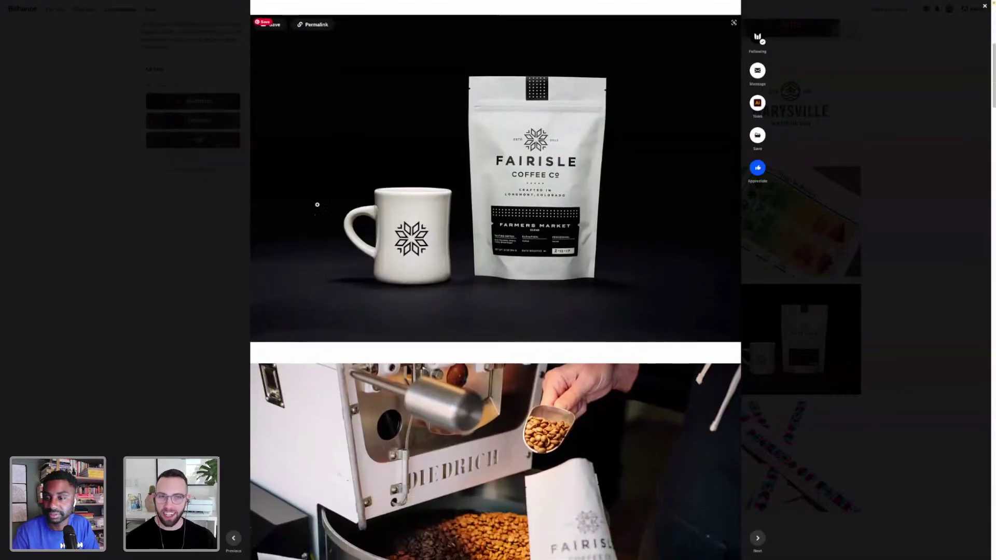
{"action": "scroll", "coordinate": [305, 201], "scroll_direction": "up", "scroll_amount": 4}
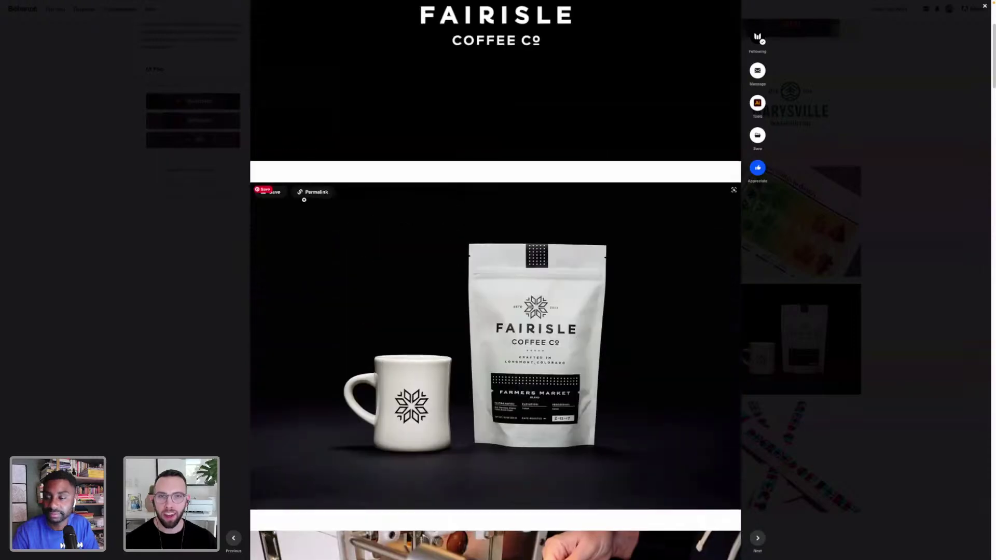
{"action": "scroll", "coordinate": [332, 216], "scroll_direction": "down", "scroll_amount": 12}
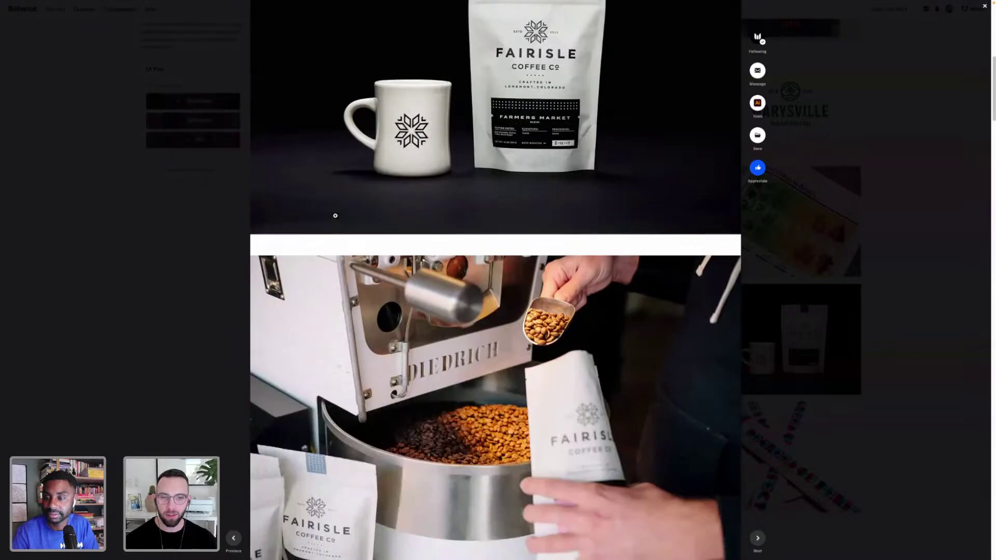
Look through the Fairisle coffee bag lineup, the roasting and espresso photos, and the pair of branded mugs
{"action": "scroll", "coordinate": [336, 215], "scroll_direction": "down", "scroll_amount": 6}
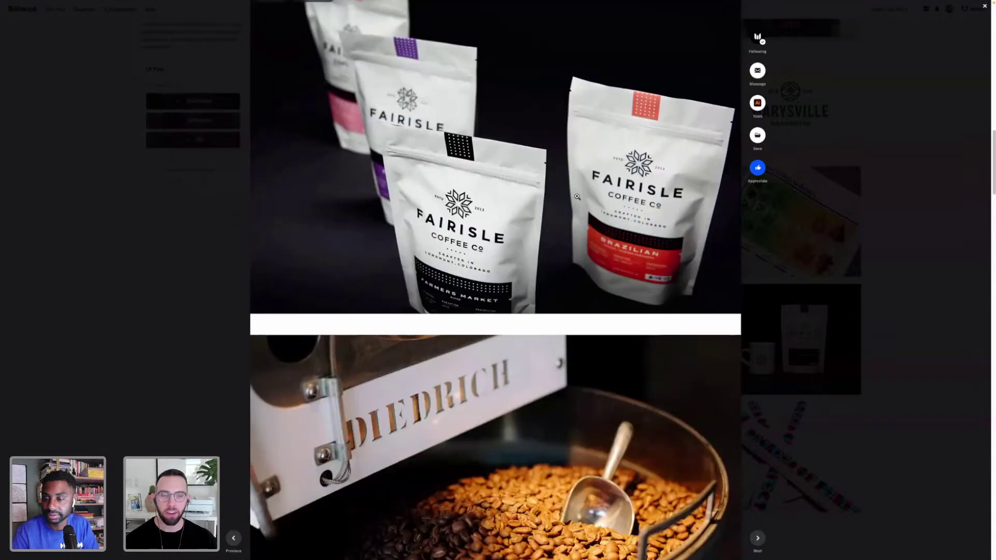
{"action": "scroll", "coordinate": [437, 91], "scroll_direction": "up", "scroll_amount": 1}
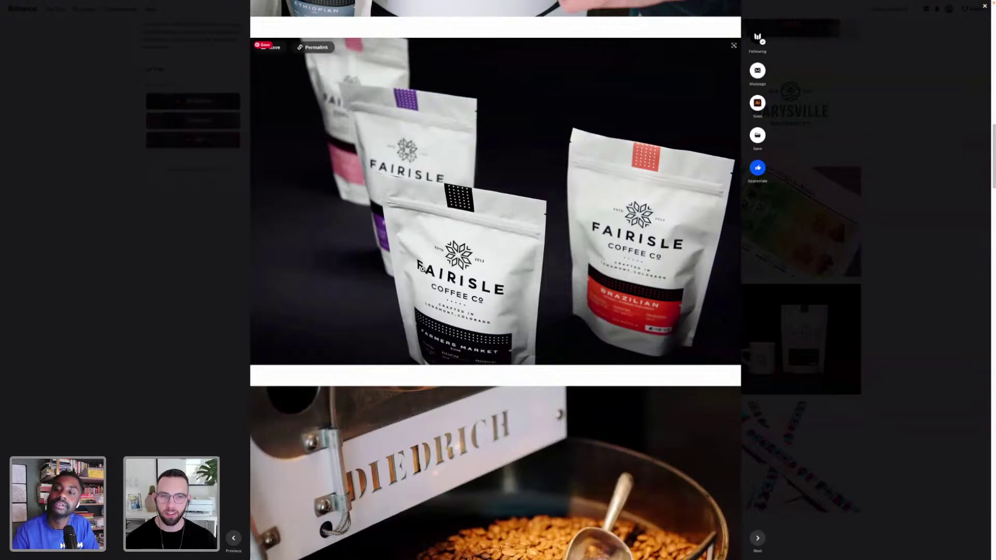
{"action": "scroll", "coordinate": [423, 269], "scroll_direction": "up", "scroll_amount": 1}
{"action": "scroll", "coordinate": [423, 269], "scroll_direction": "down", "scroll_amount": 10}
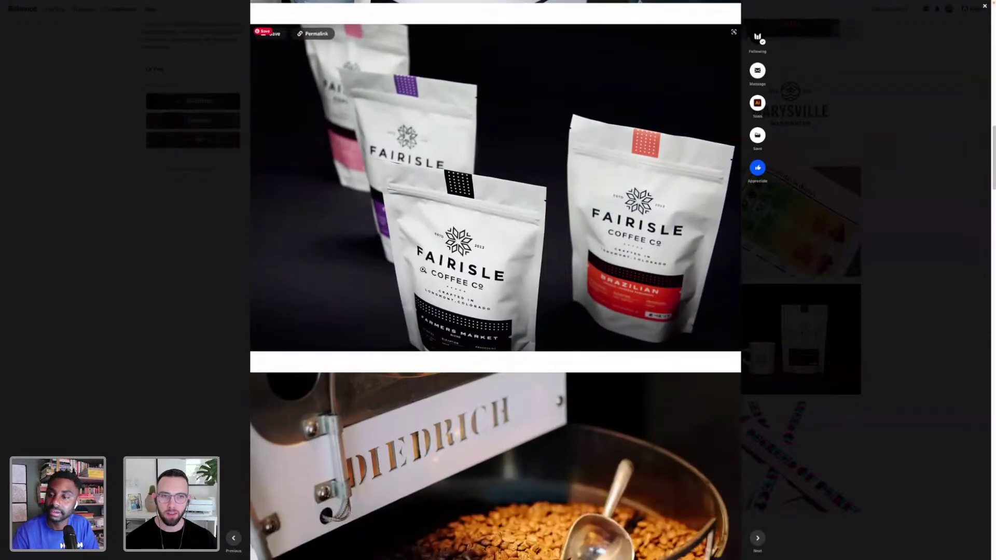
{"action": "scroll", "coordinate": [421, 270], "scroll_direction": "down", "scroll_amount": 5}
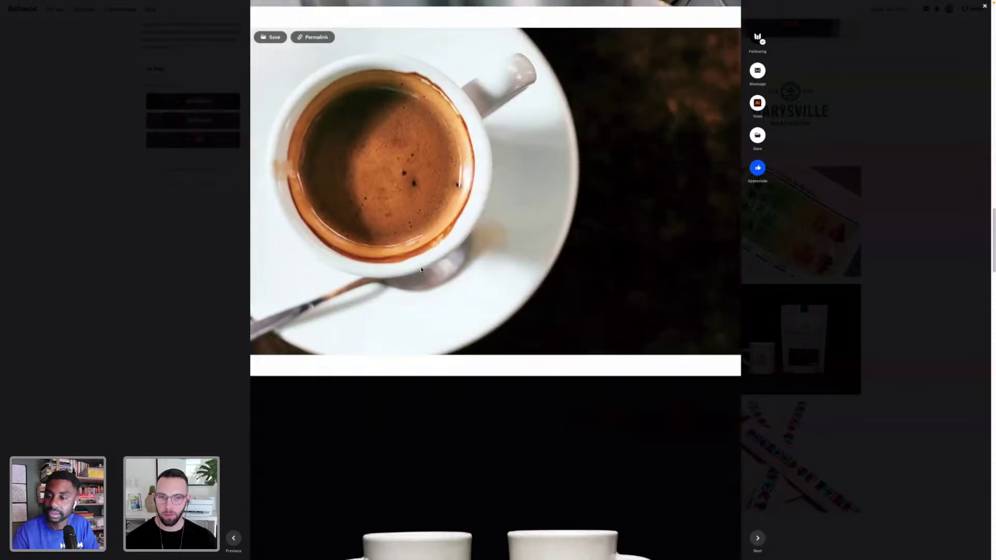
{"action": "scroll", "coordinate": [421, 268], "scroll_direction": "down", "scroll_amount": 5}
{"action": "scroll", "coordinate": [421, 267], "scroll_direction": "down", "scroll_amount": 10}
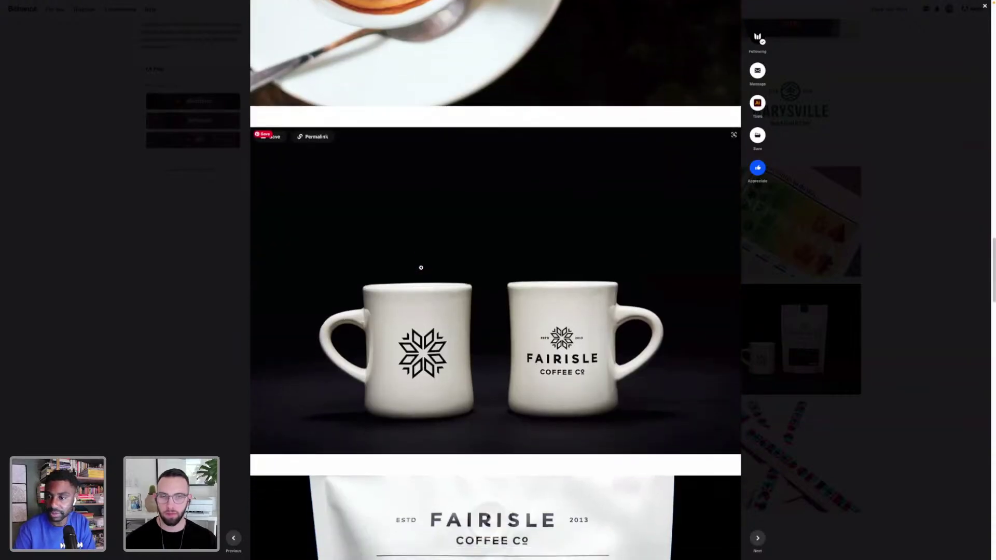
Return to the Fairisle coffee bag lineup photo, view it enlarged, and close the enlarged image
{"action": "scroll", "coordinate": [421, 269], "scroll_direction": "up", "scroll_amount": 6}
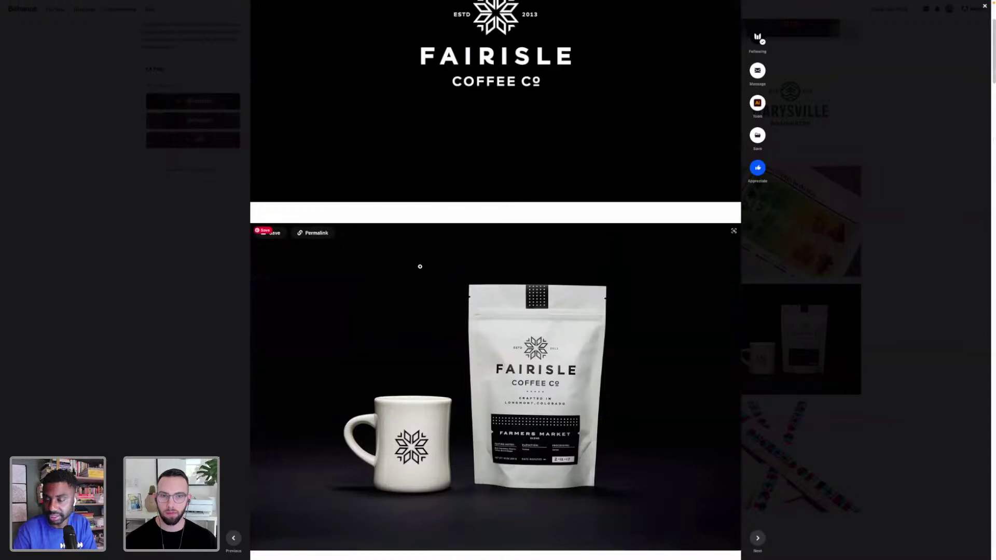
{"action": "scroll", "coordinate": [420, 266], "scroll_direction": "down", "scroll_amount": 12}
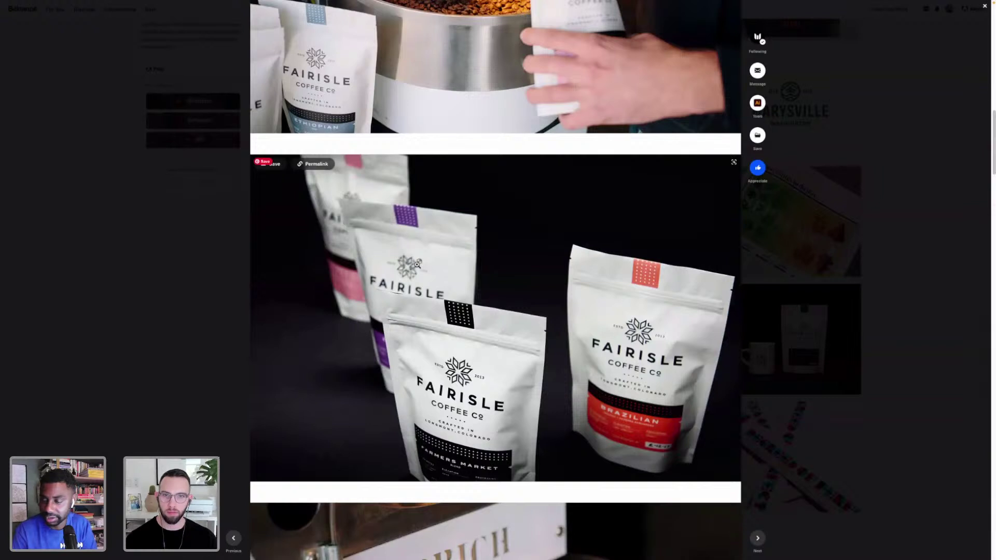
{"action": "left_click", "coordinate": [509, 276]}
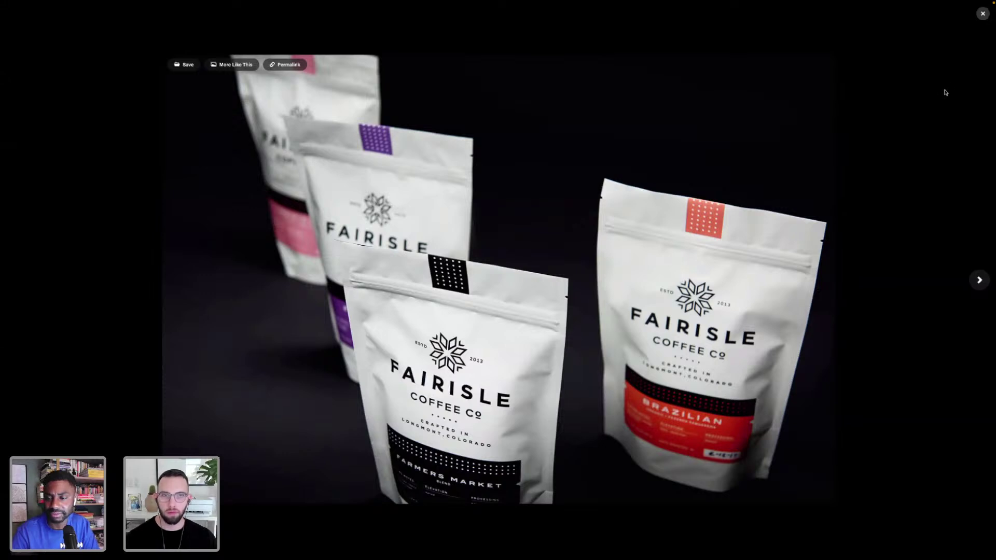
{"action": "left_click", "coordinate": [982, 14]}
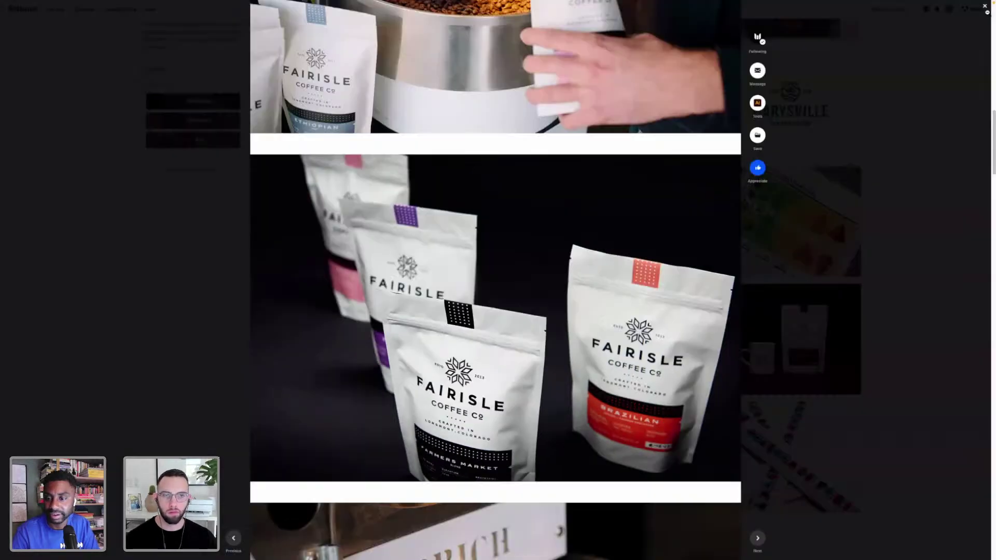
Close the Fairisle Coffee Co. project and look back over the profile's gallery up to its first row
{"action": "left_click", "coordinate": [861, 283]}
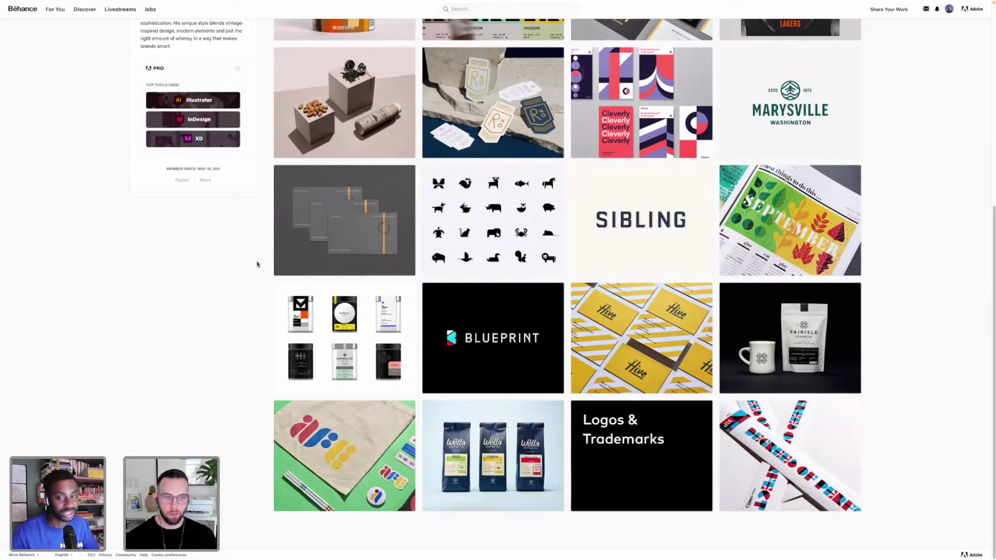
{"action": "scroll", "coordinate": [244, 257], "scroll_direction": "up", "scroll_amount": 1}
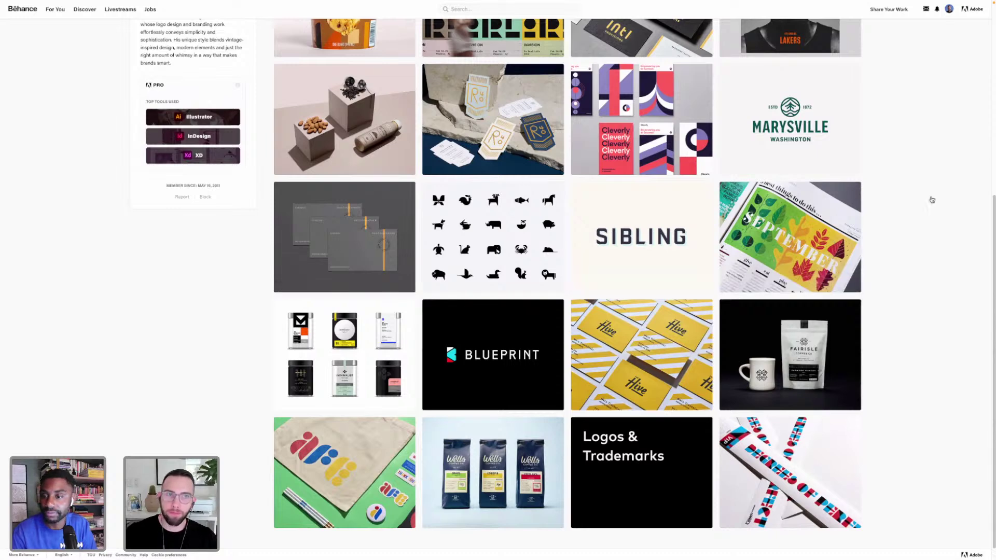
{"action": "scroll", "coordinate": [923, 201], "scroll_direction": "up", "scroll_amount": 2}
{"action": "scroll", "coordinate": [923, 200], "scroll_direction": "up", "scroll_amount": 4}
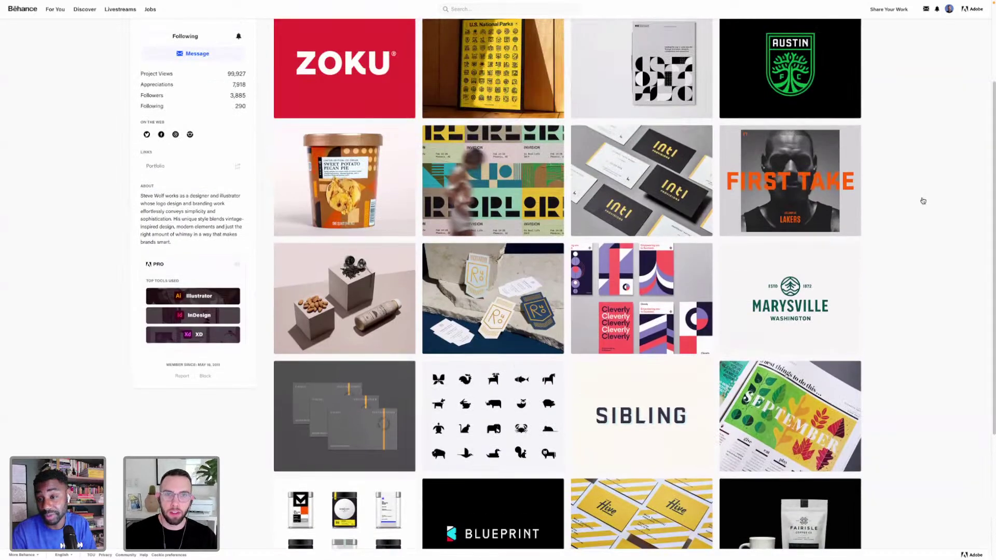
{"action": "scroll", "coordinate": [923, 201], "scroll_direction": "up", "scroll_amount": 1}
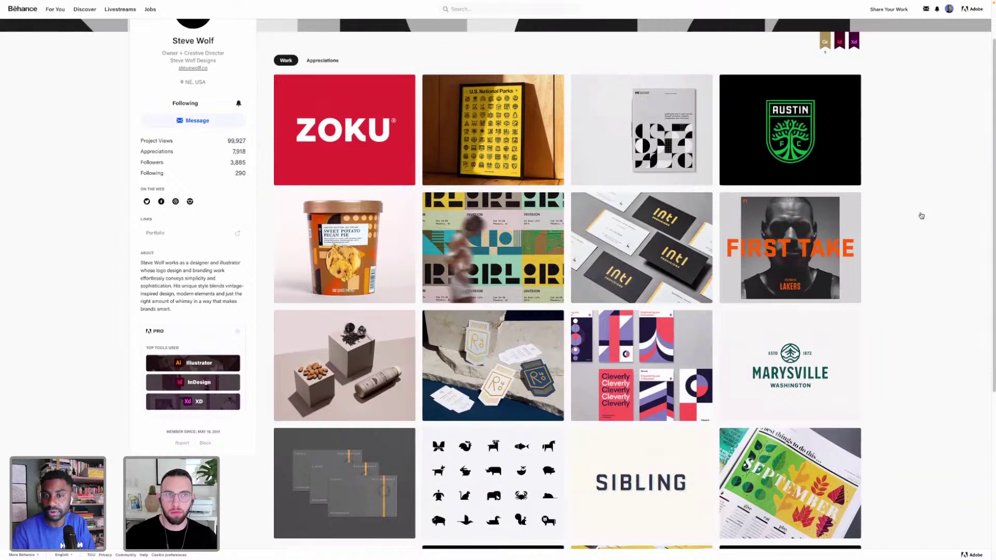
Switch to the designer's studio website, show it full screen, and look at the team photo and "What we do" section
{"action": "mouse_move", "coordinate": [221, 11]}
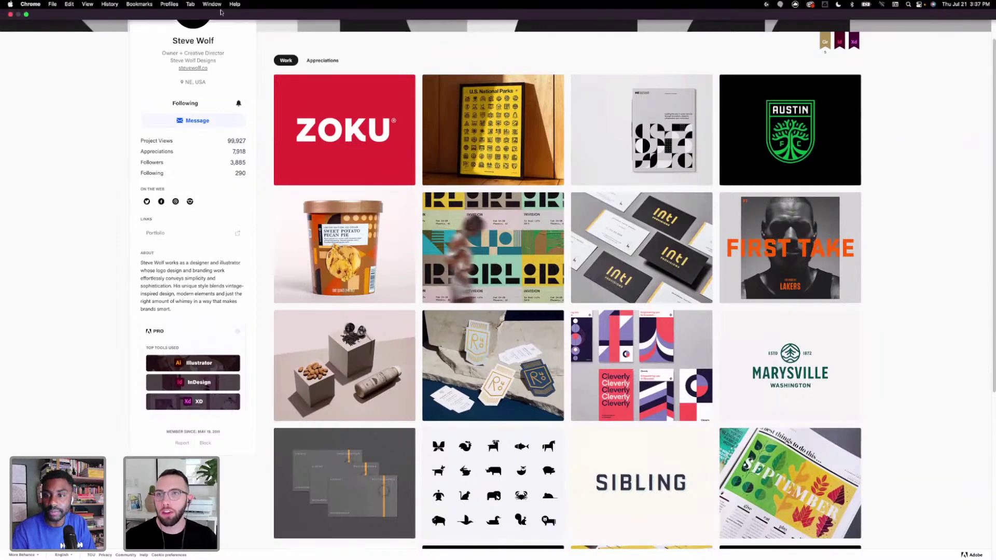
{"action": "left_click", "coordinate": [26, 14]}
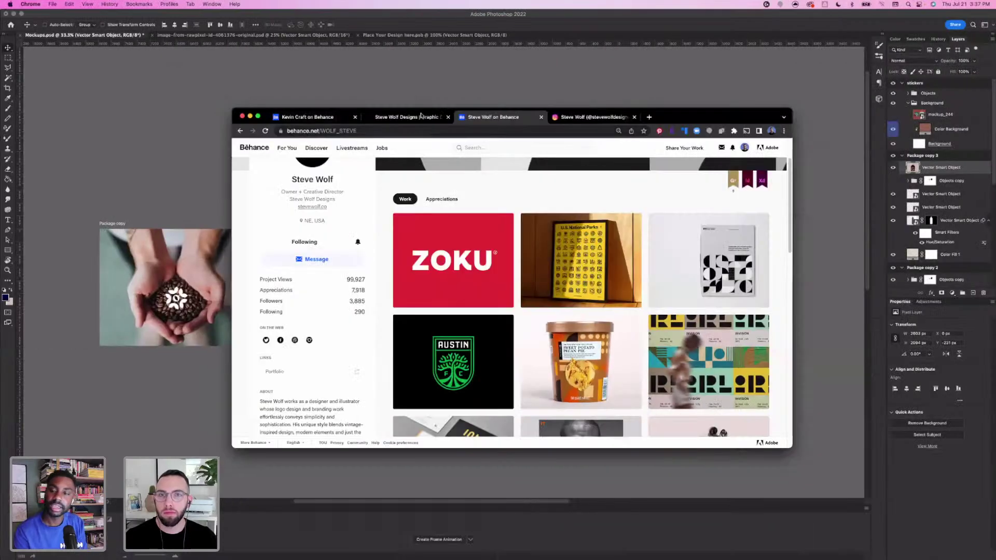
{"action": "left_click", "coordinate": [407, 117]}
{"action": "left_click", "coordinate": [257, 116]}
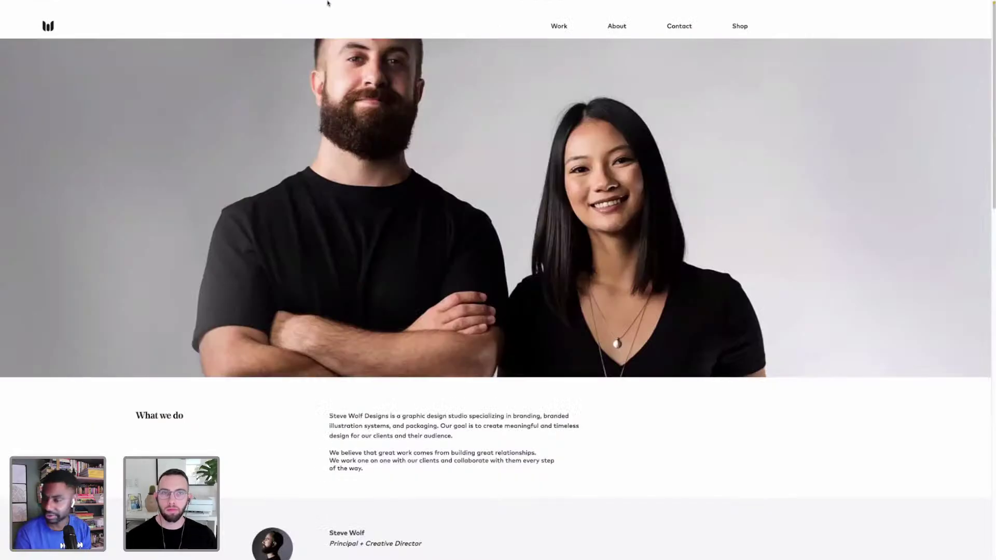
{"action": "mouse_move", "coordinate": [328, 1]}
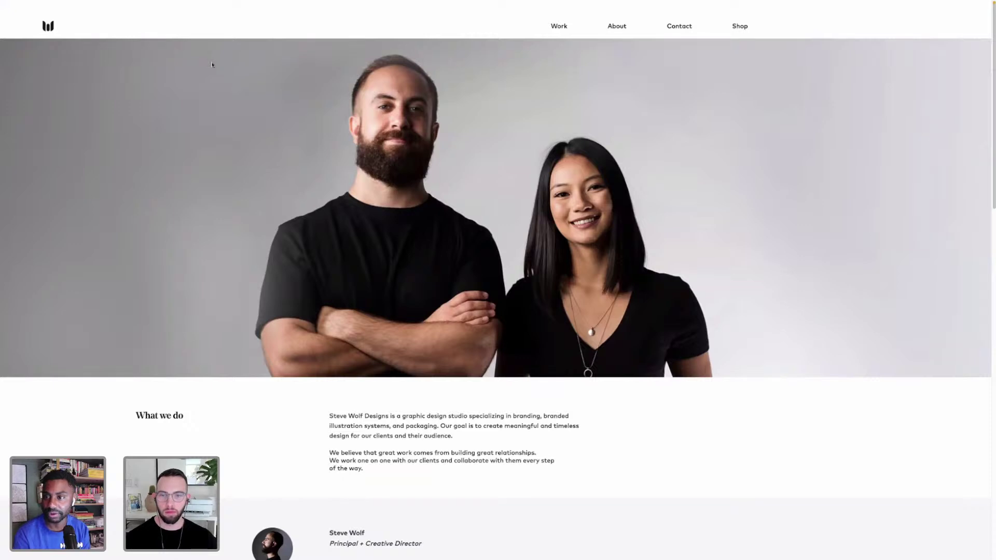
{"action": "scroll", "coordinate": [271, 227], "scroll_direction": "down", "scroll_amount": 1}
{"action": "scroll", "coordinate": [271, 227], "scroll_direction": "up", "scroll_amount": 1}
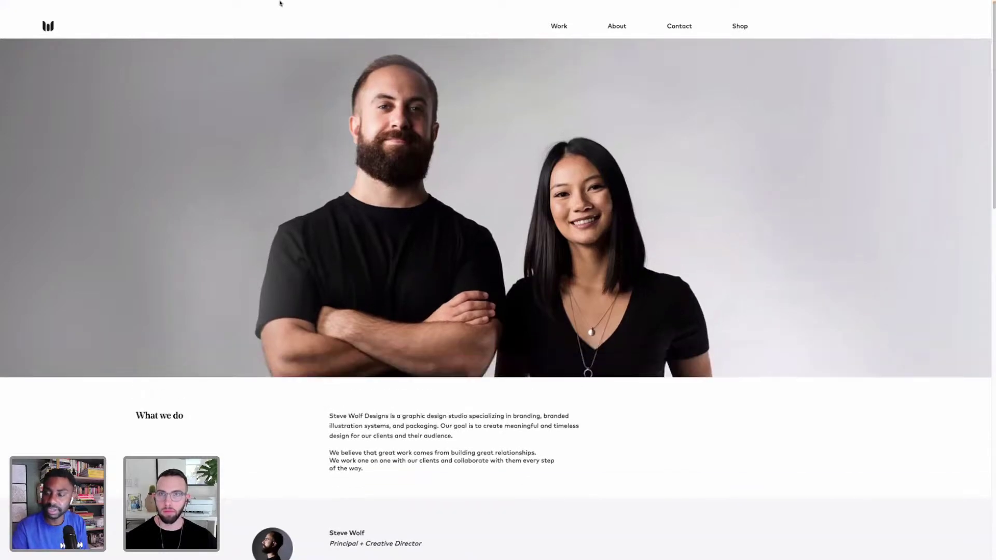
Open the studio's work page and look through the project grid from Austin FC past Roji Tea and City of Marysville to the Invision posters
{"action": "mouse_move", "coordinate": [281, 1]}
{"action": "left_click", "coordinate": [556, 27]}
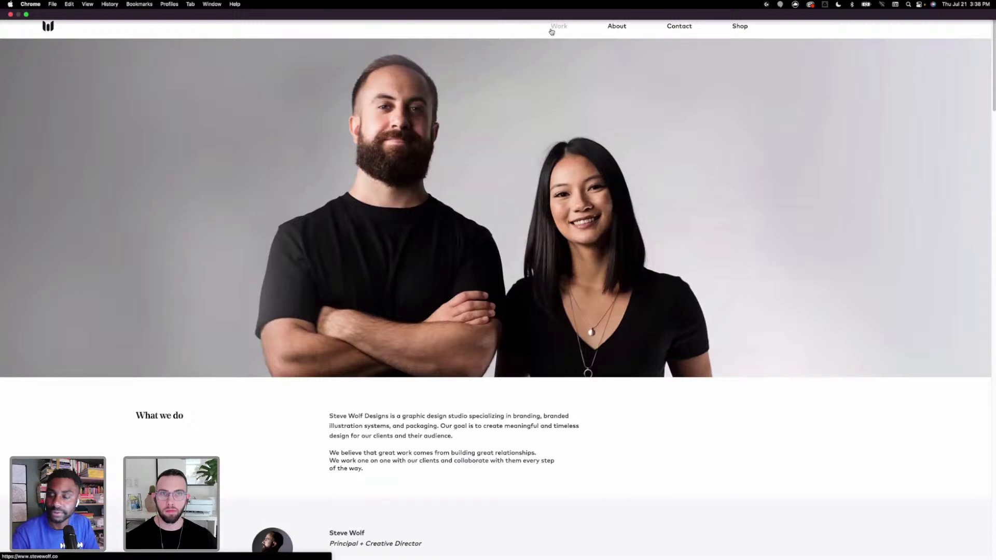
{"action": "scroll", "coordinate": [257, 236], "scroll_direction": "down", "scroll_amount": 2}
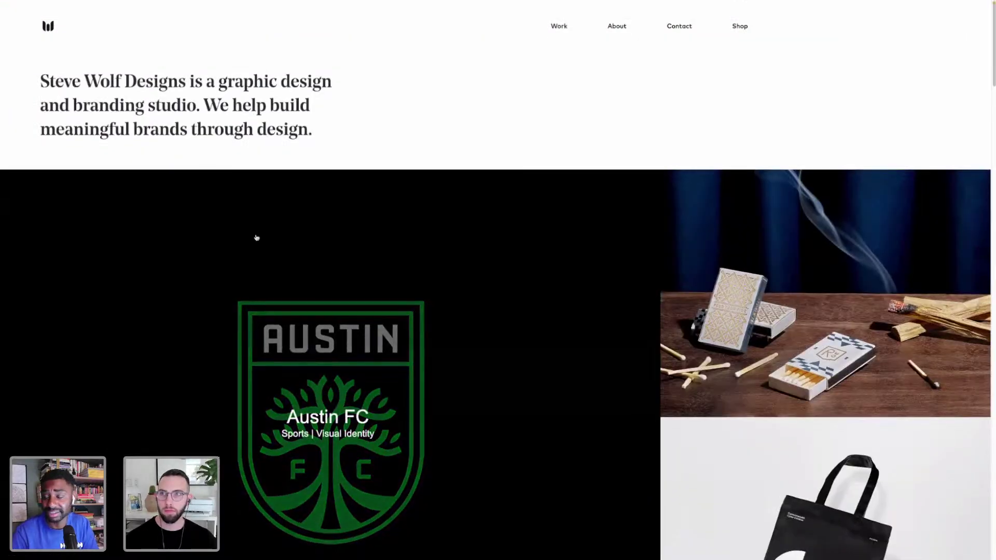
{"action": "scroll", "coordinate": [257, 238], "scroll_direction": "down", "scroll_amount": 5}
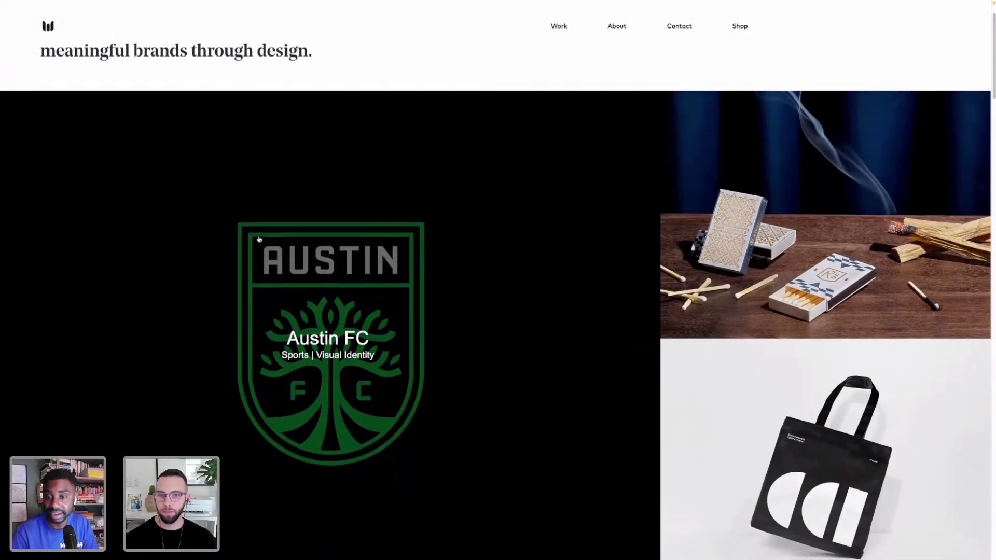
{"action": "scroll", "coordinate": [259, 239], "scroll_direction": "down", "scroll_amount": 2}
{"action": "scroll", "coordinate": [259, 239], "scroll_direction": "down", "scroll_amount": 4}
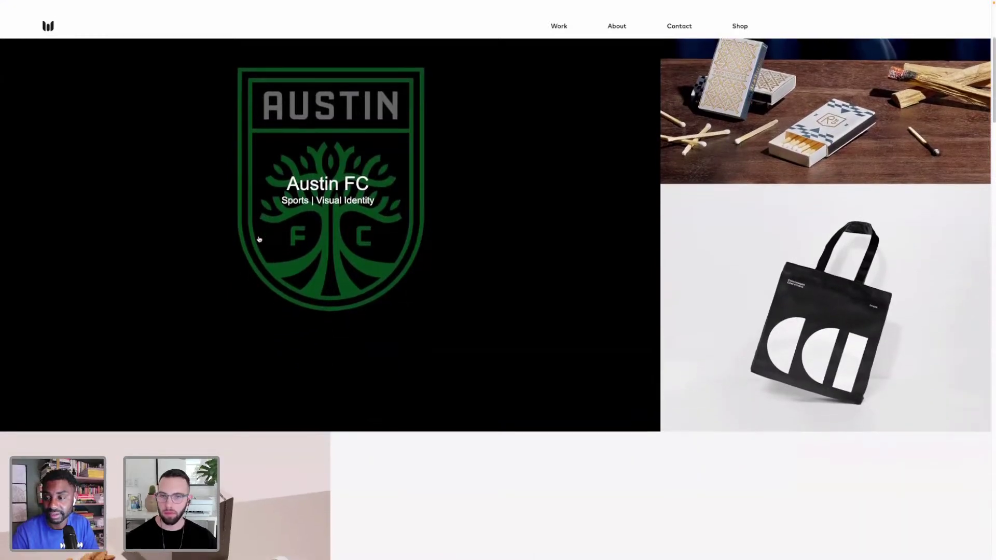
{"action": "scroll", "coordinate": [259, 239], "scroll_direction": "down", "scroll_amount": 3}
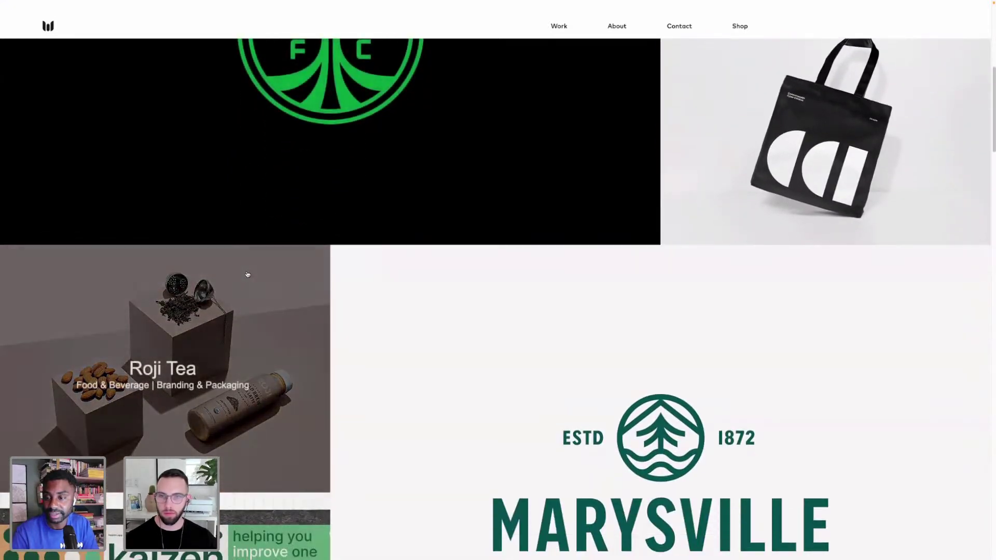
{"action": "scroll", "coordinate": [248, 273], "scroll_direction": "down", "scroll_amount": 2}
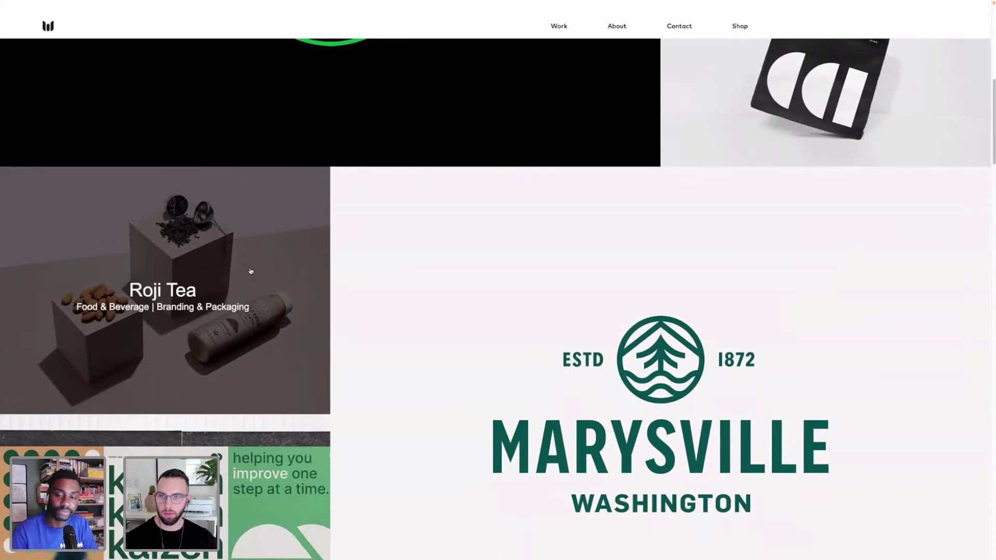
{"action": "scroll", "coordinate": [251, 271], "scroll_direction": "down", "scroll_amount": 3}
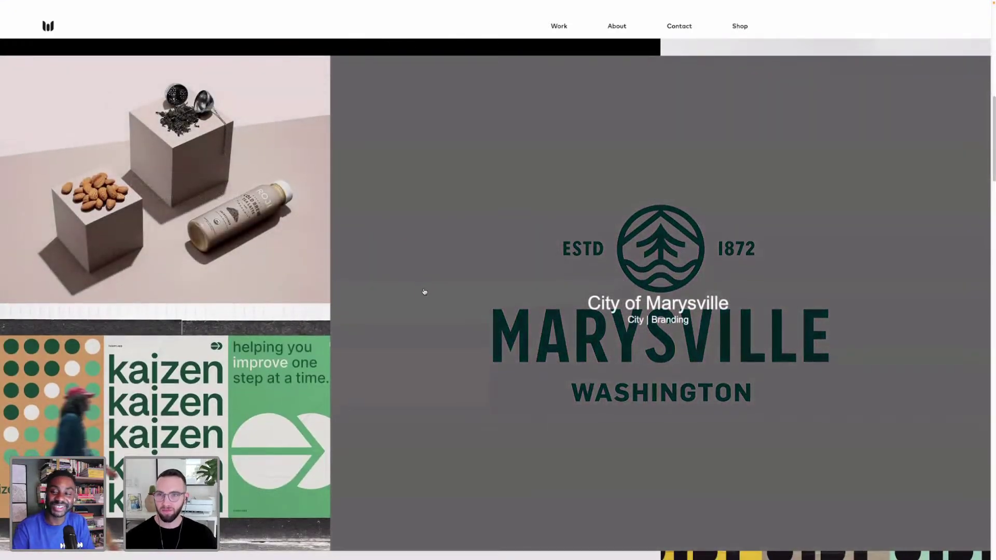
{"action": "scroll", "coordinate": [430, 291], "scroll_direction": "down", "scroll_amount": 1}
{"action": "scroll", "coordinate": [431, 292], "scroll_direction": "down", "scroll_amount": 5}
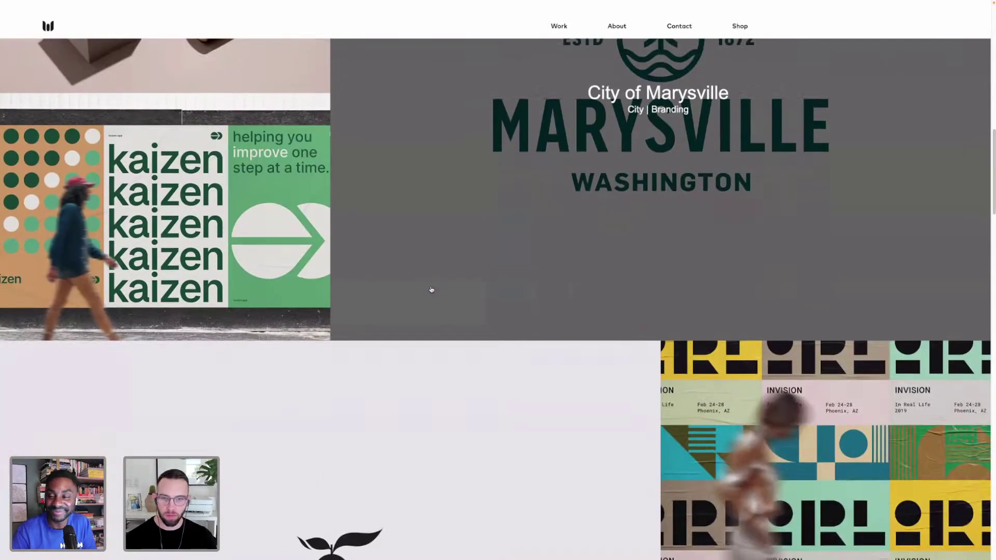
{"action": "scroll", "coordinate": [431, 289], "scroll_direction": "down", "scroll_amount": 1}
Open the Roji Tea project and view its description, the wordmark, the four-bottle lineup and the unsweetened bottle photo
{"action": "scroll", "coordinate": [430, 290], "scroll_direction": "up", "scroll_amount": 5}
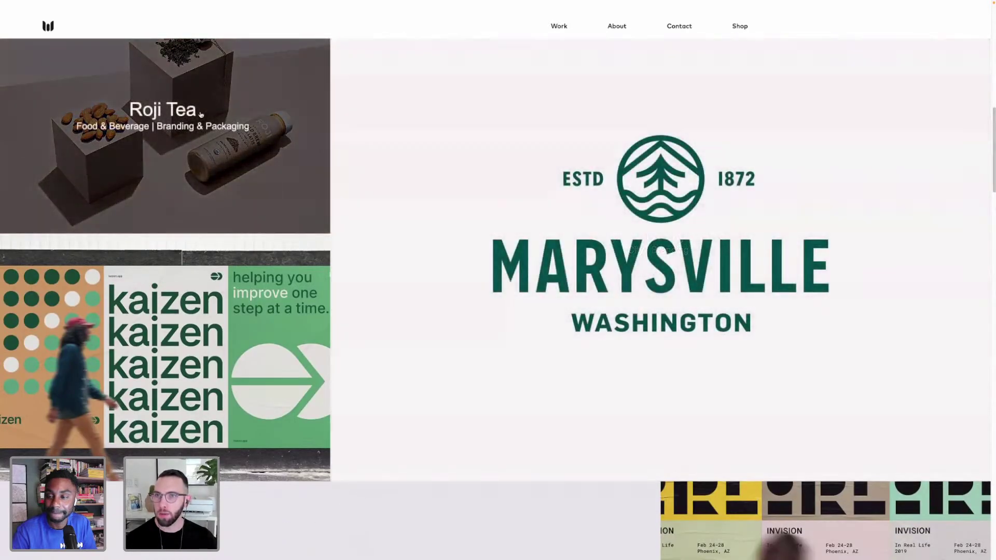
{"action": "left_click", "coordinate": [202, 115]}
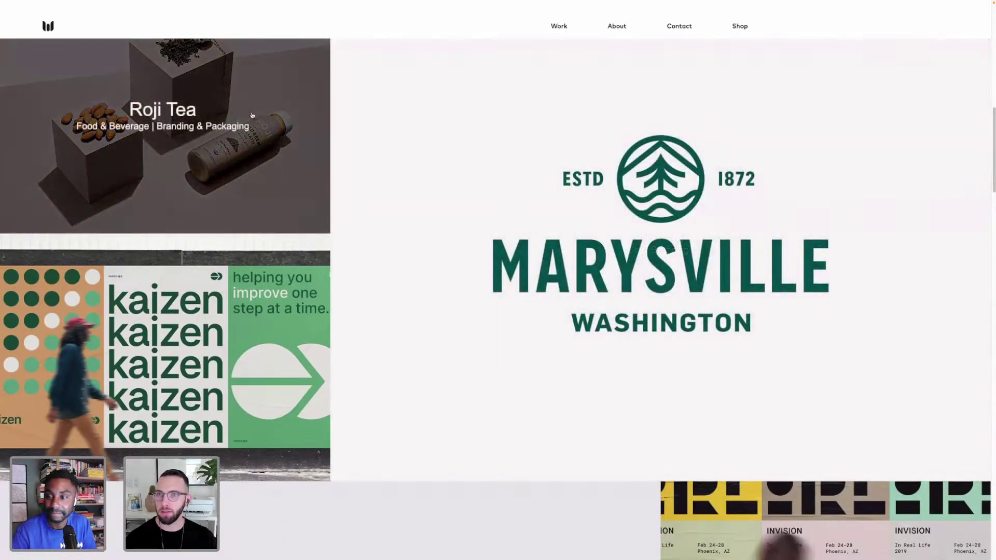
{"action": "scroll", "coordinate": [292, 263], "scroll_direction": "down", "scroll_amount": 3}
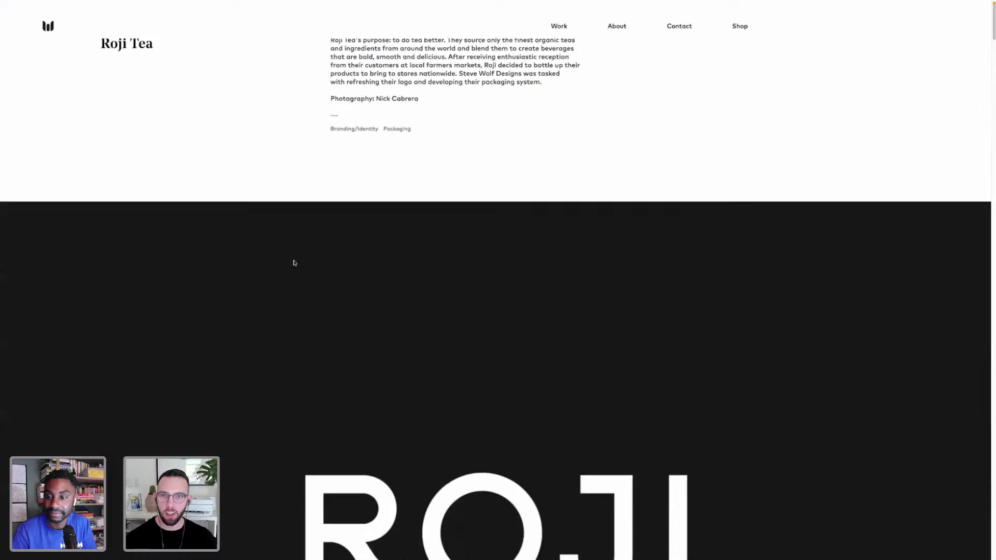
{"action": "scroll", "coordinate": [294, 262], "scroll_direction": "down", "scroll_amount": 4}
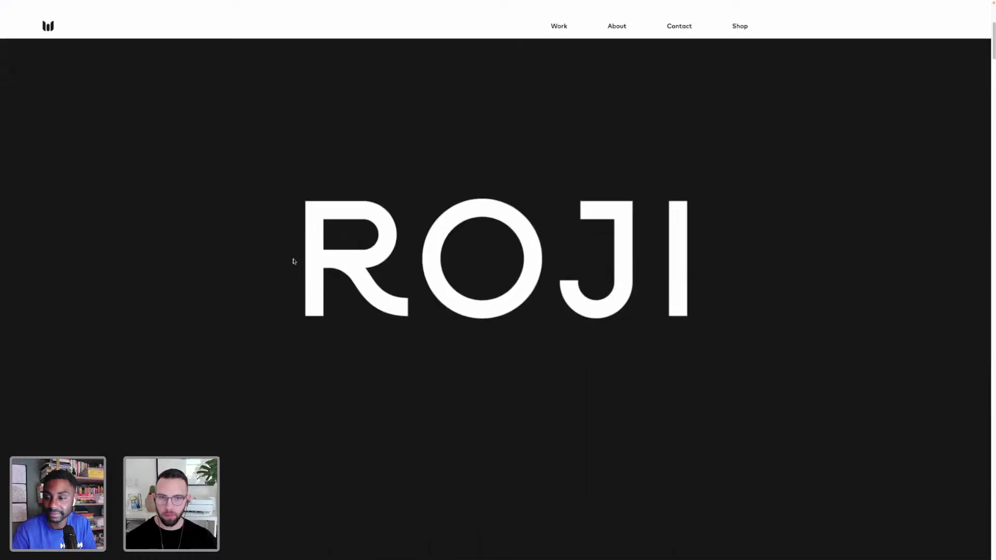
{"action": "scroll", "coordinate": [294, 261], "scroll_direction": "down", "scroll_amount": 5}
{"action": "scroll", "coordinate": [293, 261], "scroll_direction": "down", "scroll_amount": 7}
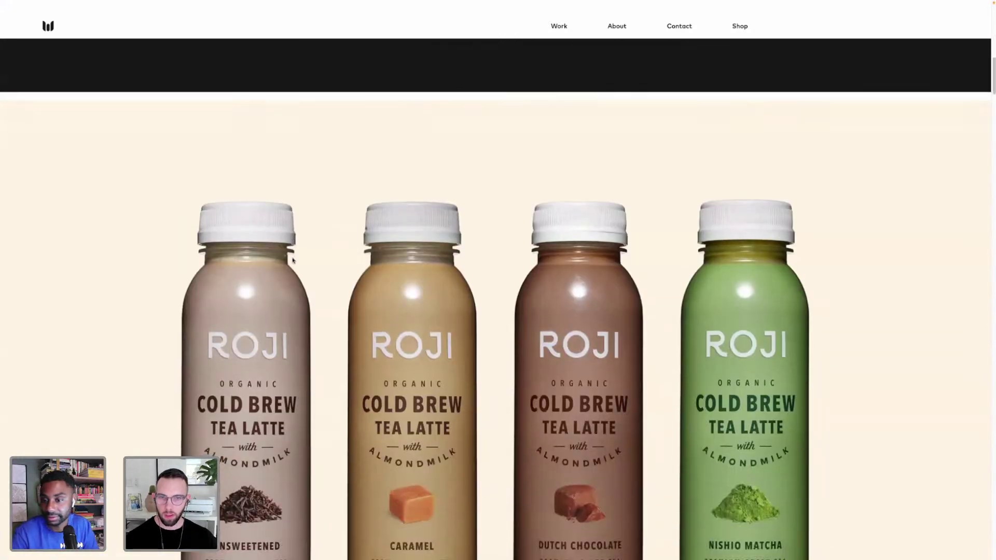
{"action": "scroll", "coordinate": [383, 361], "scroll_direction": "down", "scroll_amount": 5}
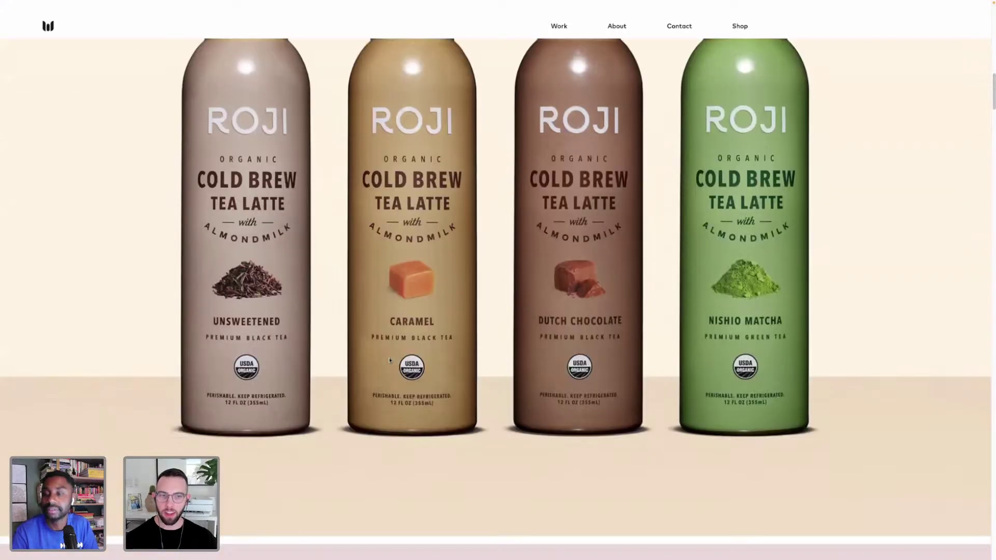
{"action": "scroll", "coordinate": [377, 358], "scroll_direction": "down", "scroll_amount": 6}
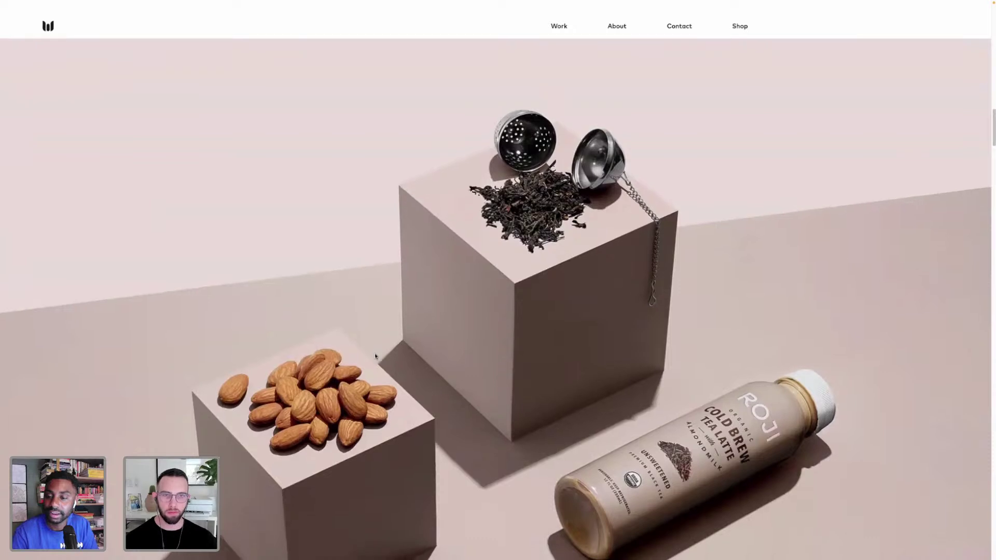
{"action": "scroll", "coordinate": [375, 356], "scroll_direction": "down", "scroll_amount": 2}
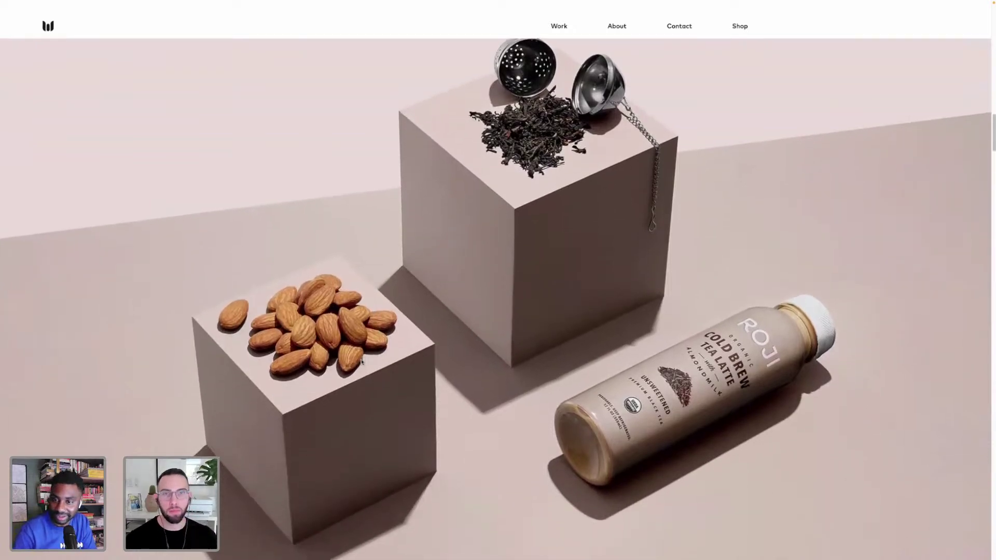
Return to the Roji four-bottle lineup and examine the cold brew tea latte label designs
{"action": "scroll", "coordinate": [362, 363], "scroll_direction": "up", "scroll_amount": 10}
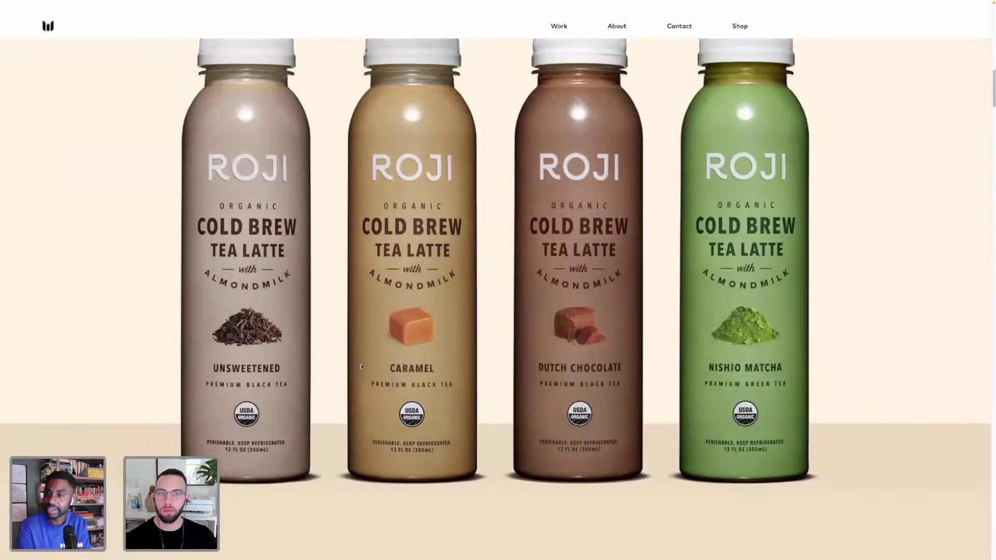
{"action": "scroll", "coordinate": [361, 366], "scroll_direction": "up", "scroll_amount": 1}
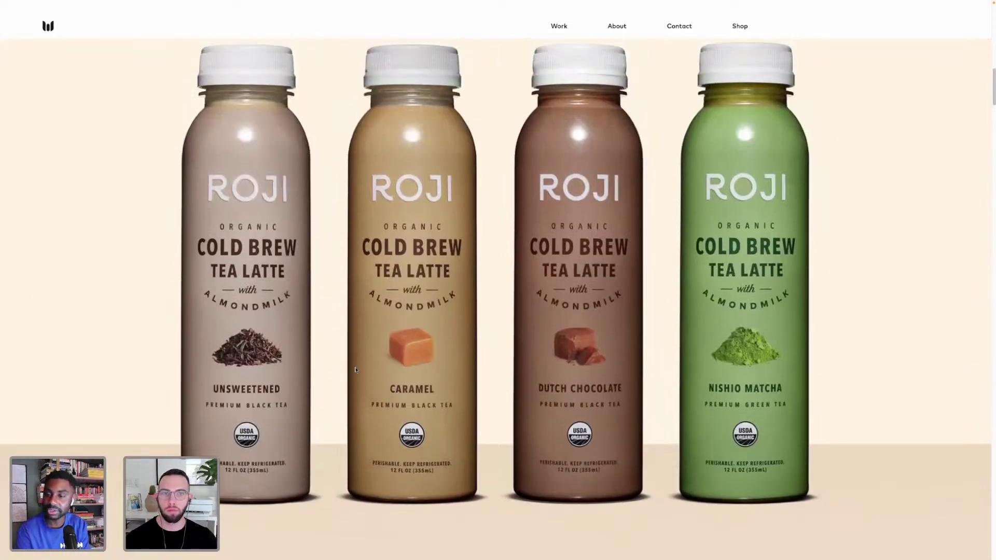
{"action": "scroll", "coordinate": [354, 369], "scroll_direction": "up", "scroll_amount": 1}
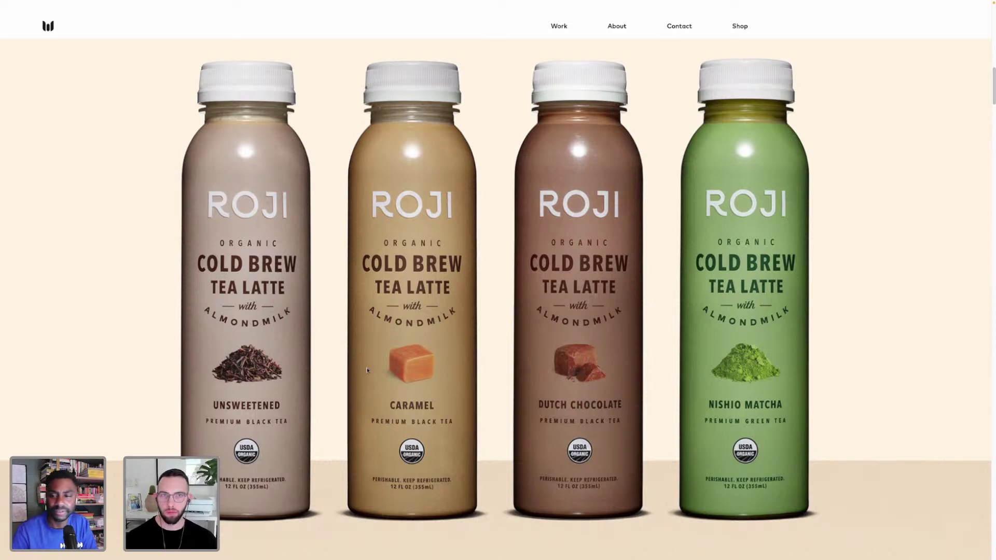
{"action": "scroll", "coordinate": [367, 370], "scroll_direction": "down", "scroll_amount": 1}
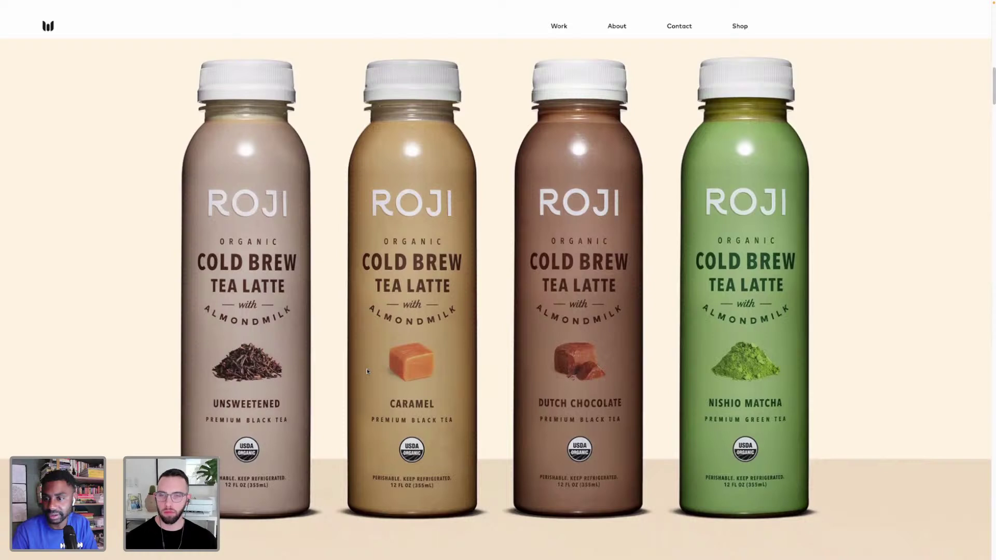
{"action": "scroll", "coordinate": [367, 370], "scroll_direction": "down", "scroll_amount": 1}
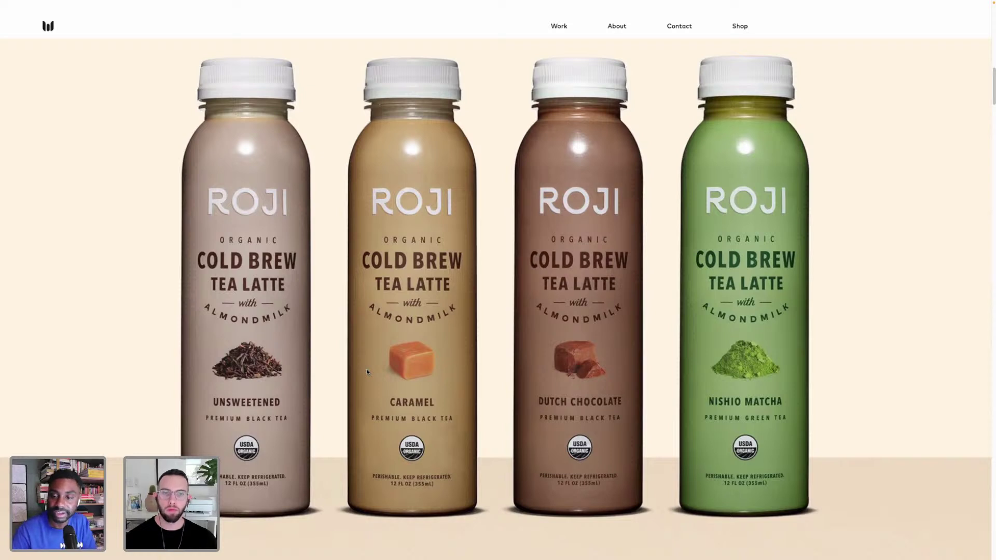
{"action": "scroll", "coordinate": [347, 376], "scroll_direction": "down", "scroll_amount": 1}
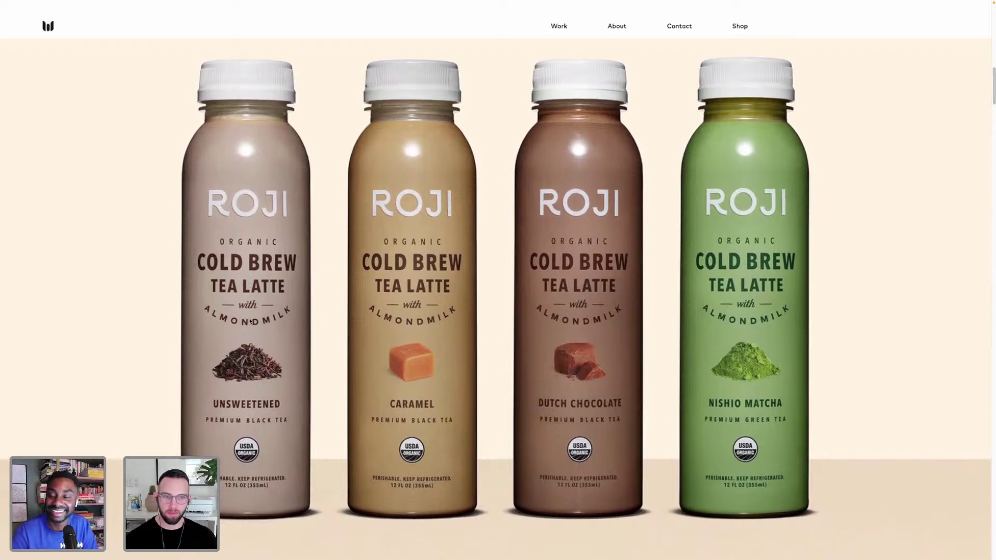
{"action": "scroll", "coordinate": [250, 318], "scroll_direction": "down", "scroll_amount": 1}
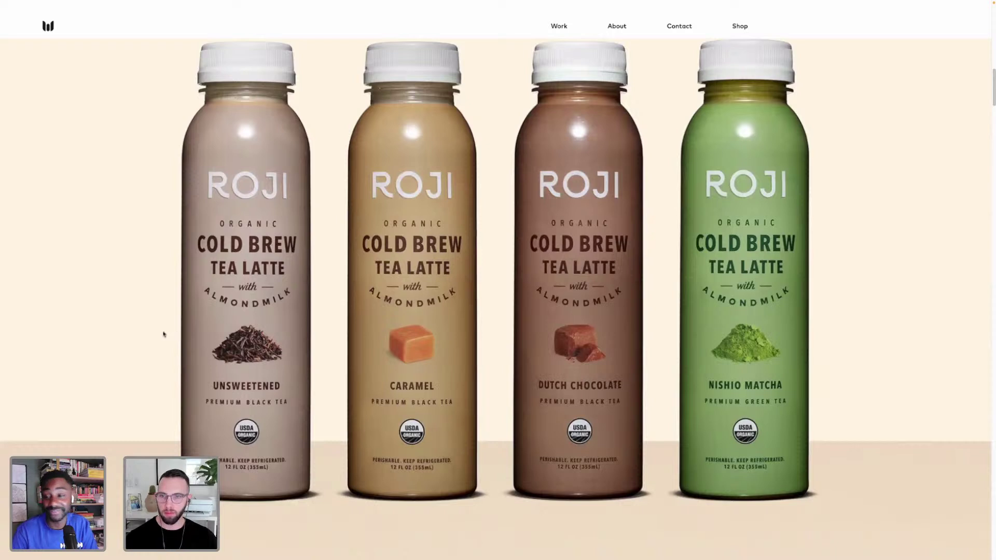
{"action": "scroll", "coordinate": [163, 334], "scroll_direction": "down", "scroll_amount": 1}
{"action": "scroll", "coordinate": [163, 333], "scroll_direction": "down", "scroll_amount": 3}
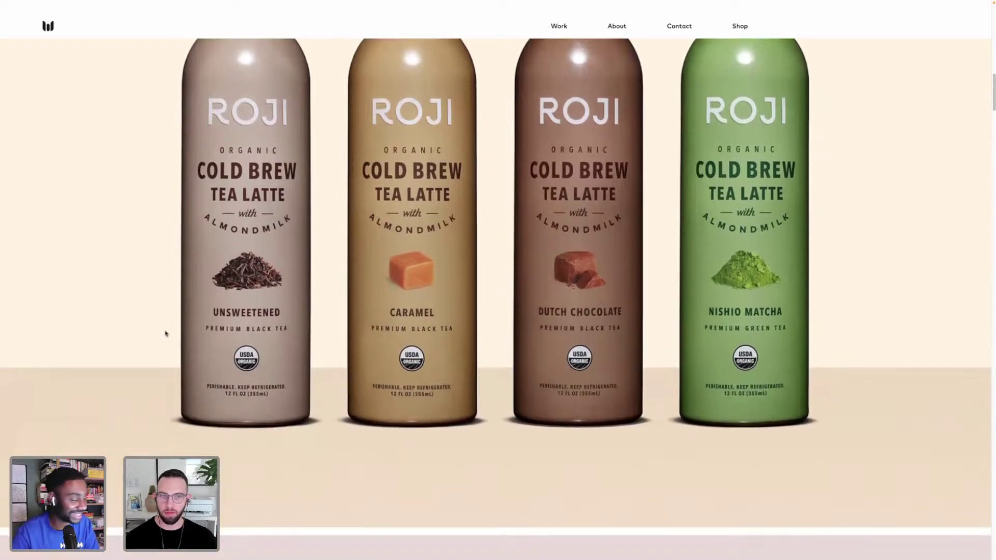
{"action": "scroll", "coordinate": [167, 332], "scroll_direction": "up", "scroll_amount": 2}
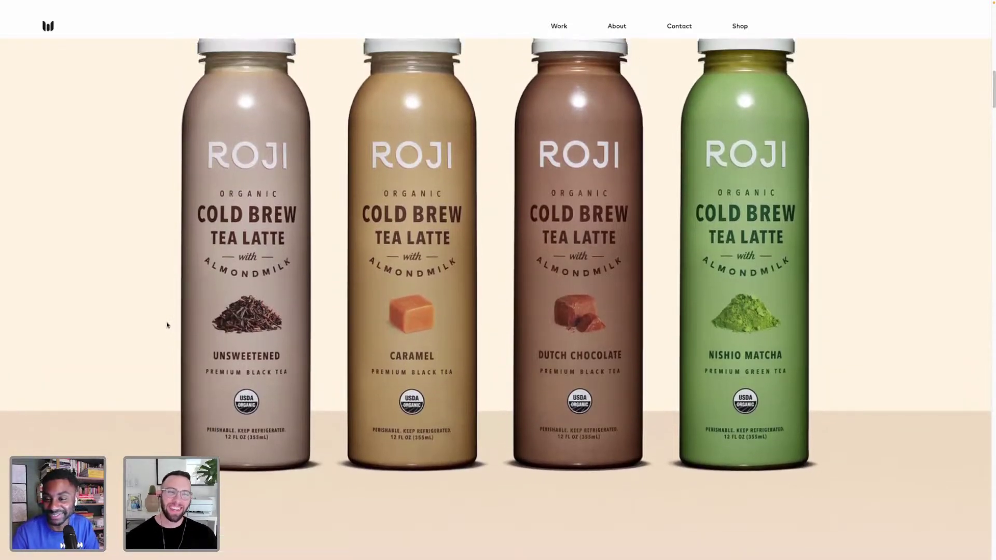
{"action": "scroll", "coordinate": [170, 326], "scroll_direction": "up", "scroll_amount": 1}
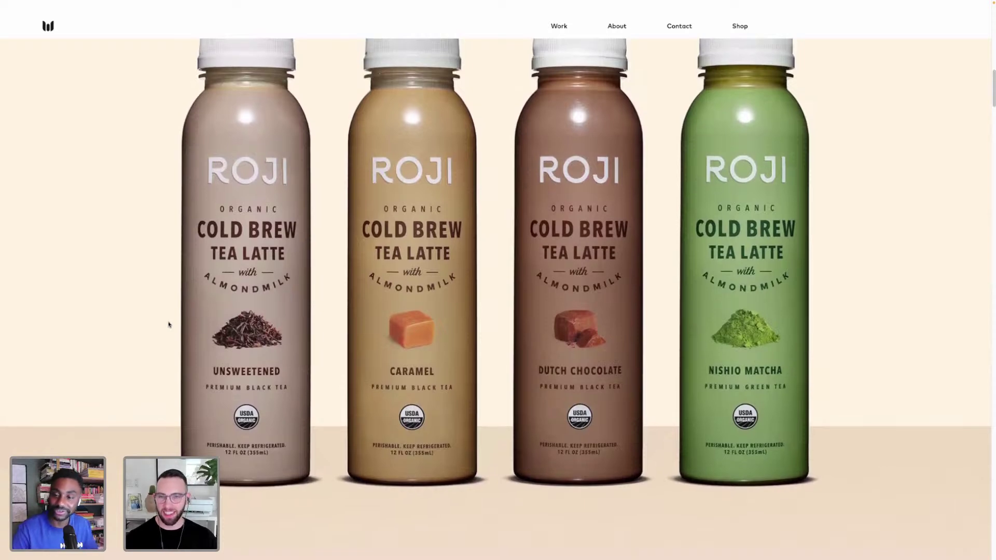
Examine the unsweetened Roji bottle photo styled with almonds and loose black tea on blocks
{"action": "scroll", "coordinate": [168, 324], "scroll_direction": "down", "scroll_amount": 10}
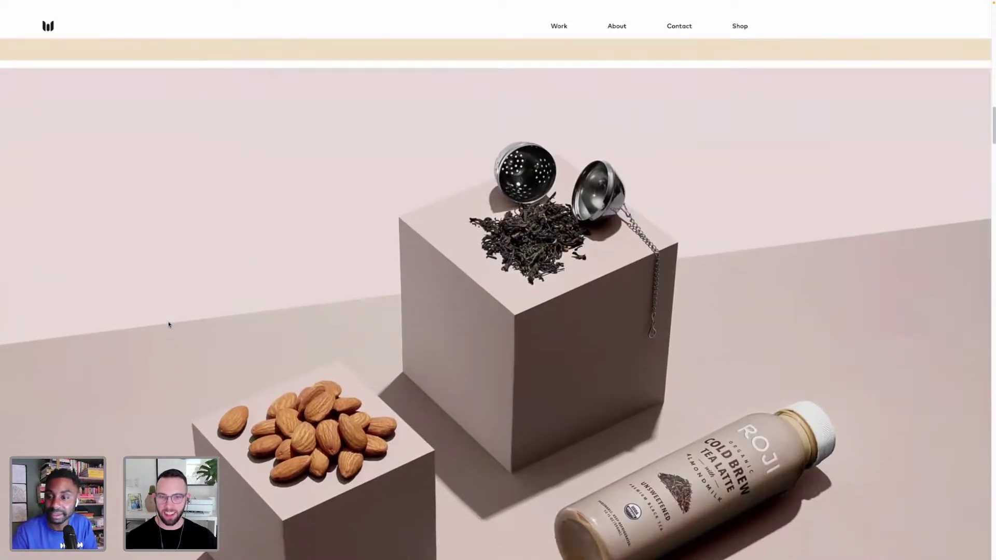
{"action": "scroll", "coordinate": [170, 323], "scroll_direction": "down", "scroll_amount": 2}
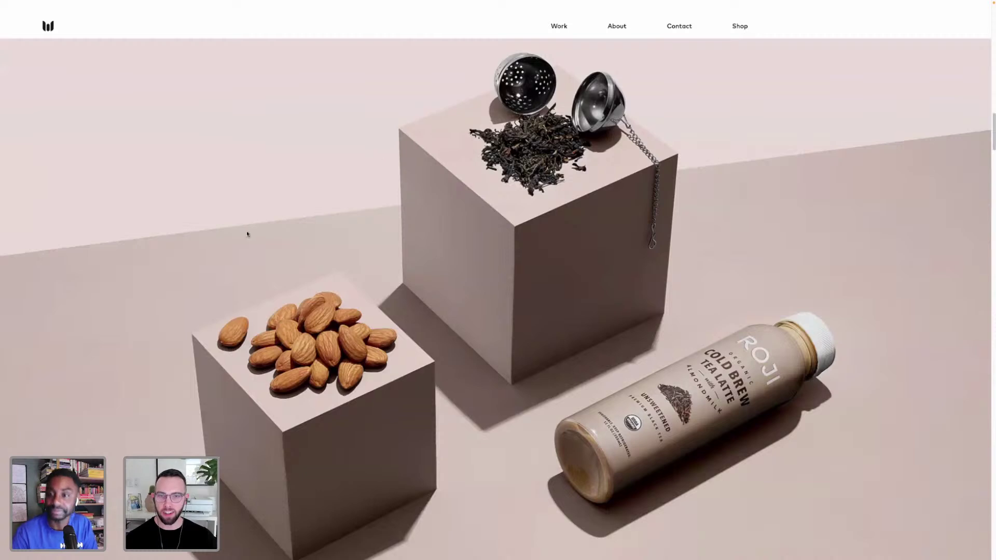
{"action": "scroll", "coordinate": [254, 232], "scroll_direction": "up", "scroll_amount": 1}
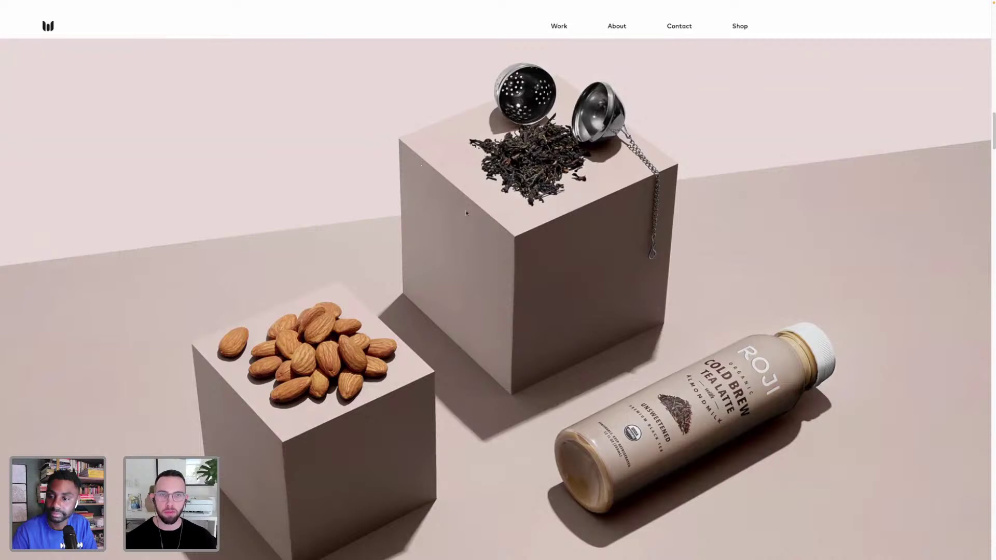
{"action": "scroll", "coordinate": [465, 213], "scroll_direction": "up", "scroll_amount": 1}
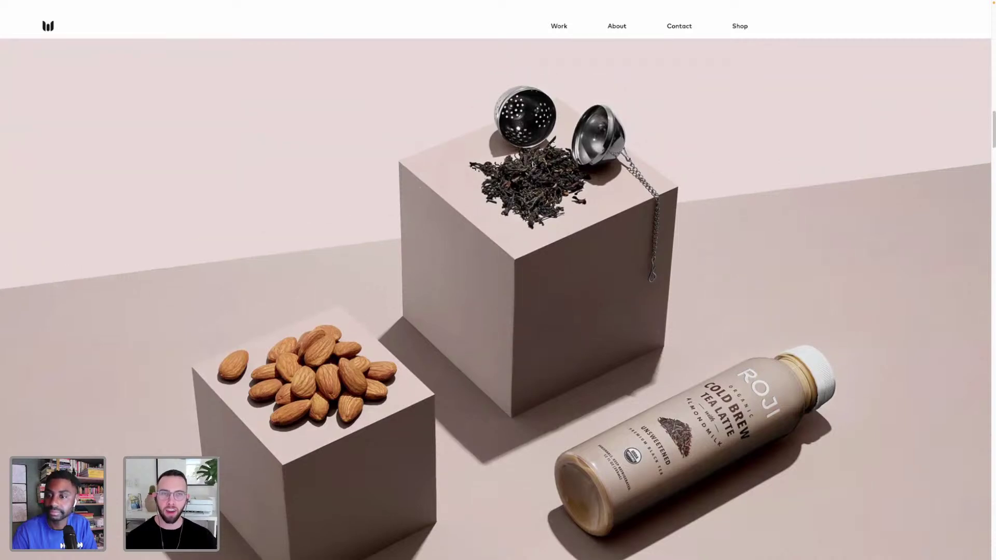
{"action": "scroll", "coordinate": [284, 293], "scroll_direction": "down", "scroll_amount": 1}
{"action": "scroll", "coordinate": [283, 294], "scroll_direction": "down", "scroll_amount": 1}
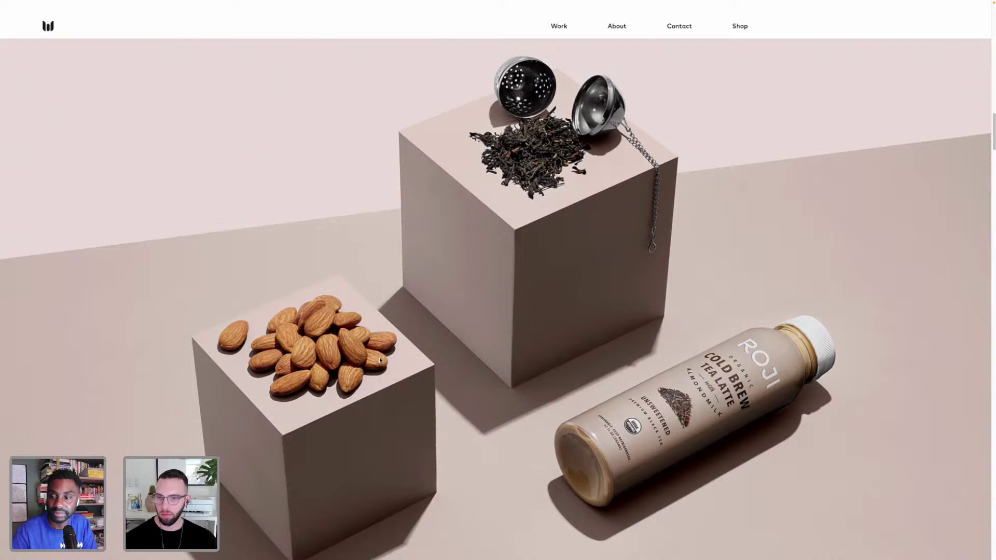
Look through the caramel and Dutch chocolate Roji bottle photos with their almonds and flavour ingredients displayed on blocks
{"action": "scroll", "coordinate": [380, 360], "scroll_direction": "down", "scroll_amount": 3}
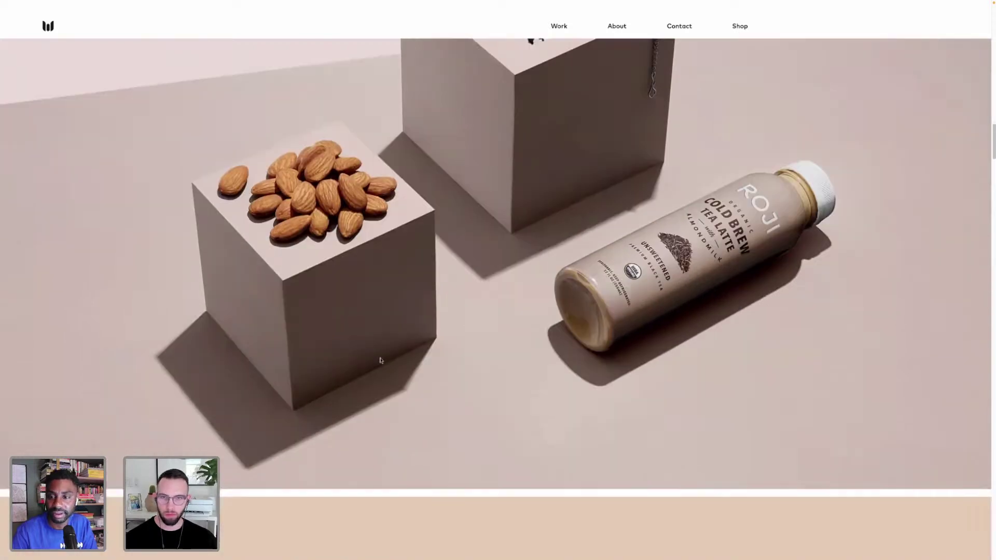
{"action": "scroll", "coordinate": [380, 359], "scroll_direction": "down", "scroll_amount": 9}
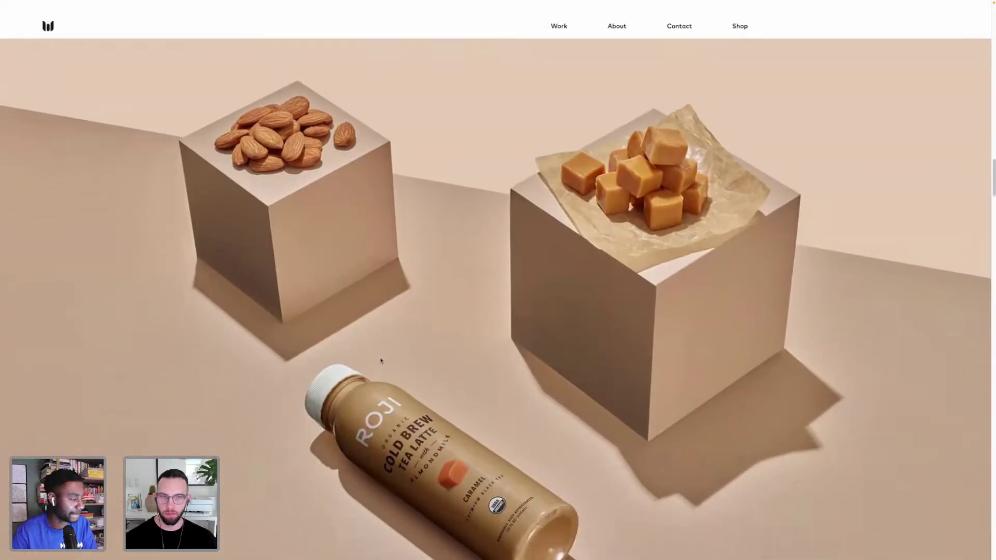
{"action": "scroll", "coordinate": [380, 359], "scroll_direction": "down", "scroll_amount": 1}
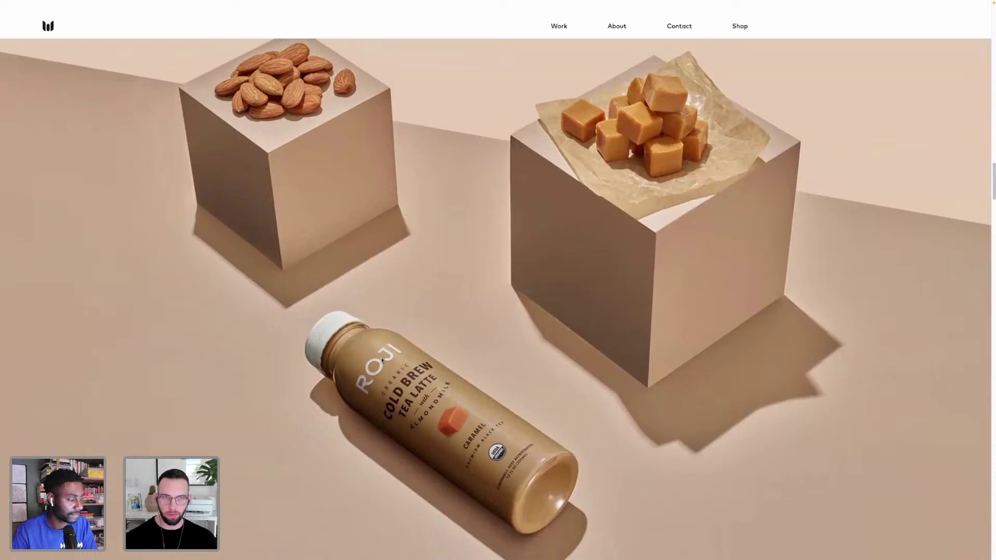
{"action": "scroll", "coordinate": [381, 360], "scroll_direction": "down", "scroll_amount": 7}
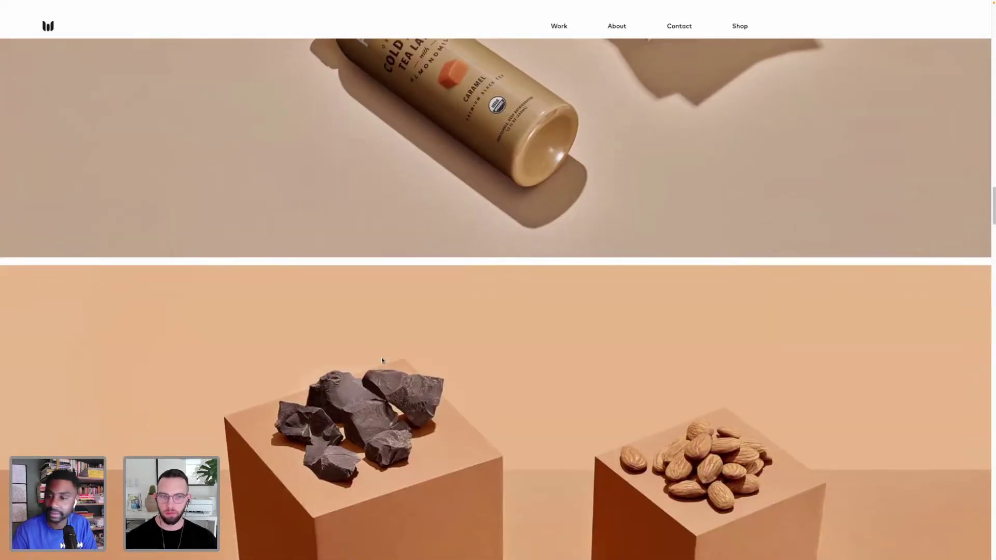
{"action": "scroll", "coordinate": [382, 360], "scroll_direction": "down", "scroll_amount": 6}
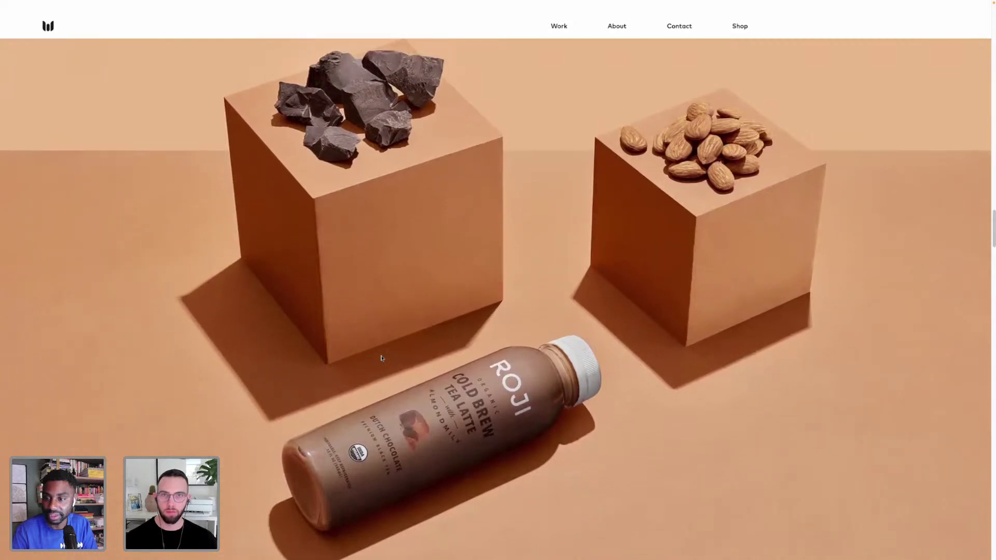
{"action": "scroll", "coordinate": [382, 358], "scroll_direction": "down", "scroll_amount": 1}
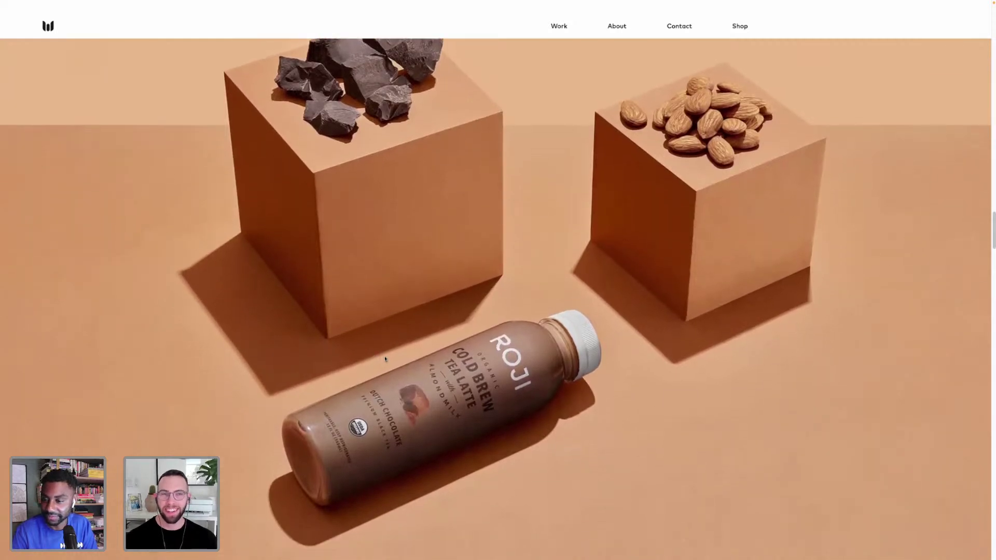
{"action": "scroll", "coordinate": [384, 358], "scroll_direction": "up", "scroll_amount": 1}
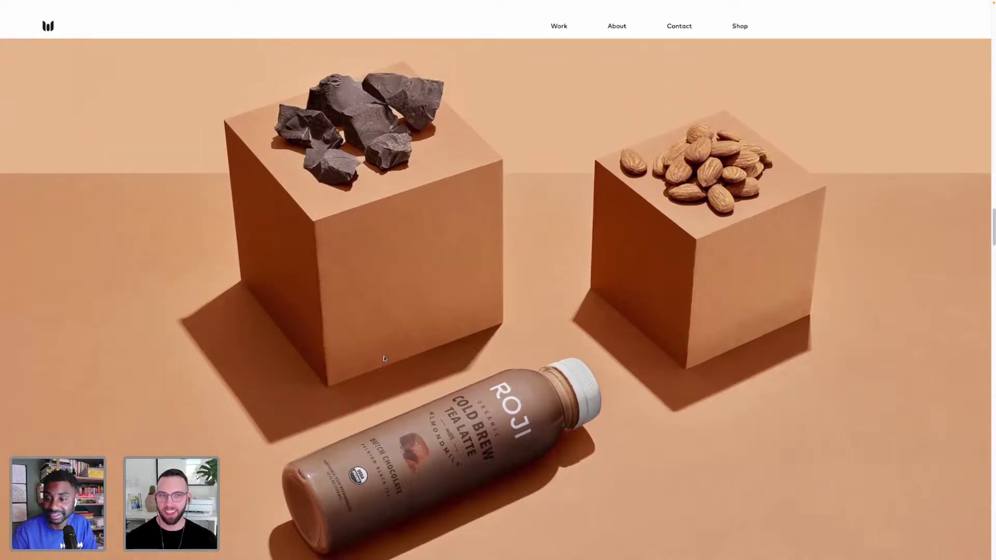
{"action": "scroll", "coordinate": [383, 358], "scroll_direction": "down", "scroll_amount": 7}
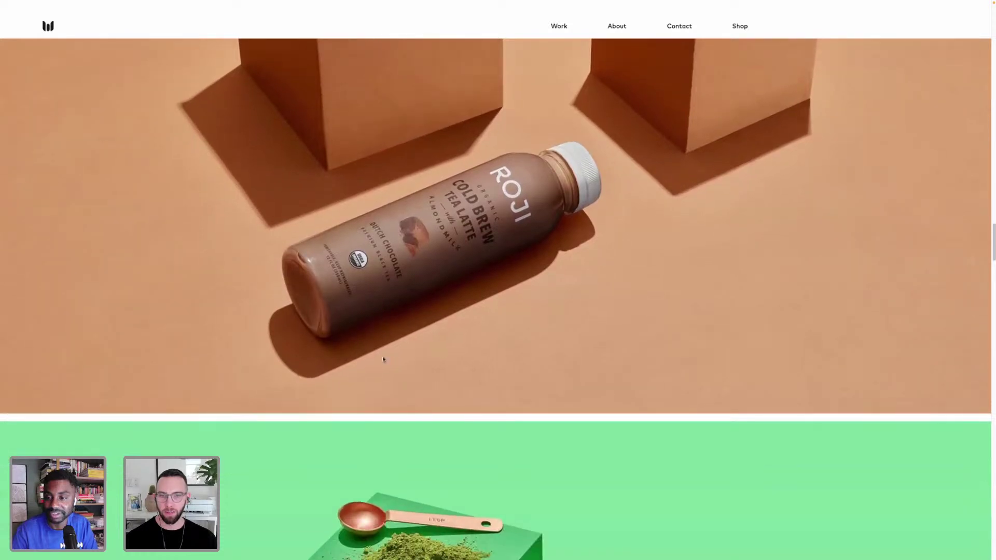
Examine the green Nishio Matcha bottle photo, including the matcha powder, measuring spoon, almonds and label
{"action": "scroll", "coordinate": [384, 359], "scroll_direction": "down", "scroll_amount": 7}
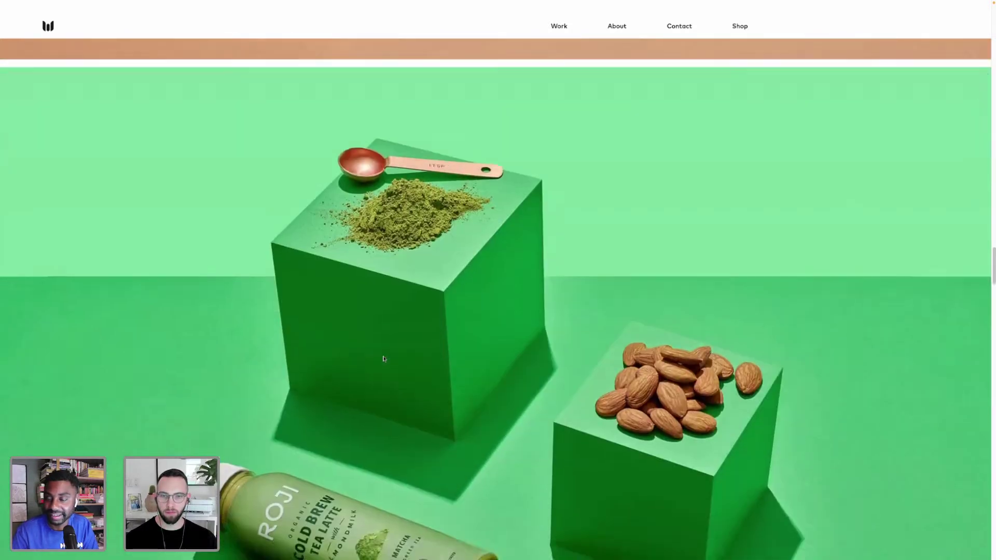
{"action": "scroll", "coordinate": [385, 358], "scroll_direction": "up", "scroll_amount": 1}
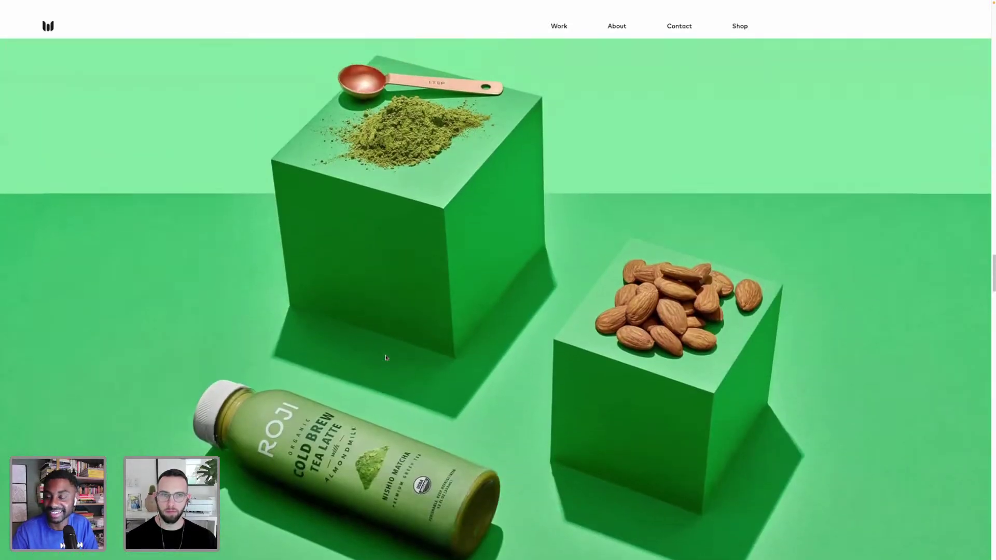
{"action": "scroll", "coordinate": [386, 357], "scroll_direction": "down", "scroll_amount": 3}
{"action": "scroll", "coordinate": [386, 357], "scroll_direction": "down", "scroll_amount": 4}
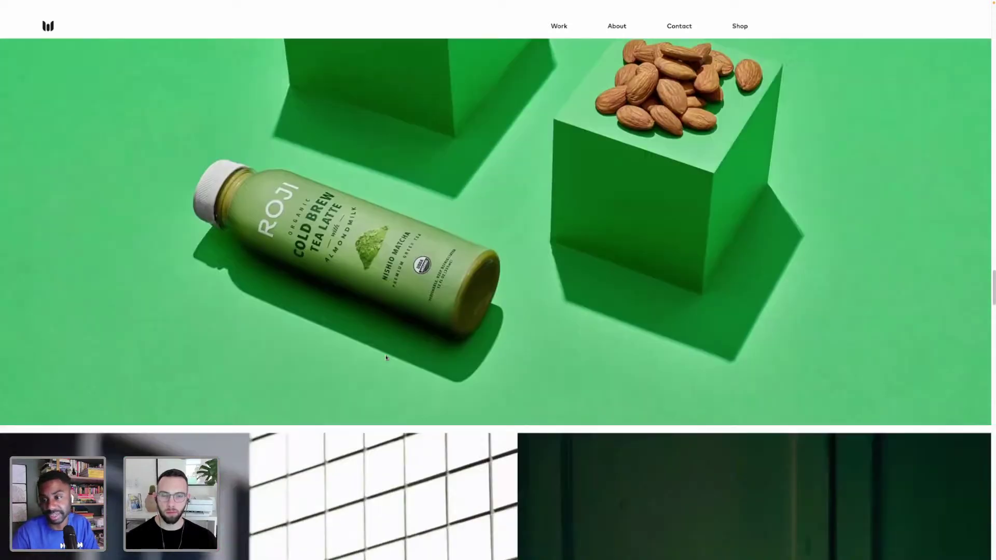
{"action": "scroll", "coordinate": [387, 357], "scroll_direction": "up", "scroll_amount": 6}
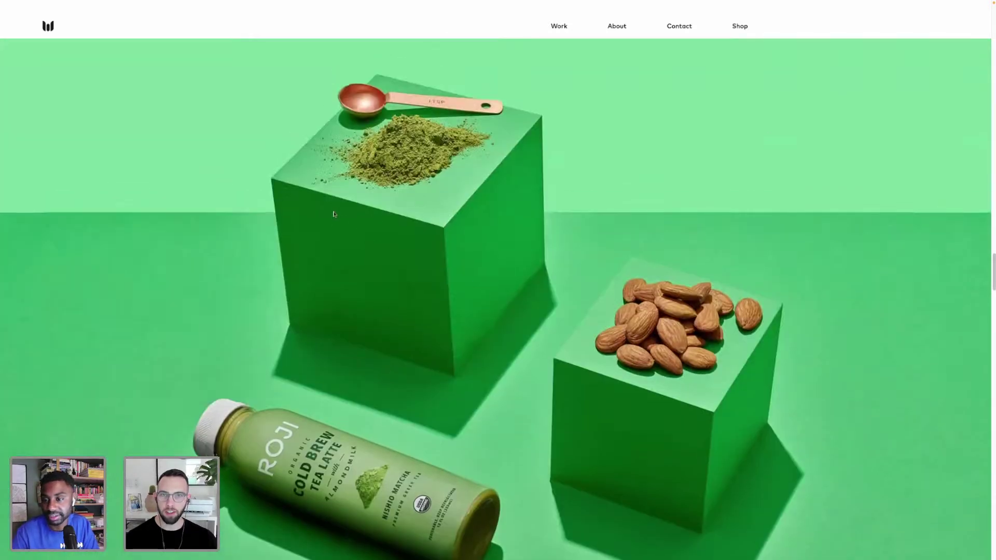
{"action": "scroll", "coordinate": [415, 369], "scroll_direction": "down", "scroll_amount": 1}
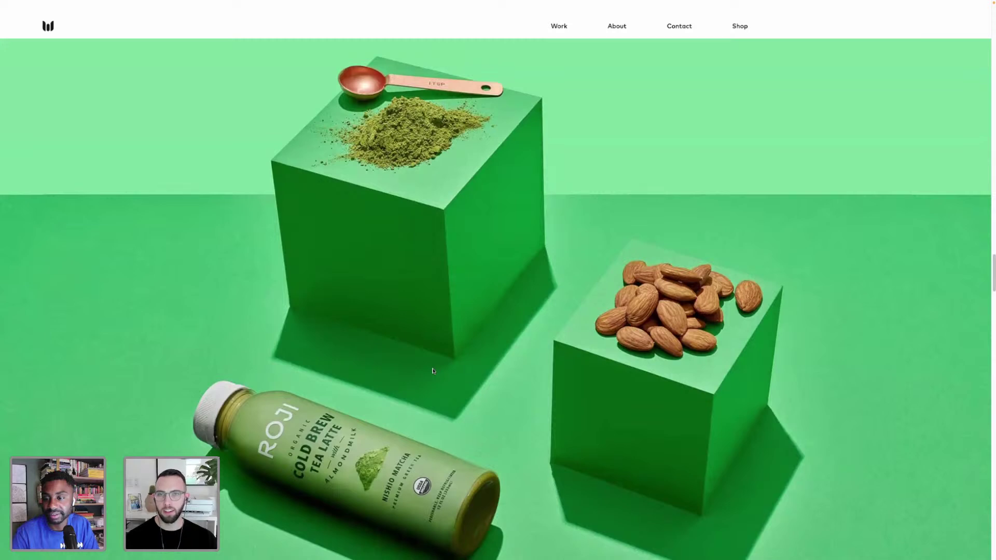
{"action": "scroll", "coordinate": [434, 370], "scroll_direction": "down", "scroll_amount": 1}
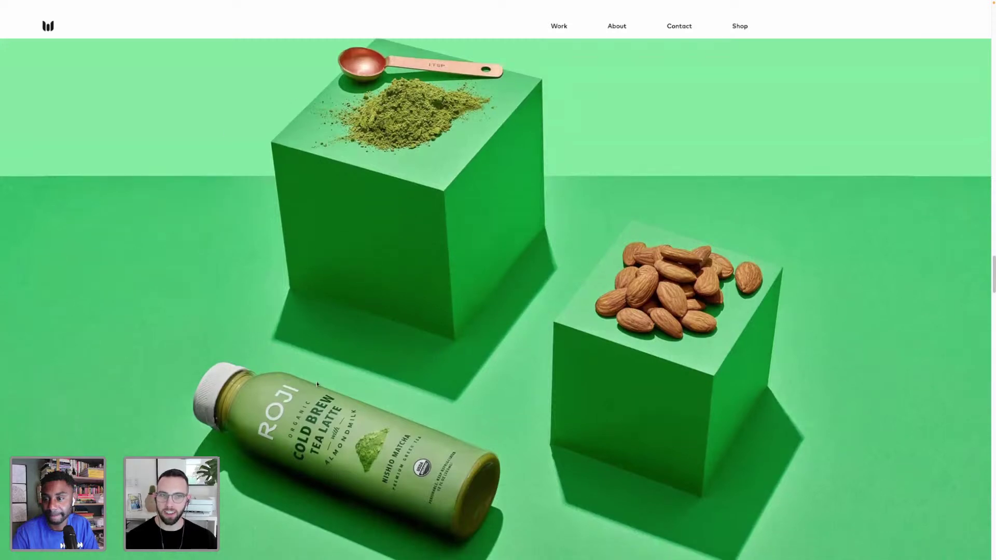
{"action": "scroll", "coordinate": [500, 346], "scroll_direction": "down", "scroll_amount": 1}
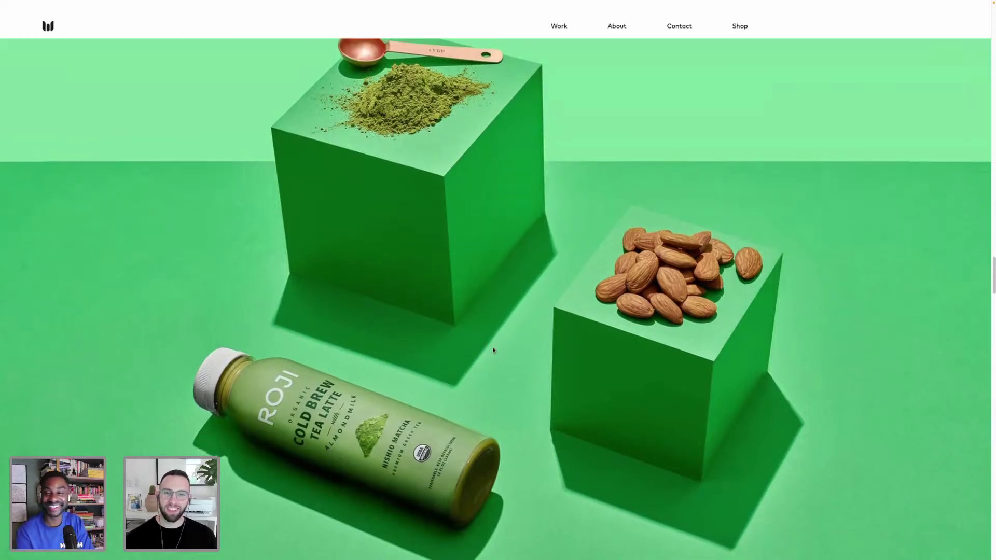
{"action": "scroll", "coordinate": [494, 350], "scroll_direction": "down", "scroll_amount": 1}
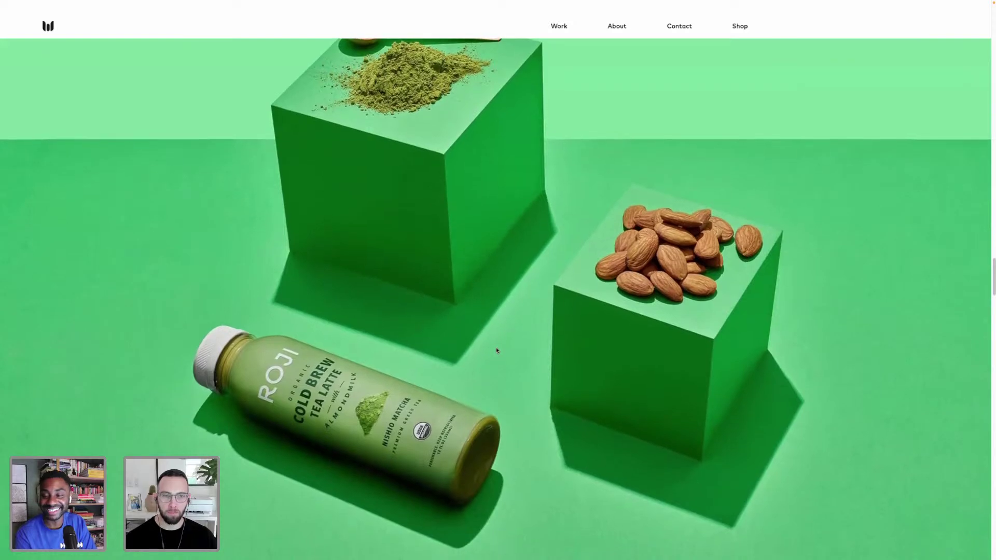
{"action": "scroll", "coordinate": [496, 351], "scroll_direction": "down", "scroll_amount": 1}
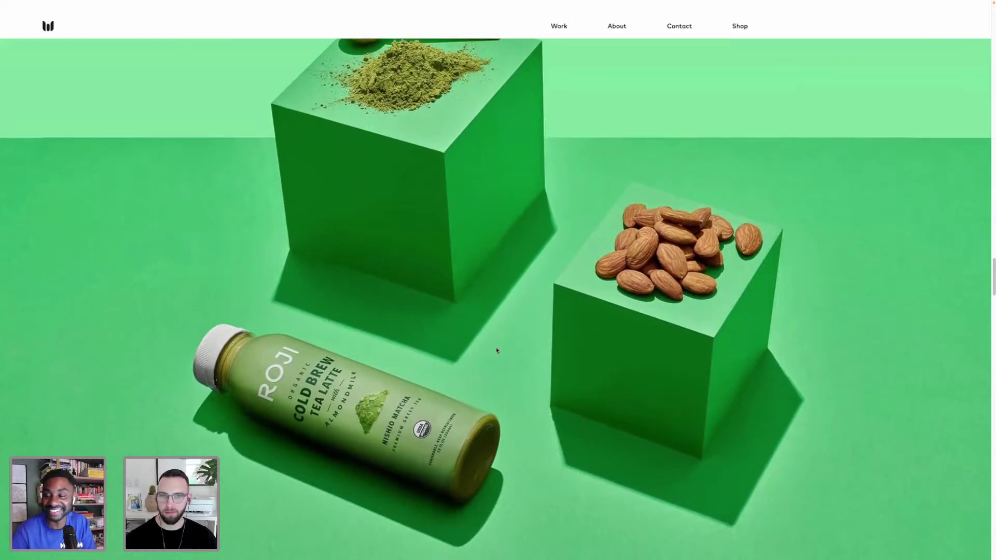
{"action": "scroll", "coordinate": [496, 351], "scroll_direction": "up", "scroll_amount": 1}
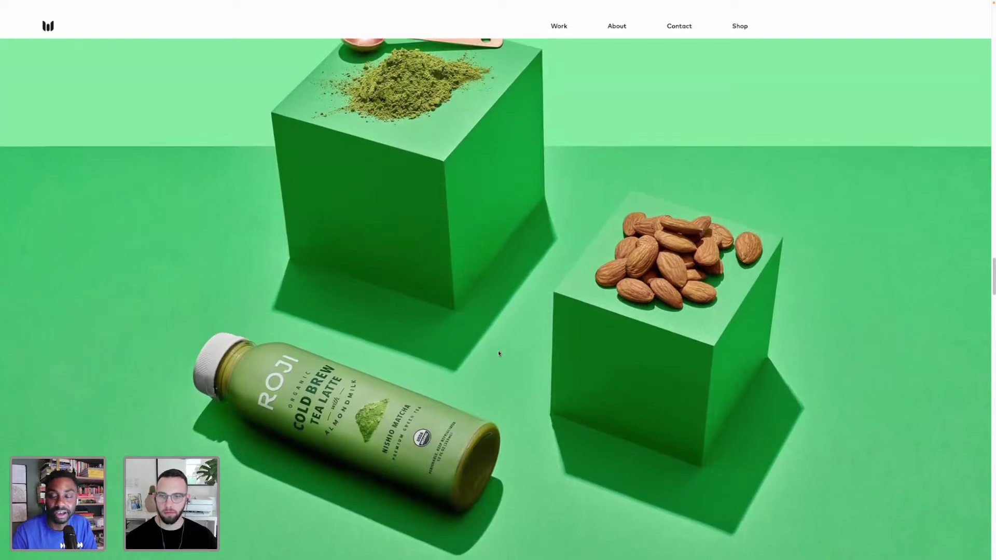
{"action": "scroll", "coordinate": [498, 353], "scroll_direction": "up", "scroll_amount": 1}
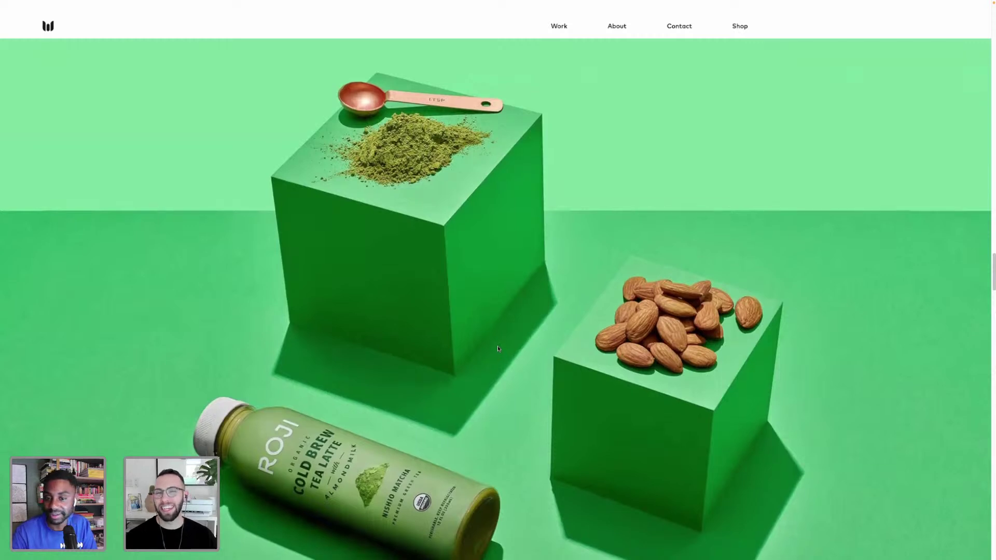
{"action": "scroll", "coordinate": [496, 348], "scroll_direction": "down", "scroll_amount": 1}
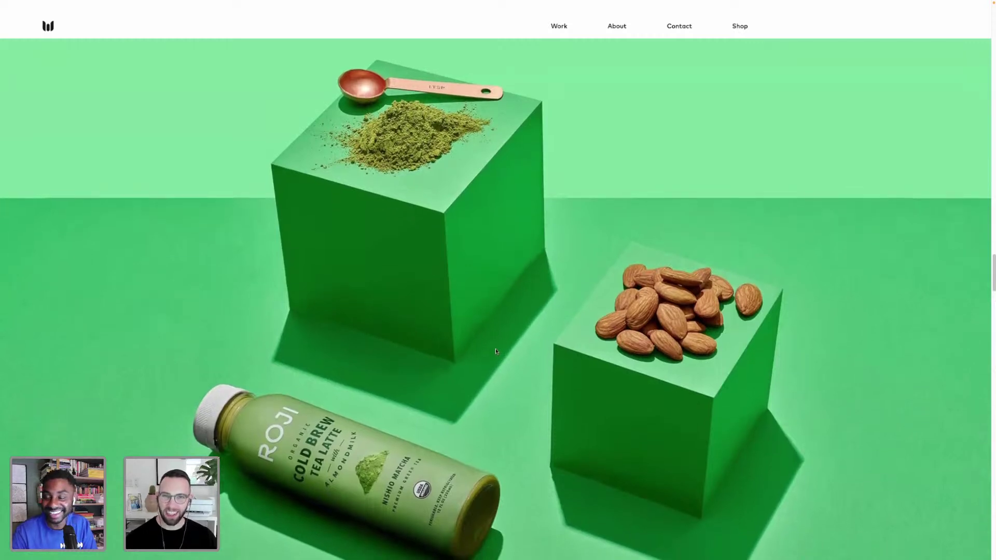
{"action": "scroll", "coordinate": [496, 351], "scroll_direction": "up", "scroll_amount": 1}
{"action": "scroll", "coordinate": [497, 351], "scroll_direction": "up", "scroll_amount": 1}
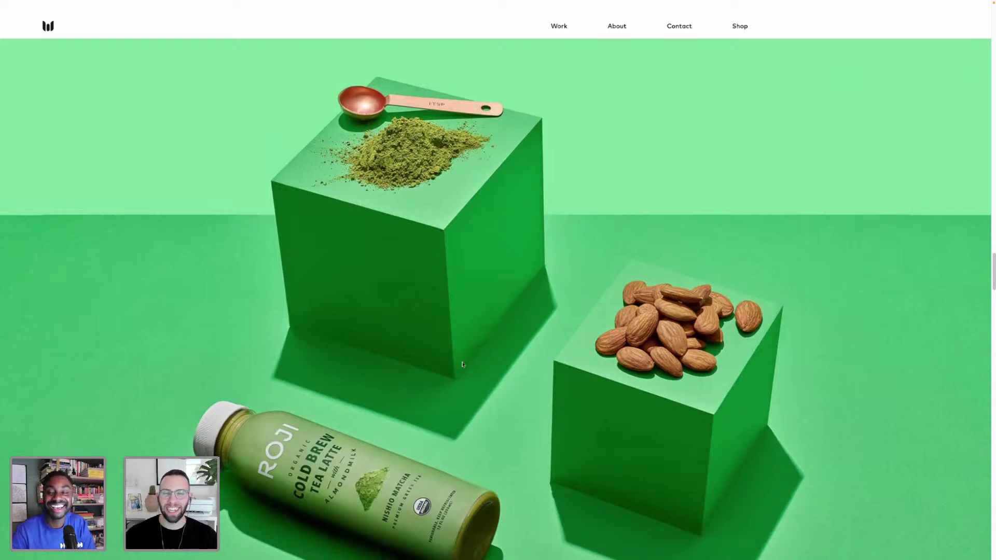
Examine the Roji wordmark on the round wall sign and the canvas tote bag
{"action": "scroll", "coordinate": [459, 361], "scroll_direction": "down", "scroll_amount": 5}
{"action": "scroll", "coordinate": [465, 361], "scroll_direction": "down", "scroll_amount": 8}
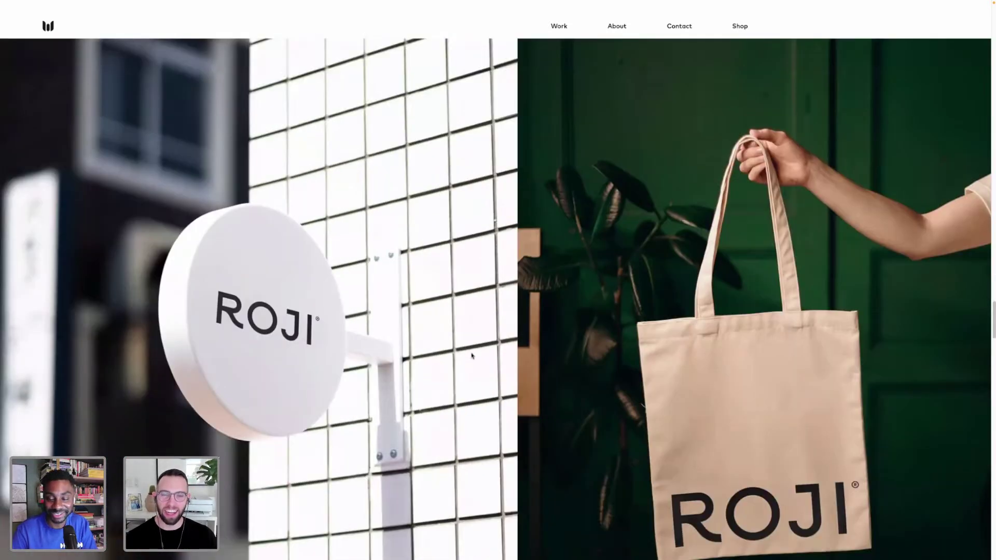
{"action": "scroll", "coordinate": [464, 346], "scroll_direction": "down", "scroll_amount": 2}
{"action": "scroll", "coordinate": [465, 346], "scroll_direction": "down", "scroll_amount": 1}
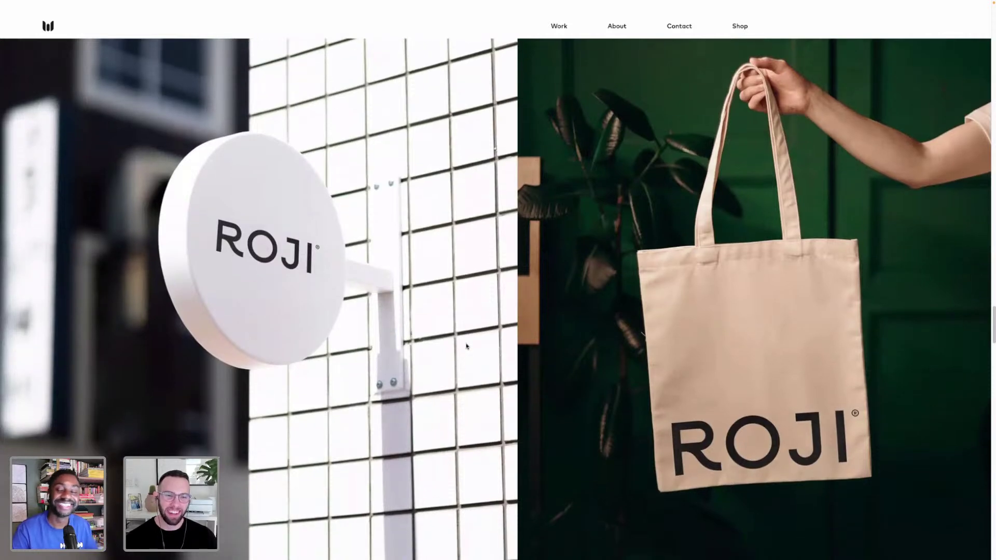
{"action": "scroll", "coordinate": [466, 344], "scroll_direction": "down", "scroll_amount": 2}
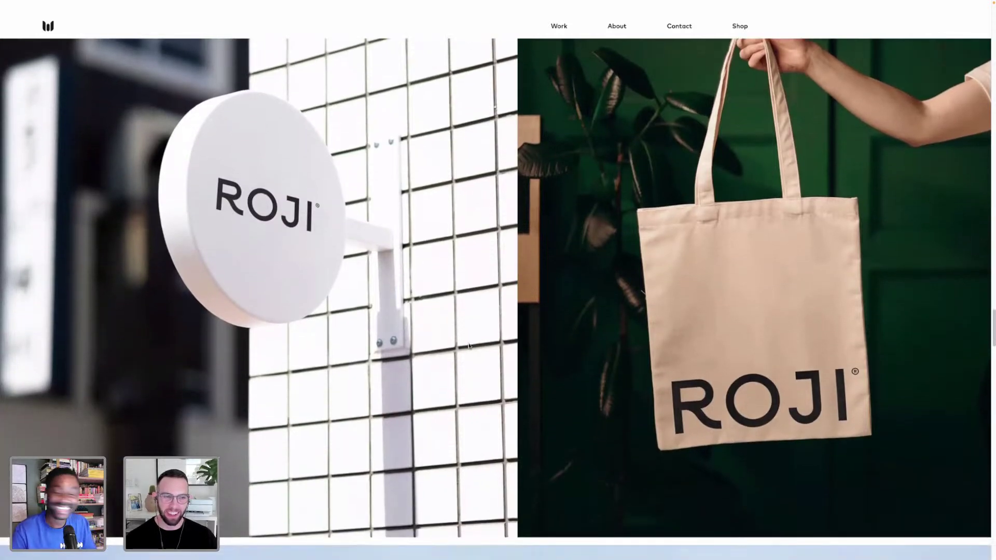
{"action": "scroll", "coordinate": [472, 346], "scroll_direction": "down", "scroll_amount": 3}
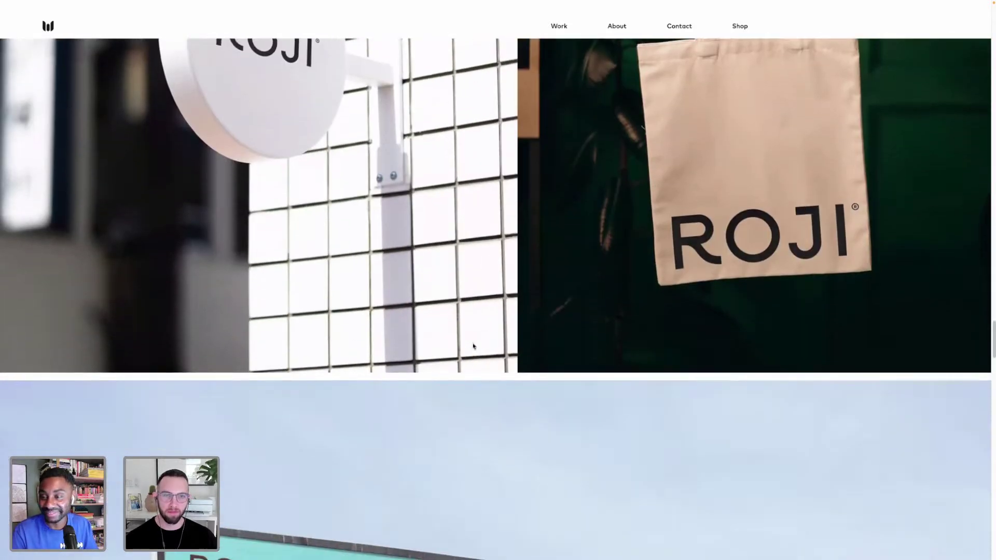
{"action": "scroll", "coordinate": [474, 346], "scroll_direction": "up", "scroll_amount": 1}
{"action": "scroll", "coordinate": [474, 345], "scroll_direction": "up", "scroll_amount": 2}
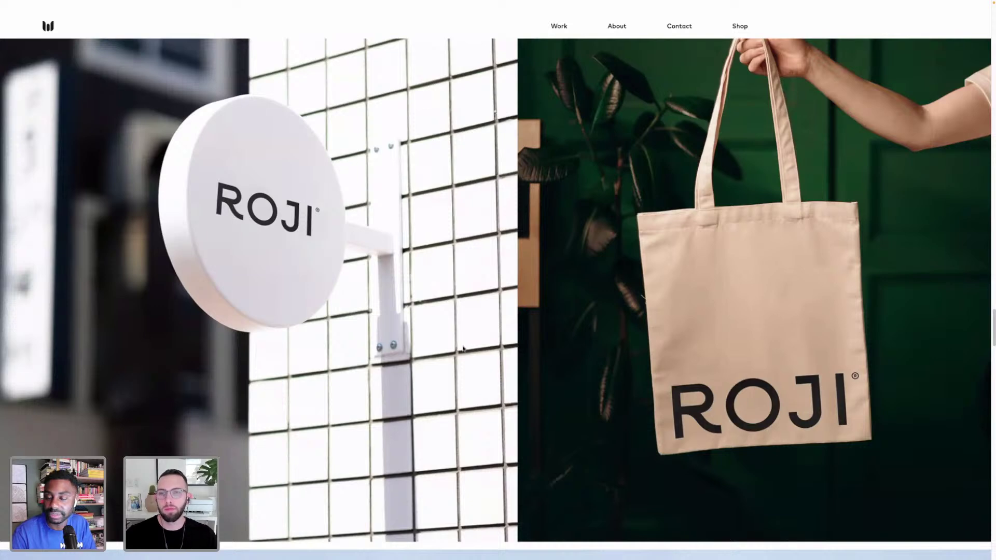
{"action": "scroll", "coordinate": [462, 352], "scroll_direction": "down", "scroll_amount": 1}
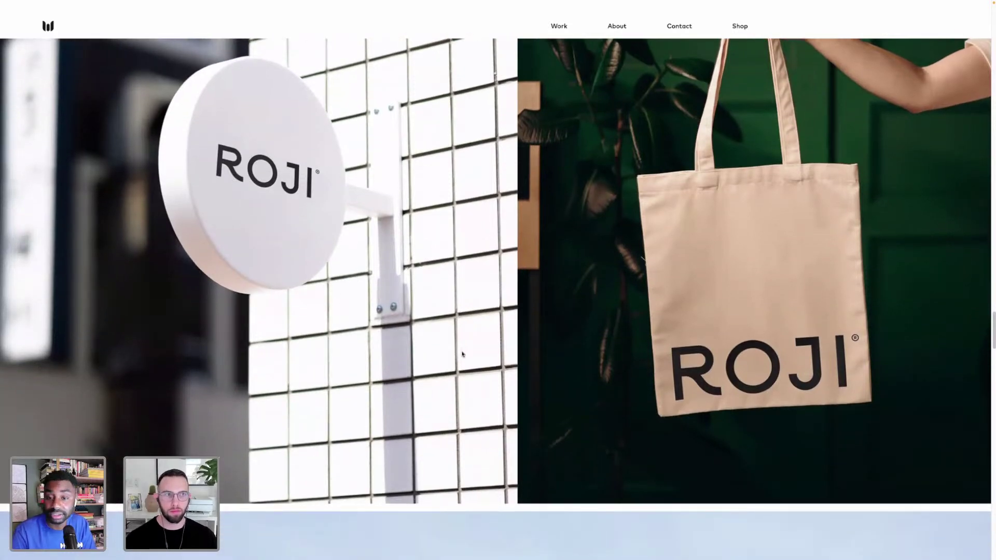
{"action": "scroll", "coordinate": [463, 354], "scroll_direction": "up", "scroll_amount": 3}
View the turquoise Roji billboard mockup and its unsweetened cold brew tea latte advertisement
{"action": "scroll", "coordinate": [462, 354], "scroll_direction": "down", "scroll_amount": 8}
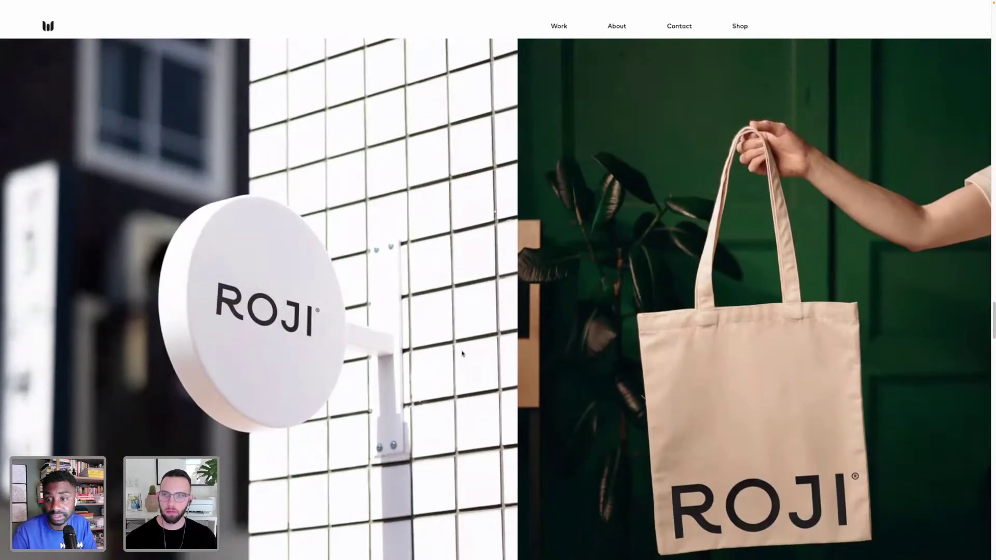
{"action": "scroll", "coordinate": [462, 352], "scroll_direction": "down", "scroll_amount": 5}
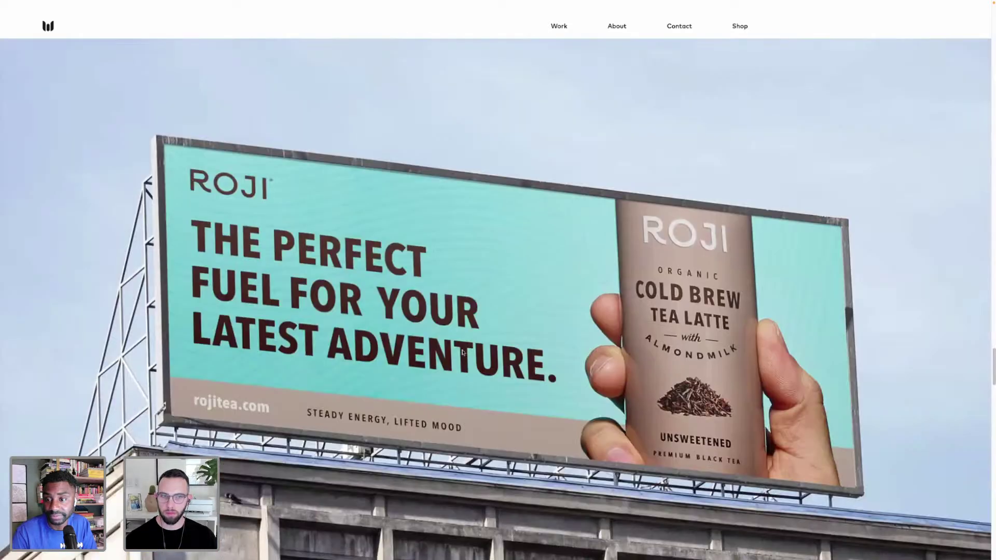
{"action": "scroll", "coordinate": [463, 352], "scroll_direction": "down", "scroll_amount": 2}
{"action": "scroll", "coordinate": [463, 352], "scroll_direction": "down", "scroll_amount": 4}
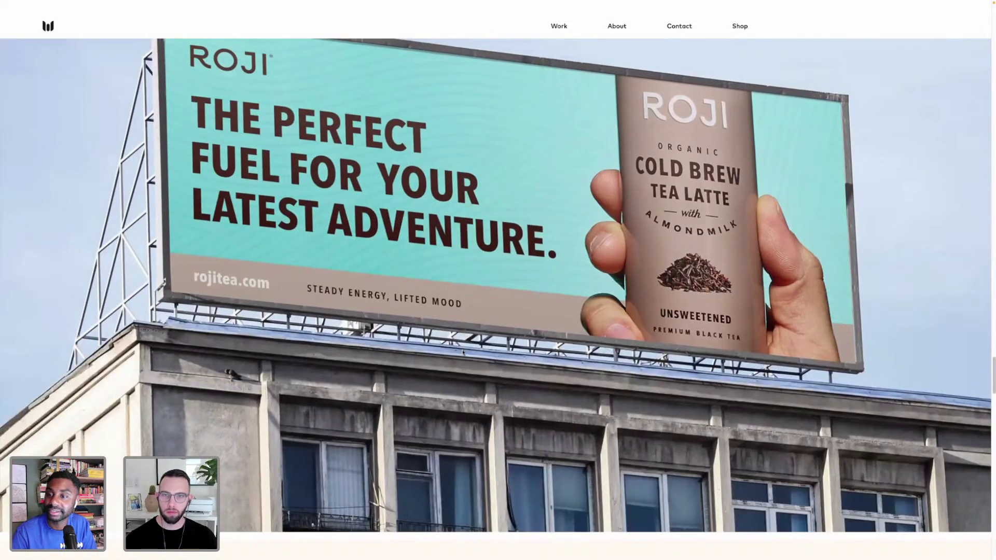
{"action": "scroll", "coordinate": [463, 352], "scroll_direction": "up", "scroll_amount": 5}
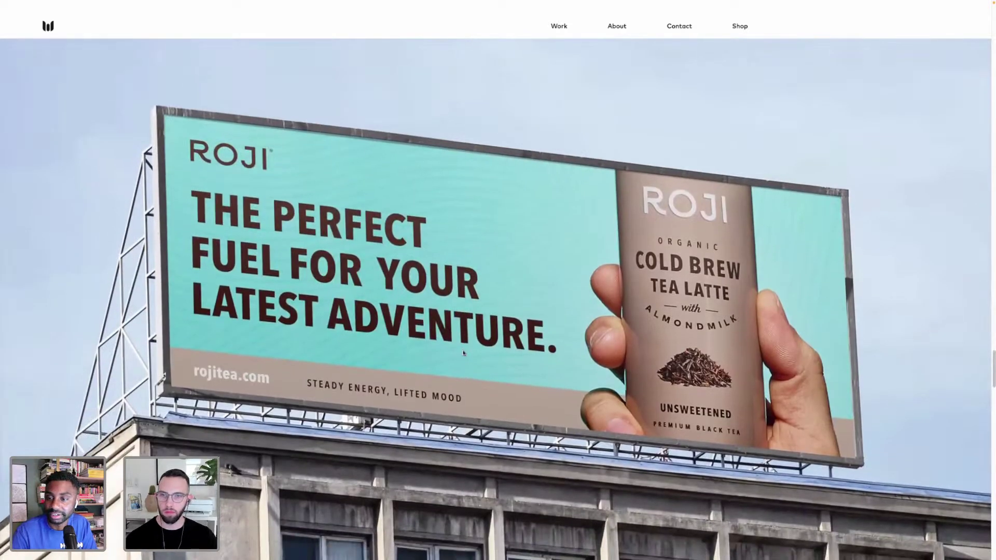
{"action": "scroll", "coordinate": [463, 352], "scroll_direction": "down", "scroll_amount": 1}
{"action": "scroll", "coordinate": [463, 352], "scroll_direction": "down", "scroll_amount": 2}
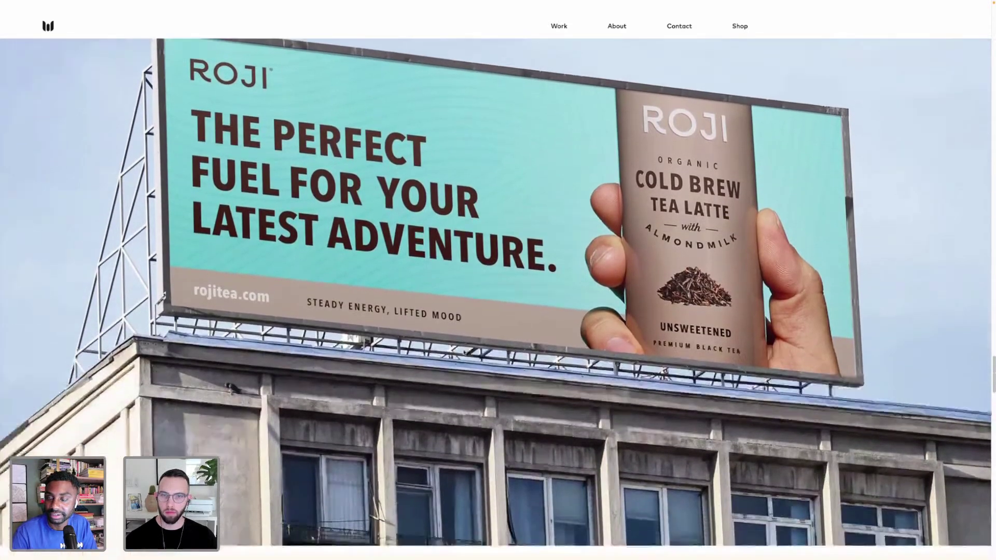
View the illustration of a woman holding a cup, the leaf-and-drop icon and the handheld Cold Brew Matcha bottle photo
{"action": "scroll", "coordinate": [463, 352], "scroll_direction": "down", "scroll_amount": 10}
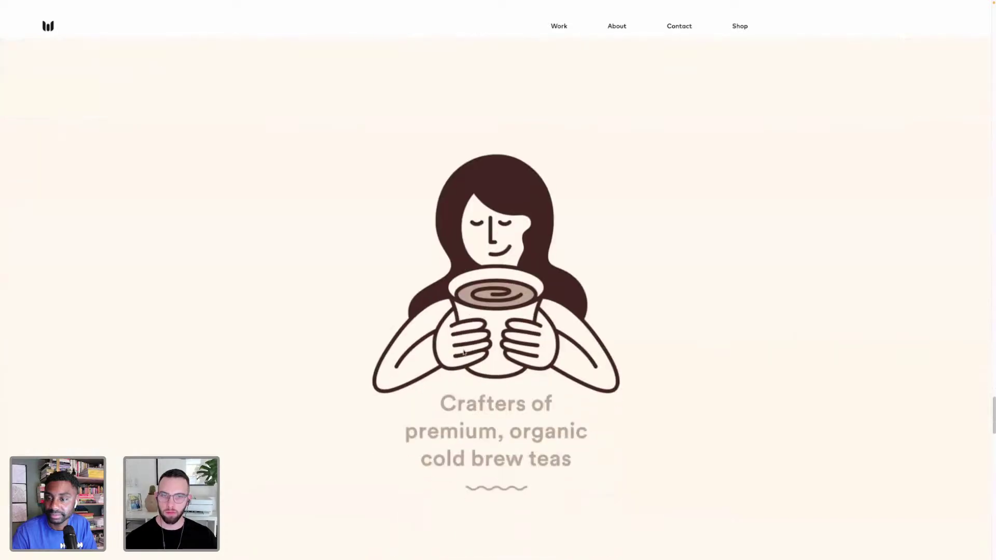
{"action": "scroll", "coordinate": [463, 353], "scroll_direction": "down", "scroll_amount": 4}
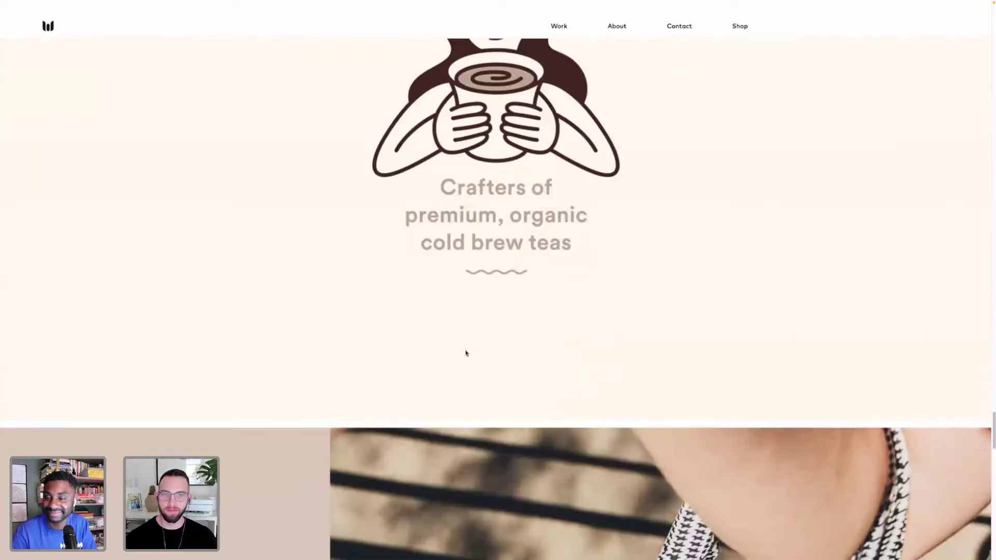
{"action": "scroll", "coordinate": [465, 353], "scroll_direction": "down", "scroll_amount": 8}
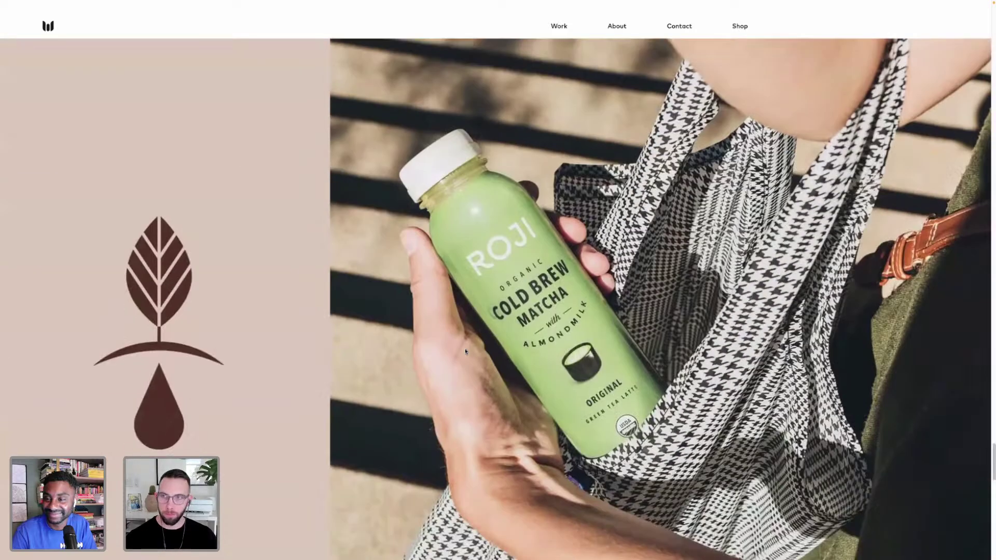
Examine the Roji hanging A-frame sign mockup and the black repeating wordmark-and-icon pattern at the end of the case study
{"action": "scroll", "coordinate": [465, 352], "scroll_direction": "down", "scroll_amount": 6}
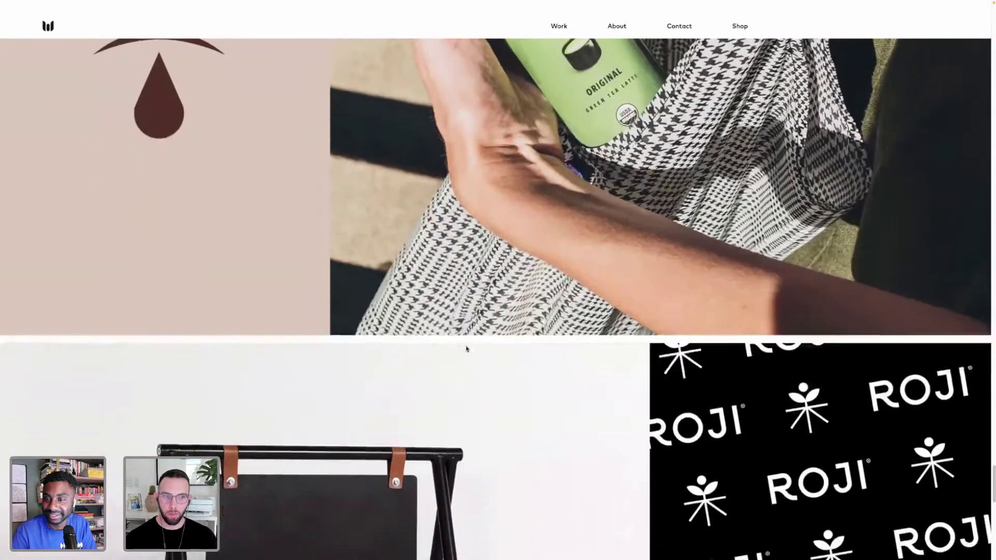
{"action": "scroll", "coordinate": [467, 348], "scroll_direction": "down", "scroll_amount": 4}
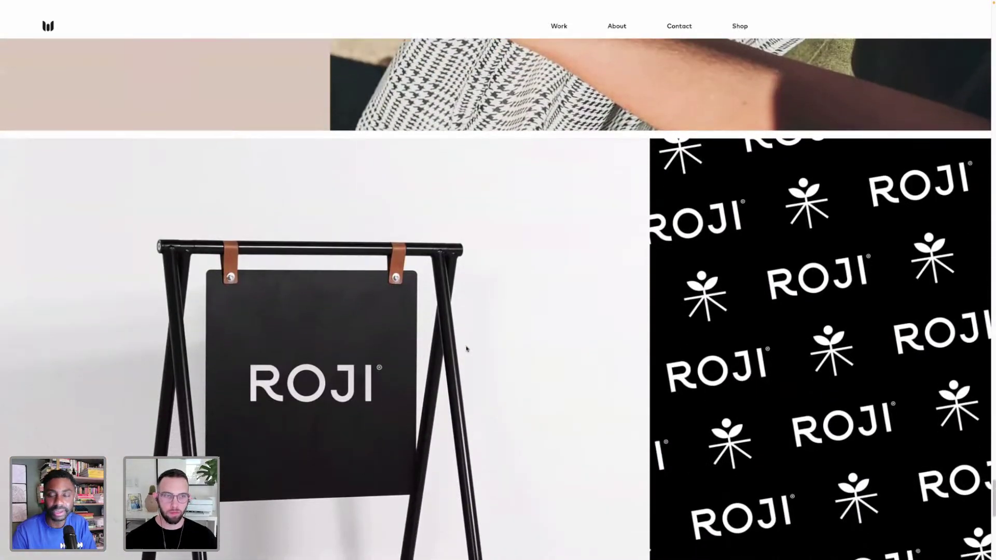
{"action": "scroll", "coordinate": [466, 348], "scroll_direction": "down", "scroll_amount": 1}
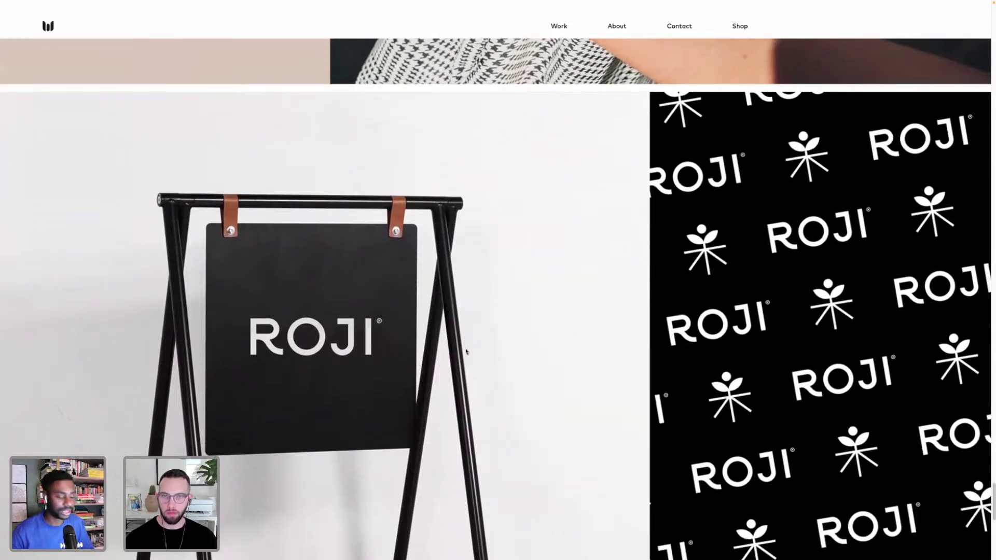
{"action": "scroll", "coordinate": [466, 352], "scroll_direction": "down", "scroll_amount": 3}
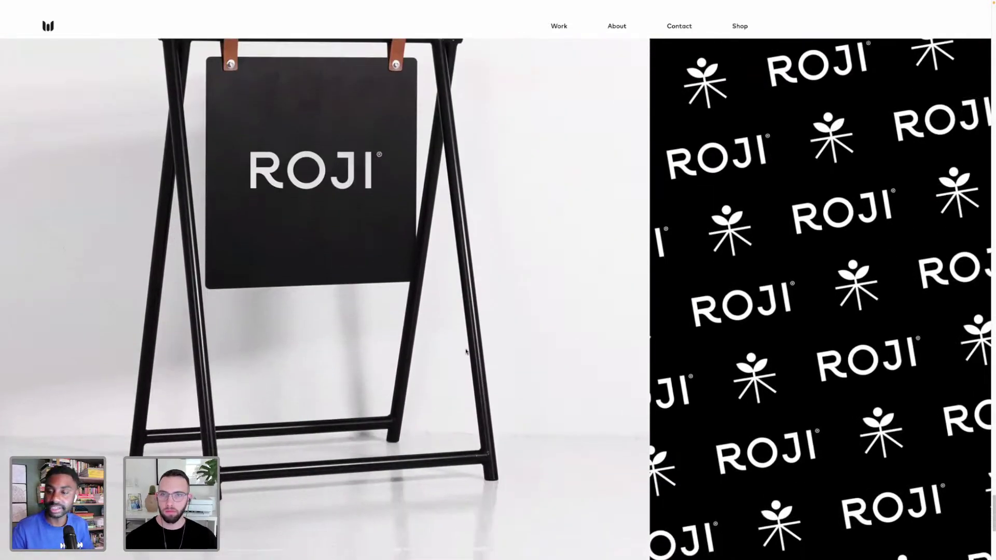
{"action": "scroll", "coordinate": [466, 352], "scroll_direction": "down", "scroll_amount": 4}
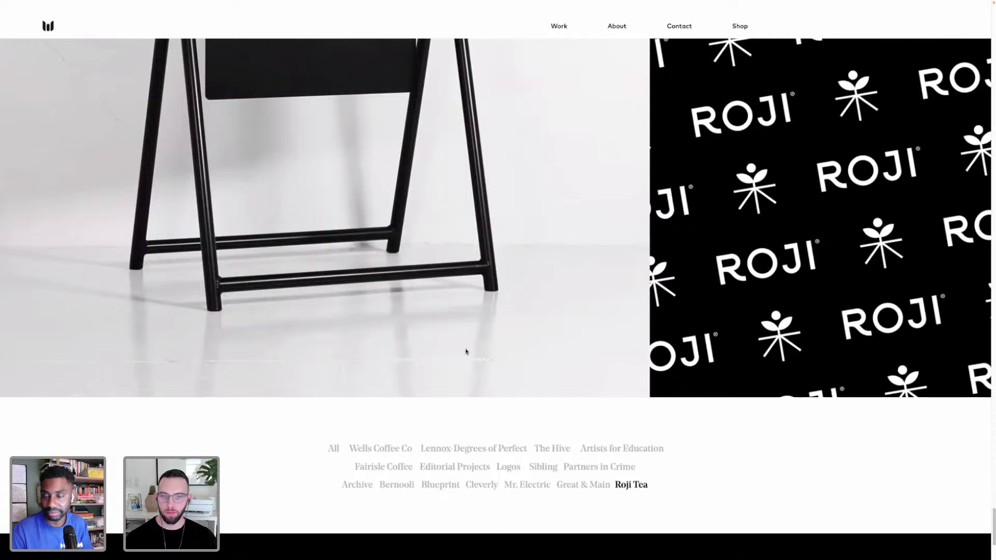
{"action": "scroll", "coordinate": [466, 352], "scroll_direction": "up", "scroll_amount": 3}
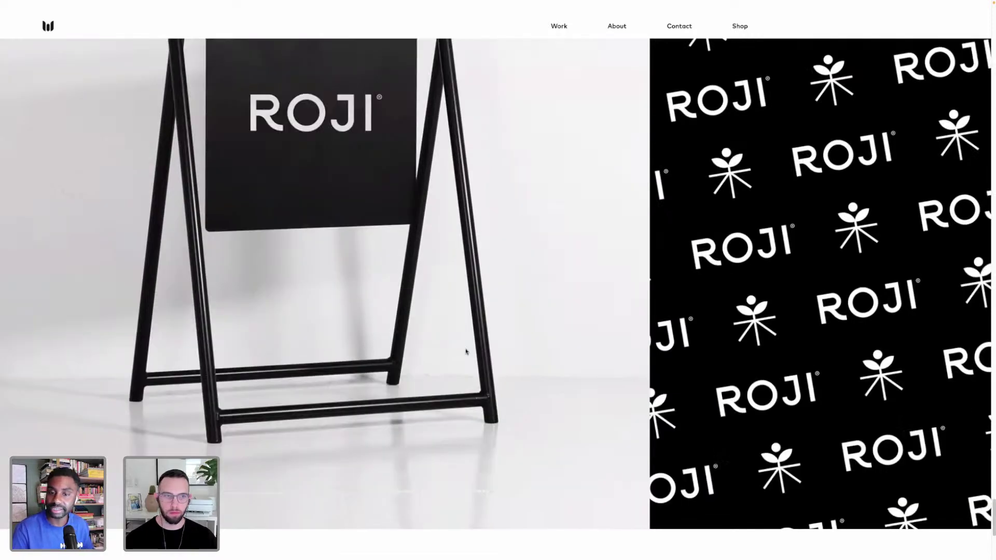
{"action": "scroll", "coordinate": [466, 352], "scroll_direction": "up", "scroll_amount": 3}
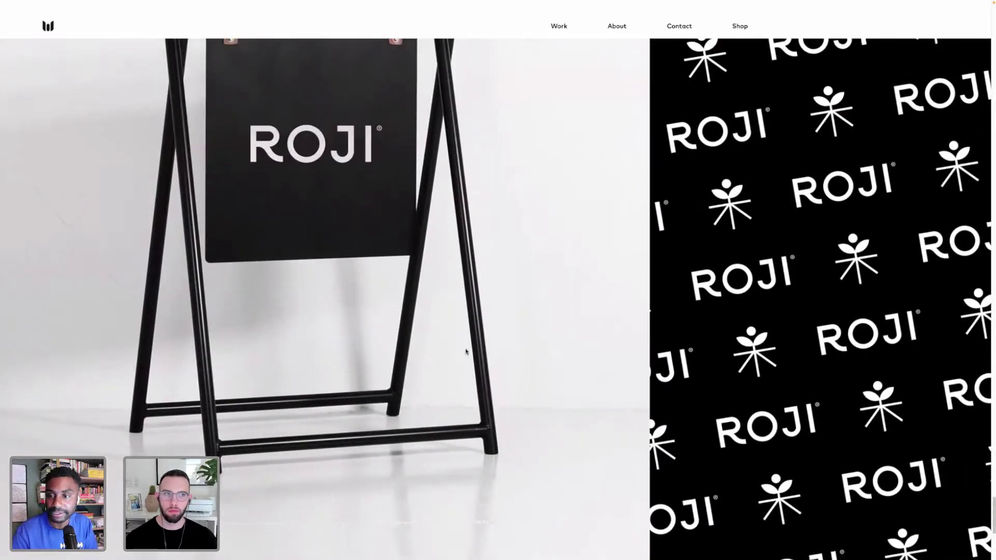
{"action": "scroll", "coordinate": [466, 352], "scroll_direction": "up", "scroll_amount": 5}
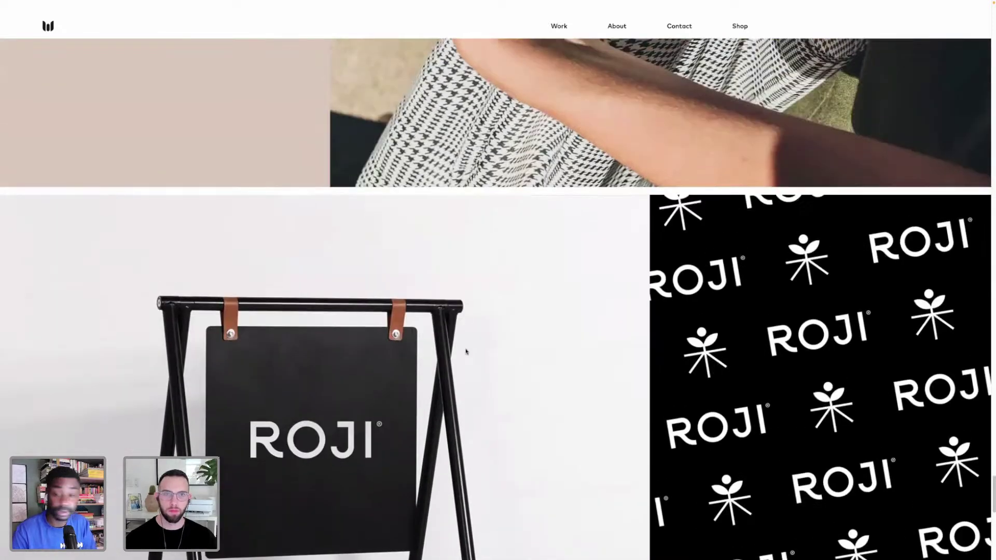
{"action": "scroll", "coordinate": [466, 352], "scroll_direction": "up", "scroll_amount": 1}
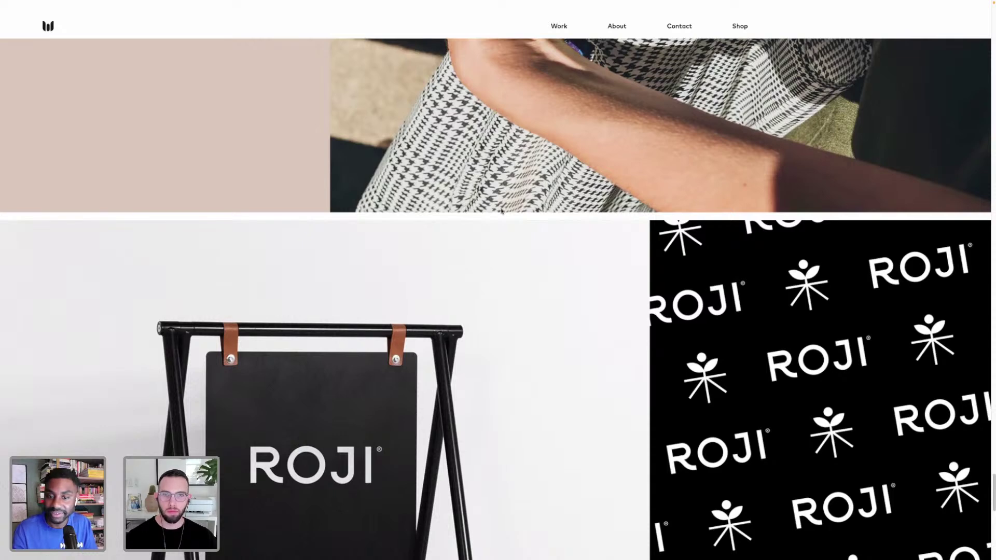
{"action": "scroll", "coordinate": [501, 211], "scroll_direction": "down", "scroll_amount": 3}
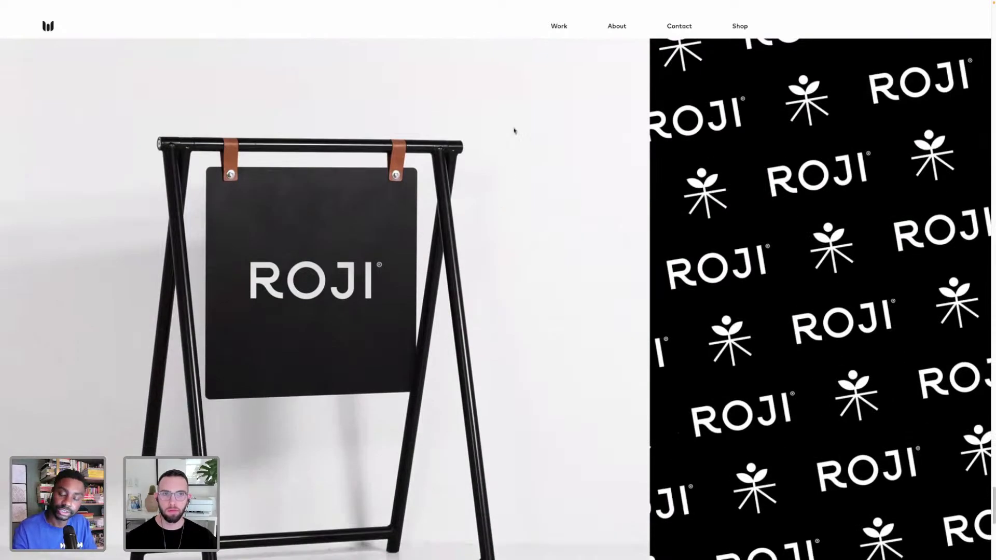
Exit the browser's full-screen view and move its window away to reveal the Mockups.psd document in Photoshop
{"action": "mouse_move", "coordinate": [55, 4]}
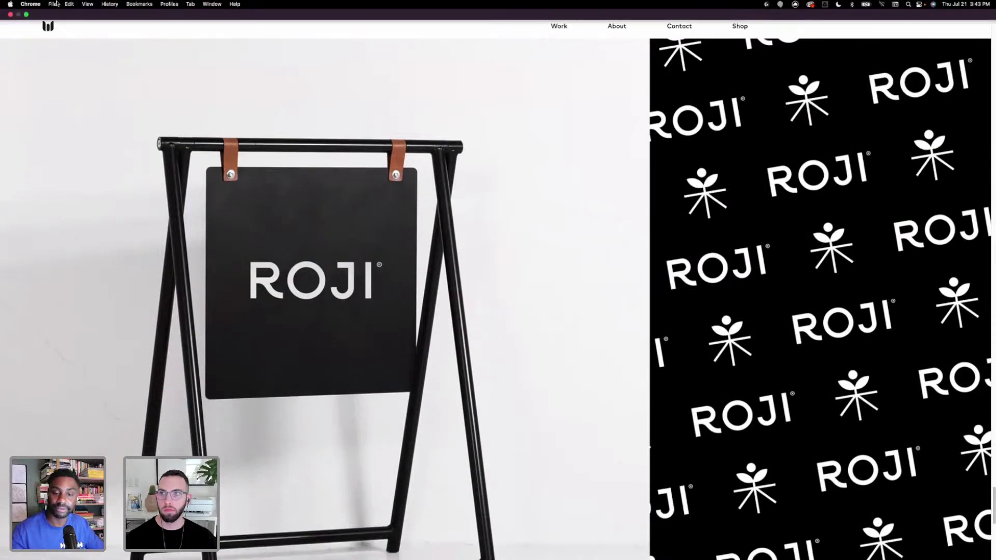
{"action": "left_click", "coordinate": [27, 15]}
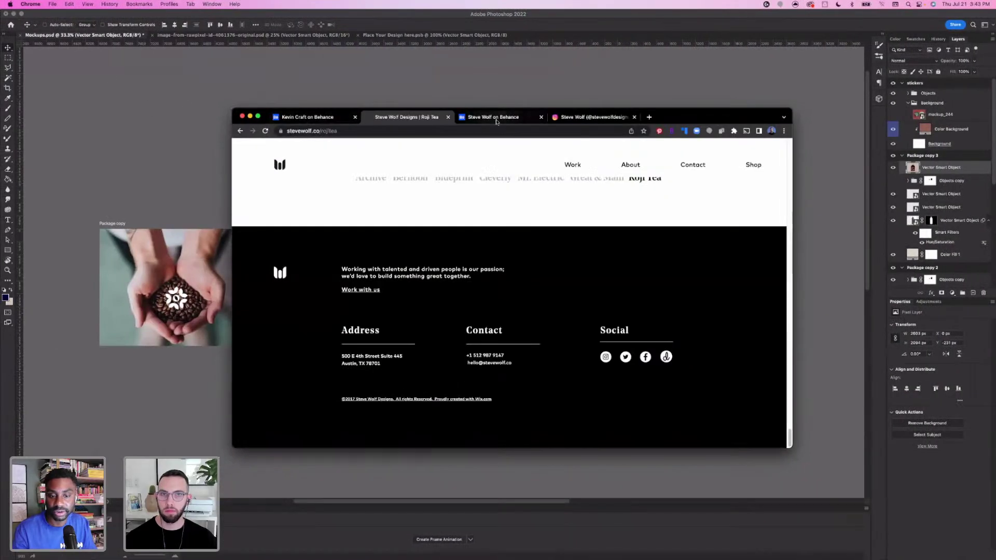
{"action": "left_click_drag", "start_coordinate": [666, 114], "coordinate": [995, 290]}
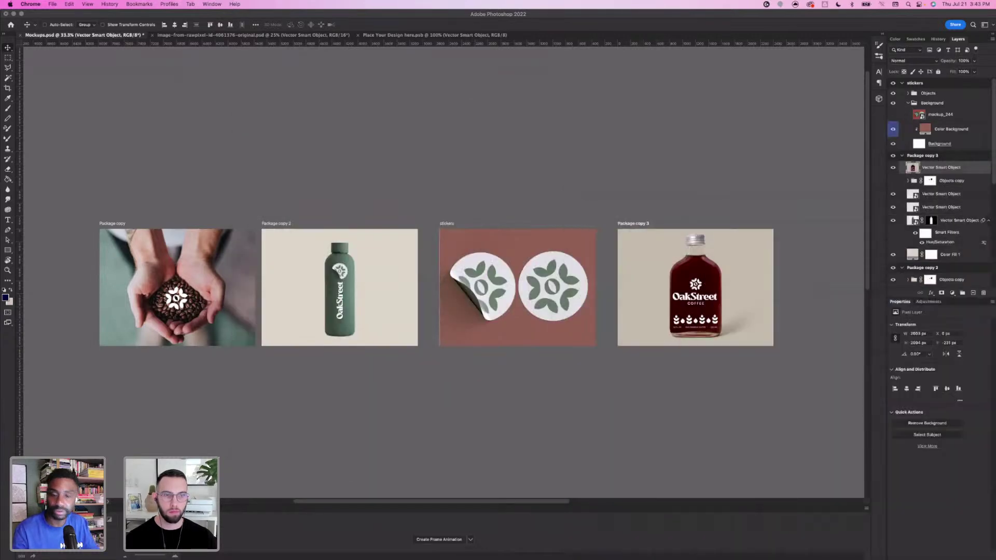
{"action": "left_click", "coordinate": [631, 214]}
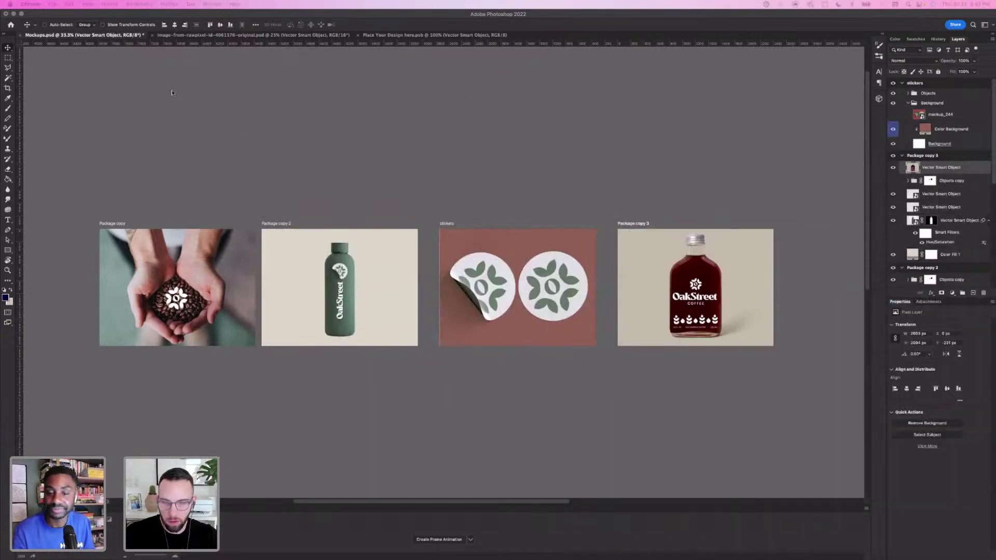
View the OakStreet hands, green bottle and sticker mockups up close in Mockups.psd
{"action": "left_click_drag", "start_coordinate": [504, 268], "coordinate": [463, 264]}
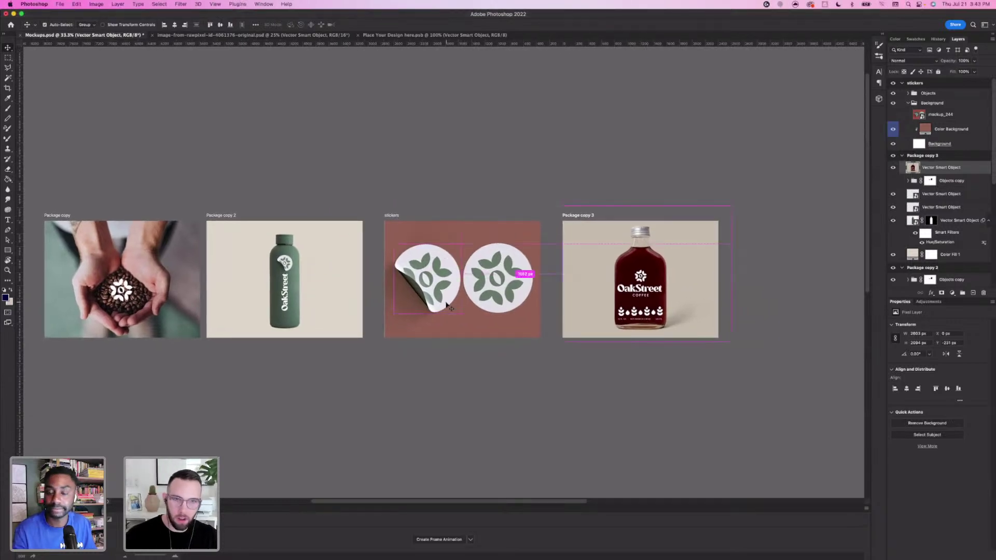
{"action": "key", "text": "super+equal"}
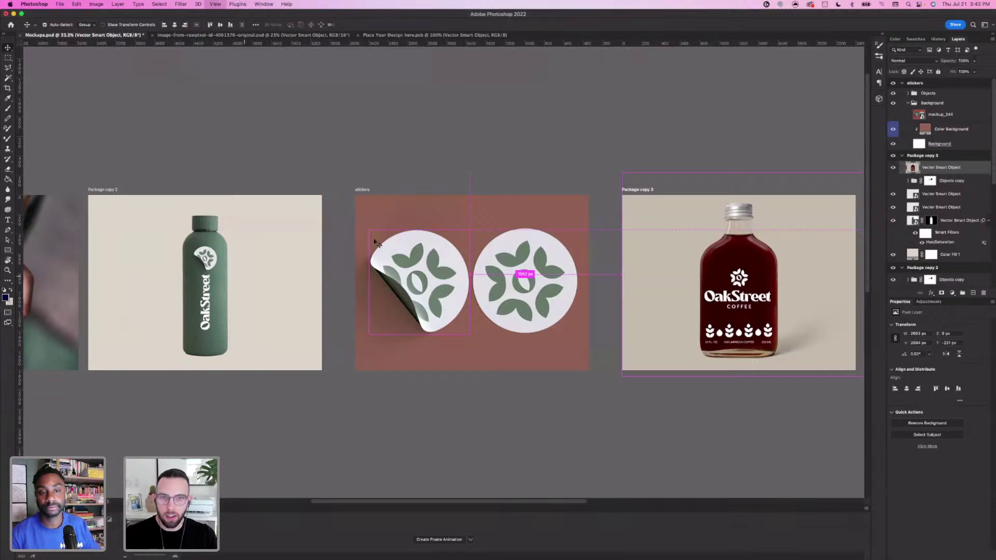
{"action": "scroll", "coordinate": [301, 211], "scroll_direction": "left", "scroll_amount": 5}
{"action": "left_click_drag", "start_coordinate": [293, 217], "coordinate": [356, 238]}
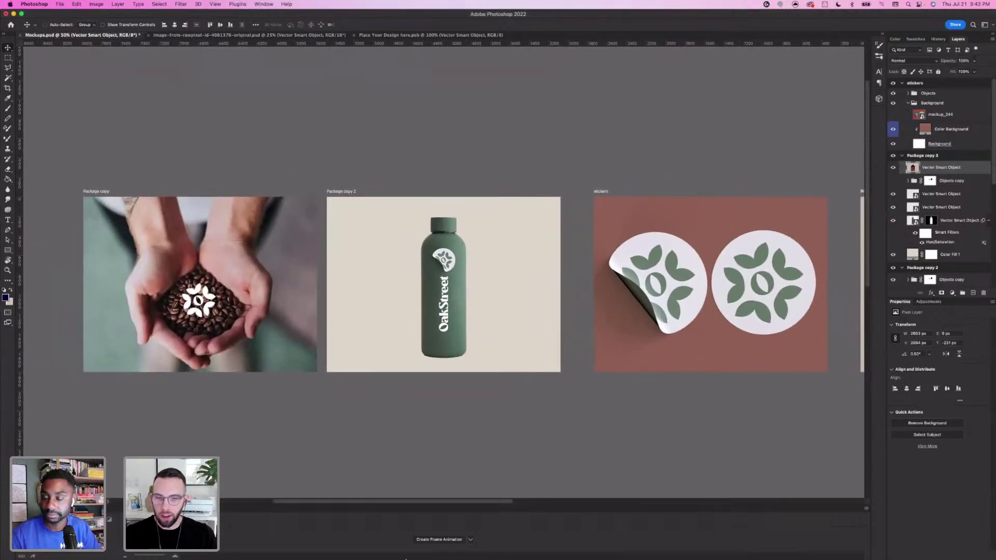
Switch to Illustrator and deselect the Front bottle mockup on the Package Design Page
{"action": "mouse_move", "coordinate": [405, 559]}
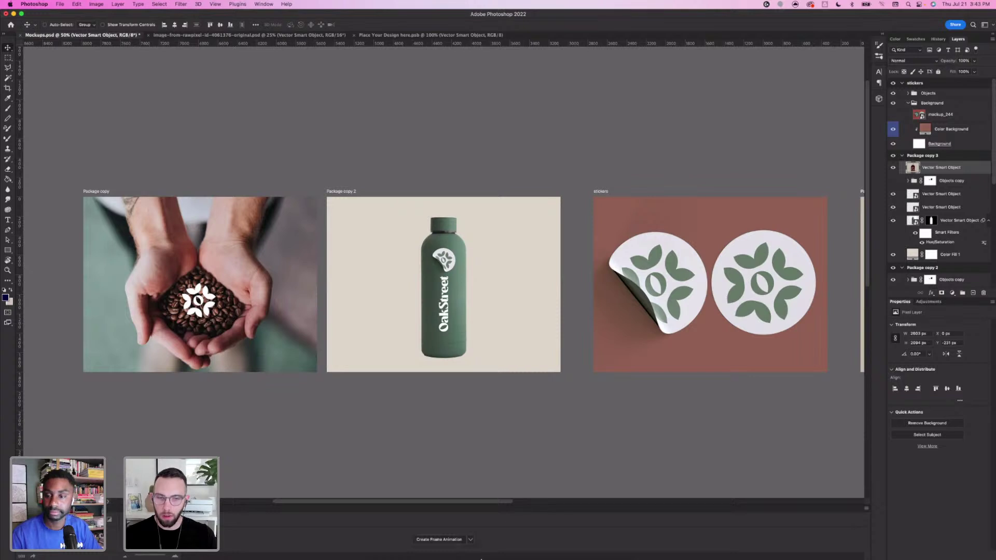
{"action": "left_click", "coordinate": [490, 554]}
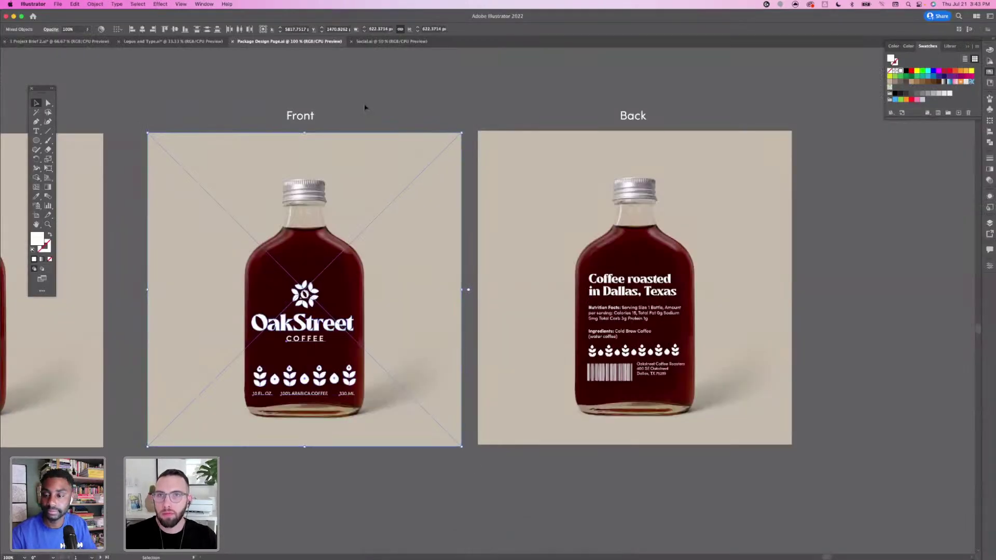
{"action": "left_click", "coordinate": [364, 107]}
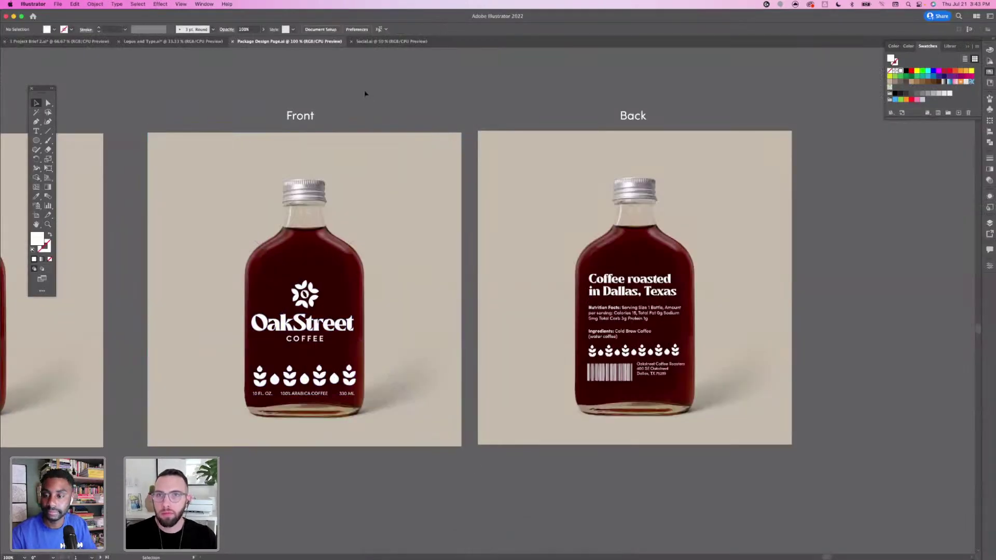
{"action": "scroll", "coordinate": [353, 99], "scroll_direction": "up", "scroll_amount": 2}
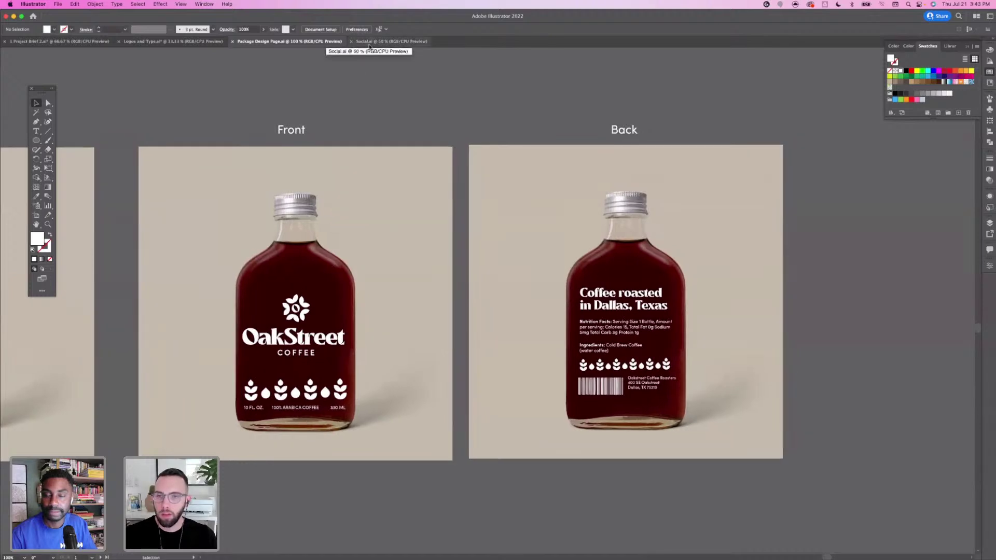
{"action": "left_click", "coordinate": [369, 43]}
{"action": "left_click", "coordinate": [314, 42]}
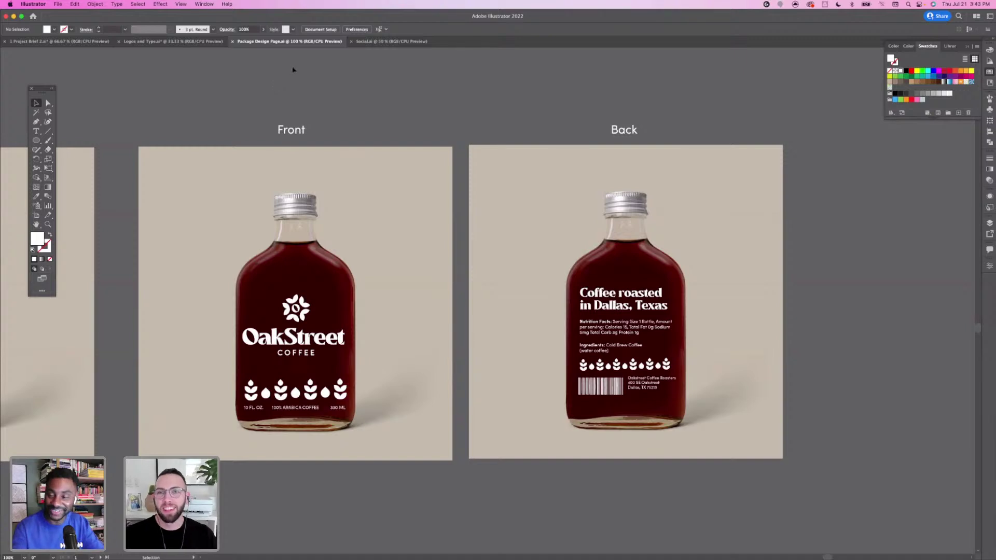
{"action": "left_click", "coordinate": [384, 42]}
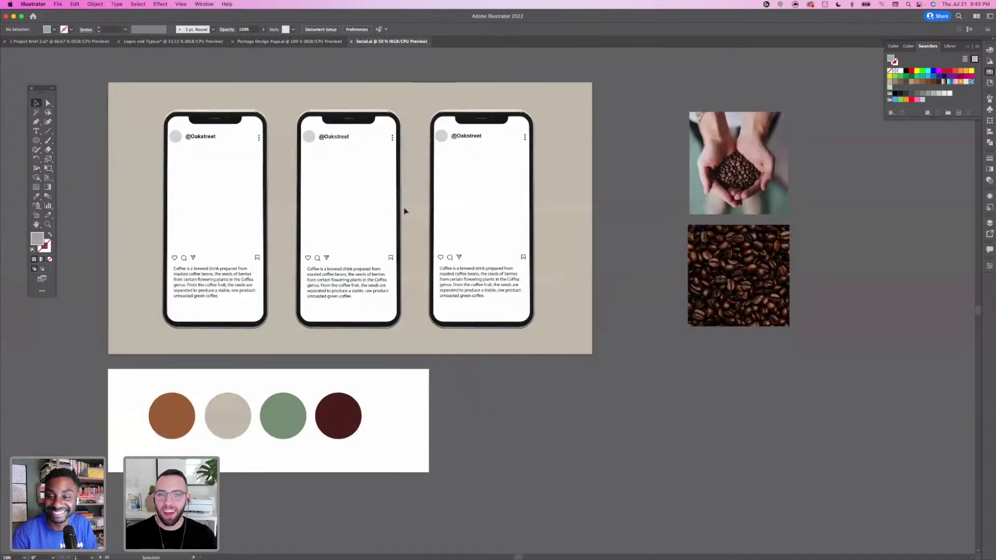
Place the photo of hands holding coffee beans in the post area of the third phone mockup
{"action": "scroll", "coordinate": [430, 252], "scroll_direction": "up", "scroll_amount": 3}
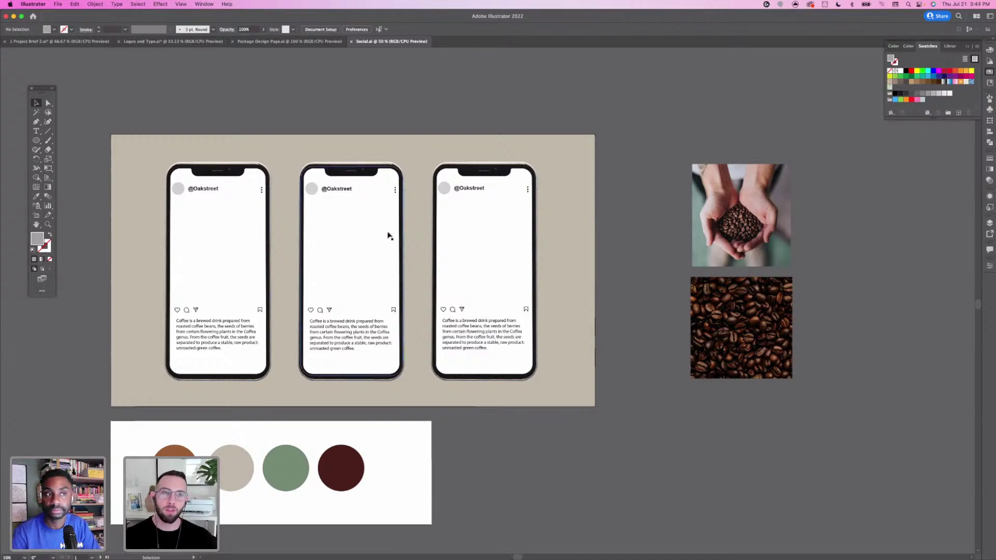
{"action": "left_click_drag", "start_coordinate": [755, 198], "coordinate": [493, 230]}
{"action": "left_click", "coordinate": [646, 226]}
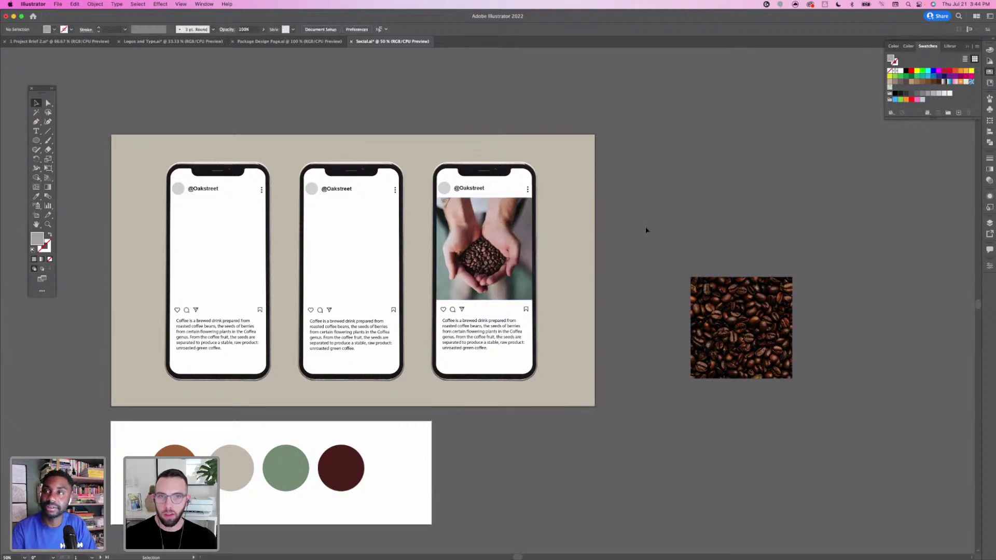
{"action": "left_click", "coordinate": [501, 227]}
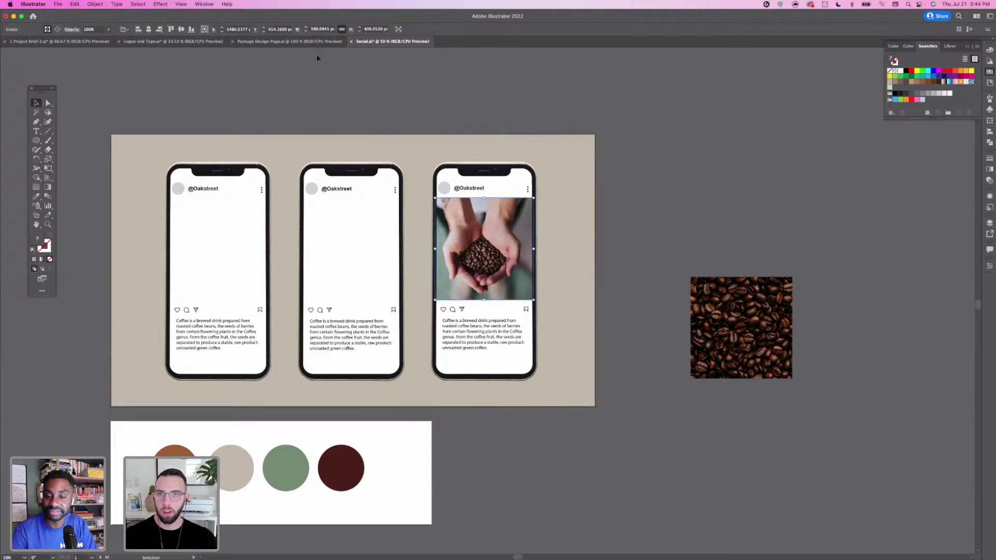
Copy the flower icon from the Front bottle's OakStreet logo in Package Design Page.ai and paste it into Social.ai
{"action": "left_click", "coordinate": [290, 42]}
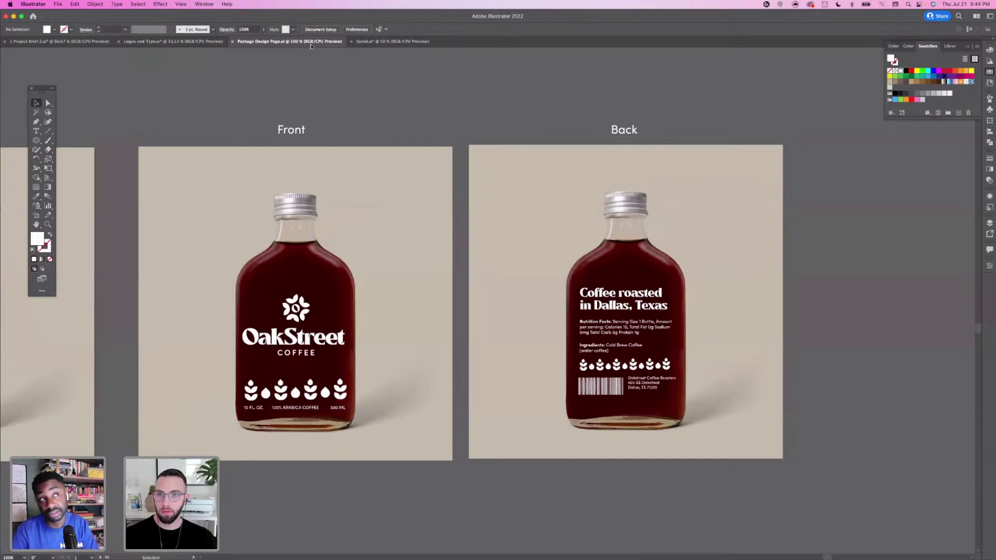
{"action": "left_click", "coordinate": [299, 296]}
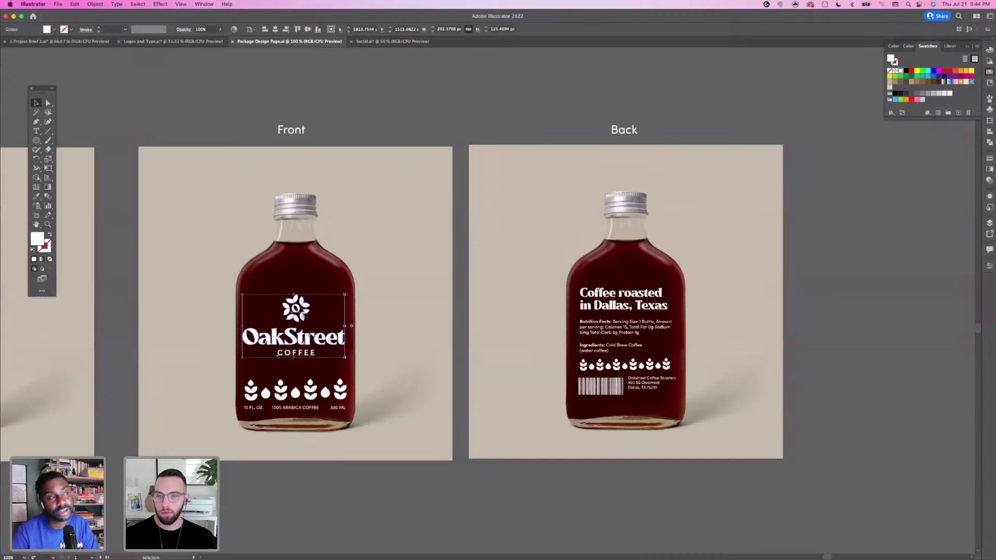
{"action": "double_click", "coordinate": [302, 316]}
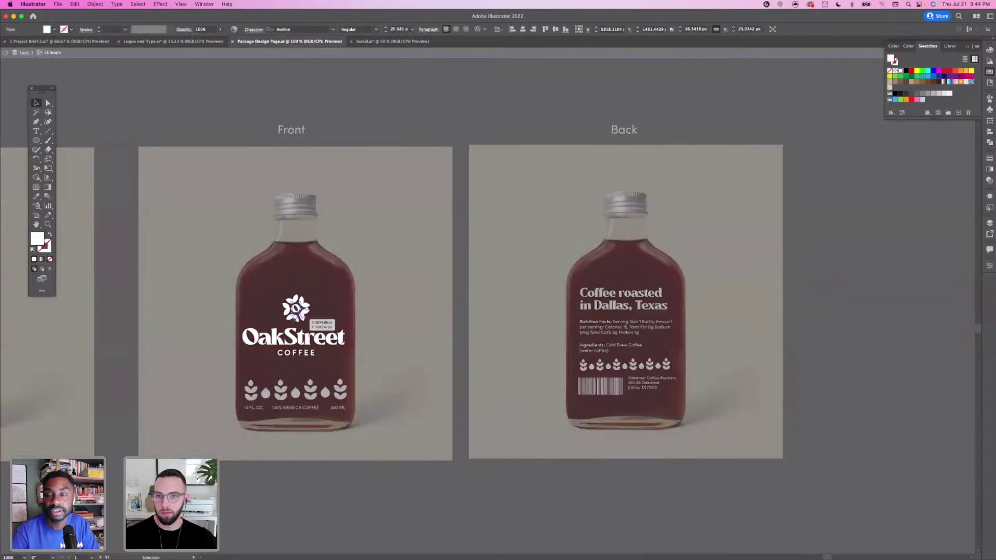
{"action": "left_click", "coordinate": [304, 315], "text": "shift"}
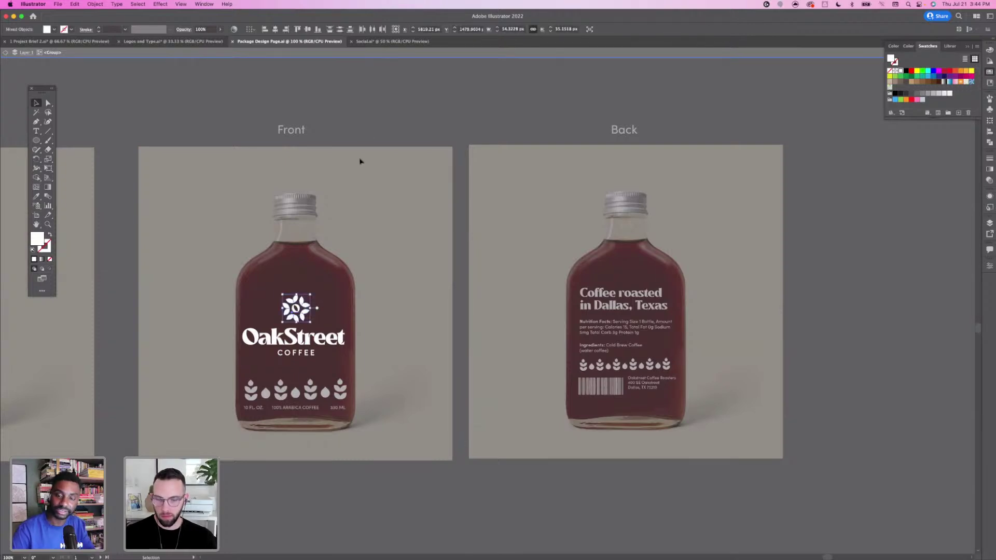
{"action": "left_click", "coordinate": [392, 41]}
{"action": "key", "text": "cmd+v"}
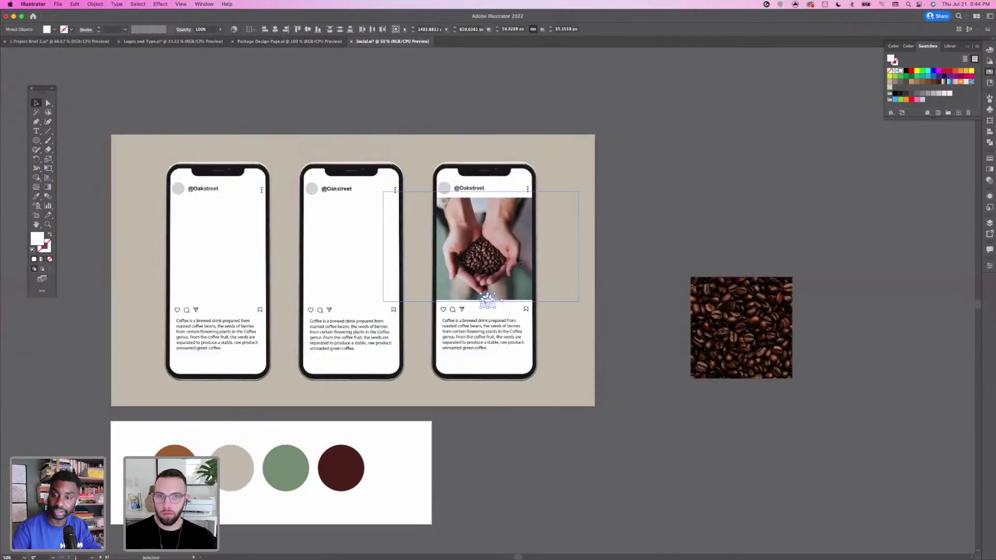
Center the flower icon over the coffee beans in the hands photo, enlarge it to about 74 px wide and group its parts
{"action": "left_click_drag", "start_coordinate": [488, 304], "coordinate": [482, 261]}
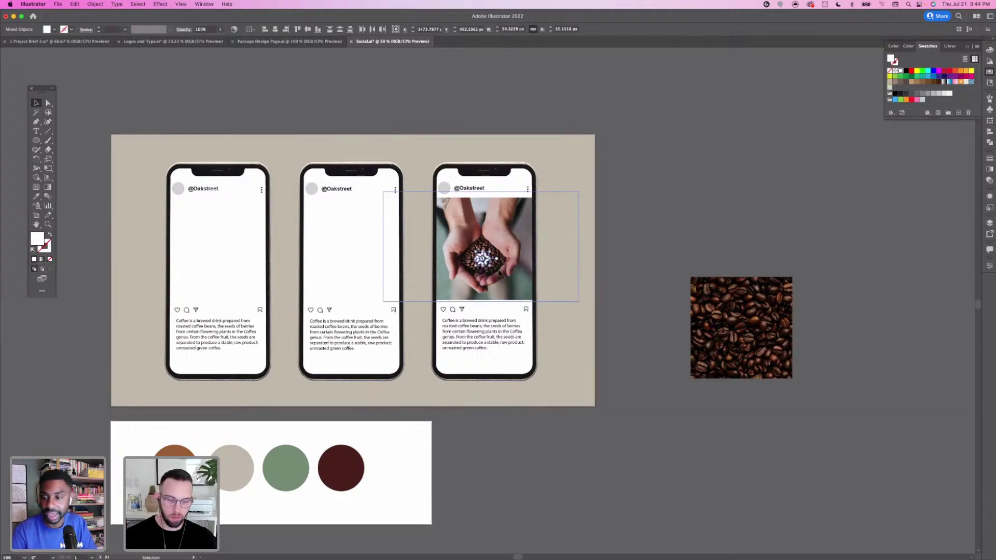
{"action": "key", "text": "super+equal"}
{"action": "key", "text": "super+equal"}
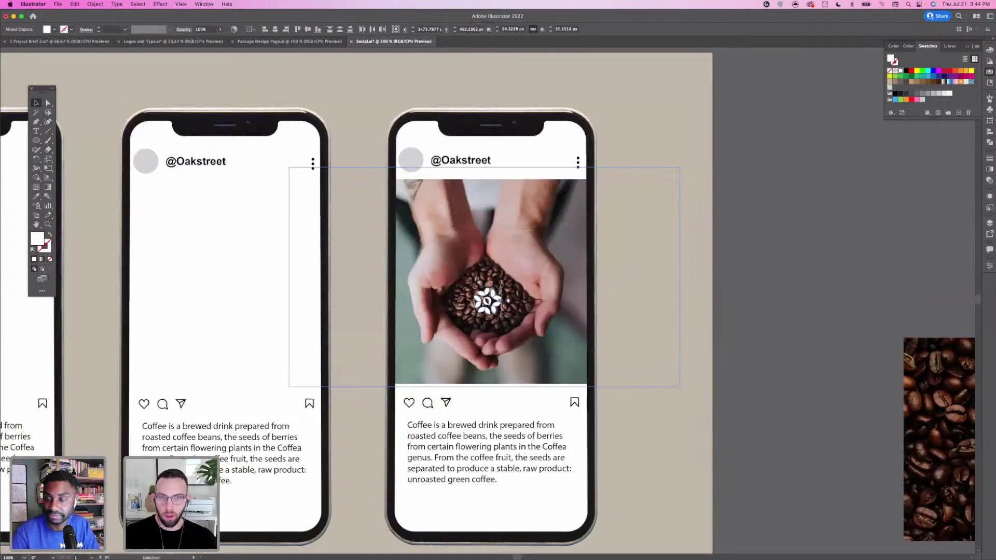
{"action": "left_click_drag", "start_coordinate": [502, 287], "coordinate": [490, 295]}
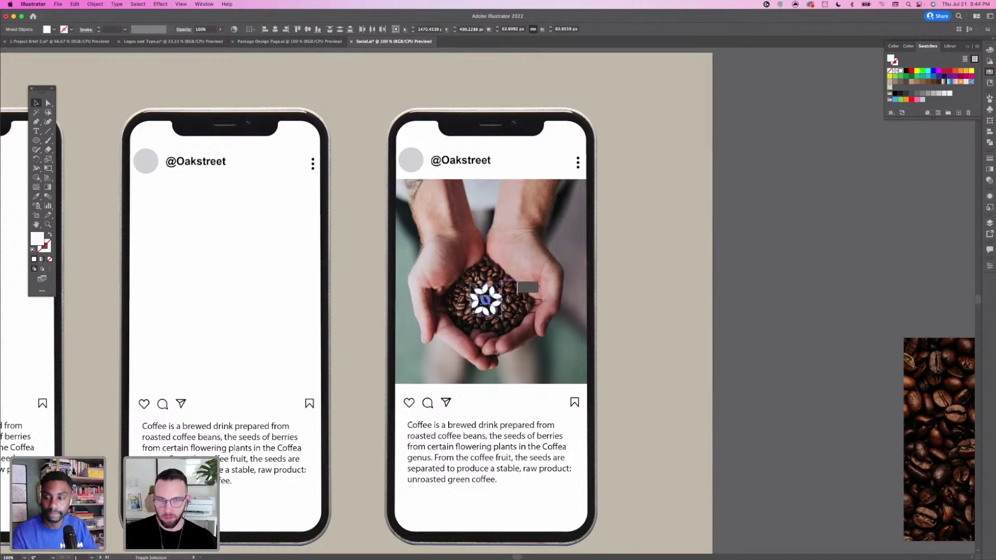
{"action": "mouse_move", "coordinate": [501, 283]}
{"action": "left_mouse_down"}
{"action": "mouse_move", "coordinate": [508, 278]}
{"action": "mouse_move", "coordinate": [498, 289]}
{"action": "left_mouse_up"}
{"action": "key", "text": "super+g"}
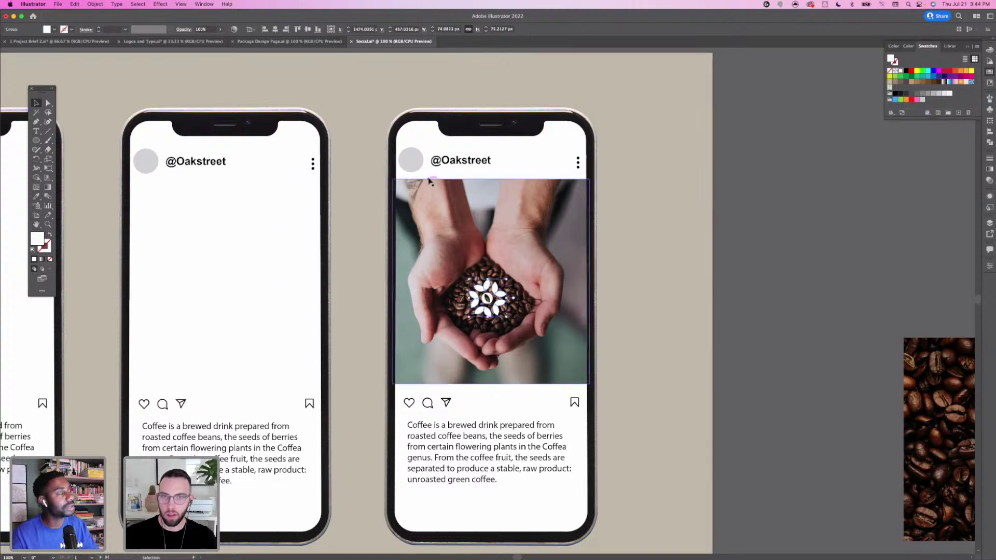
Recolor the third phone's profile circle with the green sampled from the palette circles on the artboard below
{"action": "double_click", "coordinate": [417, 164]}
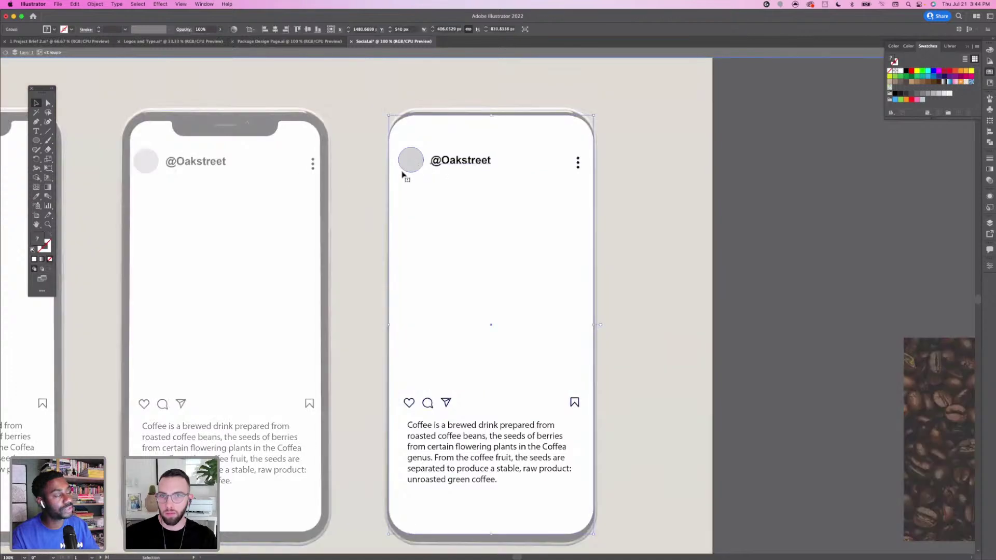
{"action": "left_click", "coordinate": [401, 168]}
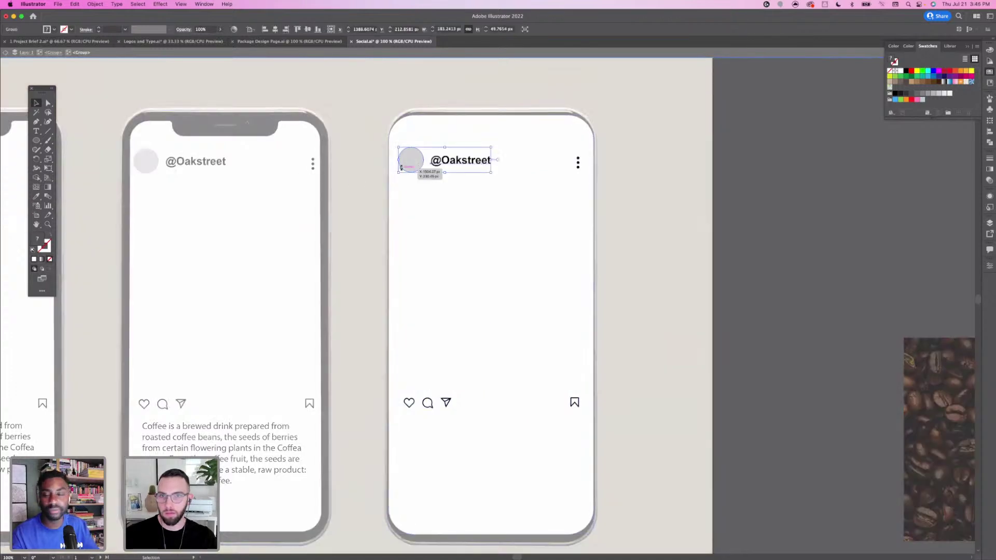
{"action": "double_click", "coordinate": [411, 160]}
{"action": "left_click", "coordinate": [411, 161]}
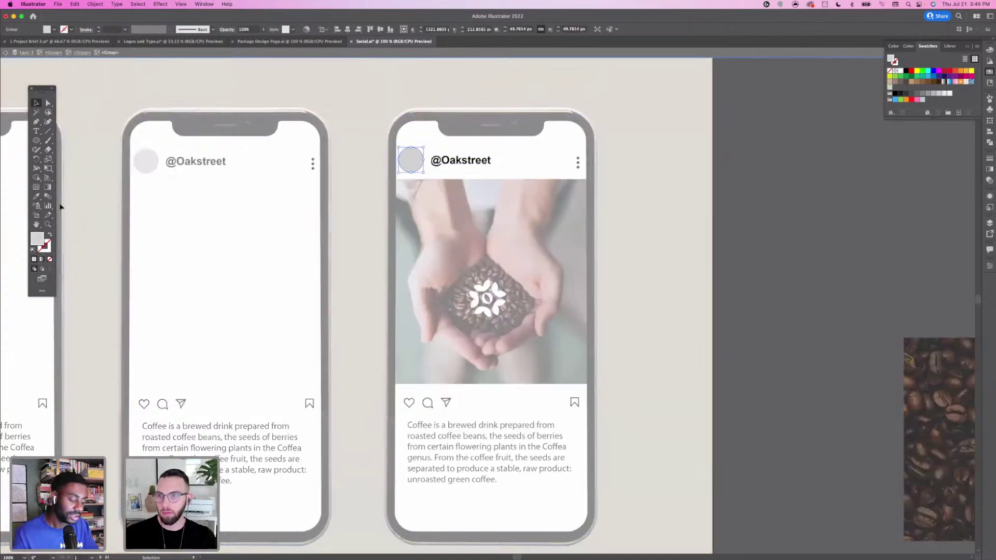
{"action": "left_click_drag", "start_coordinate": [244, 241], "coordinate": [268, 163]}
{"action": "scroll", "coordinate": [268, 163], "scroll_direction": "down", "scroll_amount": 10}
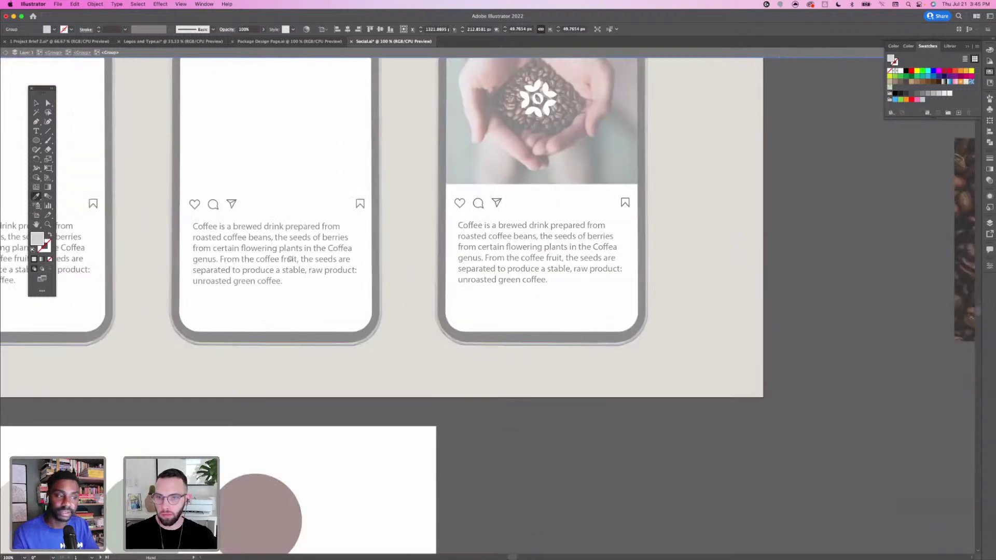
{"action": "left_click", "coordinate": [185, 380]}
{"action": "scroll", "coordinate": [351, 255], "scroll_direction": "up", "scroll_amount": 10}
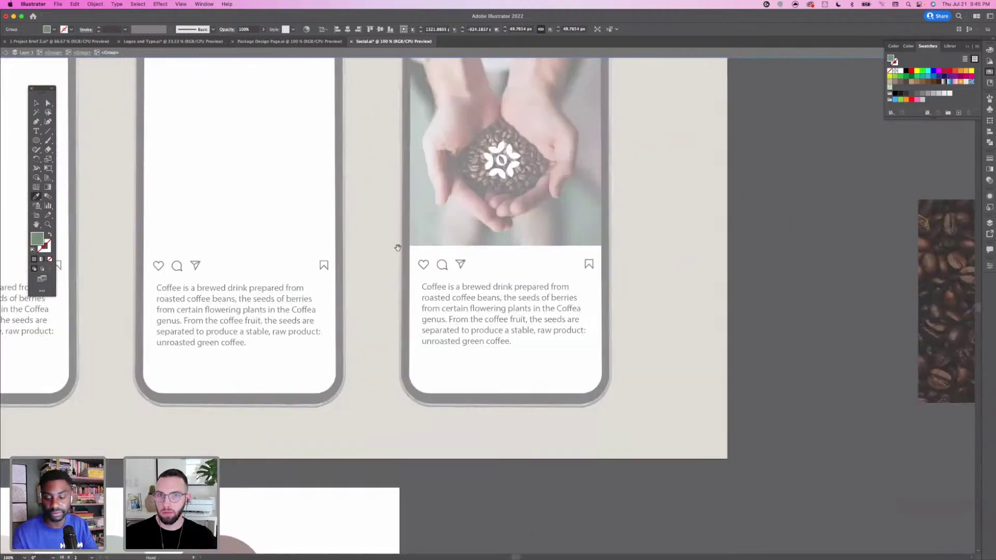
{"action": "scroll", "coordinate": [15, 80], "scroll_direction": "right", "scroll_amount": 2}
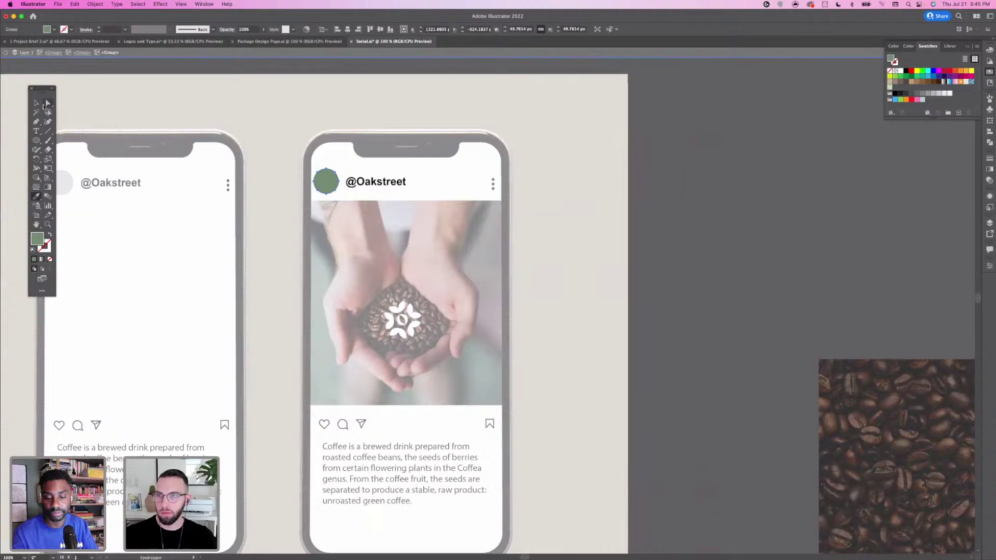
{"action": "left_click", "coordinate": [36, 103]}
{"action": "left_click", "coordinate": [730, 310]}
Duplicate the flower icon onto the third phone's green profile circle and scale the copy to about 37 px wide
{"action": "double_click", "coordinate": [494, 315]}
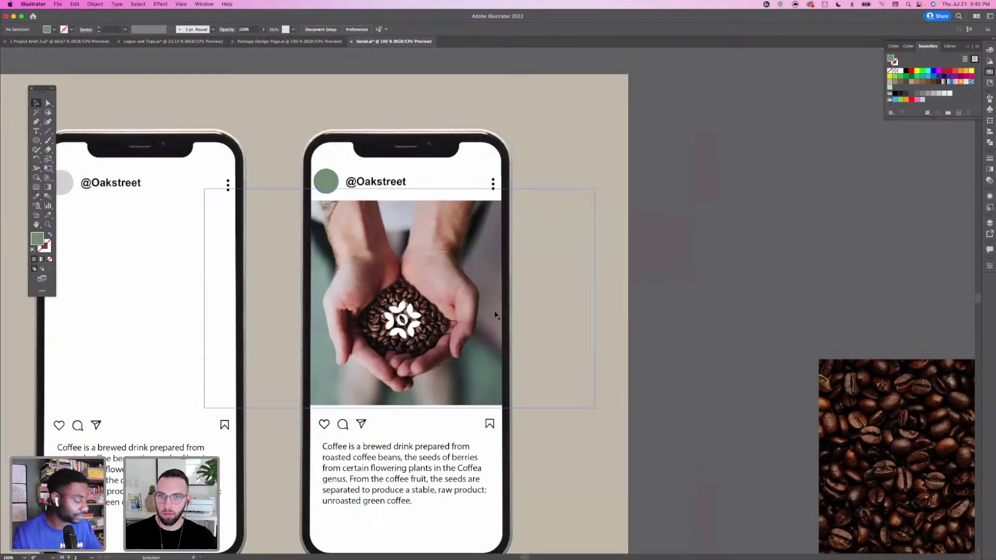
{"action": "left_click", "coordinate": [416, 322]}
{"action": "left_click_drag", "start_coordinate": [416, 321], "coordinate": [334, 181]}
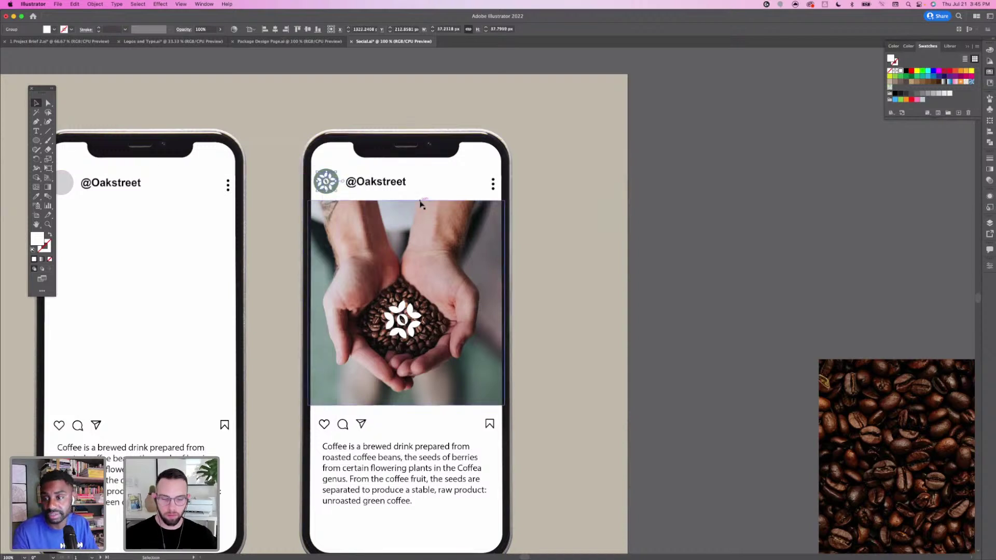
Copy the green profile circle out of the third phone's mockup group and place the copy directly behind the small flower icon
{"action": "key", "text": "super+equal"}
{"action": "key", "text": "super+equal"}
{"action": "key", "text": "super+equal"}
{"action": "key", "text": "super+equal"}
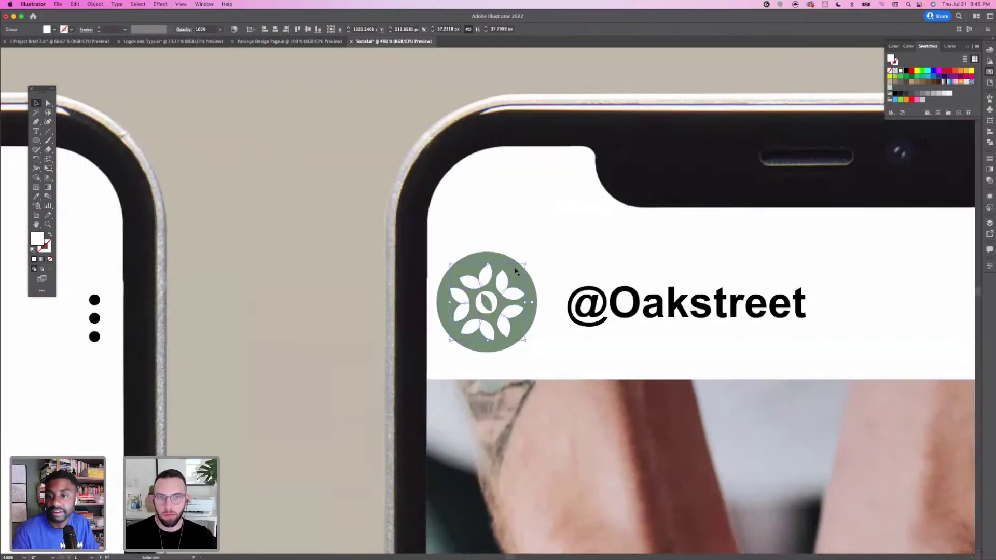
{"action": "double_click", "coordinate": [496, 259]}
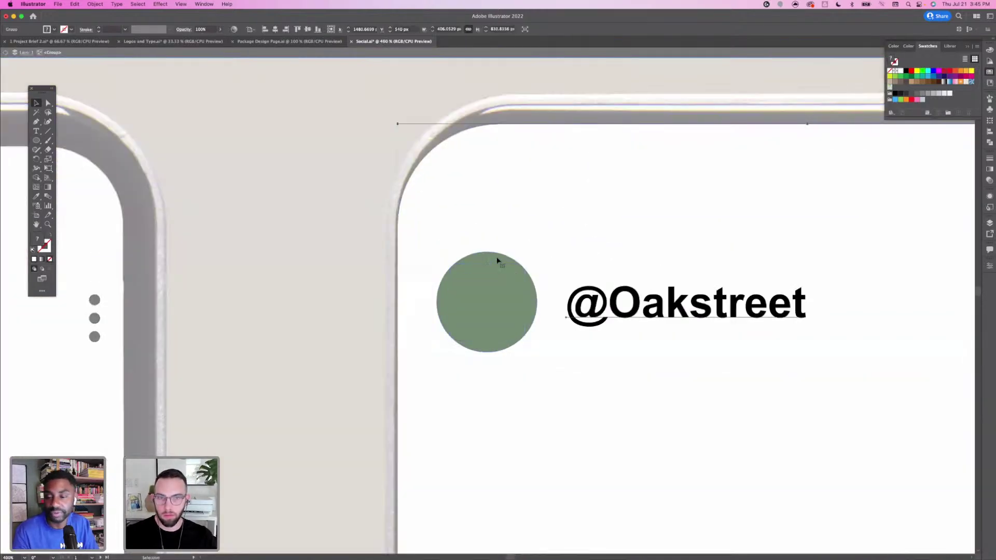
{"action": "double_click", "coordinate": [497, 260]}
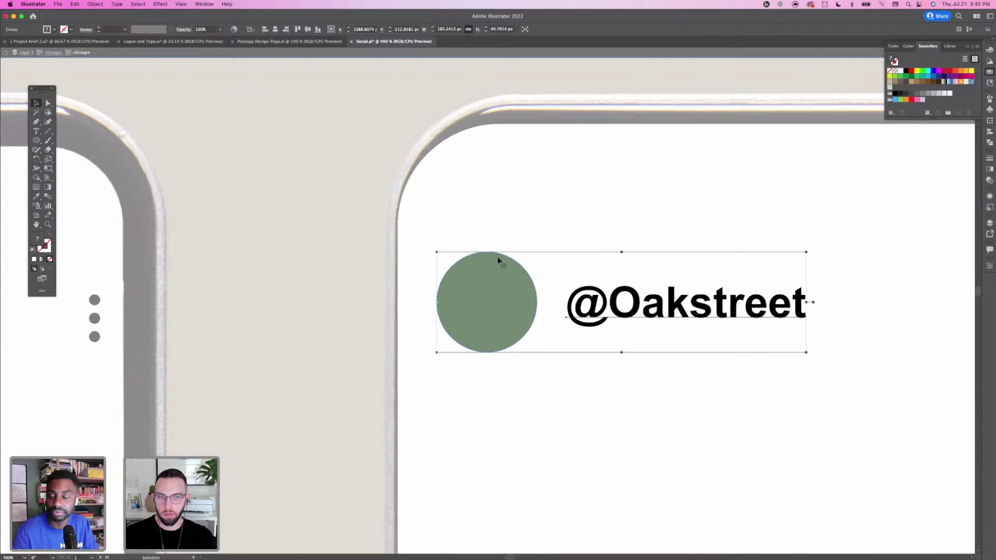
{"action": "double_click", "coordinate": [497, 260]}
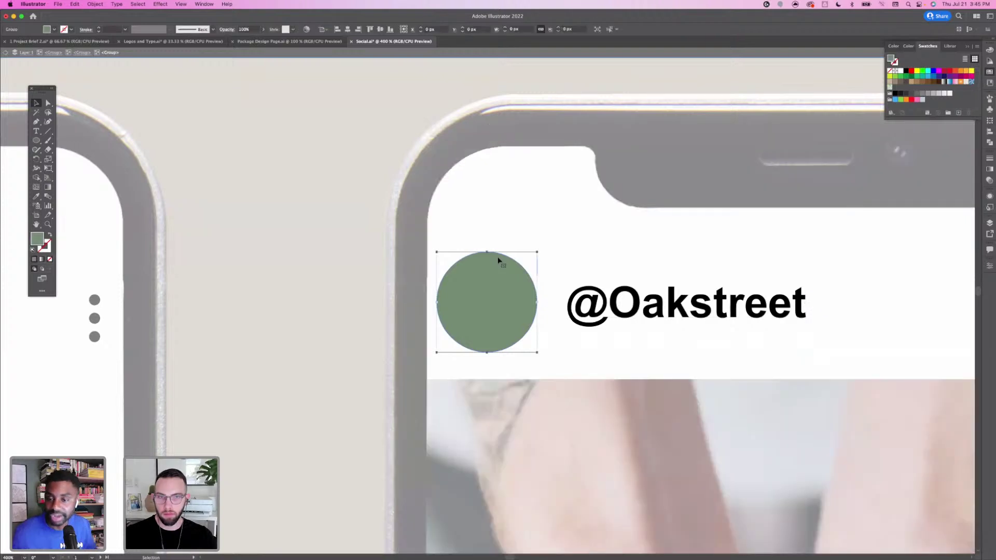
{"action": "left_click", "coordinate": [437, 222]}
{"action": "double_click", "coordinate": [368, 229]}
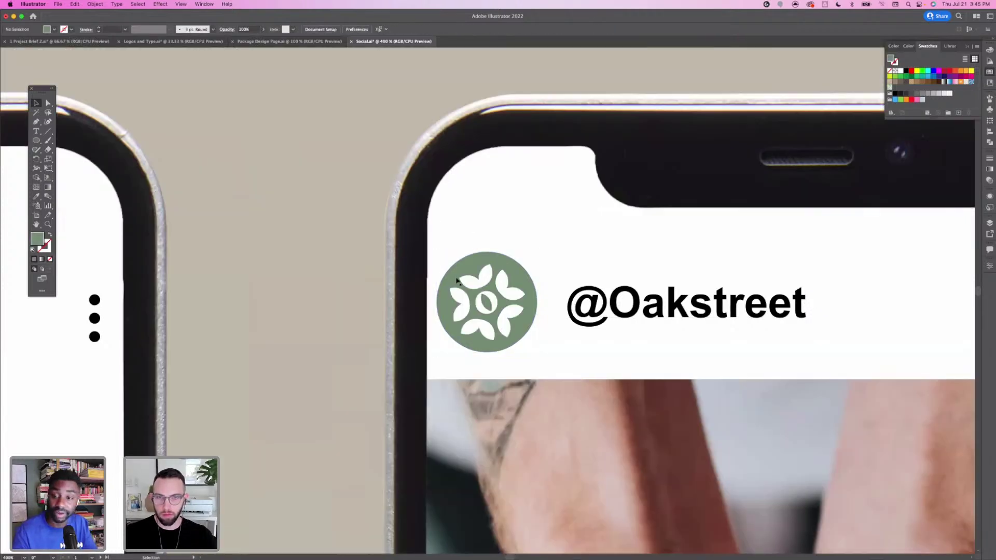
{"action": "key", "text": "super+v"}
{"action": "key", "text": "super+shift+["}
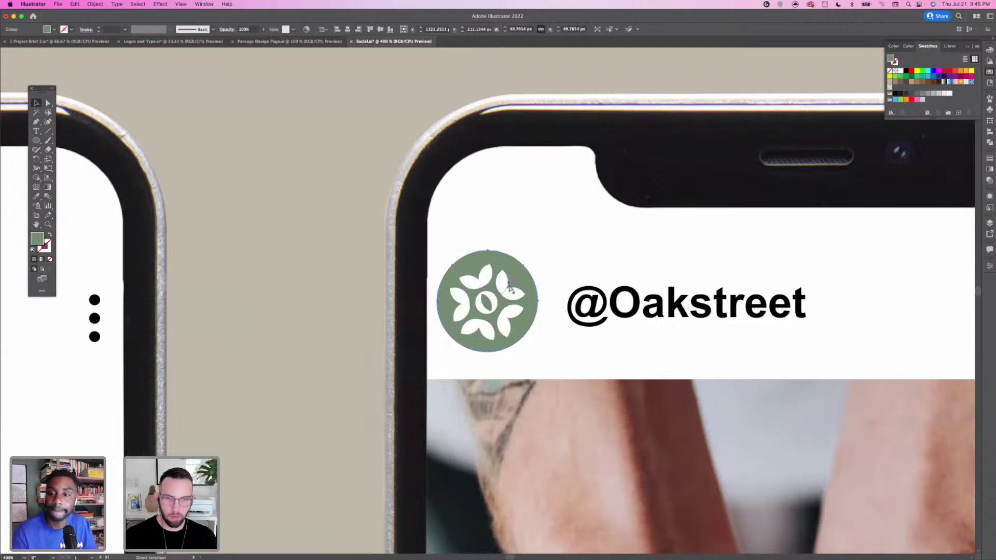
{"action": "left_click_drag", "start_coordinate": [520, 280], "coordinate": [518, 282]}
{"action": "left_click", "coordinate": [516, 279]}
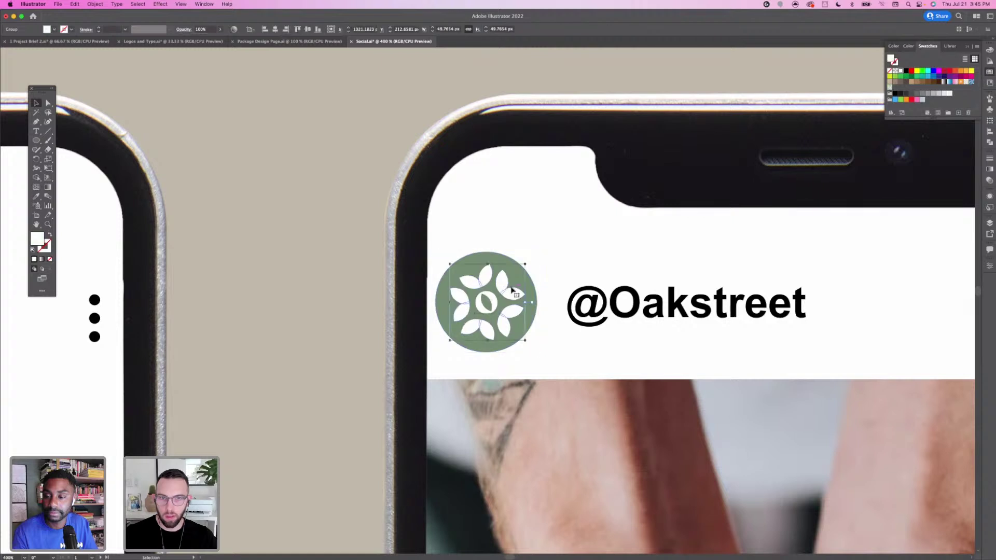
Group the small flower icon with the copied green circle on the third phone
{"action": "key", "text": "super+minus"}
{"action": "key", "text": "super+minus"}
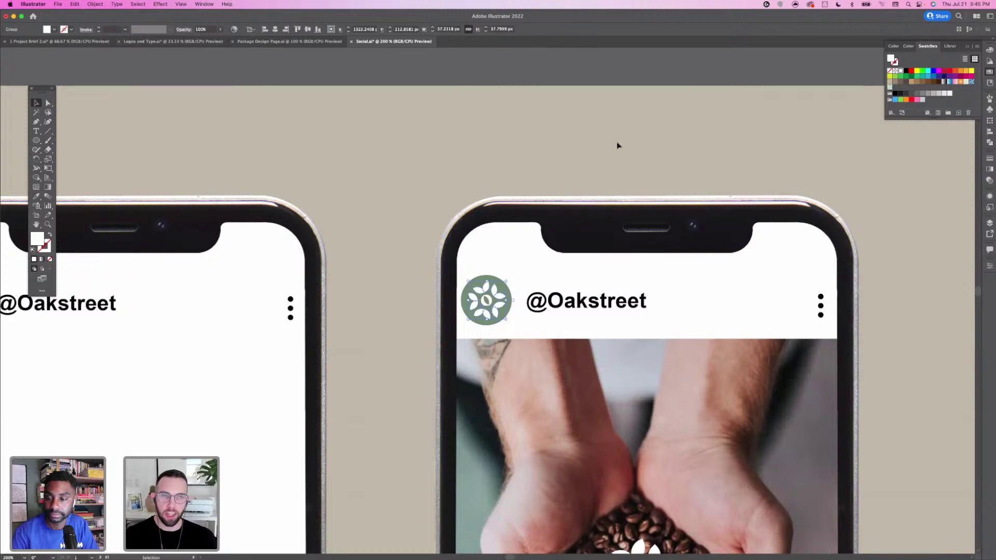
{"action": "scroll", "coordinate": [745, 345], "scroll_direction": "right", "scroll_amount": 5}
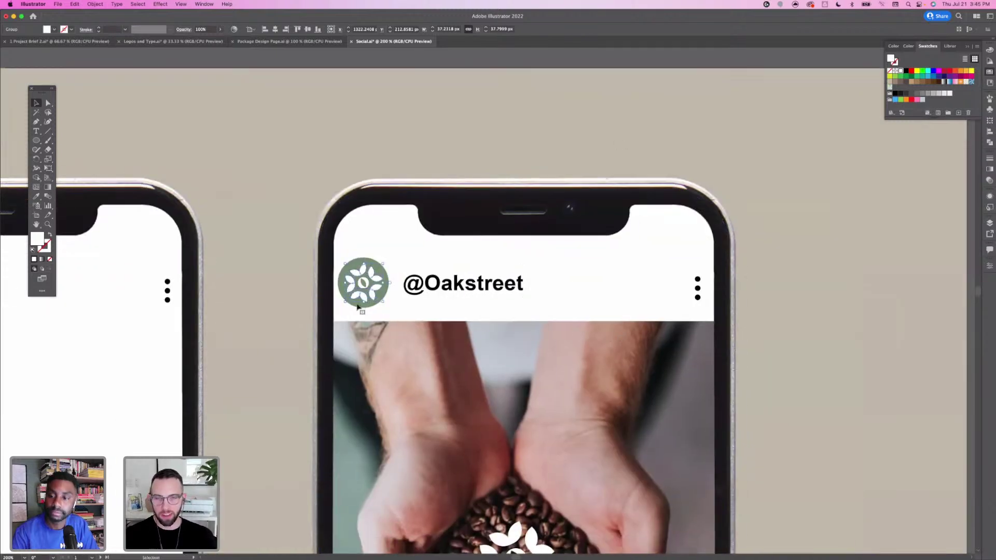
{"action": "left_click", "coordinate": [297, 208]}
{"action": "left_click", "coordinate": [370, 284]}
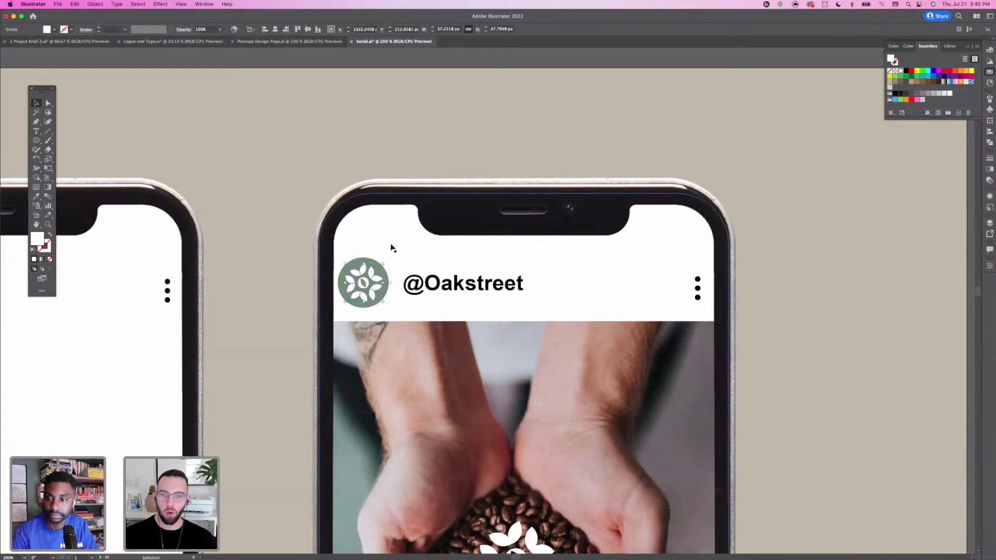
{"action": "left_click", "coordinate": [363, 275]}
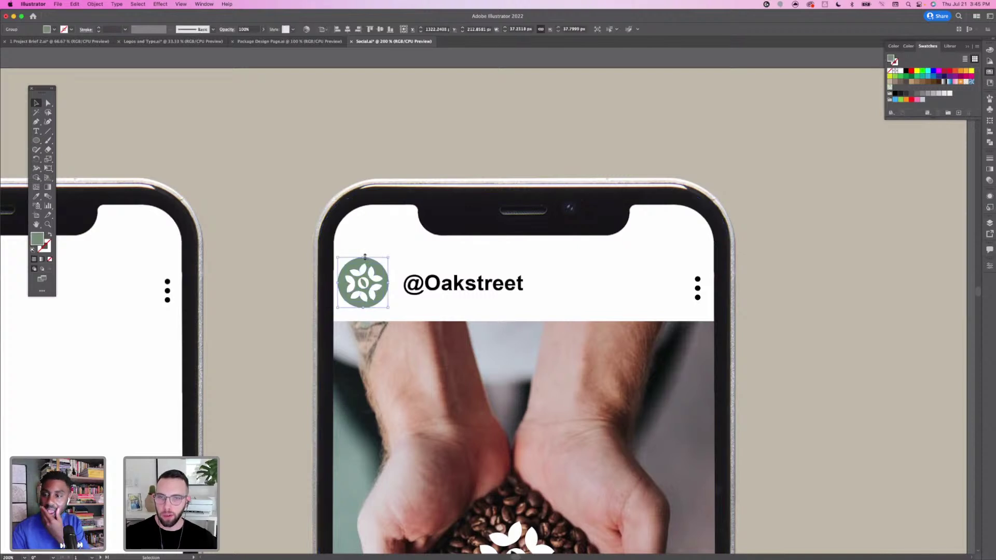
{"action": "left_click", "coordinate": [361, 274], "text": "shift"}
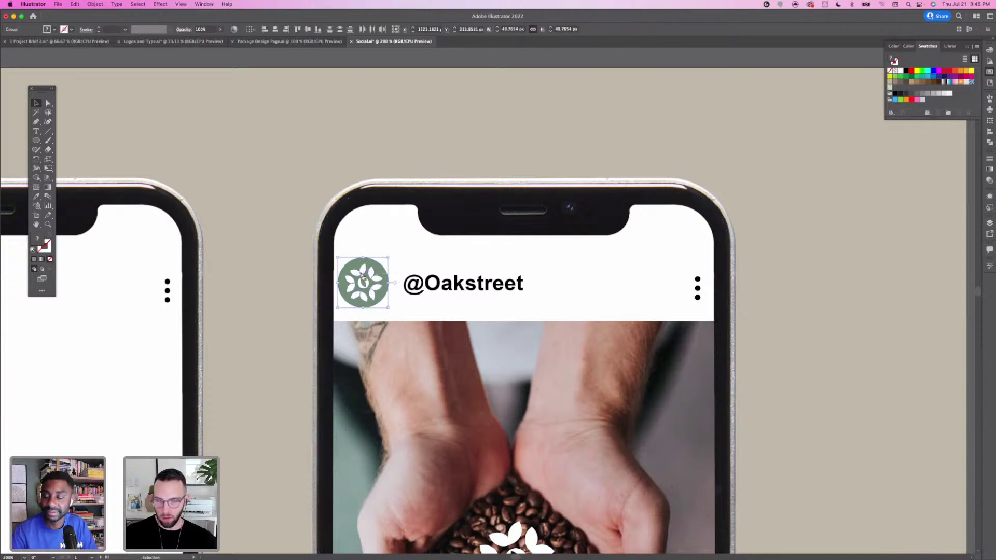
{"action": "key", "text": "space"}
Paste a copy of the green flower profile badge over the gray profile circle of the second phone
{"action": "scroll", "coordinate": [259, 304], "scroll_direction": "left", "scroll_amount": 10}
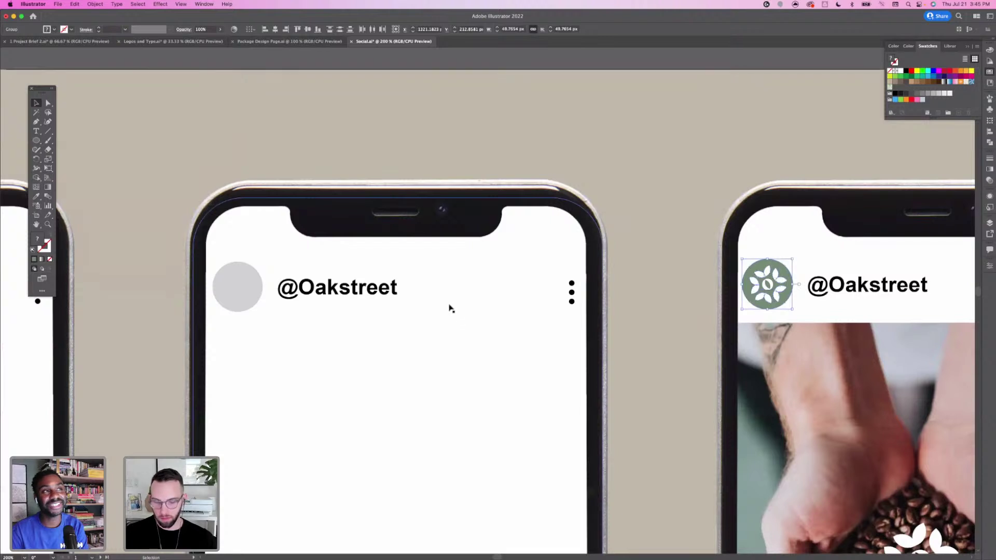
{"action": "key", "text": "super+v"}
{"action": "left_click_drag", "start_coordinate": [487, 305], "coordinate": [334, 290]}
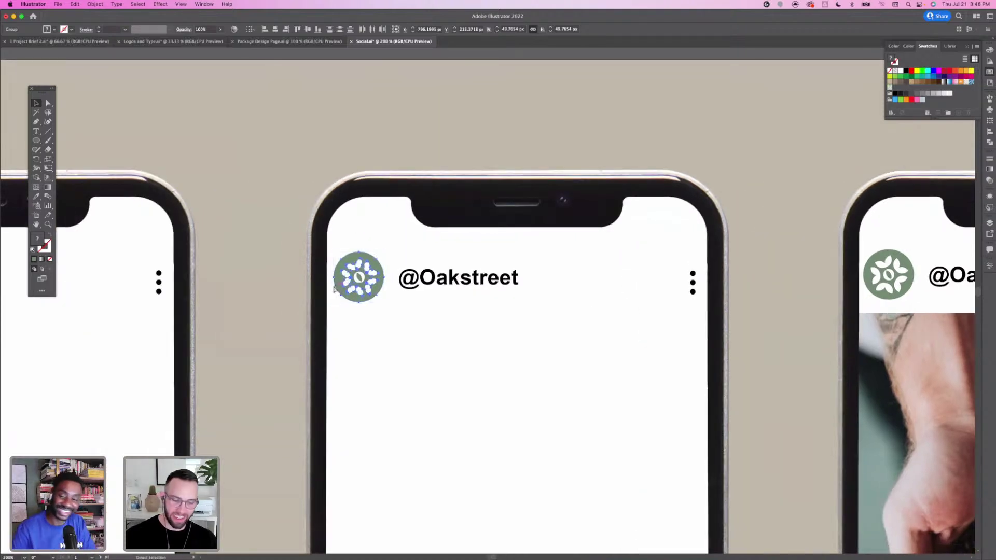
{"action": "key", "text": "super+equal"}
{"action": "left_click", "coordinate": [353, 297]}
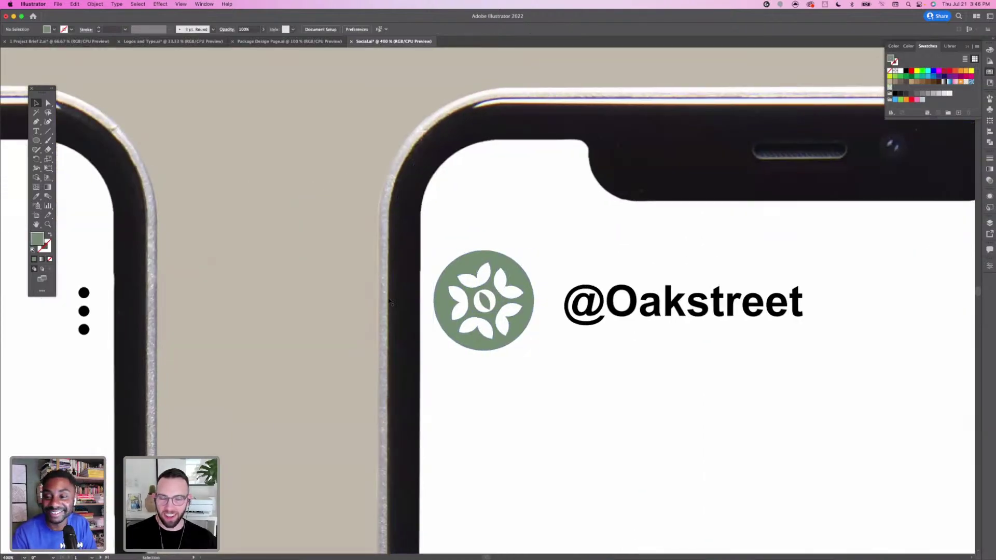
{"action": "left_click_drag", "start_coordinate": [481, 304], "coordinate": [511, 288]}
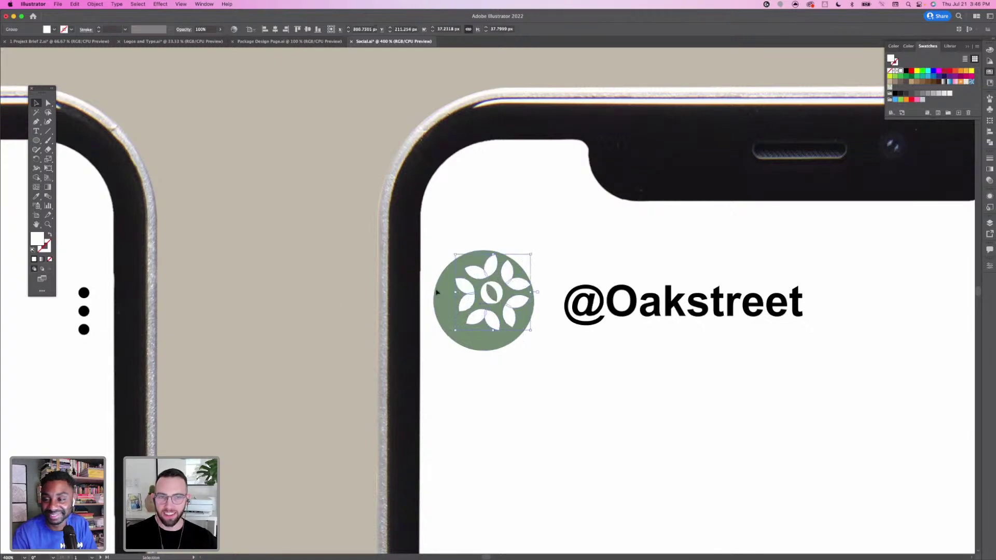
{"action": "left_click", "coordinate": [332, 303]}
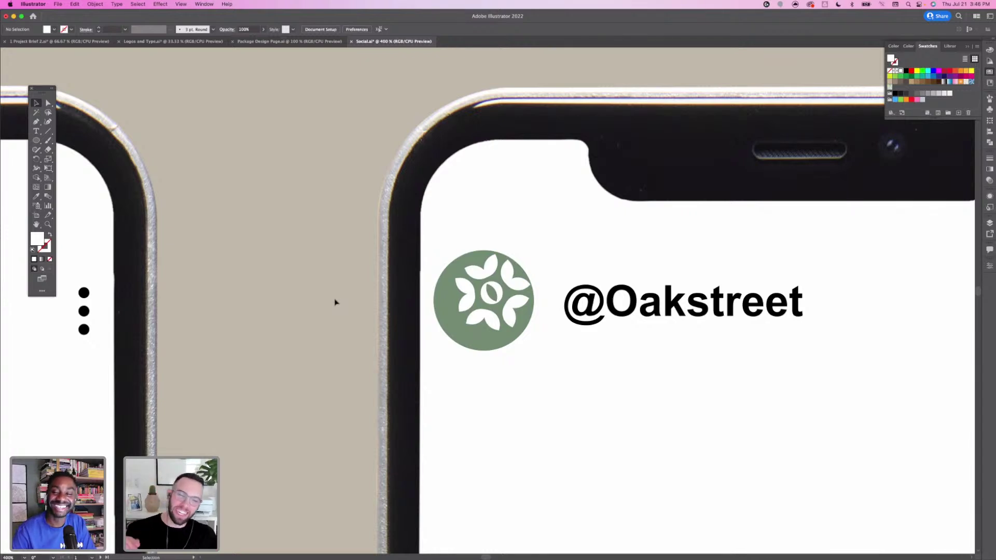
{"action": "key", "text": "super+z"}
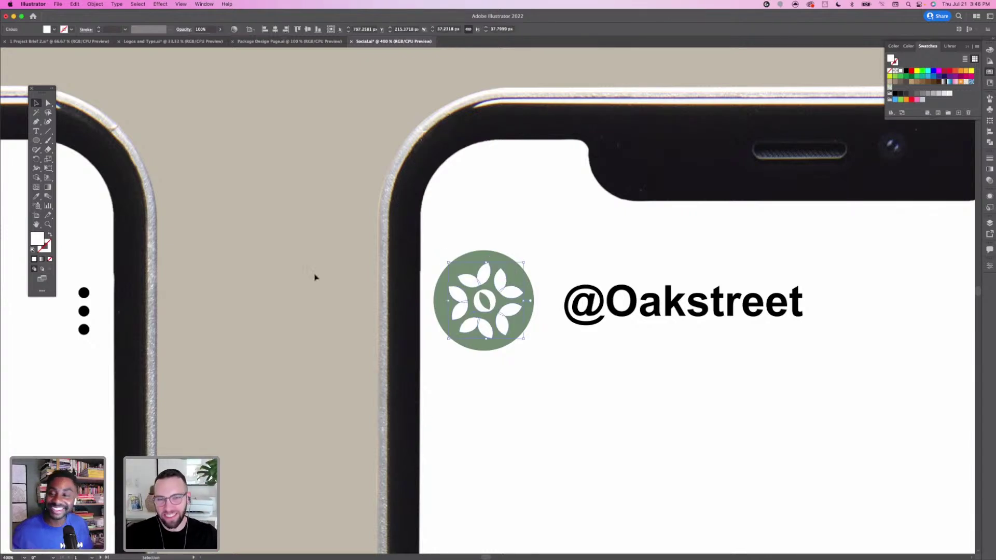
{"action": "left_click", "coordinate": [314, 275]}
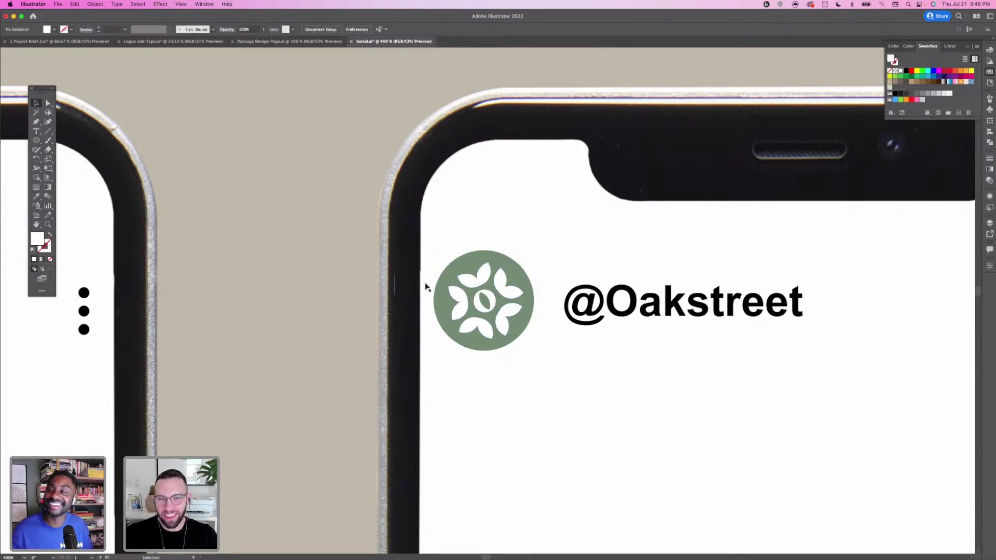
Group the second phone's green circle and flower icon, and paste a copy over the first phone's gray profile circle
{"action": "left_click", "coordinate": [510, 273]}
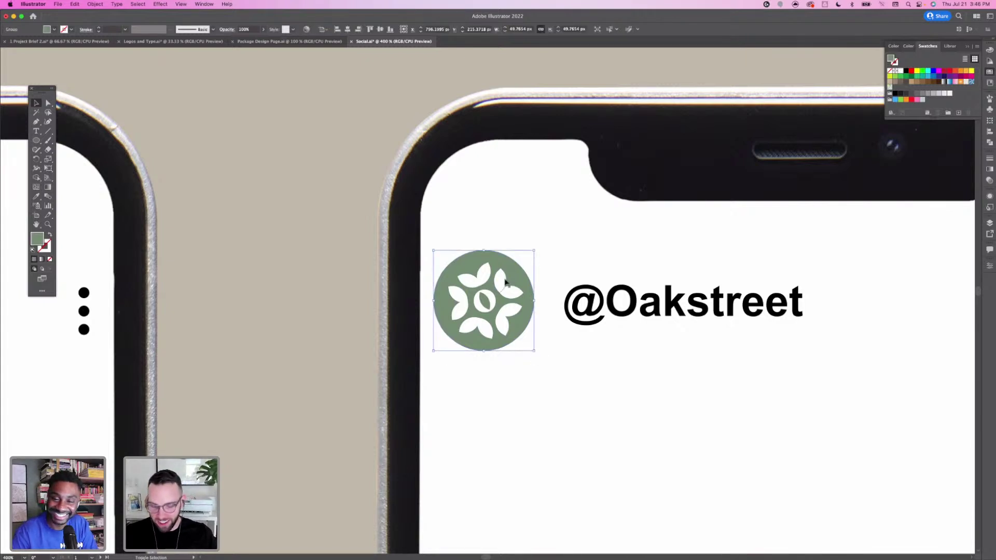
{"action": "key", "text": "super+minus"}
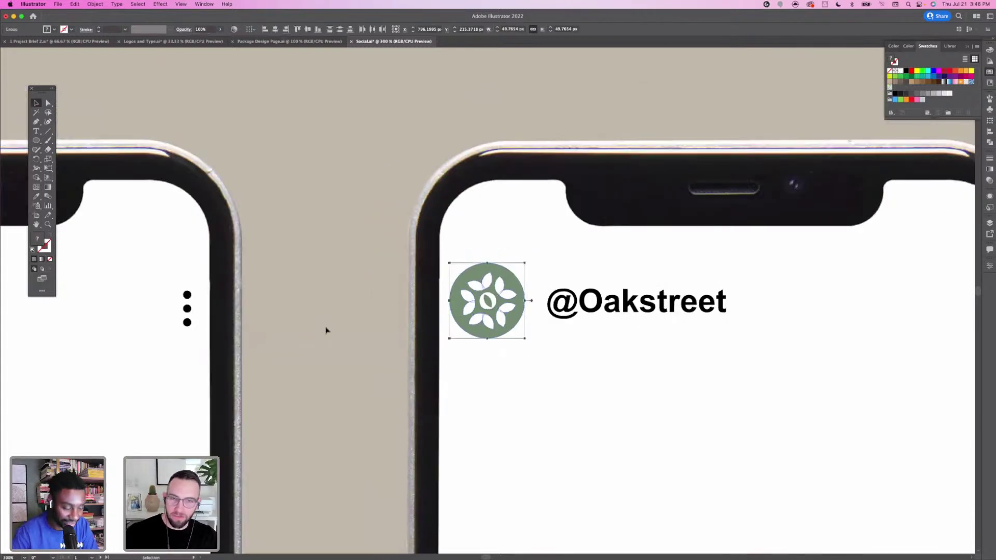
{"action": "scroll", "coordinate": [325, 330], "scroll_direction": "left", "scroll_amount": 15}
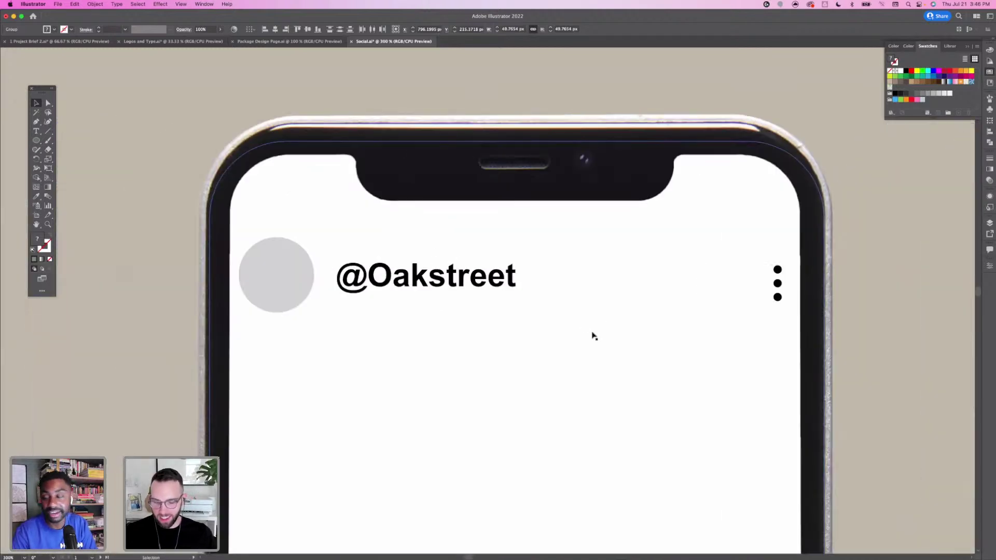
{"action": "key", "text": "super+v"}
{"action": "left_click_drag", "start_coordinate": [490, 312], "coordinate": [273, 277]}
{"action": "key", "text": "super+minus"}
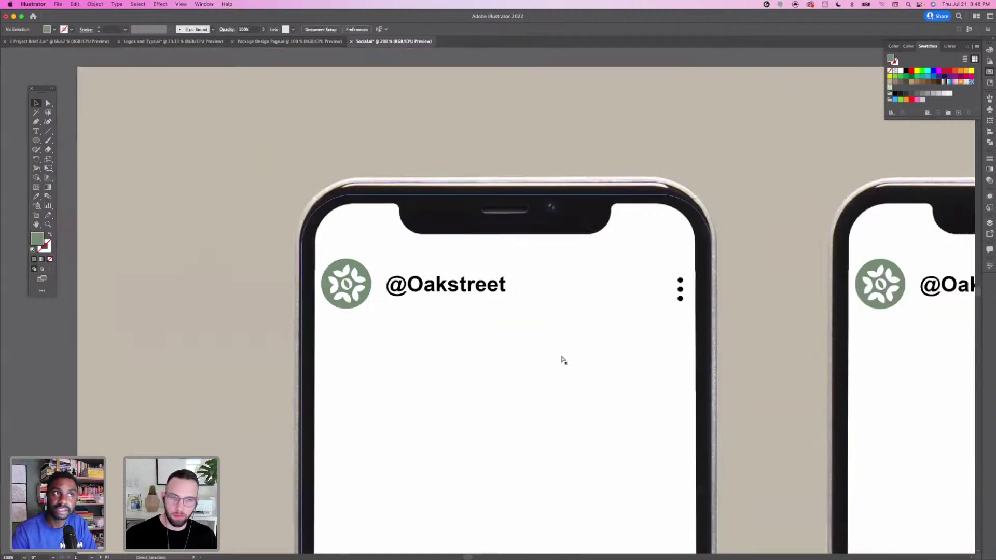
Place a duplicate of the roasted coffee beans photo in the post area of the second phone mockup
{"action": "key", "text": "super+minus"}
{"action": "key", "text": "super+minus"}
{"action": "key", "text": "super+minus"}
{"action": "left_click_drag", "start_coordinate": [752, 416], "coordinate": [443, 345]}
{"action": "left_click", "coordinate": [822, 387]}
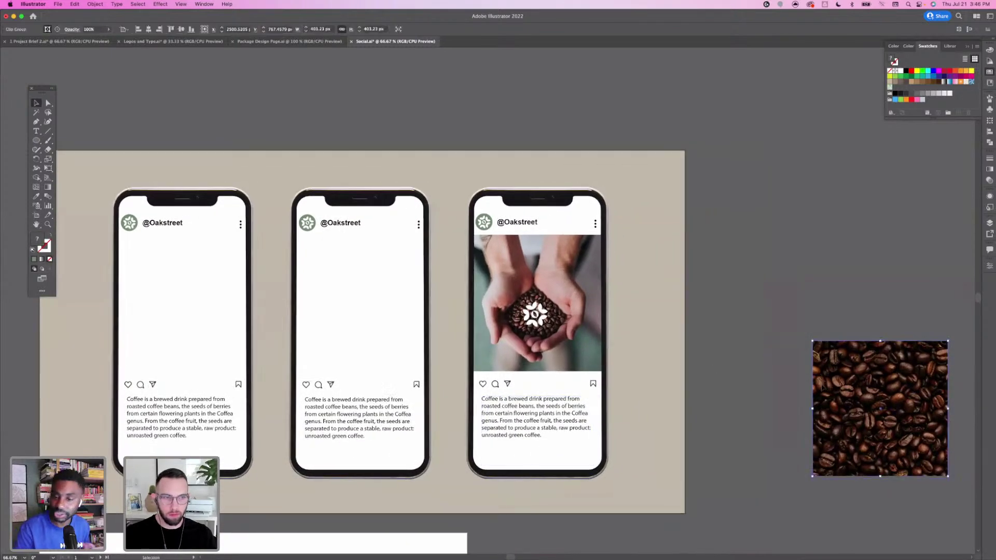
{"action": "left_click_drag", "start_coordinate": [817, 381], "coordinate": [385, 276]}
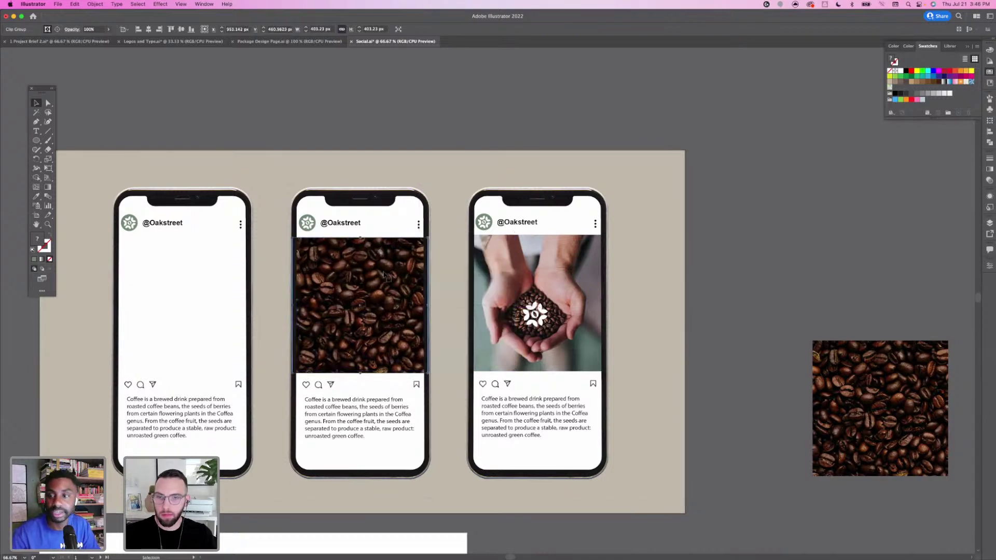
Copy the white OakStreet Coffee logo from the front bottle design onto the second phone's coffee beans photo, enlarged to about 269 px wide
{"action": "left_click", "coordinate": [287, 41]}
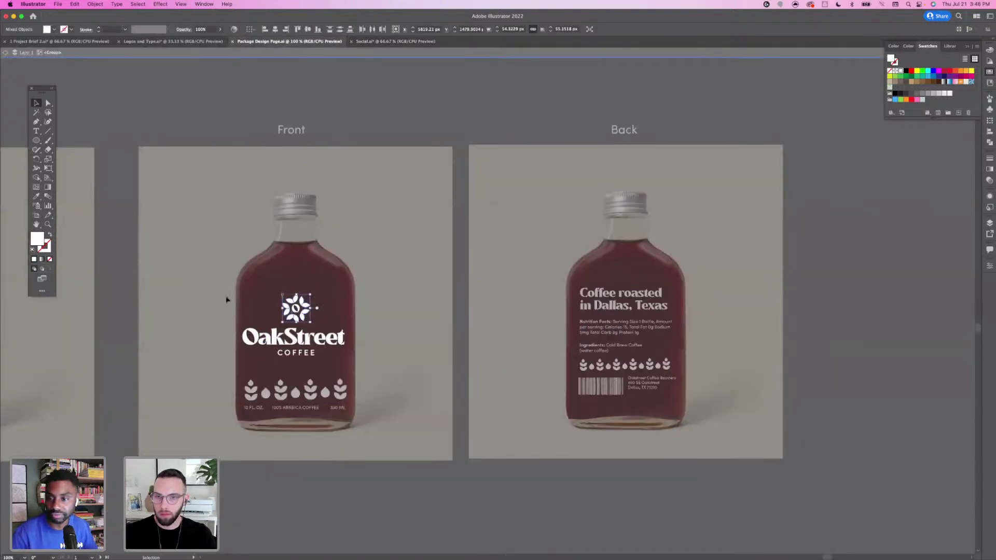
{"action": "left_click", "coordinate": [343, 363]}
{"action": "key", "text": "cmd+c"}
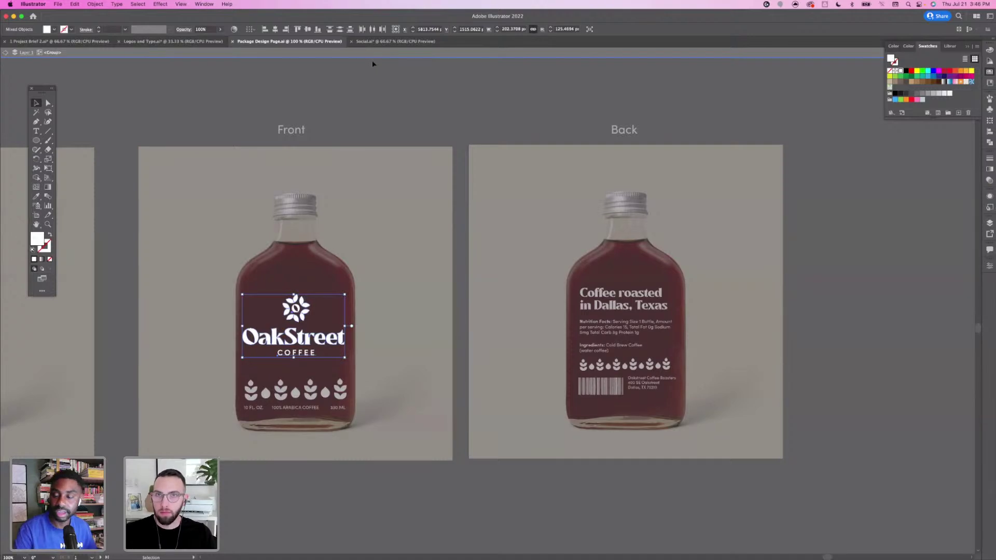
{"action": "left_click", "coordinate": [394, 41]}
{"action": "key", "text": "cmd+v"}
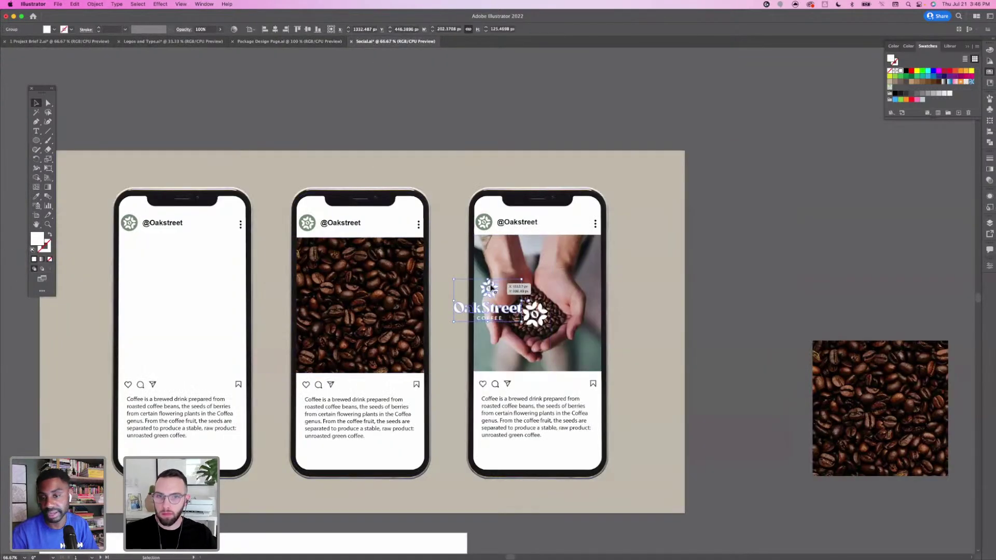
{"action": "left_click_drag", "start_coordinate": [493, 290], "coordinate": [406, 270]}
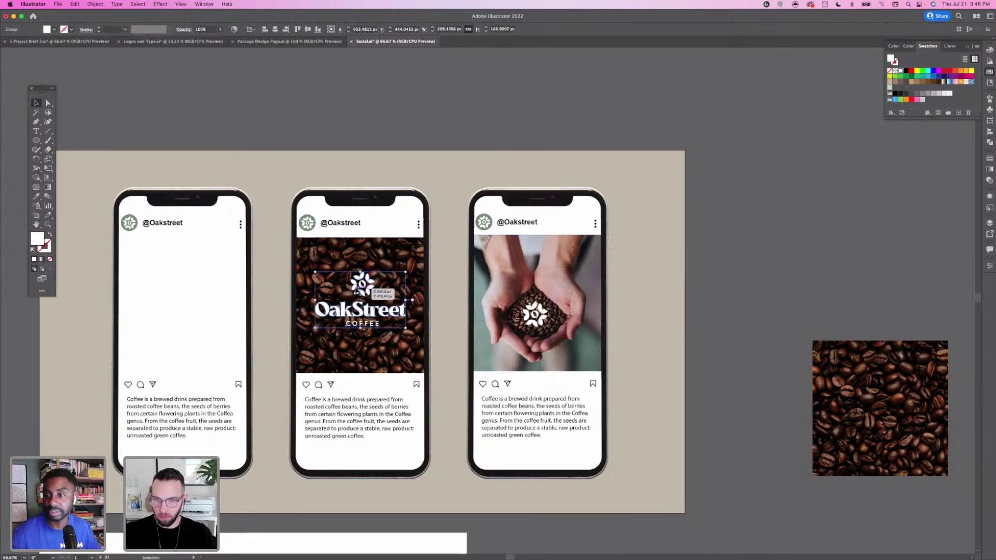
Vertically center the OakStreet Coffee logo on the second phone's coffee beans photo
{"action": "left_click", "coordinate": [372, 260], "text": "shift"}
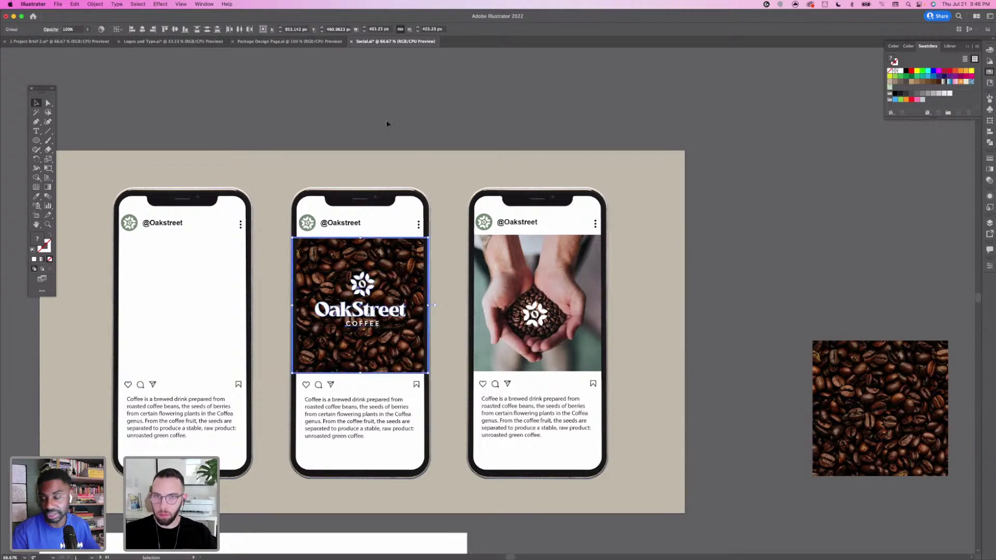
{"action": "left_click", "coordinate": [175, 29]}
{"action": "left_click", "coordinate": [326, 154]}
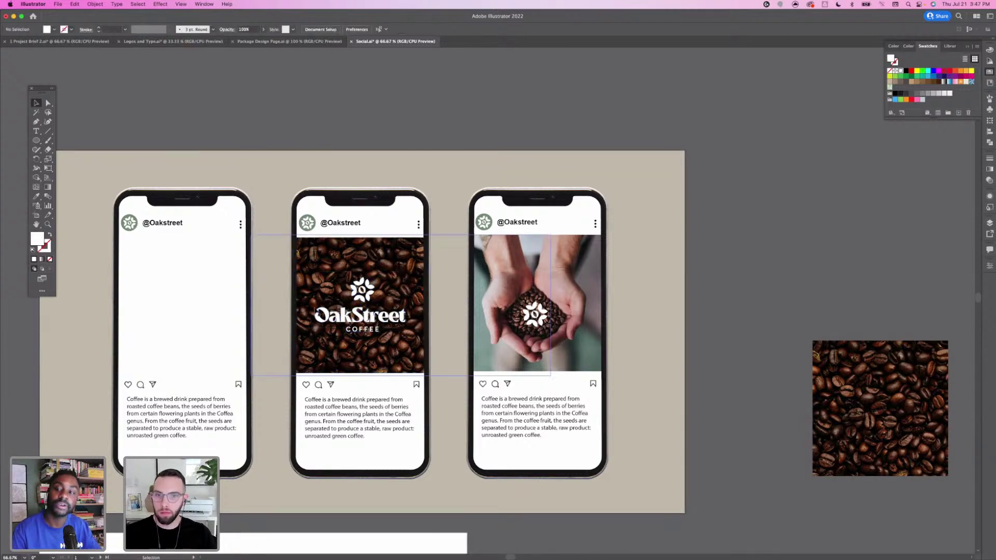
Draw a square about 382 px wide across the first phone's empty post area, level with the second phone's photo
{"action": "left_click_drag", "start_coordinate": [310, 320], "coordinate": [347, 318]}
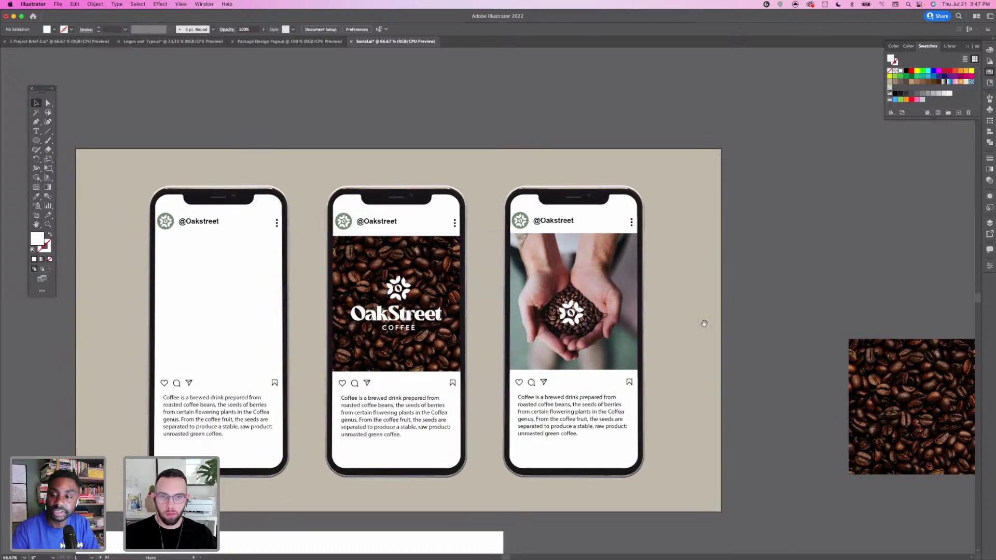
{"action": "scroll", "coordinate": [702, 318], "scroll_direction": "left", "scroll_amount": 2}
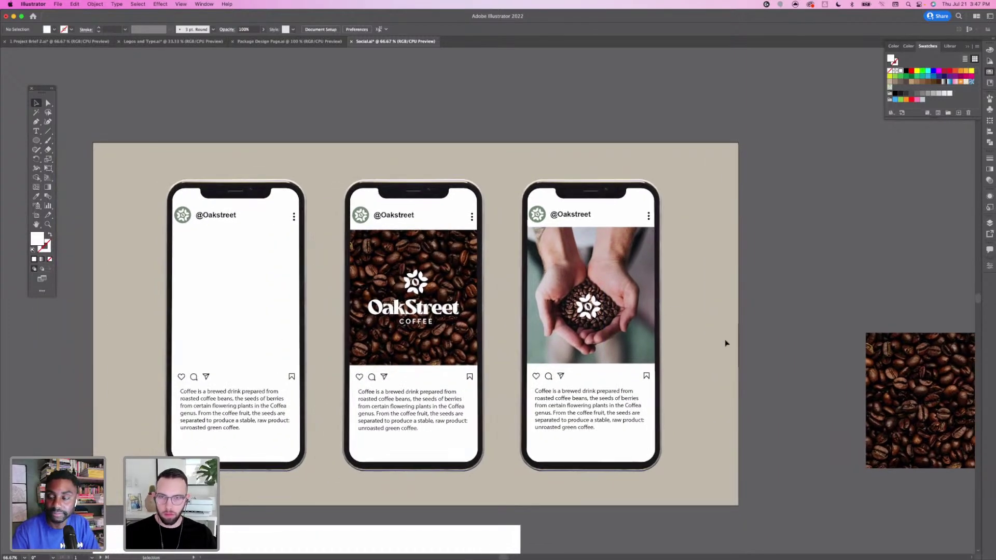
{"action": "scroll", "coordinate": [661, 380], "scroll_direction": "down", "scroll_amount": 5}
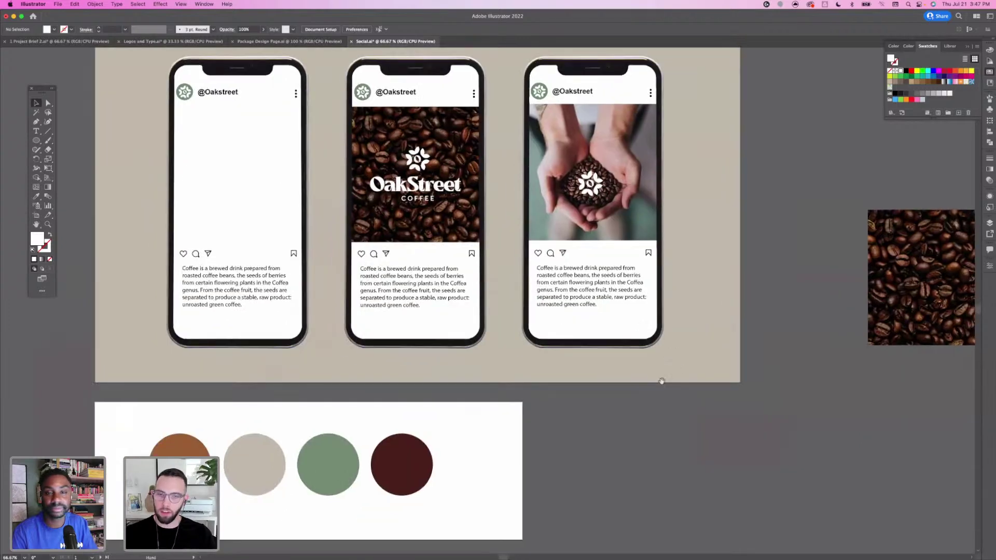
{"action": "scroll", "coordinate": [685, 216], "scroll_direction": "up", "scroll_amount": 3}
{"action": "scroll", "coordinate": [535, 281], "scroll_direction": "left", "scroll_amount": 3}
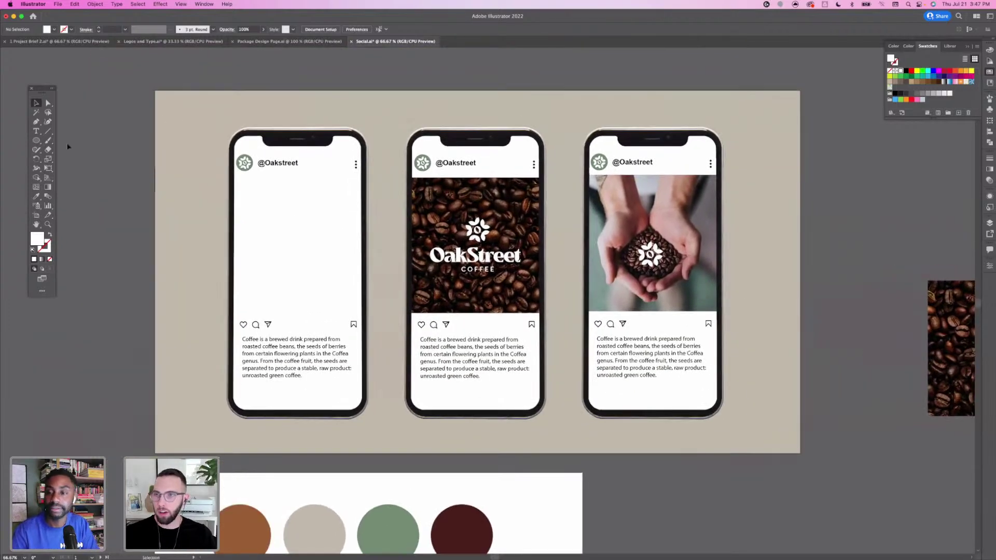
{"action": "left_click", "coordinate": [36, 141]}
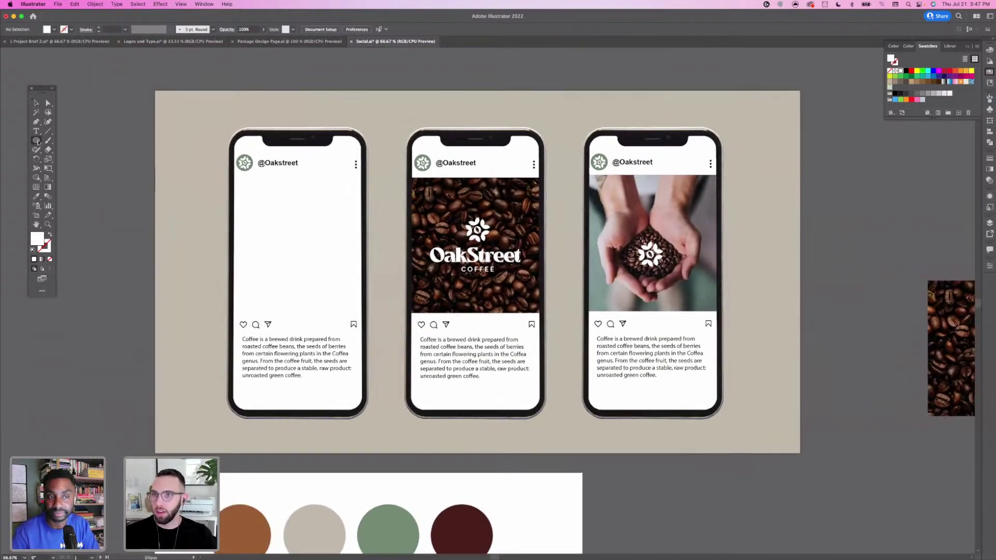
{"action": "left_click", "coordinate": [37, 141]}
{"action": "left_click", "coordinate": [76, 140]}
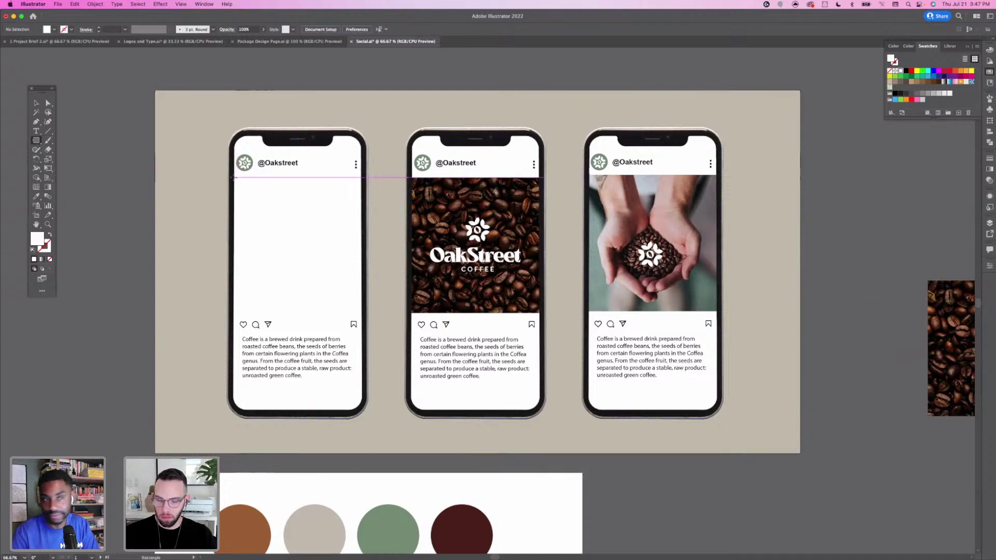
{"action": "left_click_drag", "start_coordinate": [234, 177], "coordinate": [365, 276]}
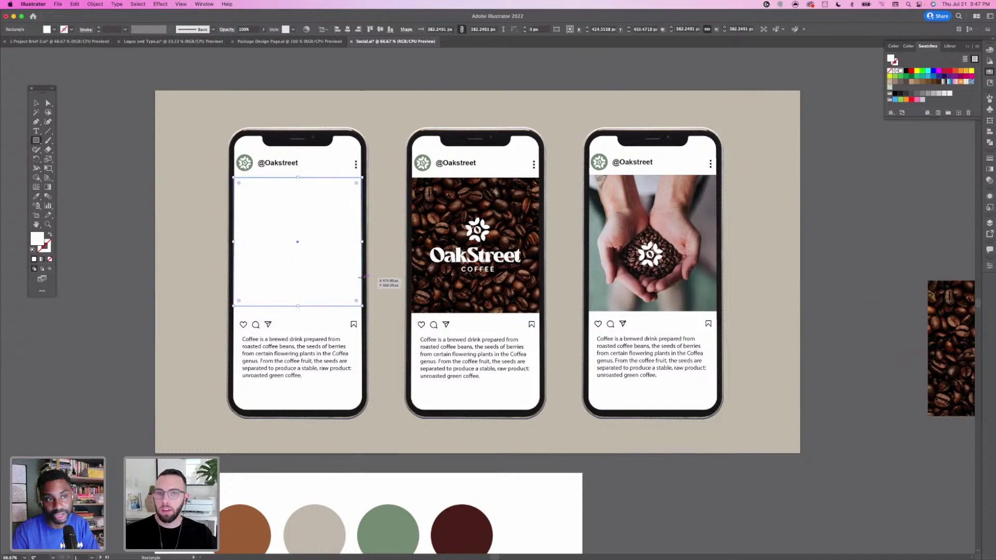
Fill the first phone's square with the palette's orange-brown after trying dark red and beige, and nudge it slightly down
{"action": "left_click", "coordinate": [36, 196]}
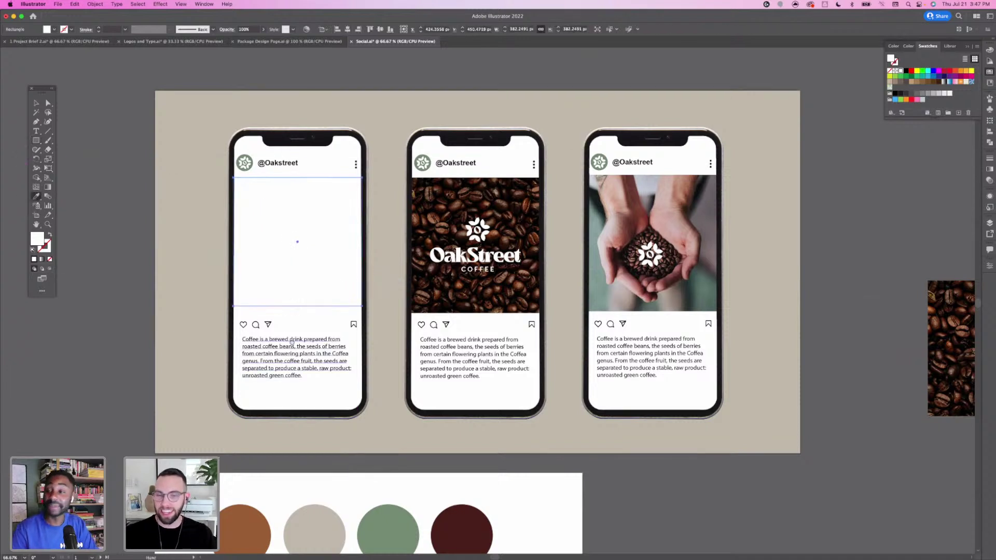
{"action": "scroll", "coordinate": [440, 337], "scroll_direction": "down", "scroll_amount": 3}
{"action": "left_click", "coordinate": [424, 459]}
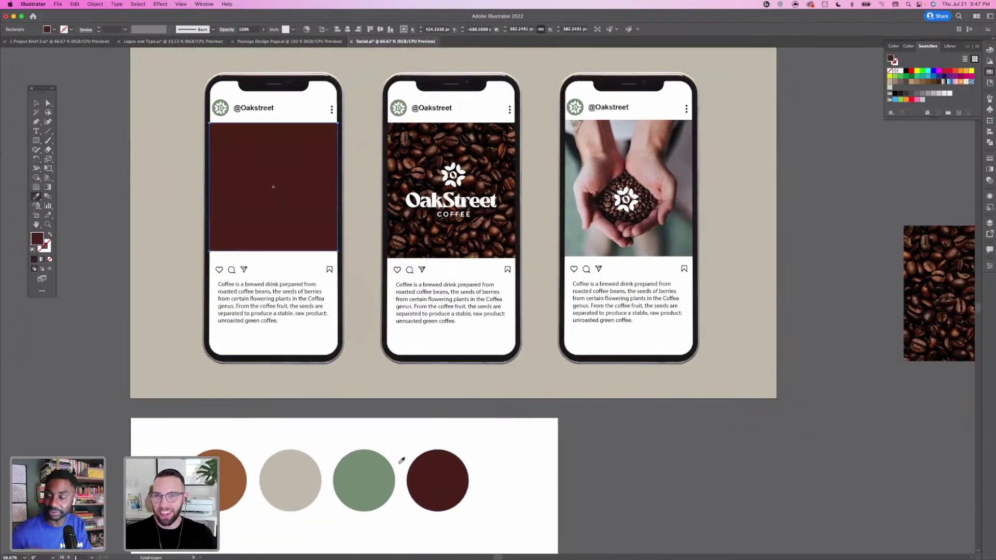
{"action": "left_click", "coordinate": [307, 472]}
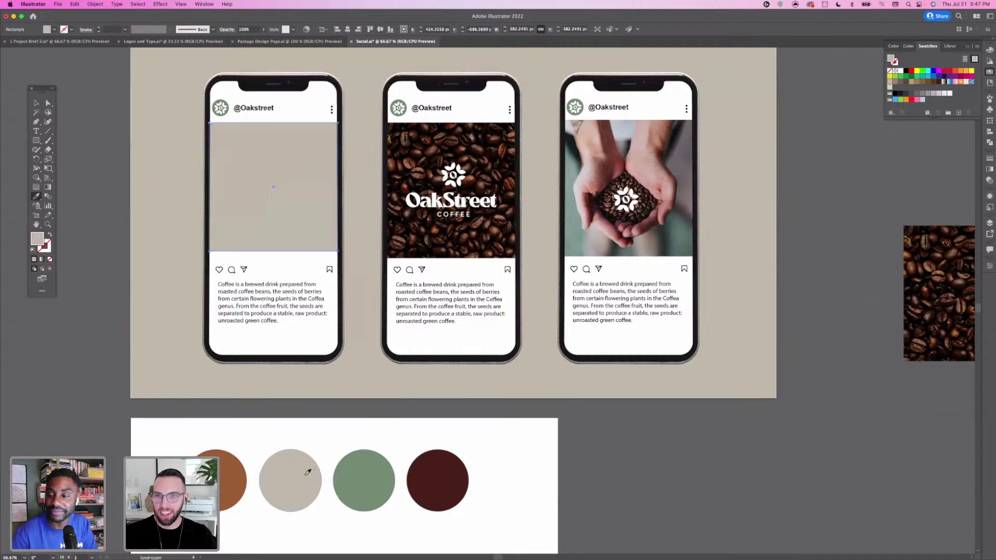
{"action": "left_click", "coordinate": [232, 479]}
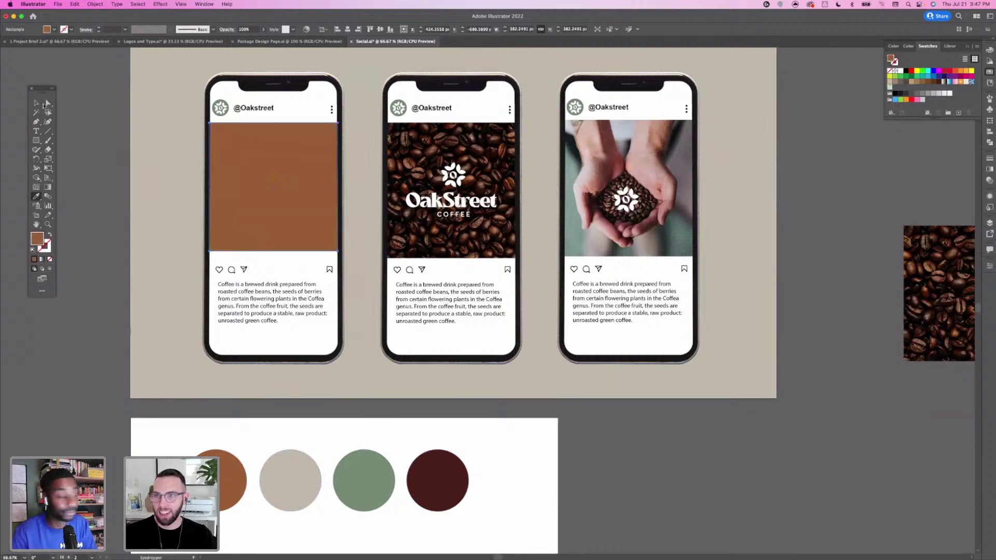
{"action": "key", "text": "v"}
{"action": "left_click", "coordinate": [98, 173]}
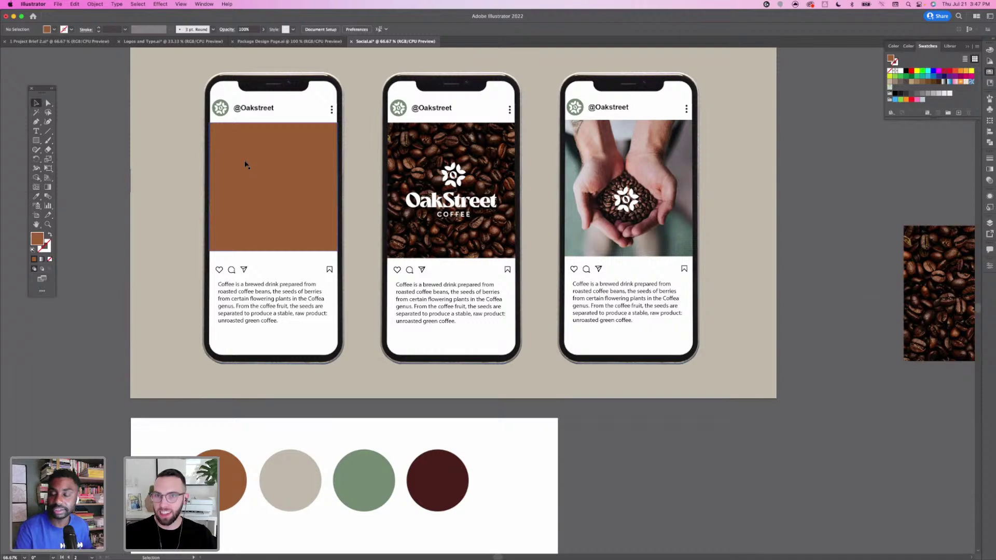
{"action": "left_click_drag", "start_coordinate": [246, 165], "coordinate": [245, 163]}
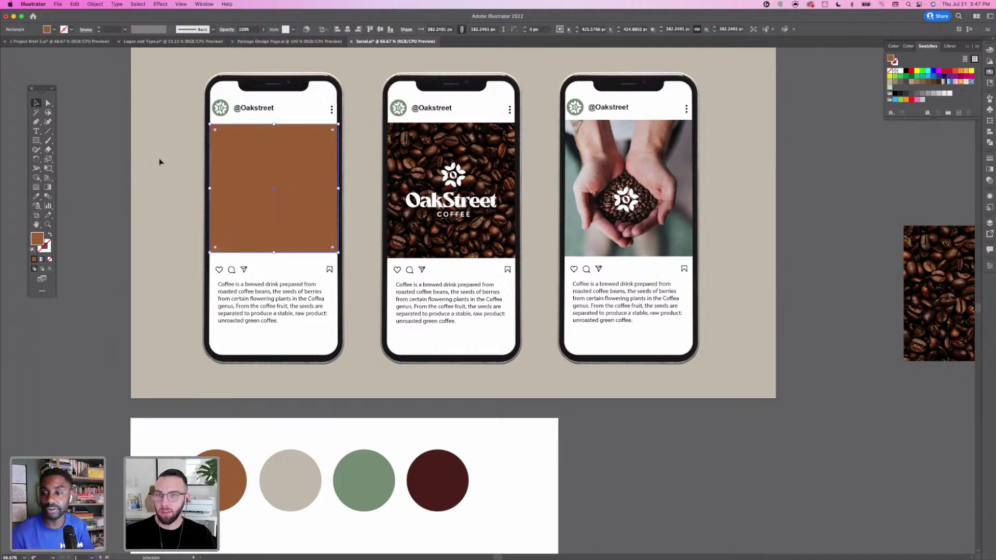
{"action": "left_click_drag", "start_coordinate": [313, 170], "coordinate": [287, 219]}
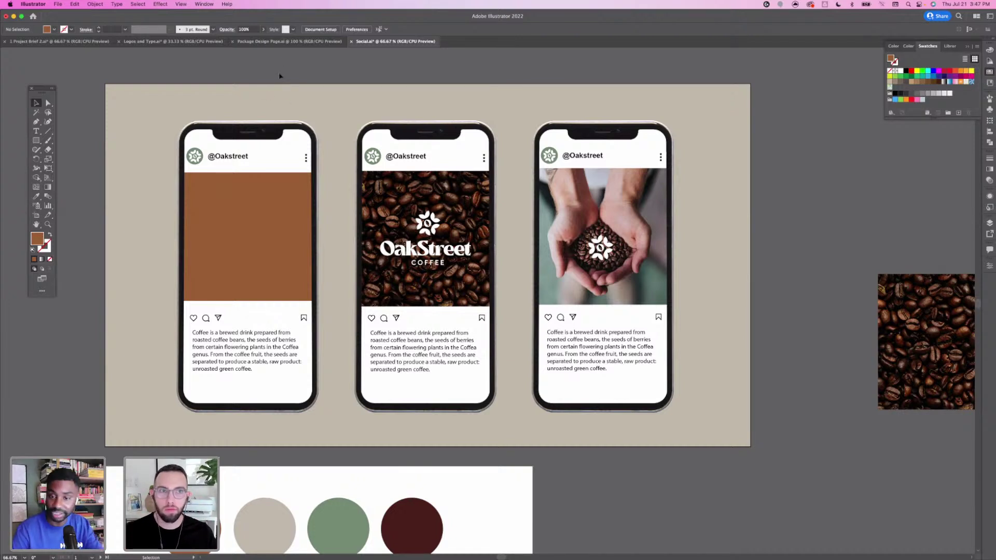
Copy the "Coffee roasted in Dallas, Texas" headline from the back bottle design onto the first phone's brown square, enlarged to about 292 px wide
{"action": "left_click", "coordinate": [288, 42]}
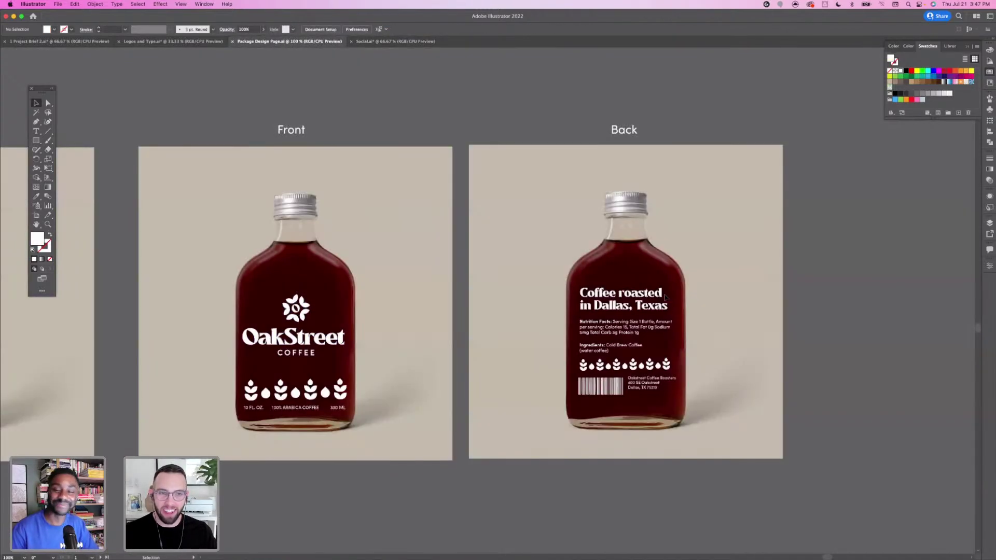
{"action": "left_click", "coordinate": [653, 296]}
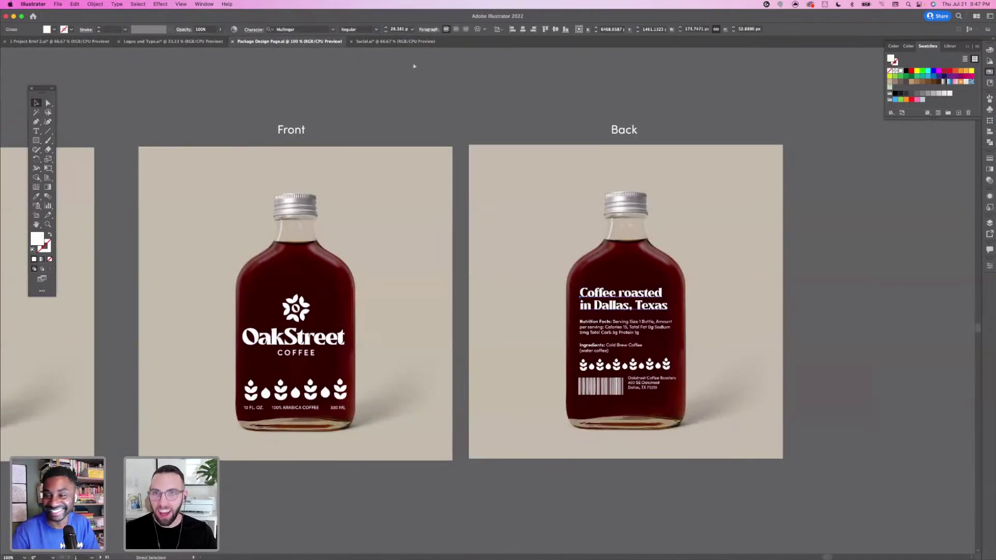
{"action": "left_click", "coordinate": [372, 42]}
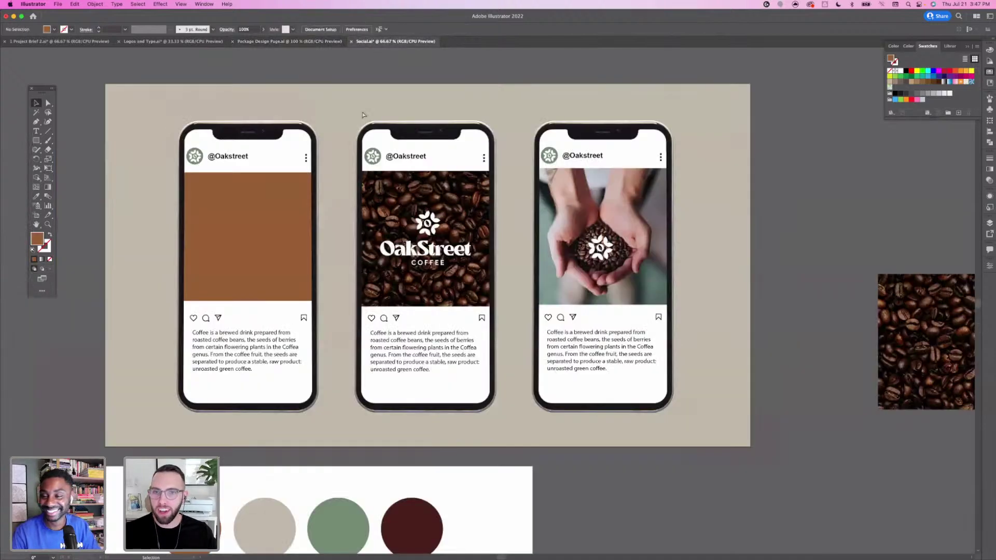
{"action": "key", "text": "ctrl+v"}
{"action": "left_click_drag", "start_coordinate": [296, 249], "coordinate": [250, 237]}
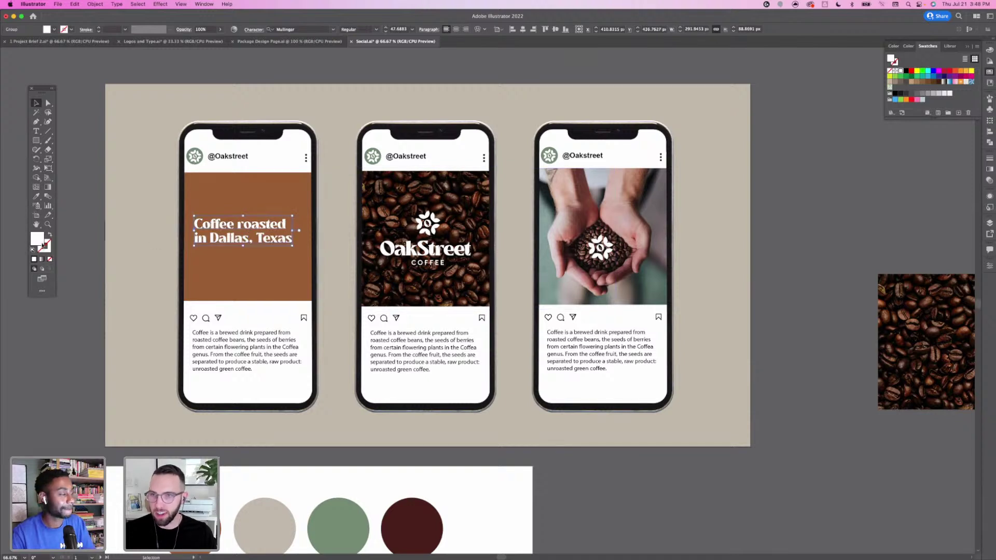
{"action": "left_click_drag", "start_coordinate": [444, 226], "coordinate": [444, 227]}
{"action": "double_click", "coordinate": [441, 226]}
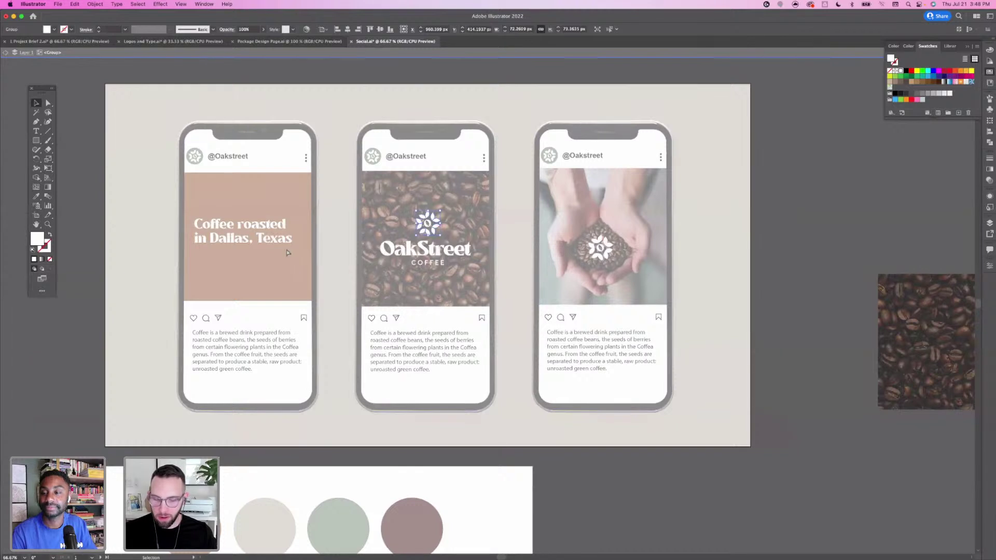
{"action": "double_click", "coordinate": [93, 232]}
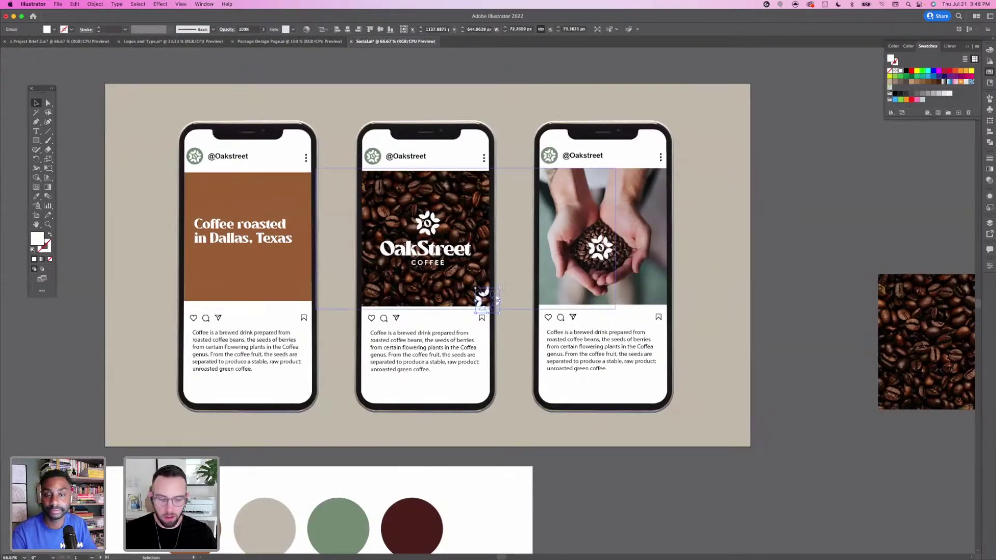
{"action": "left_click_drag", "start_coordinate": [489, 291], "coordinate": [426, 223]}
Duplicate the third phone's white flower icon into the lower-right corner of the first phone's brown square, scaled to about 51 px
{"action": "left_click", "coordinate": [600, 248]}
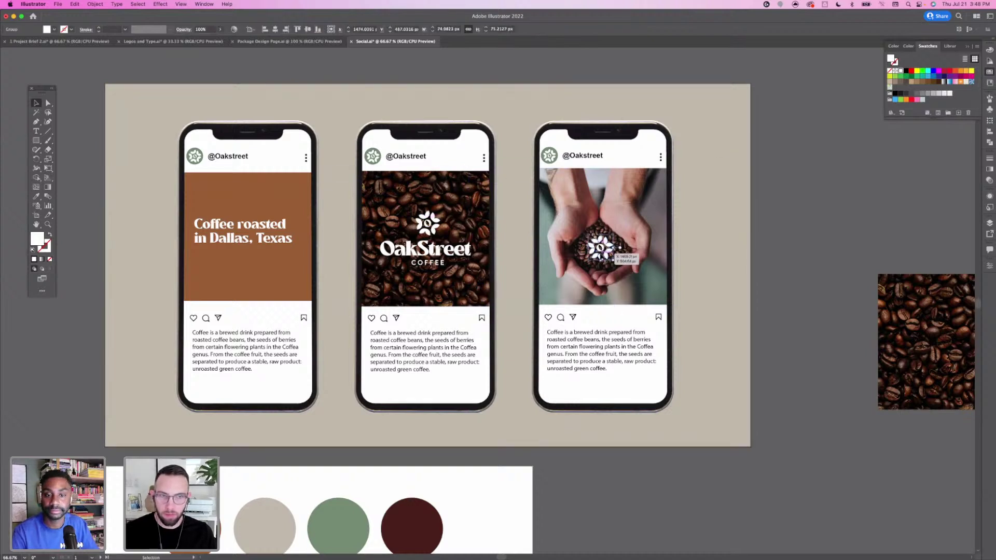
{"action": "left_click_drag", "start_coordinate": [602, 248], "coordinate": [283, 274]}
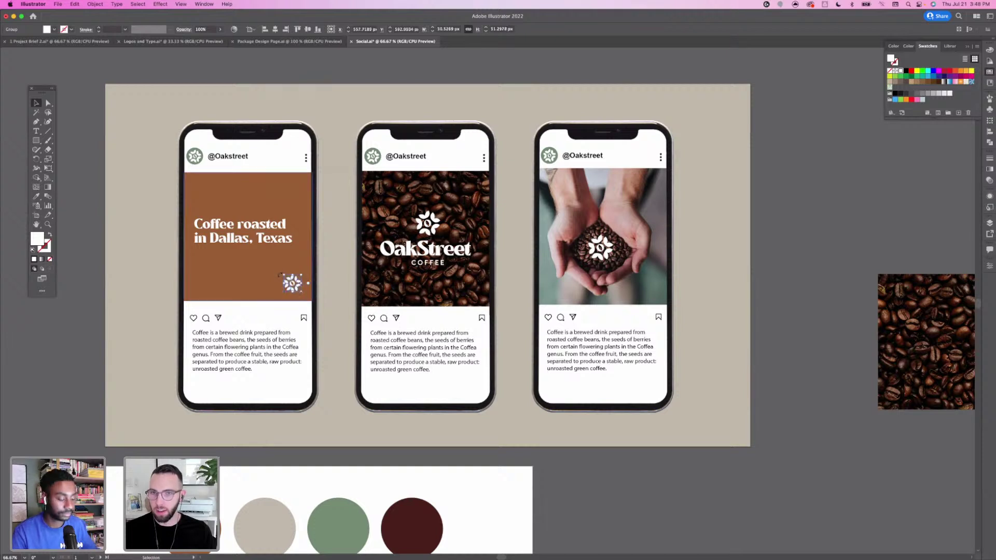
{"action": "left_click", "coordinate": [117, 254]}
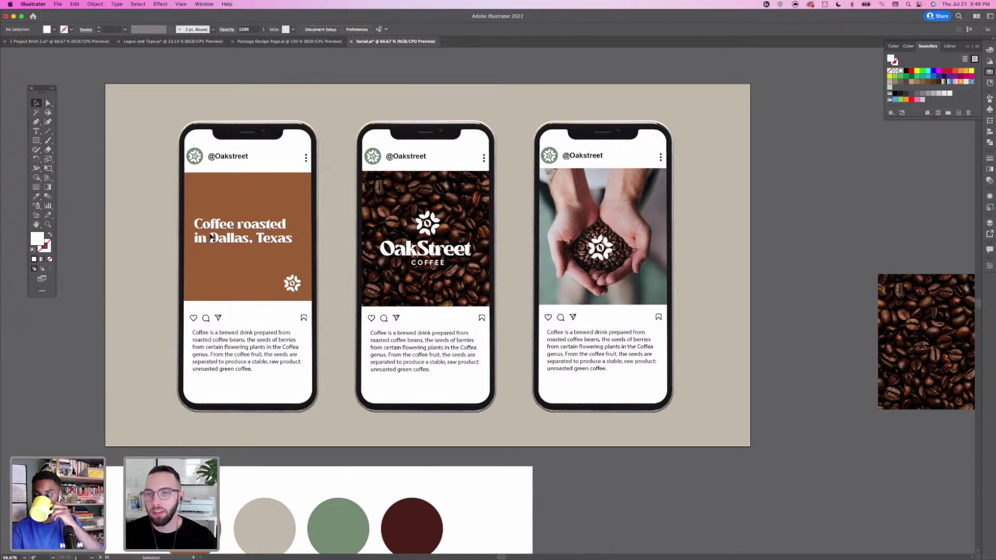
Nudge the "Coffee roasted in Dallas, Texas" headline slightly right on the brown square and save the document
{"action": "left_click", "coordinate": [248, 241]}
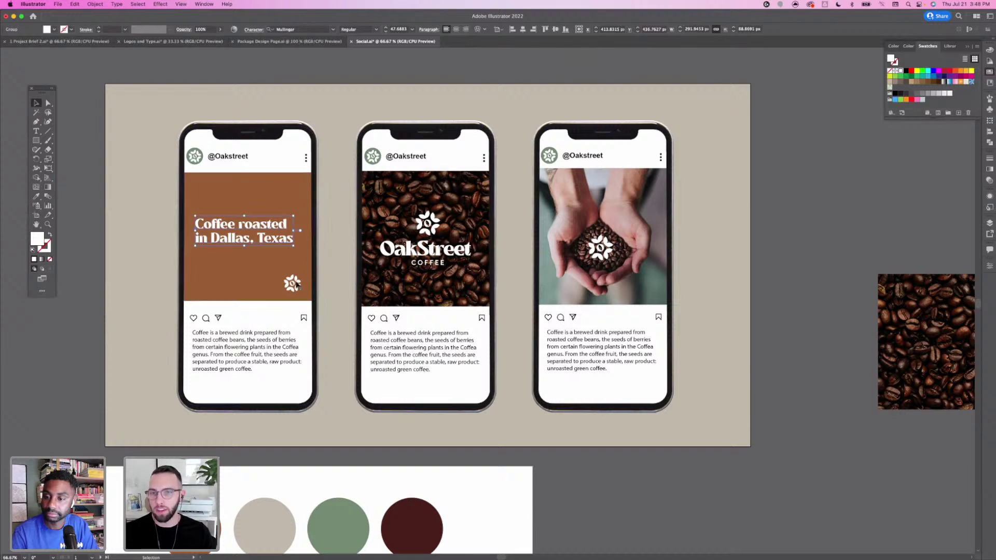
{"action": "left_click", "coordinate": [92, 253]}
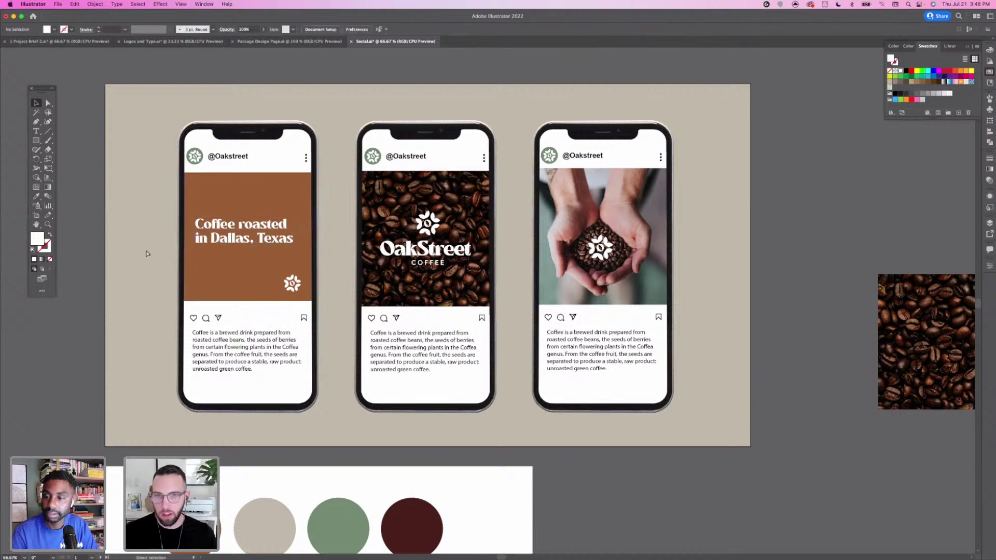
{"action": "key", "text": "super+s"}
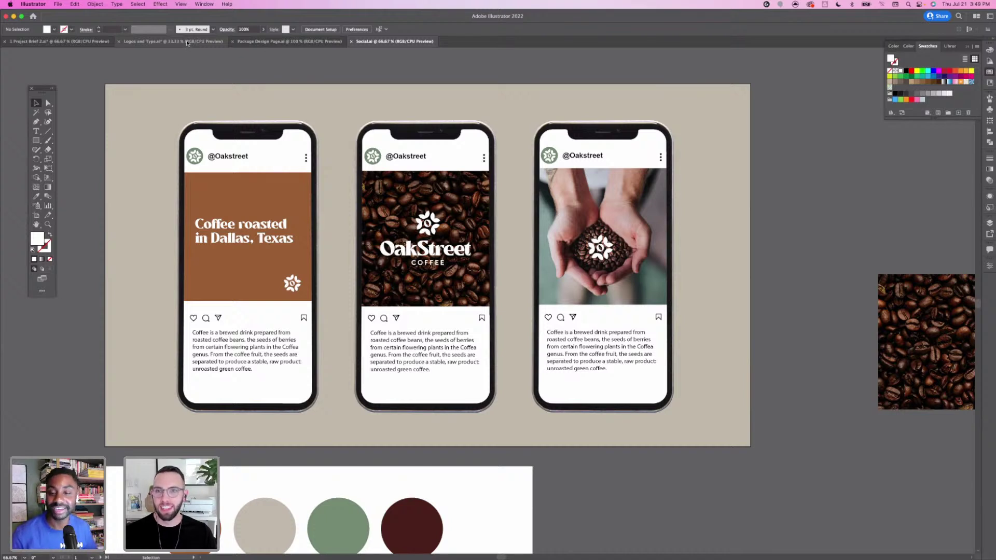
Review the bottle label variations and earlier design explorations in the Package Design Page document
{"action": "left_click", "coordinate": [256, 43]}
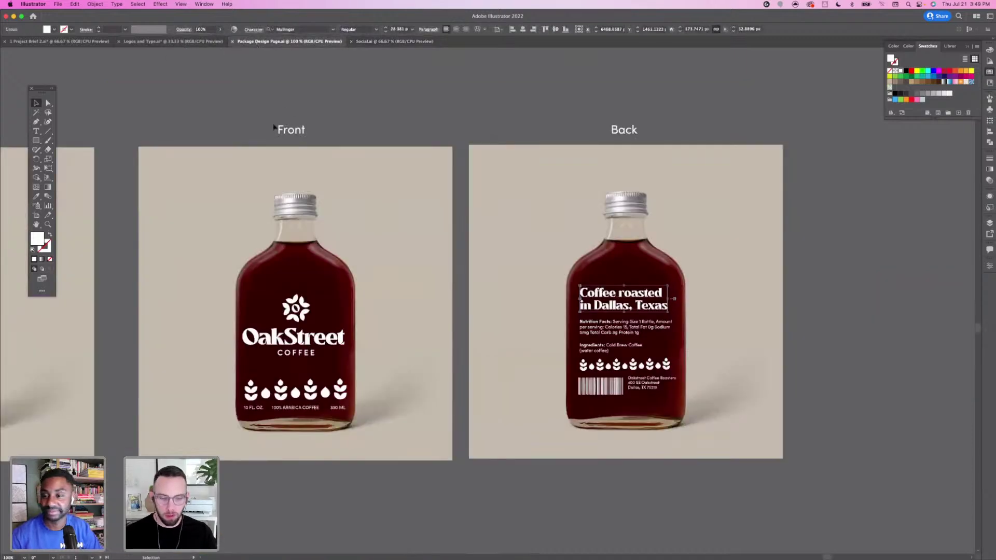
{"action": "key", "text": "super+minus"}
{"action": "key", "text": "super+minus"}
{"action": "key", "text": "super+minus"}
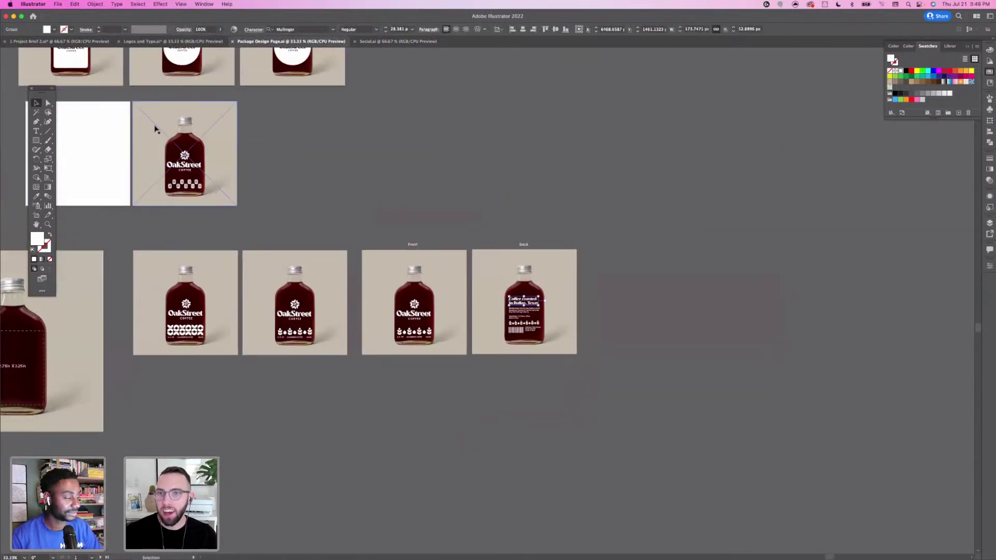
{"action": "left_click_drag", "start_coordinate": [266, 242], "coordinate": [301, 273]}
{"action": "scroll", "coordinate": [302, 273], "scroll_direction": "left", "scroll_amount": 10}
{"action": "scroll", "coordinate": [302, 273], "scroll_direction": "up", "scroll_amount": 3}
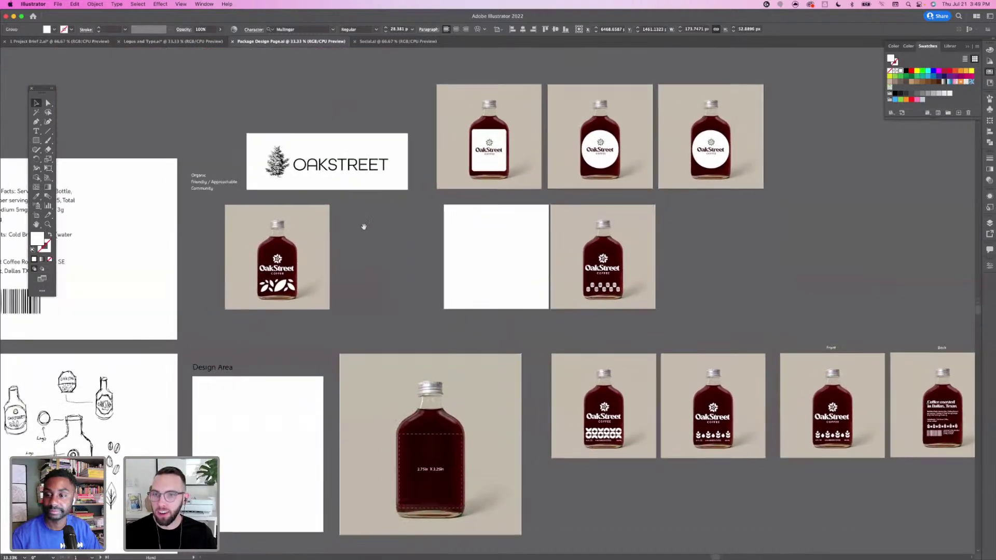
Look over the original logo reference, early label concepts and bottle mockups across the package design canvas
{"action": "scroll", "coordinate": [375, 214], "scroll_direction": "left", "scroll_amount": 5}
{"action": "scroll", "coordinate": [375, 213], "scroll_direction": "down", "scroll_amount": 1}
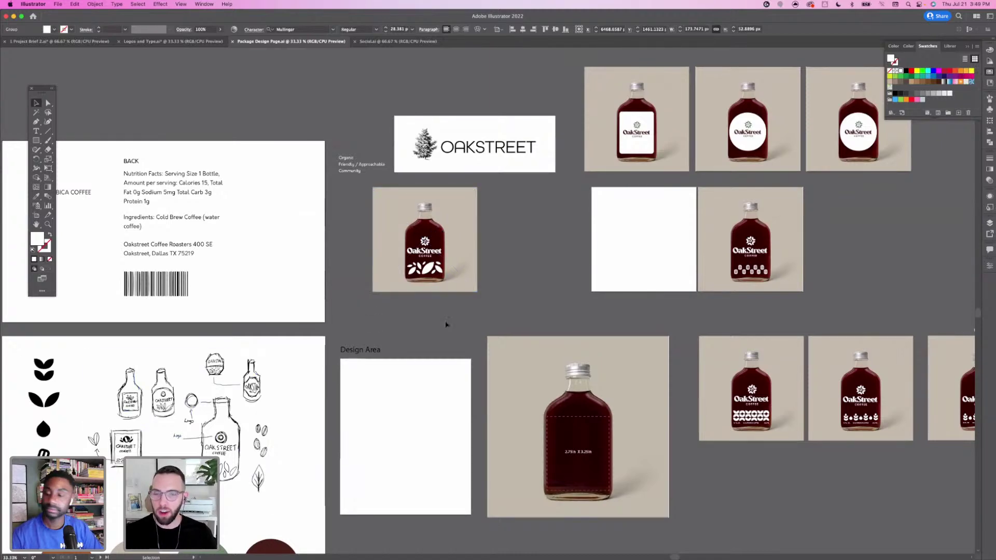
{"action": "scroll", "coordinate": [508, 275], "scroll_direction": "up", "scroll_amount": 1}
{"action": "scroll", "coordinate": [508, 275], "scroll_direction": "right", "scroll_amount": 1}
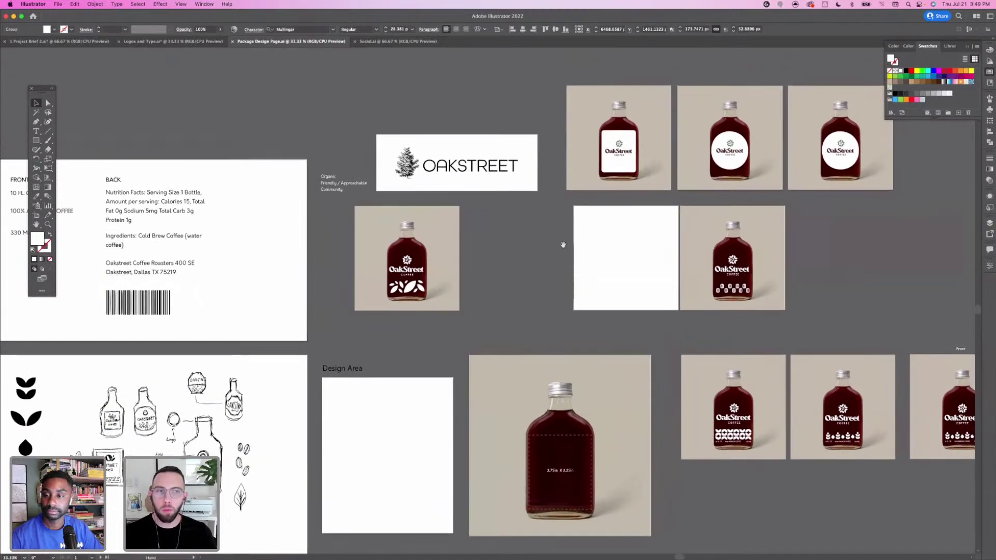
{"action": "left_click_drag", "start_coordinate": [563, 244], "coordinate": [447, 256]}
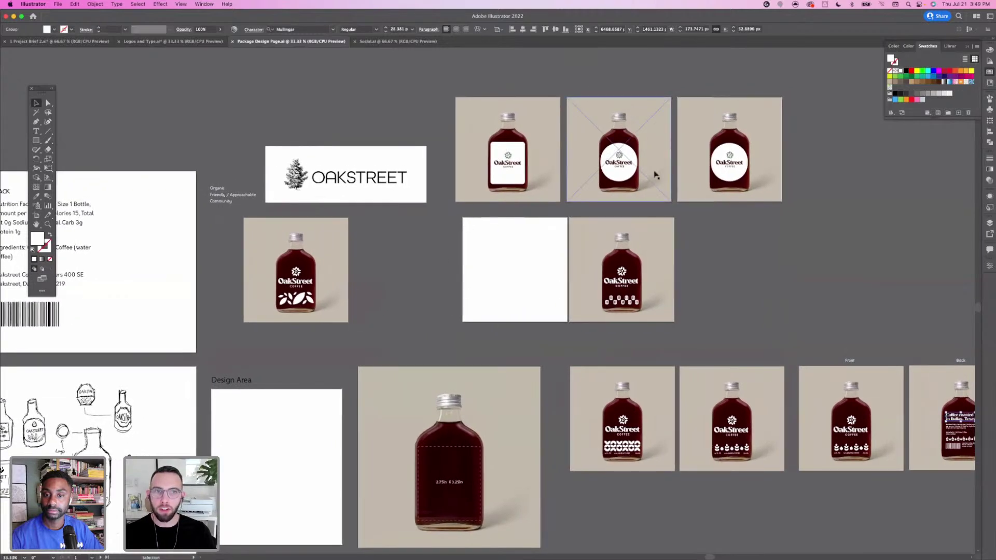
{"action": "scroll", "coordinate": [502, 311], "scroll_direction": "down", "scroll_amount": 3}
{"action": "scroll", "coordinate": [502, 311], "scroll_direction": "right", "scroll_amount": 2}
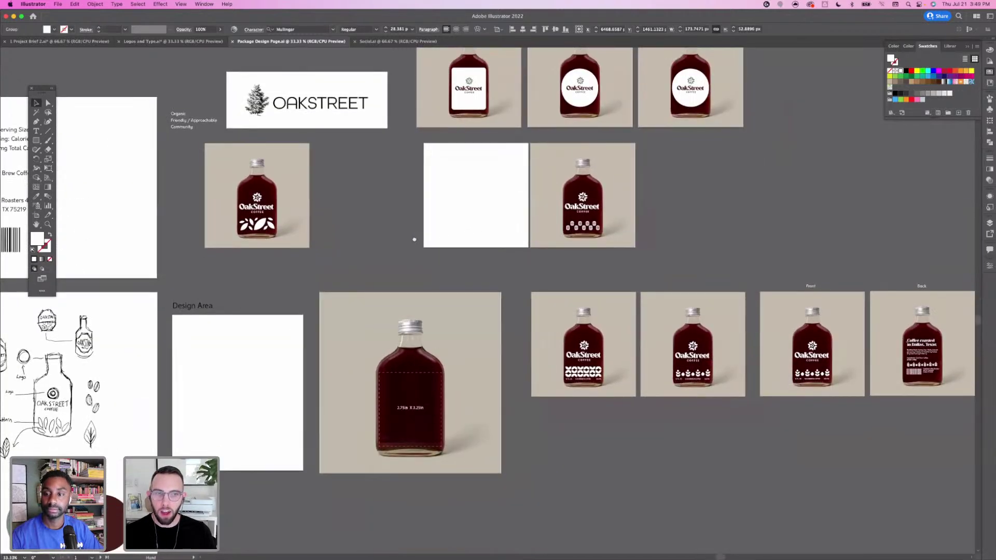
{"action": "scroll", "coordinate": [414, 239], "scroll_direction": "right", "scroll_amount": 5}
{"action": "scroll", "coordinate": [414, 239], "scroll_direction": "down", "scroll_amount": 2}
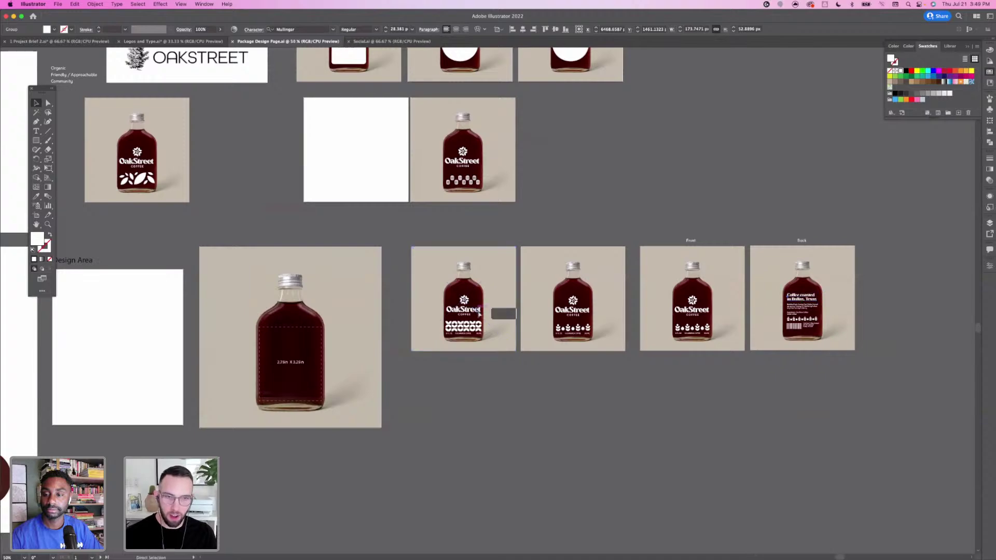
Compare the geometric, leaf and coffee-bean pattern variations on the OakStreet bottles at closer range
{"action": "key", "text": "super+equal"}
{"action": "scroll", "coordinate": [412, 317], "scroll_direction": "left", "scroll_amount": 10}
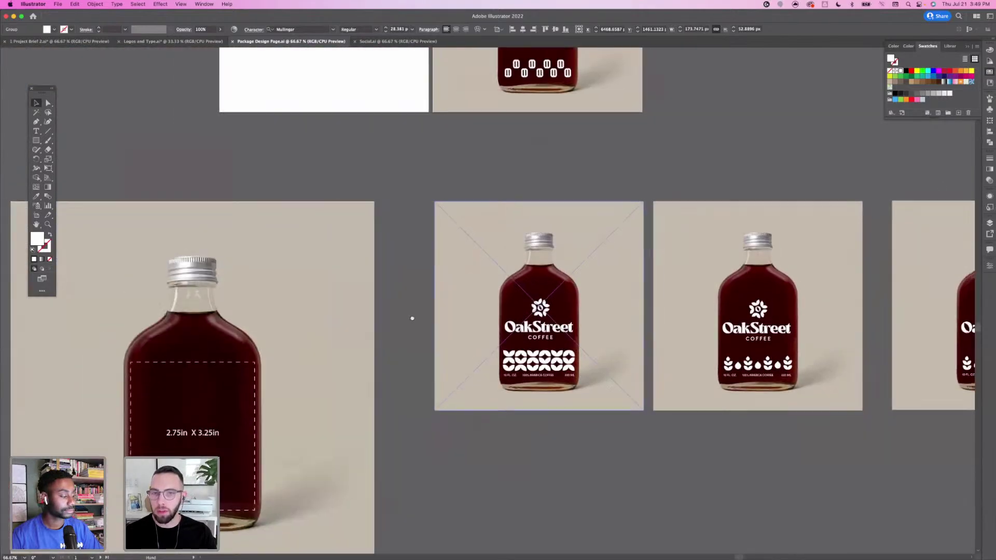
{"action": "scroll", "coordinate": [411, 318], "scroll_direction": "right", "scroll_amount": 5}
{"action": "scroll", "coordinate": [412, 318], "scroll_direction": "down", "scroll_amount": 2}
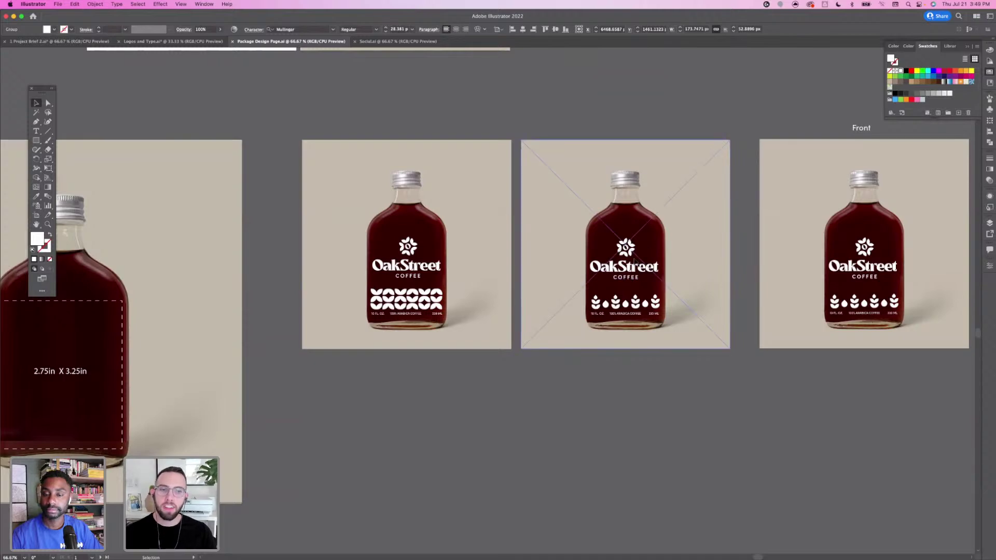
{"action": "left_click_drag", "start_coordinate": [395, 228], "coordinate": [431, 262]}
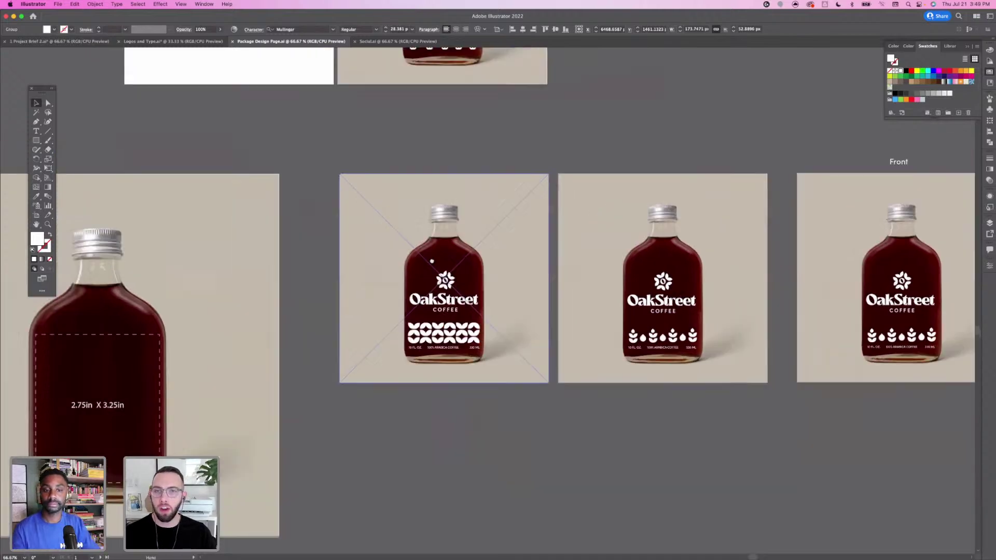
{"action": "scroll", "coordinate": [431, 262], "scroll_direction": "left", "scroll_amount": 12}
{"action": "scroll", "coordinate": [432, 262], "scroll_direction": "up", "scroll_amount": 8}
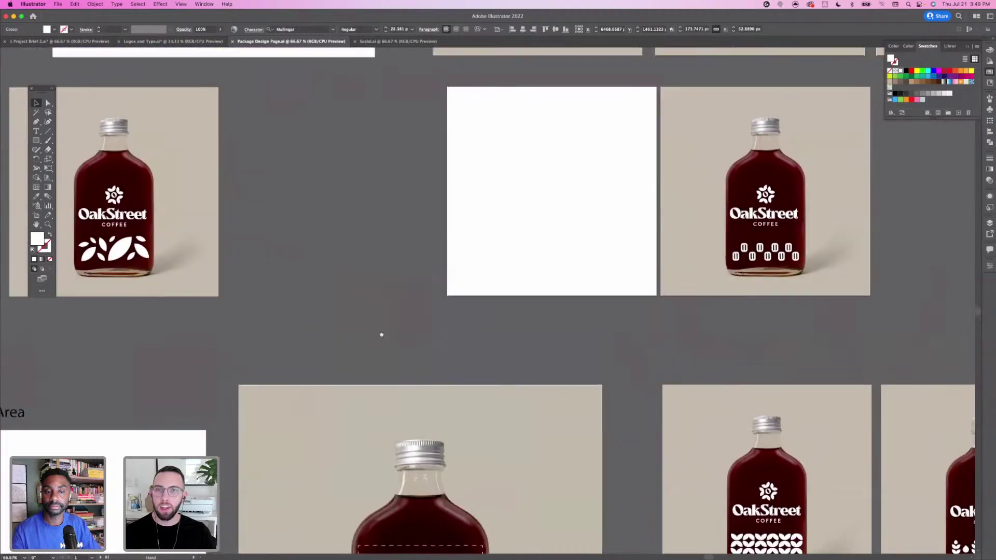
{"action": "scroll", "coordinate": [381, 335], "scroll_direction": "left", "scroll_amount": 7}
{"action": "scroll", "coordinate": [381, 335], "scroll_direction": "down", "scroll_amount": 1}
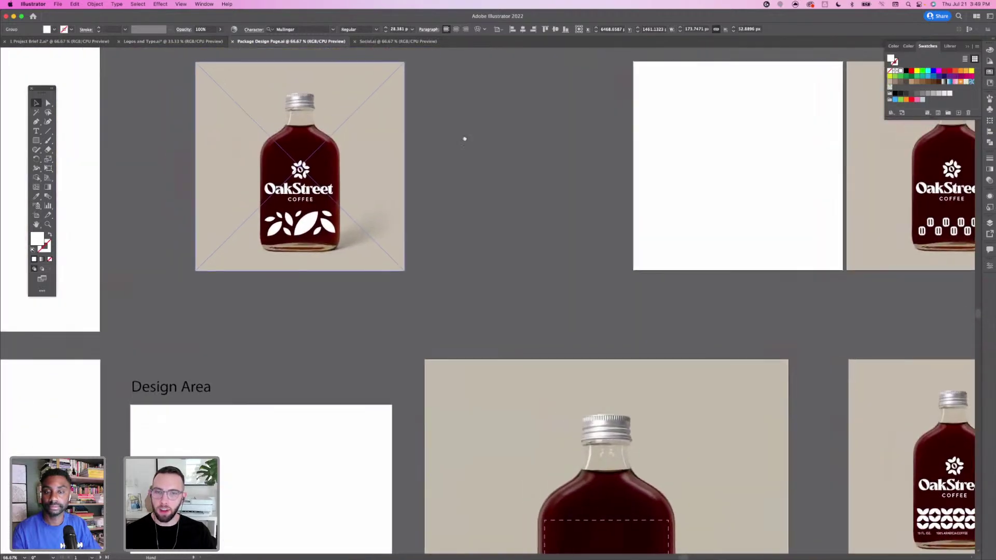
{"action": "left_click_drag", "start_coordinate": [390, 441], "coordinate": [488, 534]}
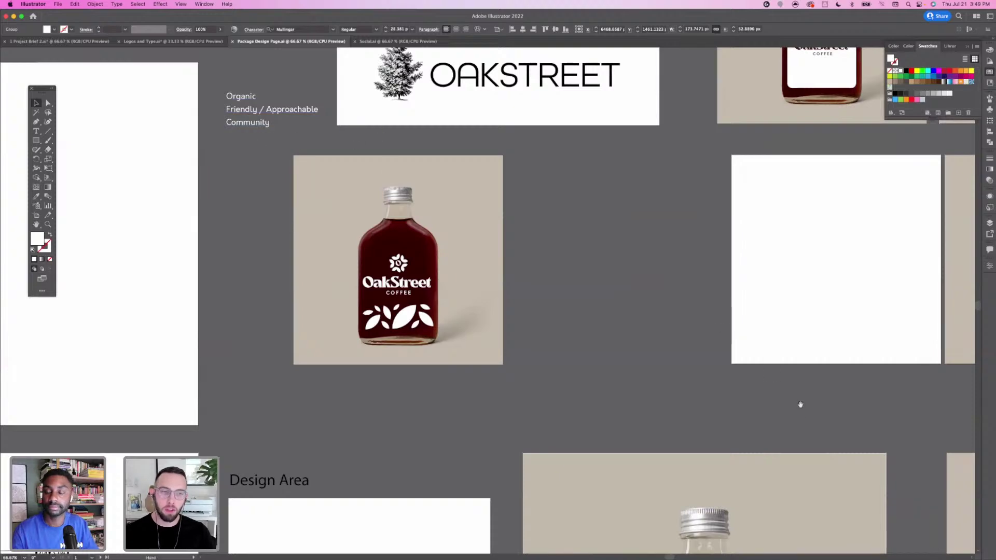
{"action": "scroll", "coordinate": [800, 405], "scroll_direction": "right", "scroll_amount": 20}
{"action": "scroll", "coordinate": [800, 405], "scroll_direction": "down", "scroll_amount": 10}
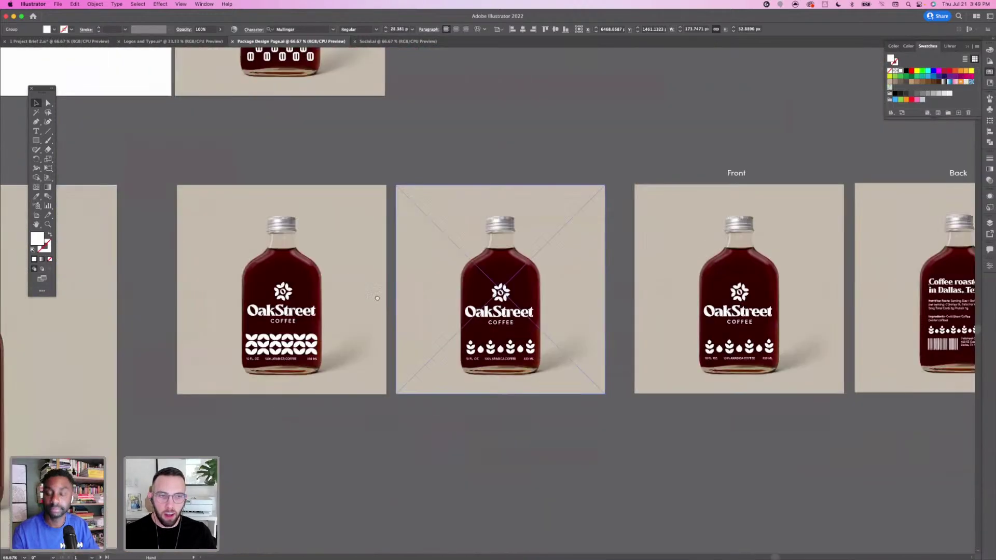
{"action": "scroll", "coordinate": [377, 298], "scroll_direction": "right", "scroll_amount": 11}
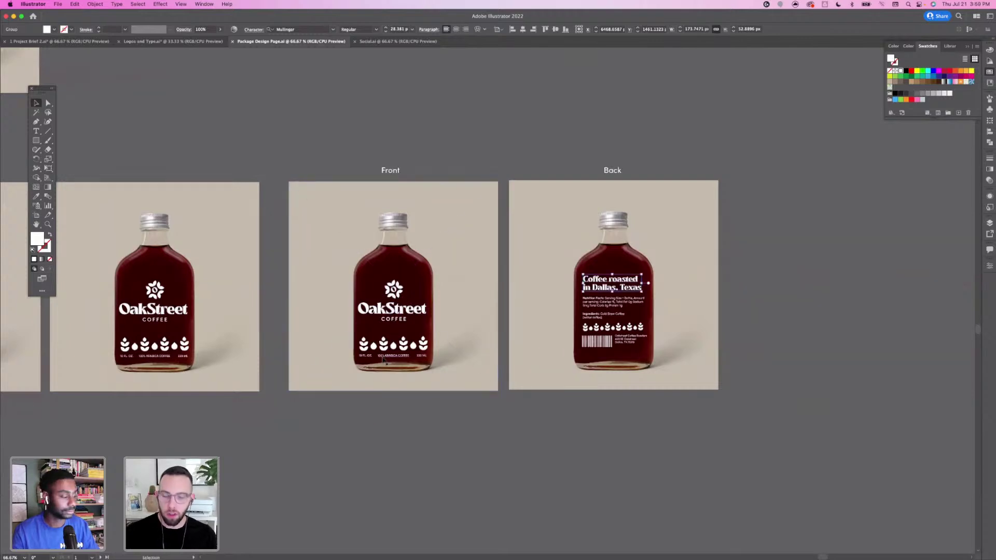
Inspect the details of the final Front and Back bottle labels up close
{"action": "key", "text": "super+="}
{"action": "key", "text": "super+="}
{"action": "left_click_drag", "start_coordinate": [131, 434], "coordinate": [404, 362]}
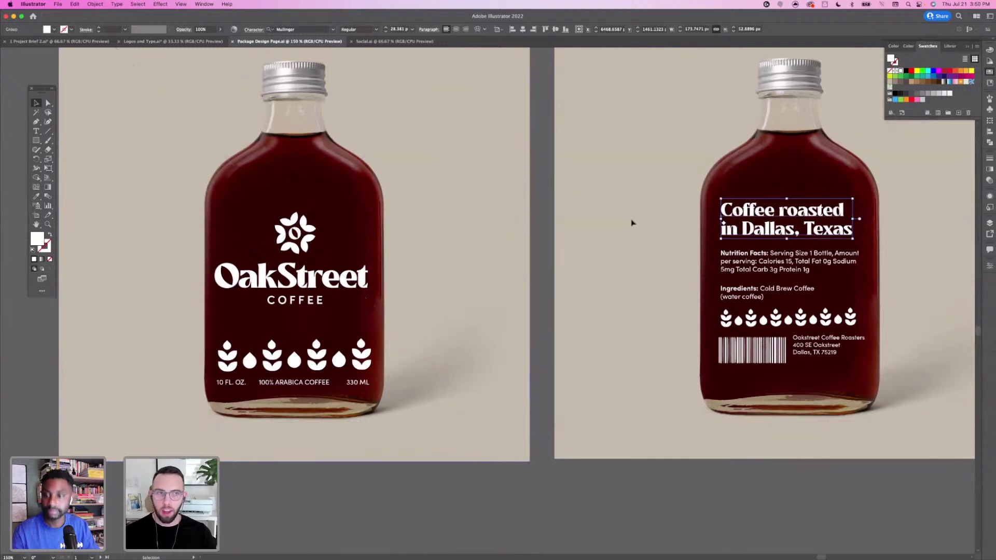
{"action": "left_click_drag", "start_coordinate": [565, 242], "coordinate": [386, 244]}
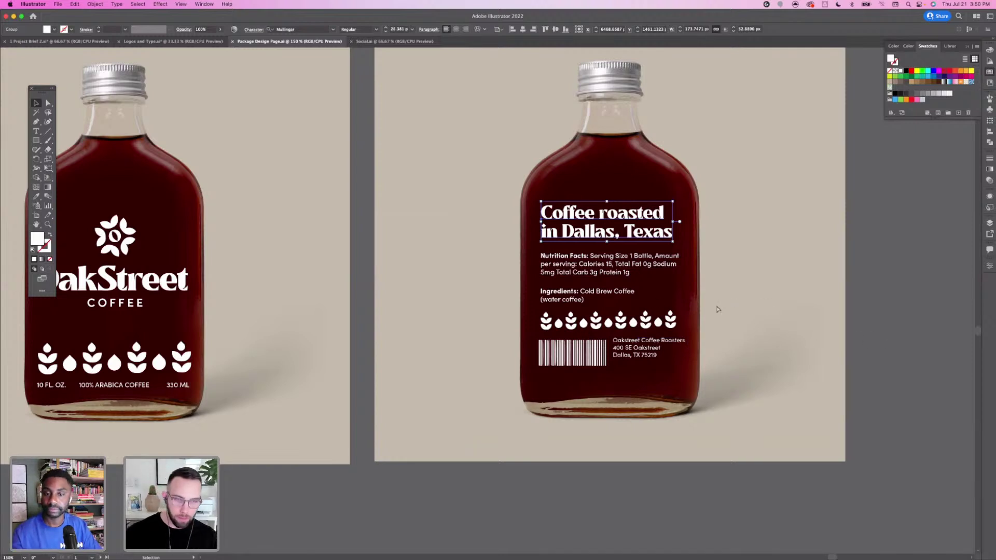
{"action": "key", "text": "super+minus"}
{"action": "key", "text": "super+minus"}
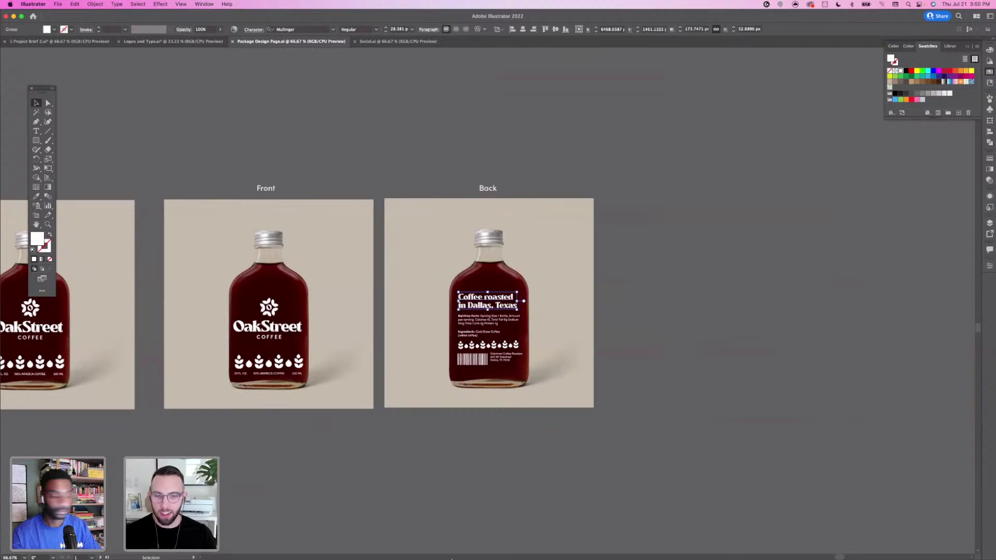
Switch to Photoshop and examine the coffee-beans-in-hands and green water bottle mockups in Mockups.psd
{"action": "mouse_move", "coordinate": [454, 558]}
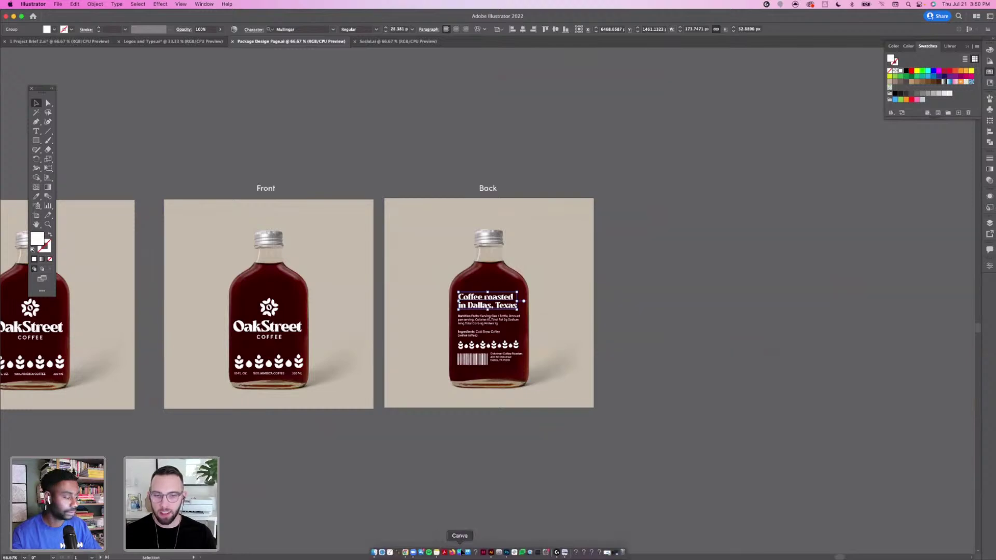
{"action": "left_click", "coordinate": [506, 554]}
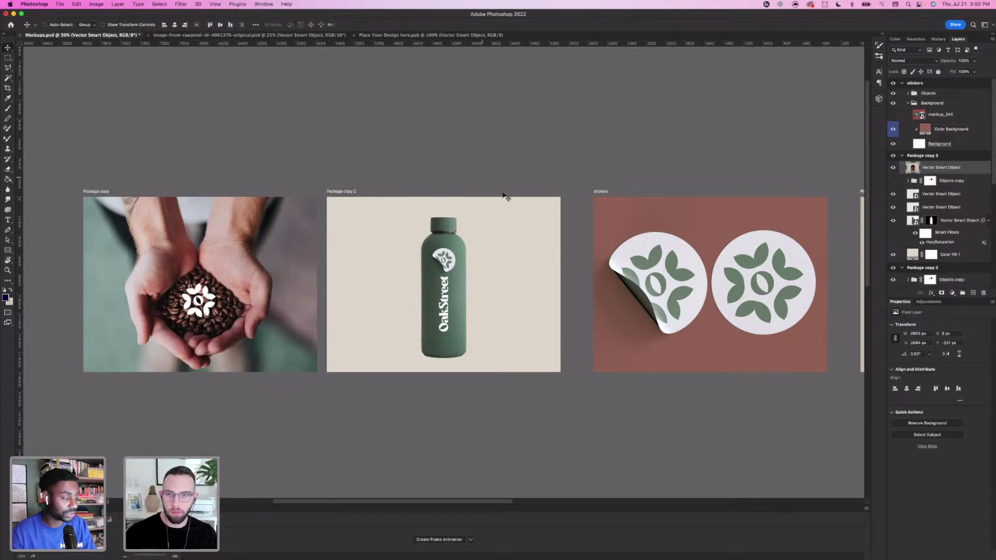
{"action": "scroll", "coordinate": [290, 241], "scroll_direction": "down", "scroll_amount": 3}
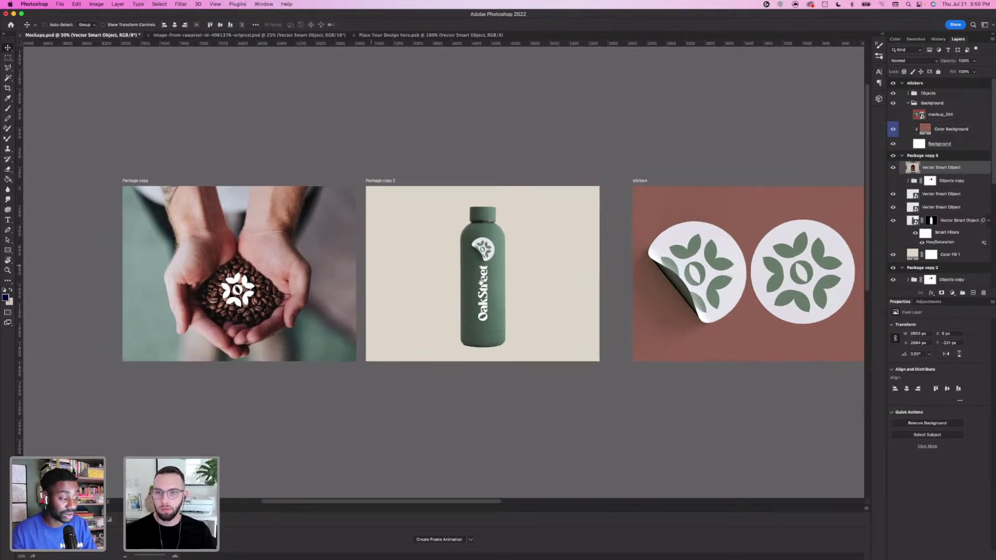
{"action": "key", "text": "super+plus"}
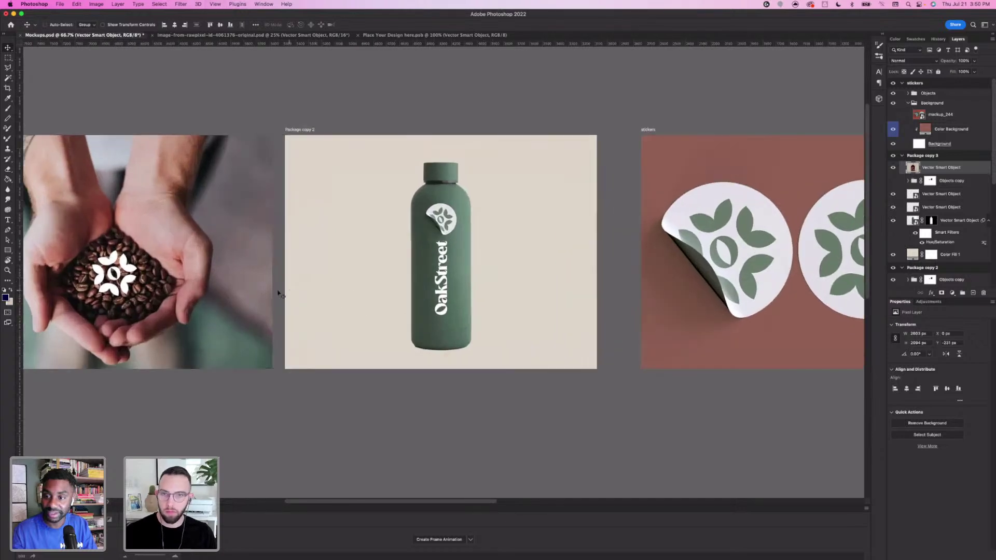
{"action": "left_click_drag", "start_coordinate": [283, 290], "coordinate": [445, 287]}
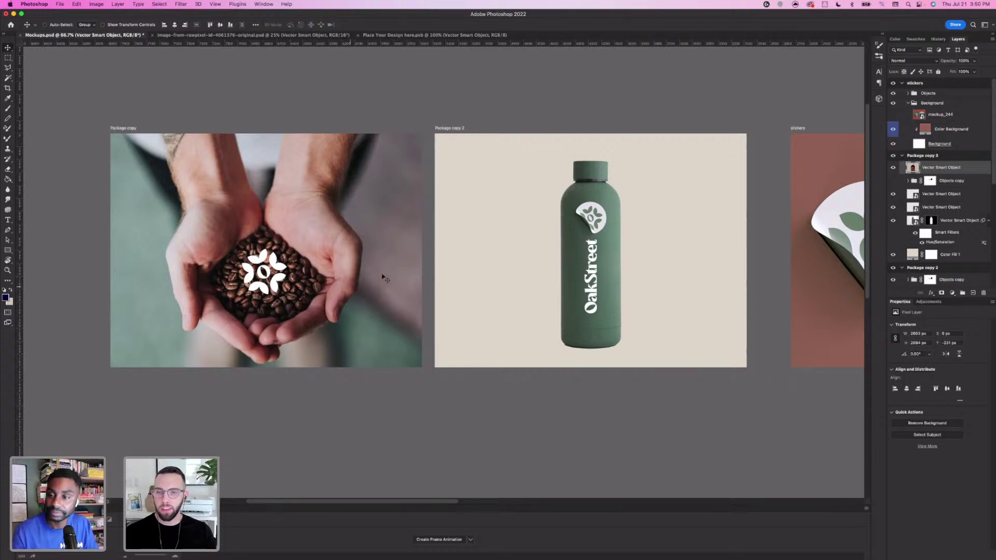
{"action": "left_click_drag", "start_coordinate": [727, 271], "coordinate": [662, 269]}
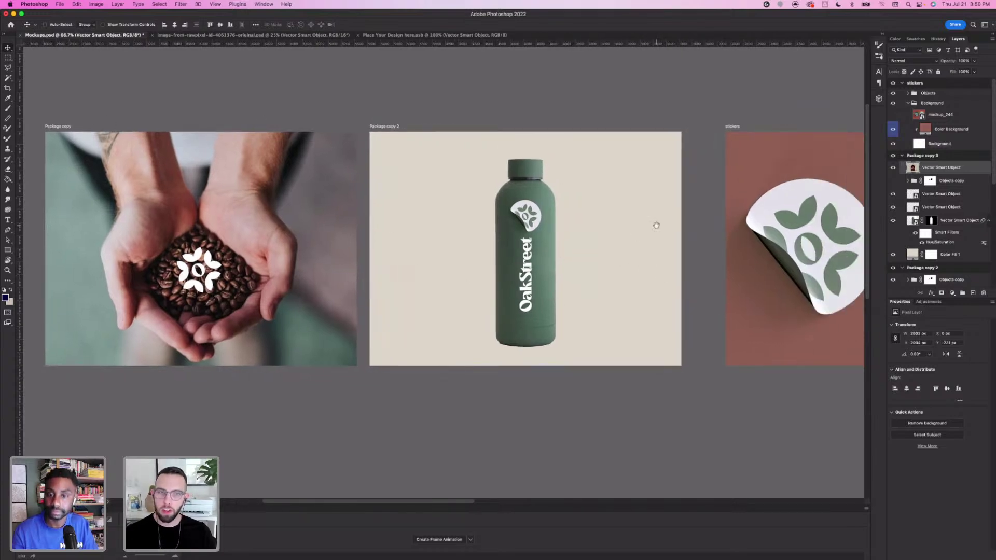
Examine the round sticker mockup and the OakStreet glass bottle mockup, viewing the bottle at 100%
{"action": "left_click_drag", "start_coordinate": [654, 222], "coordinate": [353, 239]}
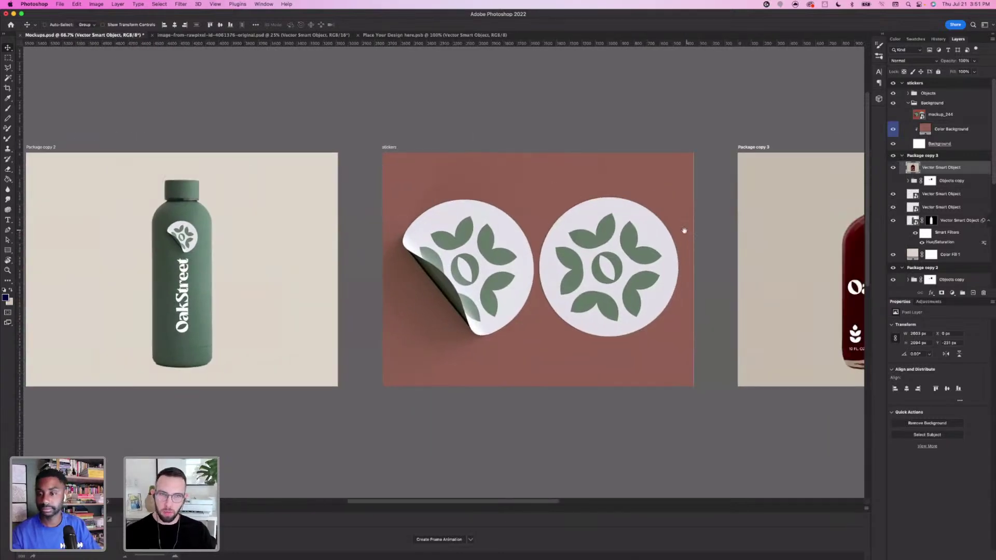
{"action": "left_click_drag", "start_coordinate": [684, 231], "coordinate": [474, 227]}
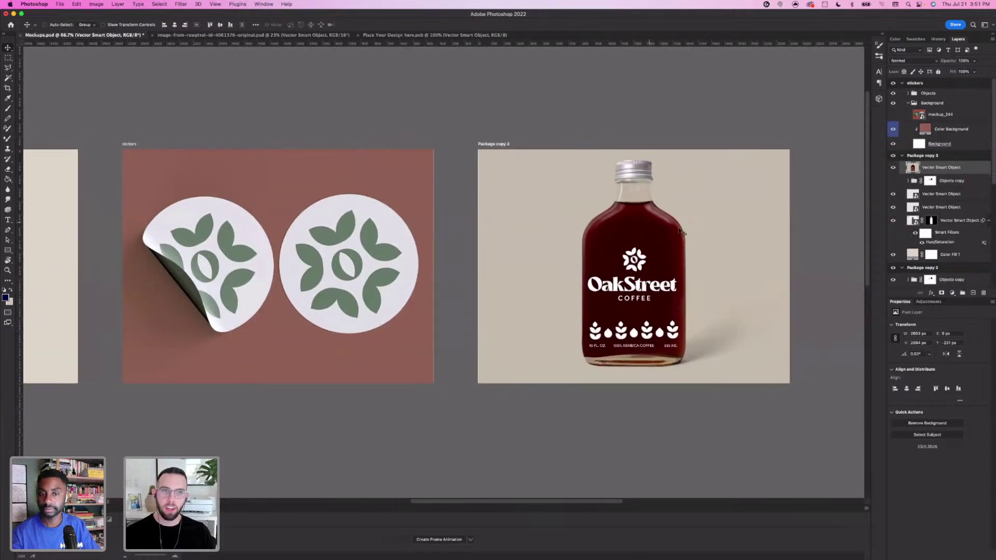
{"action": "left_click_drag", "start_coordinate": [655, 231], "coordinate": [470, 210]}
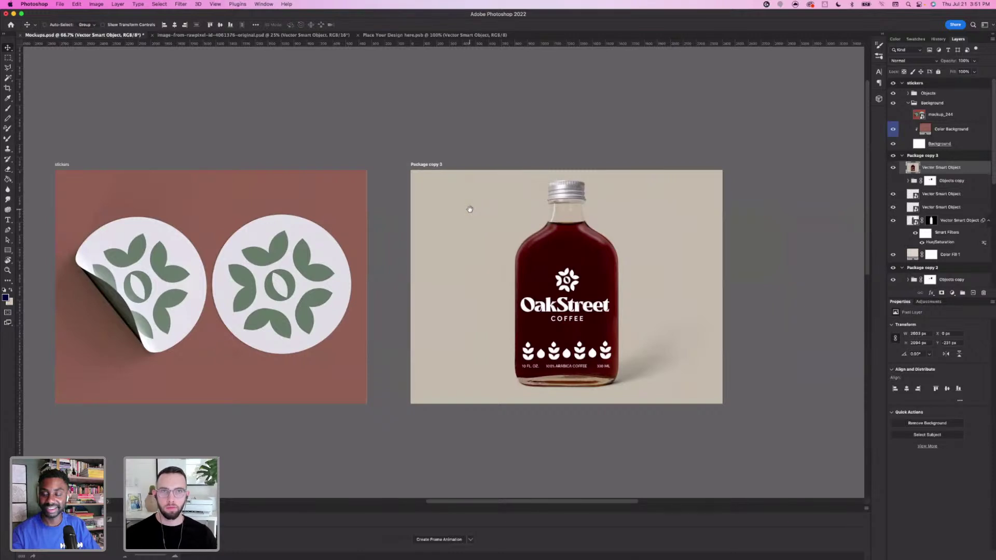
{"action": "left_click_drag", "start_coordinate": [639, 190], "coordinate": [610, 193]}
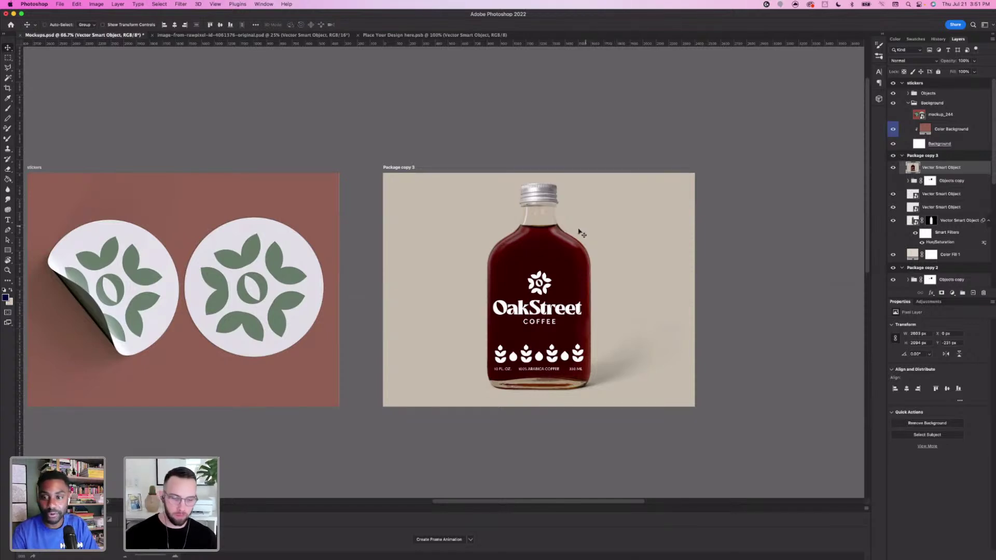
{"action": "key", "text": "super+equal"}
{"action": "left_click_drag", "start_coordinate": [683, 241], "coordinate": [550, 234]}
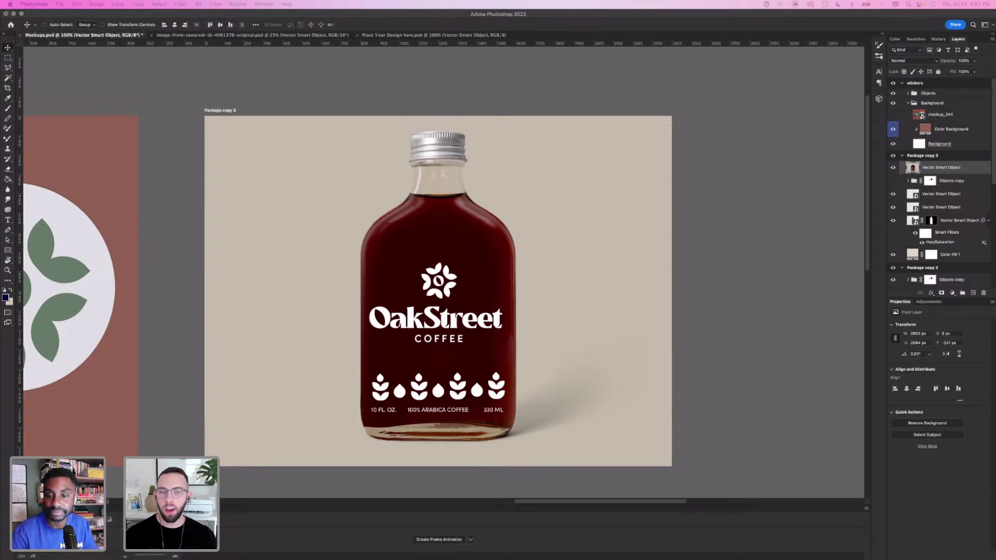
Switch to Chrome, enlarge its window over the mockups and show the designer's Behance profile with its full web address
{"action": "left_click_drag", "start_coordinate": [995, 250], "coordinate": [336, 88]}
{"action": "left_click_drag", "start_coordinate": [720, 419], "coordinate": [847, 479]}
{"action": "mouse_move", "coordinate": [775, 399]}
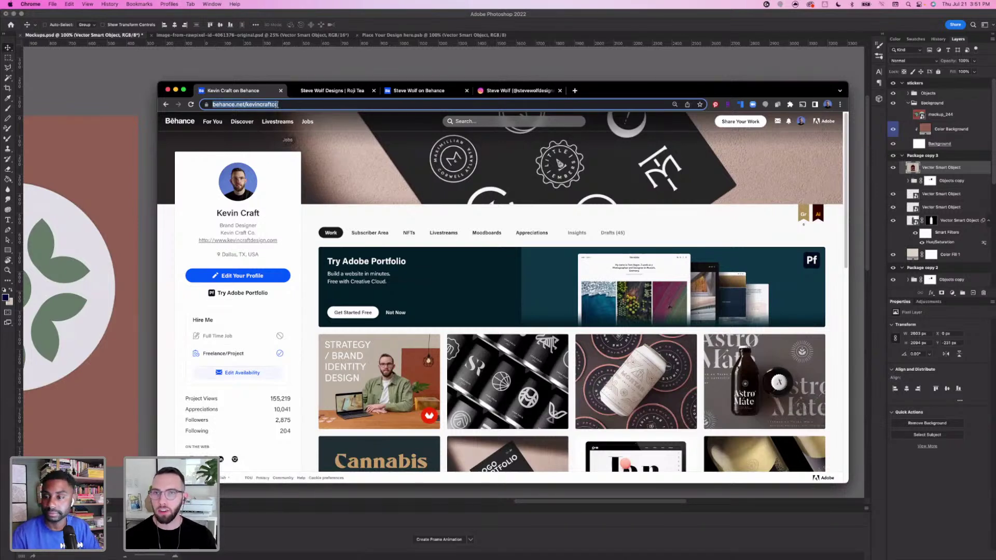
{"action": "left_click", "coordinate": [295, 104]}
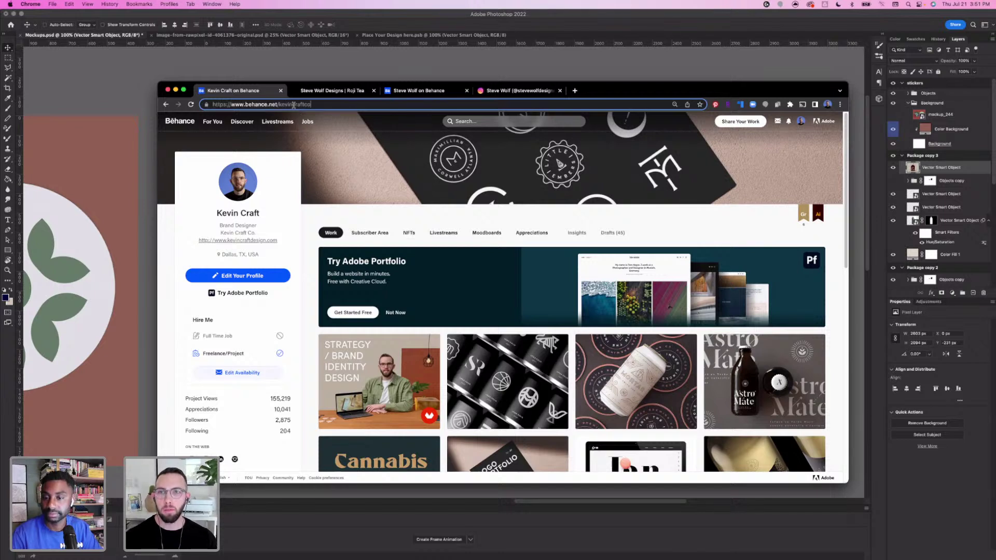
{"action": "scroll", "coordinate": [311, 208], "scroll_direction": "down", "scroll_amount": 1}
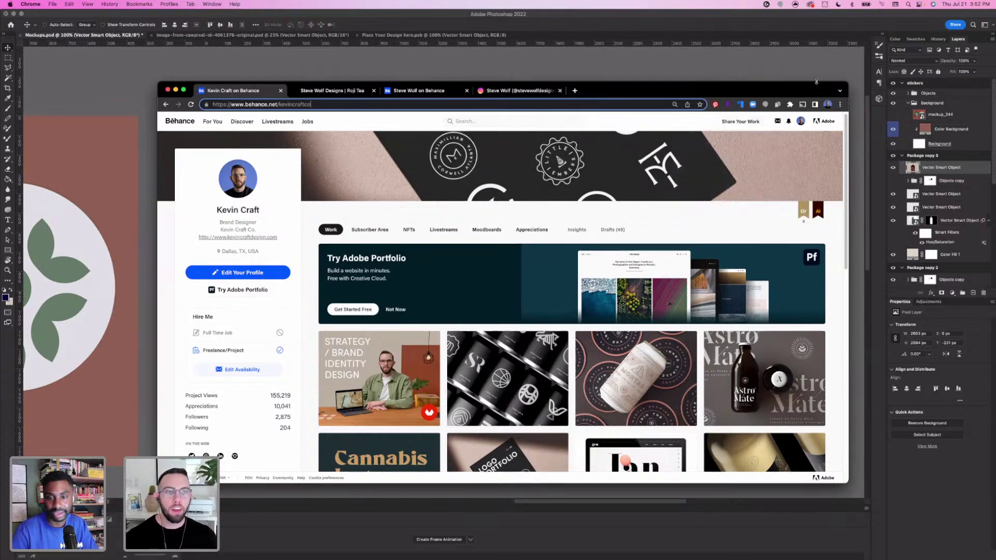
Reposition the browser window and open the designer's own portfolio website in a new tab
{"action": "left_click_drag", "start_coordinate": [572, 83], "coordinate": [533, 116]}
{"action": "left_click", "coordinate": [534, 124]}
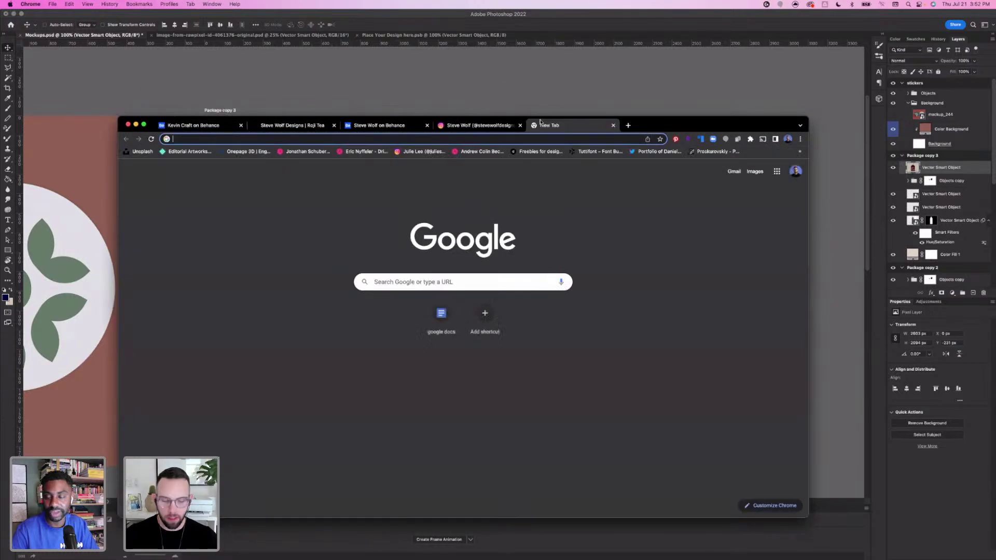
{"action": "type", "text": "kevin"}
{"action": "key", "text": "Return"}
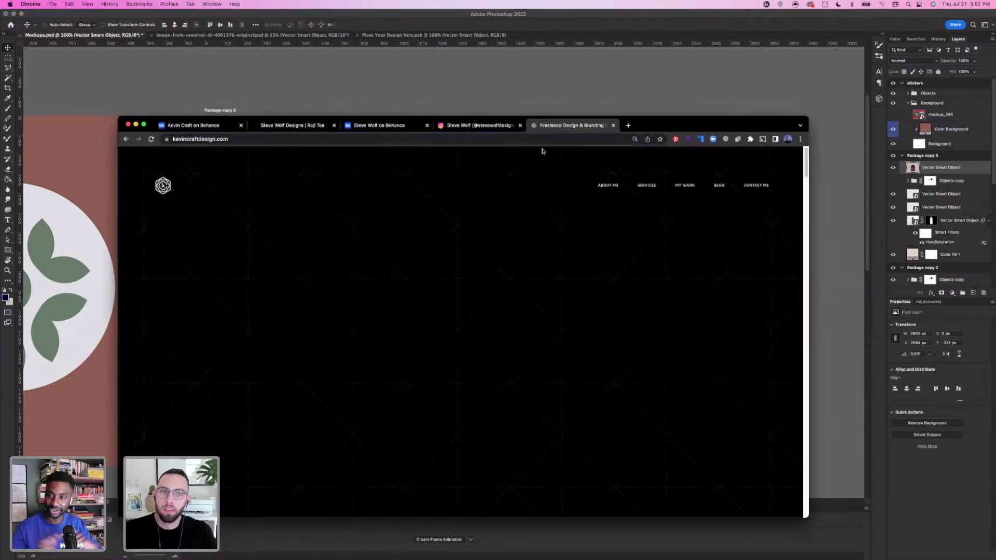
Move and resize the browser window, and display the portfolio website full screen
{"action": "left_click_drag", "start_coordinate": [674, 125], "coordinate": [662, 98]}
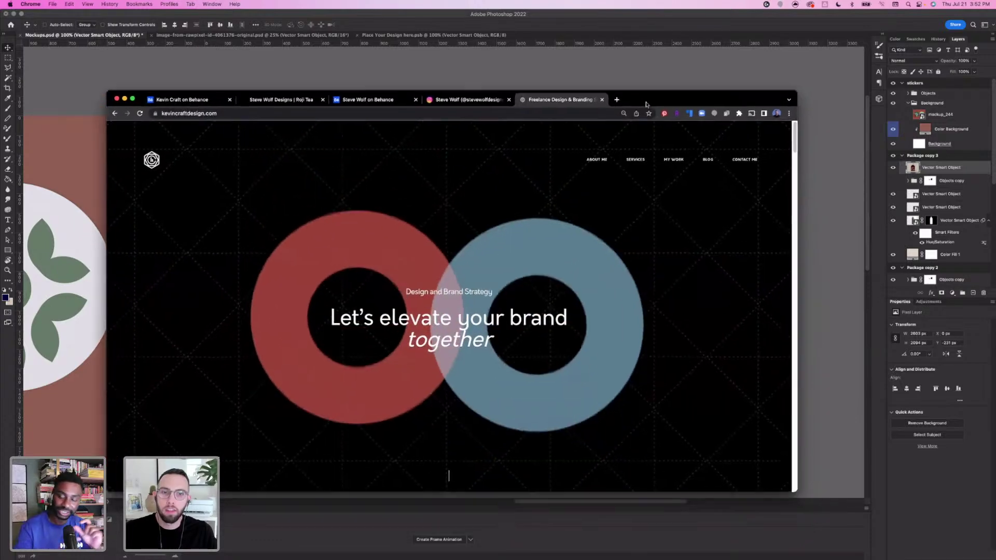
{"action": "left_click_drag", "start_coordinate": [793, 488], "coordinate": [550, 404]}
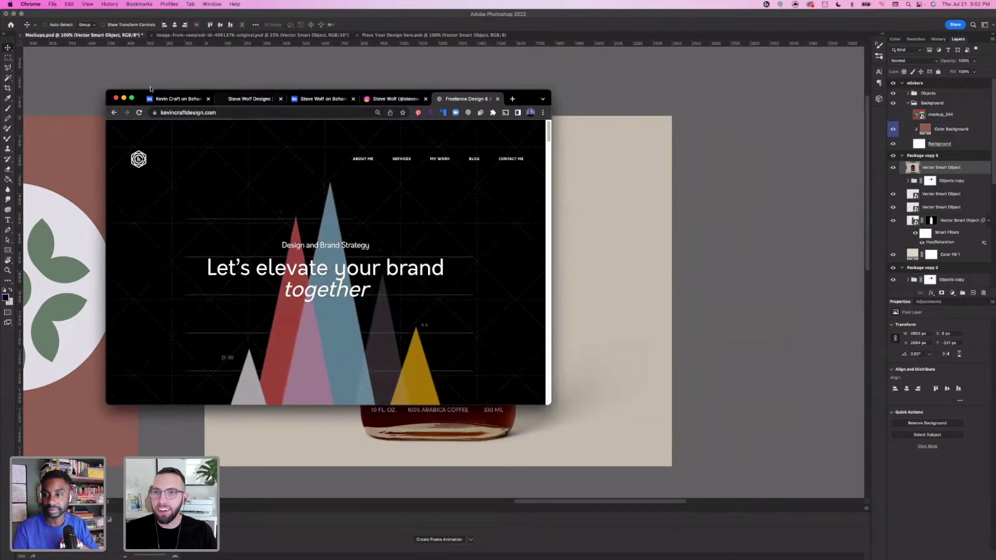
{"action": "left_click", "coordinate": [131, 99]}
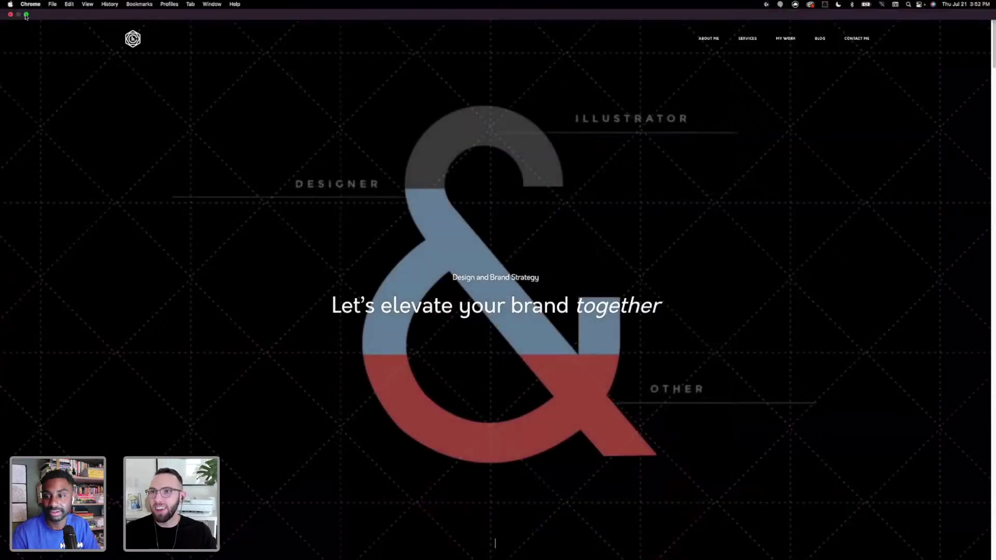
Take the portfolio website out of full screen and look over the homepage headline and introduction section
{"action": "left_click", "coordinate": [26, 14]}
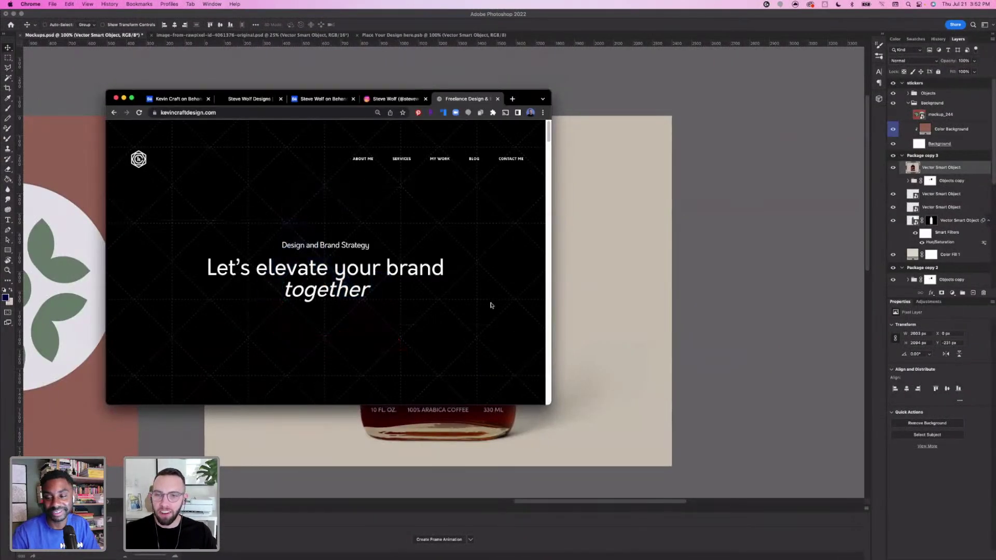
{"action": "scroll", "coordinate": [461, 301], "scroll_direction": "down", "scroll_amount": 3}
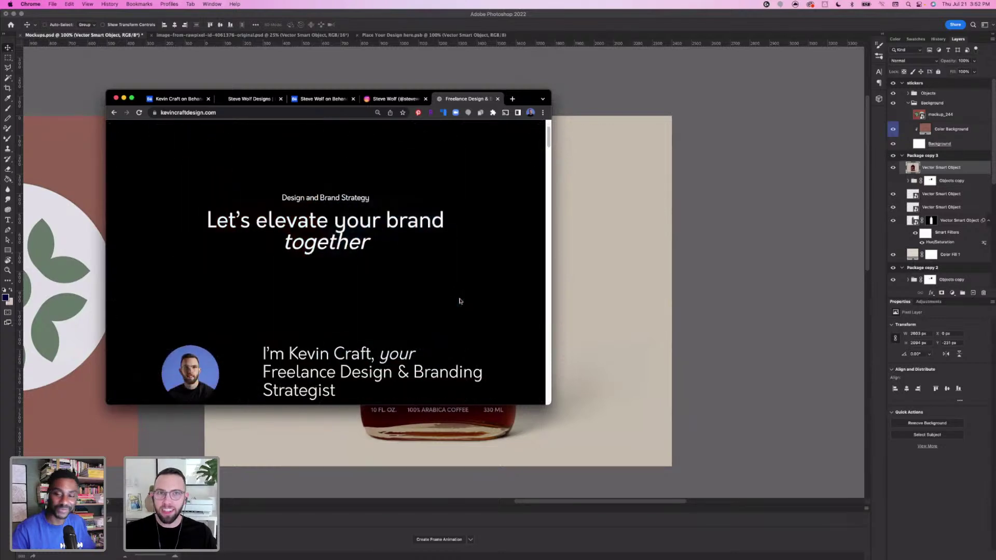
{"action": "scroll", "coordinate": [461, 298], "scroll_direction": "down", "scroll_amount": 5}
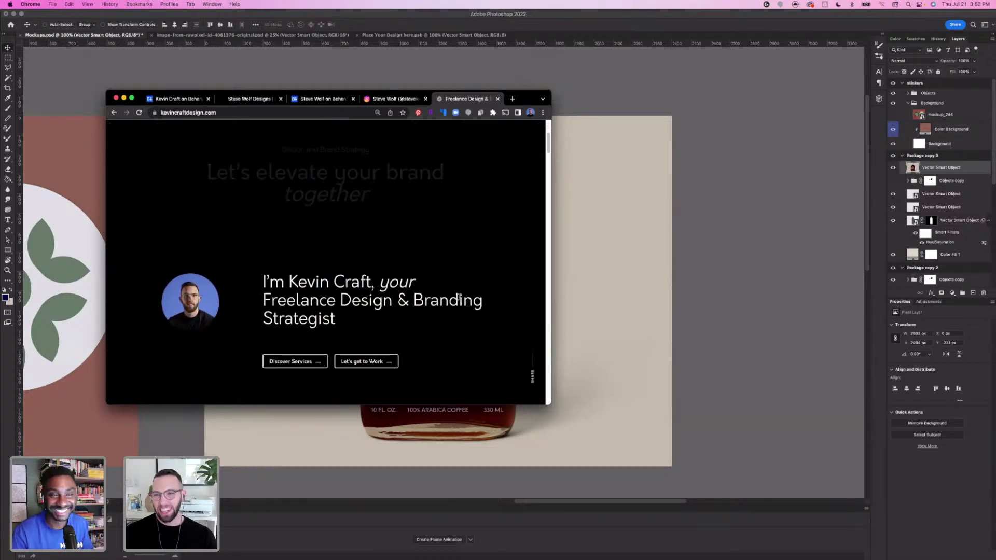
{"action": "scroll", "coordinate": [458, 293], "scroll_direction": "up", "scroll_amount": 10}
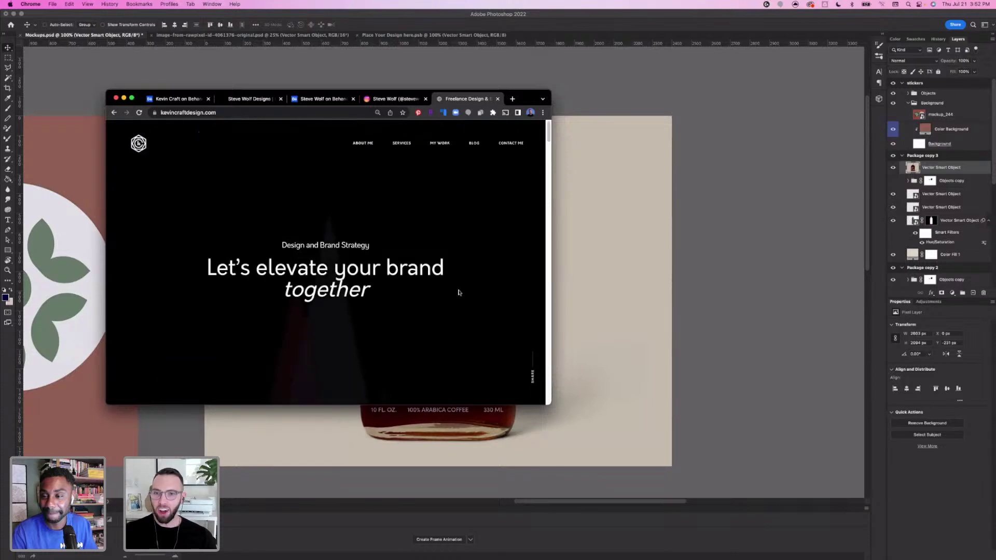
Open the website's Strategy Workshops page, followed by its Branding services page
{"action": "mouse_move", "coordinate": [401, 158]}
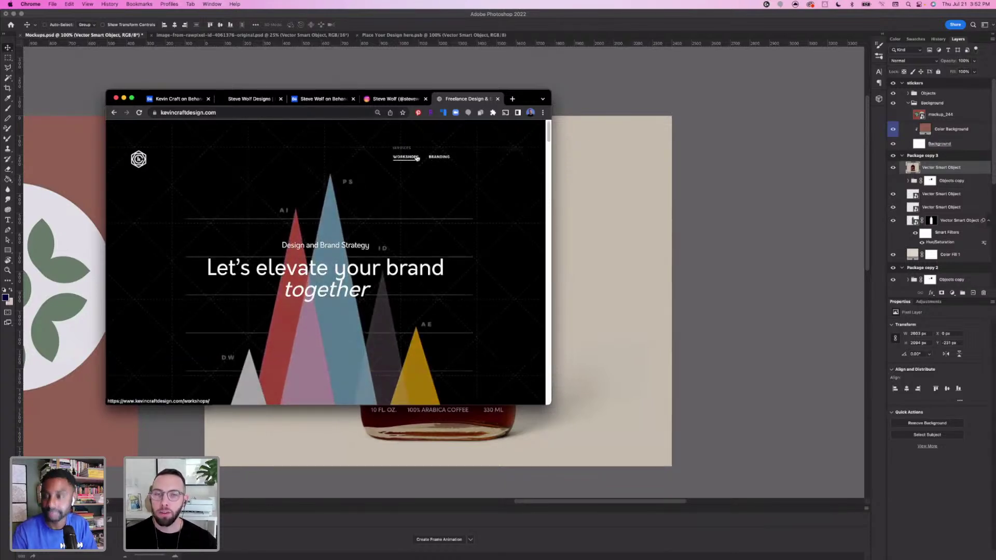
{"action": "left_click", "coordinate": [408, 159]}
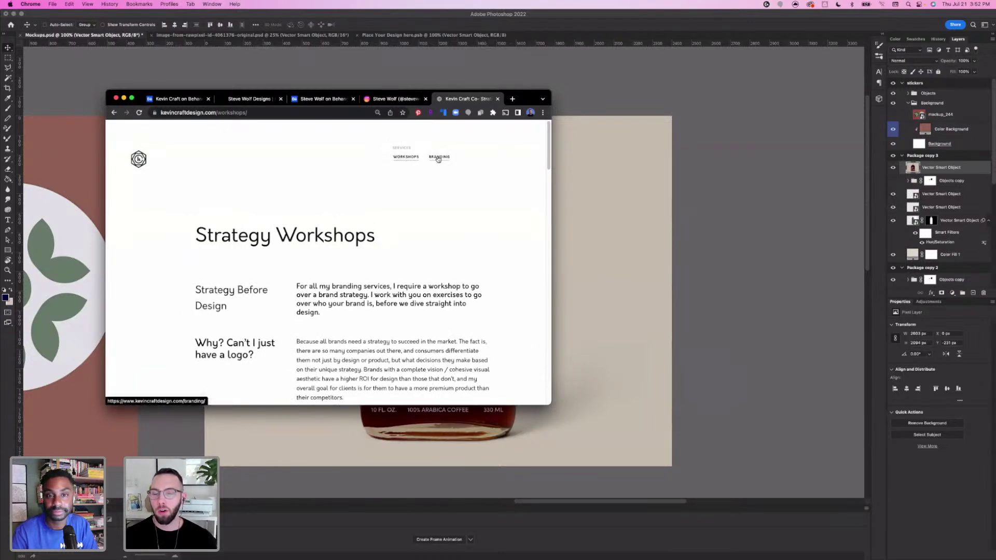
{"action": "left_click", "coordinate": [438, 158]}
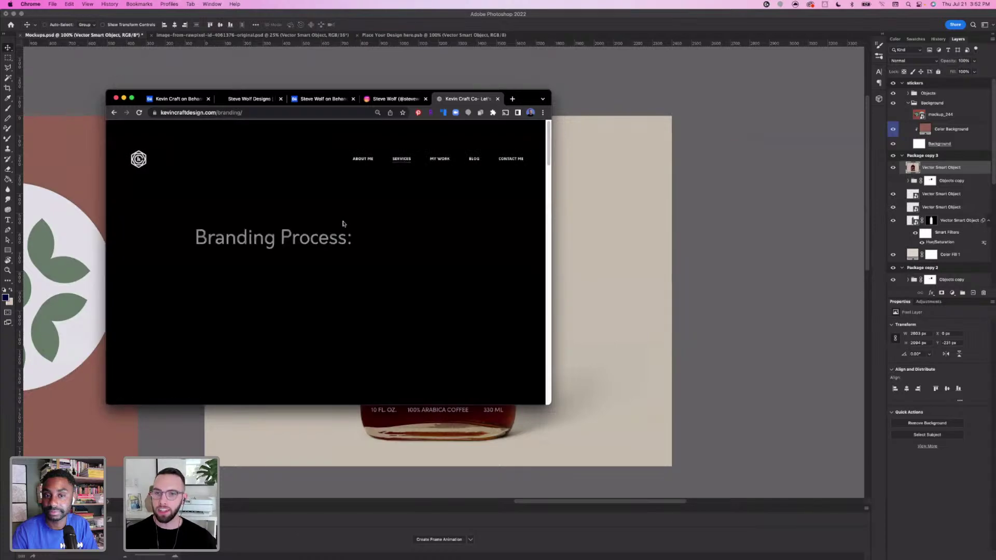
Enlarge the browser window and read through the branding process phases and the Other Services list
{"action": "scroll", "coordinate": [334, 255], "scroll_direction": "down", "scroll_amount": 15}
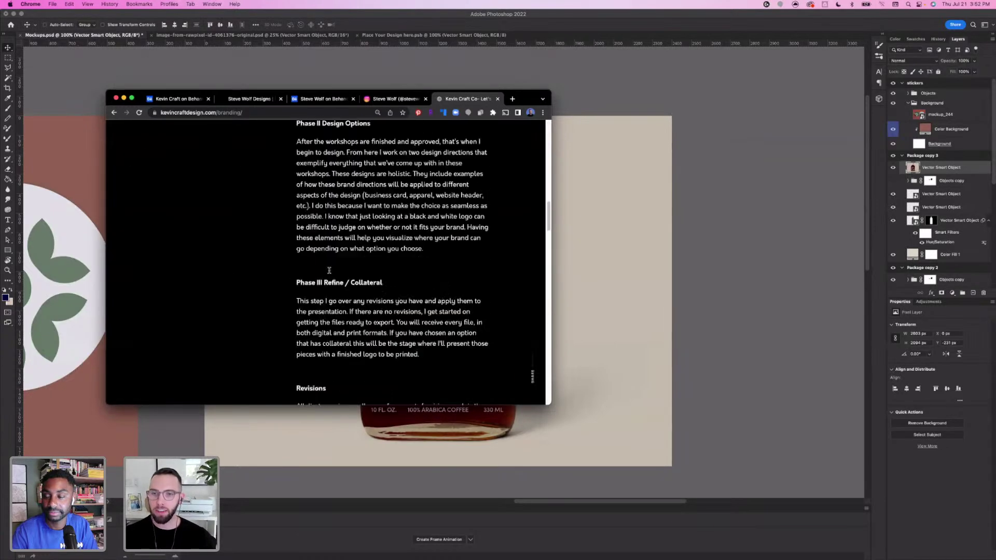
{"action": "left_click_drag", "start_coordinate": [552, 402], "coordinate": [704, 455]}
{"action": "scroll", "coordinate": [478, 295], "scroll_direction": "down", "scroll_amount": 10}
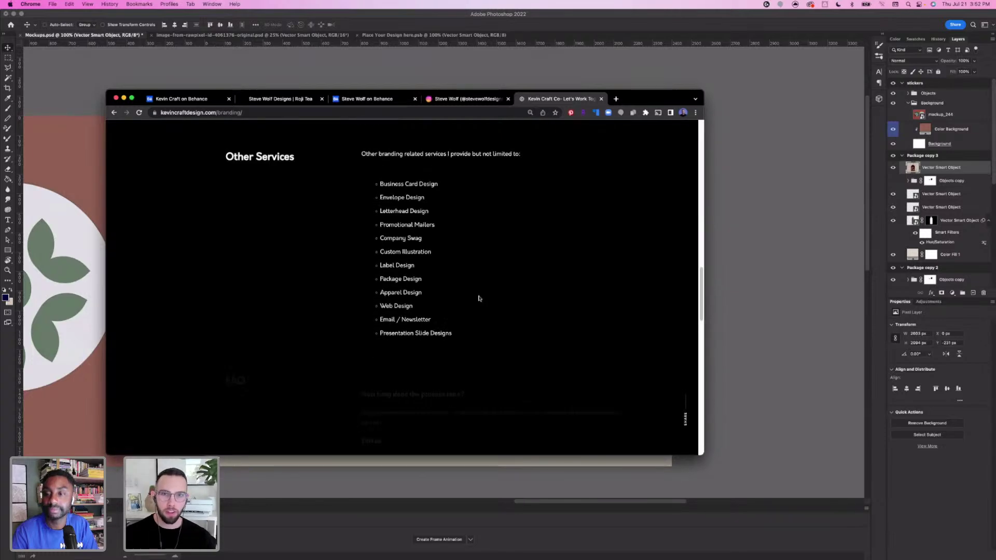
{"action": "scroll", "coordinate": [468, 286], "scroll_direction": "up", "scroll_amount": 20}
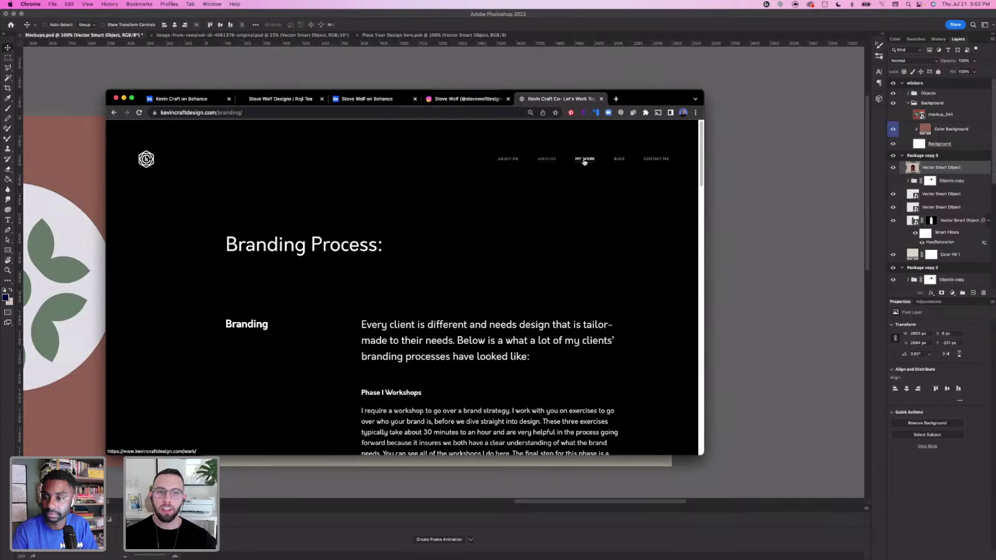
Open the website's My Work page and examine the portfolio projects in full screen, from Mortar and The North Face to Team Bedgood
{"action": "left_click", "coordinate": [583, 160]}
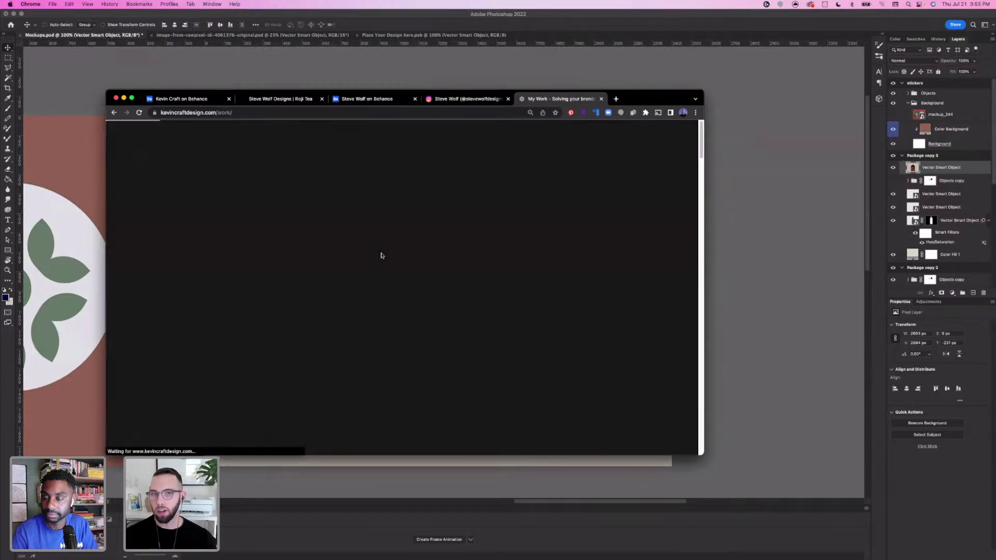
{"action": "scroll", "coordinate": [366, 249], "scroll_direction": "down", "scroll_amount": 3}
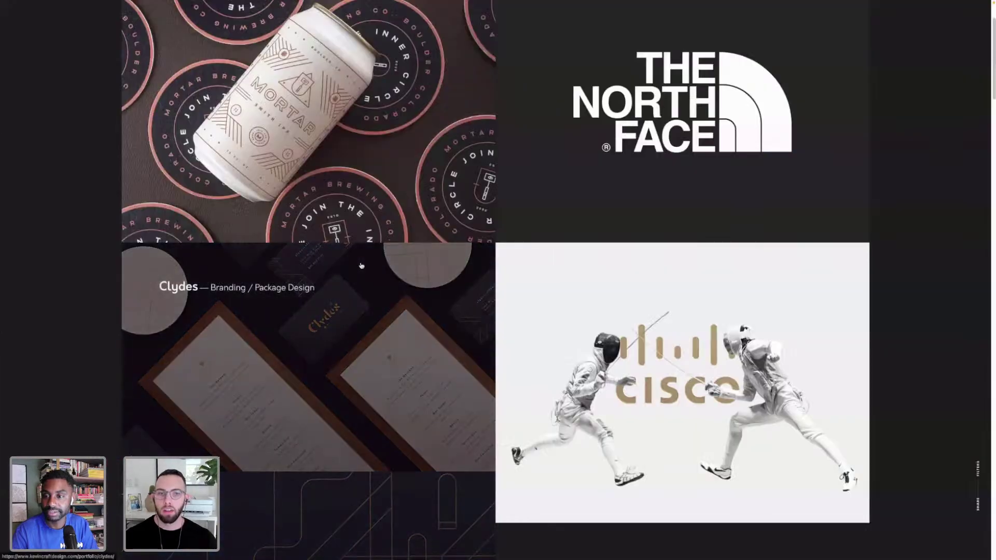
{"action": "scroll", "coordinate": [204, 211], "scroll_direction": "up", "scroll_amount": 3}
{"action": "scroll", "coordinate": [363, 271], "scroll_direction": "down", "scroll_amount": 6}
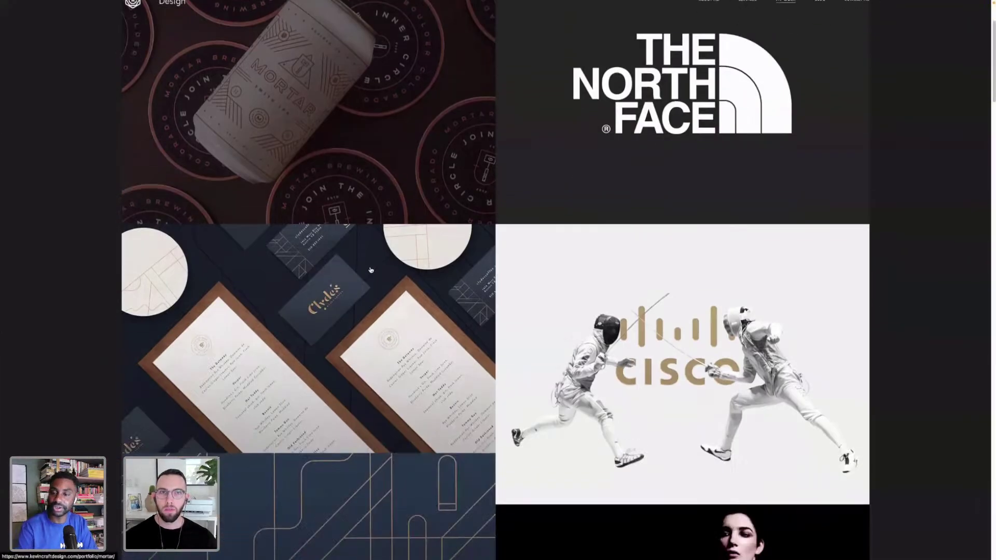
{"action": "scroll", "coordinate": [477, 291], "scroll_direction": "down", "scroll_amount": 6}
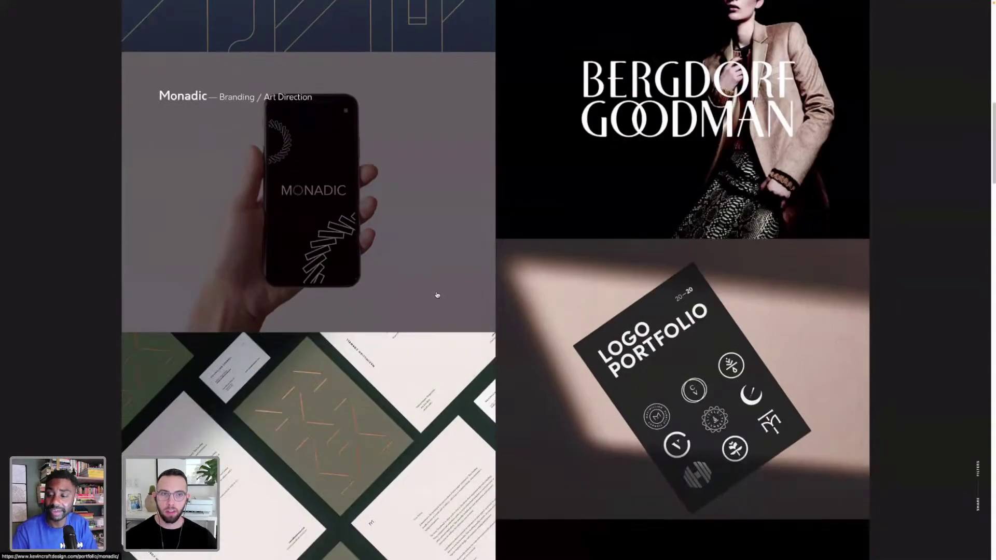
{"action": "scroll", "coordinate": [437, 295], "scroll_direction": "down", "scroll_amount": 5}
{"action": "scroll", "coordinate": [437, 295], "scroll_direction": "down", "scroll_amount": 2}
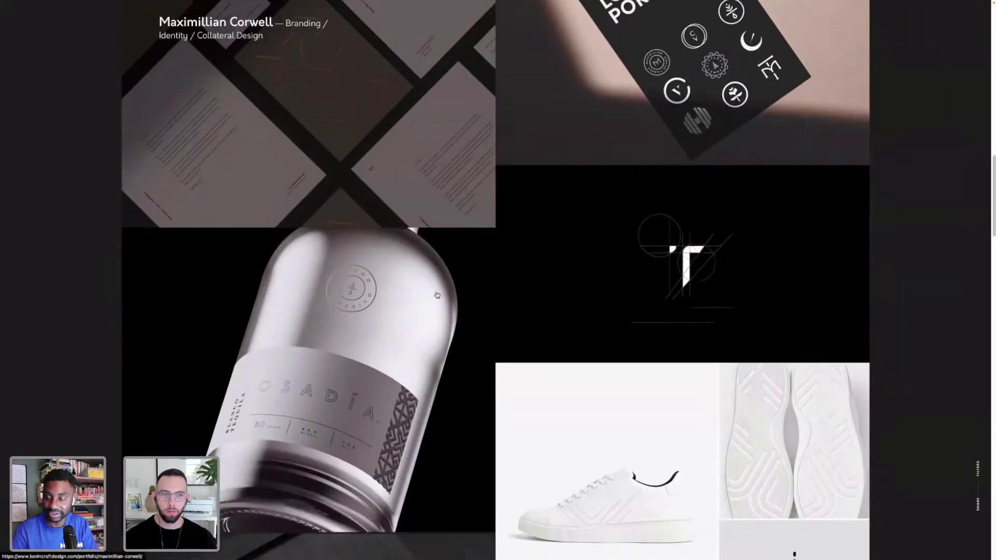
{"action": "scroll", "coordinate": [437, 295], "scroll_direction": "down", "scroll_amount": 7}
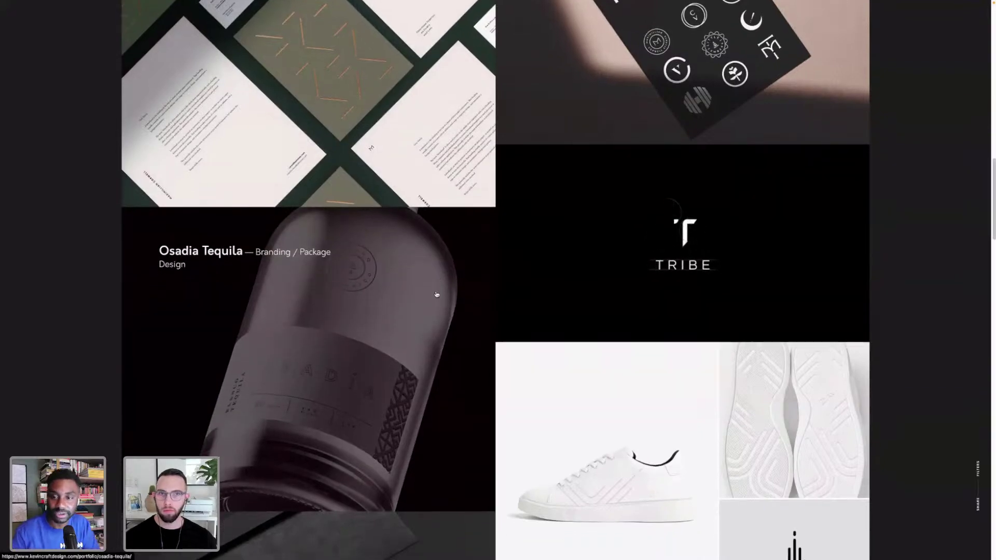
{"action": "scroll", "coordinate": [436, 293], "scroll_direction": "down", "scroll_amount": 3}
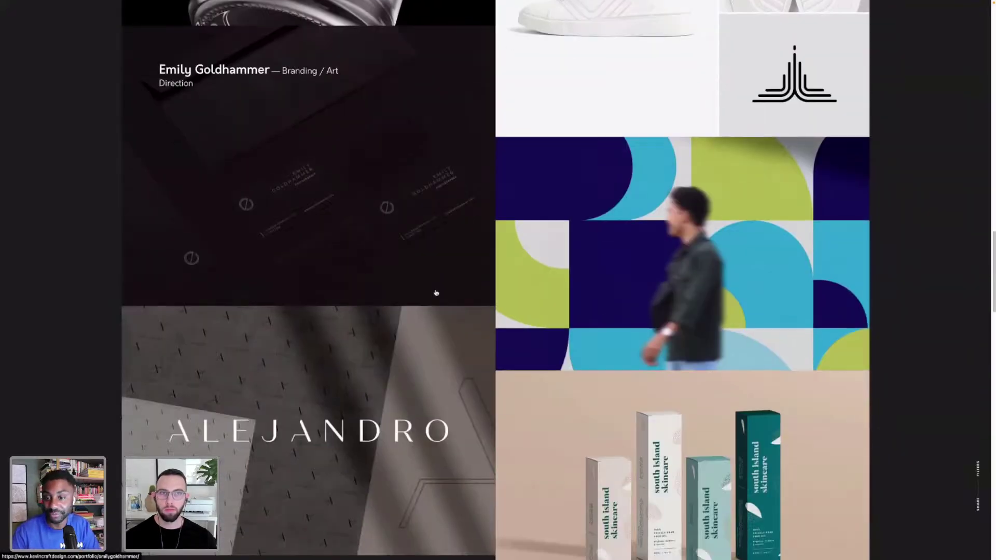
{"action": "scroll", "coordinate": [433, 294], "scroll_direction": "down", "scroll_amount": 3}
{"action": "scroll", "coordinate": [426, 294], "scroll_direction": "down", "scroll_amount": 3}
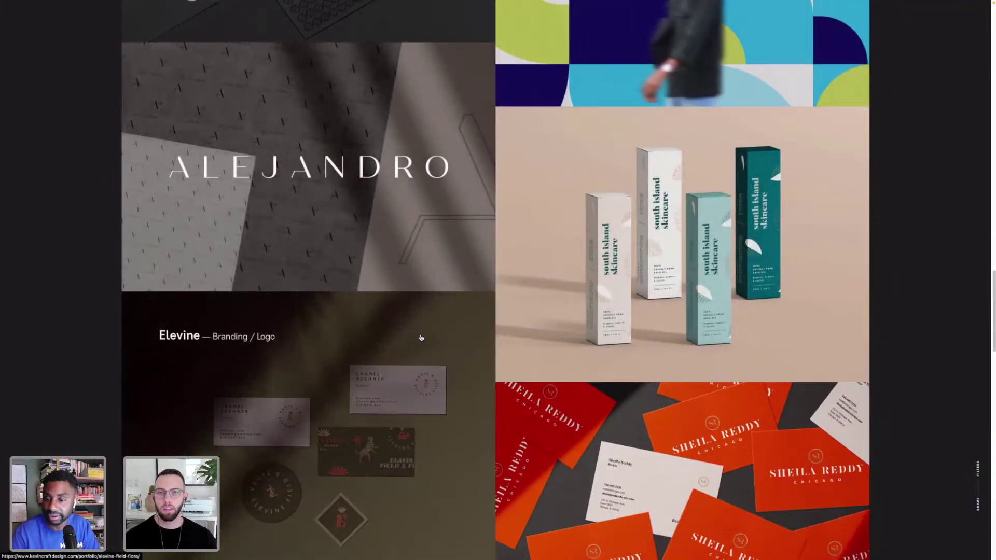
{"action": "scroll", "coordinate": [421, 337], "scroll_direction": "down", "scroll_amount": 3}
{"action": "scroll", "coordinate": [421, 339], "scroll_direction": "down", "scroll_amount": 3}
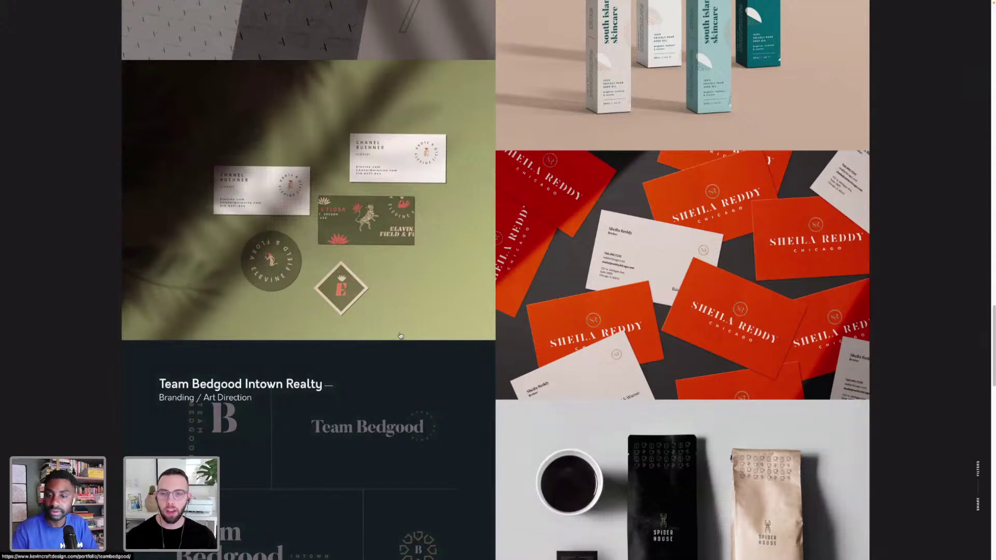
{"action": "scroll", "coordinate": [402, 332], "scroll_direction": "up", "scroll_amount": 15}
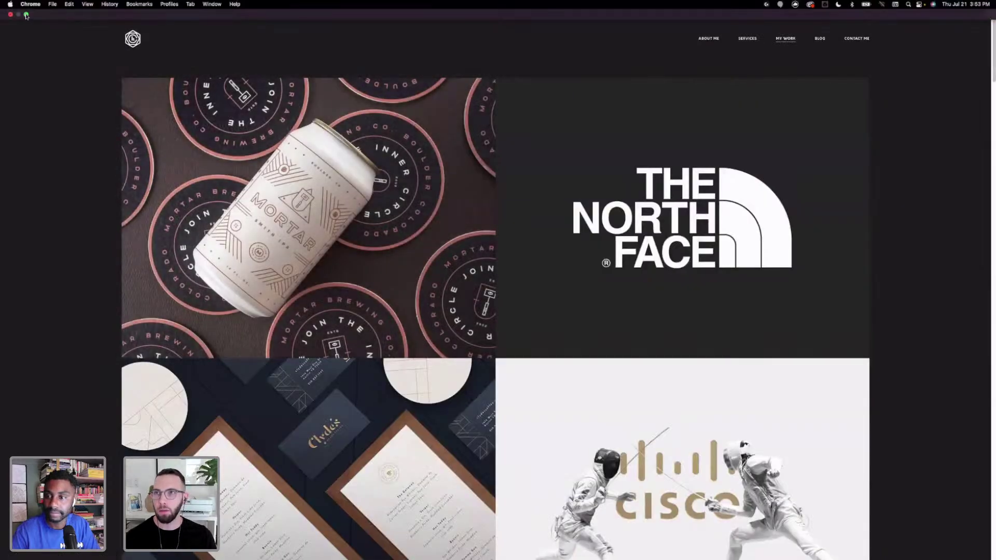
Leave the full-screen work page and display the designer's Behance profile full screen
{"action": "left_click", "coordinate": [26, 15]}
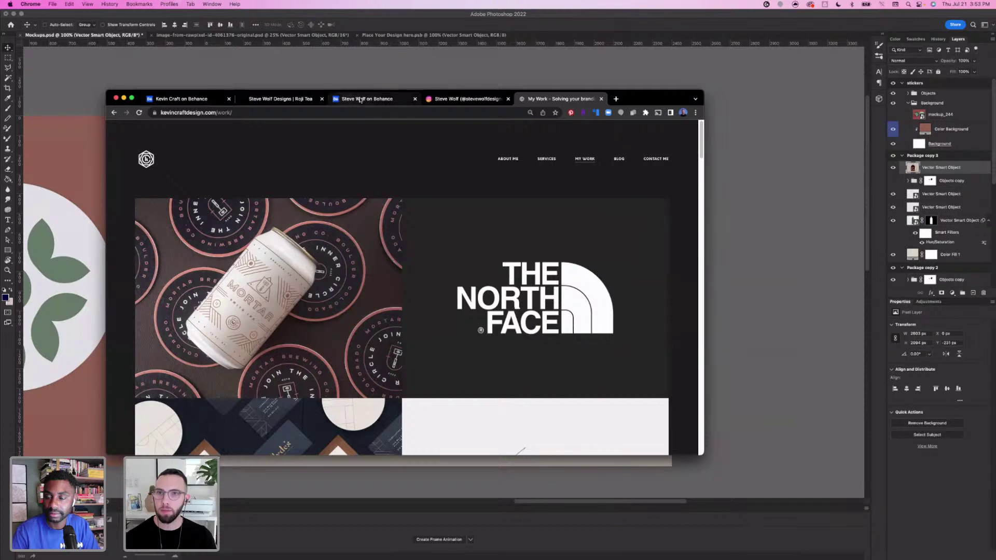
{"action": "key", "text": "super+1"}
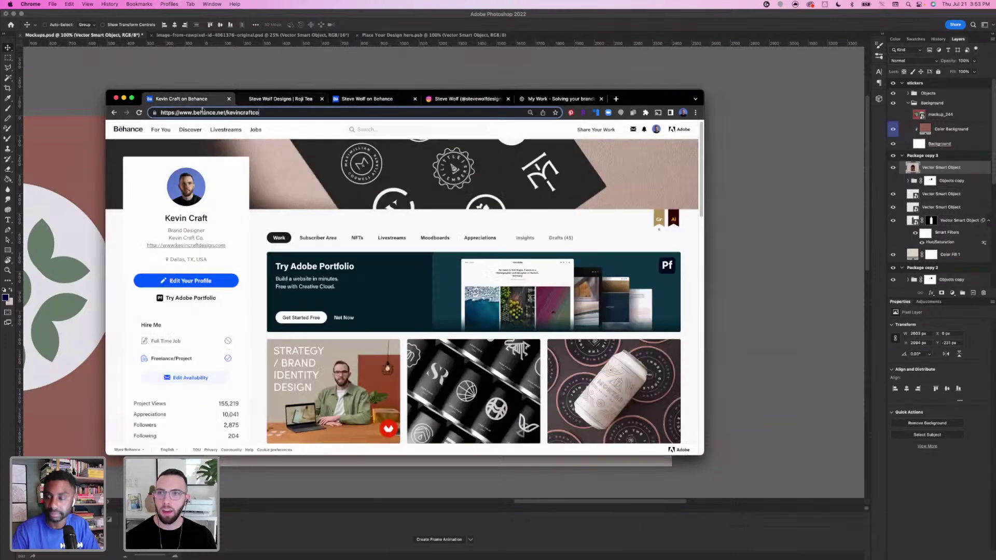
{"action": "left_click", "coordinate": [130, 99]}
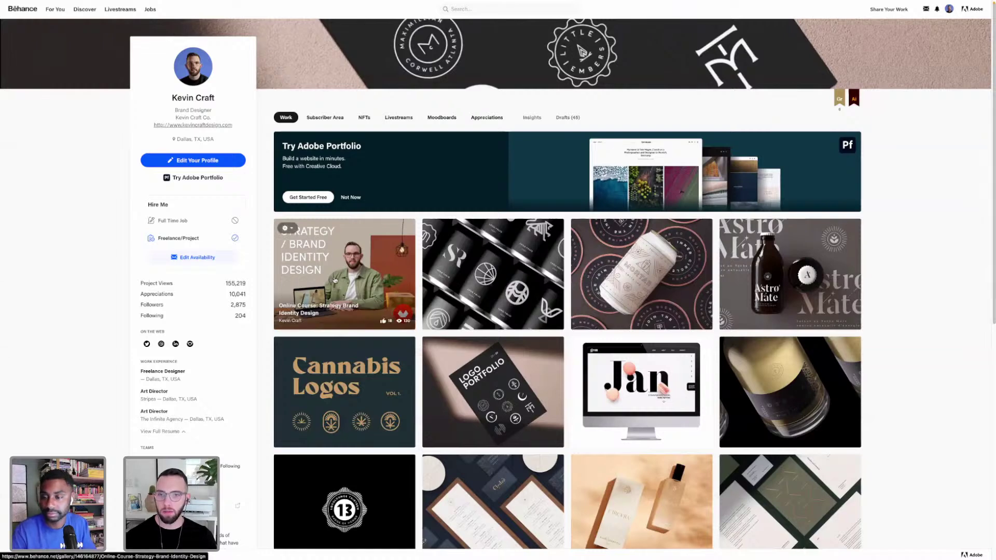
Open the Online Course: Strategy Brand Identity Design project and follow its link to the Domestika course page
{"action": "left_click", "coordinate": [361, 269]}
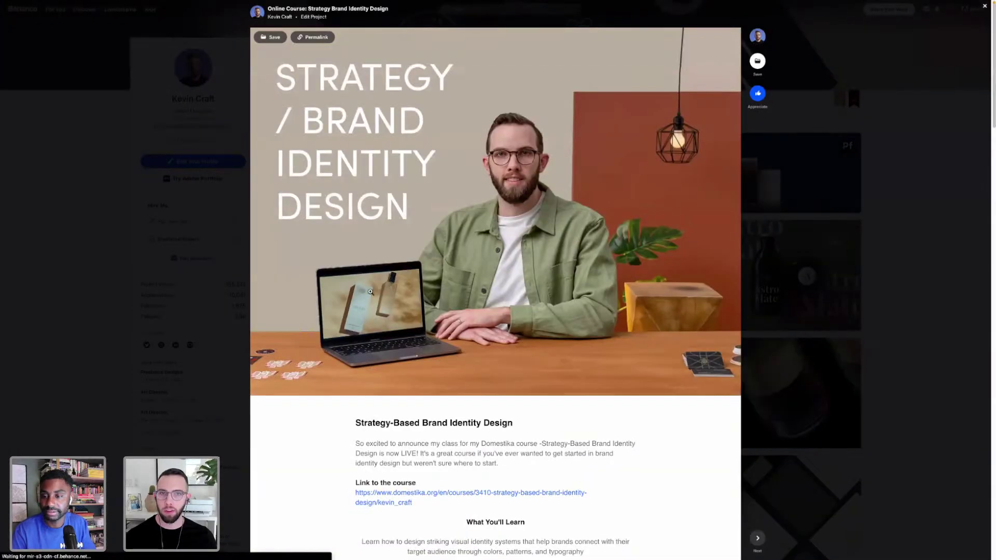
{"action": "scroll", "coordinate": [370, 292], "scroll_direction": "down", "scroll_amount": 3}
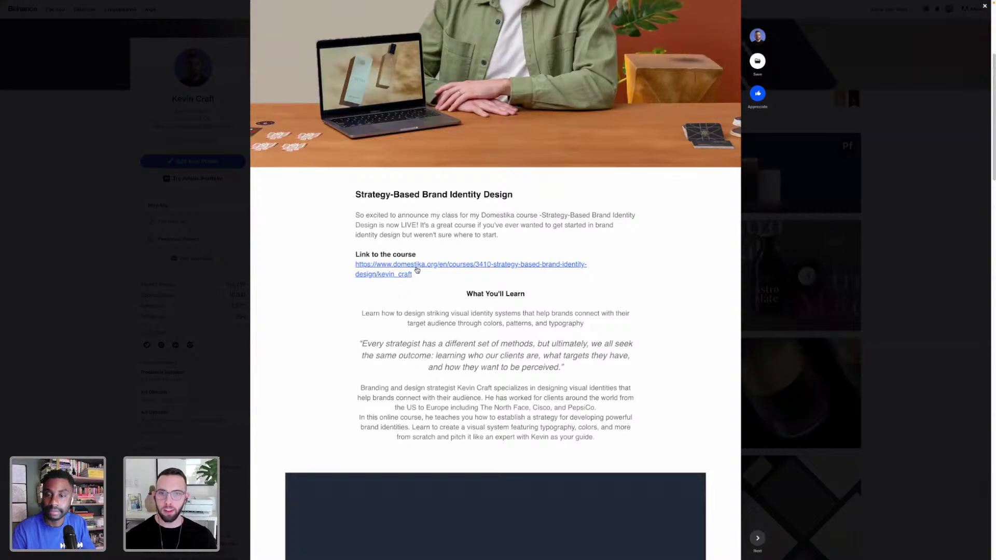
{"action": "left_click", "coordinate": [415, 269]}
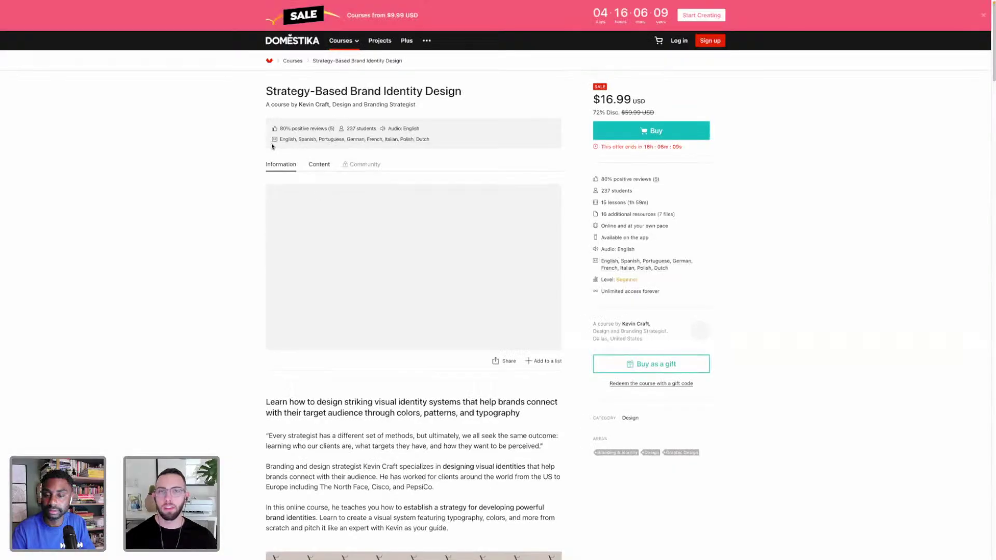
Take the Domestika course page out of full screen and dismiss its sign-up popup
{"action": "mouse_move", "coordinate": [40, 2]}
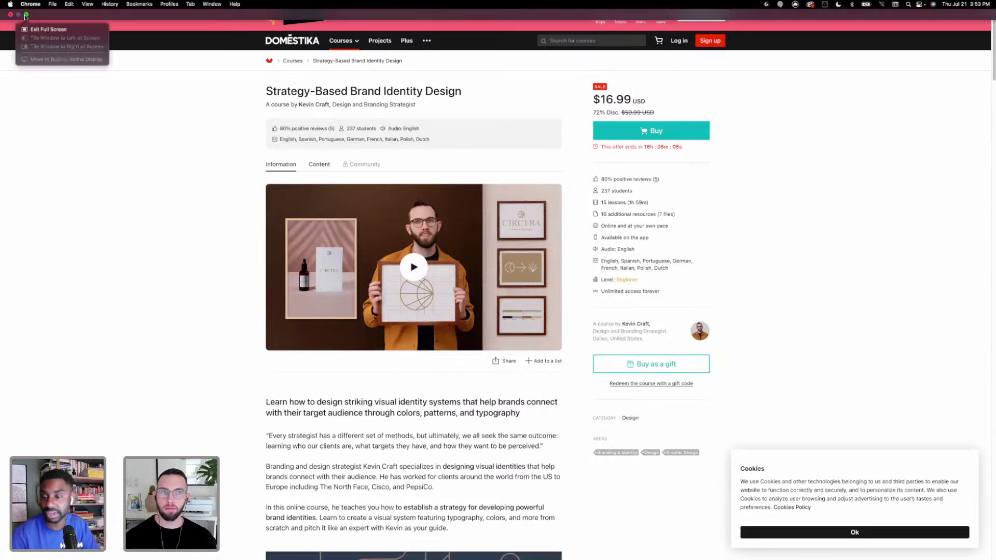
{"action": "left_click", "coordinate": [26, 16]}
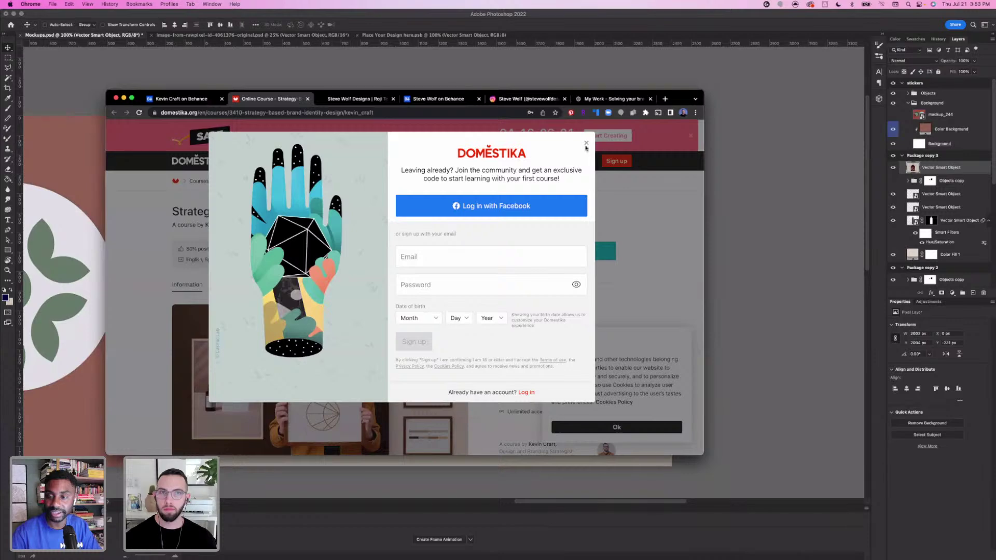
{"action": "left_click", "coordinate": [585, 144]}
Return to the Behance course project, display it full screen and close it to show the designer's profile page
{"action": "left_click", "coordinate": [438, 98]}
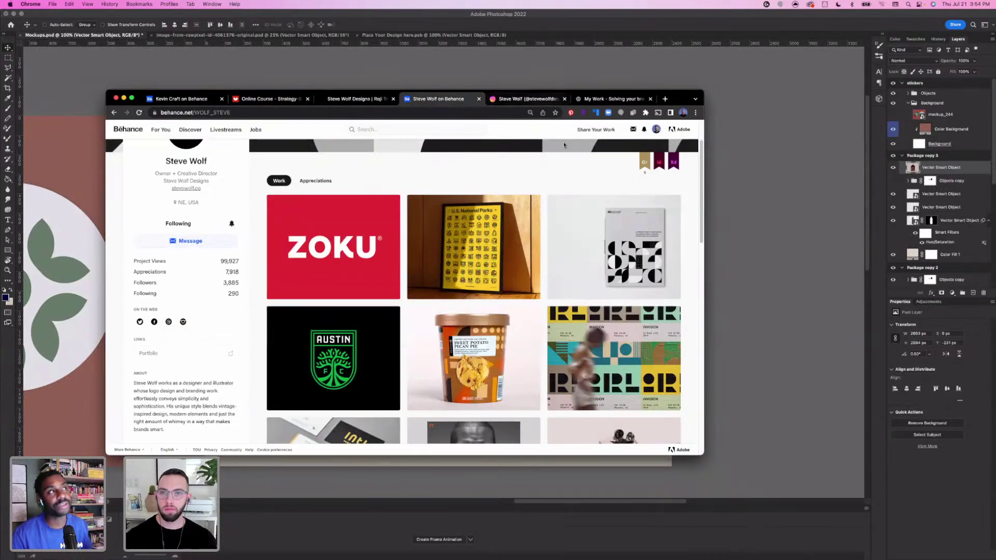
{"action": "left_click", "coordinate": [155, 99]}
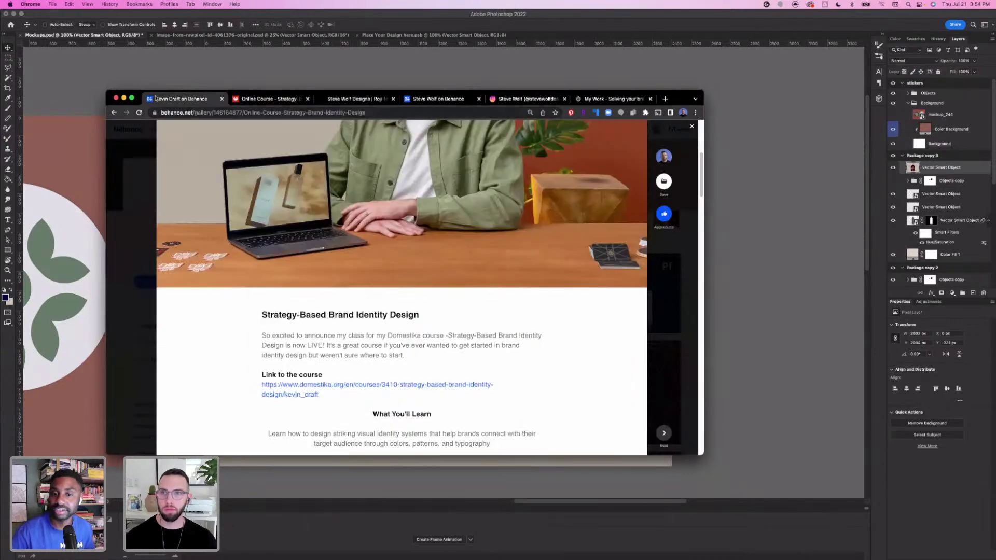
{"action": "left_click", "coordinate": [132, 99]}
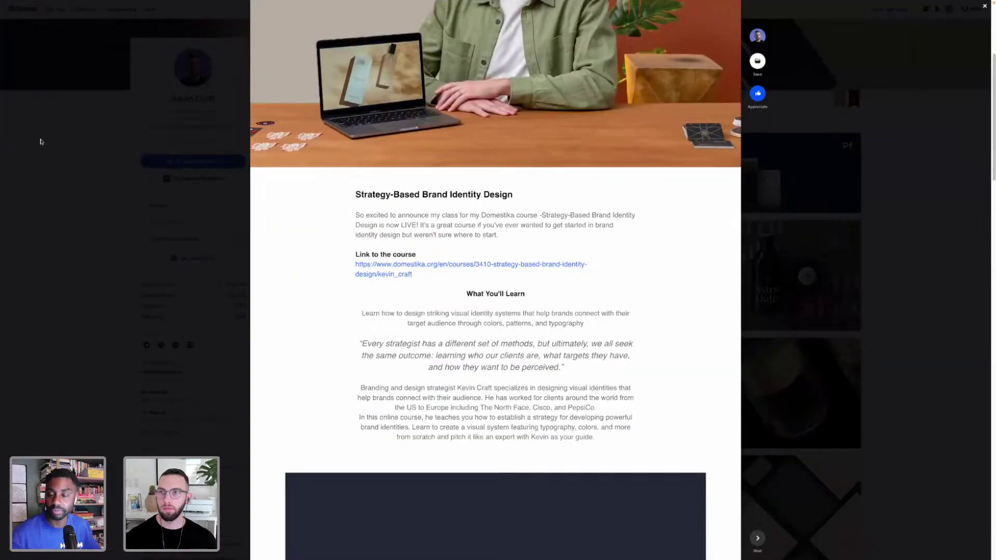
{"action": "left_click", "coordinate": [42, 142]}
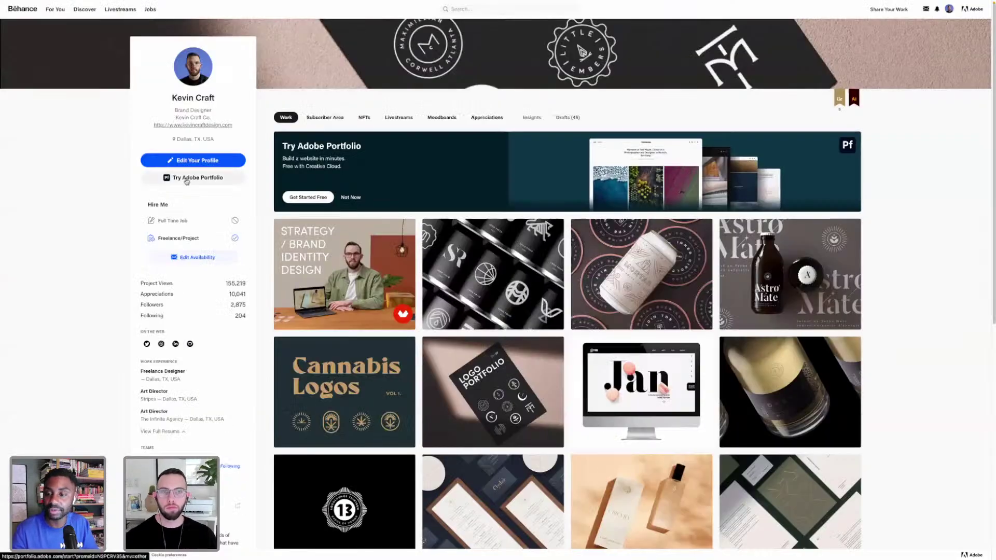